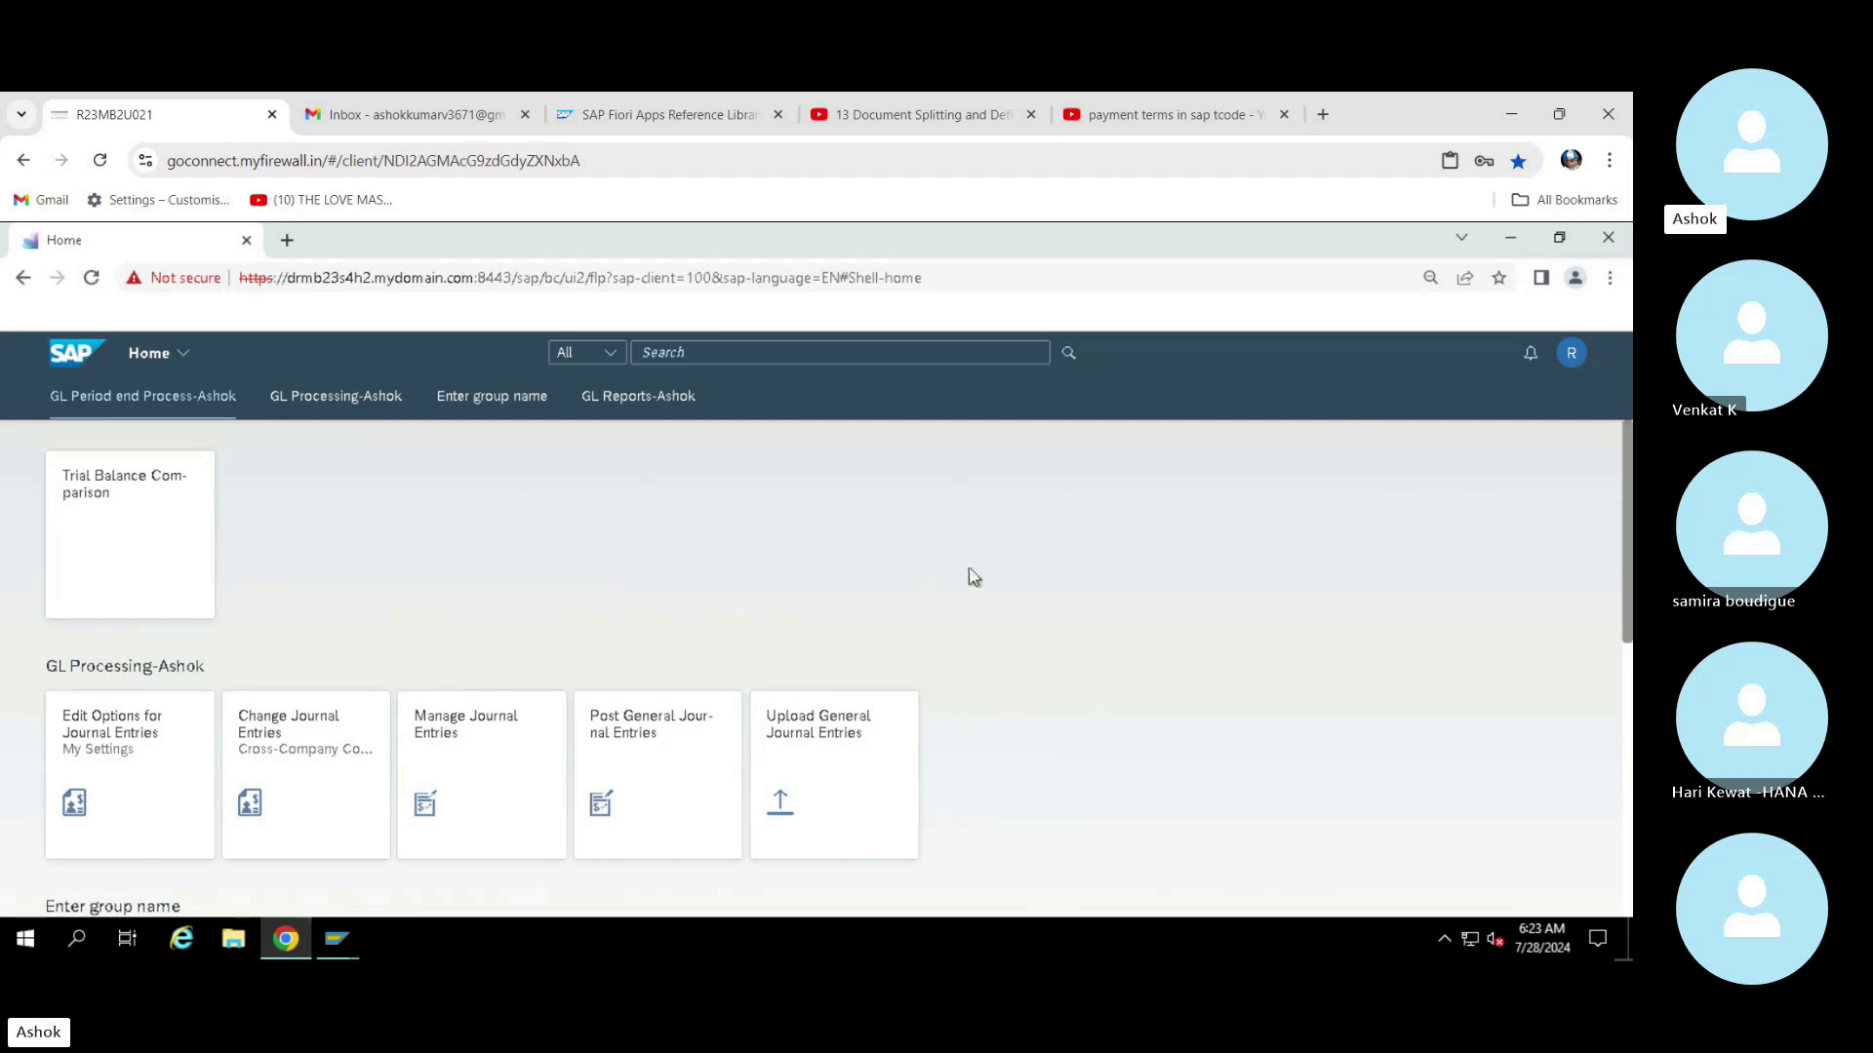
Search the apps for "migrate" and open Migrate Your Data - Migration Cockpit
click(732, 351)
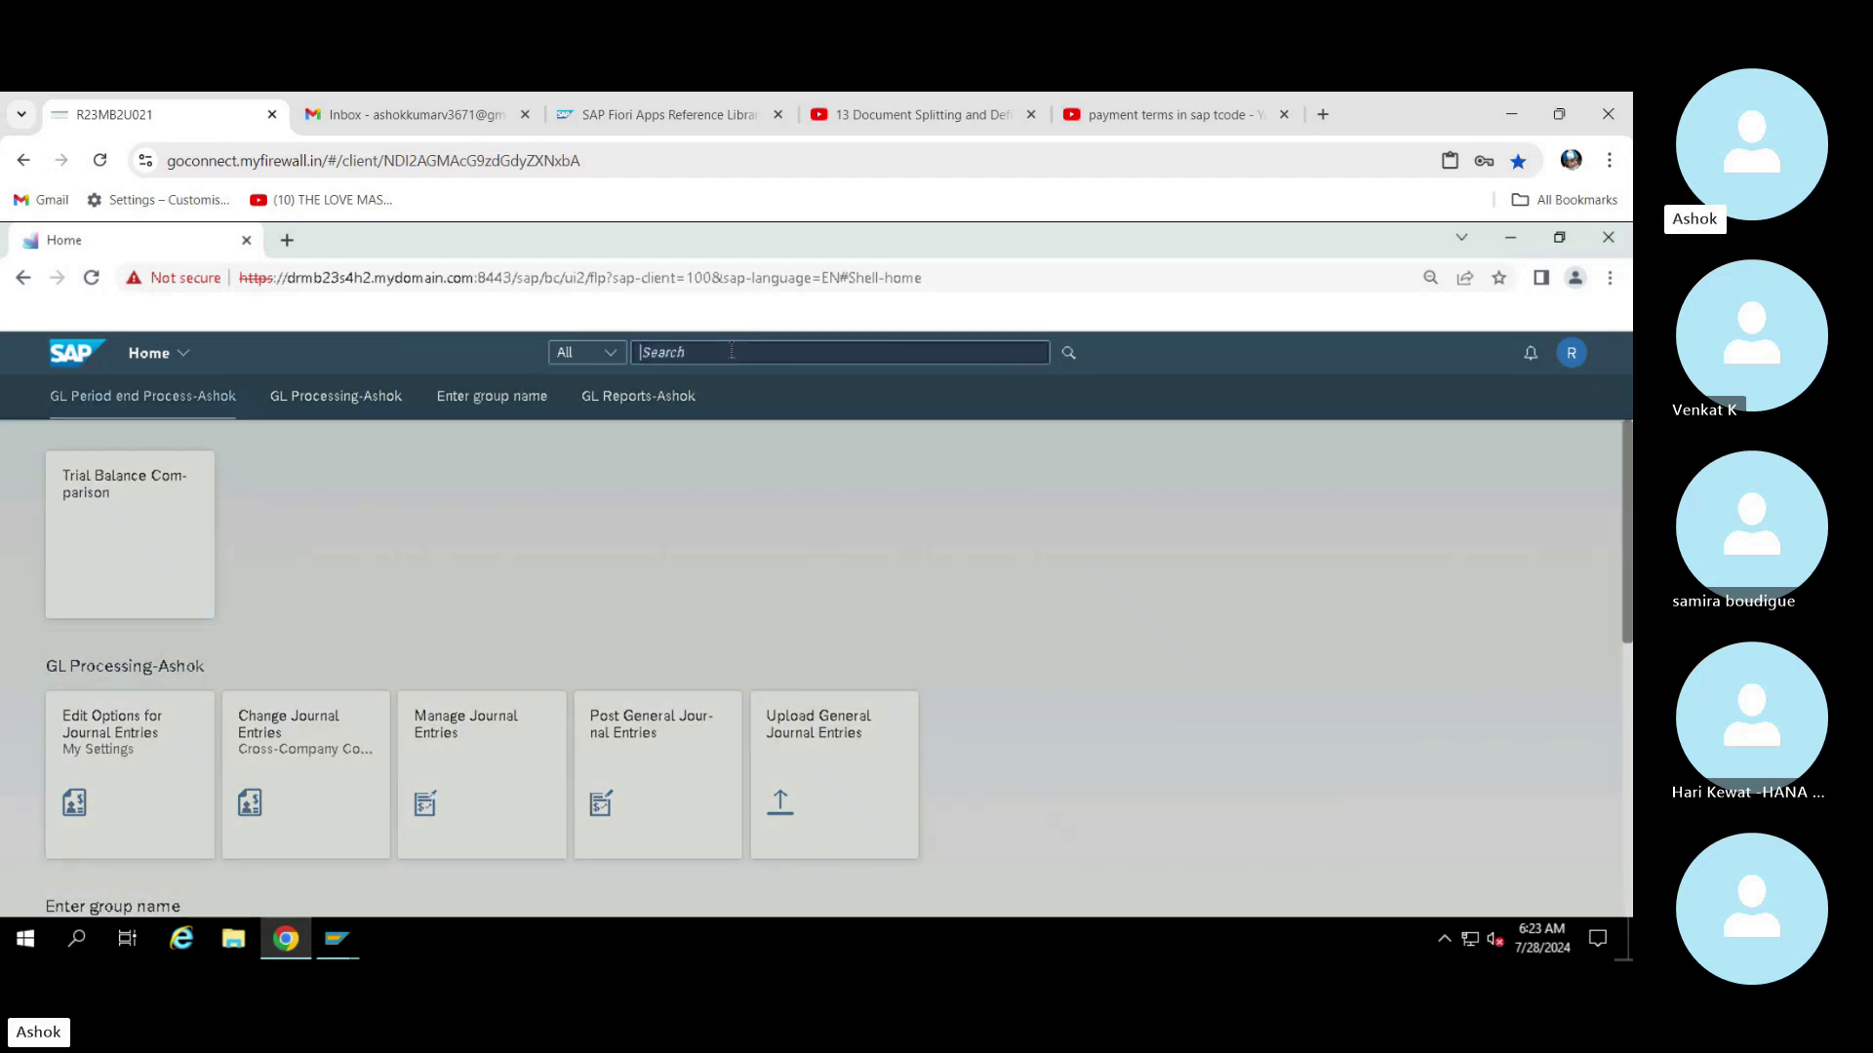
text(ml)
text(grate)
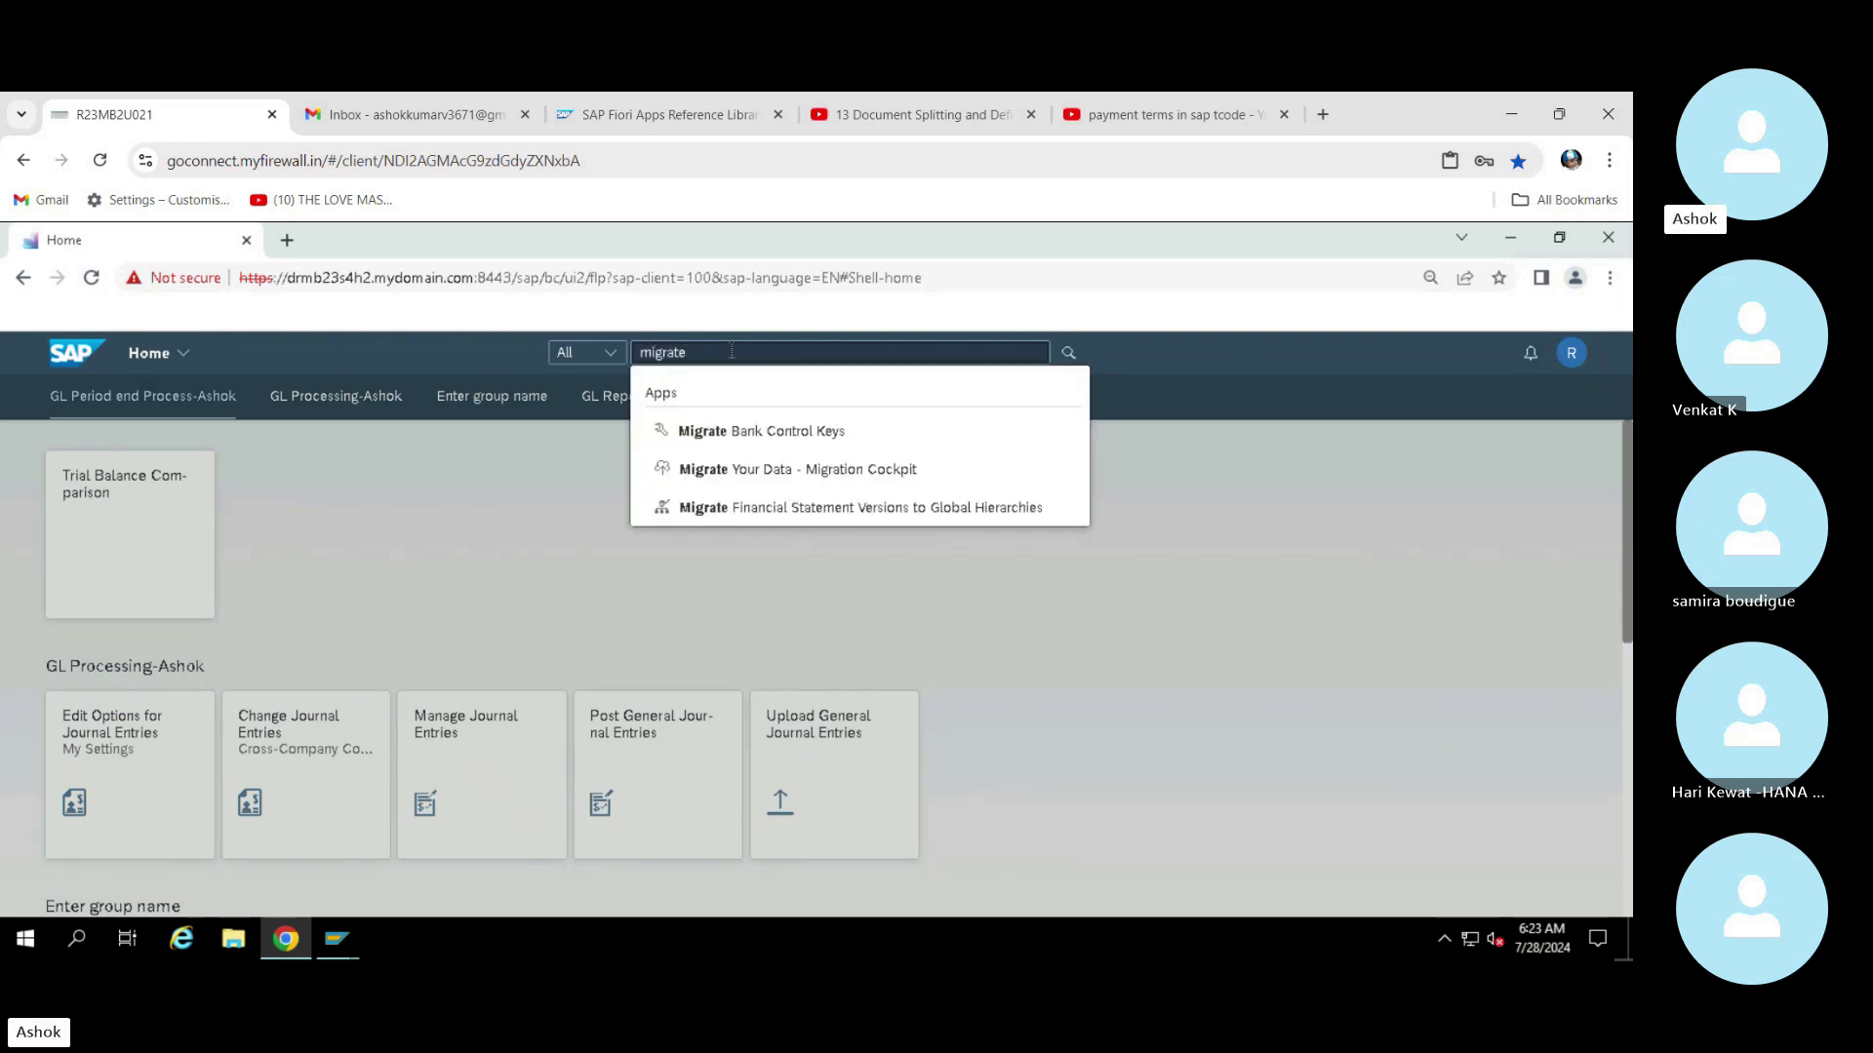
click(852, 470)
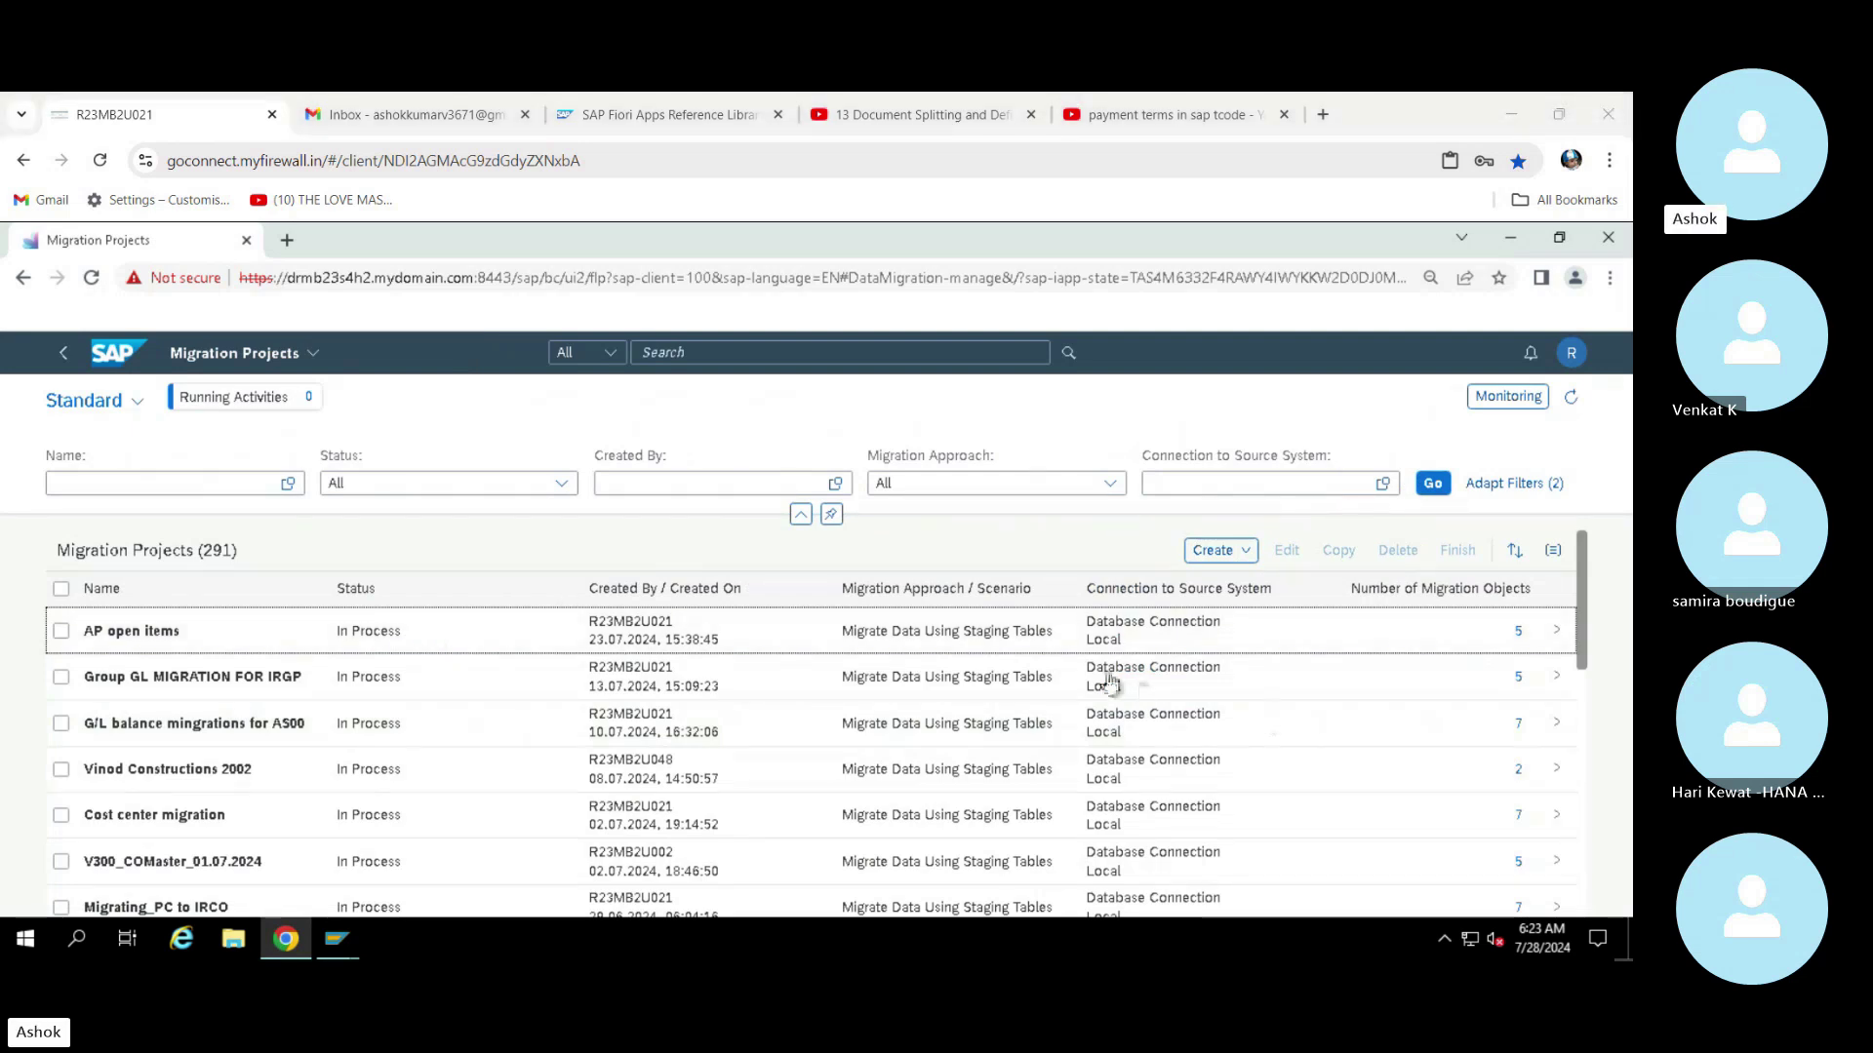
Open the AP open items migration project and check the predecessor objects of FI - Accounts payable open item
click(61, 630)
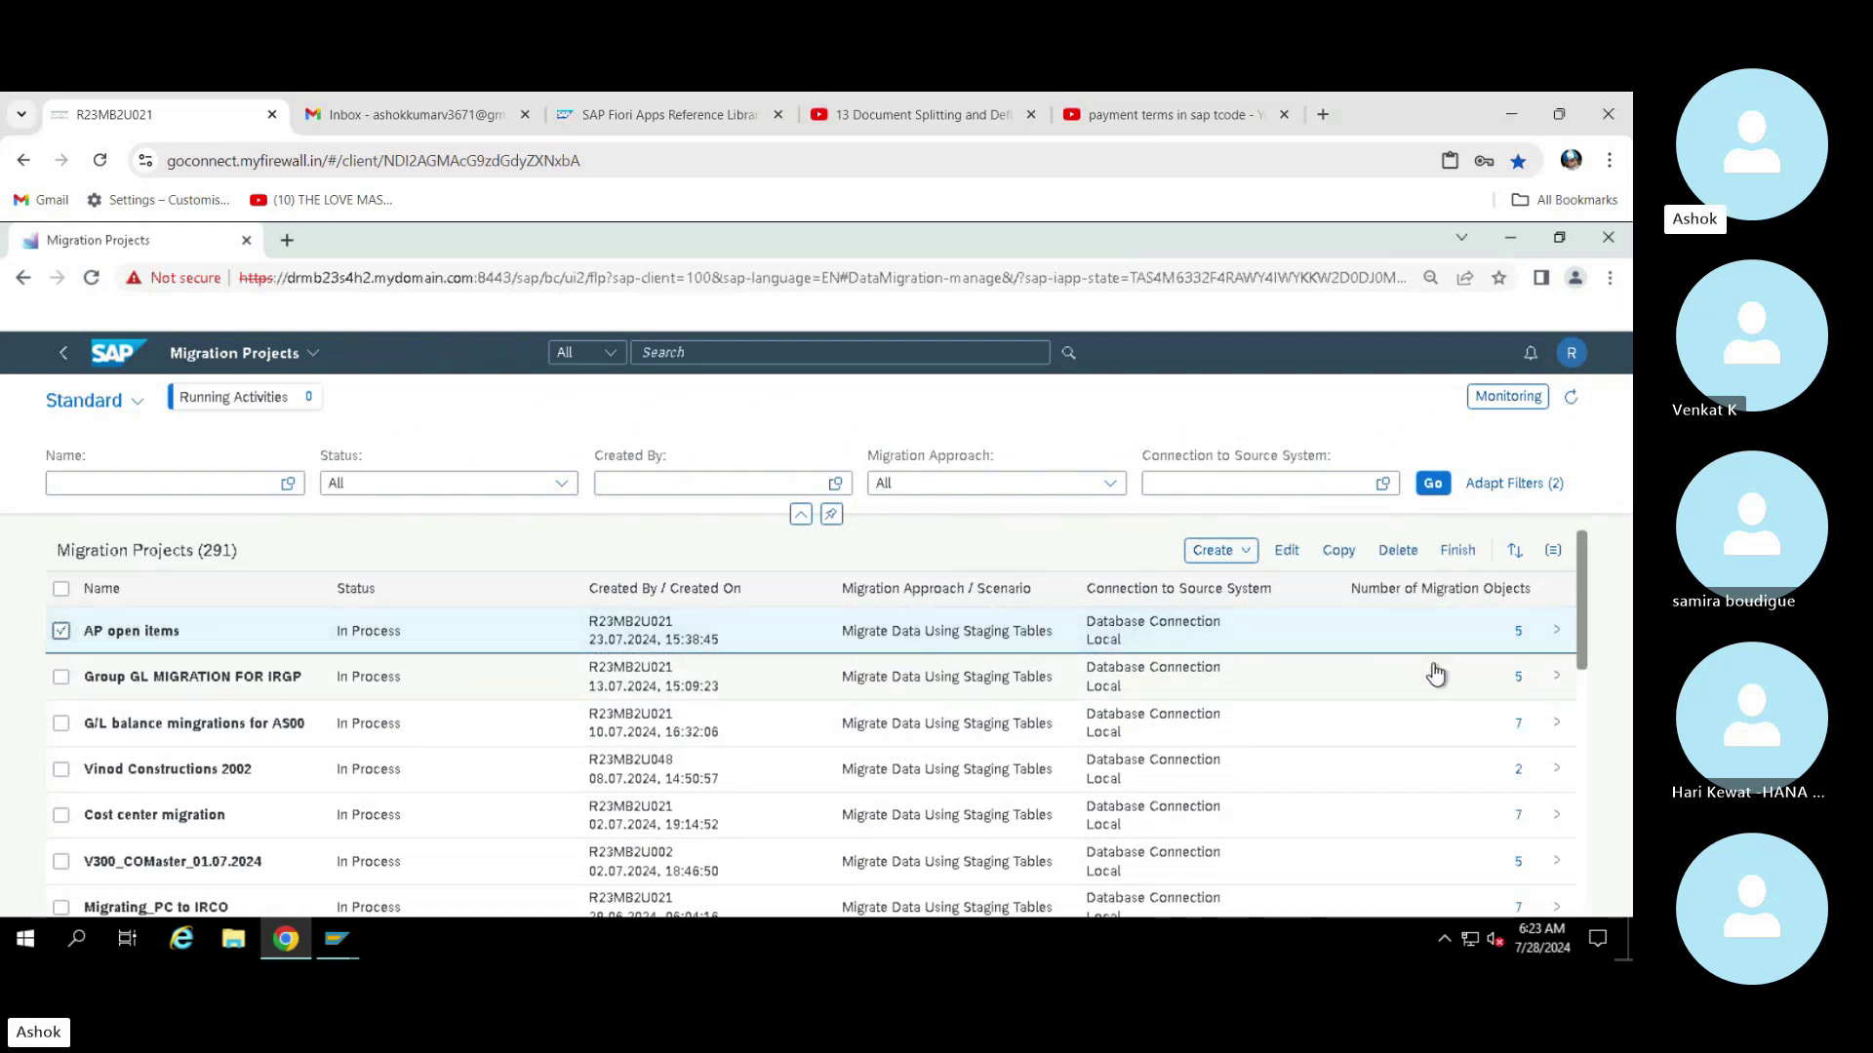
click(1556, 632)
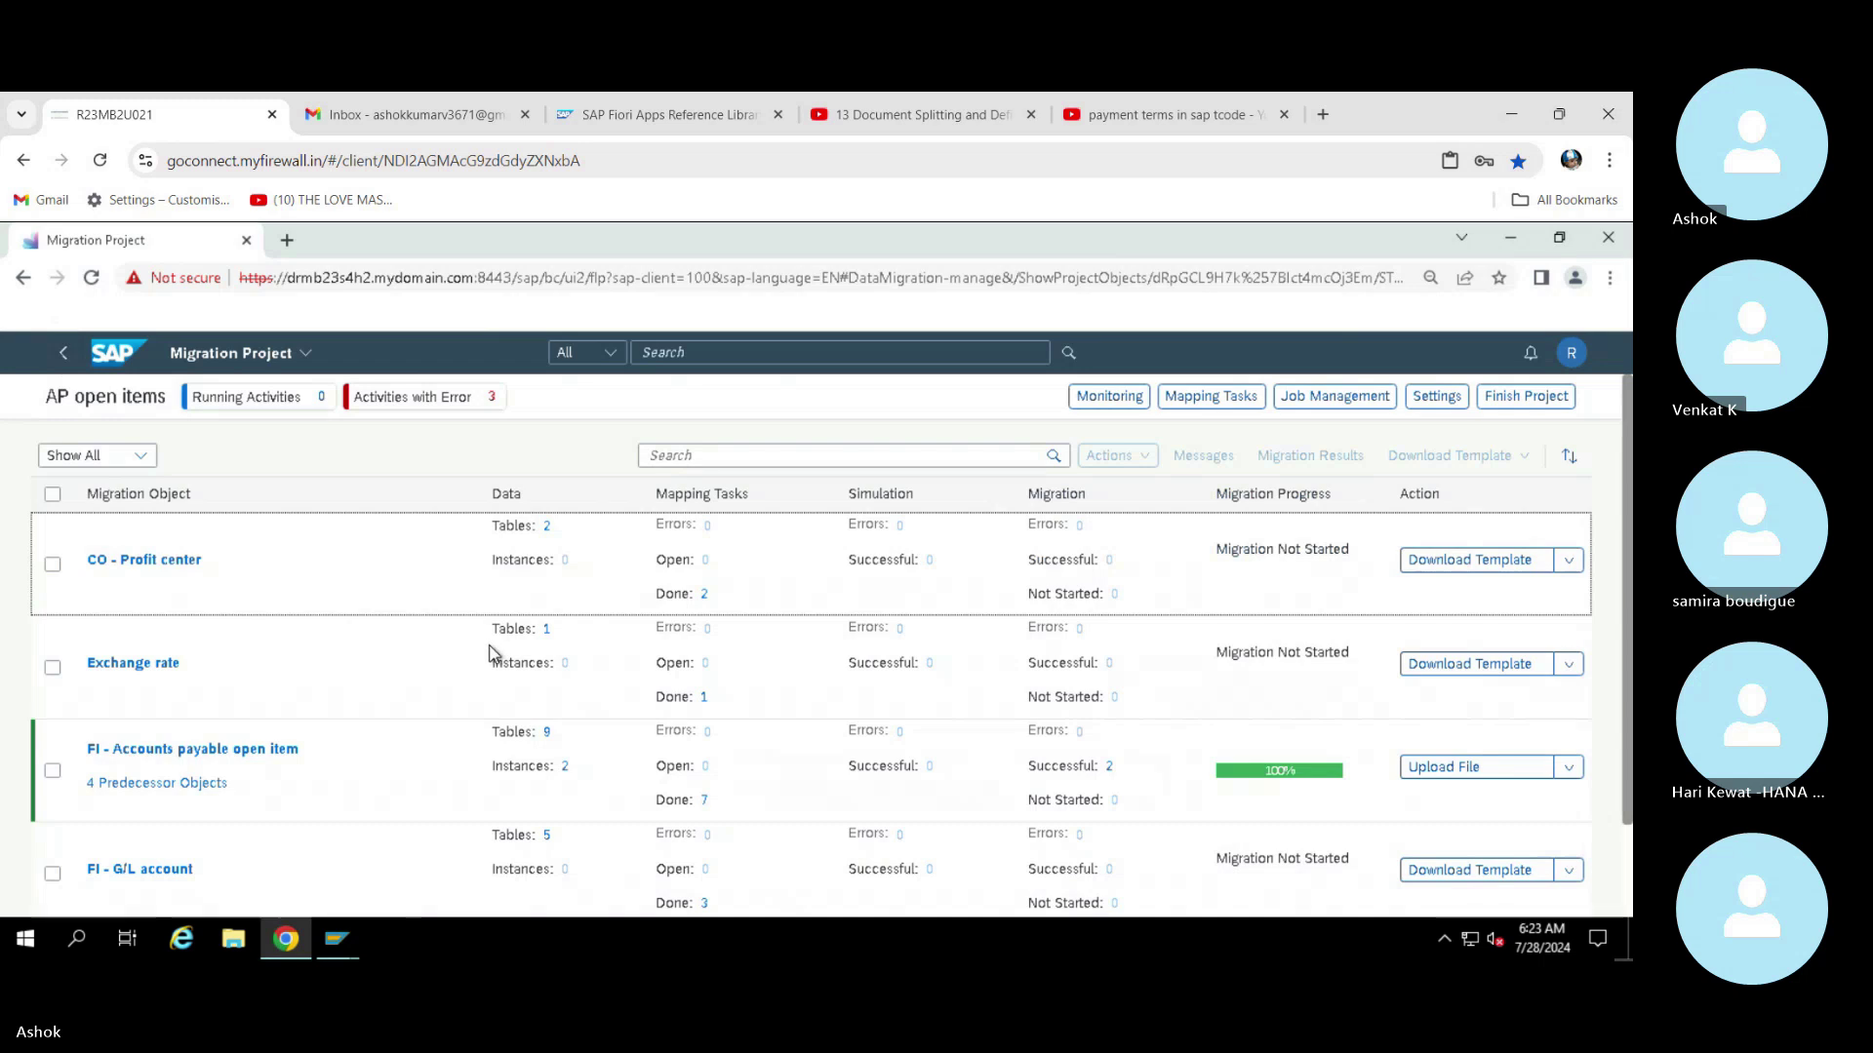
scroll(488, 649, down, 1)
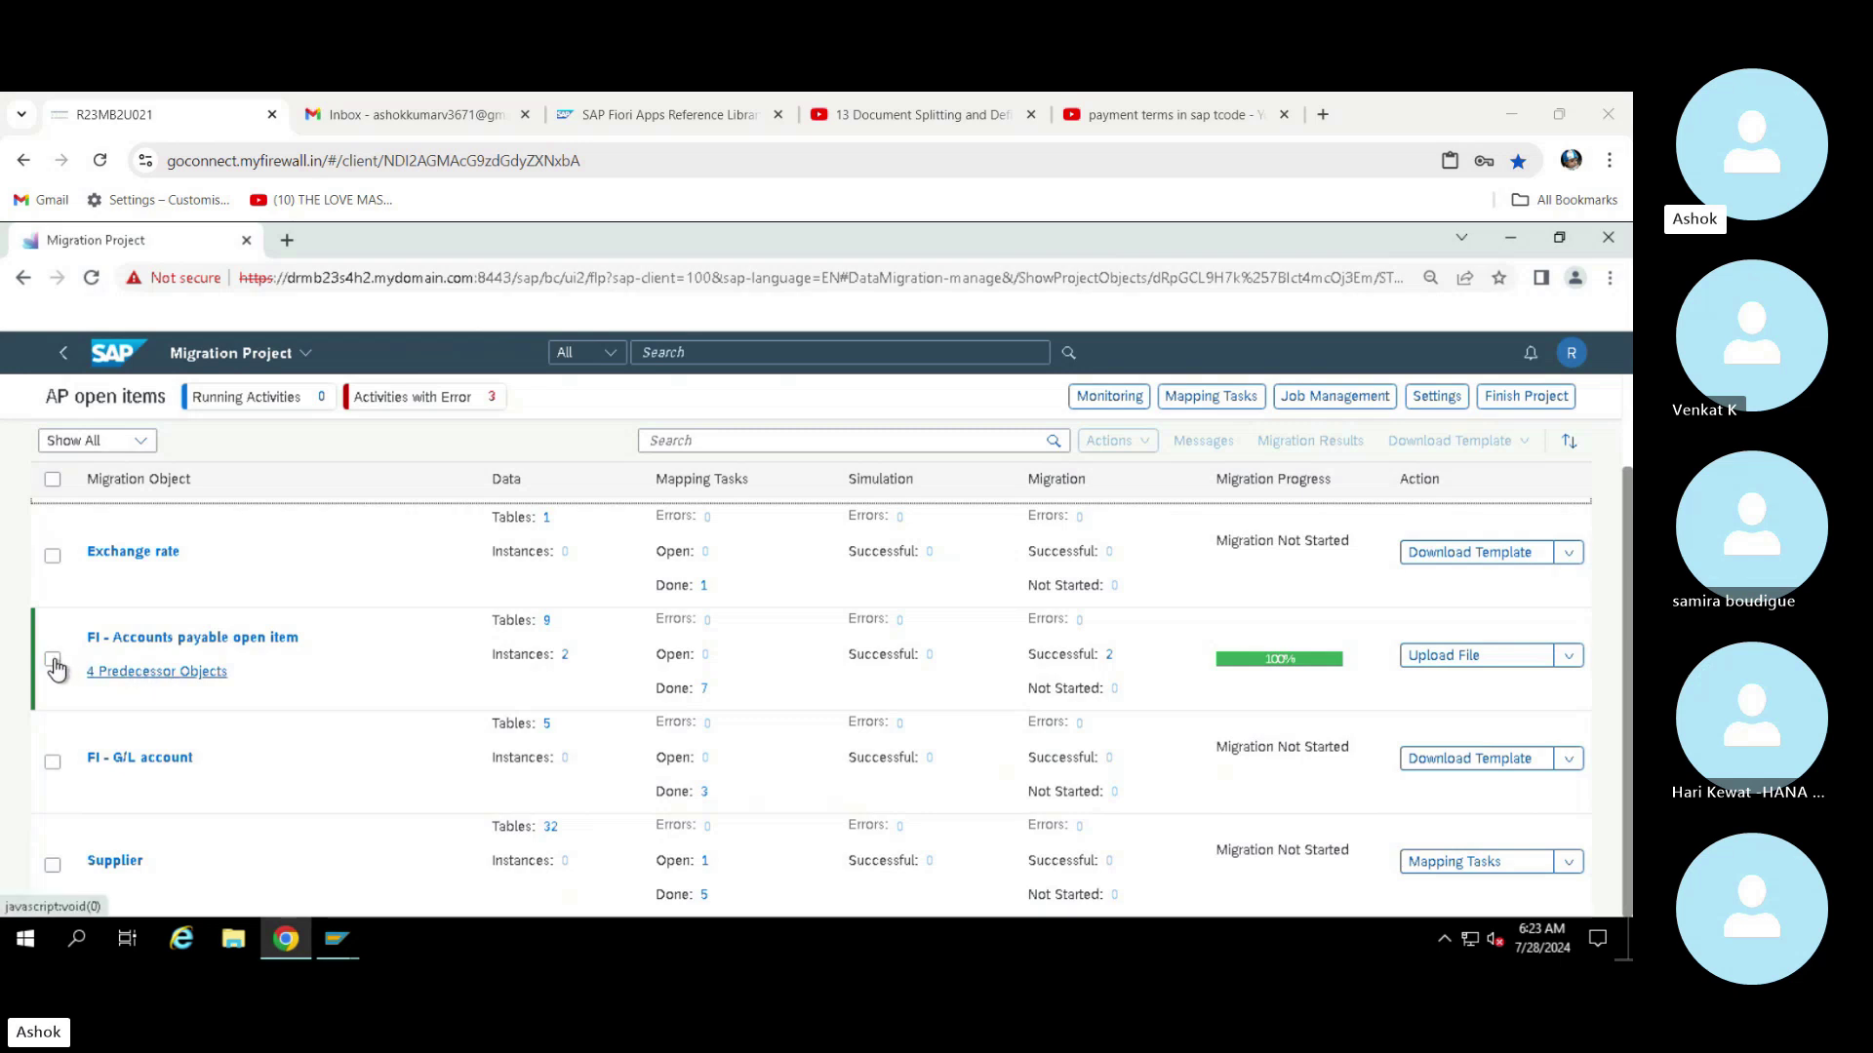
click(161, 673)
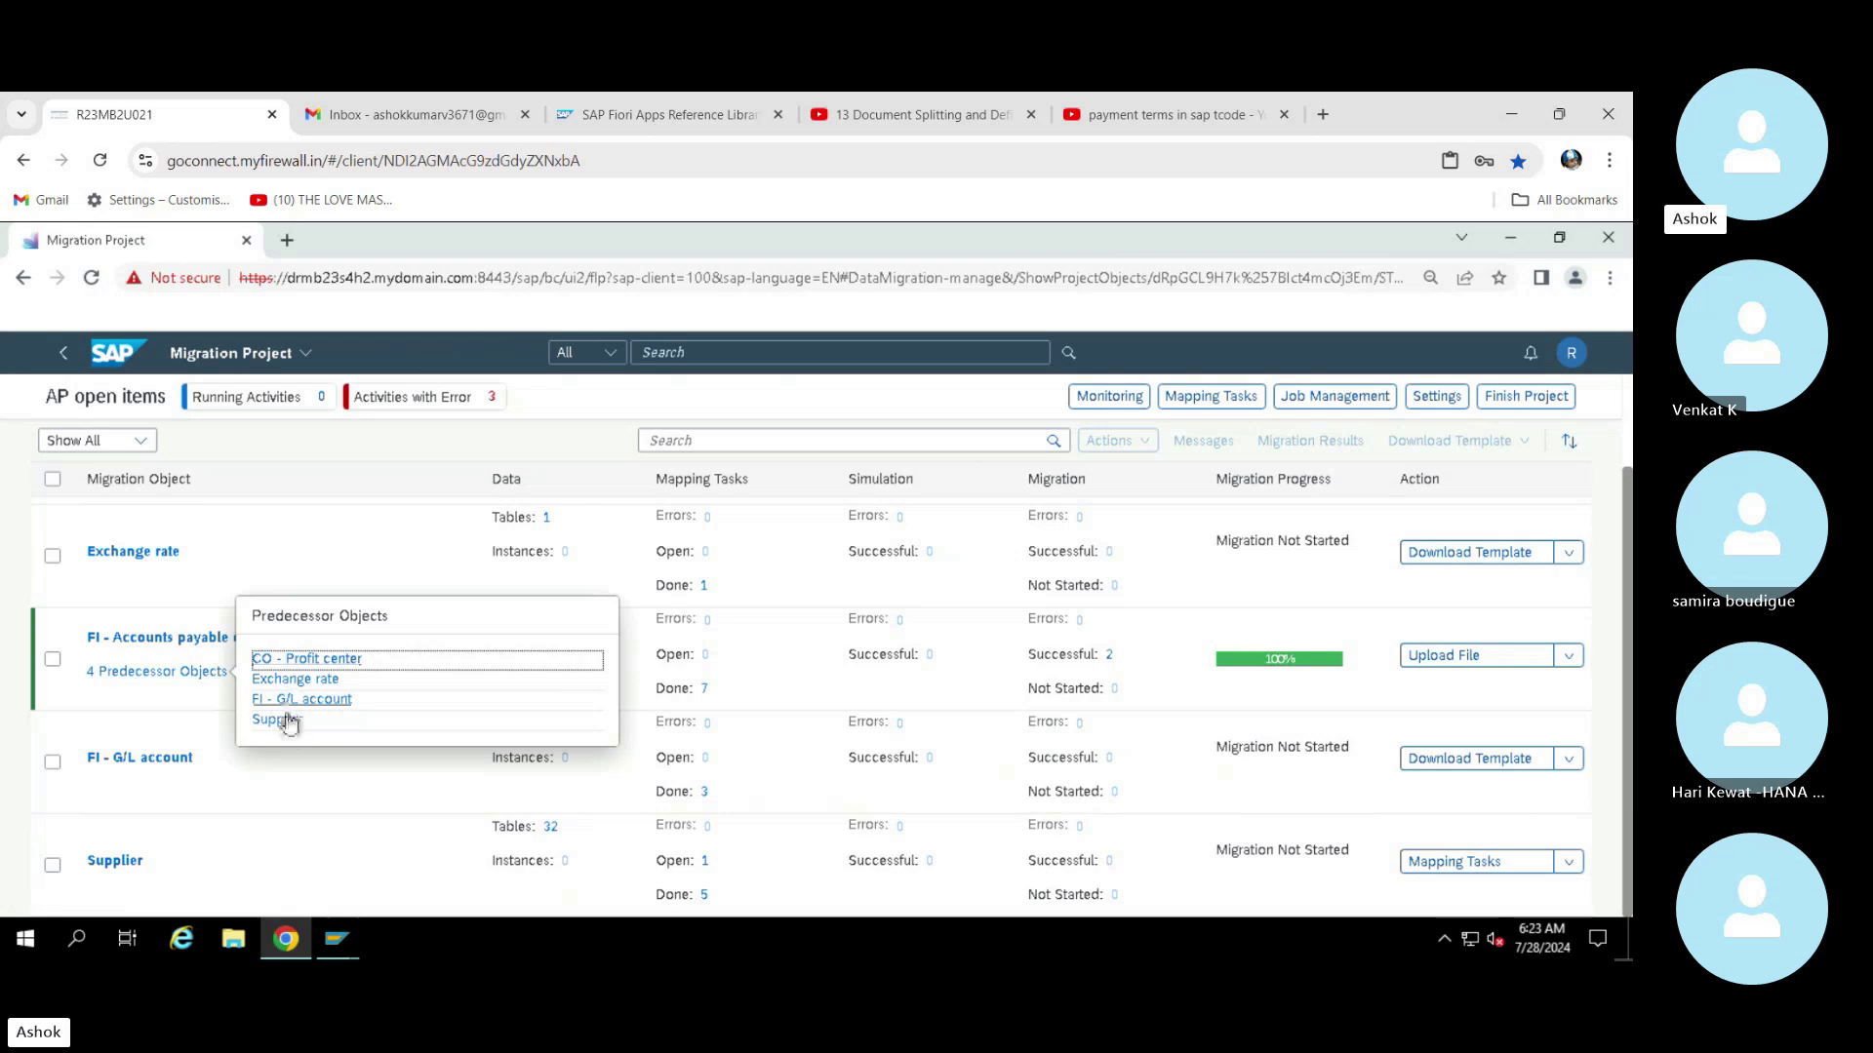
click(154, 671)
Select the FI - Accounts payable open item object and show its template download formats
click(52, 660)
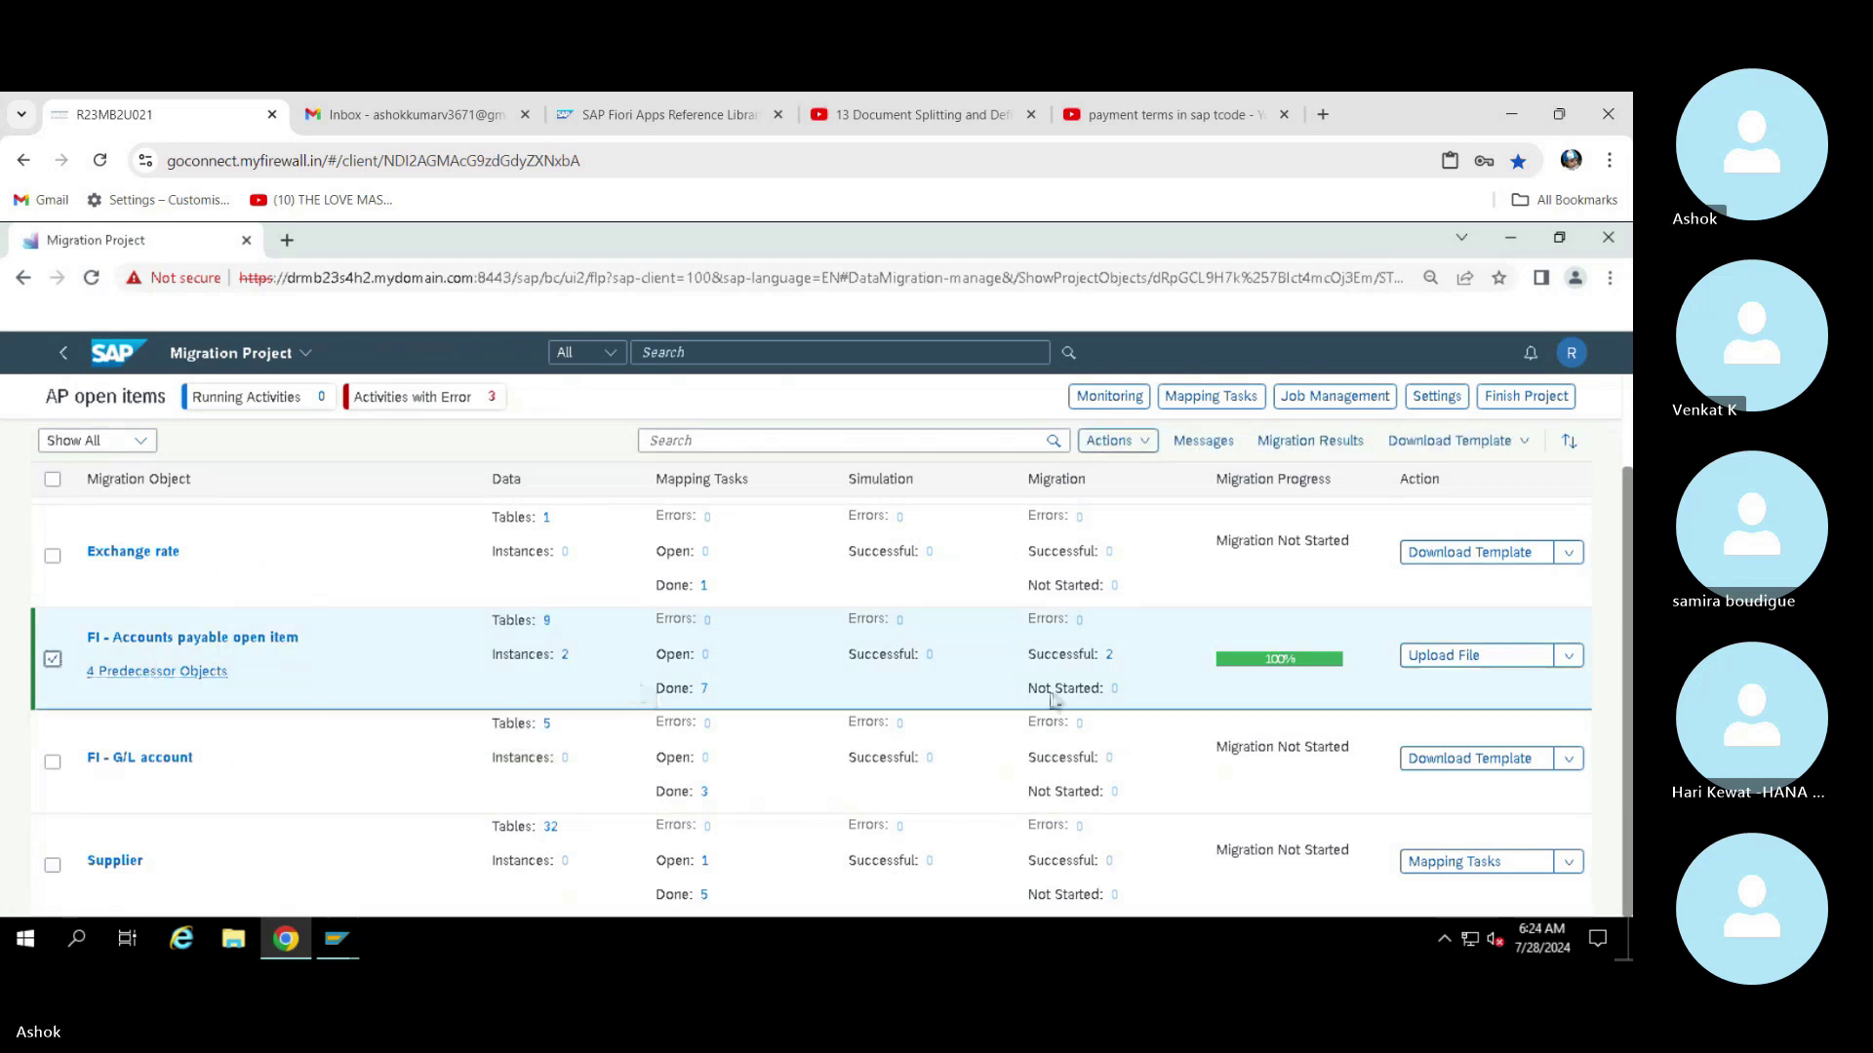
click(1566, 661)
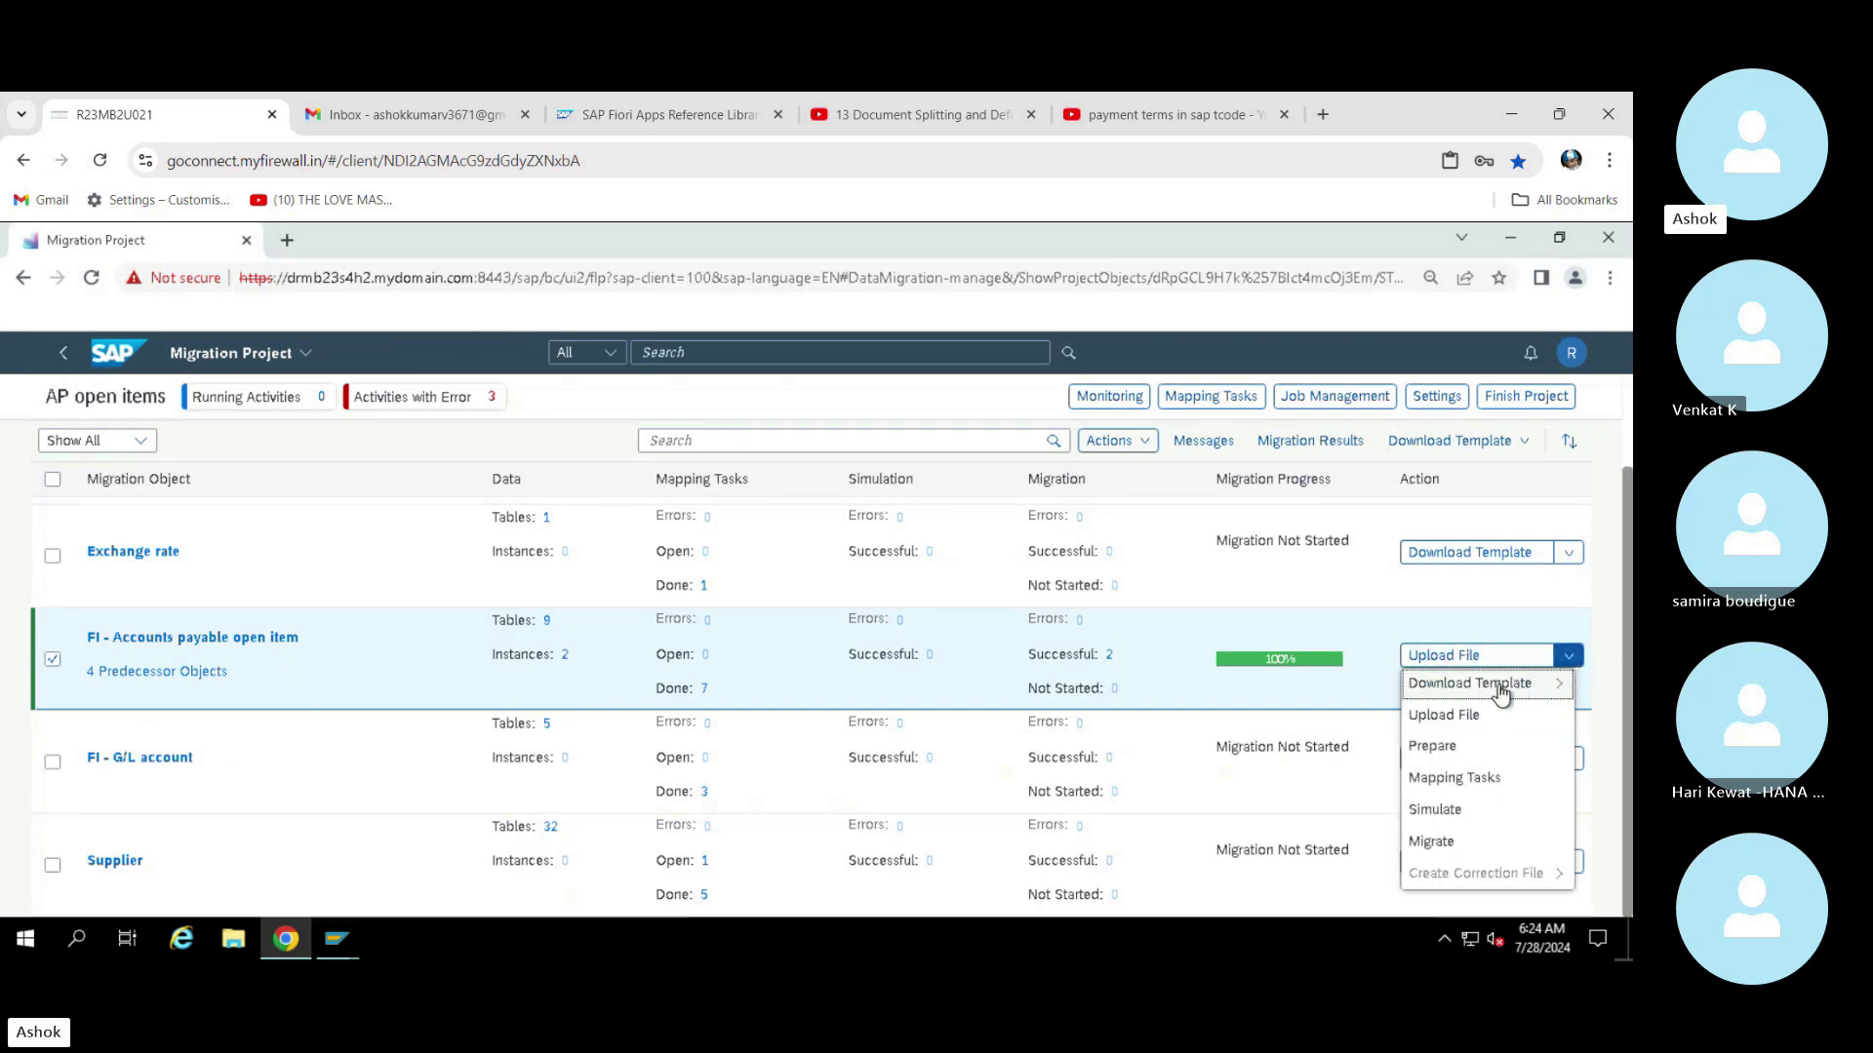
mouse_move(1500, 693)
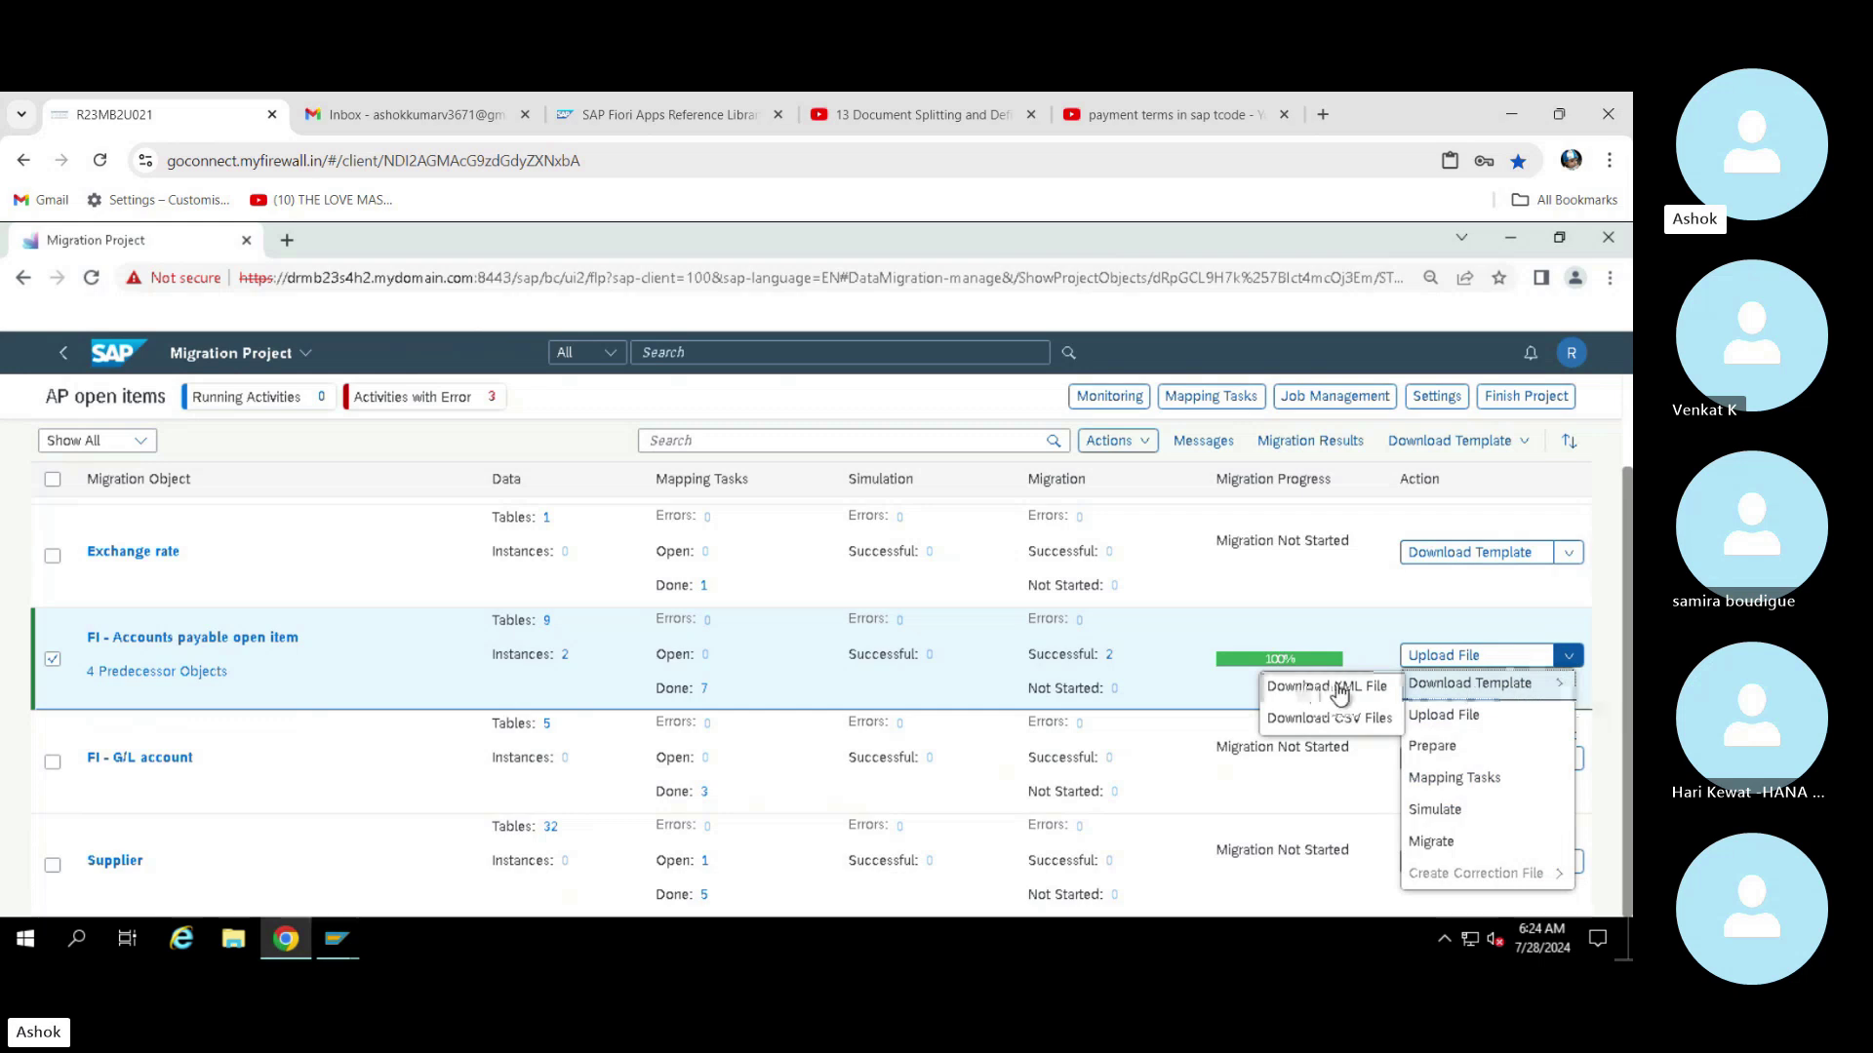
Open the file "Source data for FI - Accounts payable open item3" from the AP folder in File Explorer
click(244, 934)
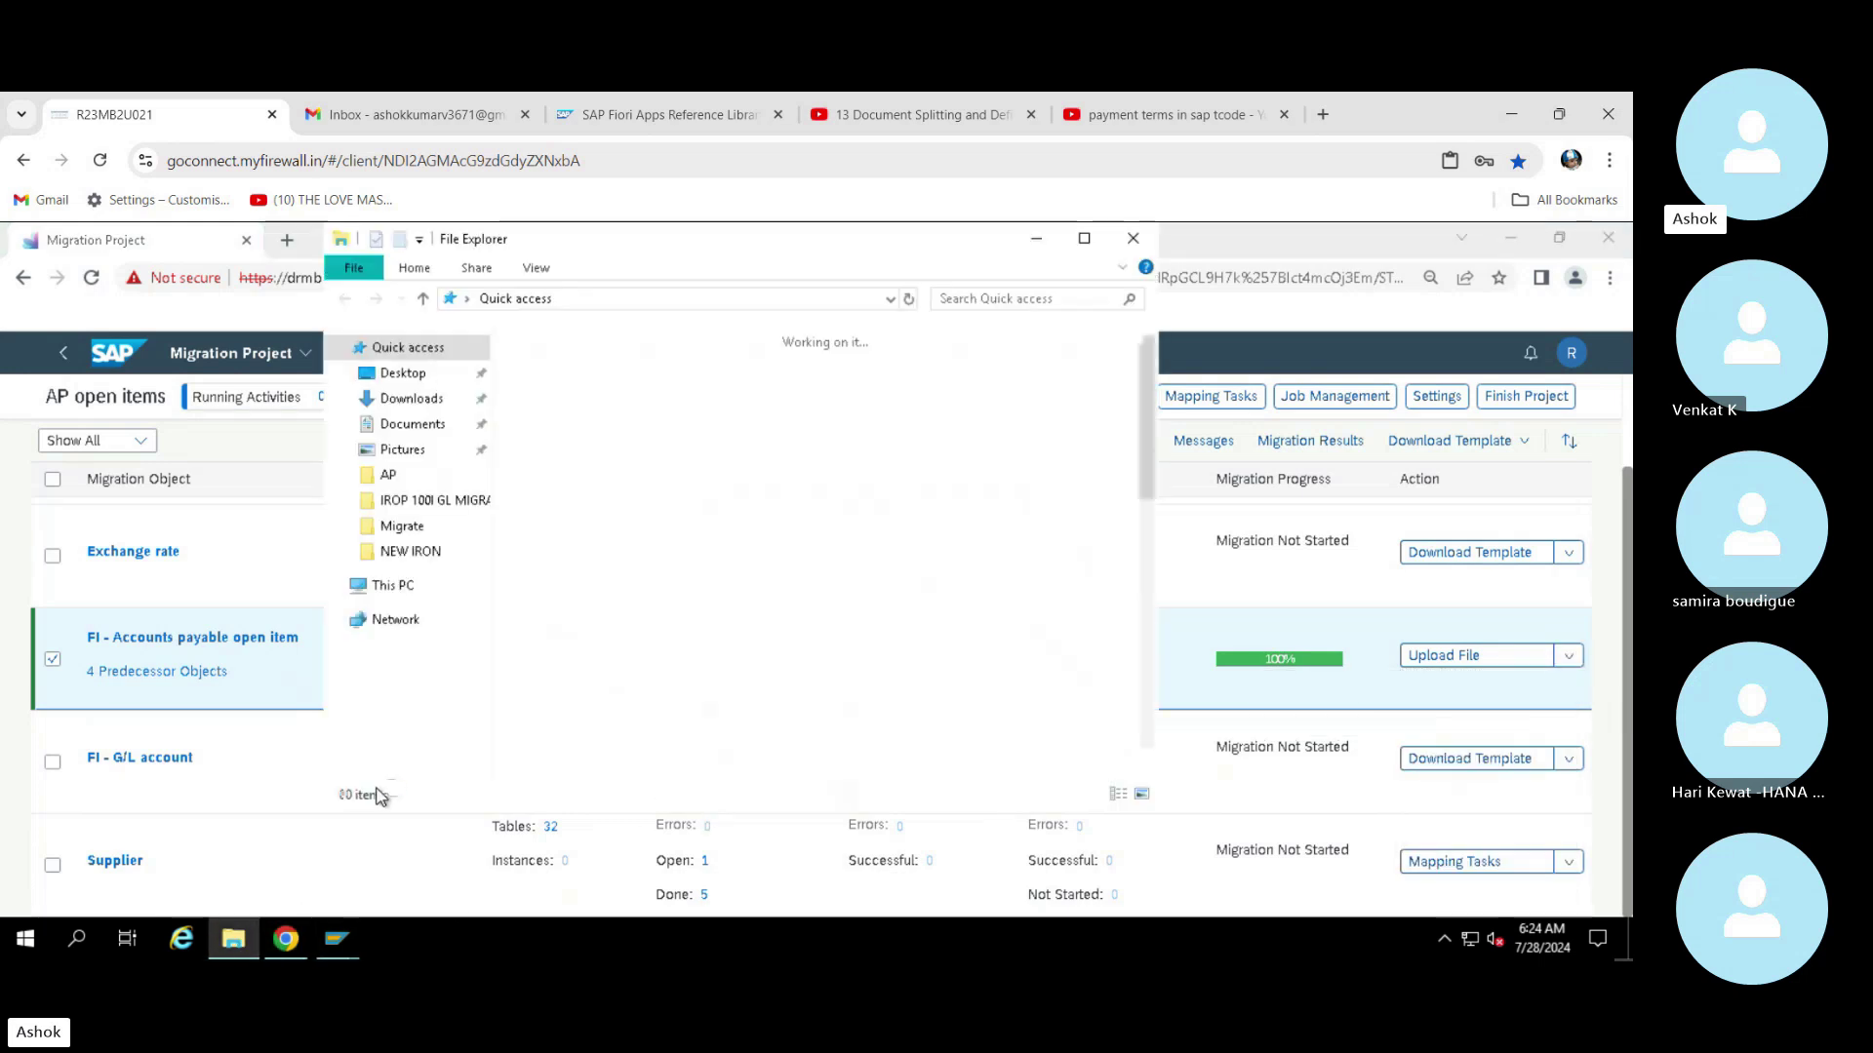
click(414, 400)
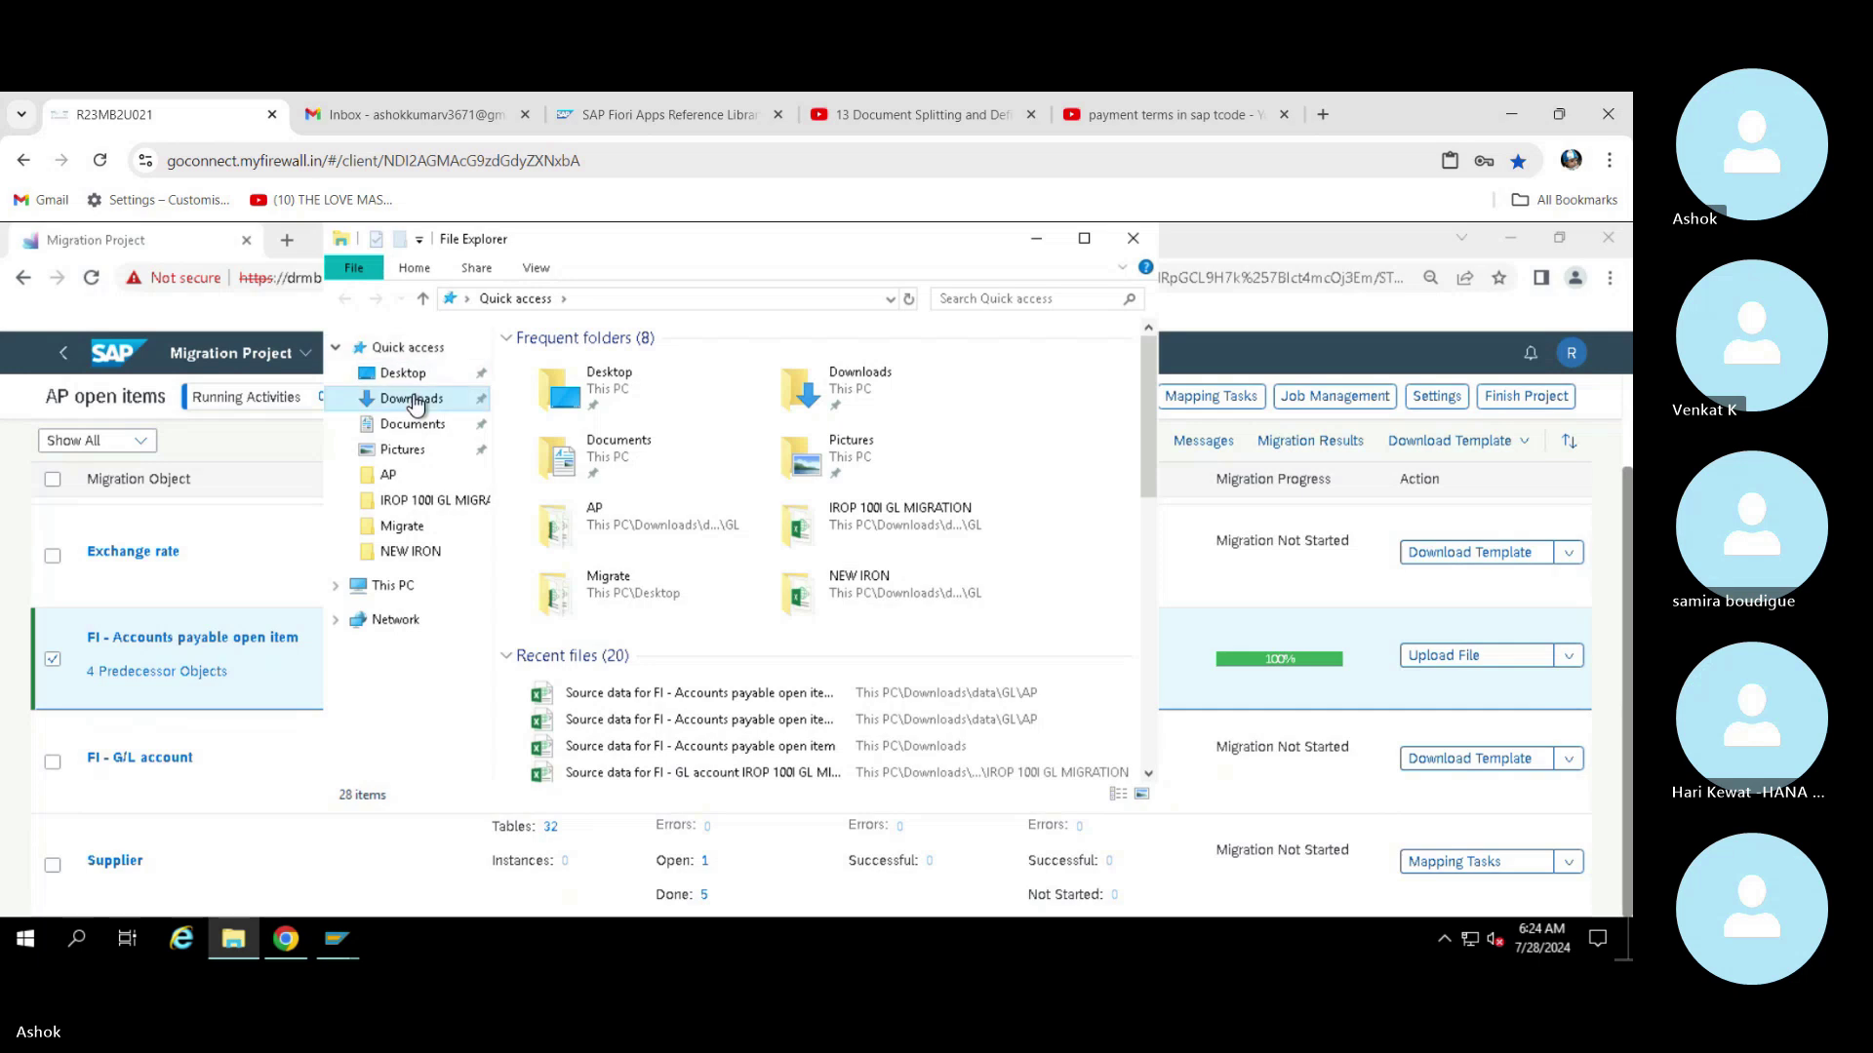
click(403, 373)
click(416, 476)
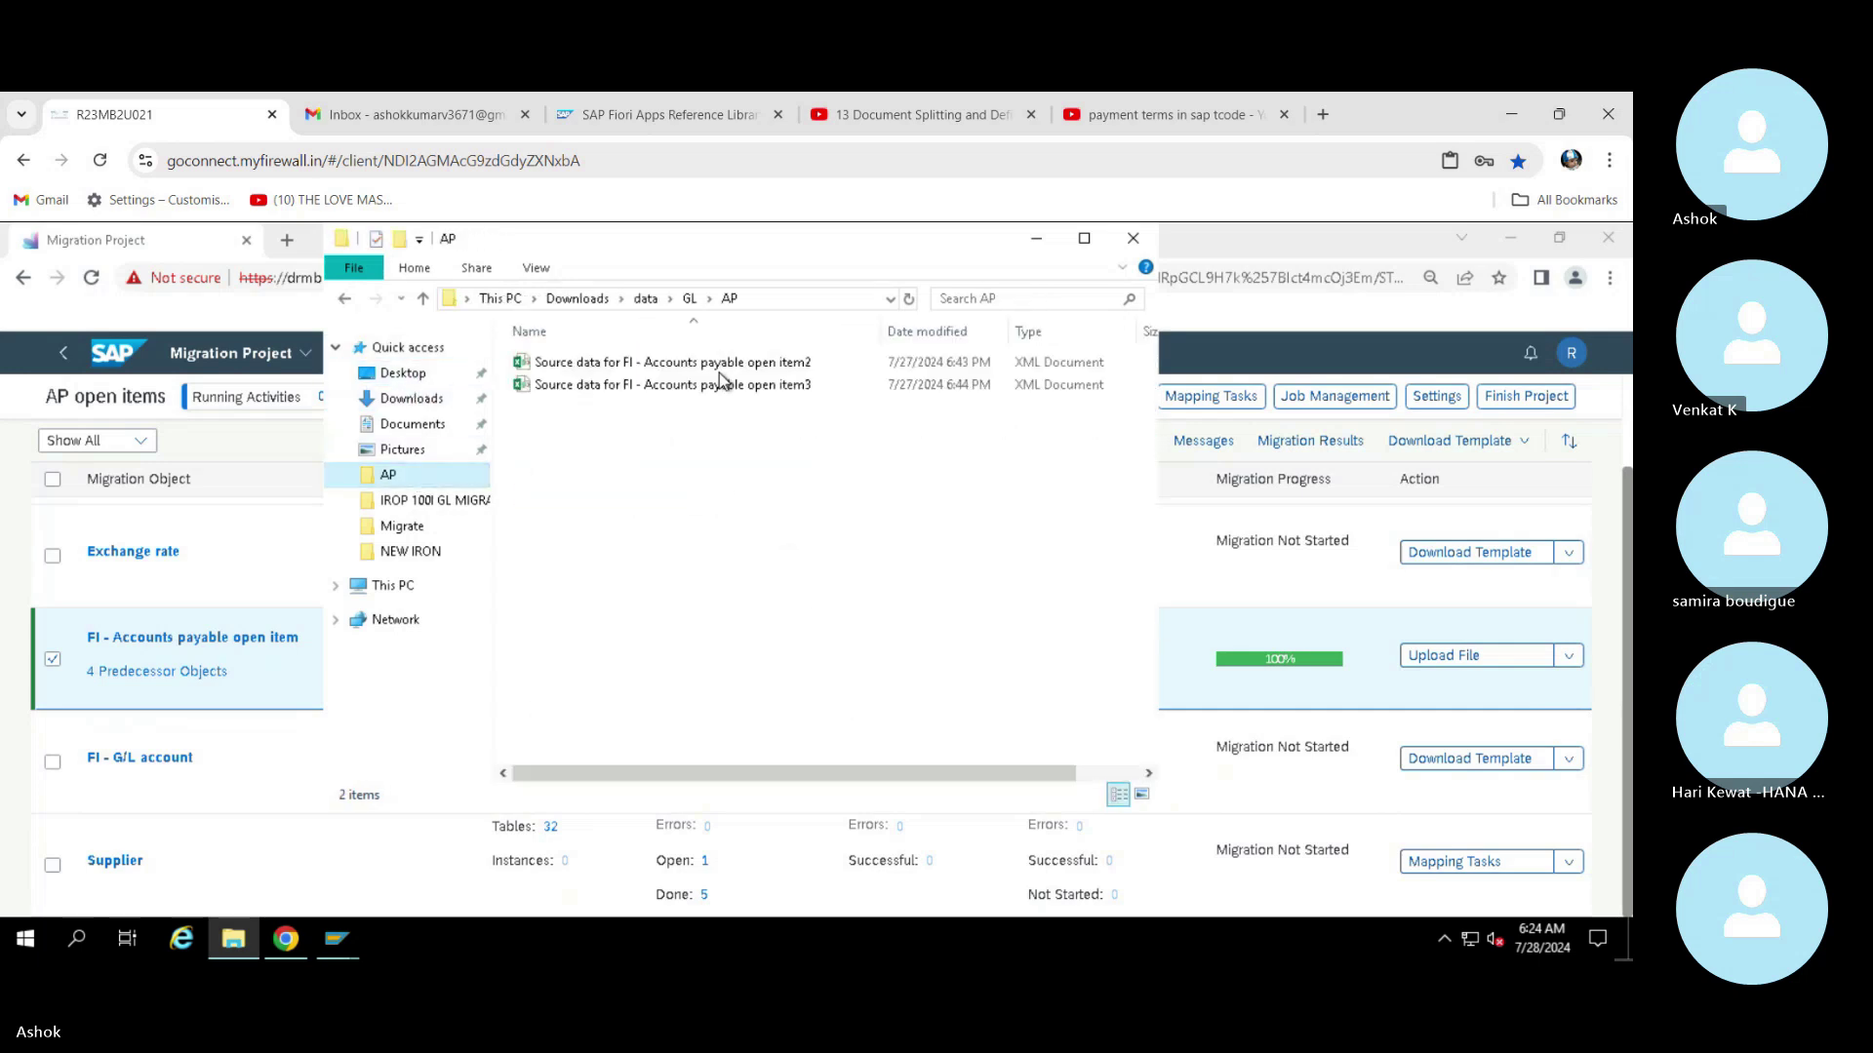
double_click(648, 386)
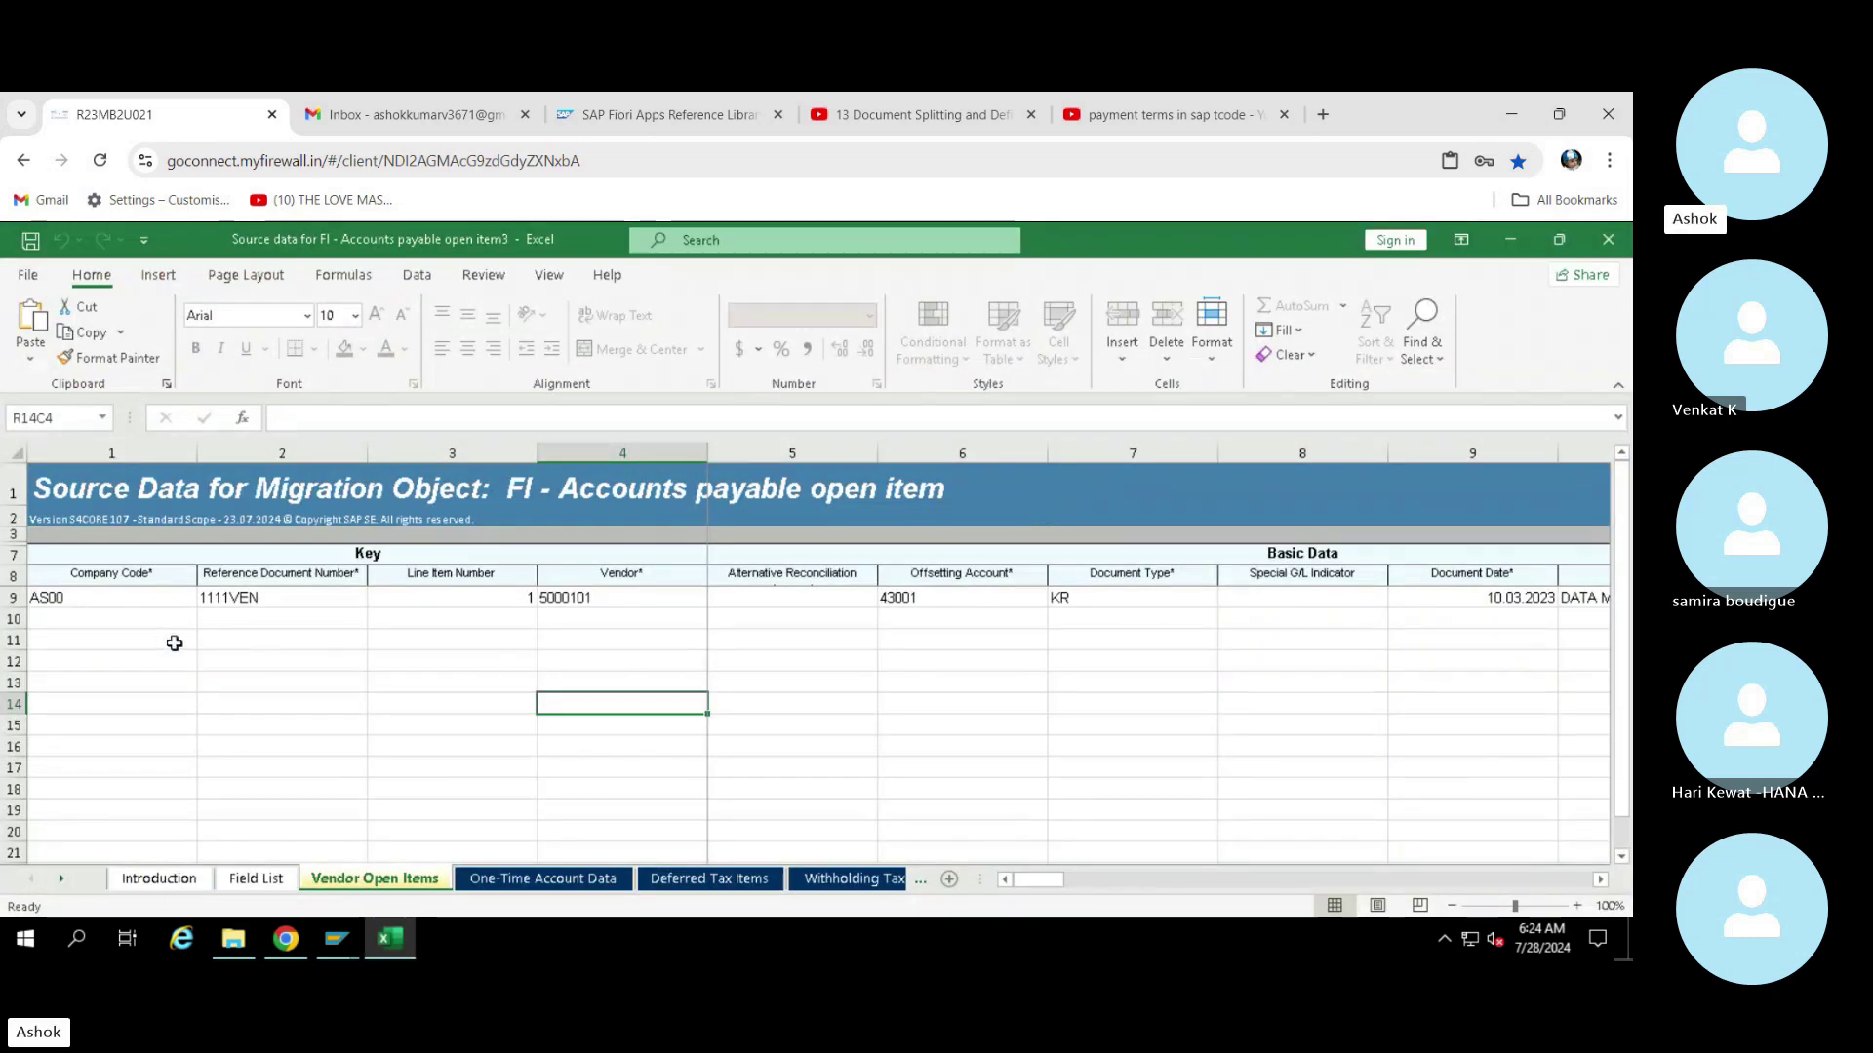
Examine the Company Code column and its entry under the Key heading of the Vendor Open Items sheet
click(251, 638)
key(Left)
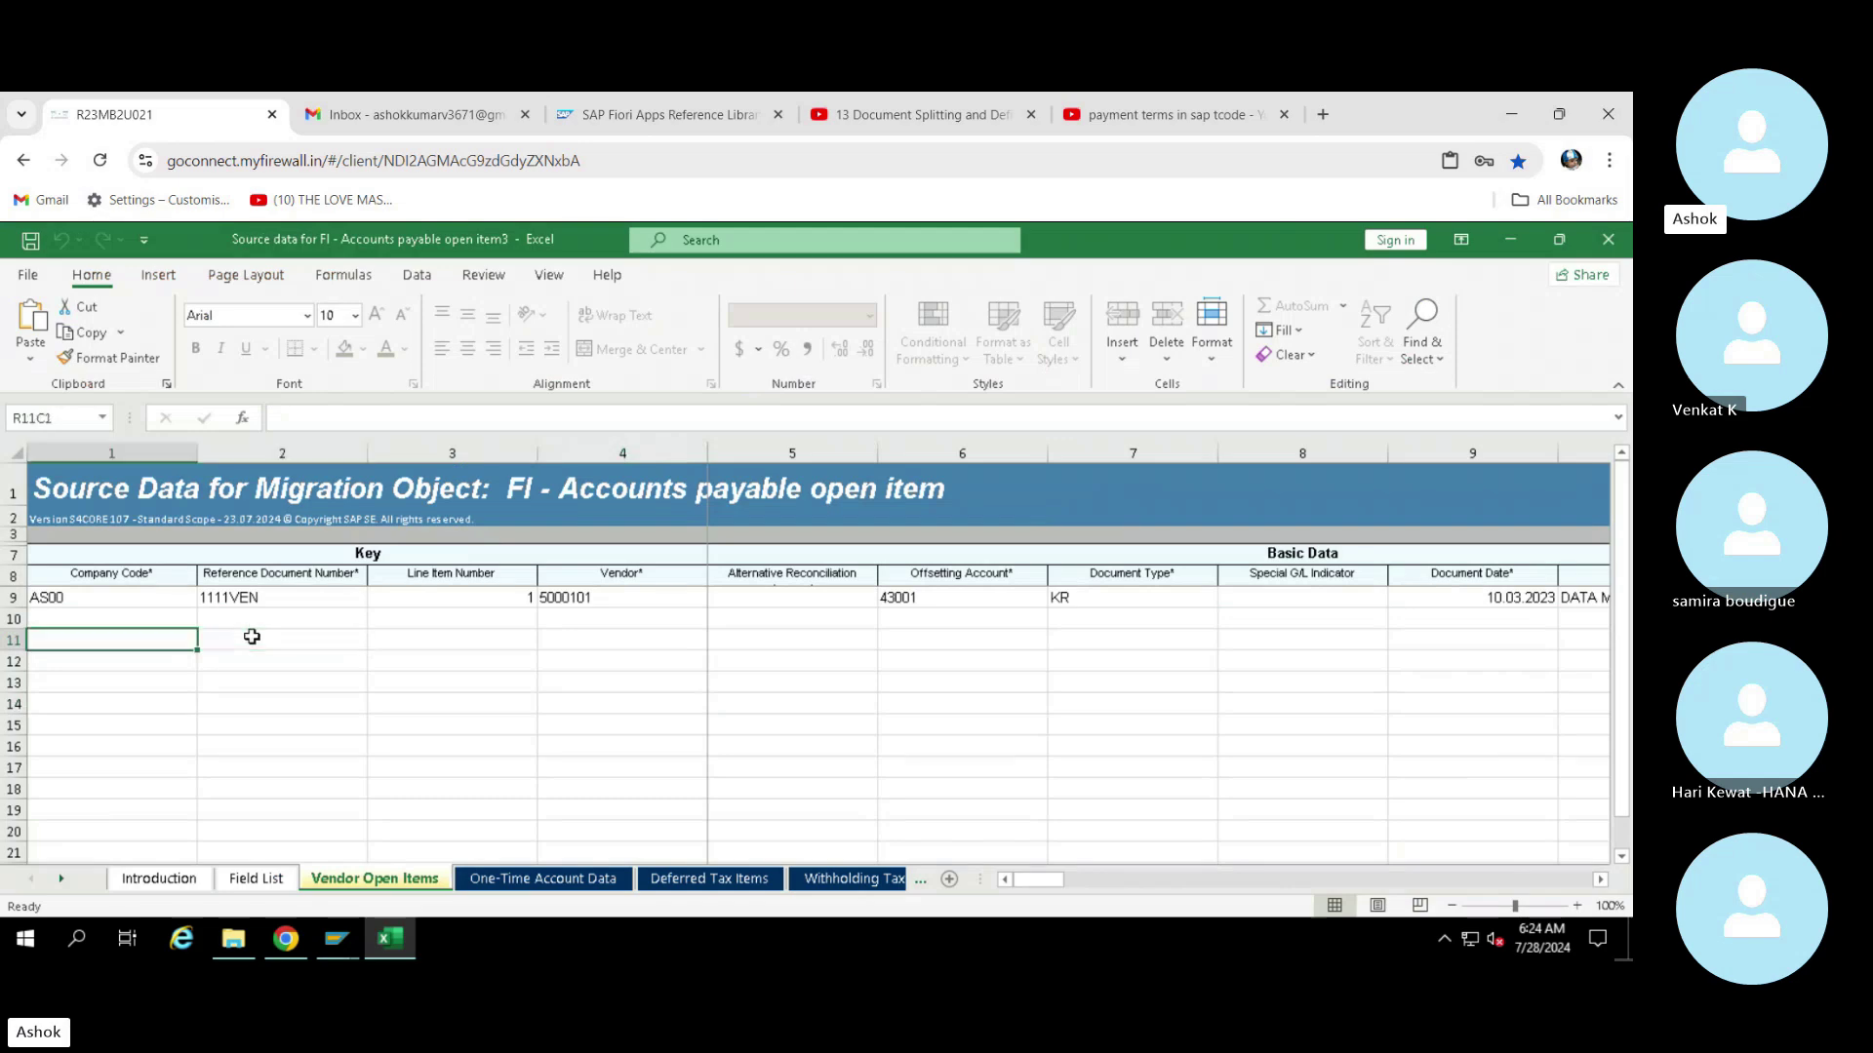
key(Up)
key(Up)
key(Up)
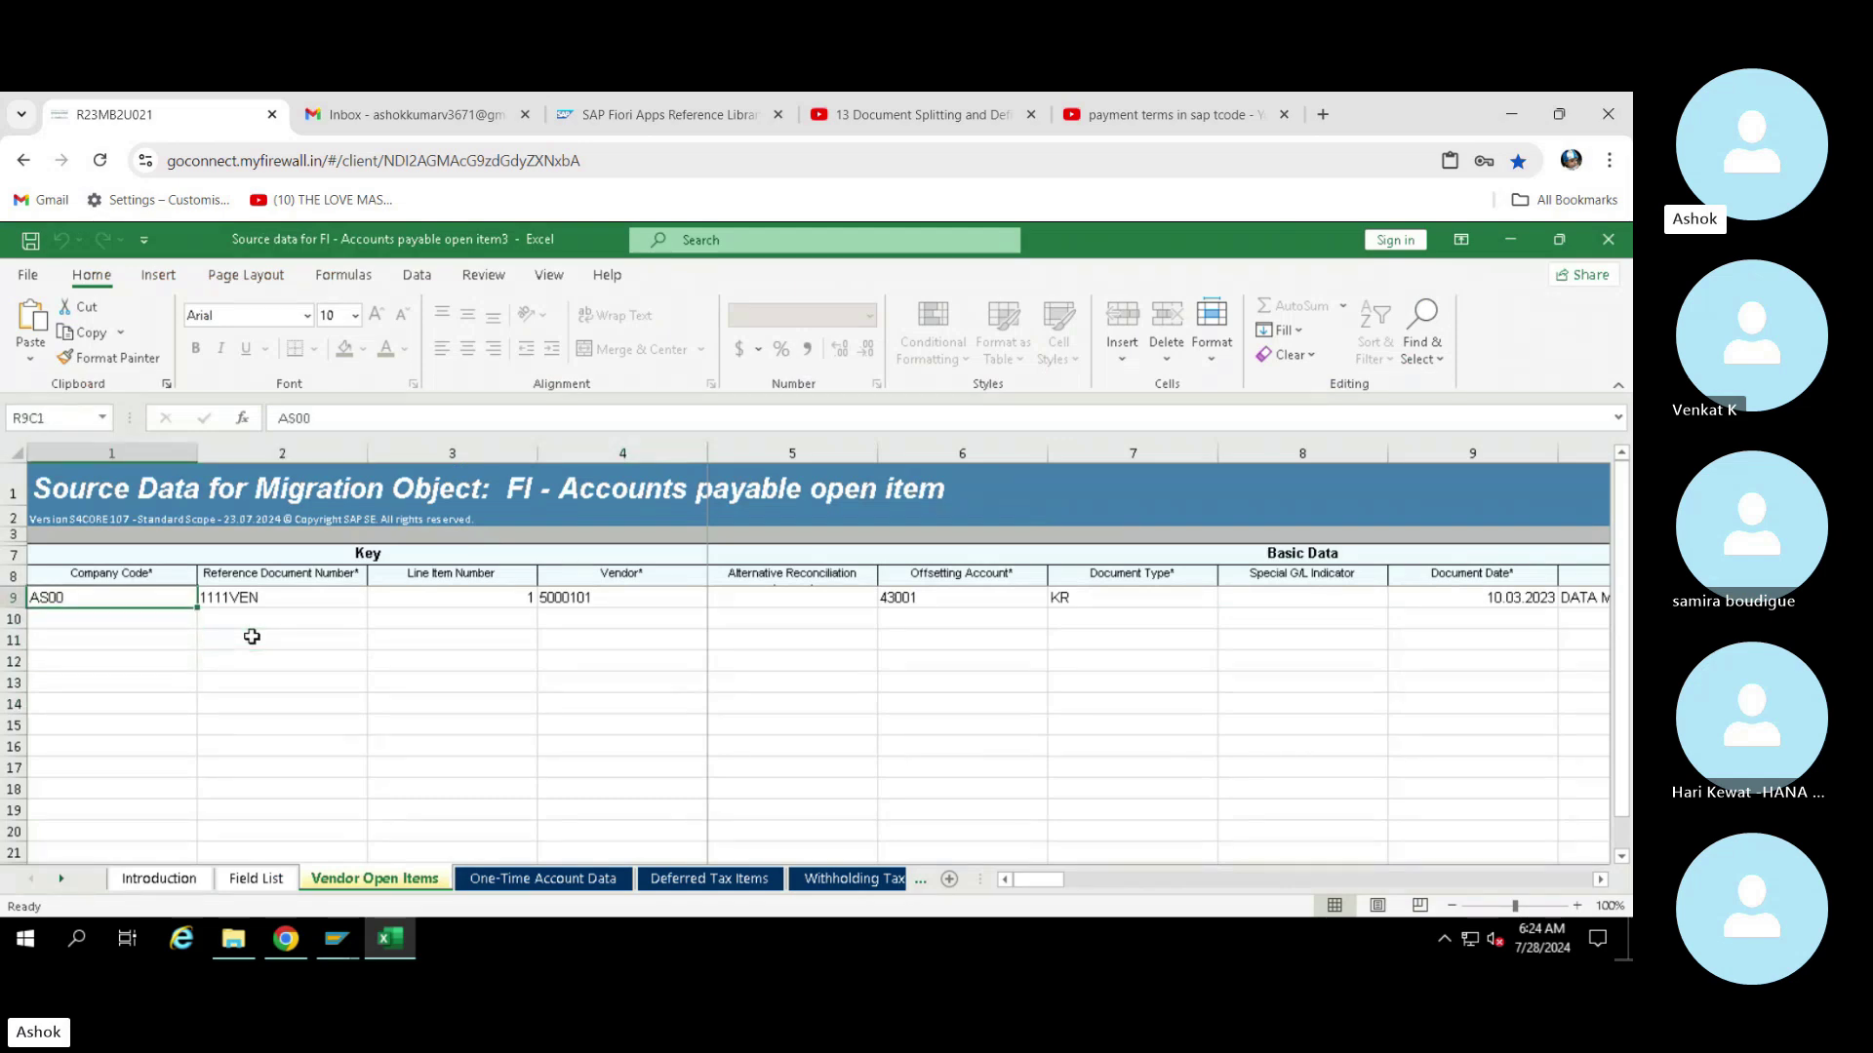
key(Down)
key(Down)
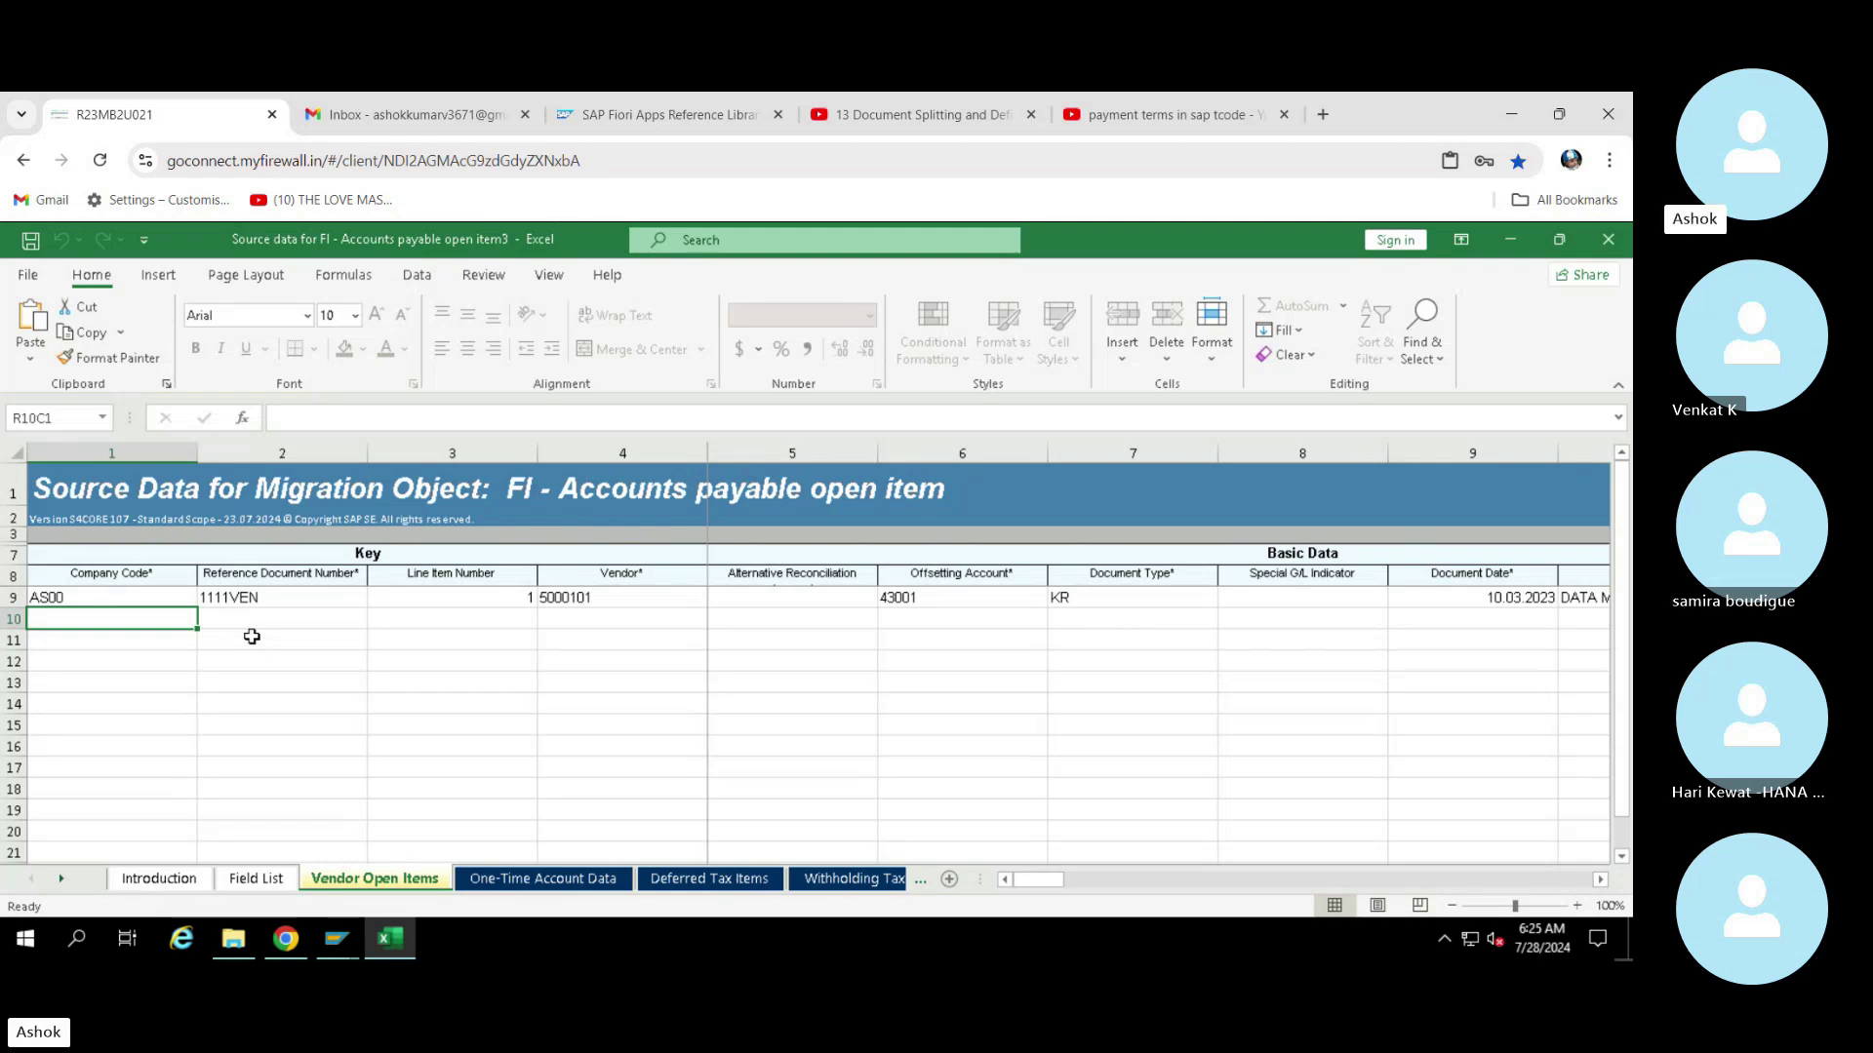
key(Up)
key(Up)
key(Up)
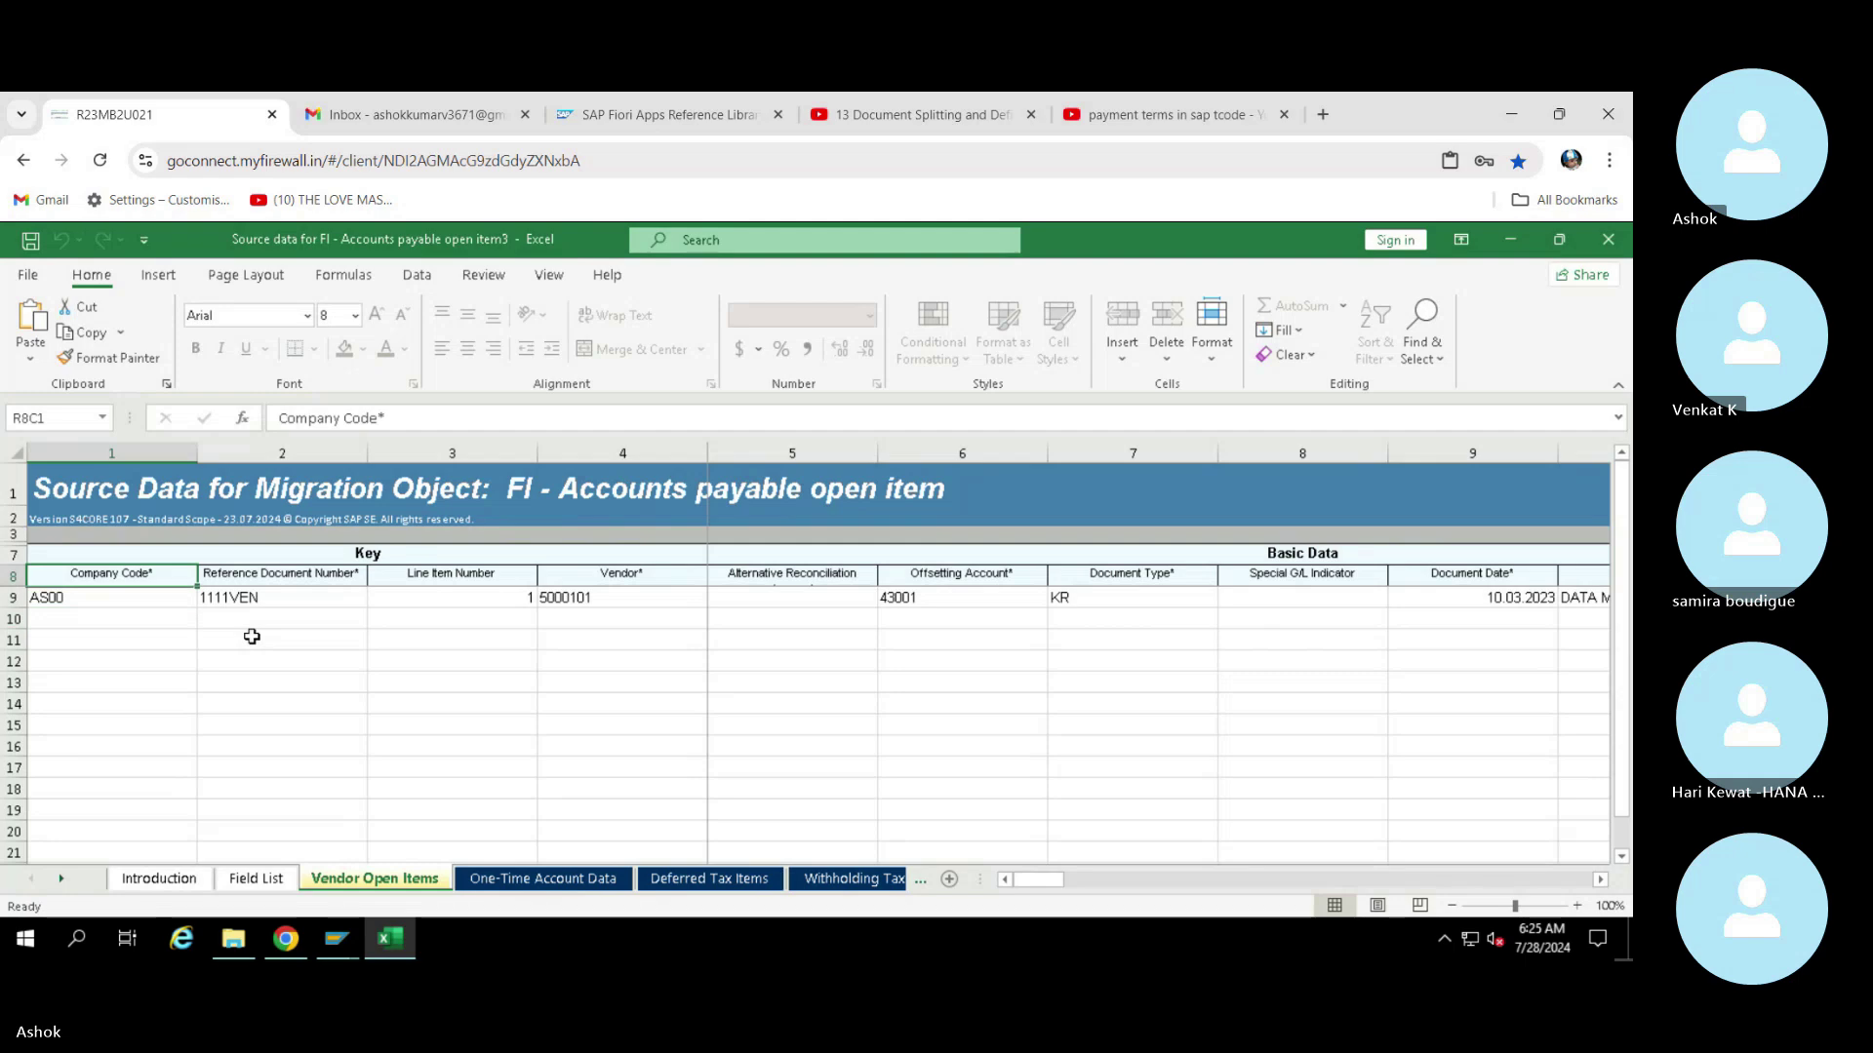
key(Down)
key(Down)
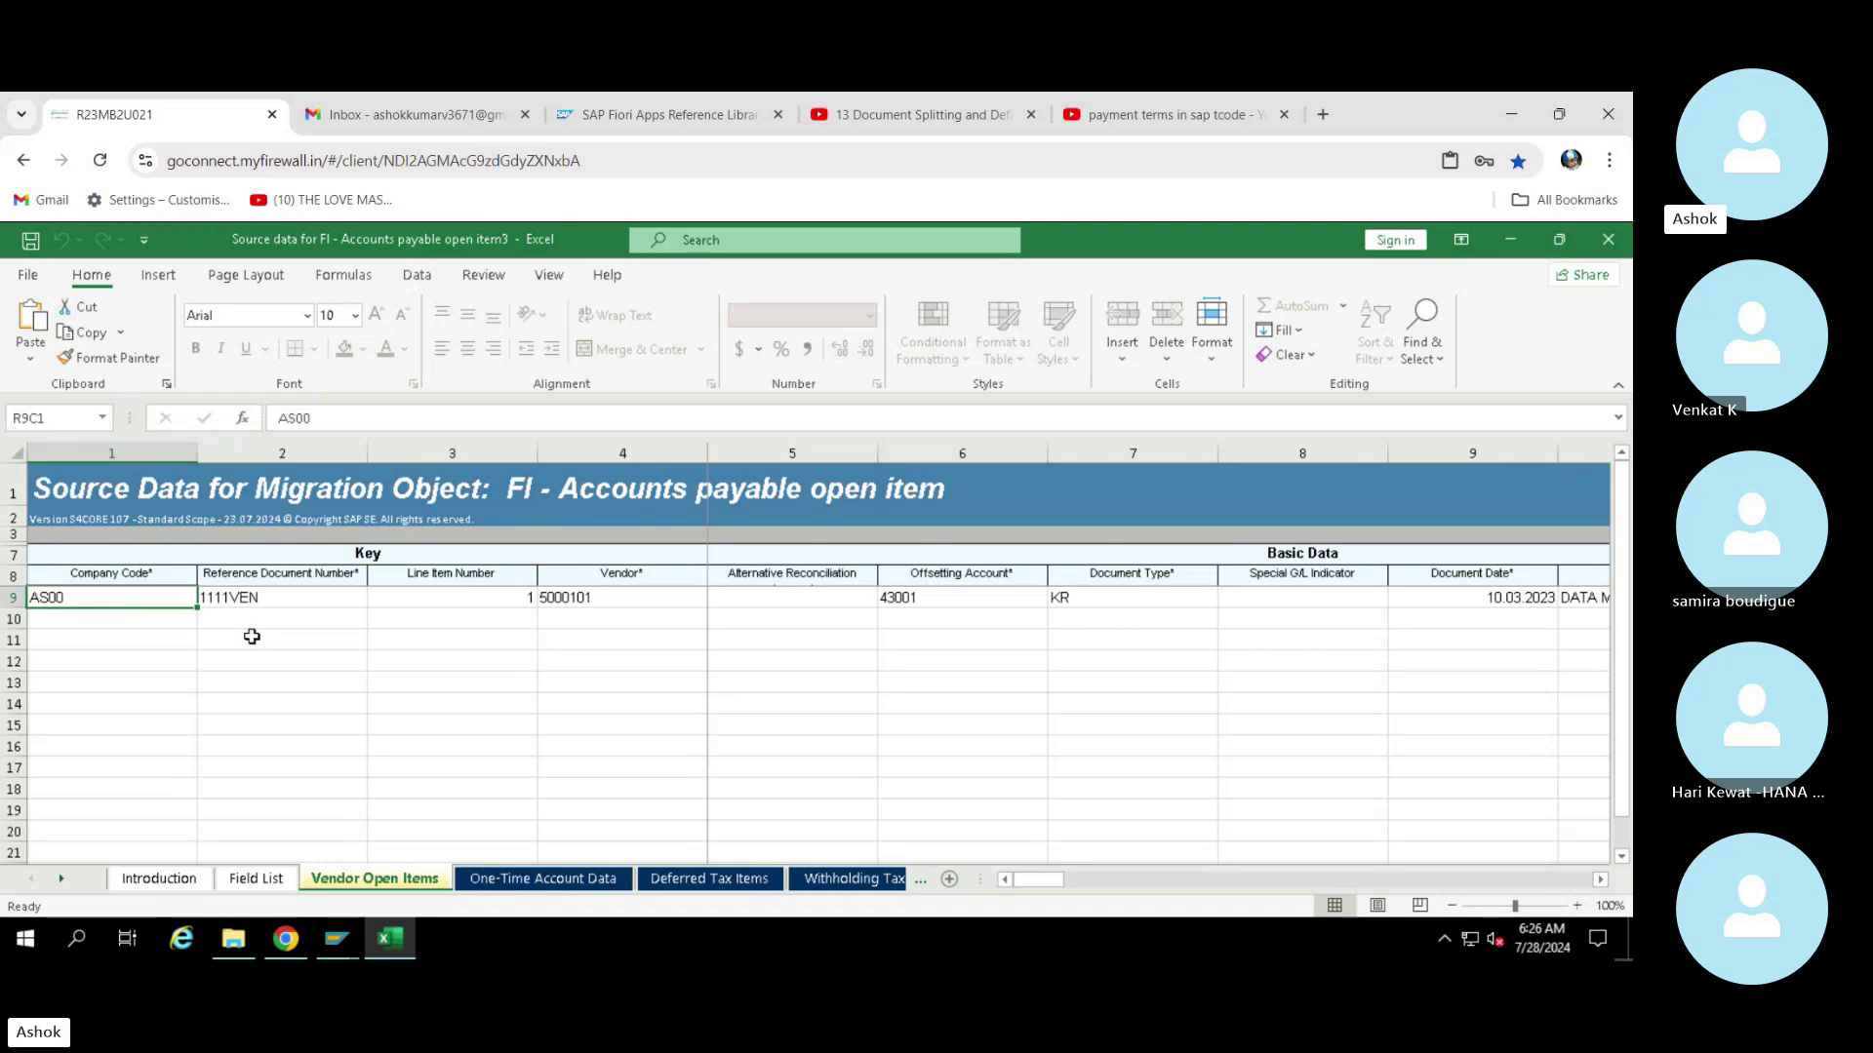
key(Down)
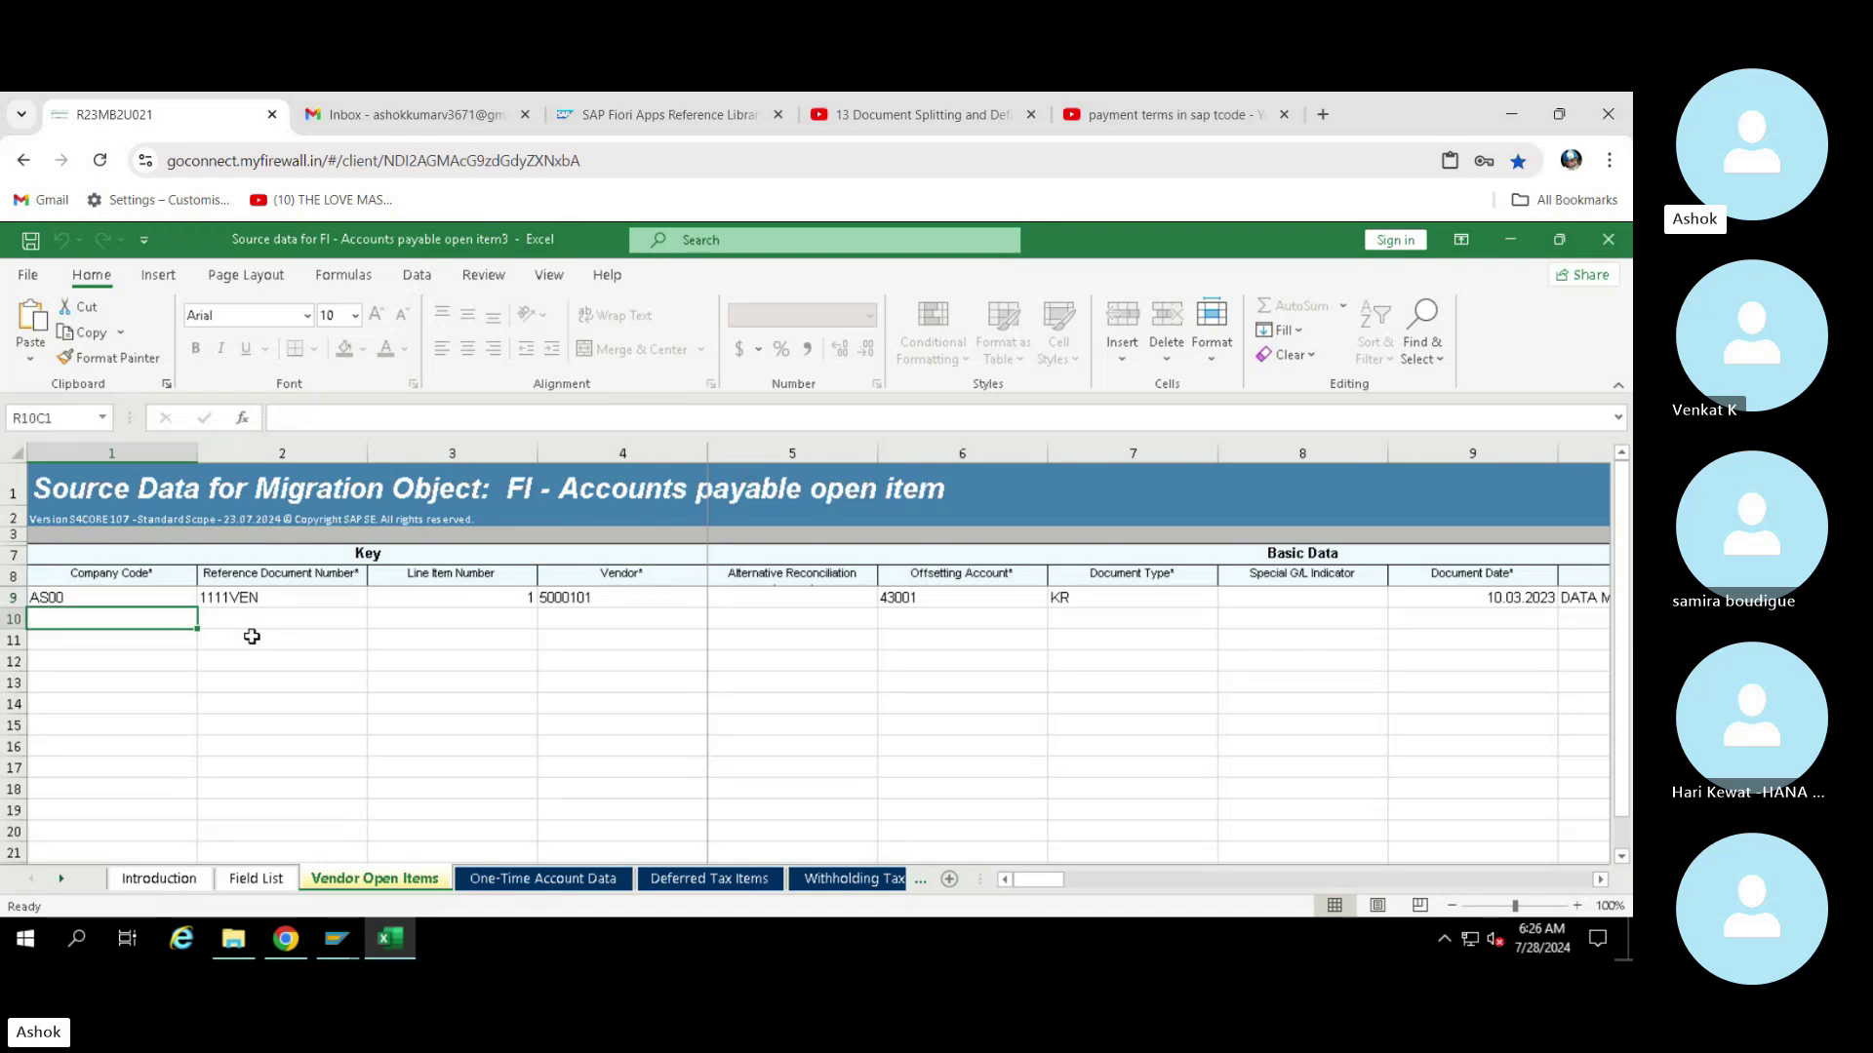
Examine the vendor line's item text, transaction currency and company code currency columns alongside its key fields
click(444, 709)
click(457, 669)
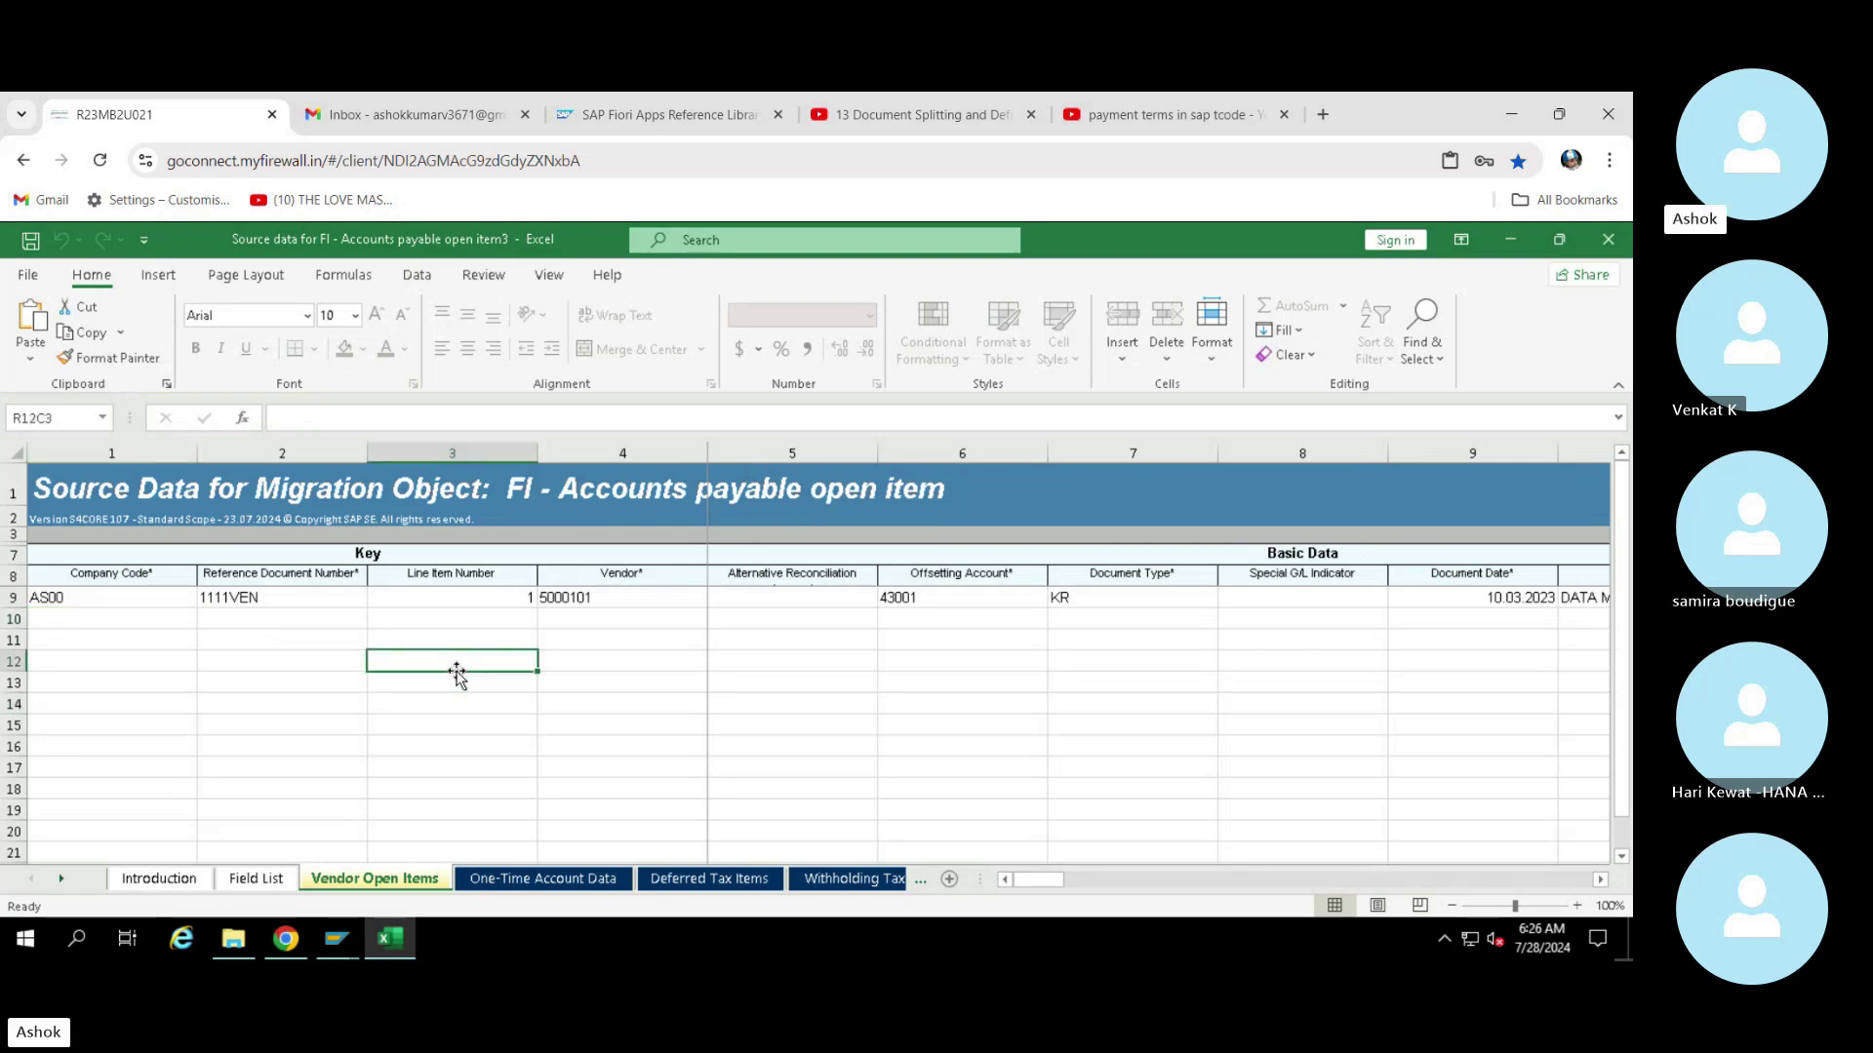
key(Left)
key(Left)
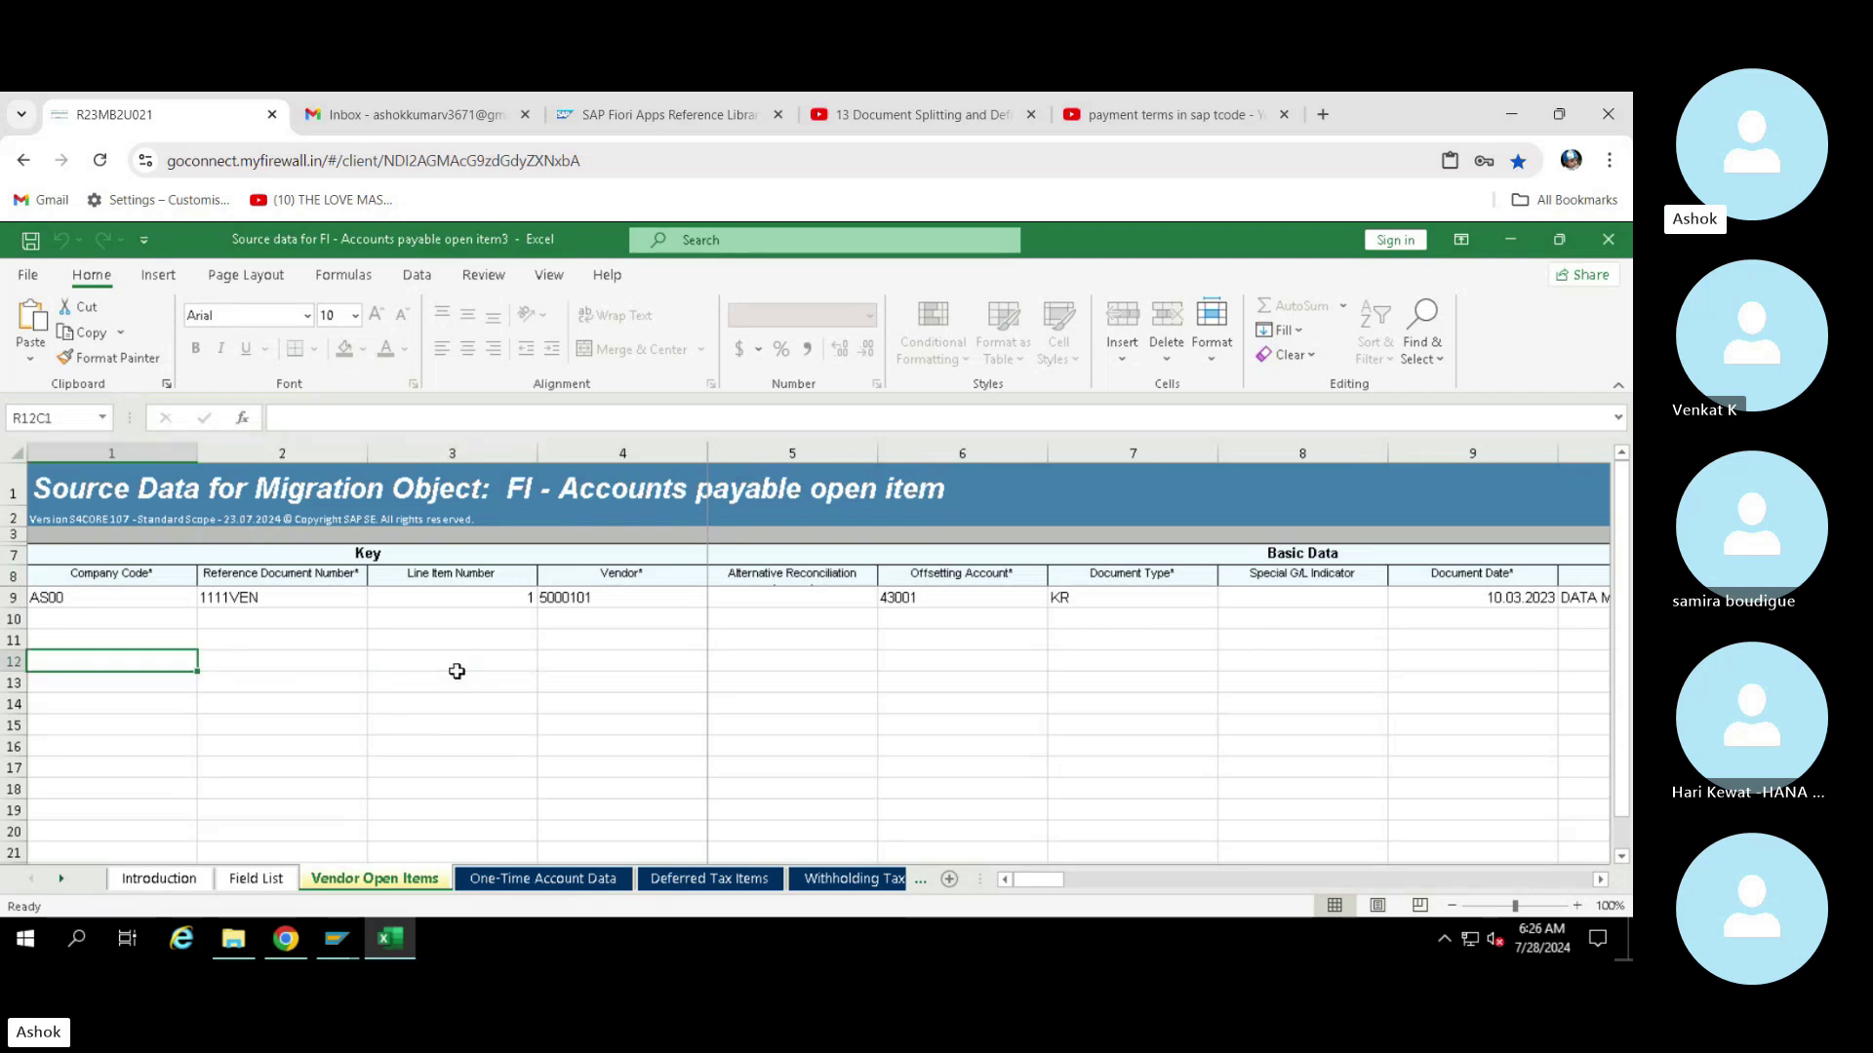
key(Up)
key(Up)
key(Up)
key(Up)
key(Up)
key(Up)
key(Up)
key(Up)
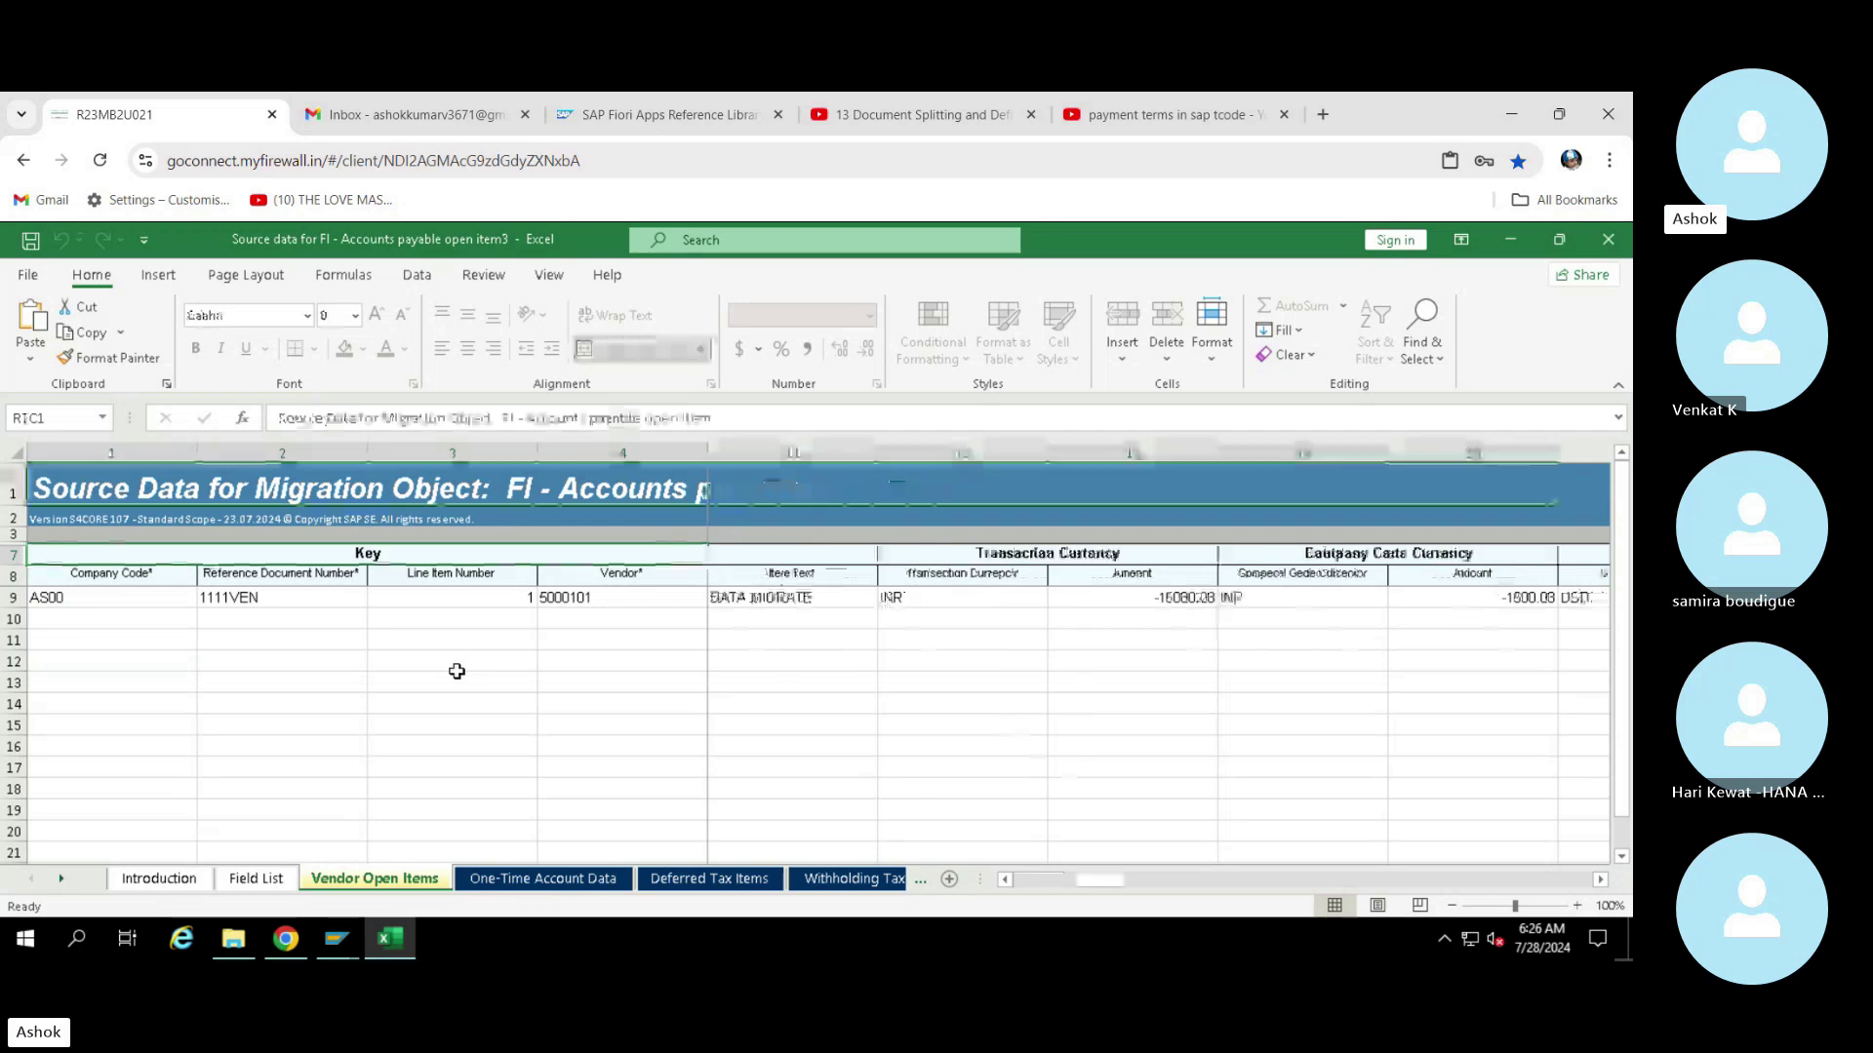
key(Down)
key(Down)
key(Down)
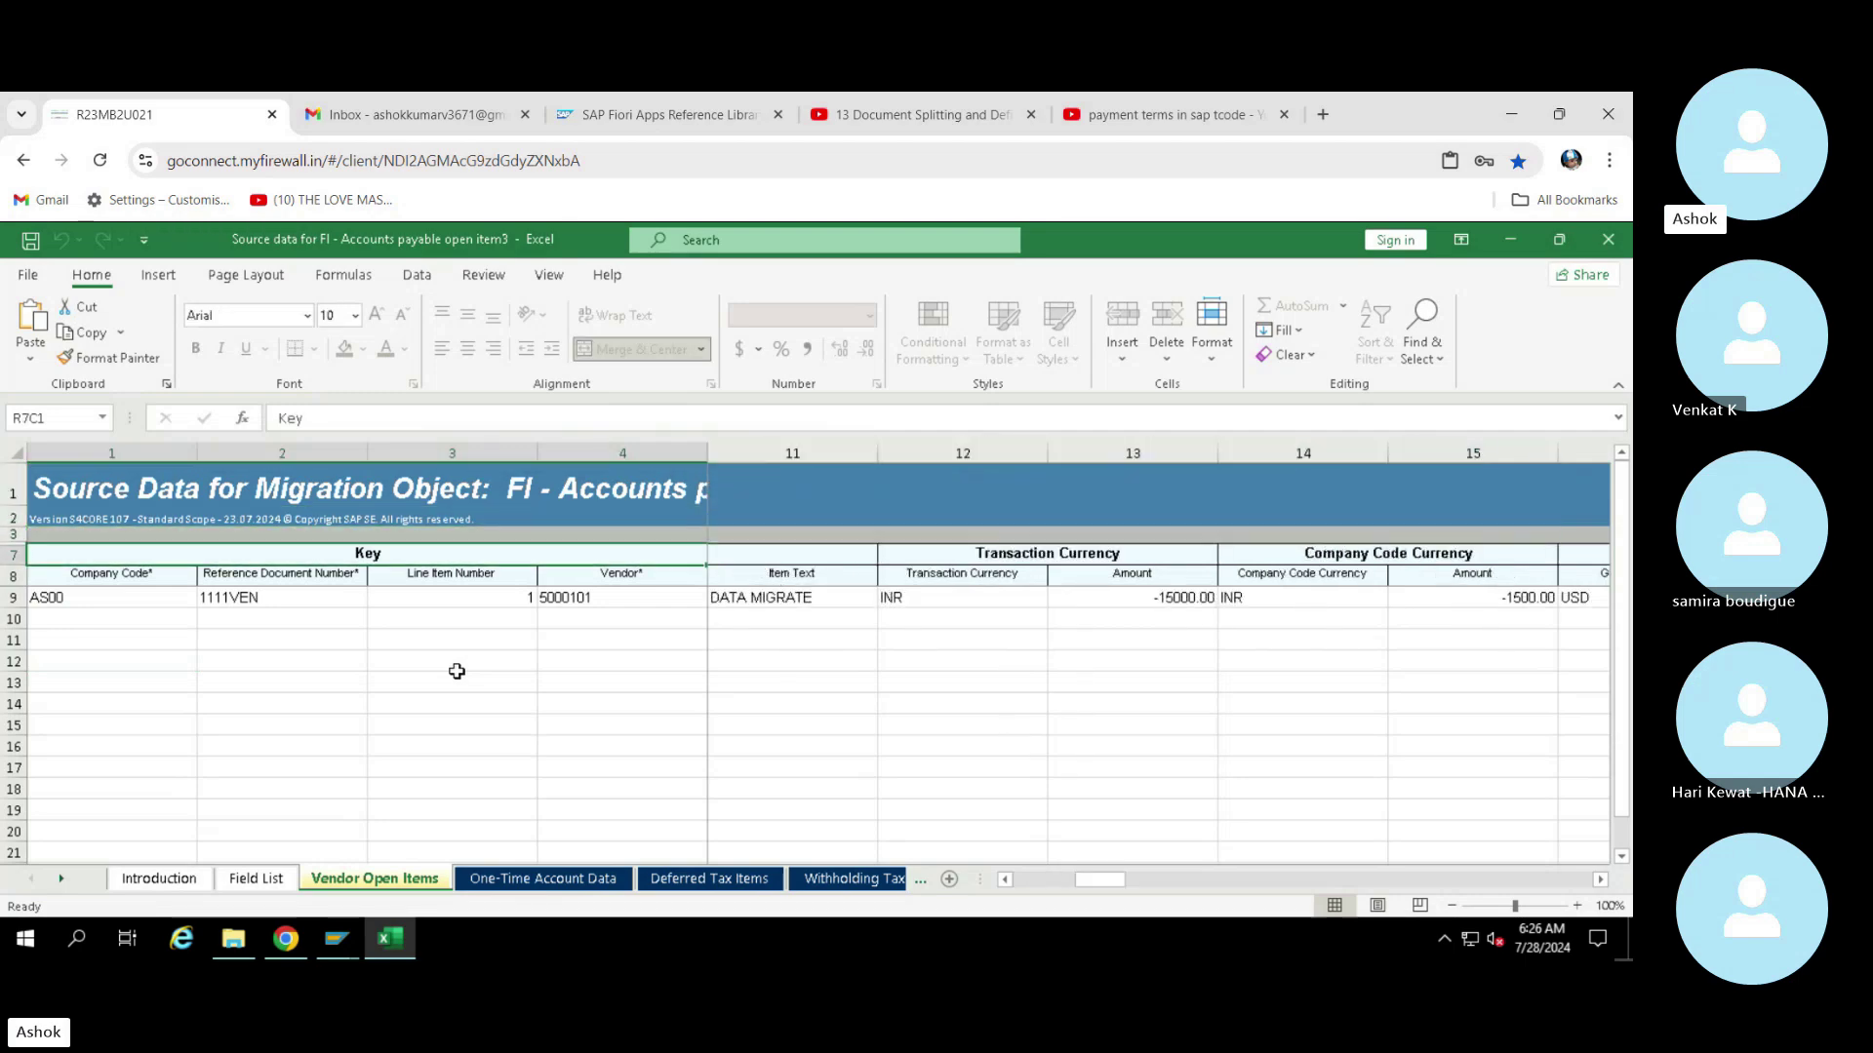
key(Down)
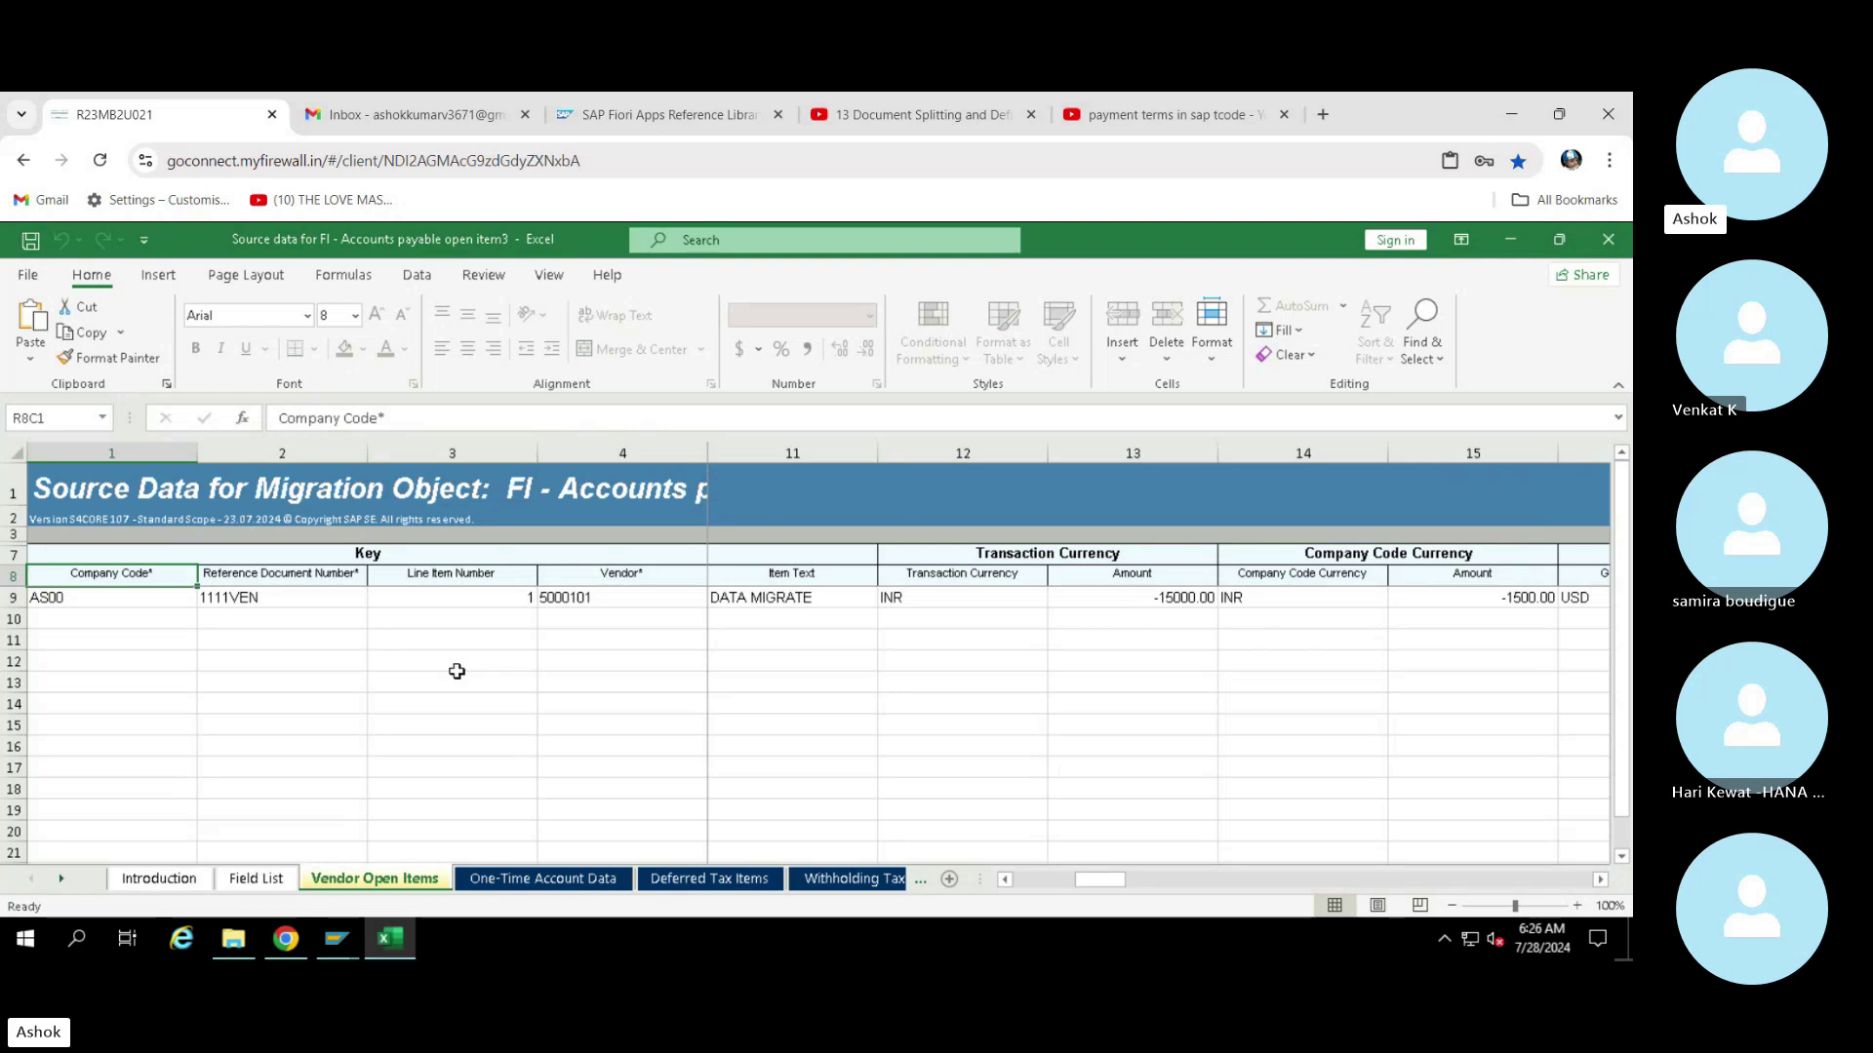
key(Down)
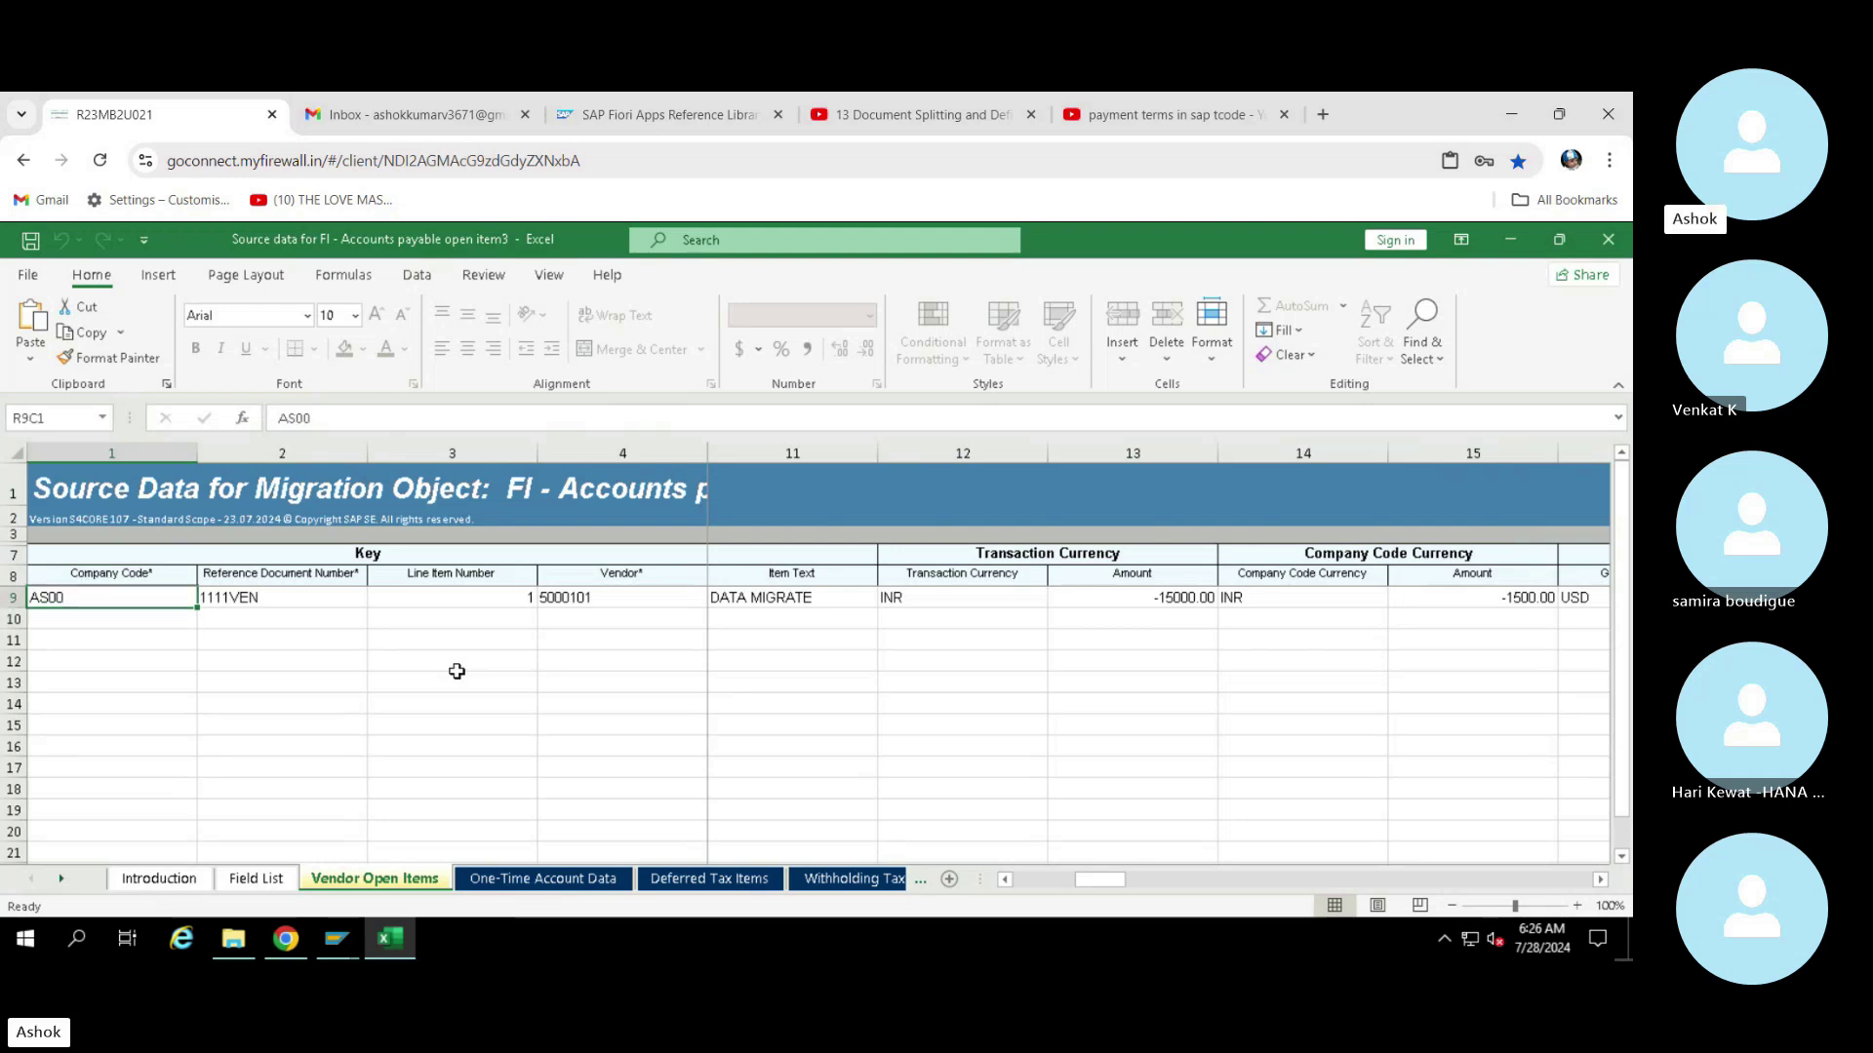
key(Down)
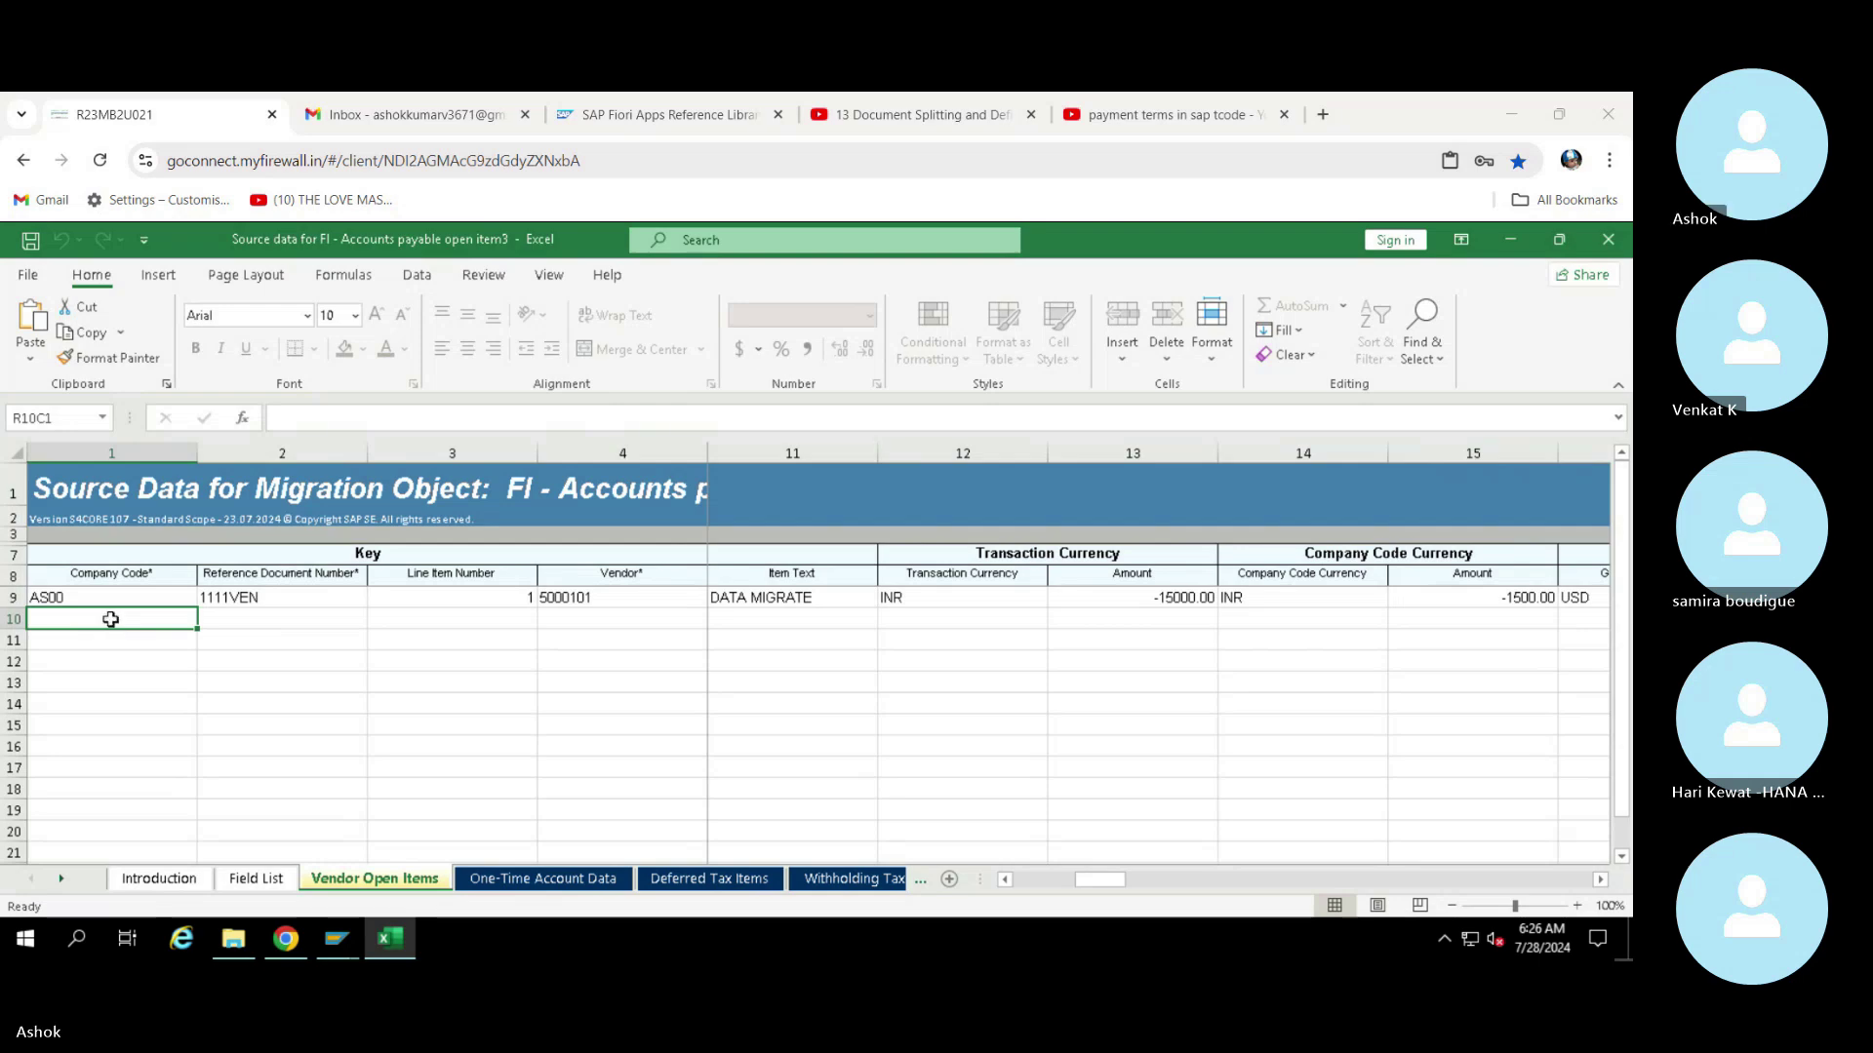
Switch to the SAP Easy Access session and start transaction bp to maintain business partners
click(337, 939)
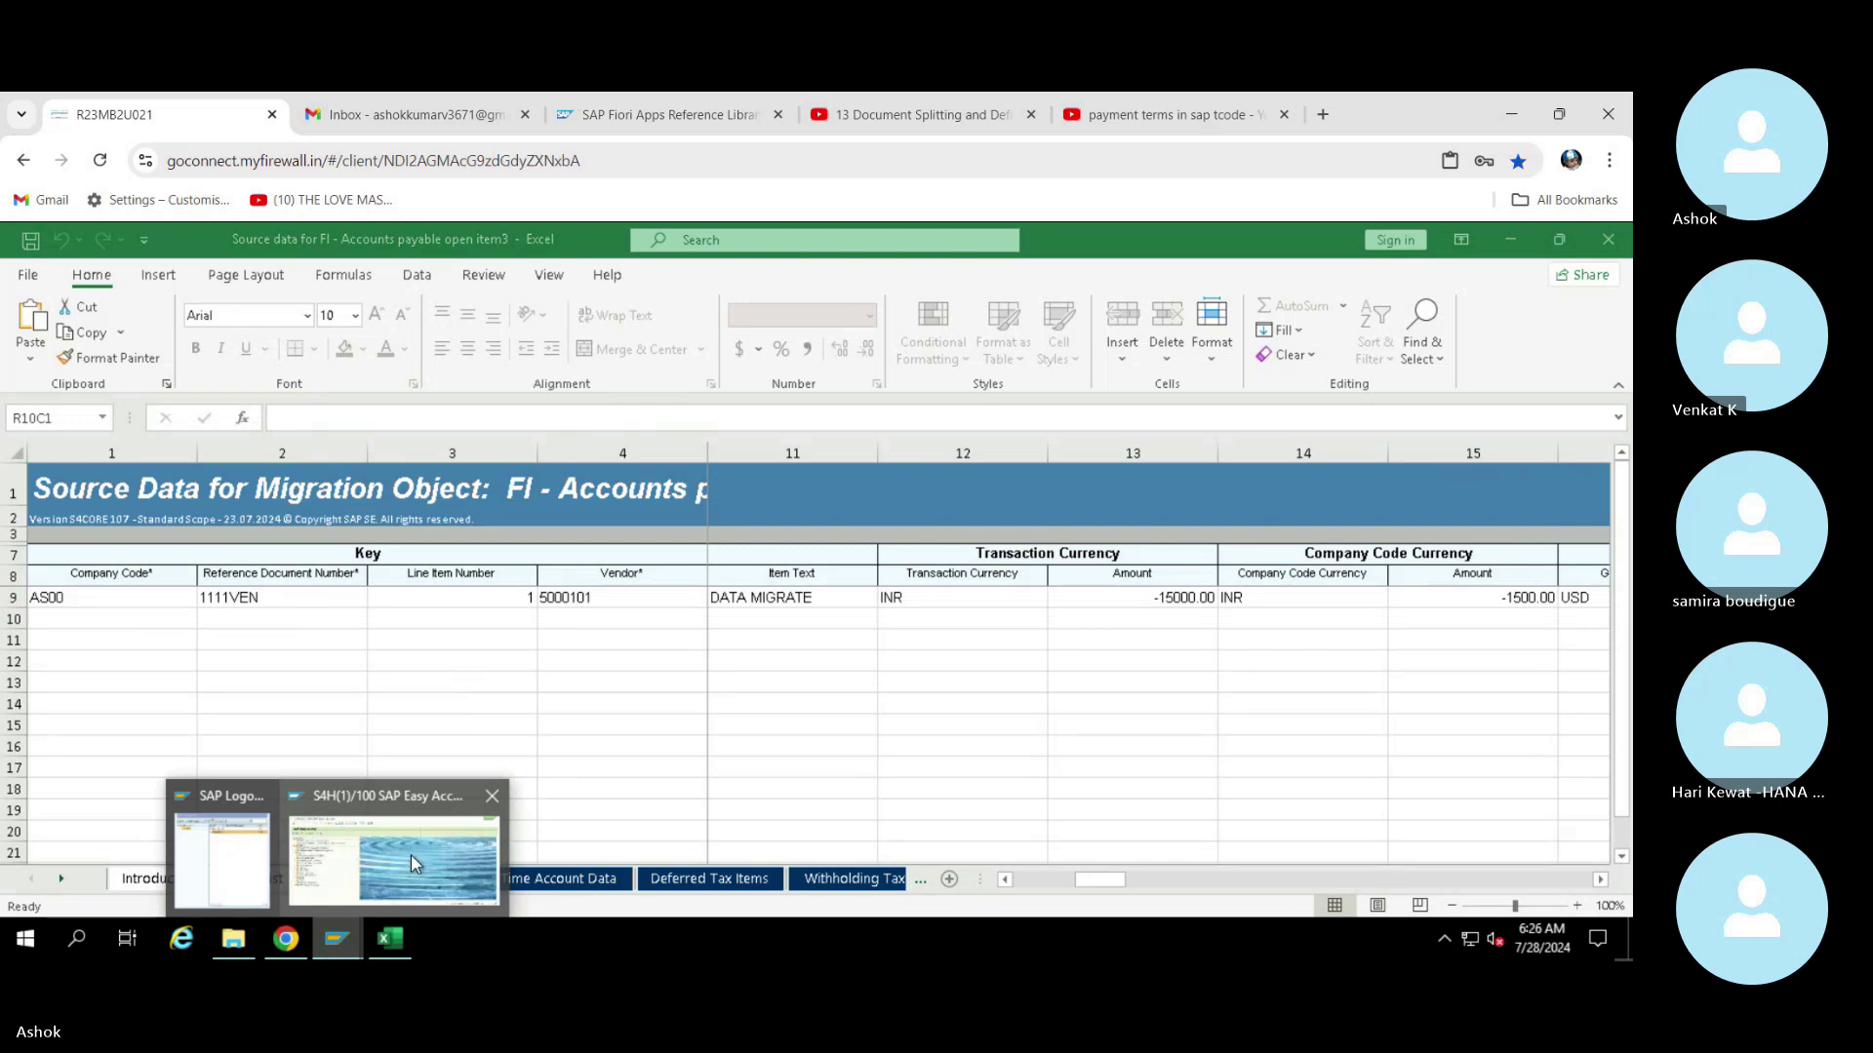
click(412, 855)
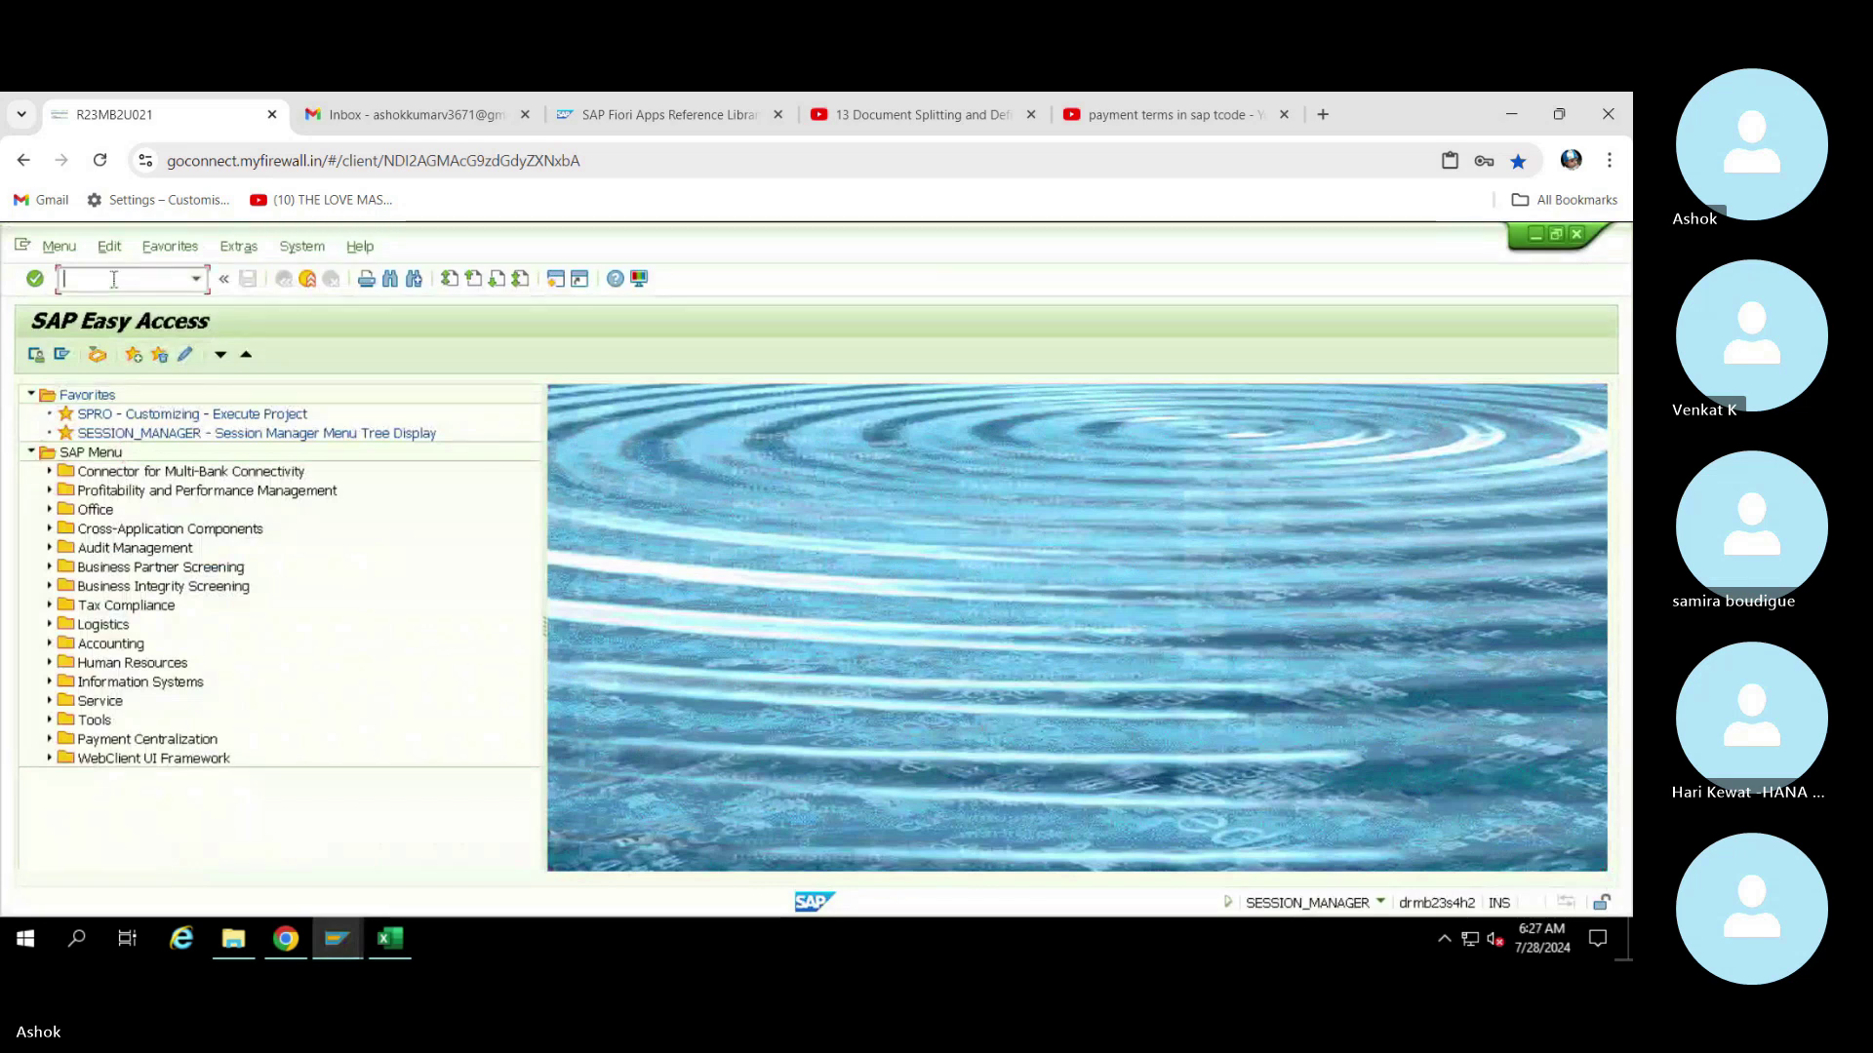
text(f)
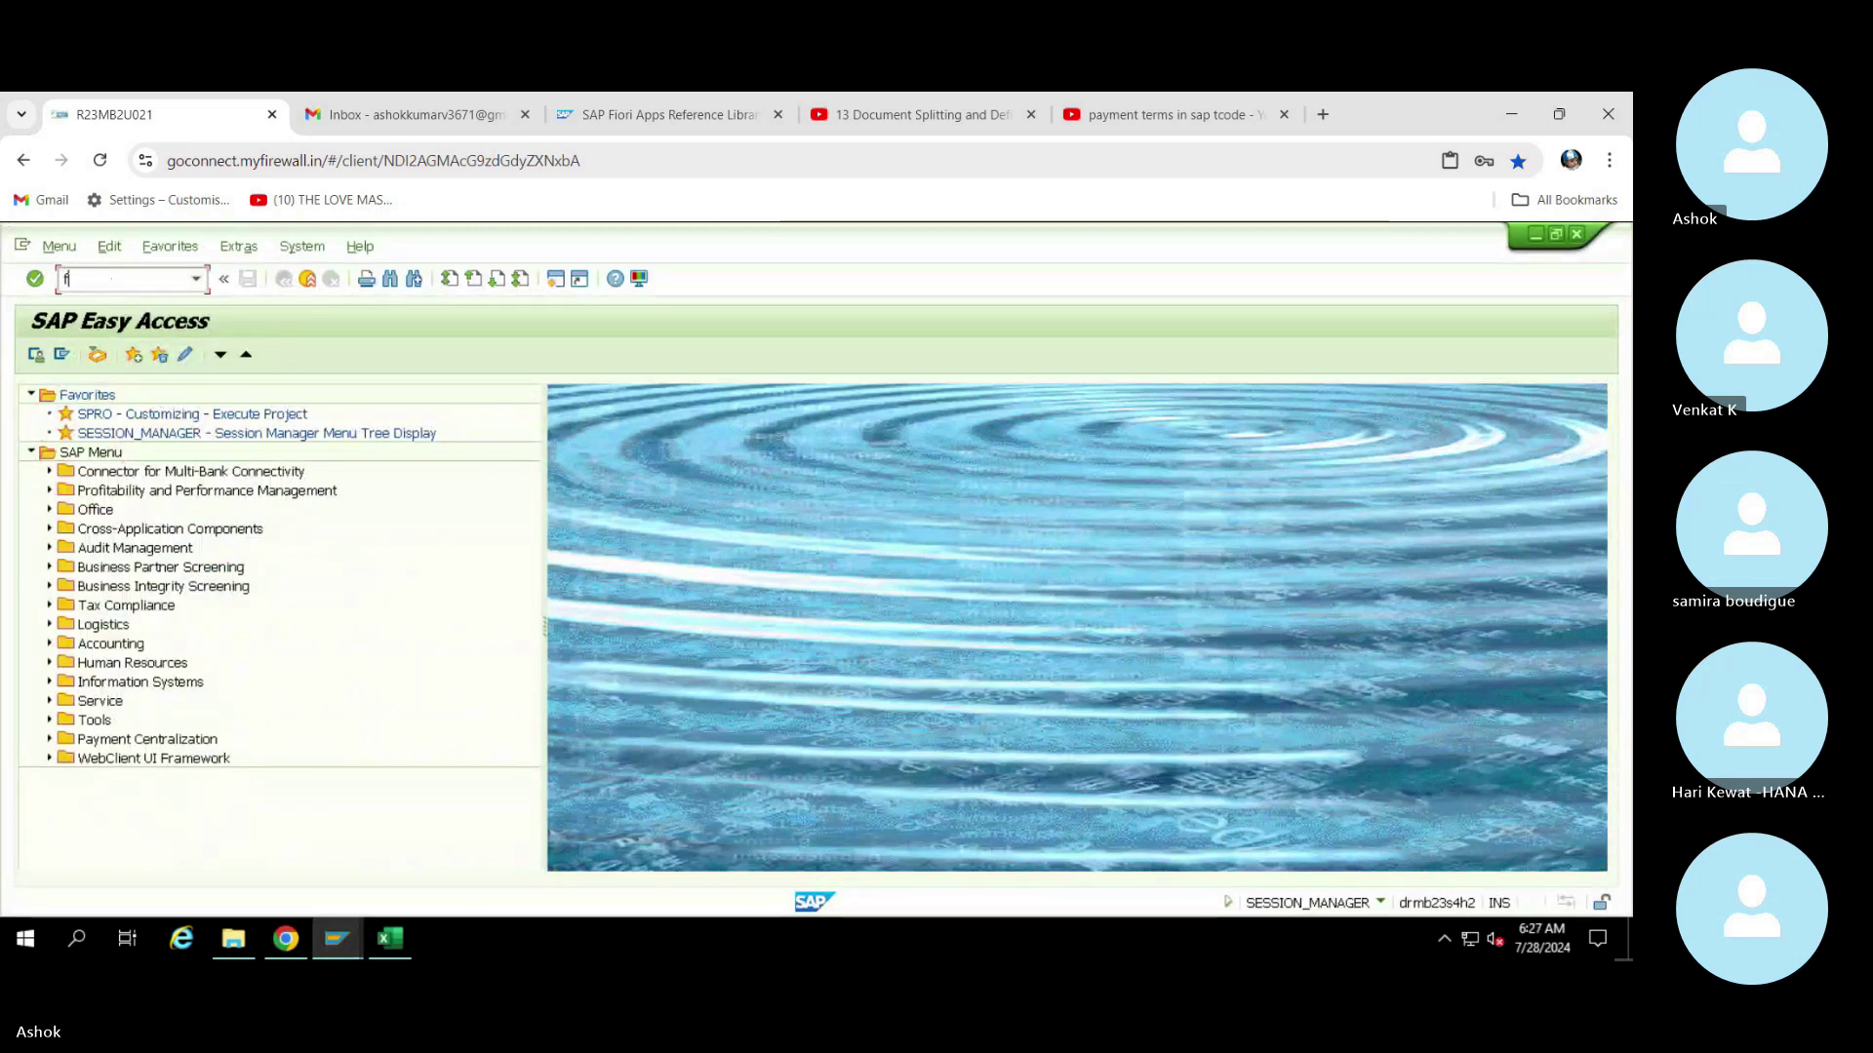
text(bp)
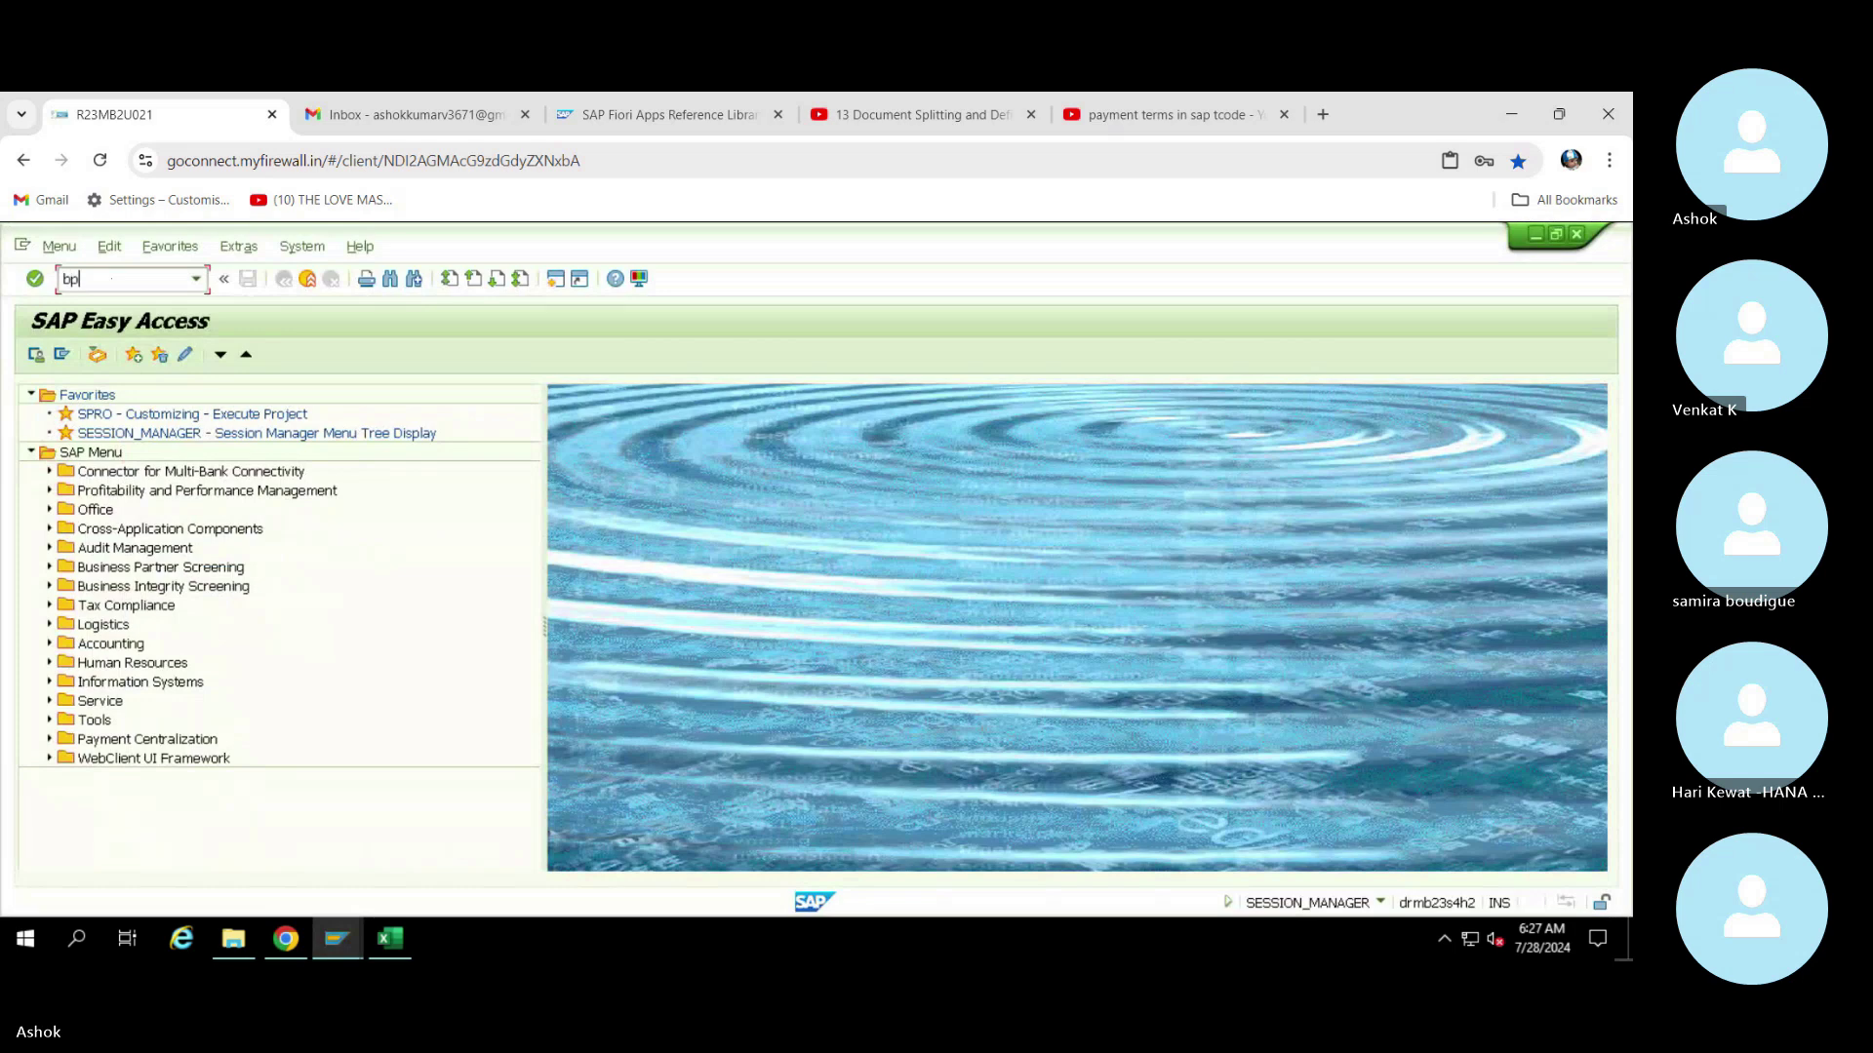
key(Return)
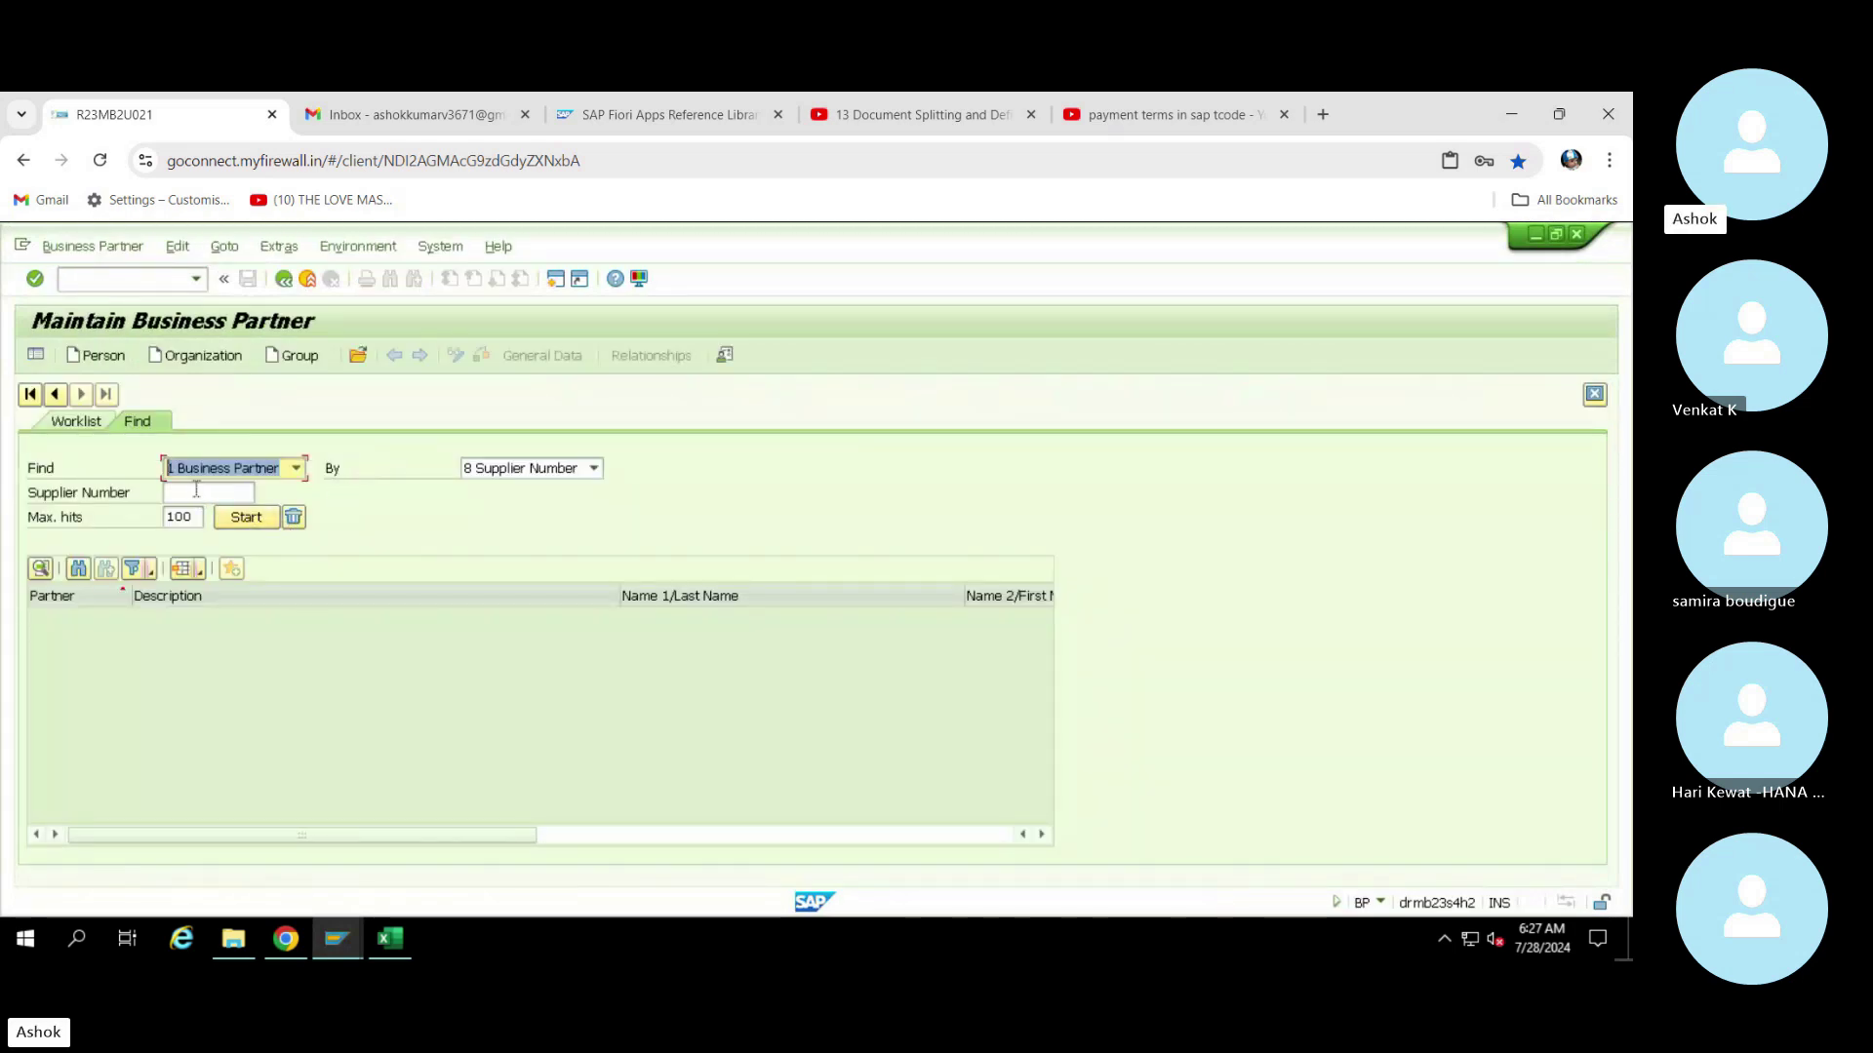
List the suppliers of company code AS00 through the supplier number value help, using the search by company code
click(264, 494)
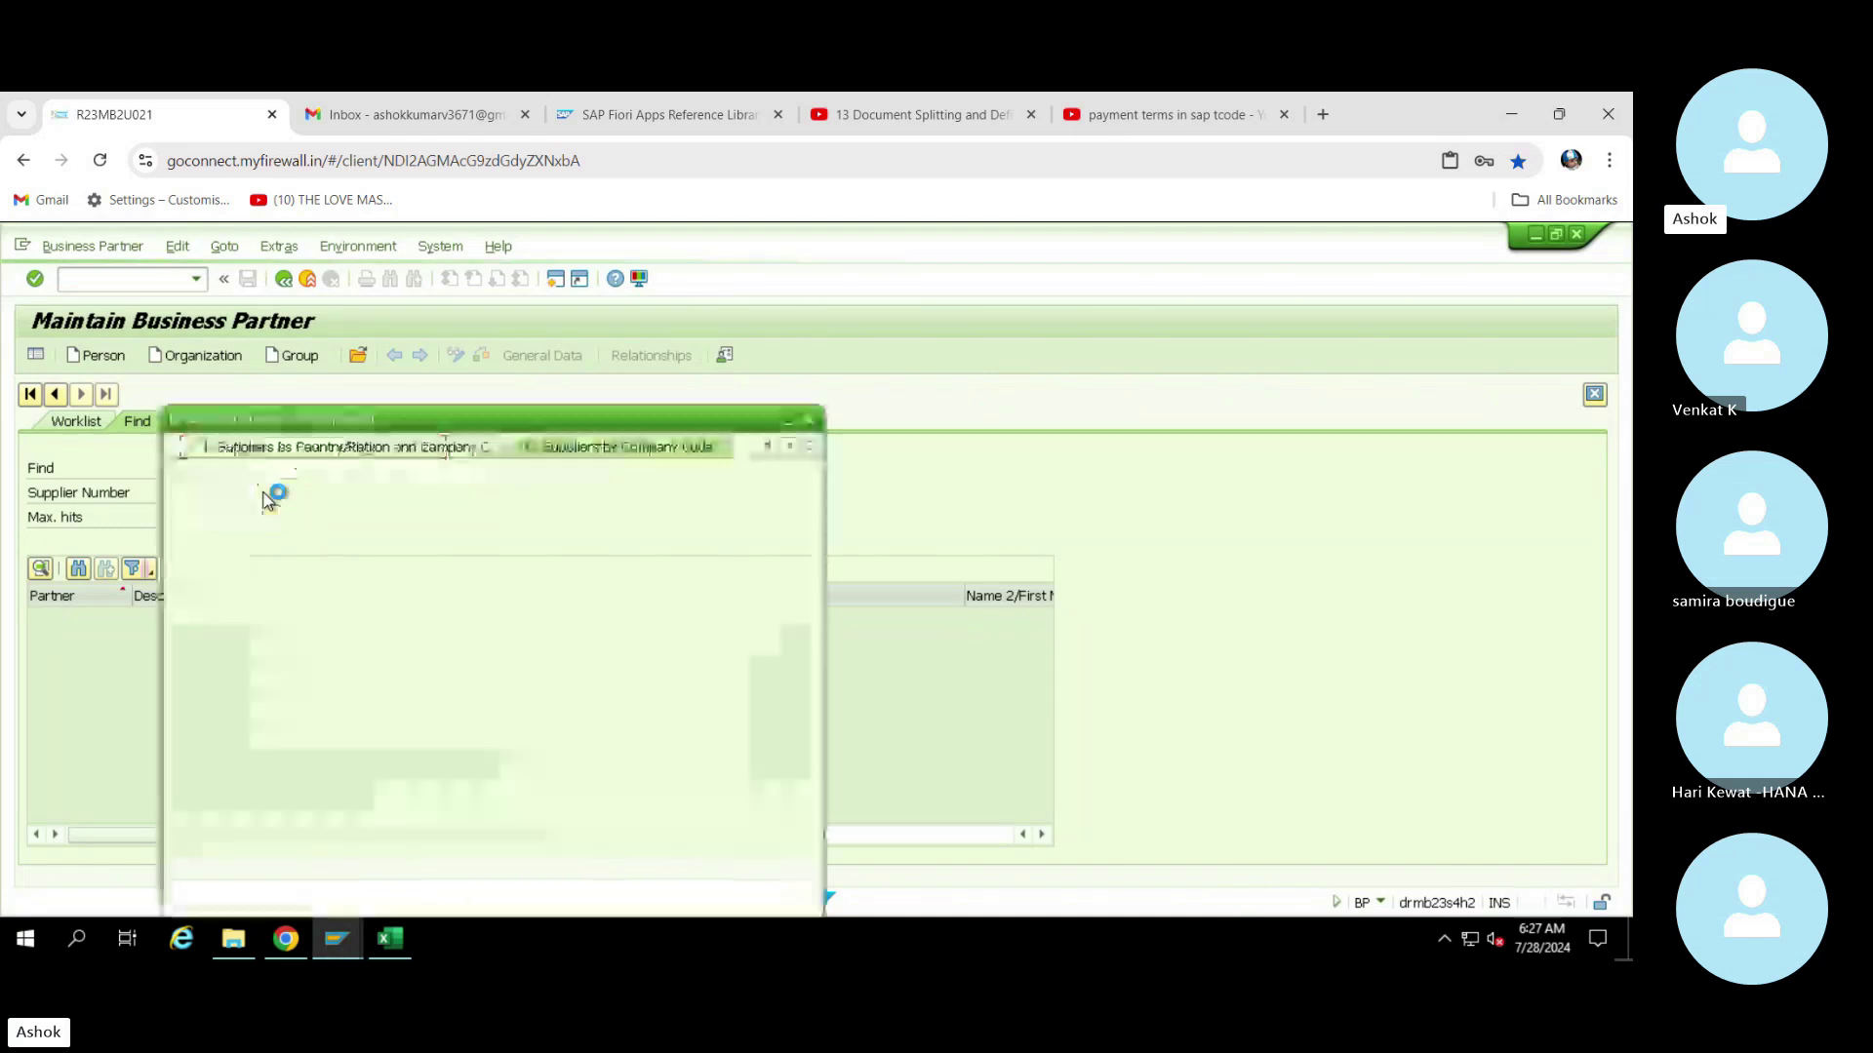
drag(571, 422, 596, 410)
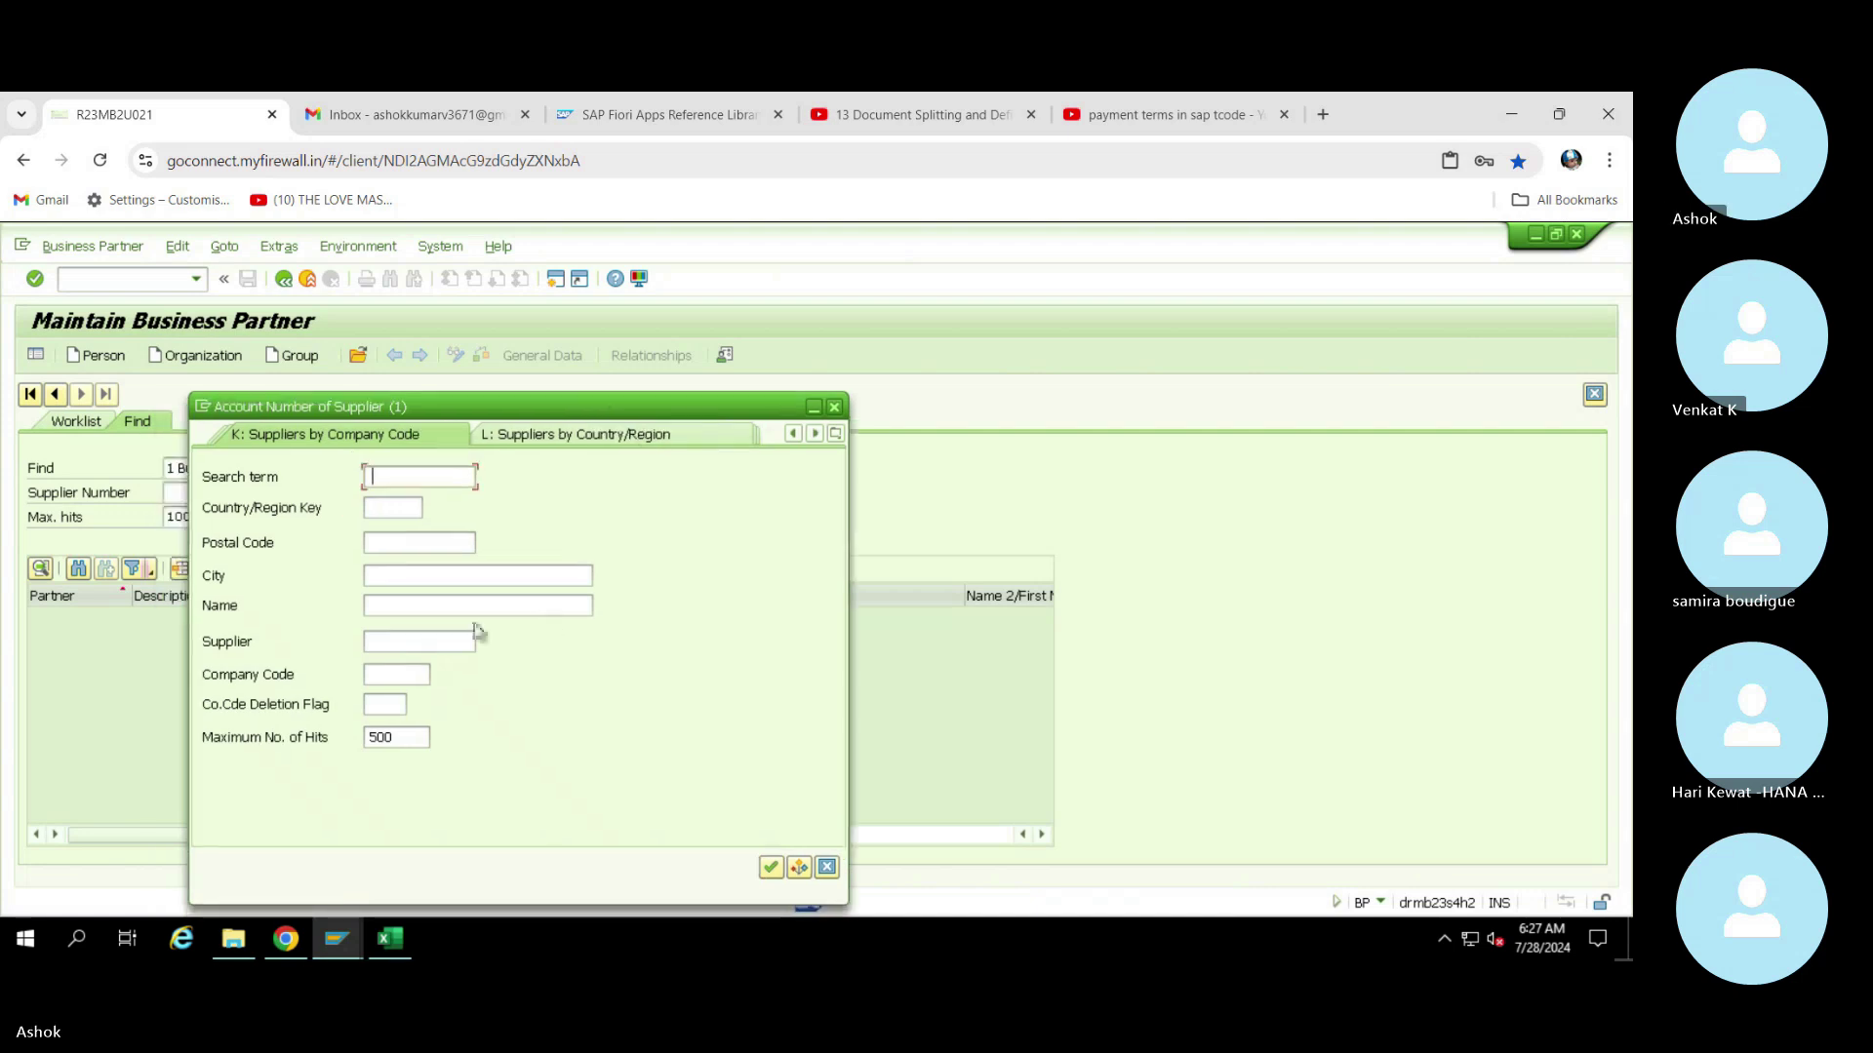
click(836, 435)
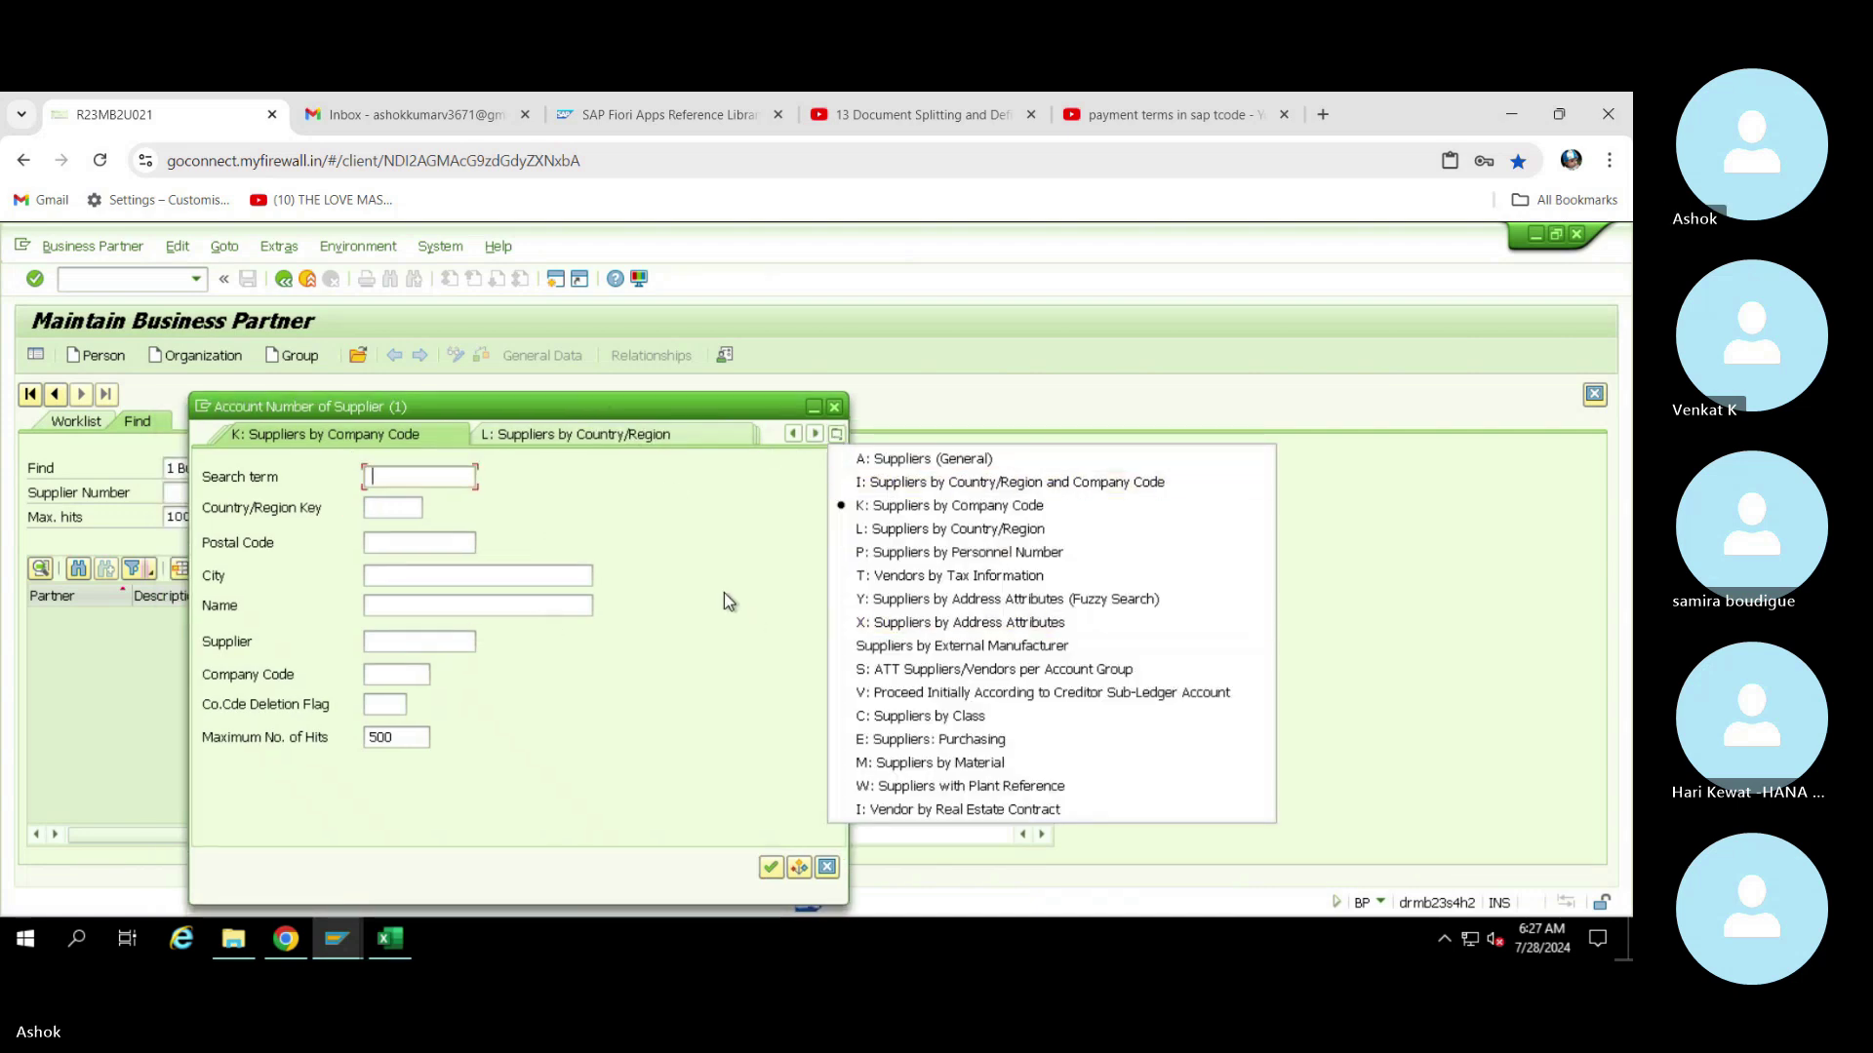
click(836, 435)
click(836, 435)
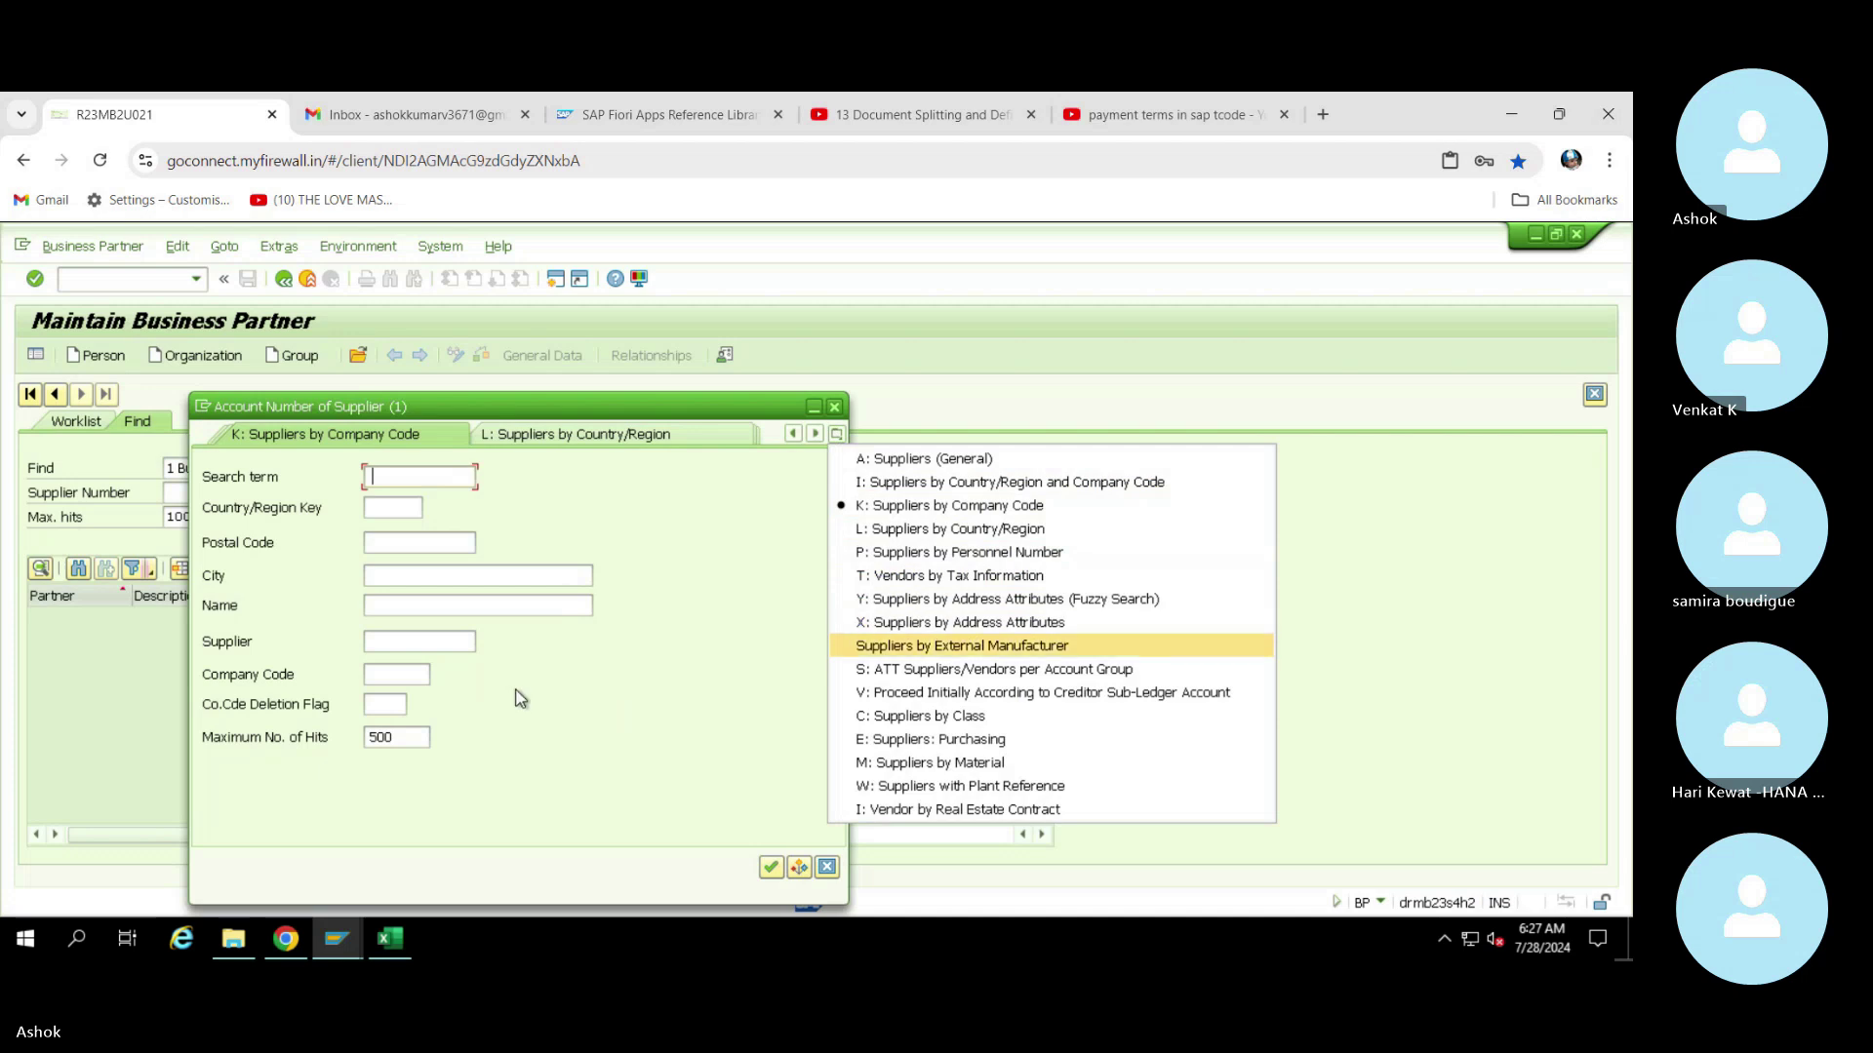
click(400, 673)
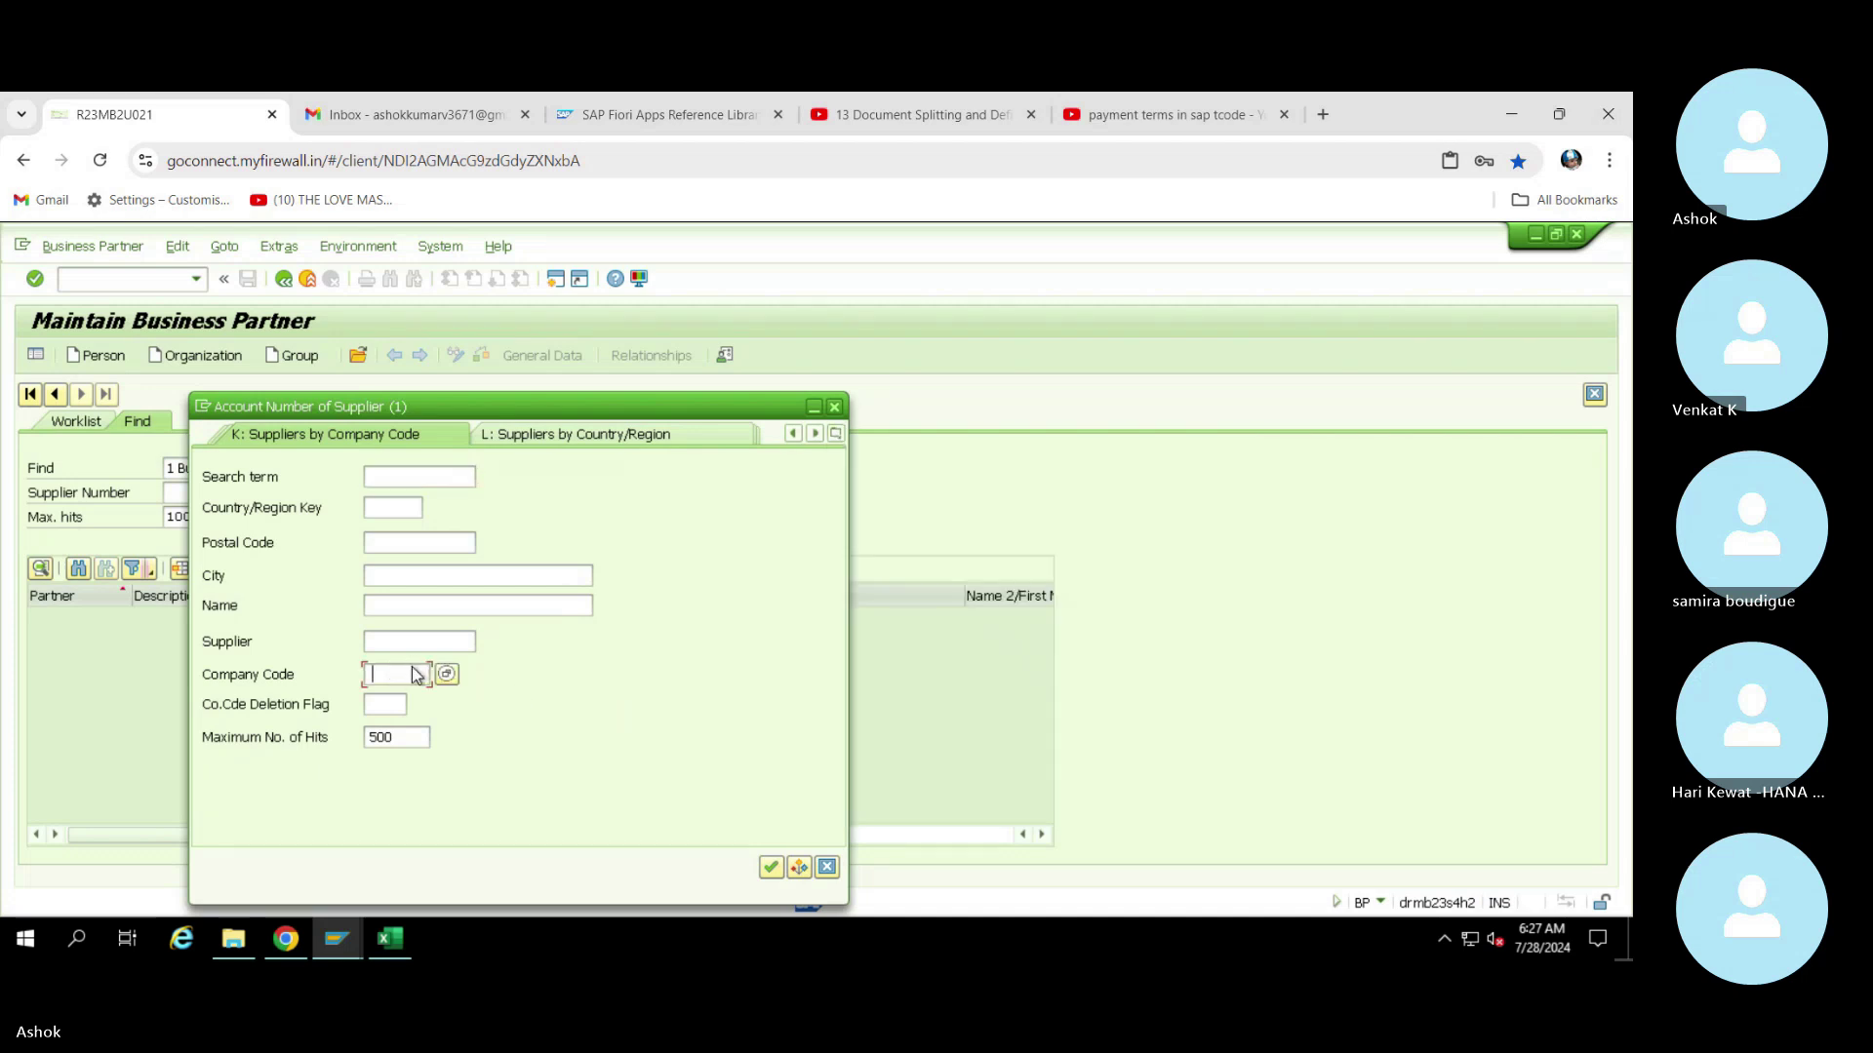
text(as00)
click(771, 867)
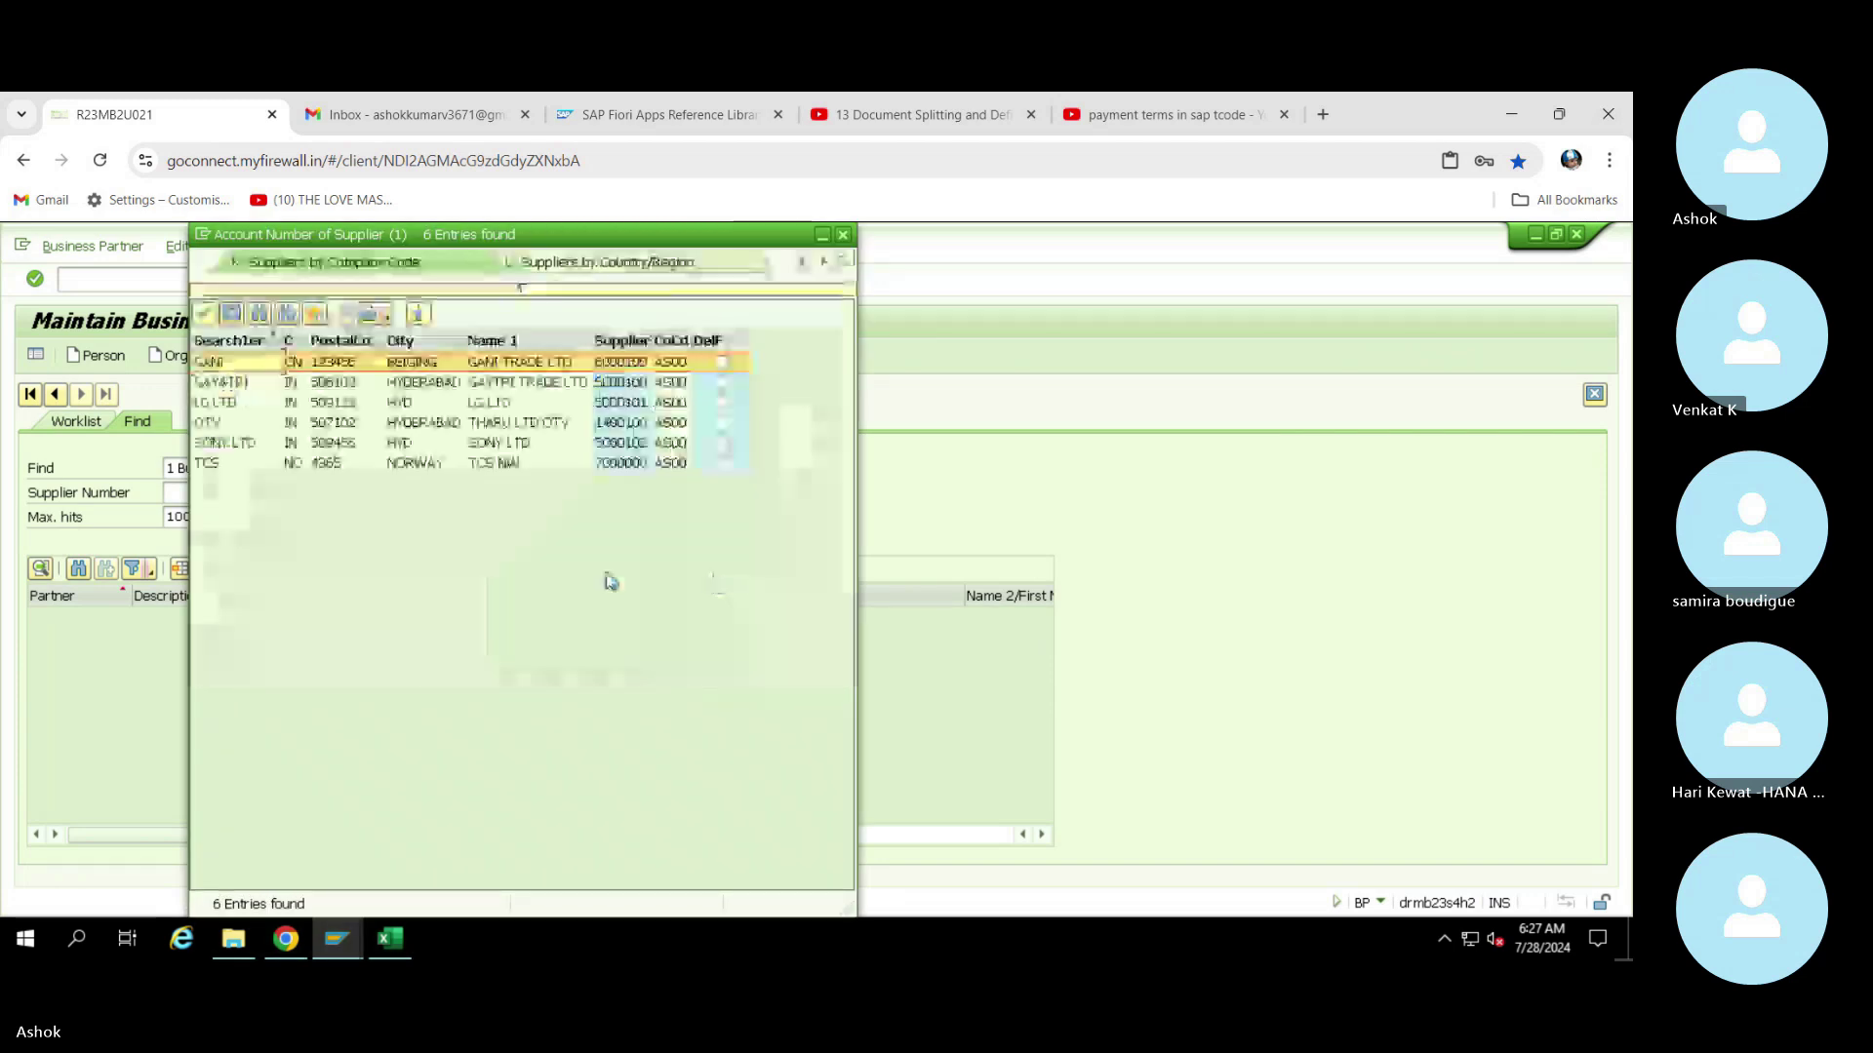
Pick LG LTD from the supplier hit list, find its business partner and display that record
drag(430, 238, 611, 304)
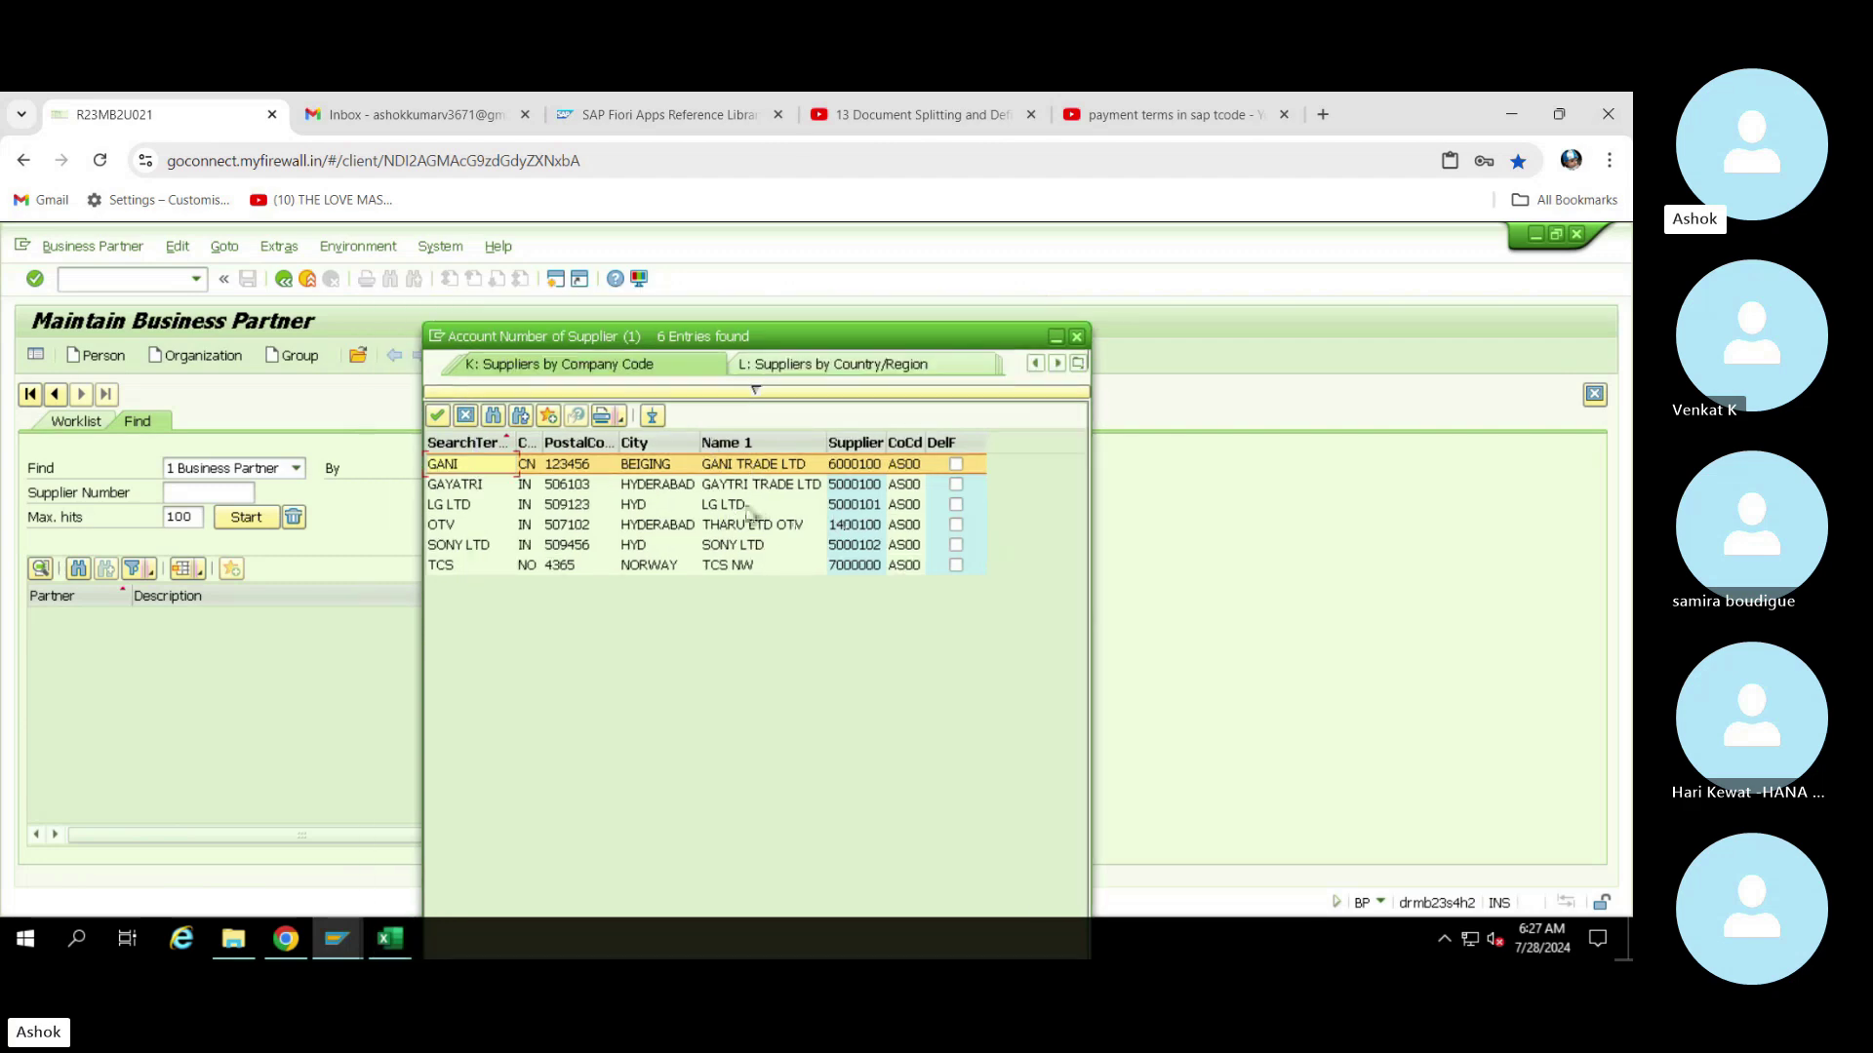
double_click(732, 512)
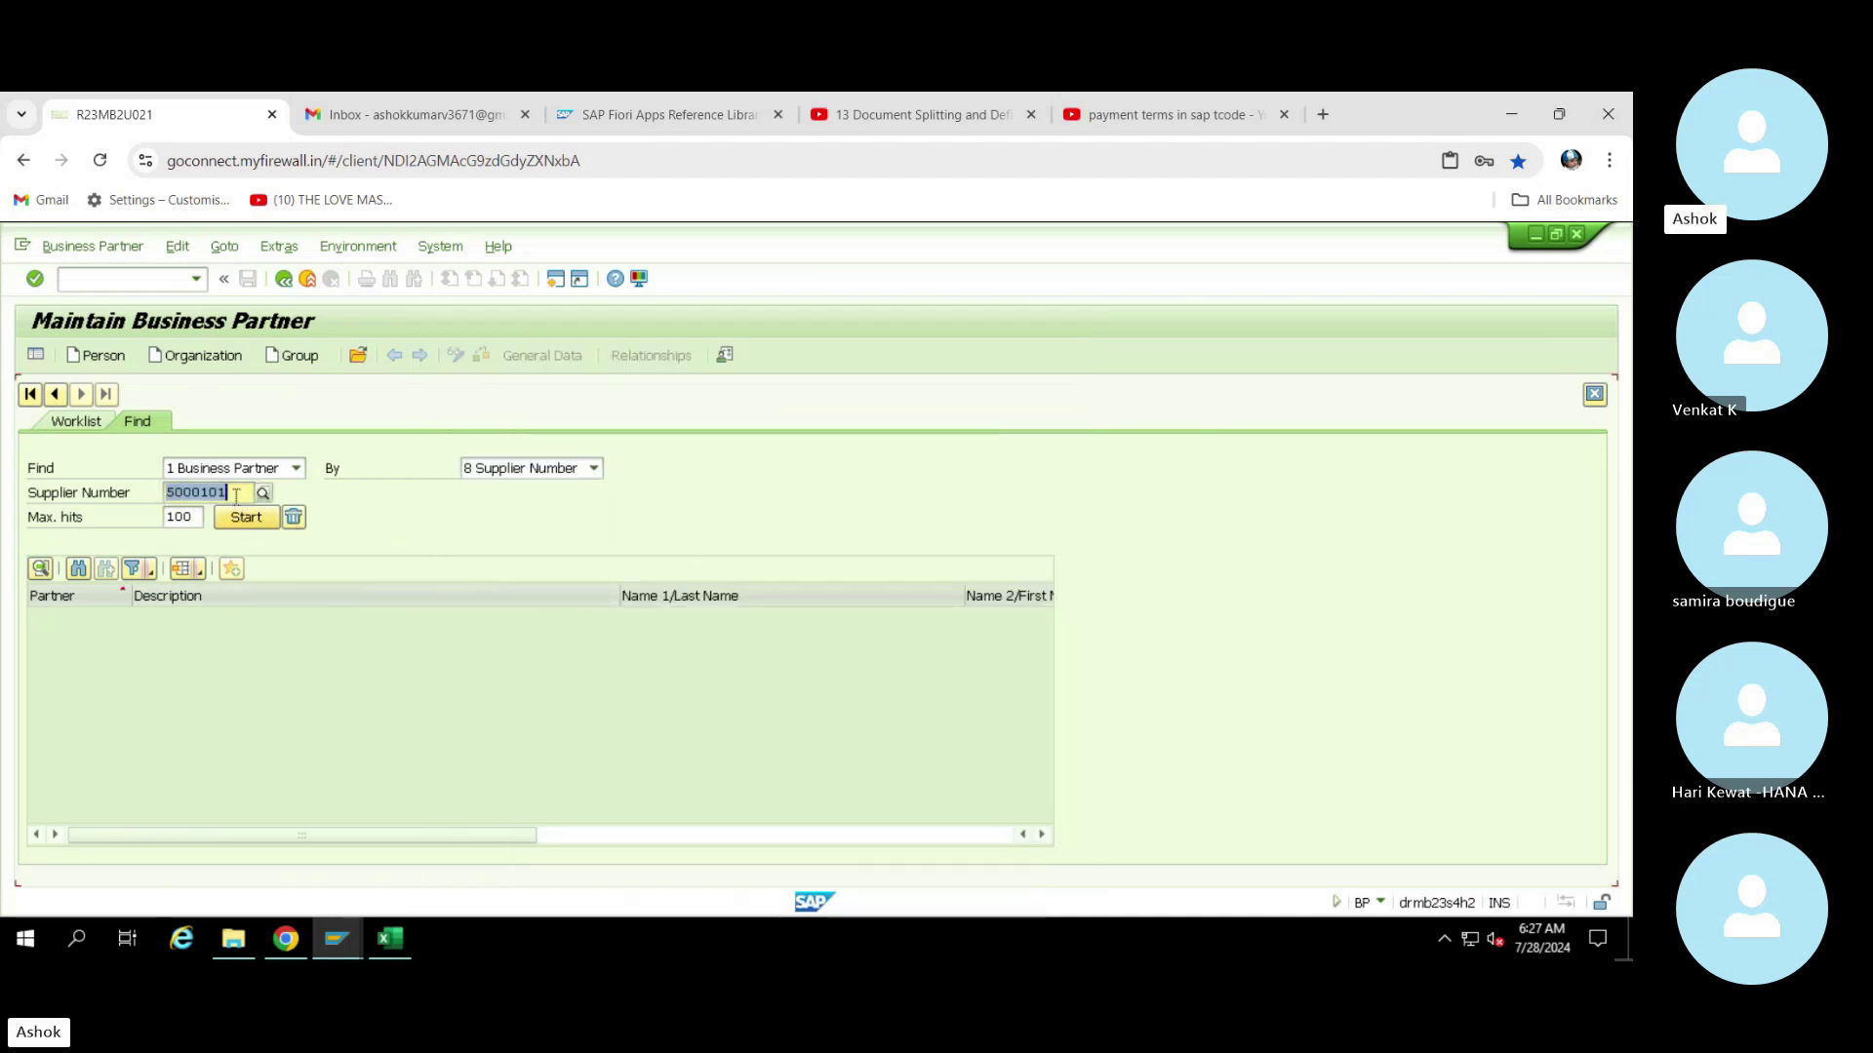
click(256, 524)
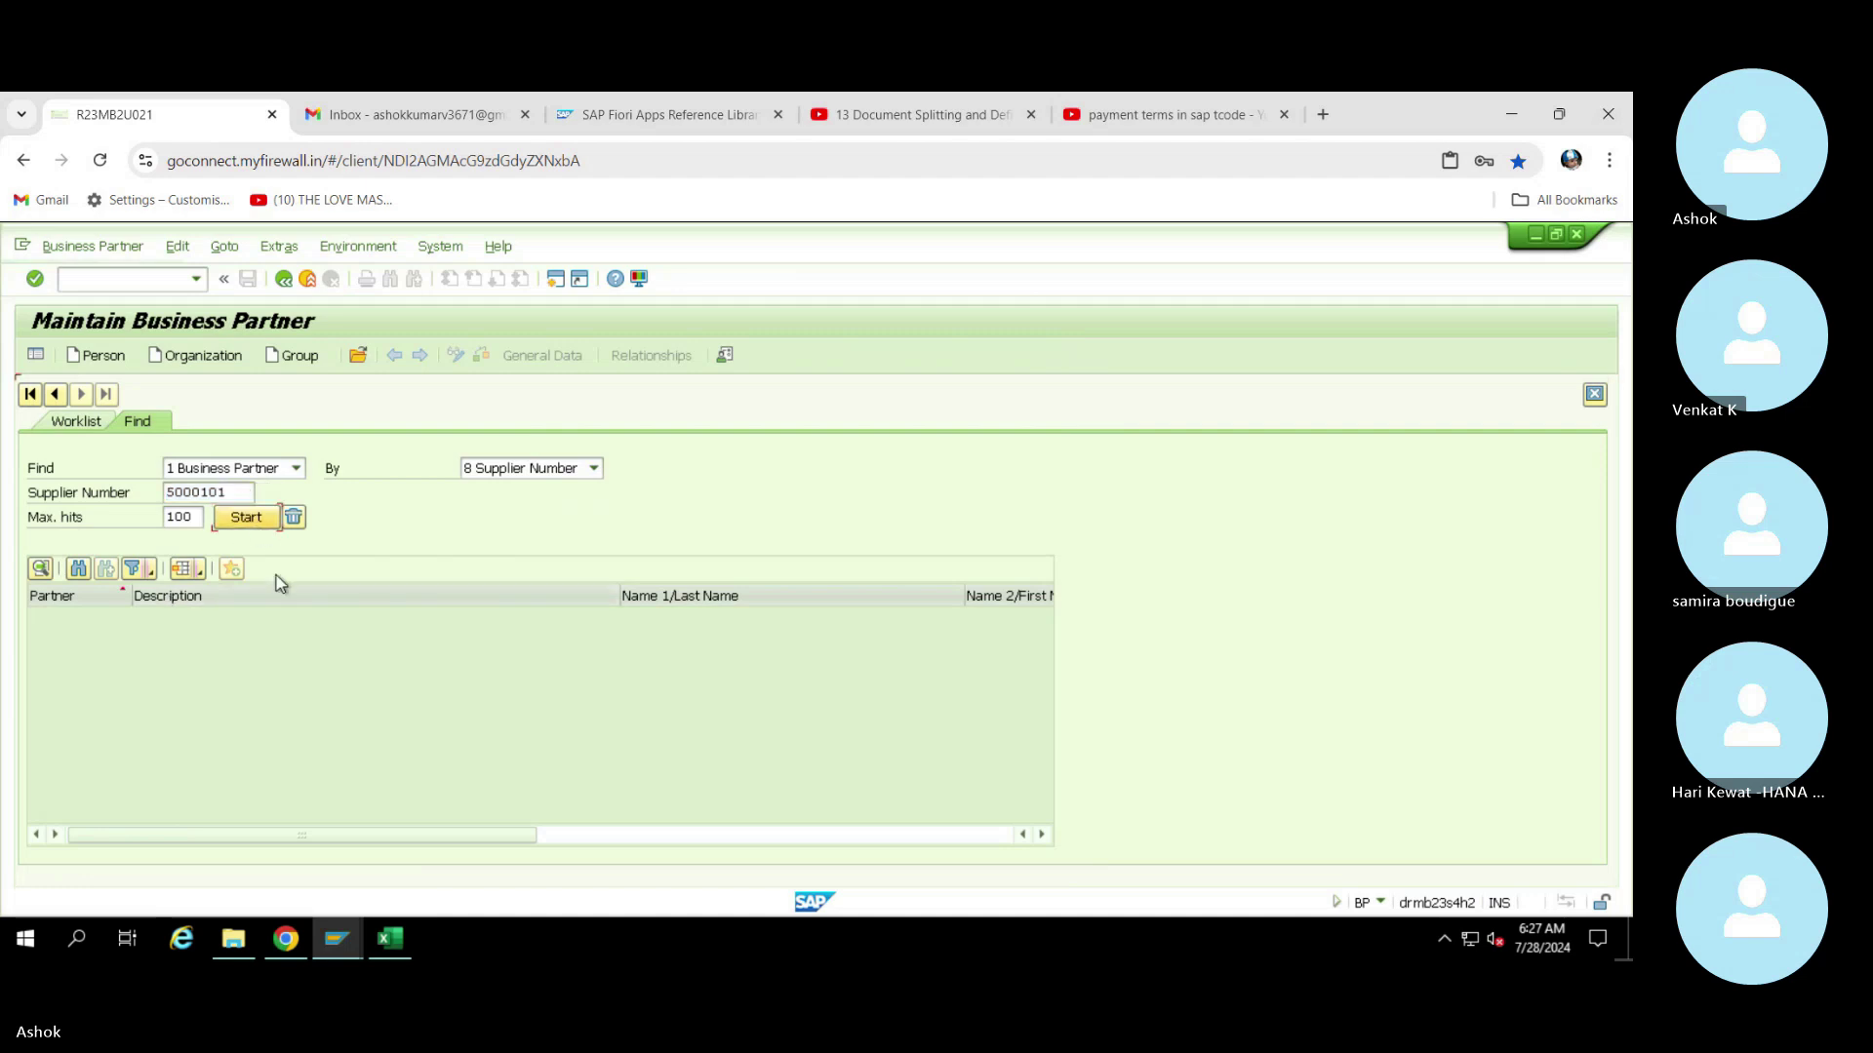
double_click(234, 618)
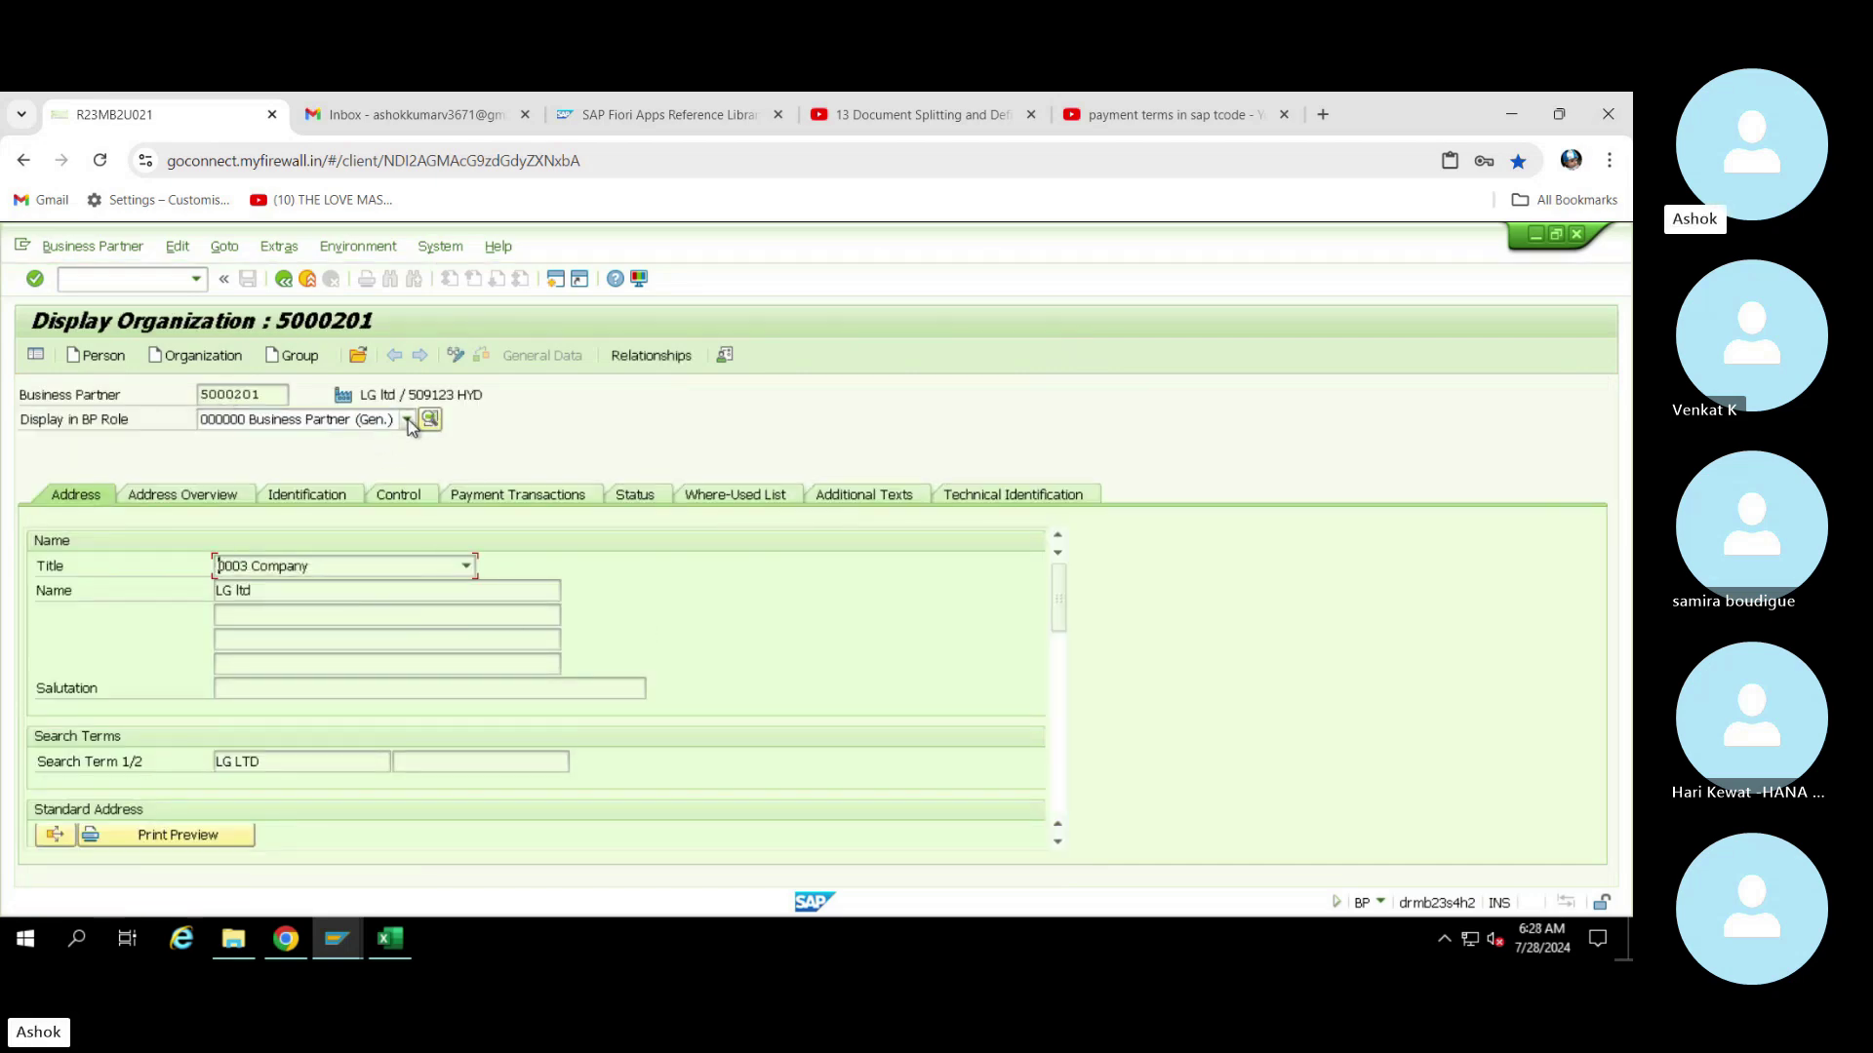
Display the LG ltd partner in role FLVN00 Supplier (Fin.Accounting) and open its company code data
click(408, 421)
click(308, 455)
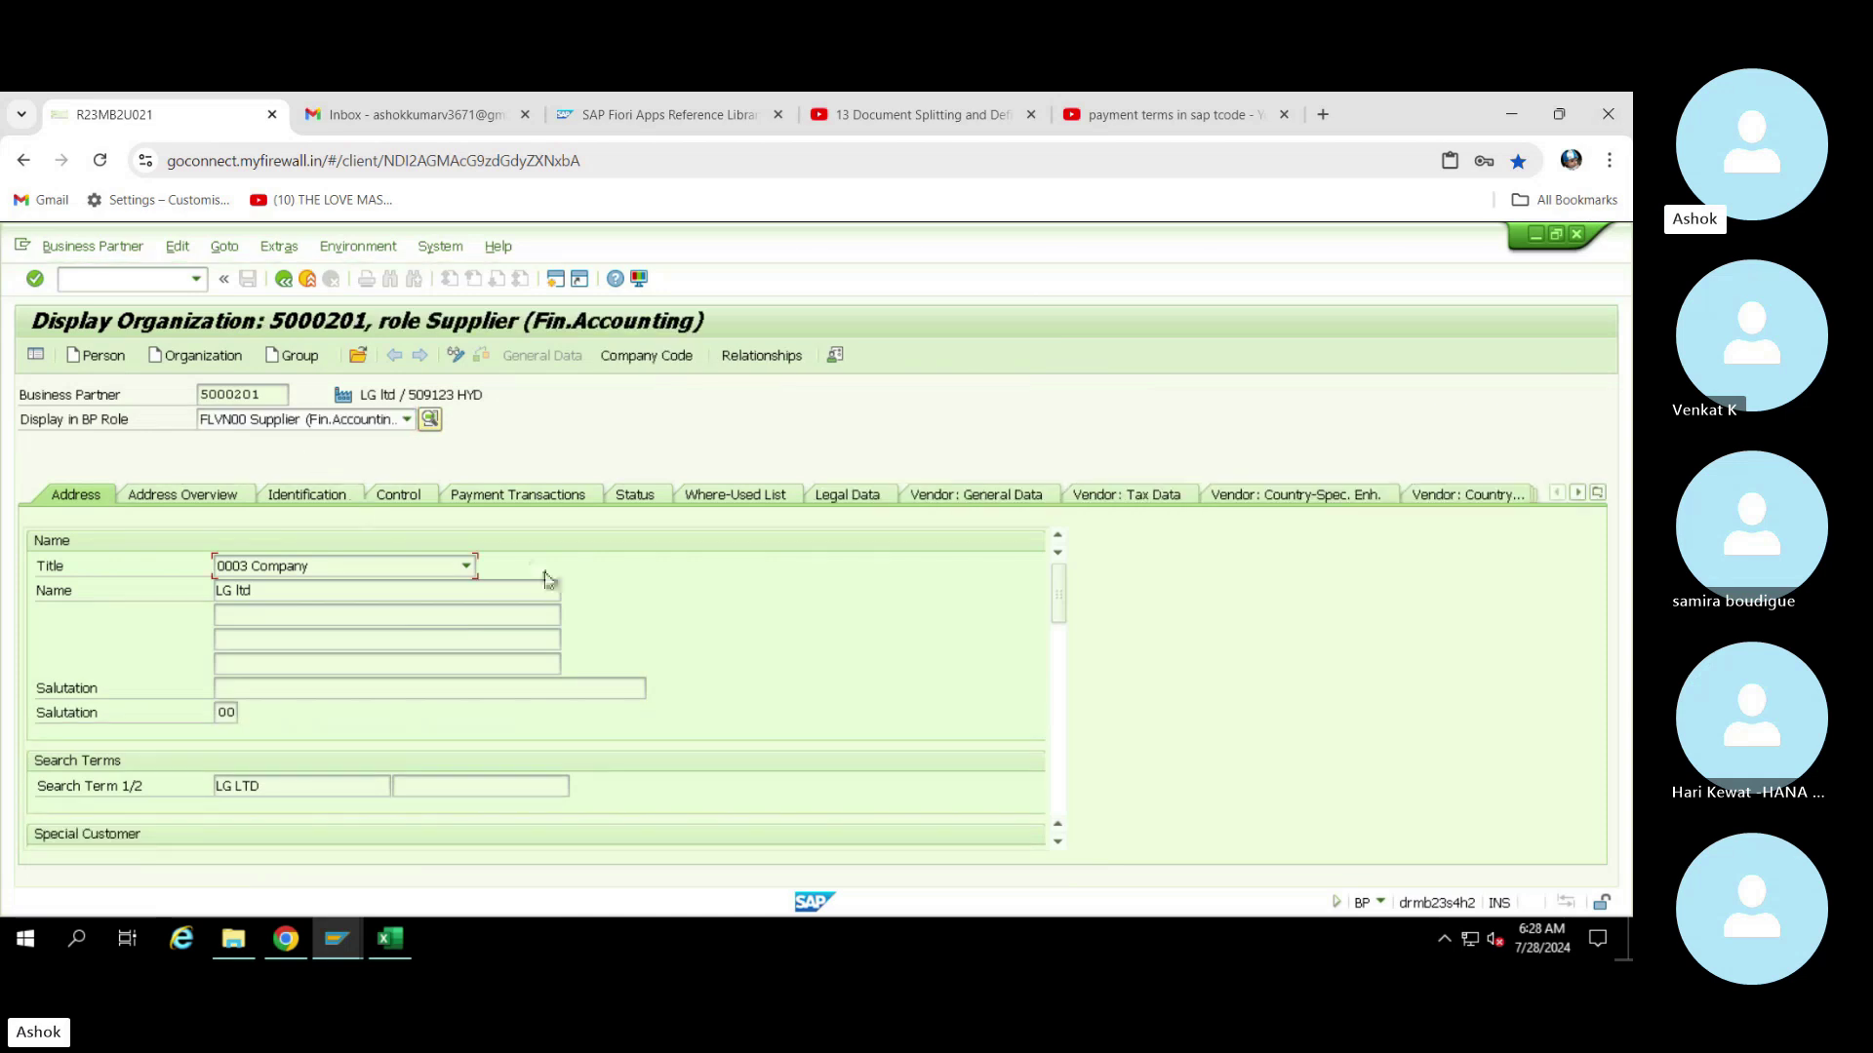
click(644, 357)
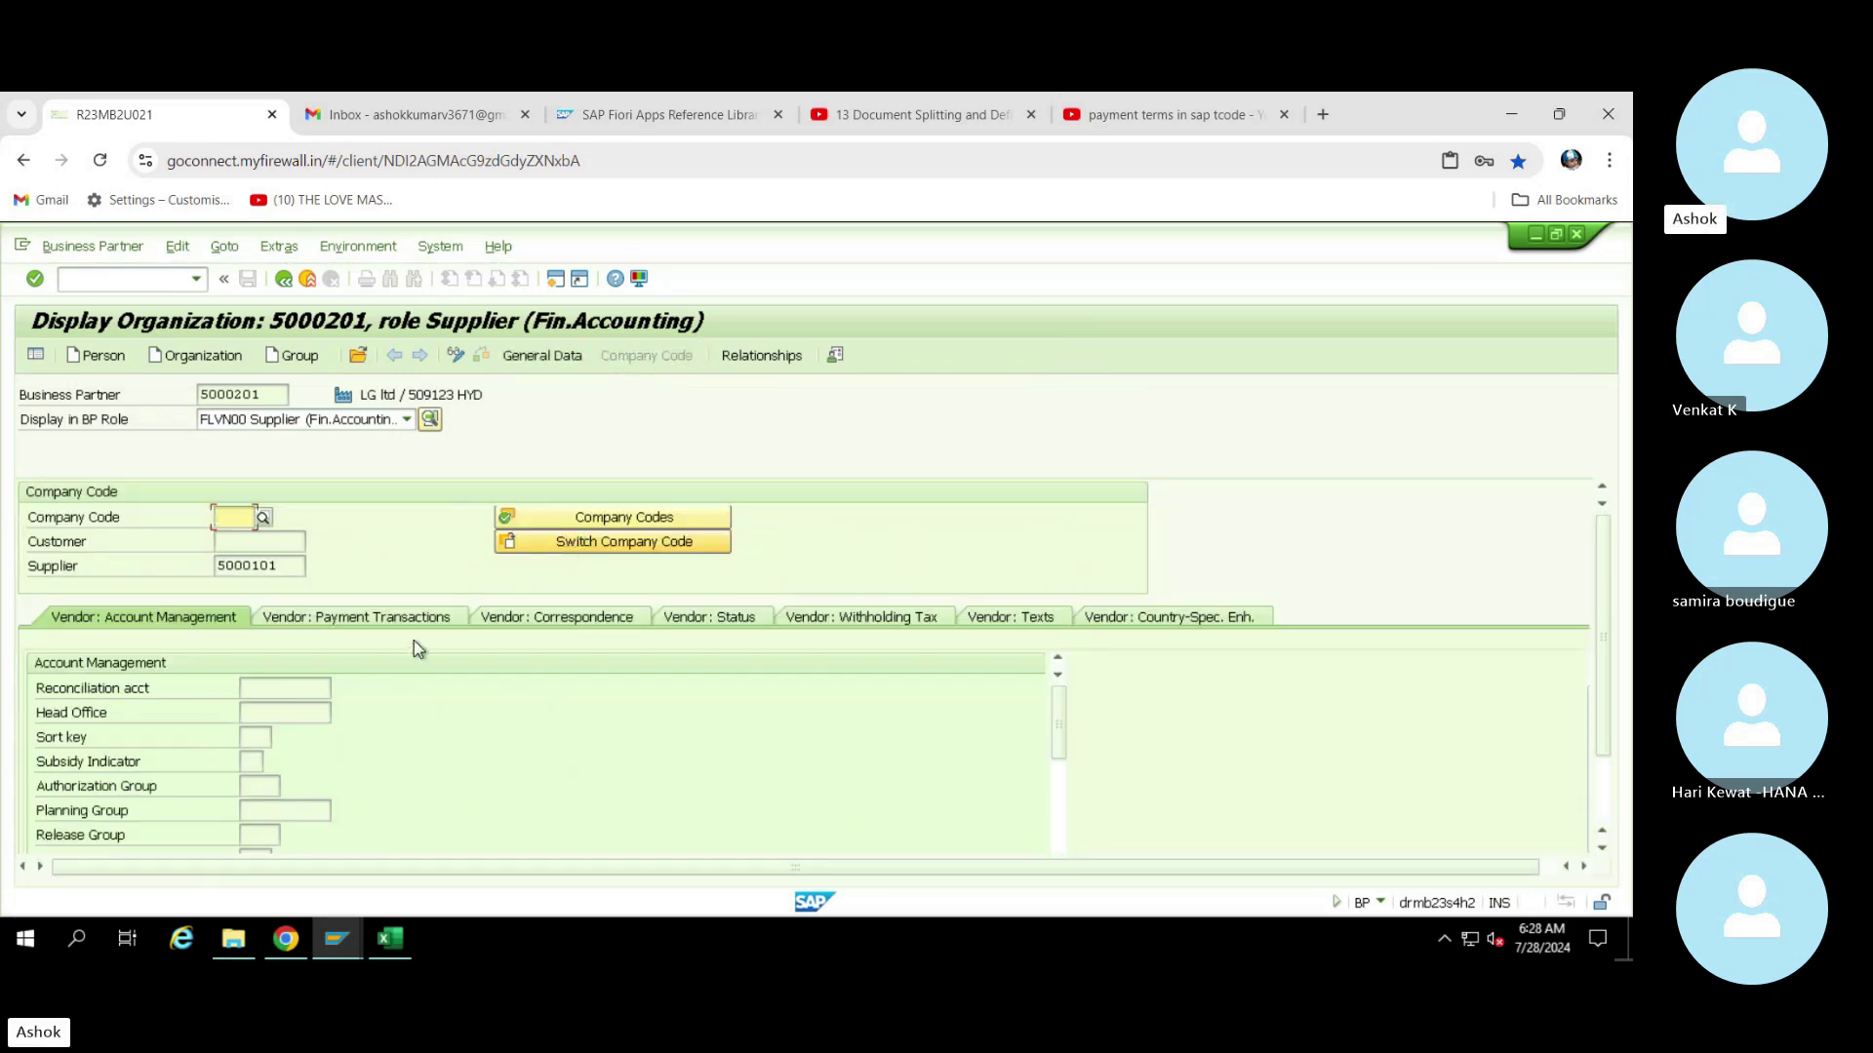
double_click(230, 565)
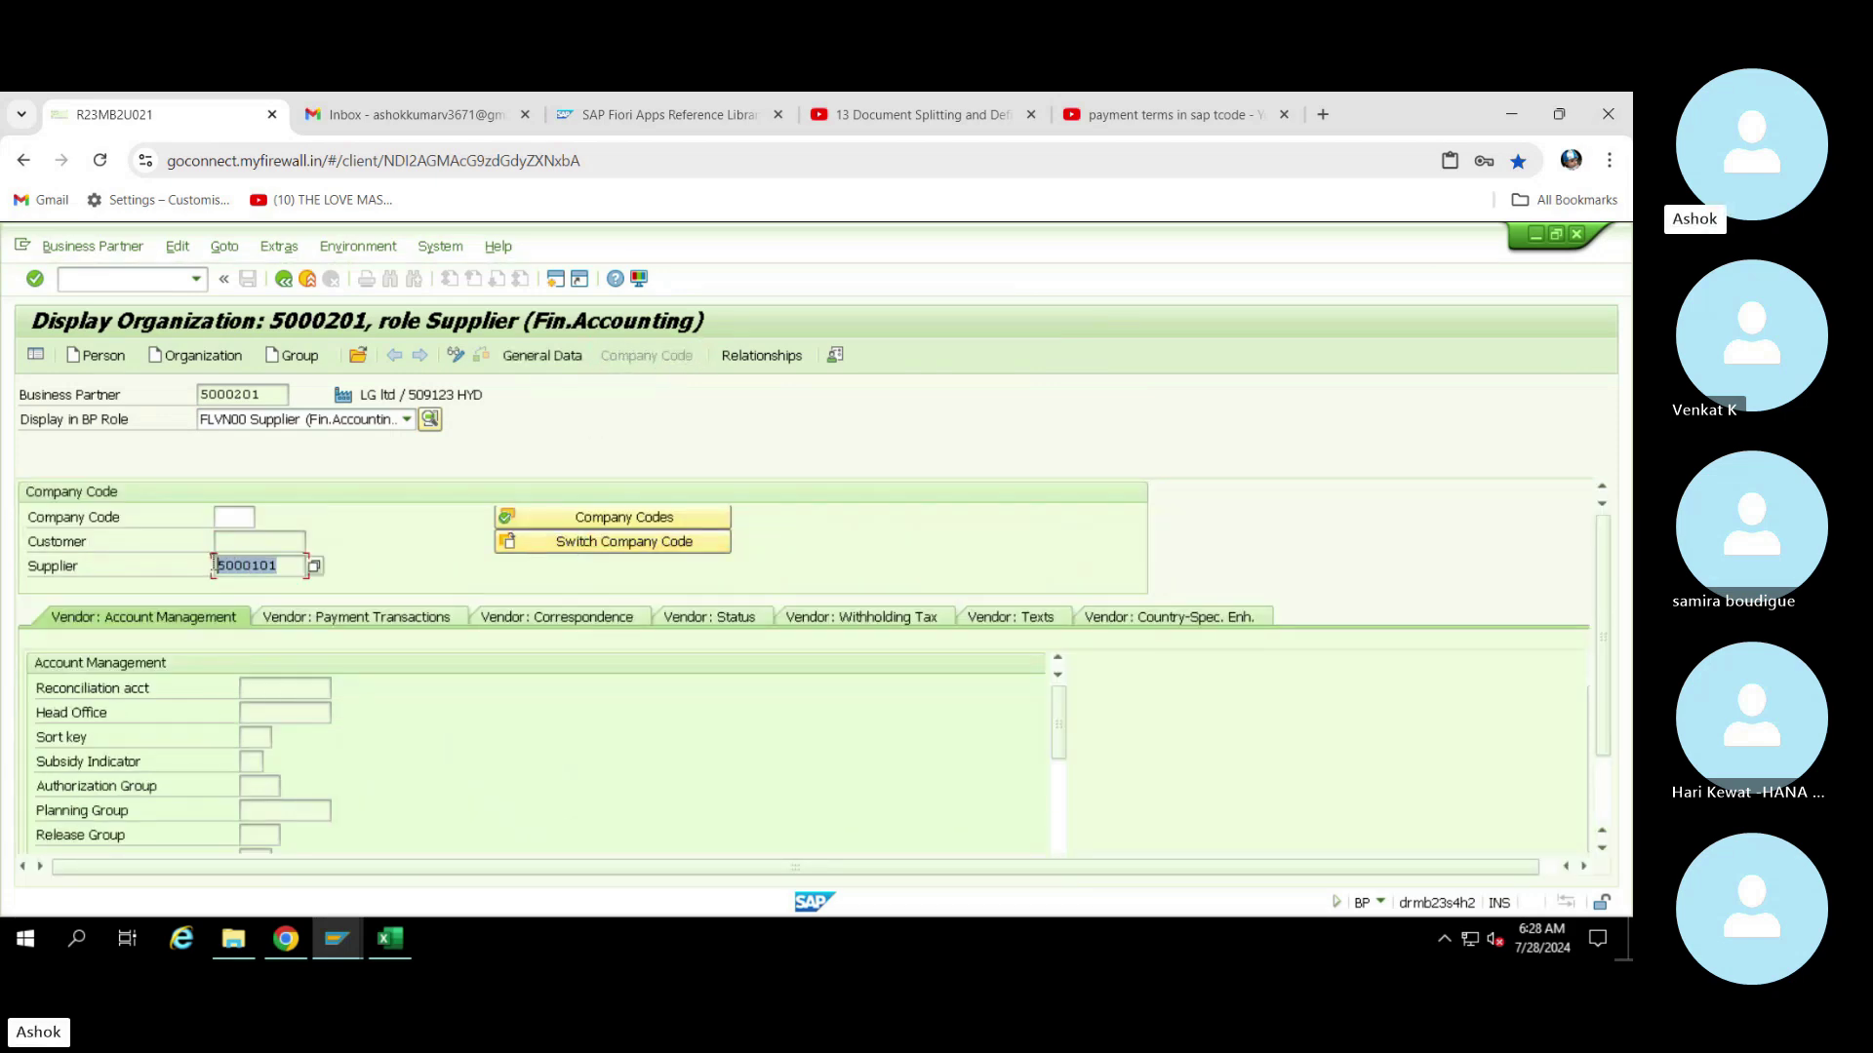
click(276, 393)
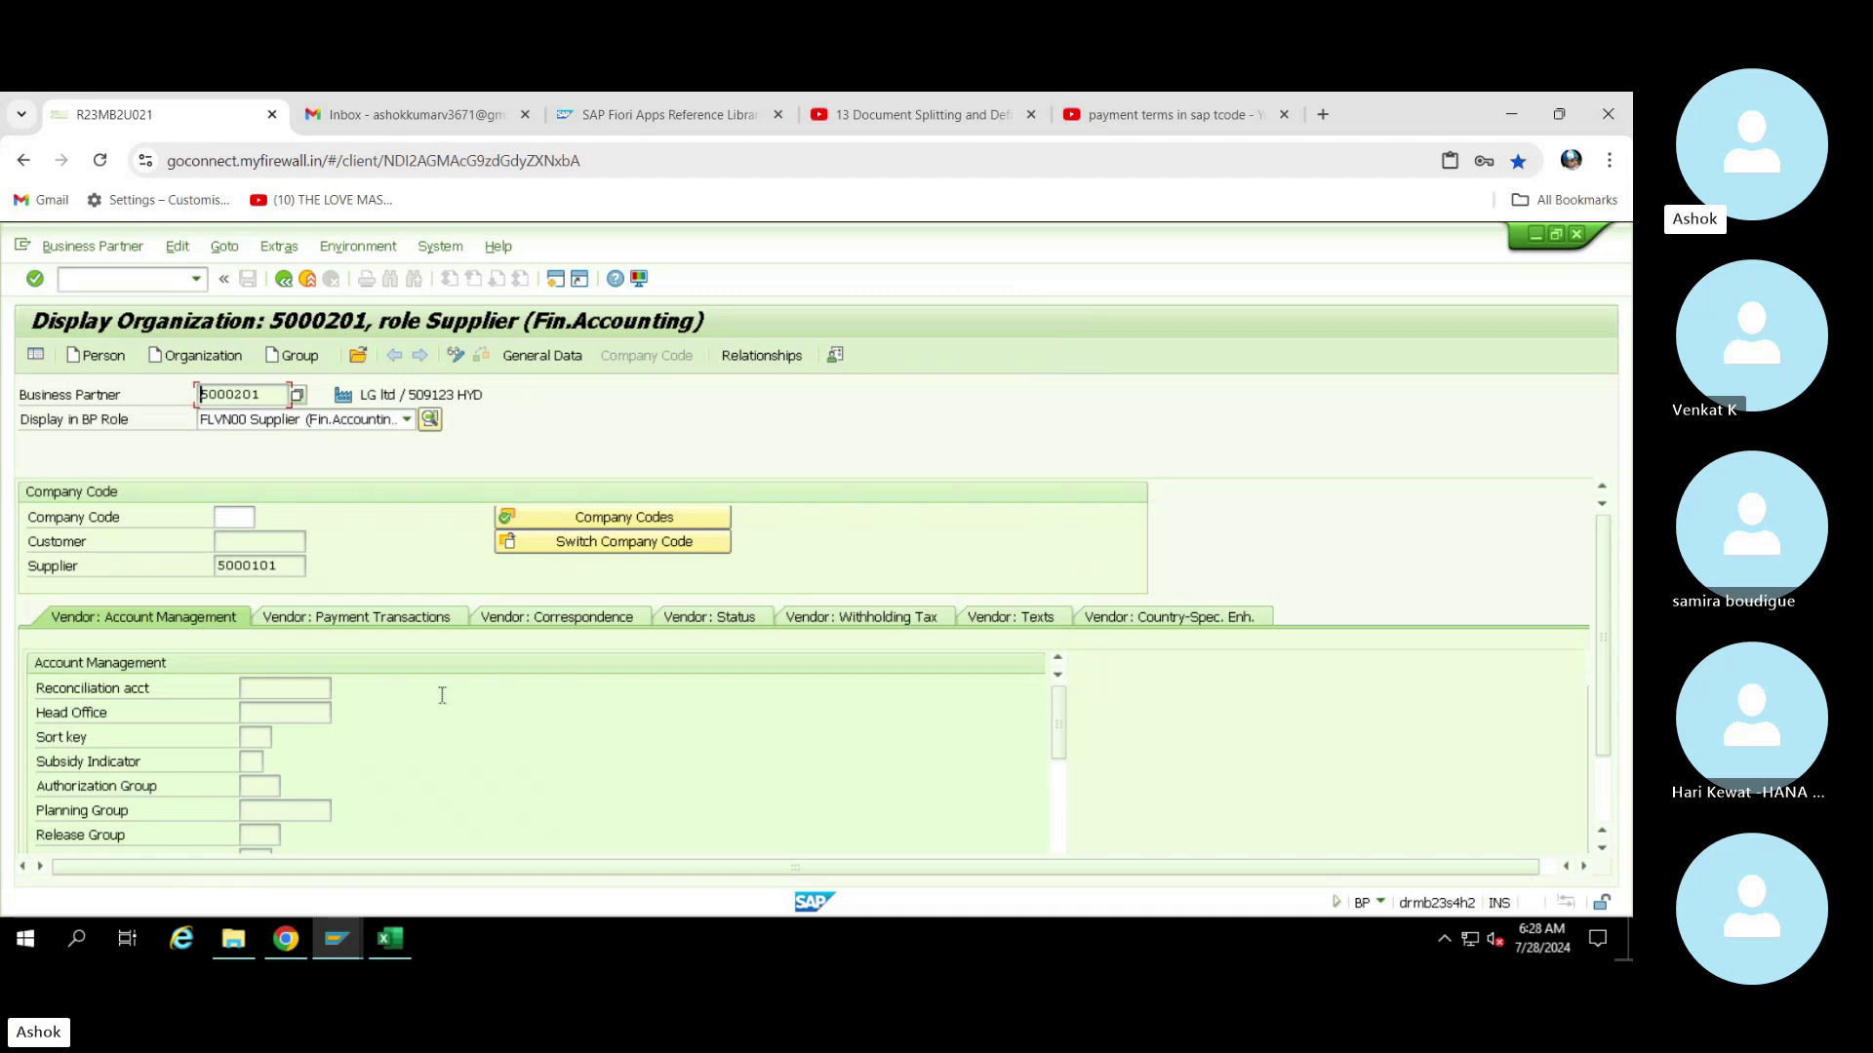
Load the LG ltd supplier's vendor data for company code AS00
click(374, 618)
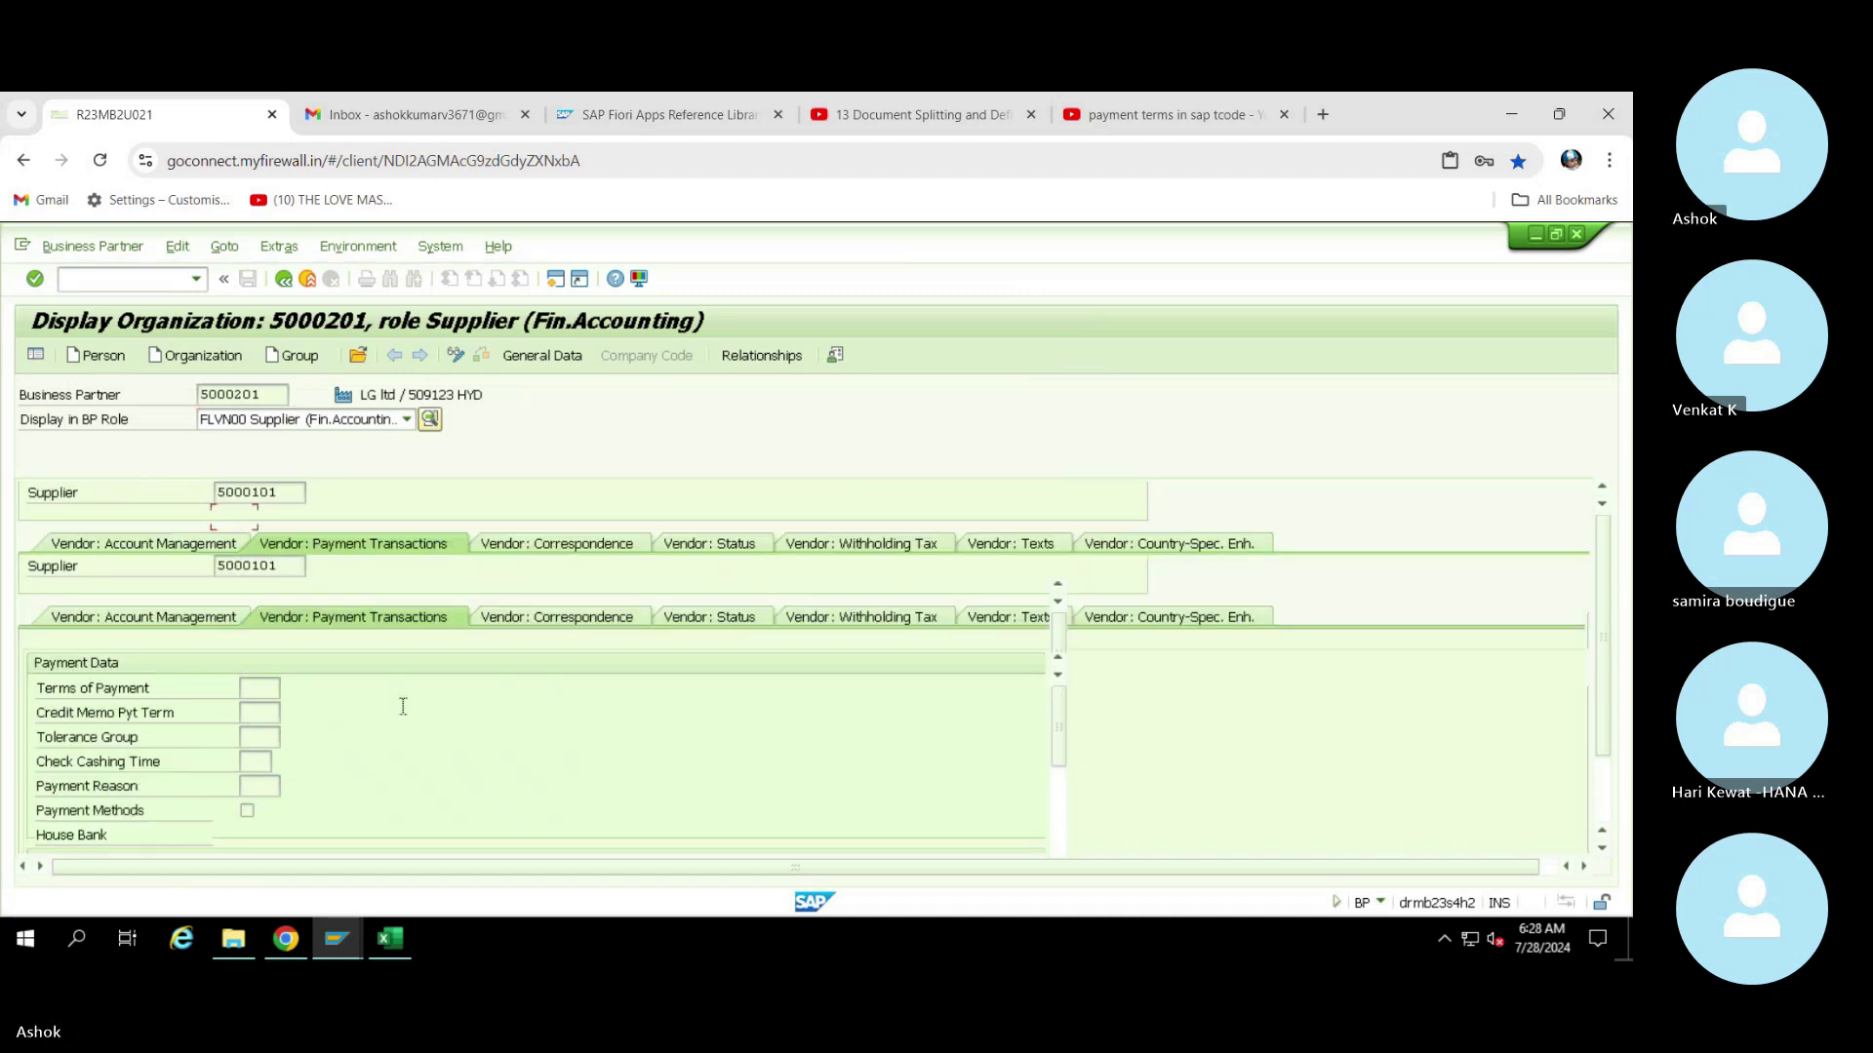
click(160, 621)
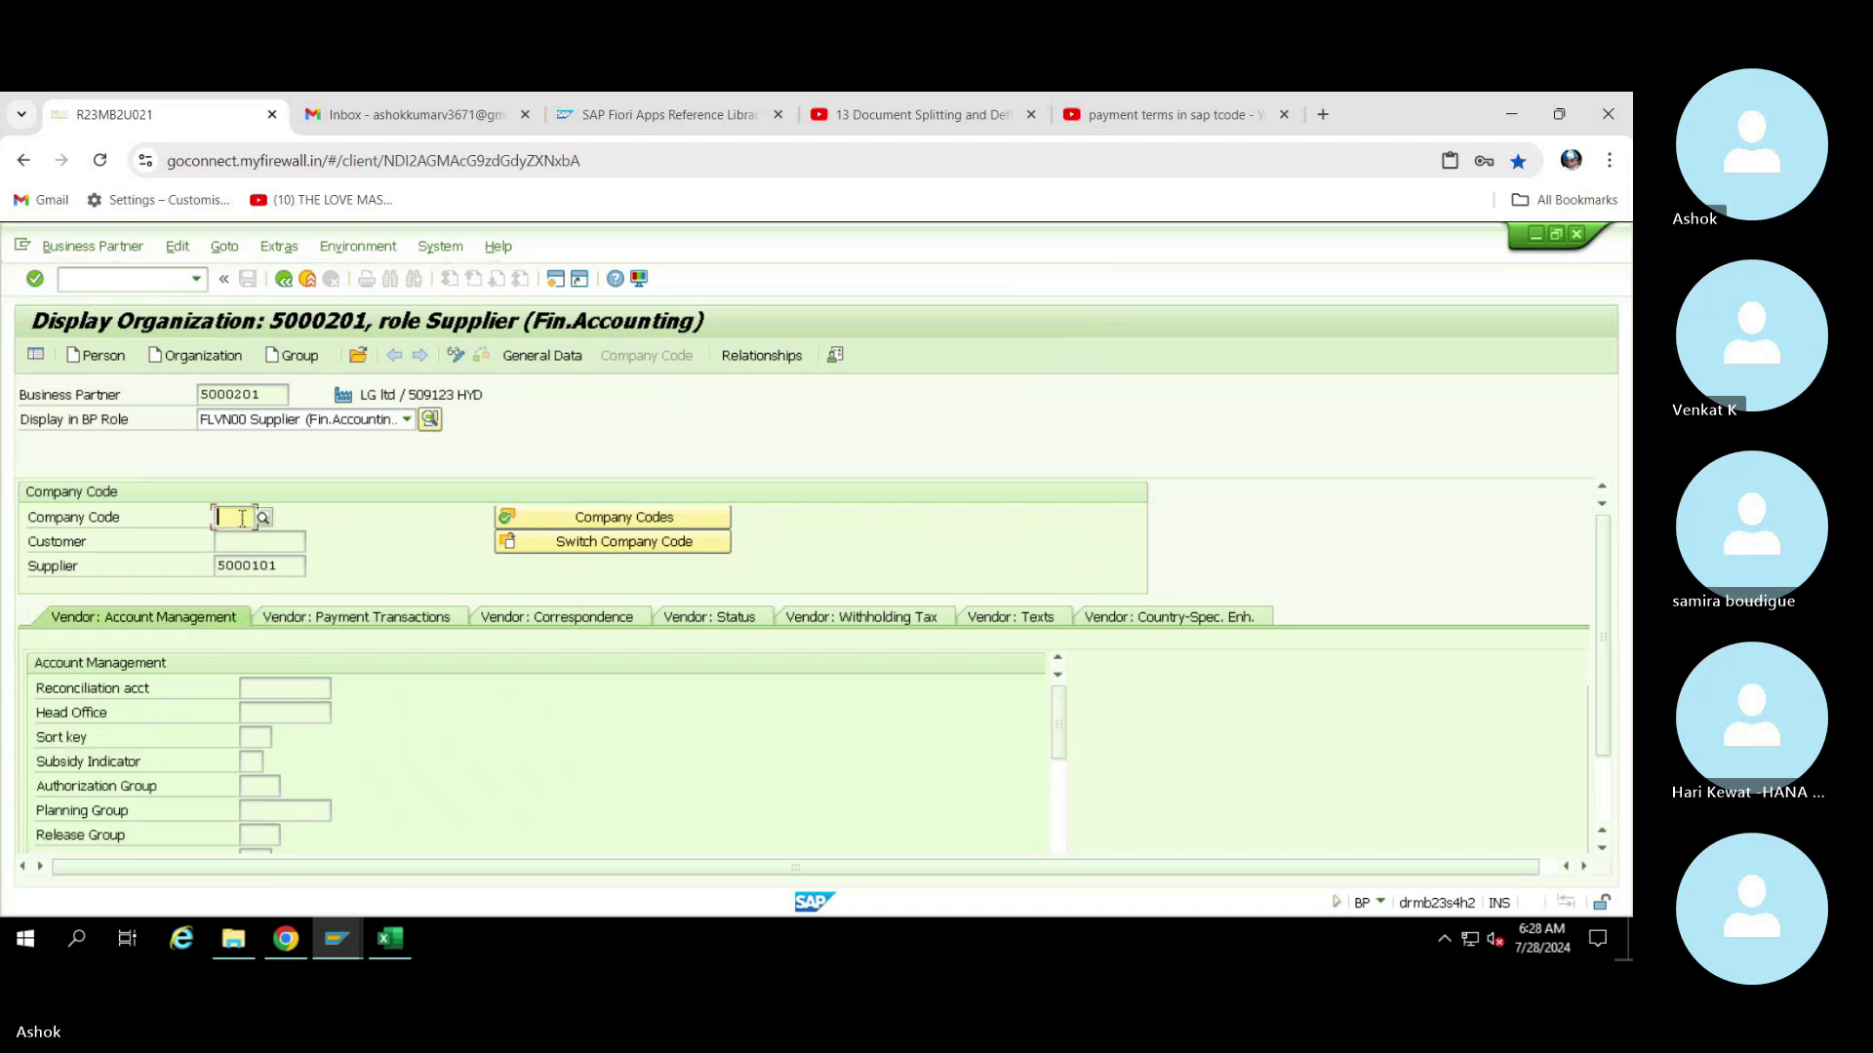
click(242, 518)
text(as00)
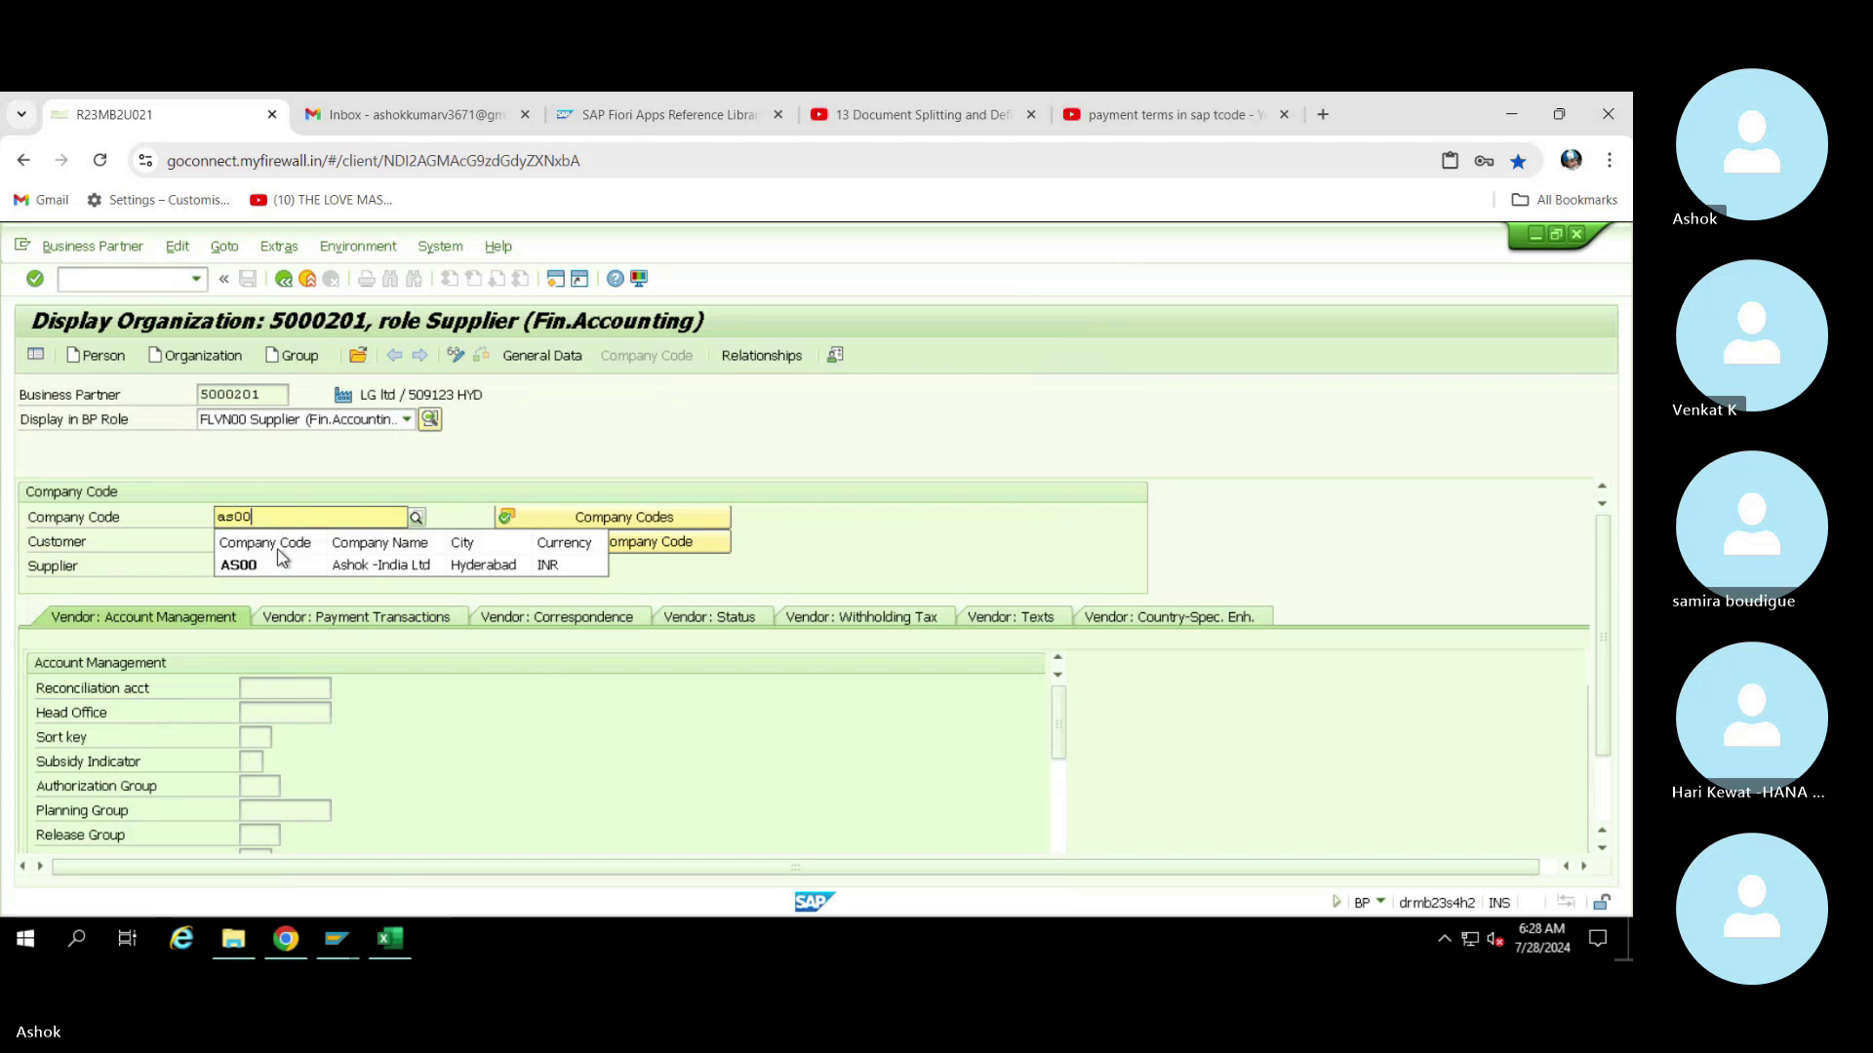
click(252, 565)
key(Return)
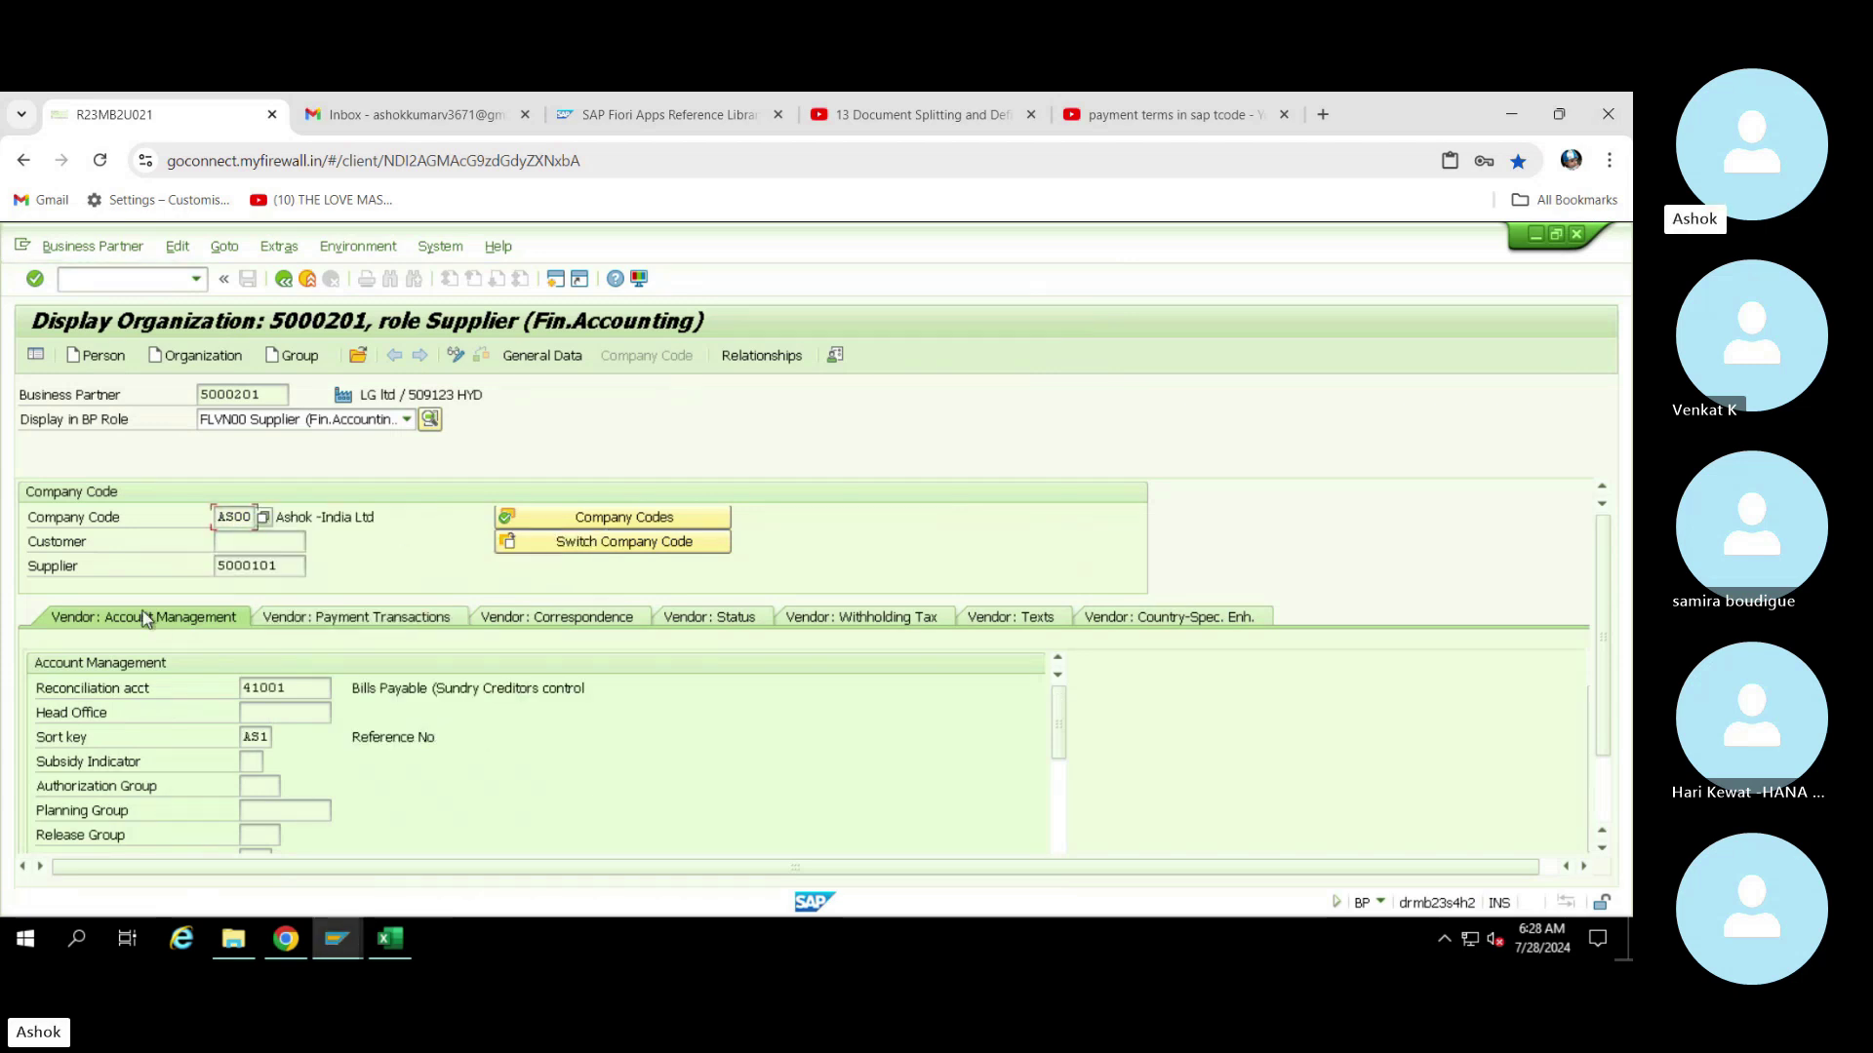
Examine the LG ltd supplier's account management fields, including reconciliation account and sort key, and its payment transactions data
scroll(518, 716, down, 3)
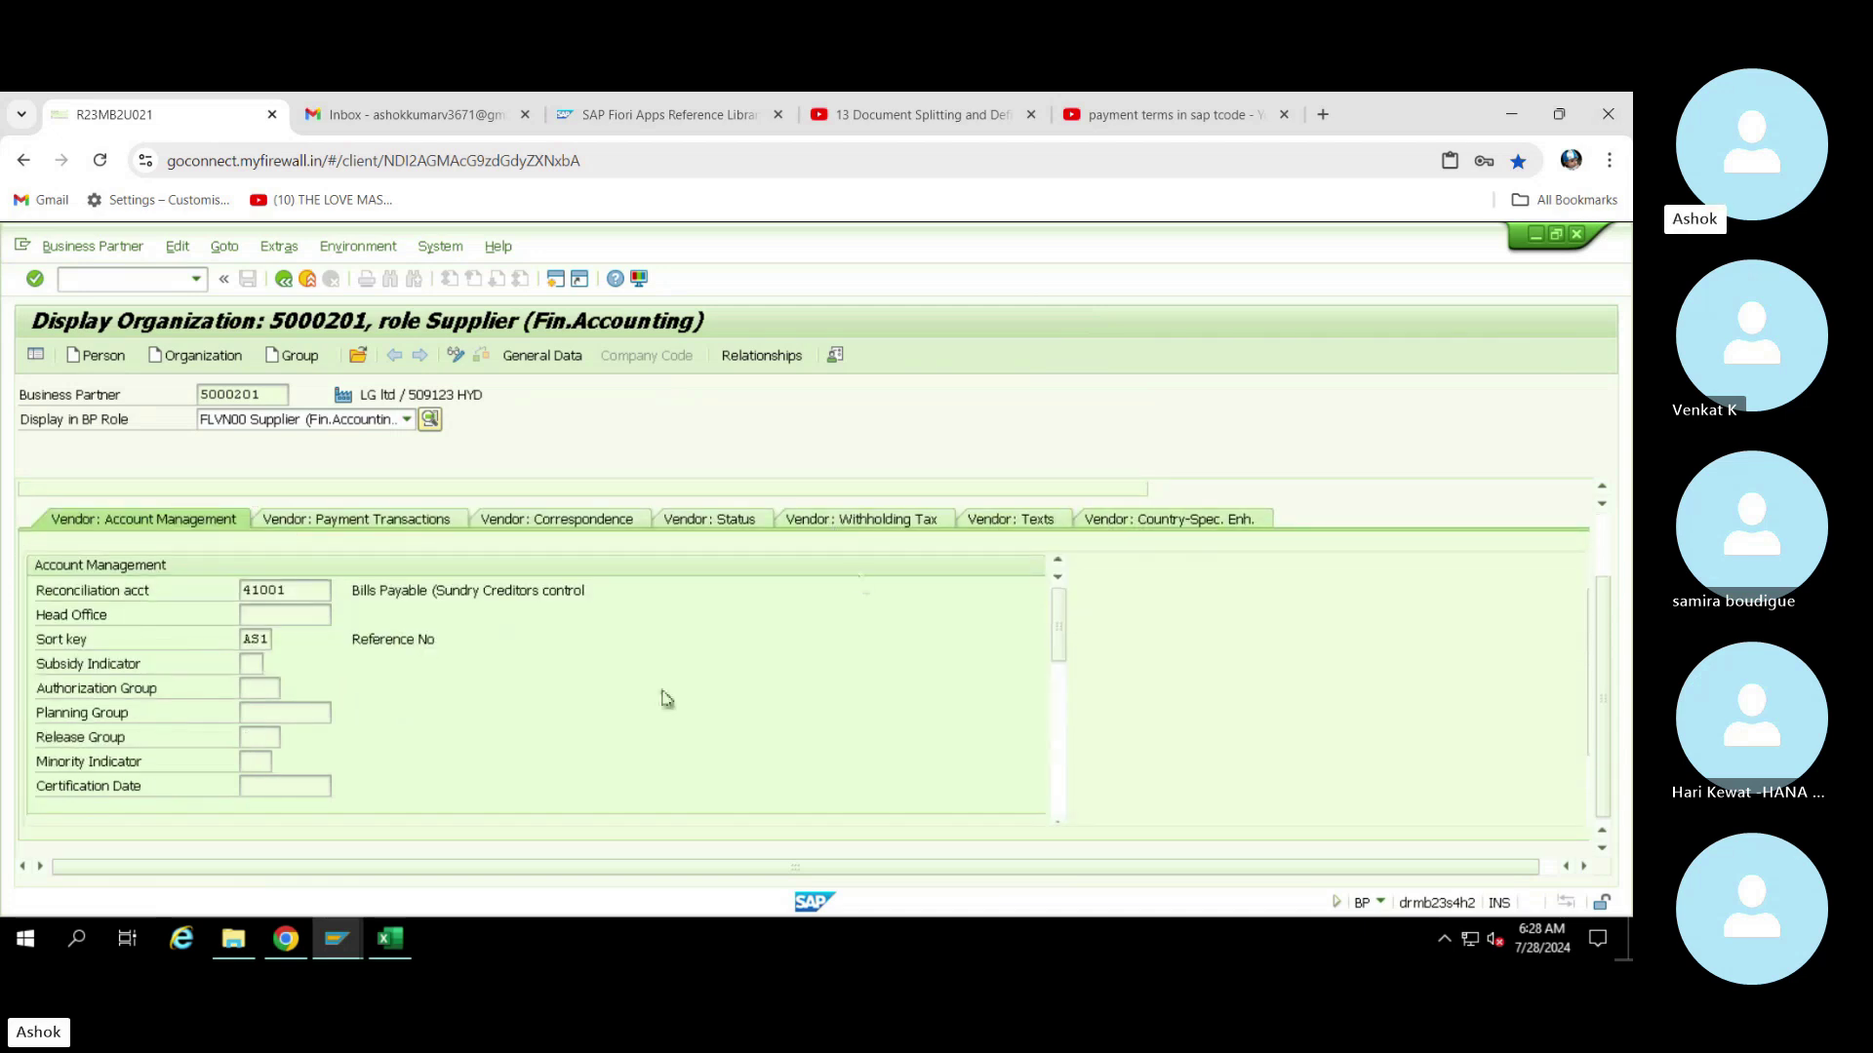
scroll(581, 707, up, 3)
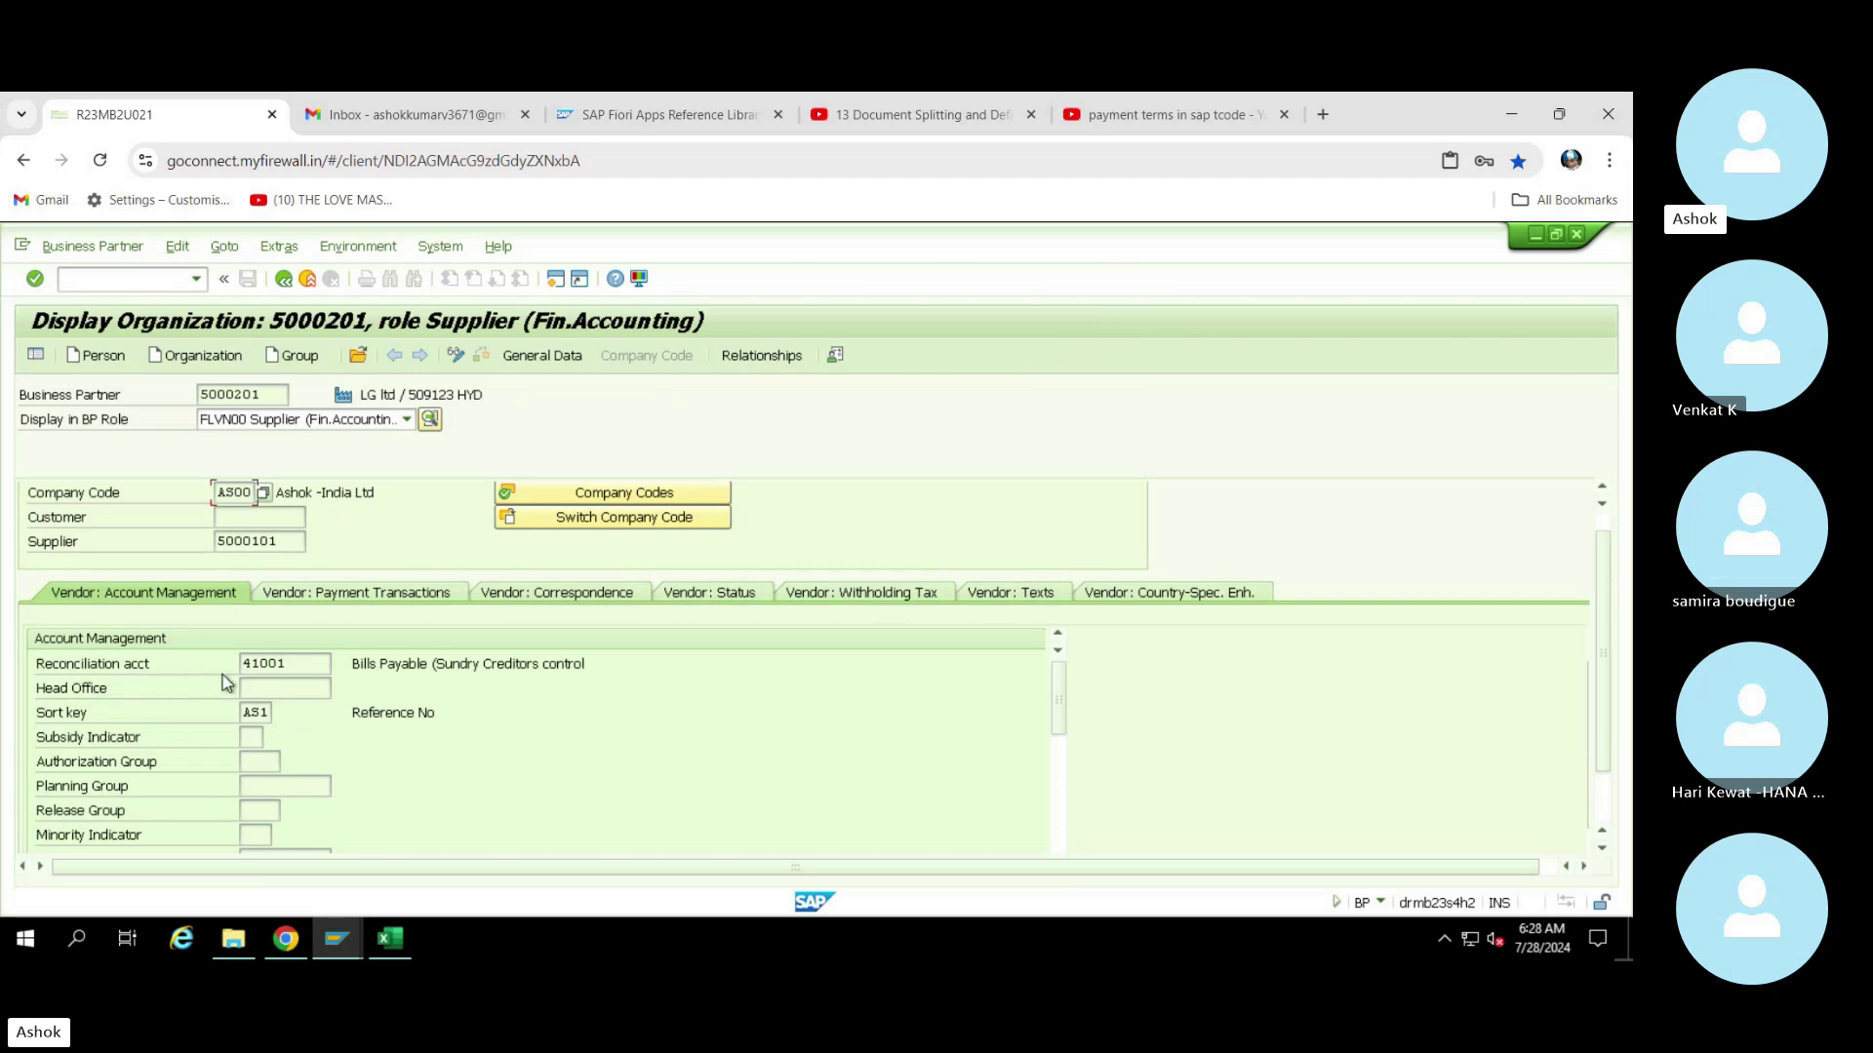
scroll(484, 742, down, 3)
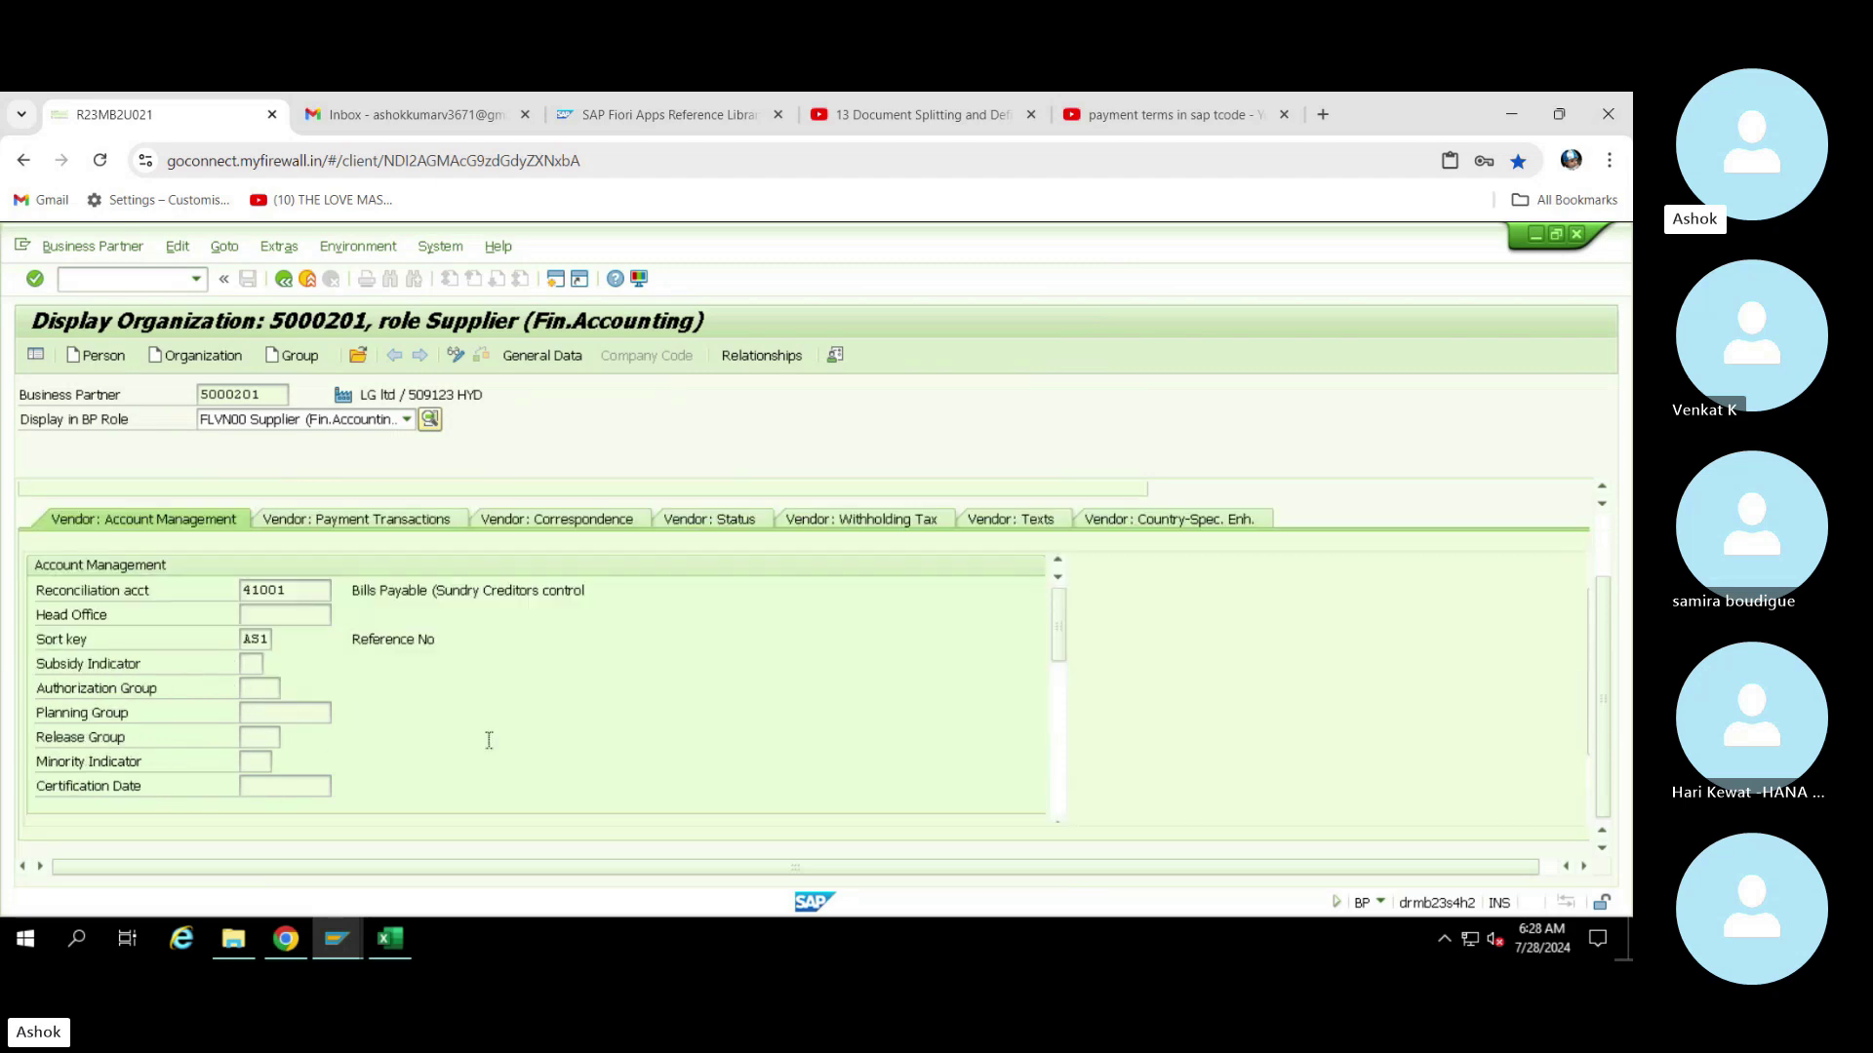
scroll(485, 730, up, 4)
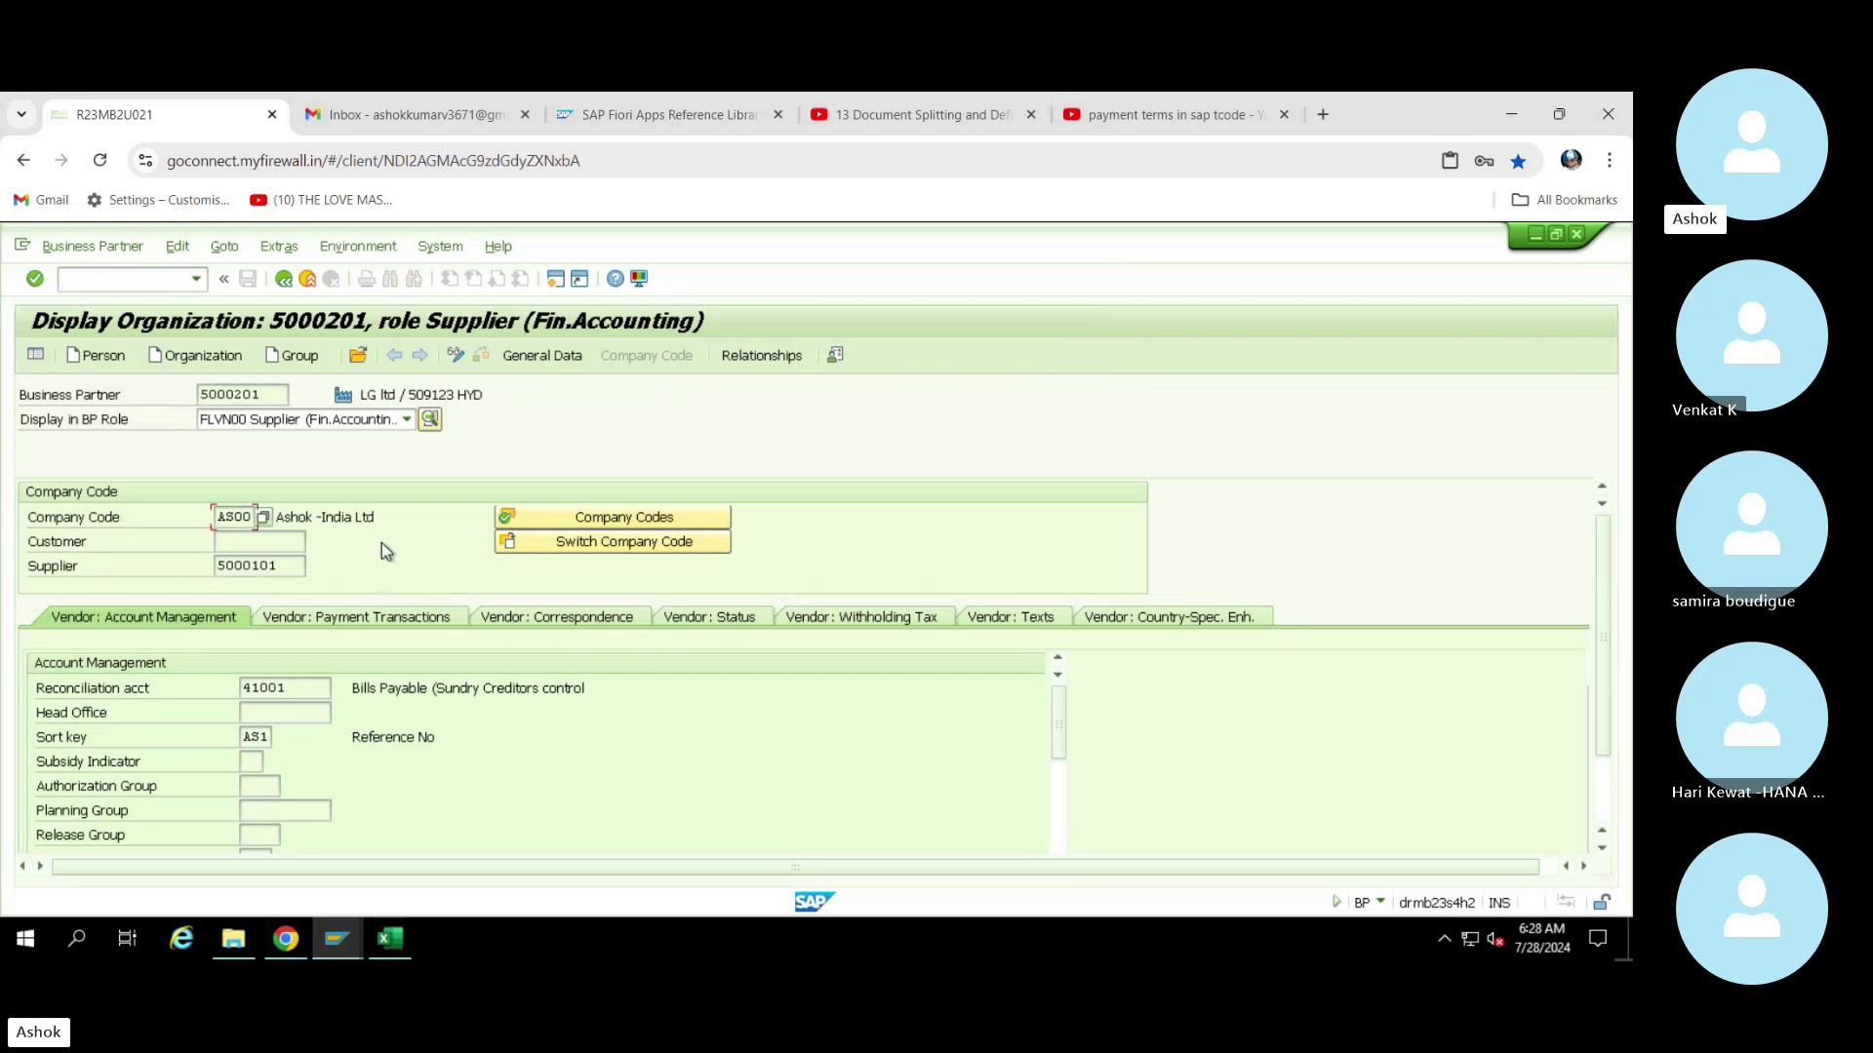
click(390, 621)
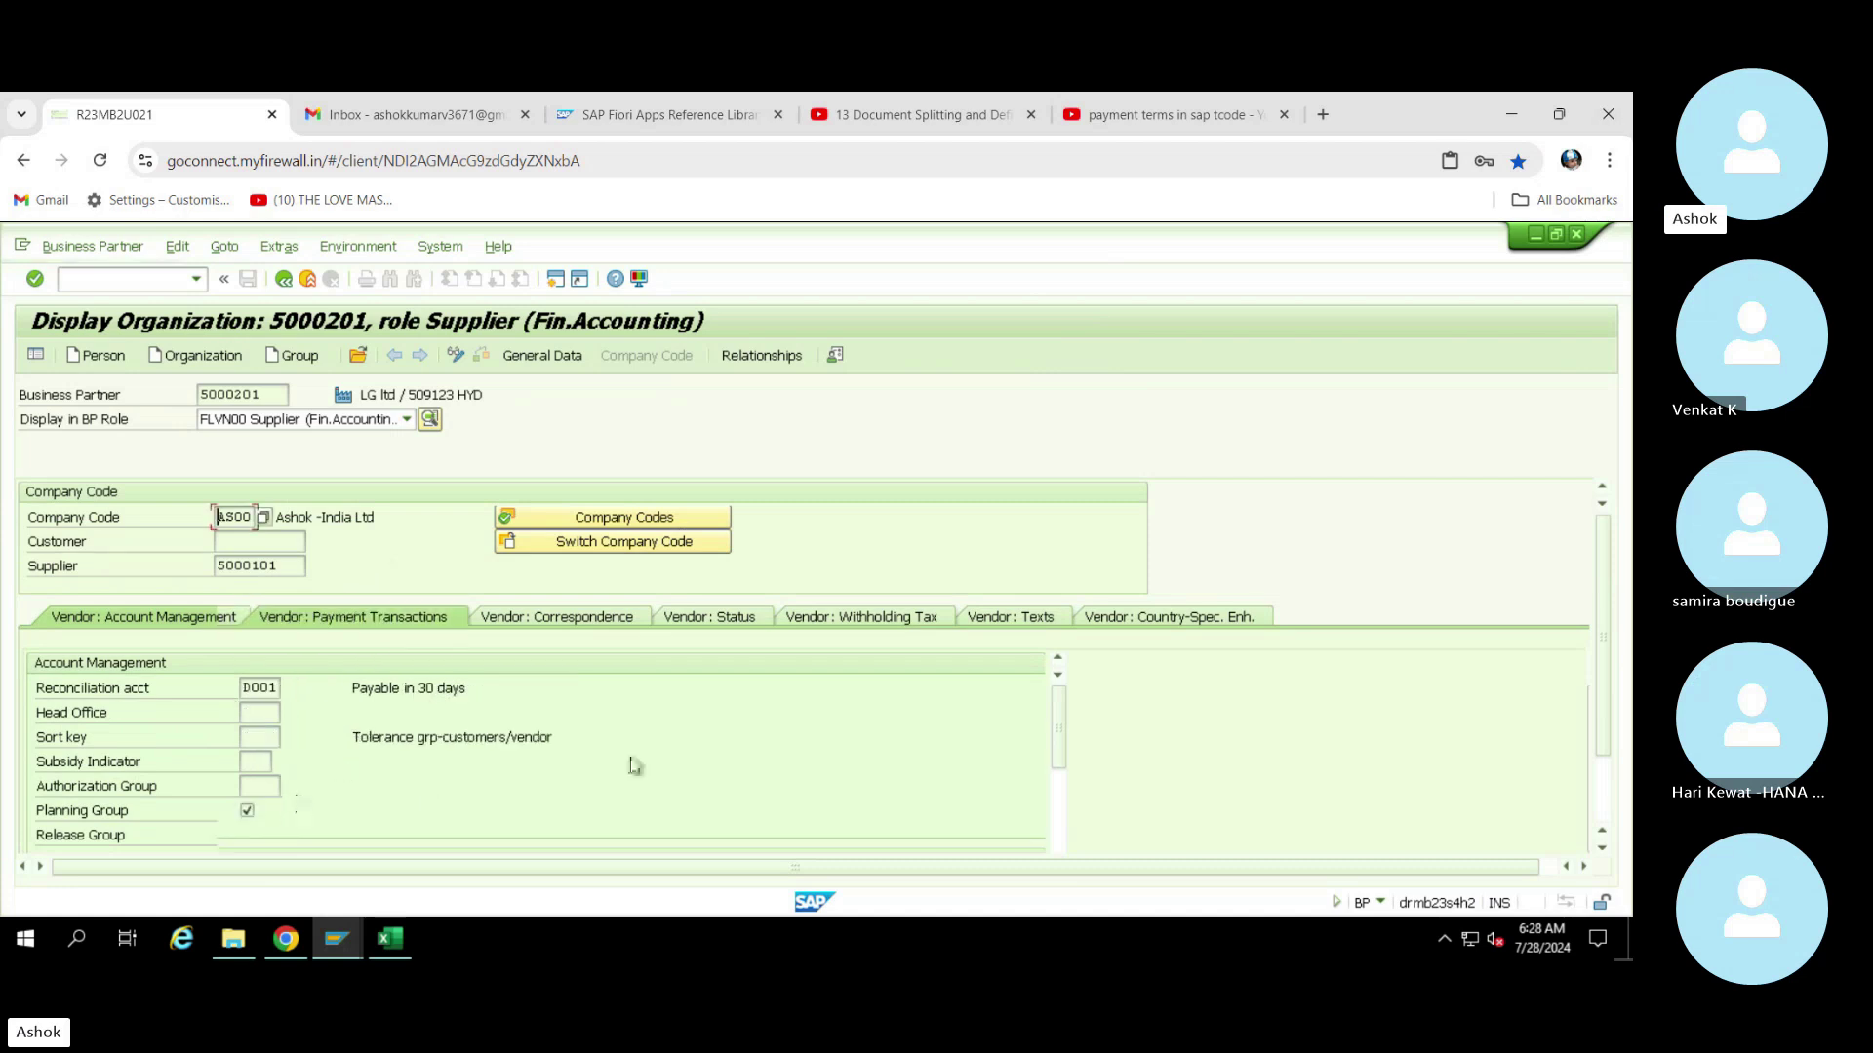
scroll(56, 788, down, 3)
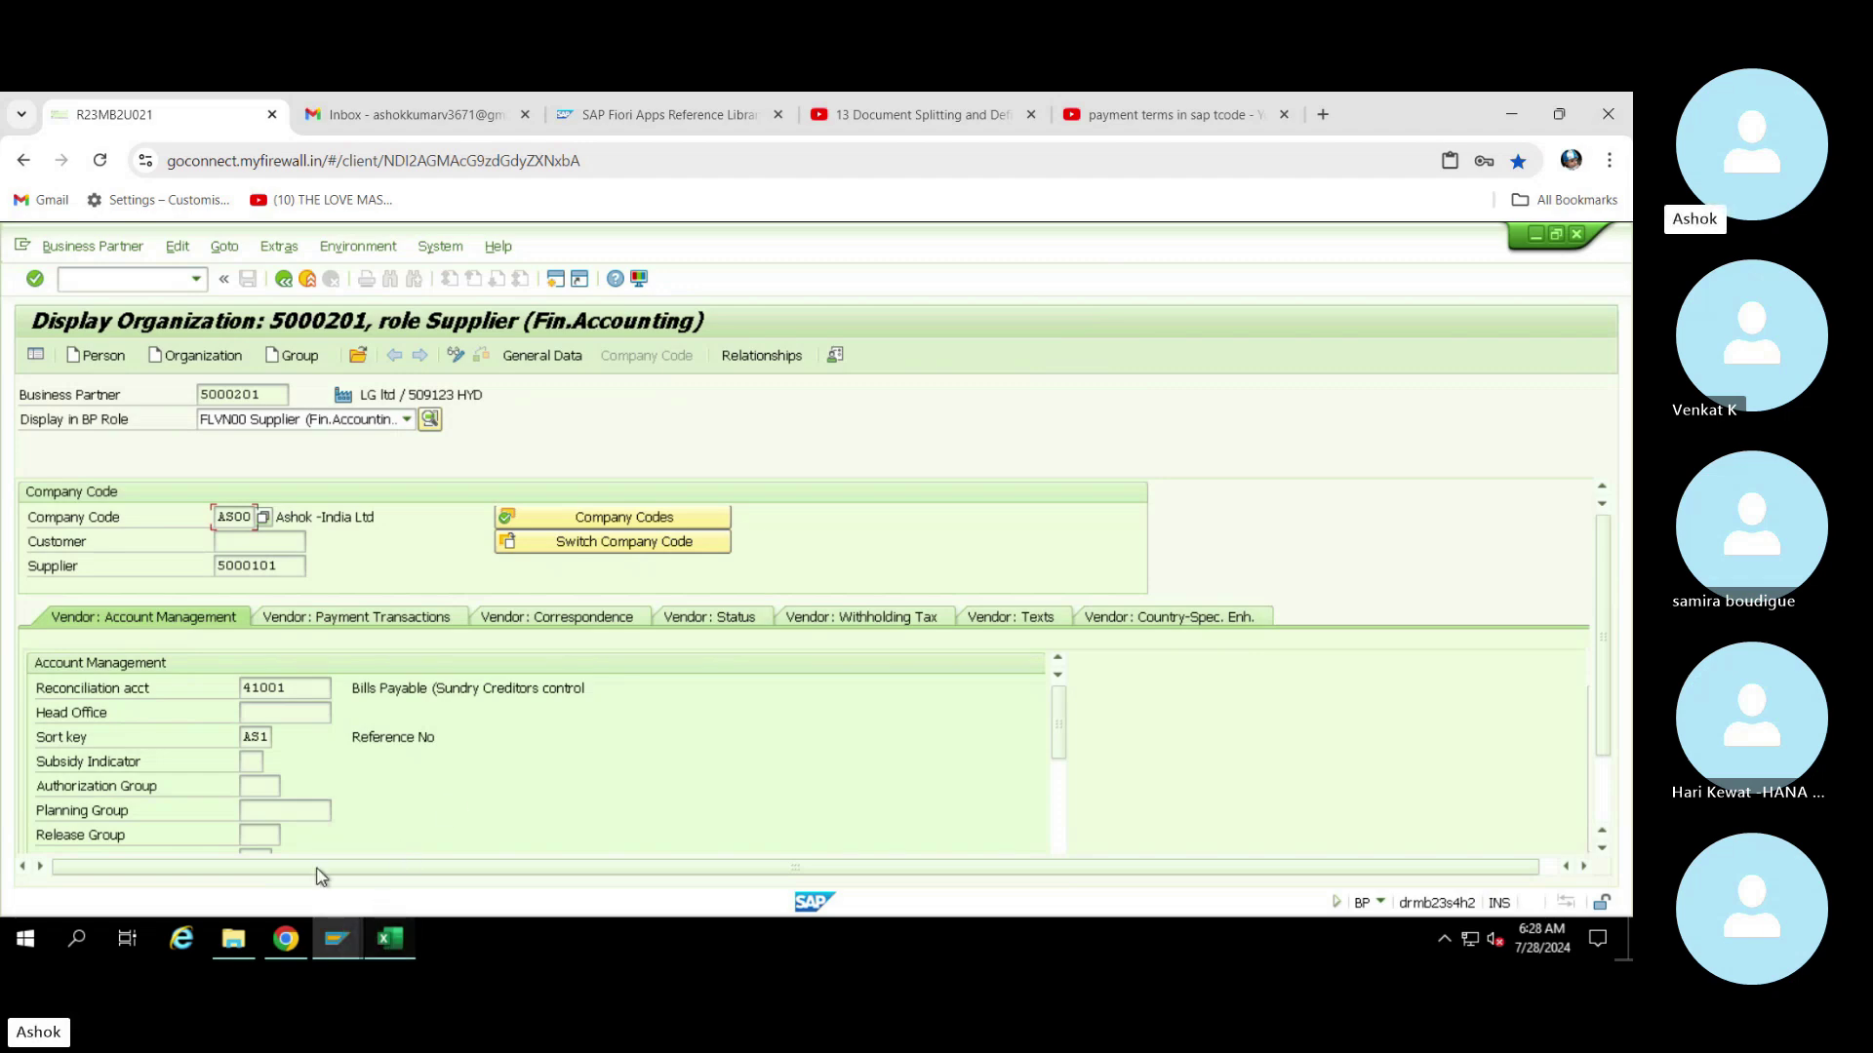
Switch to the Excel source data file and enter company code AS00 in row 10 of the Vendor Open Items sheet
key(alt+Tab)
click(298, 700)
click(79, 618)
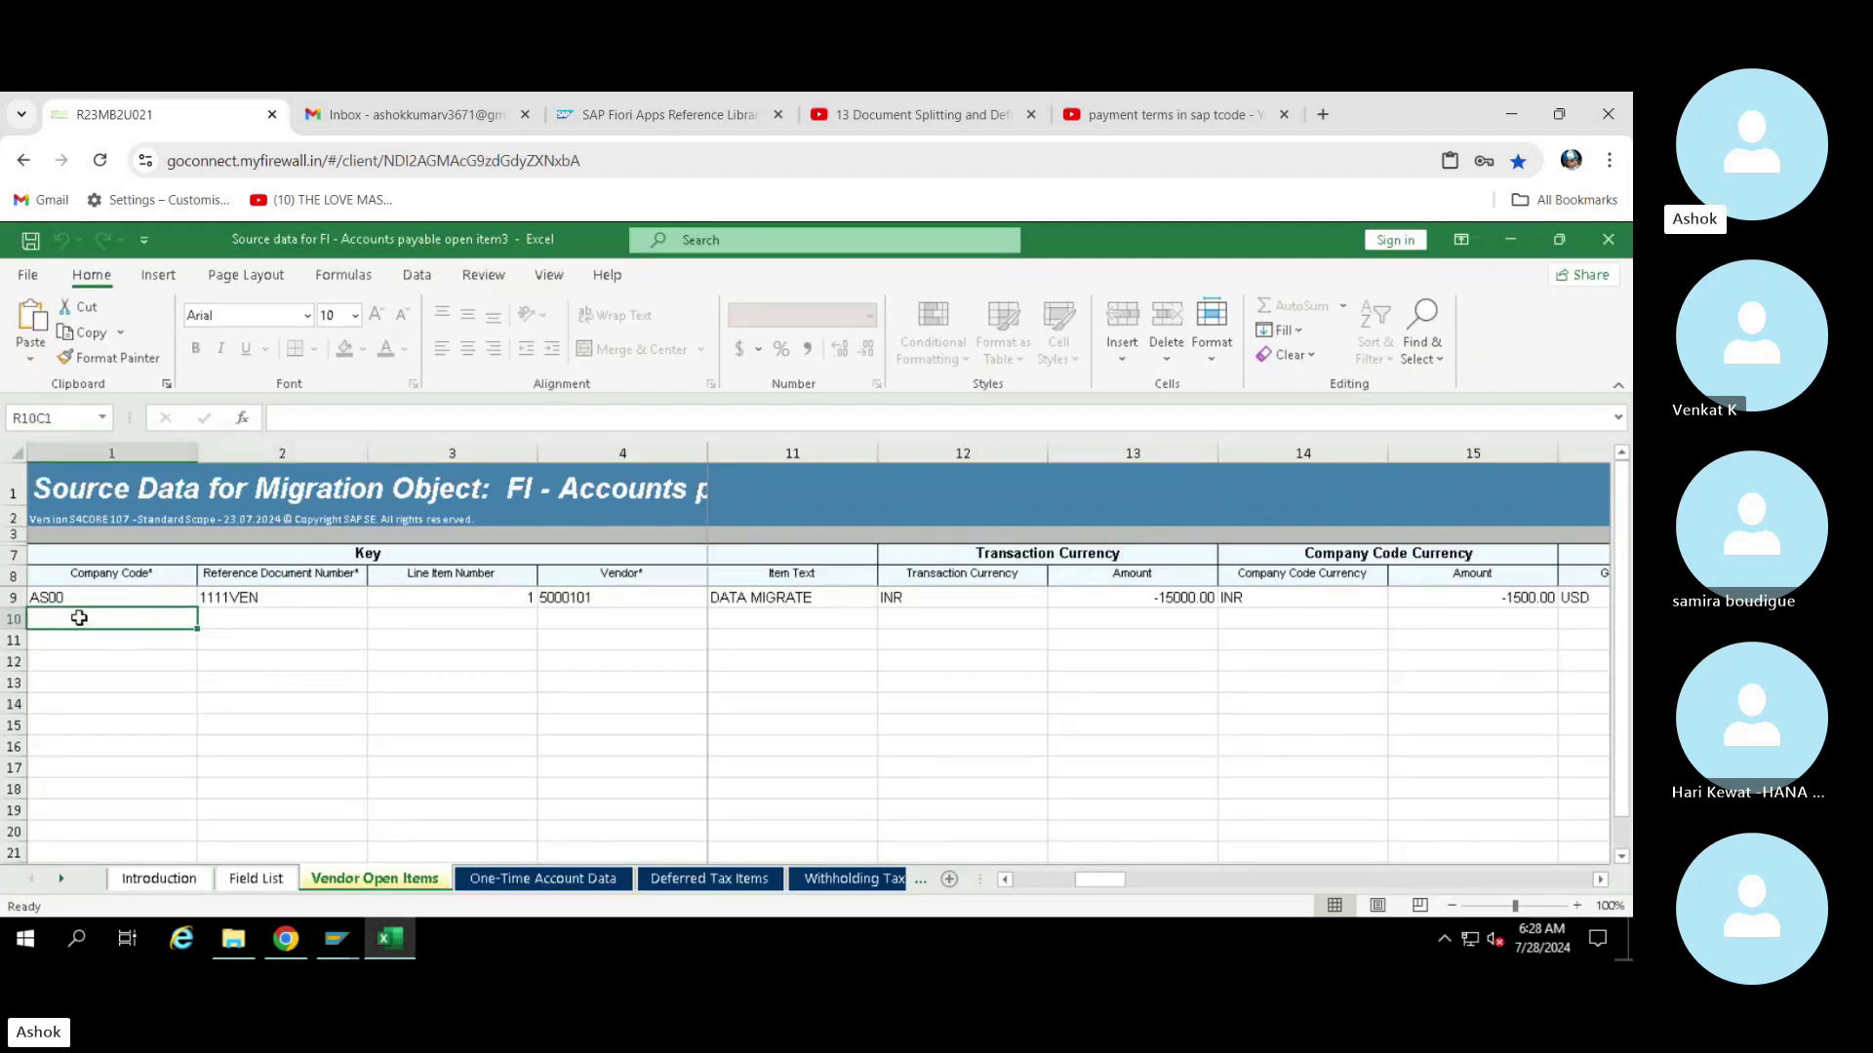
text(a)
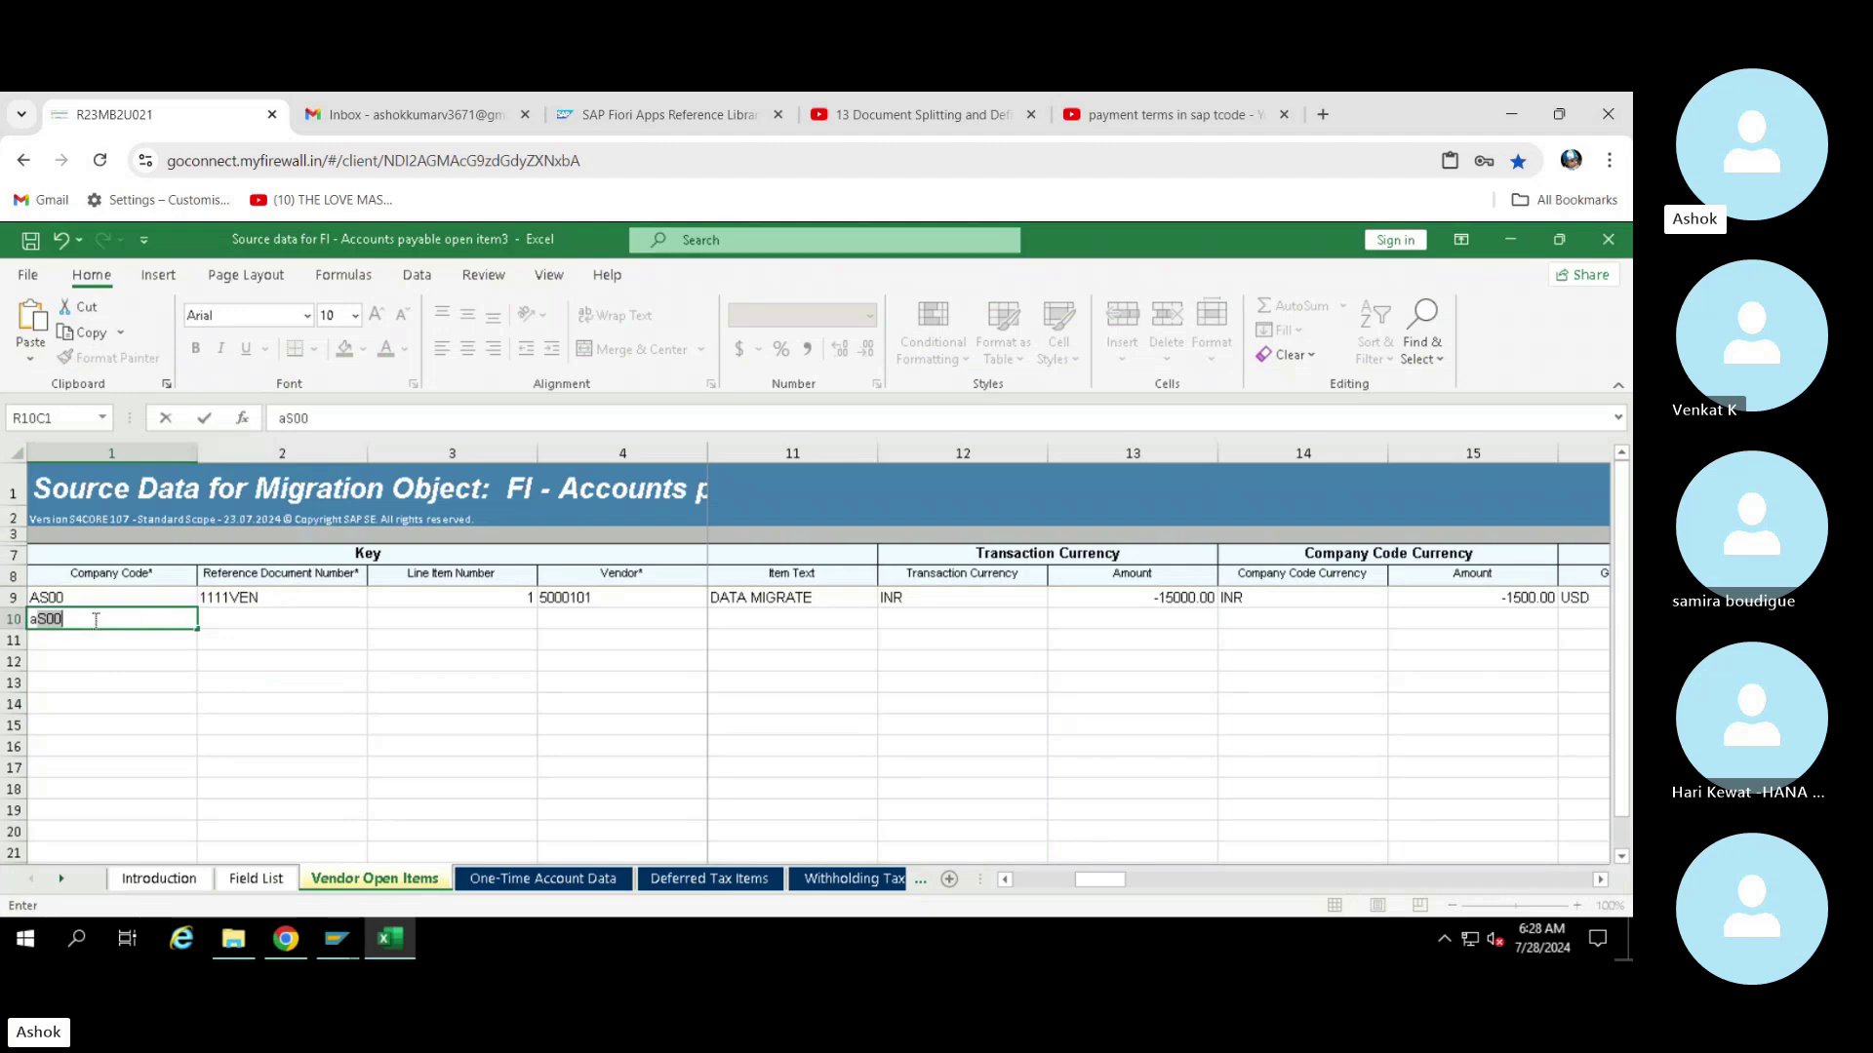
text(s00)
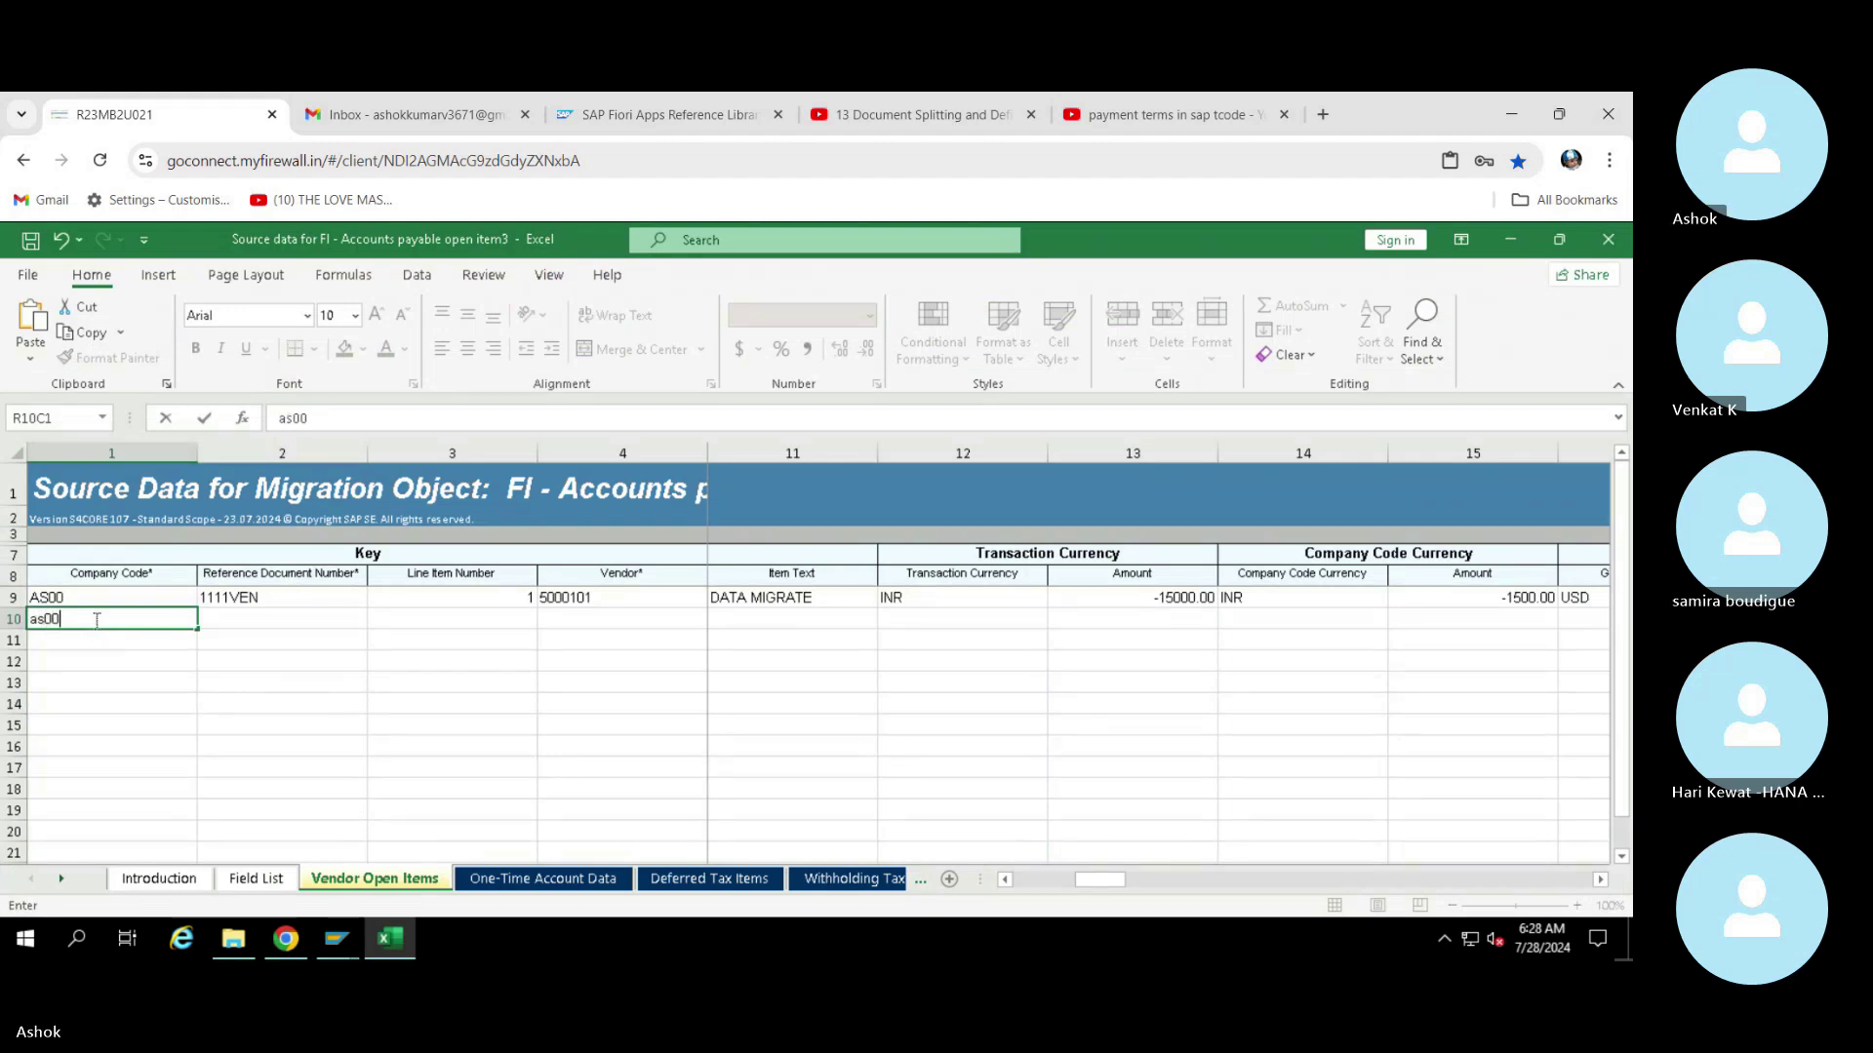
key(BackSpace)
key(BackSpace)
key(BackSpace)
key(BackSpace)
text(AS)
Enter 222AAAA as the reference document number in row 10 of the vendor open items
click(275, 621)
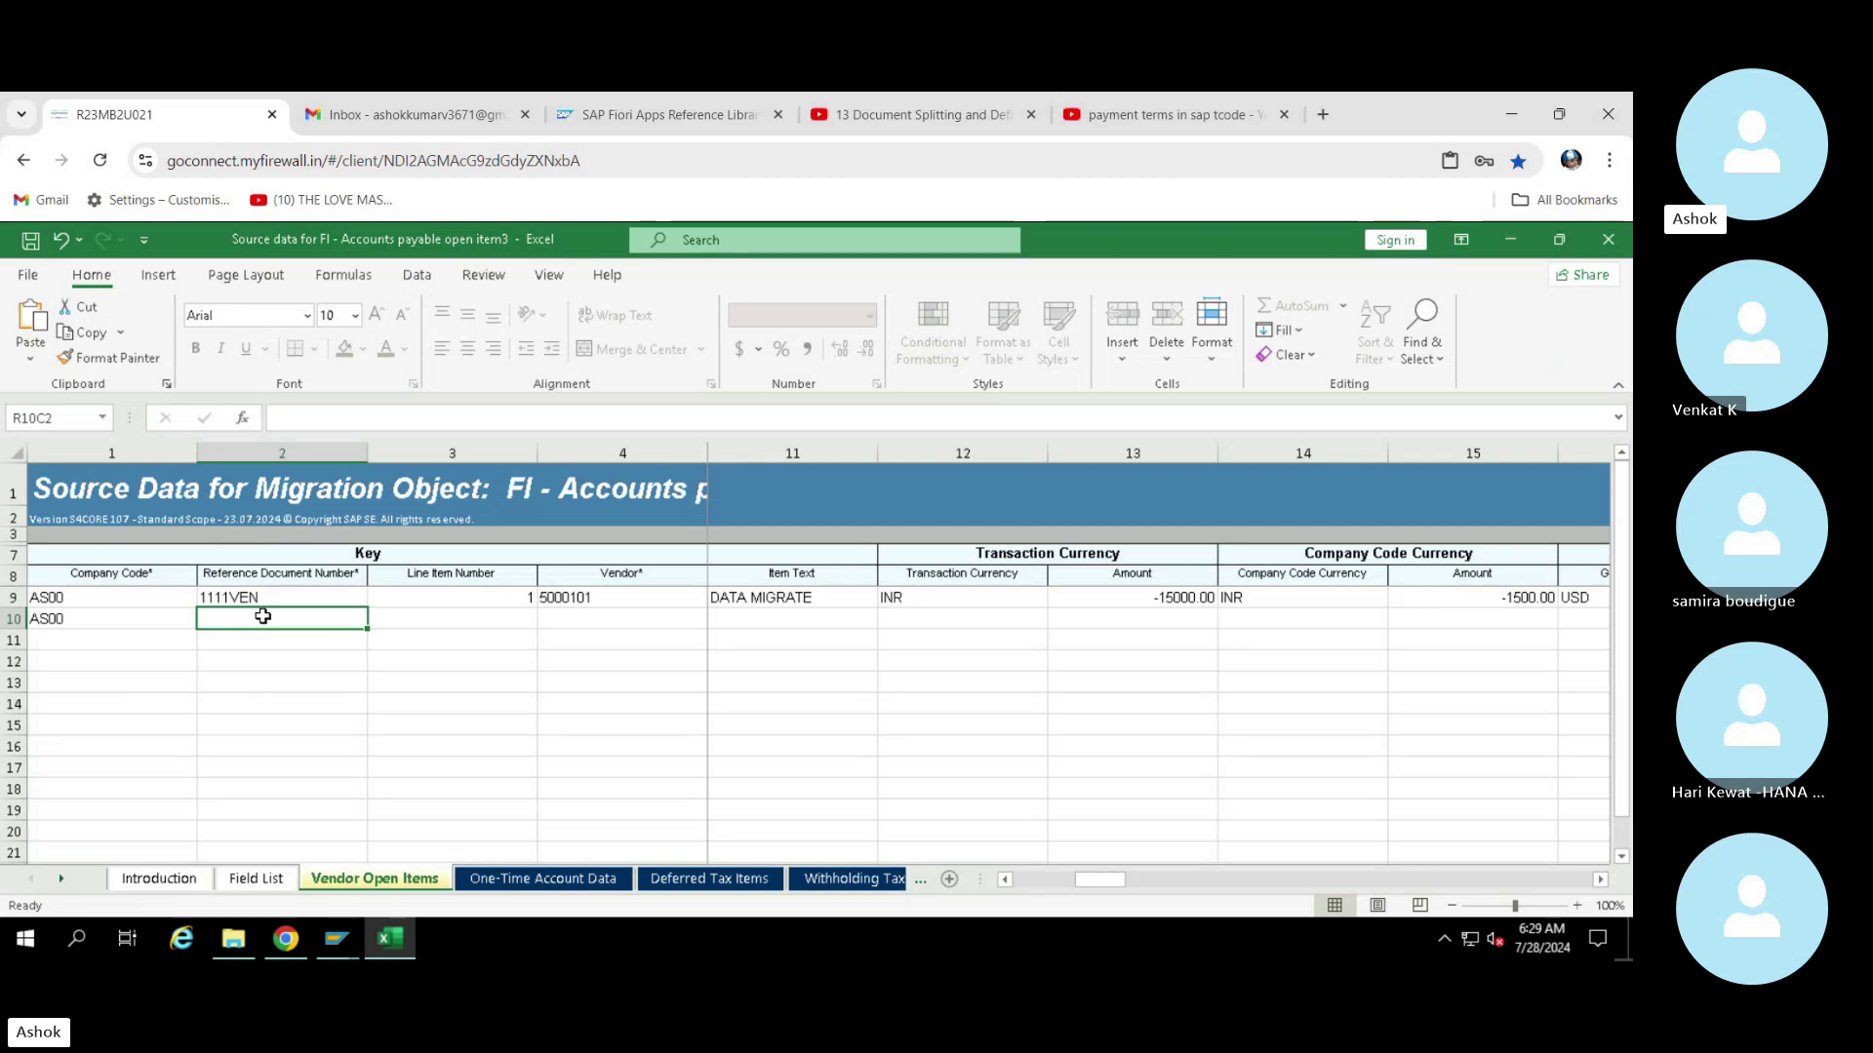
text(22)
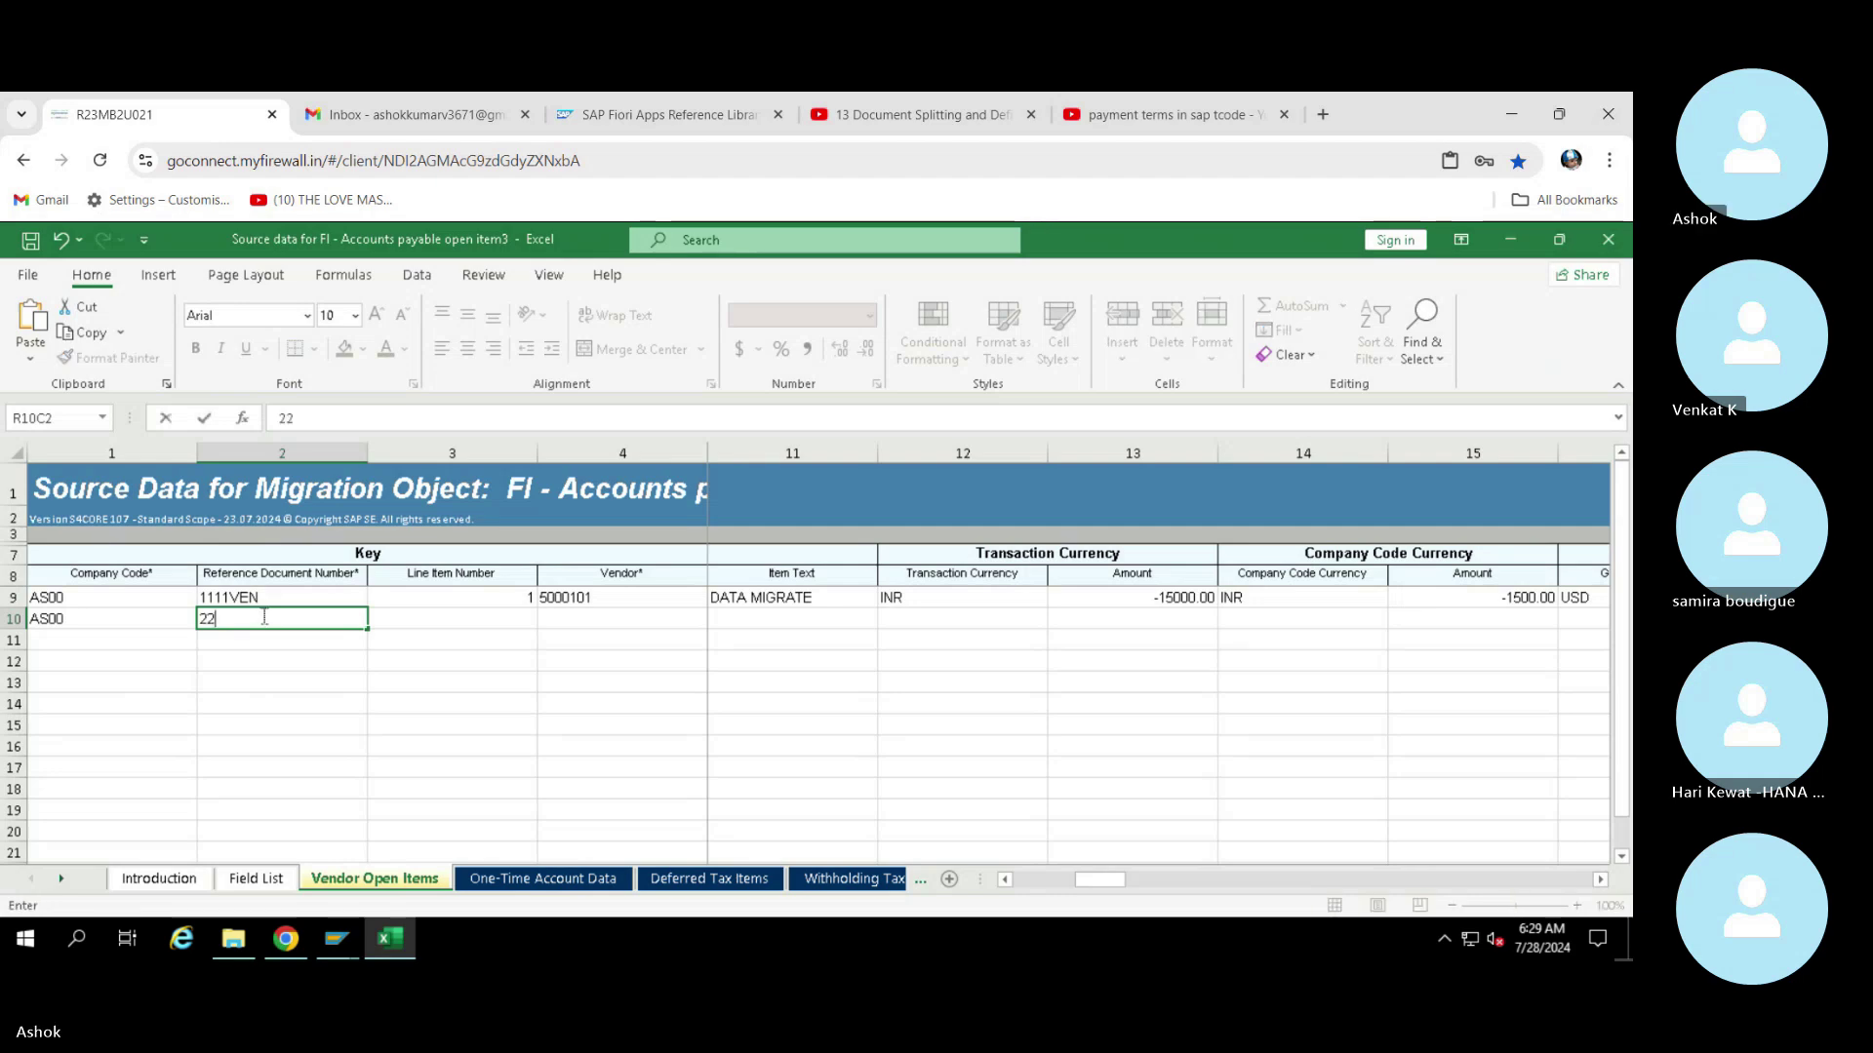
text(22VEND)
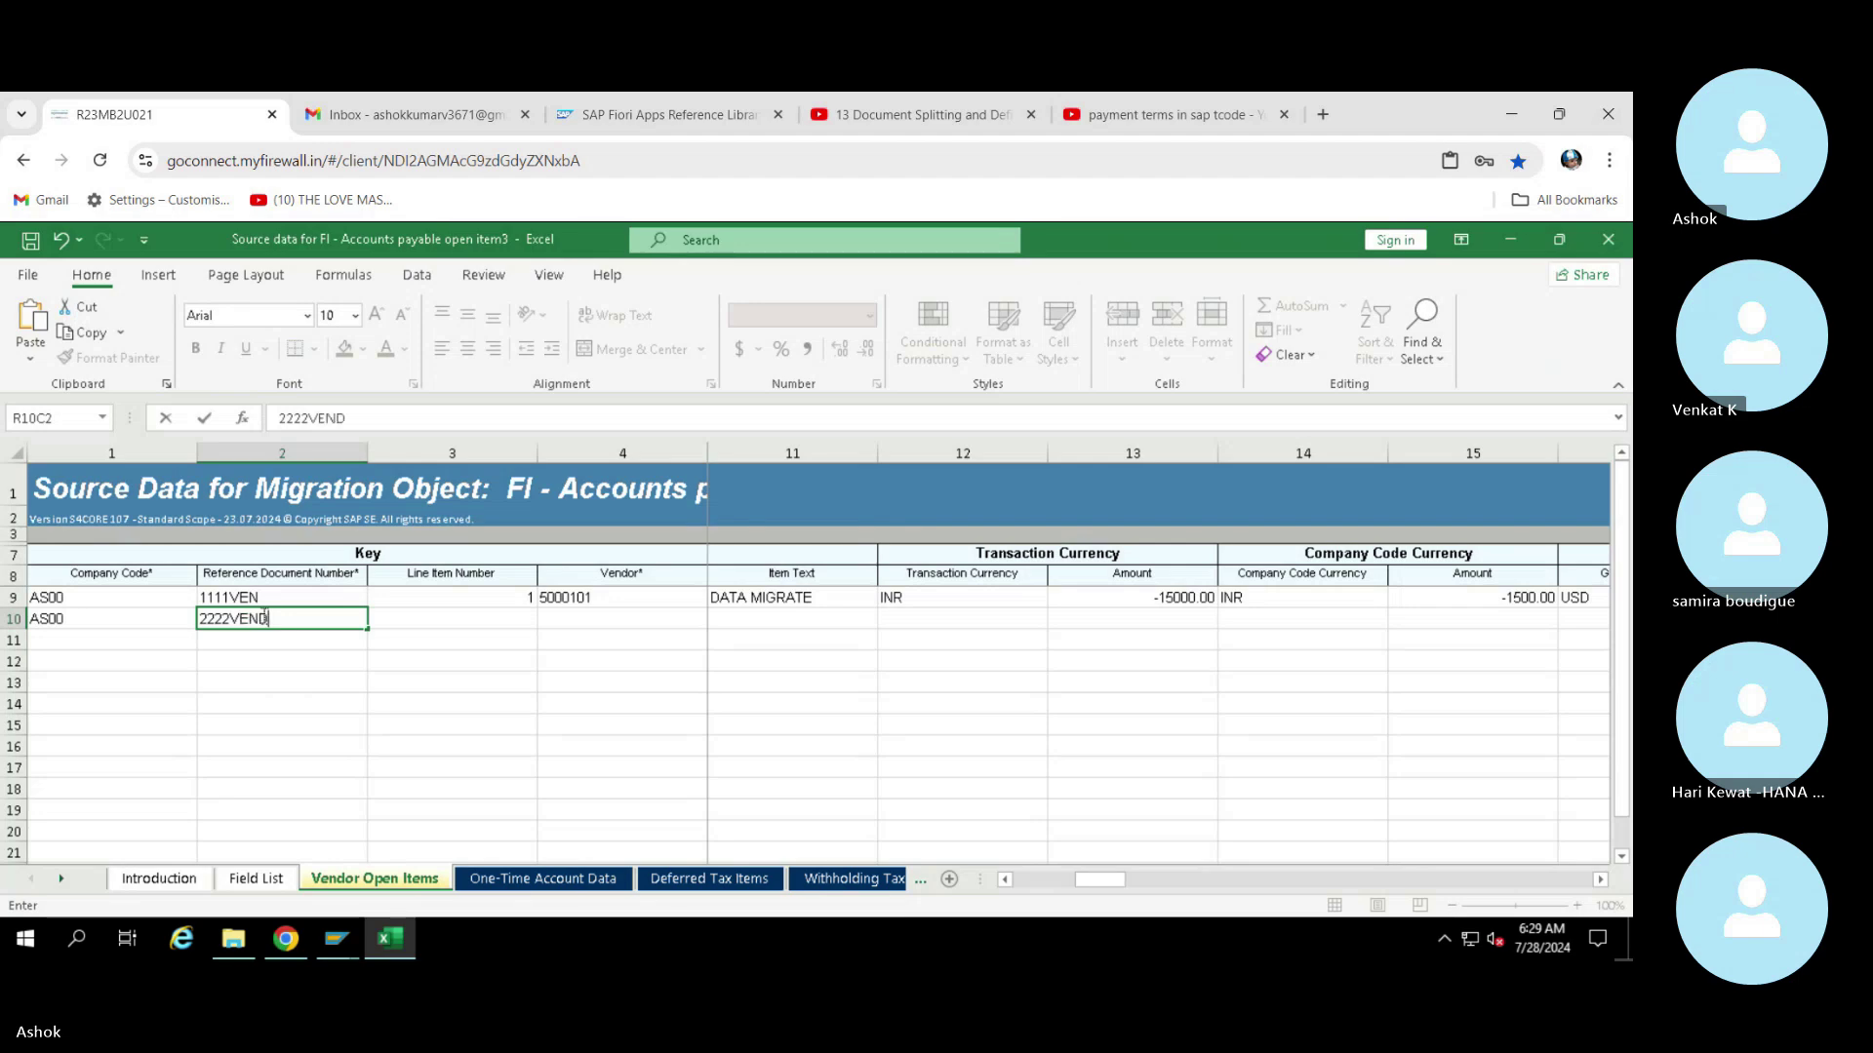
key(BackSpace)
key(BackSpace)
key(BackSpace)
key(BackSpace)
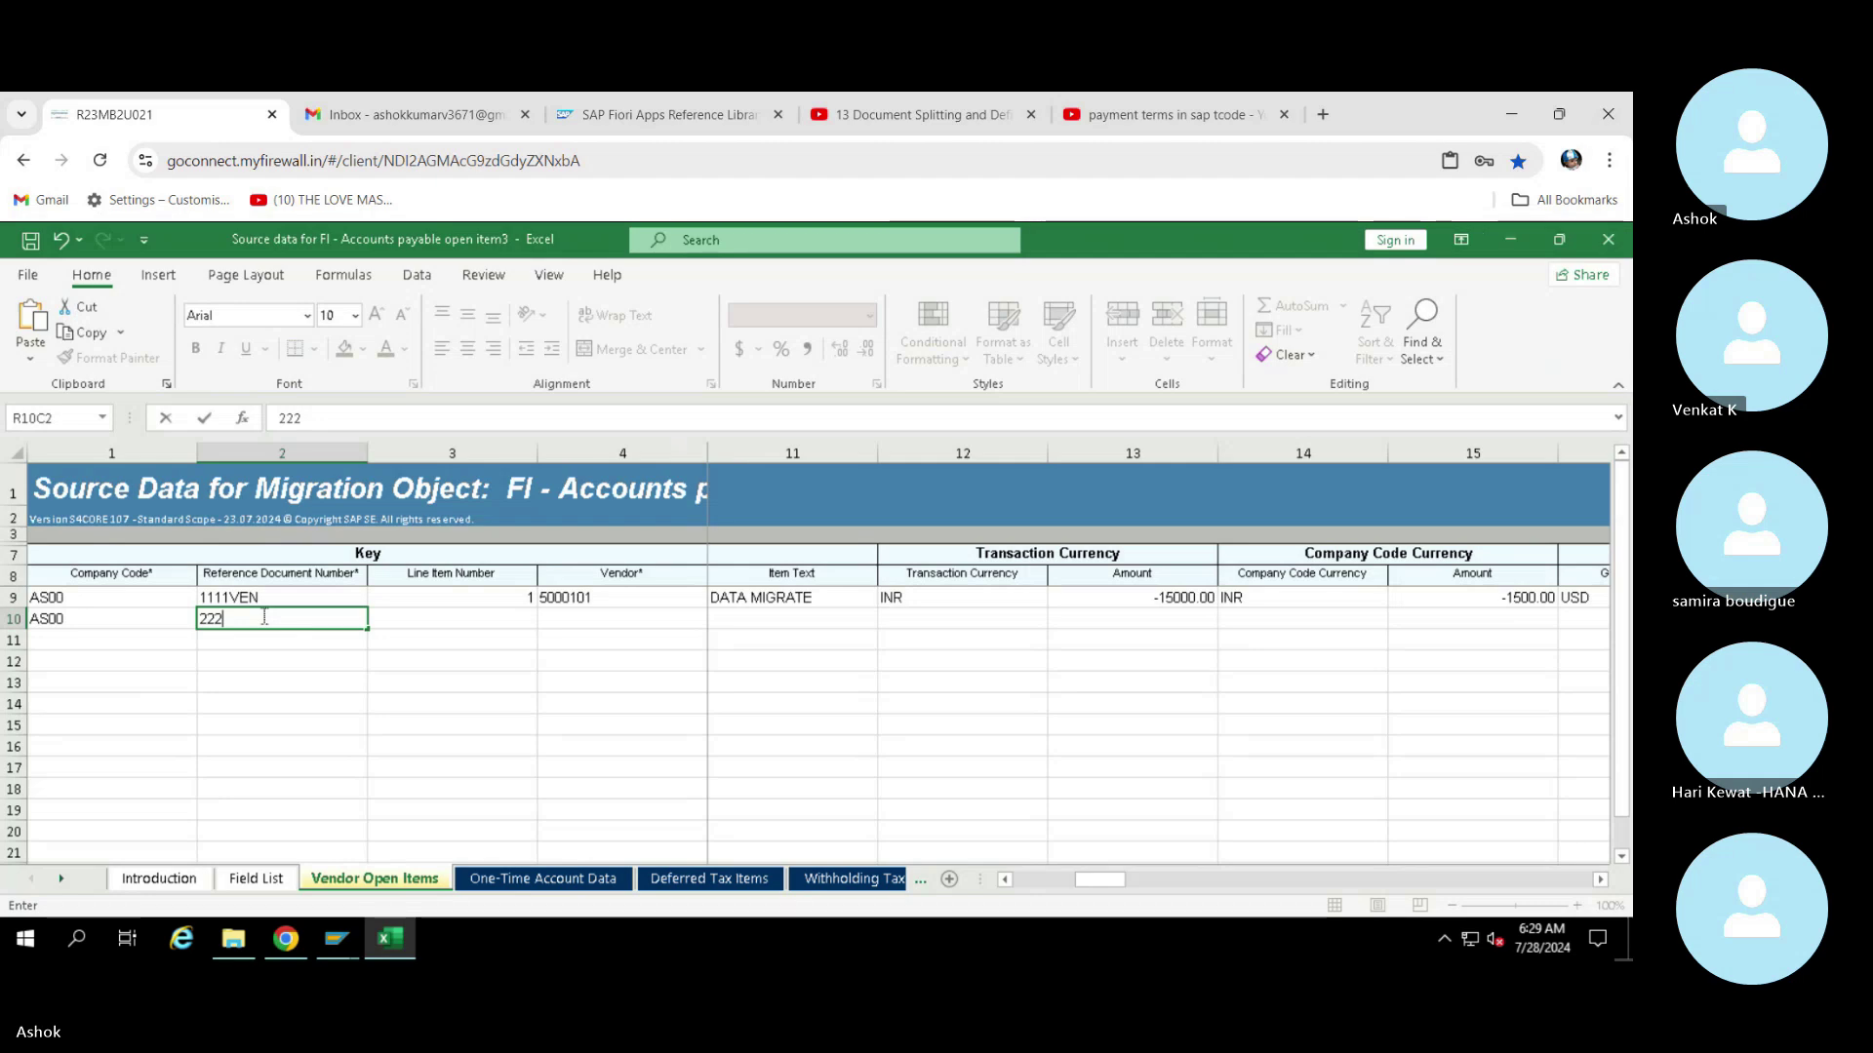
text(AAAA)
Change the reference document number in row 9 to 11111111
click(225, 596)
double_click(284, 598)
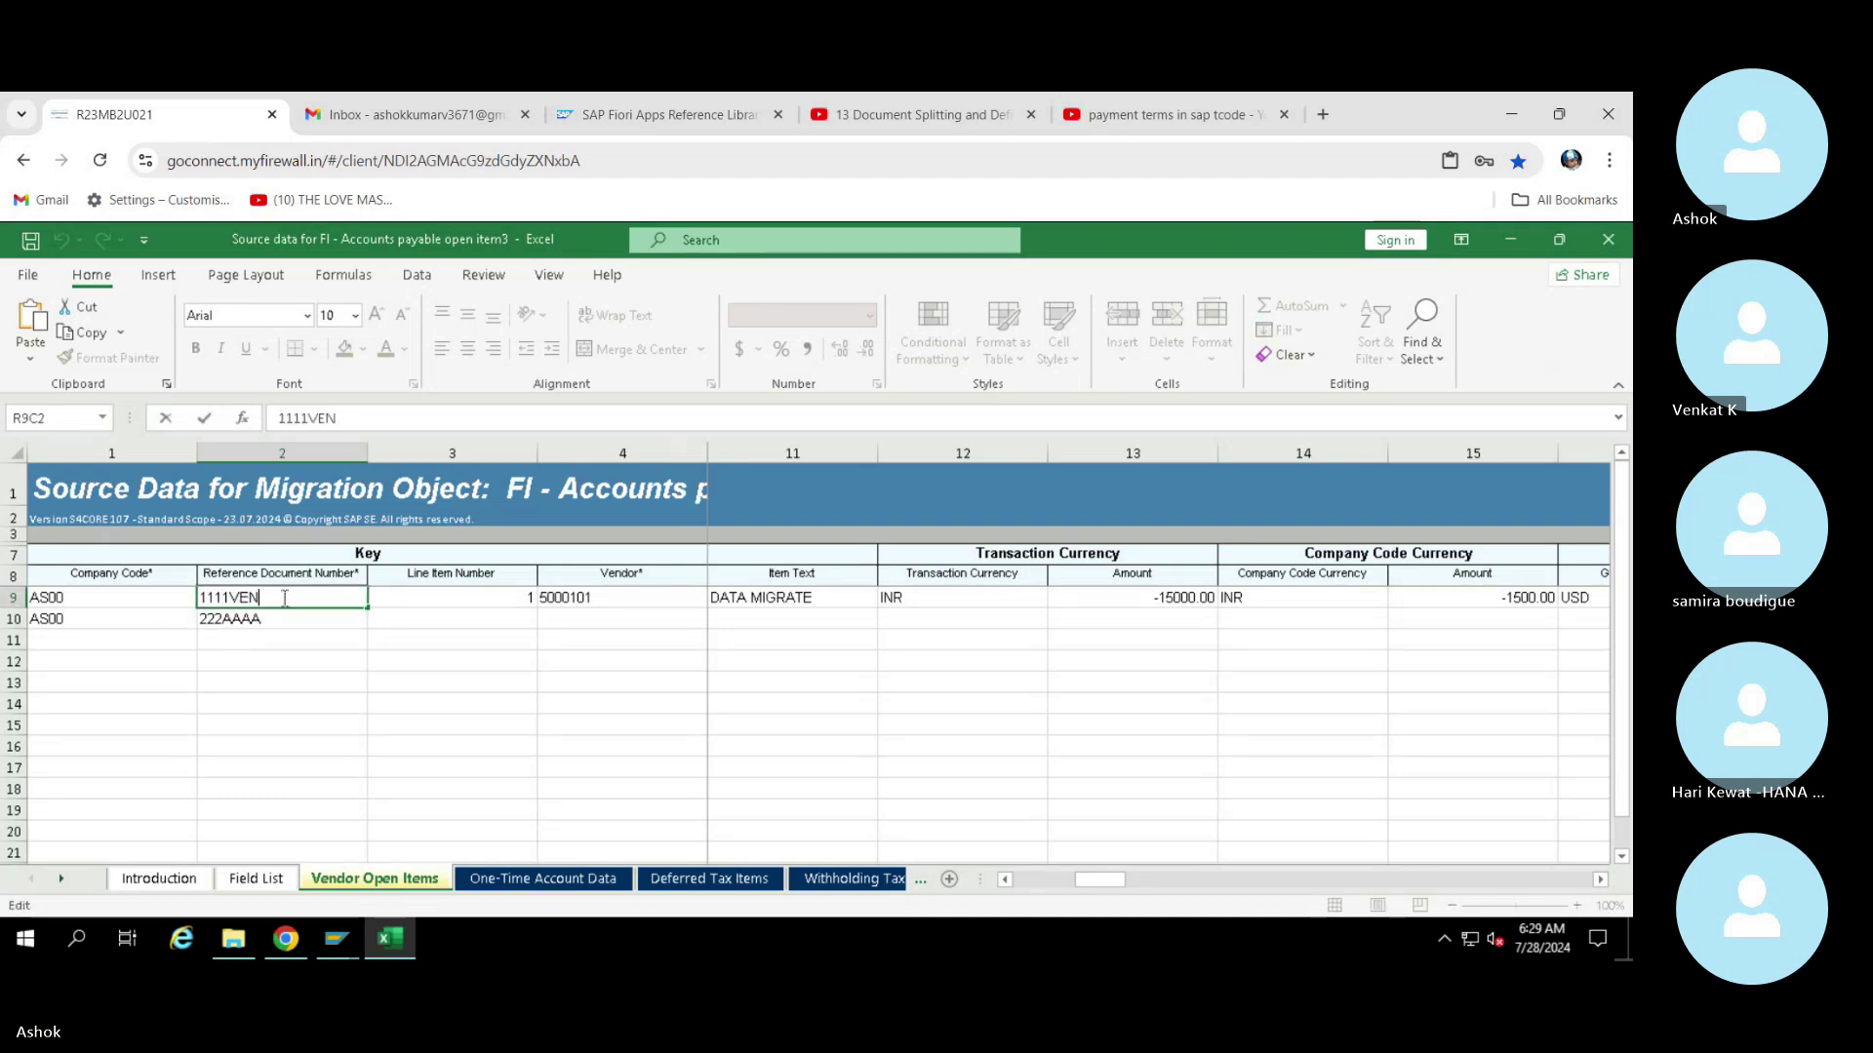
key(BackSpace)
key(BackSpace)
key(BackSpace)
text(AAA)
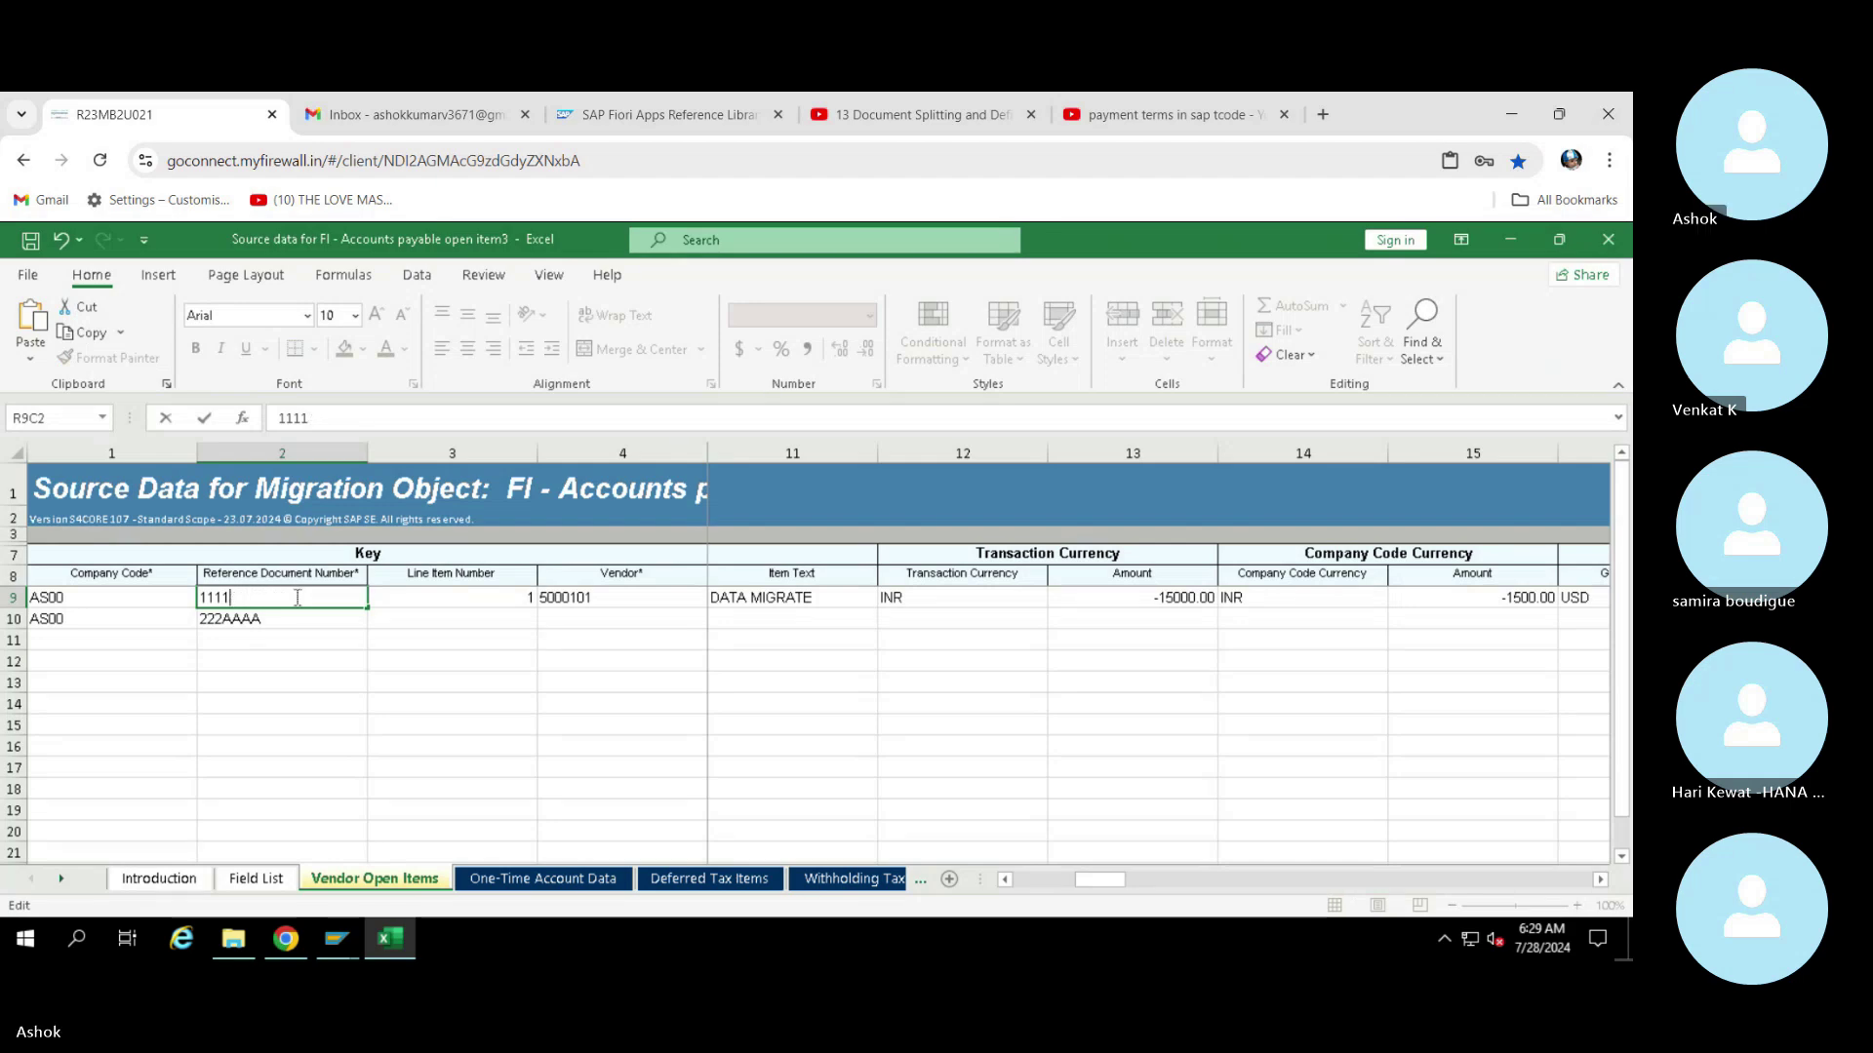
text(VENDOR)
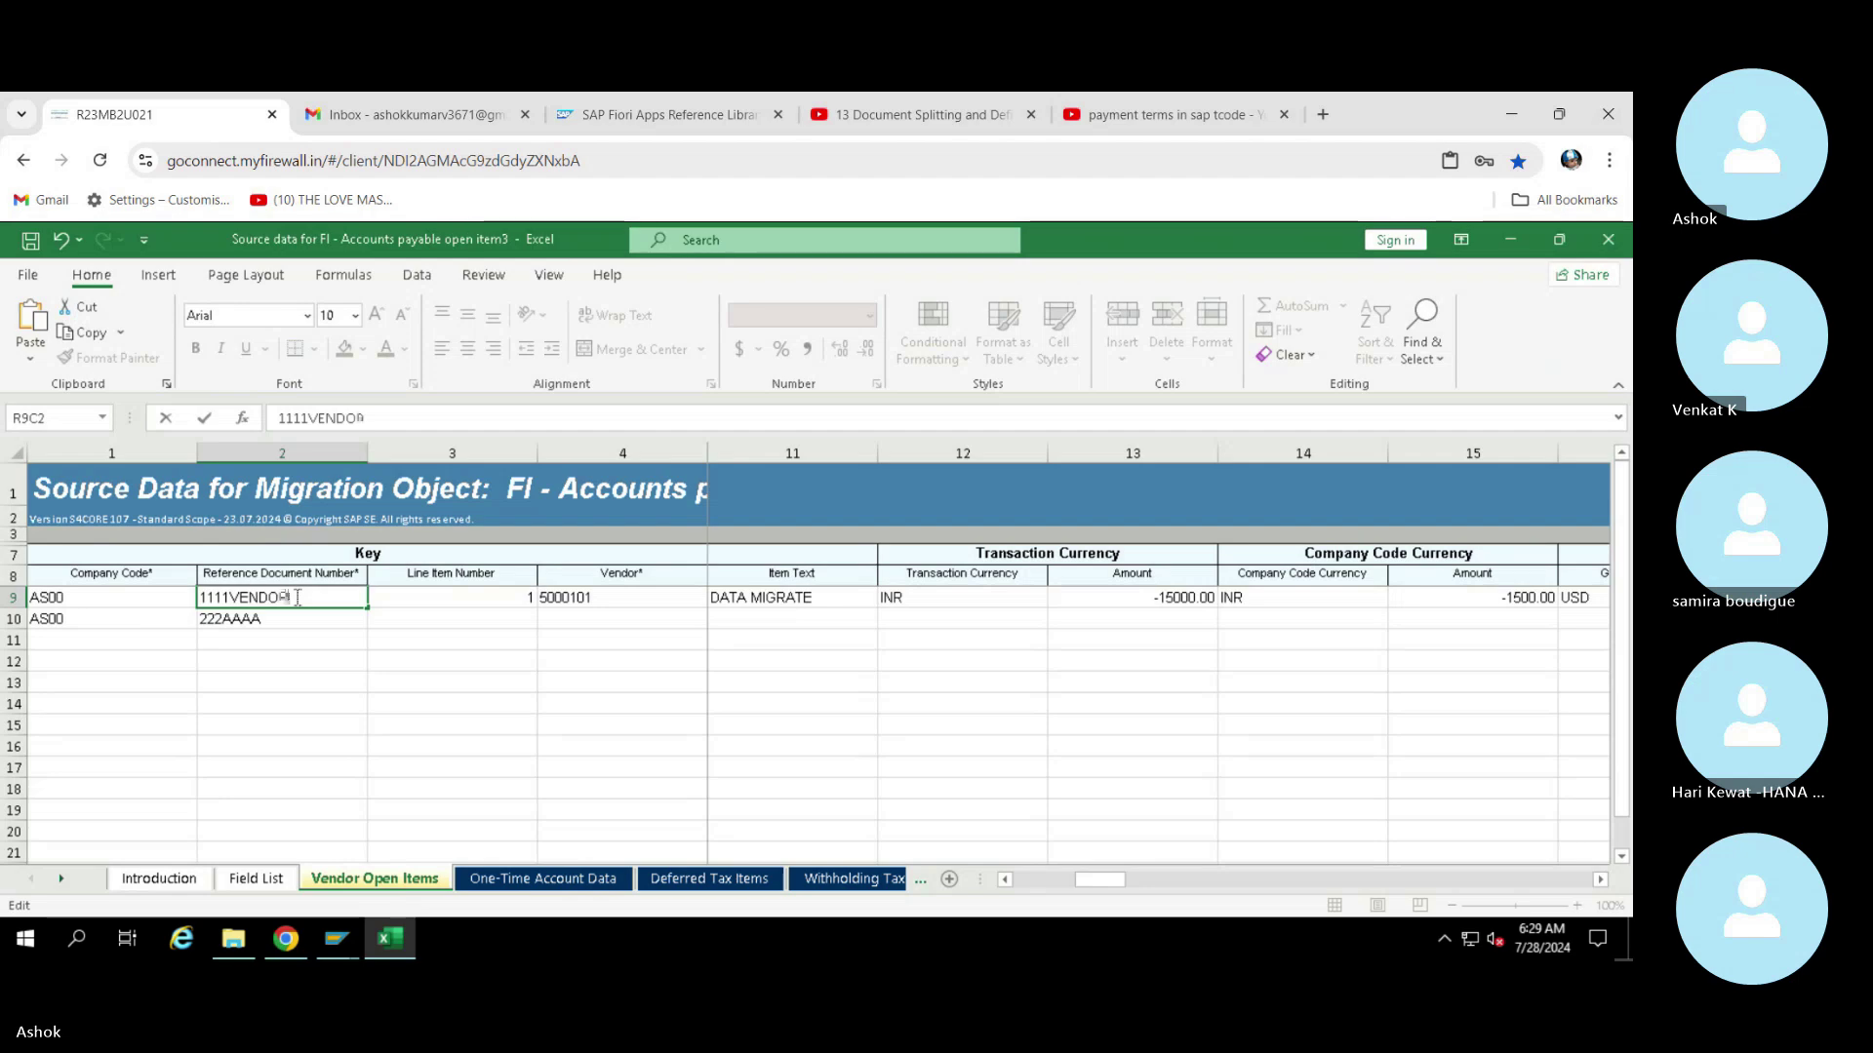
key(BackSpace)
key(BackSpace)
key(BackSpace)
key(BackSpace)
key(BackSpace)
key(BackSpace)
text(1111)
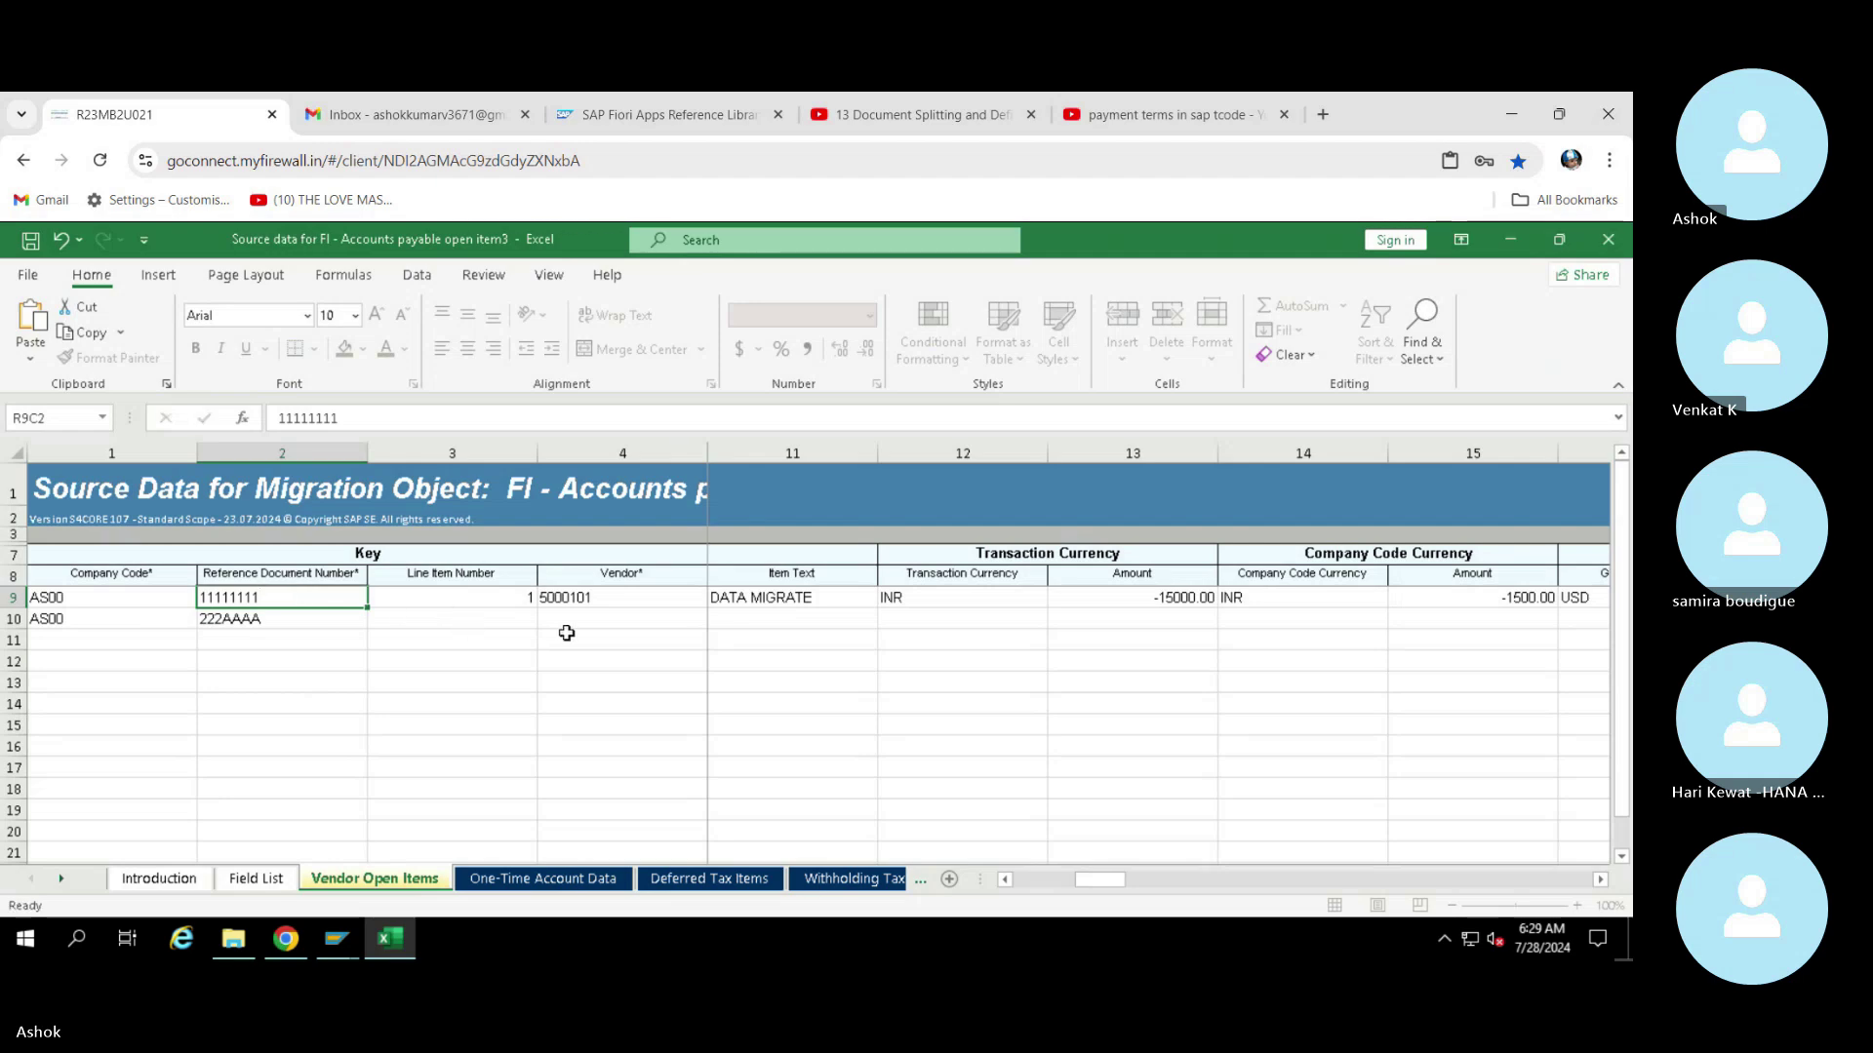
Enter line item number 2 in row 10 of the Vendor Open Items sheet and fill the vendor number down from row 9
key(Tab)
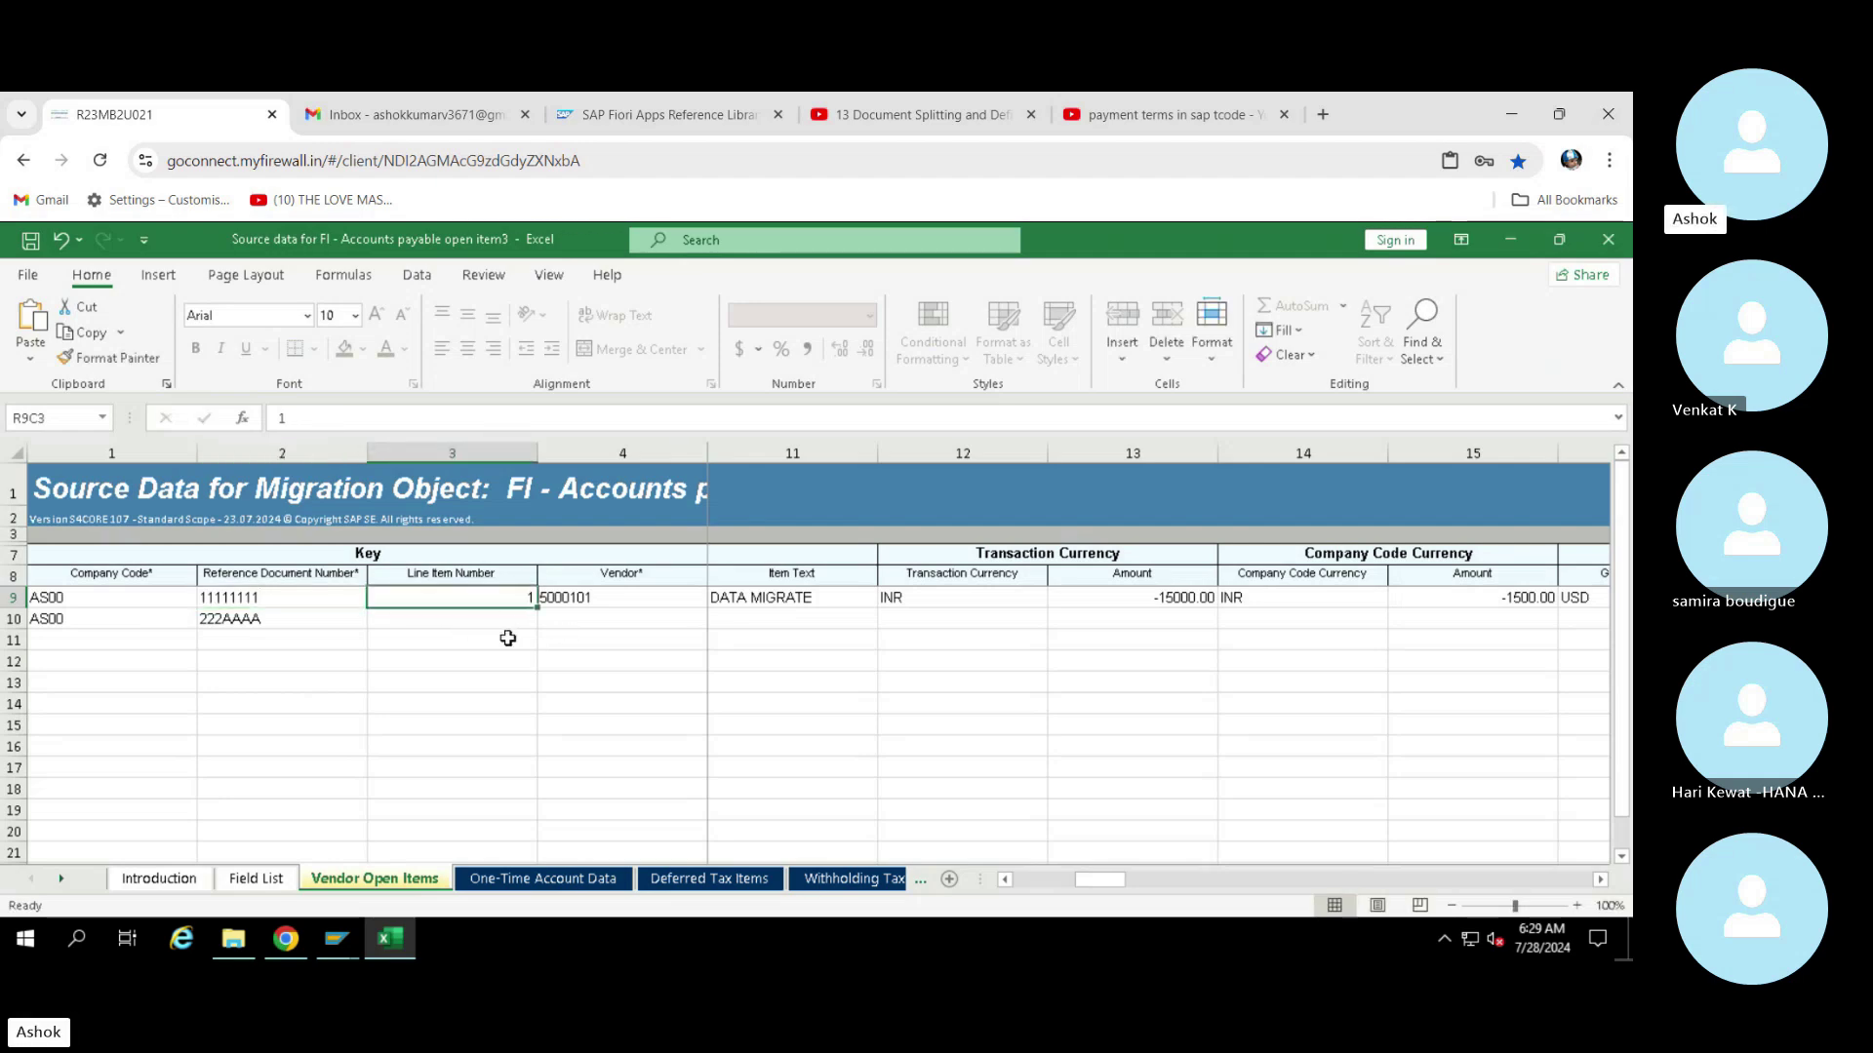
click(507, 622)
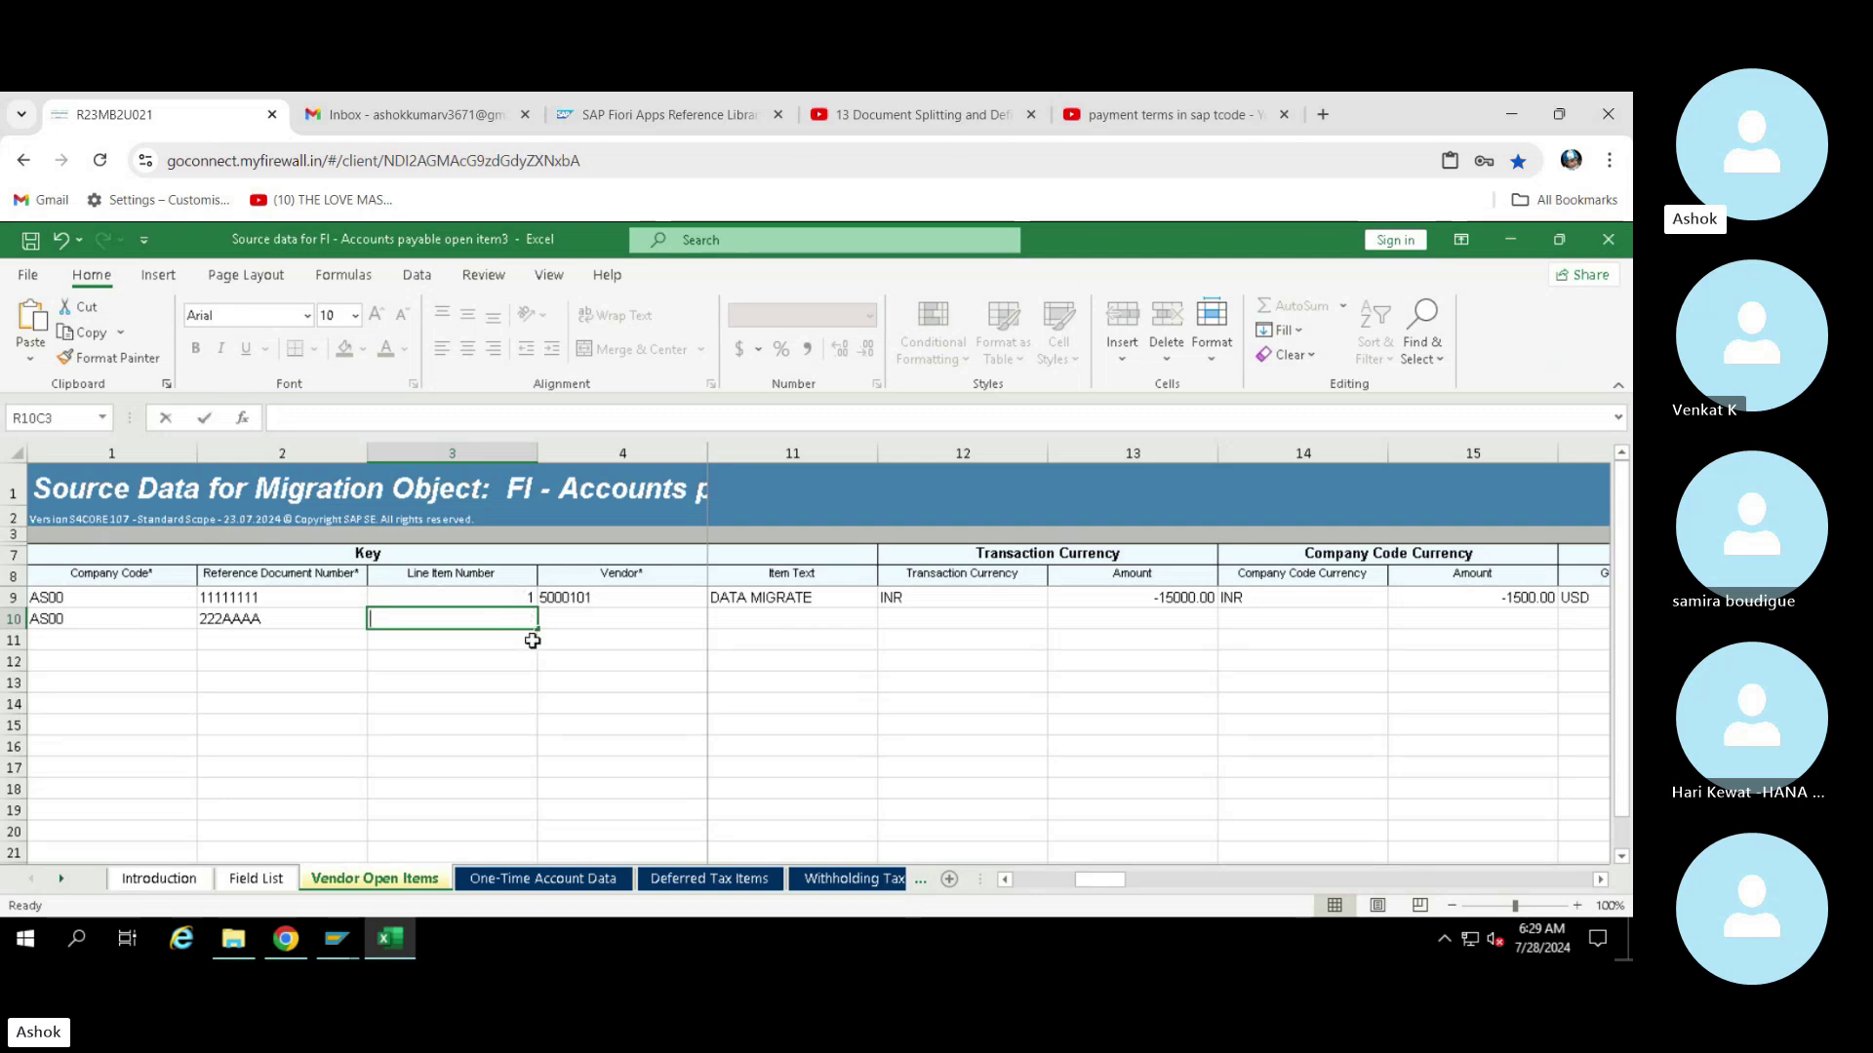
text(2)
key(Tab)
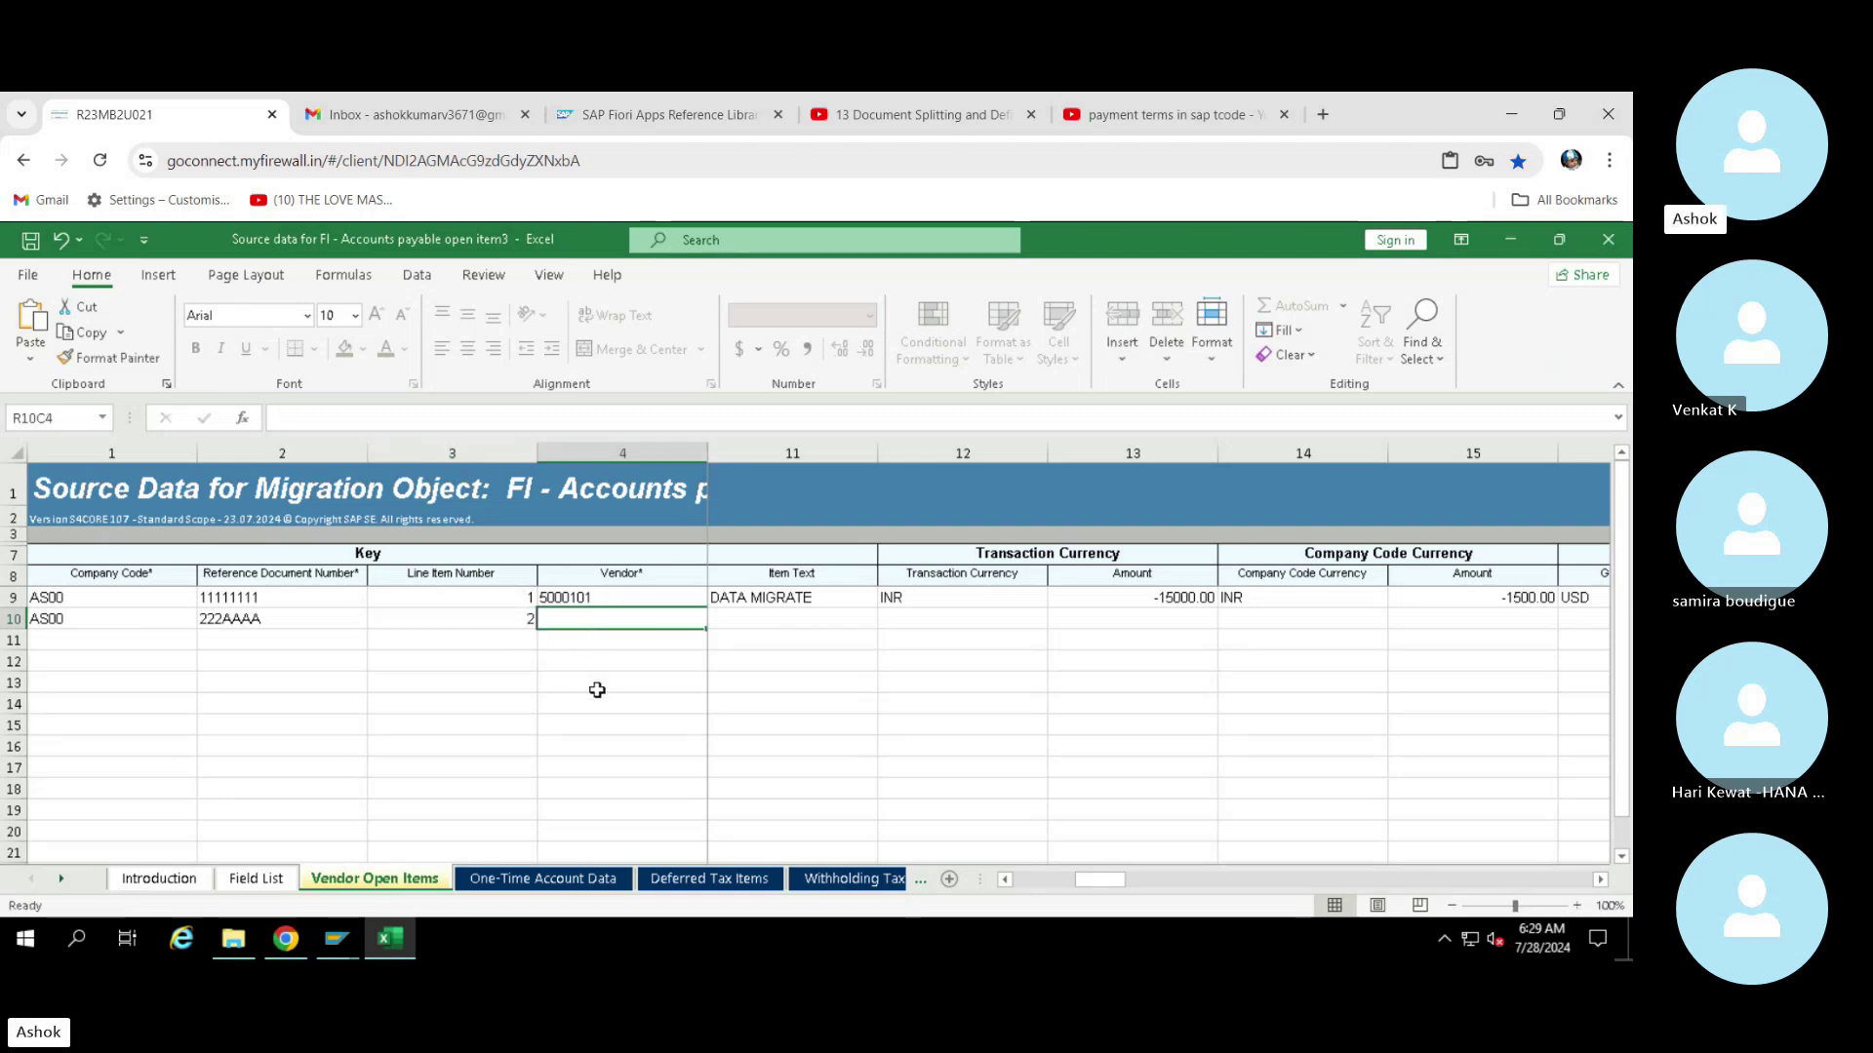
key(ctrl+d)
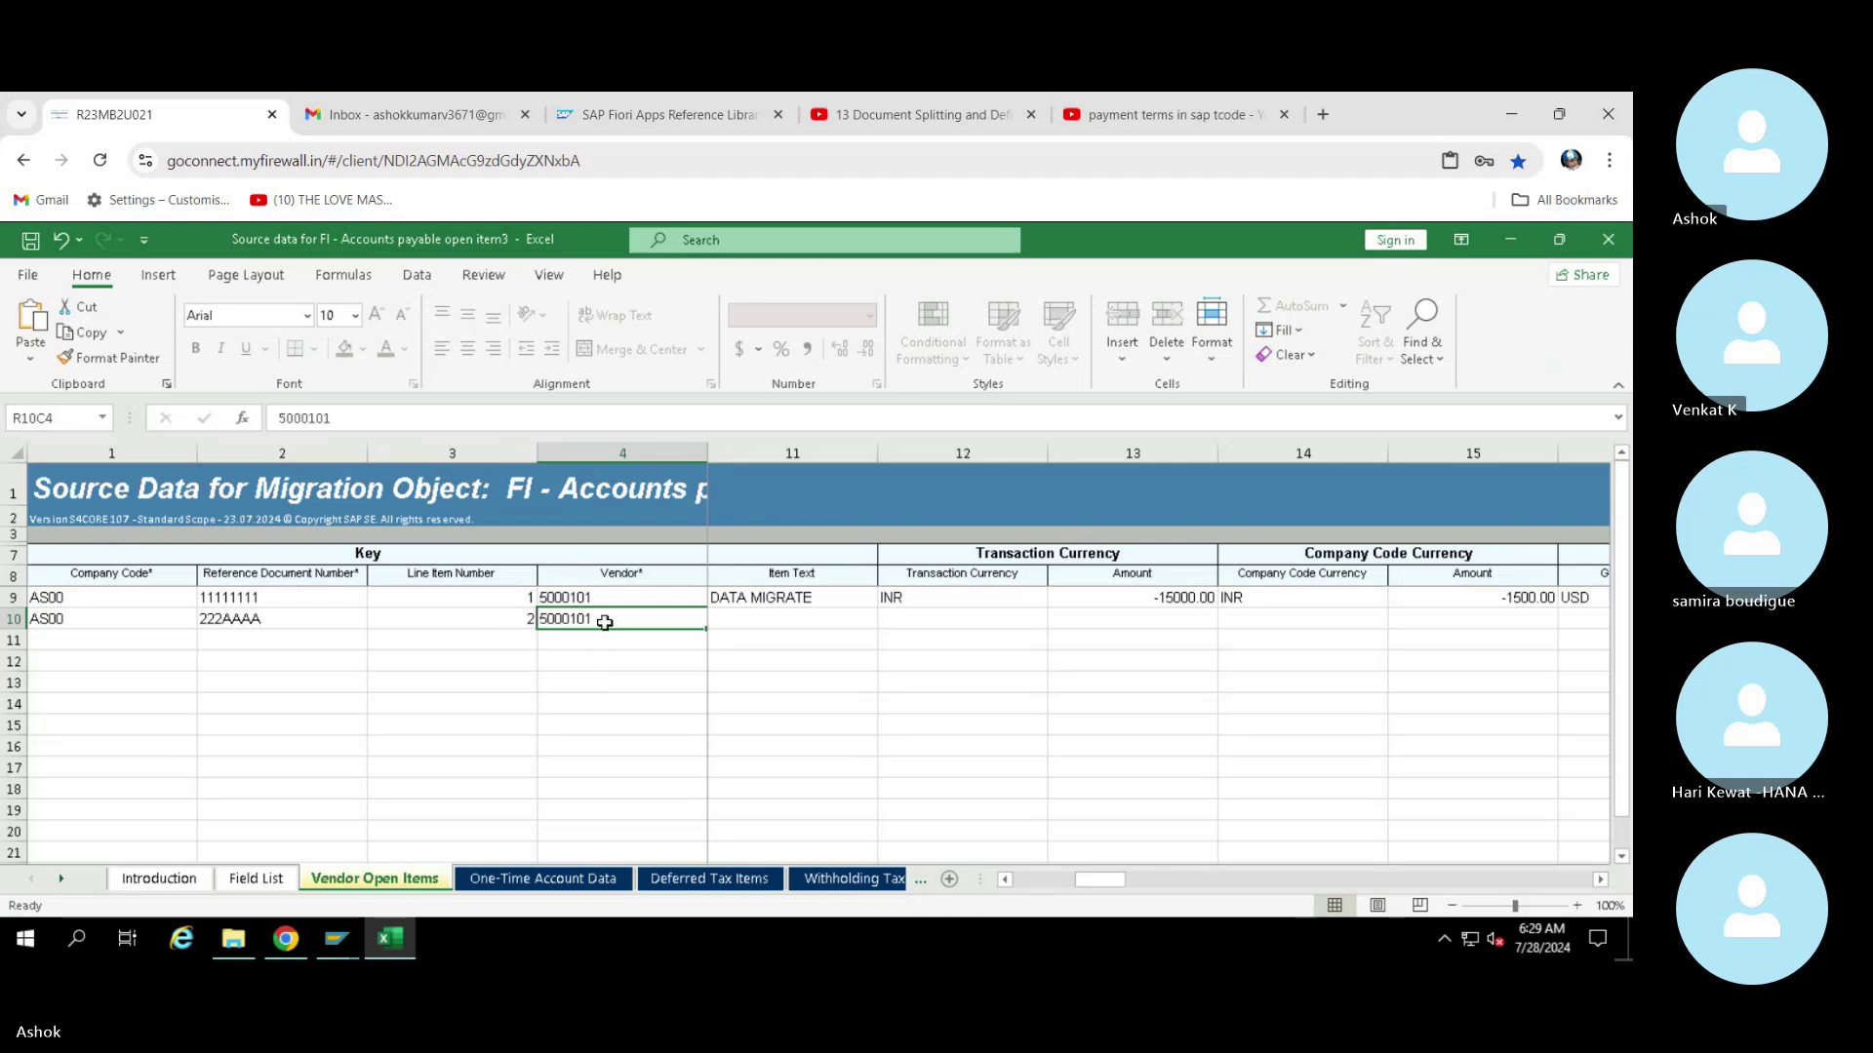
key(Tab)
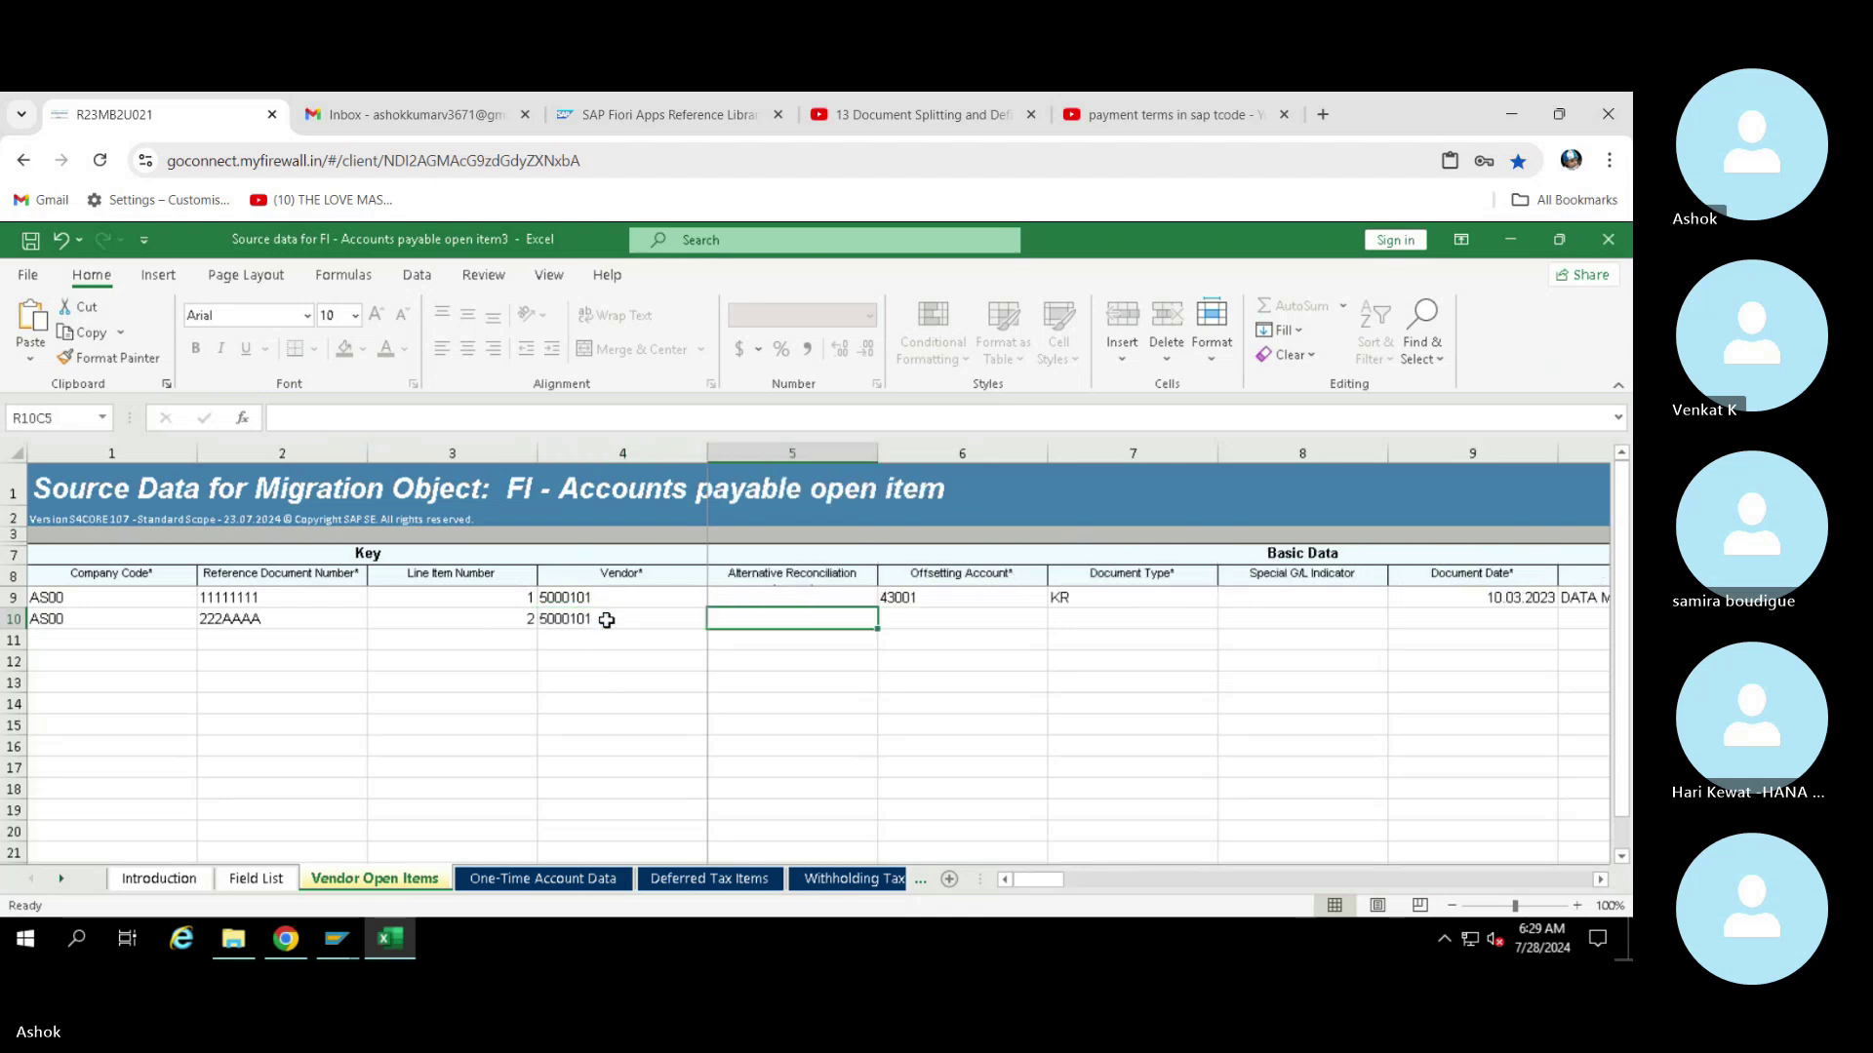
key(Tab)
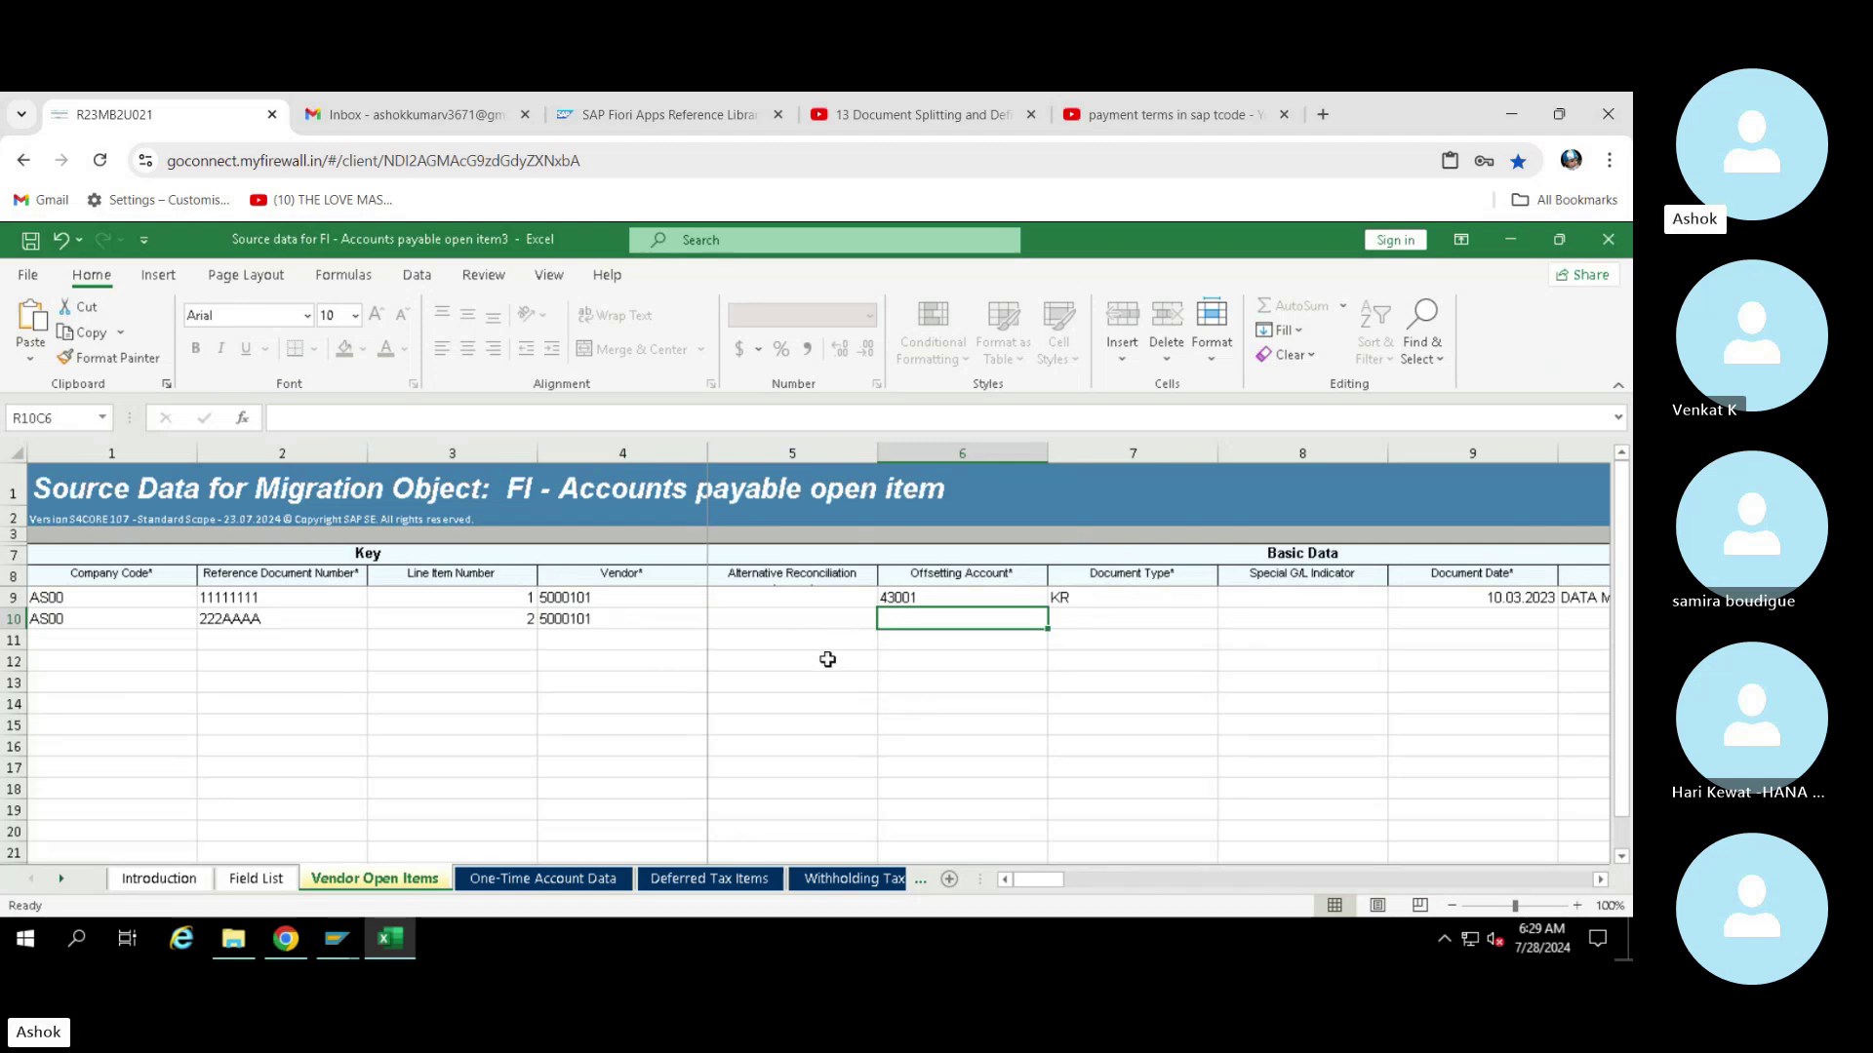
Switch to SAP and open transaction FS00 (Edit G/L Account Centrally) in a new session
mouse_move(339, 944)
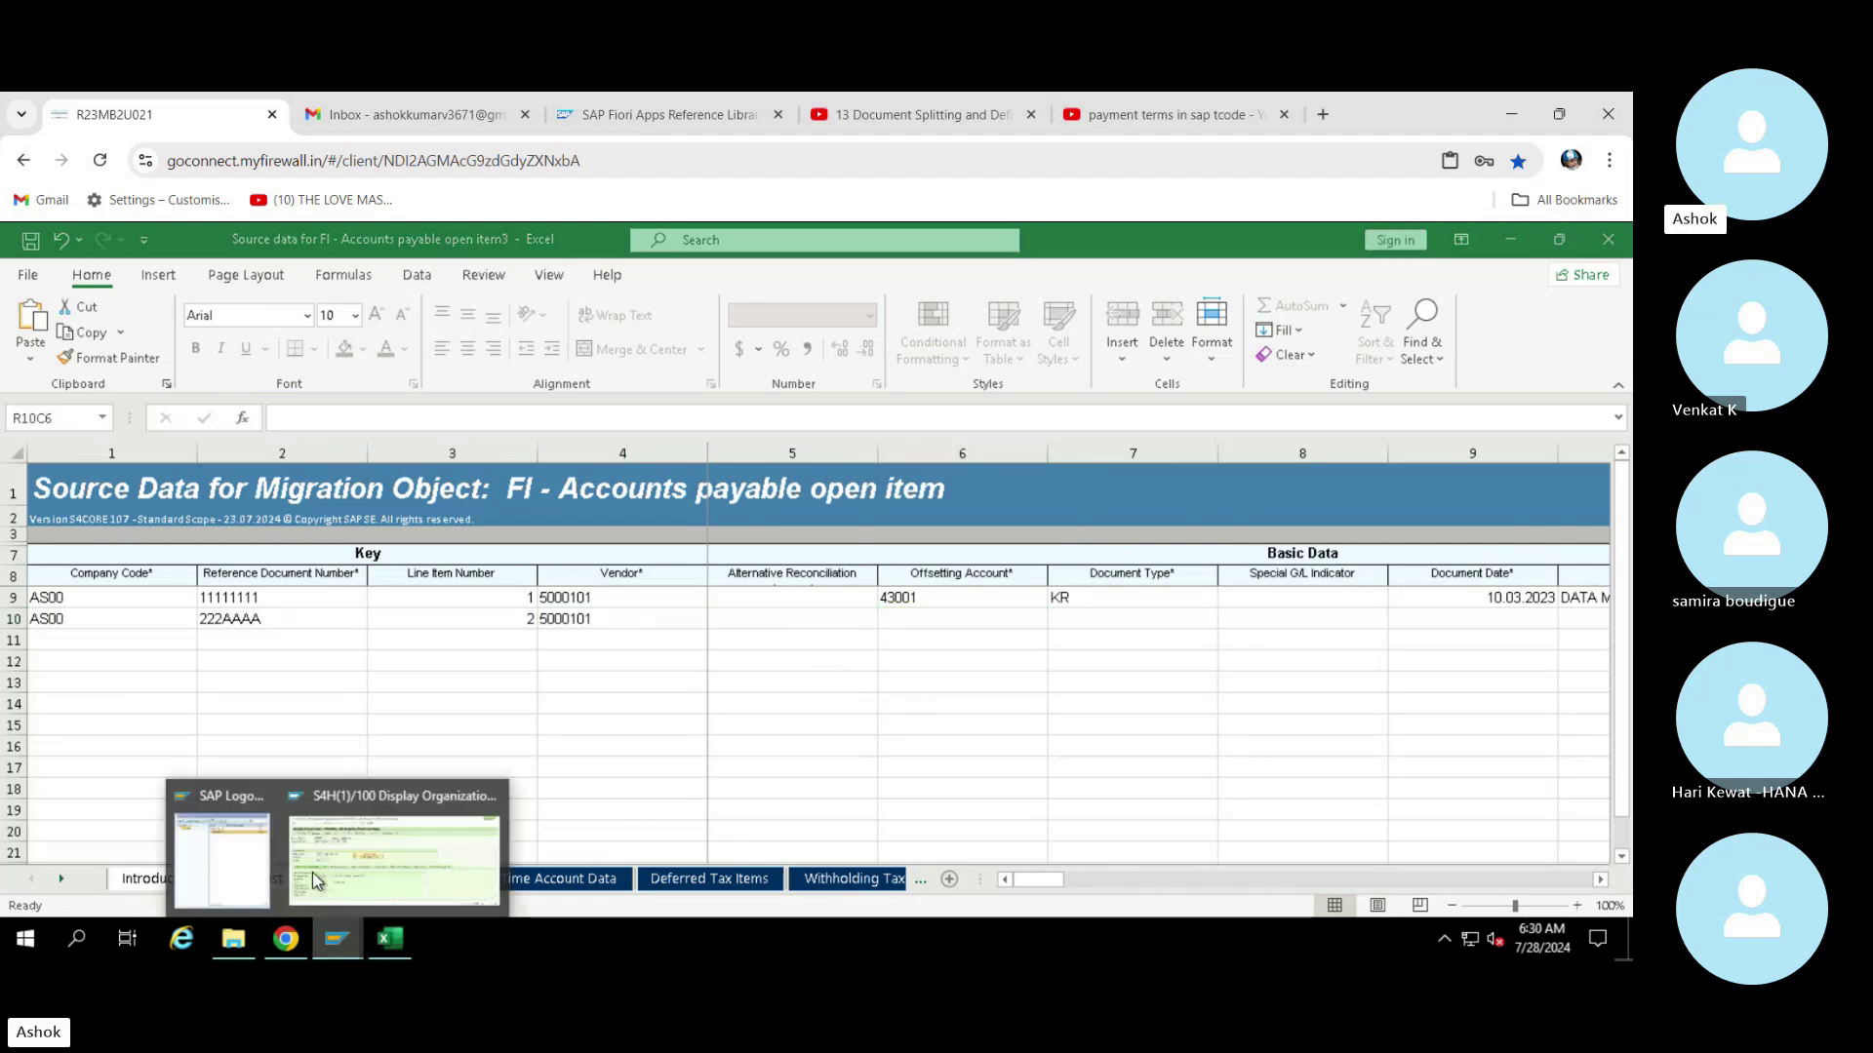
click(412, 876)
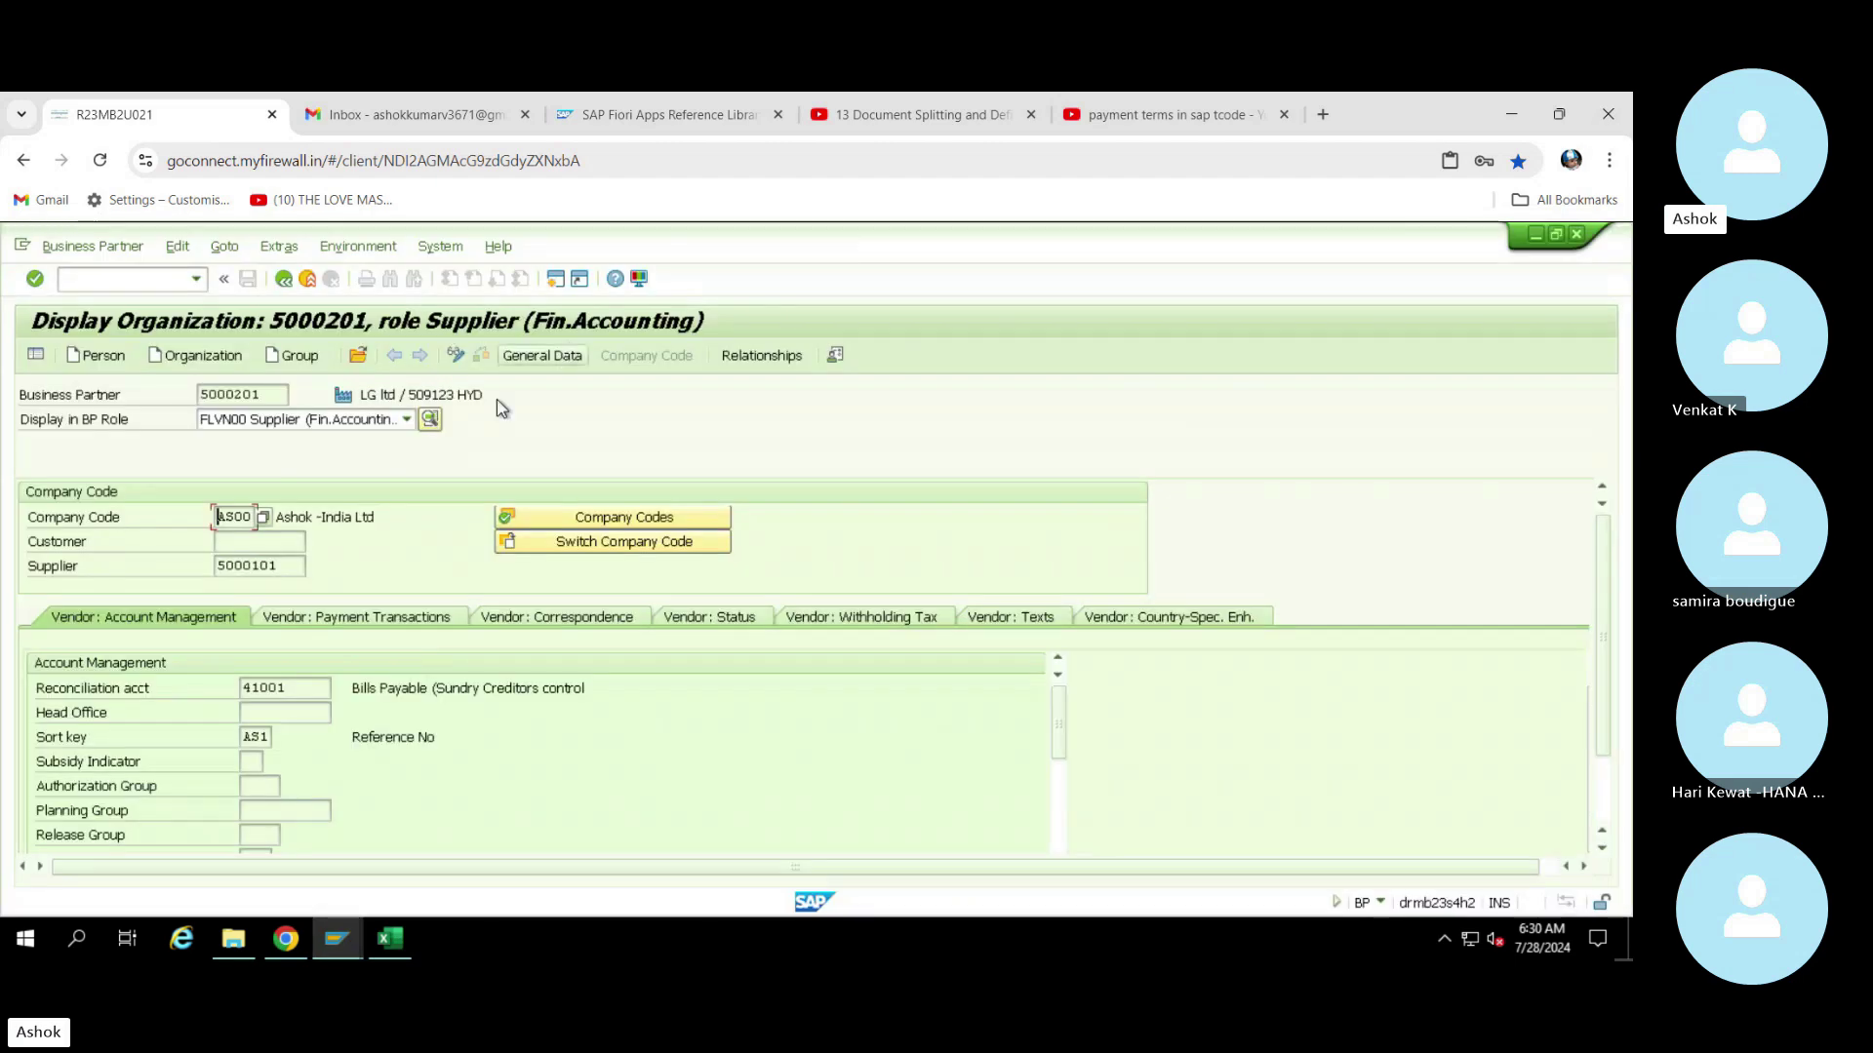
click(555, 280)
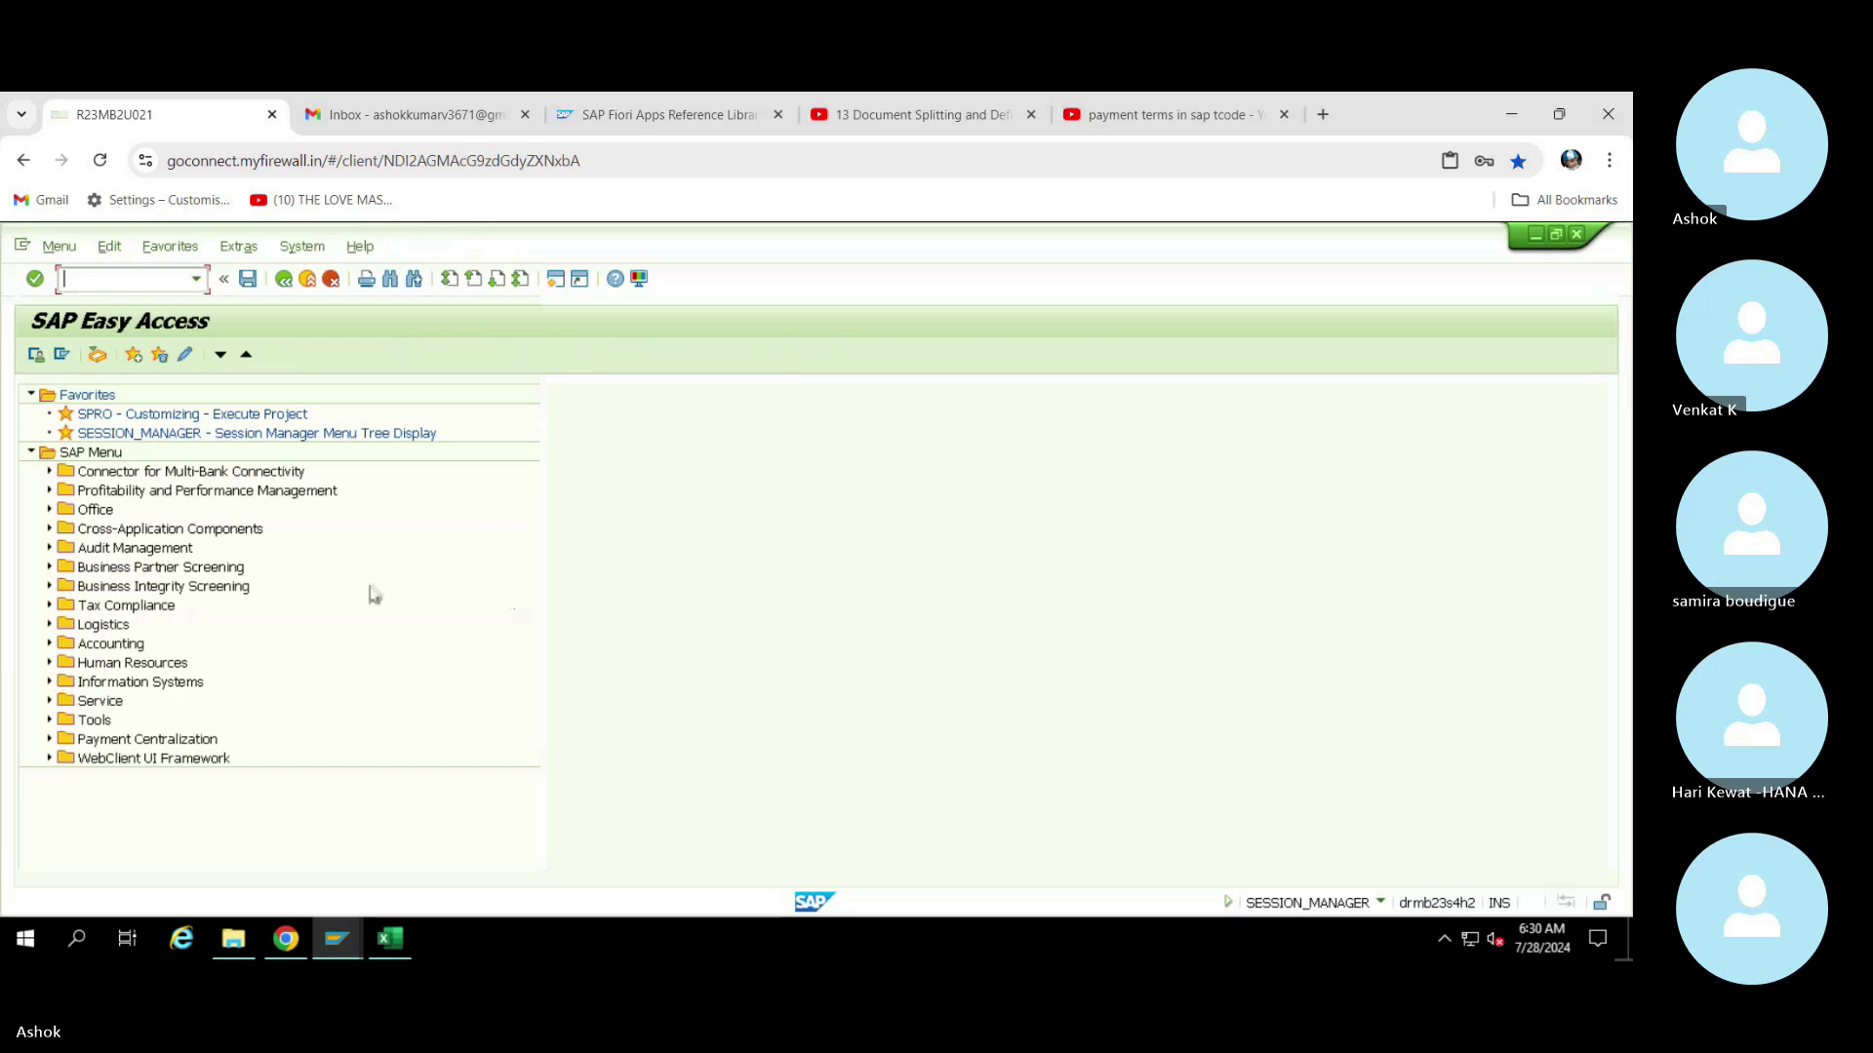
text(FS)
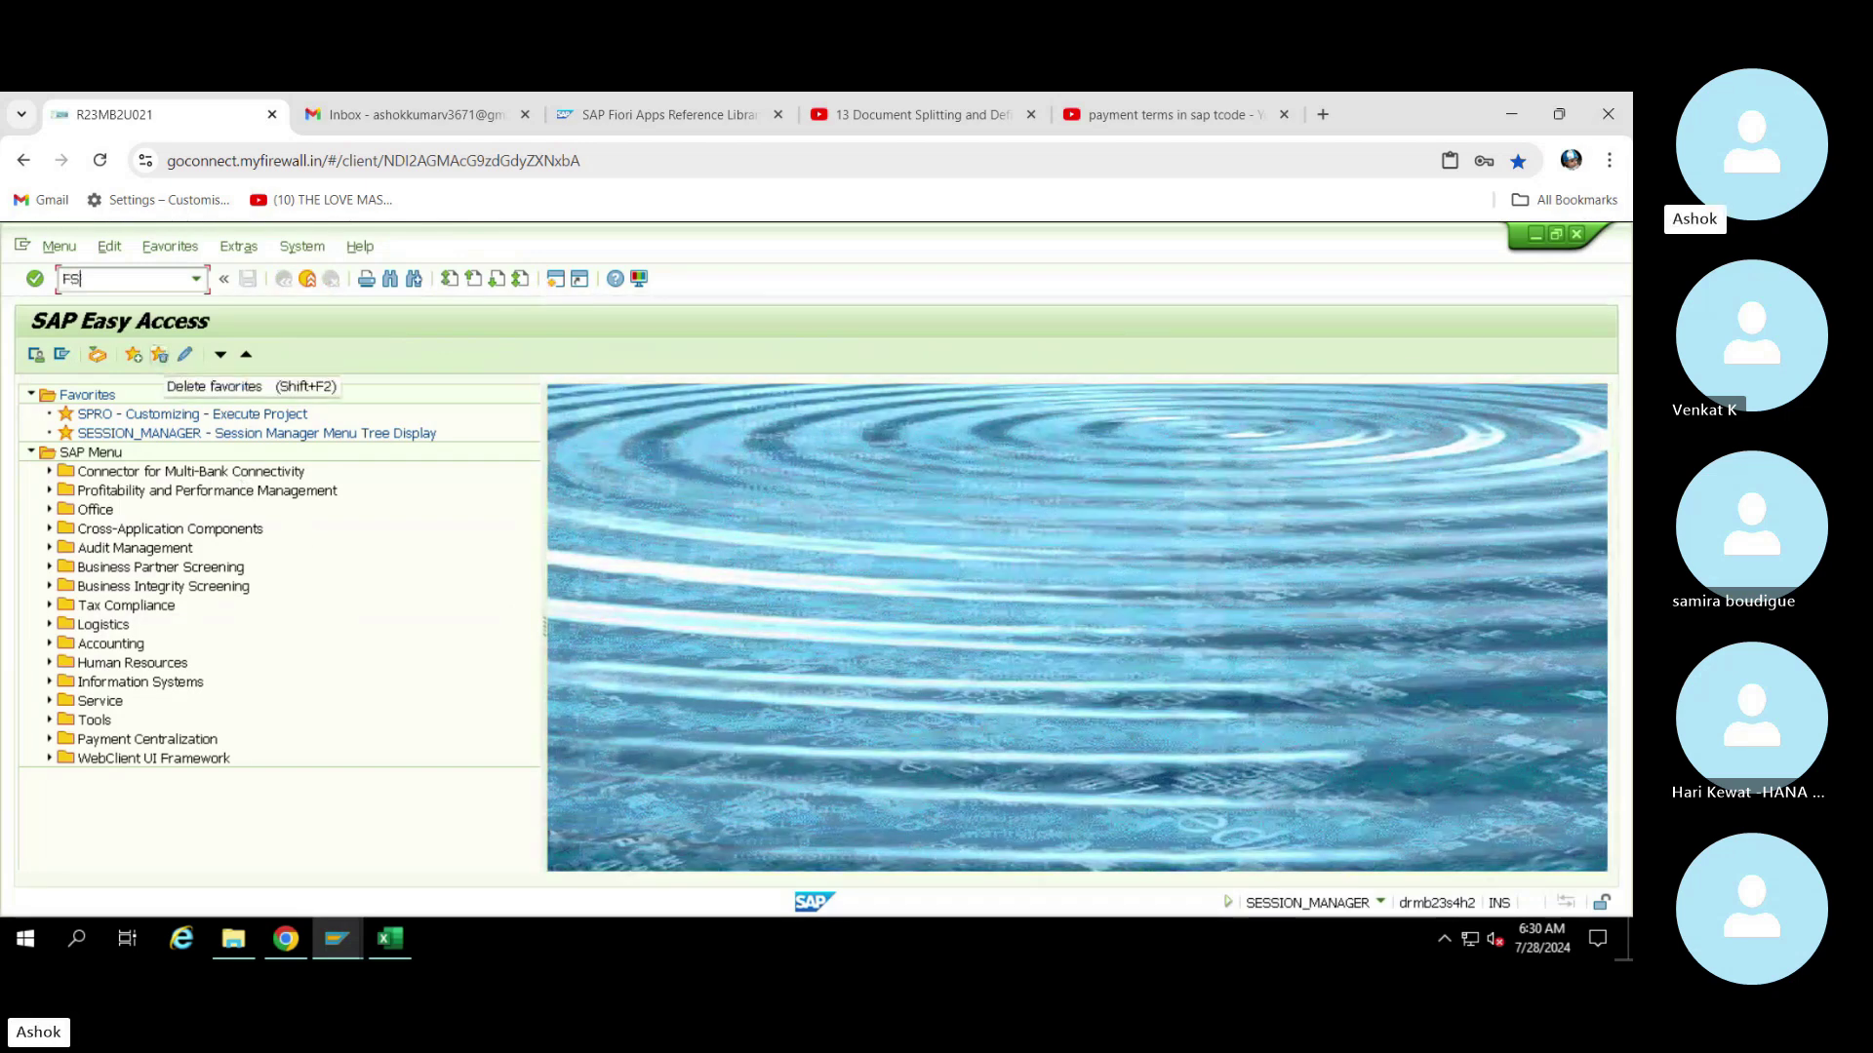
text(00)
key(Return)
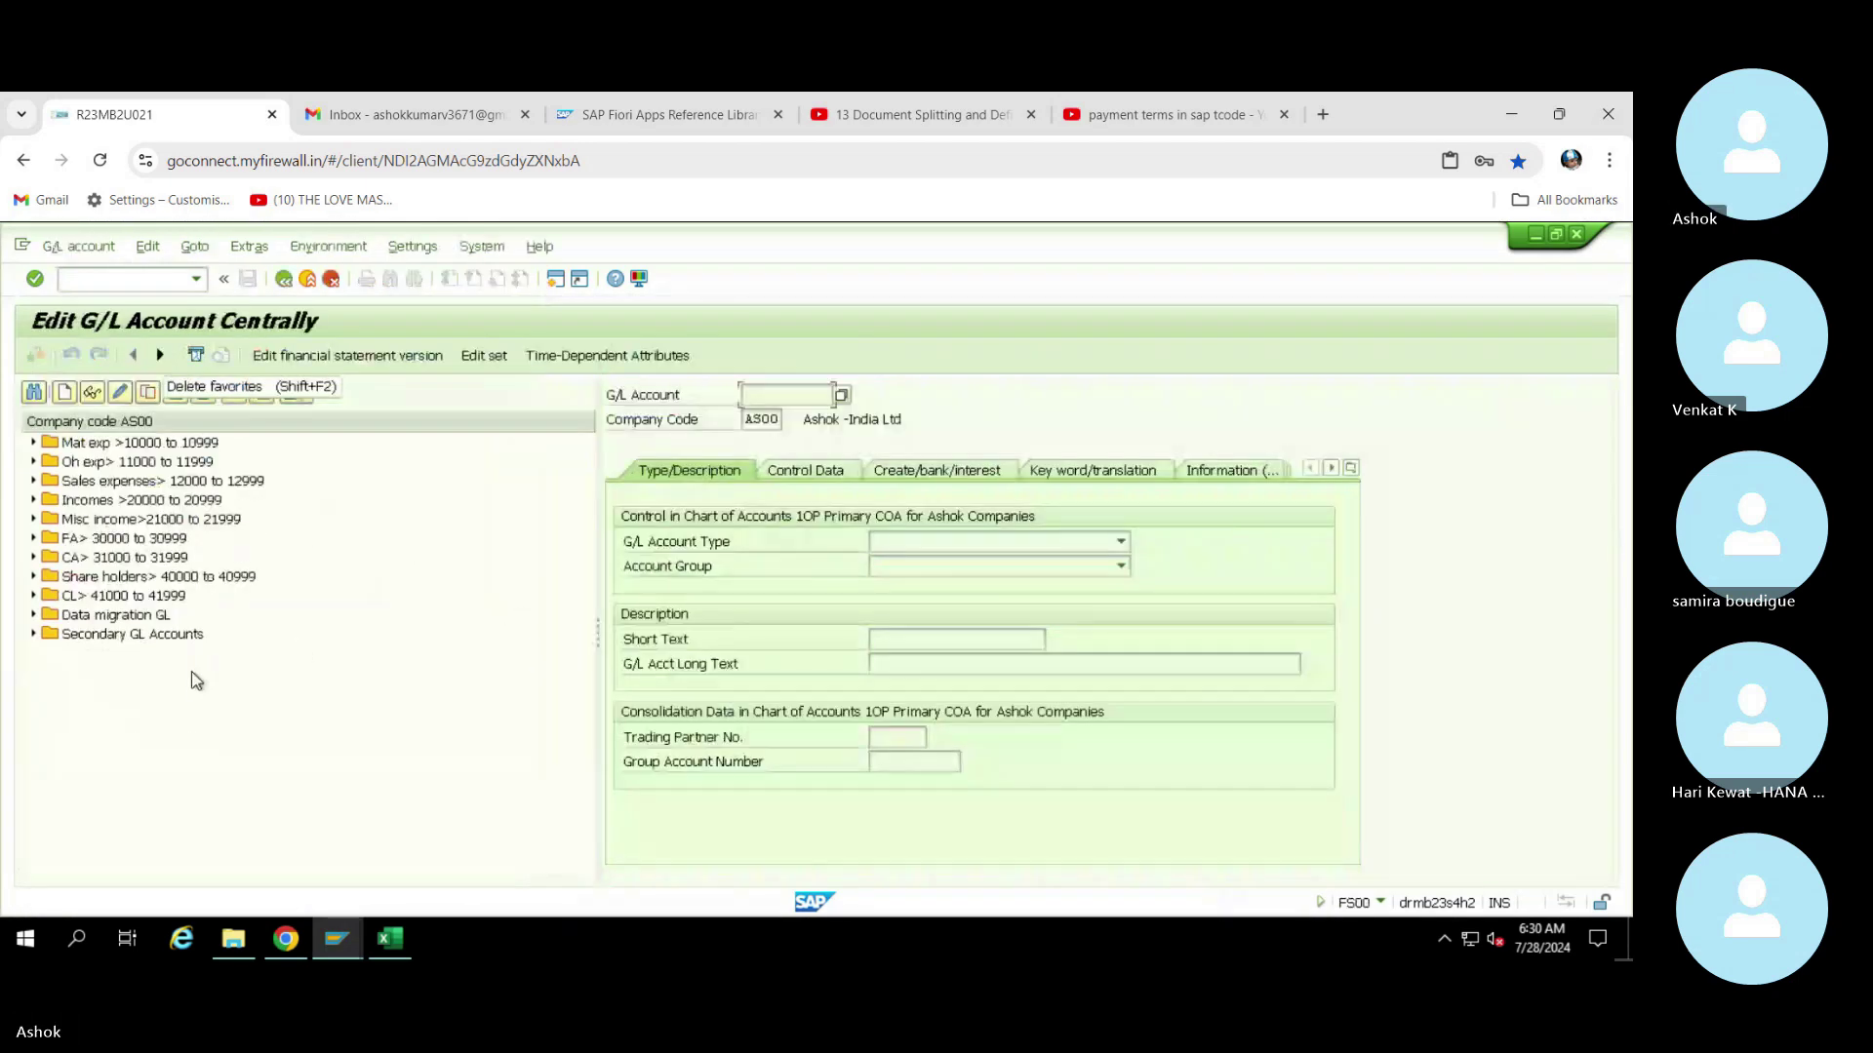
Display G/L account 43001 from the Data migration GL group and copy its account number
click(33, 615)
click(147, 658)
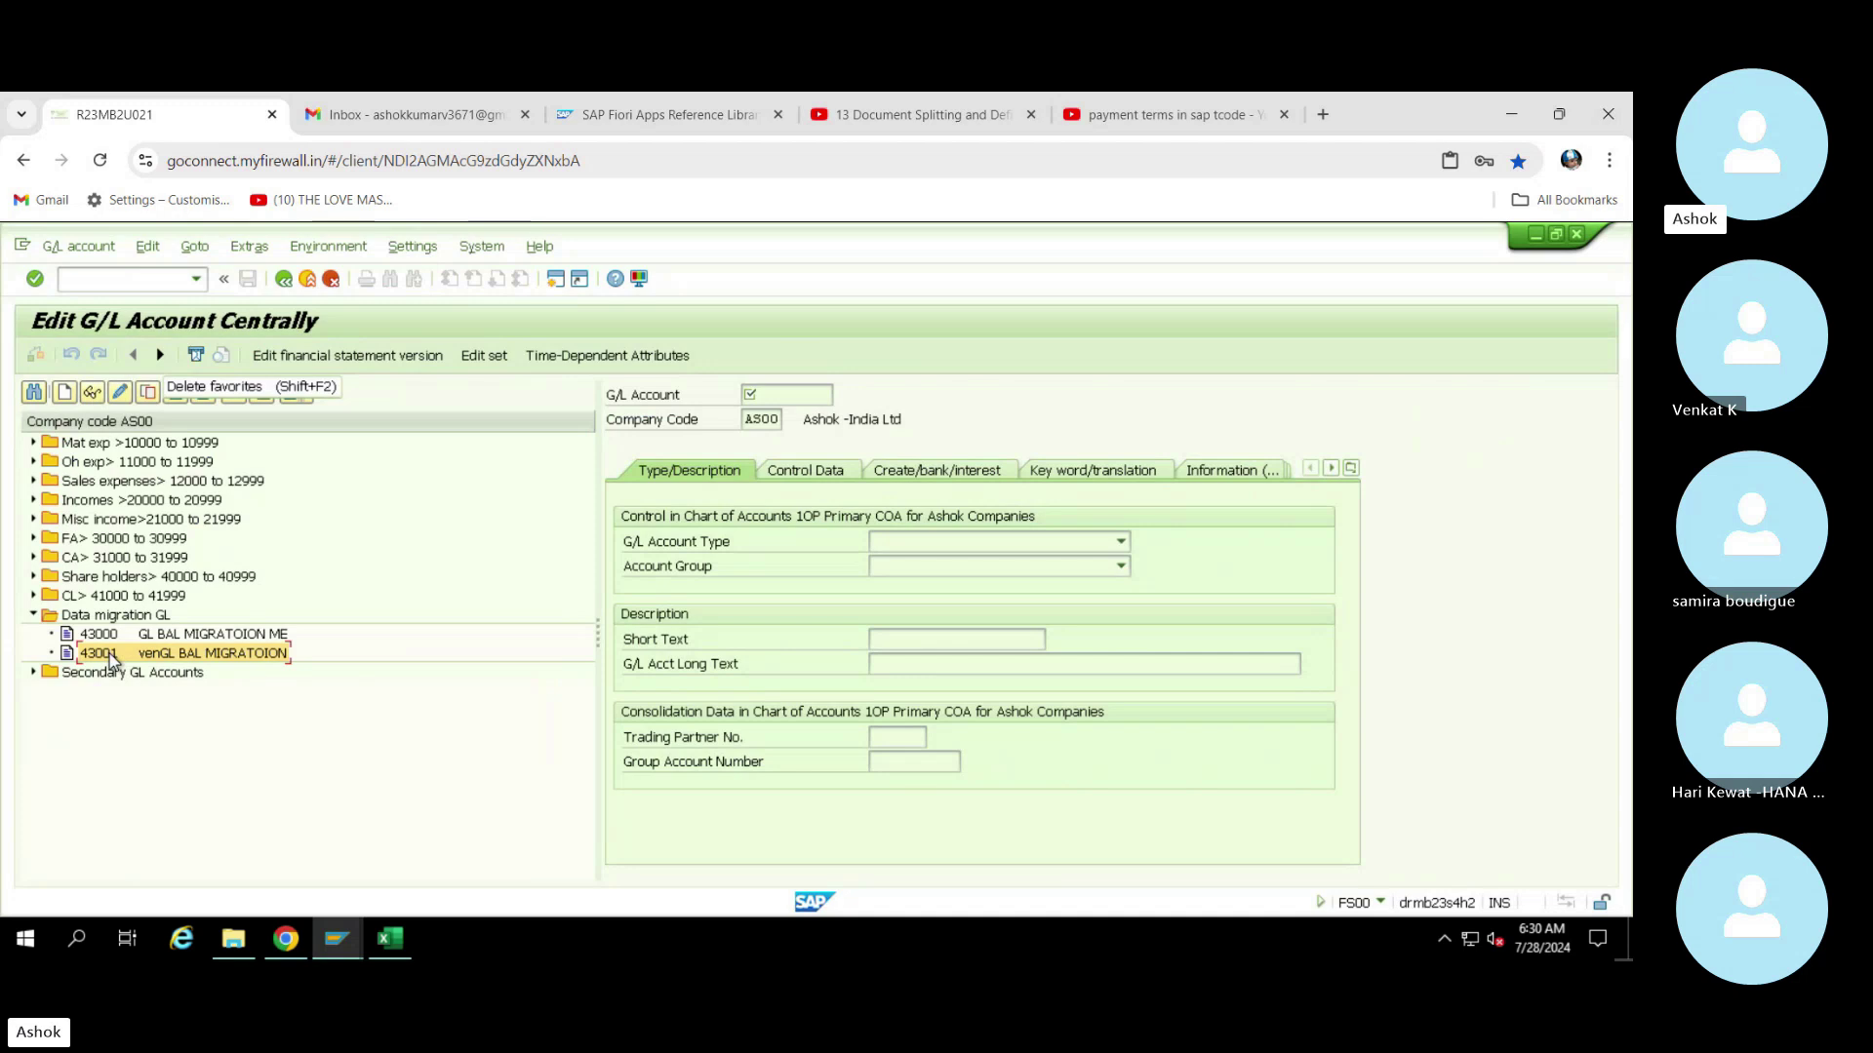
click(93, 394)
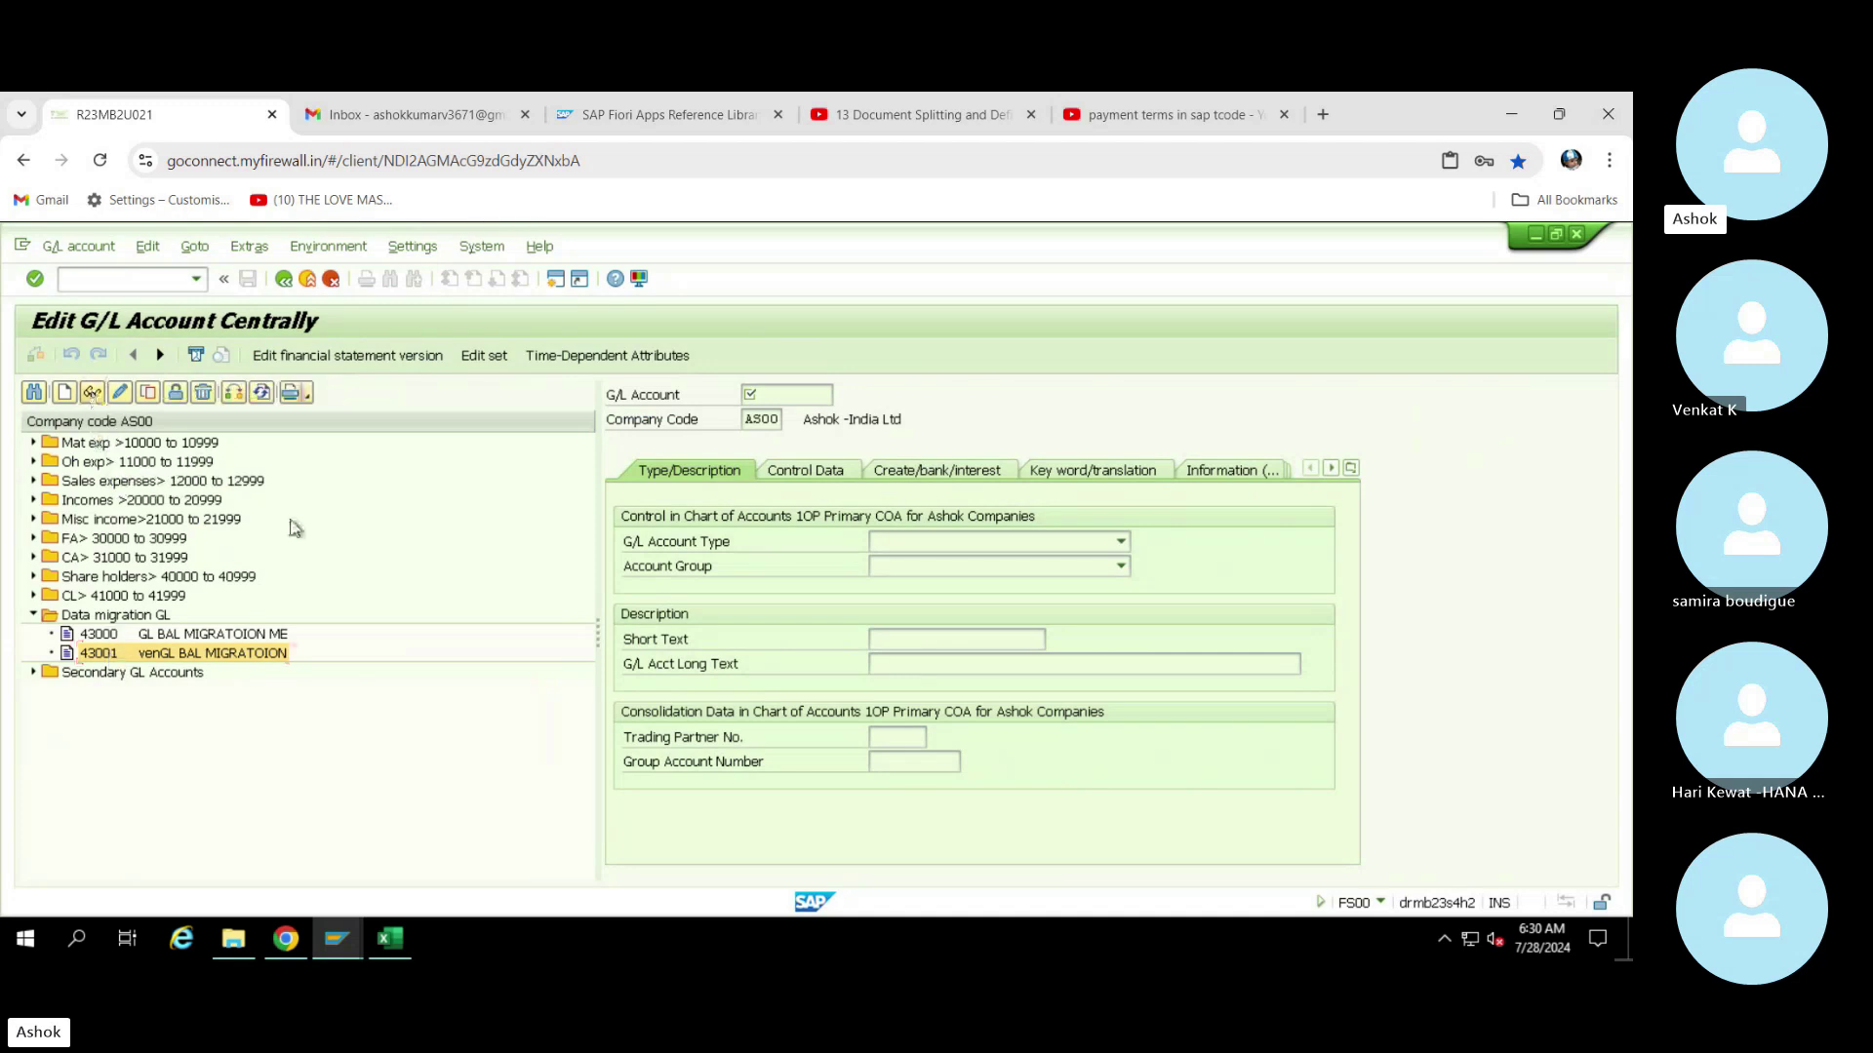
drag(787, 395, 746, 394)
key(ctrl+c)
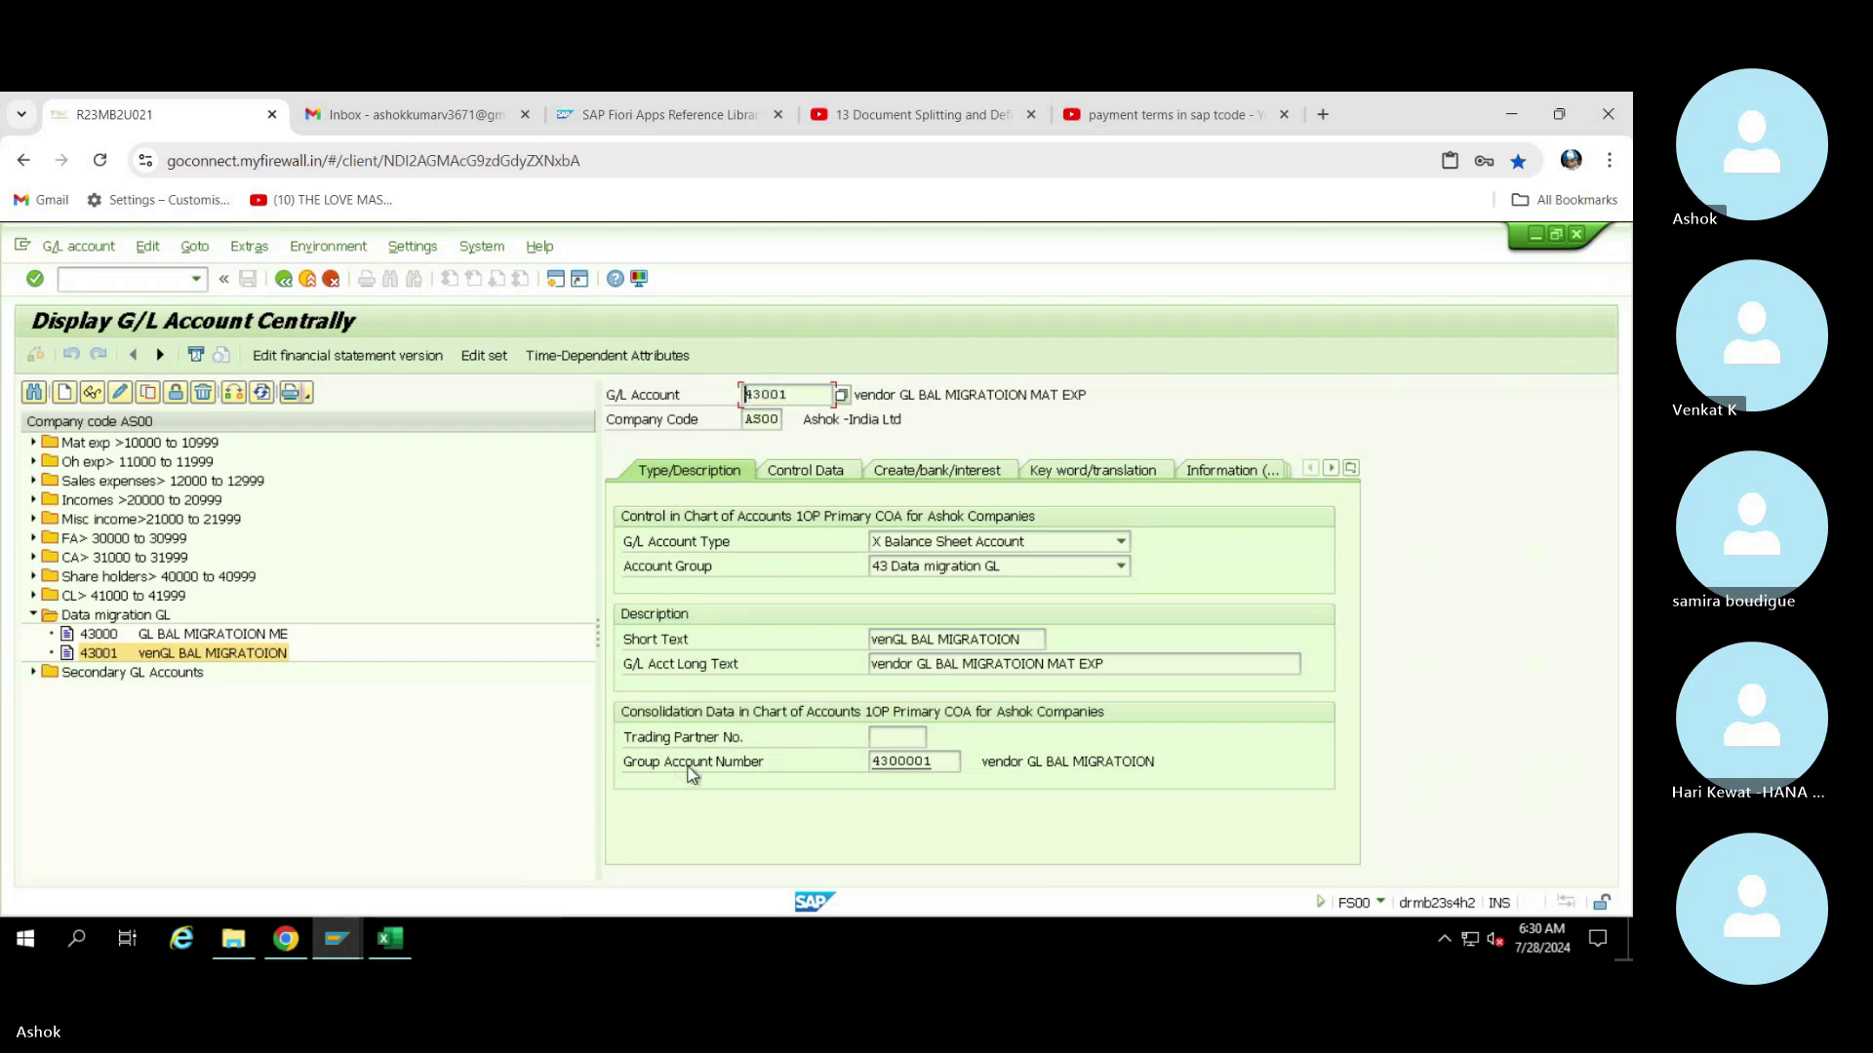
Switch to the Excel source data file and enter 43001 as the offsetting account in row 10
click(391, 939)
click(607, 808)
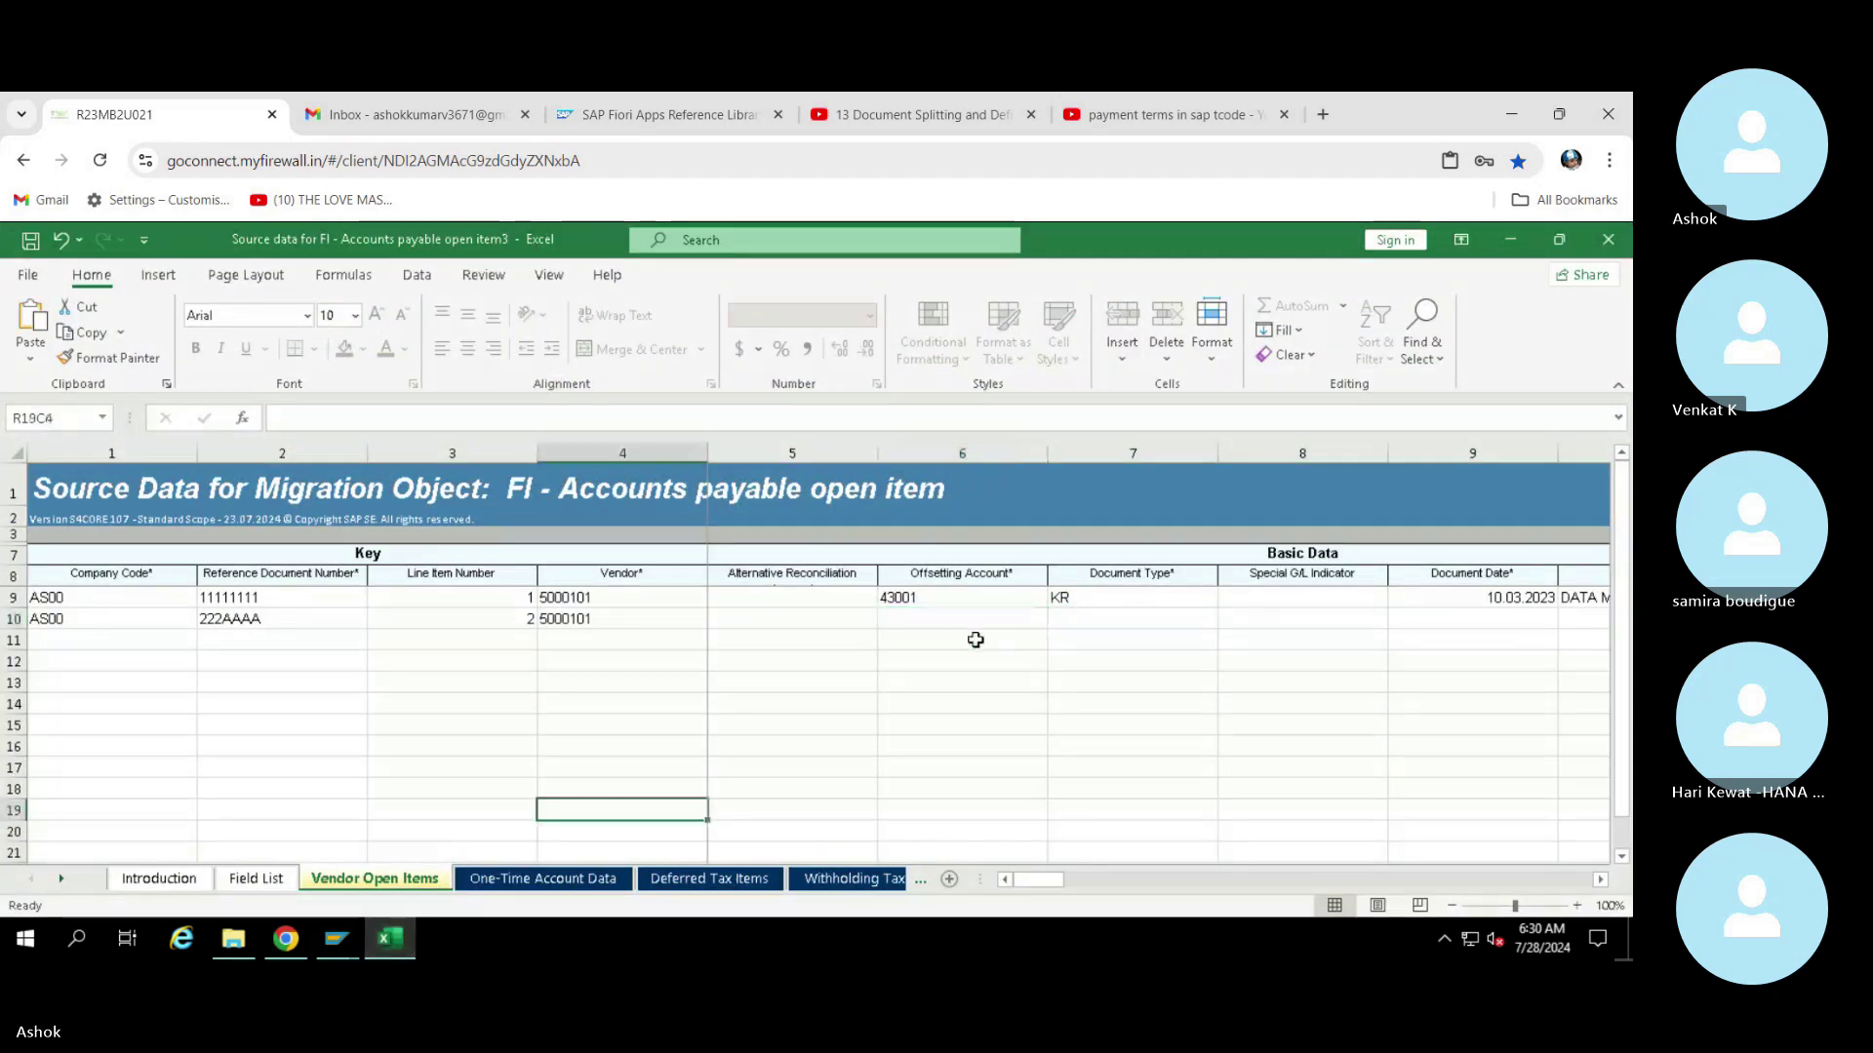
click(931, 618)
key(alt)
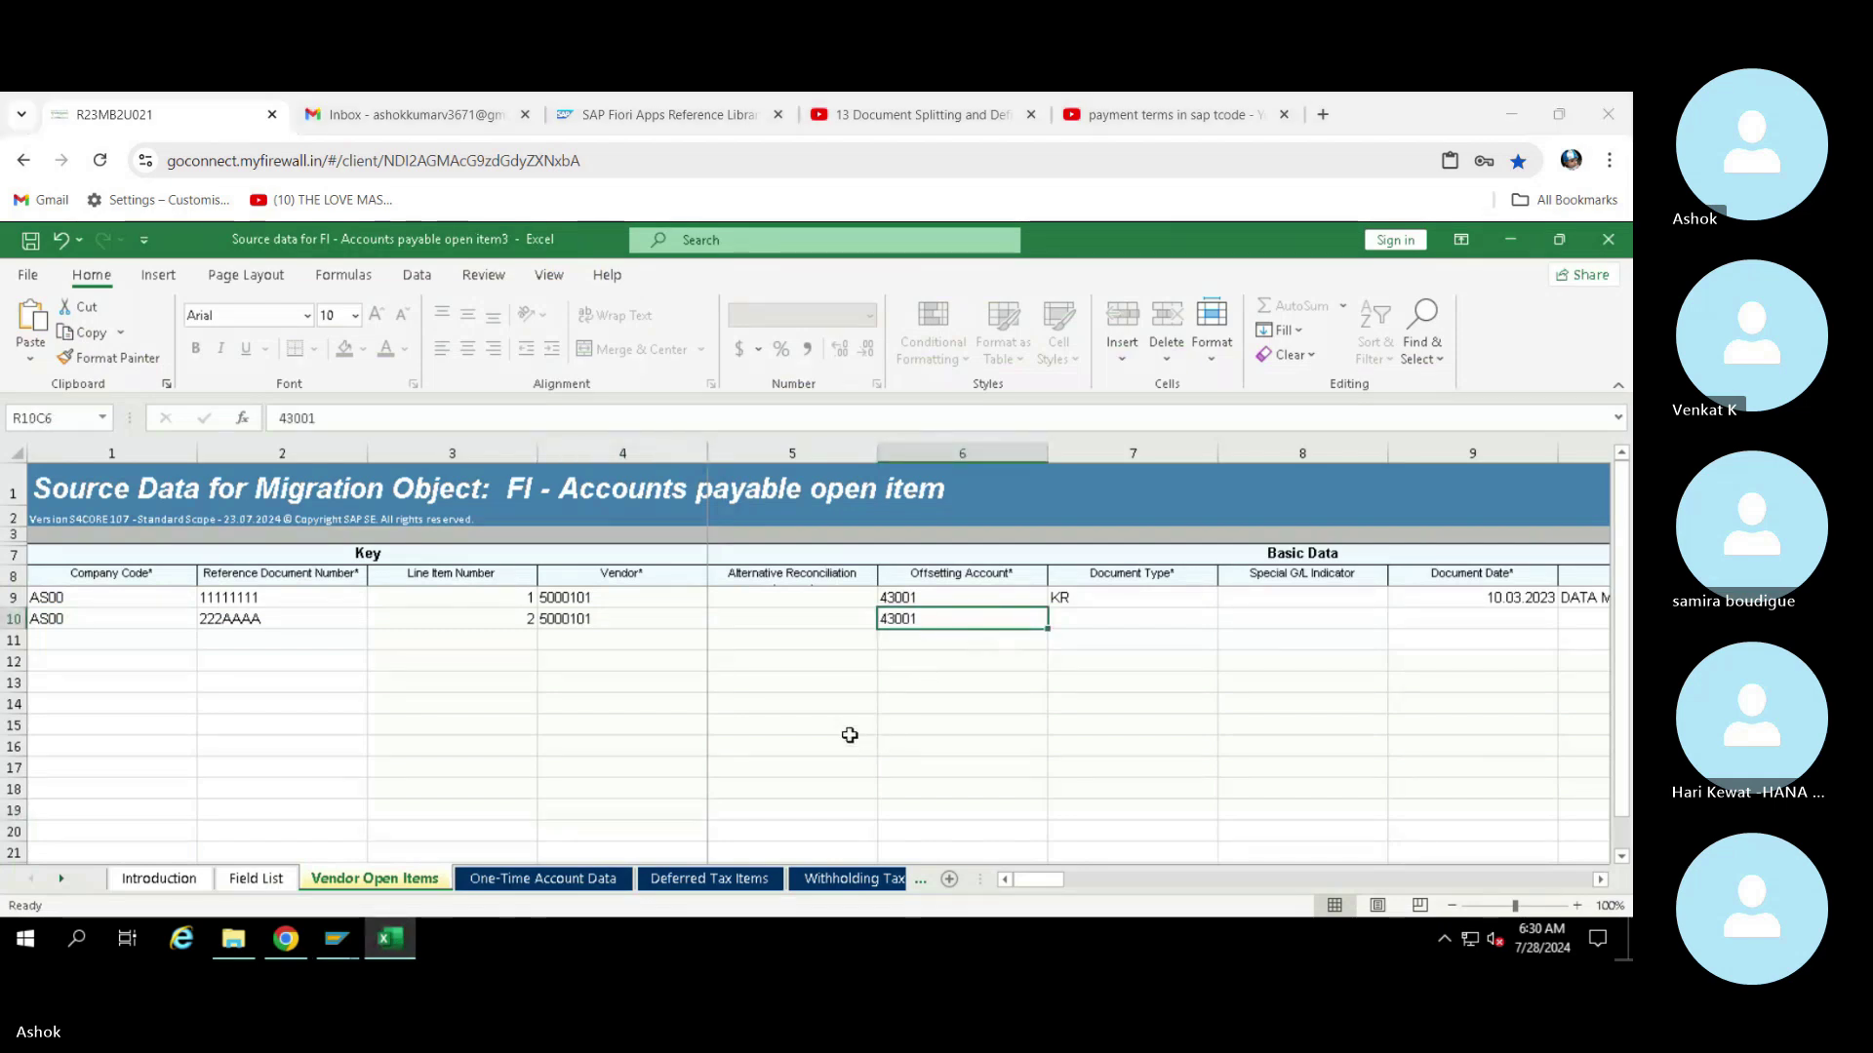
click(775, 676)
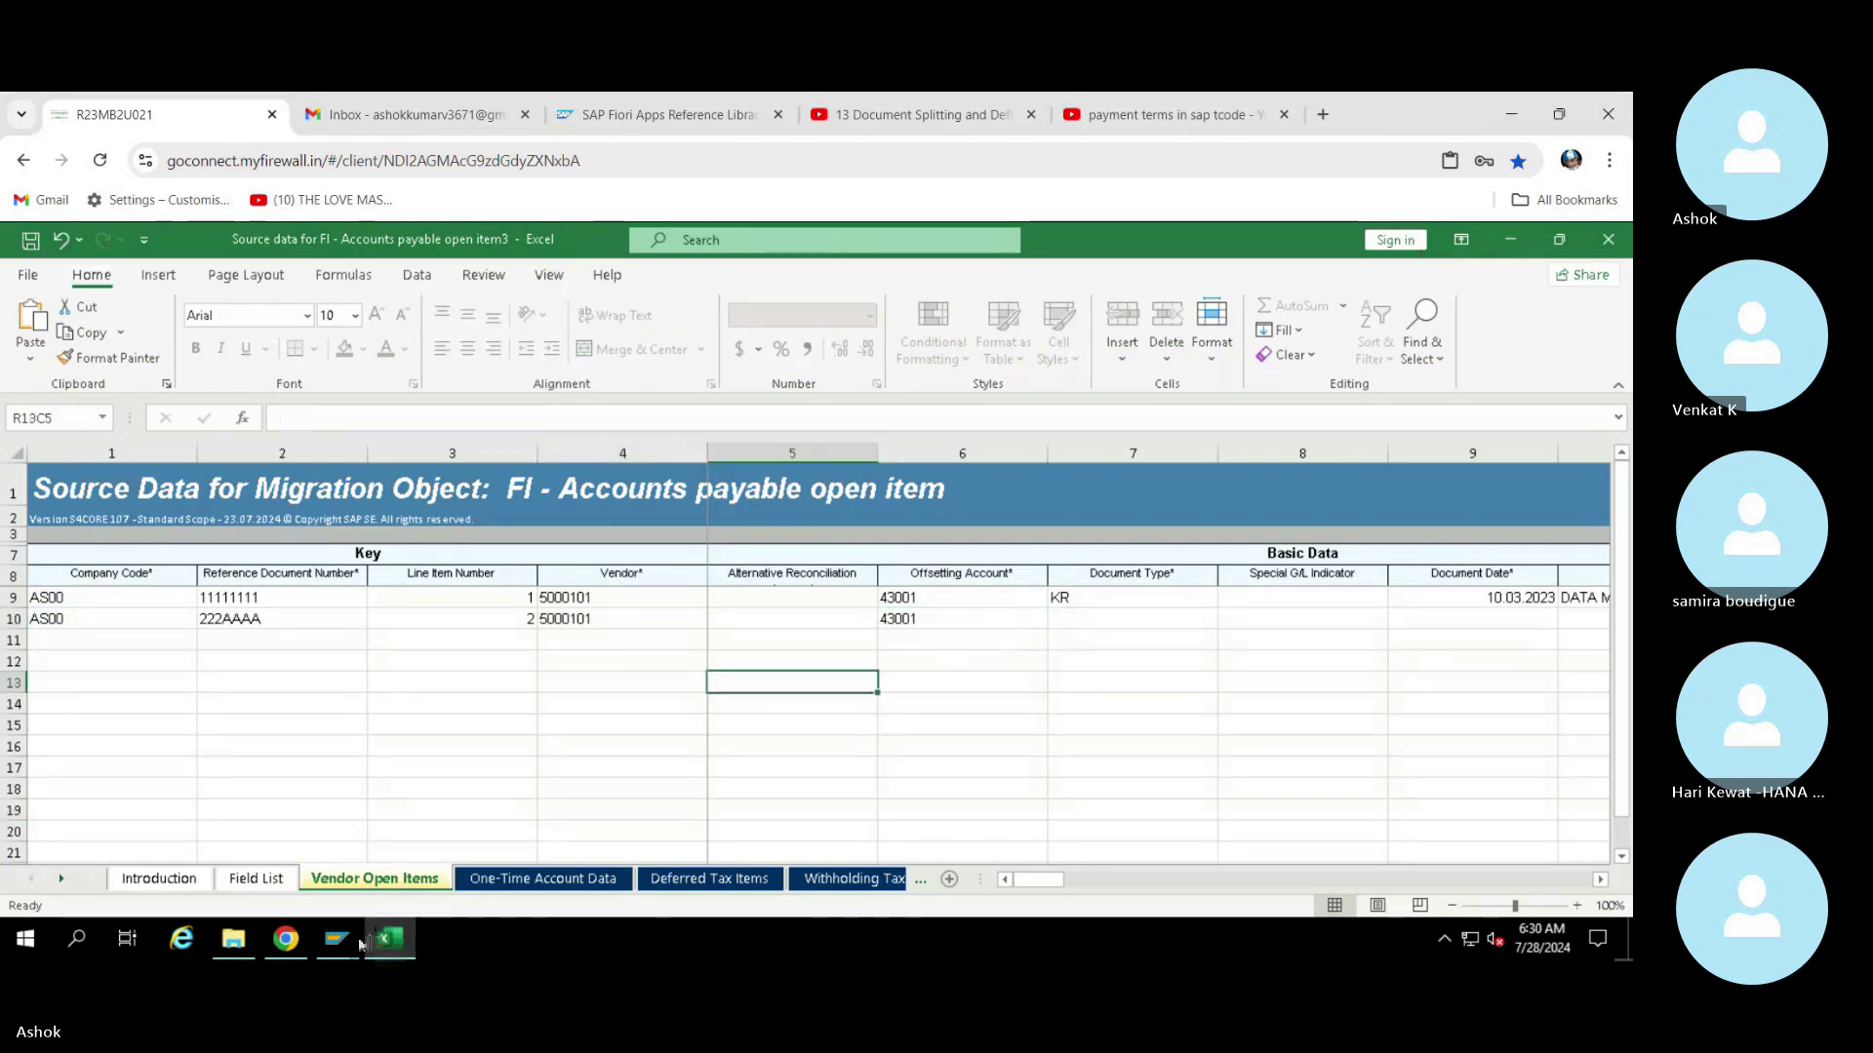
mouse_move(337, 938)
click(500, 836)
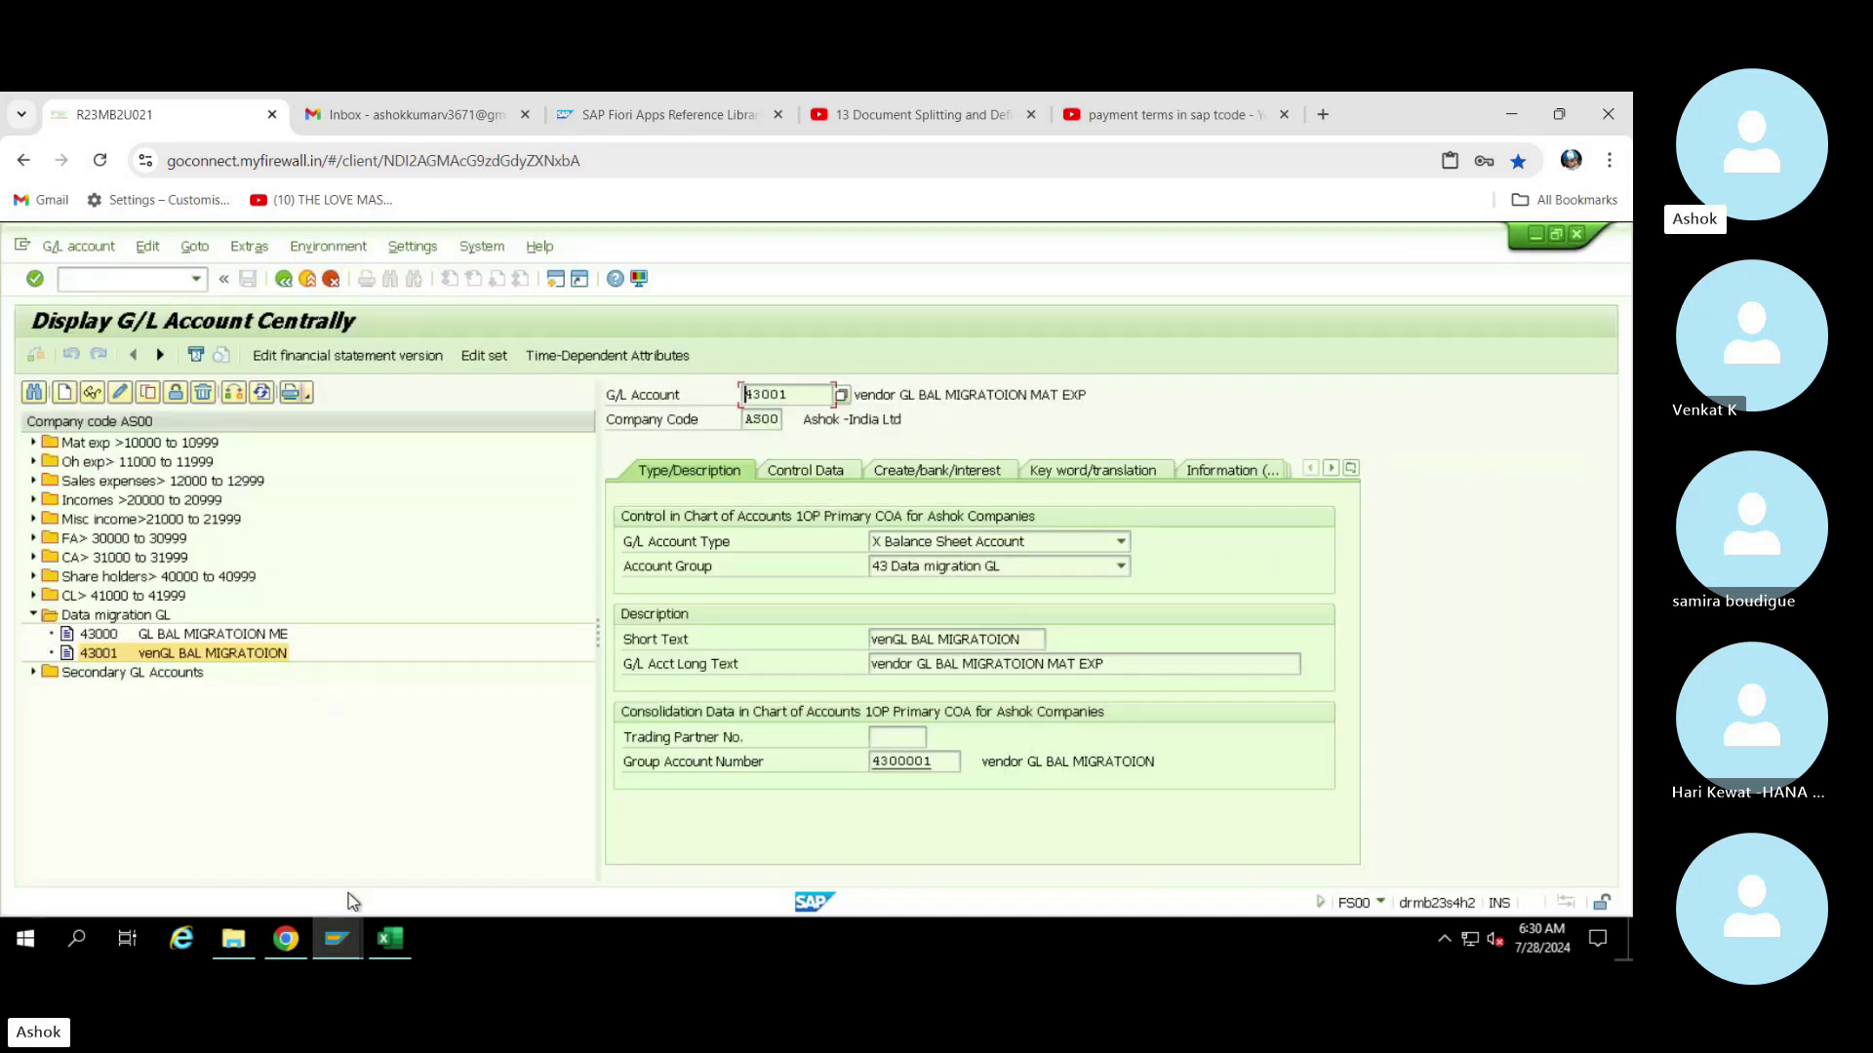
mouse_move(342, 939)
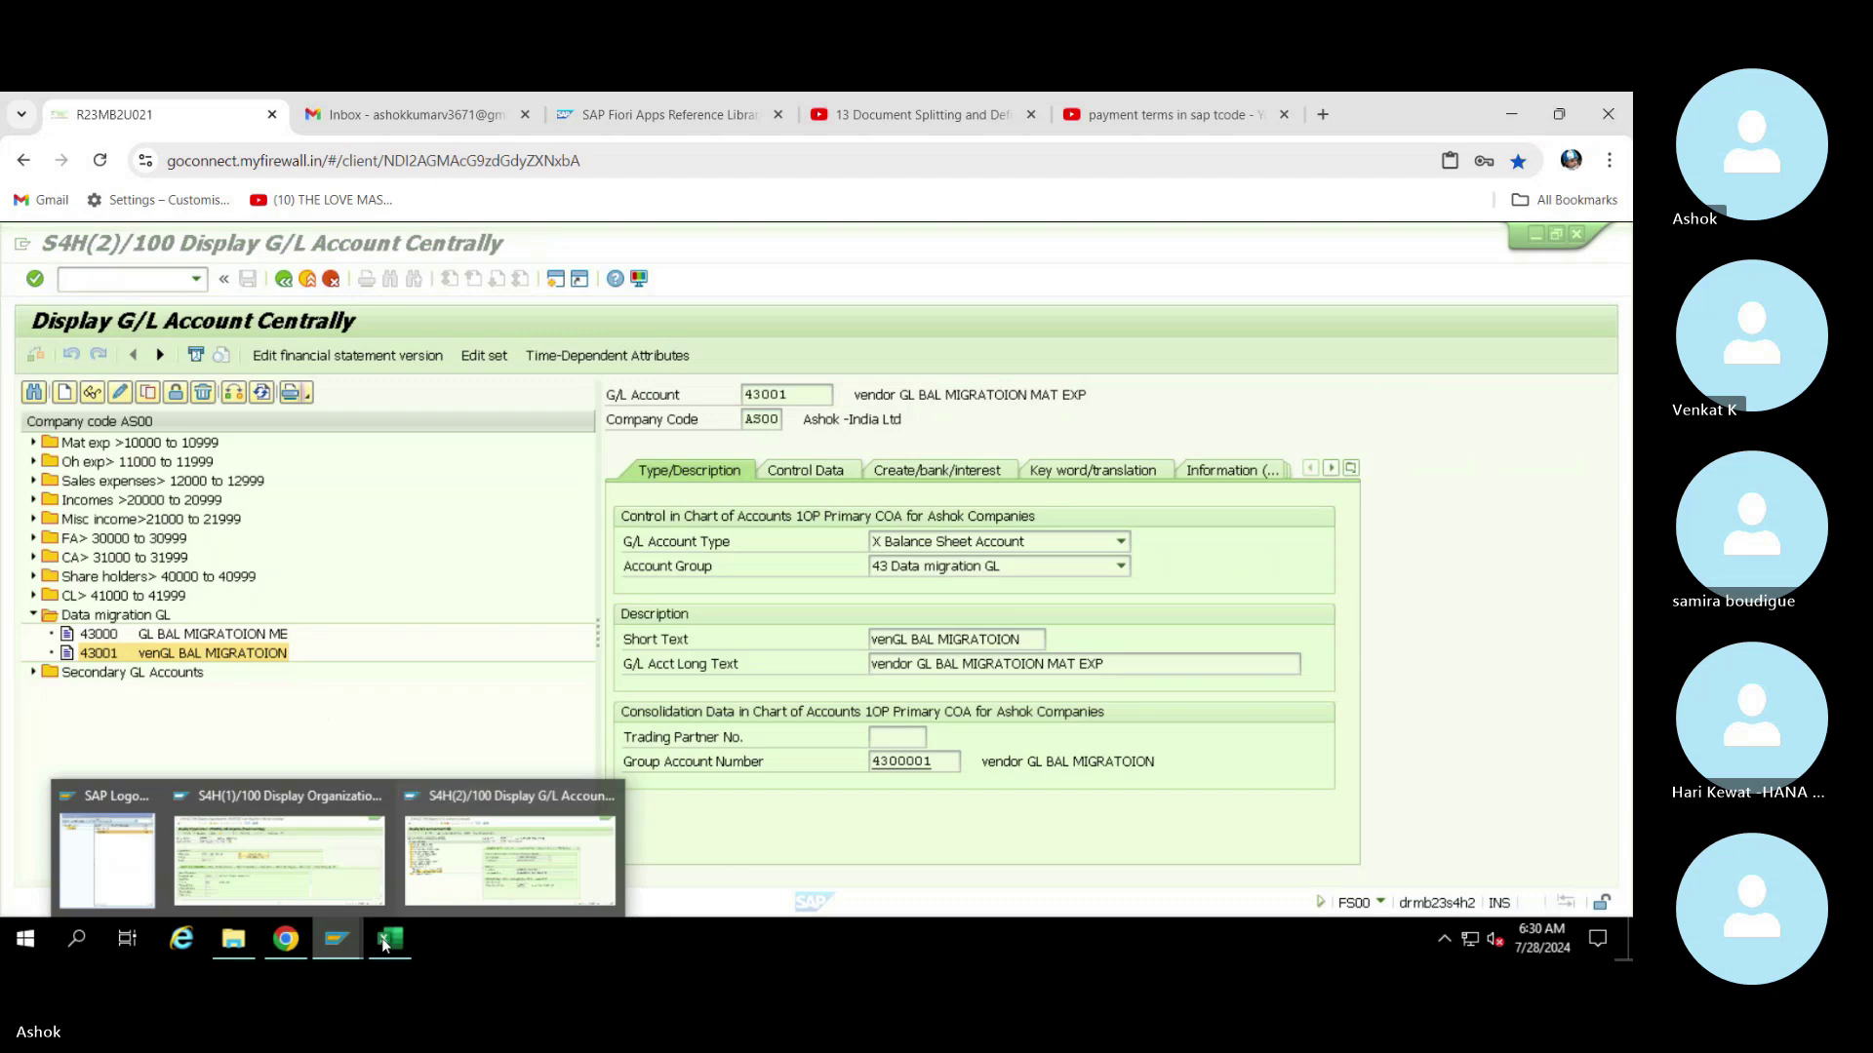
click(554, 865)
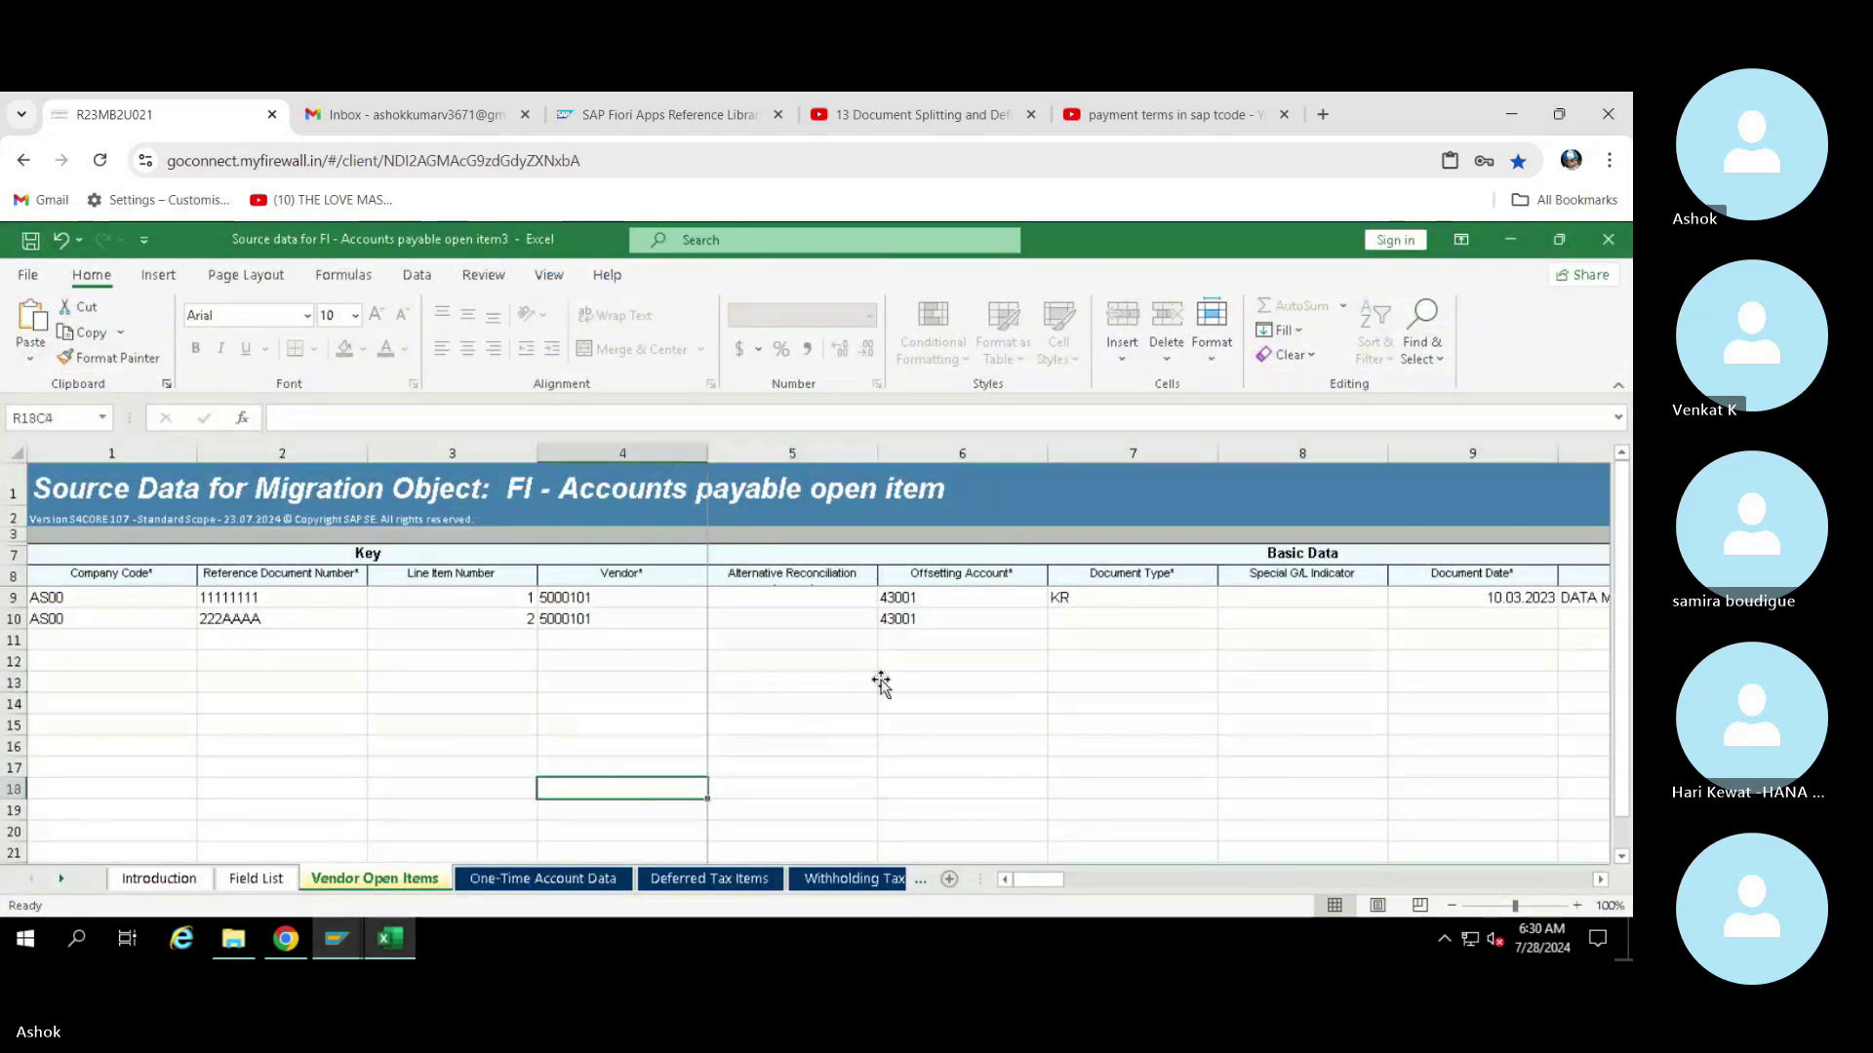
Enter KR as the document type in row 10 of the vendor open items
click(904, 618)
key(Right)
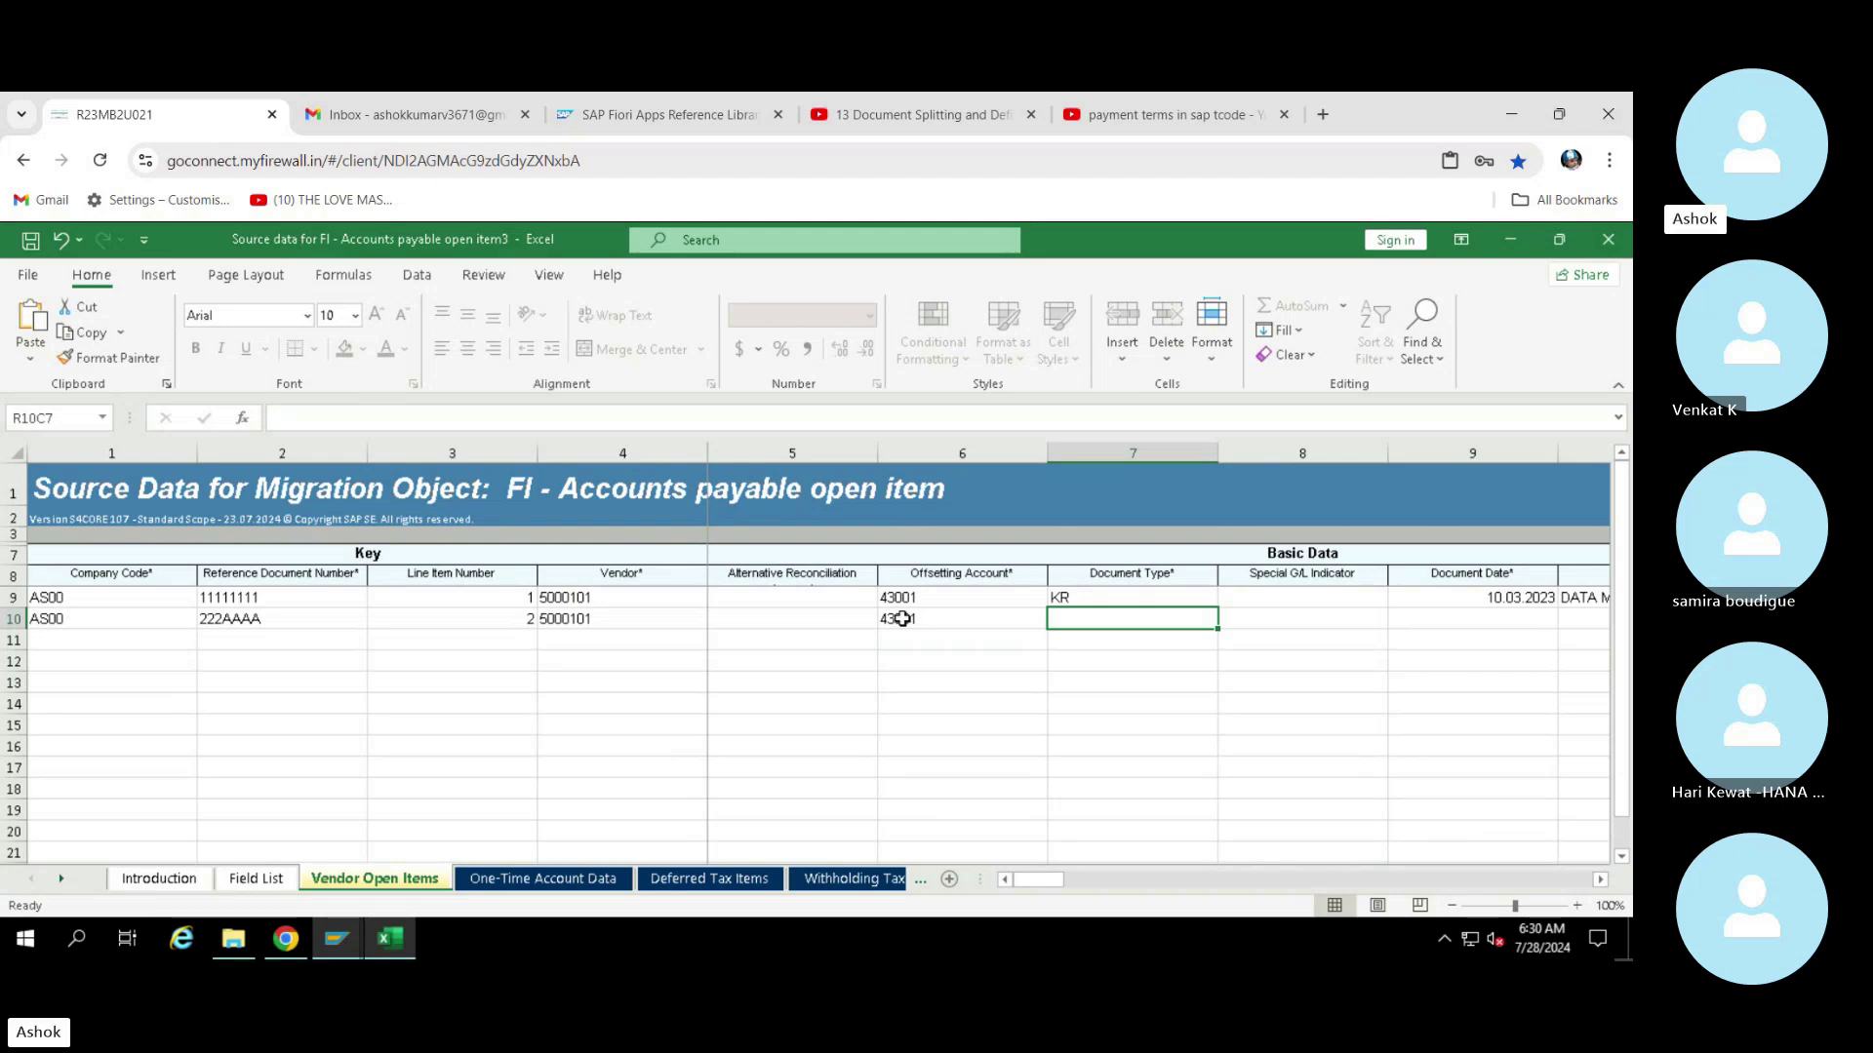
text(KR)
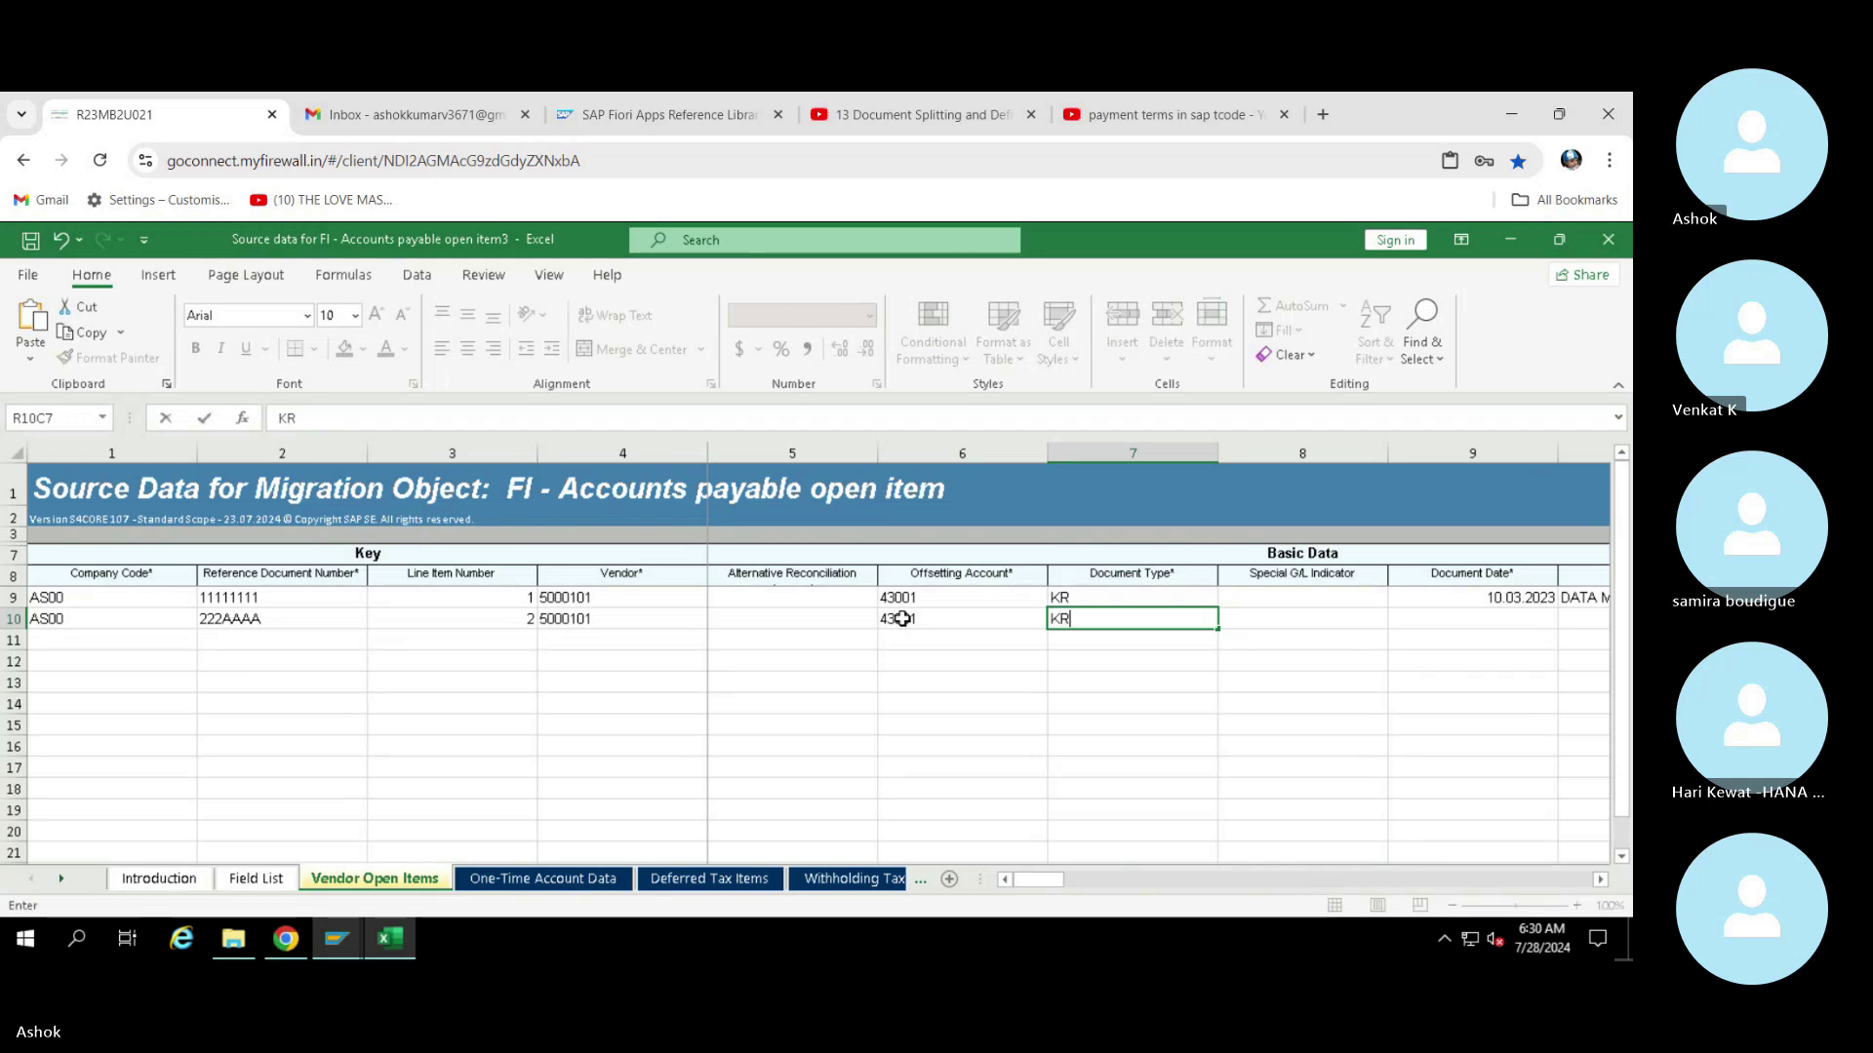
key(Tab)
key(Tab)
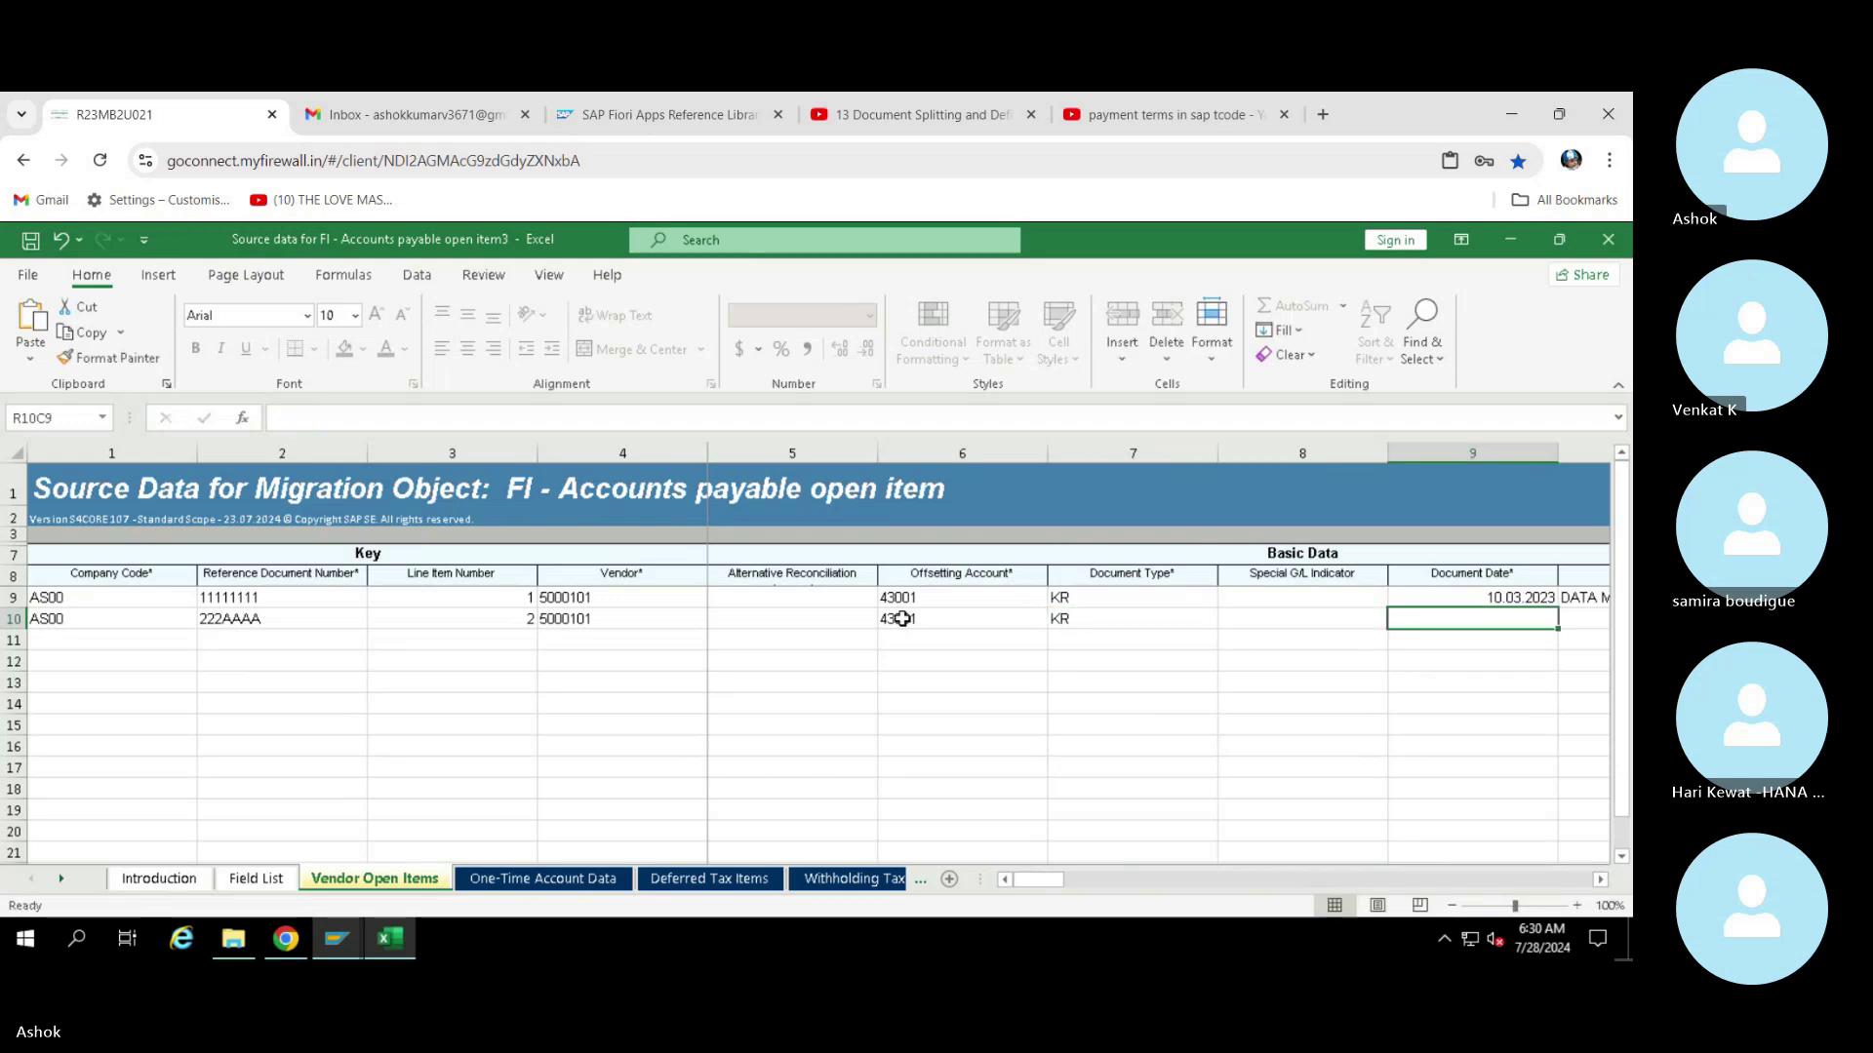
key(Tab)
key(Tab)
key(Tab)
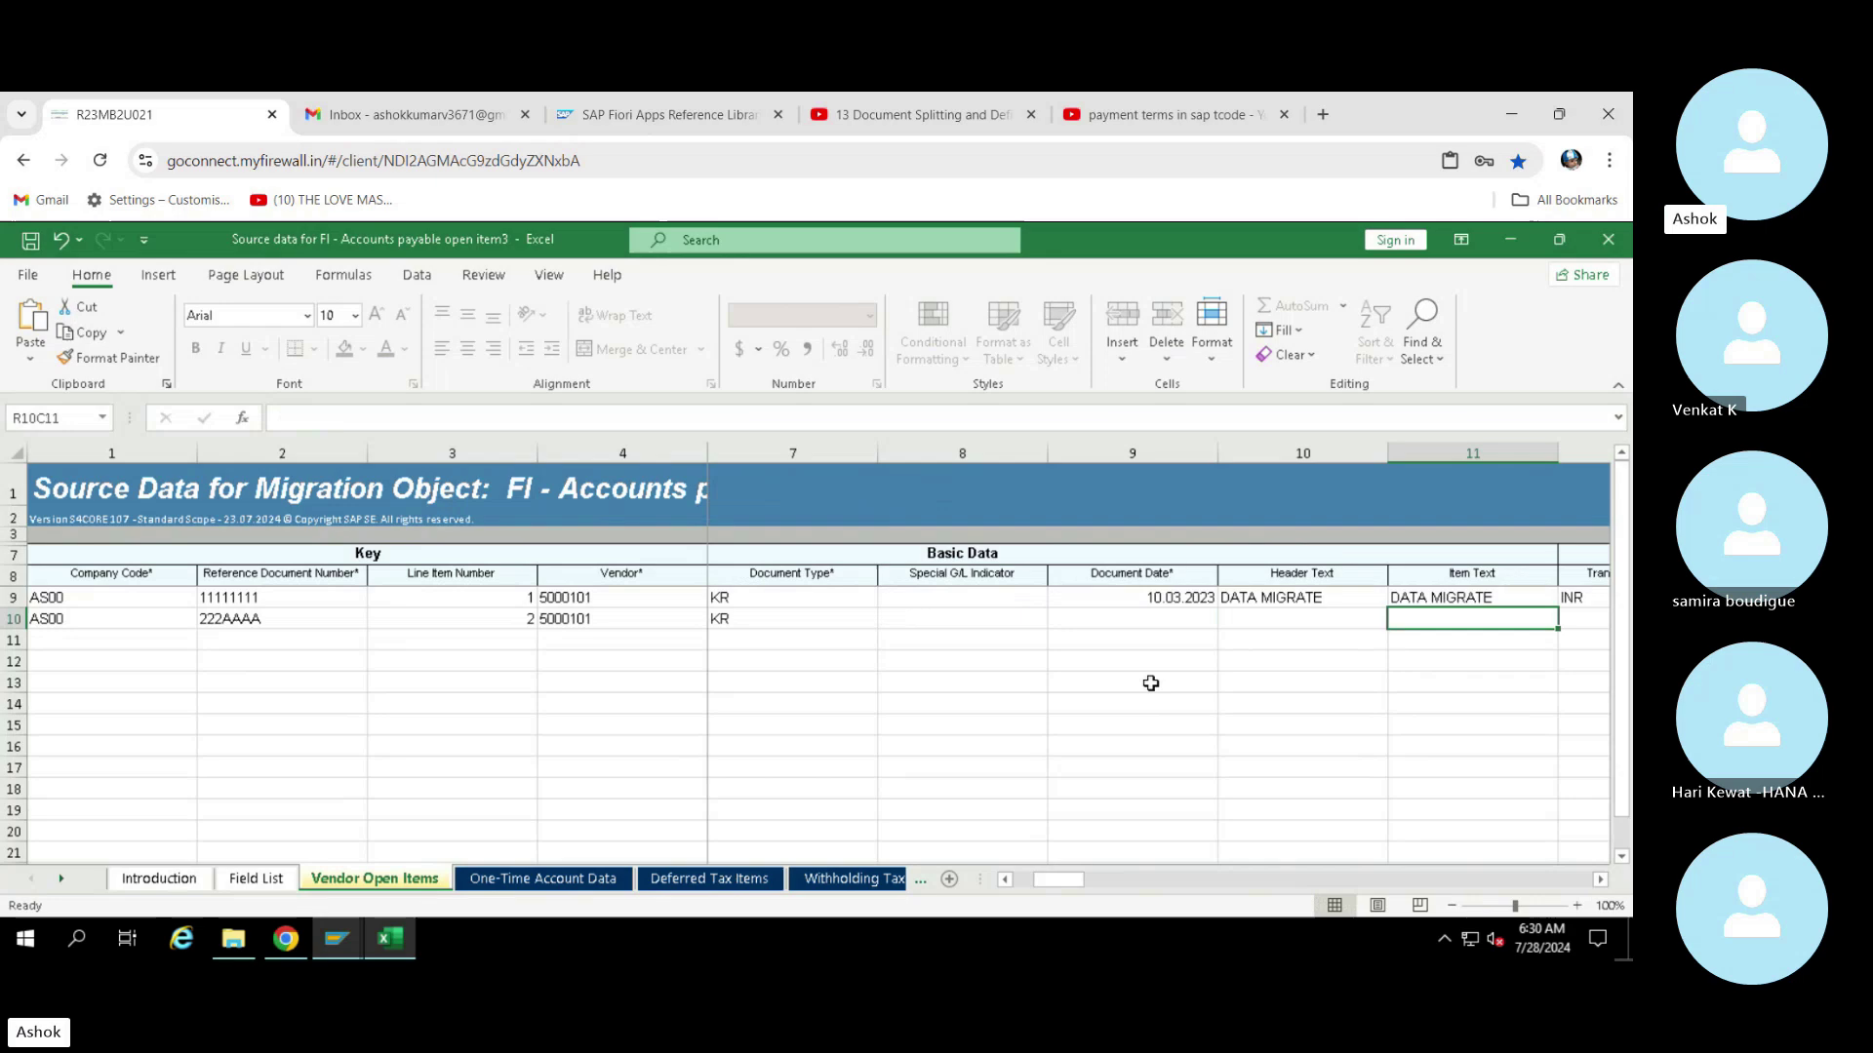
Switch to SAP, open transaction FBL1N in a new session and list the LG ltd vendor's open items for company code AS00
click(985, 619)
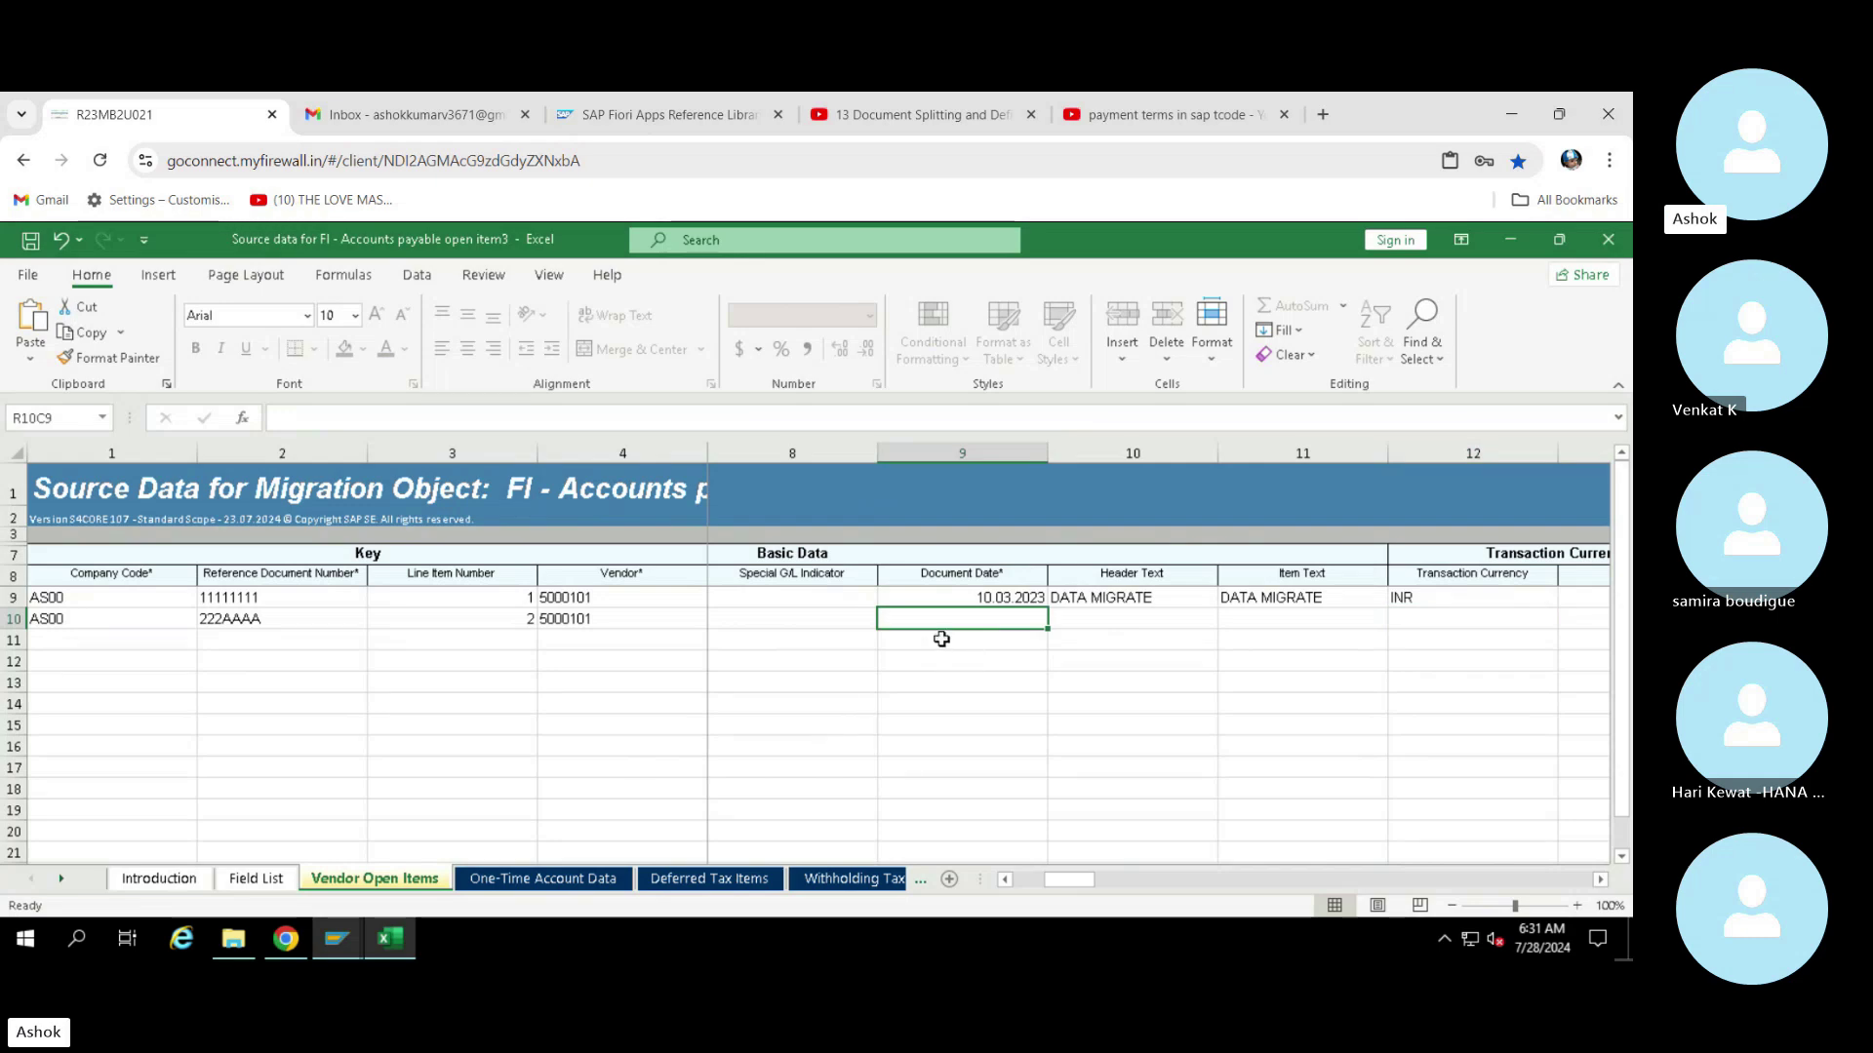
click(325, 954)
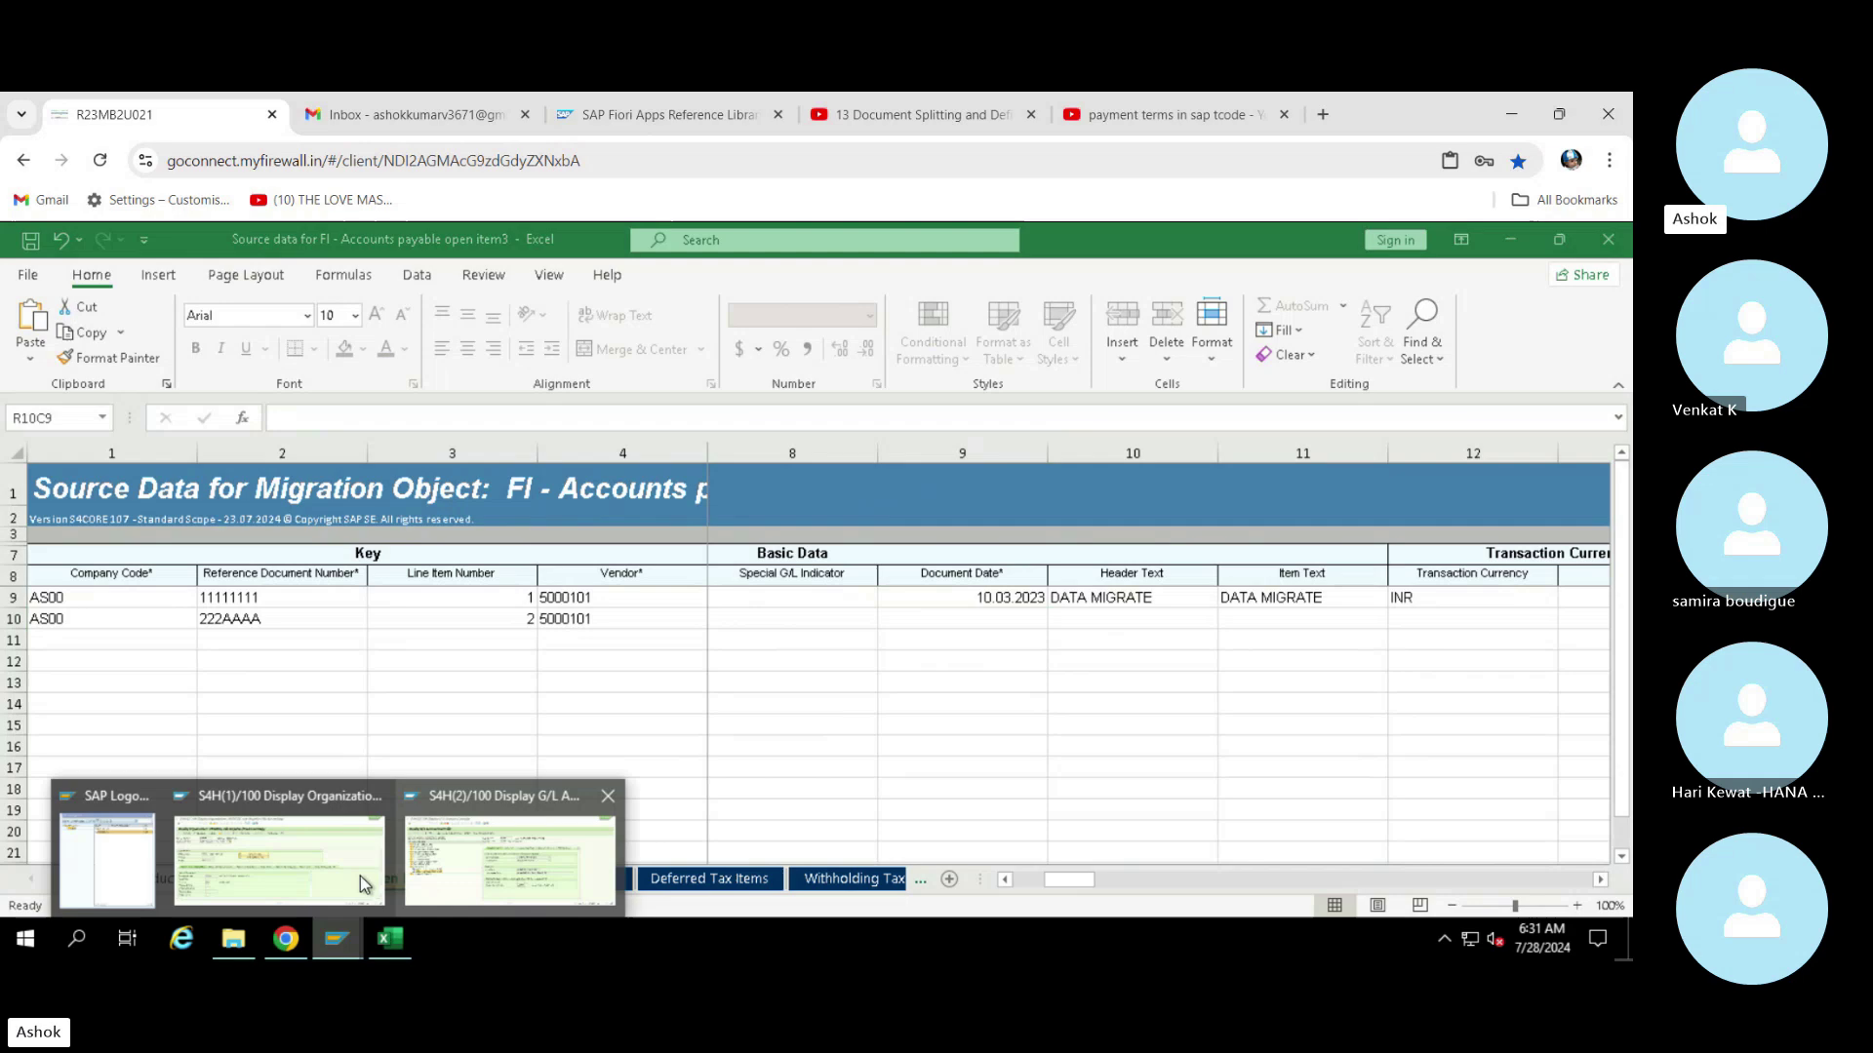
click(588, 879)
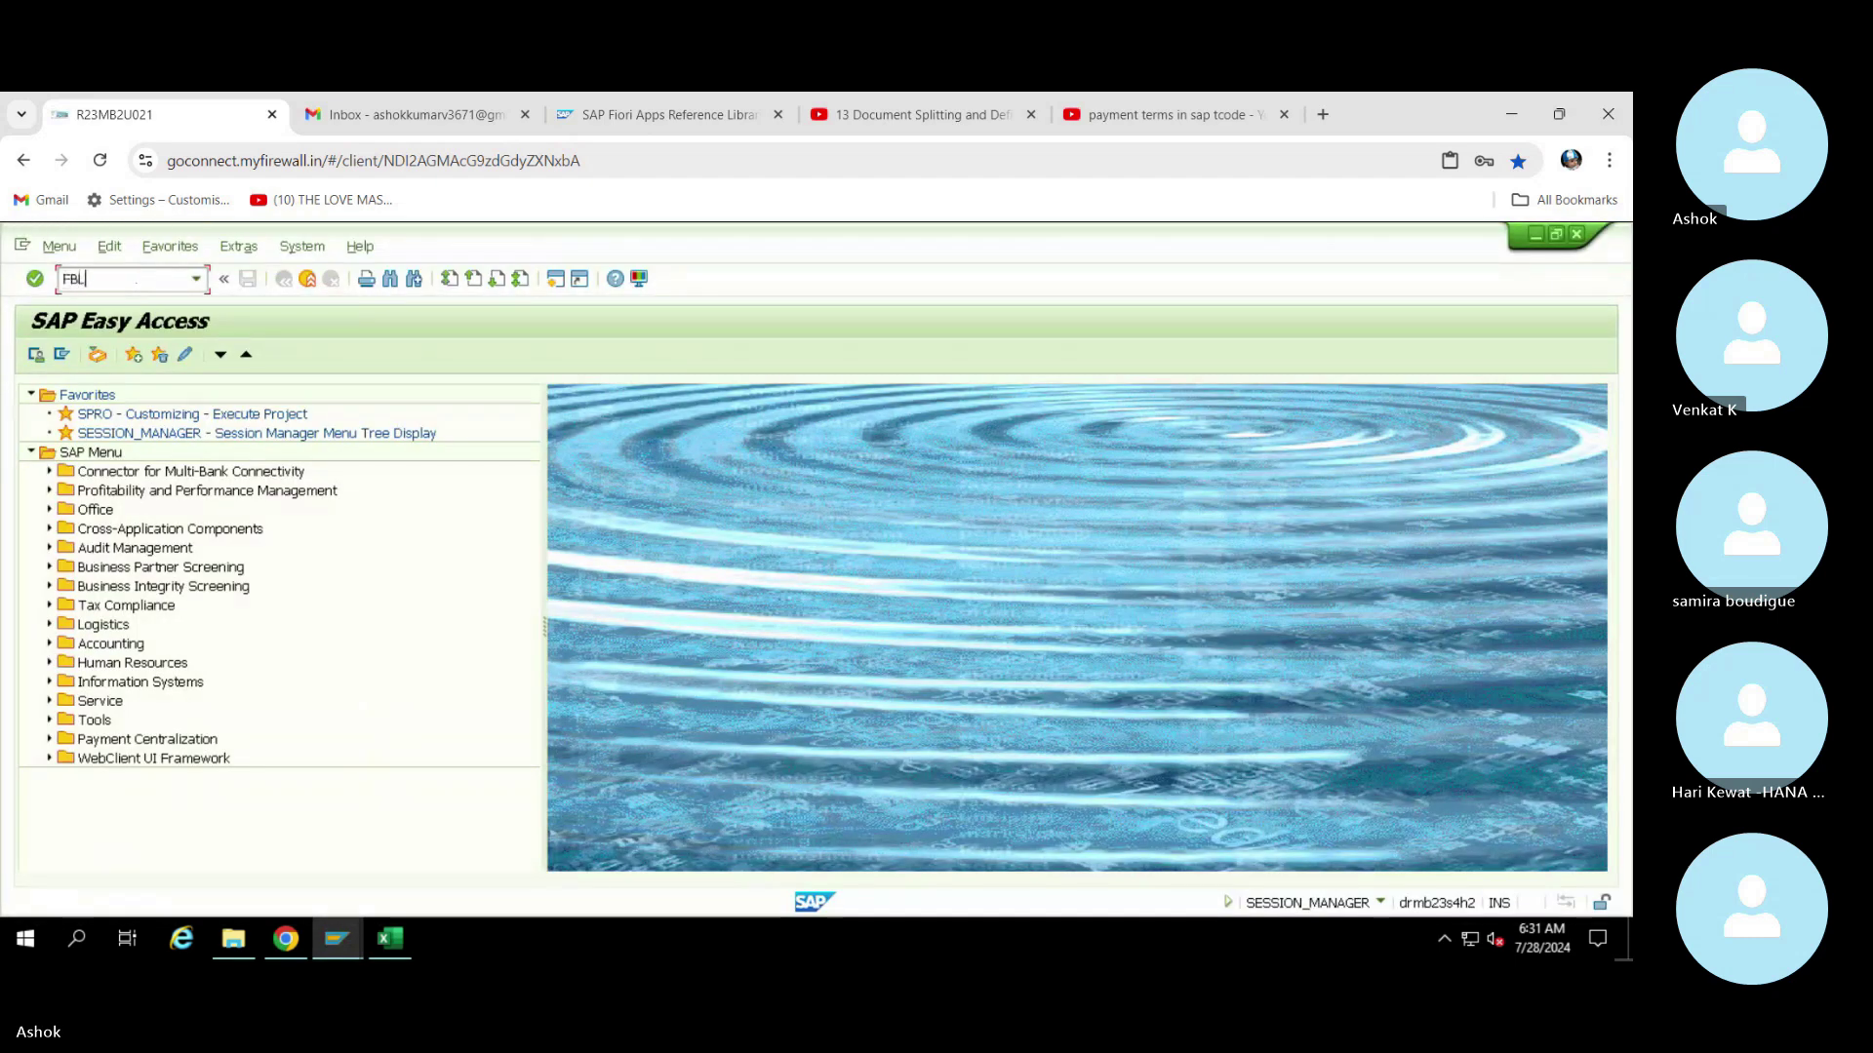
key(Return)
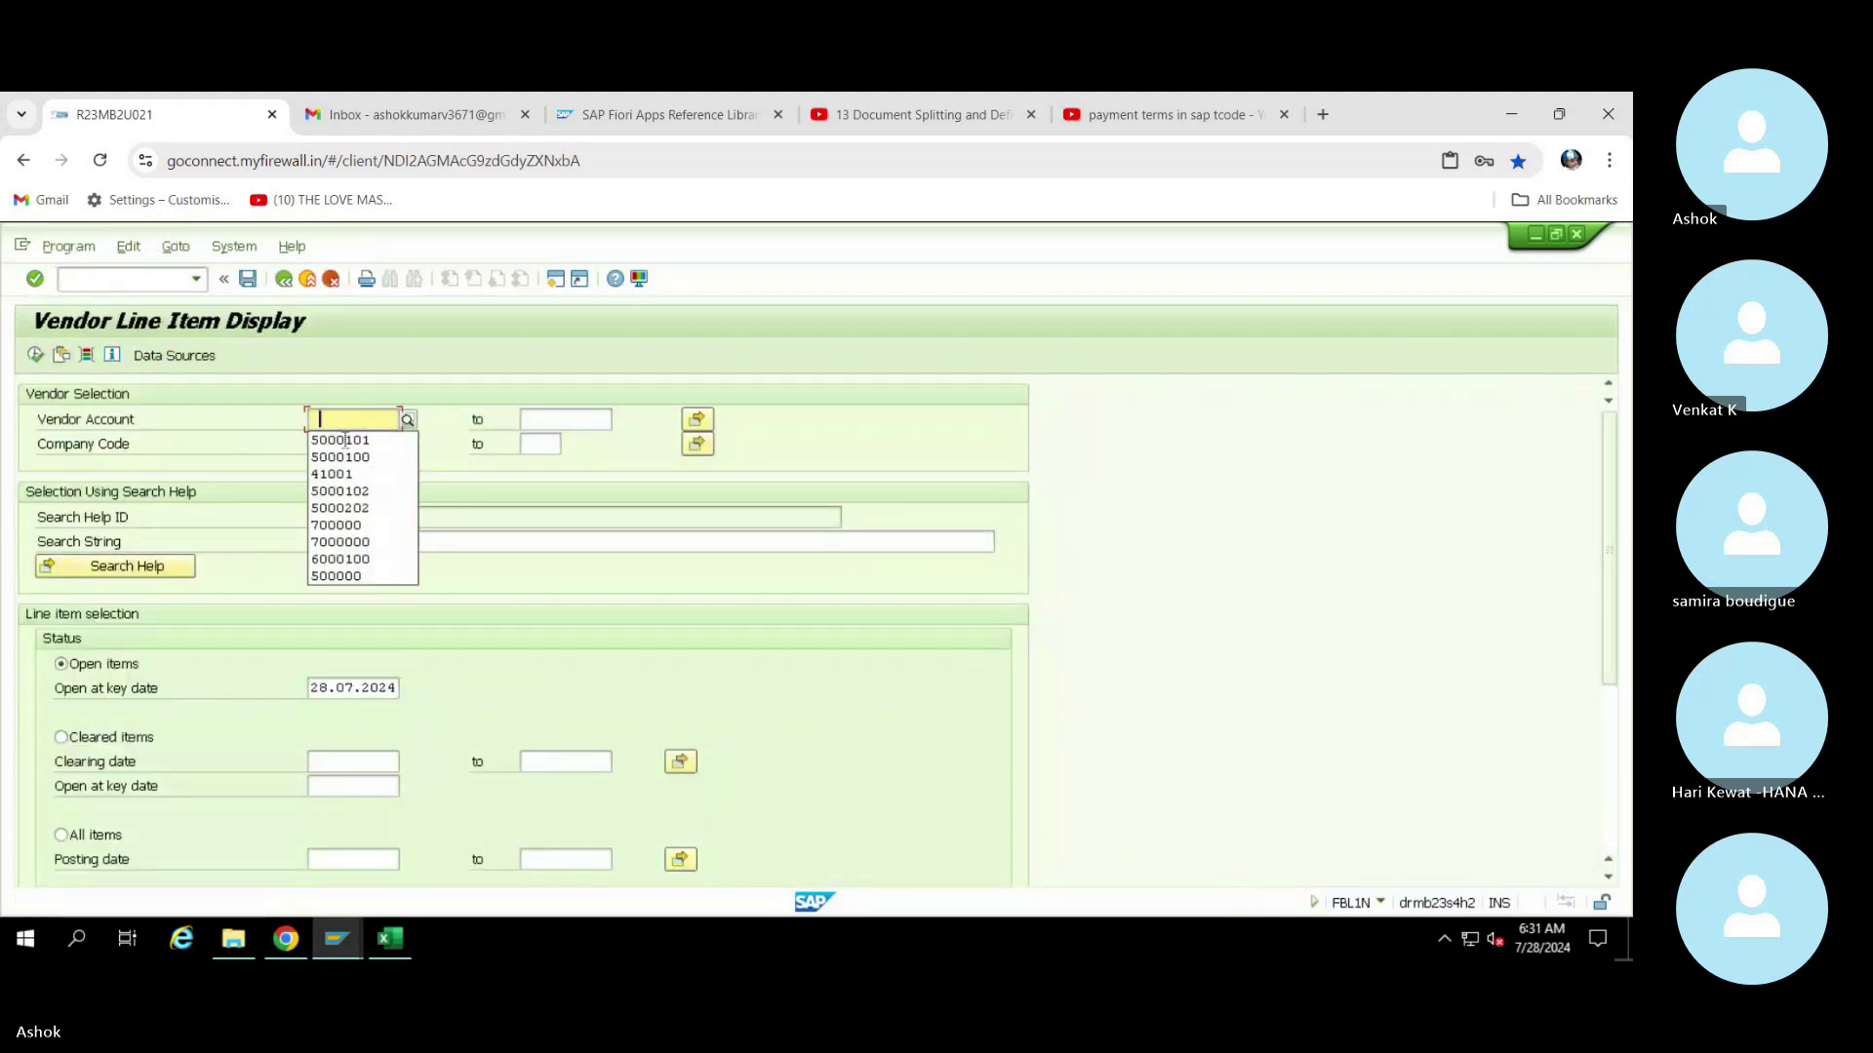
click(347, 441)
click(34, 356)
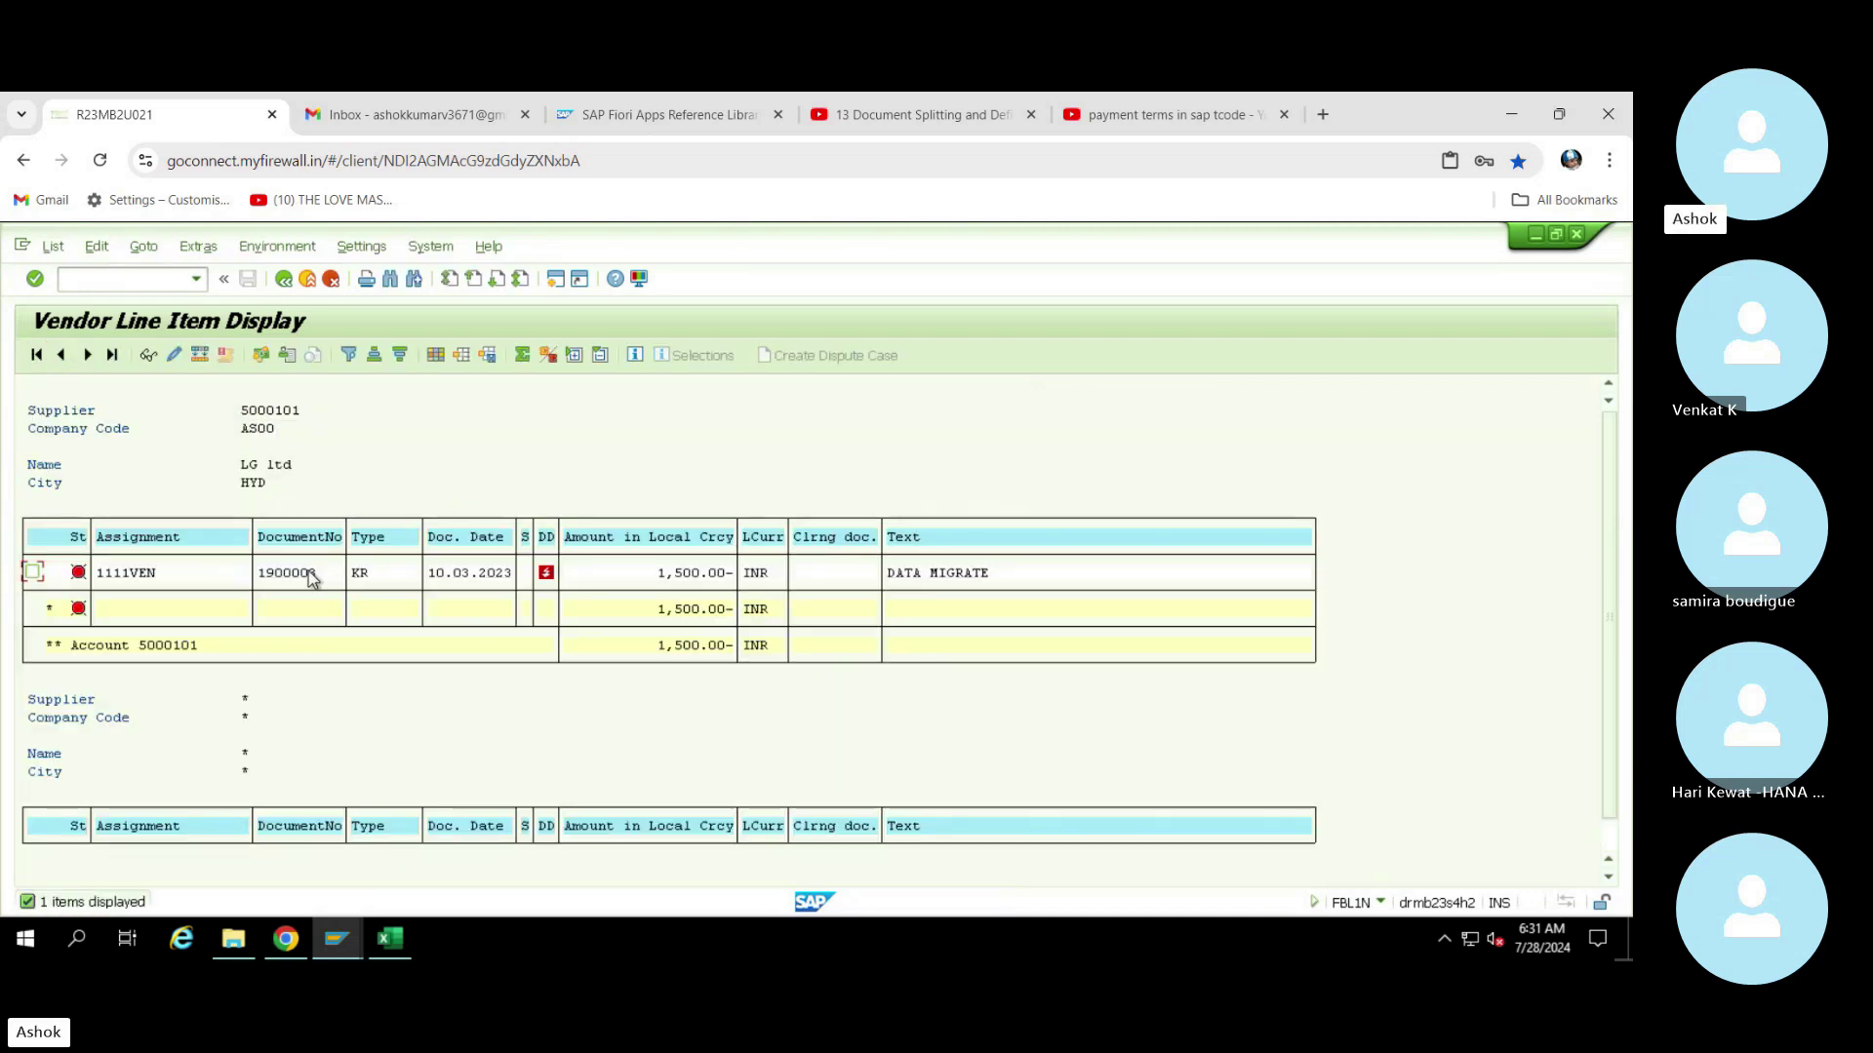
Check the document and posting dates of the listed KR document in its data entry view, and return to the Excel source data file
double_click(309, 573)
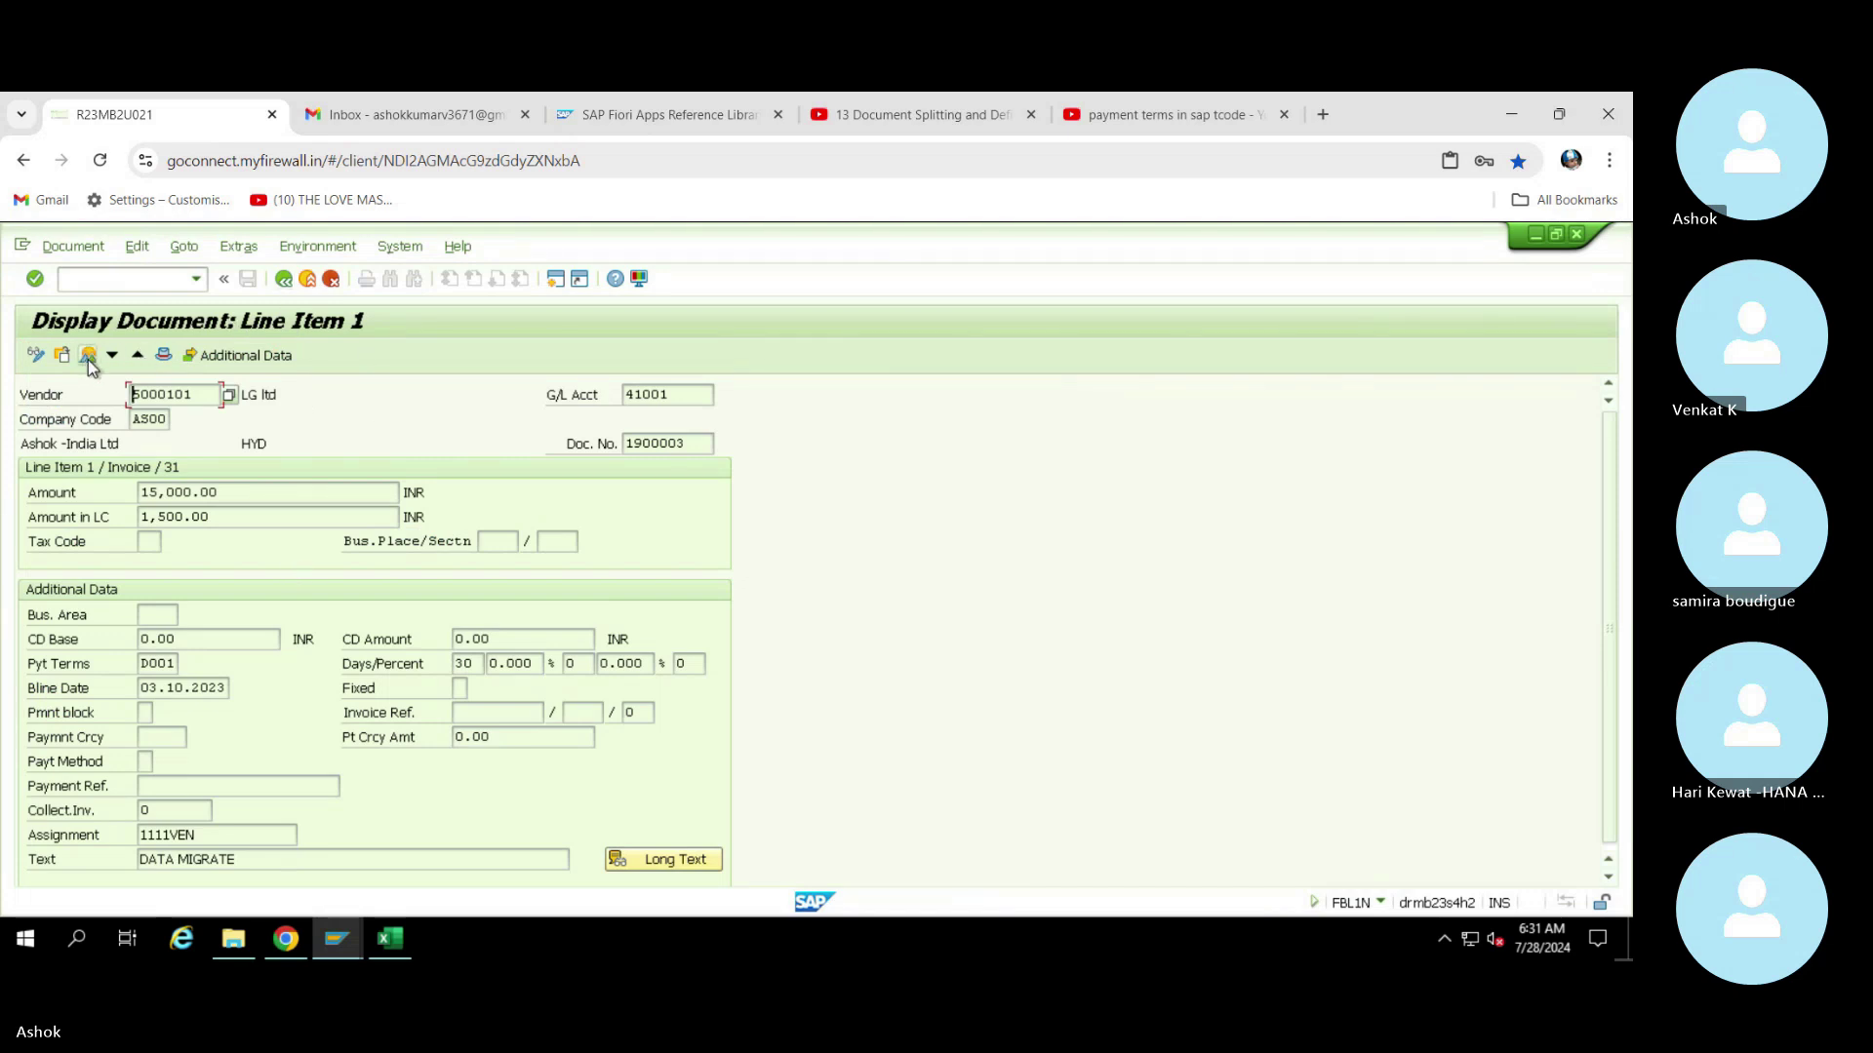
click(355, 487)
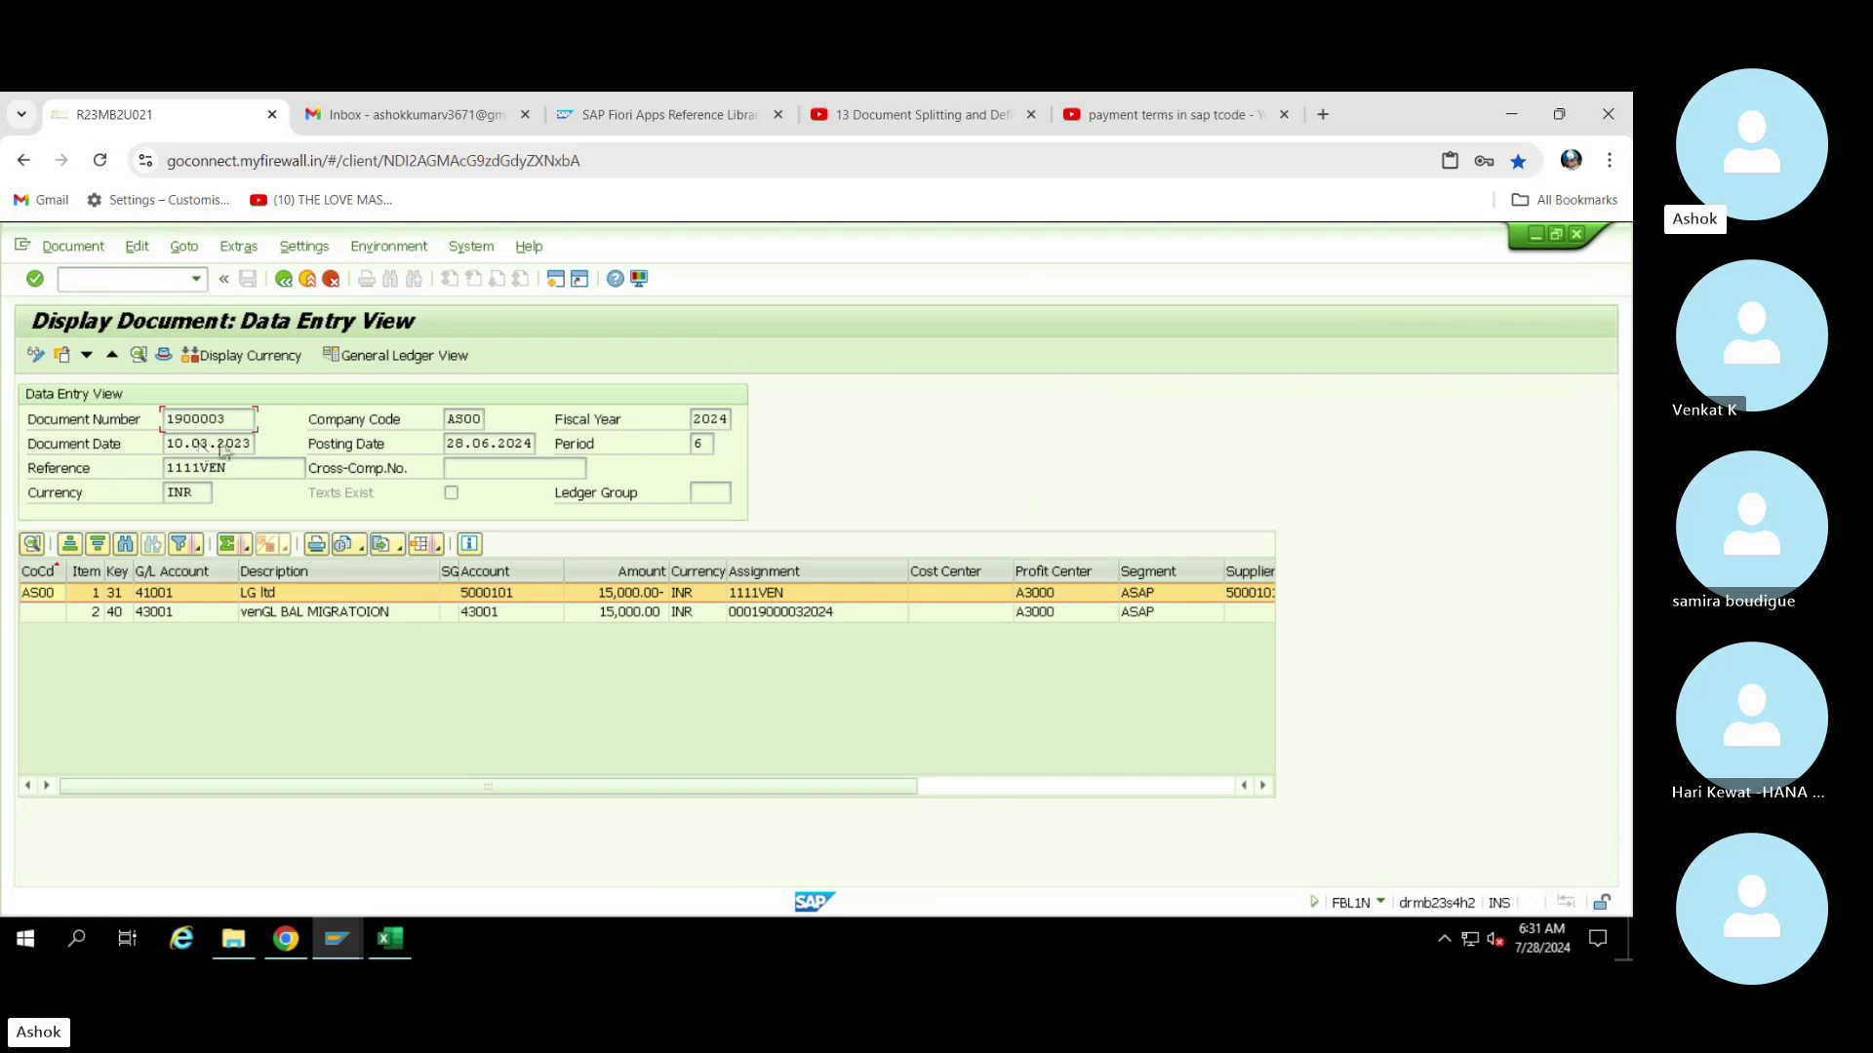
drag(250, 443, 165, 442)
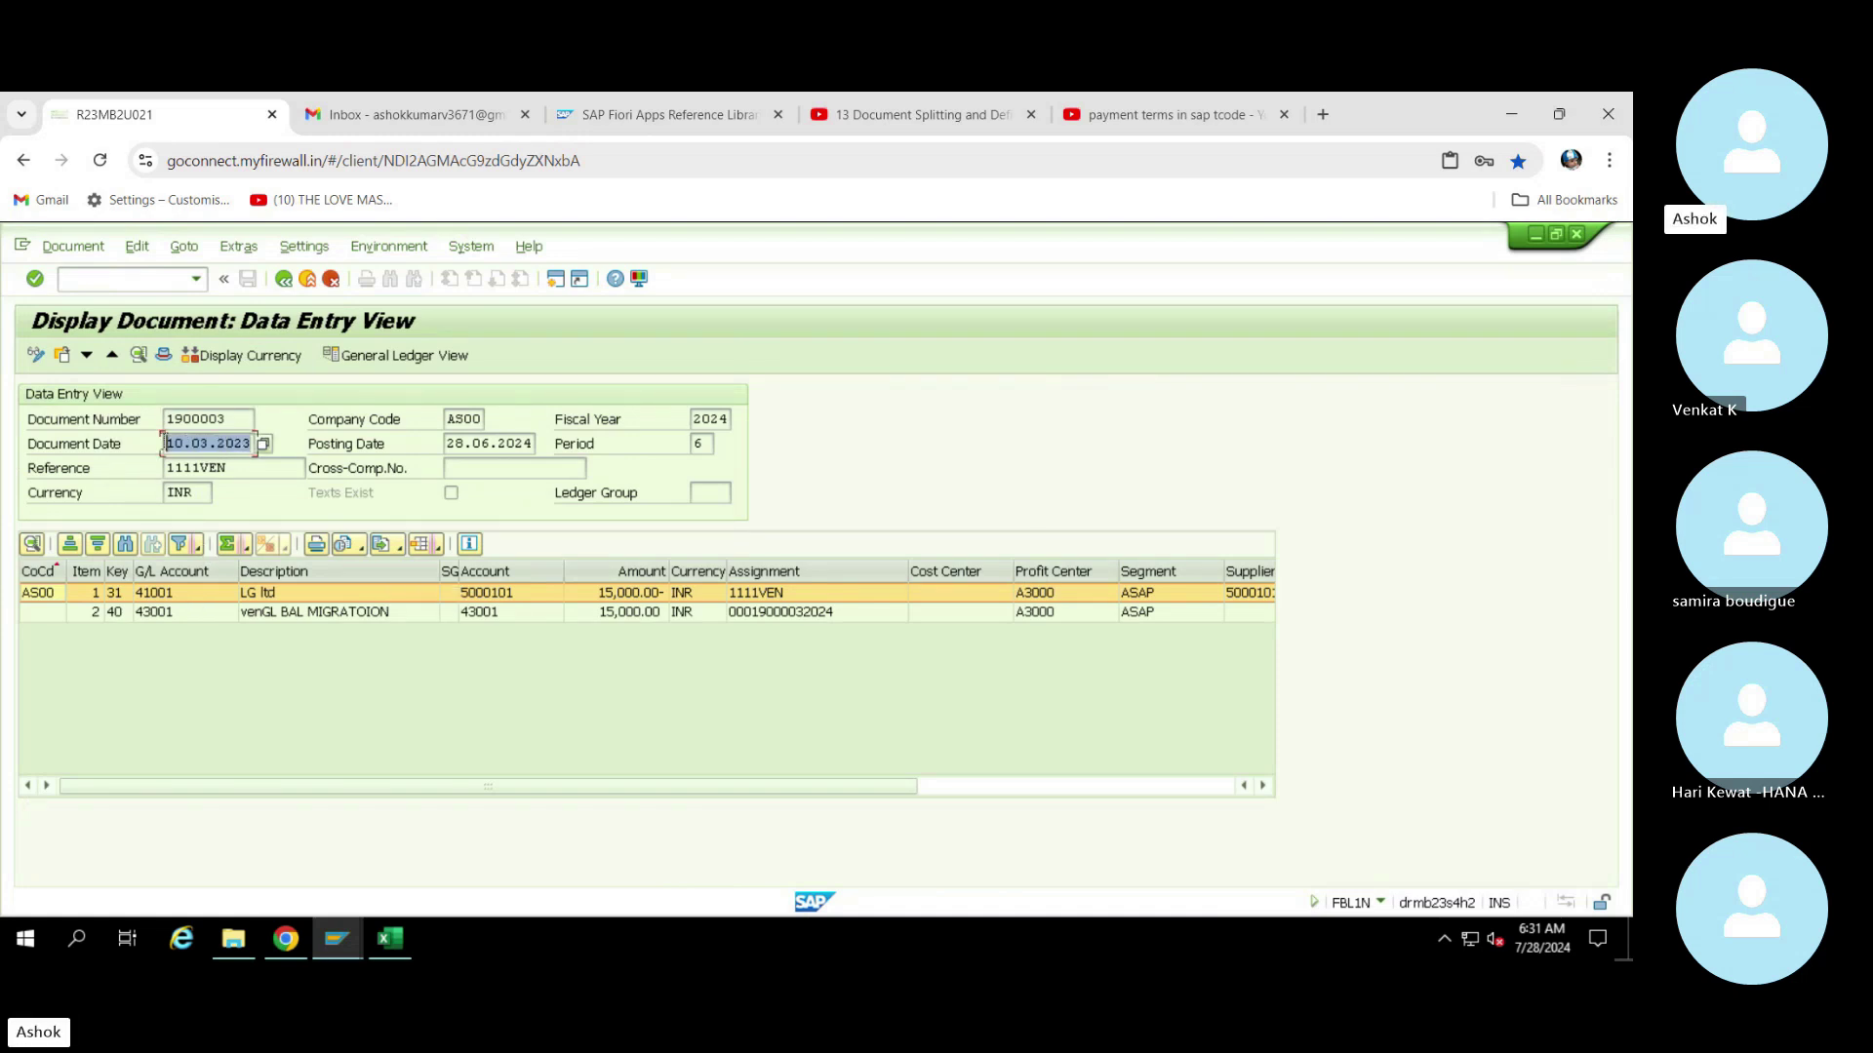
click(478, 444)
drag(533, 444, 449, 444)
click(448, 444)
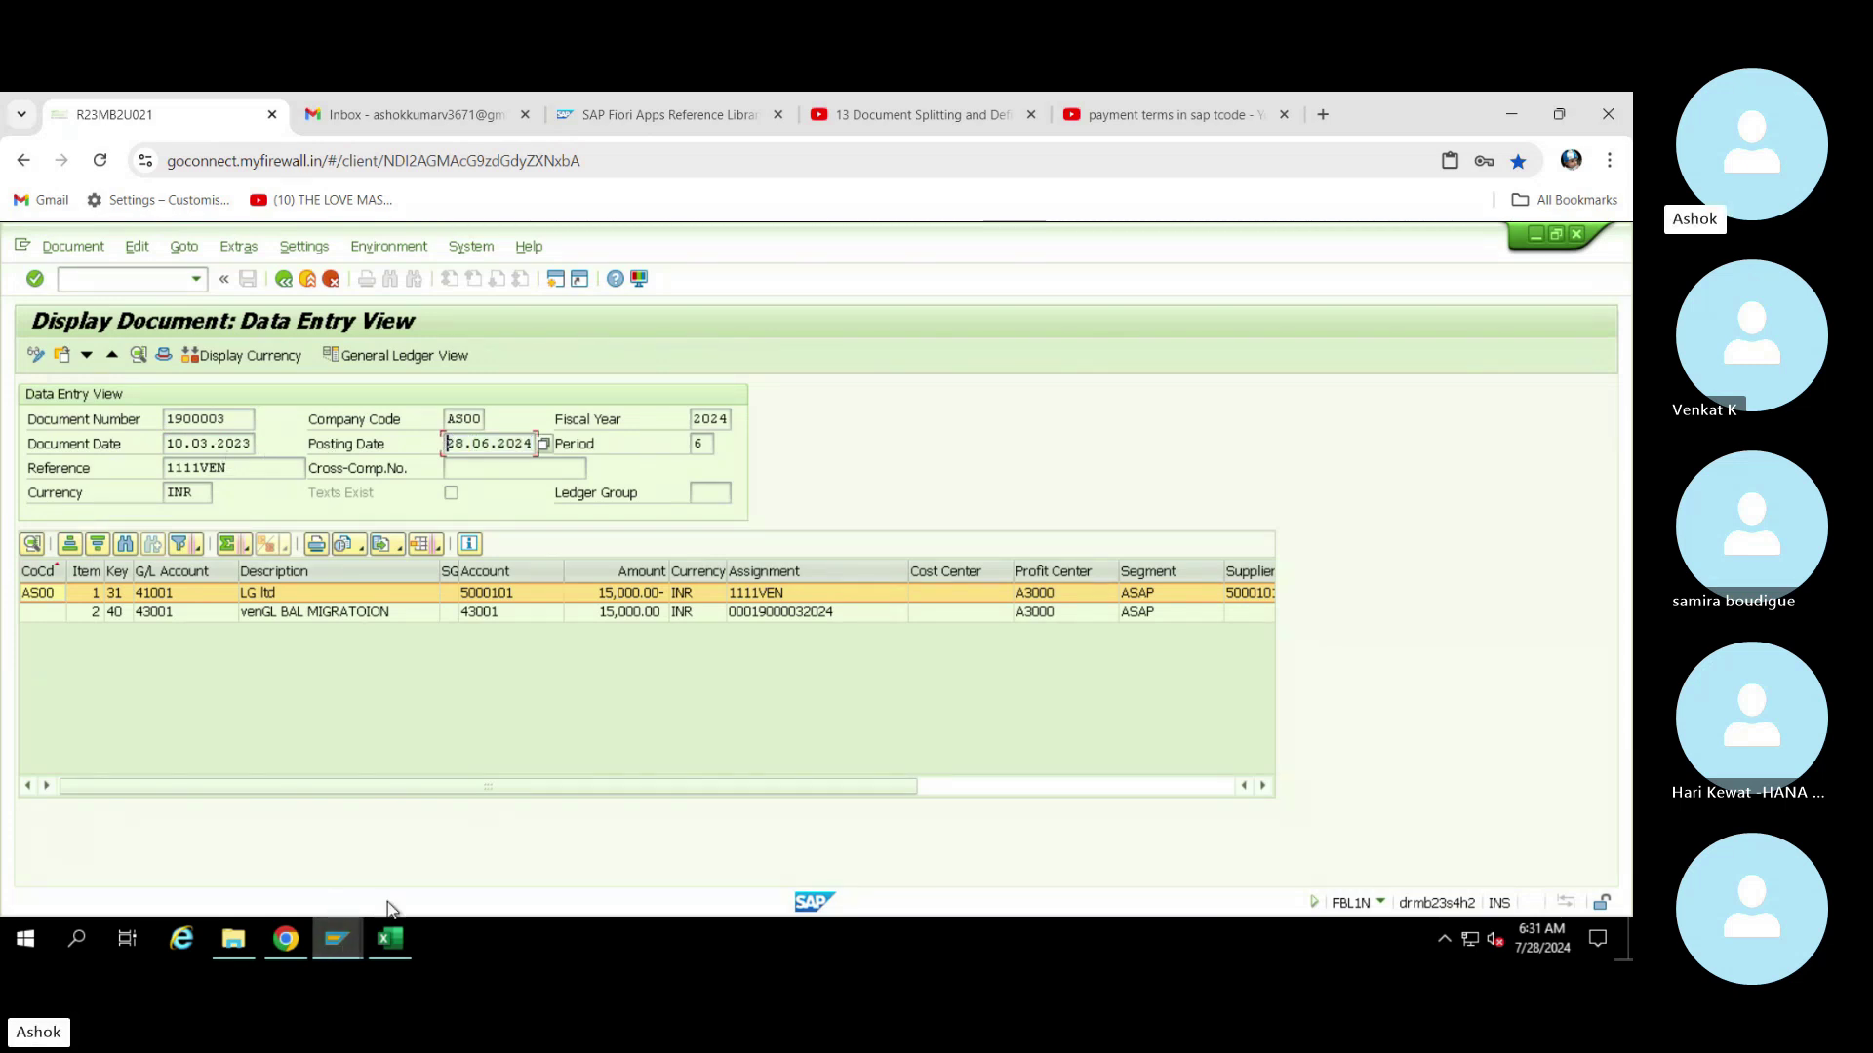
click(342, 951)
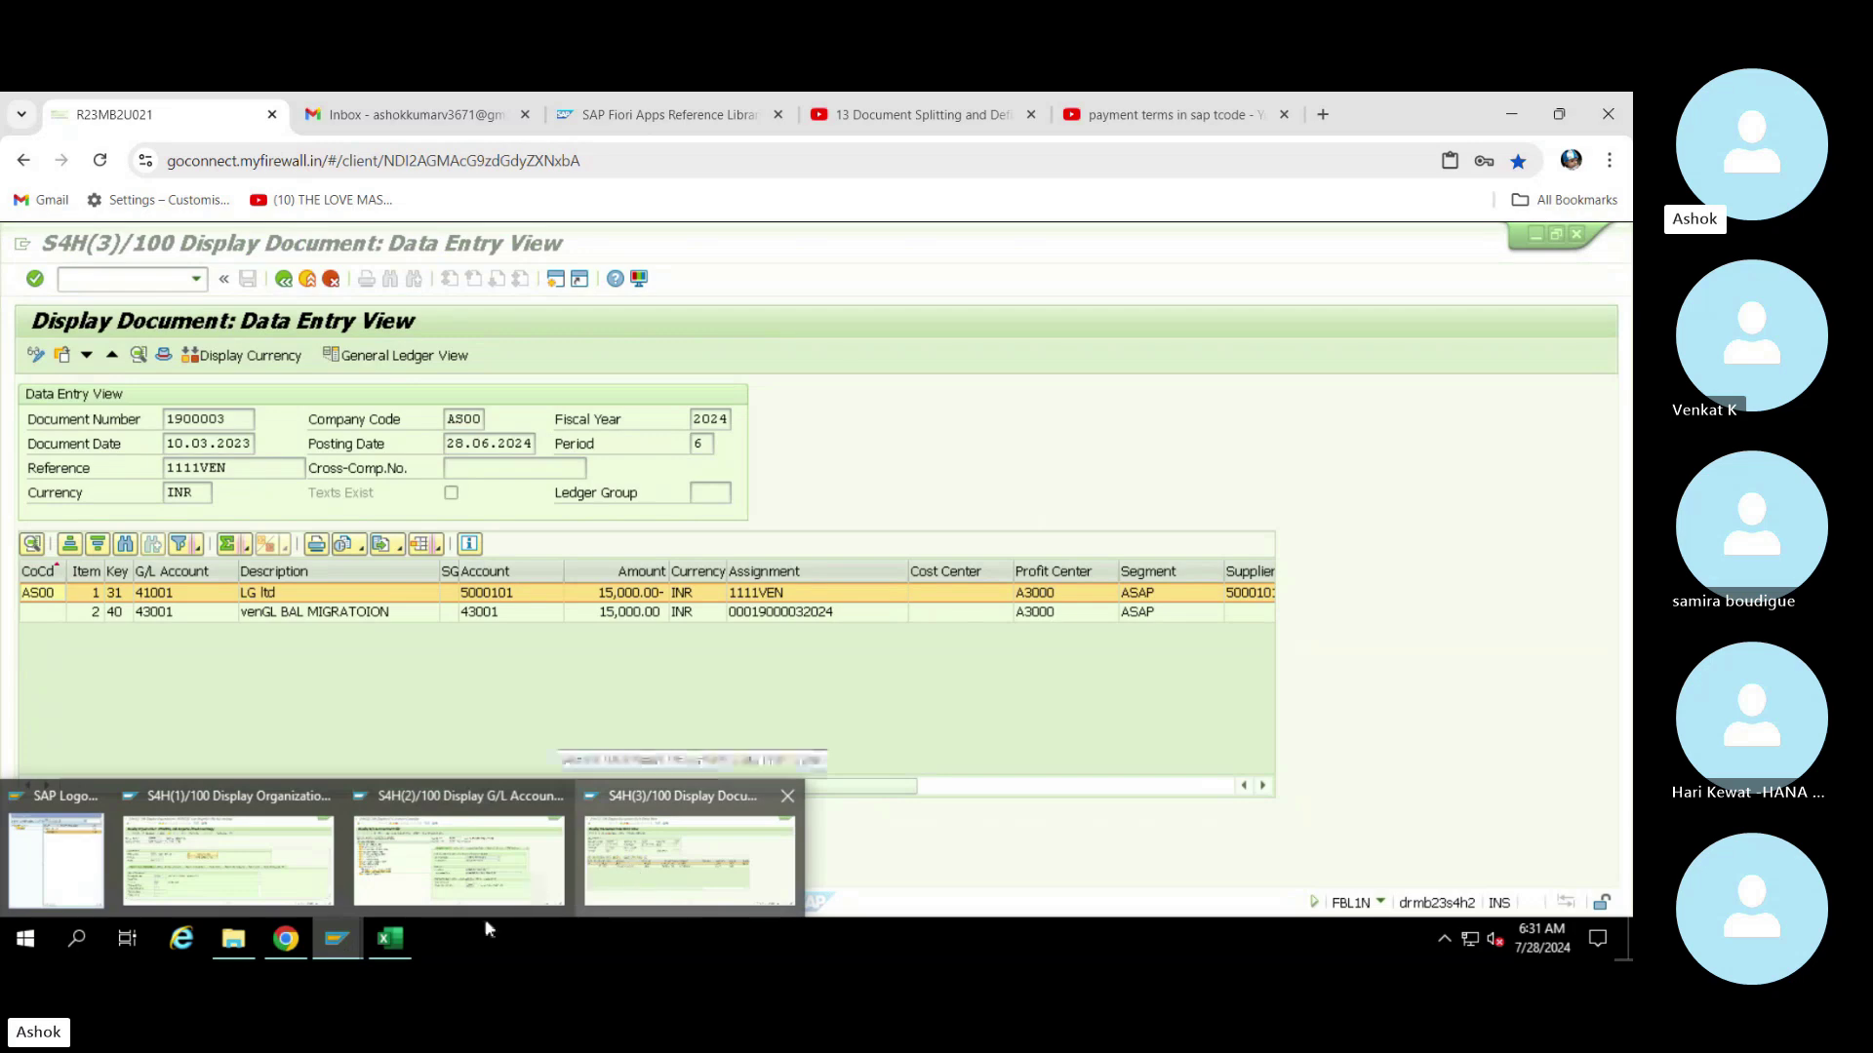
click(389, 939)
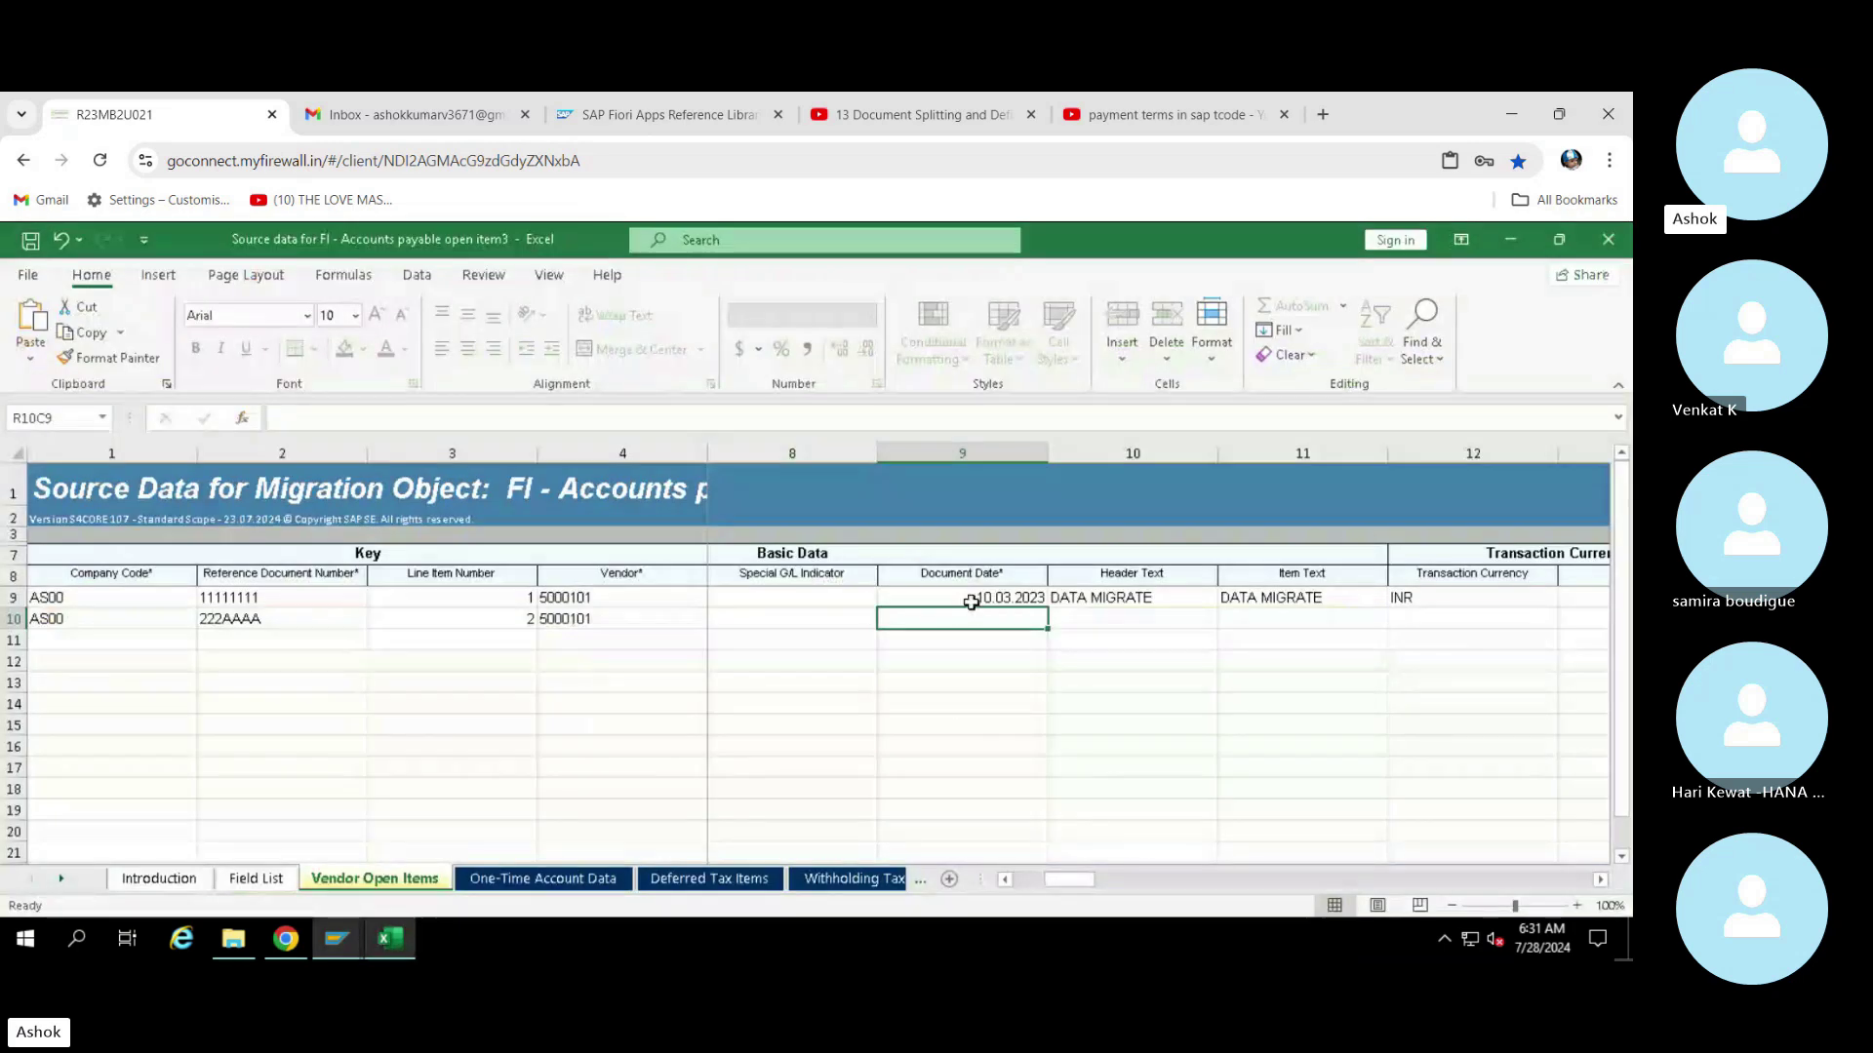
Examine the document date, header text, item text, transaction currency and amount fields in rows 9 and 10 of the vendor open items
key(Up)
key(Right)
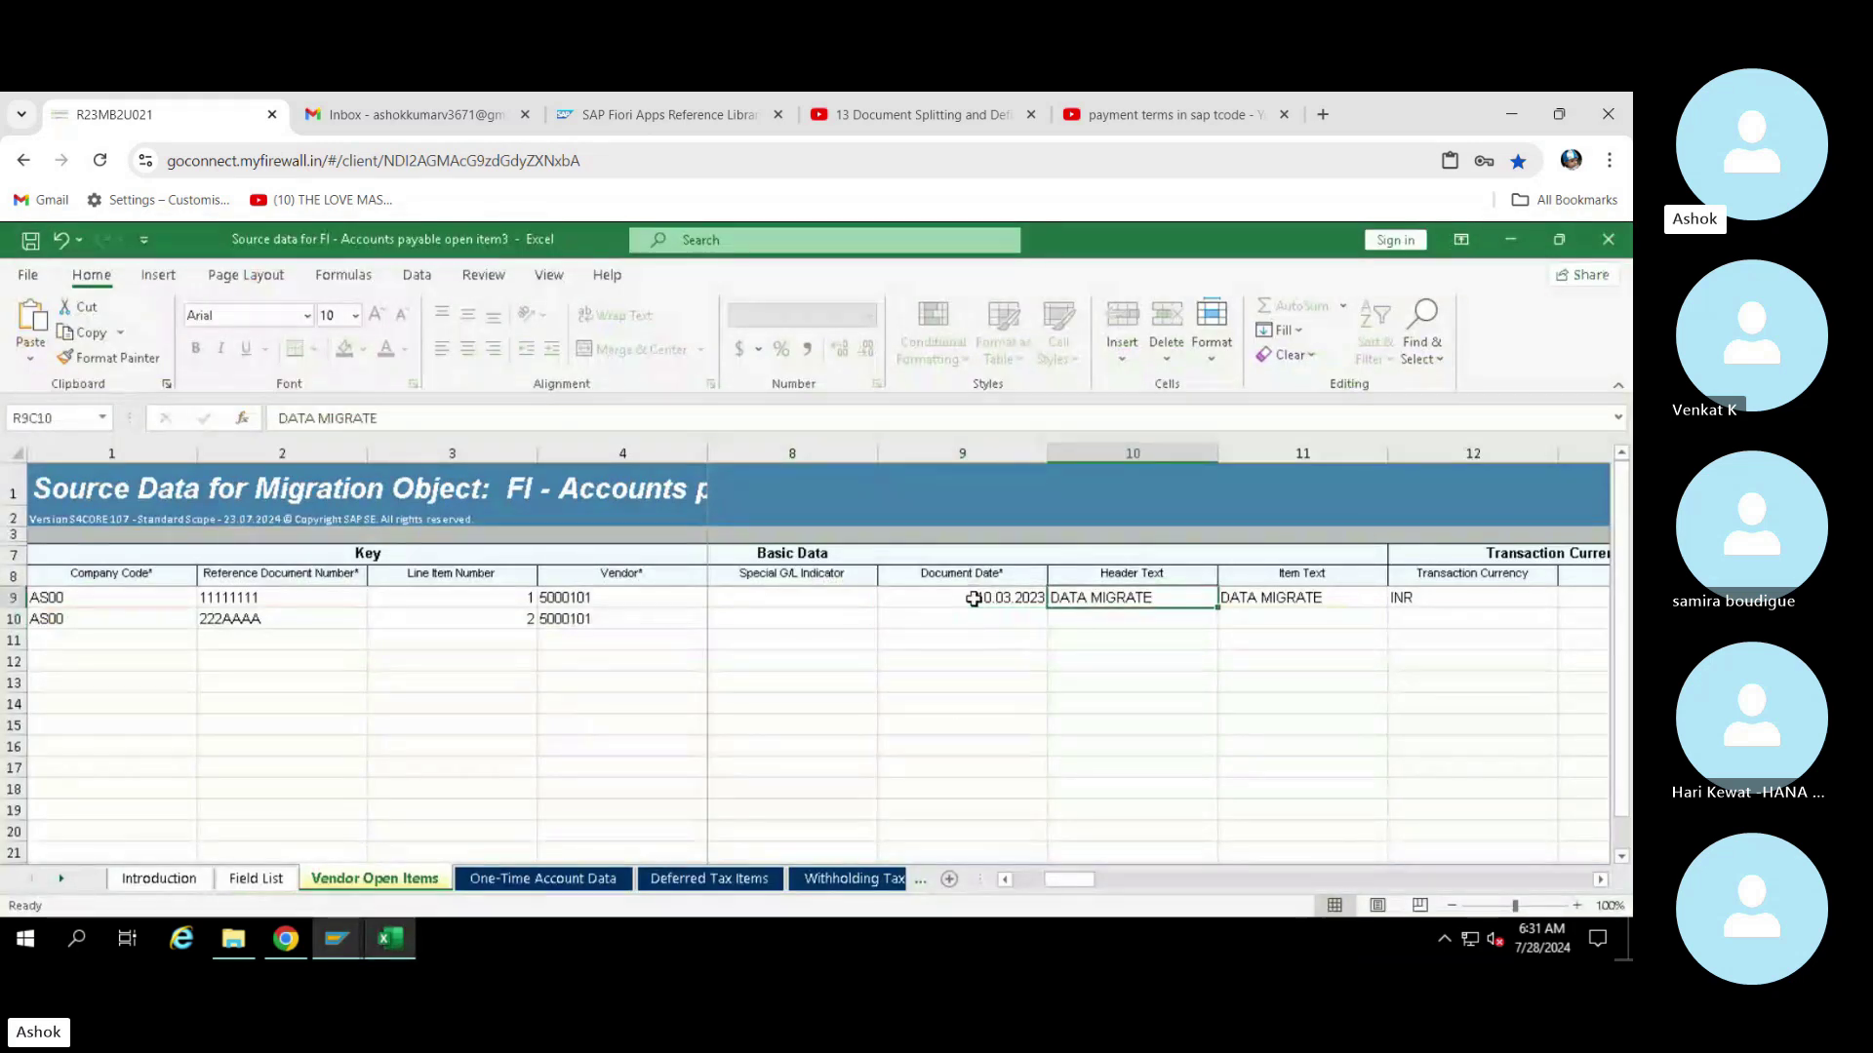
key(Right)
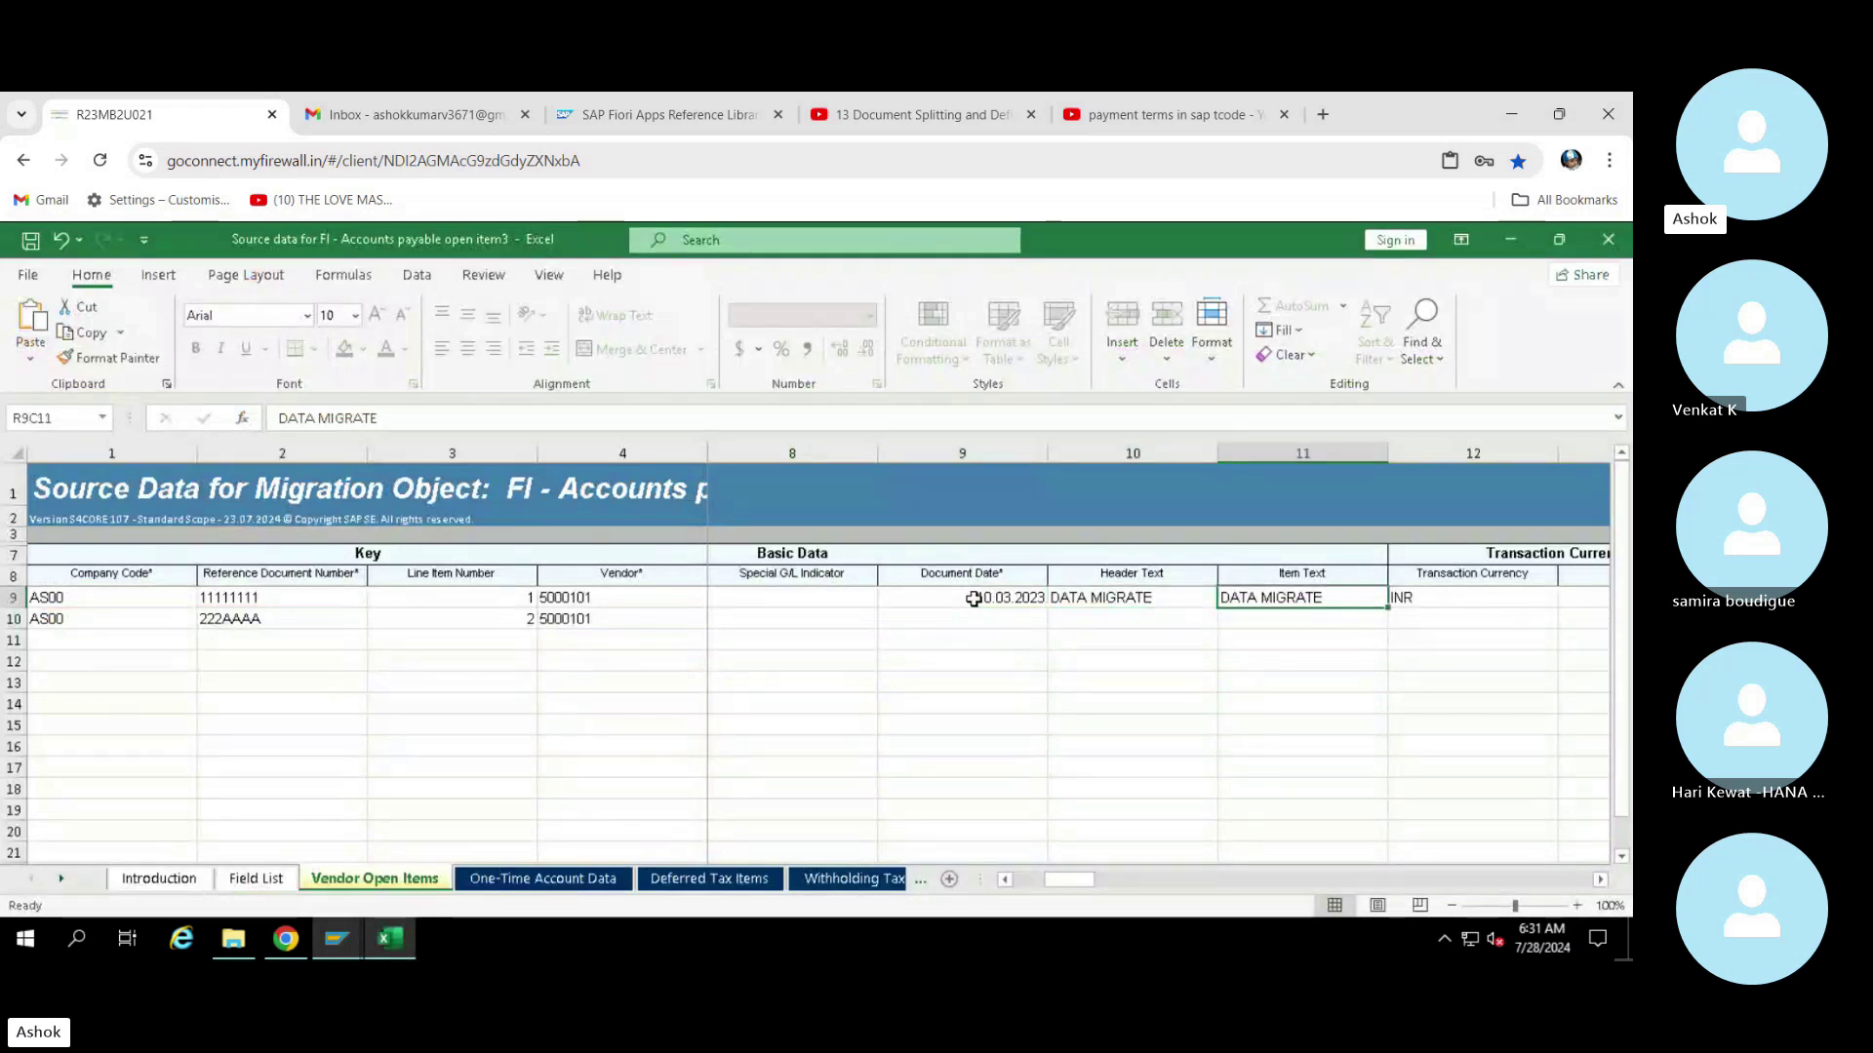
key(Right)
key(Right)
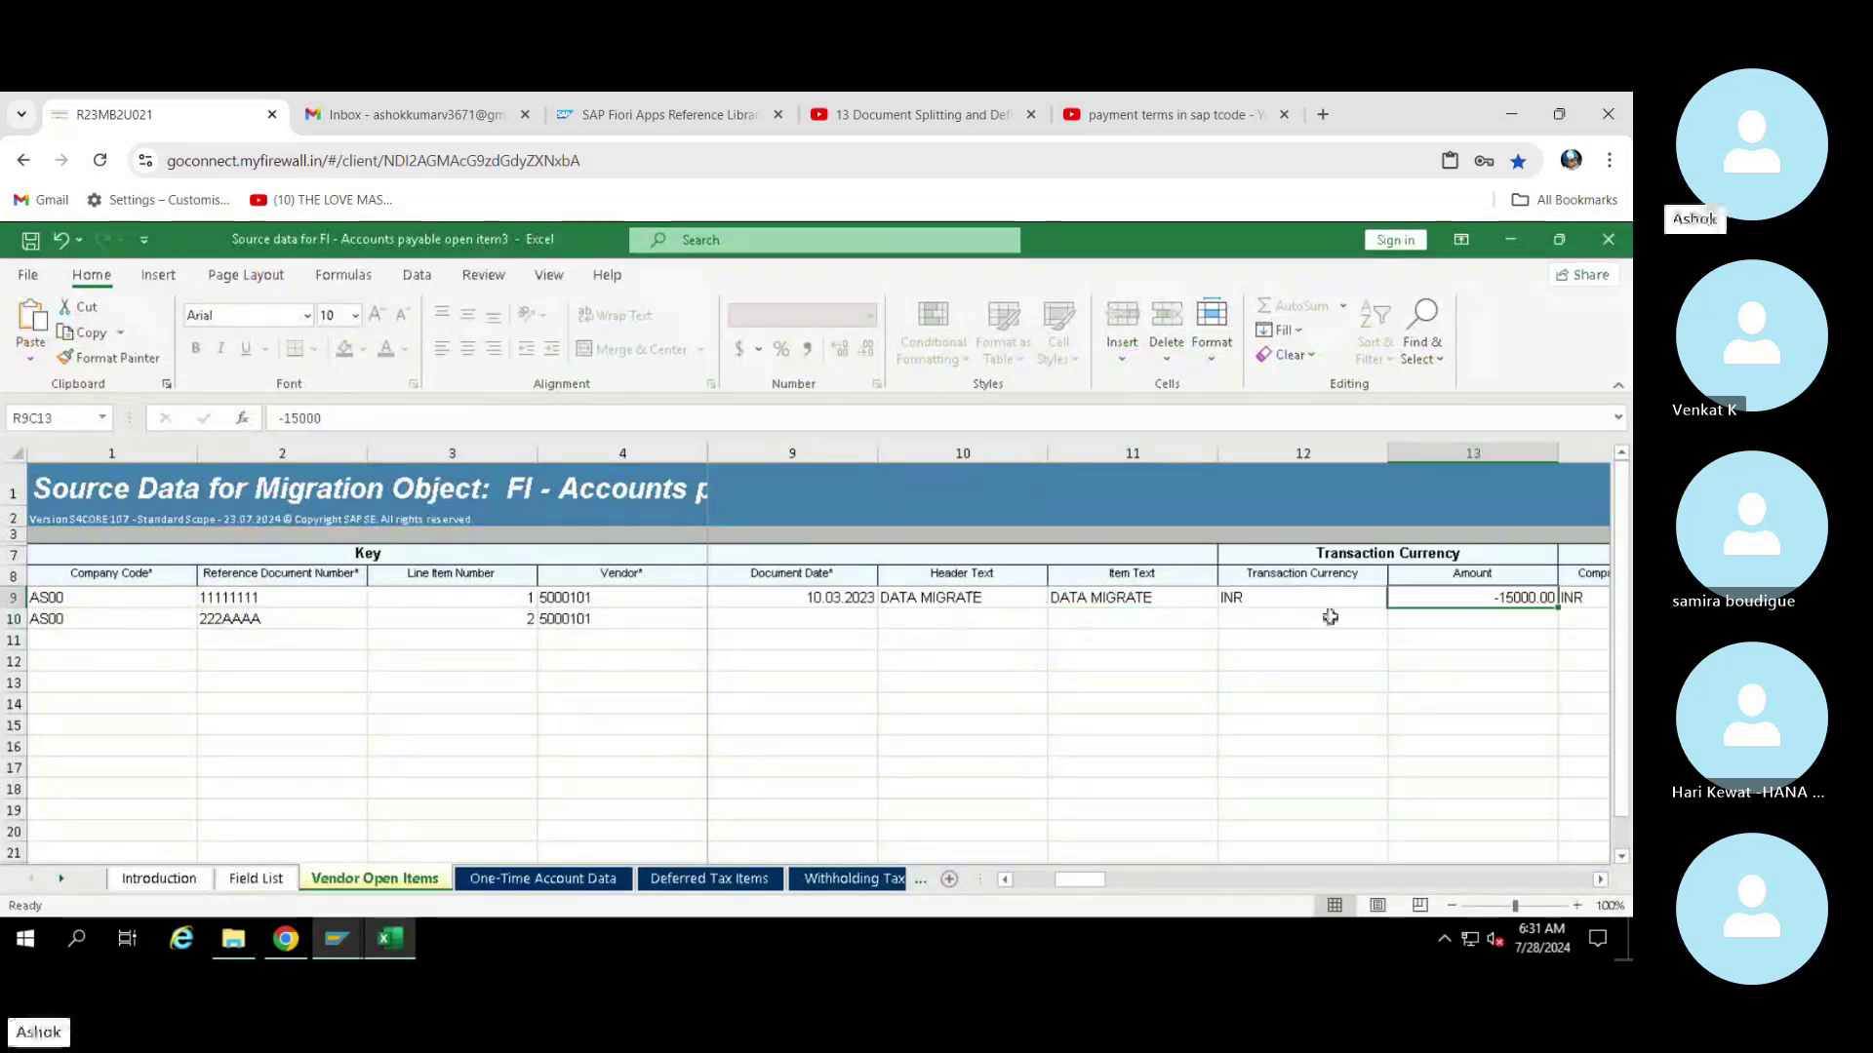
click(1296, 597)
click(1328, 558)
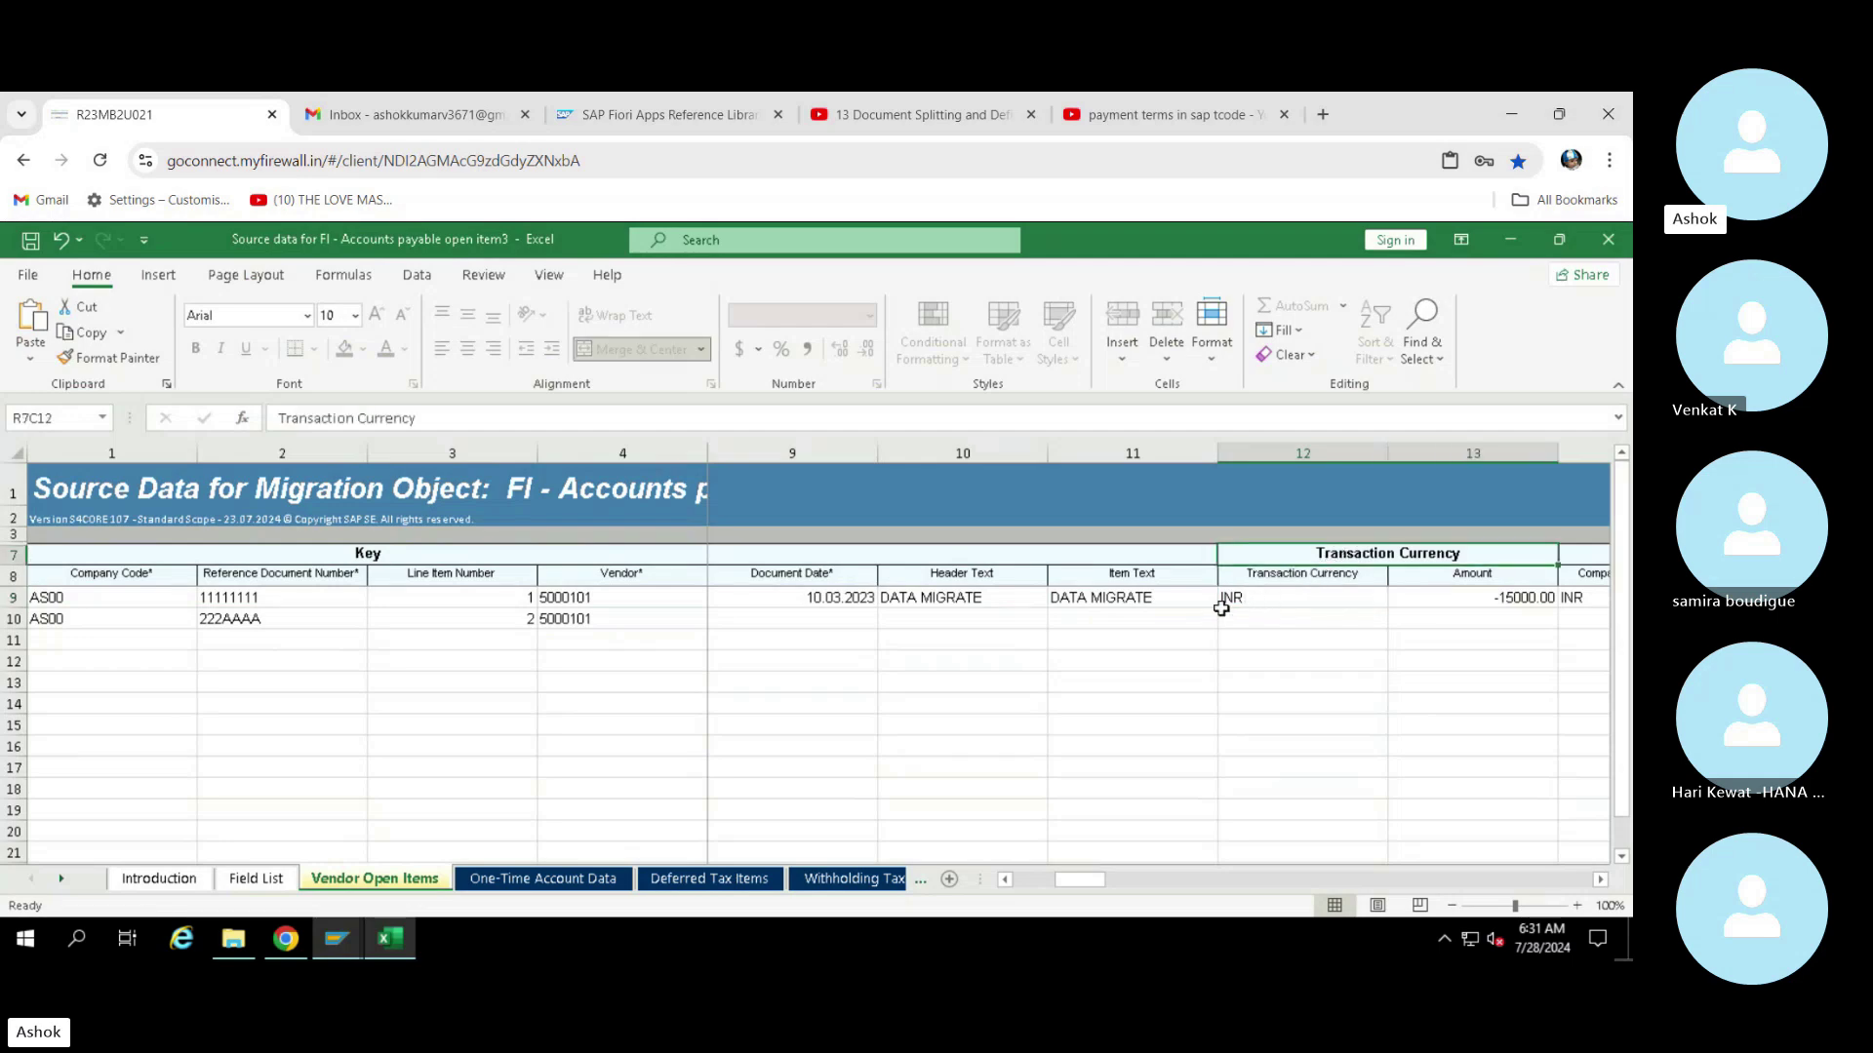
key(ctrl+Home)
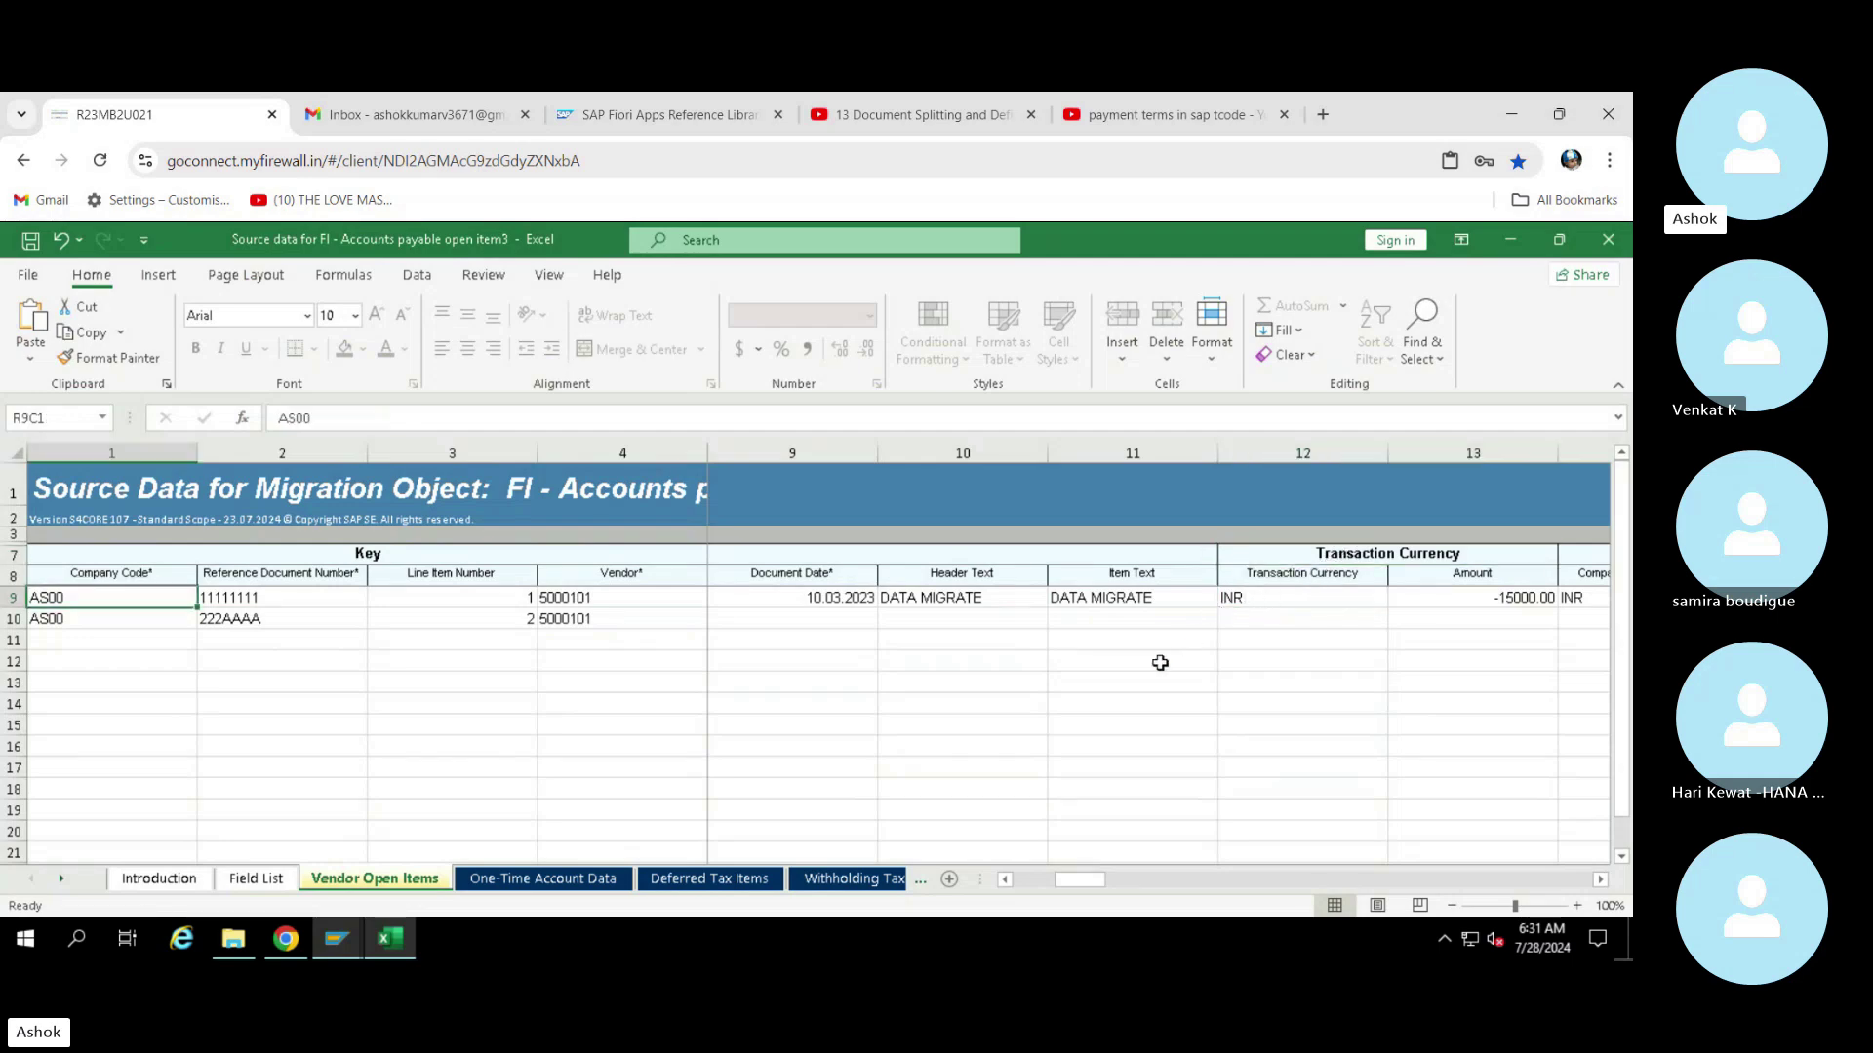
click(1246, 596)
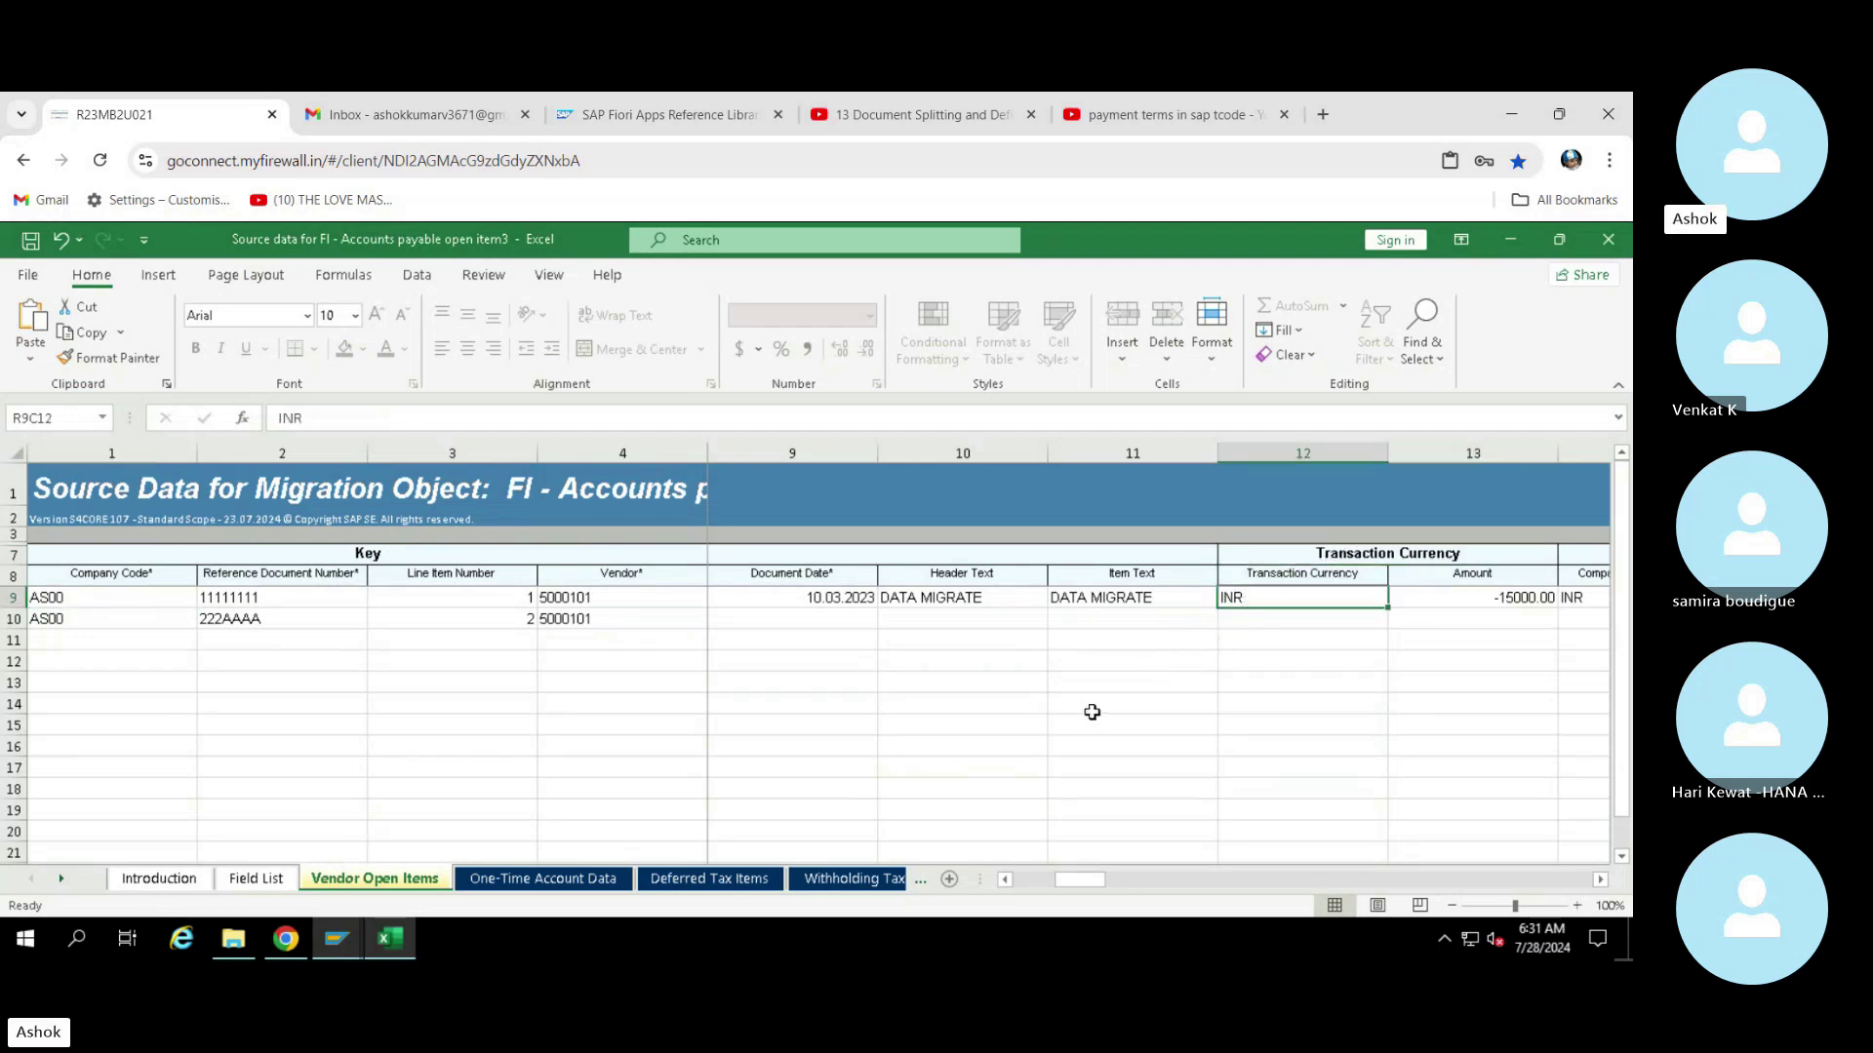
click(1145, 617)
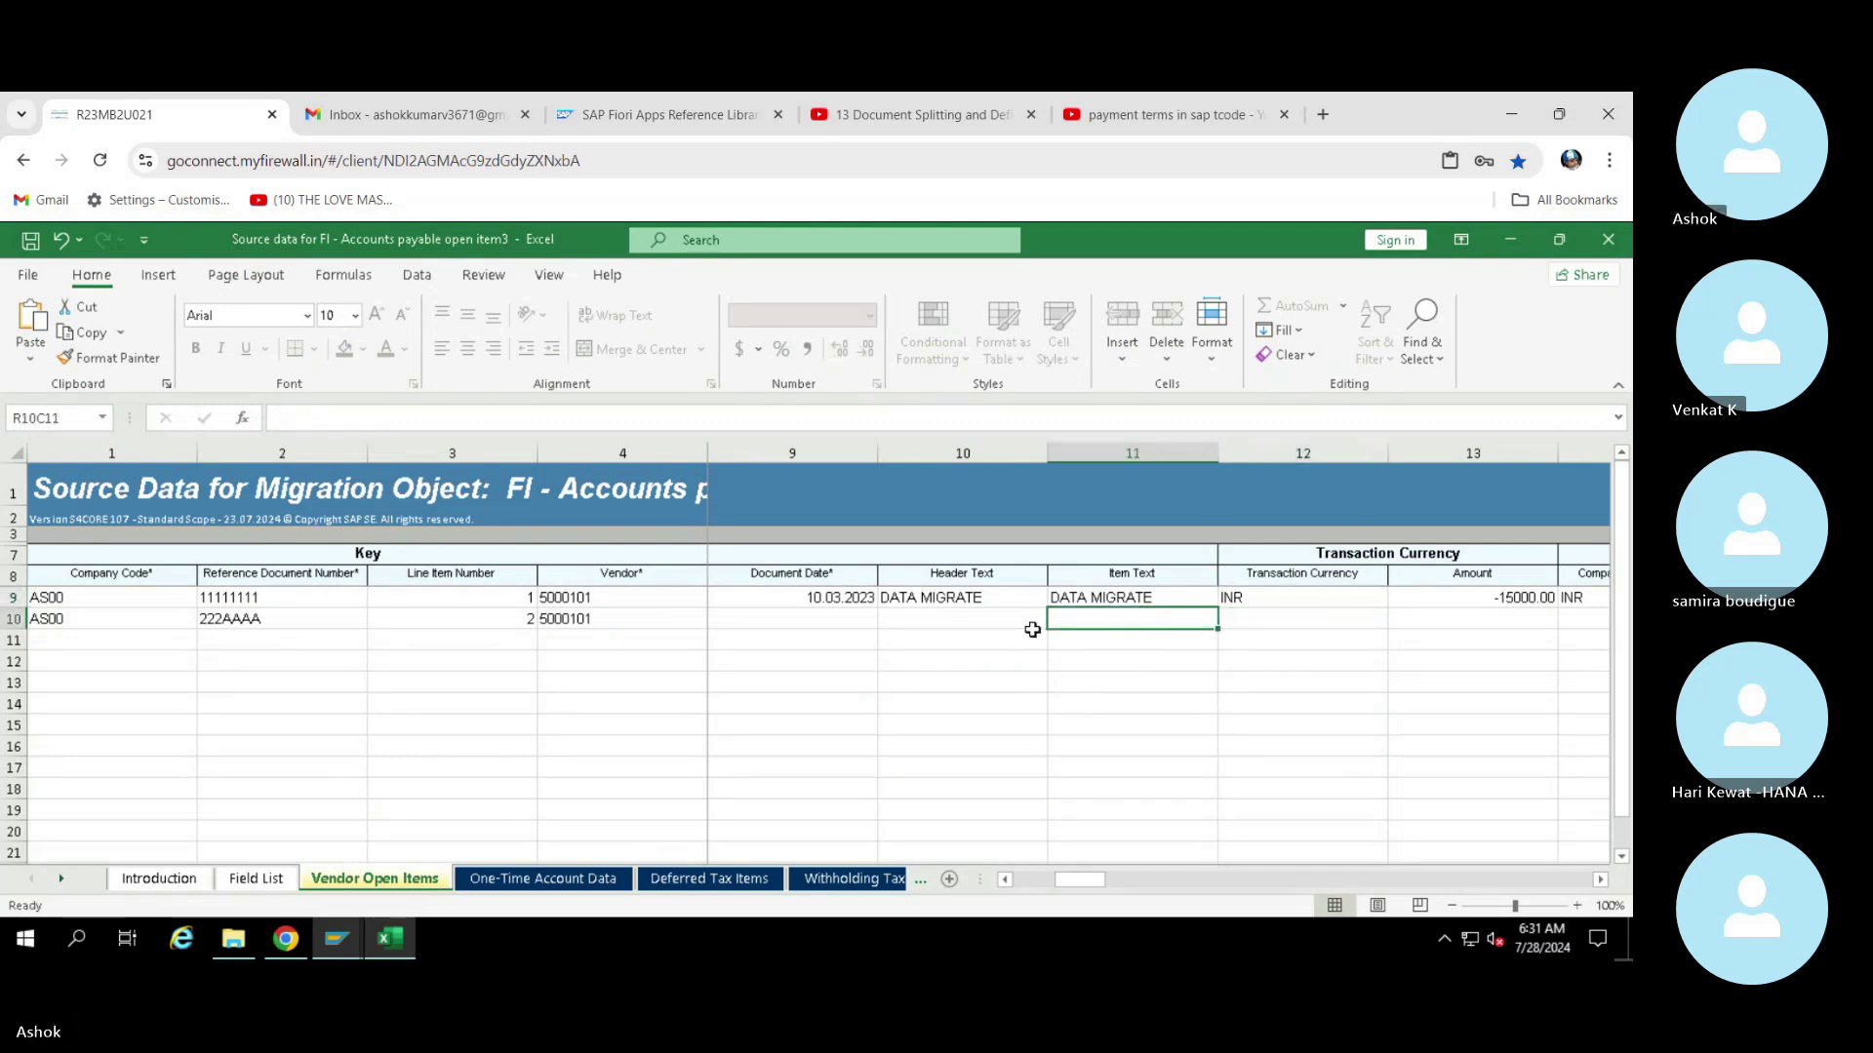
click(829, 618)
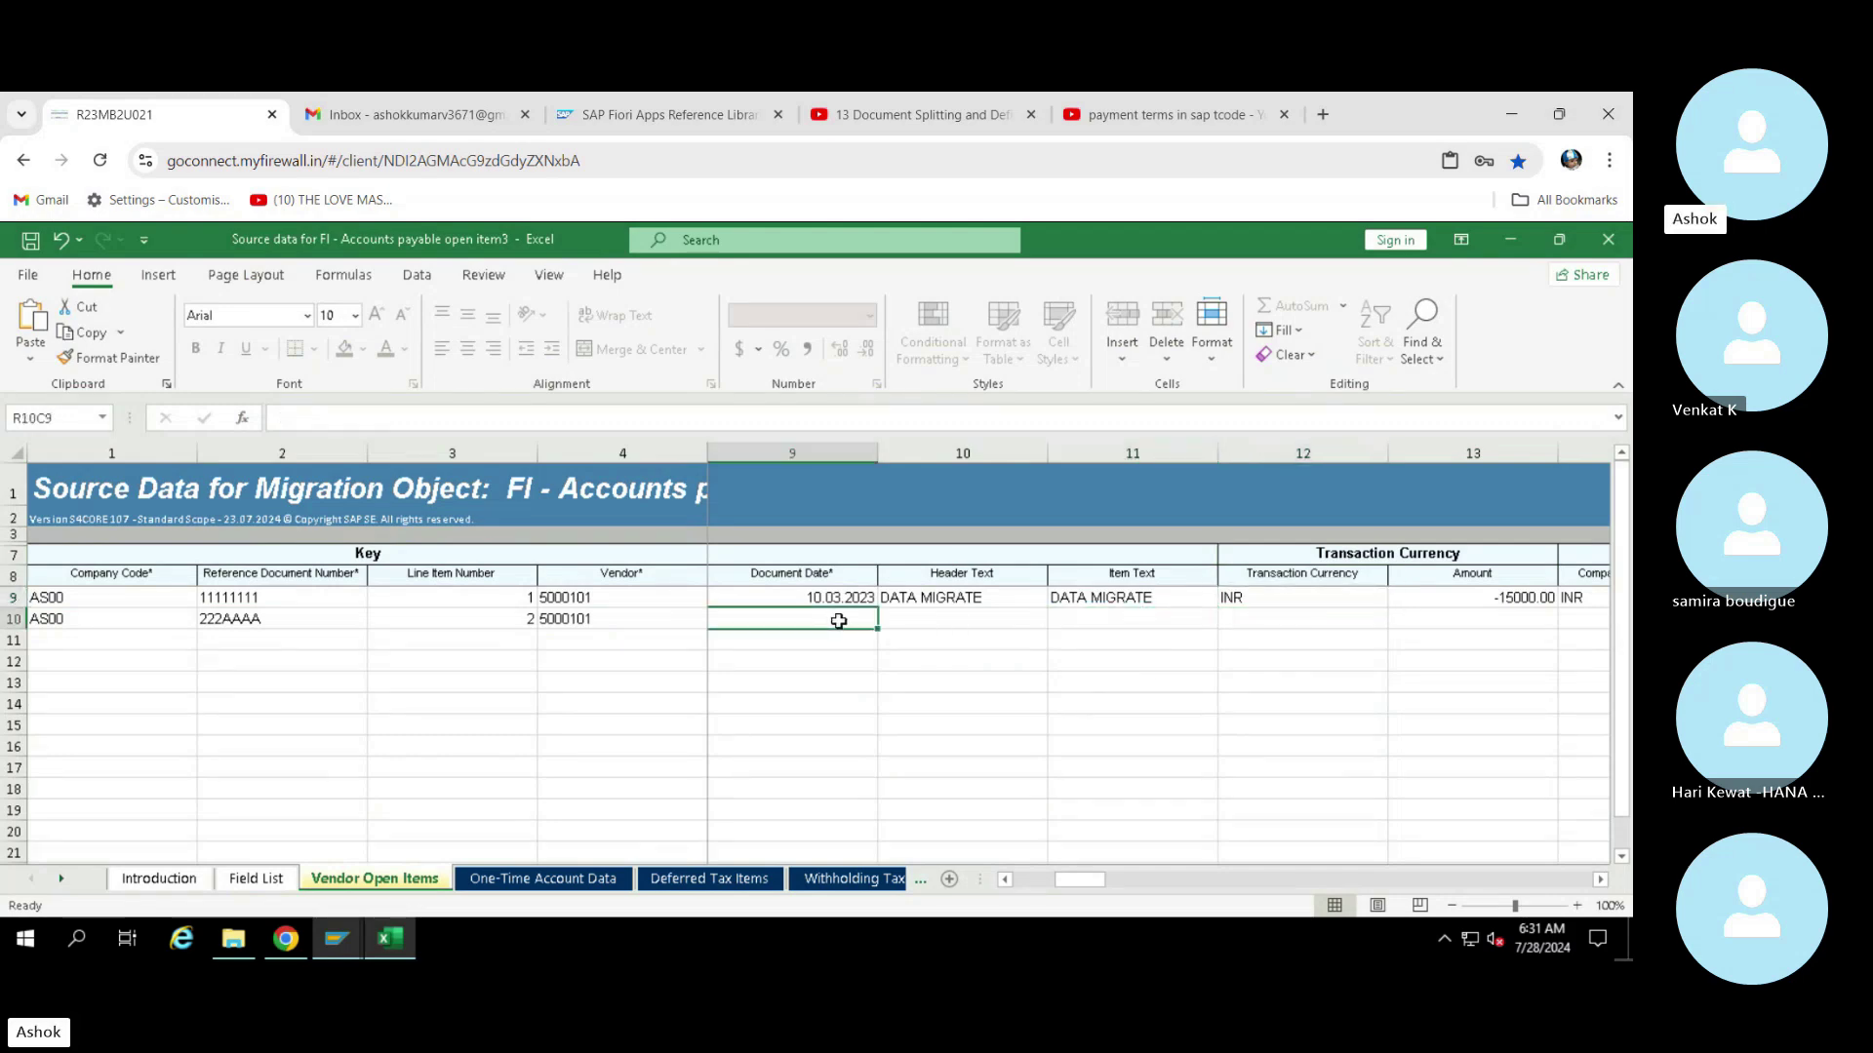
click(1268, 603)
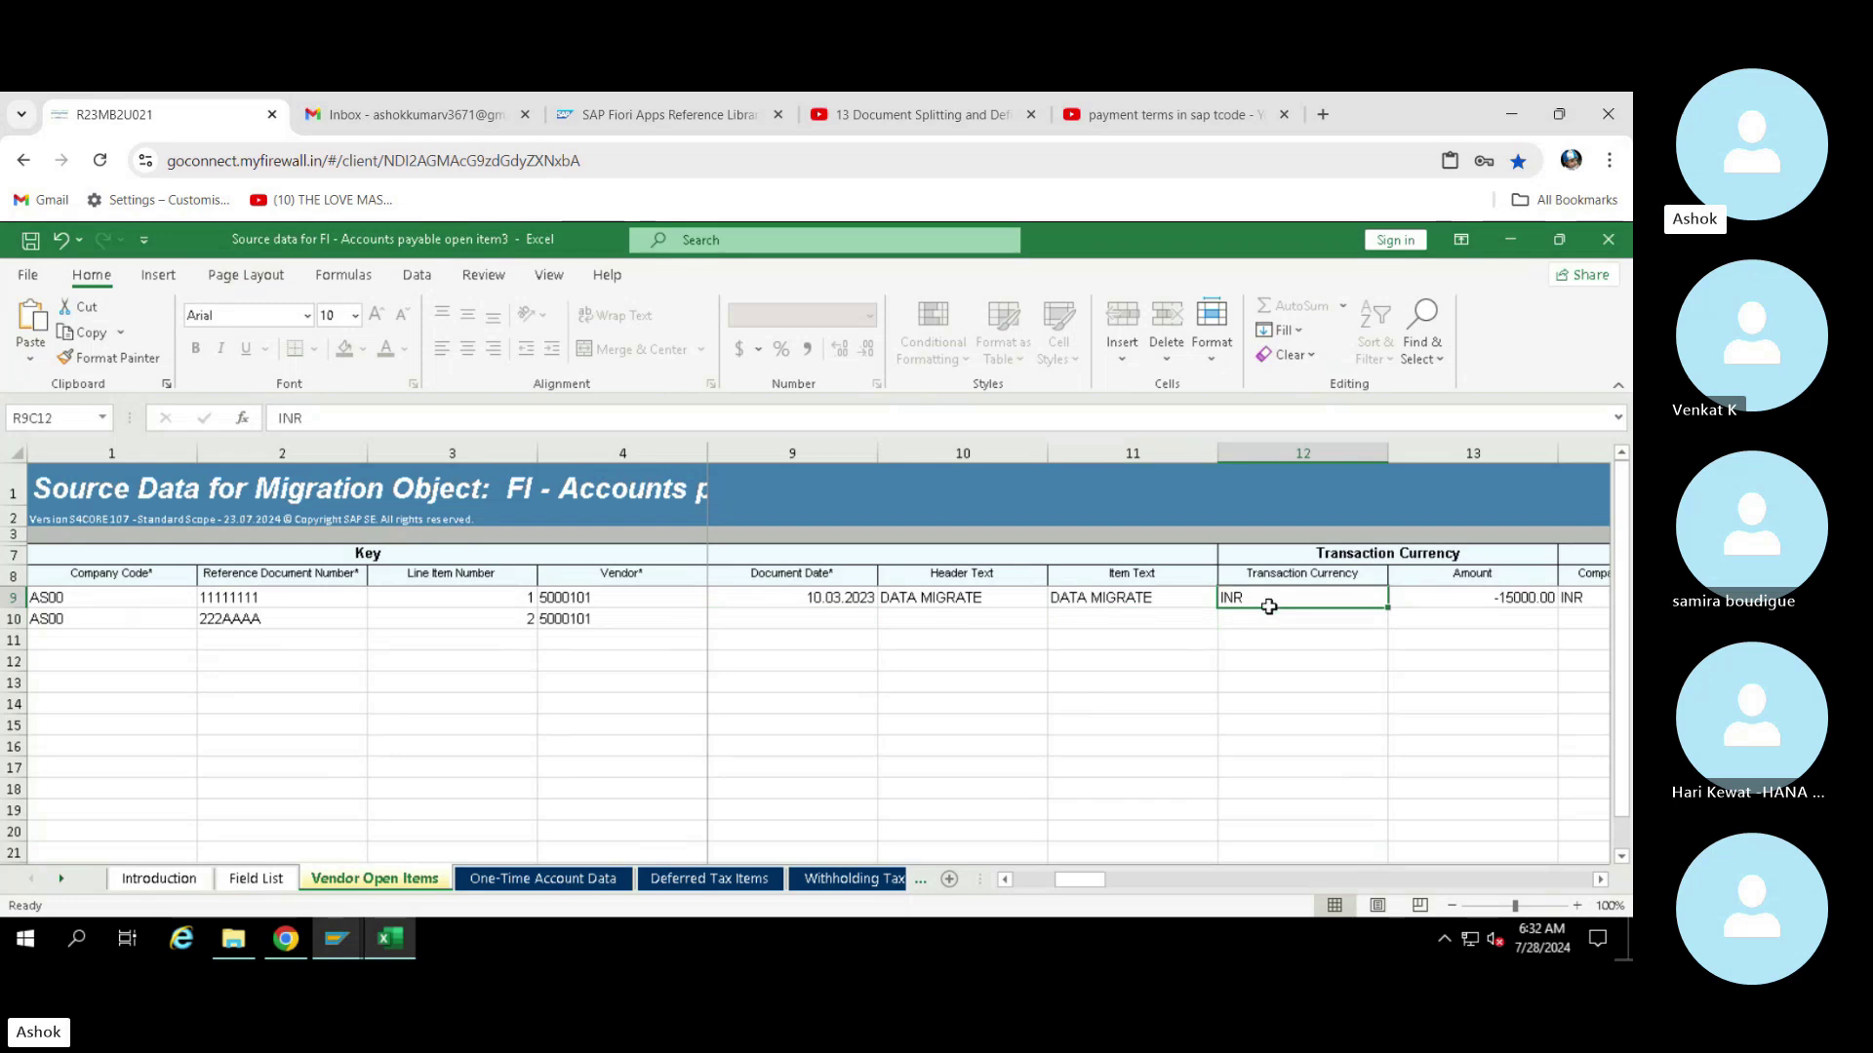
click(1252, 620)
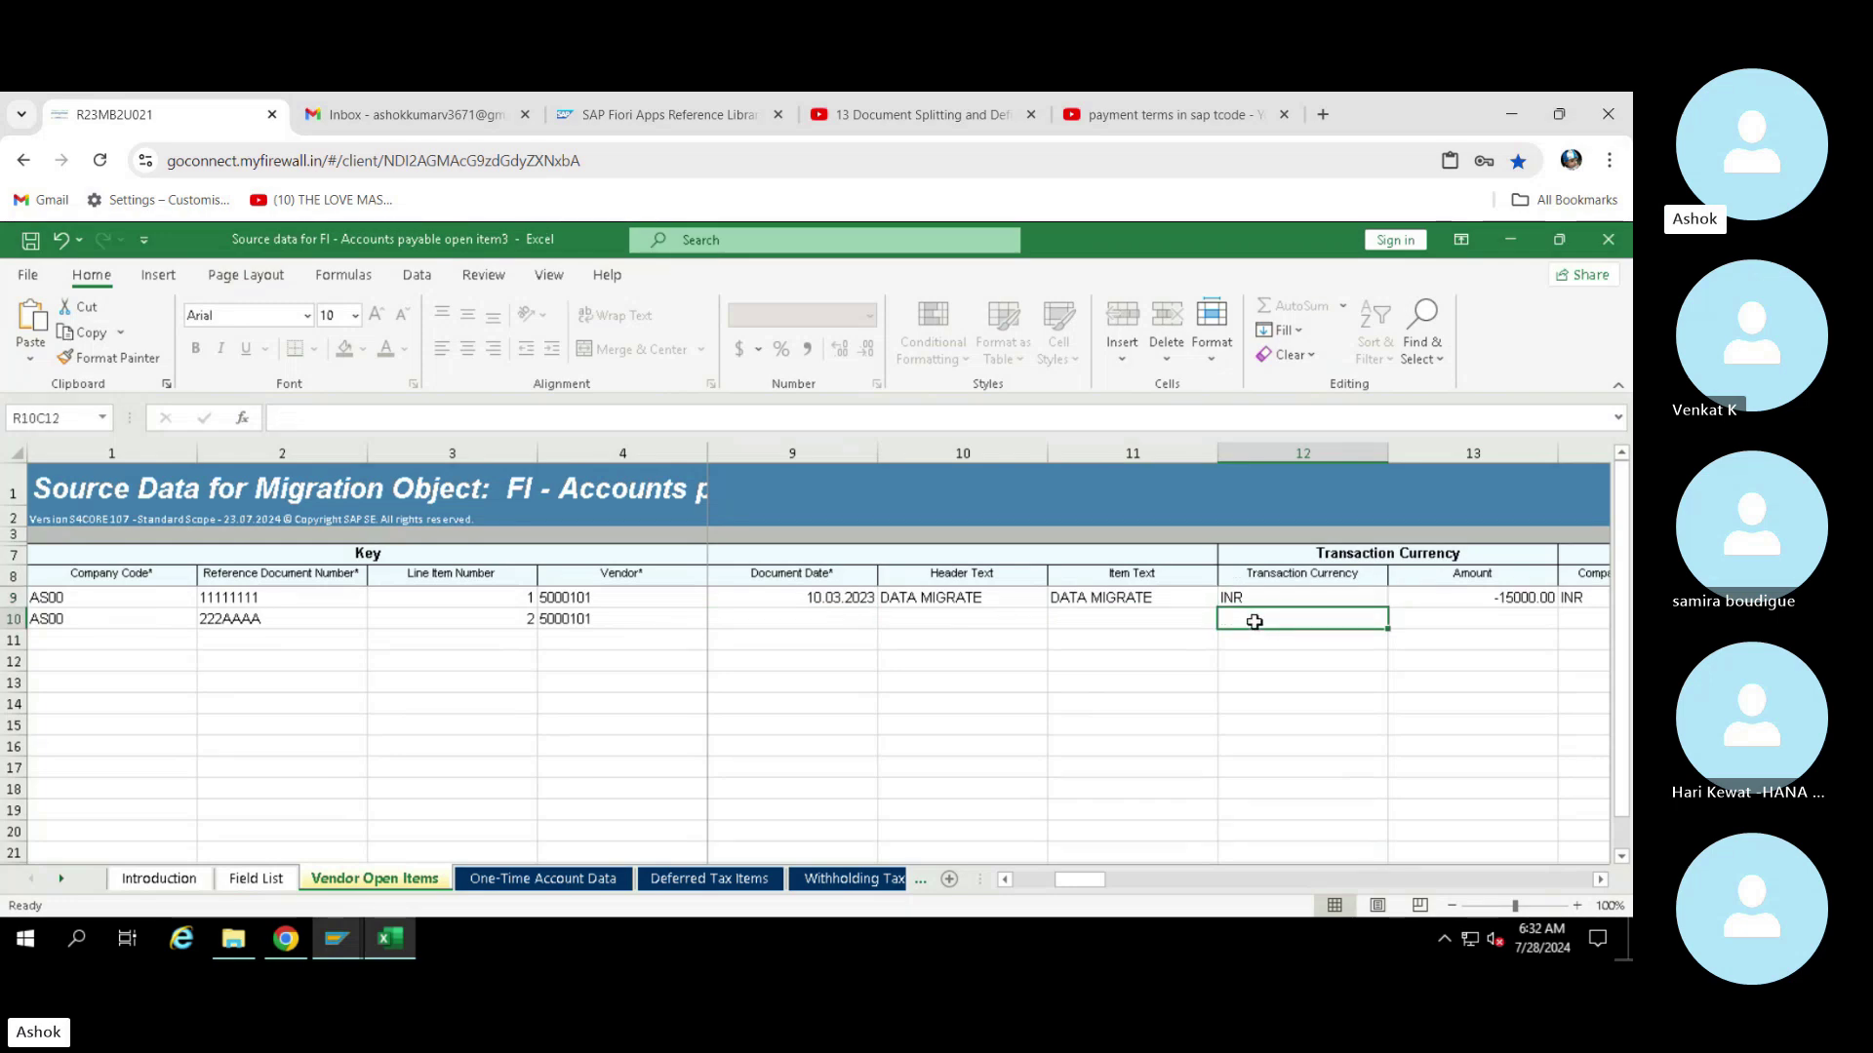
click(823, 619)
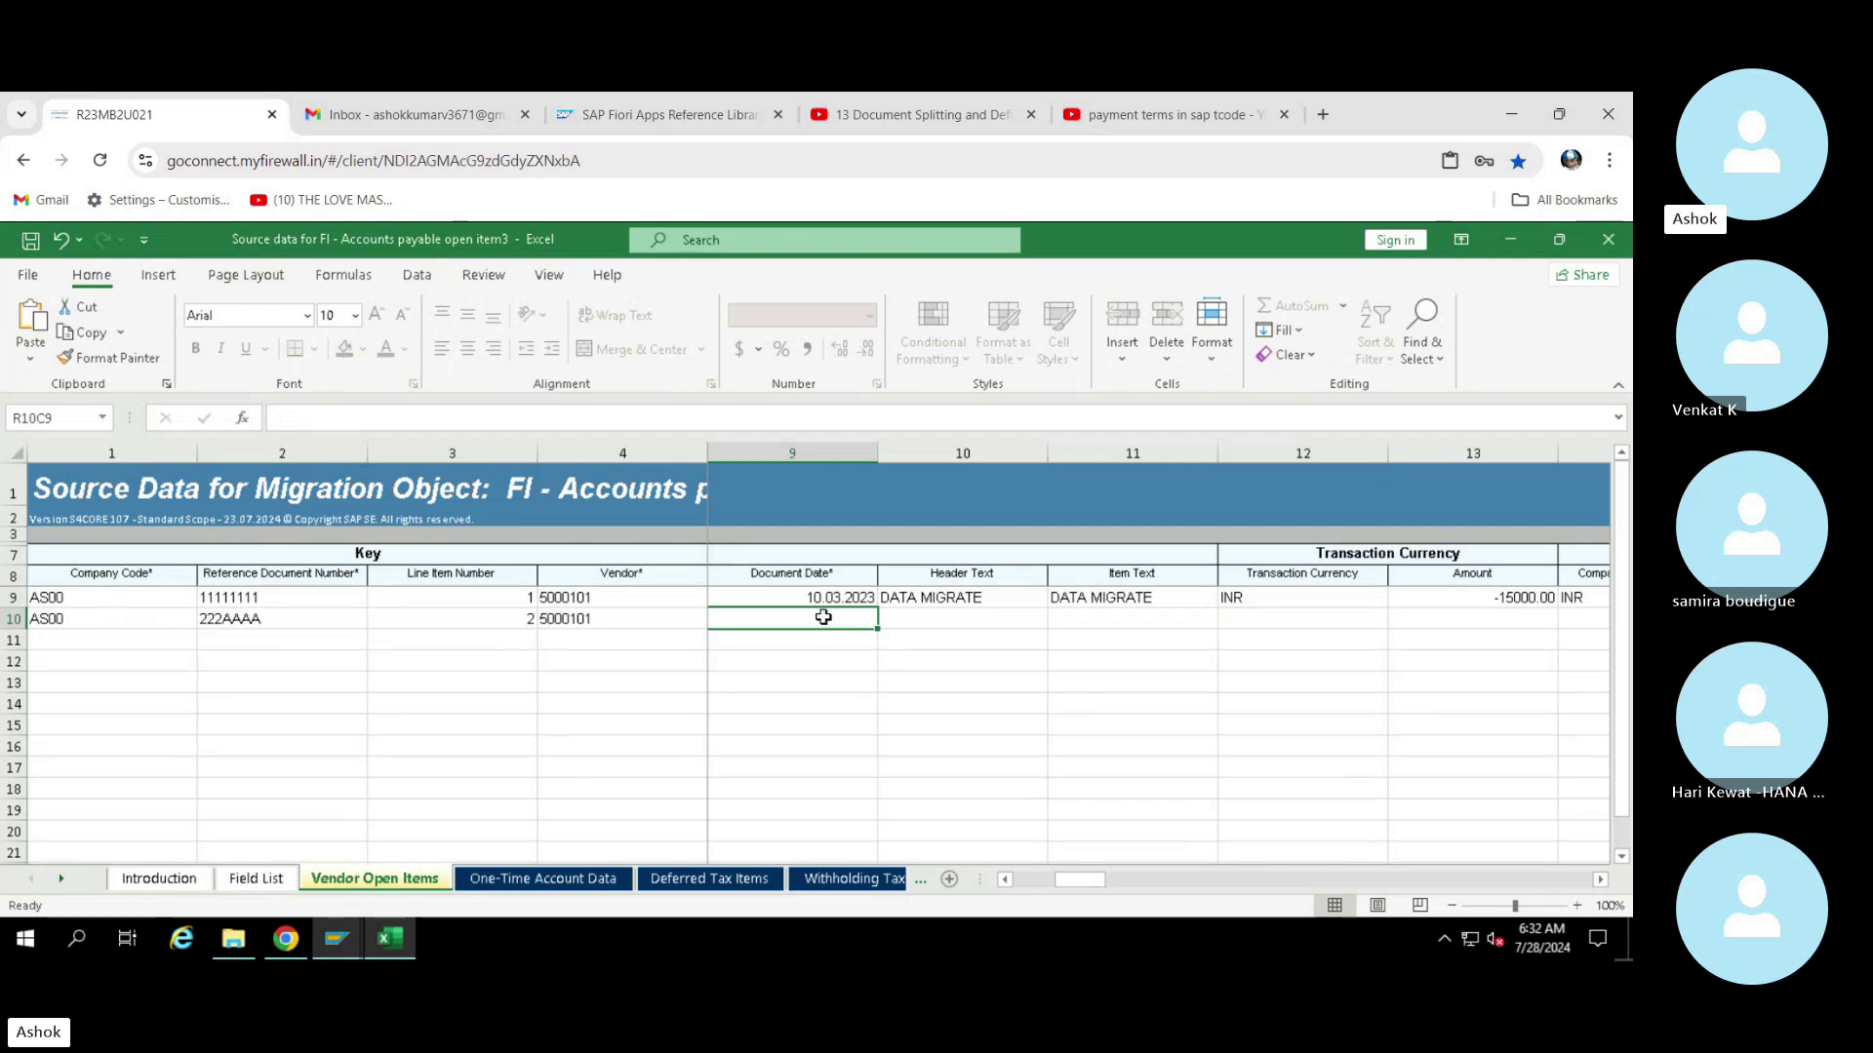
click(13, 619)
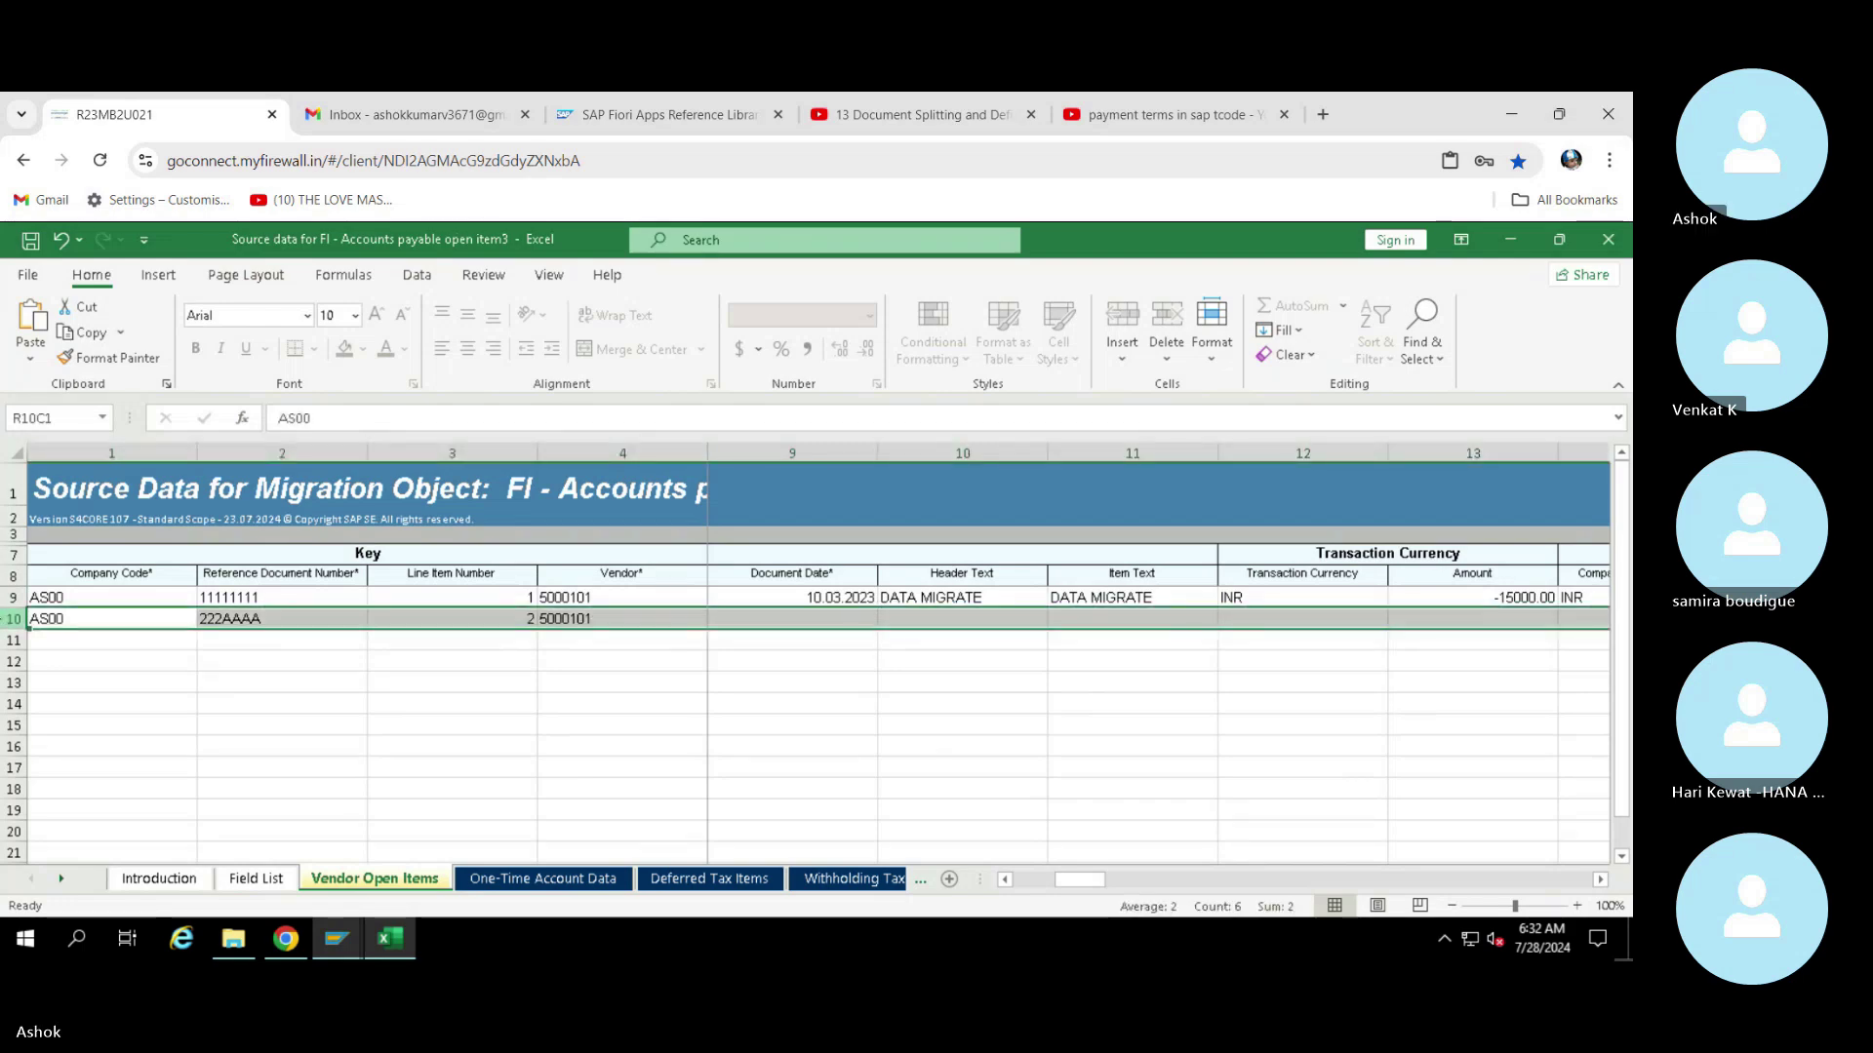
click(796, 624)
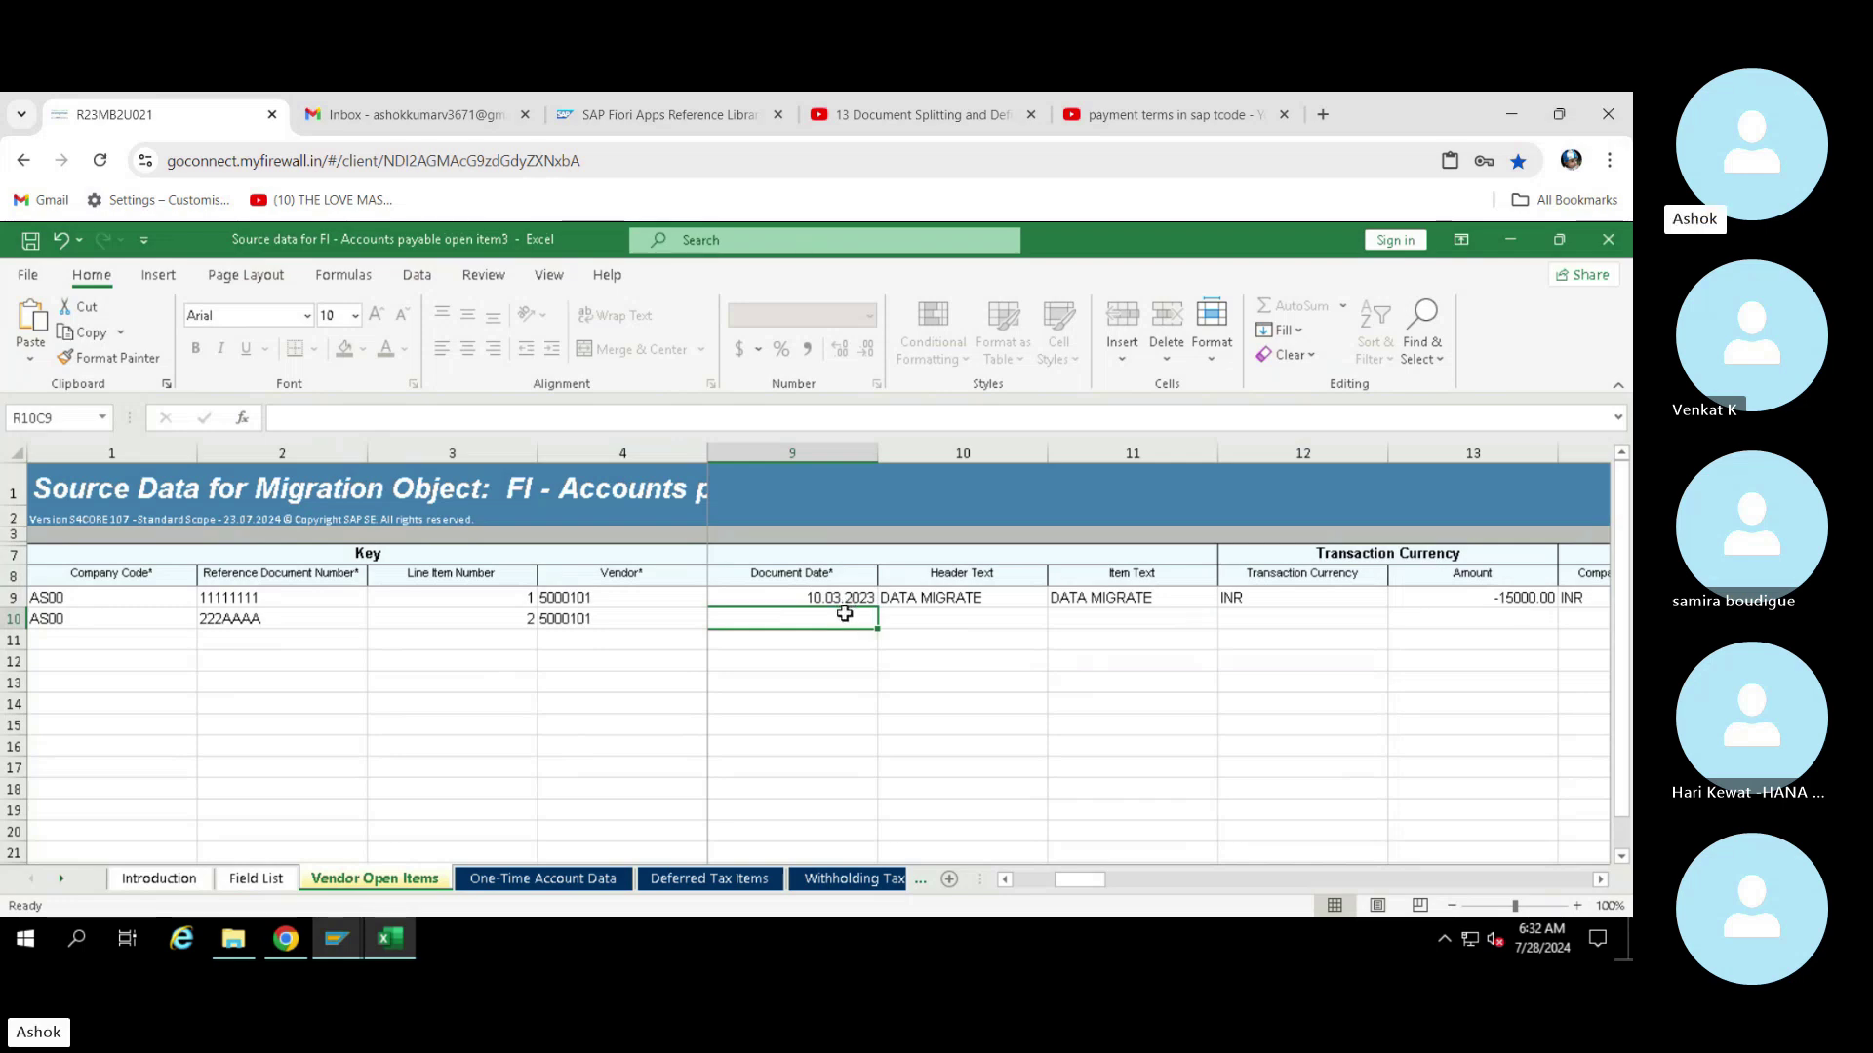
click(815, 660)
click(818, 618)
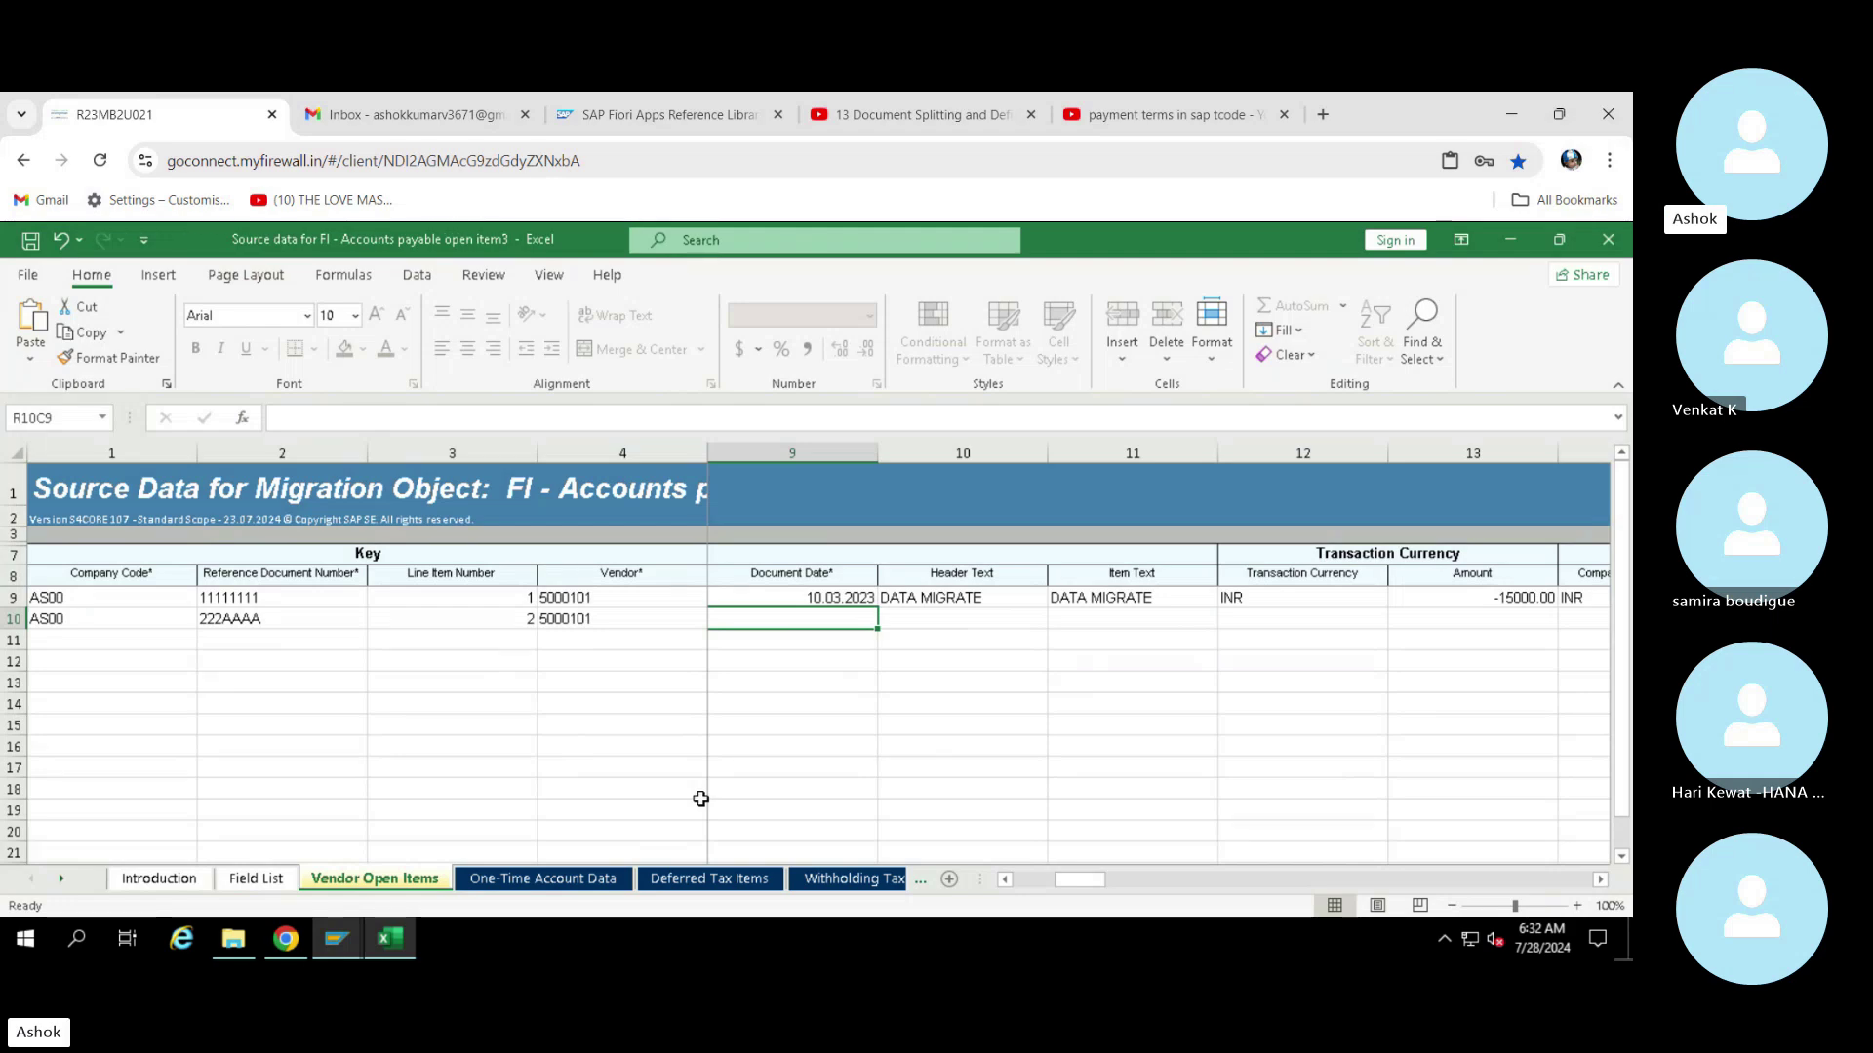
Switch to SAP and open transaction FINS_MIG_CTRL_1 in a new session
mouse_move(336, 938)
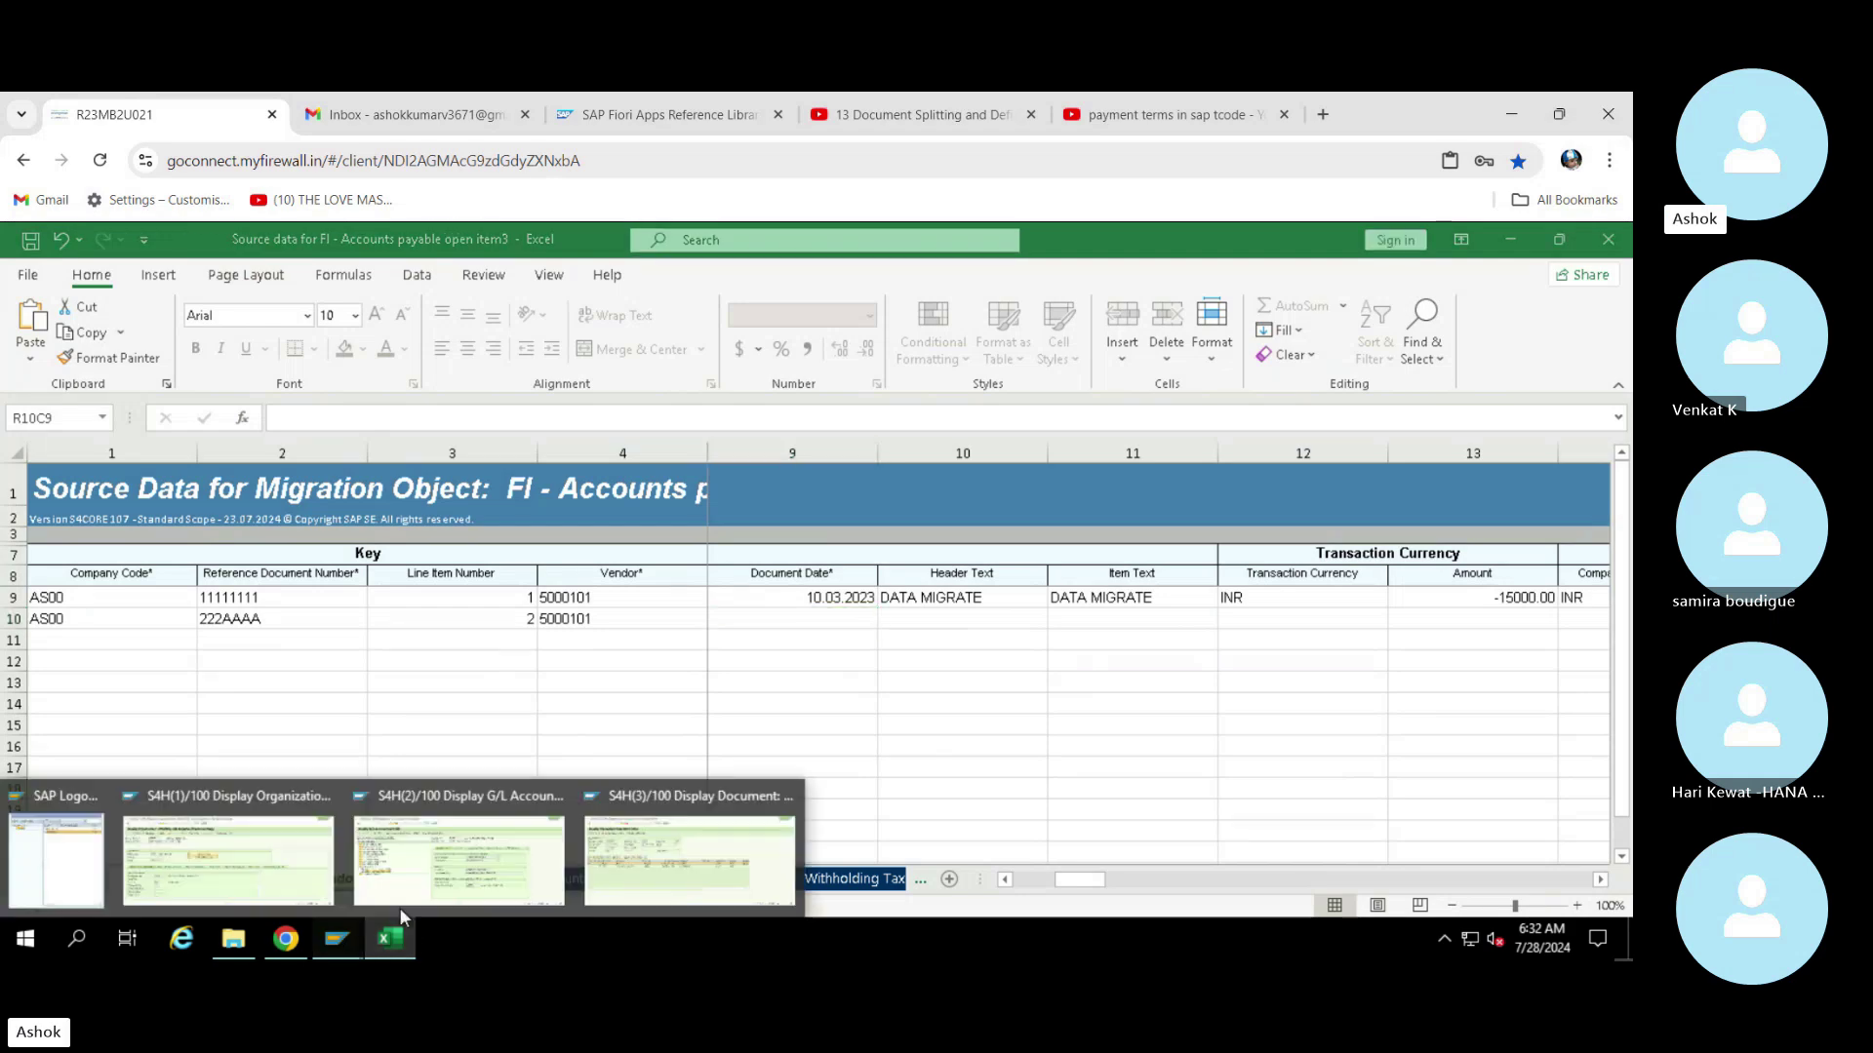
click(762, 882)
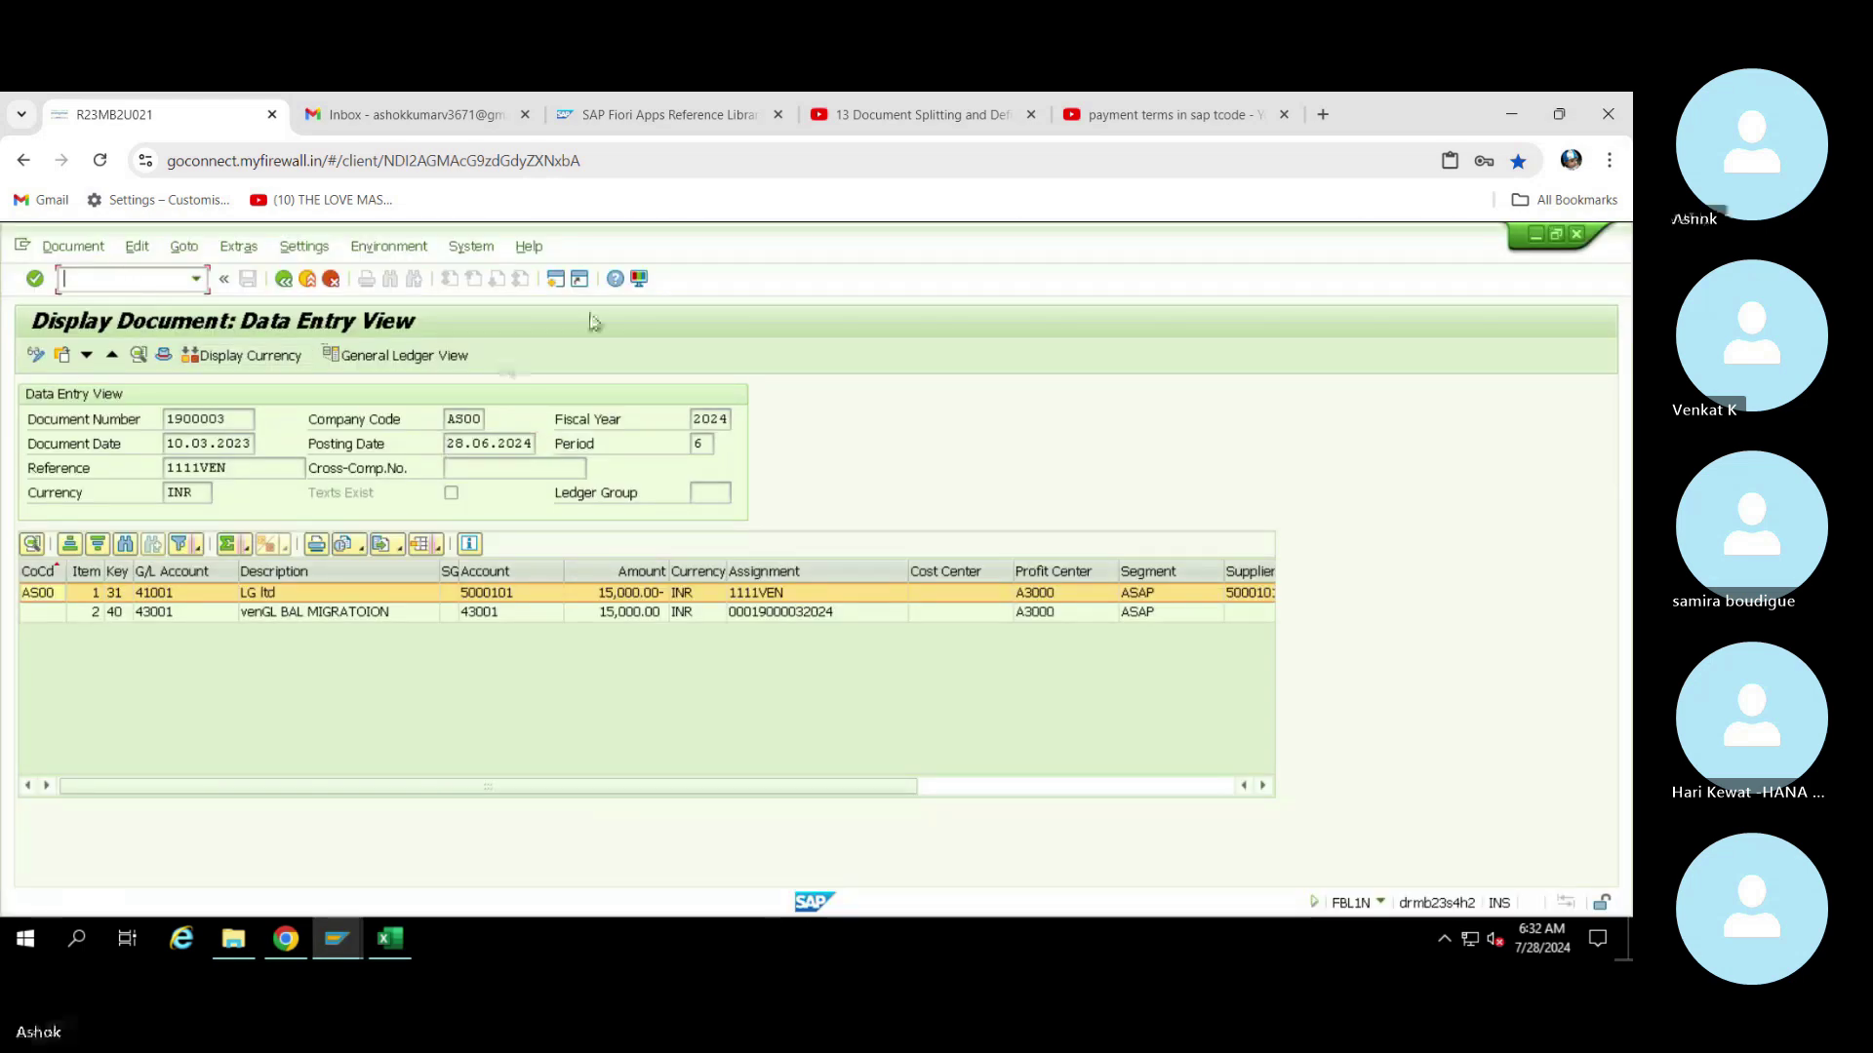
click(559, 281)
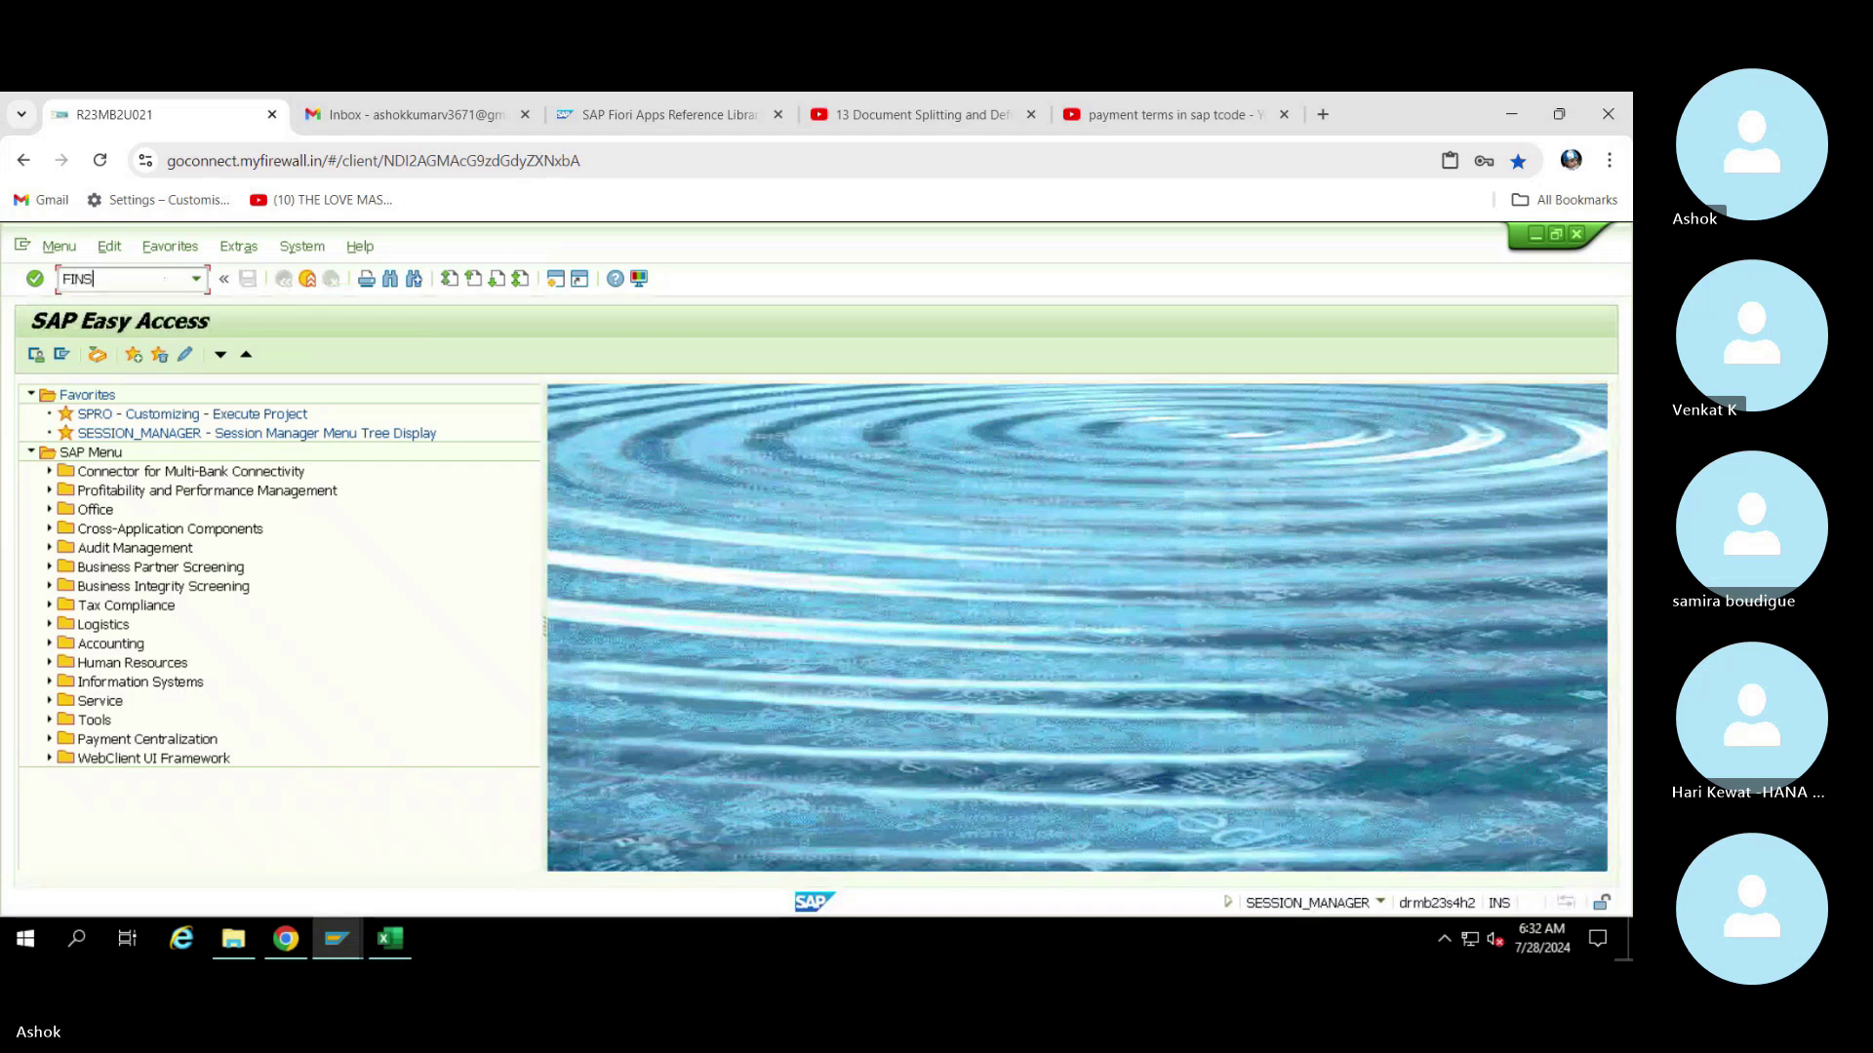
text(_MIG_C)
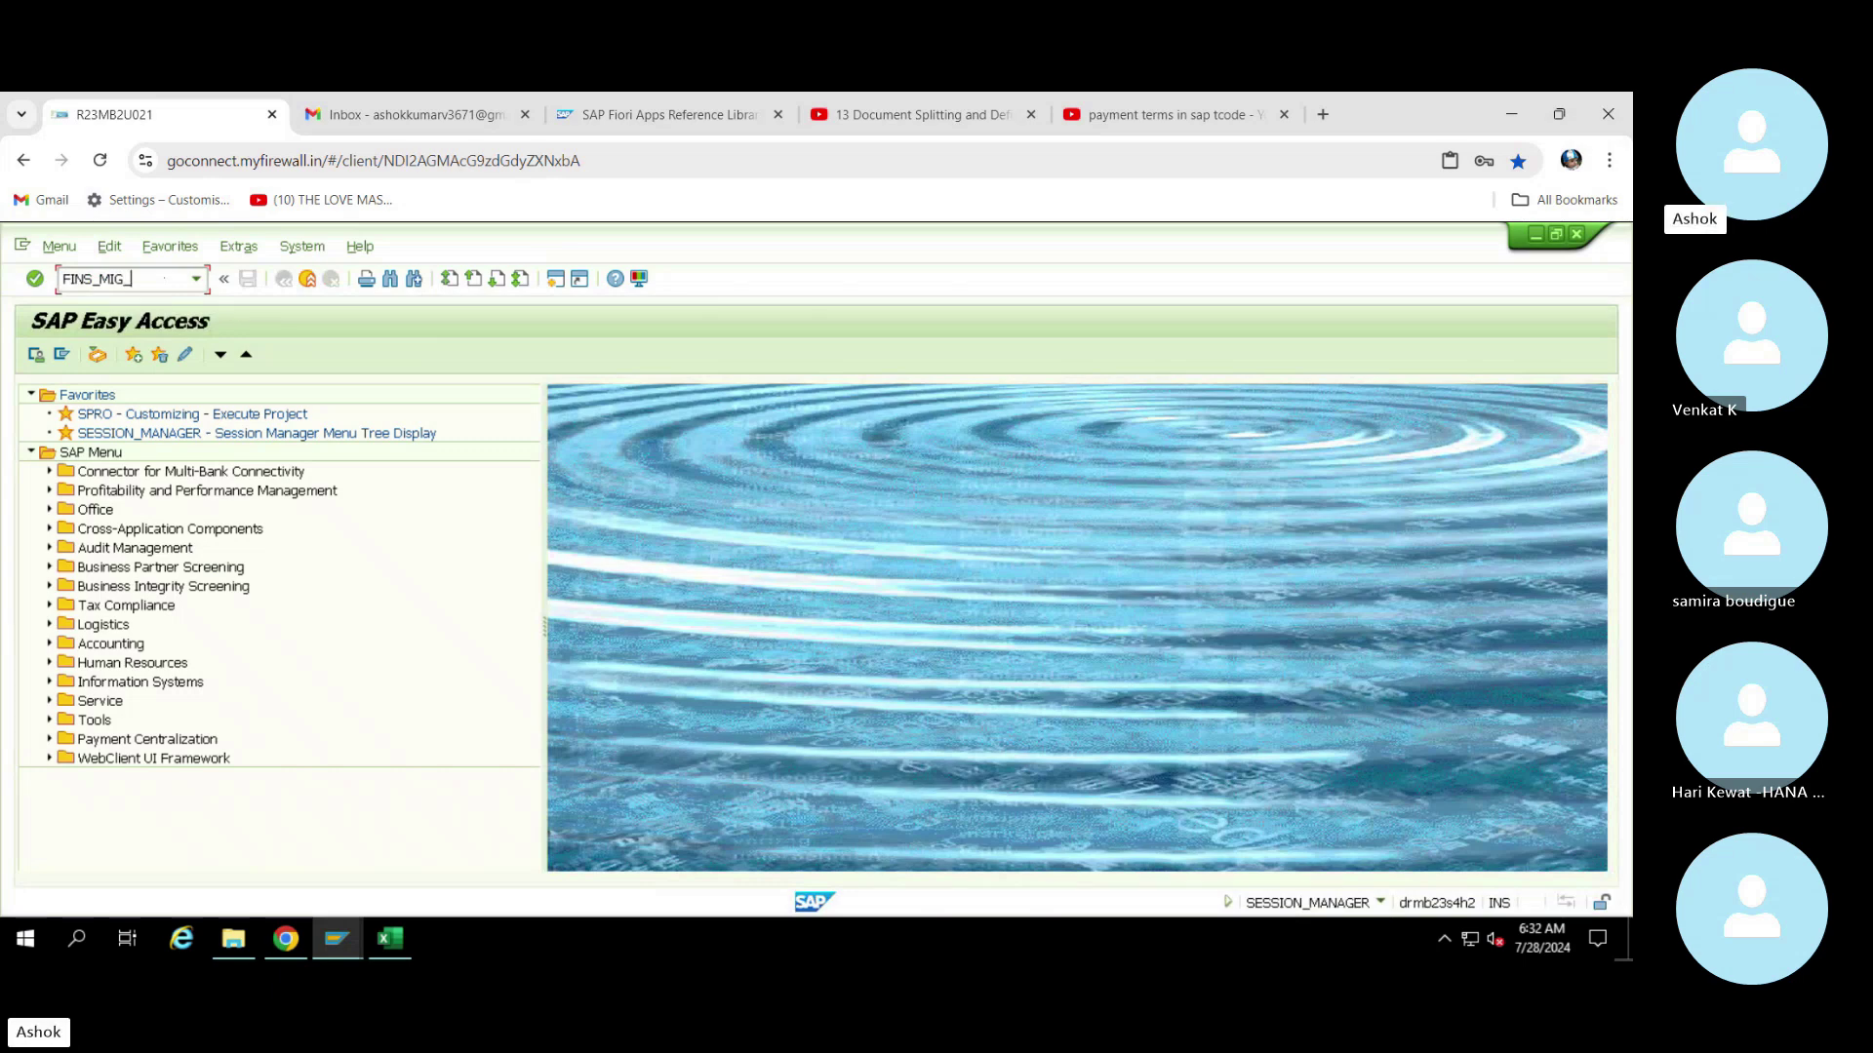
text(TRL_1)
key(Return)
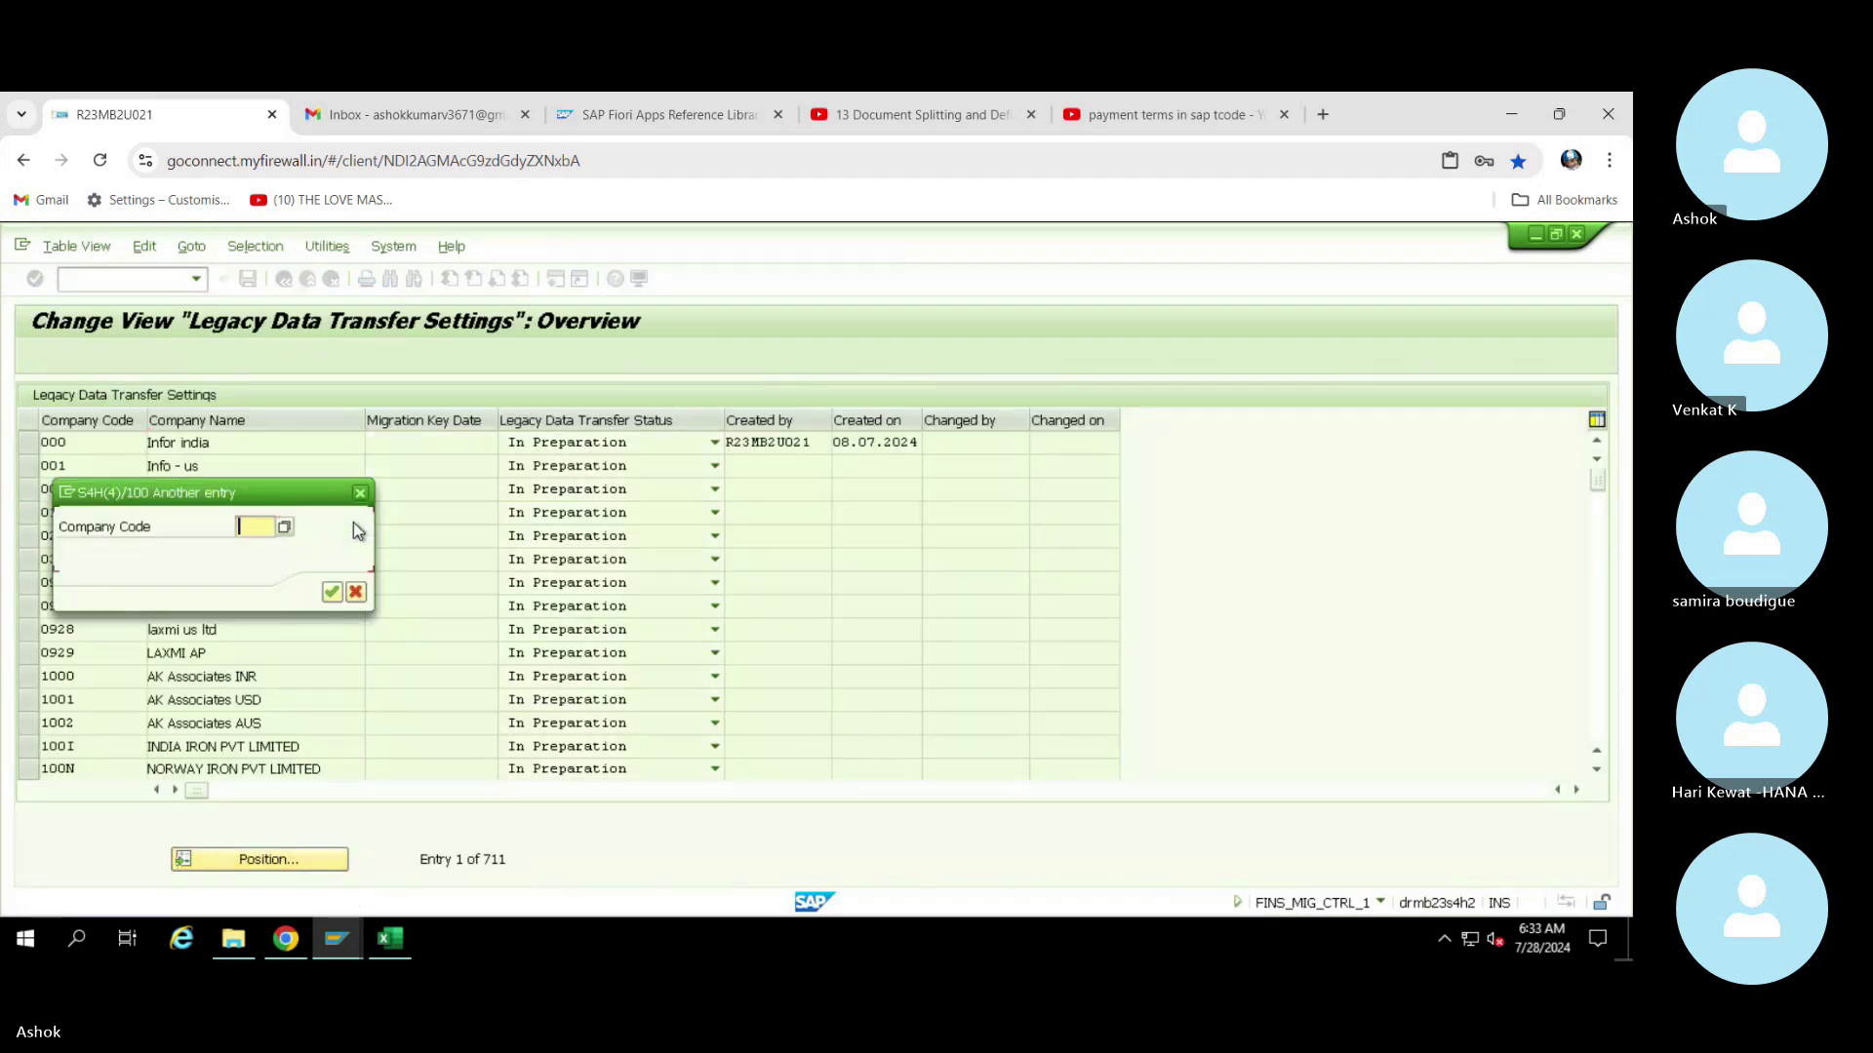
Position the legacy data transfer settings on company code AS00 and check its migration key date and transfer status
text(AS)
click(257, 566)
click(332, 592)
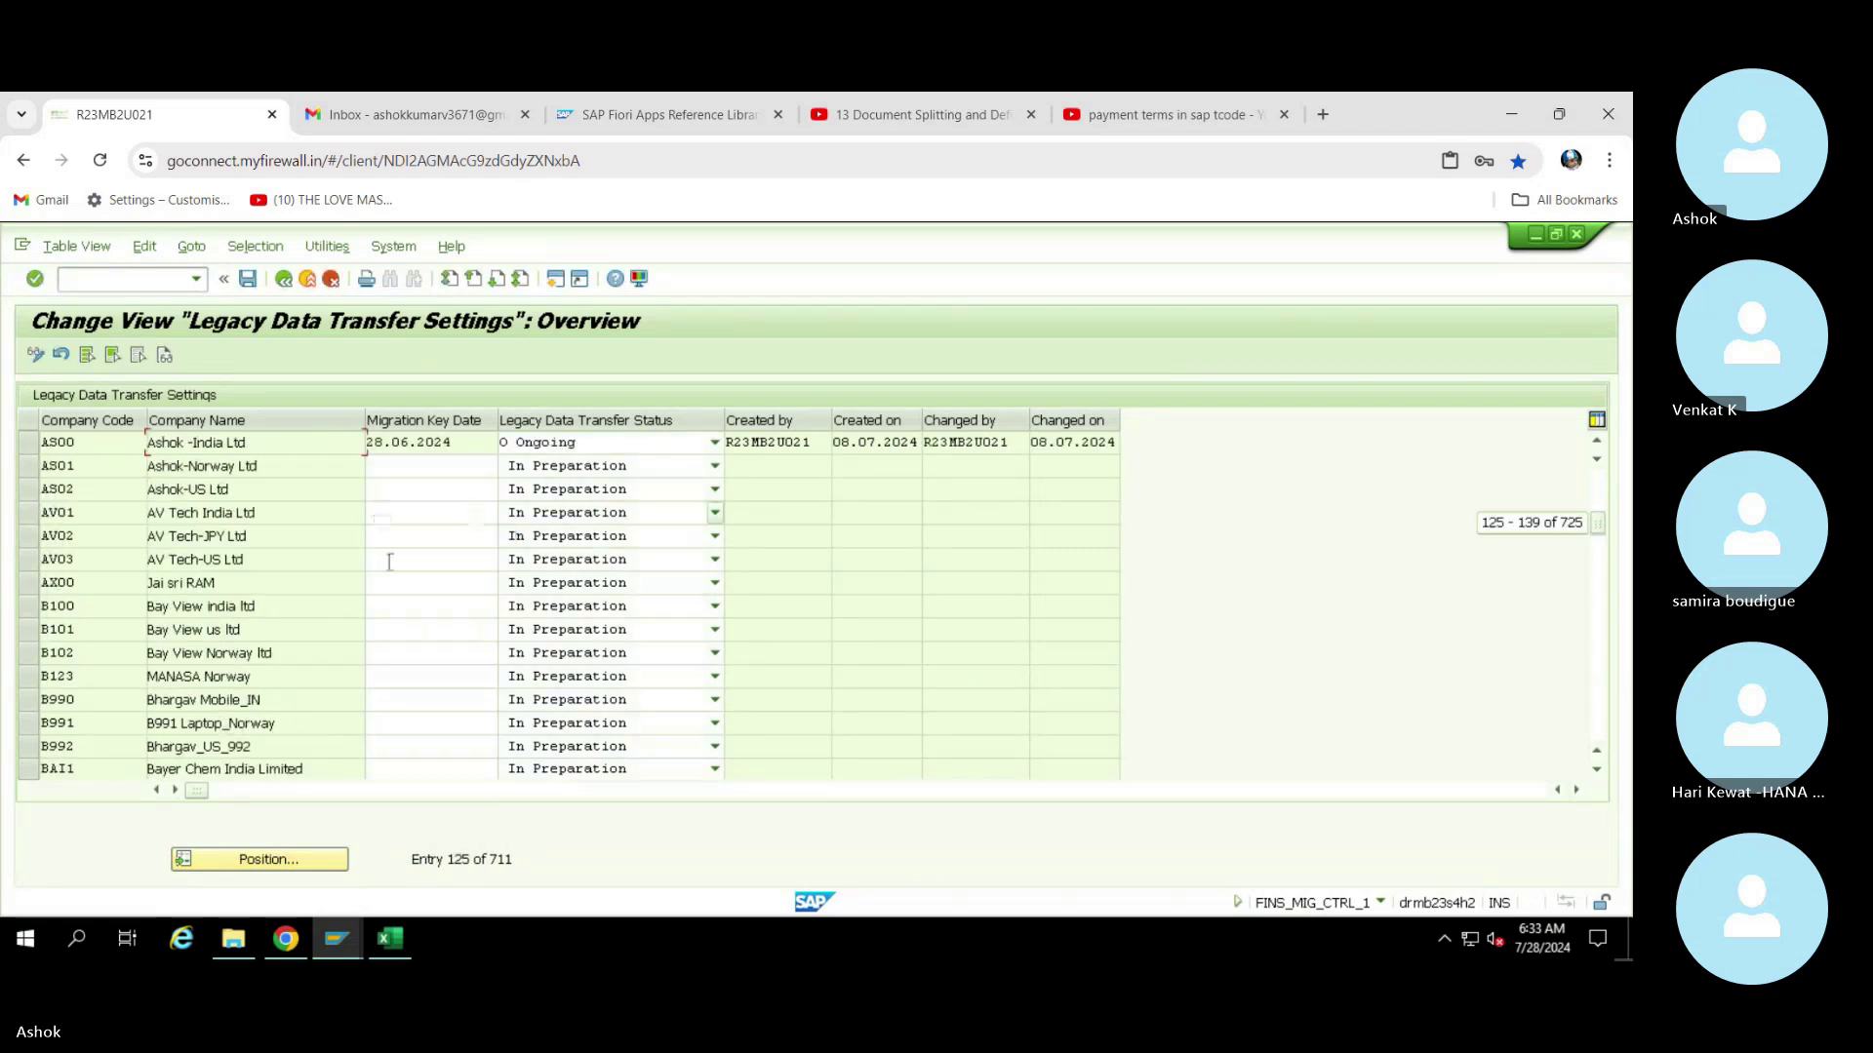
click(29, 441)
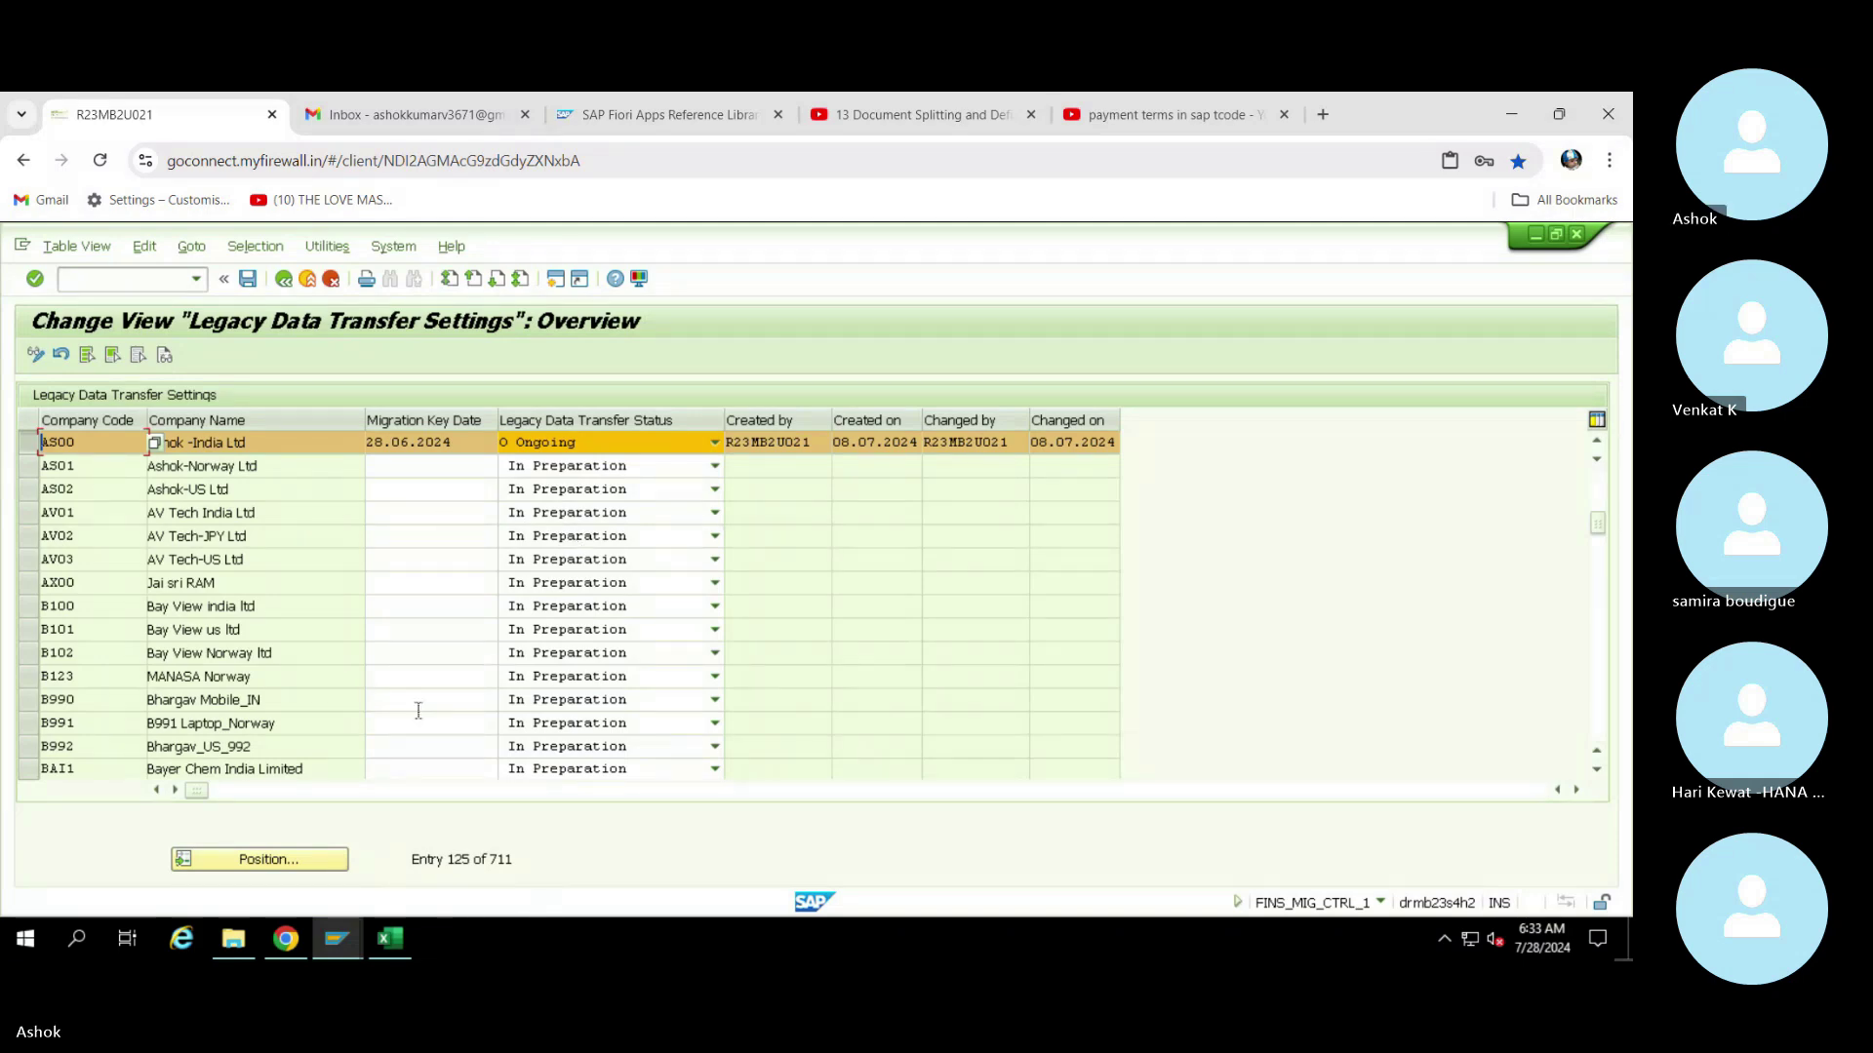
Return to the Excel source data file and enter 11.04.2023 as the document date in row 10
key(alt+Tab)
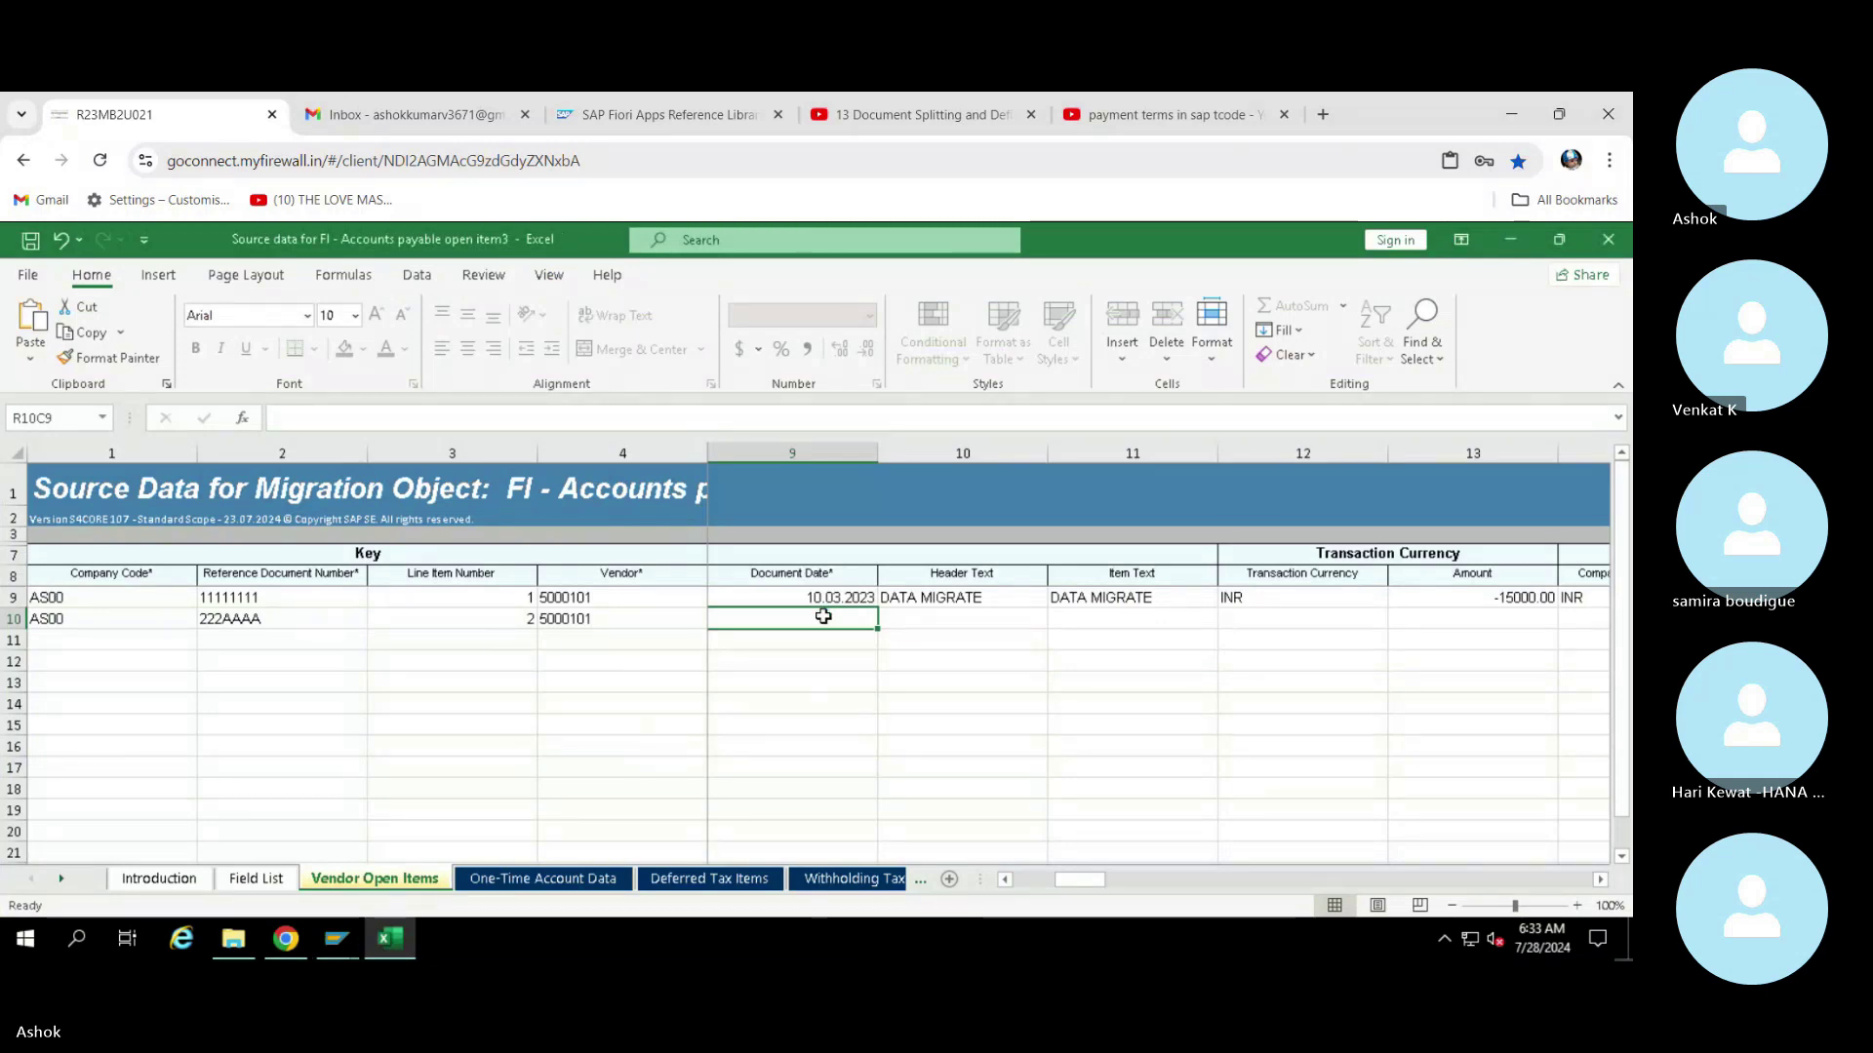
text(11.04)
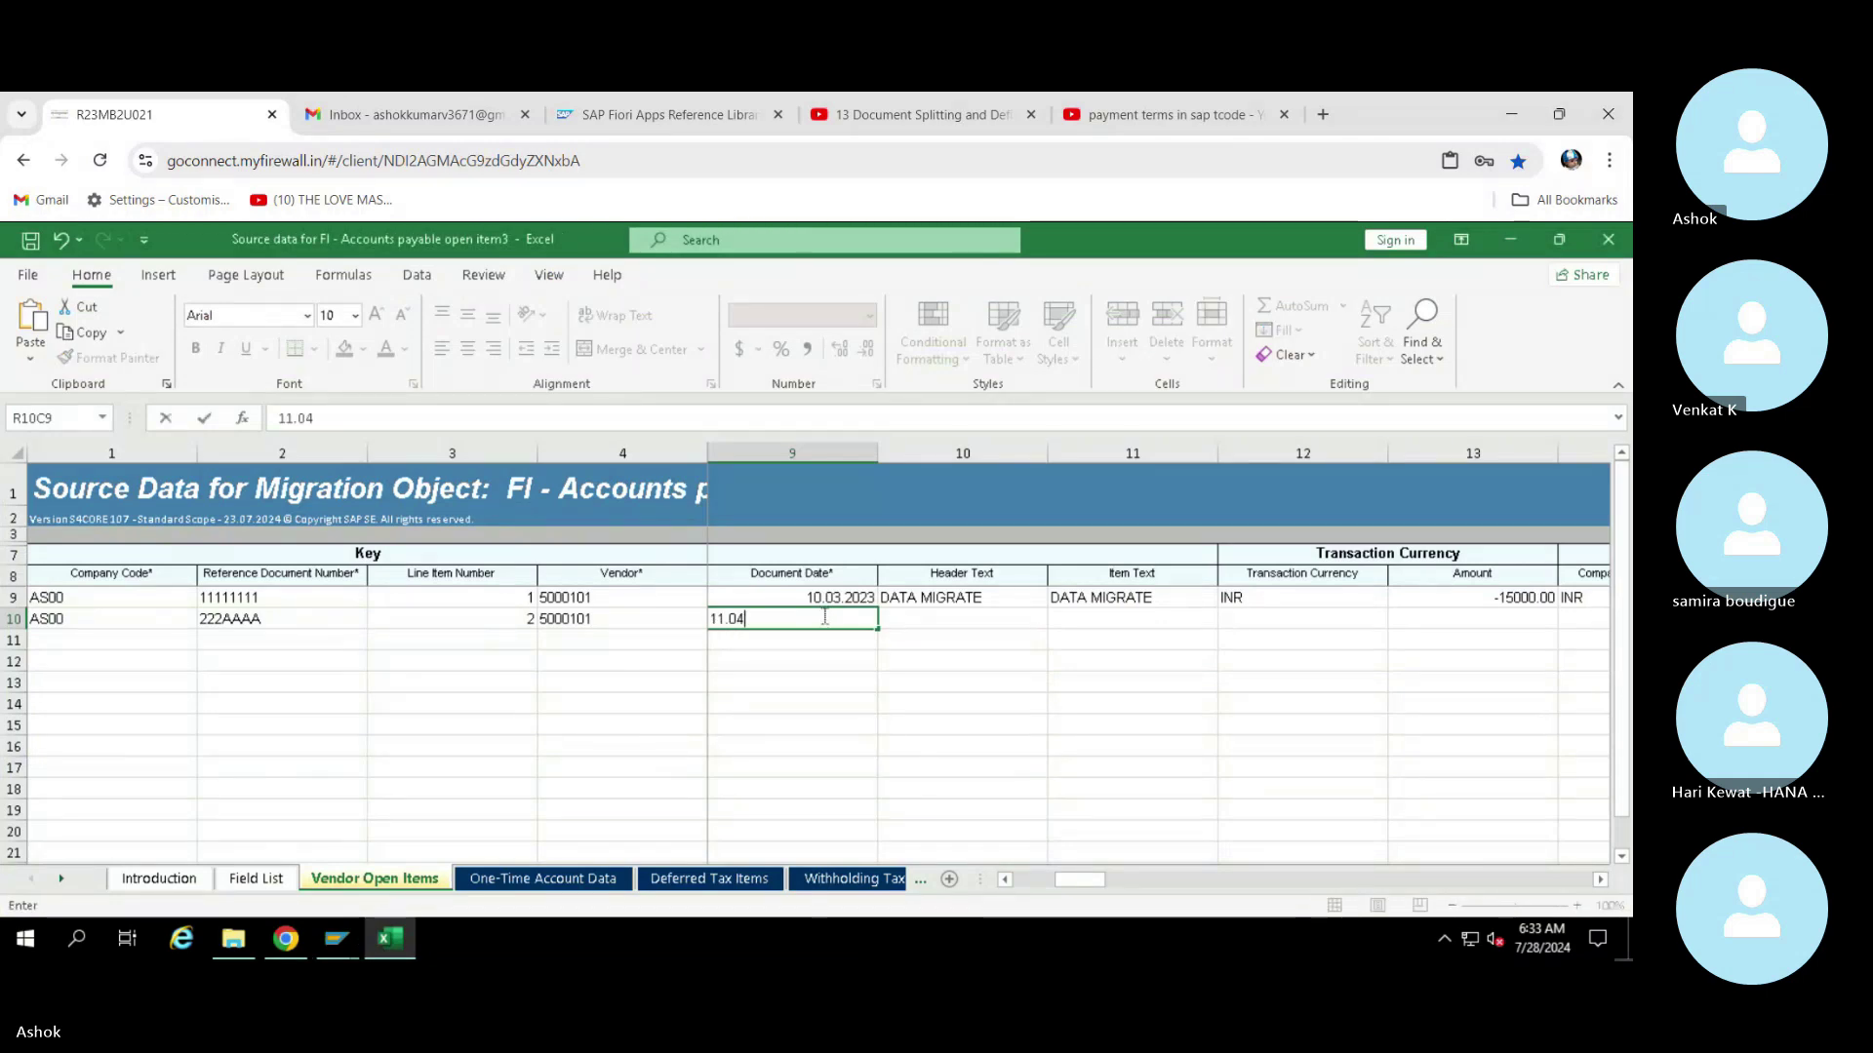
text(.2023)
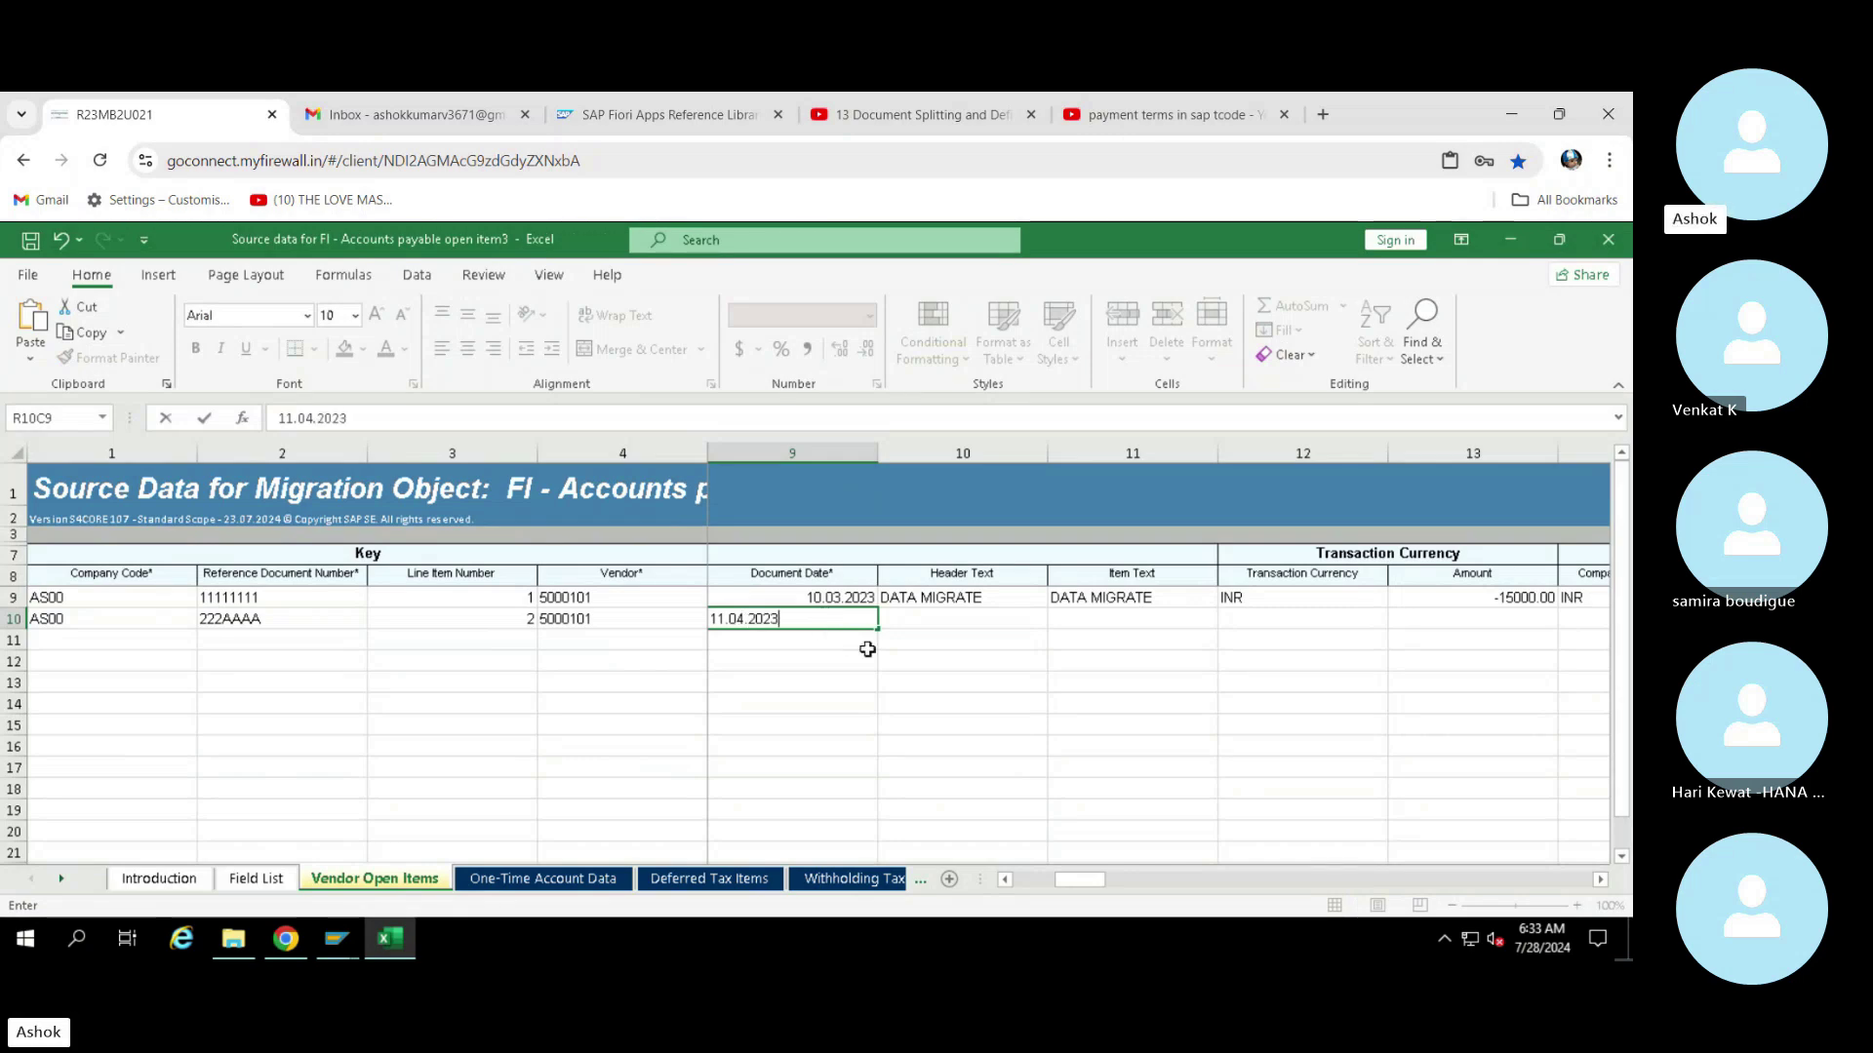
key(Tab)
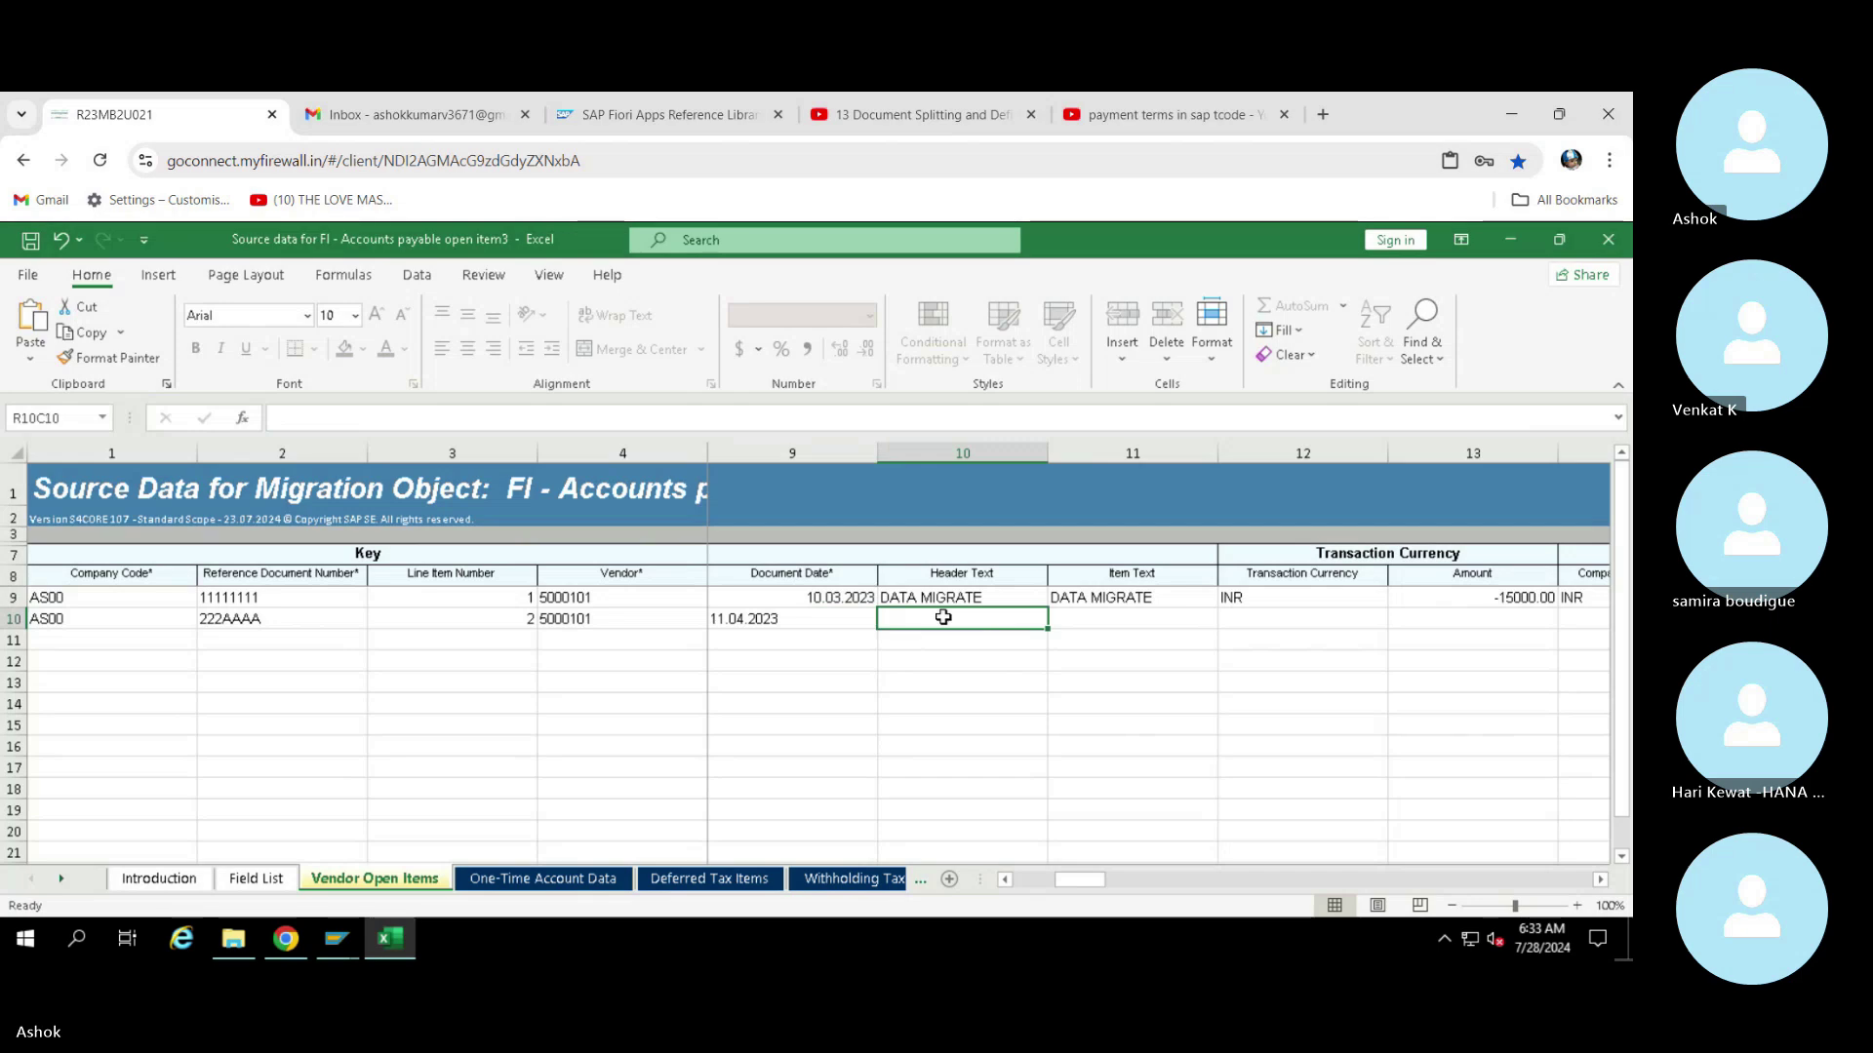
Fill row 10 with the header text DATA MIGRATE1 and the item text DATA MIGRATE2, based on the texts in row 9
key(ctrl+d)
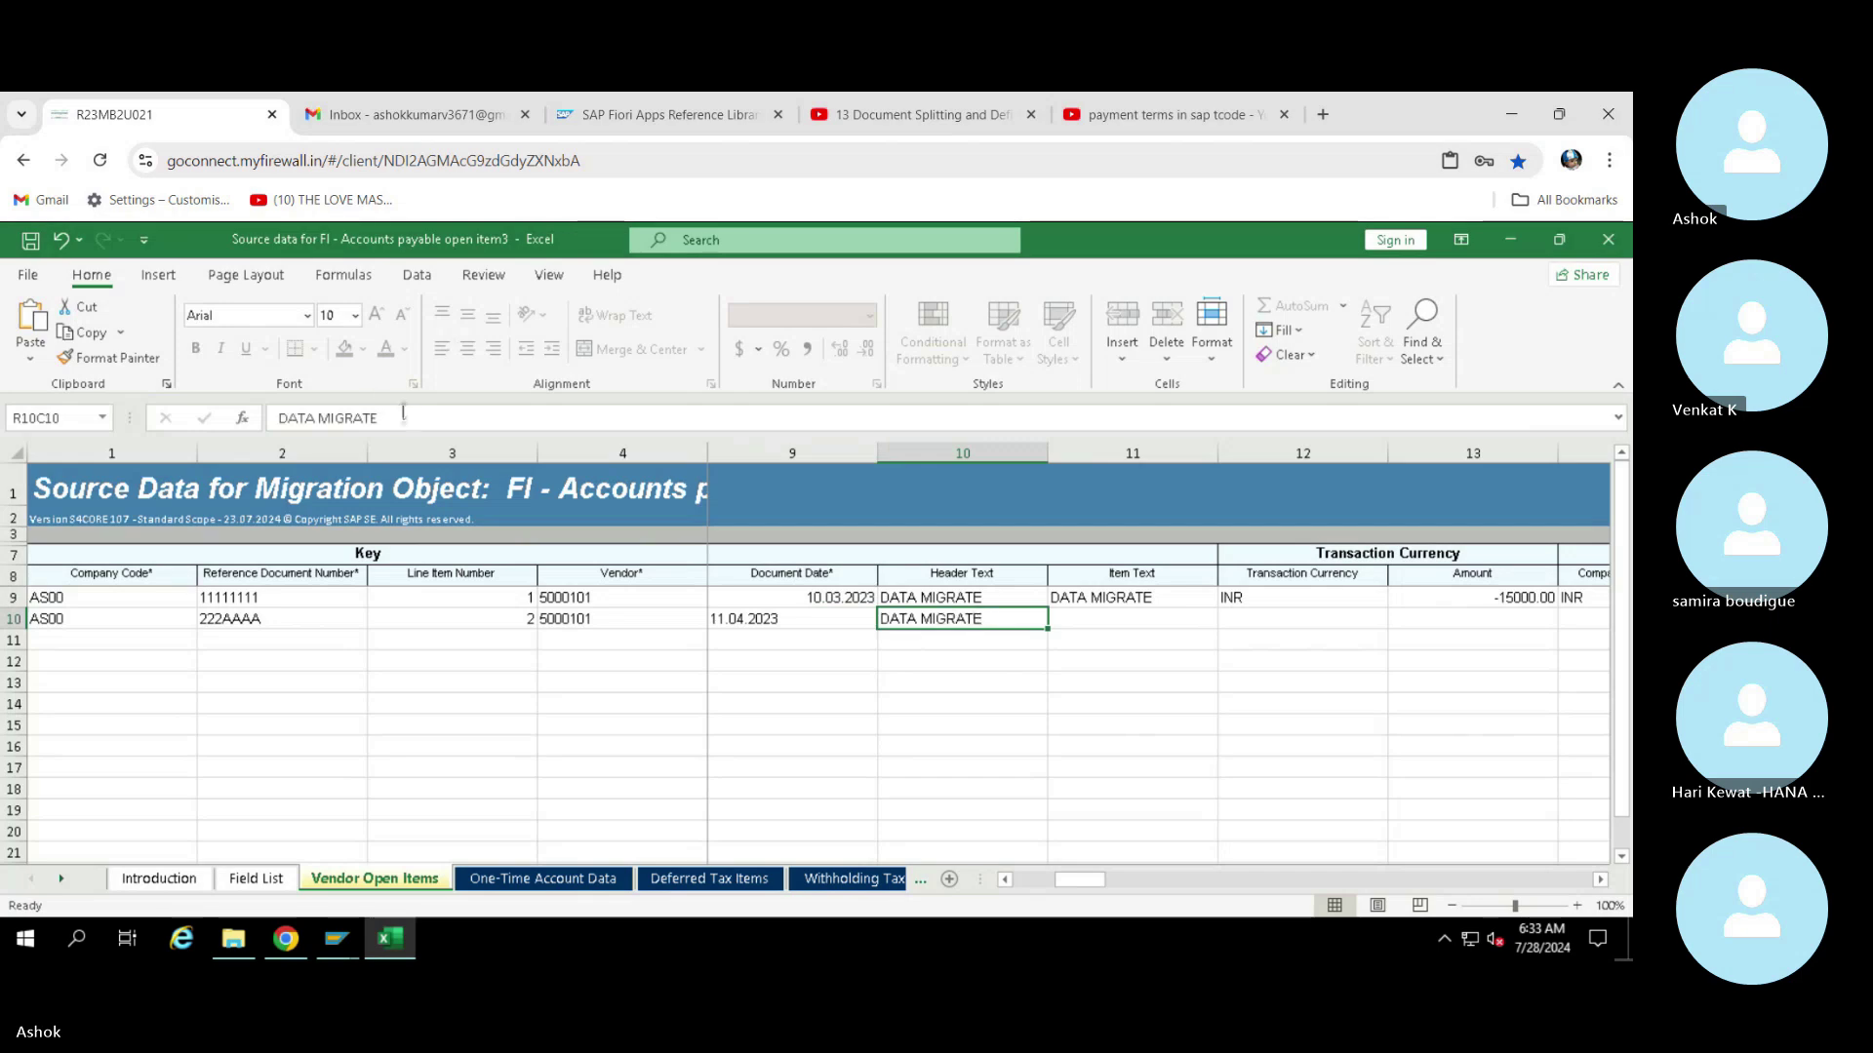
text(1)
key(Tab)
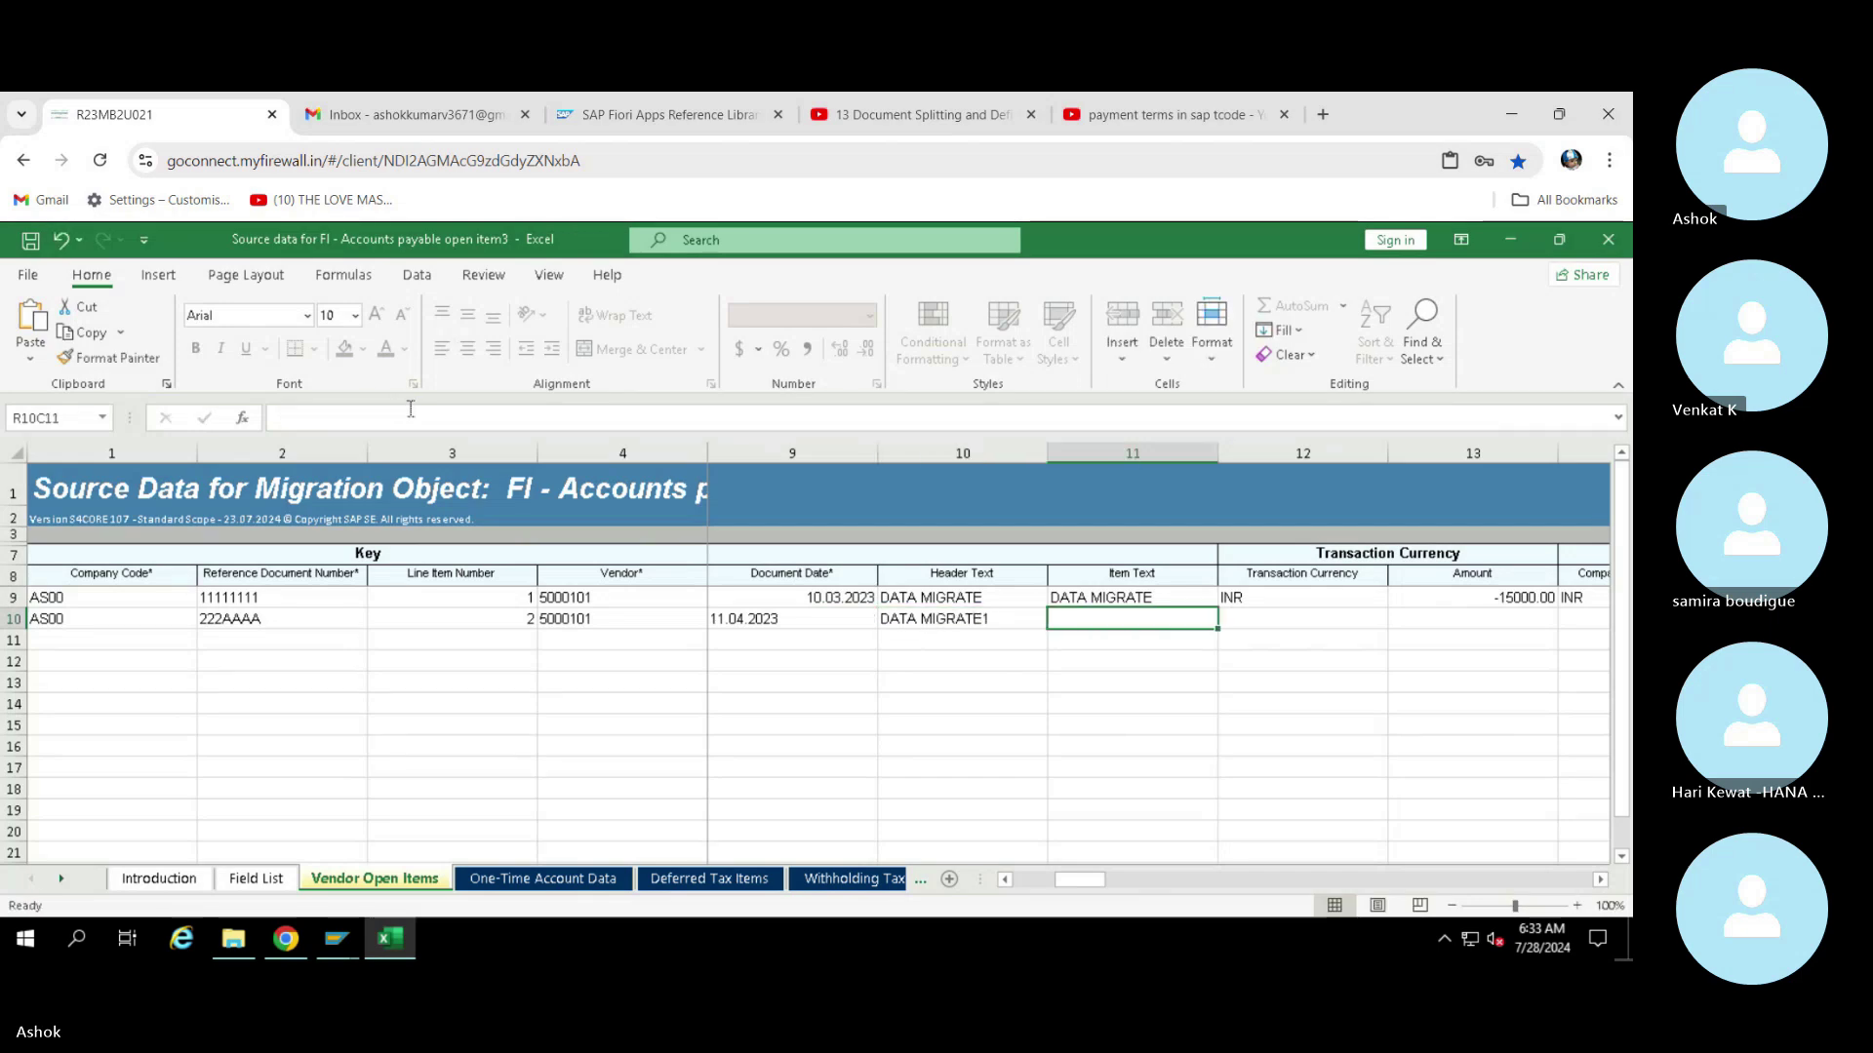
key(ctrl+d)
click(411, 412)
text(2)
key(Tab)
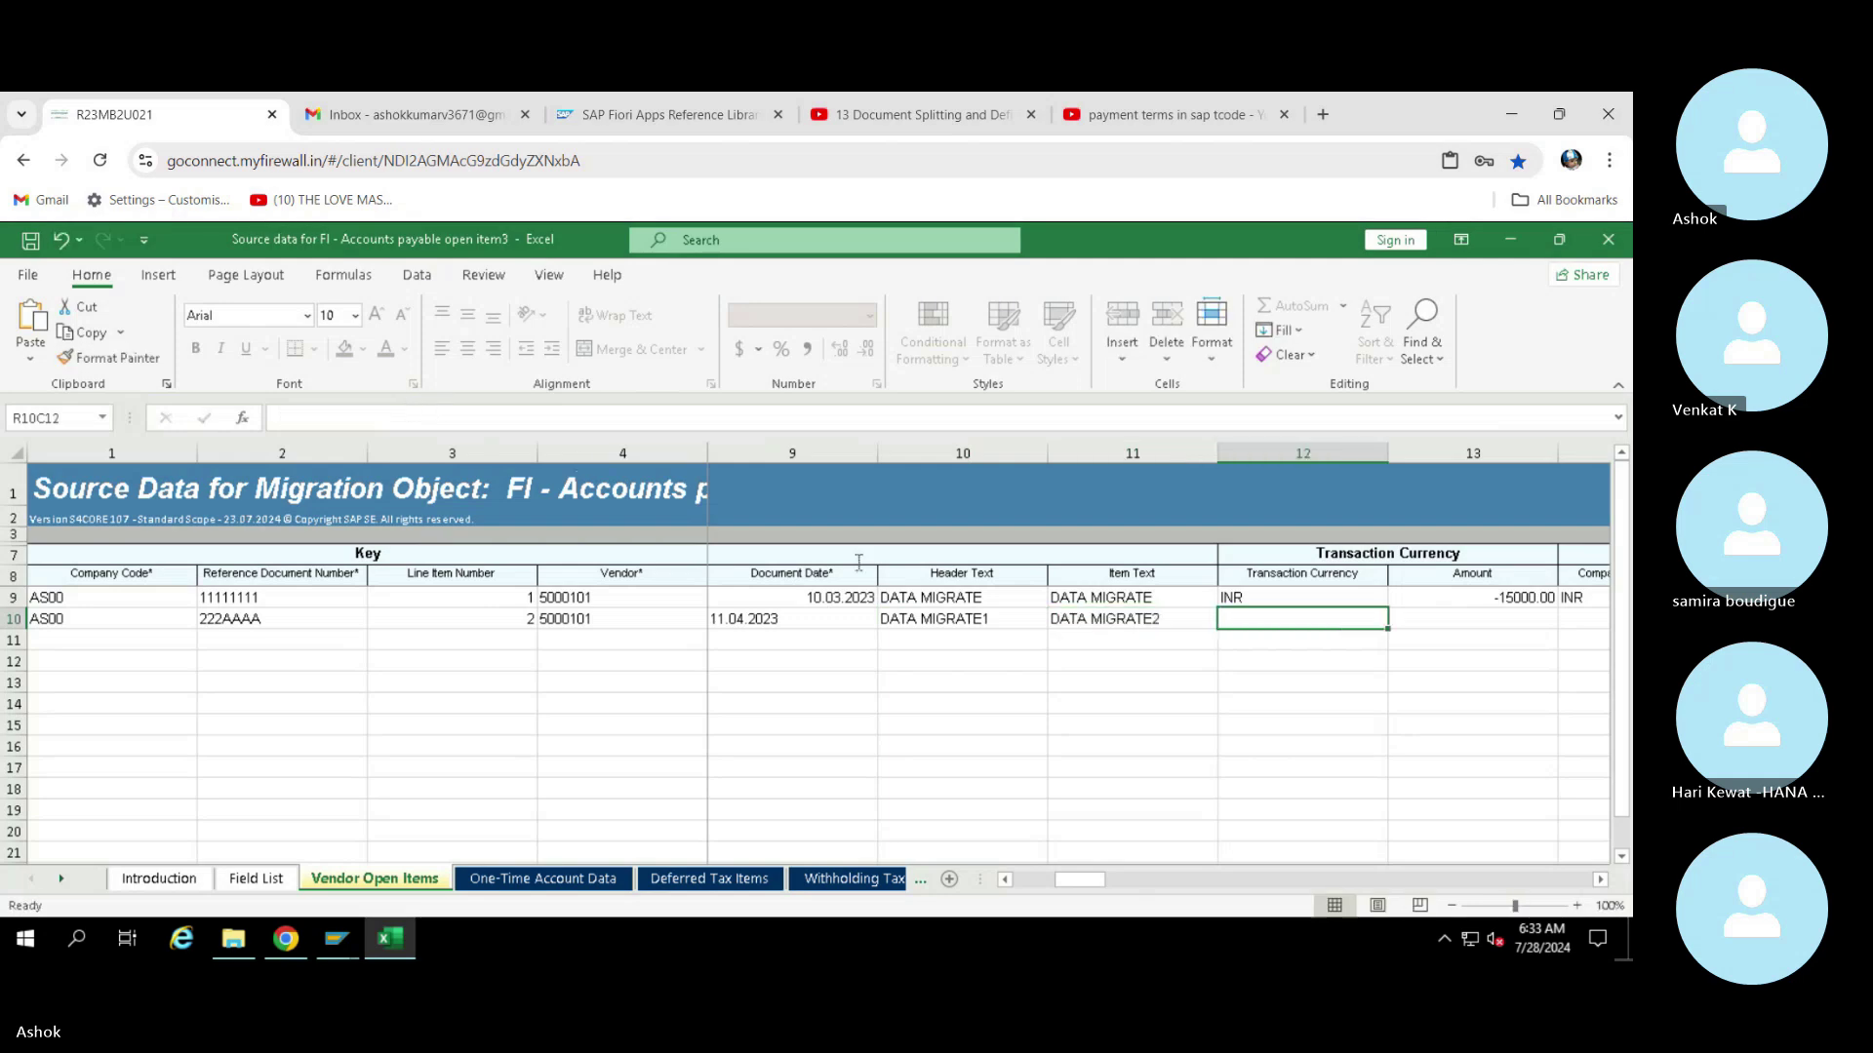
Enter INR as the transaction currency and 20000 as the transaction amount in row 10
key(ctrl+d)
key(Tab)
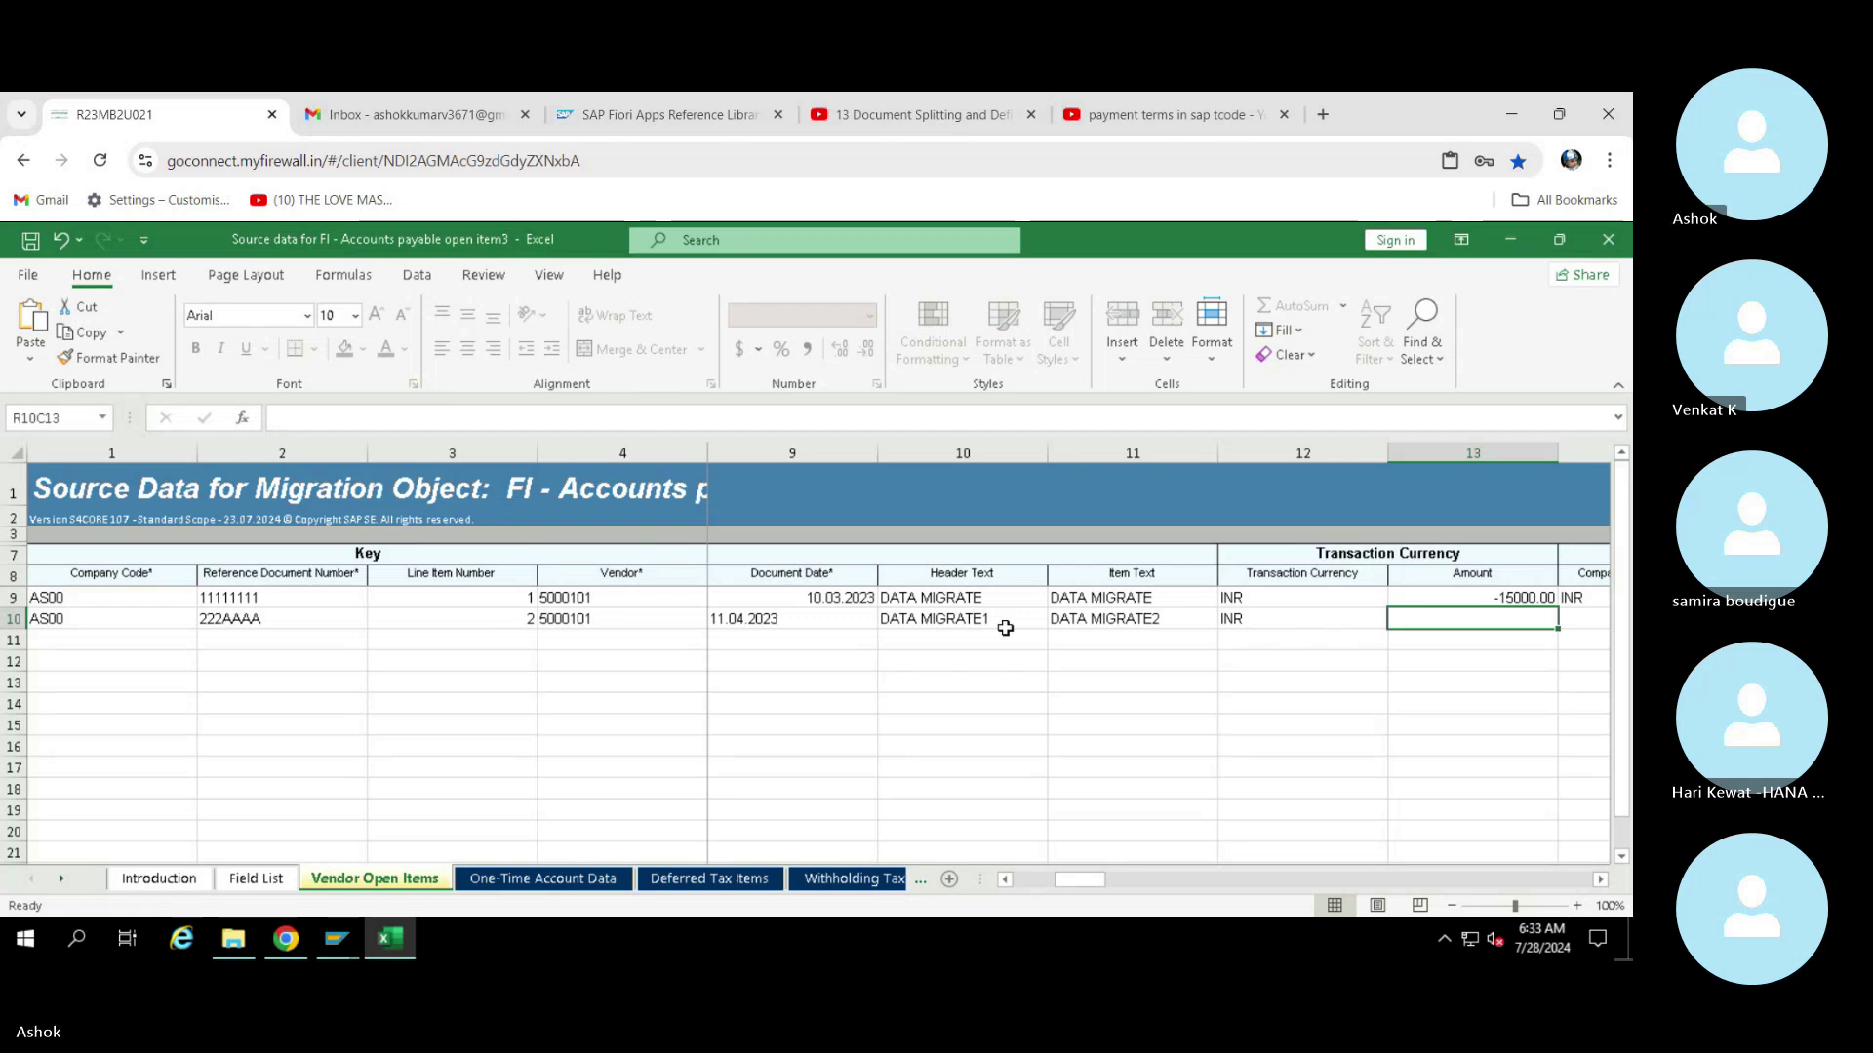
text(2000)
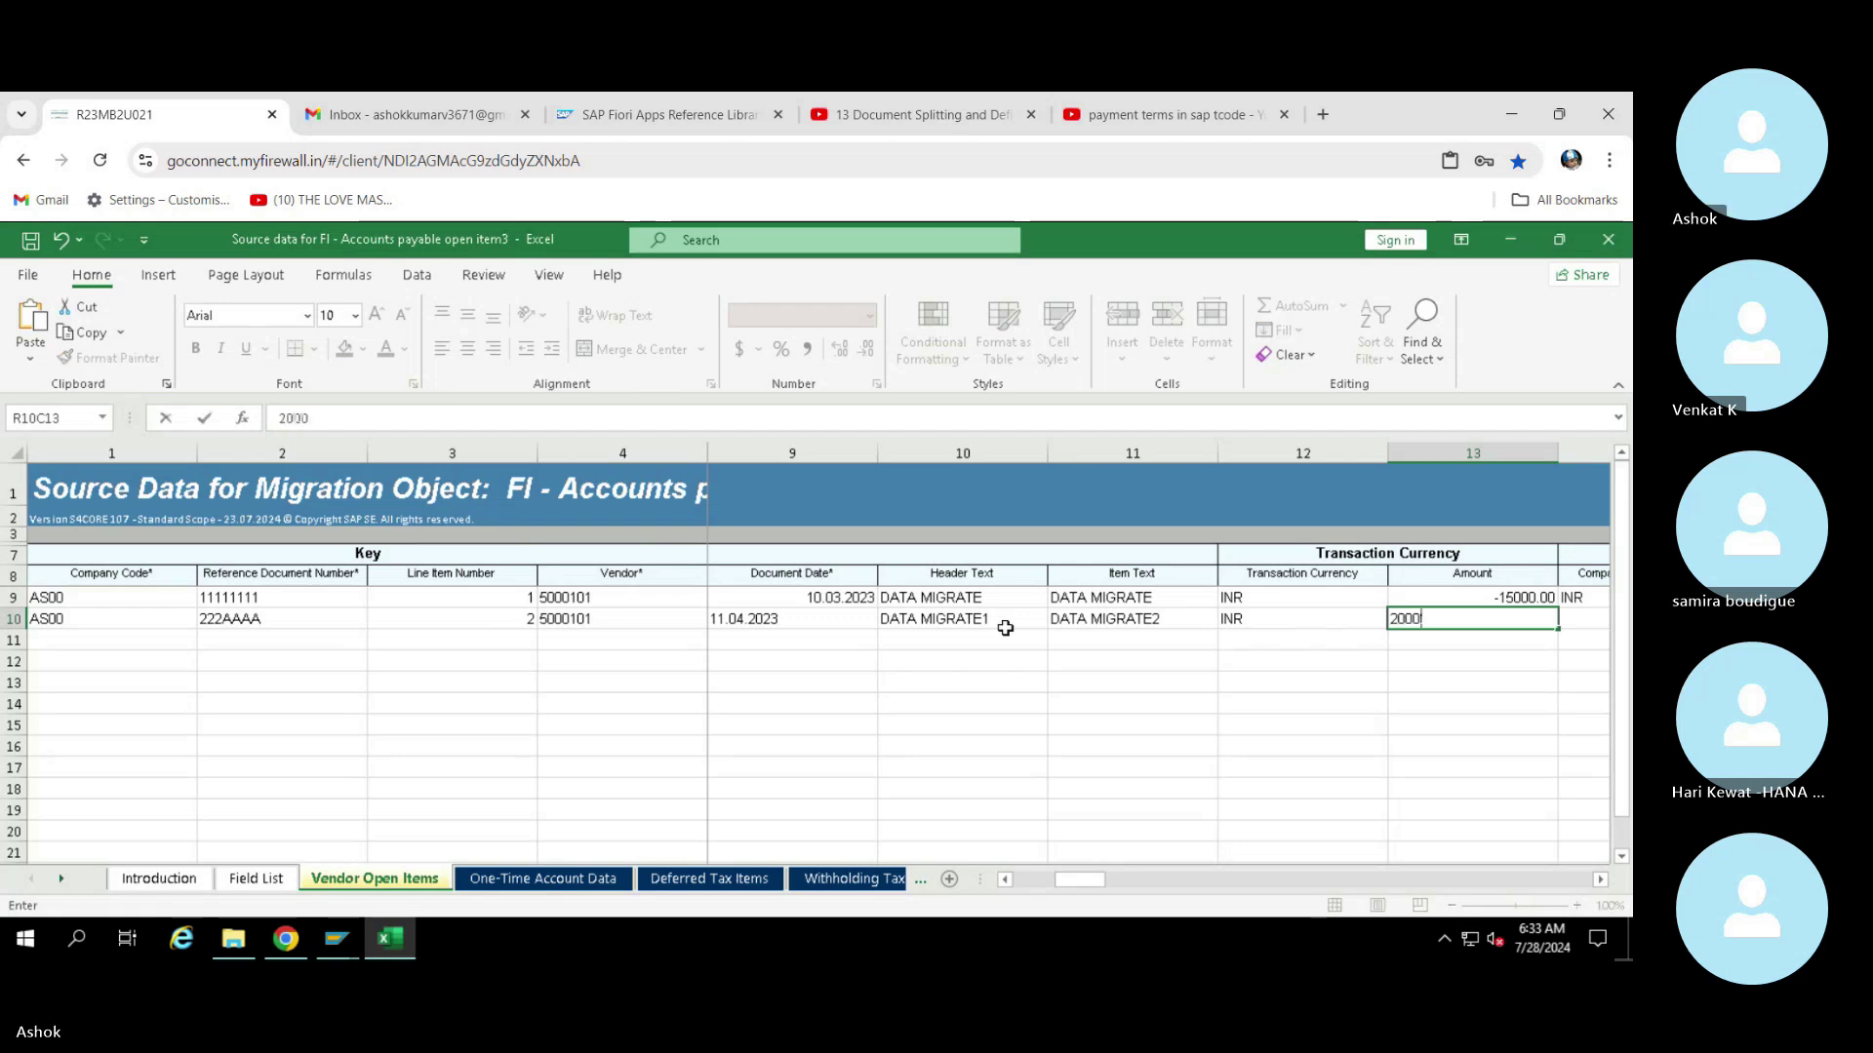
text(0)
key(Left)
Review the row 10 entries from the document type through the company code currency amount against row 9
key(Left)
key(Left)
key(Left)
key(Left)
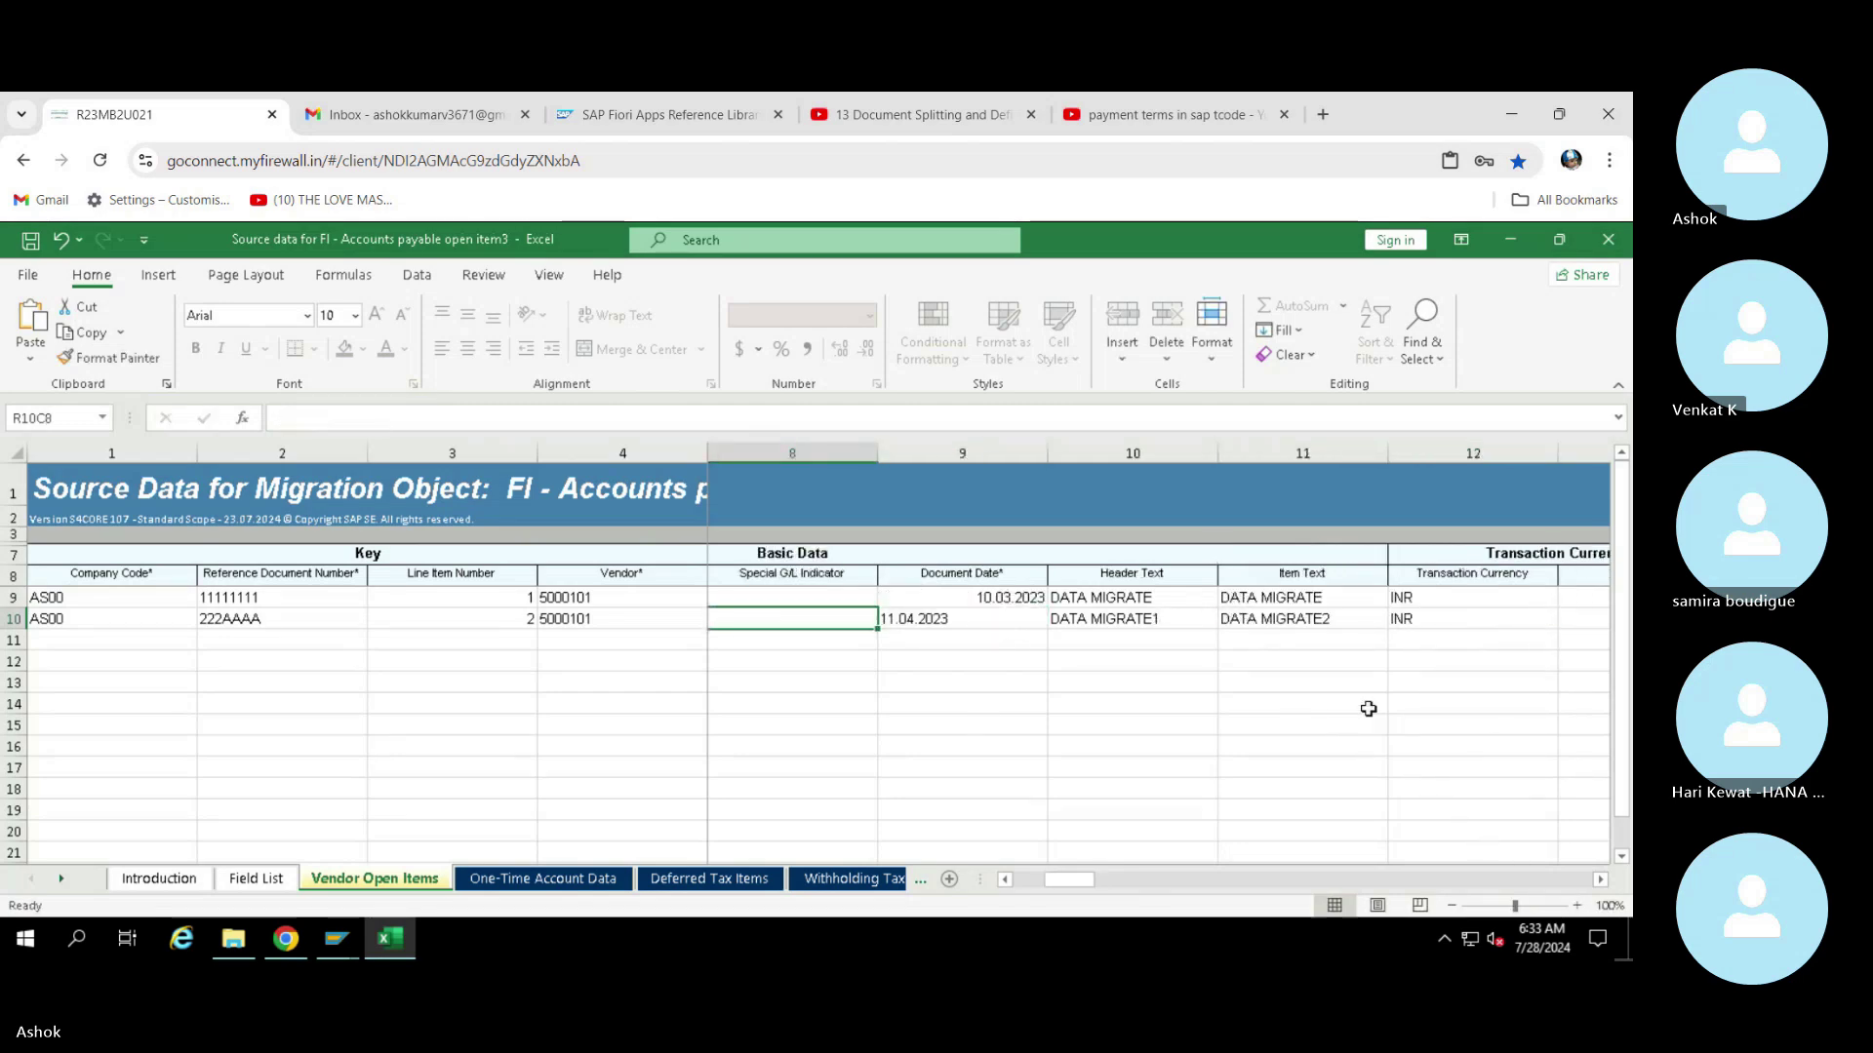
key(Right)
key(Right)
key(Right)
key(Right)
key(Right)
key(Right)
key(Right)
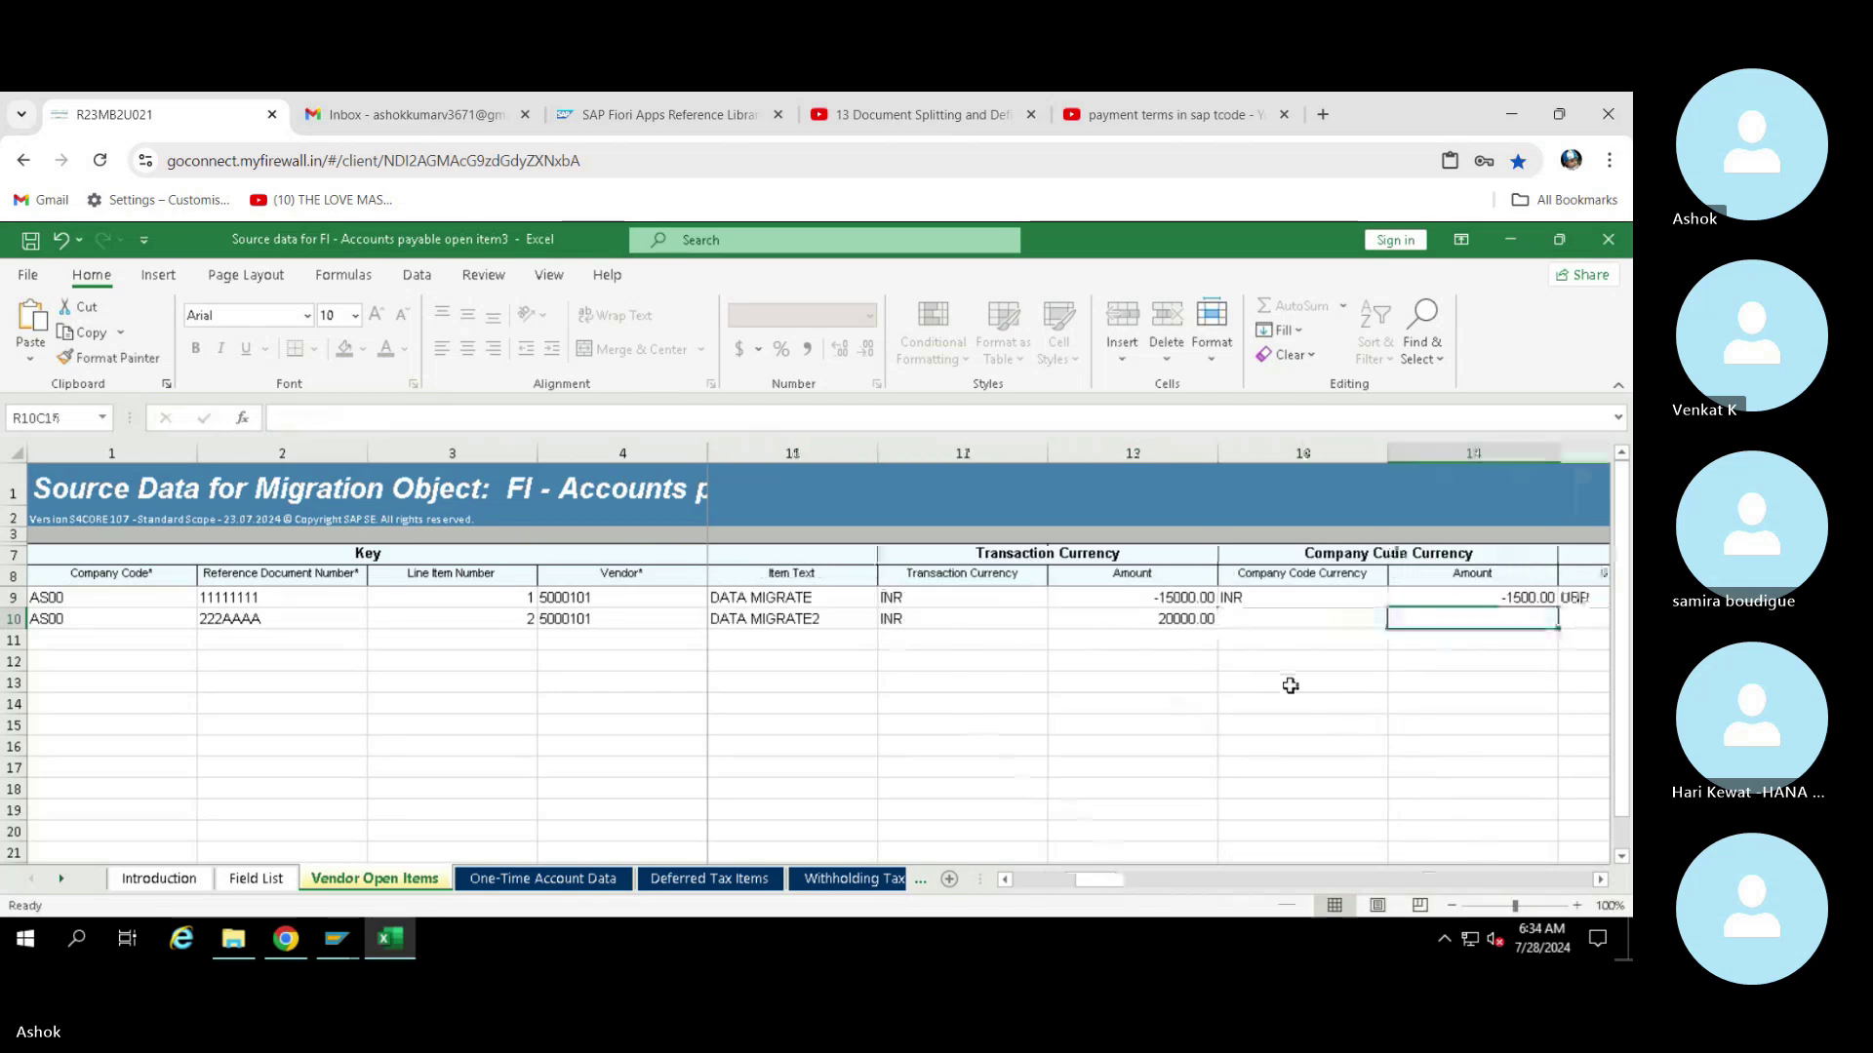
click(1169, 620)
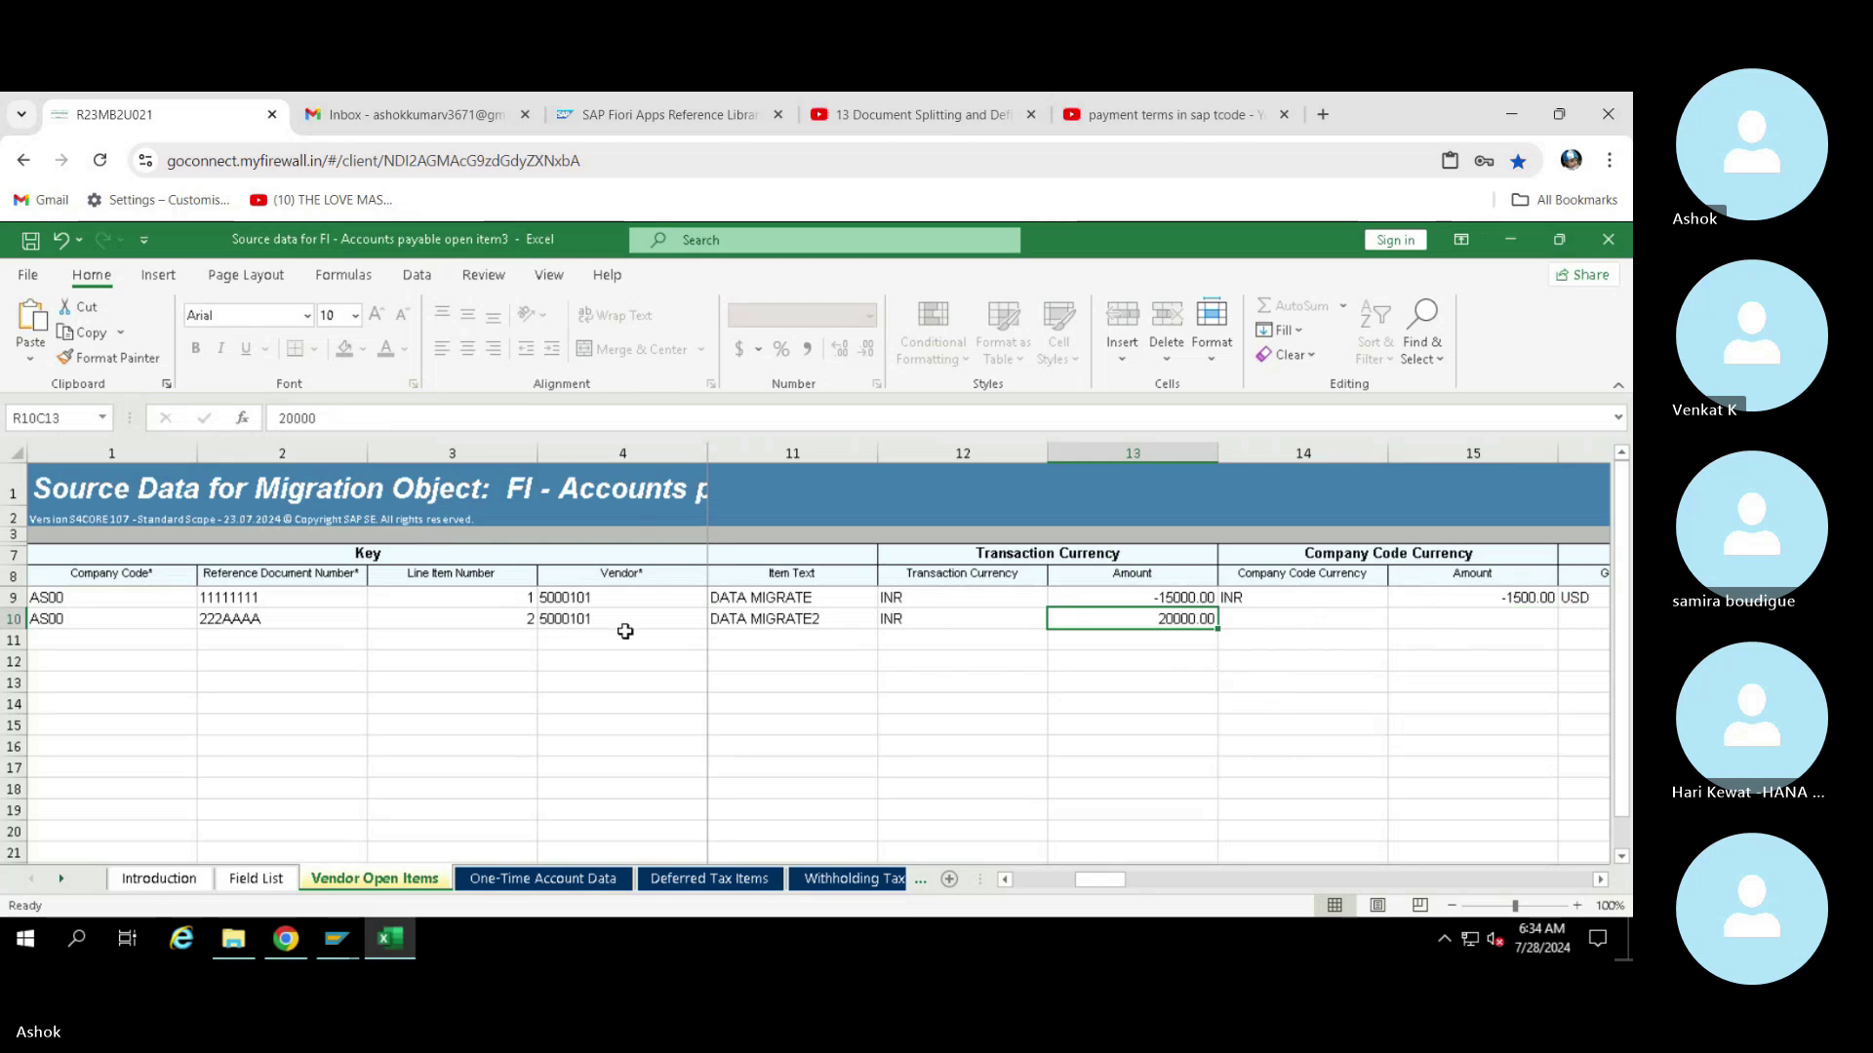
click(896, 620)
key(Left)
key(Left)
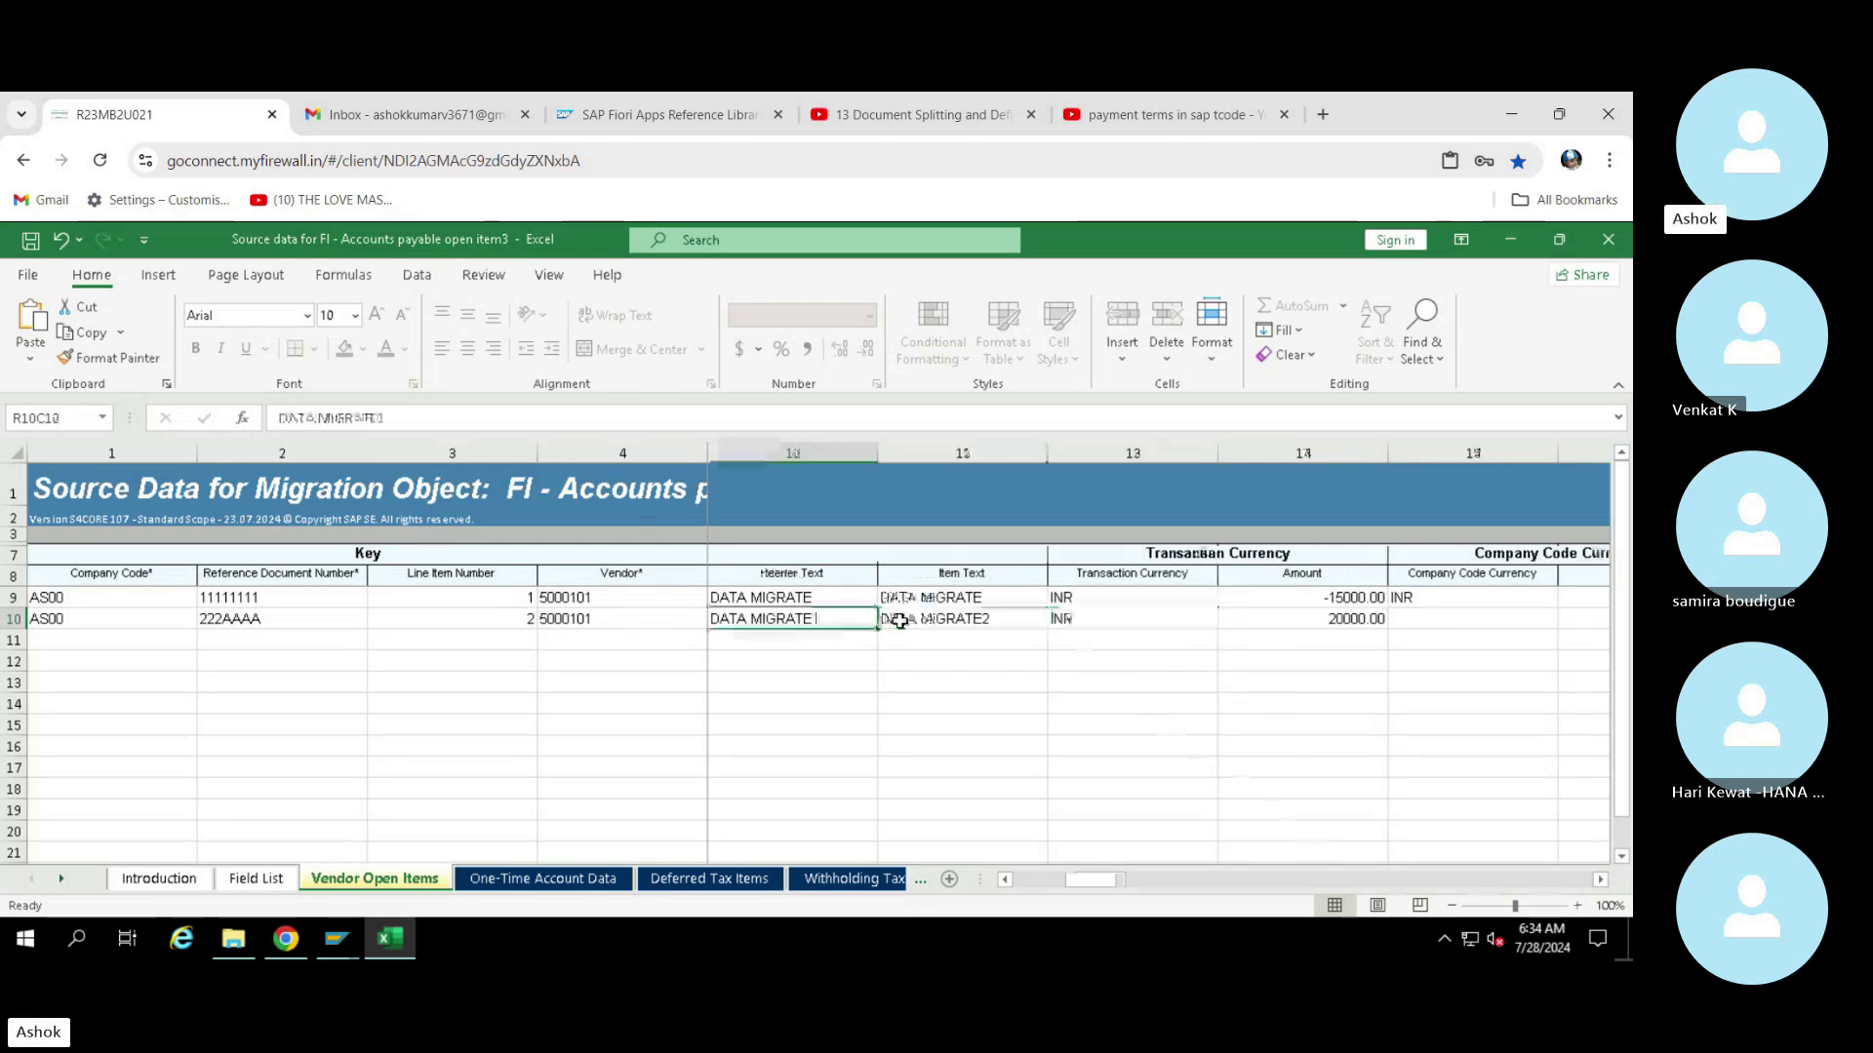
key(Left)
key(Left)
key(Left)
key(Right)
key(Right)
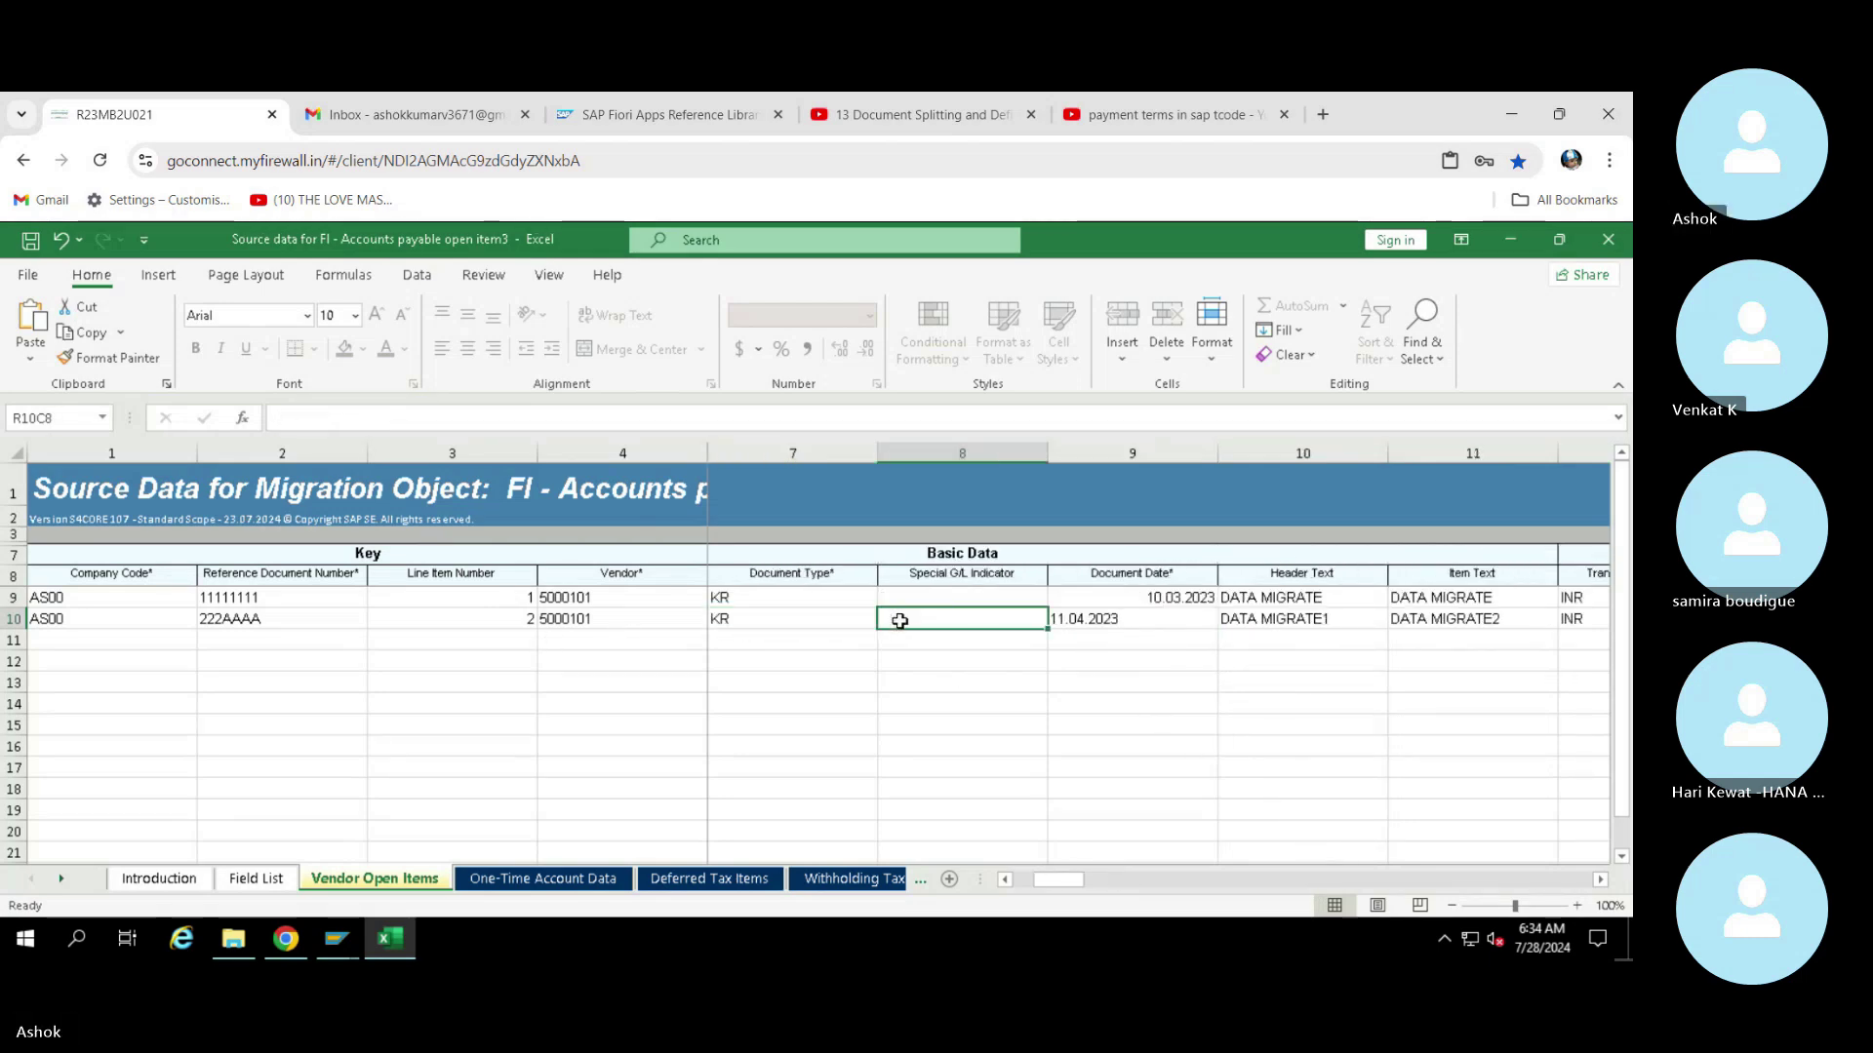
Copy the document date cell of row 9 over the document date in row 10
key(Up)
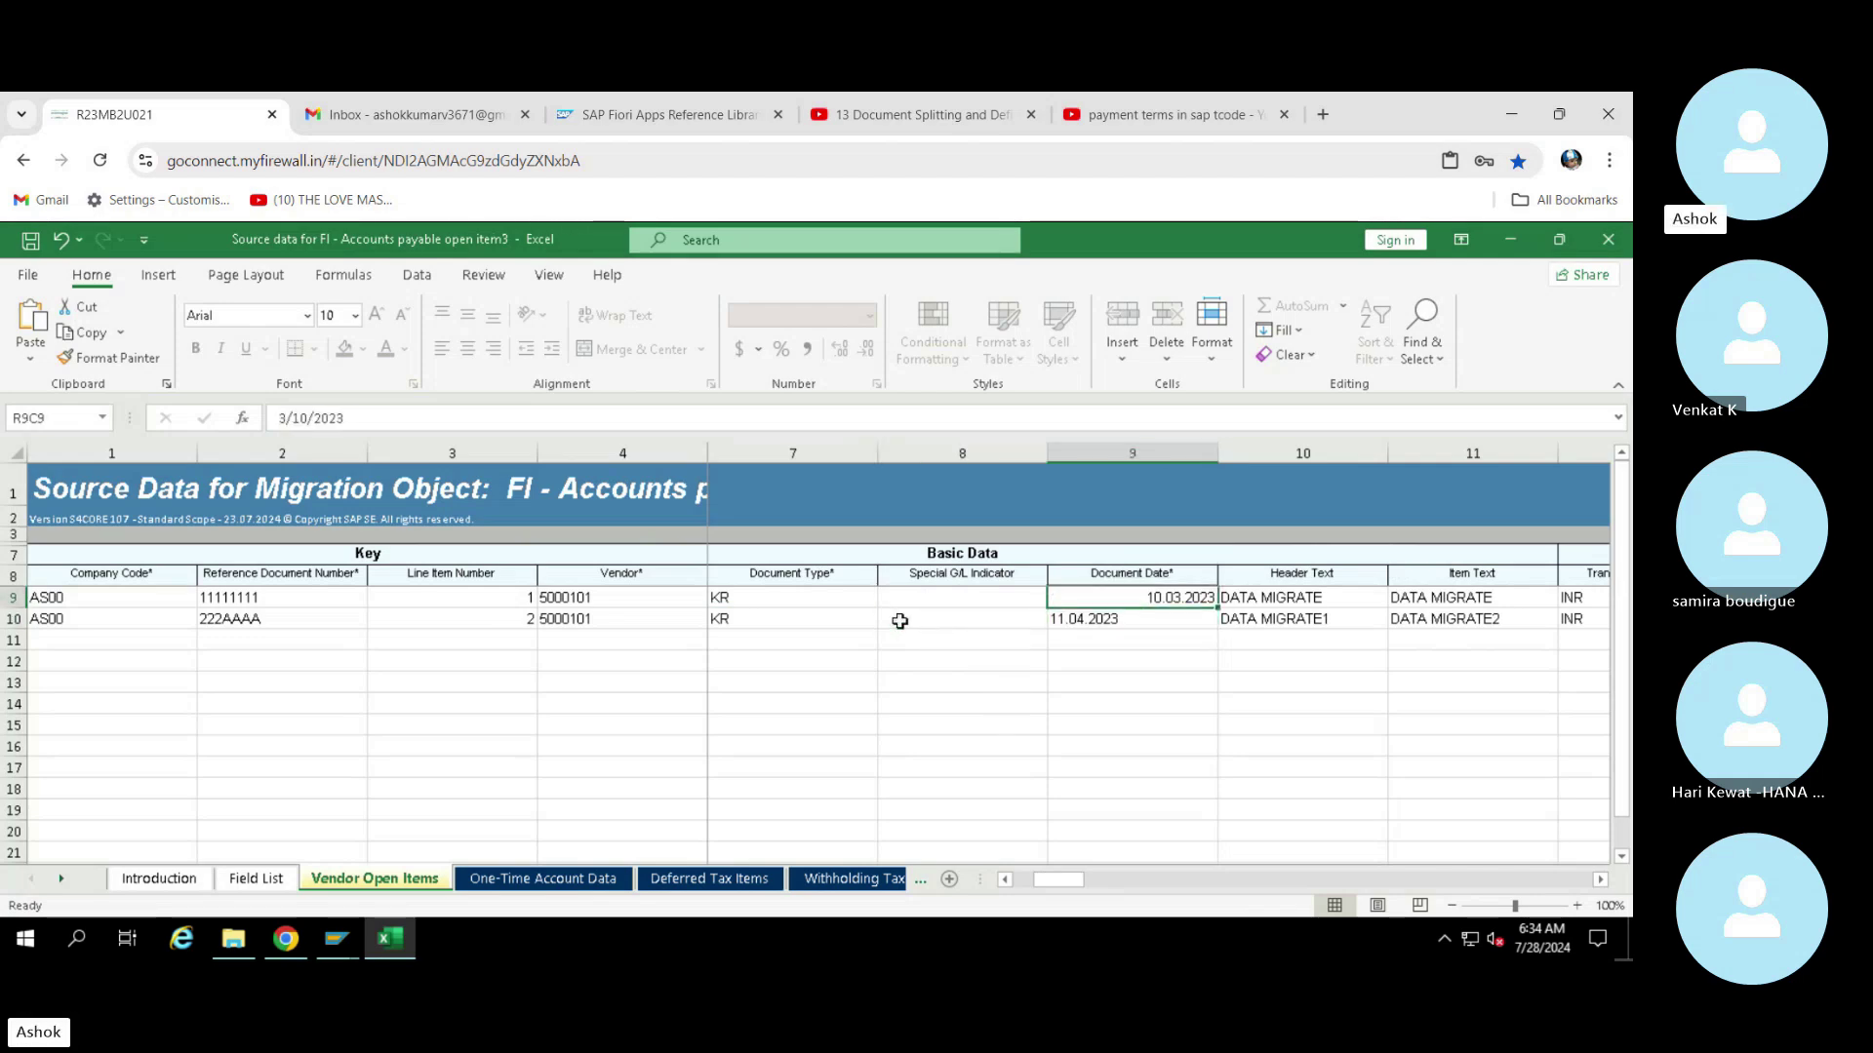
key(Down)
key(Up)
key(ctrl+c)
key(Down)
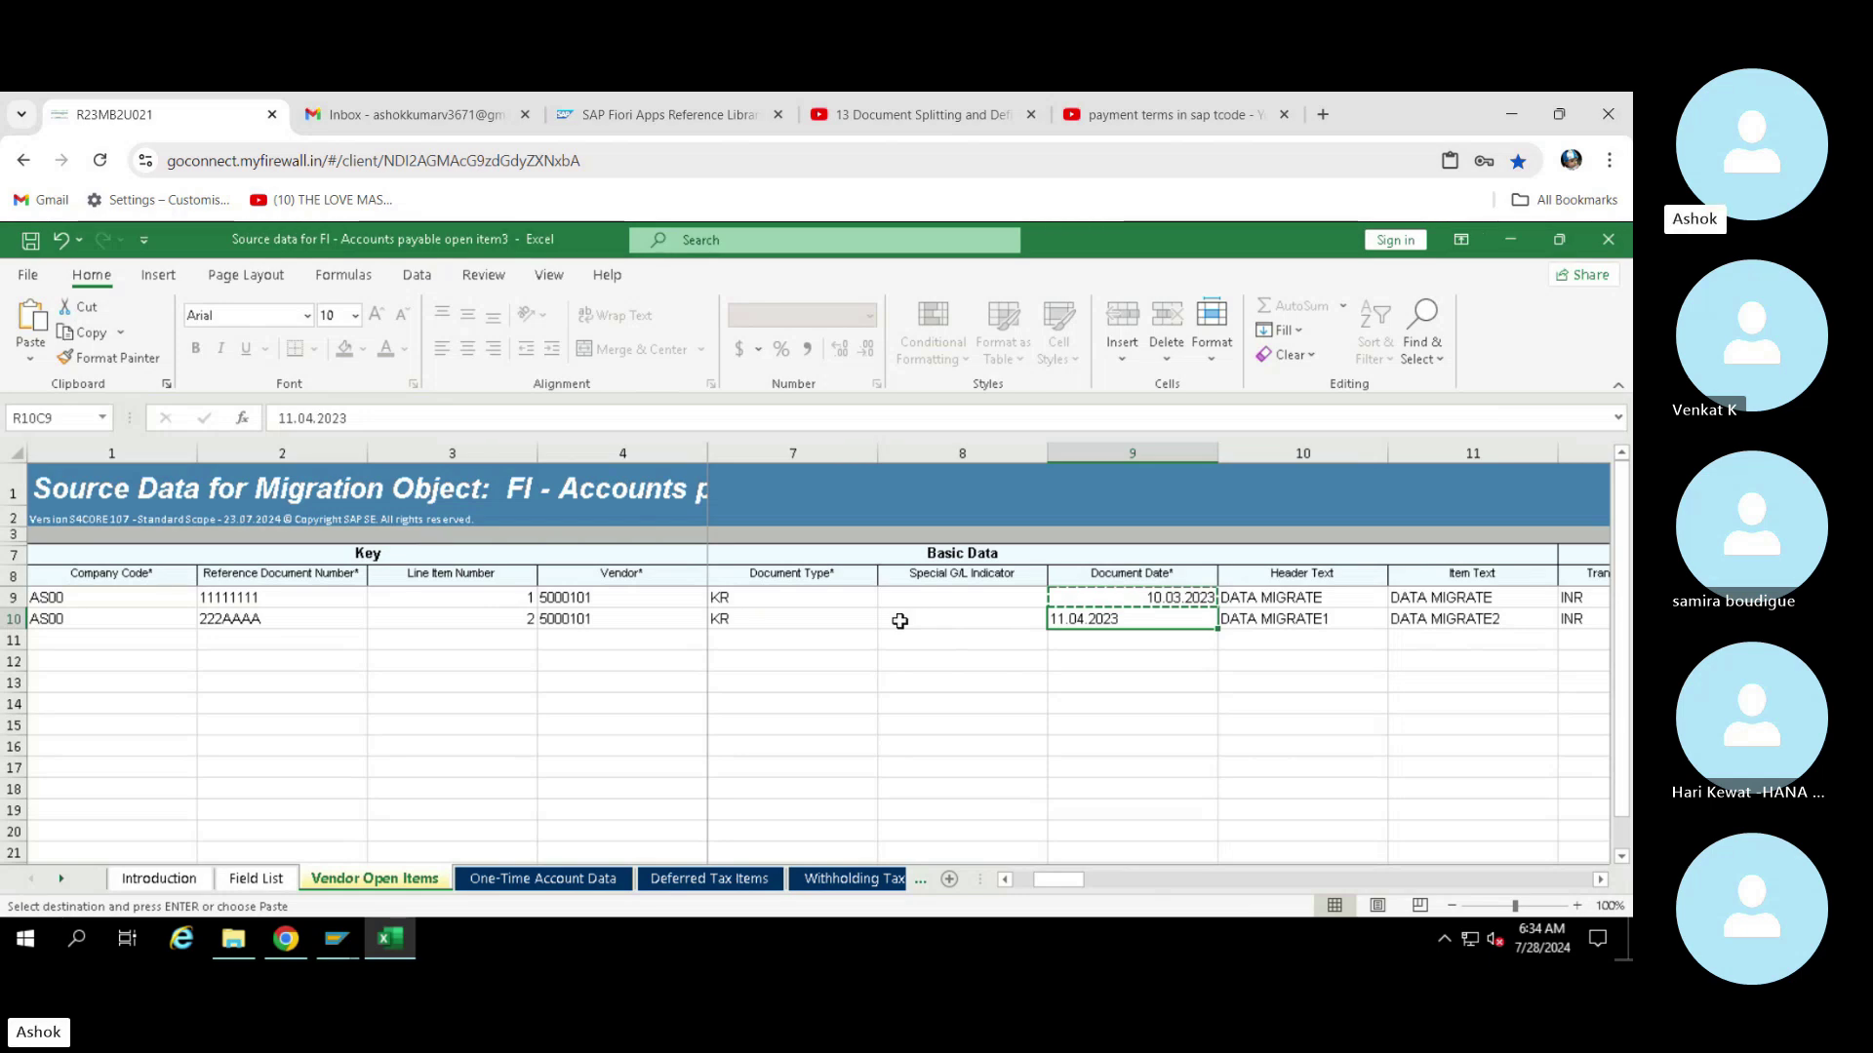
key(ctrl+v)
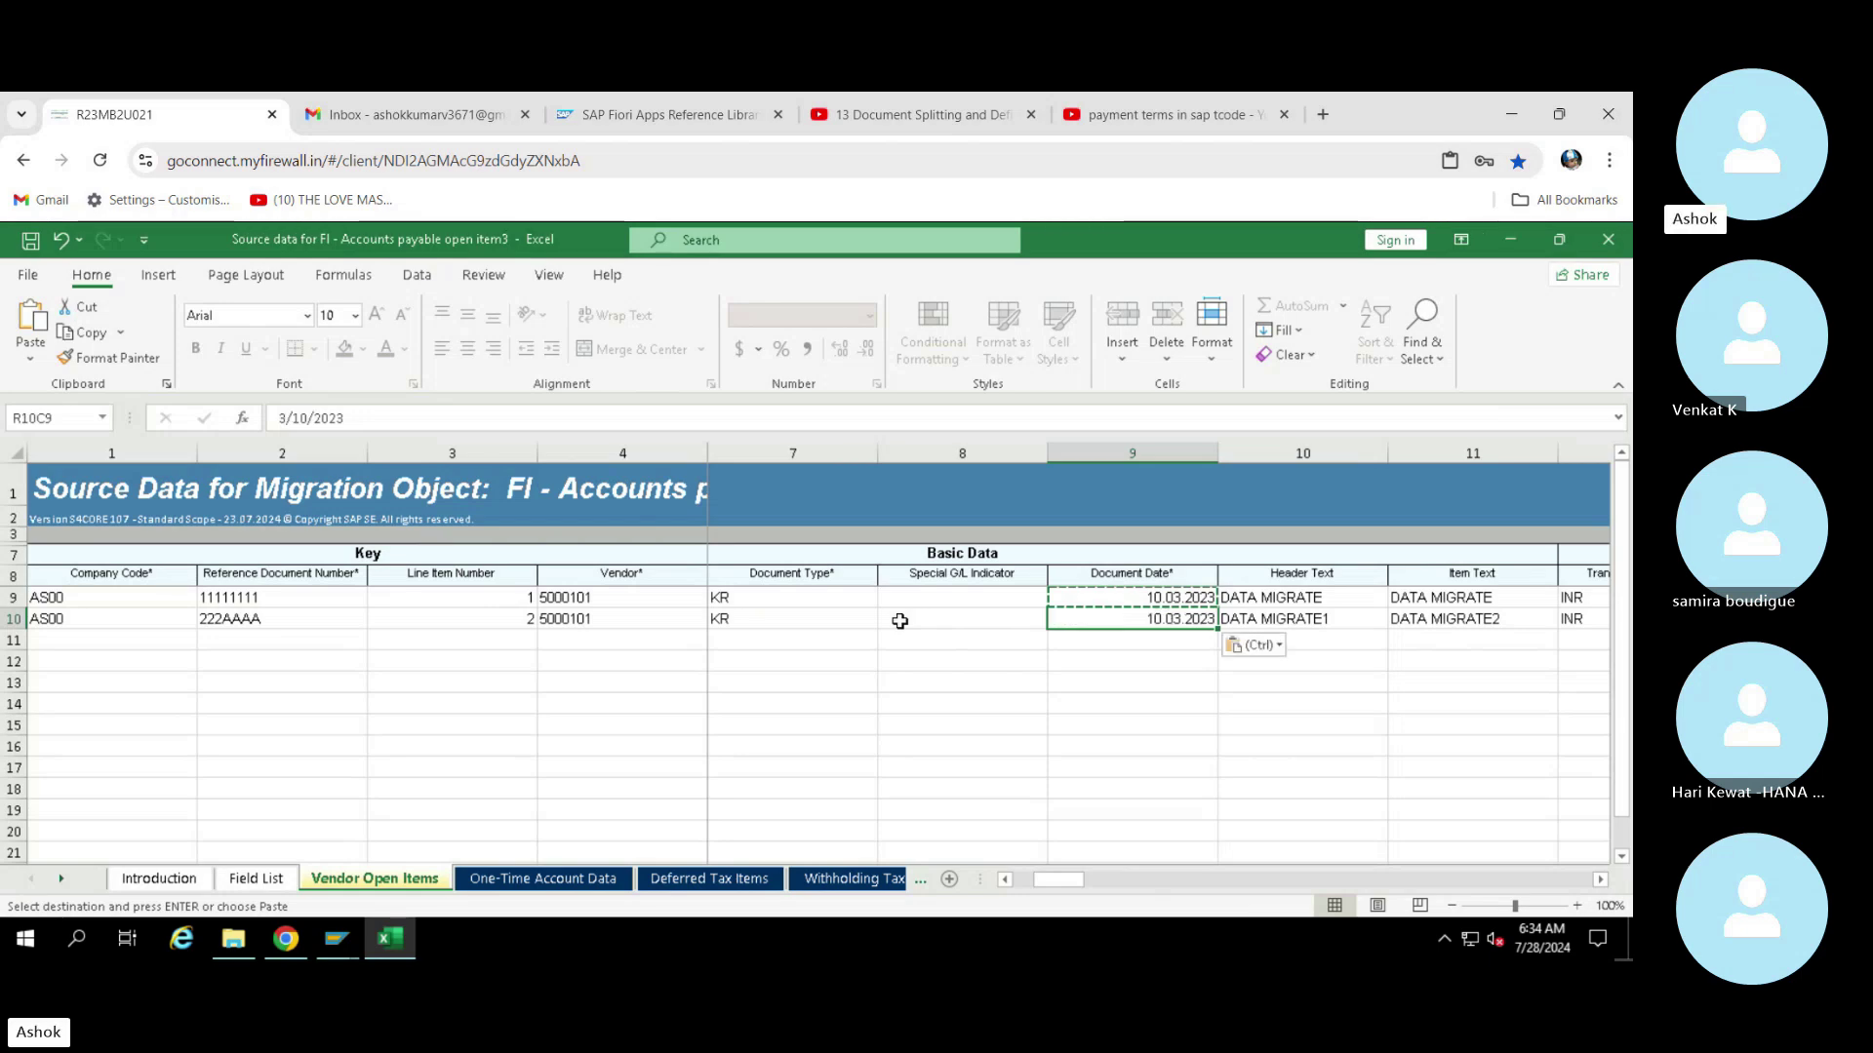
key(Down)
click(1136, 620)
key(Escape)
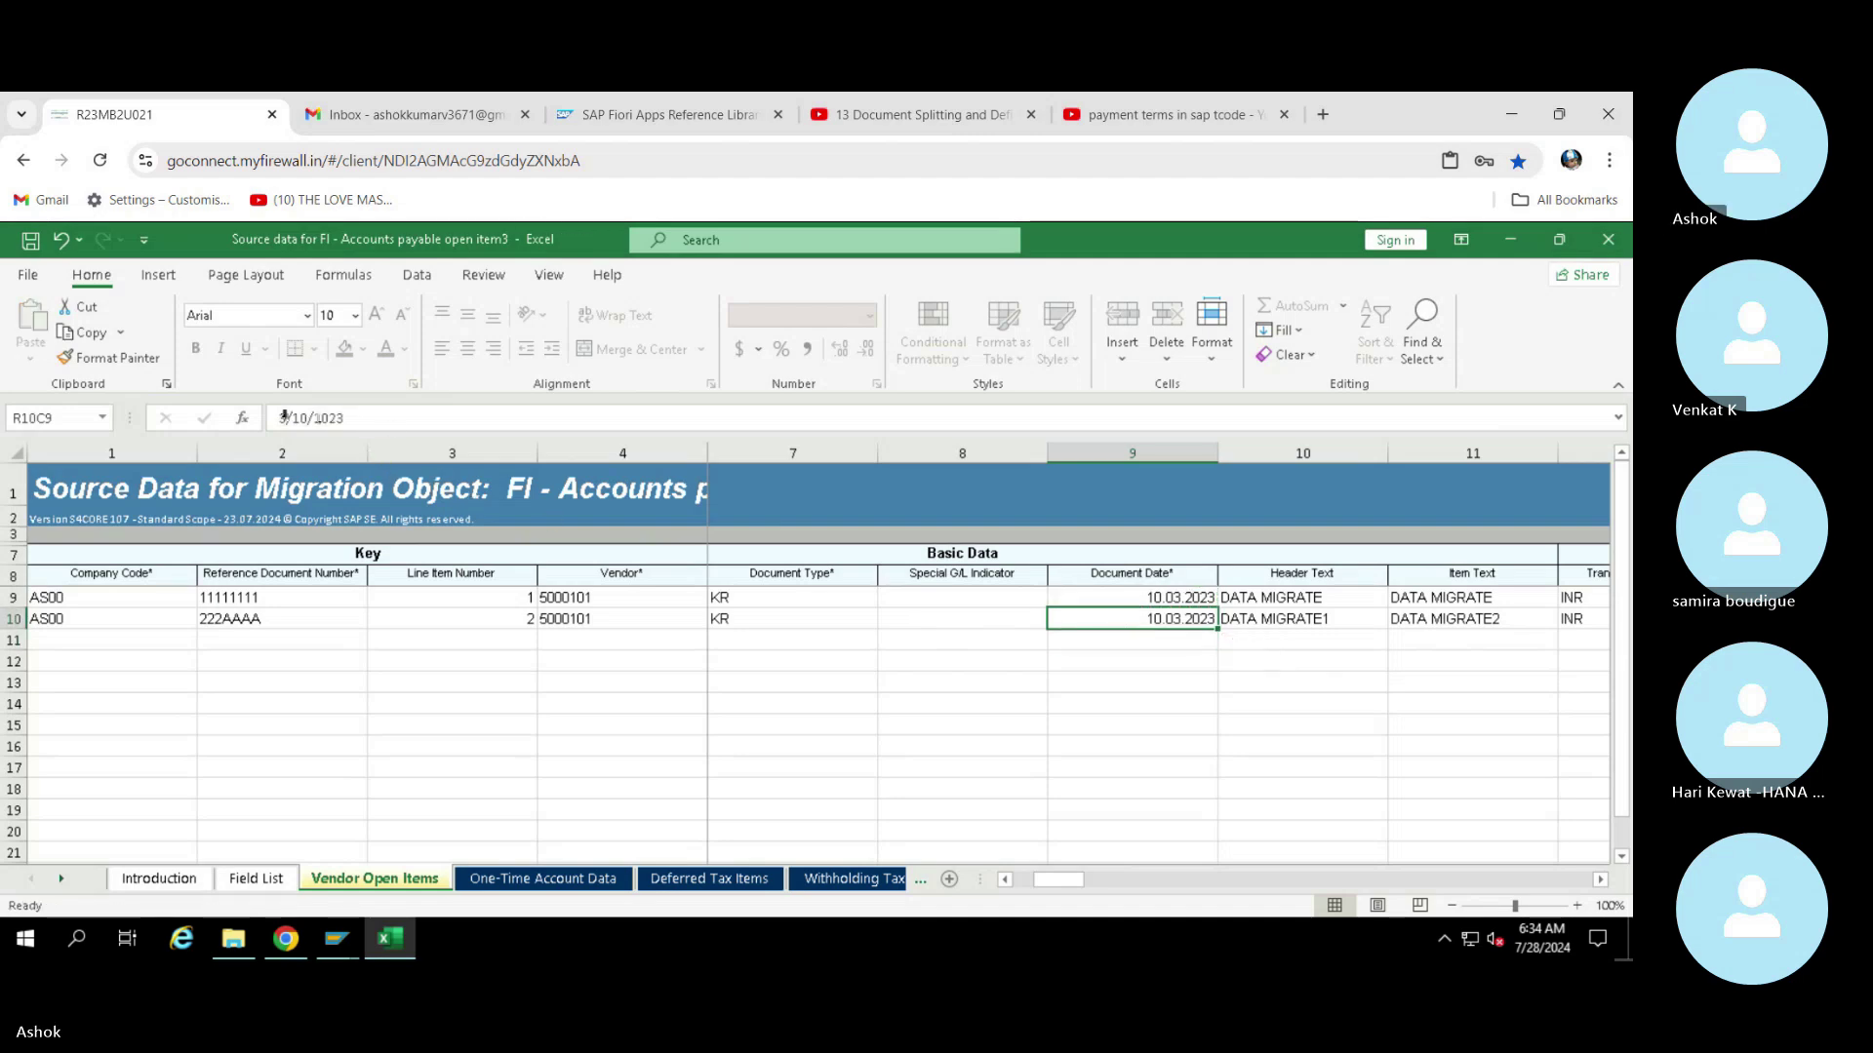
Set the row 10 document date to 11.04.2023, editing the copied date's month and day
click(290, 419)
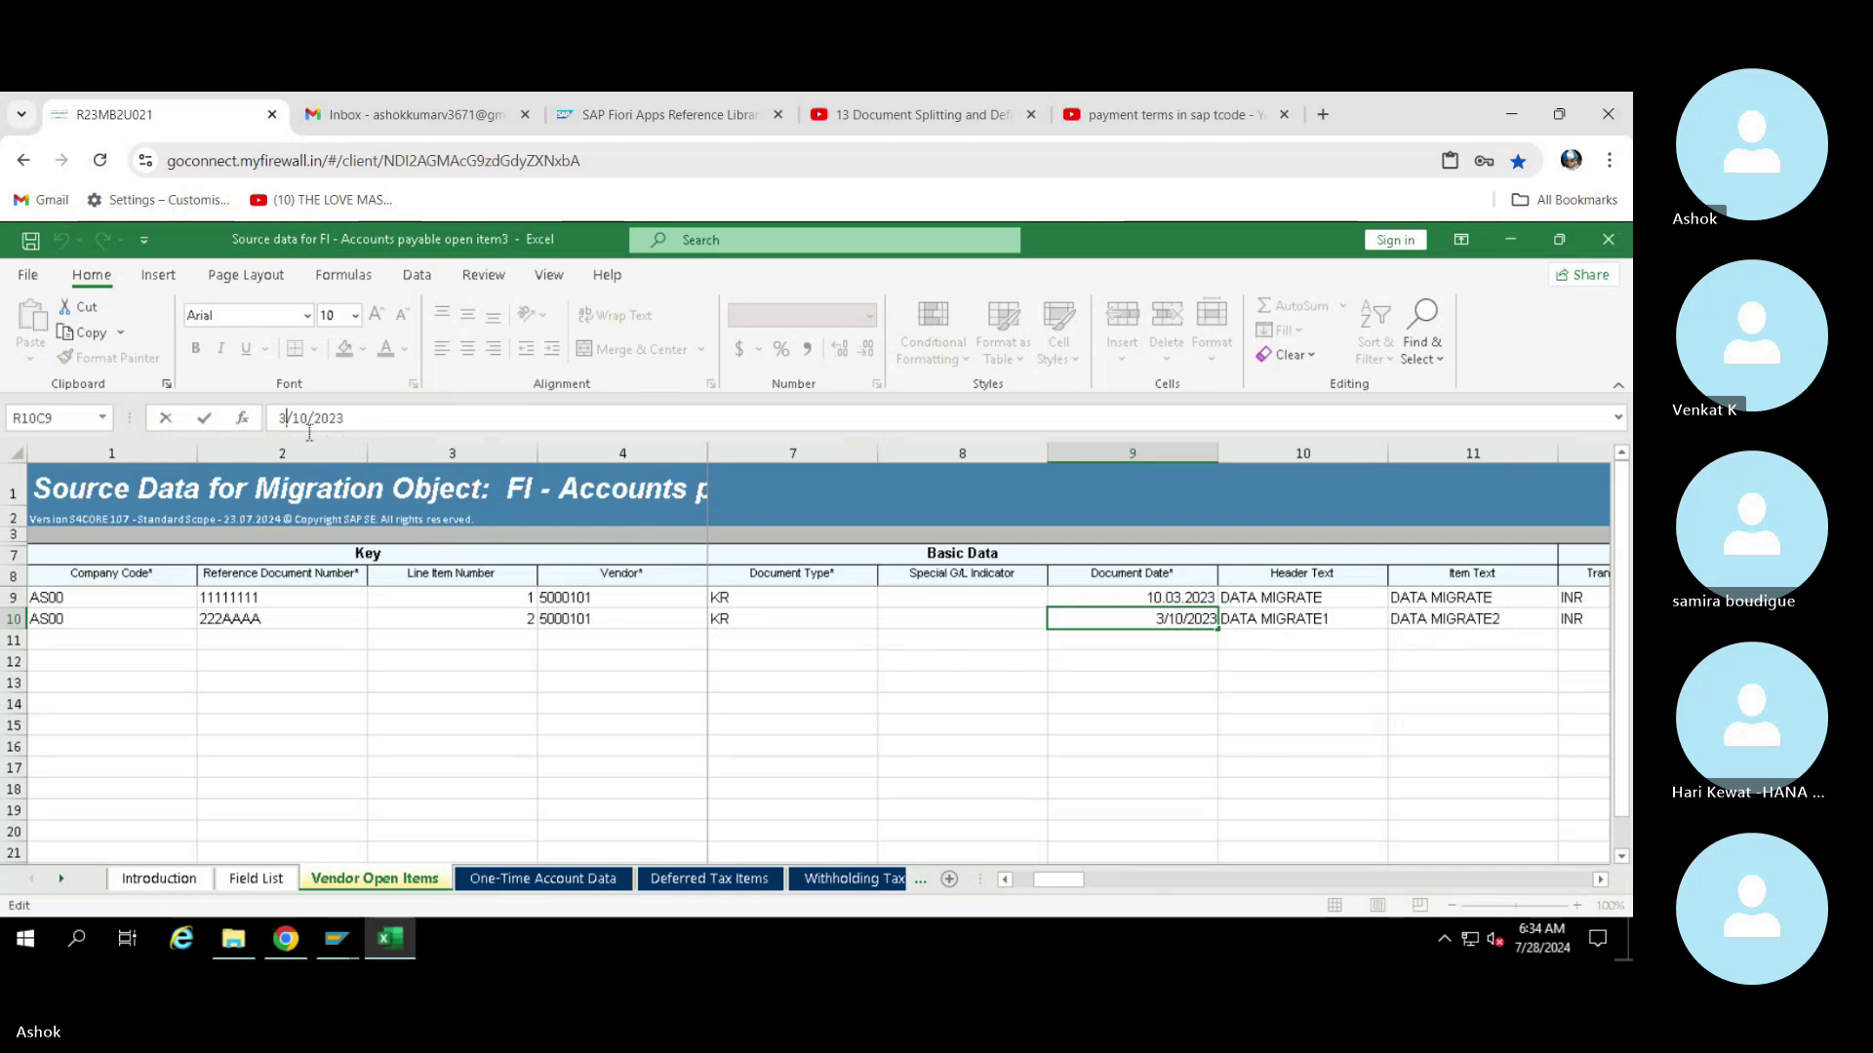
key(BackSpace)
text(11)
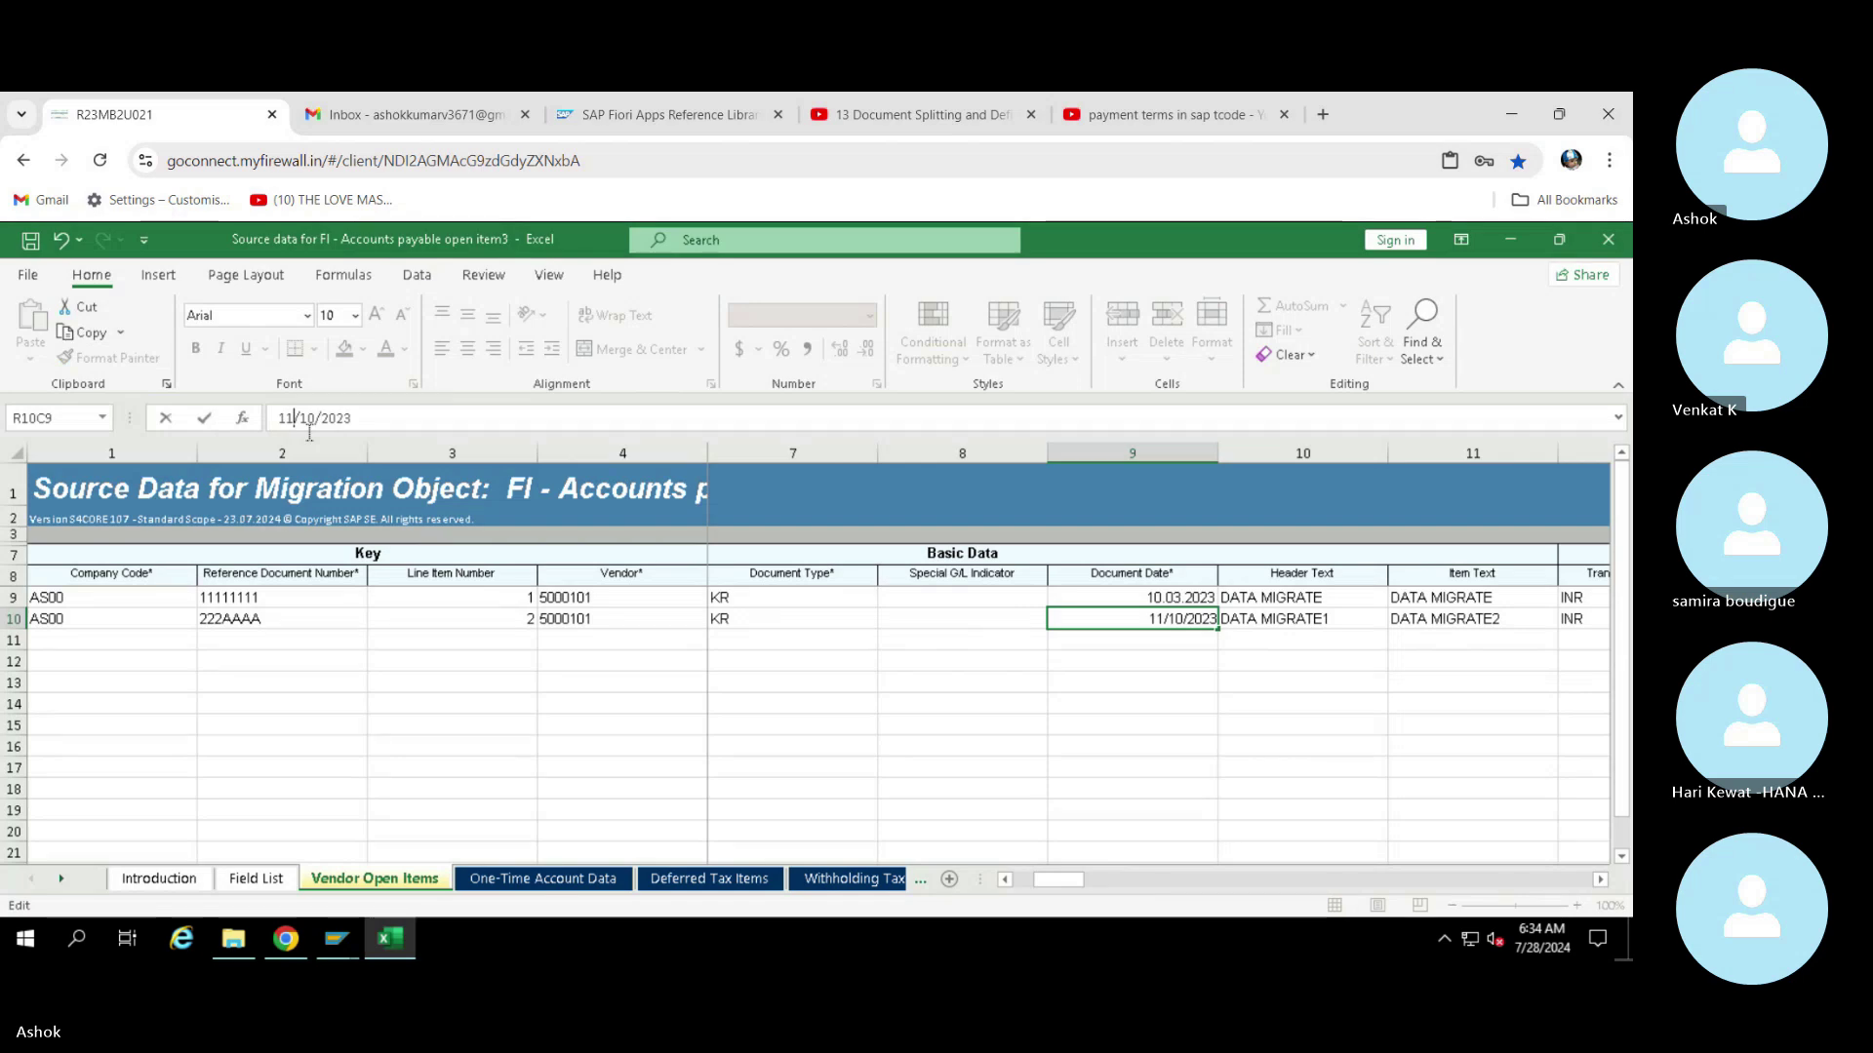
key(BackSpace)
key(BackSpace)
text(04)
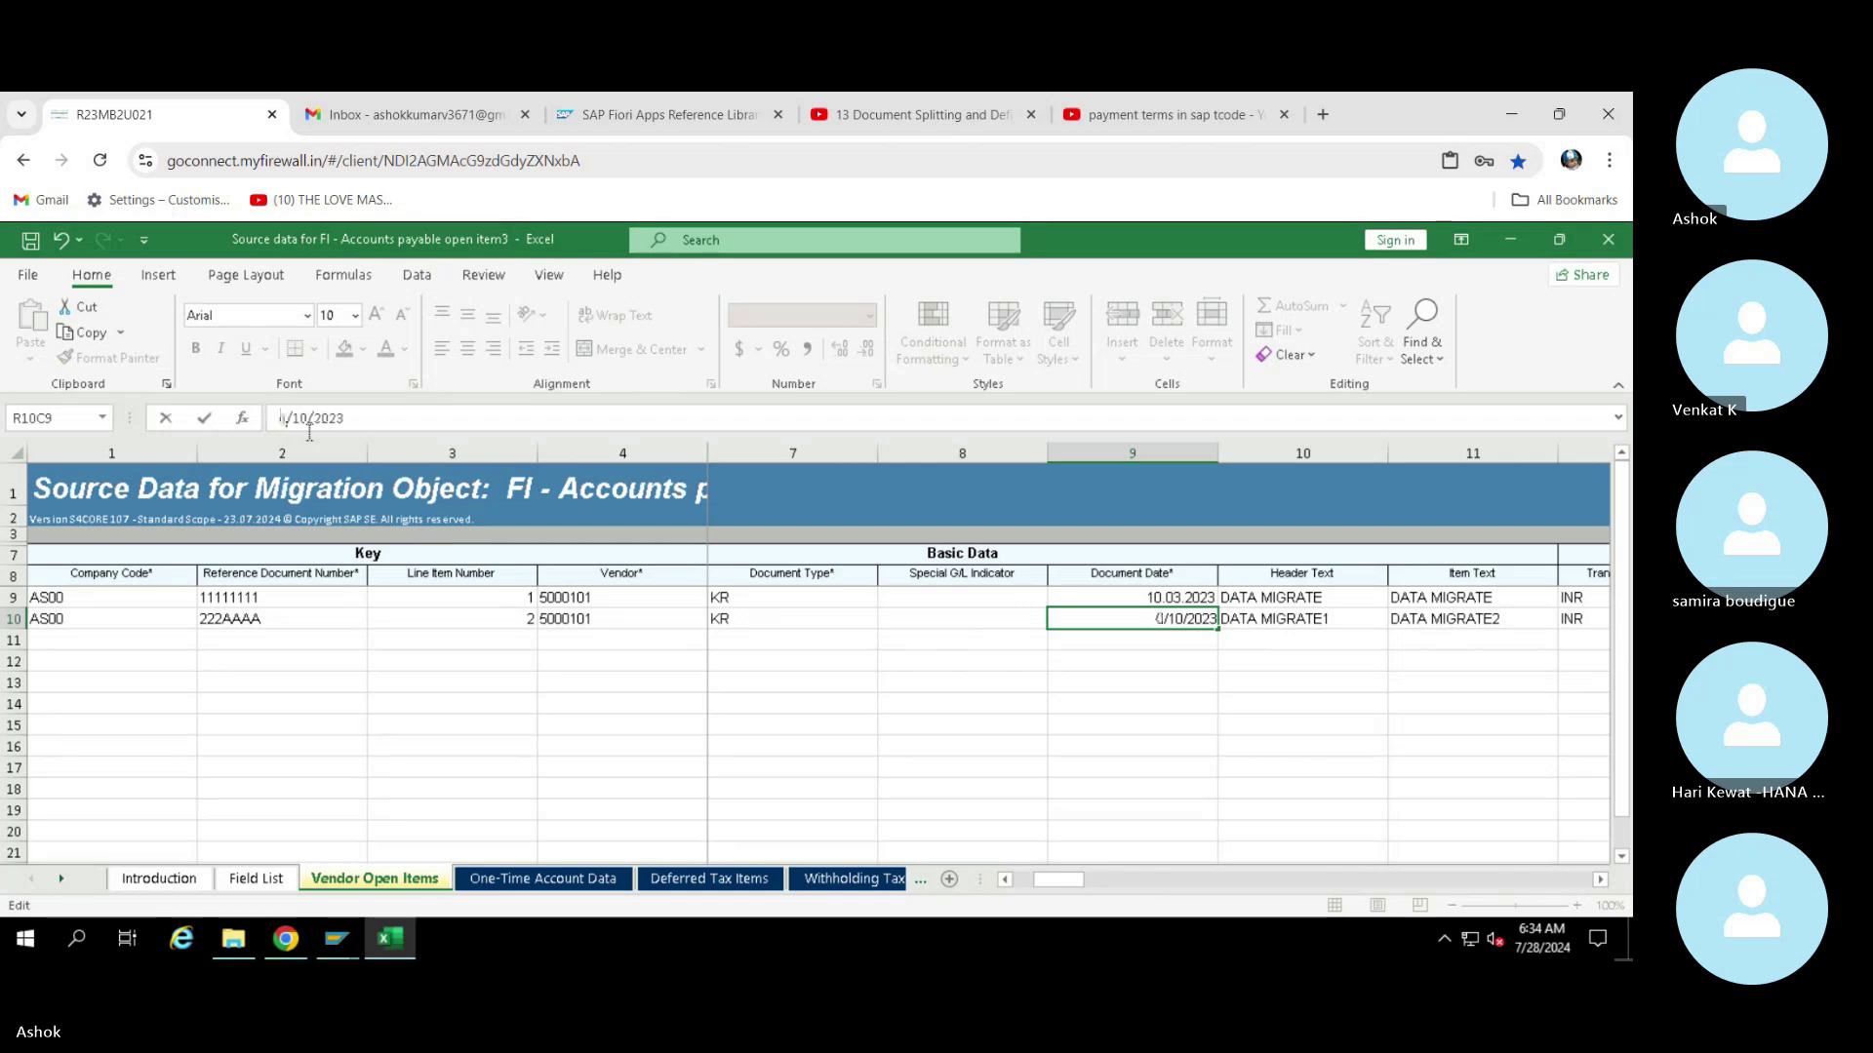
key(BackSpace)
text(1)
key(Tab)
Switch to the SAP document display and check the amount sign of the vendor line item against the row 10 transaction amount
key(Tab)
key(Tab)
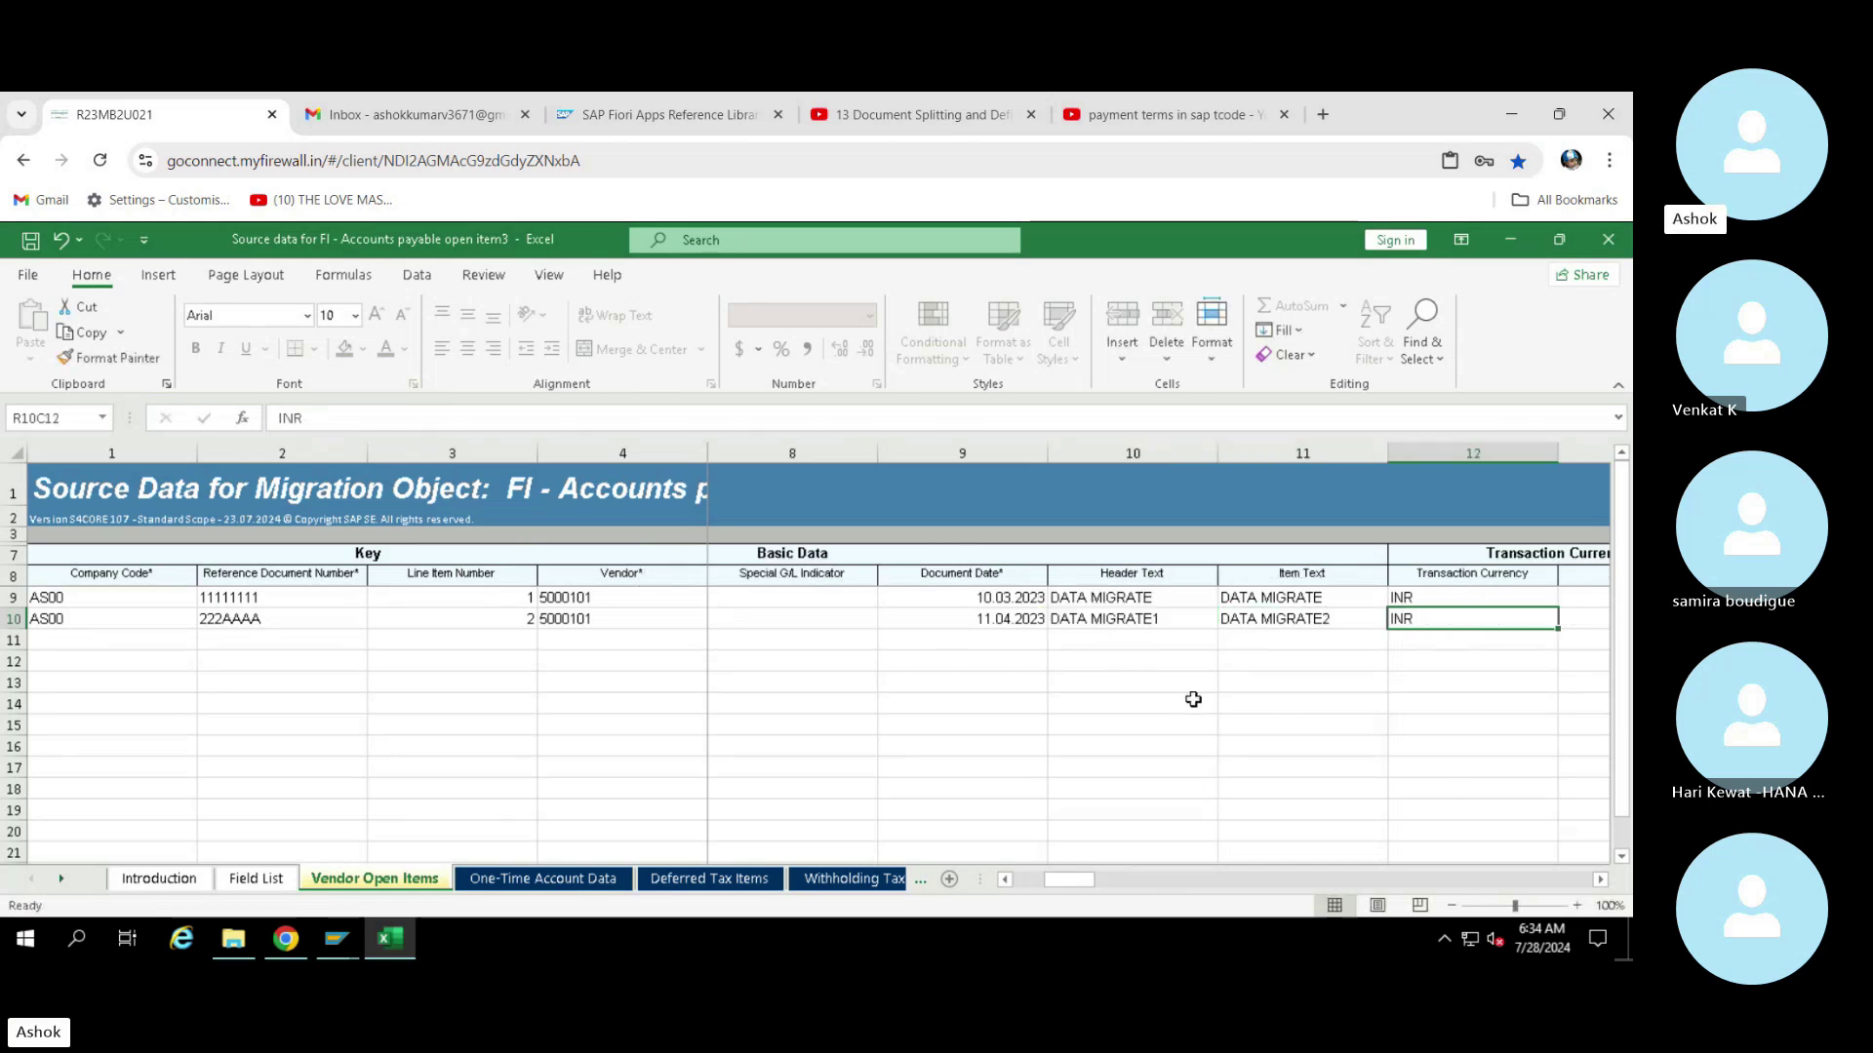
key(Tab)
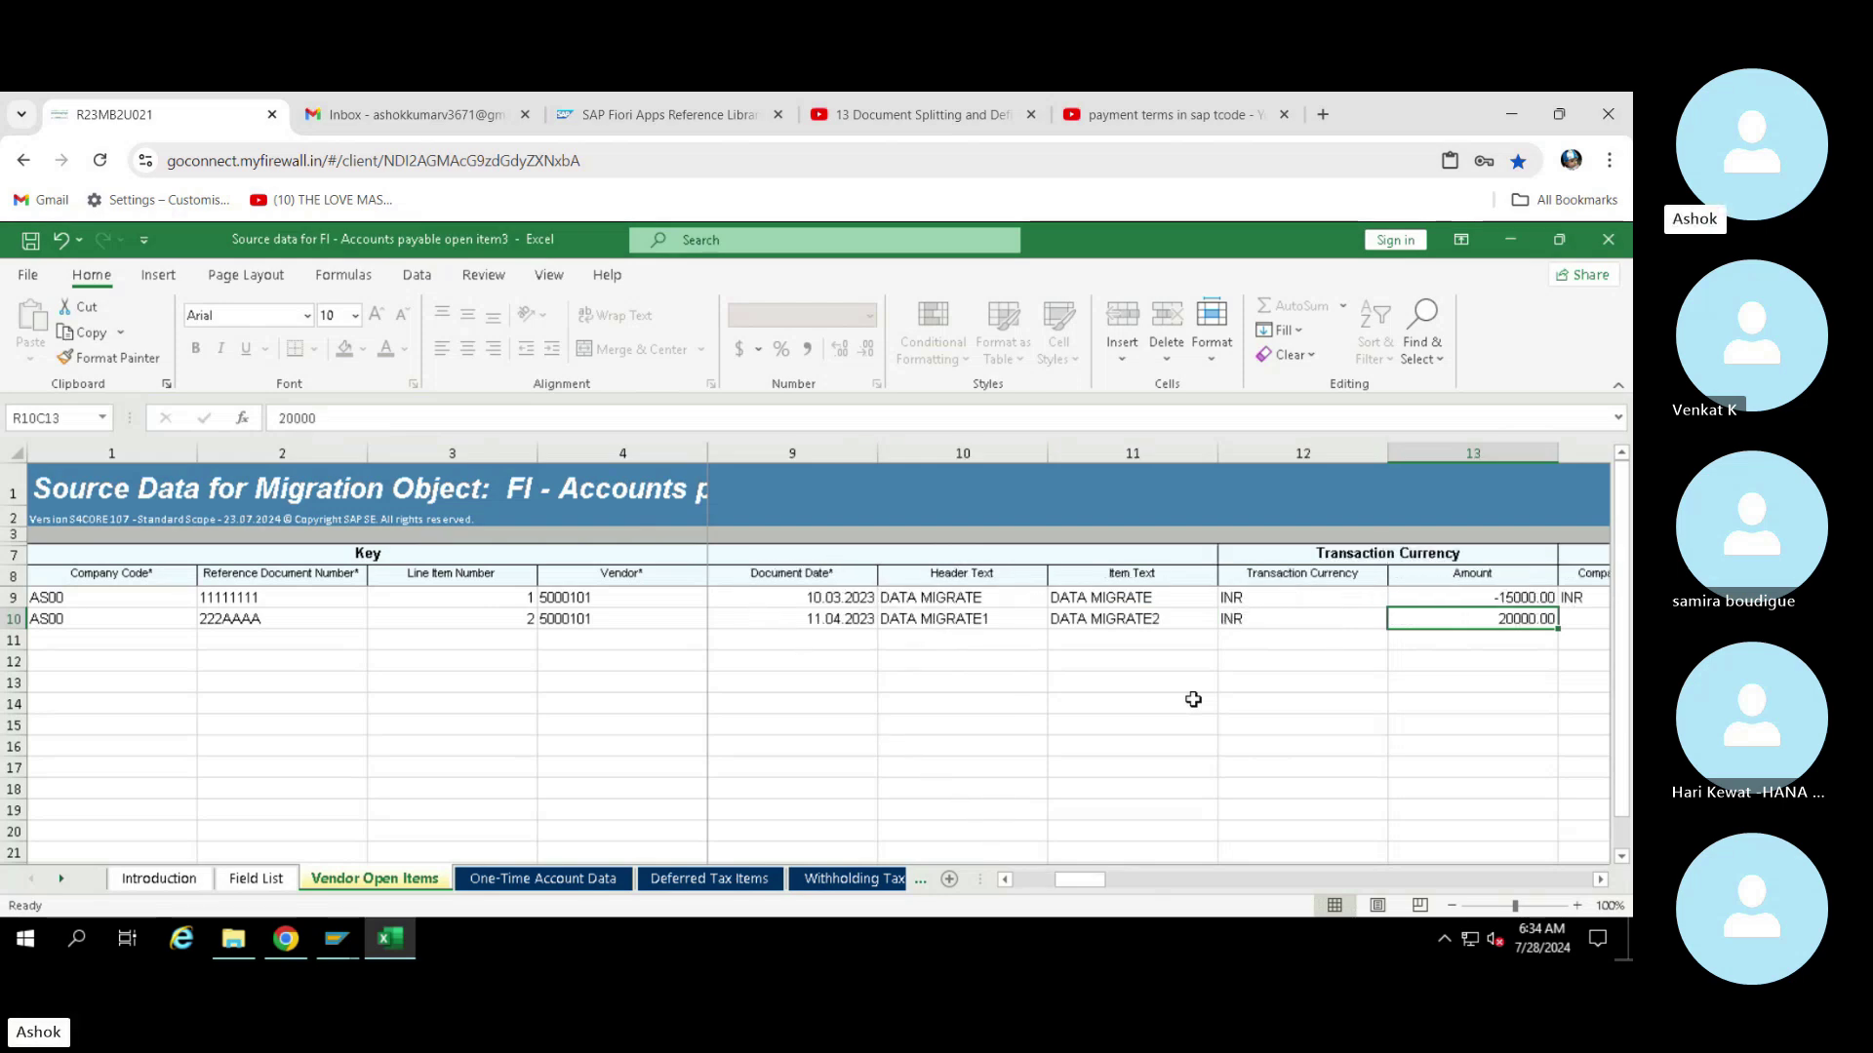
key(Tab)
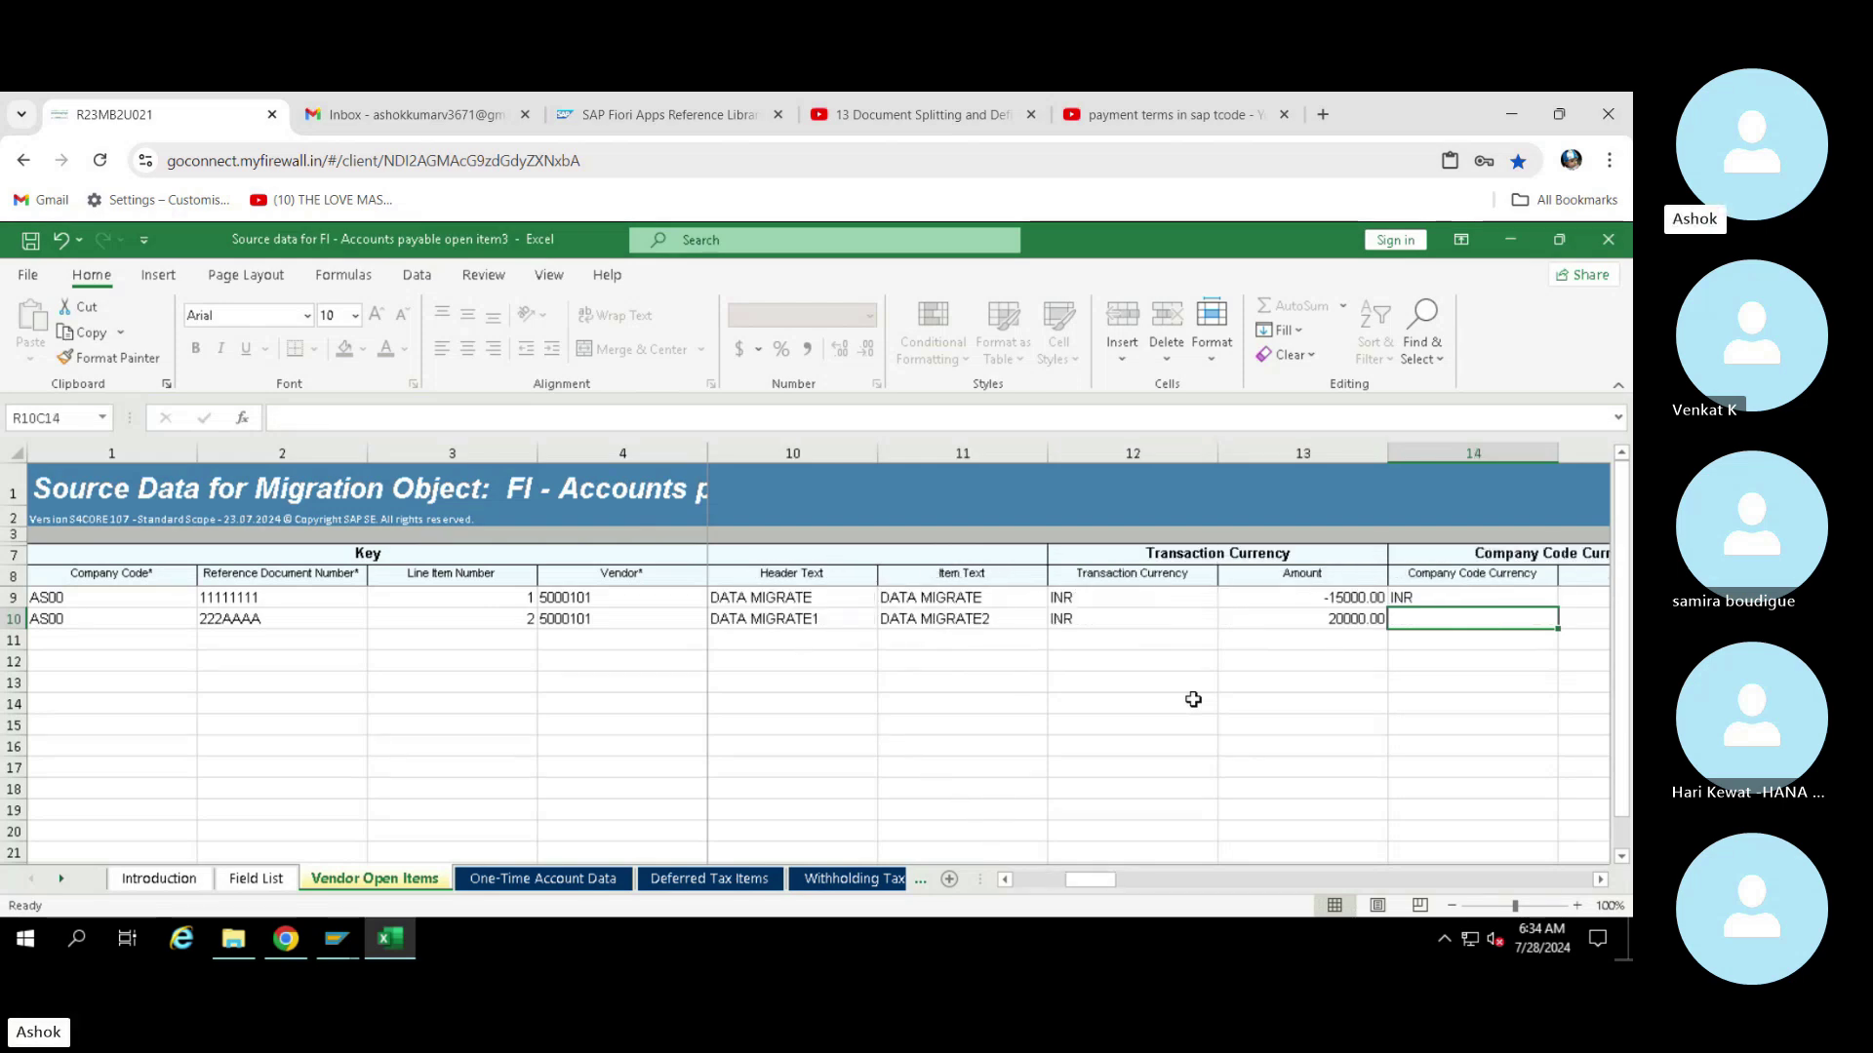
click(1313, 623)
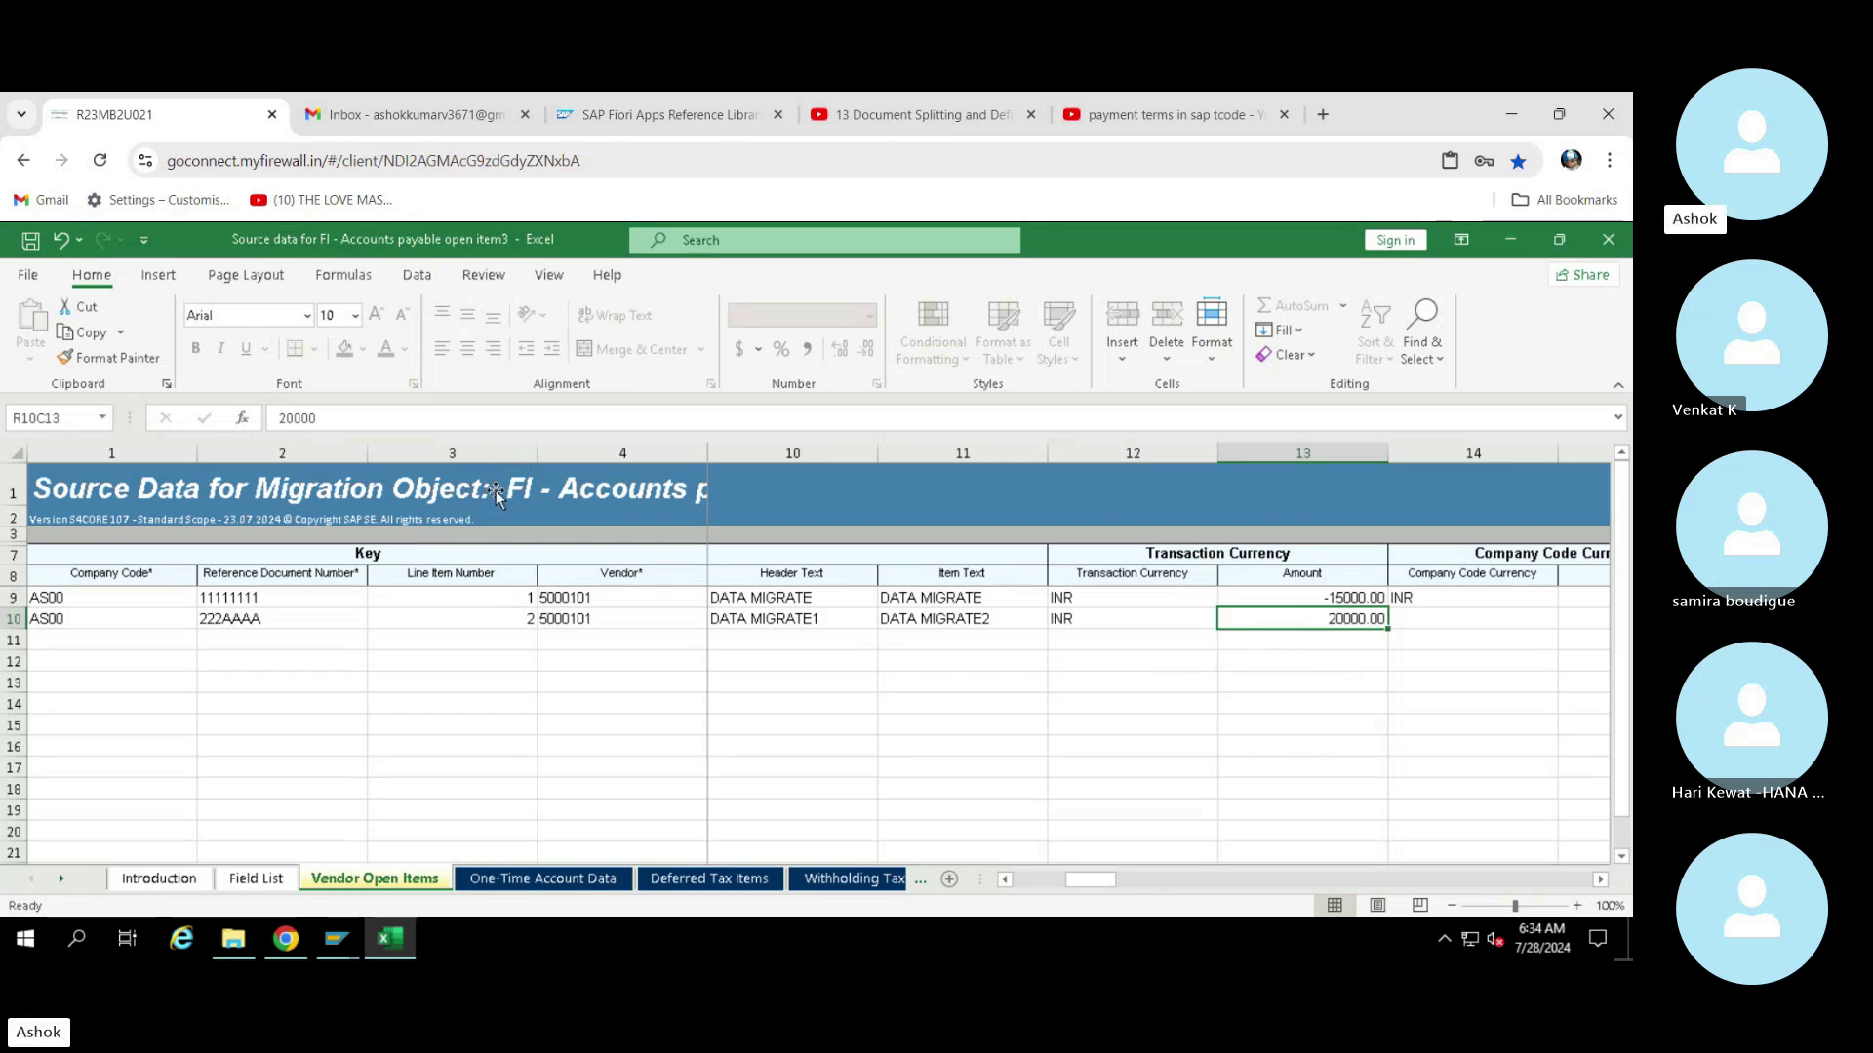
click(967, 686)
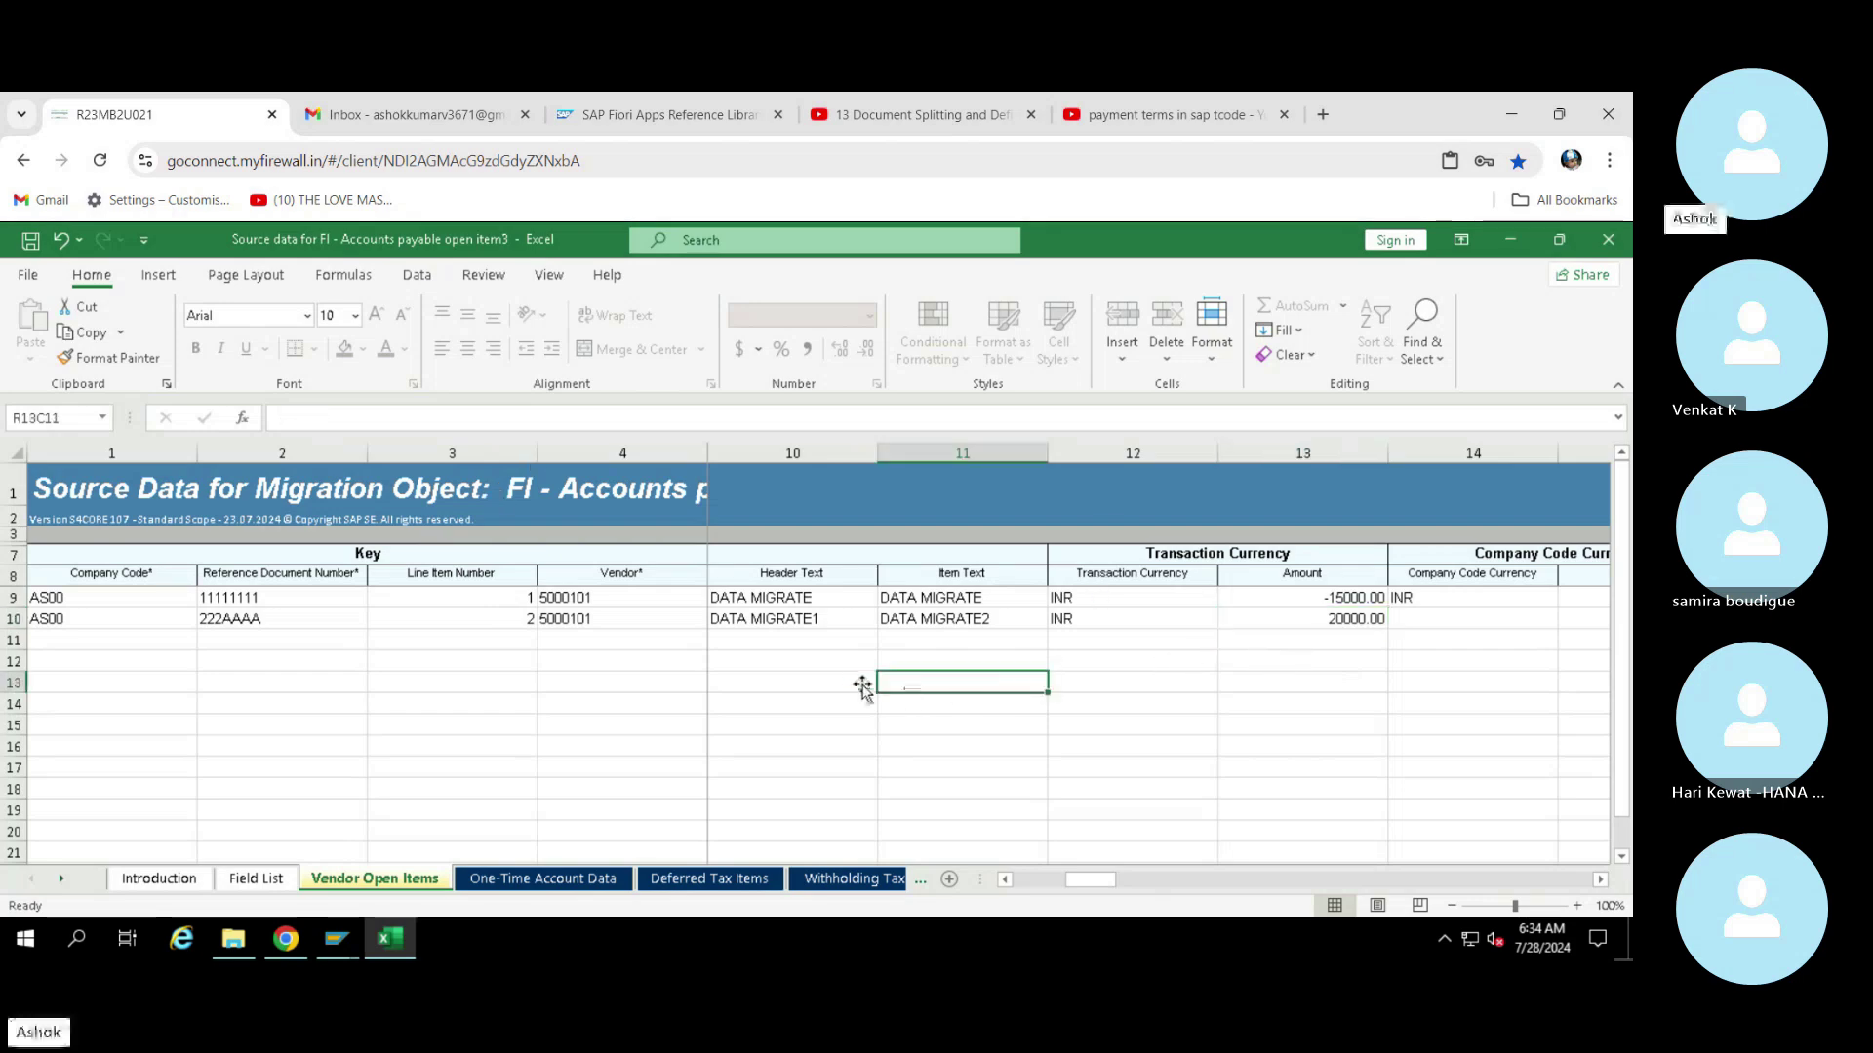
click(834, 681)
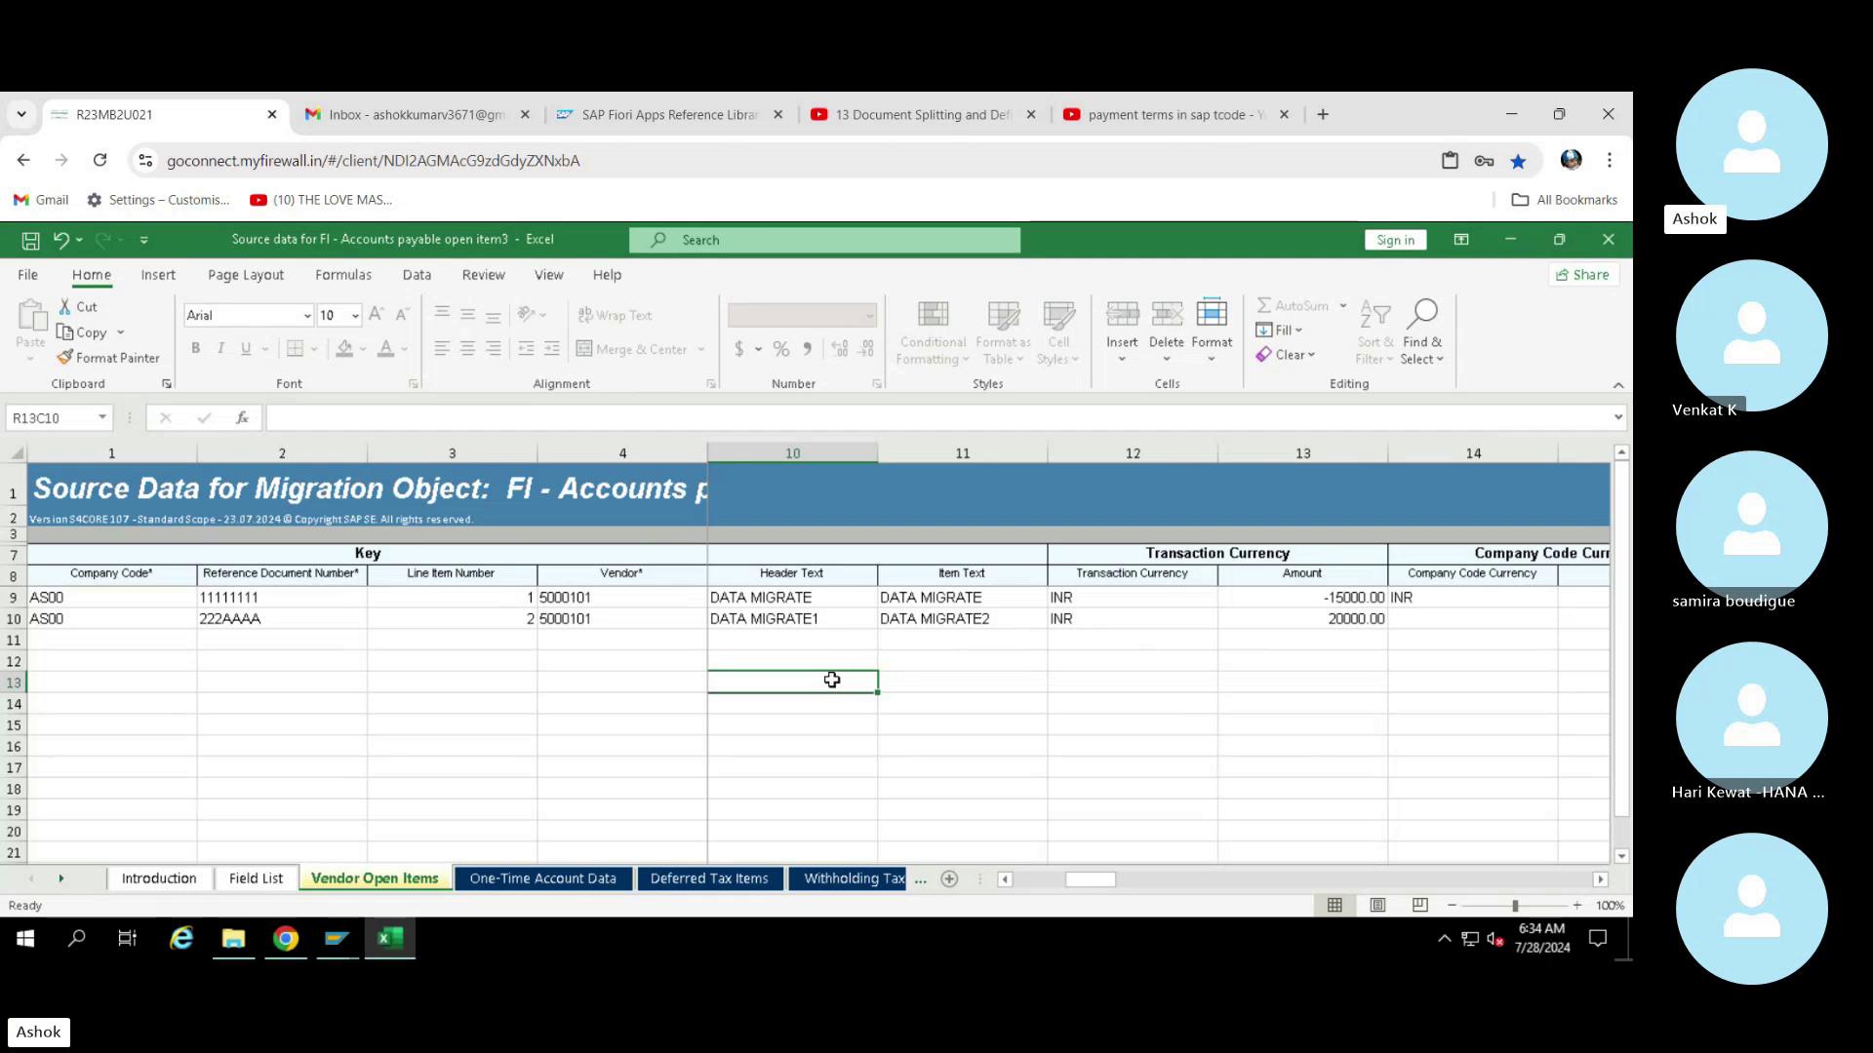
click(1053, 682)
click(938, 677)
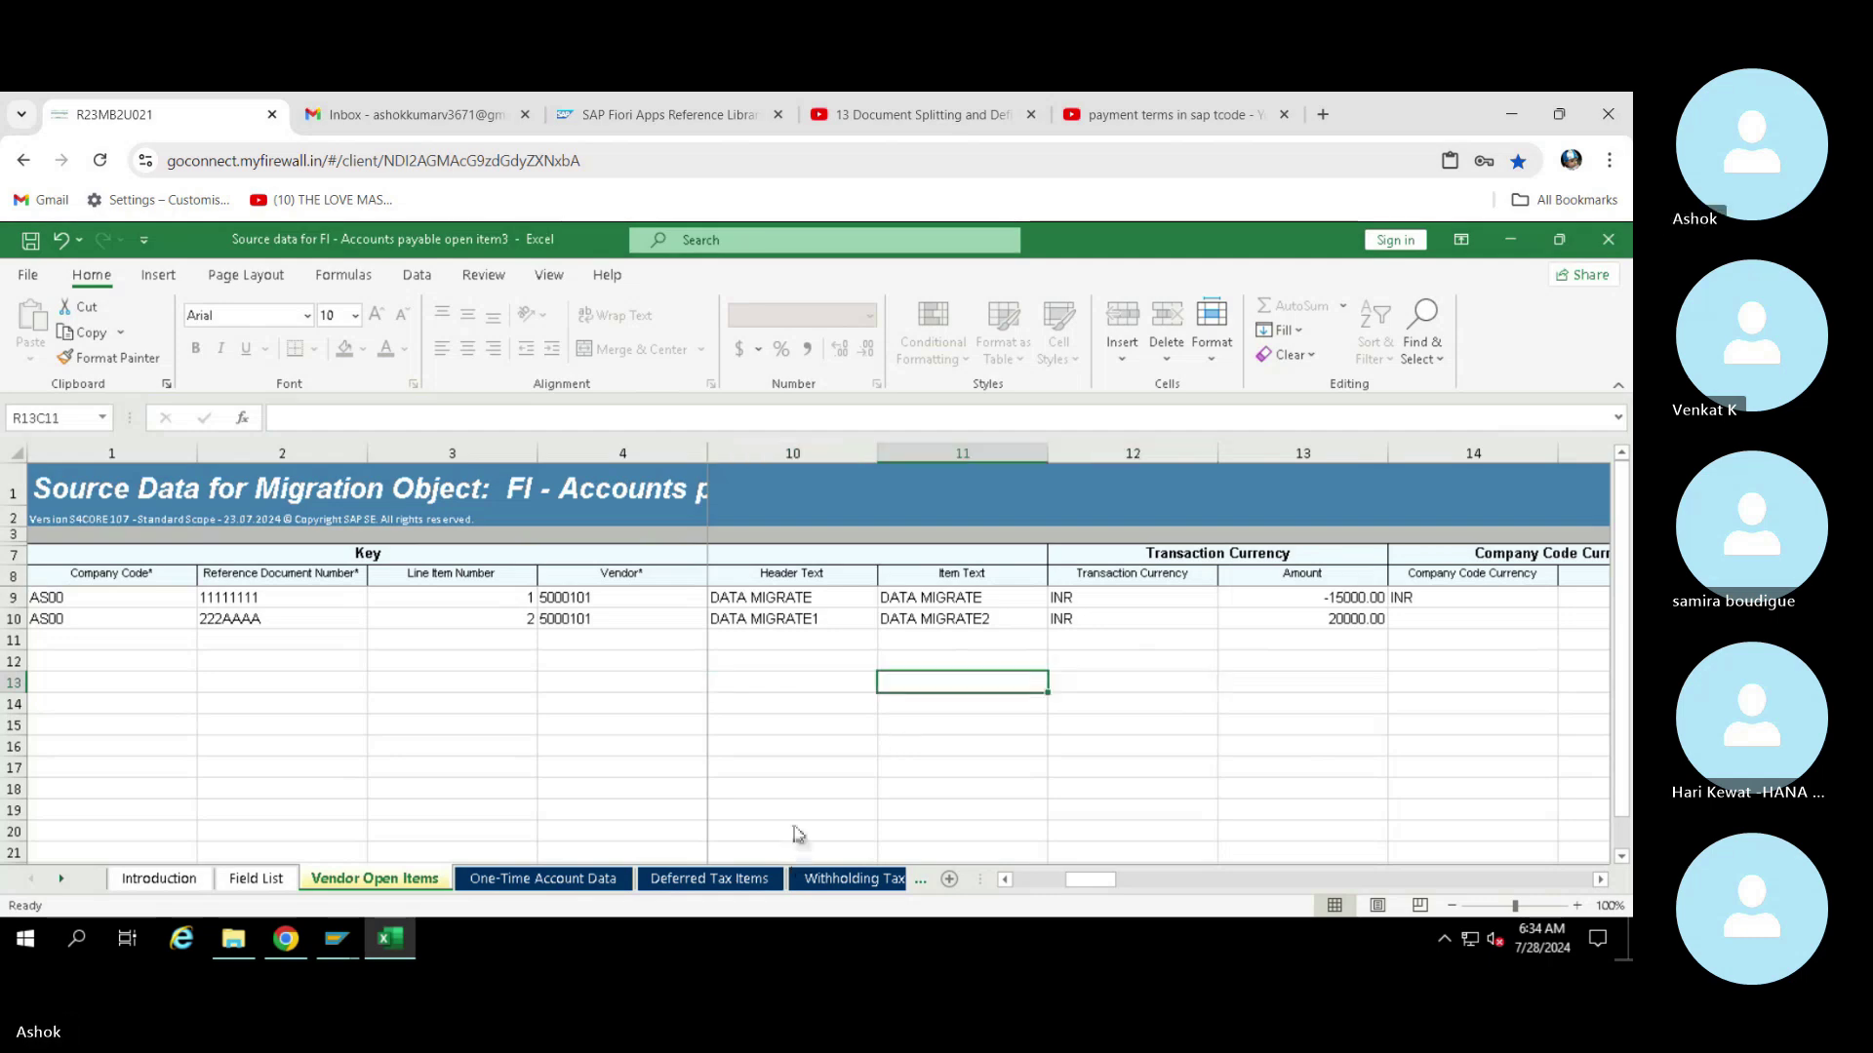
click(336, 938)
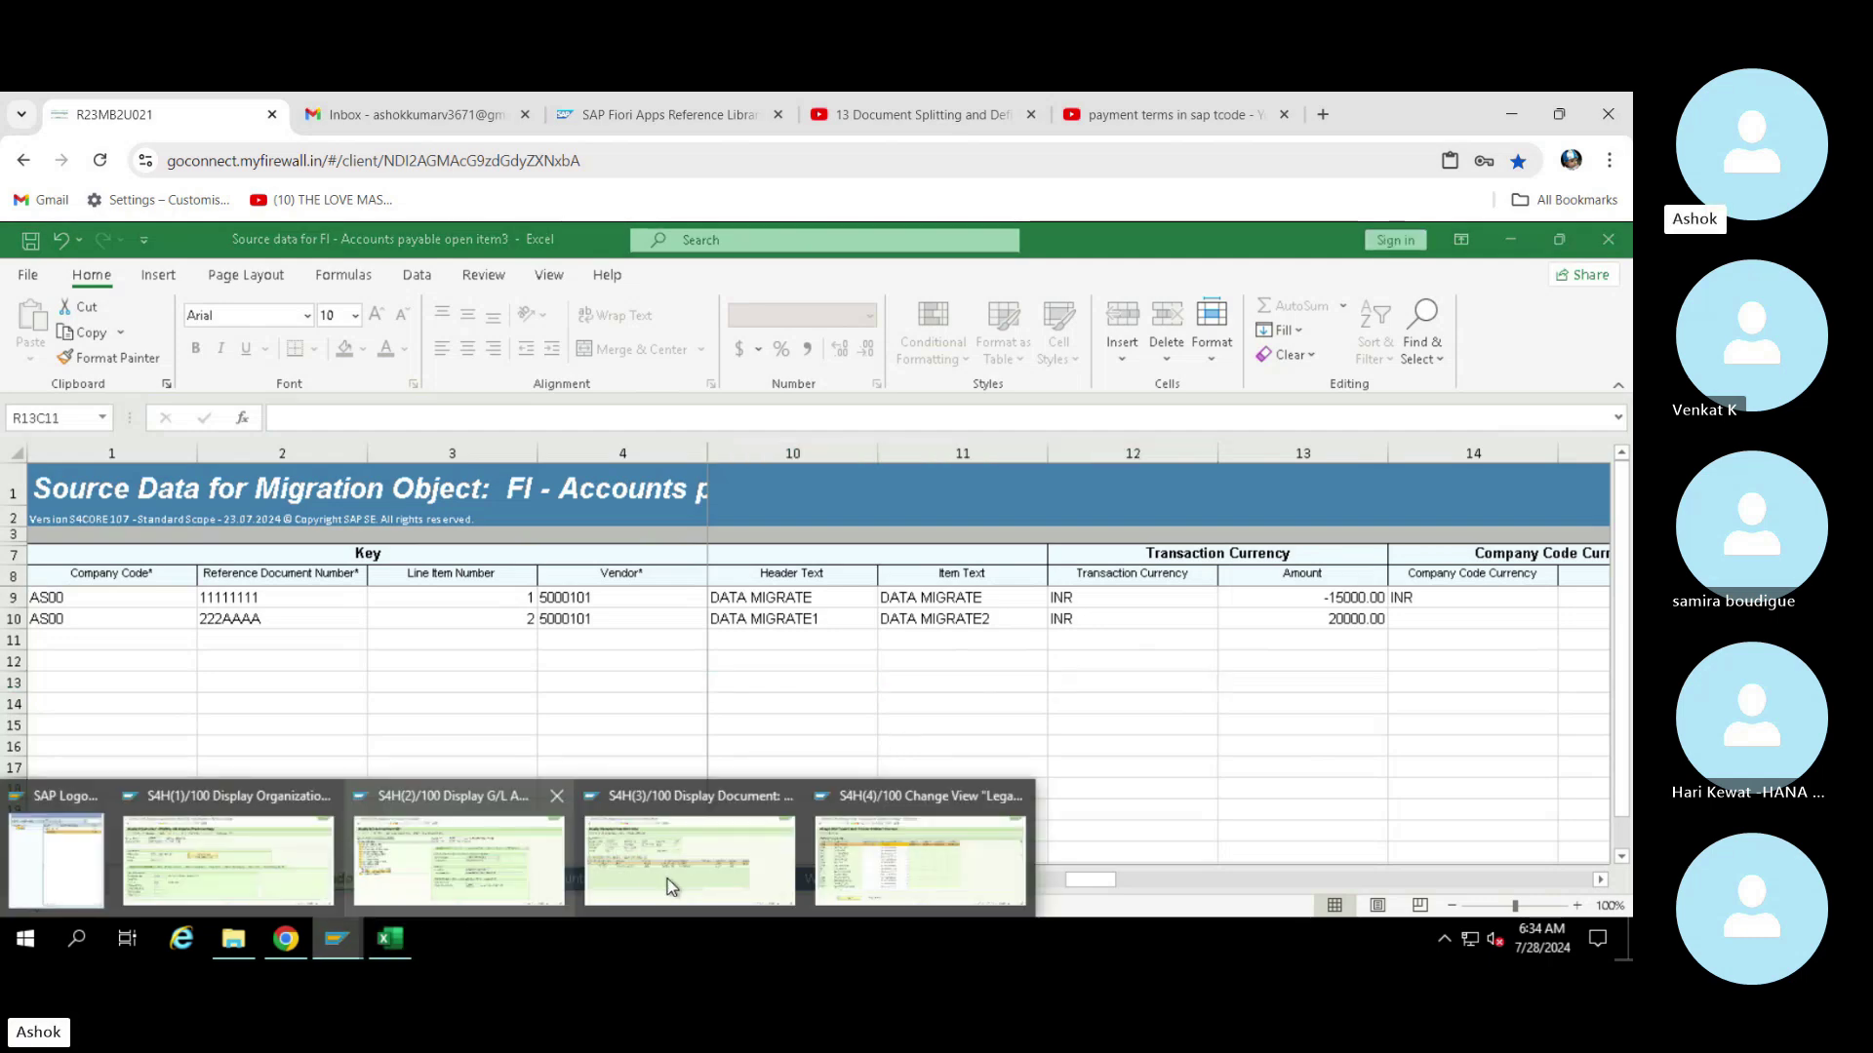
click(667, 880)
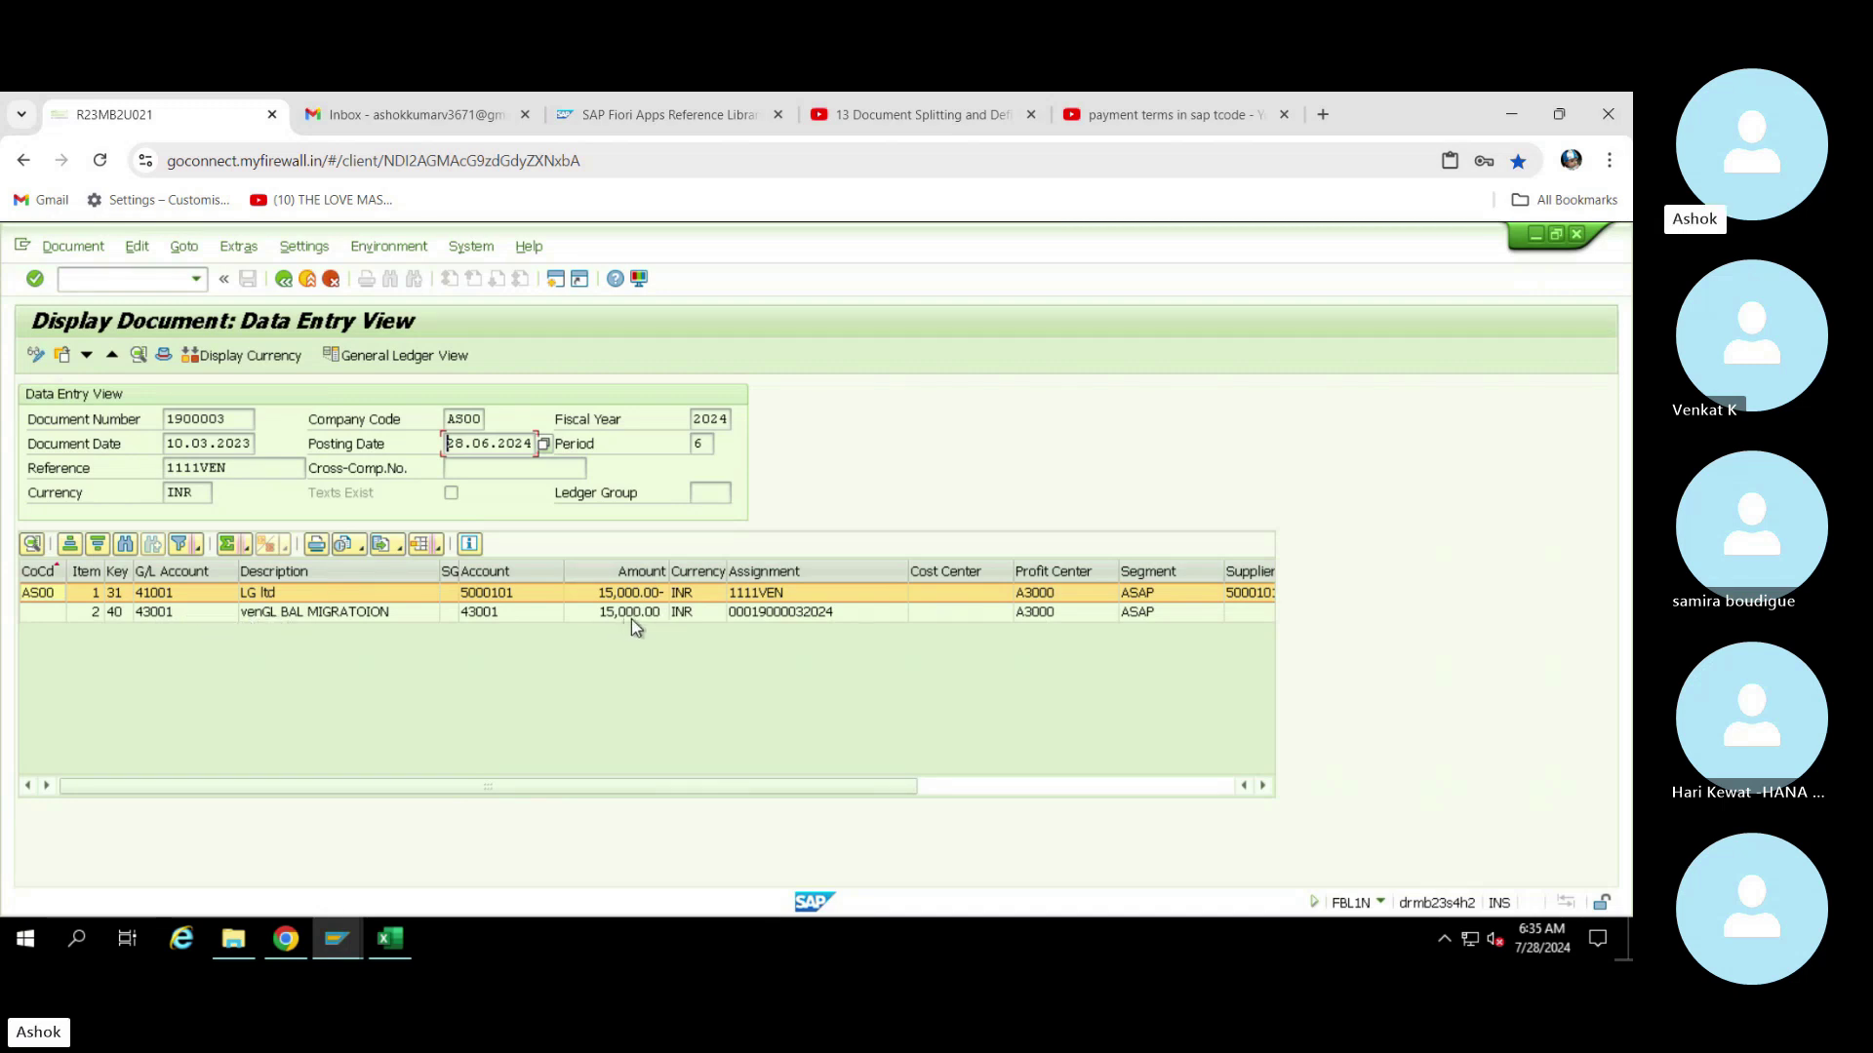
Return to the Excel source data file and set the row 10 transaction amount to -20000
click(390, 938)
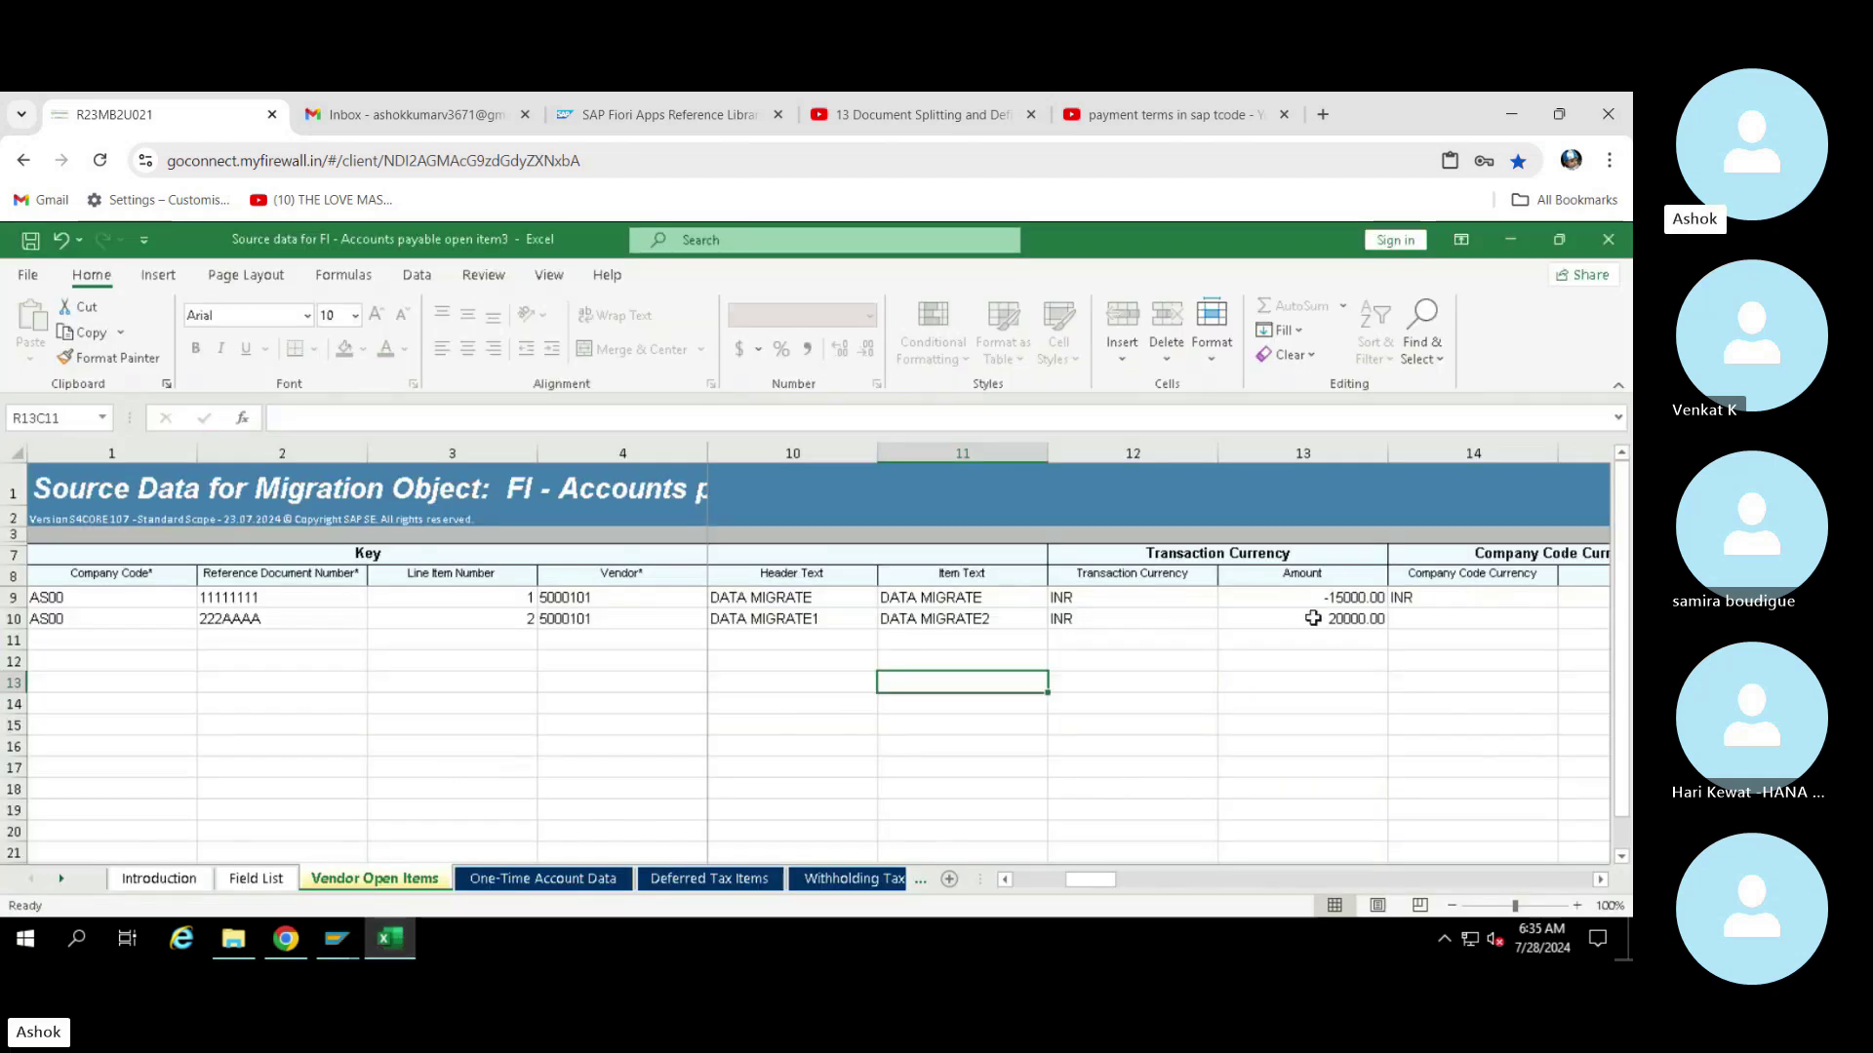
click(1313, 619)
click(299, 420)
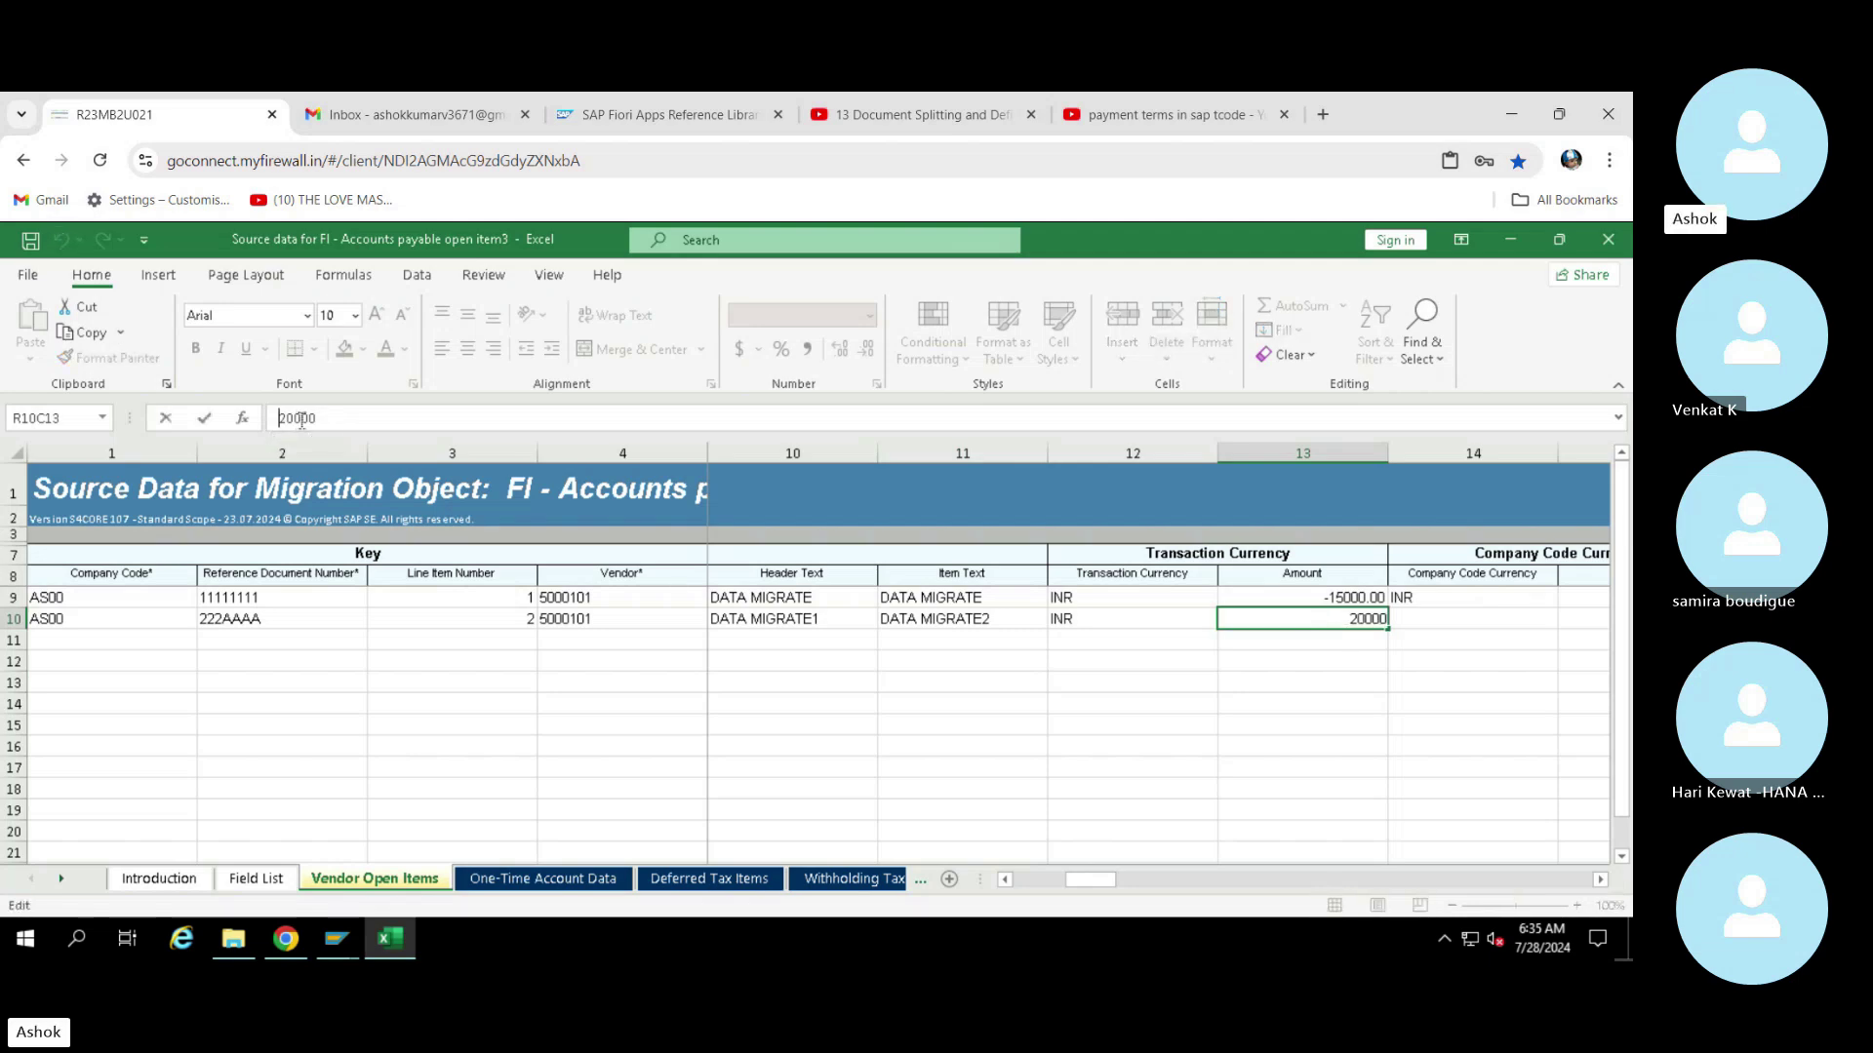
text(-)
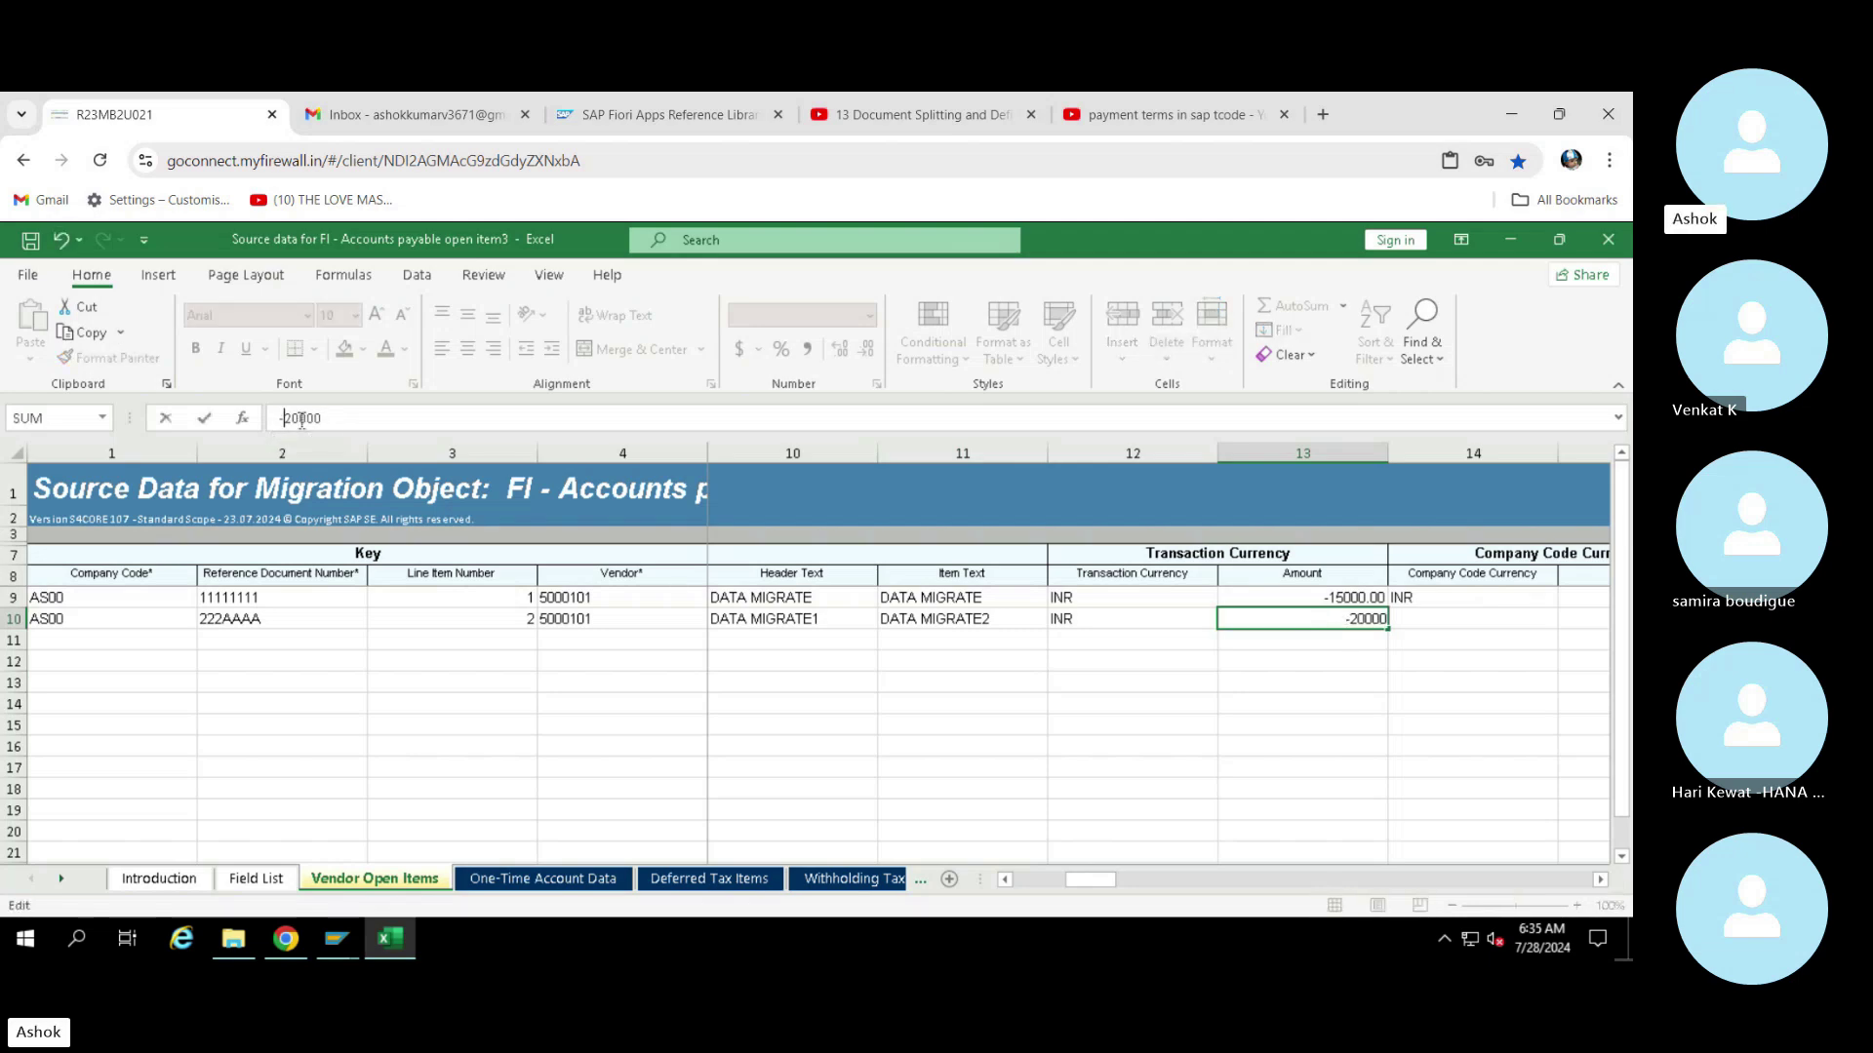
key(Tab)
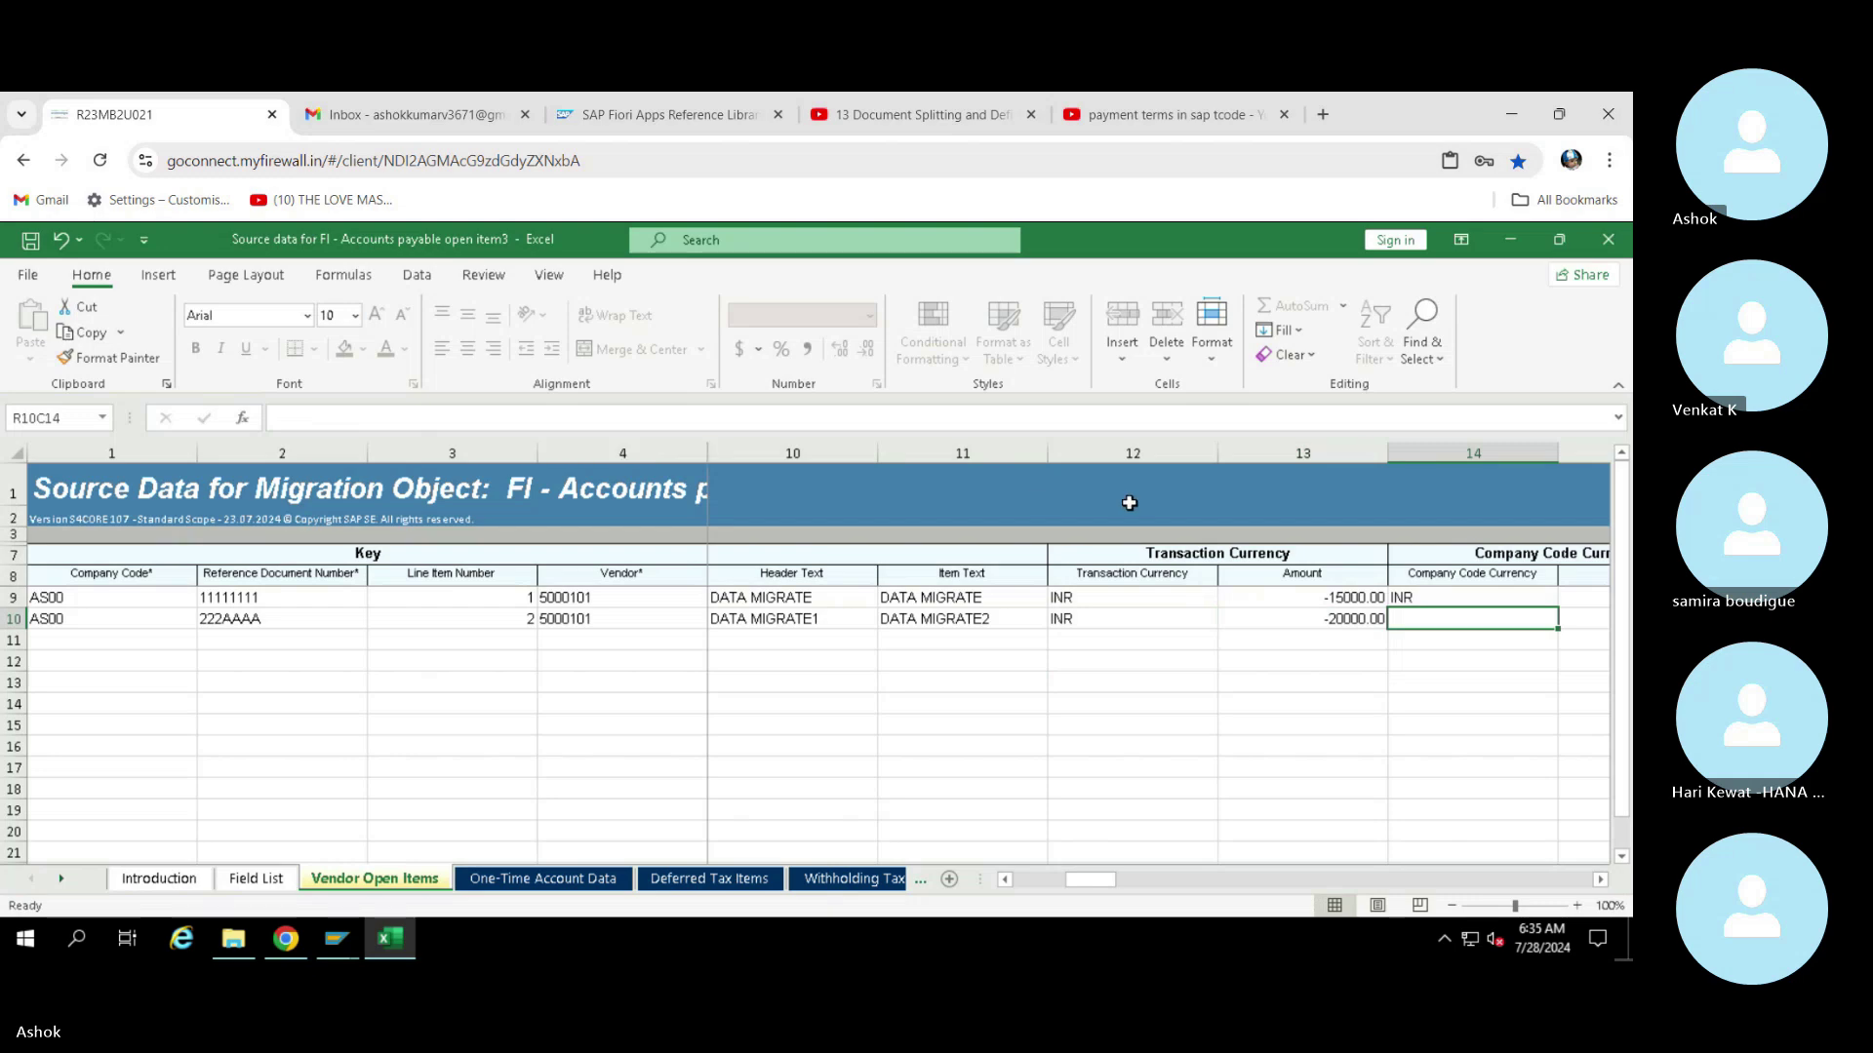
Fill the row 10 company code currency with INR and its amount with -20000, copied from the transaction currency cells
text(INR)
key(Tab)
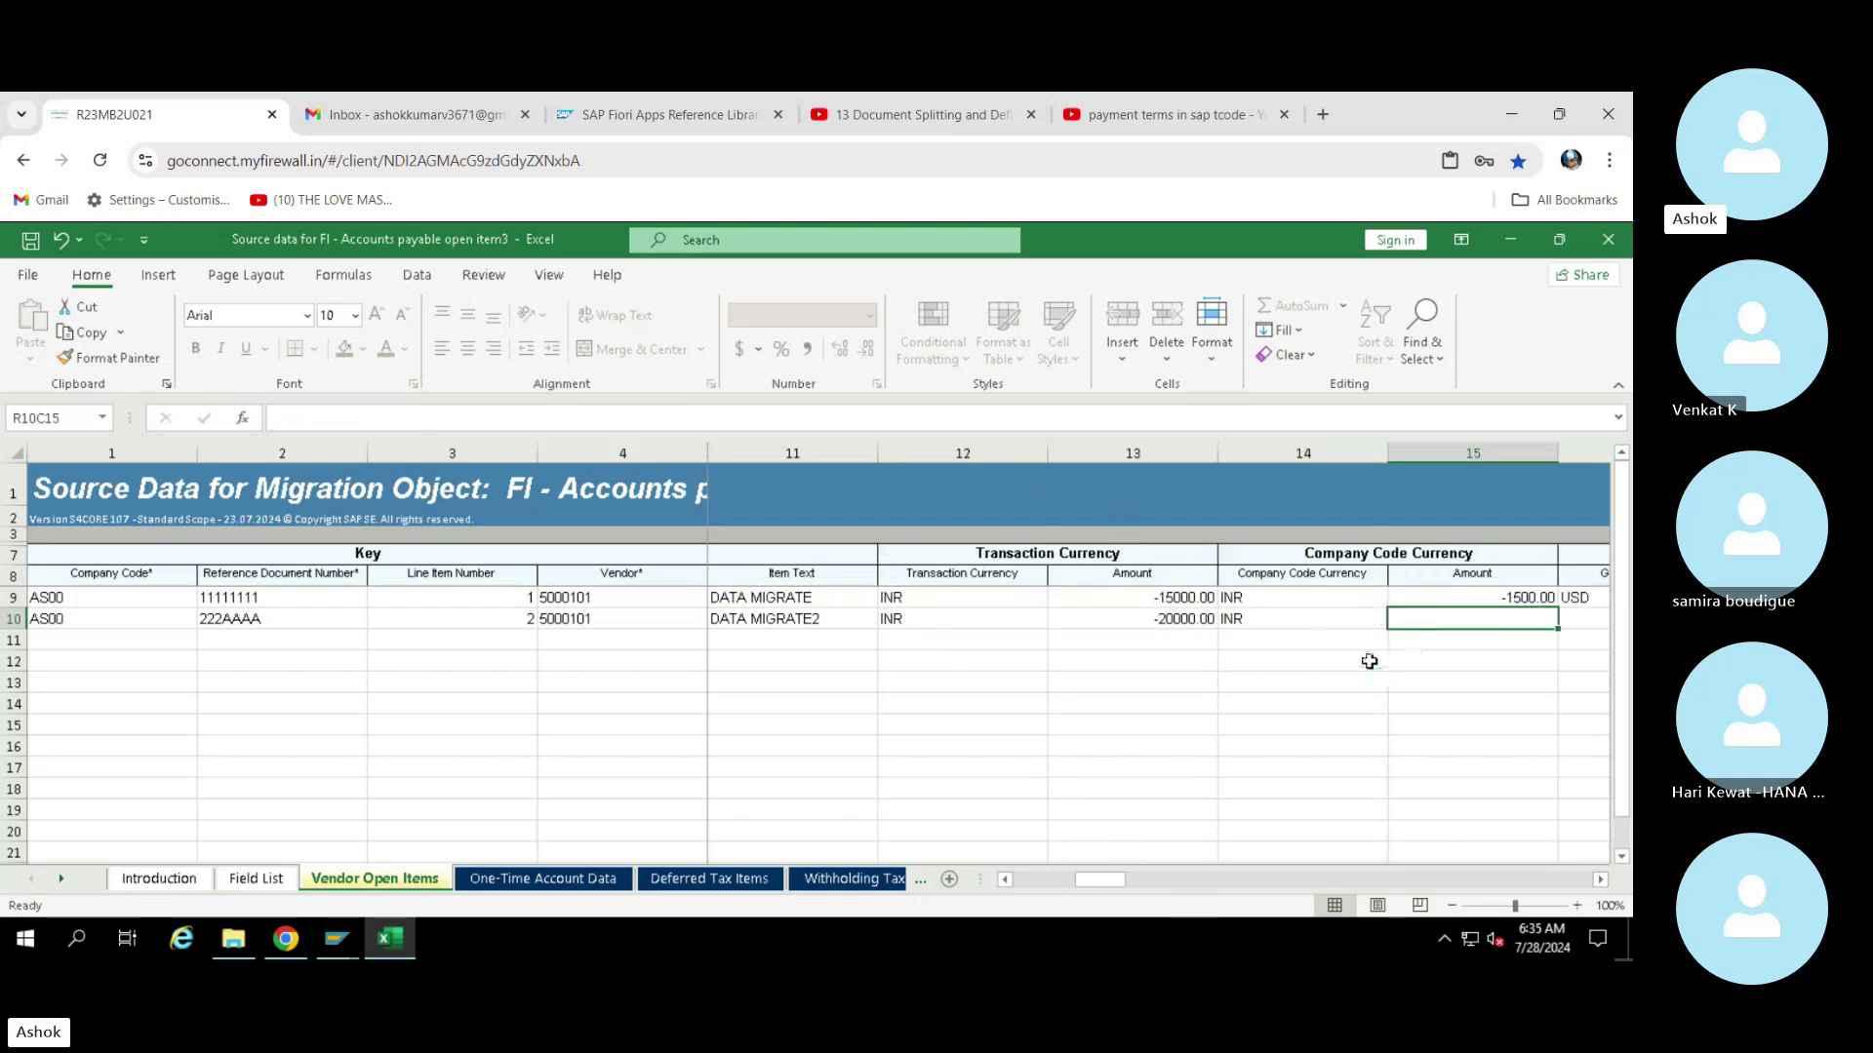
key(Tab)
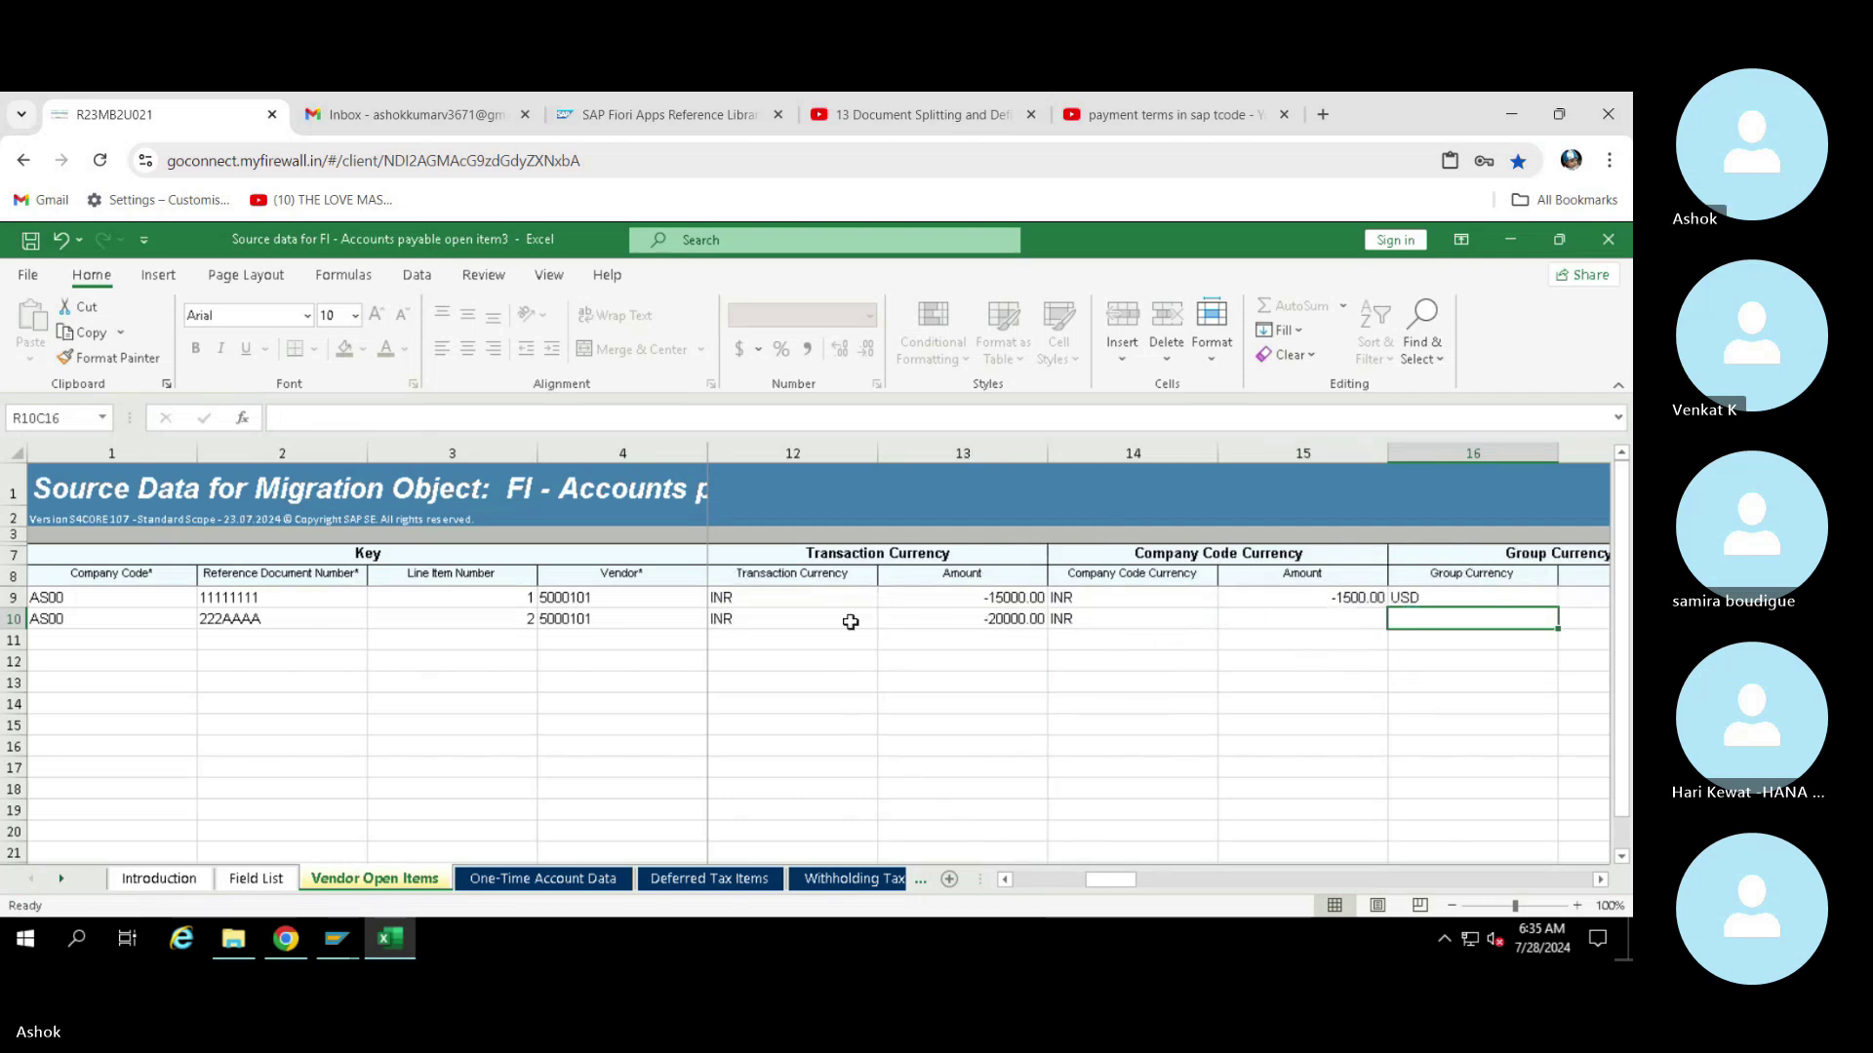
drag(803, 619, 916, 619)
key(ctrl+c)
click(1150, 621)
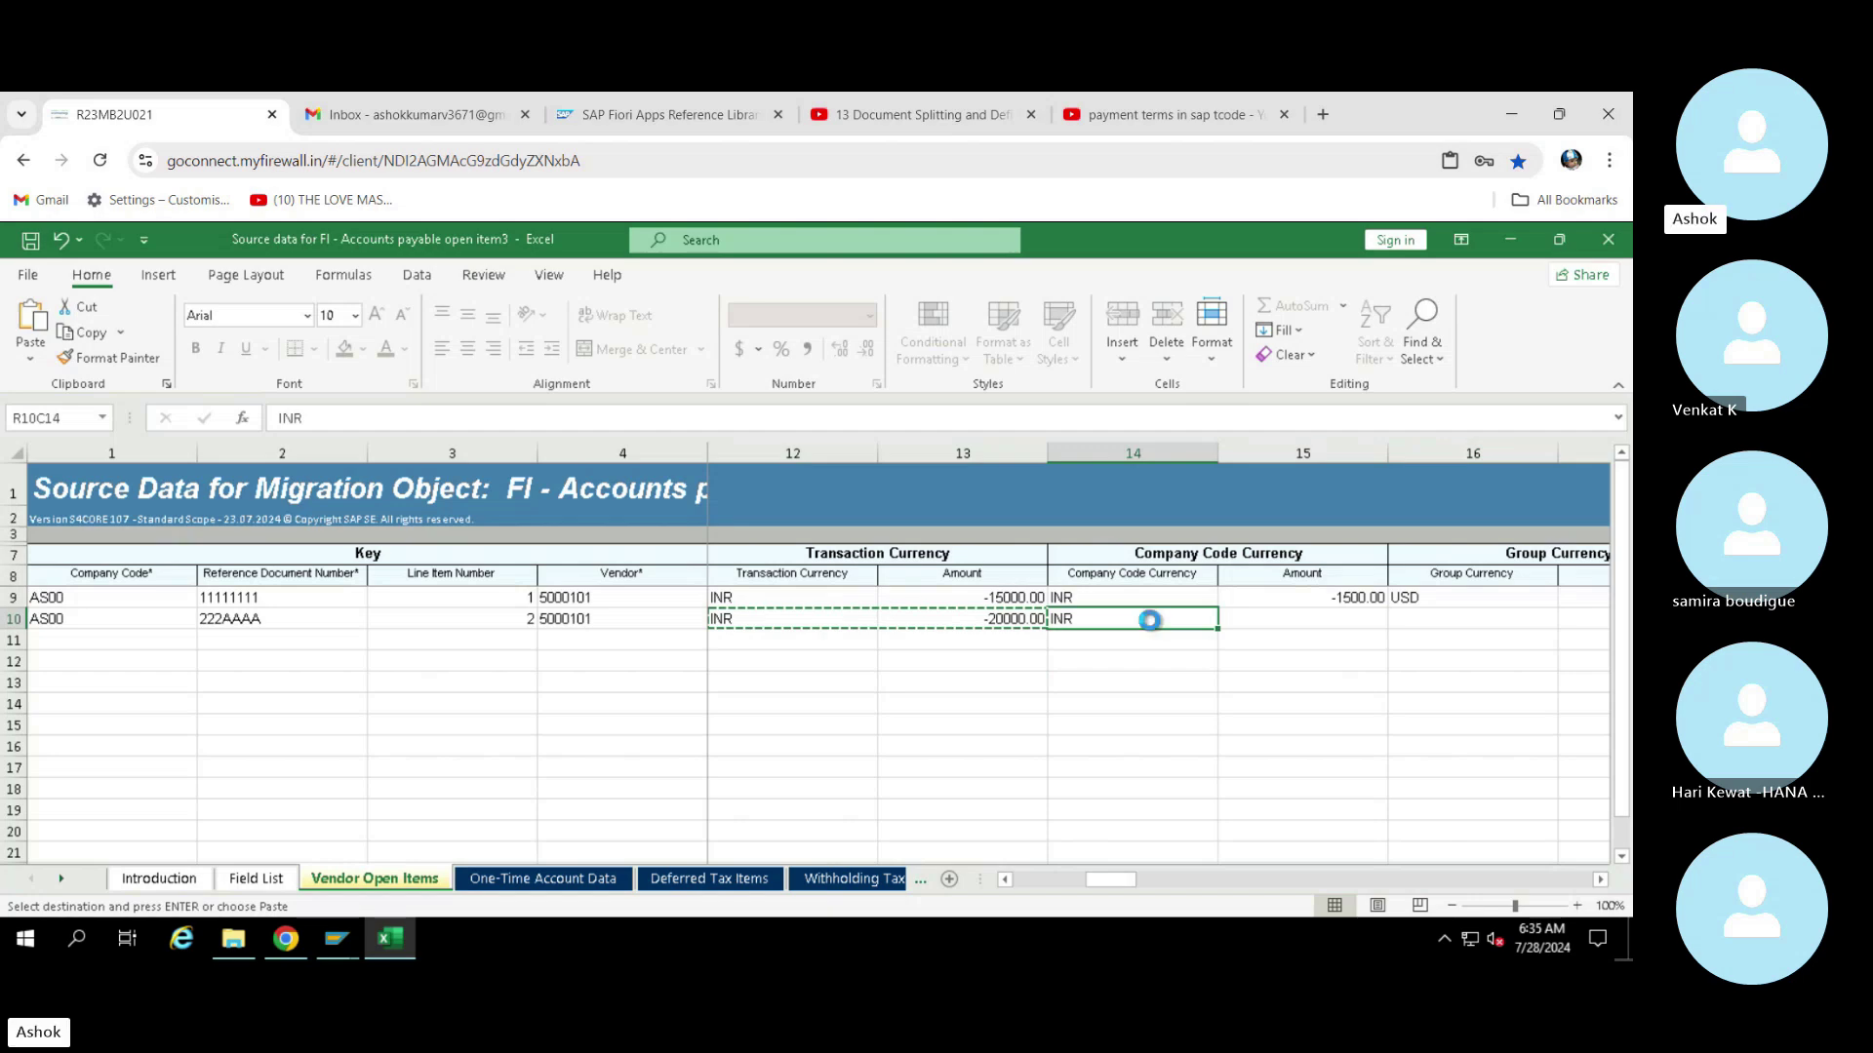
key(ctrl+v)
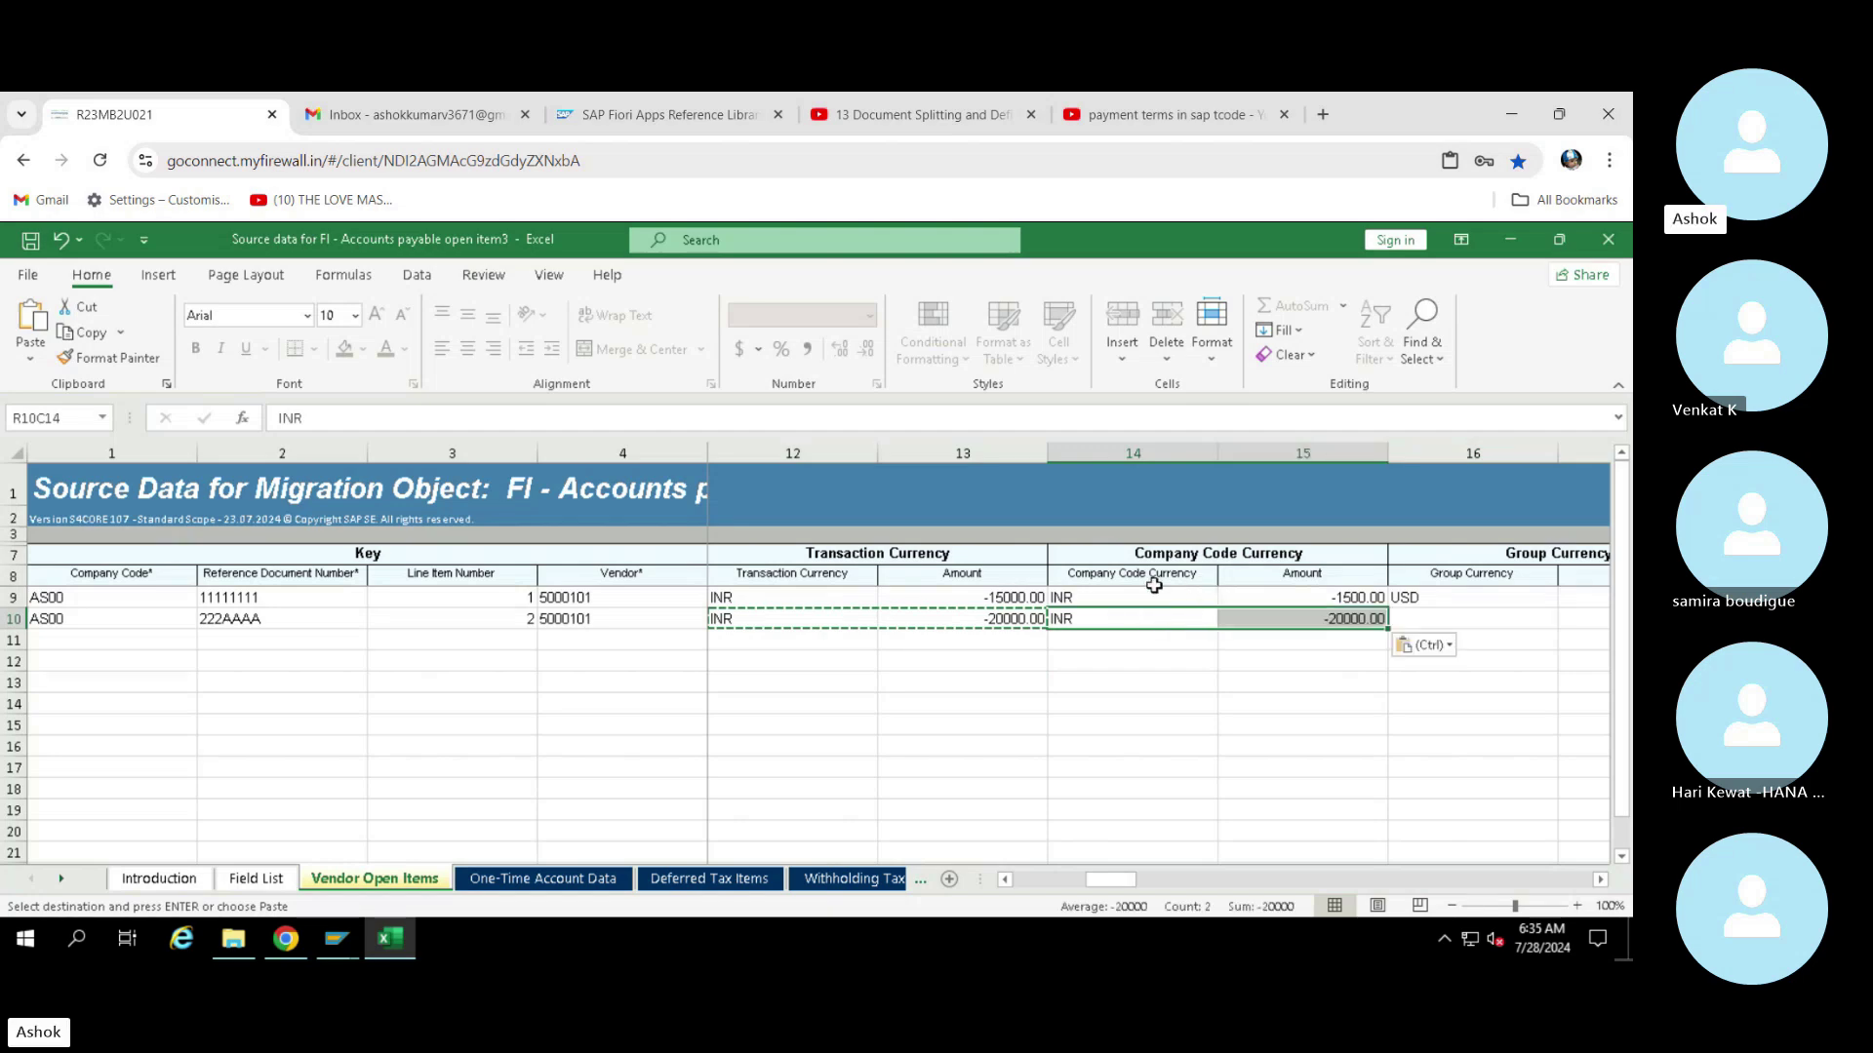
Copy the row 9 transaction currency INR and amount -15000 into its company code currency cells
drag(749, 595, 940, 598)
key(ctrl+c)
click(1126, 600)
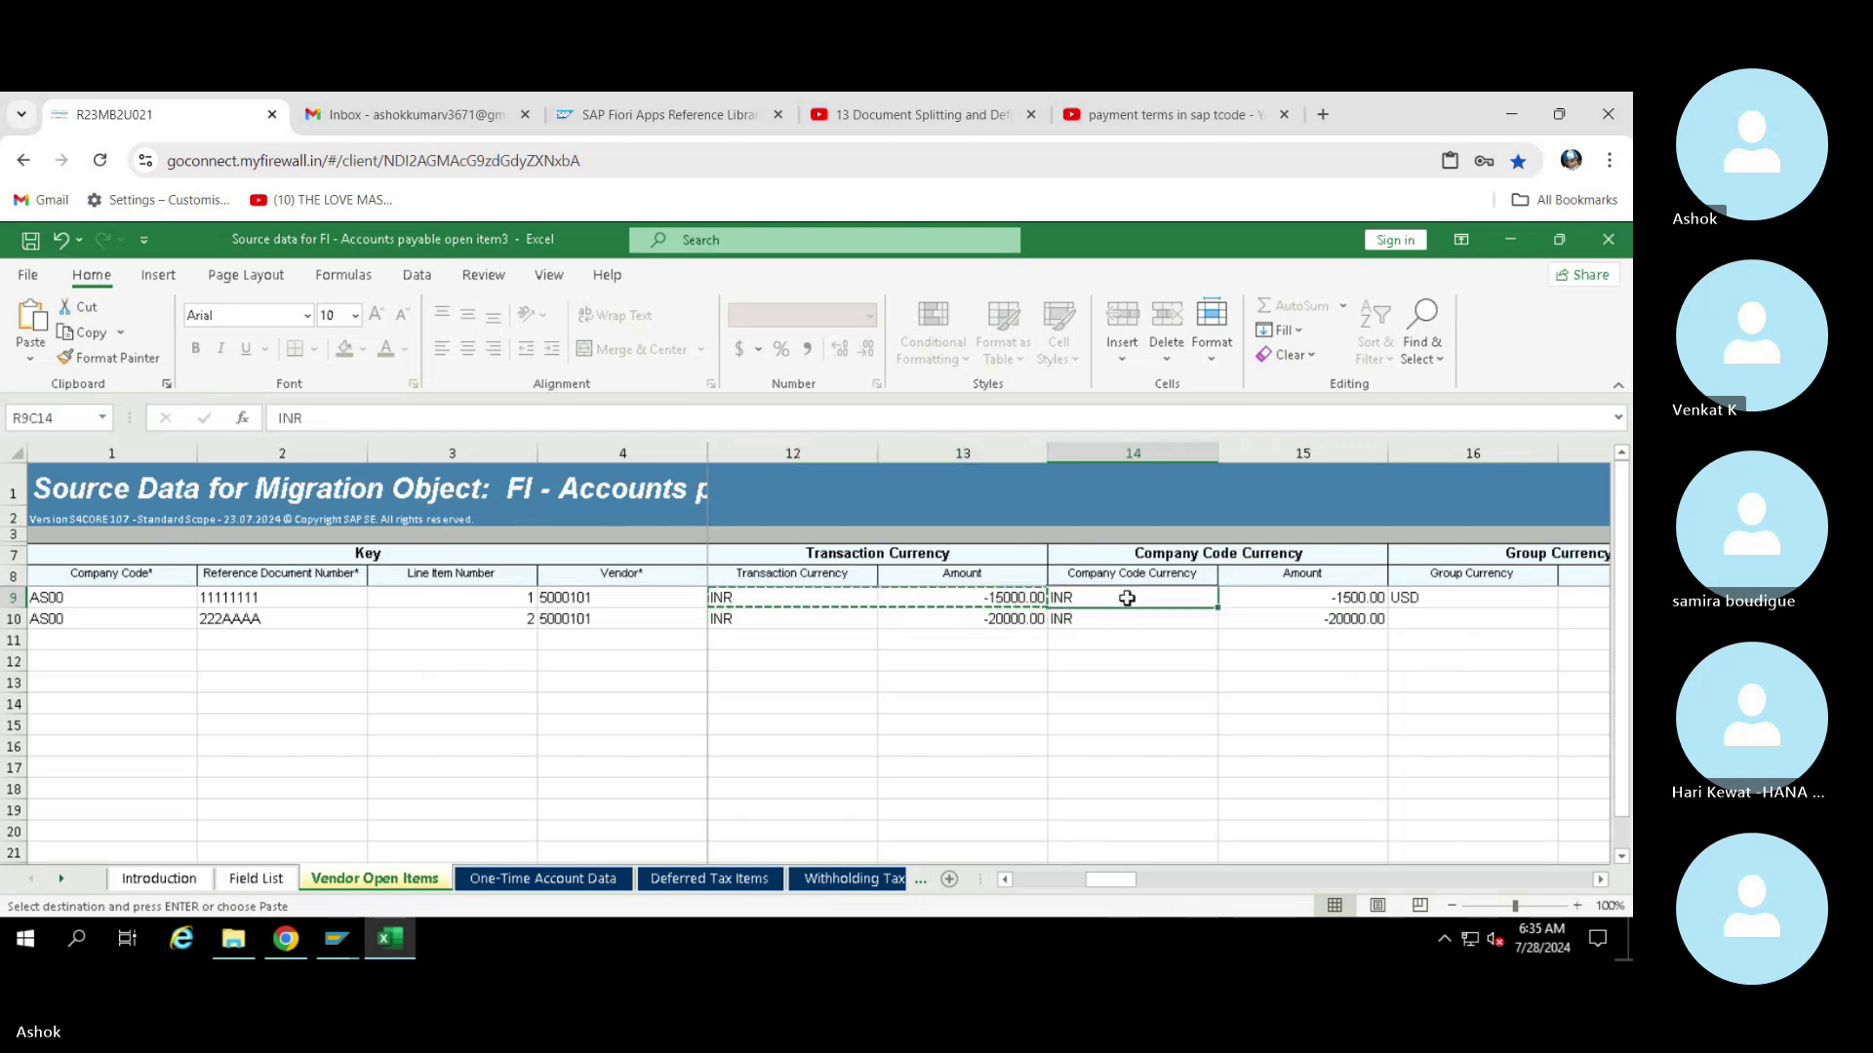
key(ctrl+v)
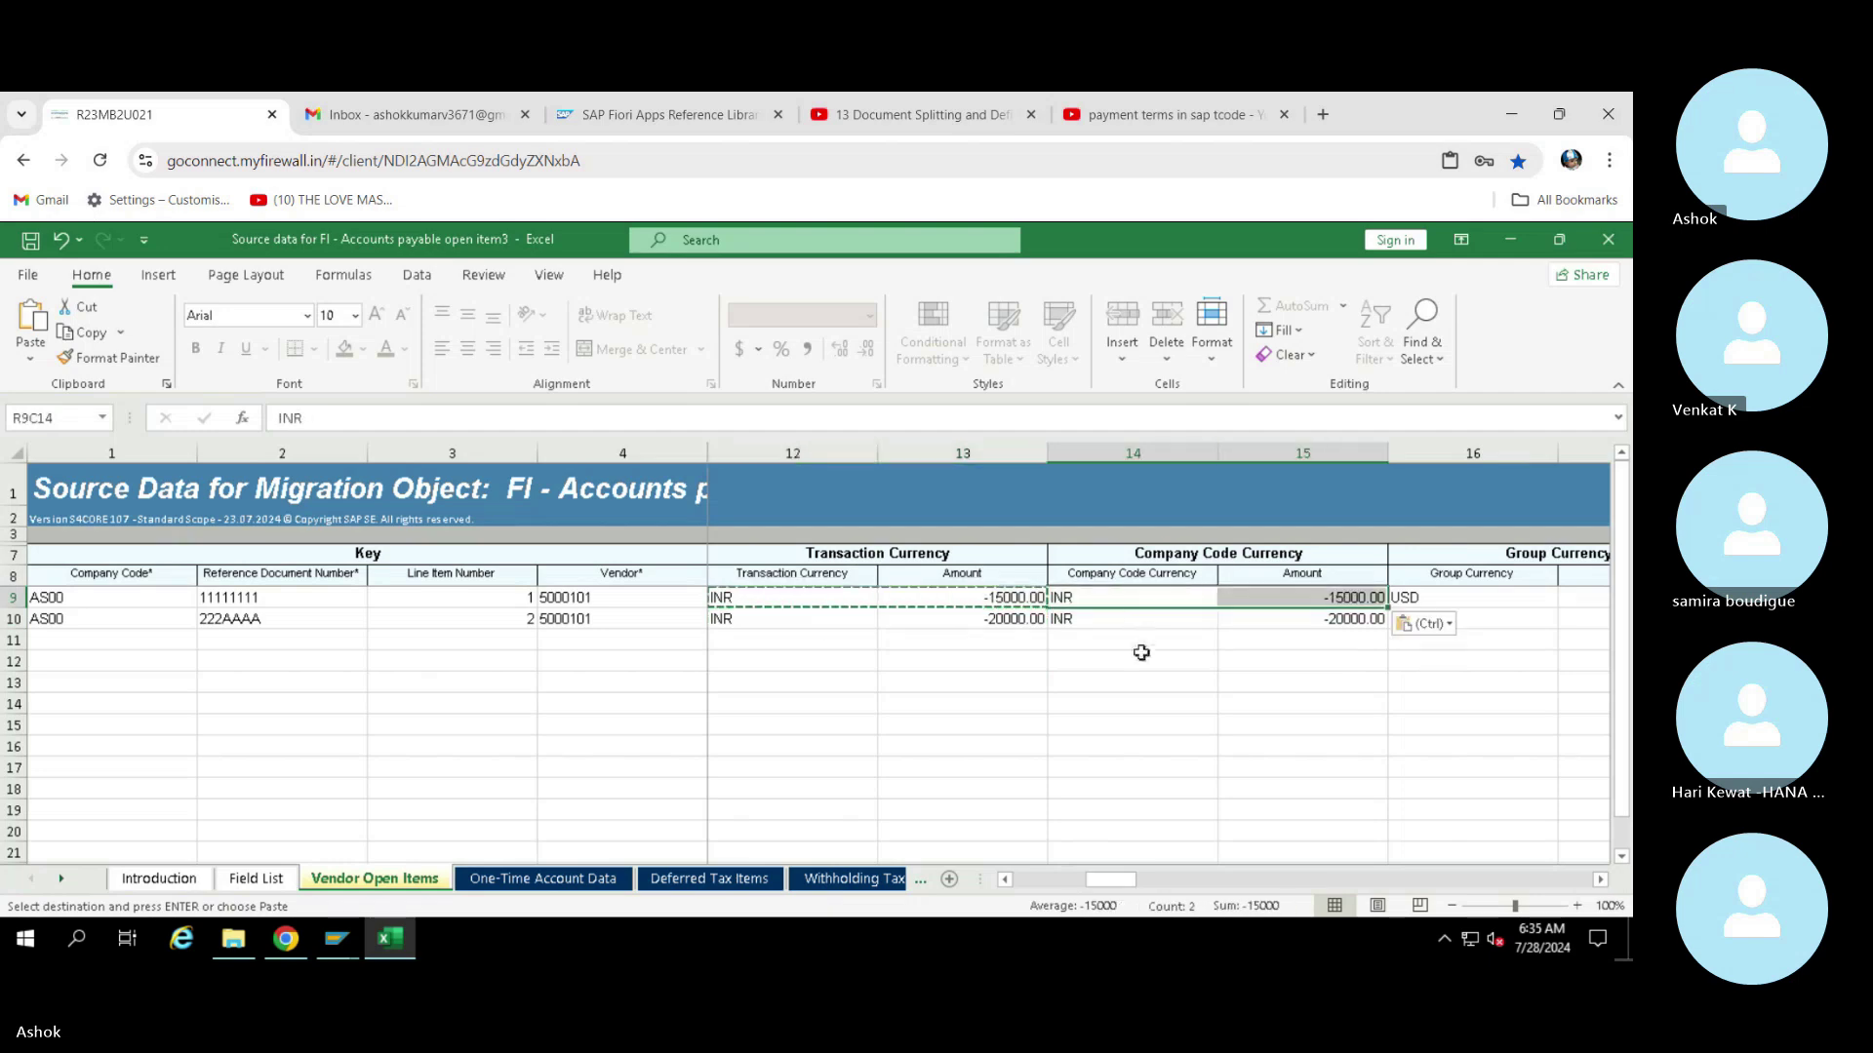
click(1139, 659)
key(Escape)
Enter USD as the group currency in row 10
click(1151, 620)
key(Tab)
key(Tab)
key(Tab)
key(Tab)
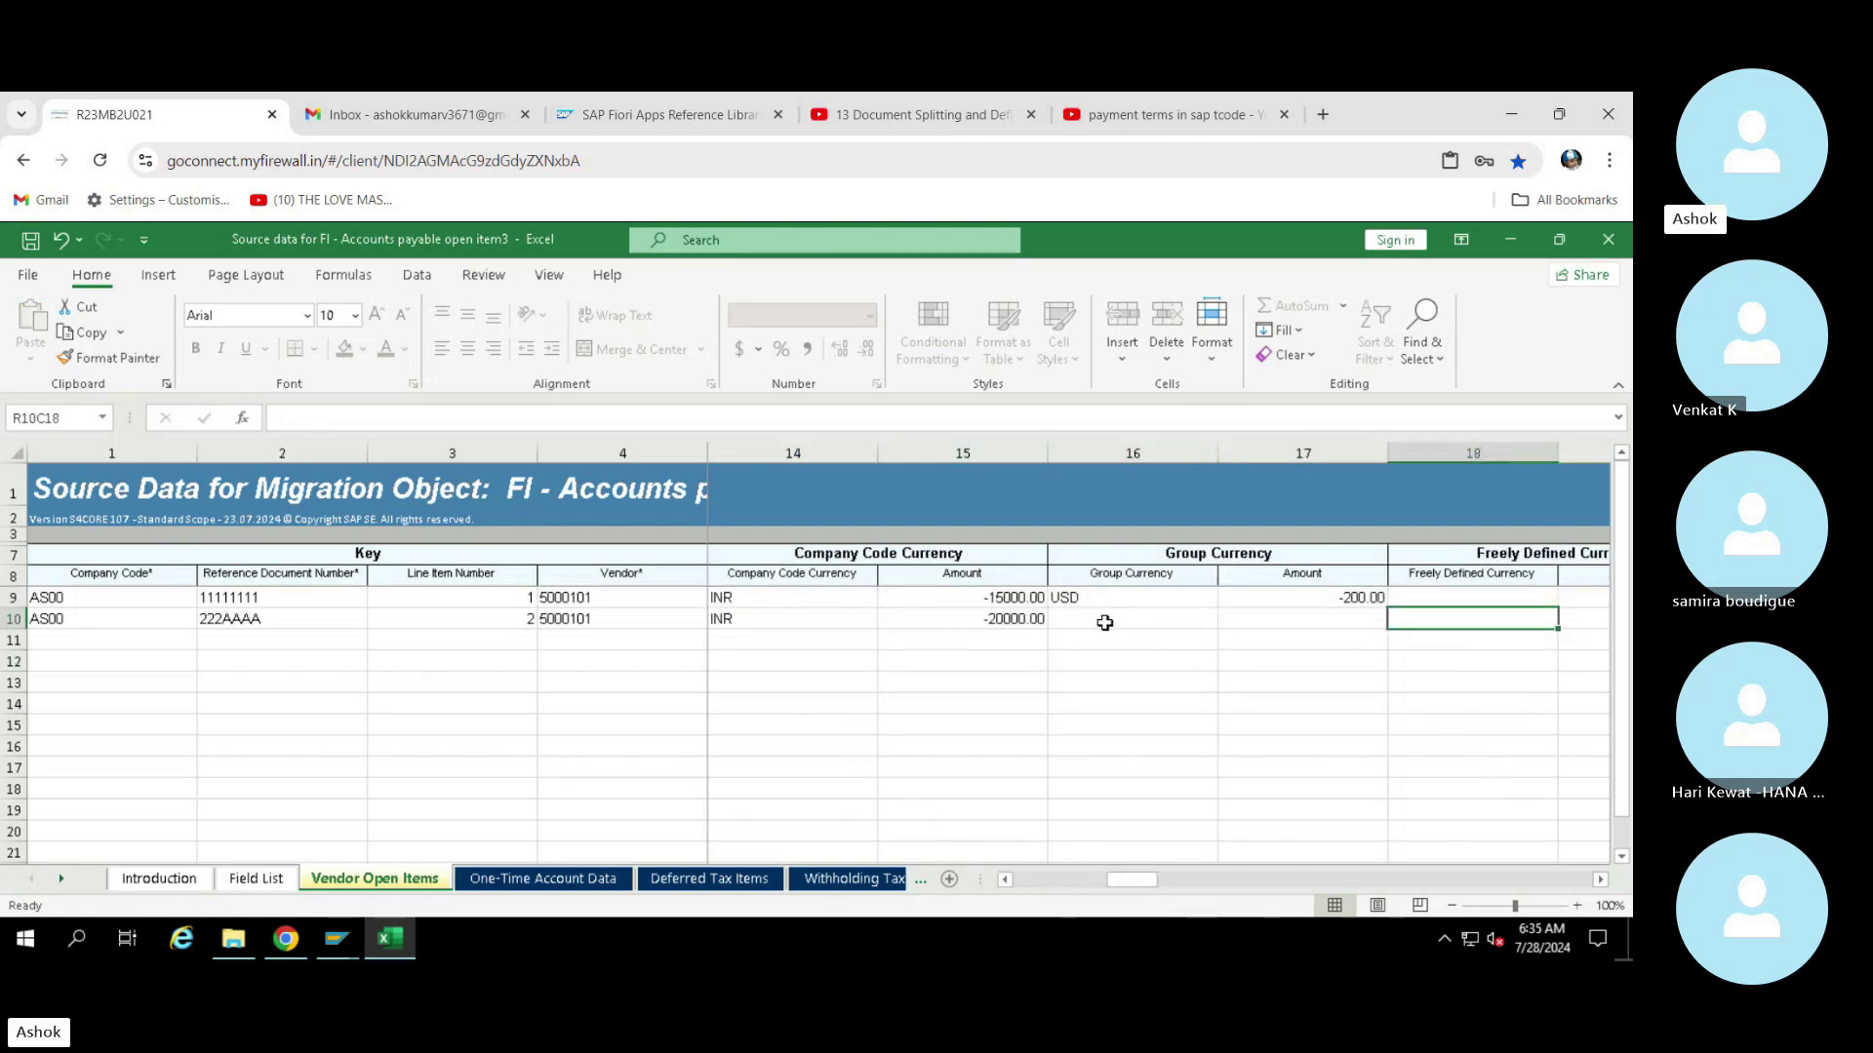
click(1090, 640)
click(1092, 622)
click(1091, 656)
click(1092, 621)
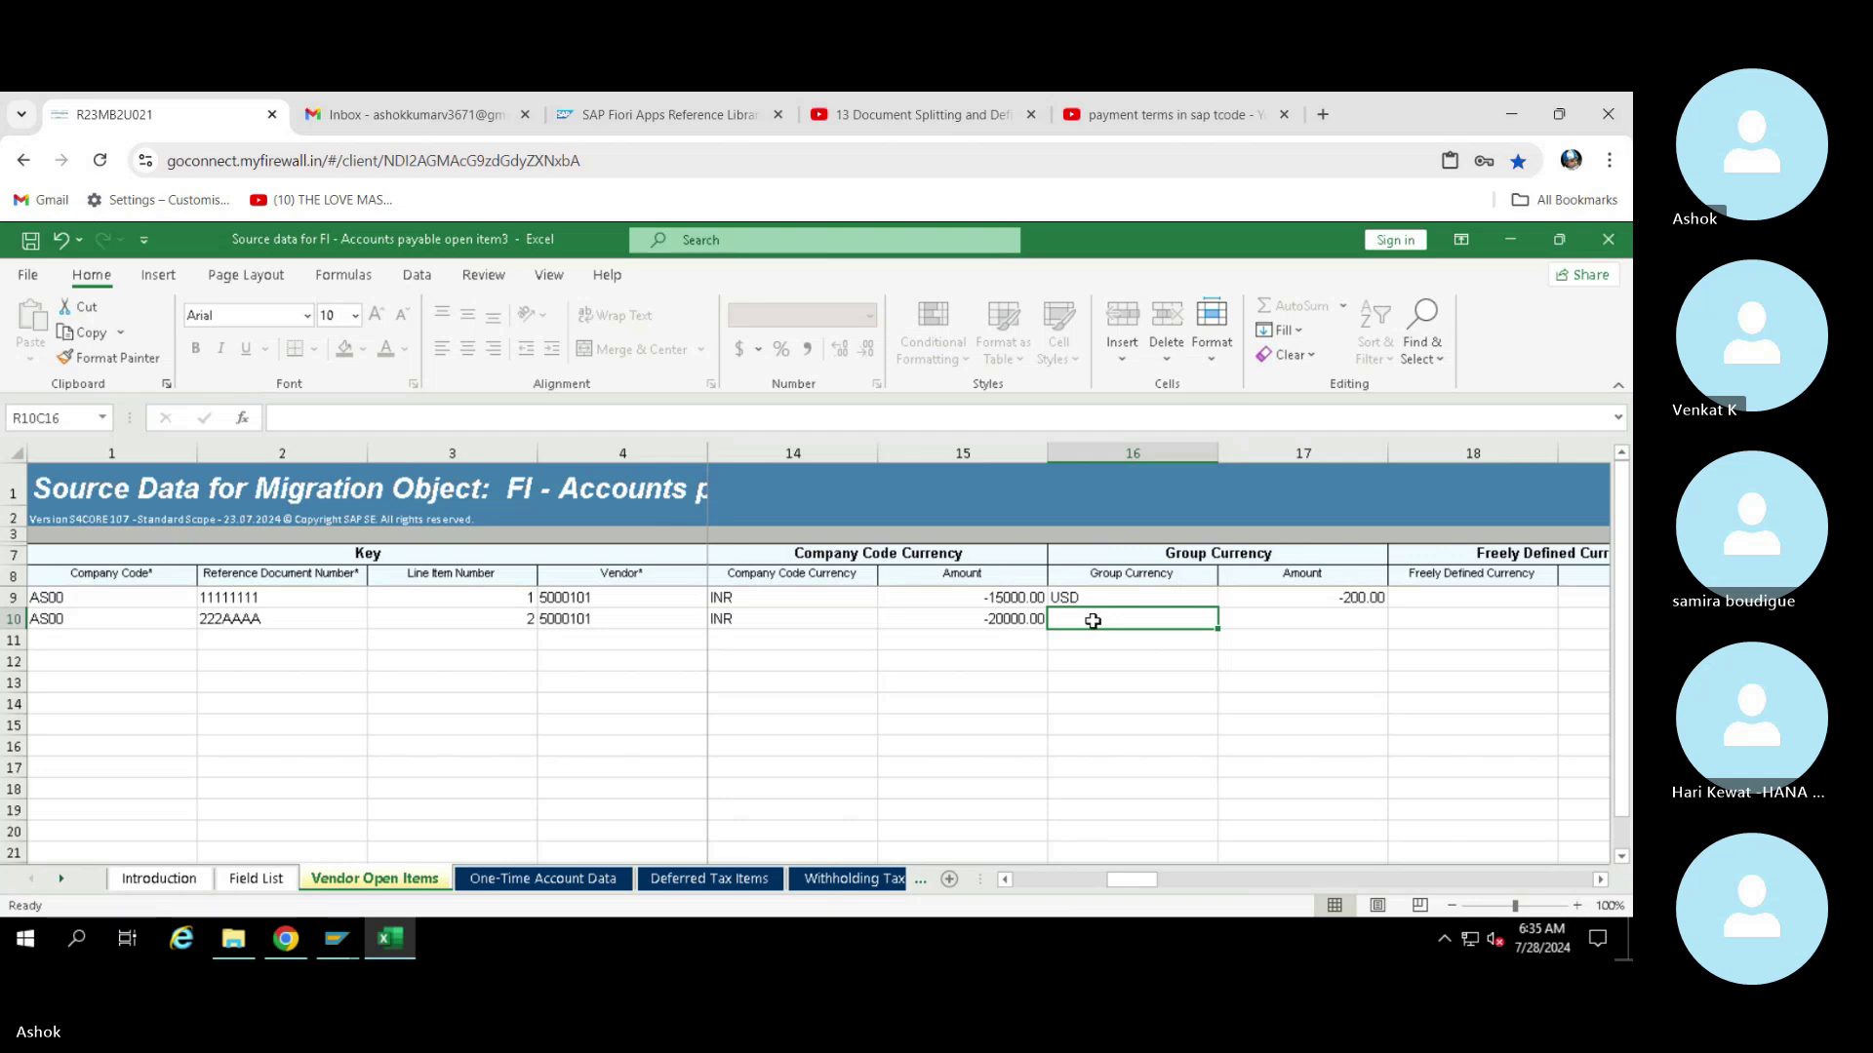
text(USD)
key(Tab)
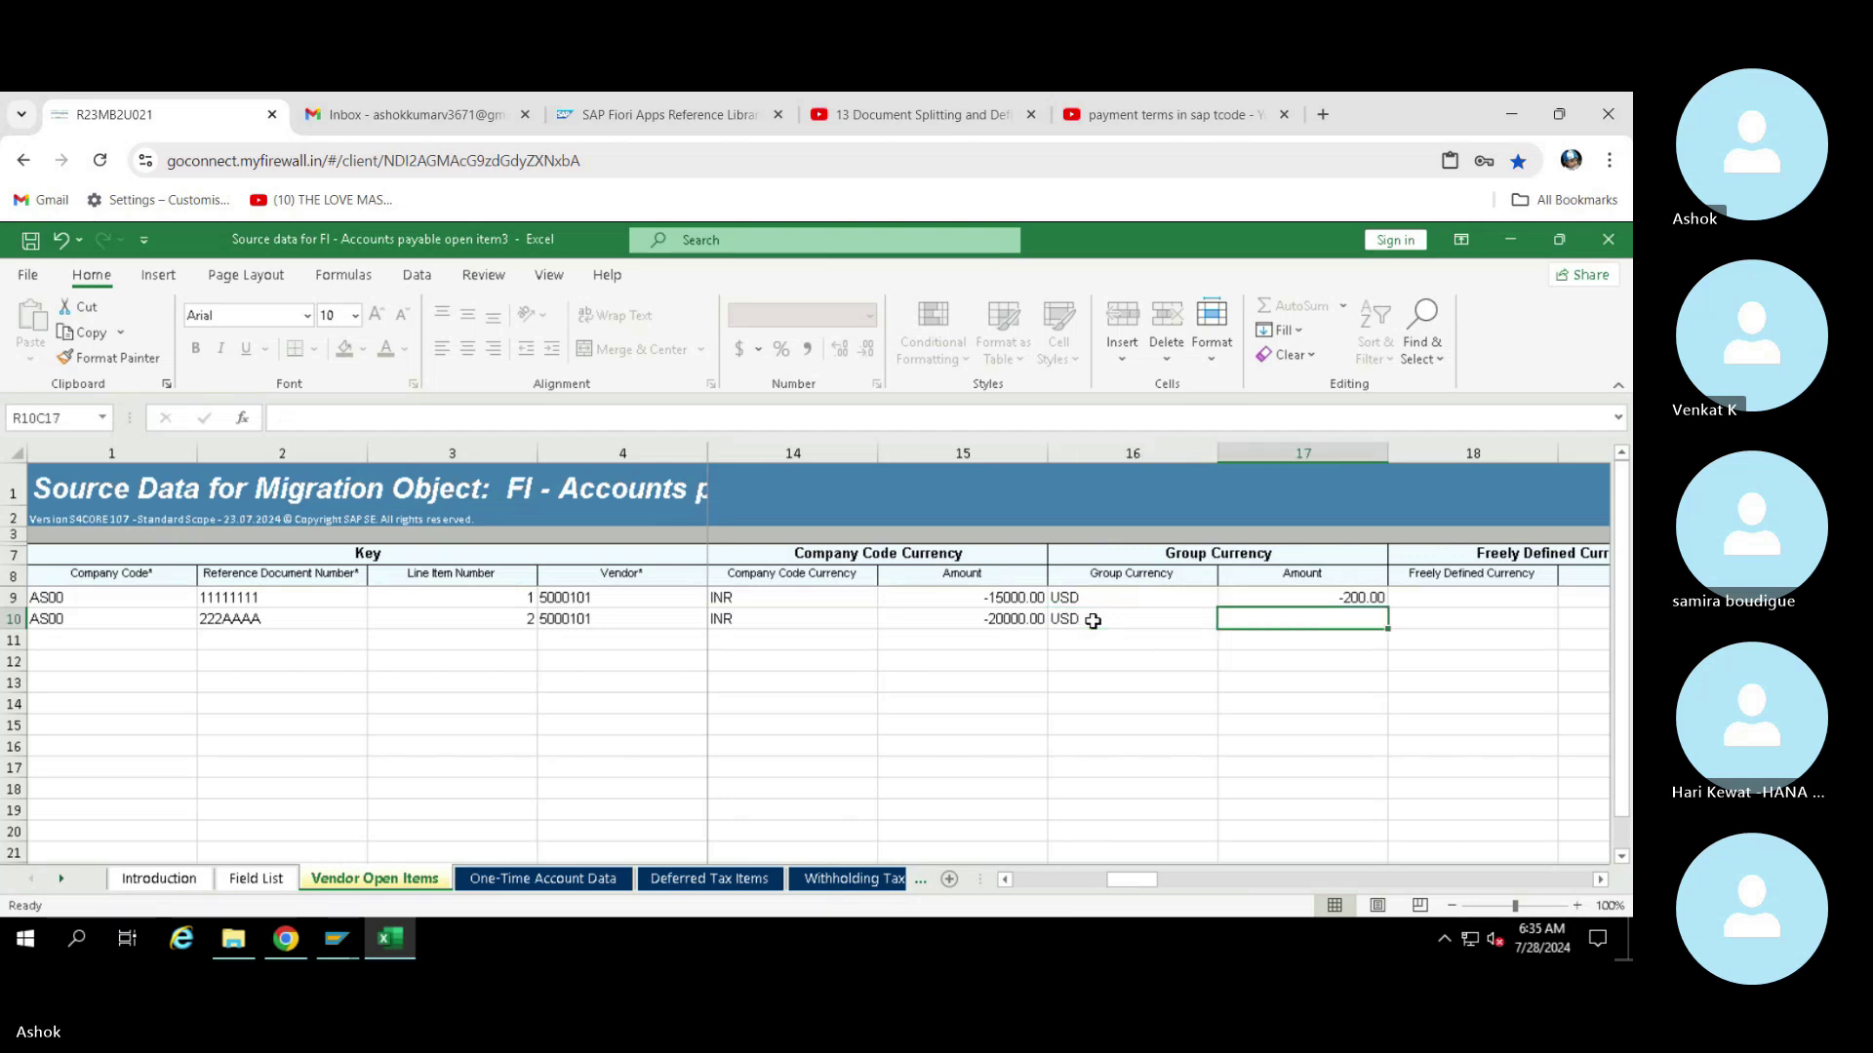
Set the row 10 group currency amount to -100
text(100)
key(Tab)
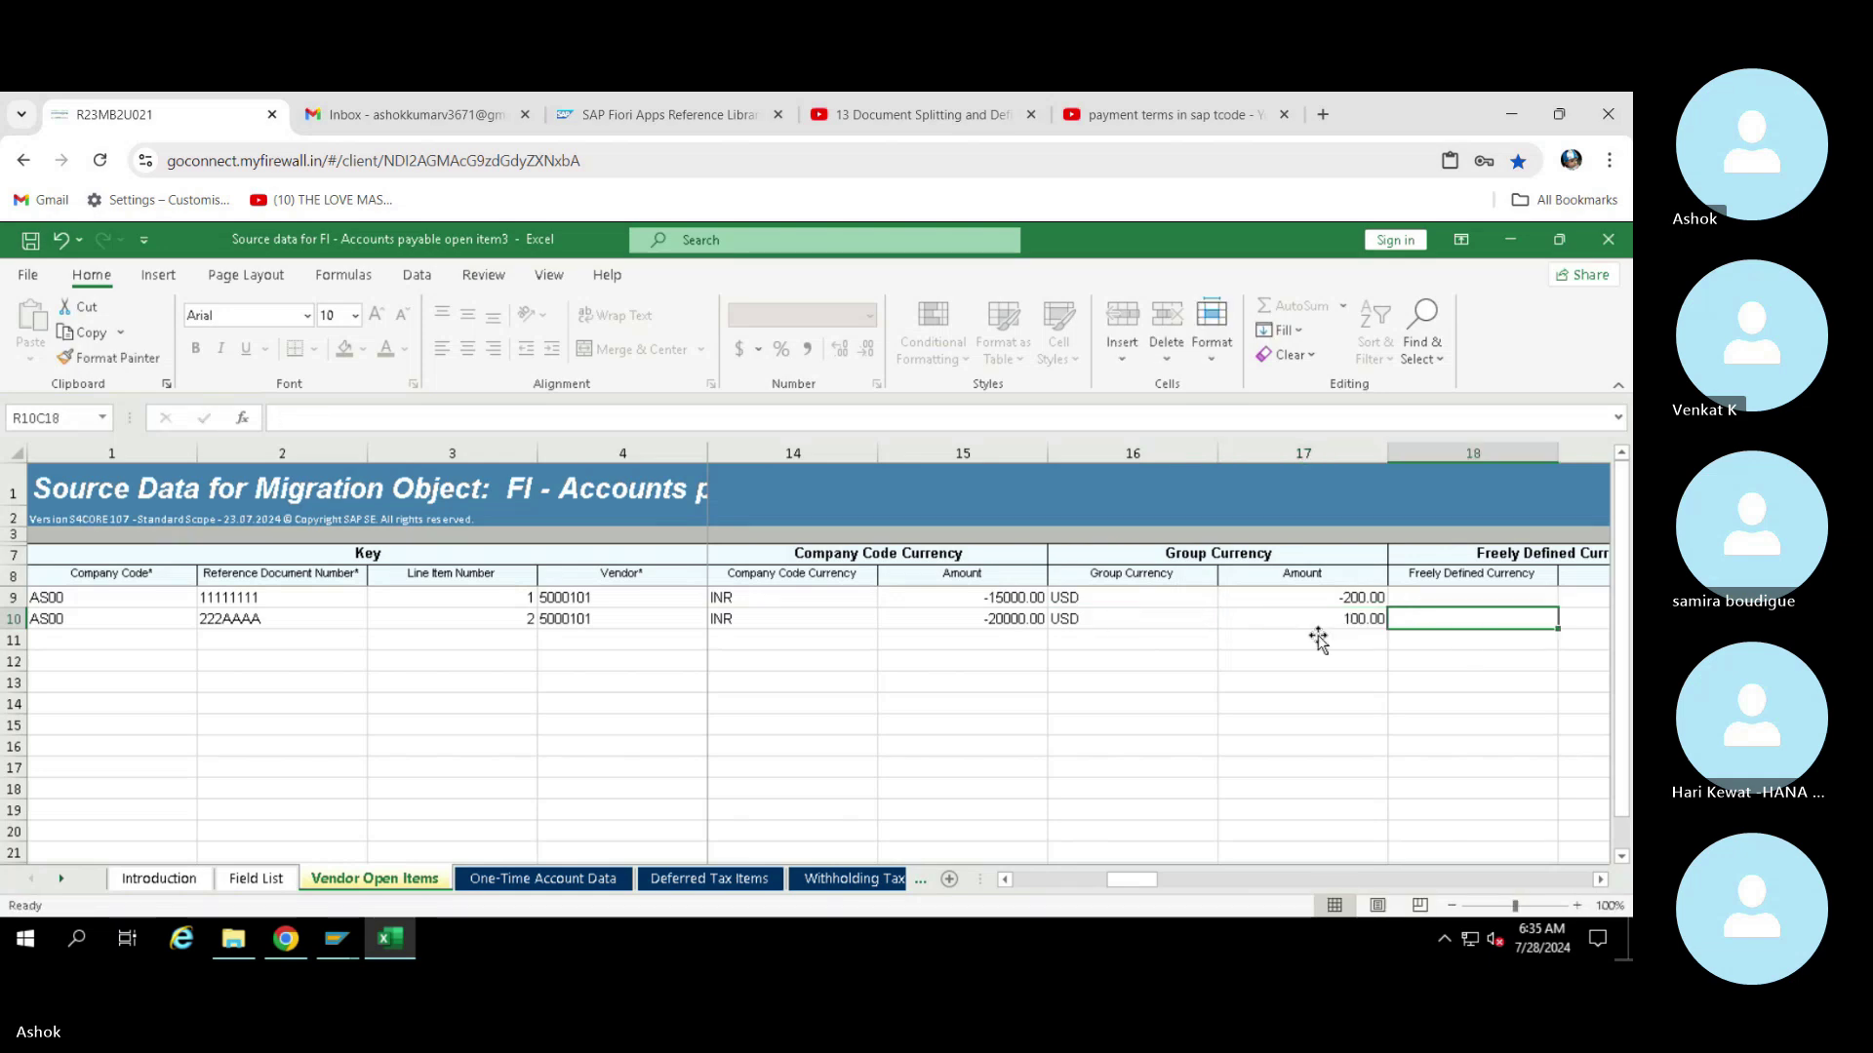
click(1329, 621)
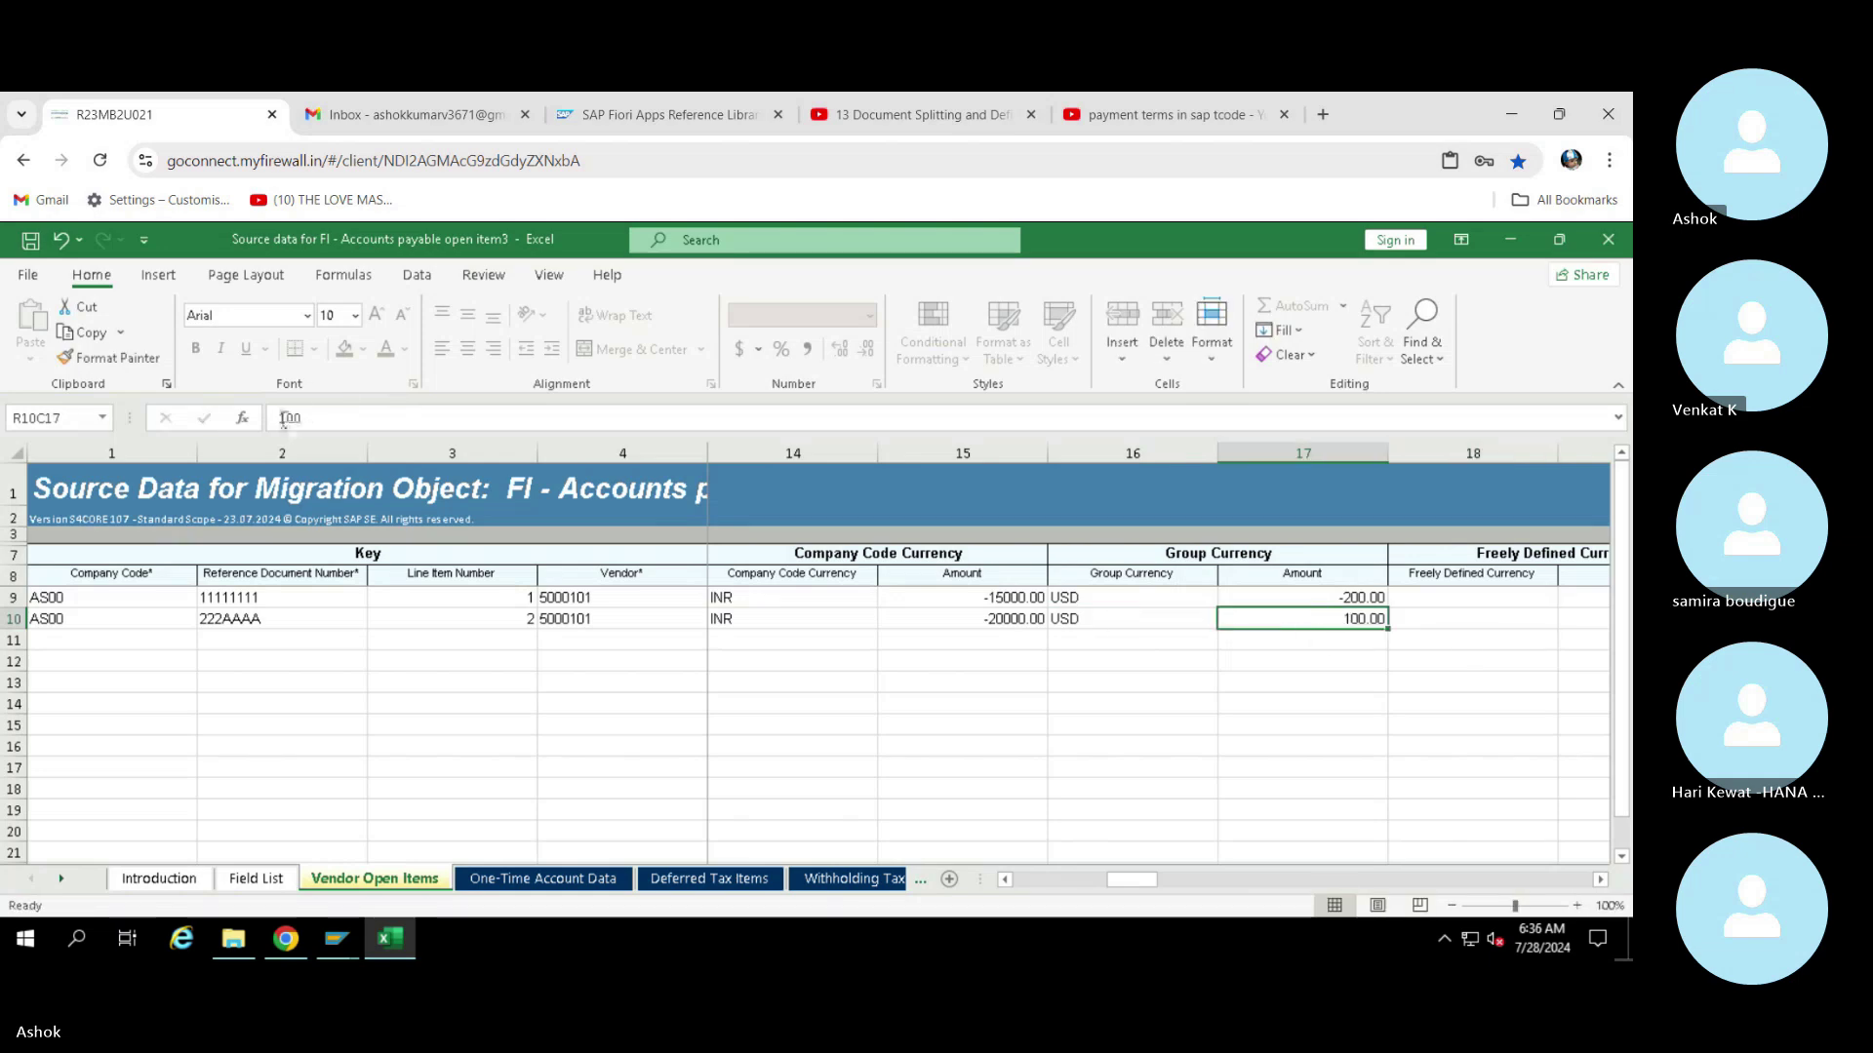
key(F2)
key(Home)
text(-)
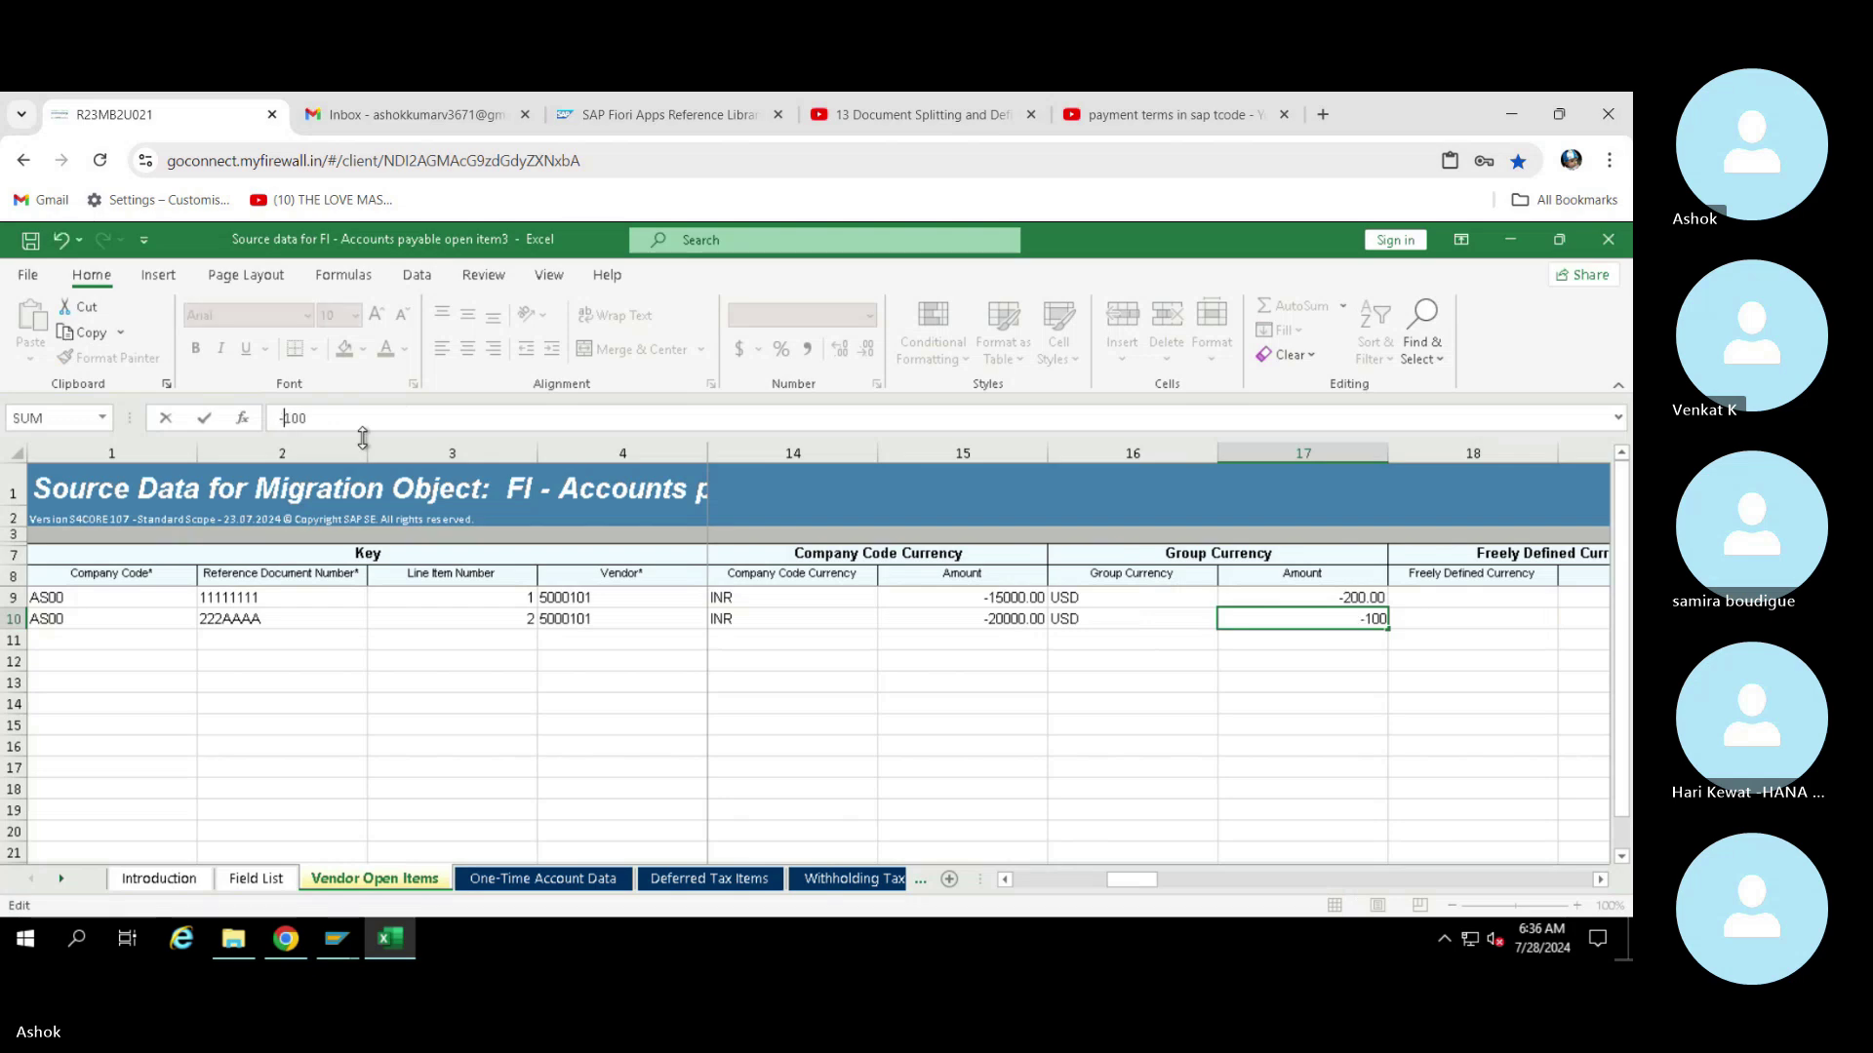
key(Return)
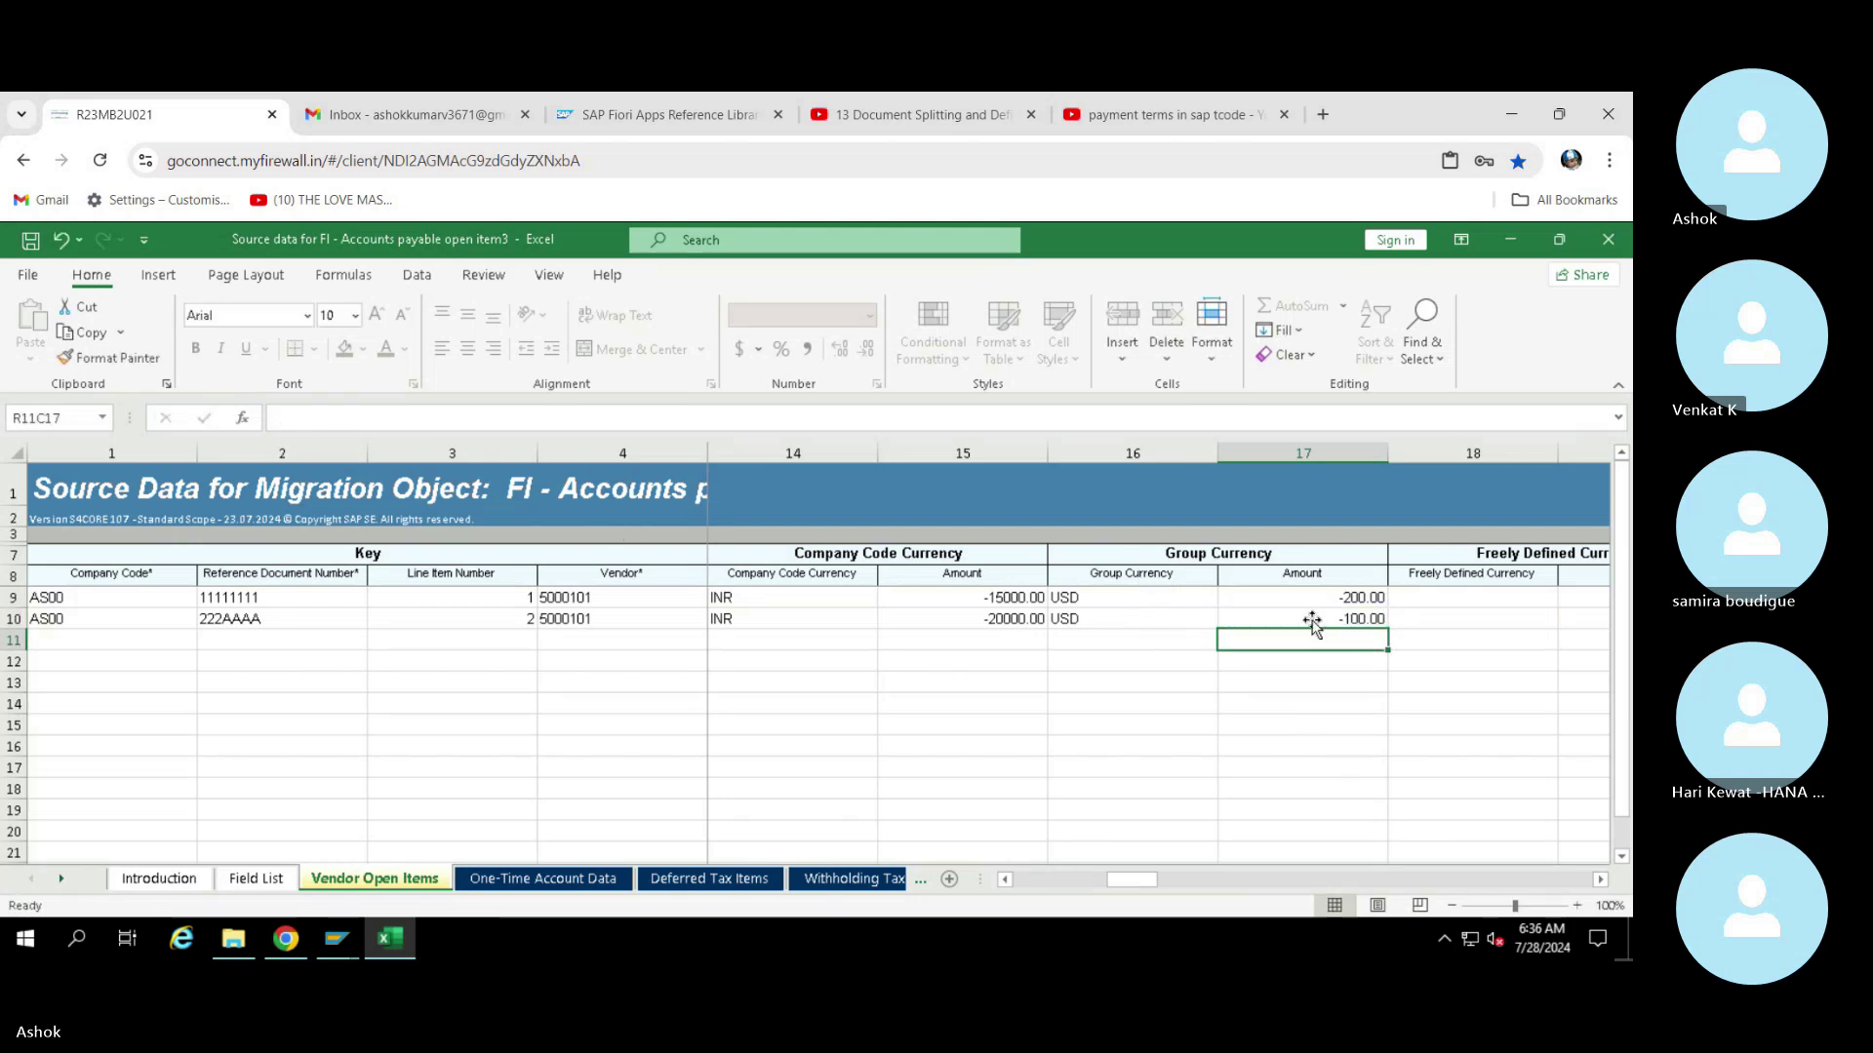
Fill the row 10 payment terms with D001, copied from the row 9 cell above
click(1309, 619)
key(Right)
key(Right)
key(Right)
key(Right)
key(Right)
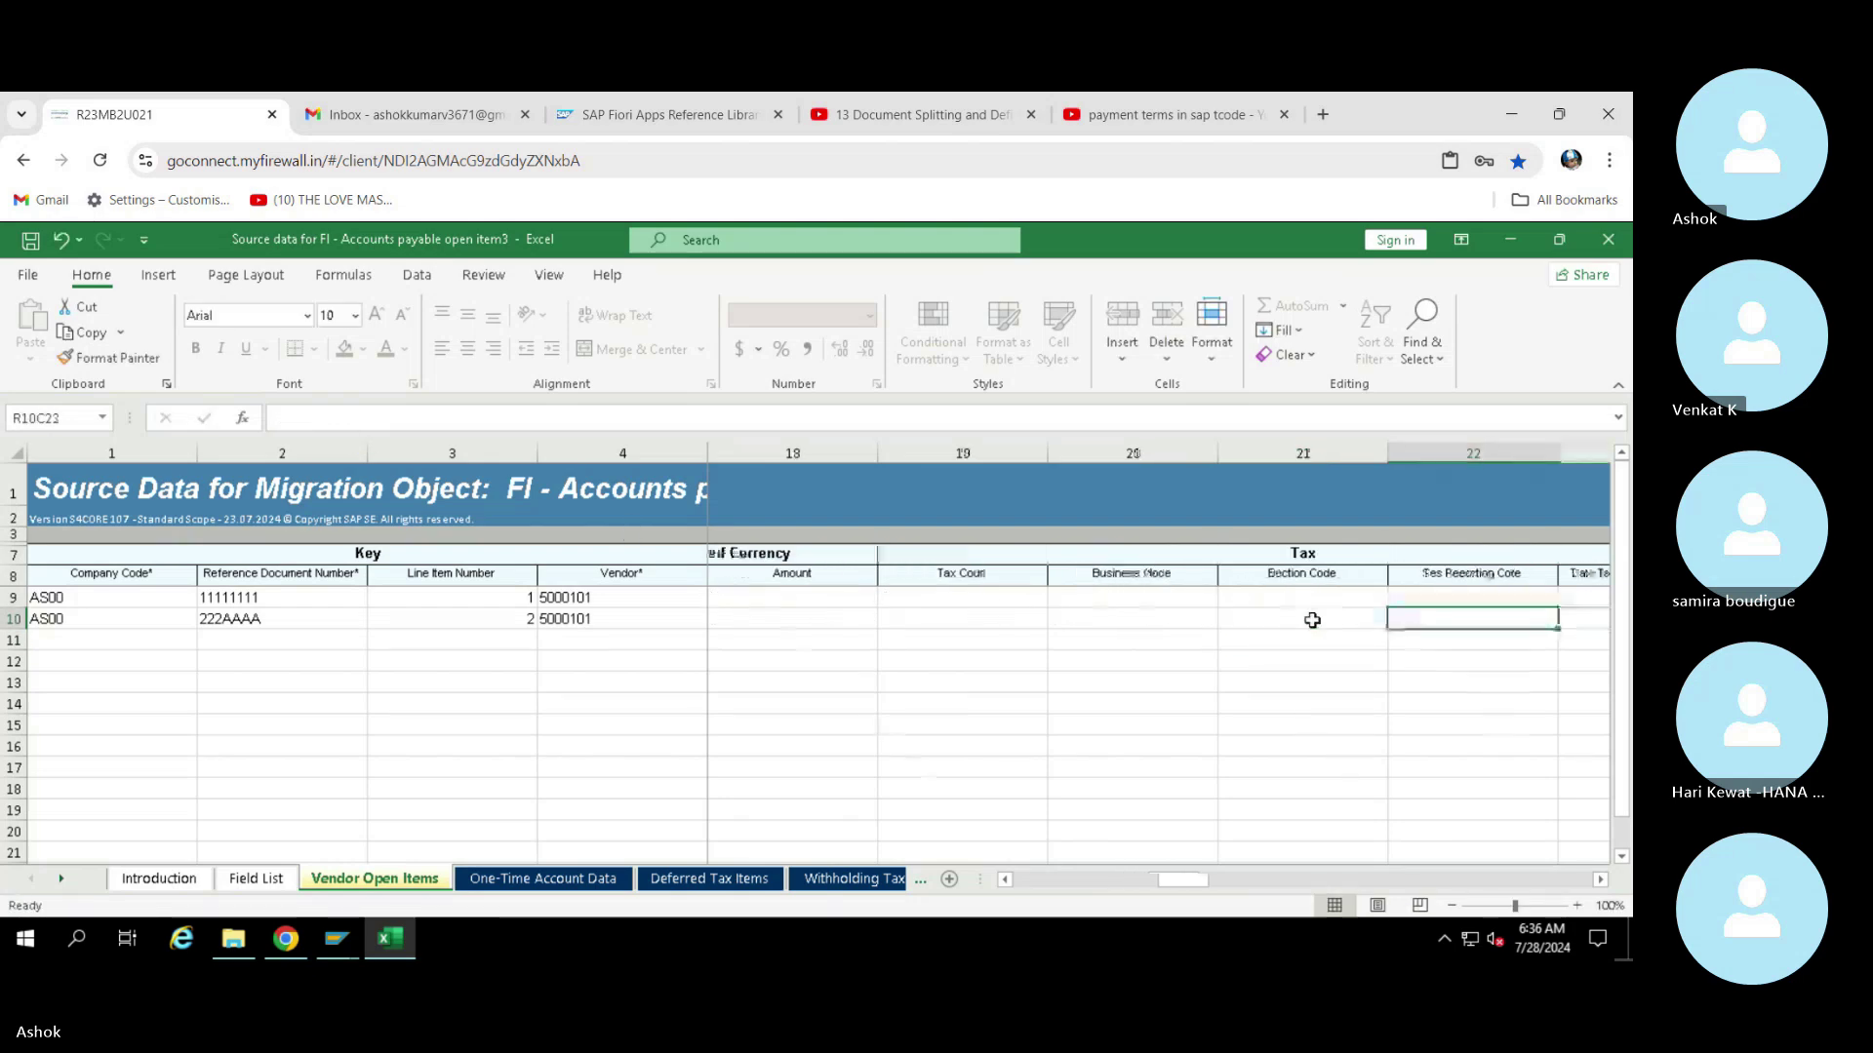
key(Right)
key(Right)
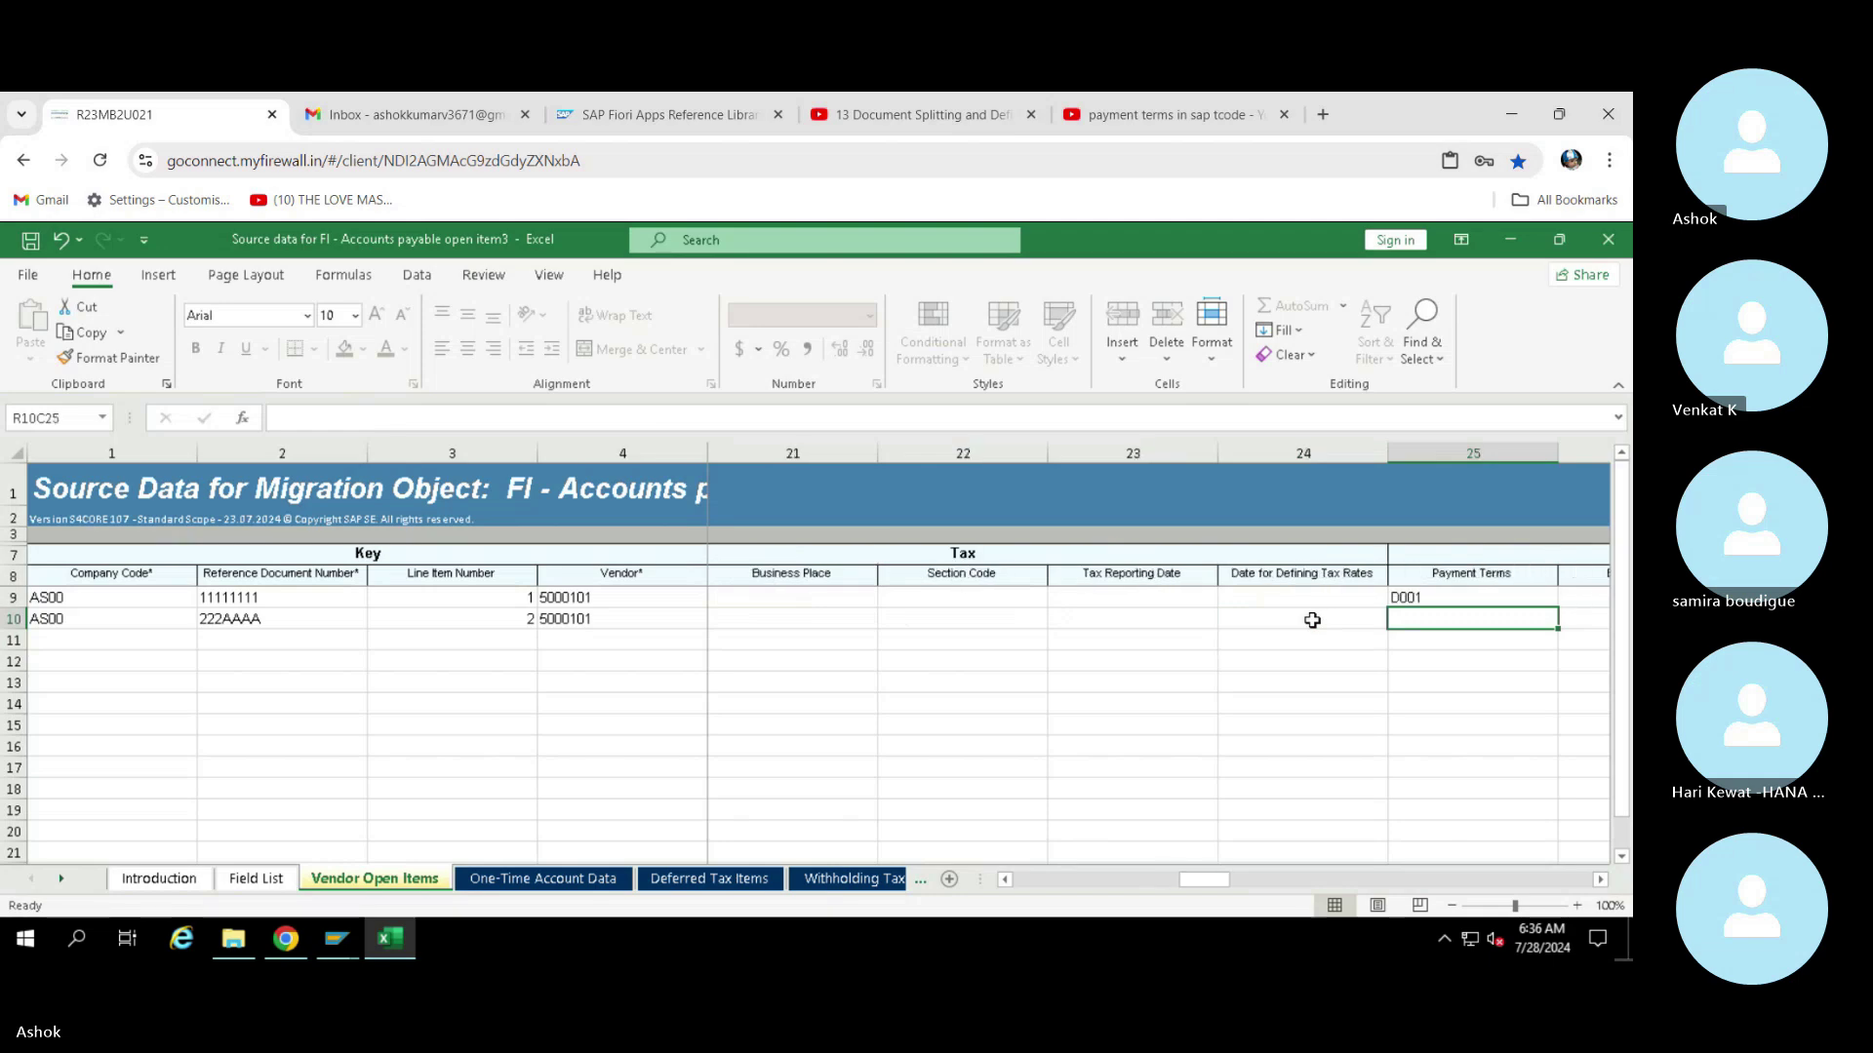
key(ctrl+d)
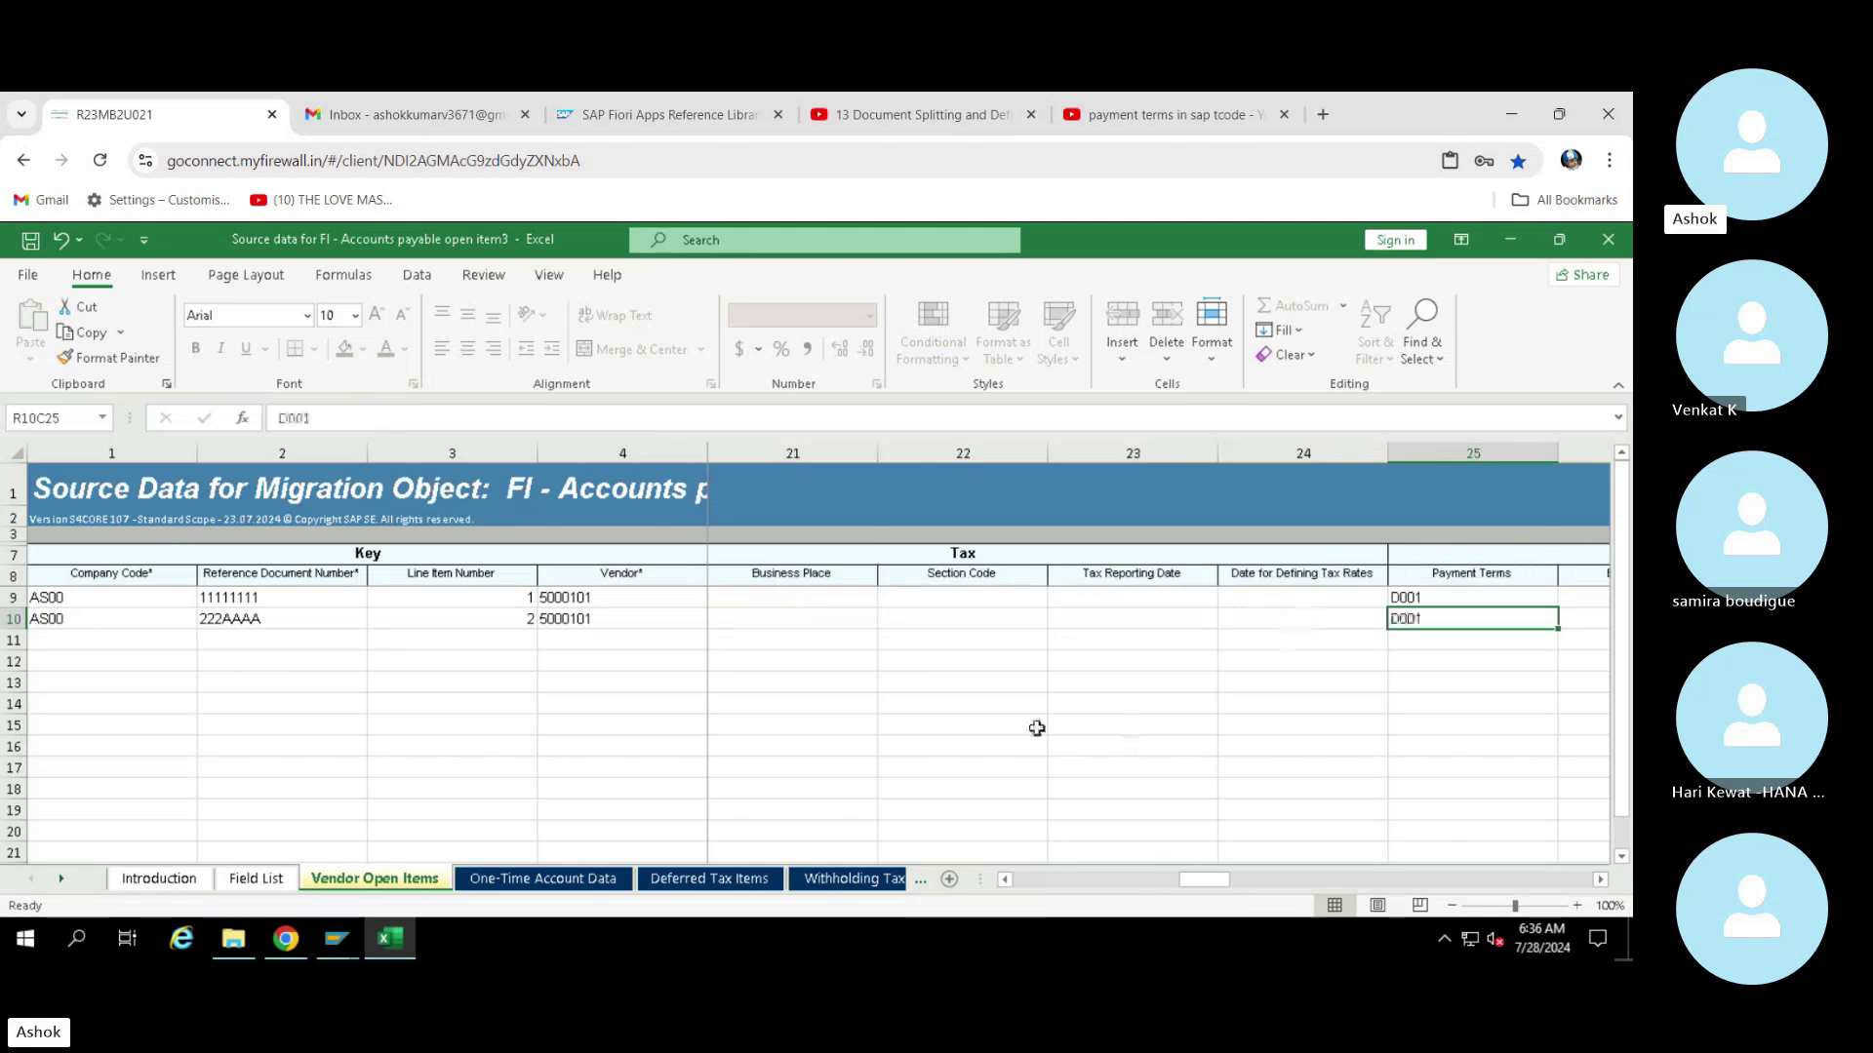
Switch to SAP and check the terms of payment in the vendor's company code payment data
click(336, 938)
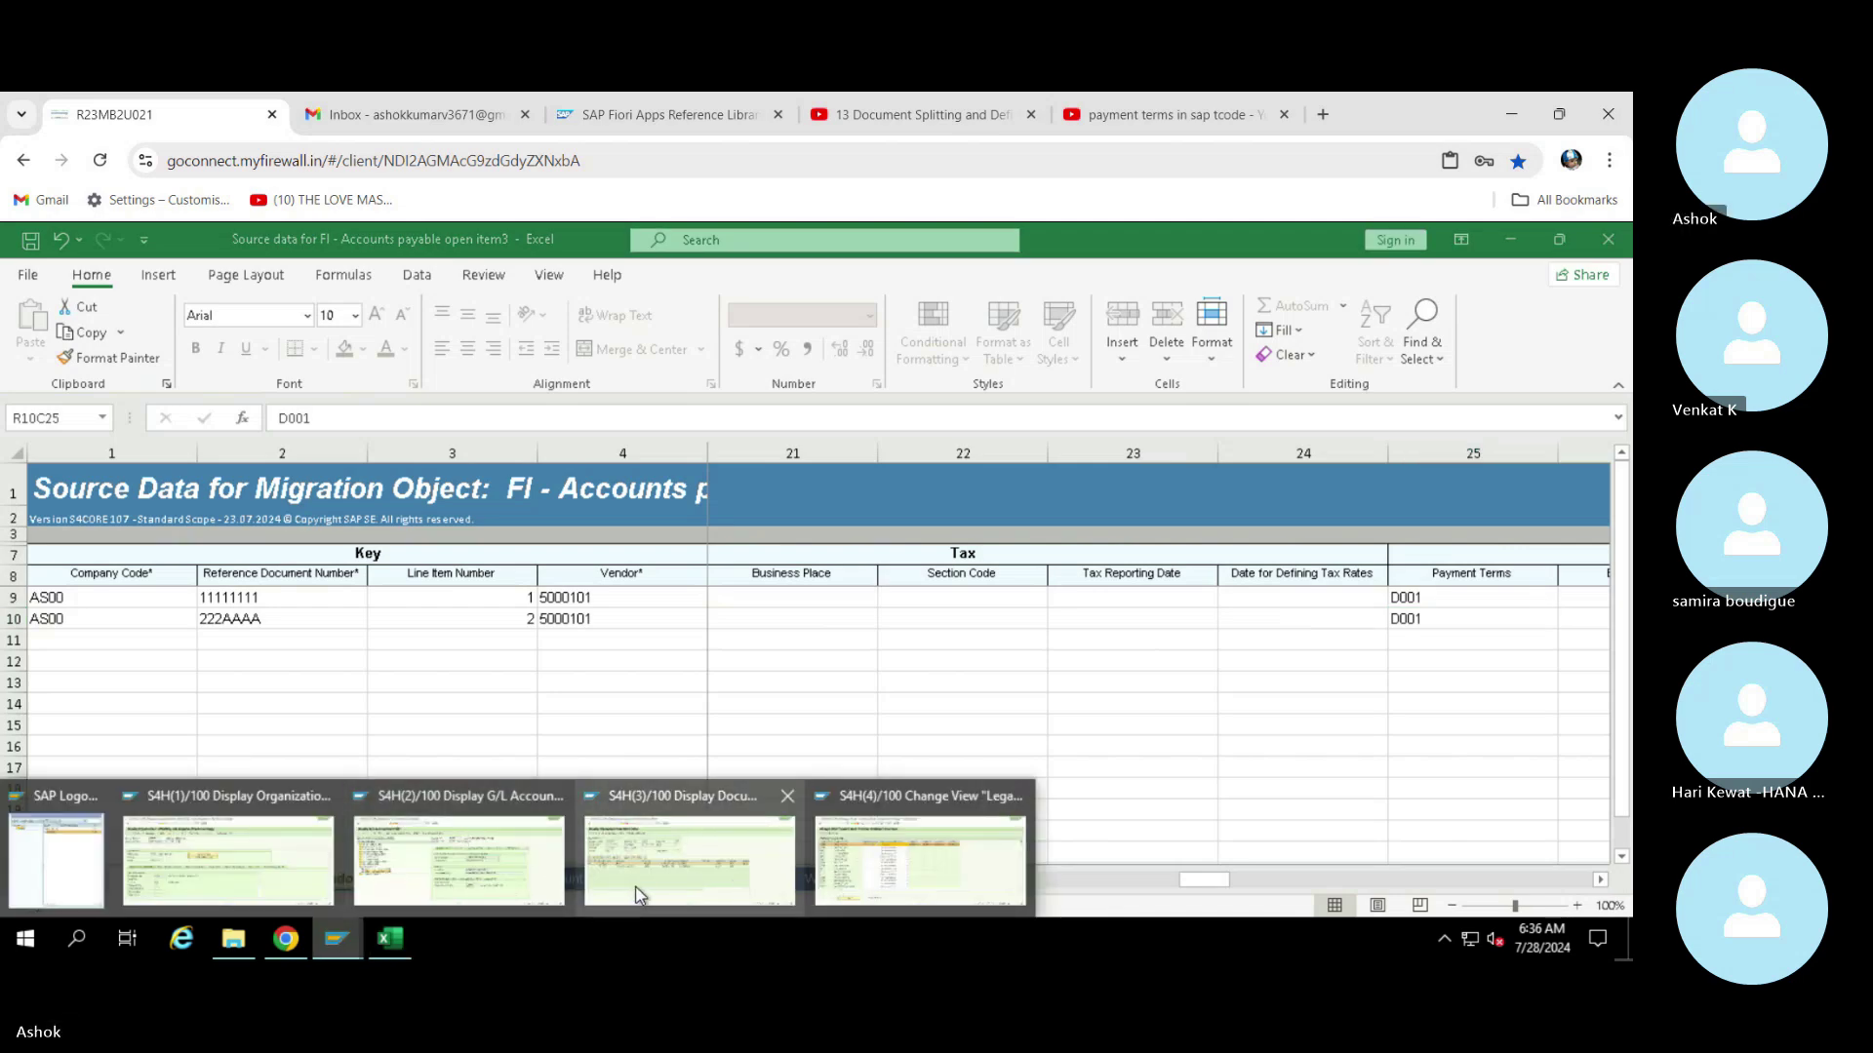
click(633, 796)
key(F3)
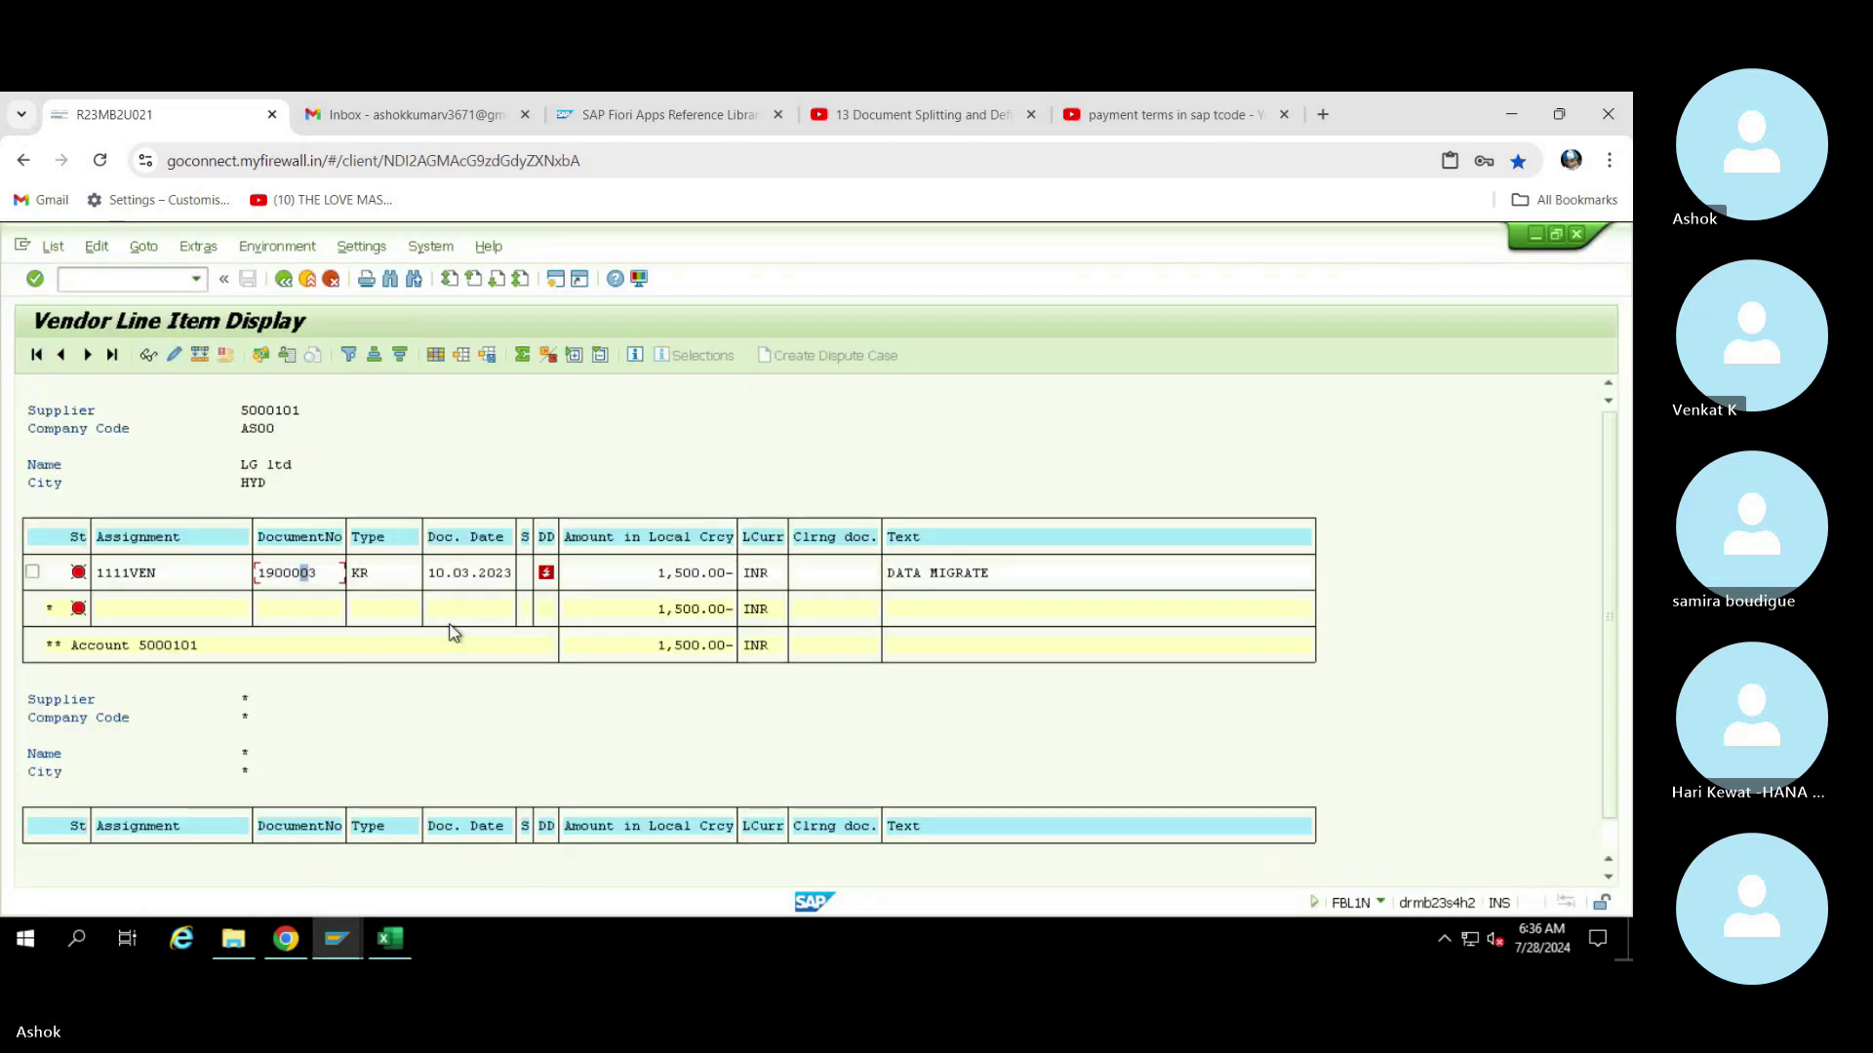
click(357, 951)
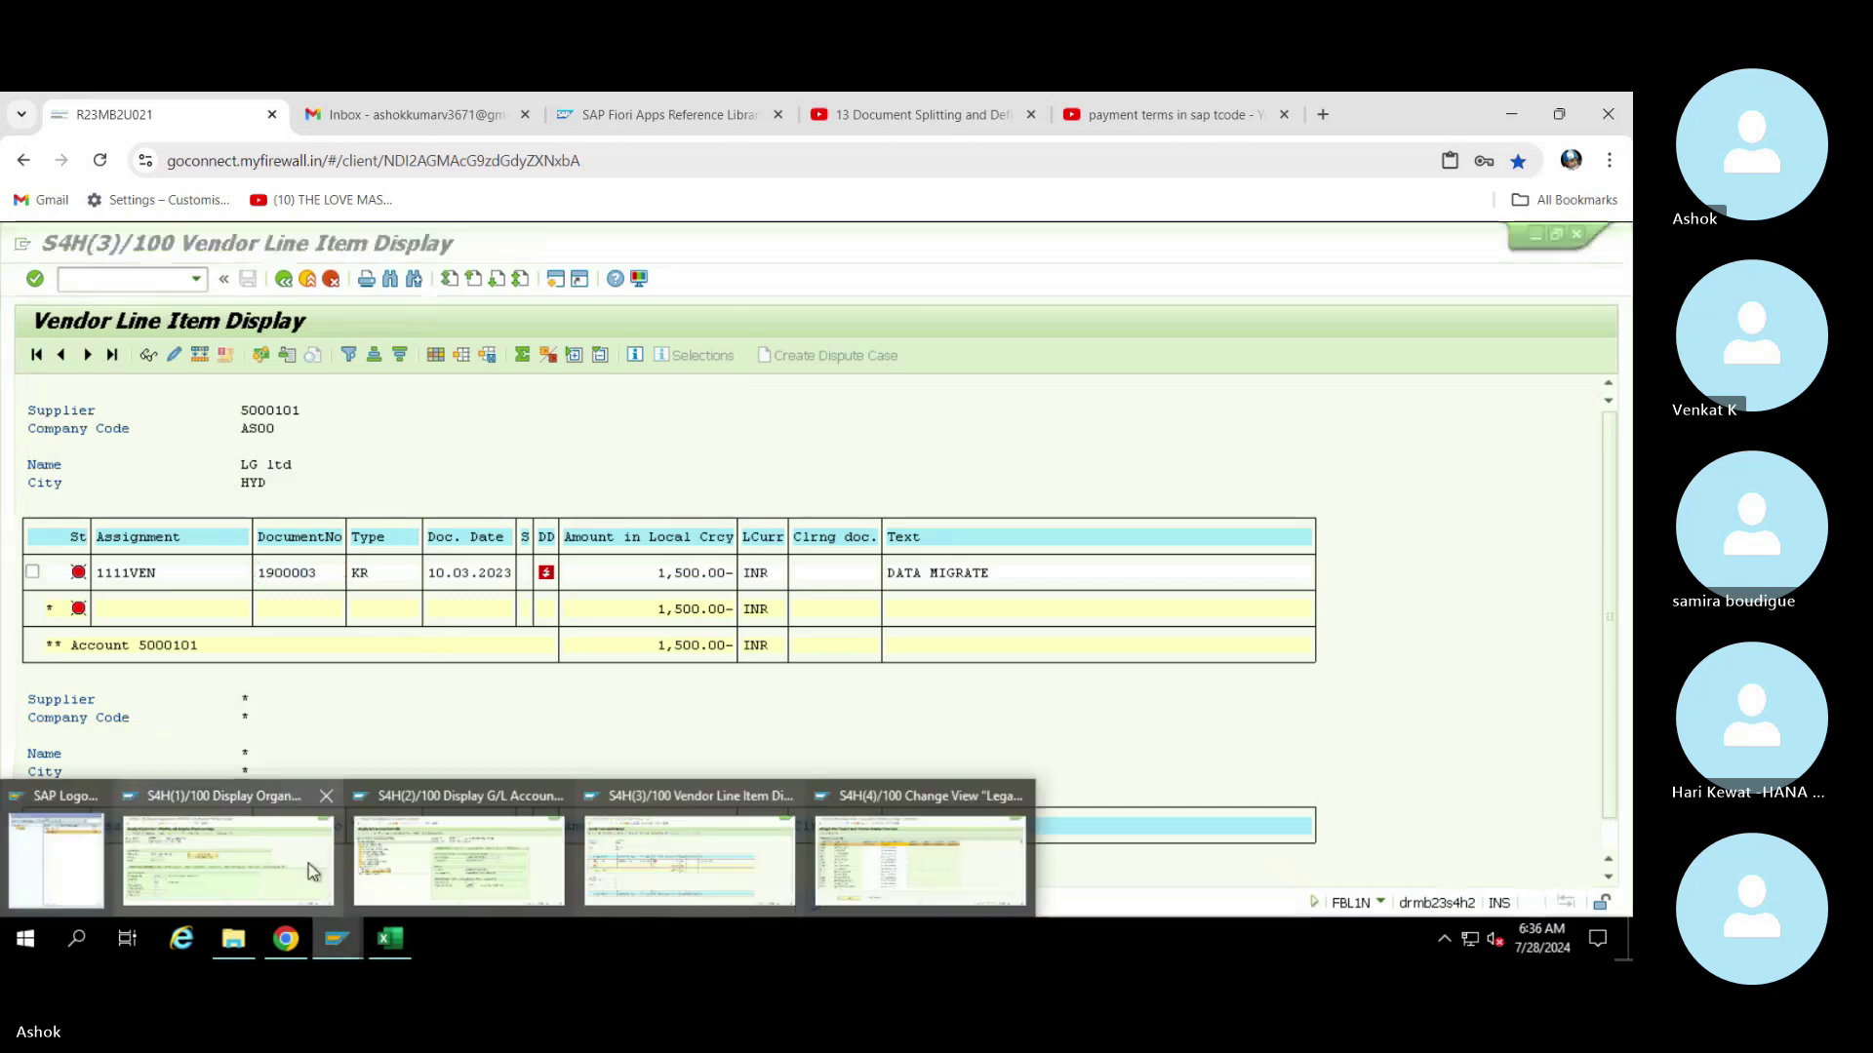
click(305, 875)
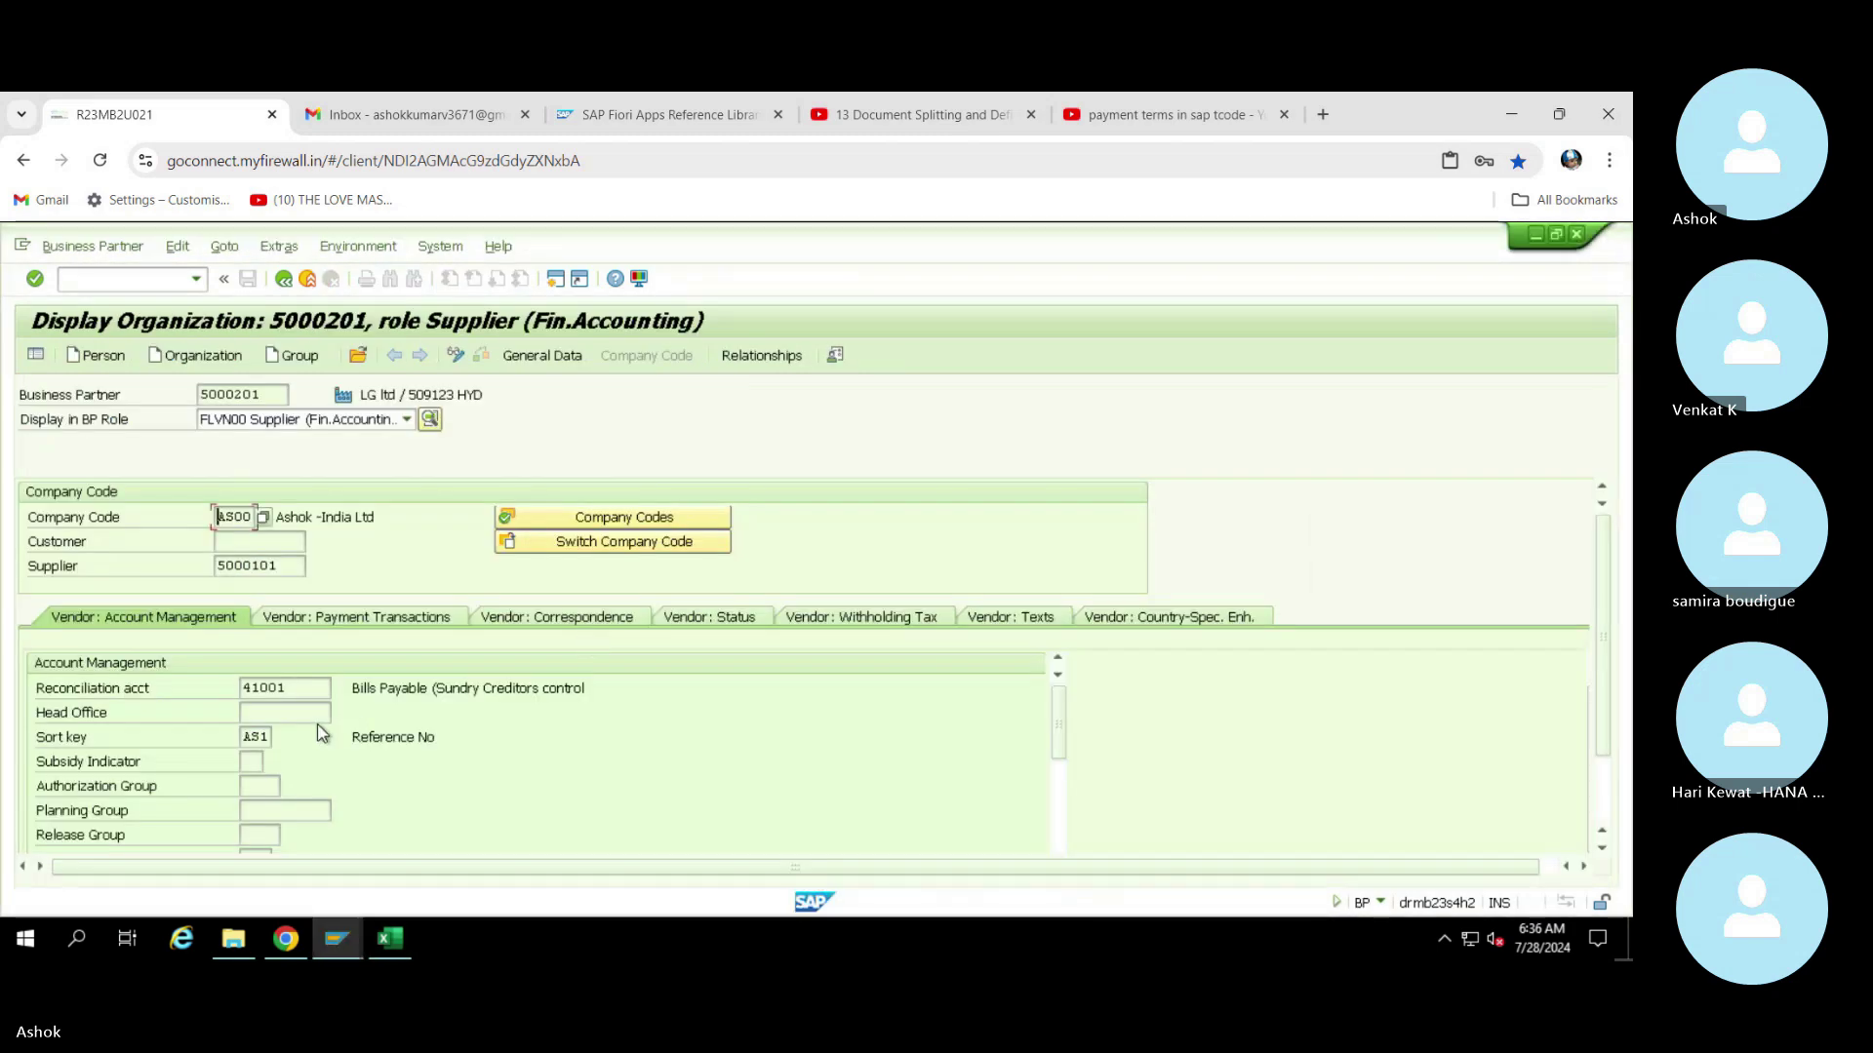
click(361, 619)
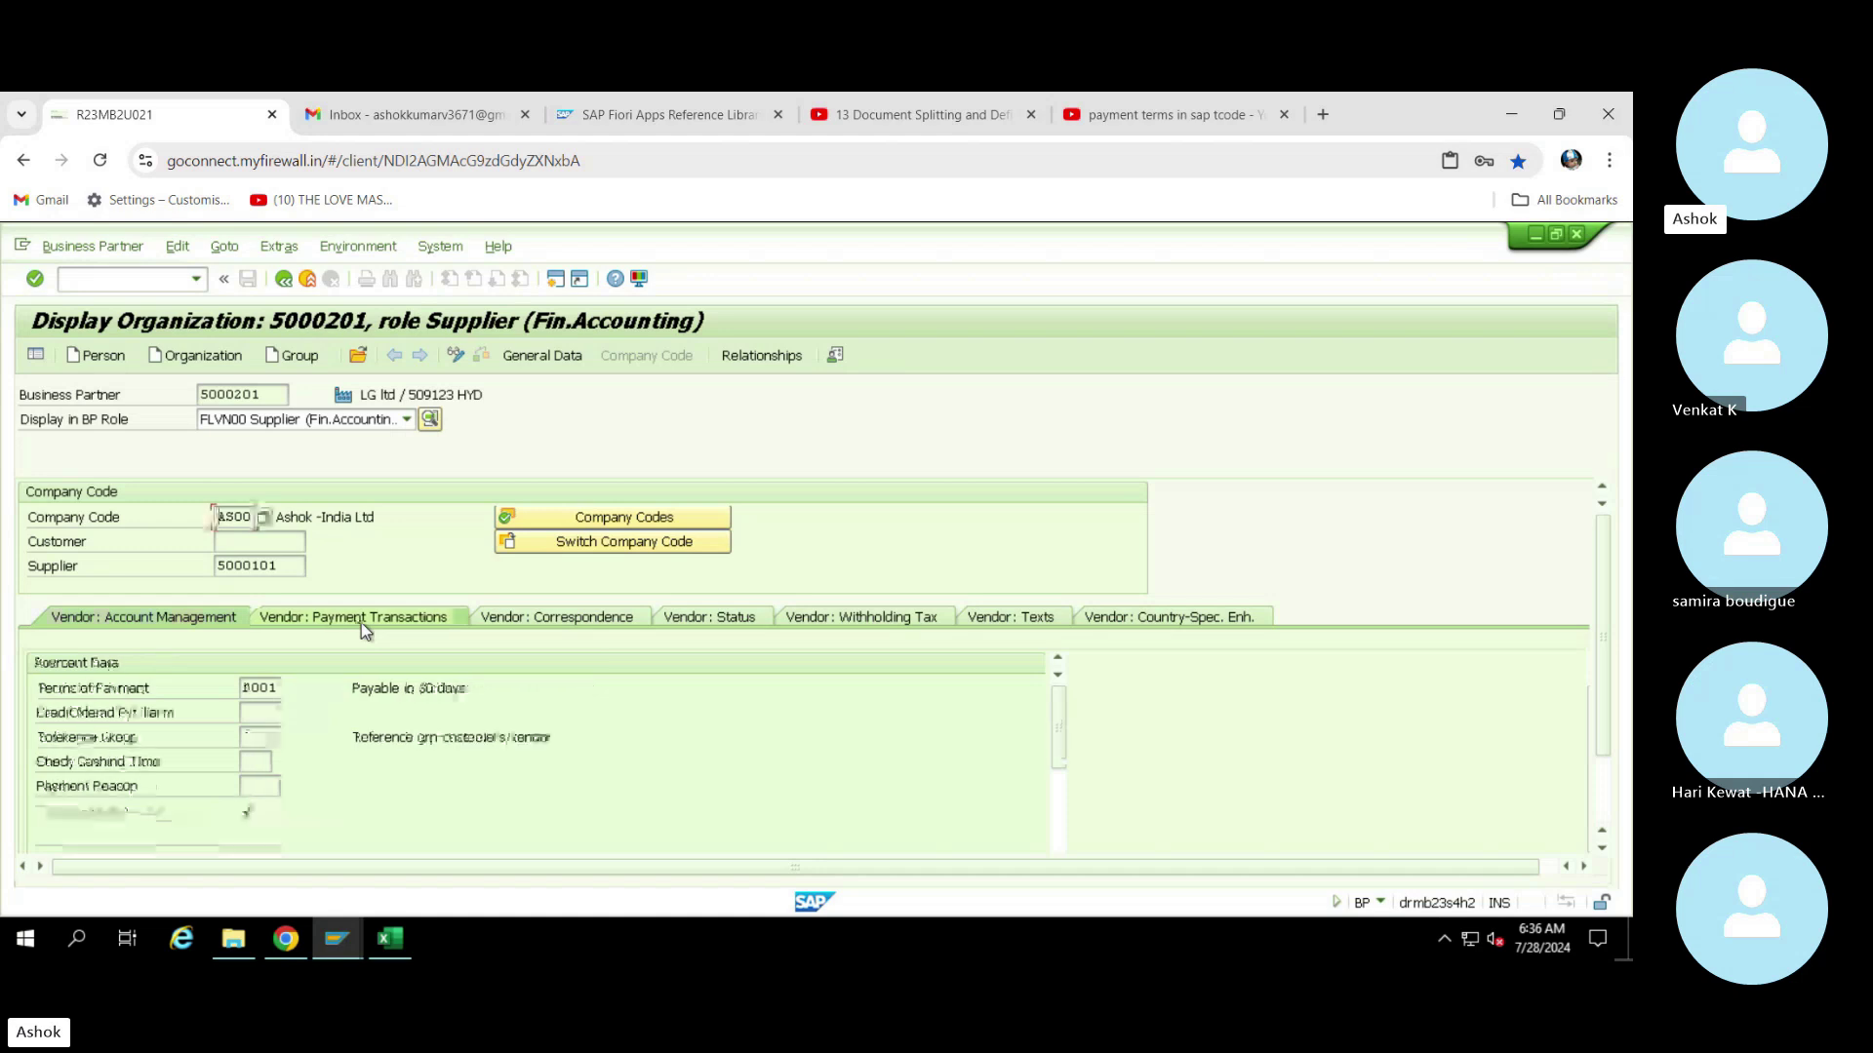
click(277, 690)
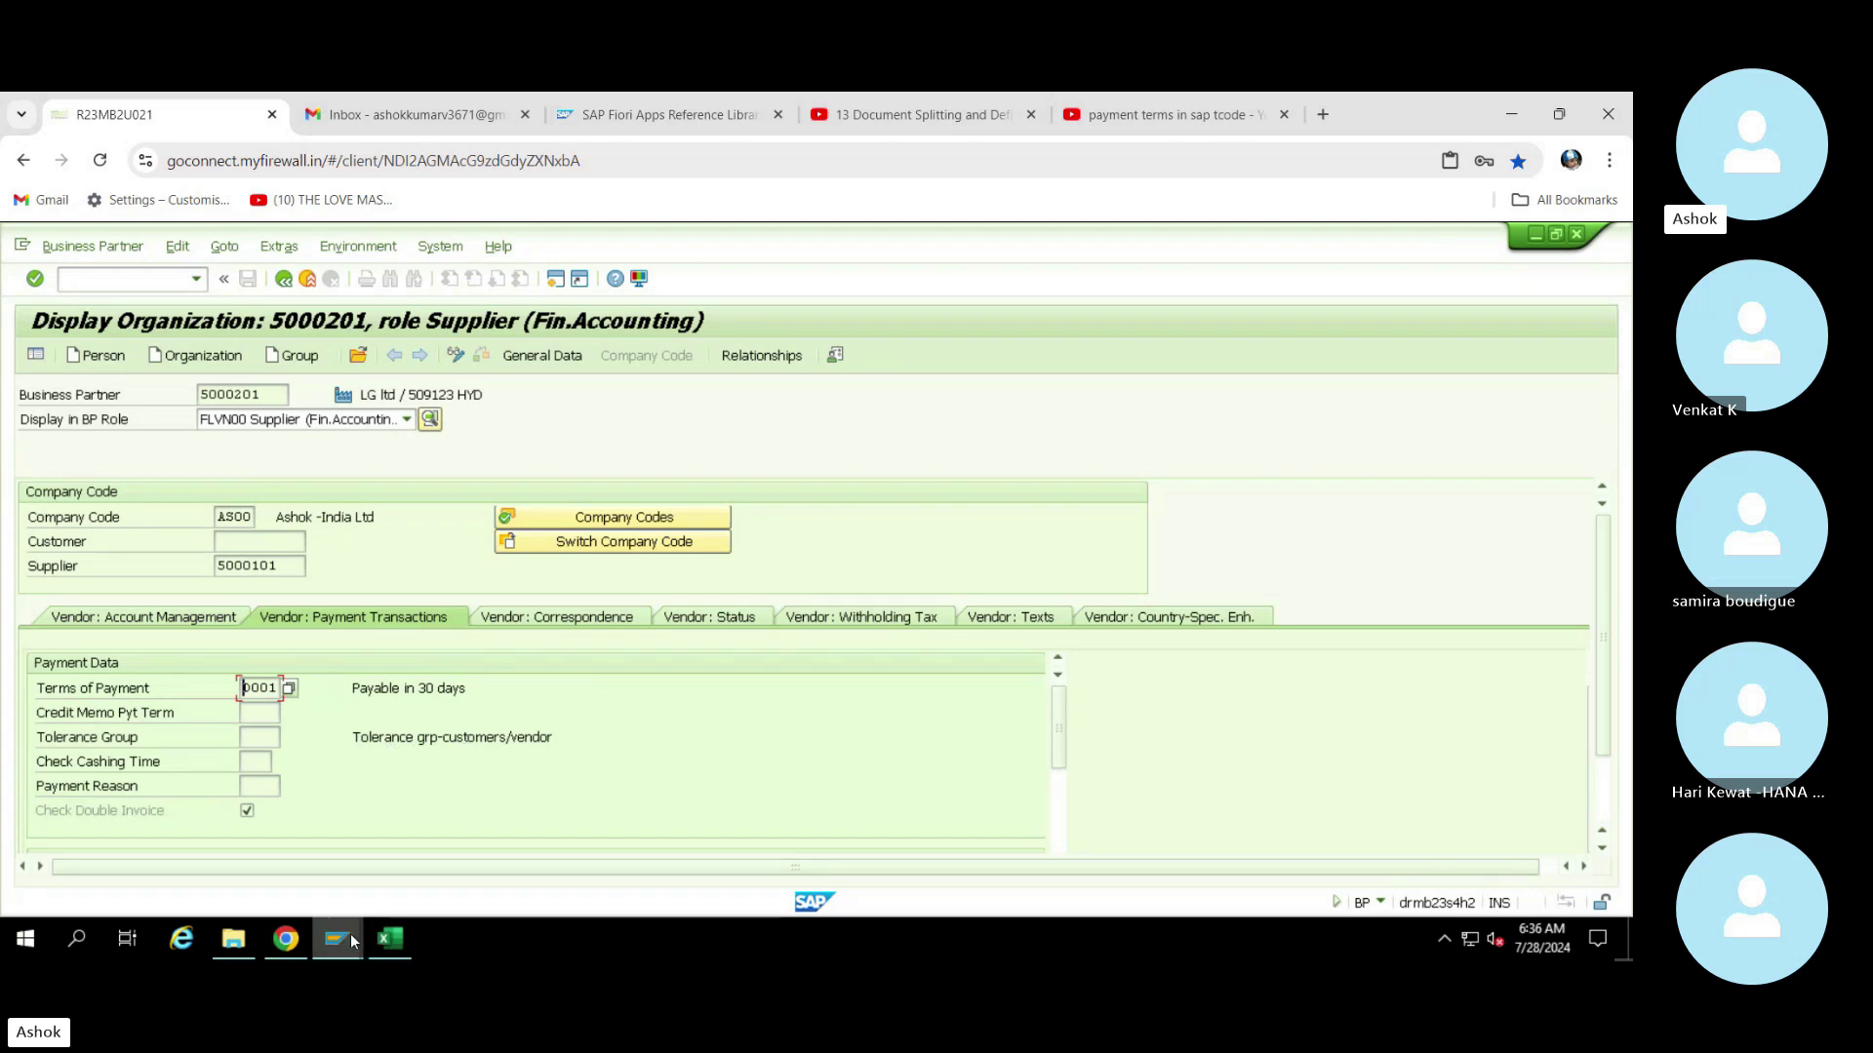
click(390, 938)
Locate the row 10 baseline date cell in Excel and check the baseline date of the vendor's open line item in SAP
click(1297, 703)
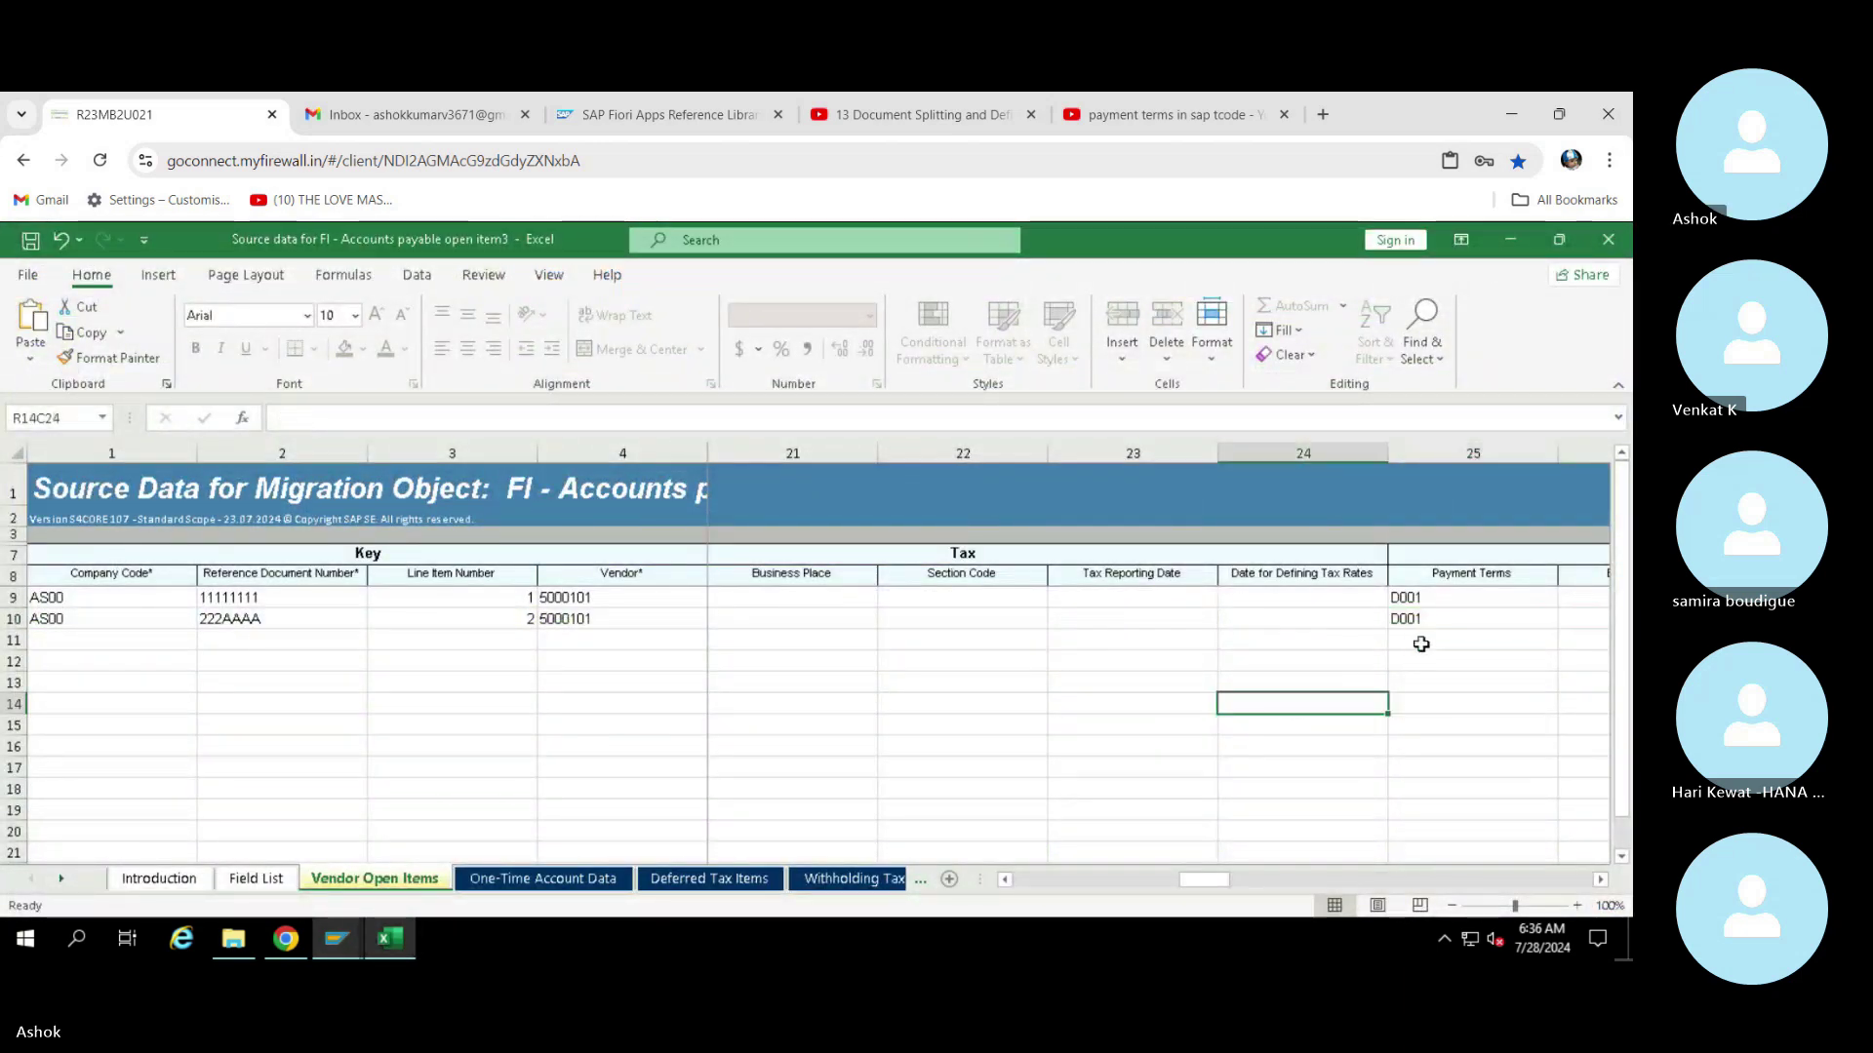
click(1430, 622)
key(Right)
key(Right)
key(Right)
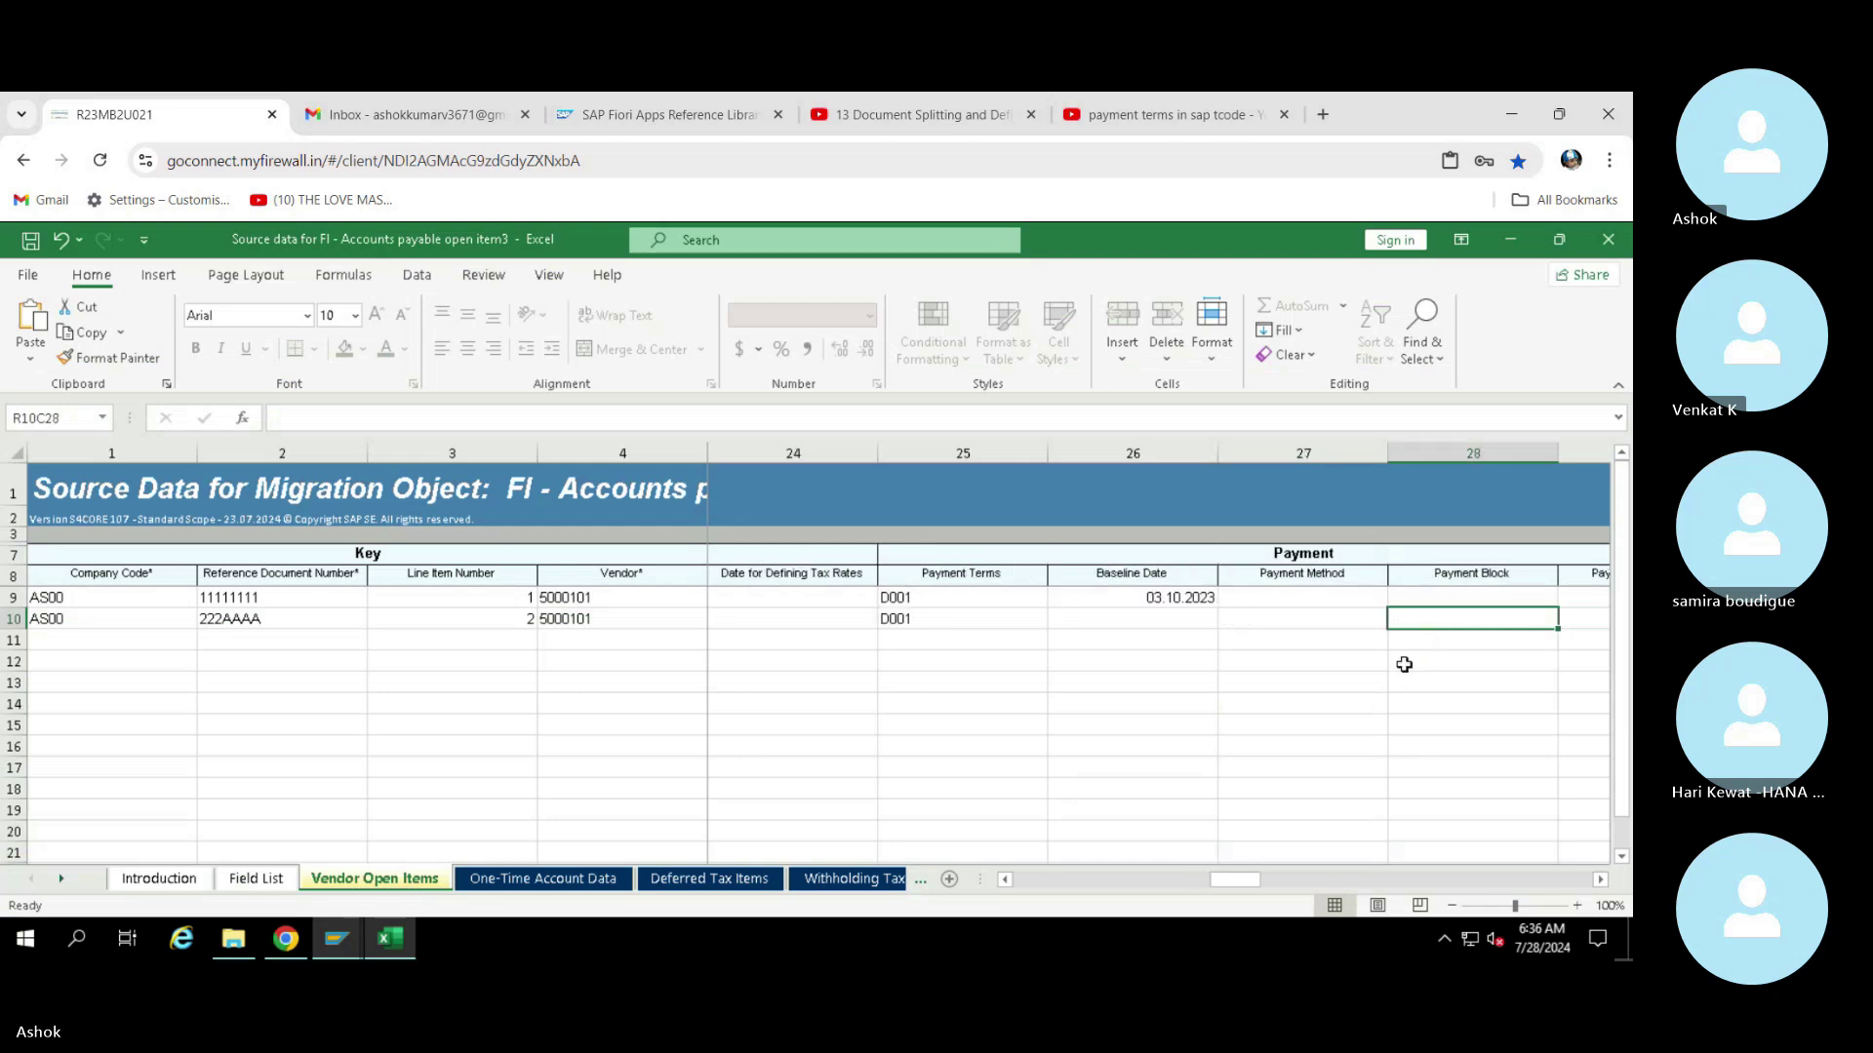
click(1139, 624)
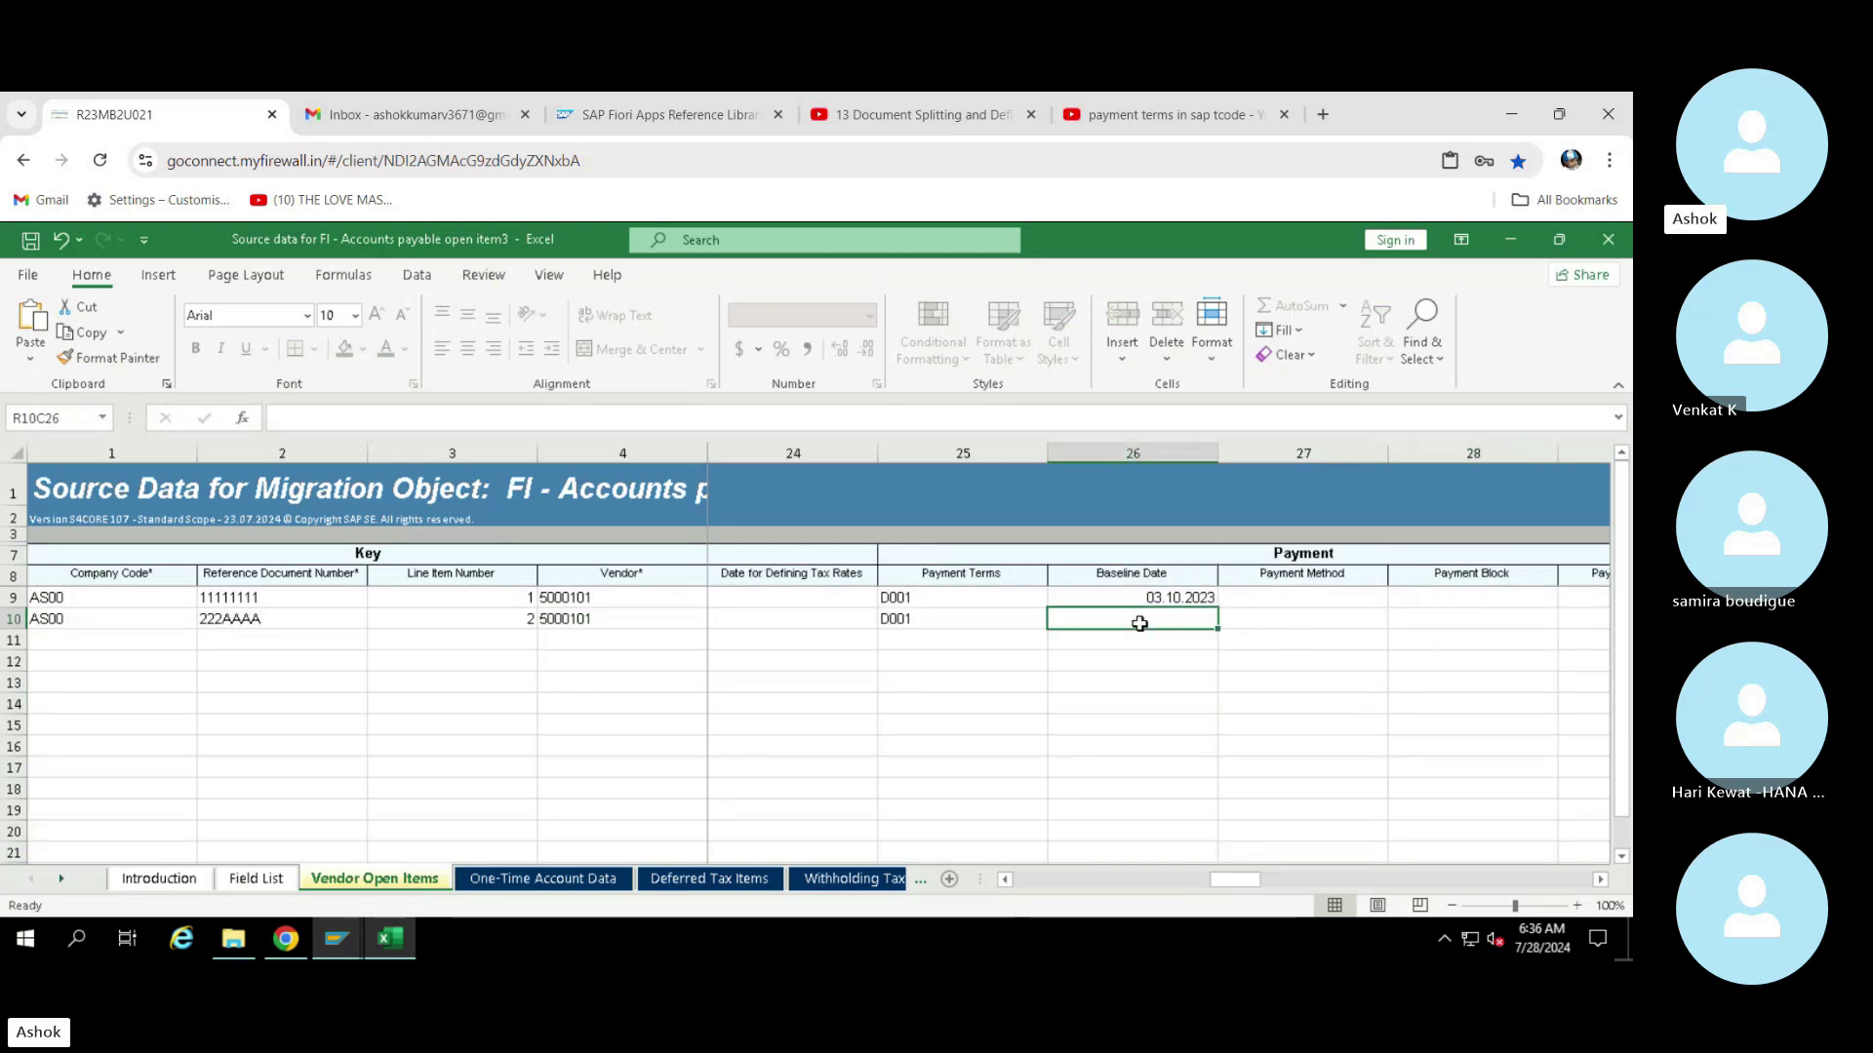
click(336, 939)
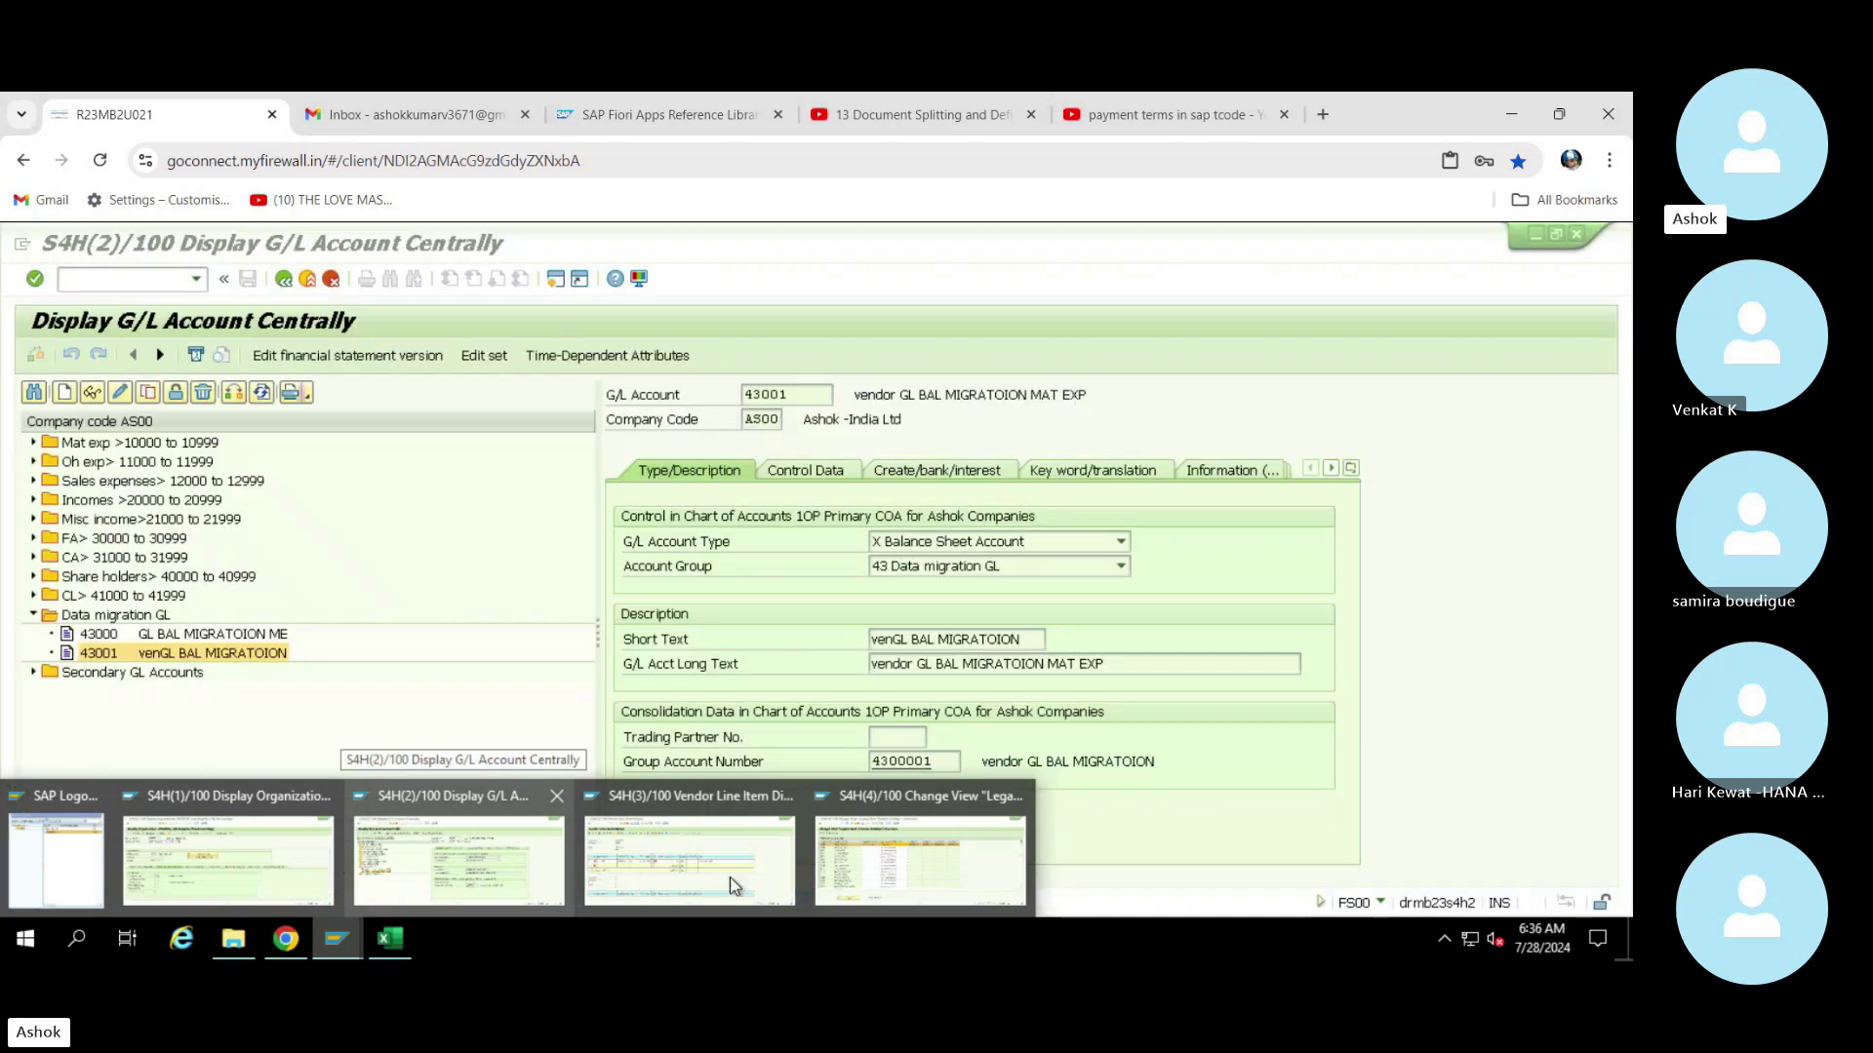
click(729, 876)
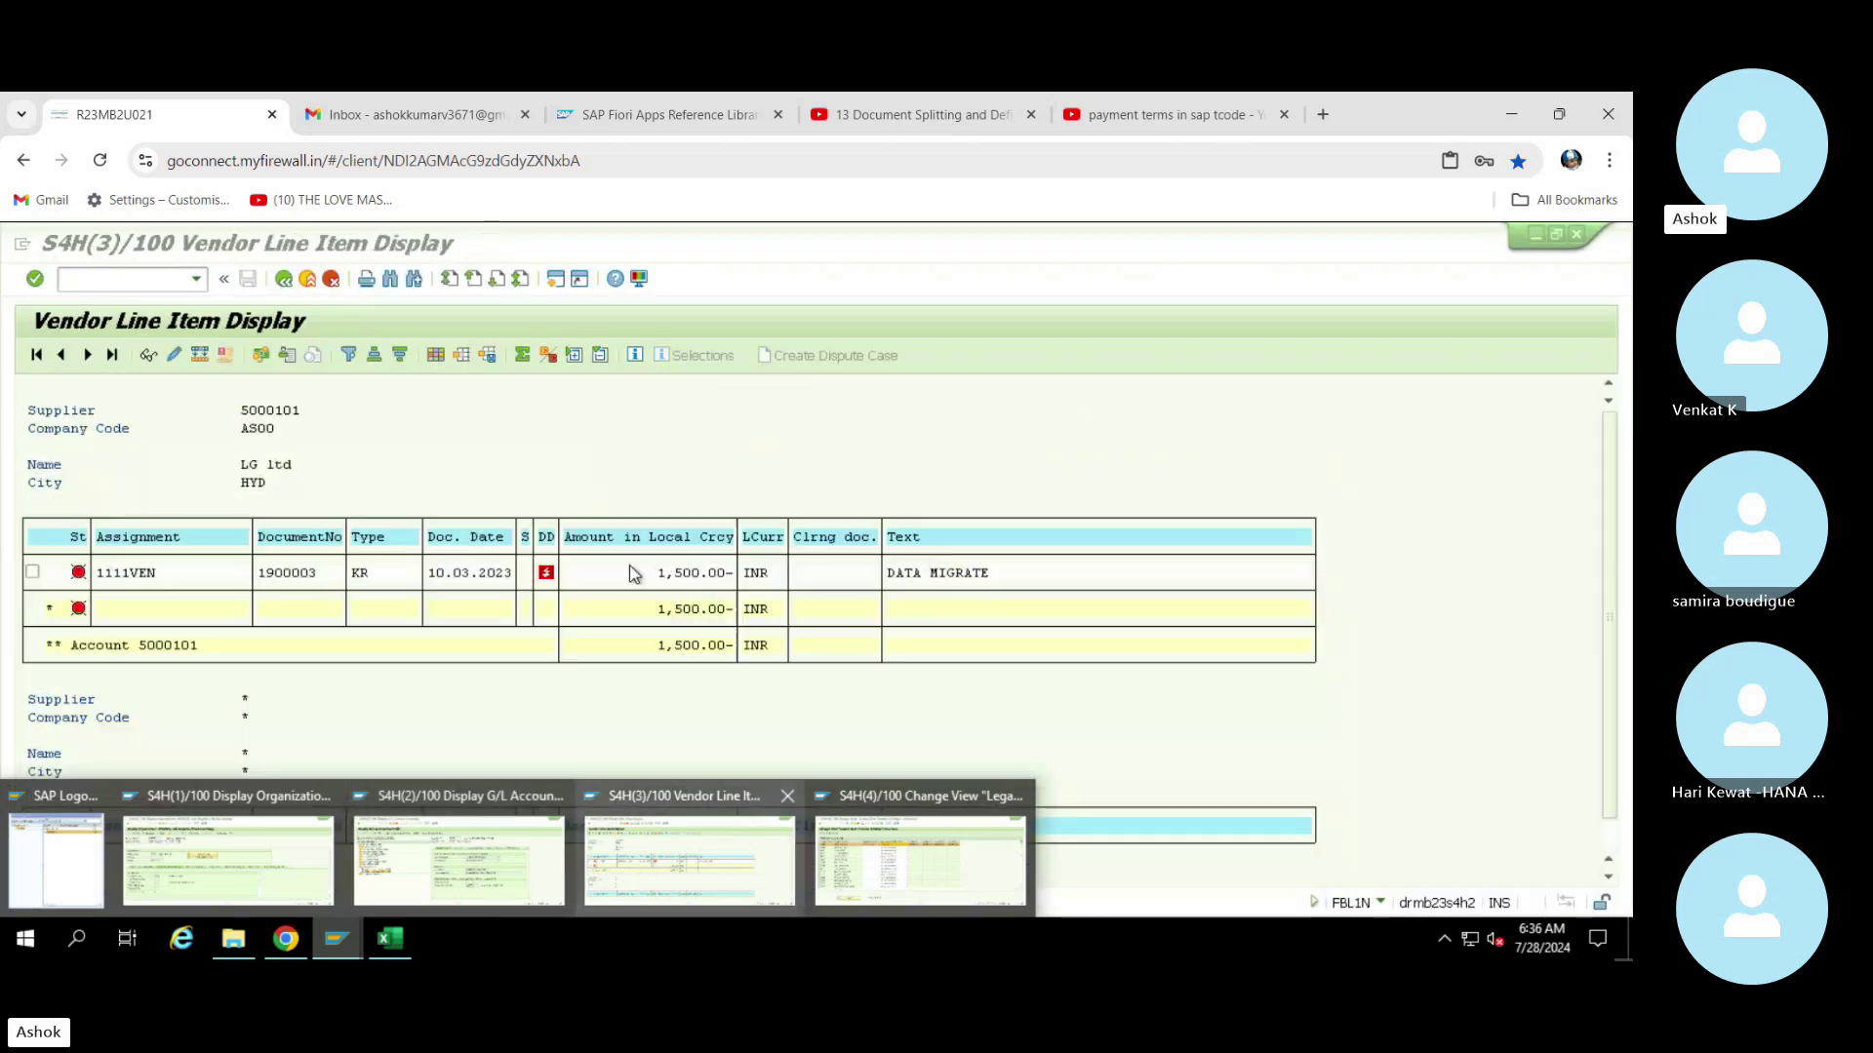
double_click(304, 572)
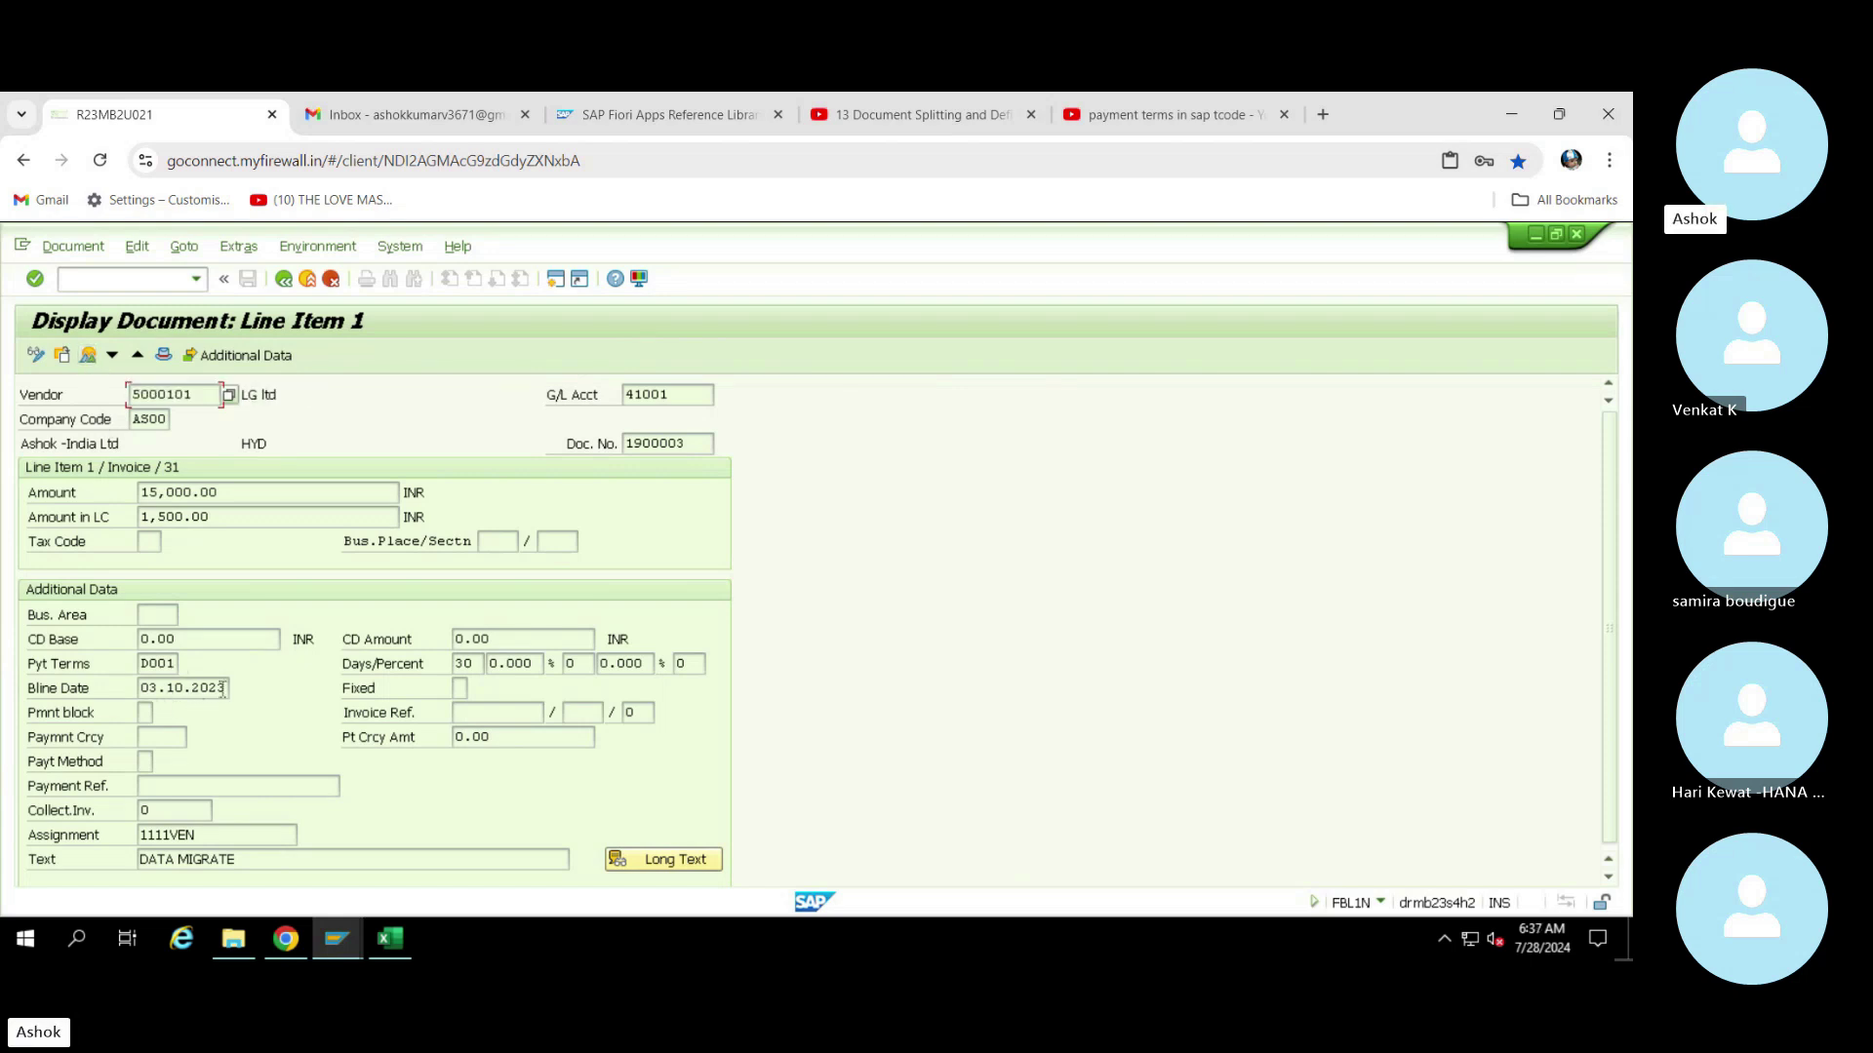
drag(220, 688, 146, 688)
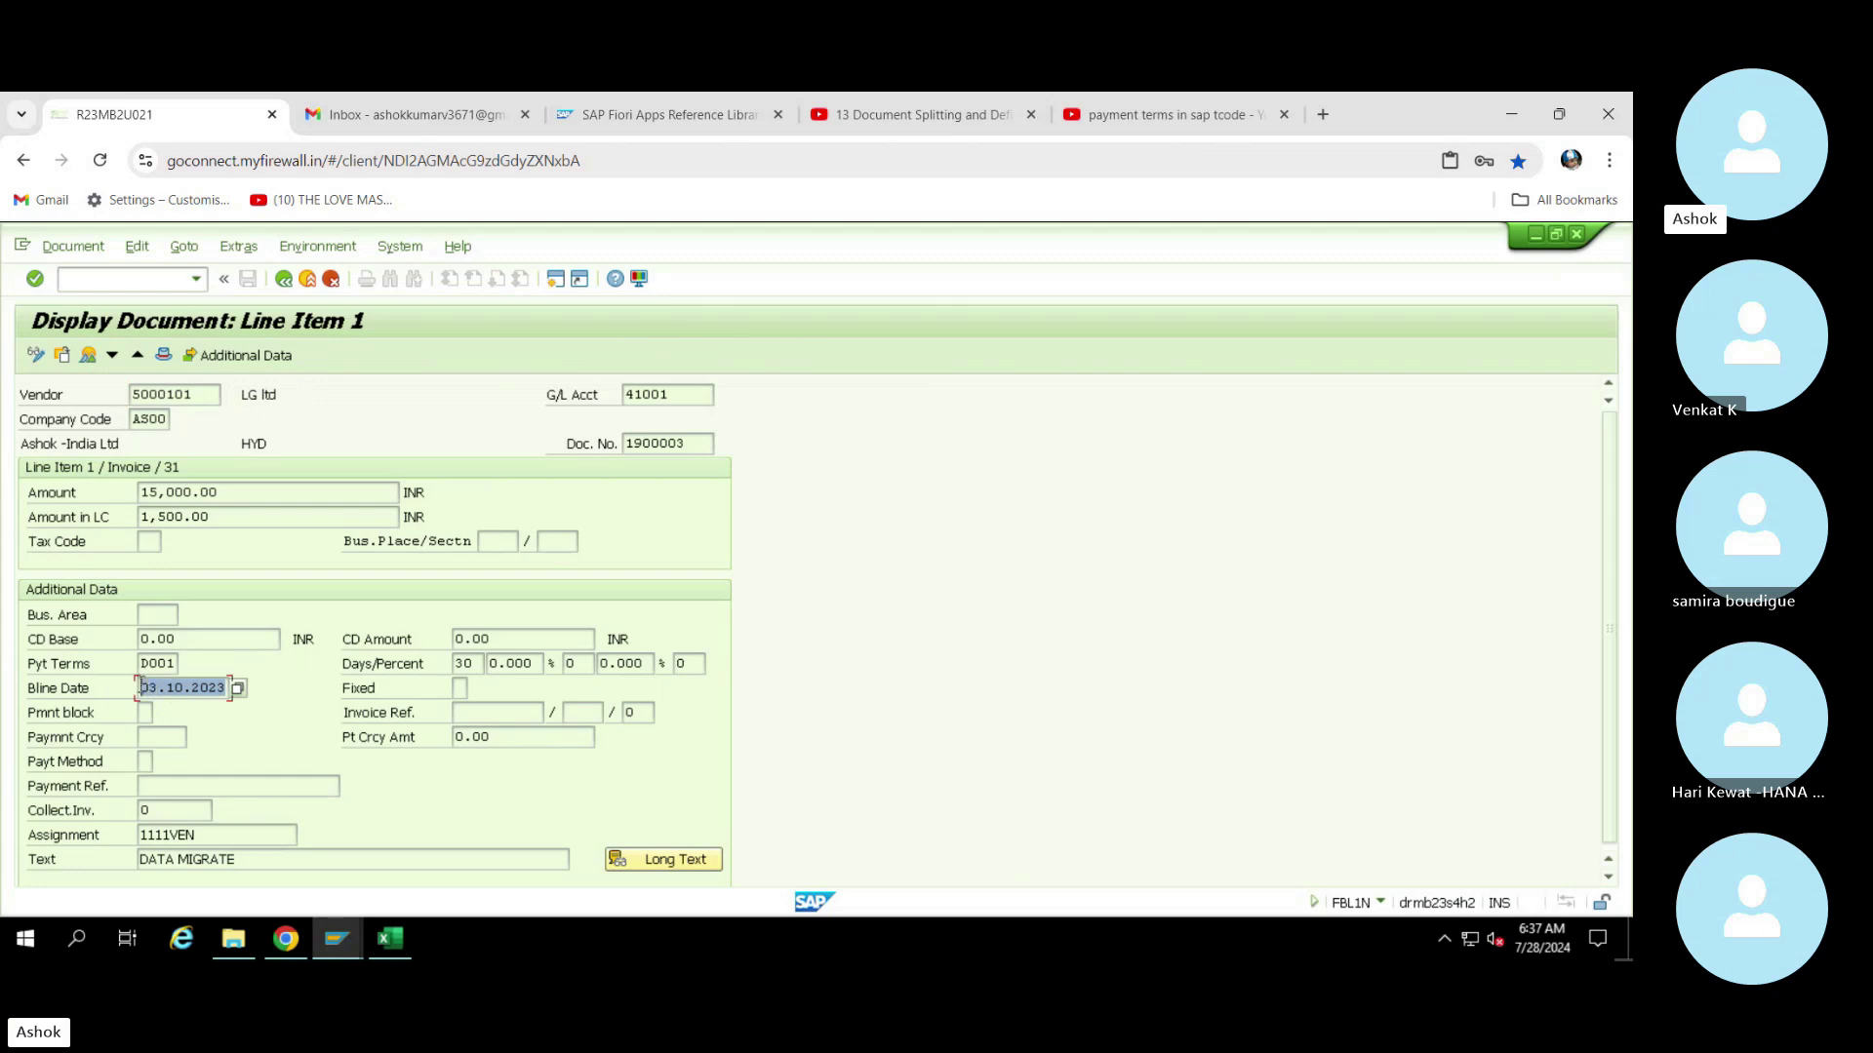
click(142, 688)
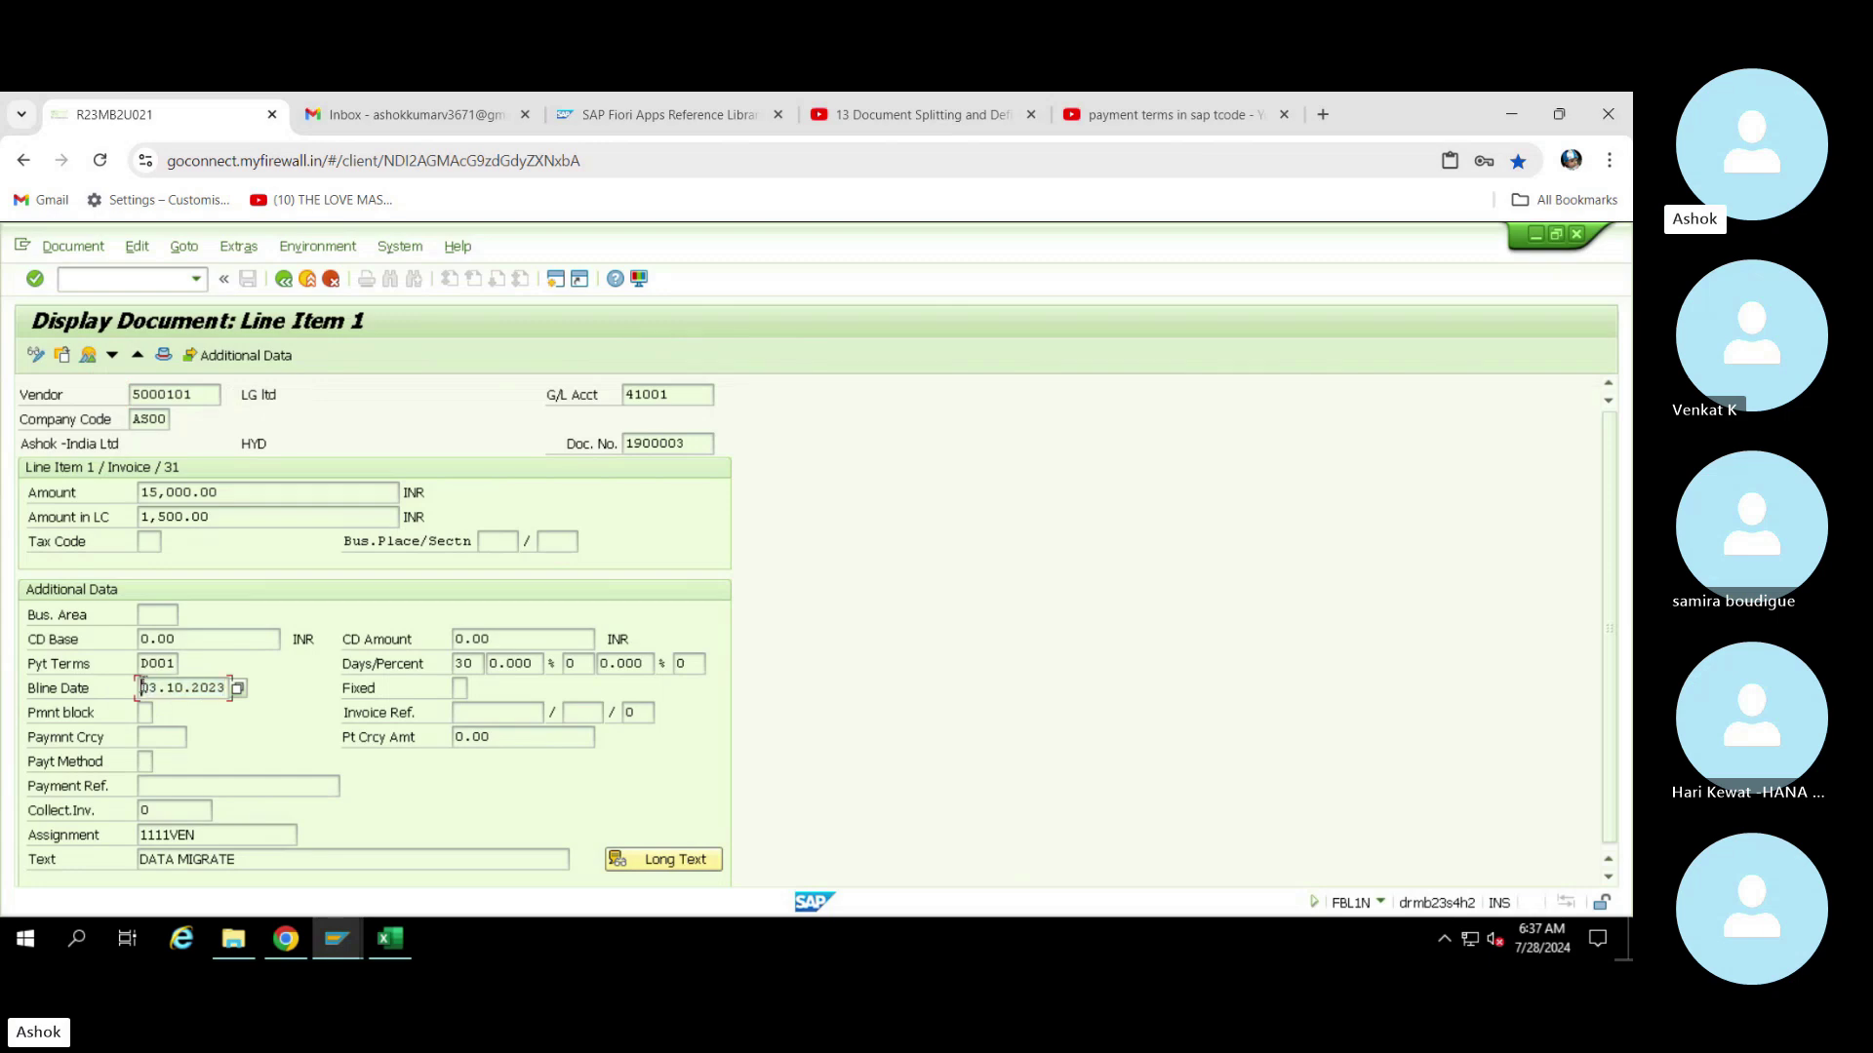
Switch back to the Excel sheet and set the row 9 baseline date to 10/4/2023
click(382, 940)
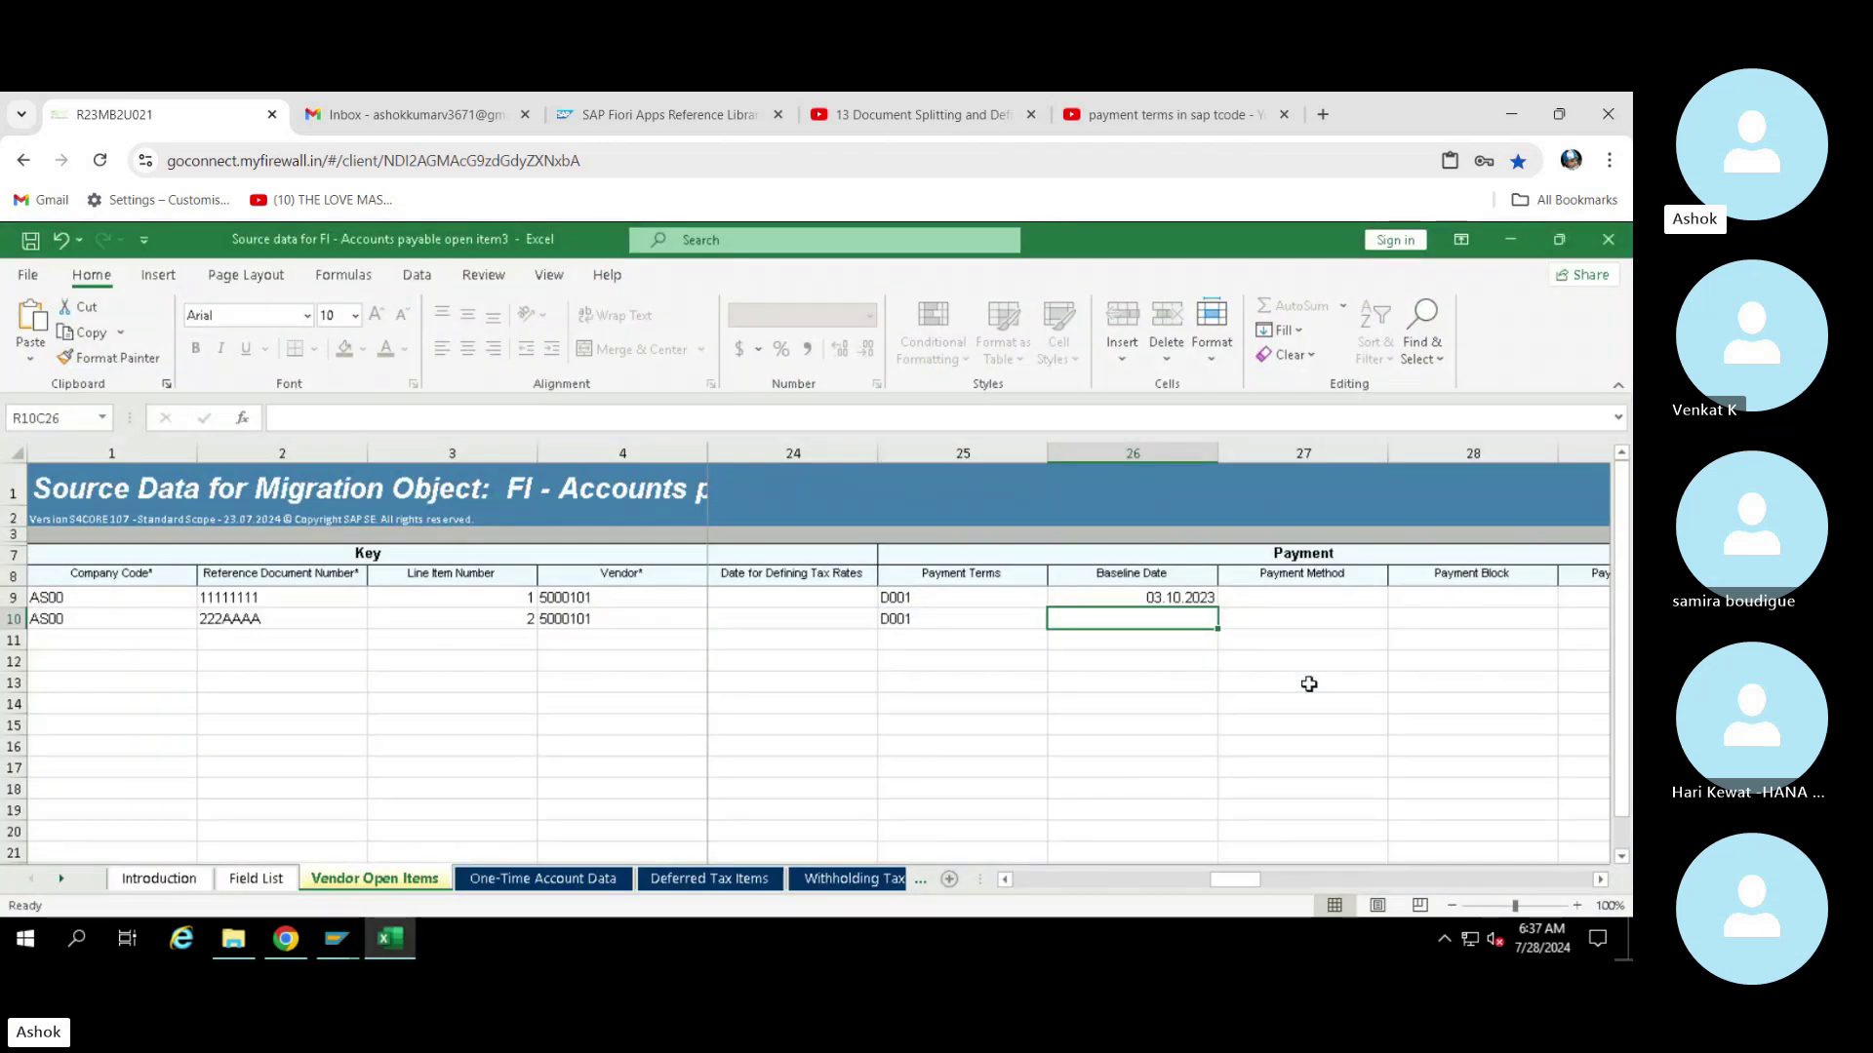
click(1178, 601)
click(1164, 615)
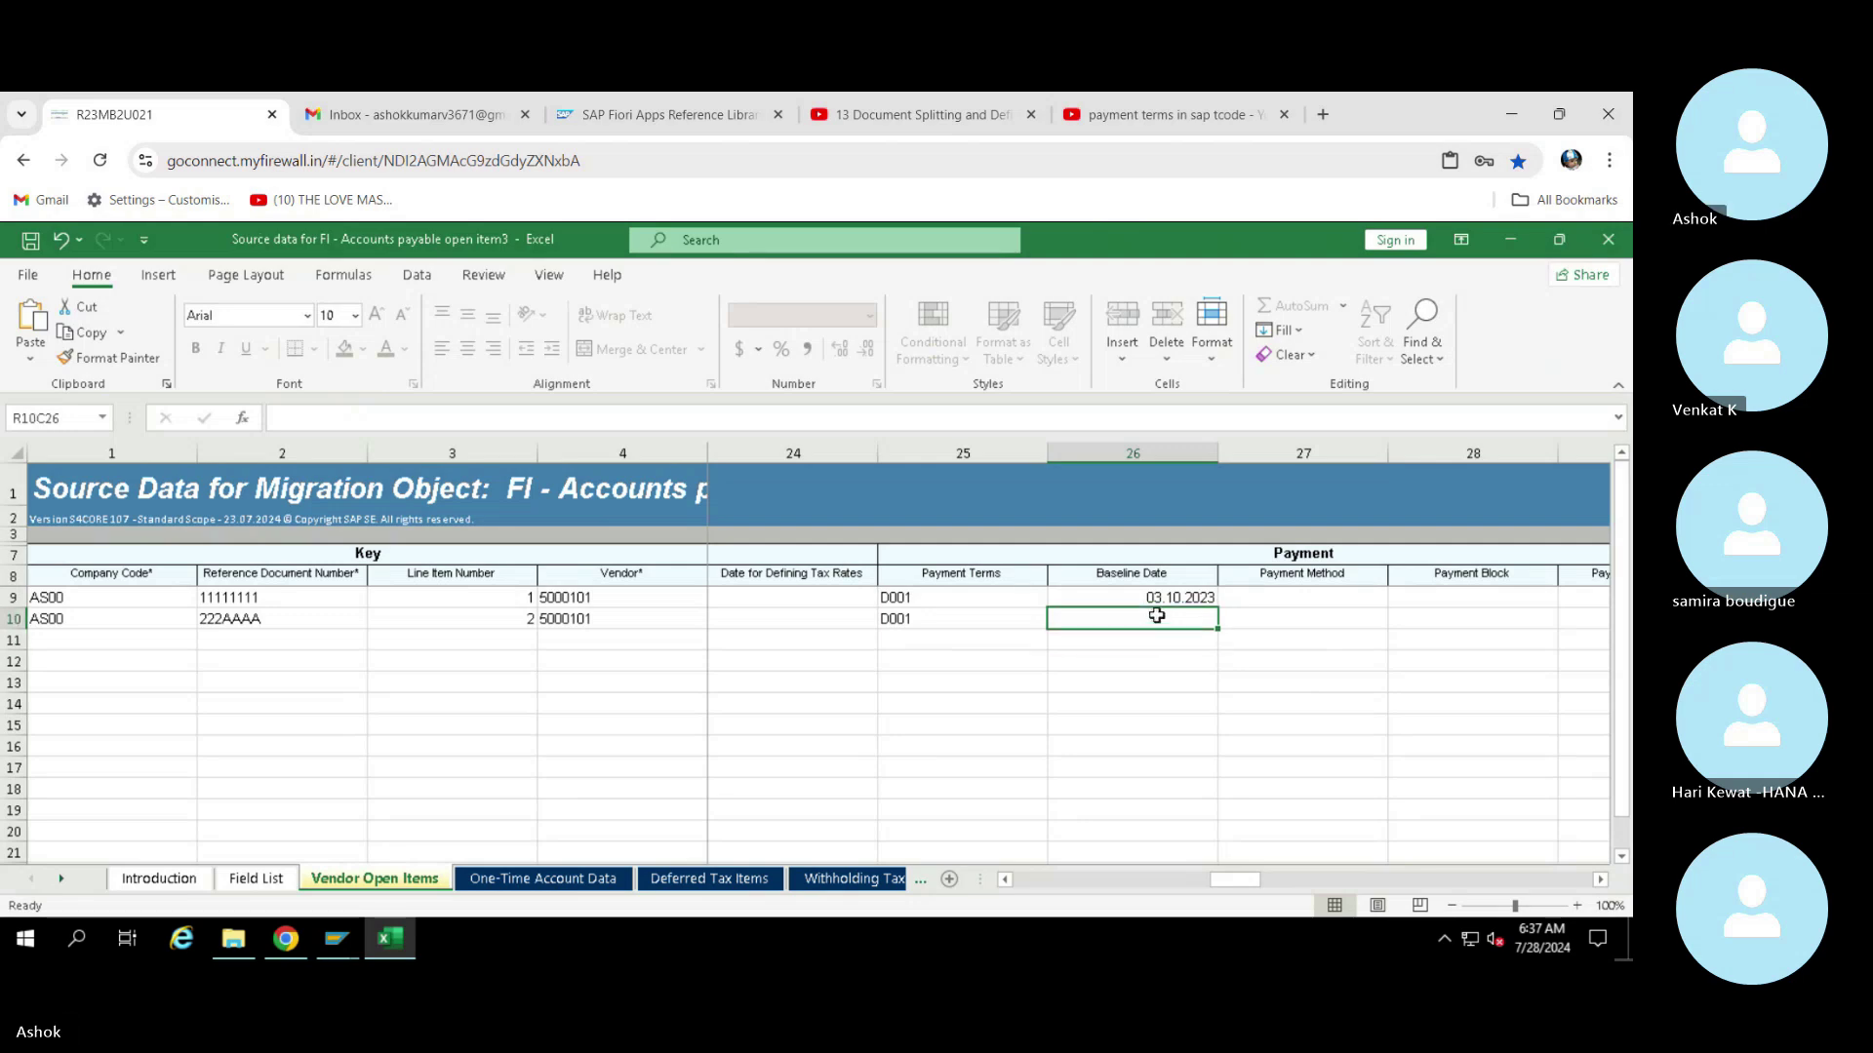
key(Up)
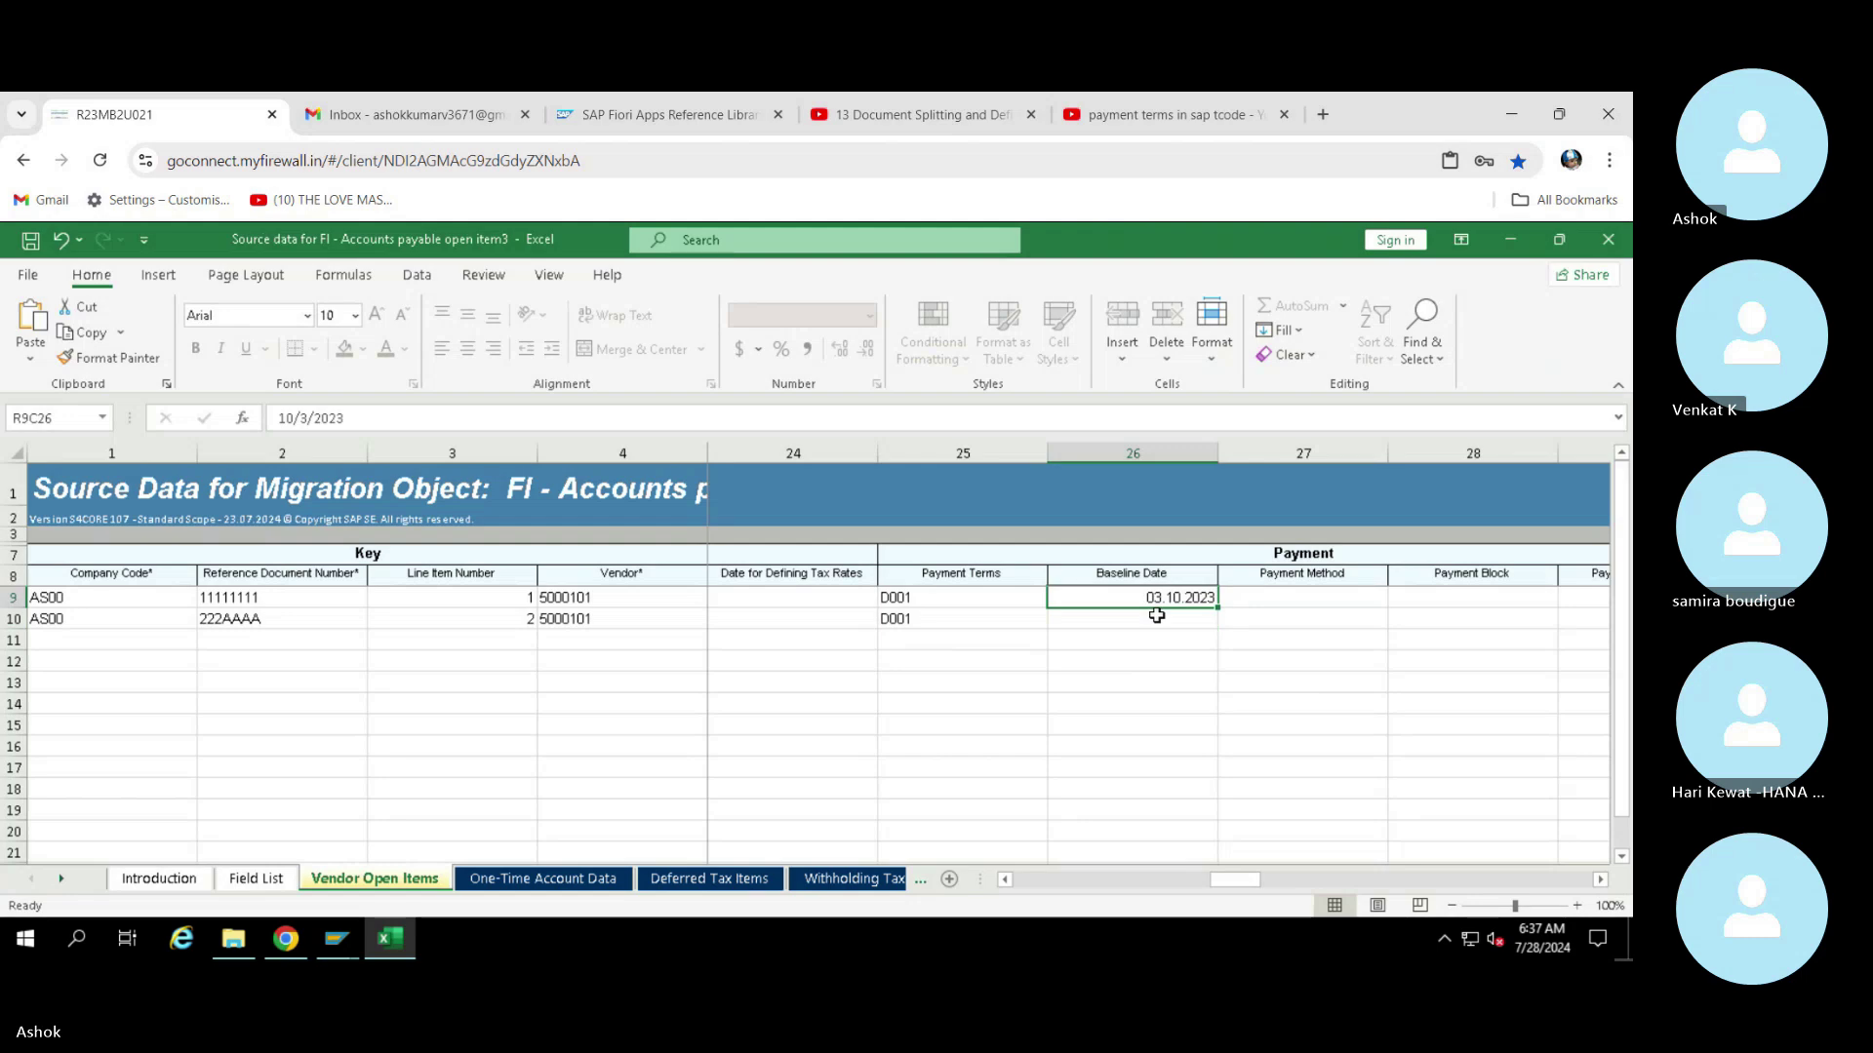
click(308, 417)
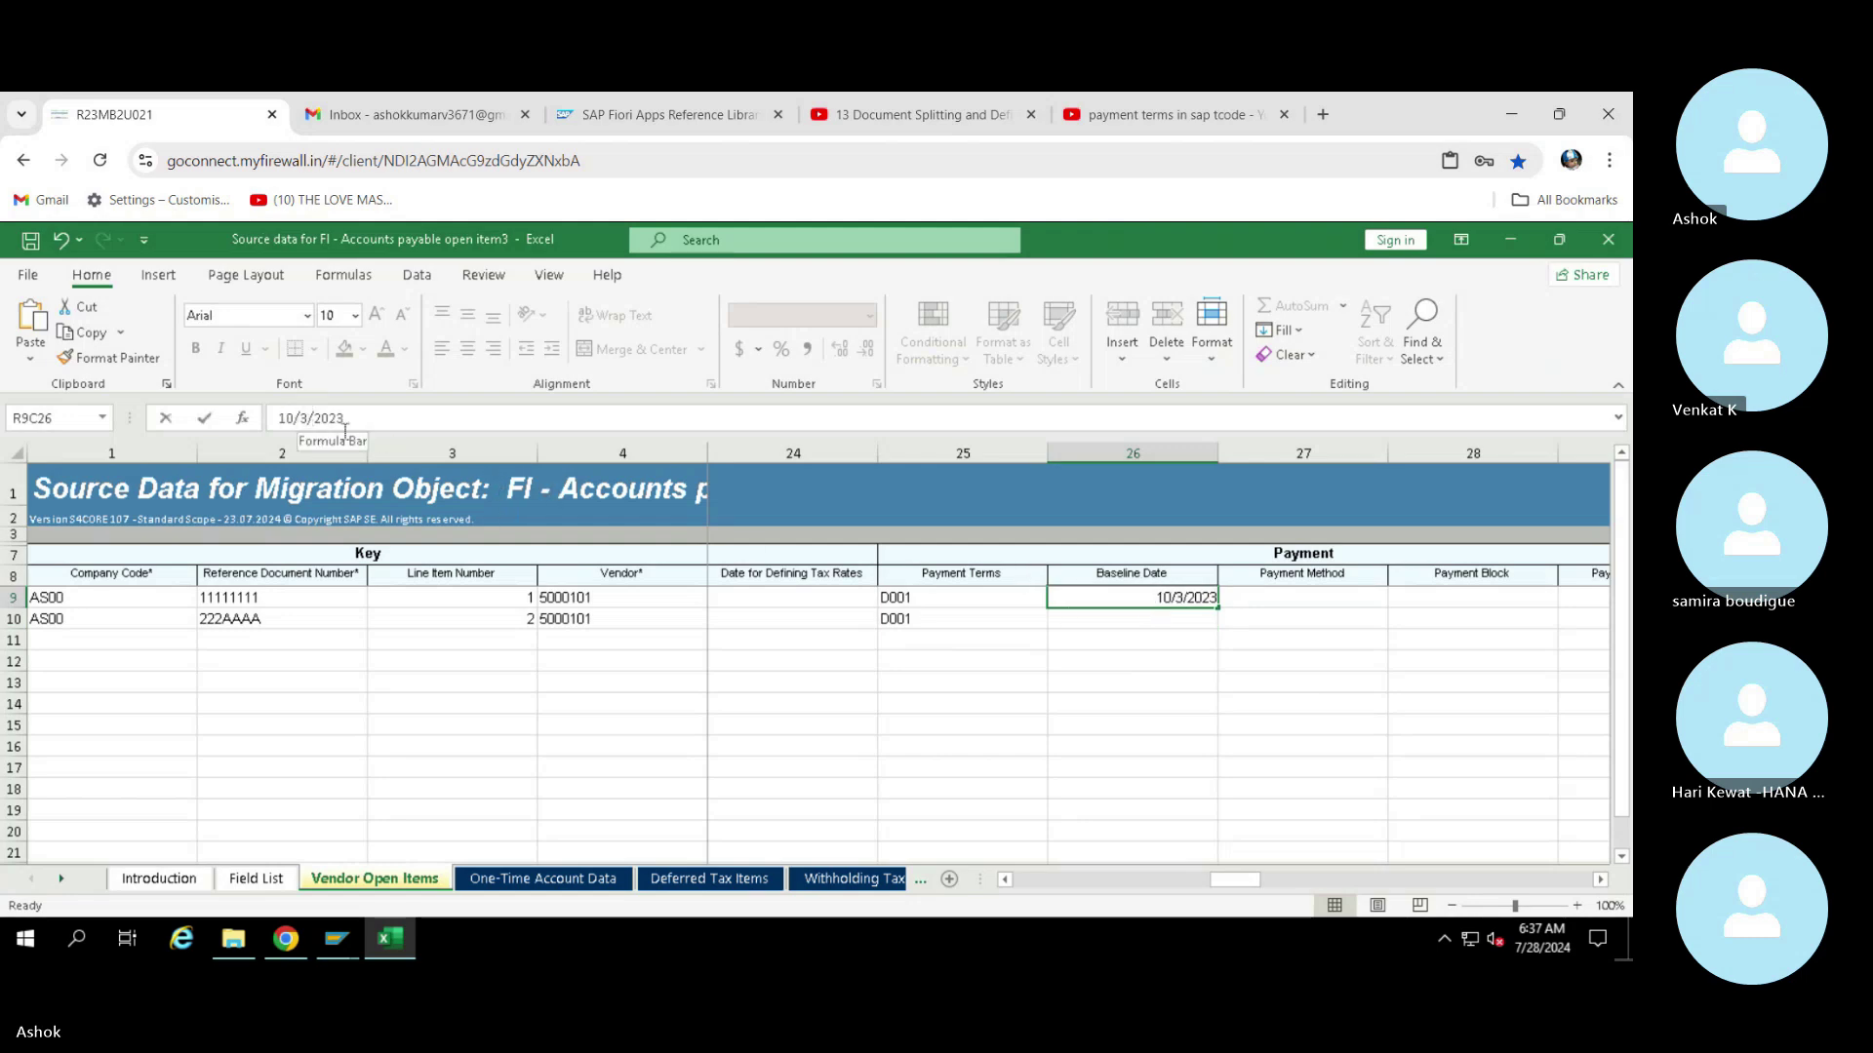
key(BackSpace)
text(4)
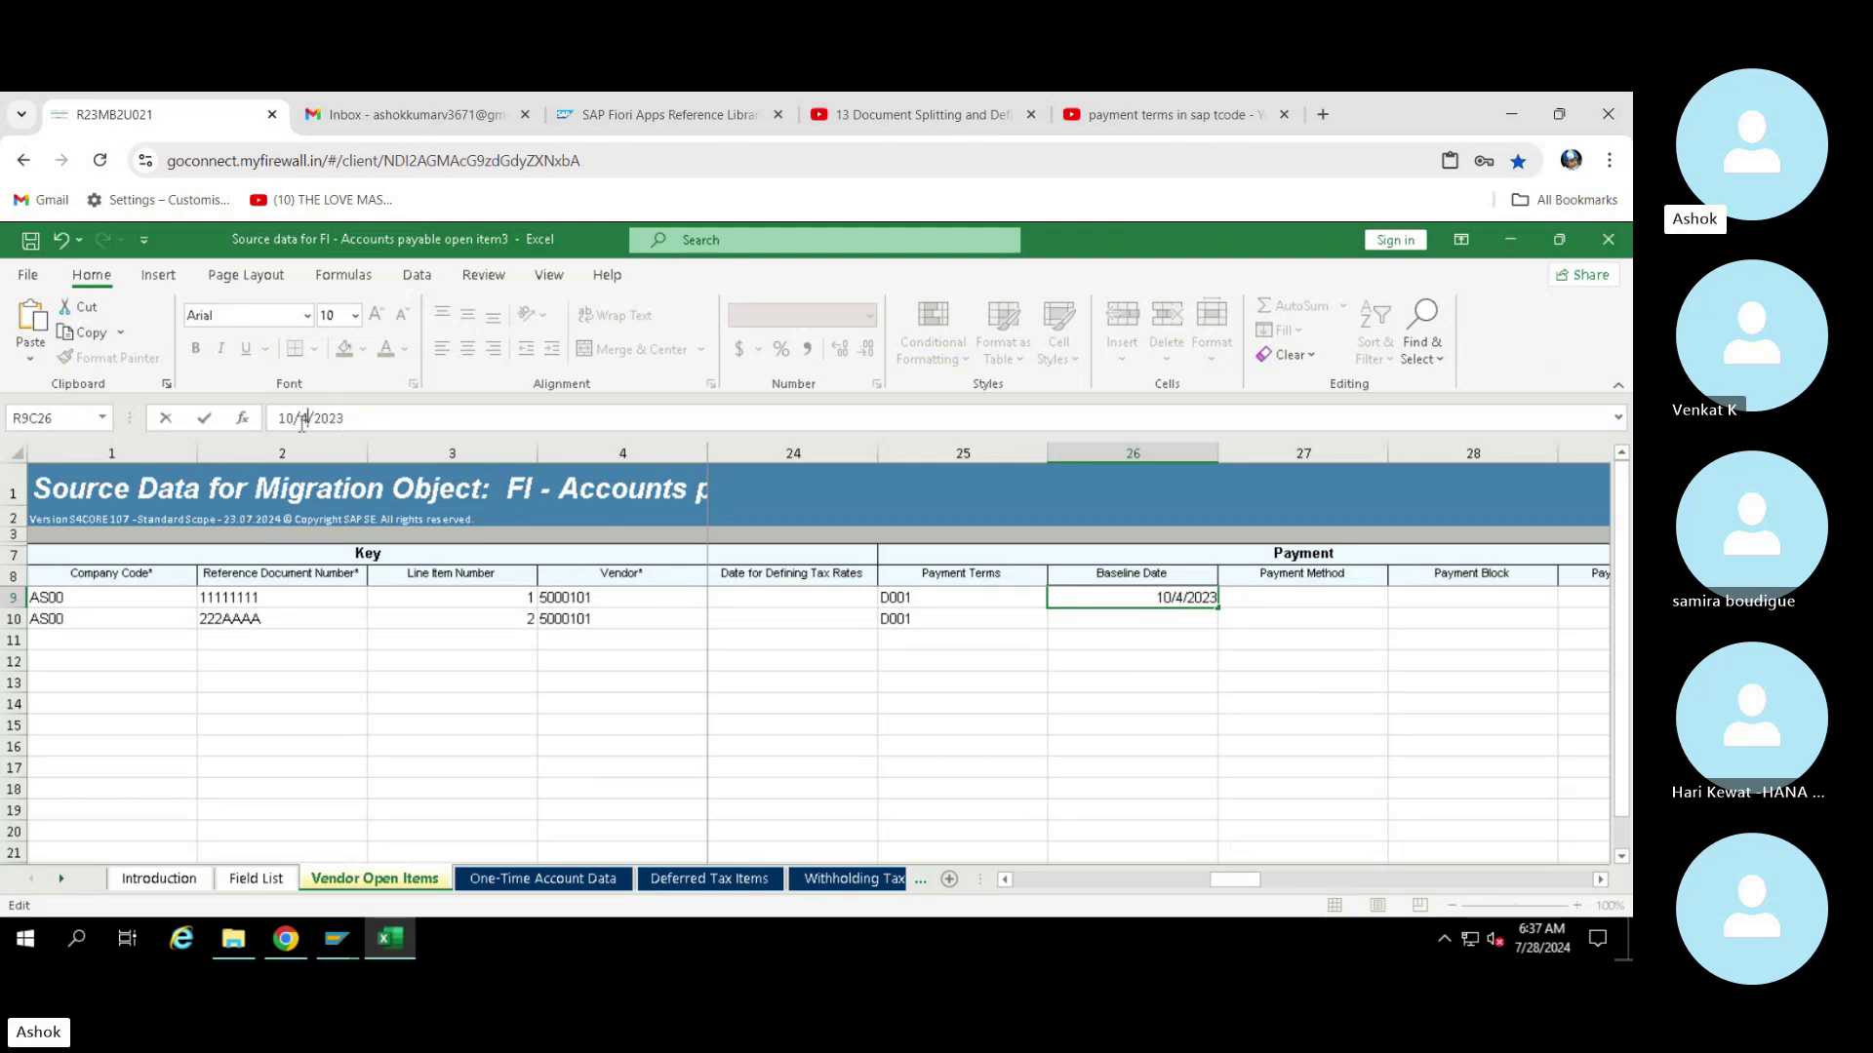
click(995, 698)
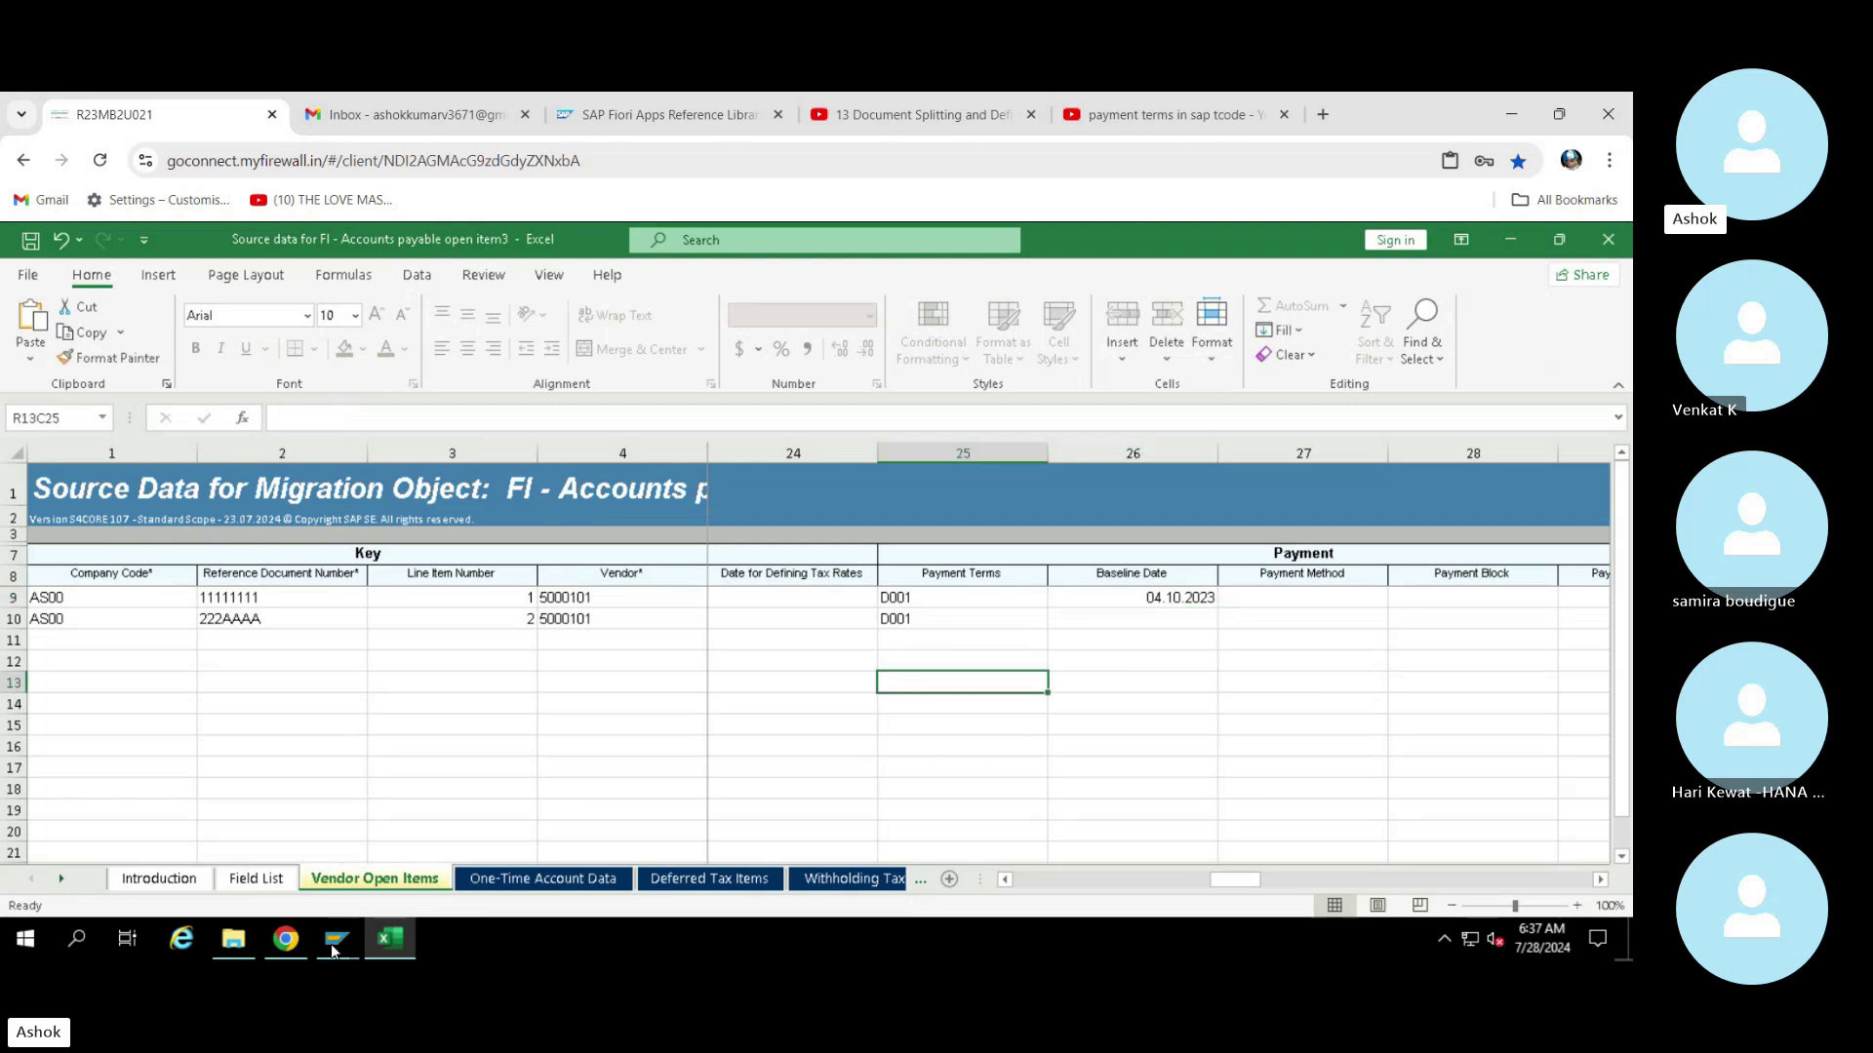
Switch to SAP, recheck the vendor line item's baseline date and view the migration key date of company code AS00
mouse_move(336, 939)
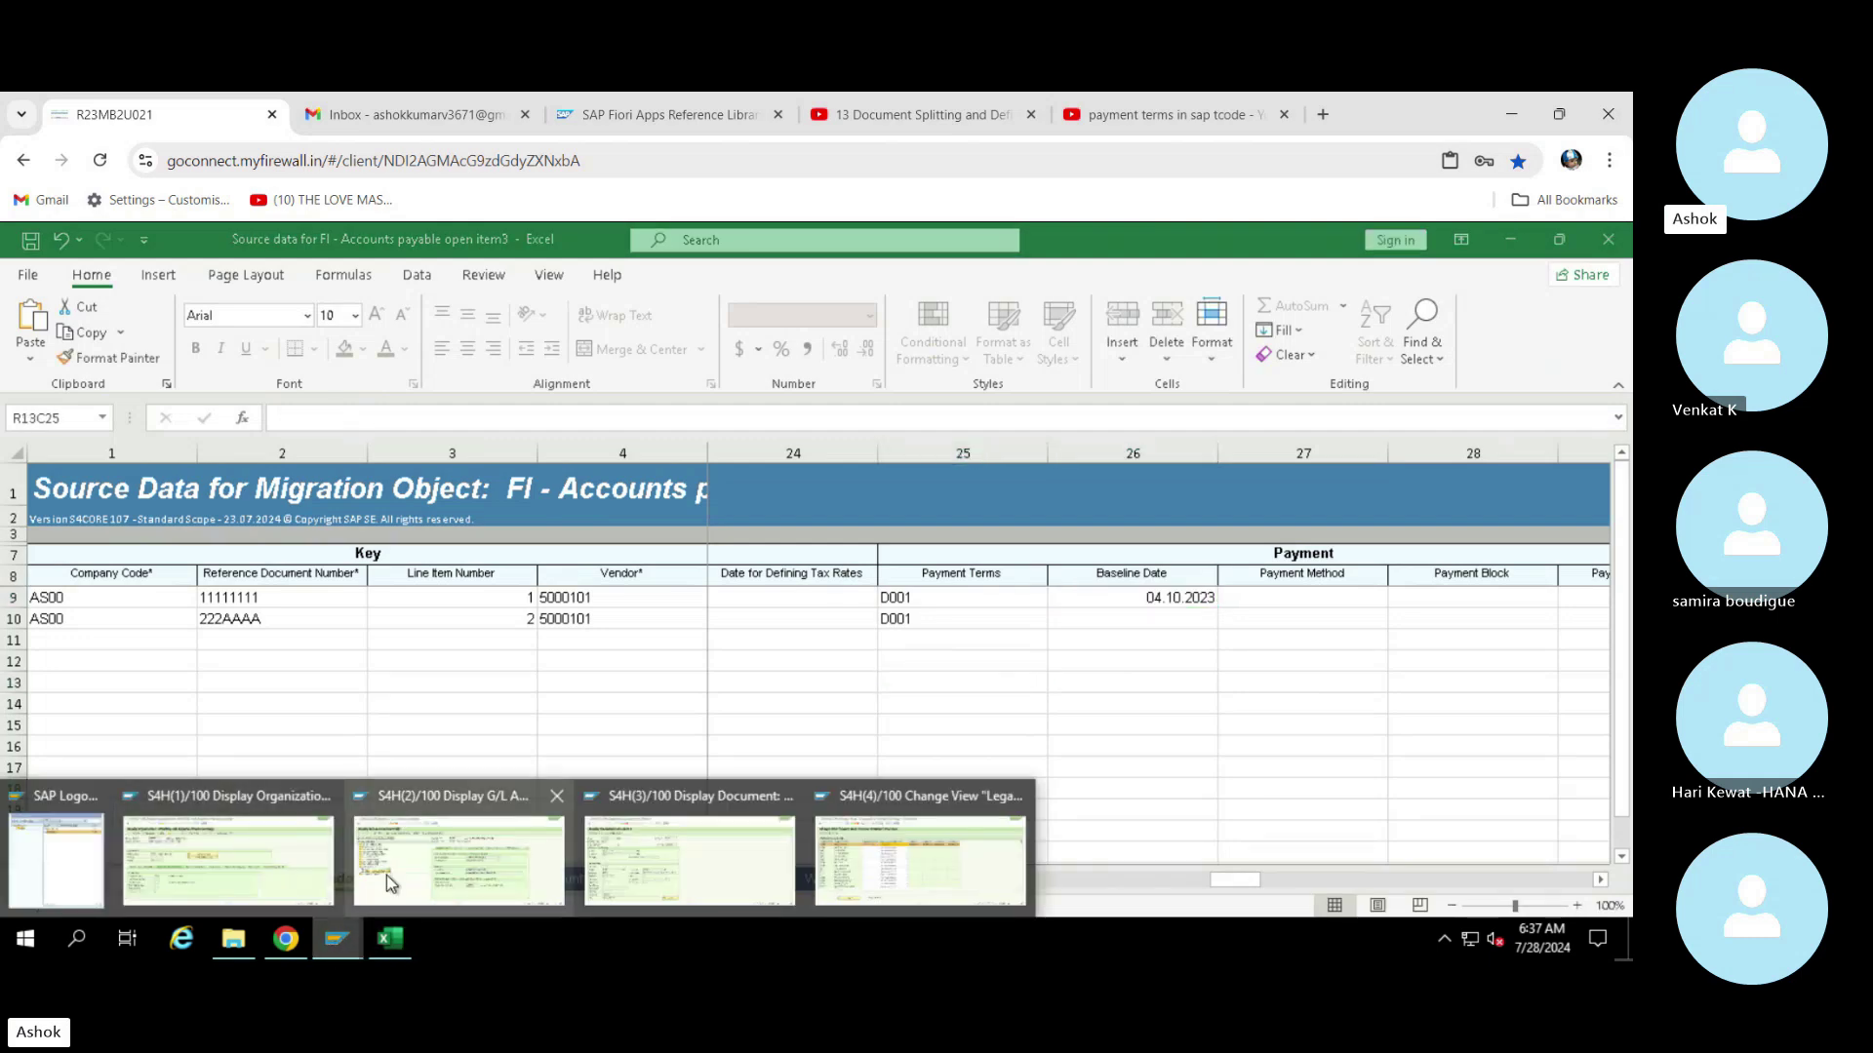
click(472, 872)
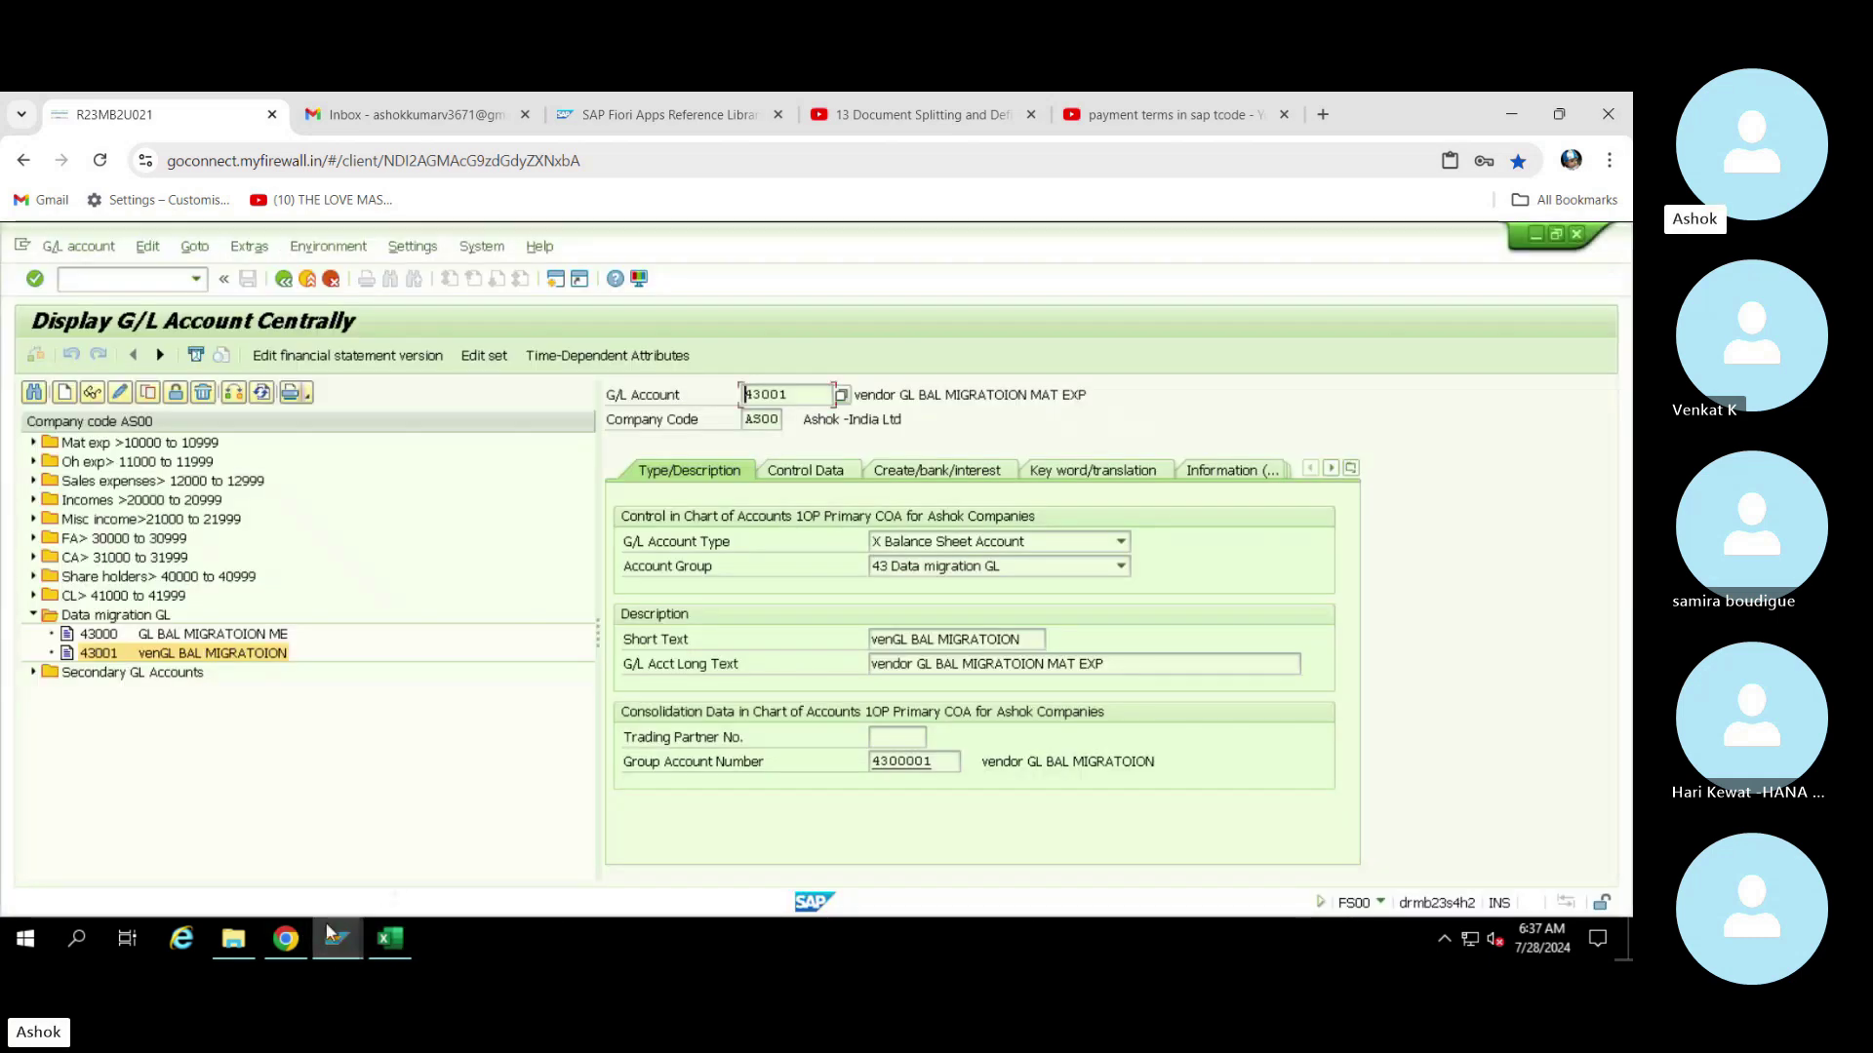
mouse_move(337, 939)
click(671, 883)
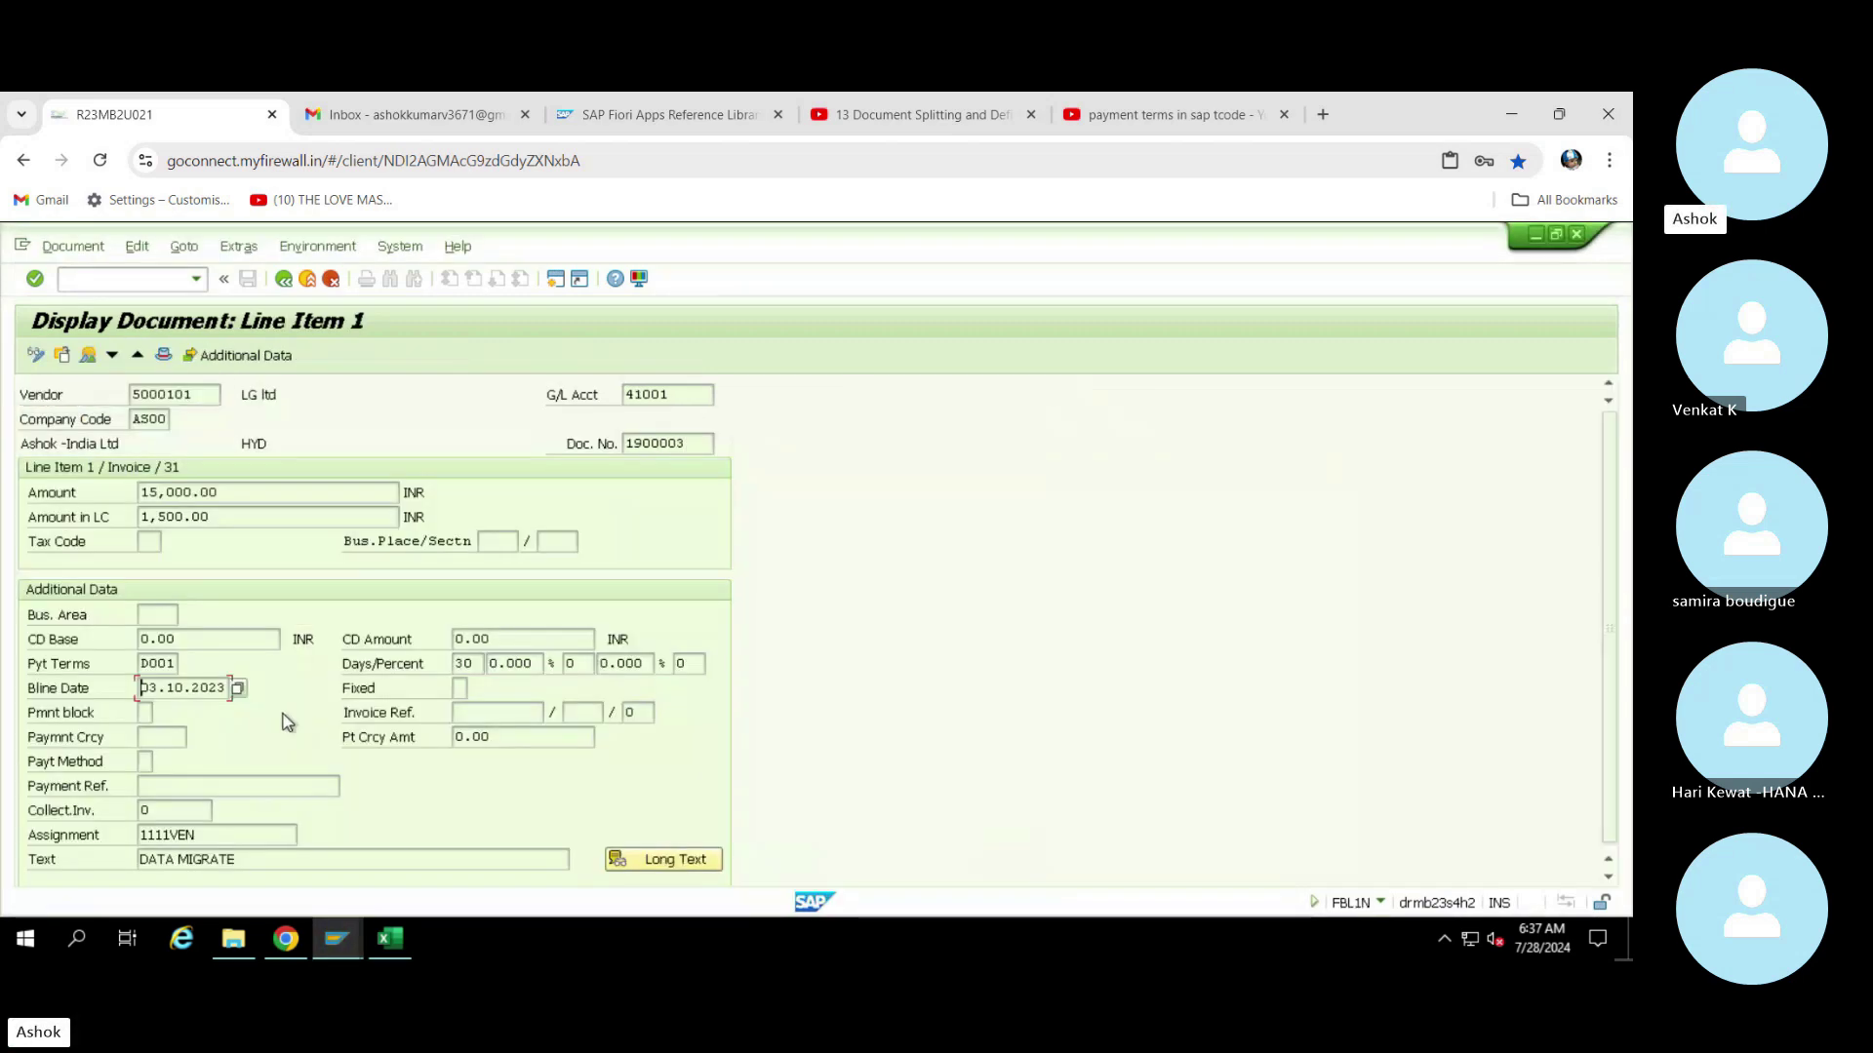
drag(226, 688, 139, 688)
click(288, 689)
click(337, 939)
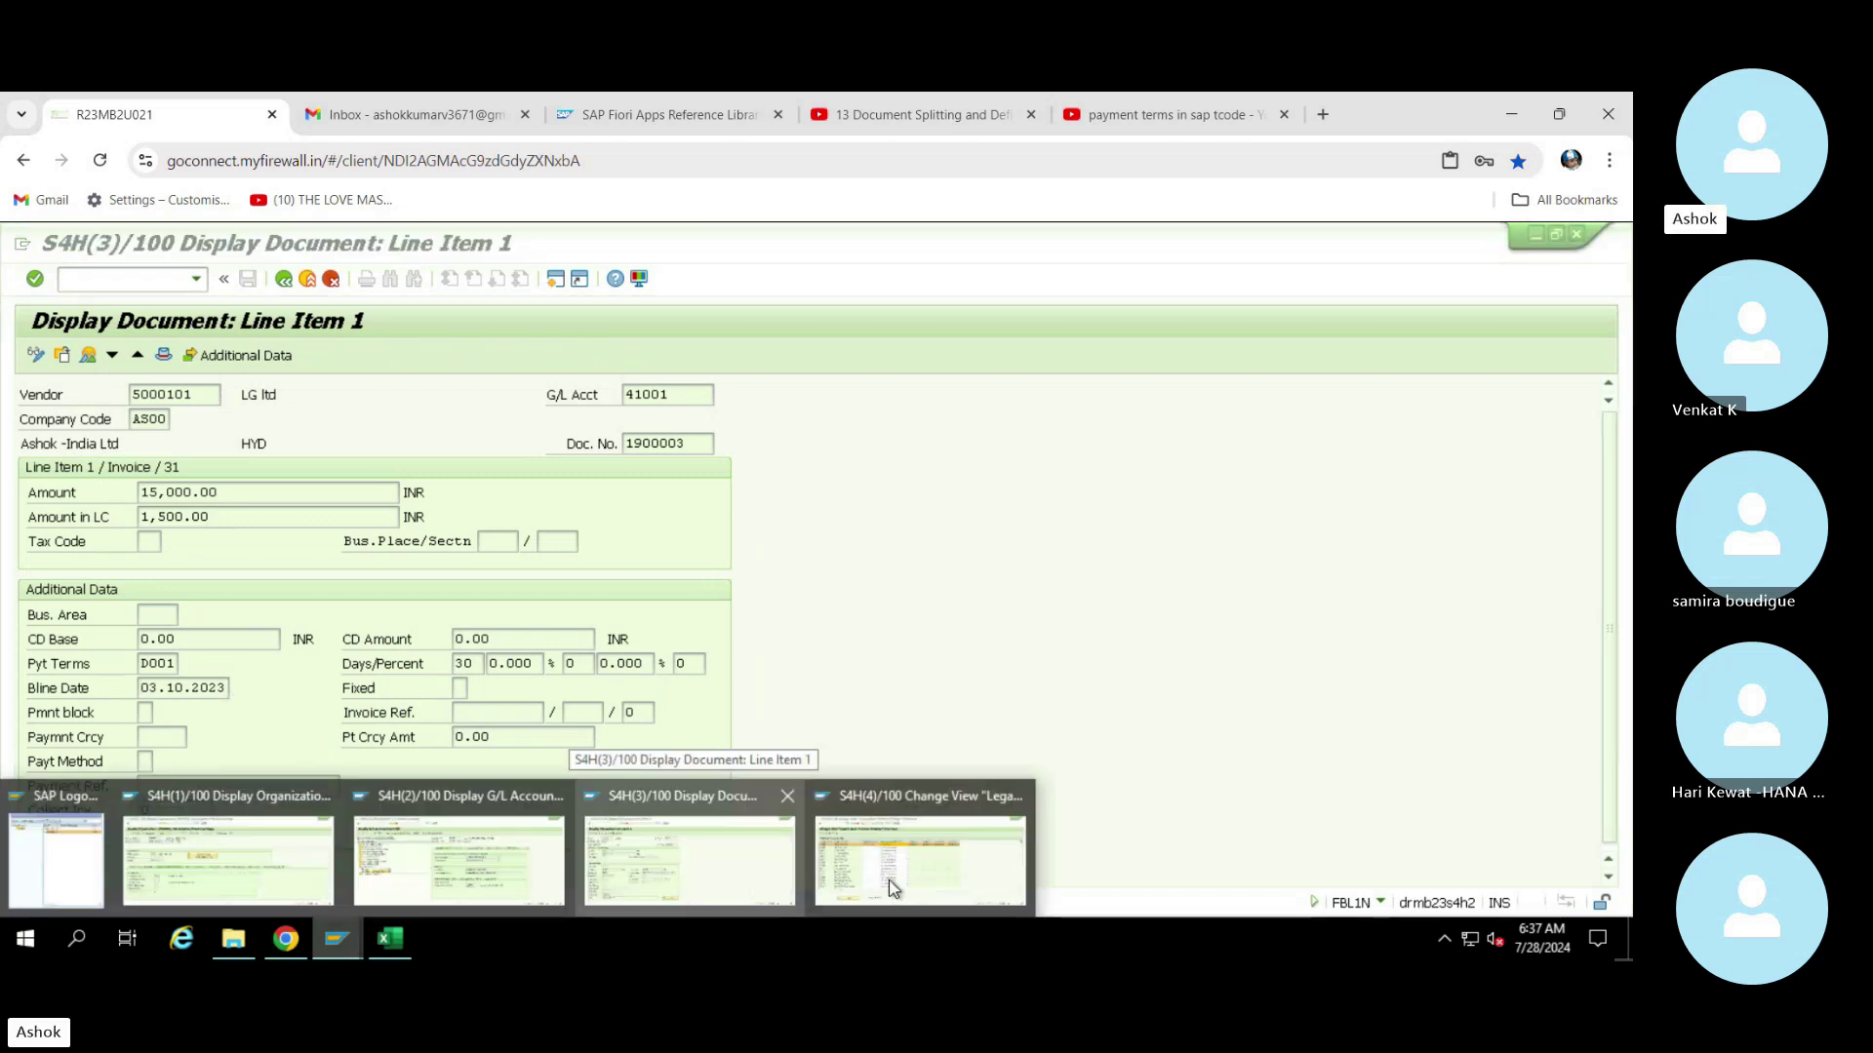
click(912, 864)
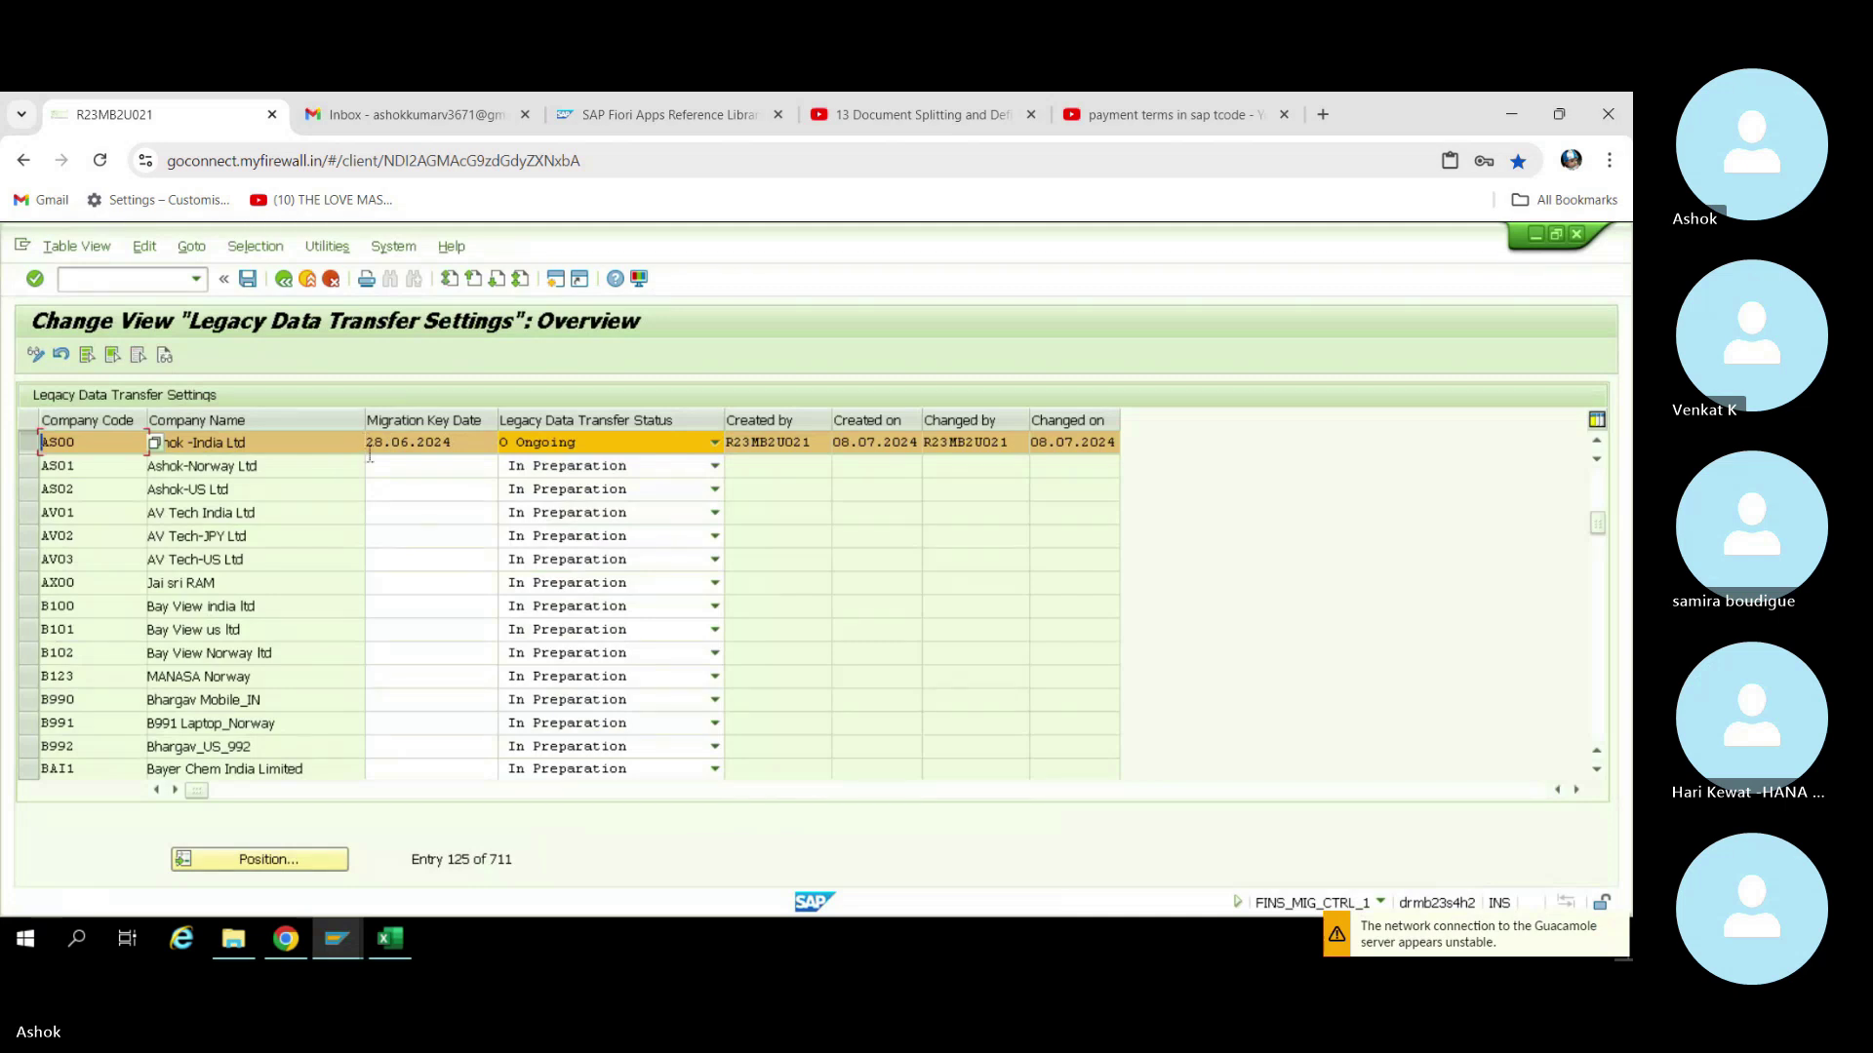
click(337, 939)
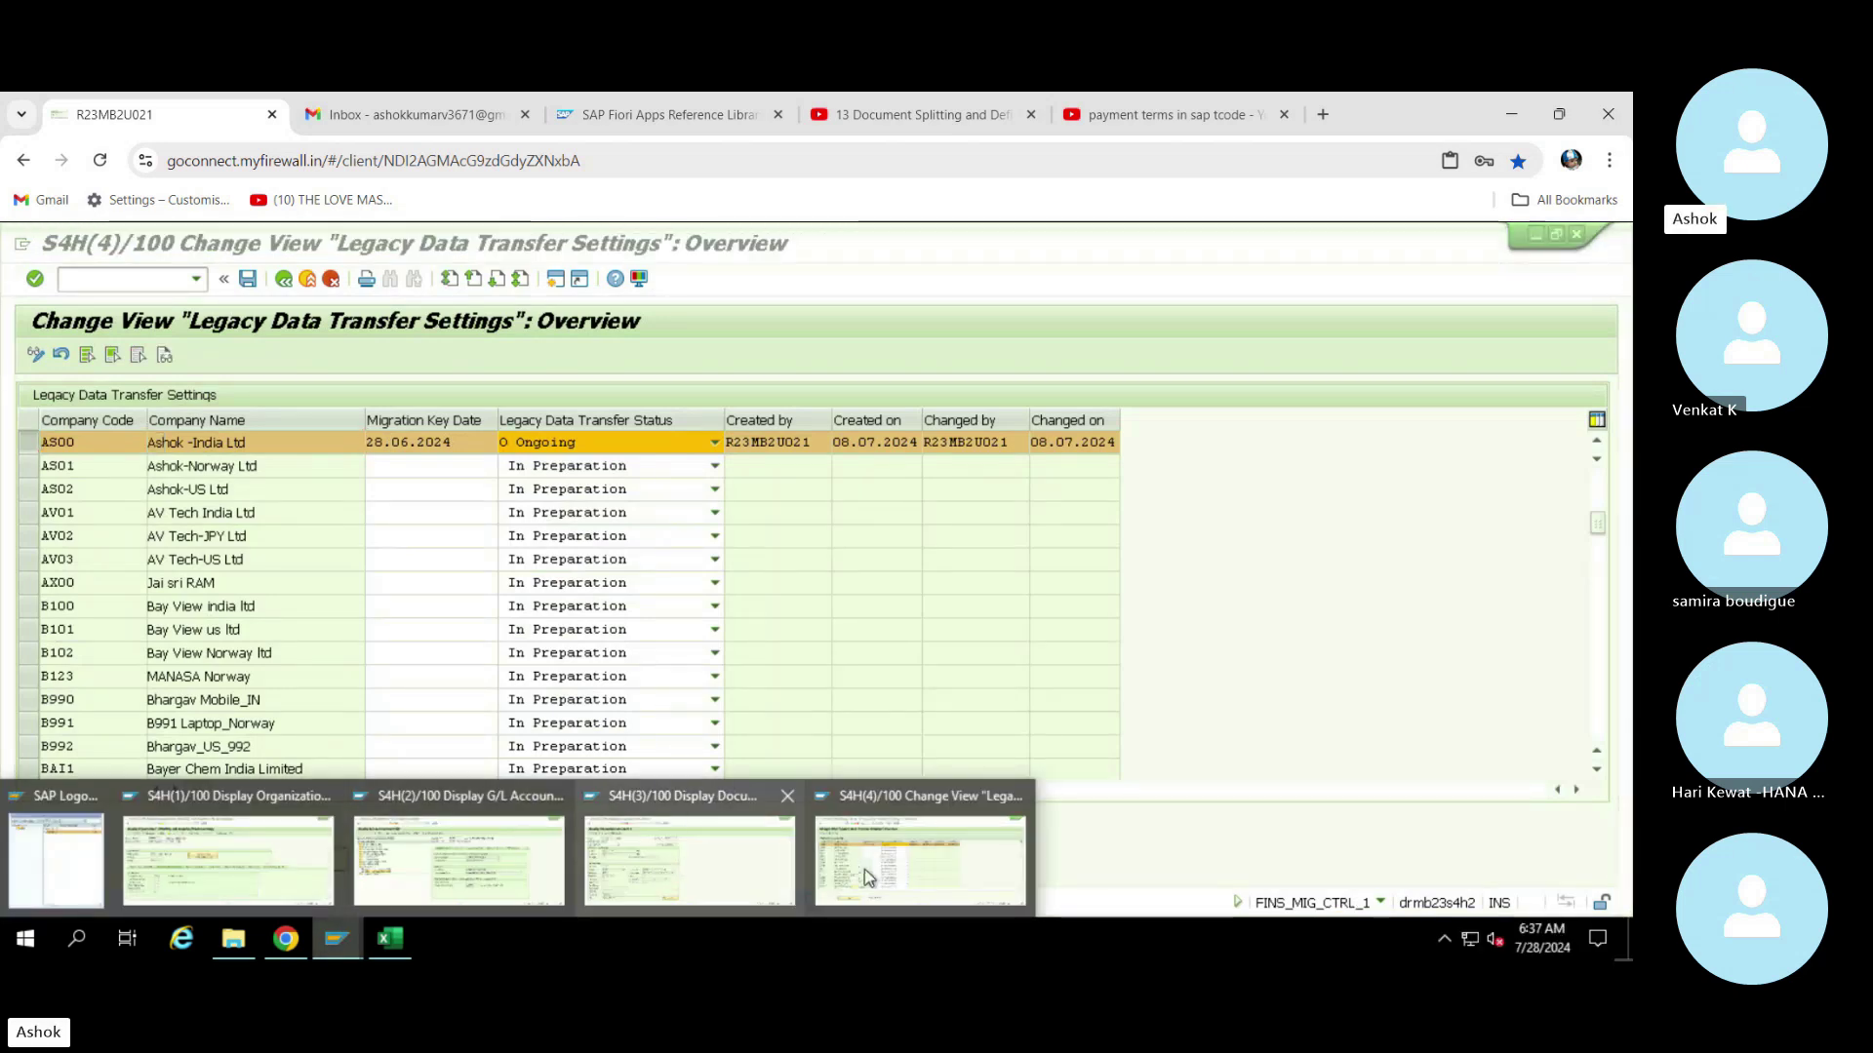
Return to the Excel sheet and enter the row 10 baseline date, starting with 05.11
click(390, 938)
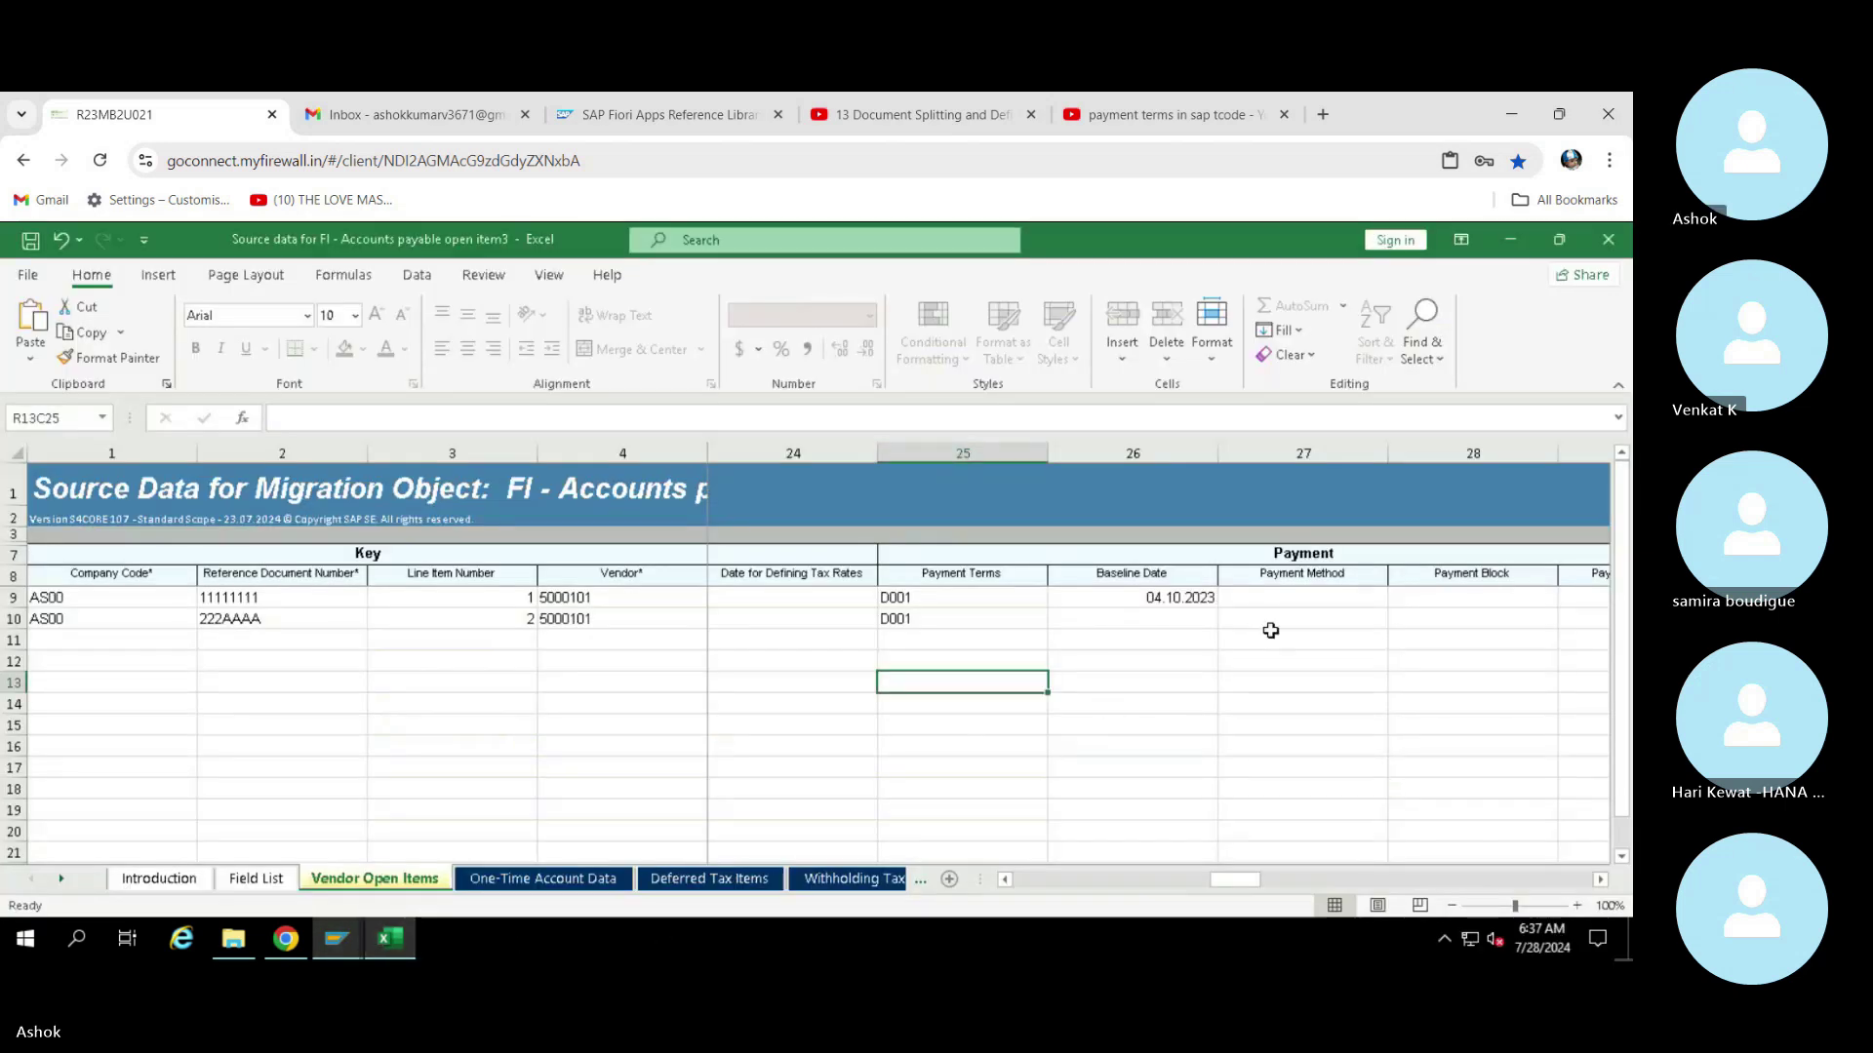
click(1210, 622)
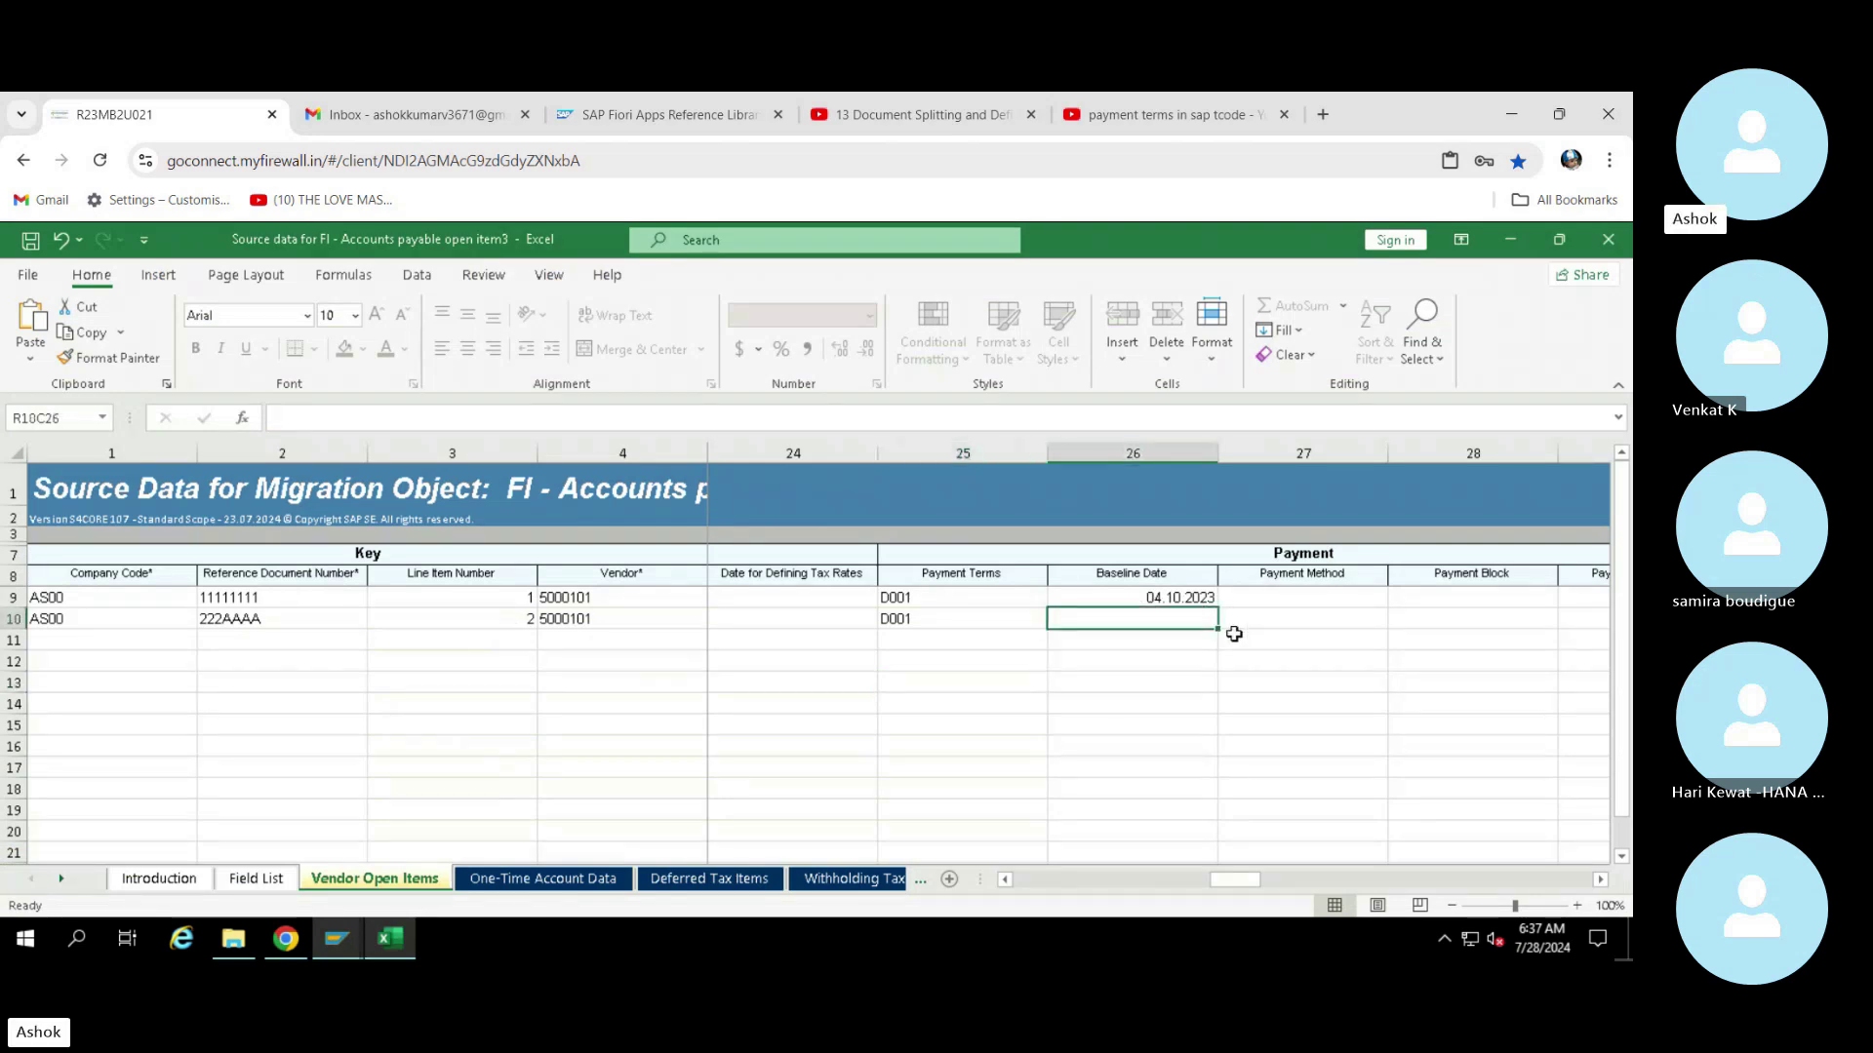
text(05.11)
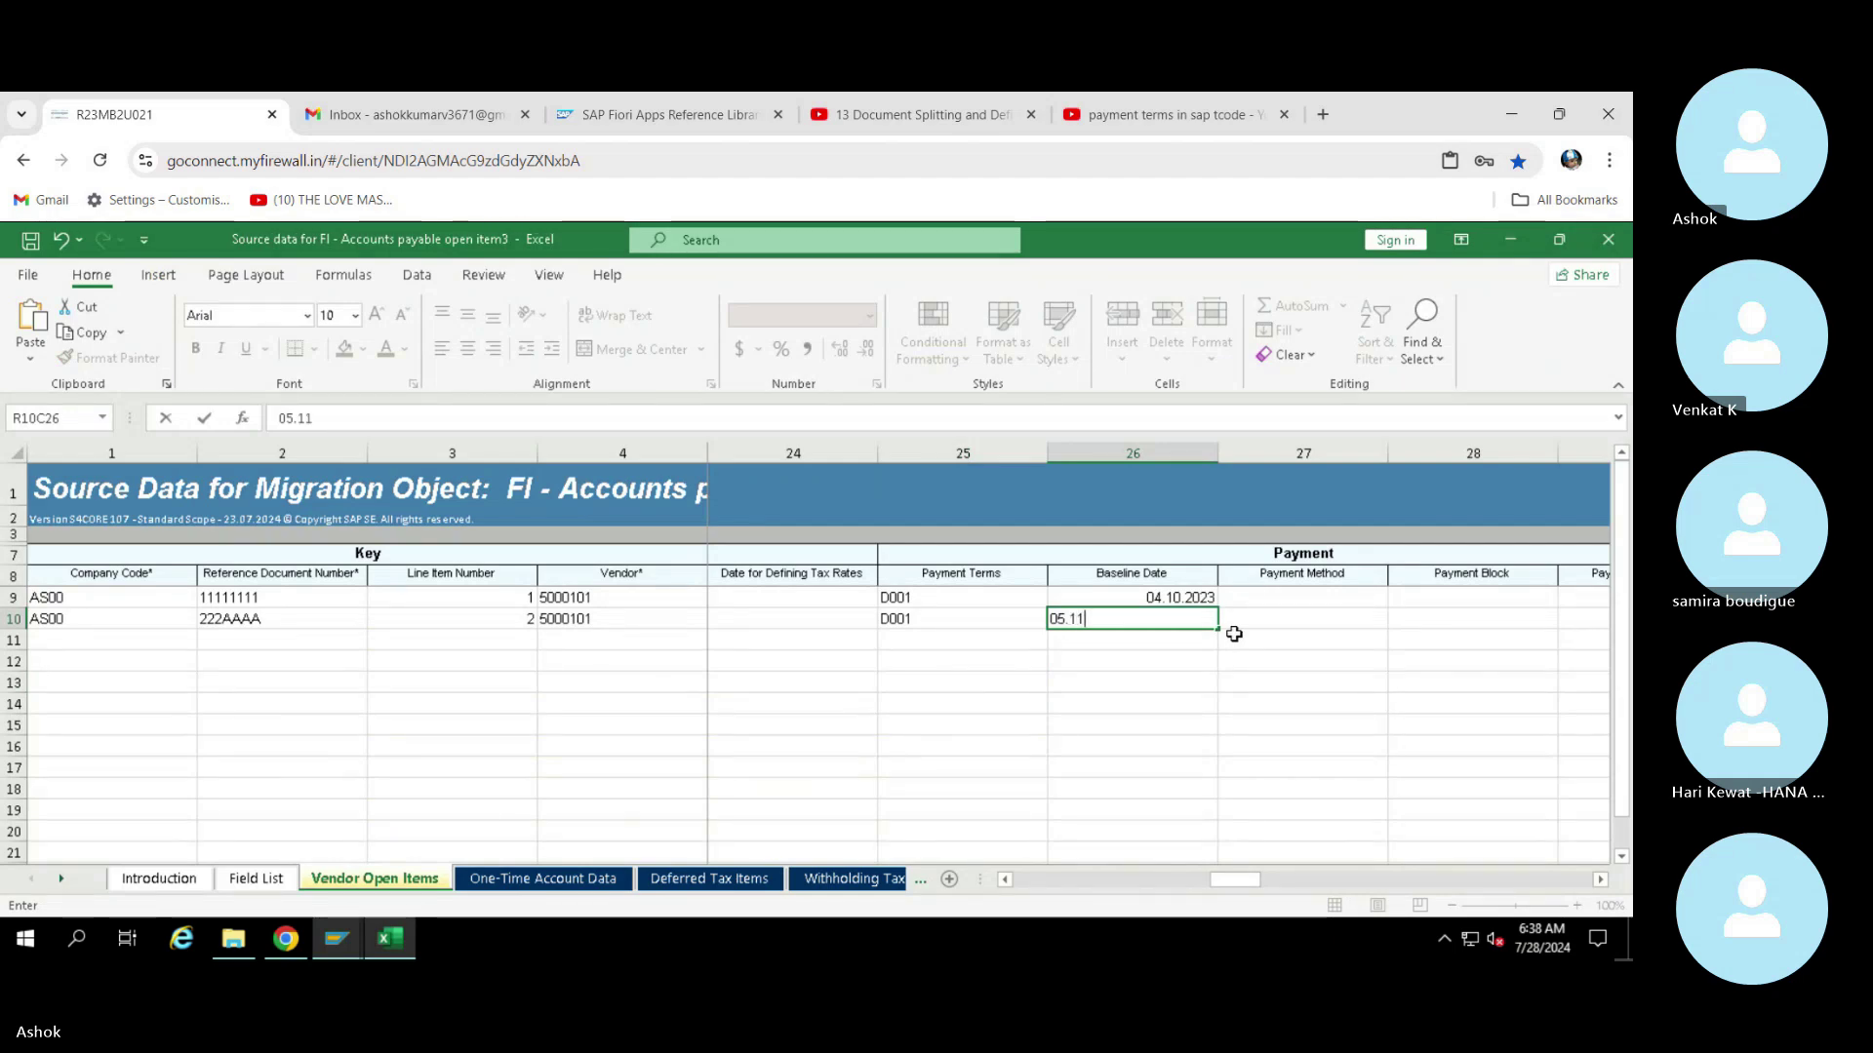
Enter 05.11.2023 as the Baseline Date of the second open item
text(.2023)
key(Tab)
key(Left)
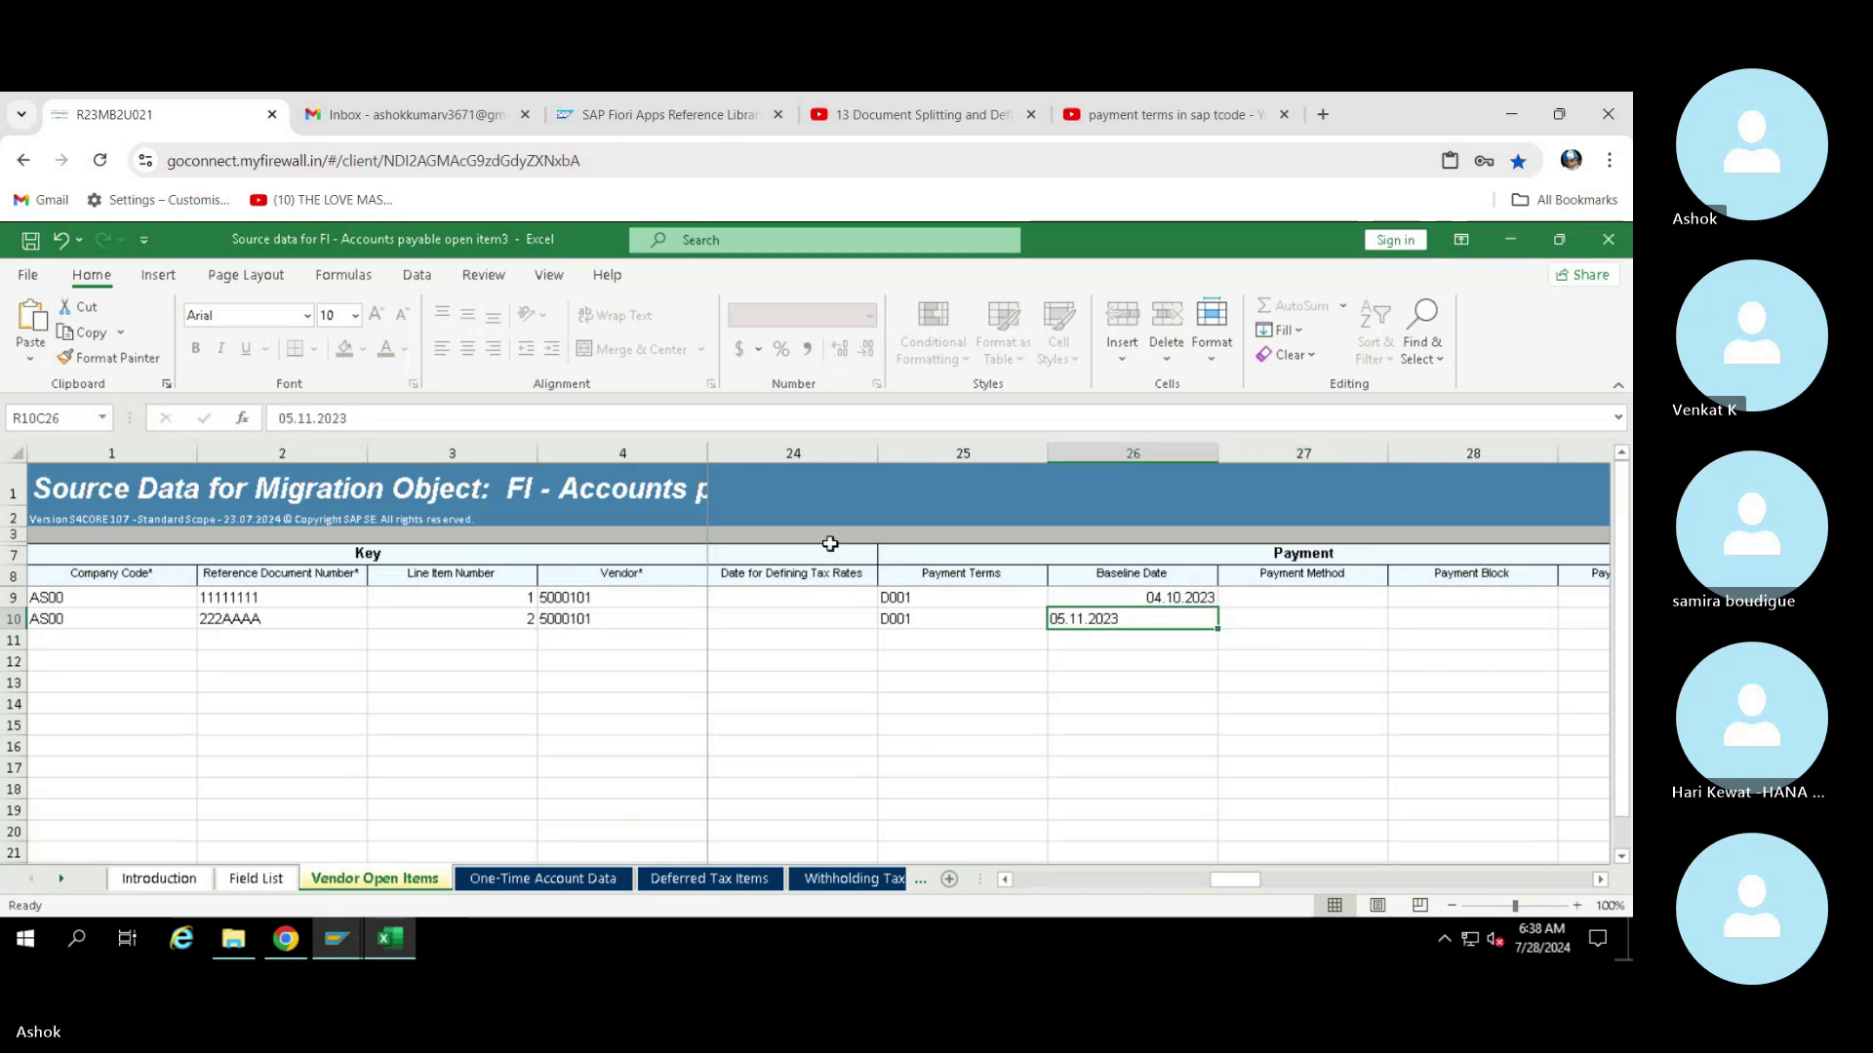
Copy the first item's Baseline Date to the second item and change the copied date to 11/5/2023
click(1177, 596)
key(ctrl+c)
click(1117, 625)
key(ctrl+v)
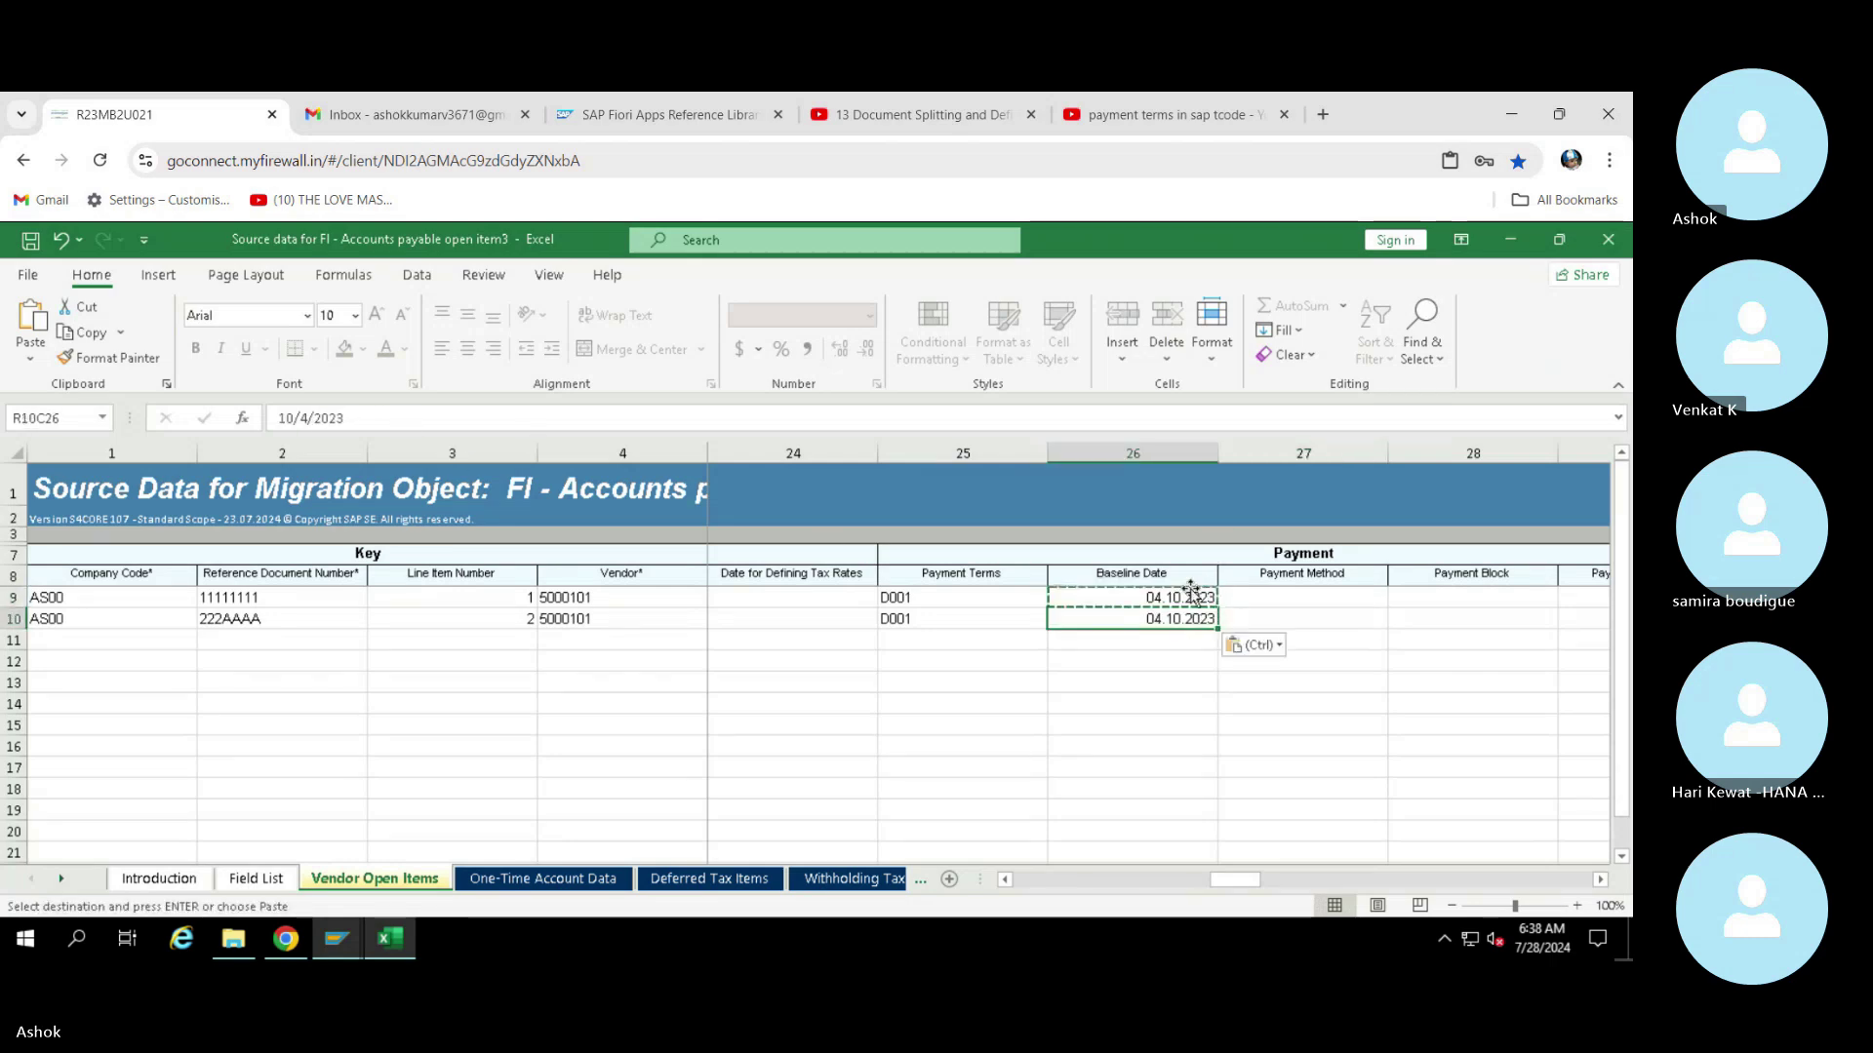
click(294, 417)
key(BackSpace)
text(1)
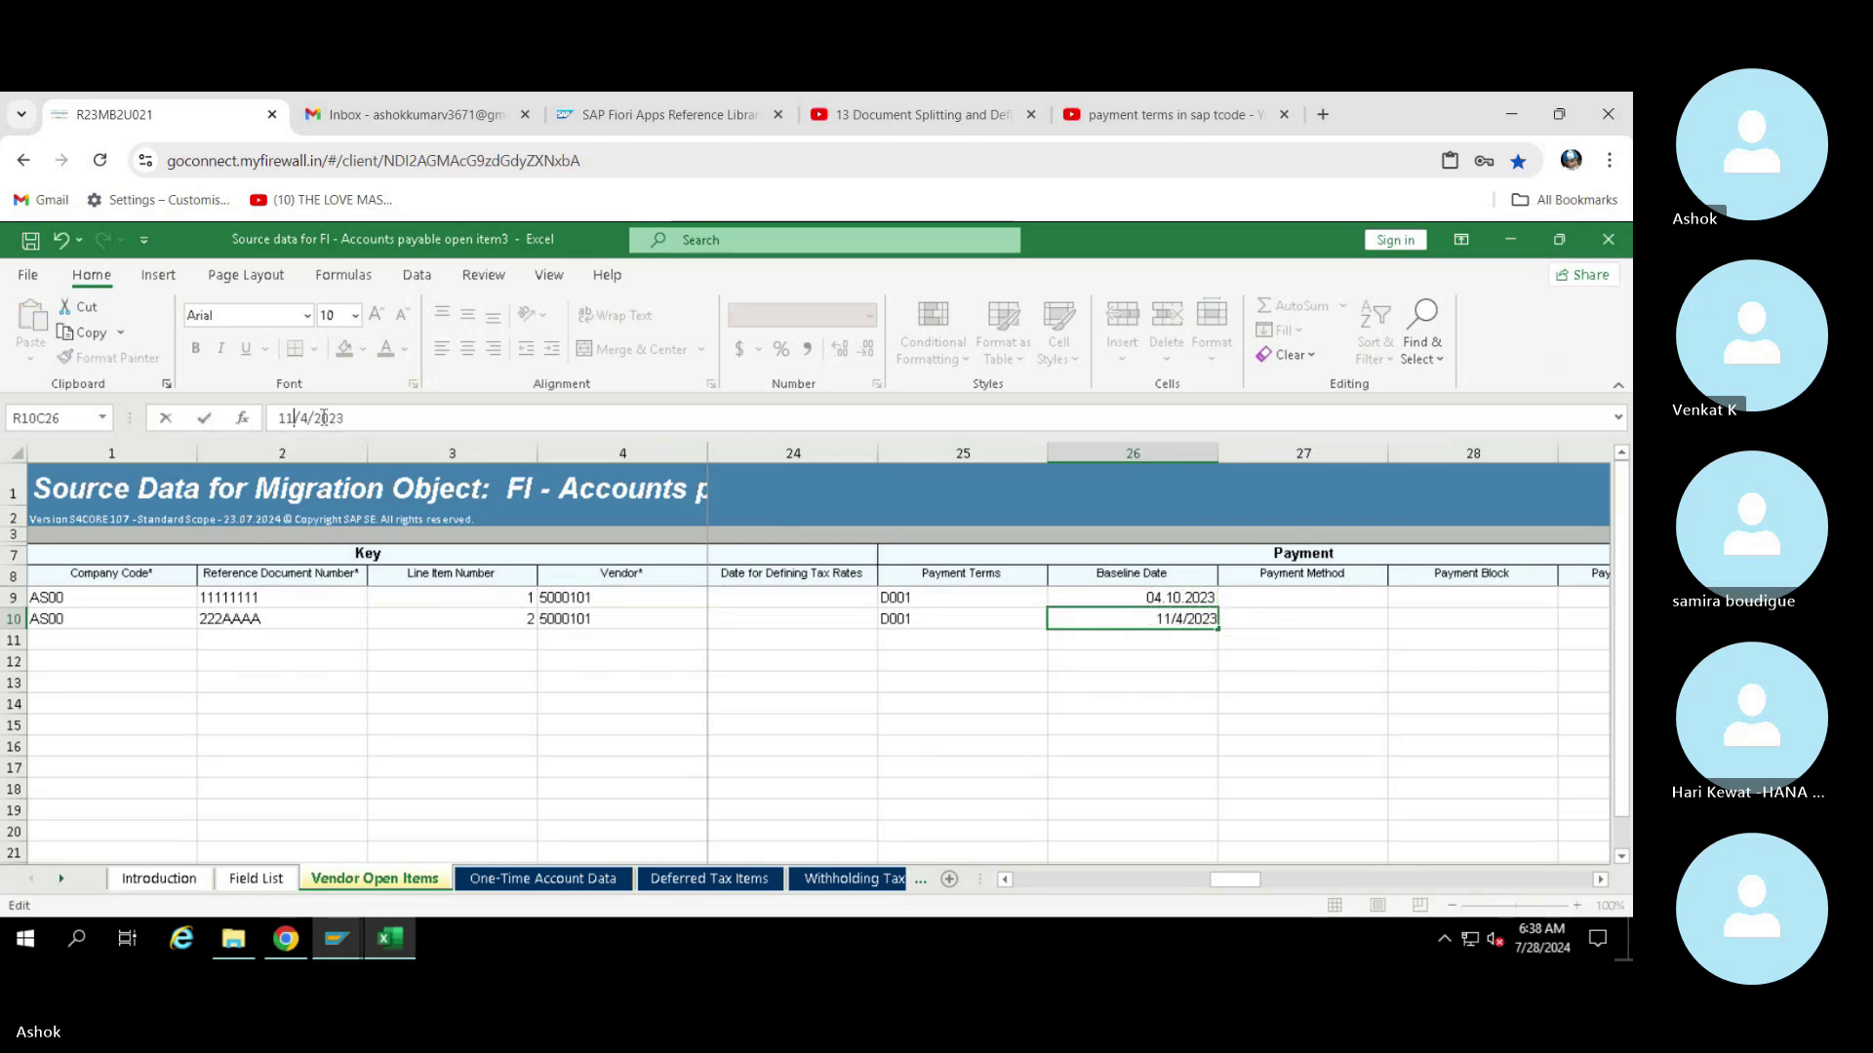
click(310, 418)
key(BackSpace)
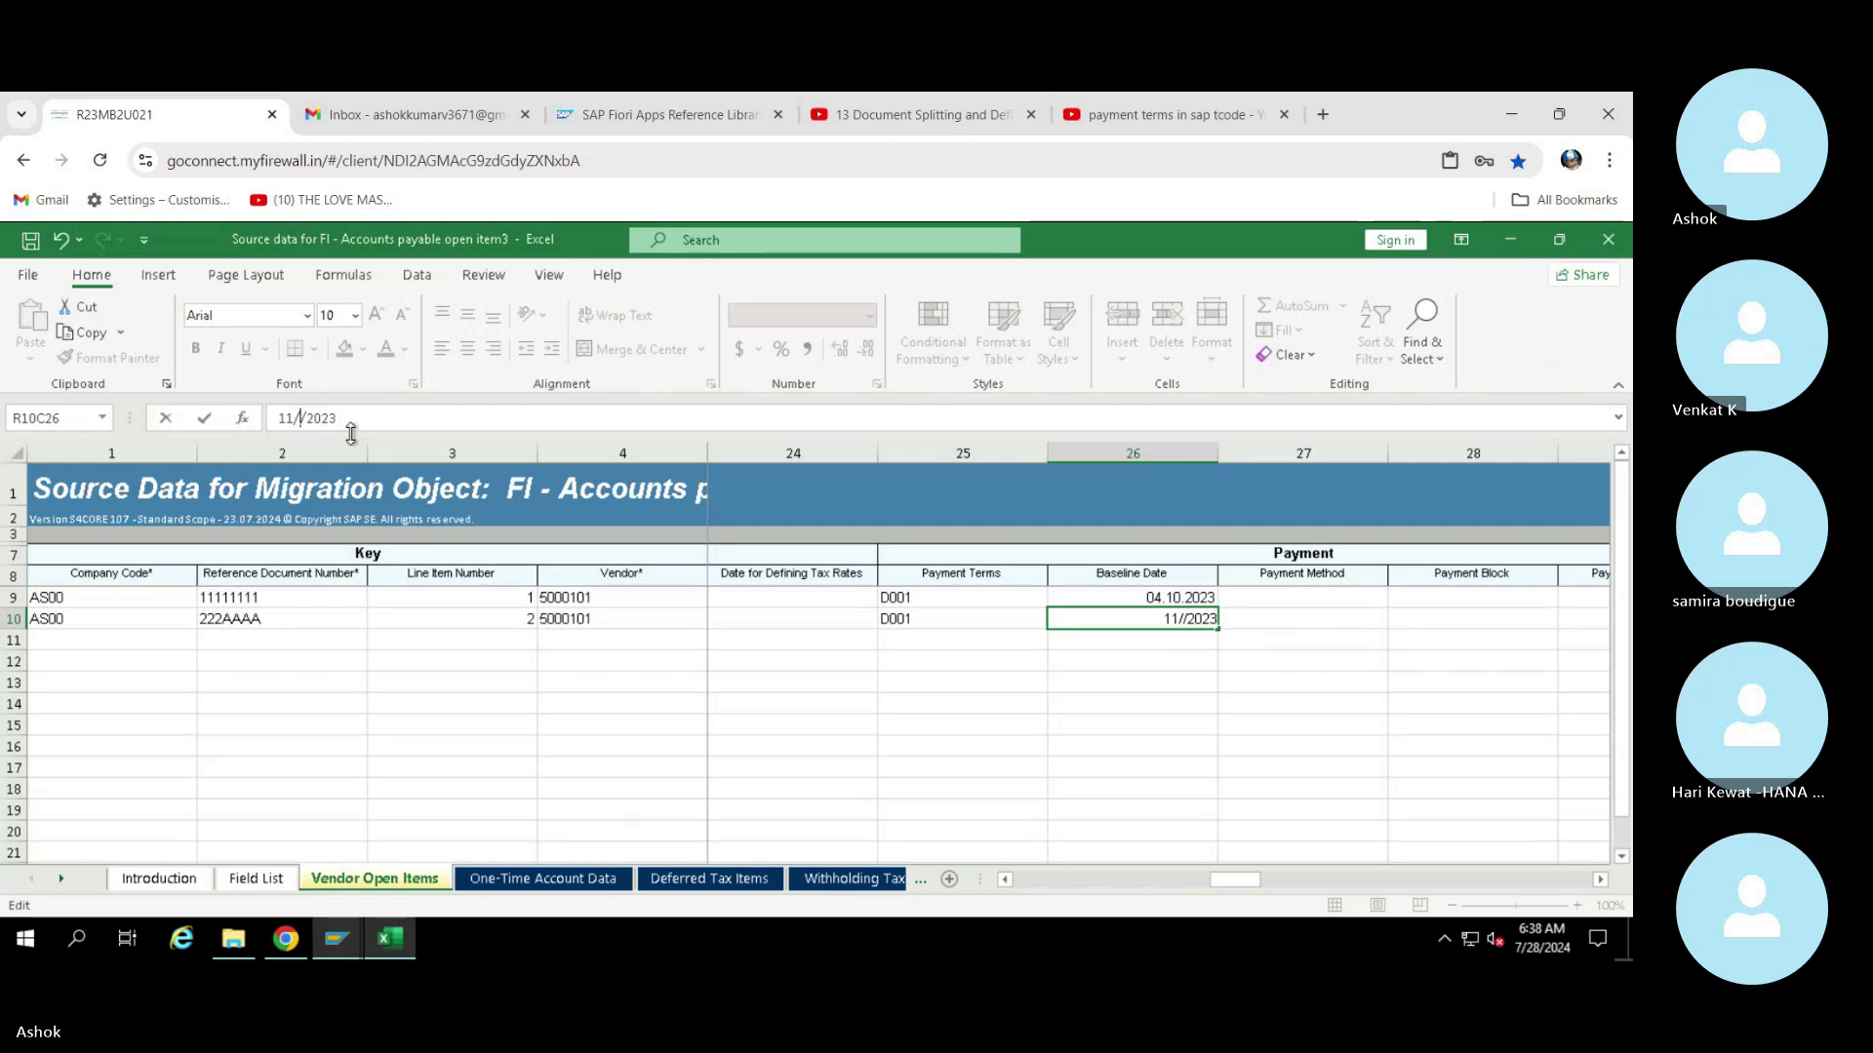
text(5)
key(Tab)
Go to the empty Profit Center cell of the second open item
key(Right)
key(Right)
key(Right)
key(Right)
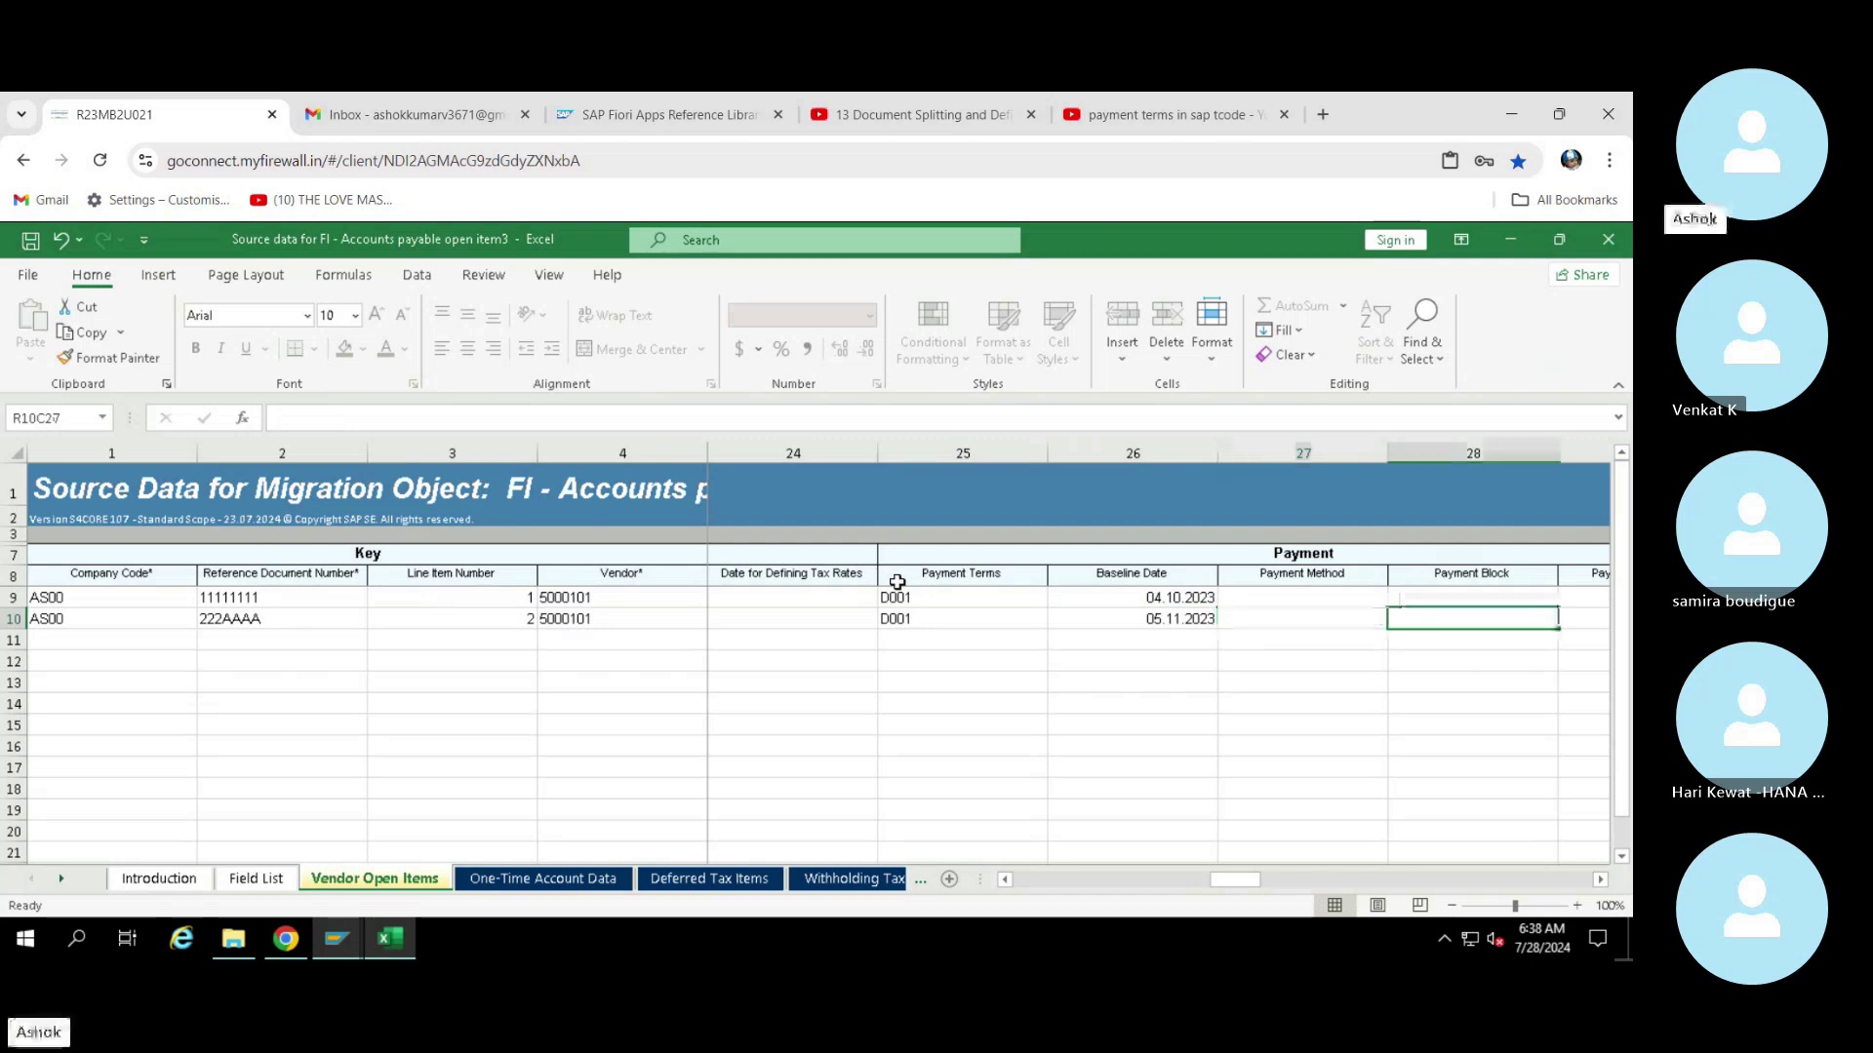
key(Right)
key(Right)
key(Right)
key(Right)
key(Right)
key(Right)
key(Right)
key(Right)
key(Right)
key(Right)
key(Right)
key(Right)
key(Right)
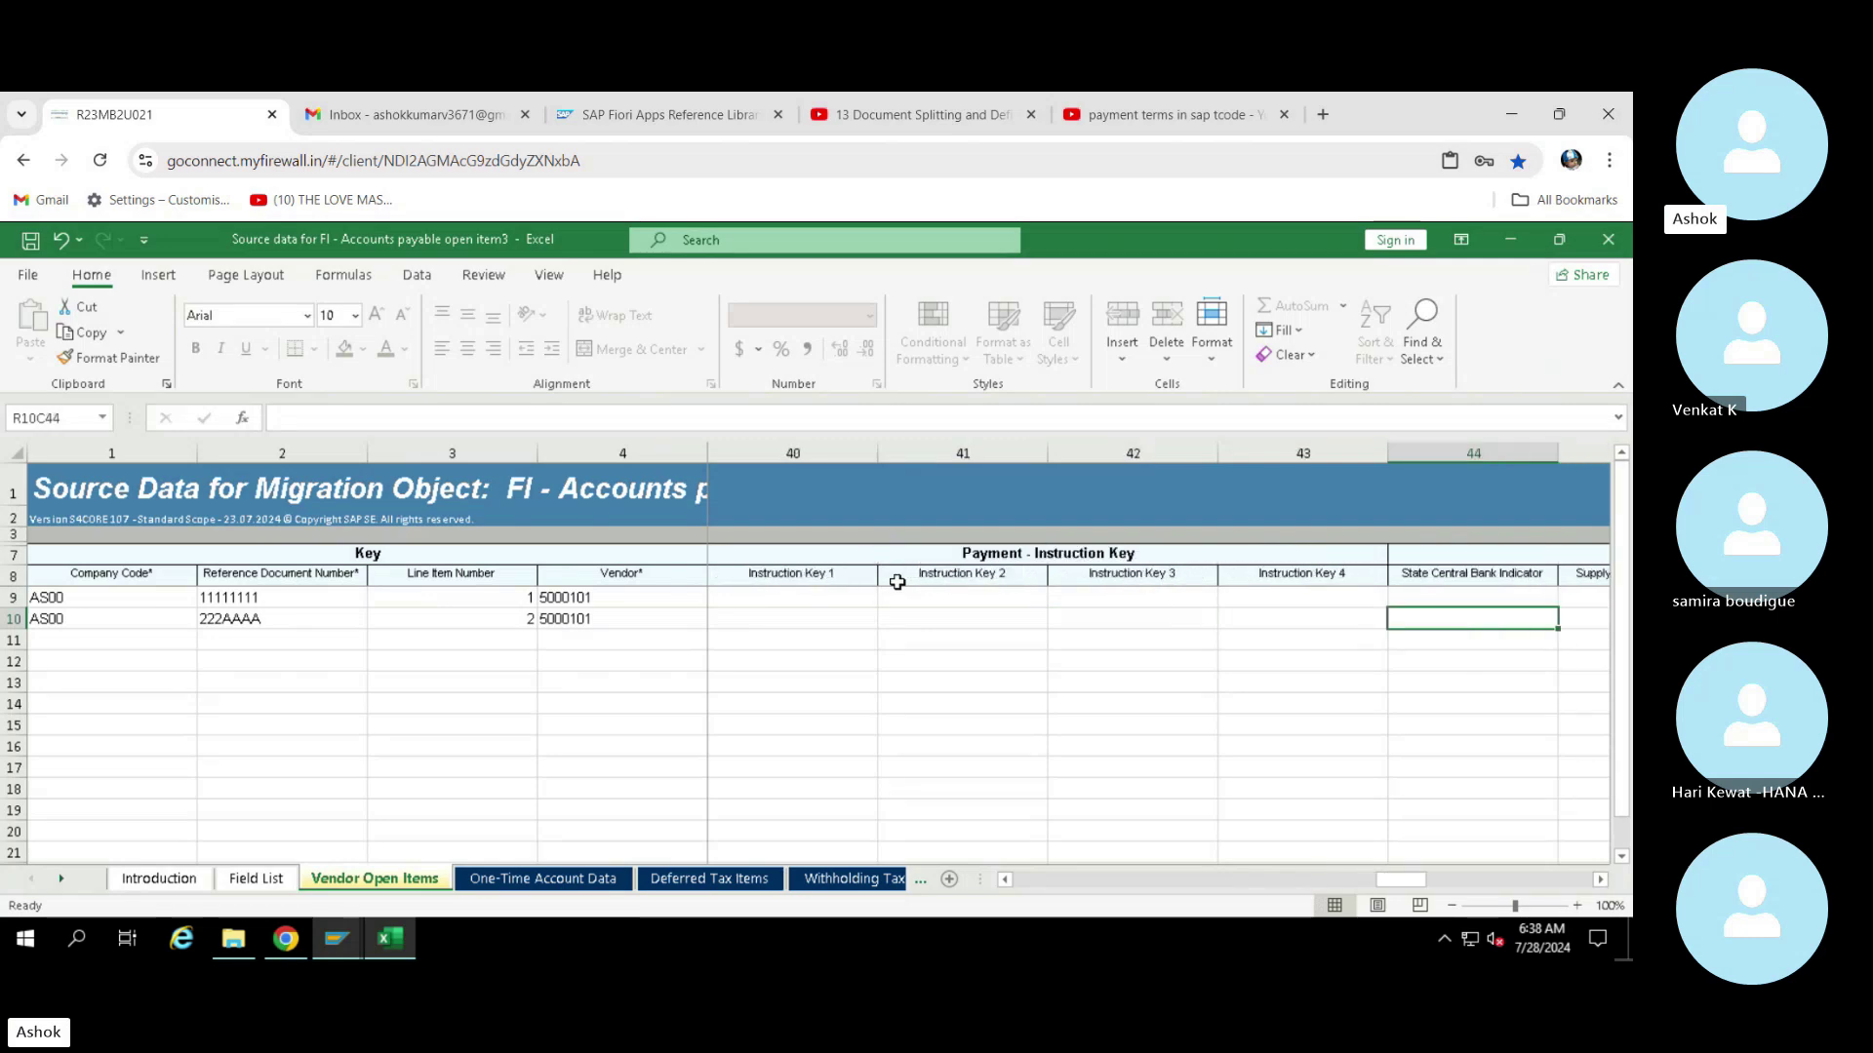
key(Right)
key(Right)
key(Right)
key(Right)
key(Right)
key(Right)
key(Right)
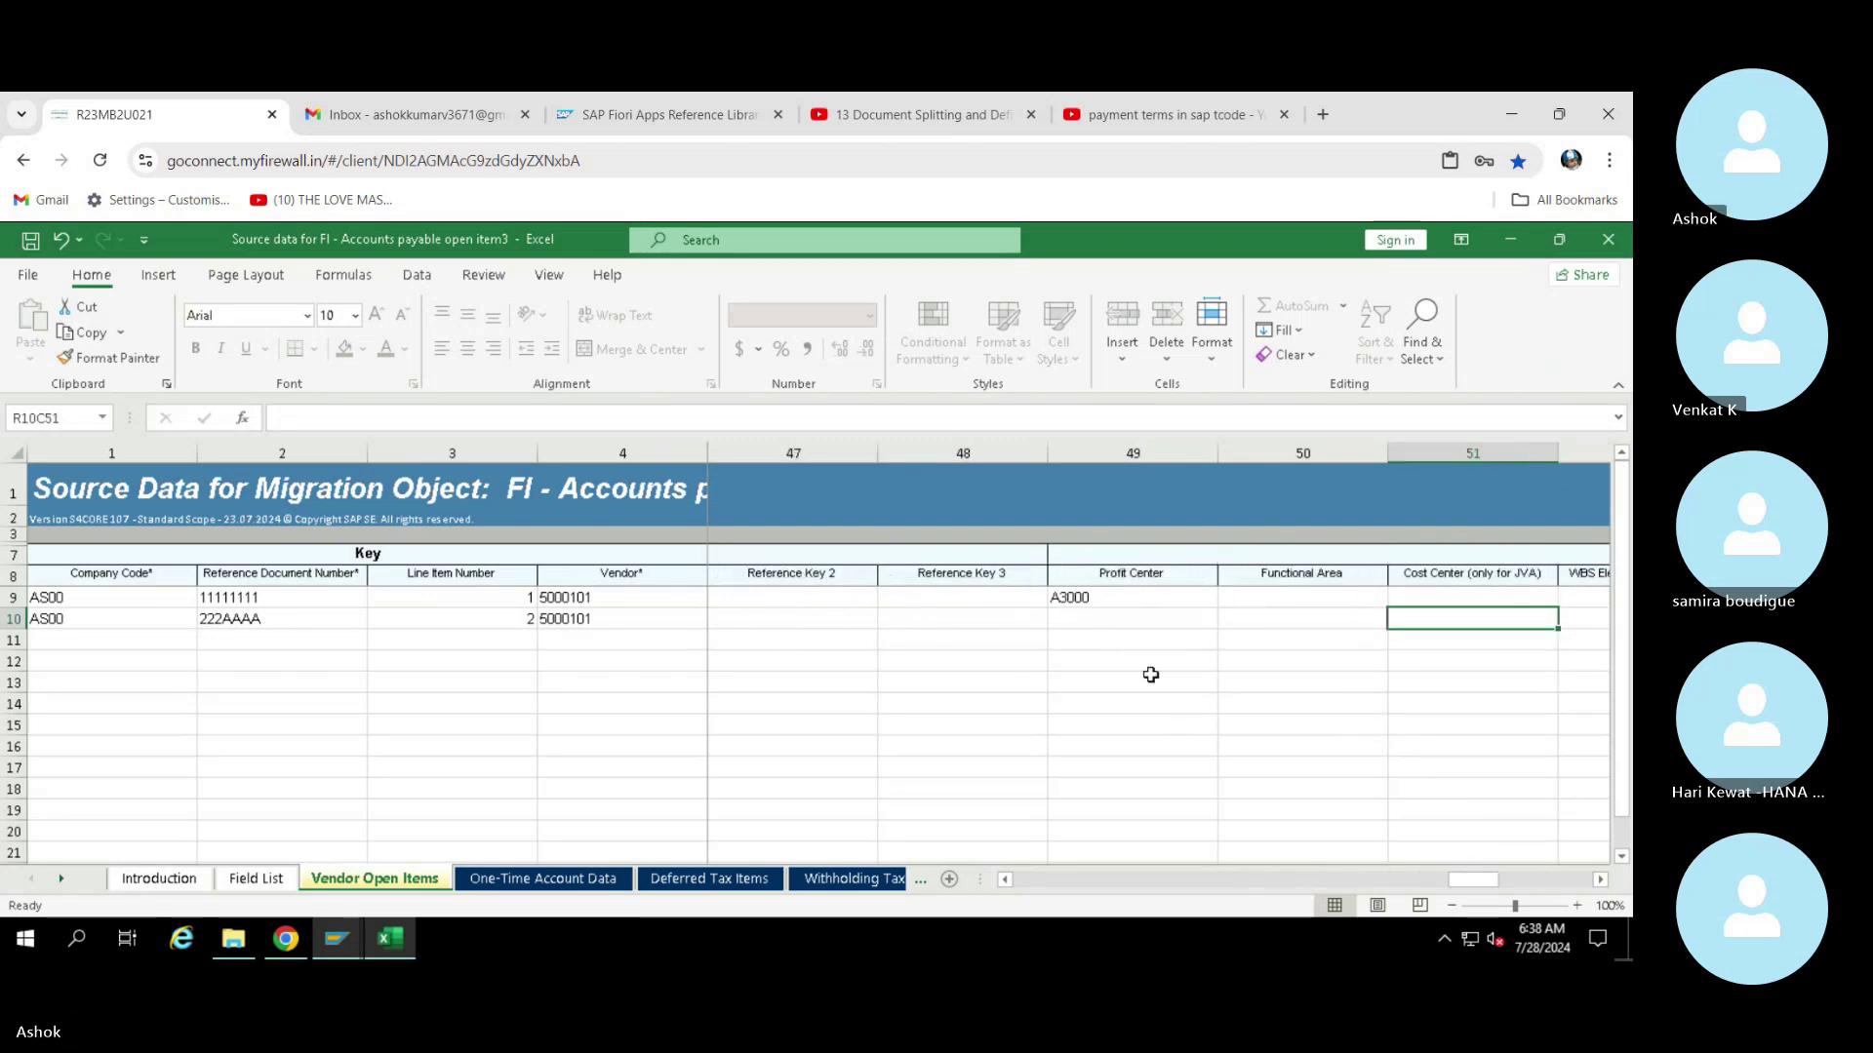
click(1099, 616)
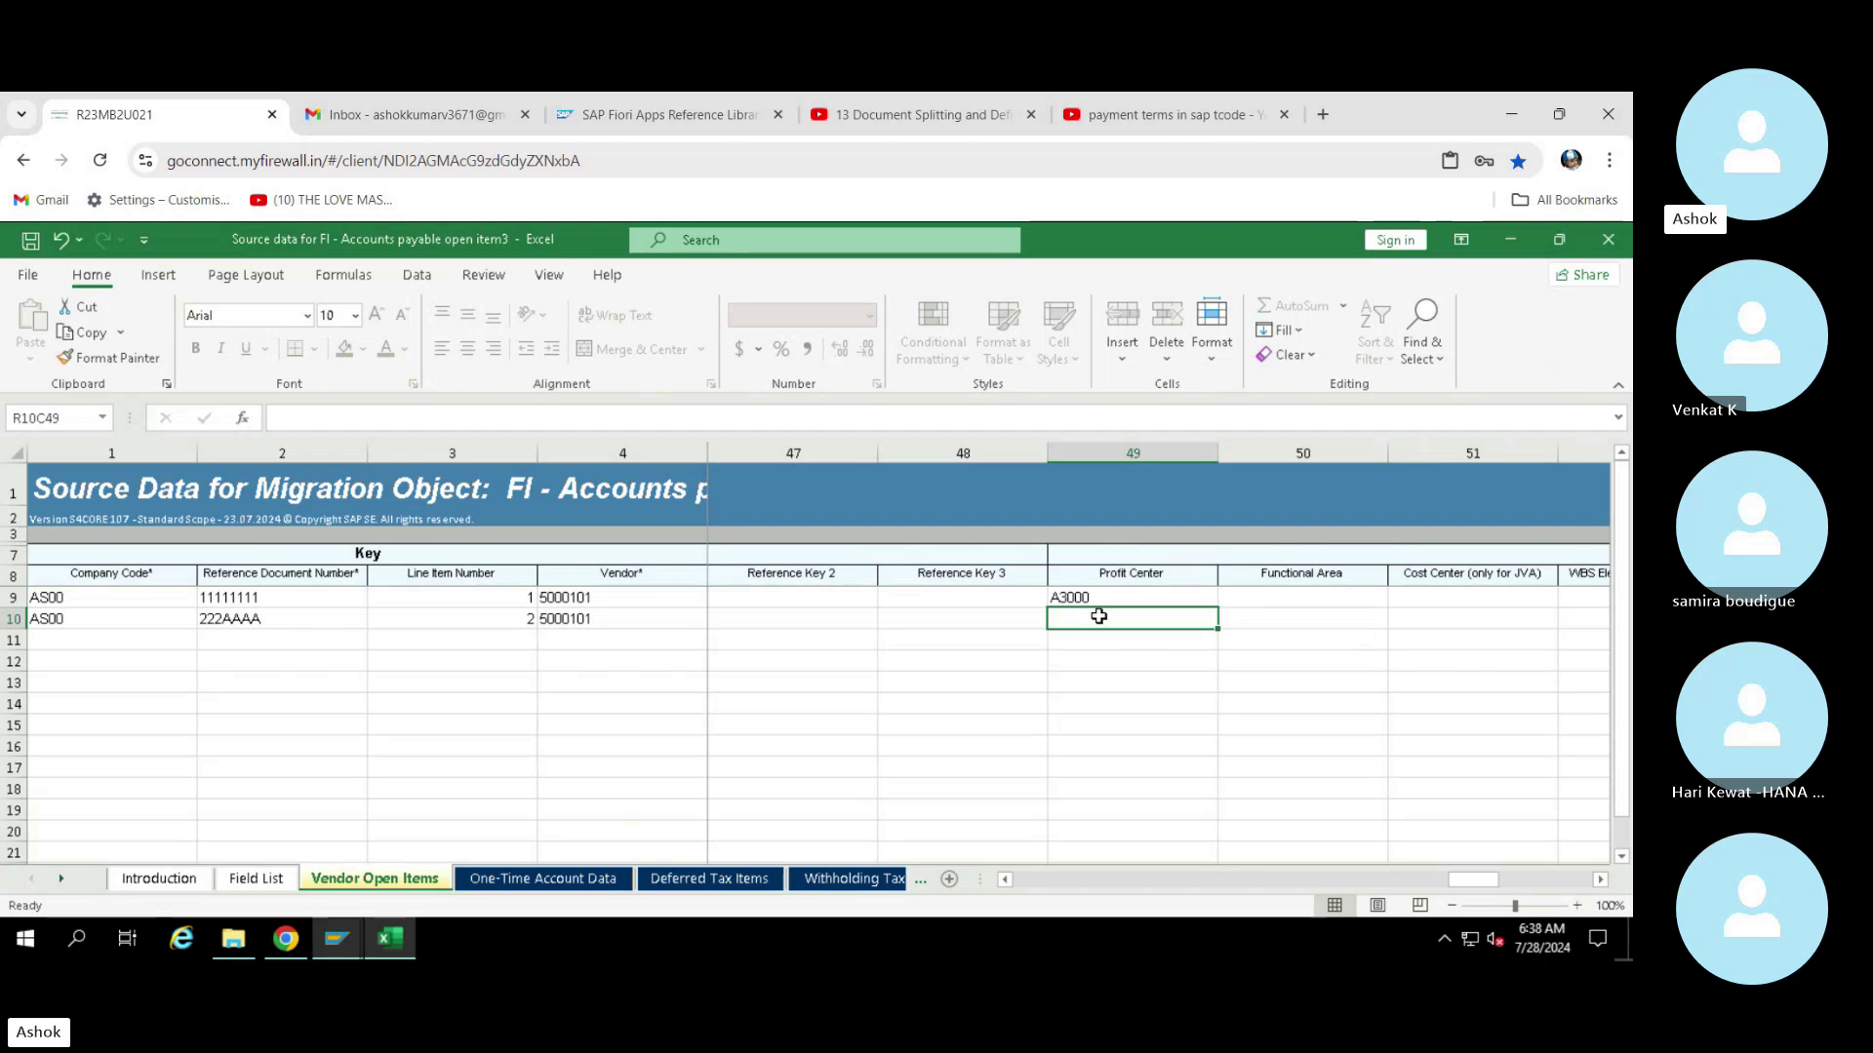
Switch to the SAP session with the legacy data transfer settings and start transaction SE16N there
mouse_move(336, 936)
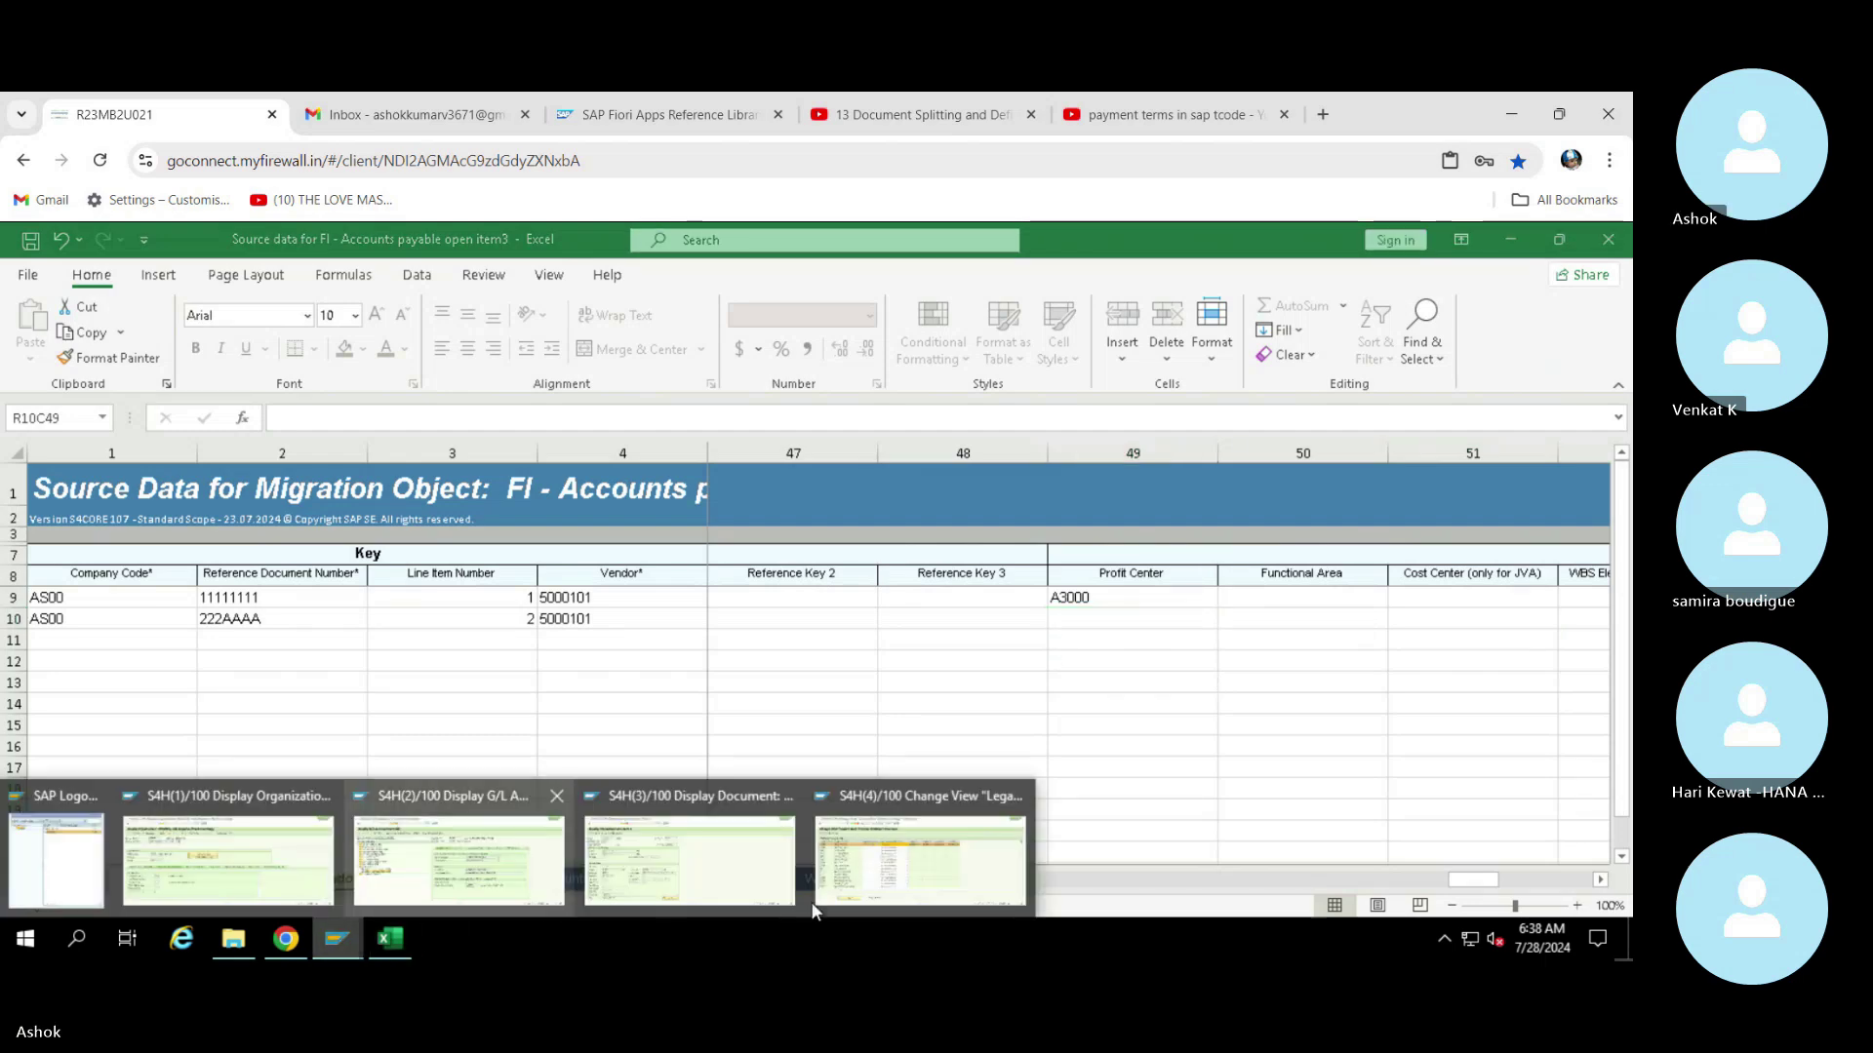
click(938, 886)
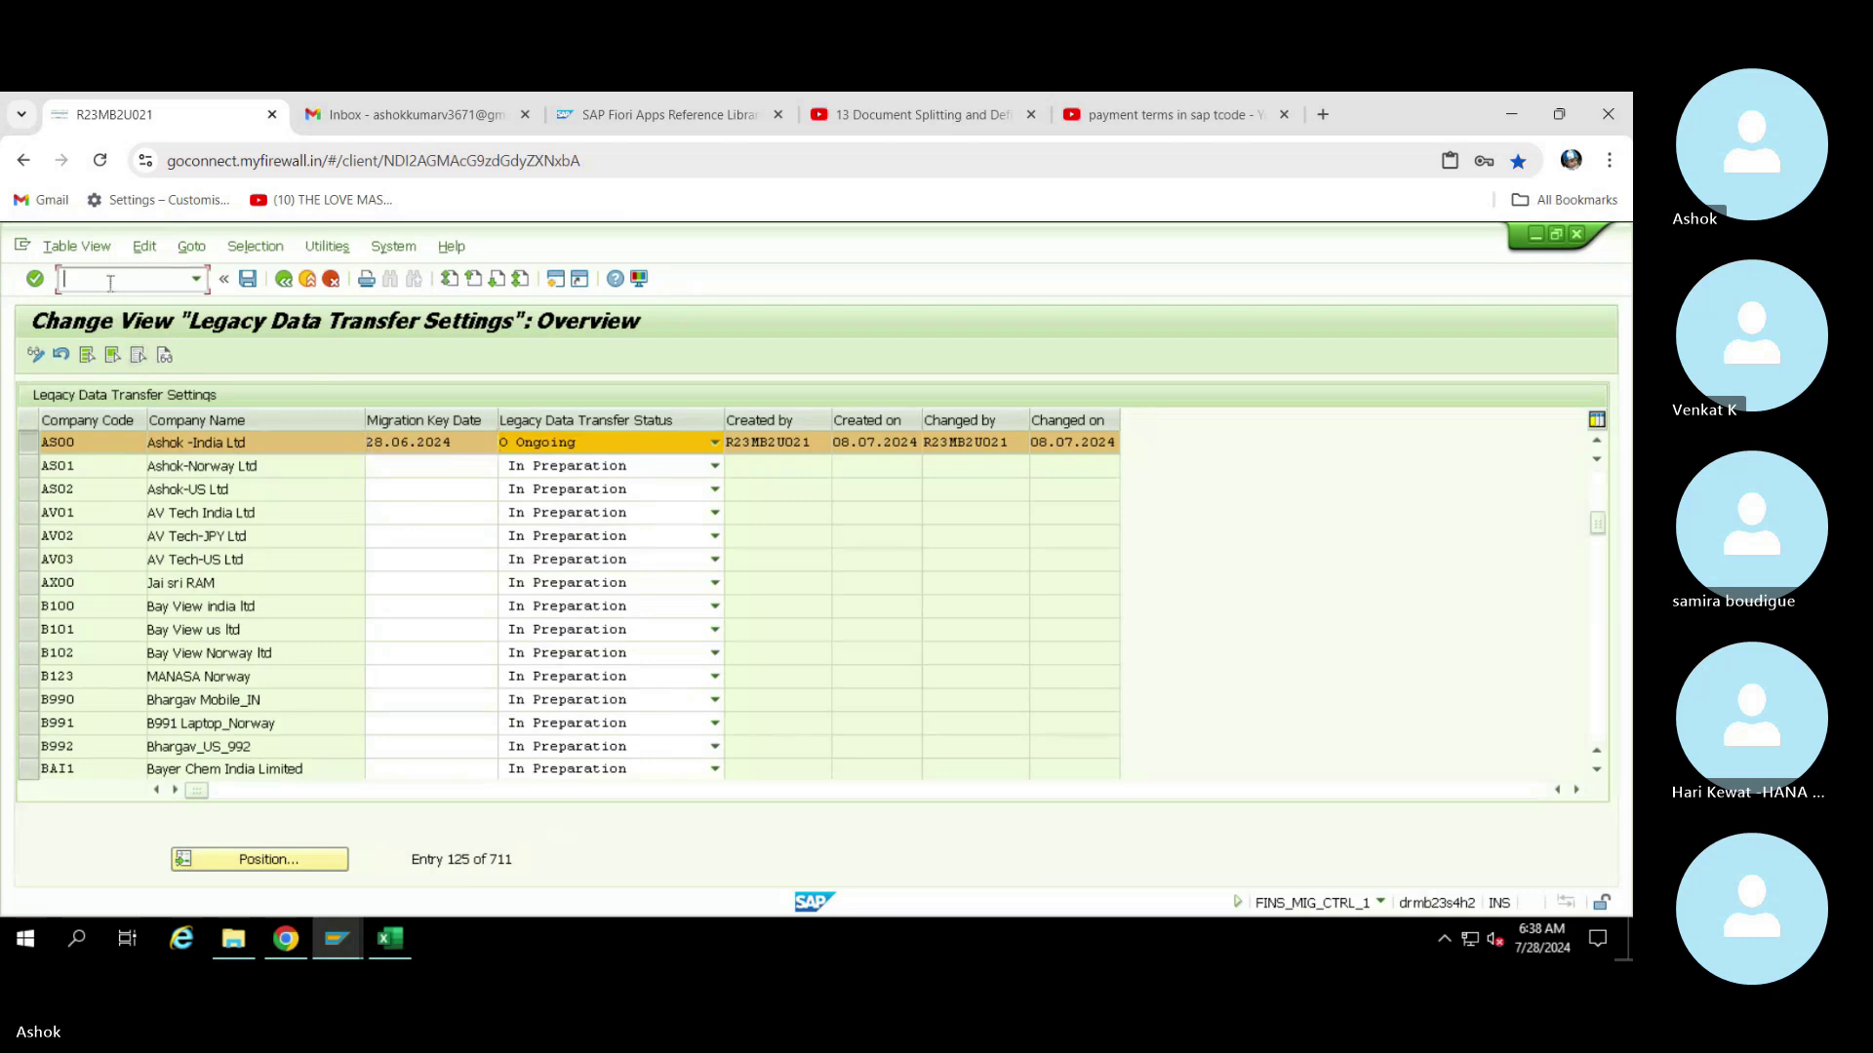
key(Return)
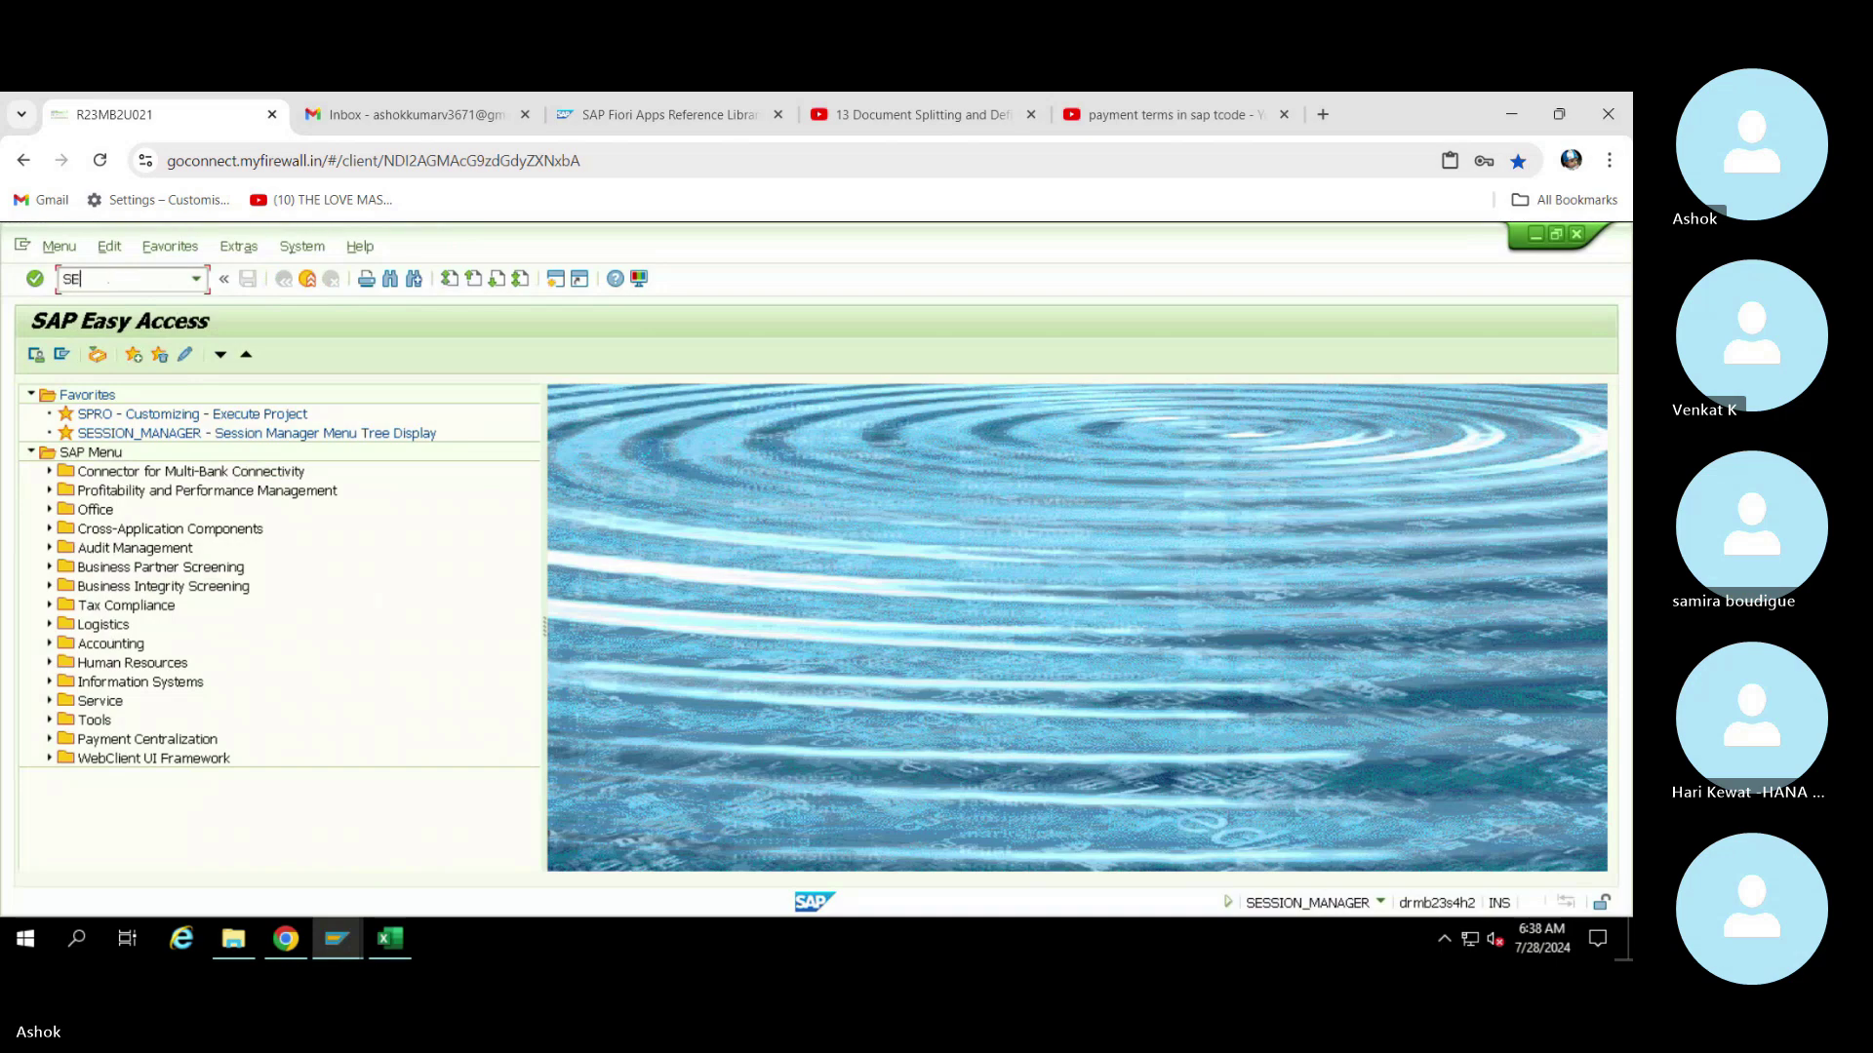
key(Return)
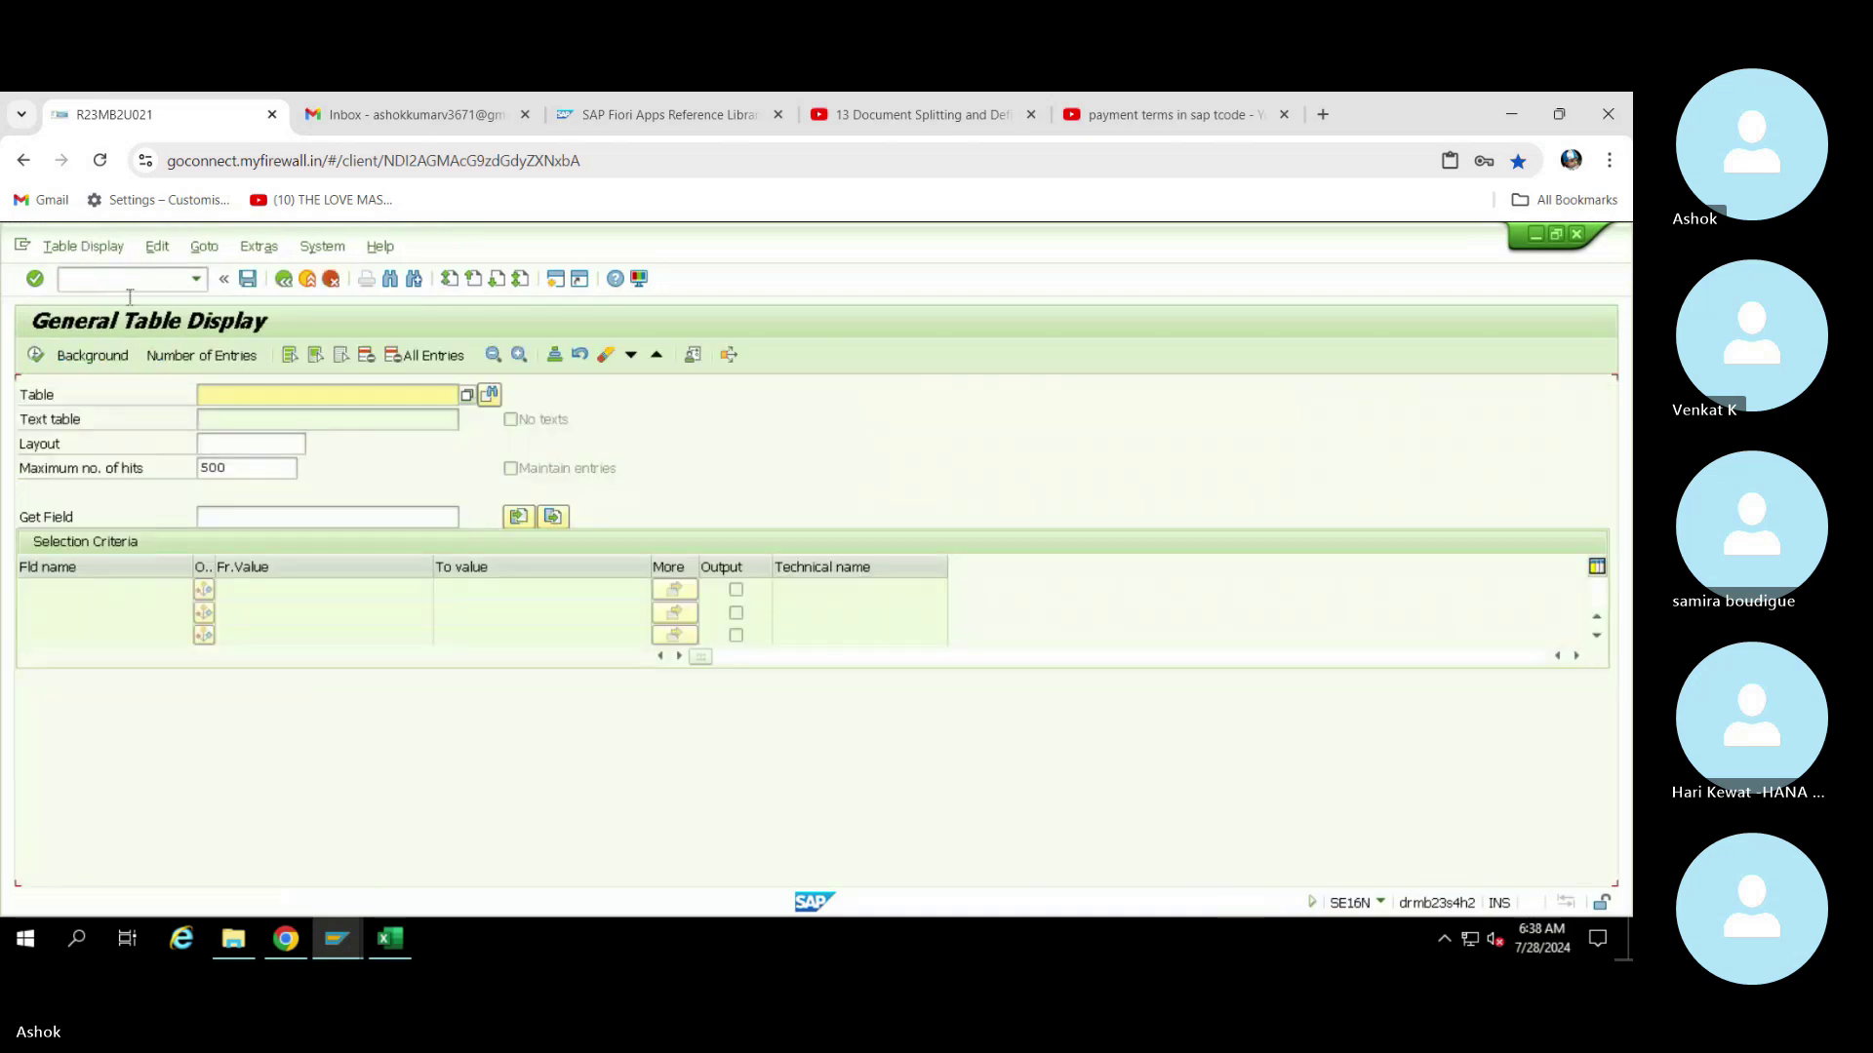
Look up the profit centers of CO area AA00 in table CEPC
text(CEPC)
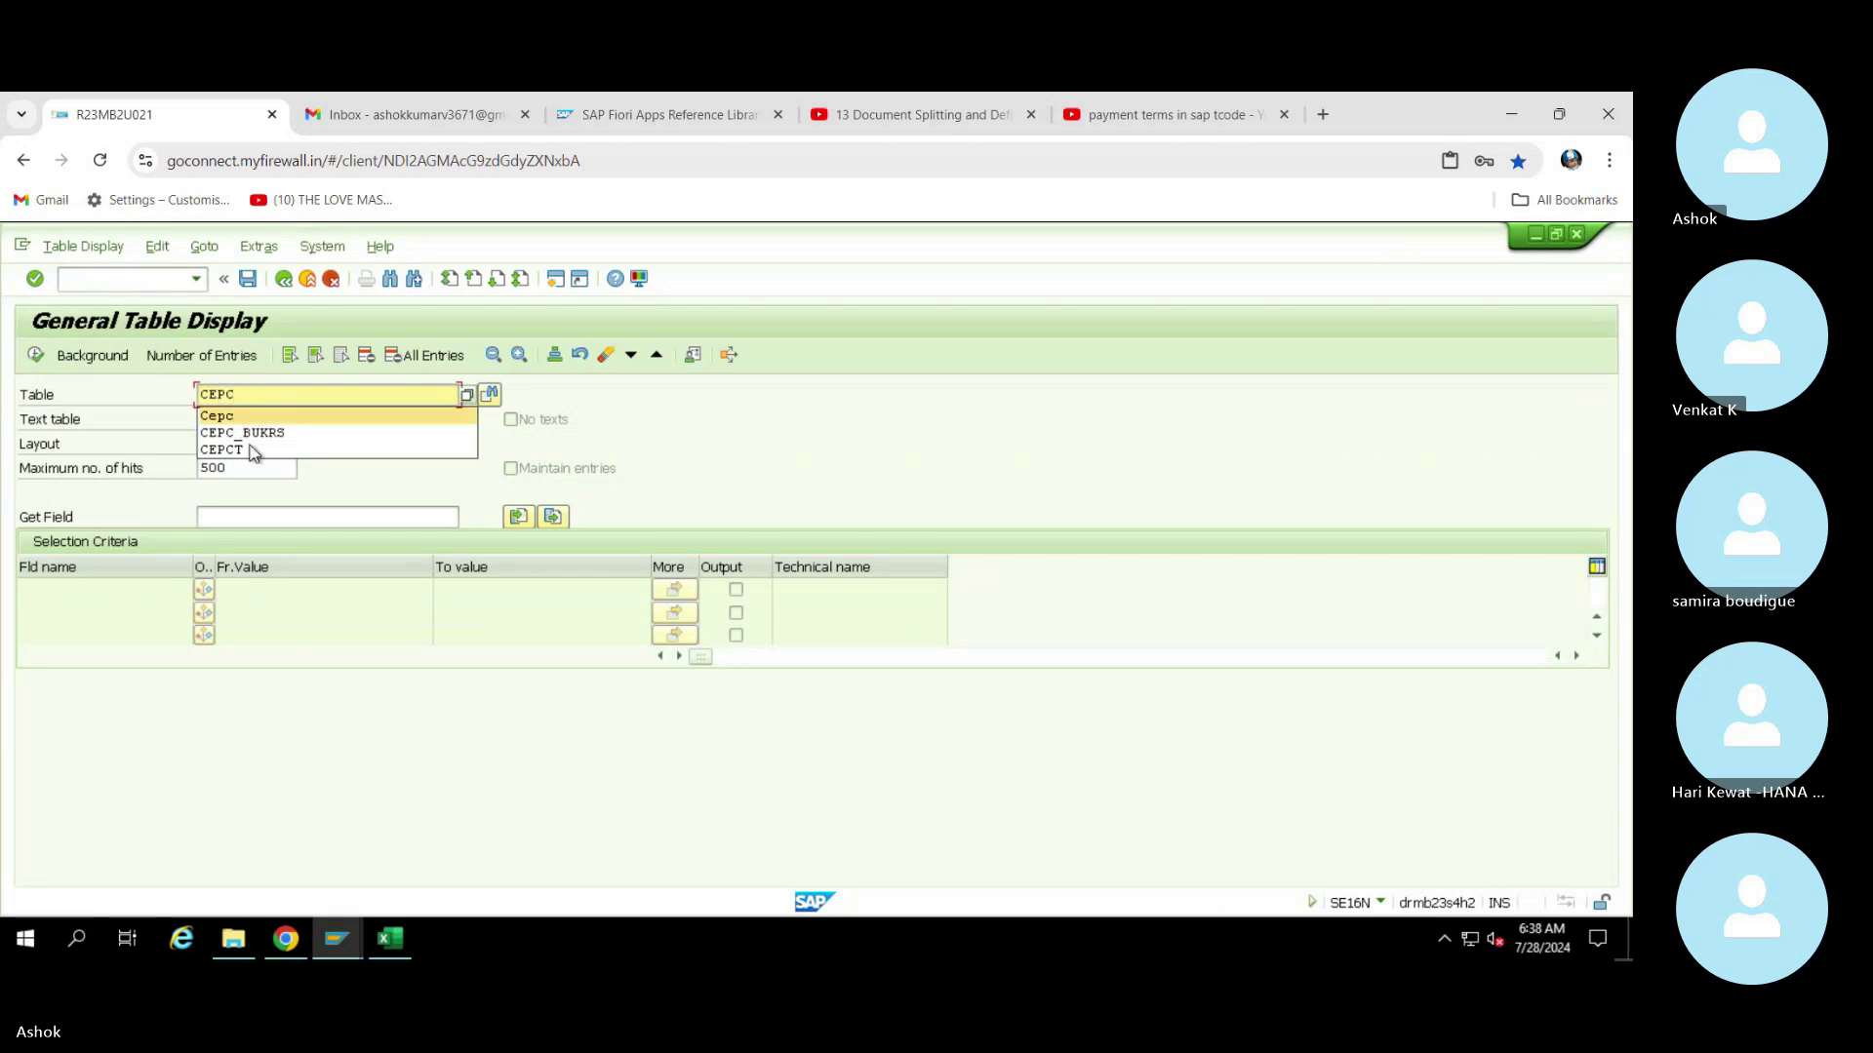
key(Return)
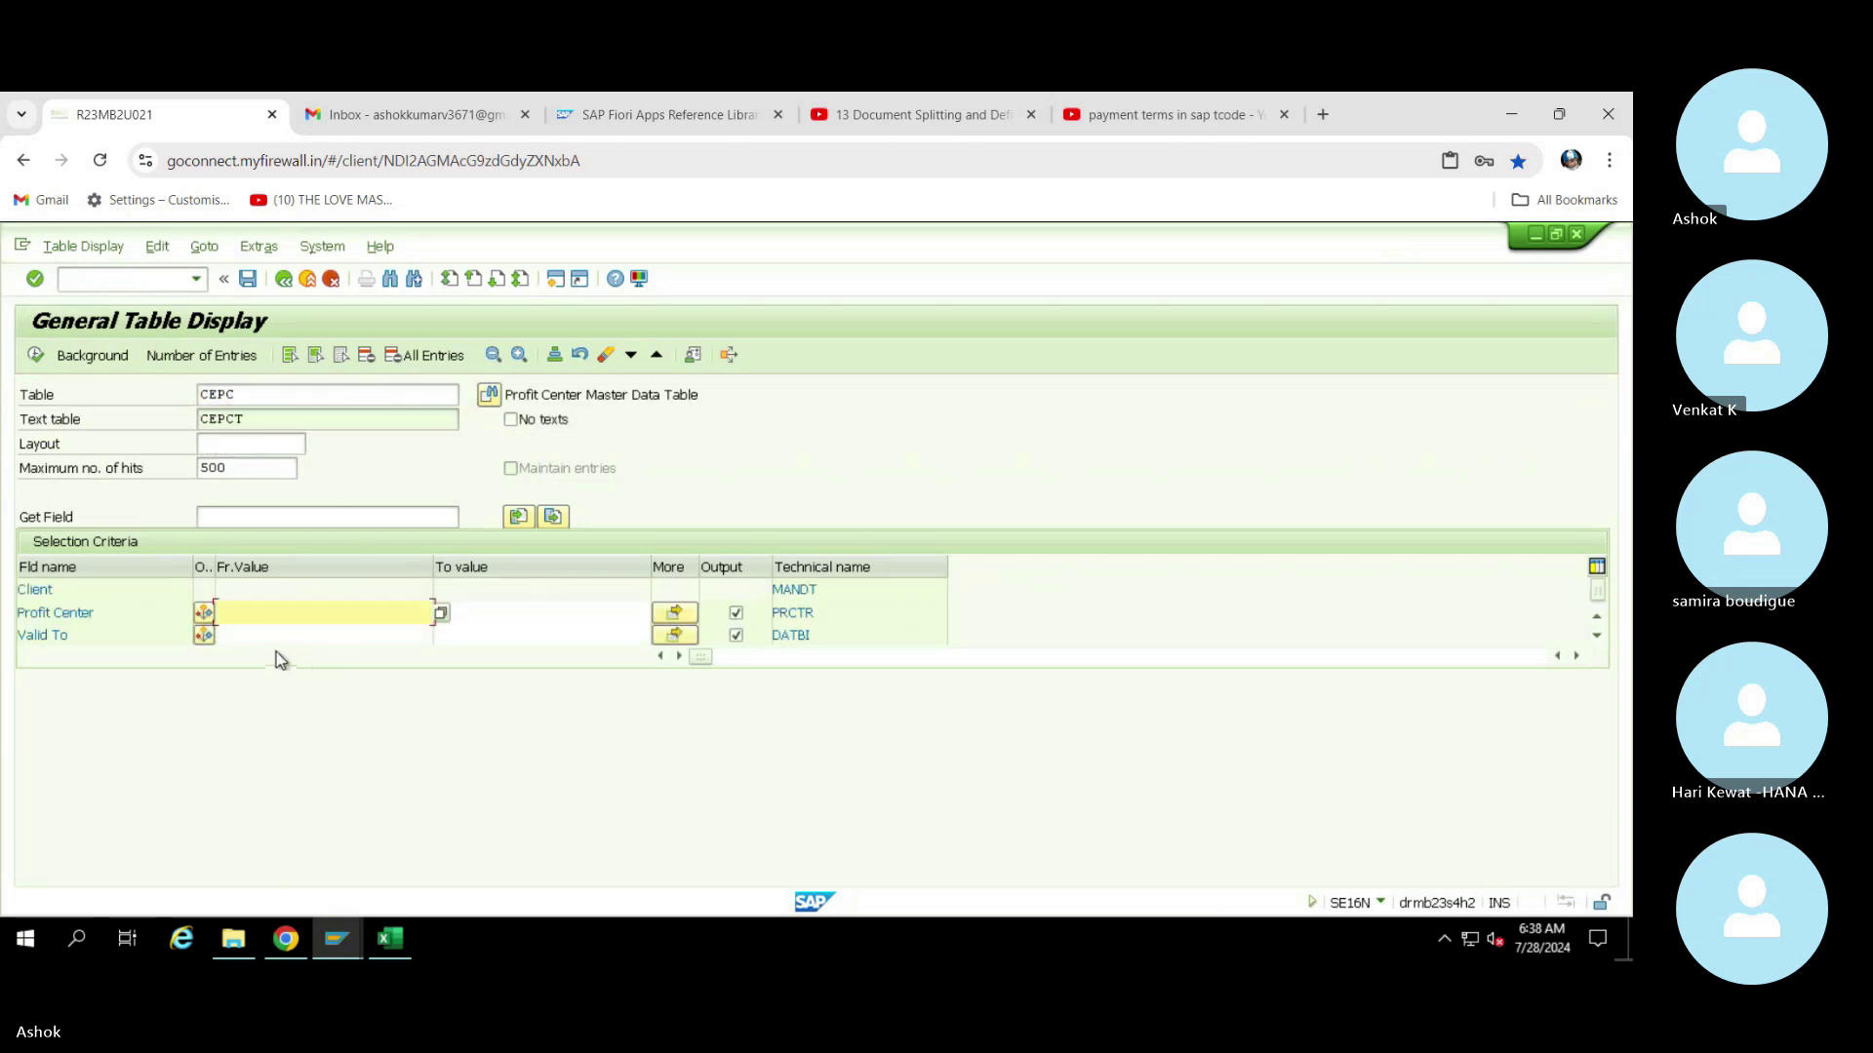
click(1596, 635)
click(1597, 635)
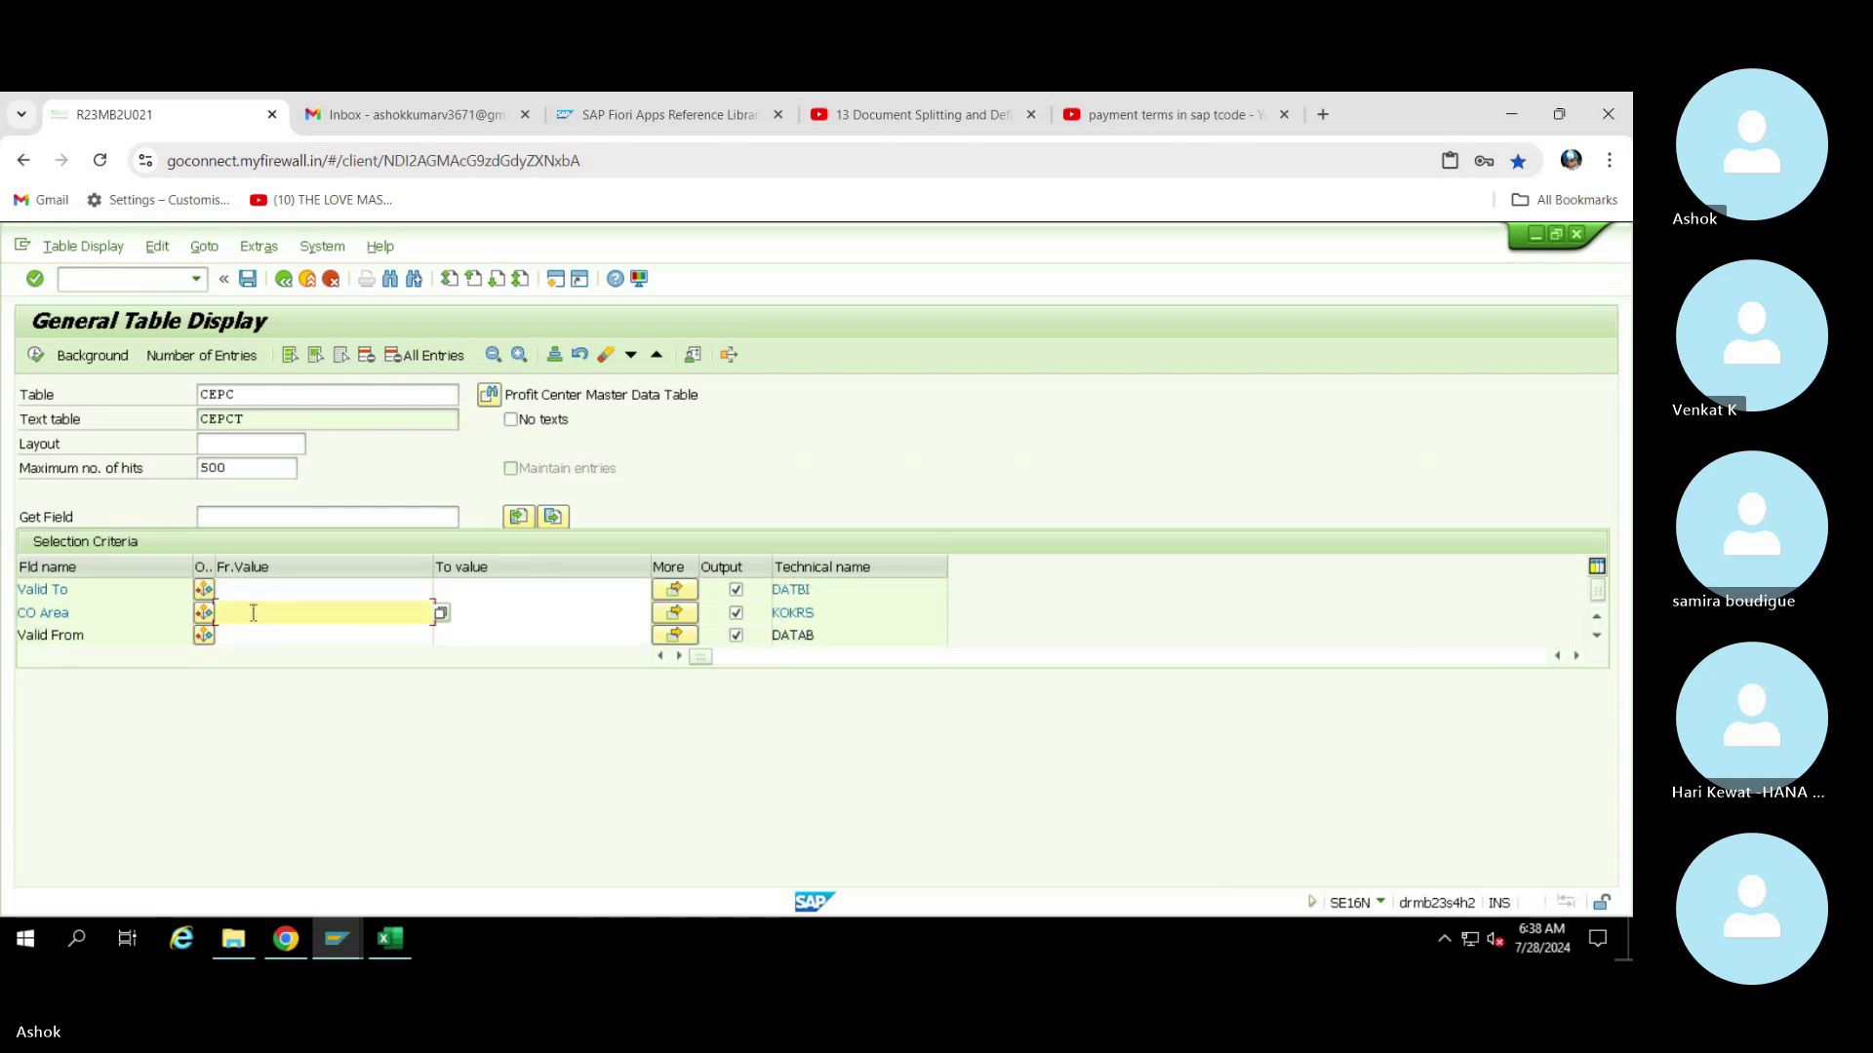
text(AA00)
click(35, 355)
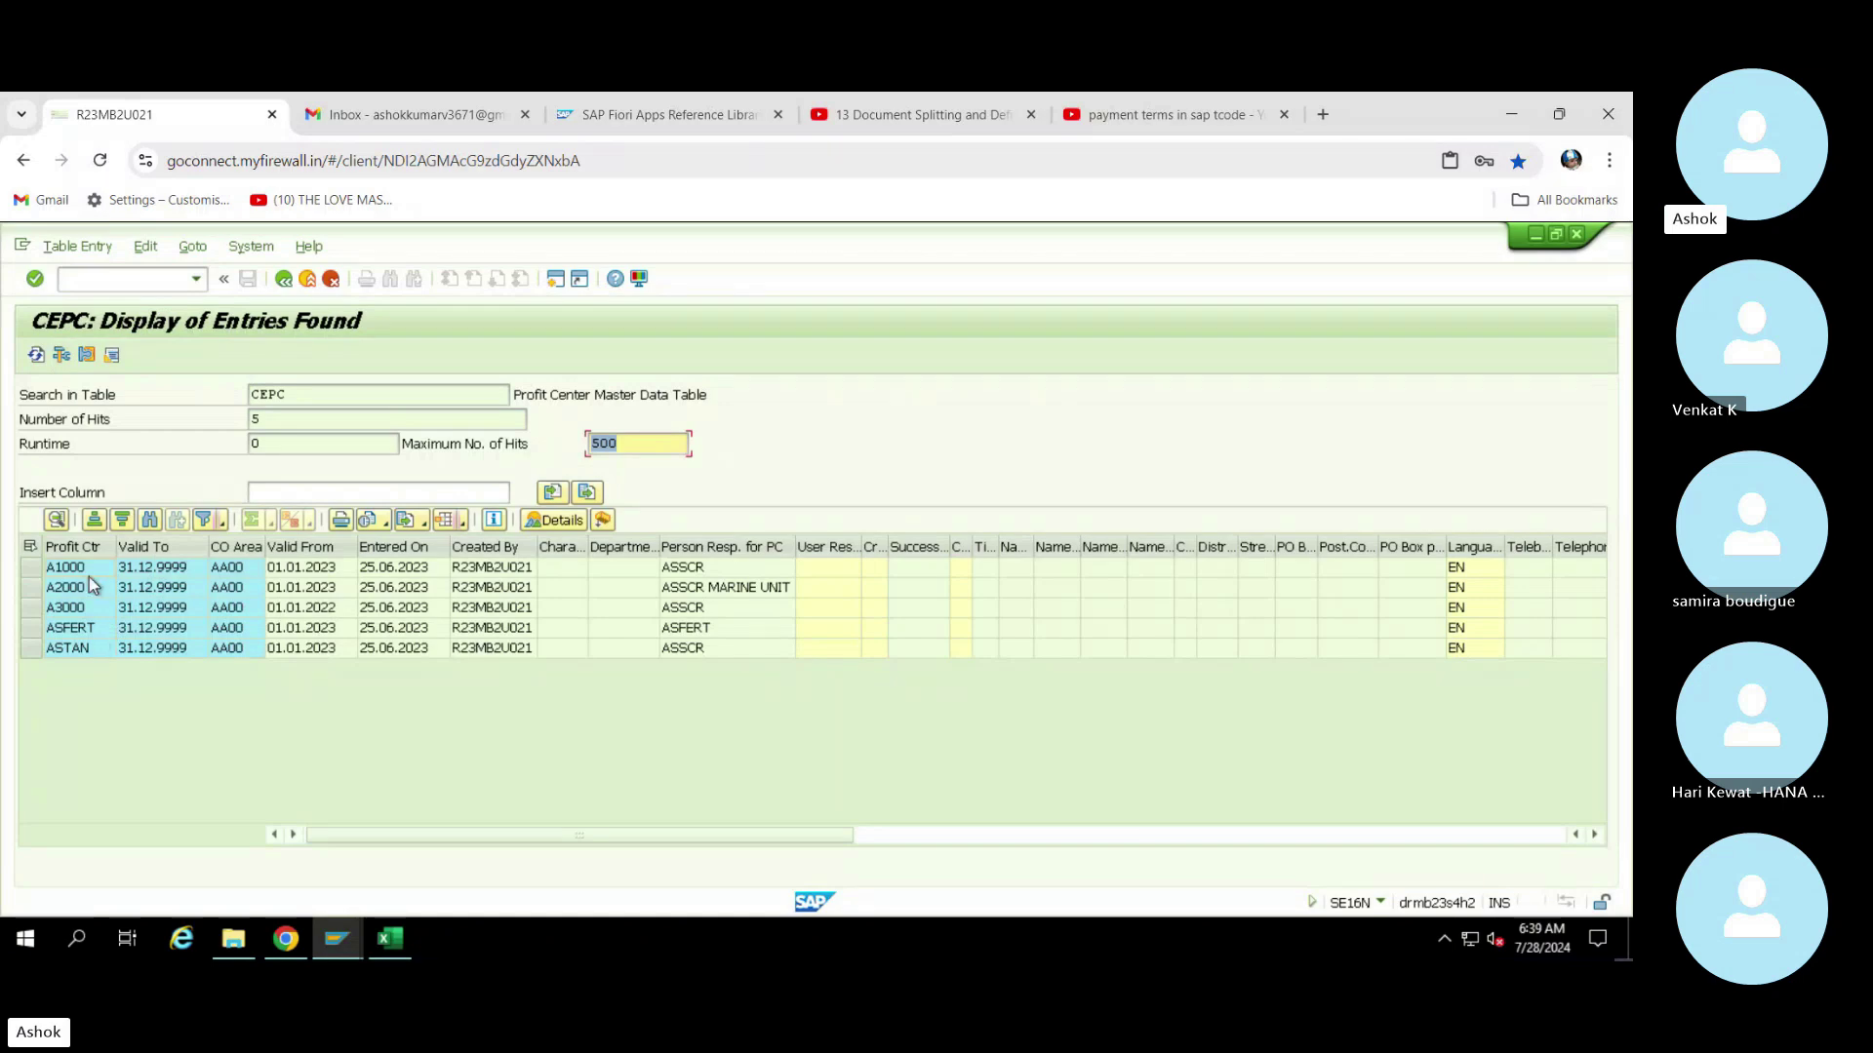
Return to the Excel workbook and fill the second item's Profit Center with A3000 from the row above
click(338, 938)
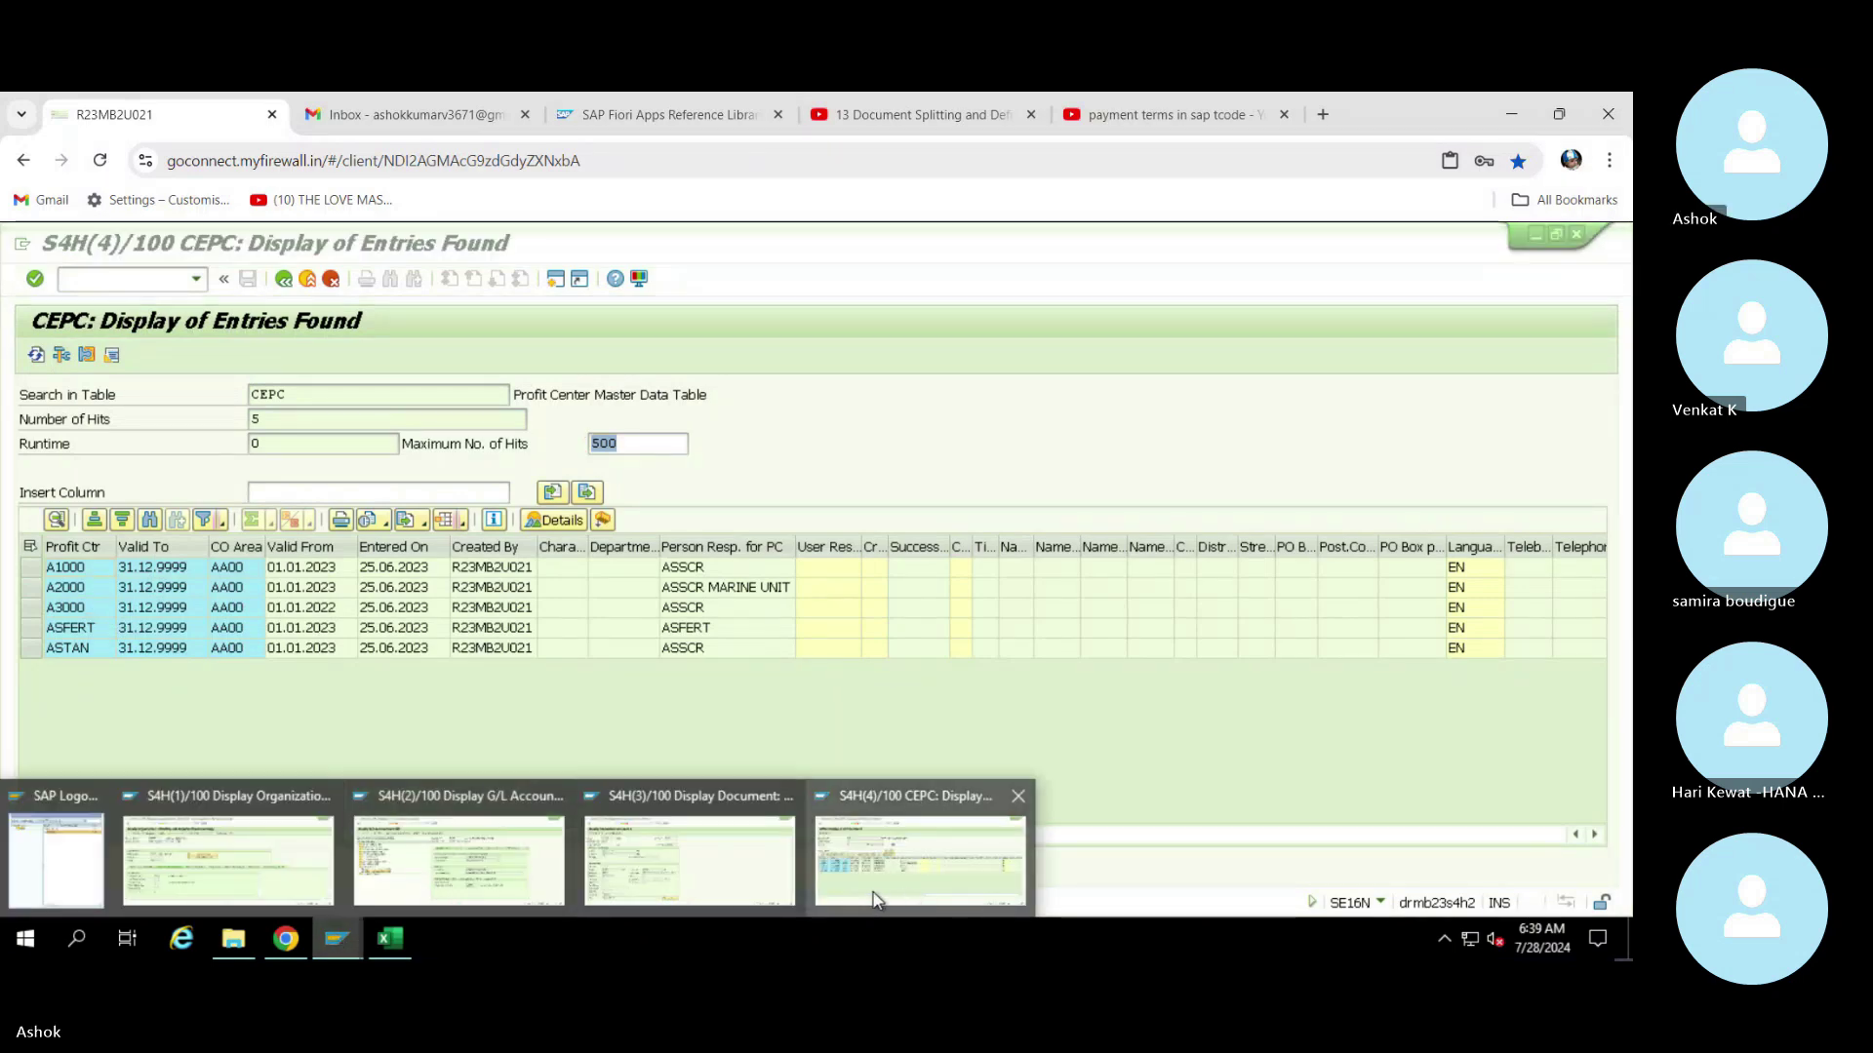
click(394, 942)
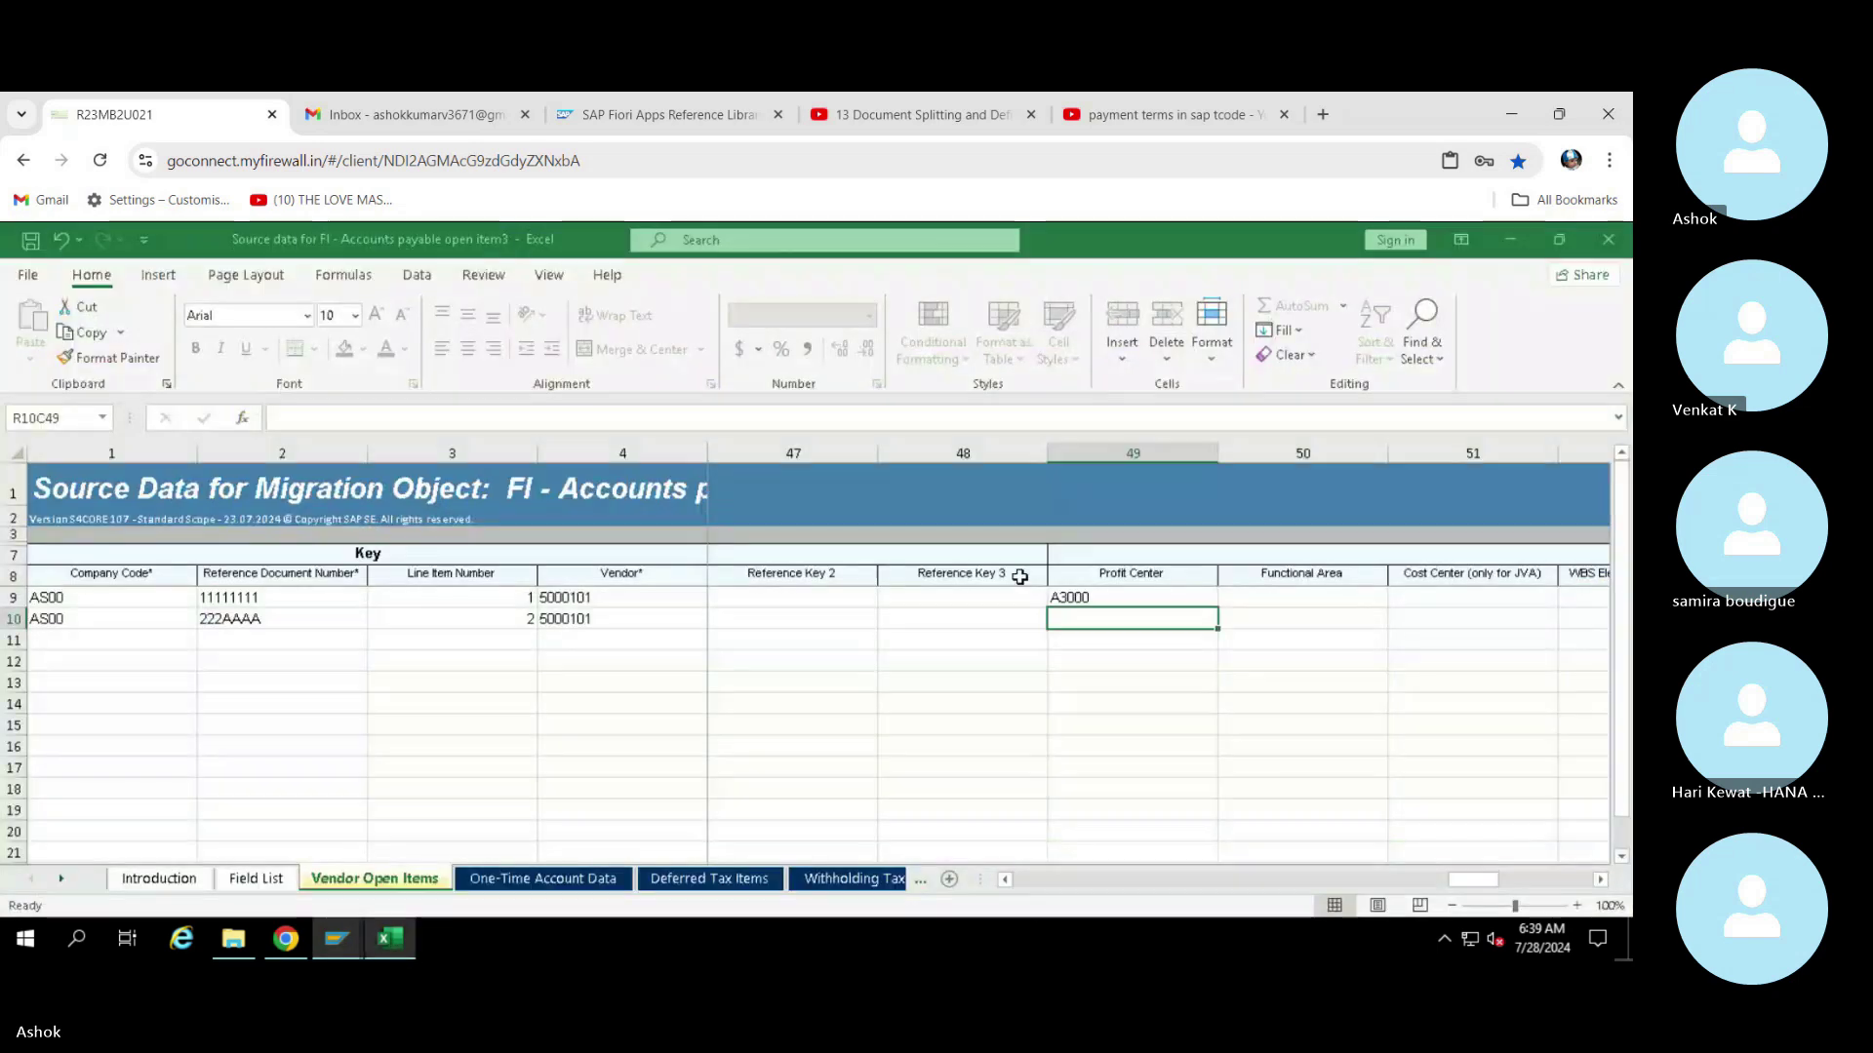
key(ctrl+d)
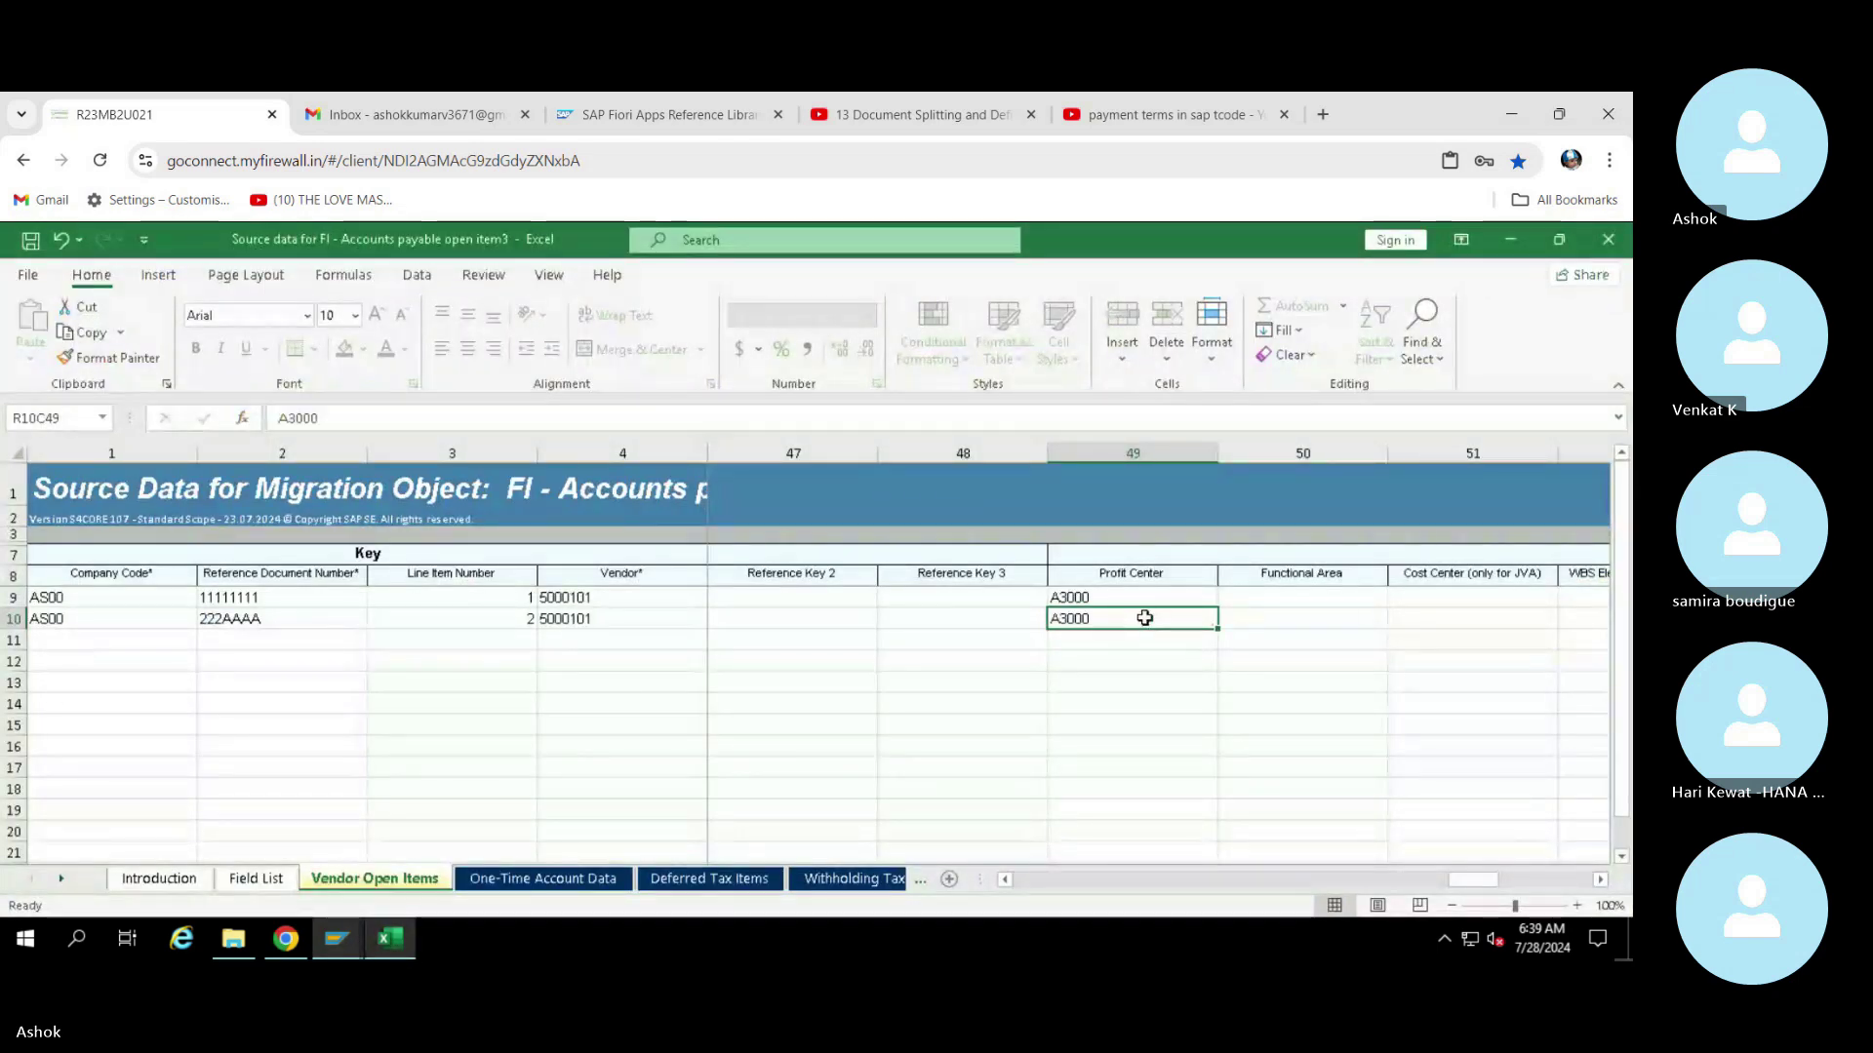
Check the remaining assignment and local fields through the last column, and return to the Basic Data columns
key(Right)
key(Right)
key(Right)
key(Right)
key(Right)
key(Right)
key(Right)
key(Right)
key(Right)
key(Right)
key(Right)
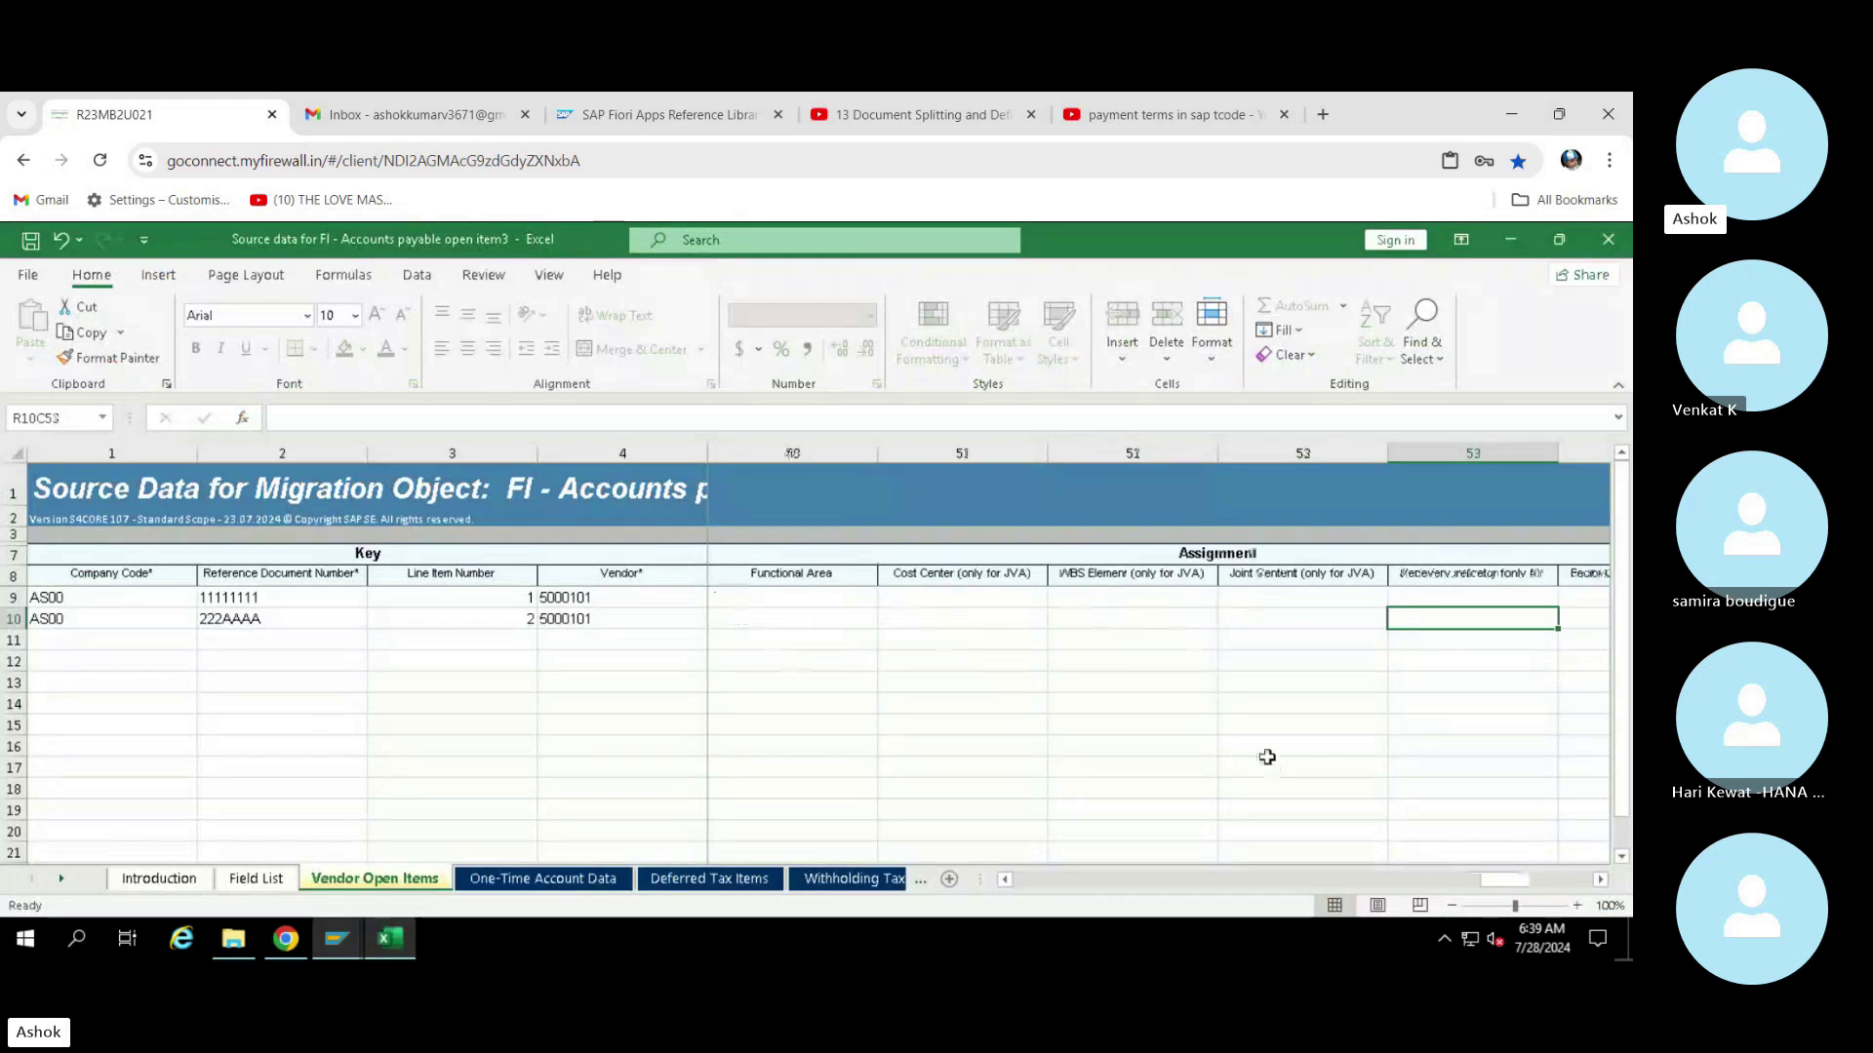
key(Tab)
key(Tab)
key(Tab)
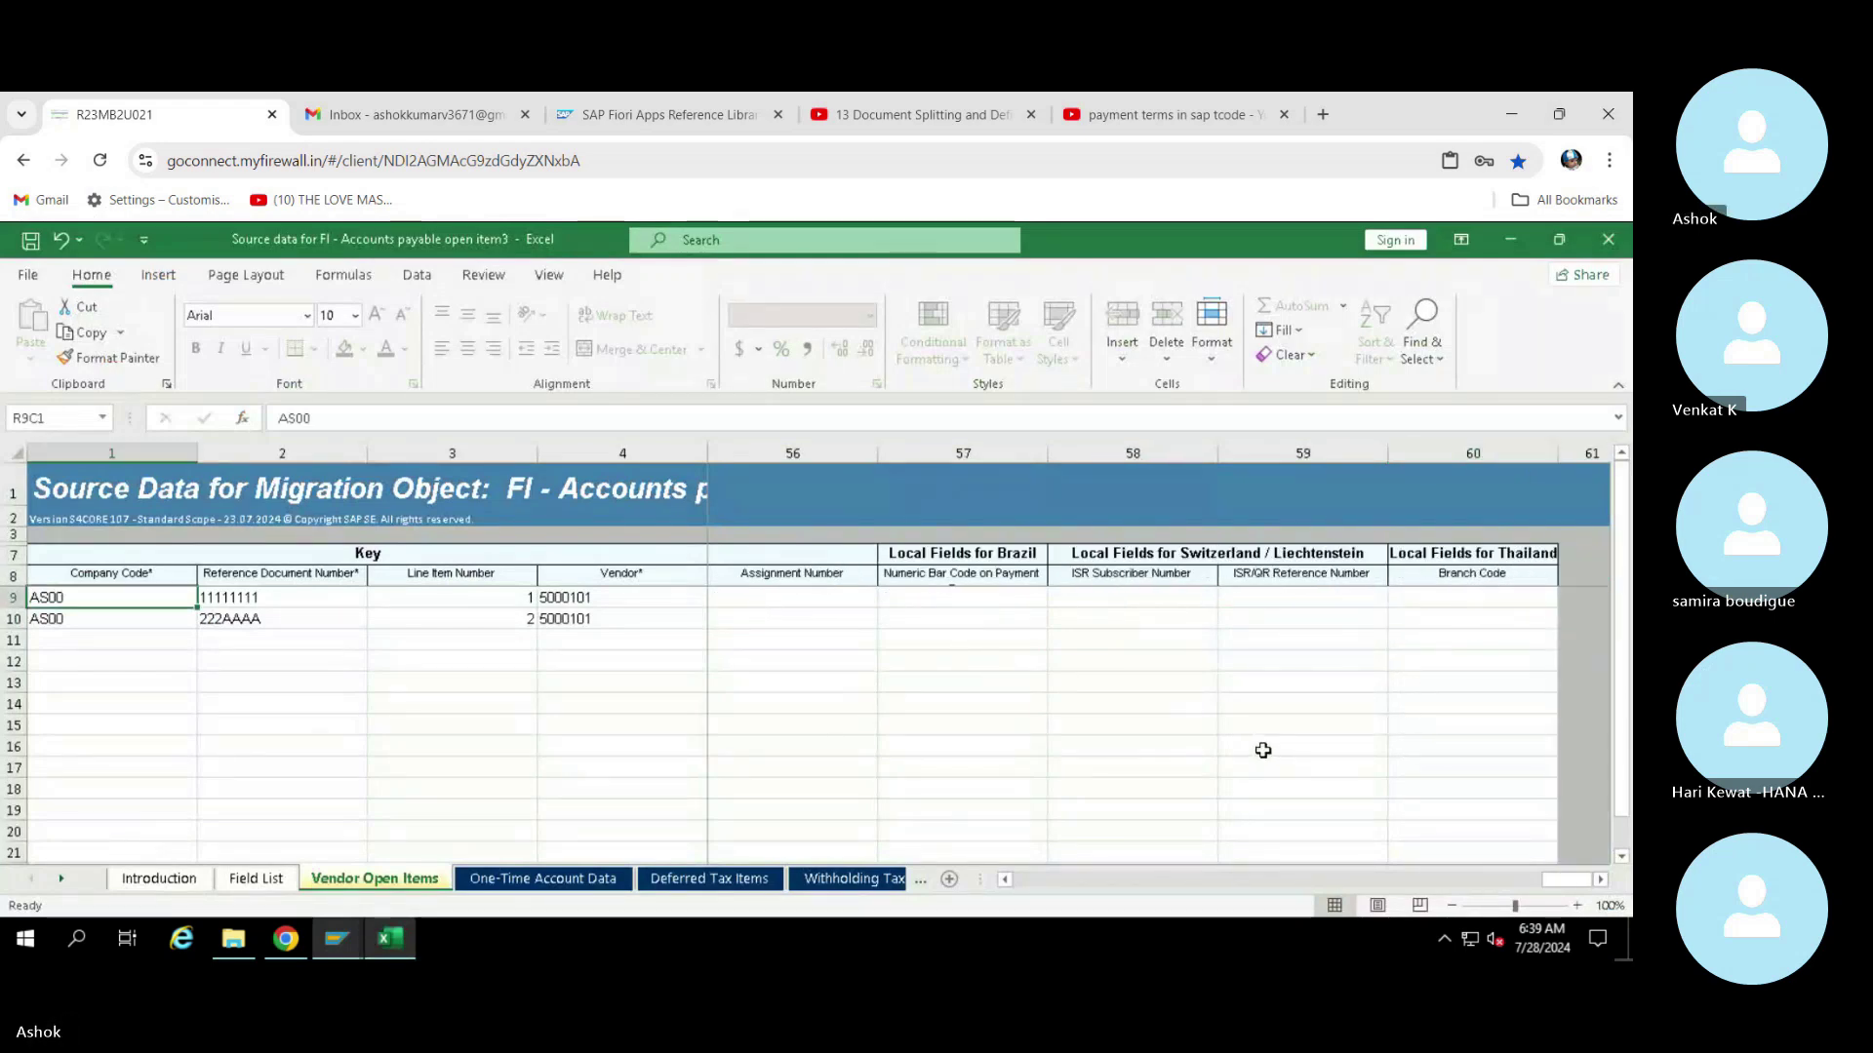
key(Tab)
key(Tab)
key(Tab)
key(Tab)
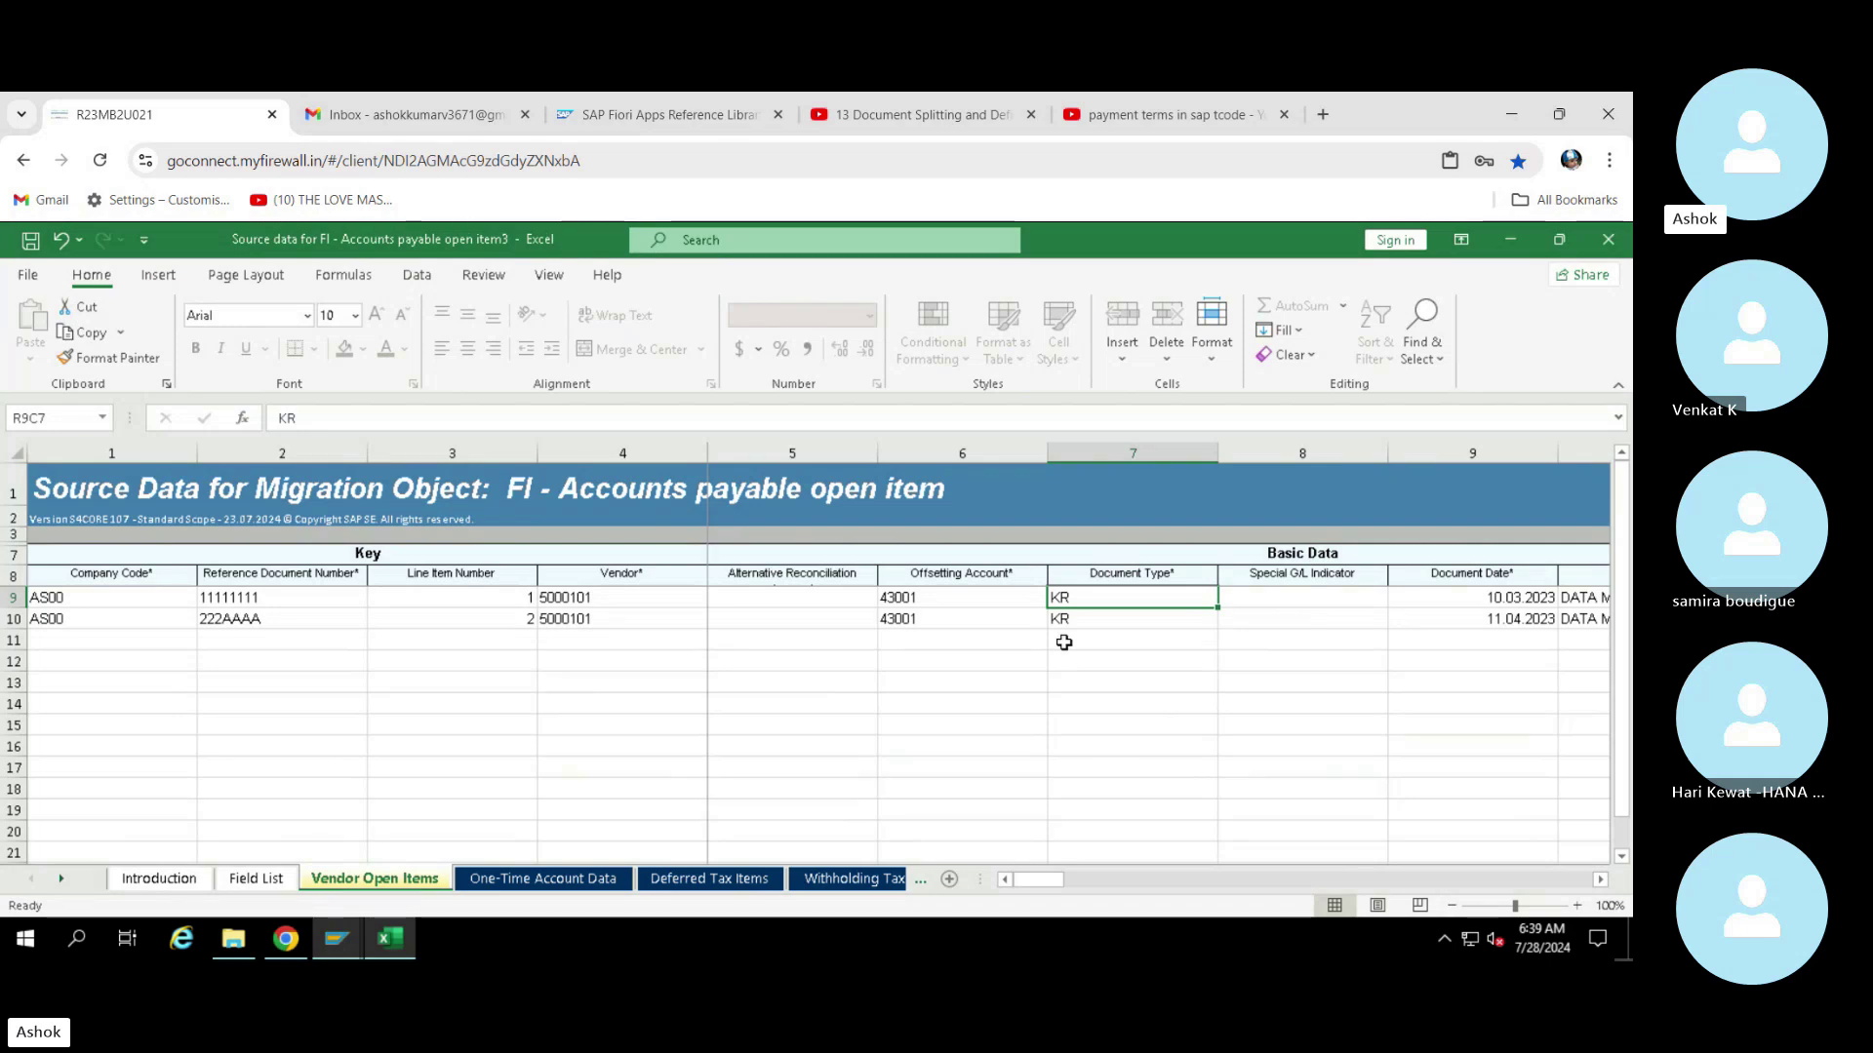
Review the Document Type, Vendor and Offsetting Account entries of the open items
click(1079, 644)
click(1093, 597)
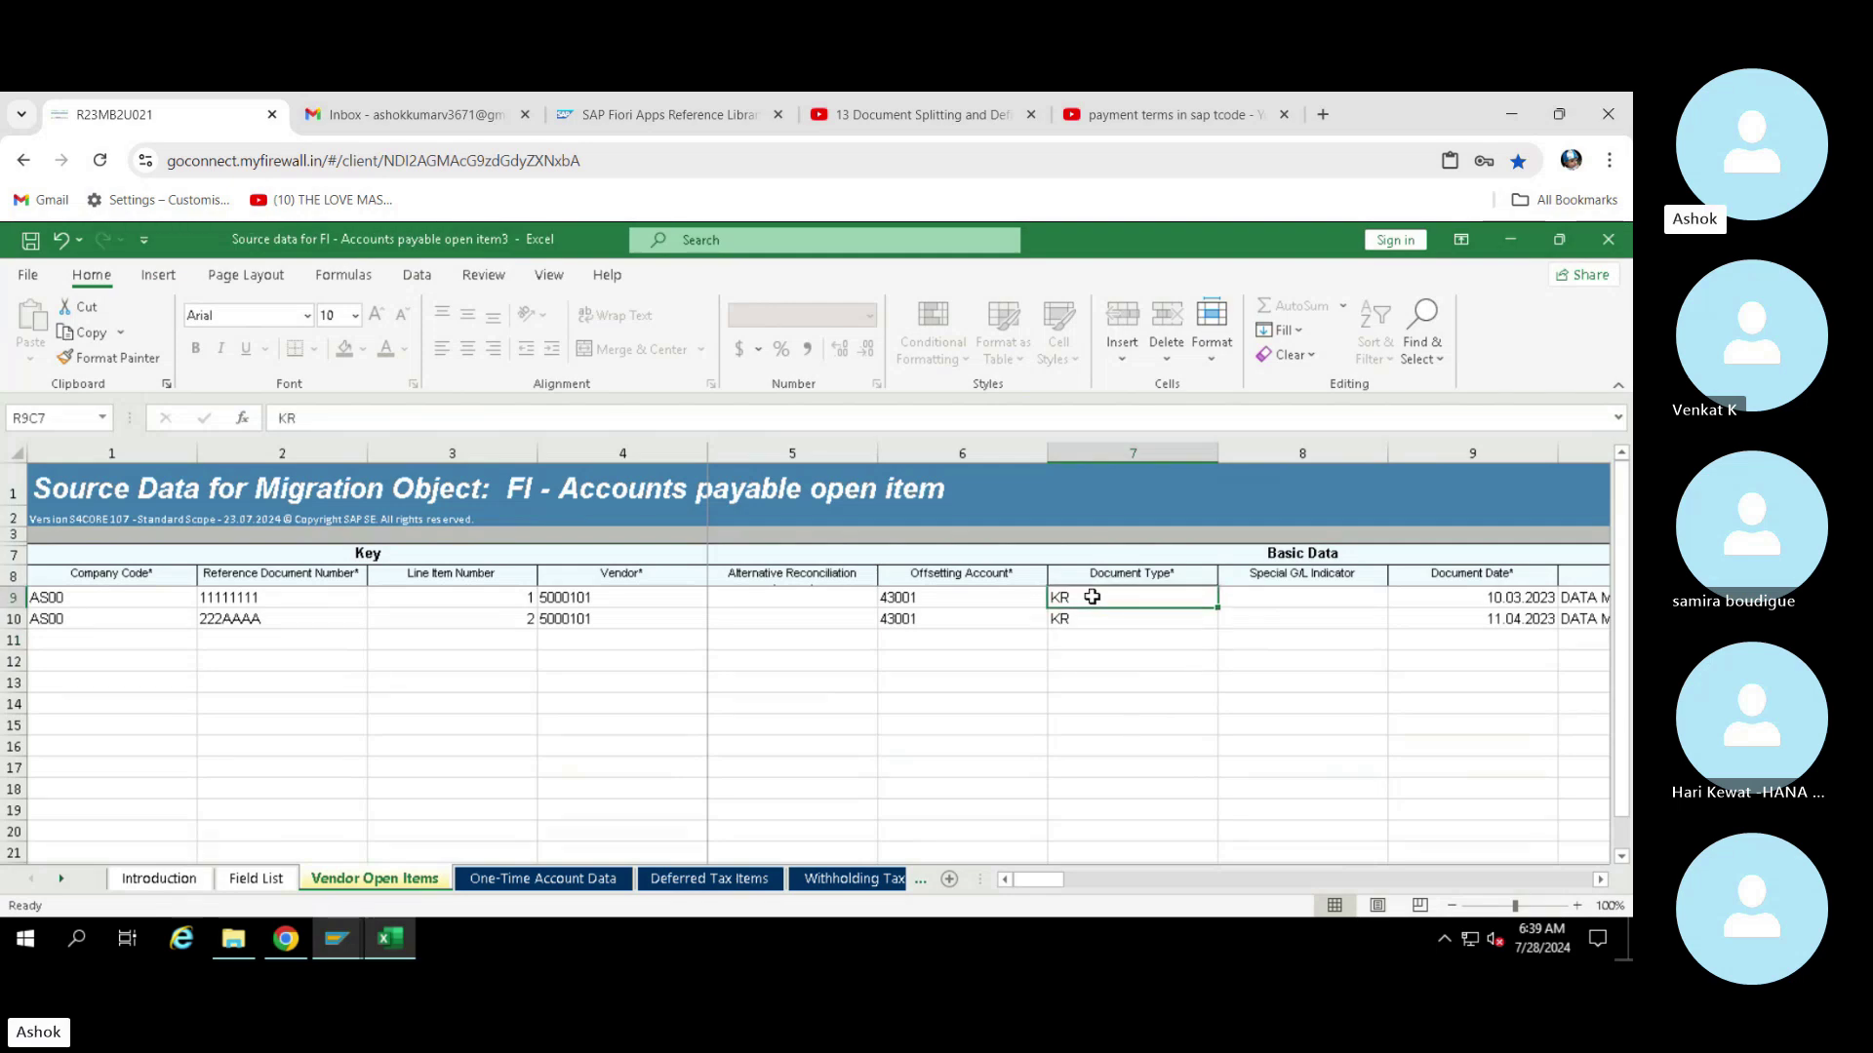
click(1074, 663)
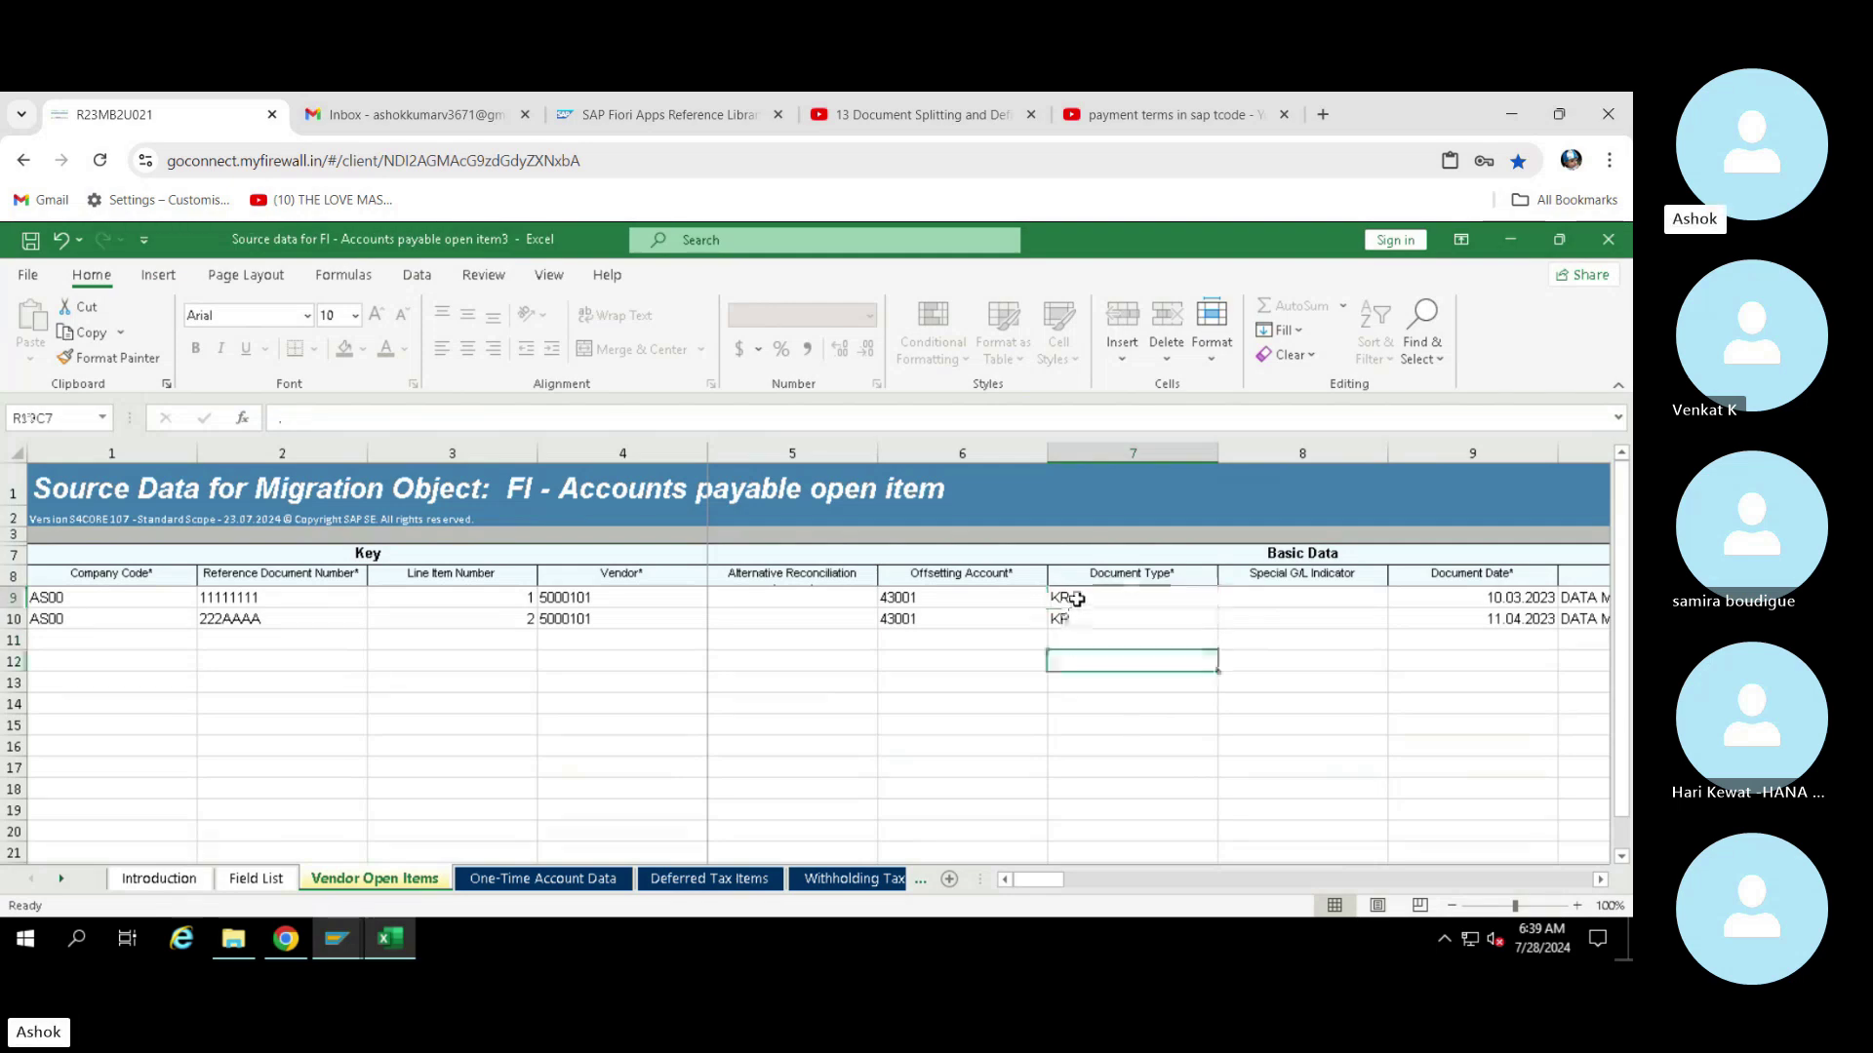
click(1078, 597)
click(1054, 686)
click(991, 700)
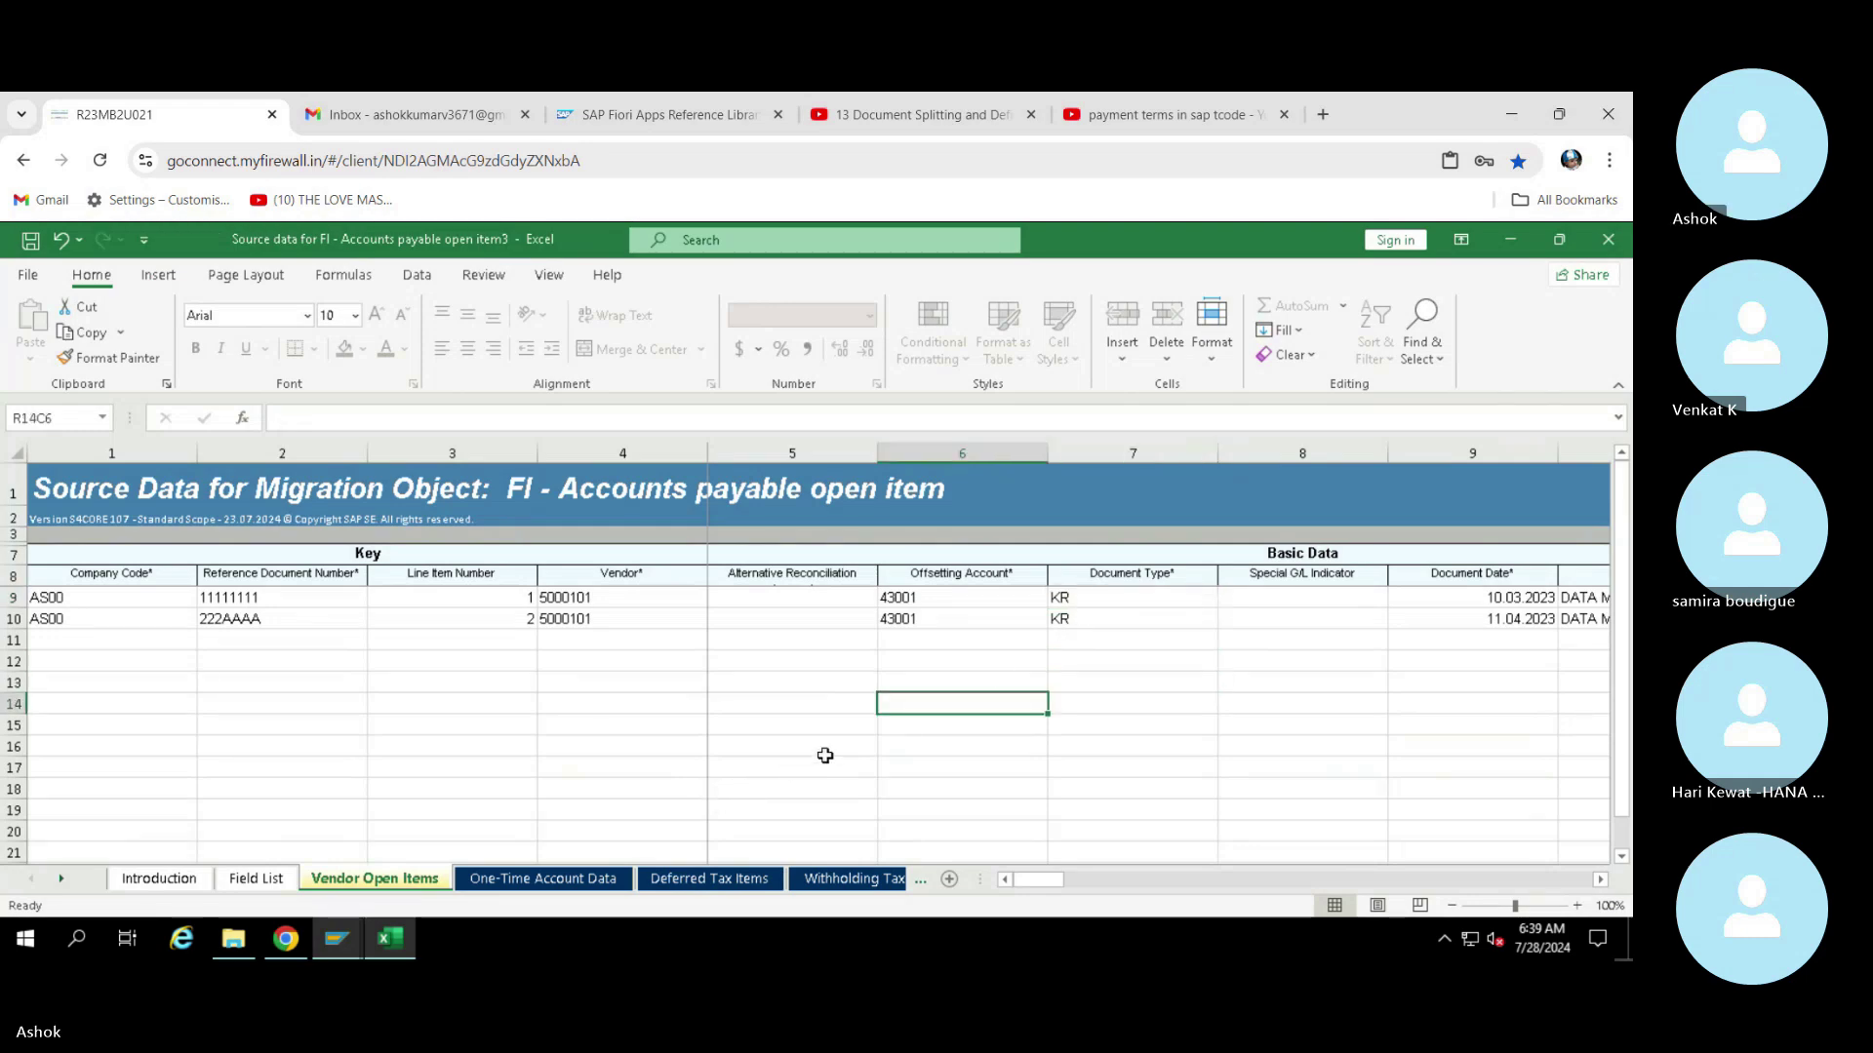
click(826, 748)
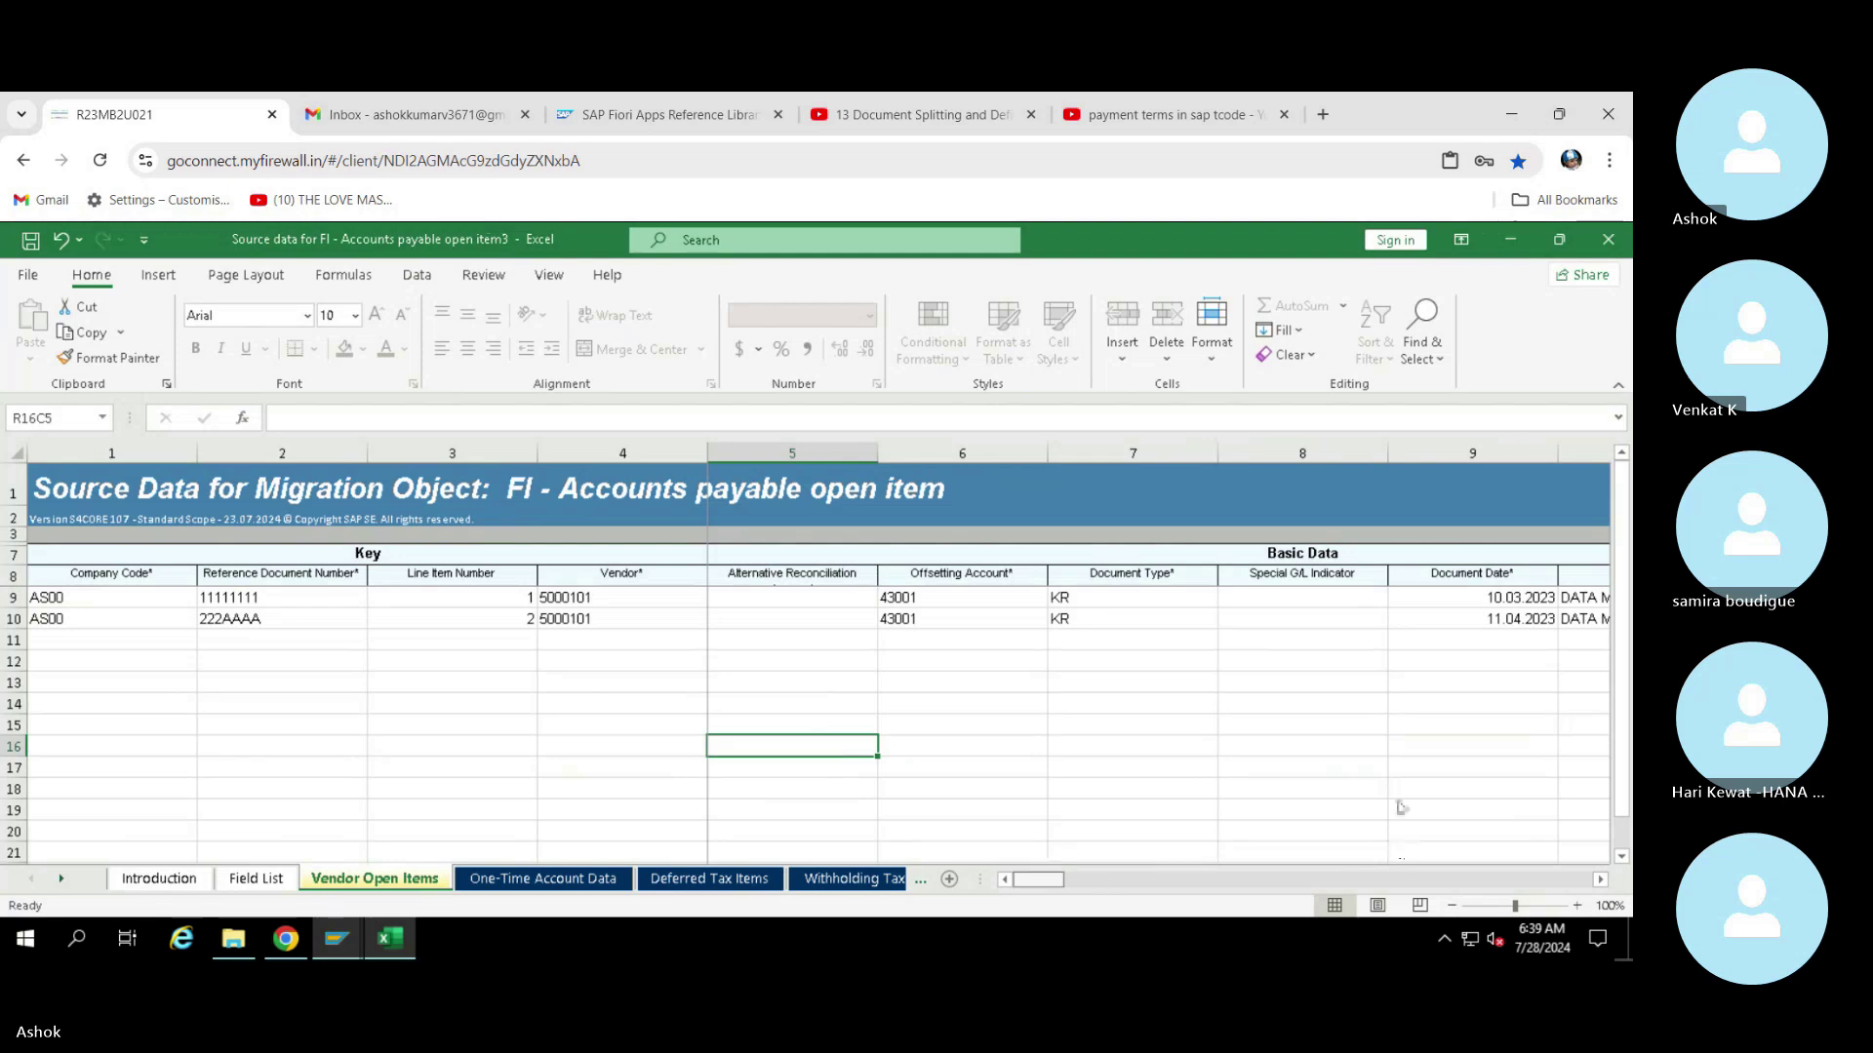
click(1330, 699)
click(643, 711)
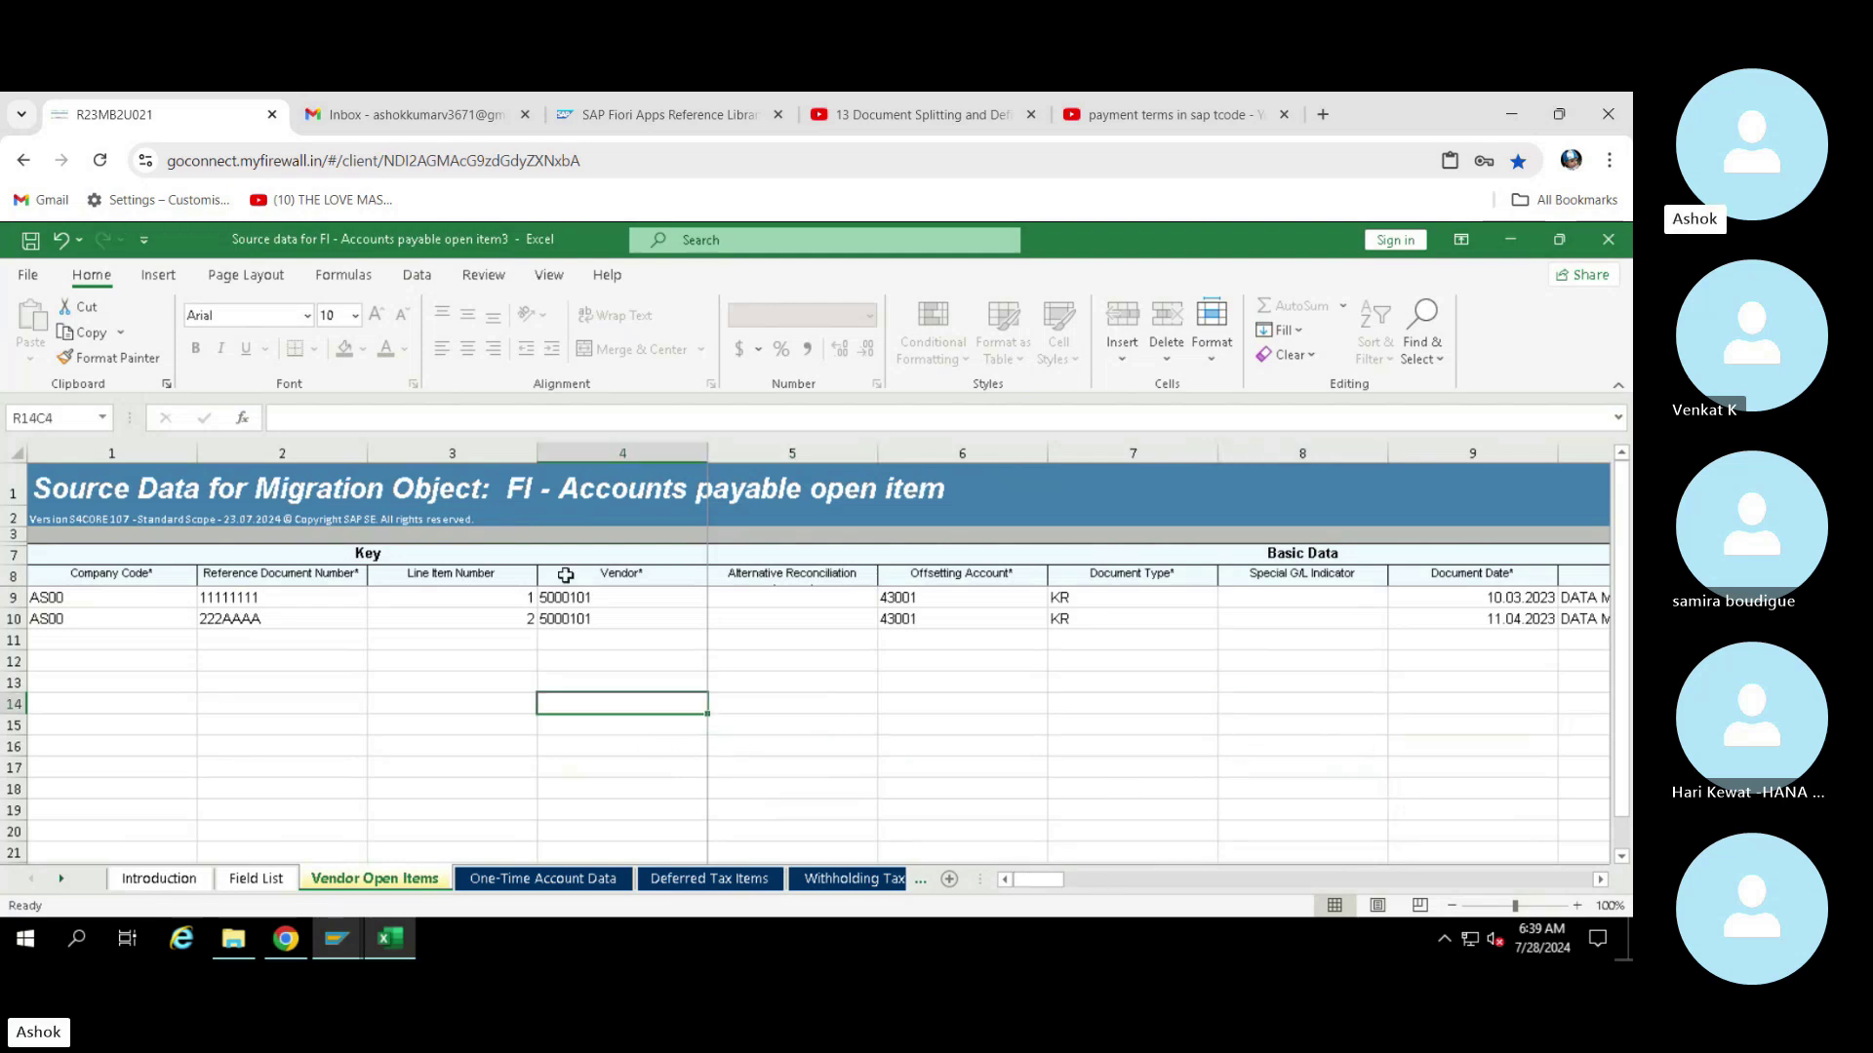
click(572, 597)
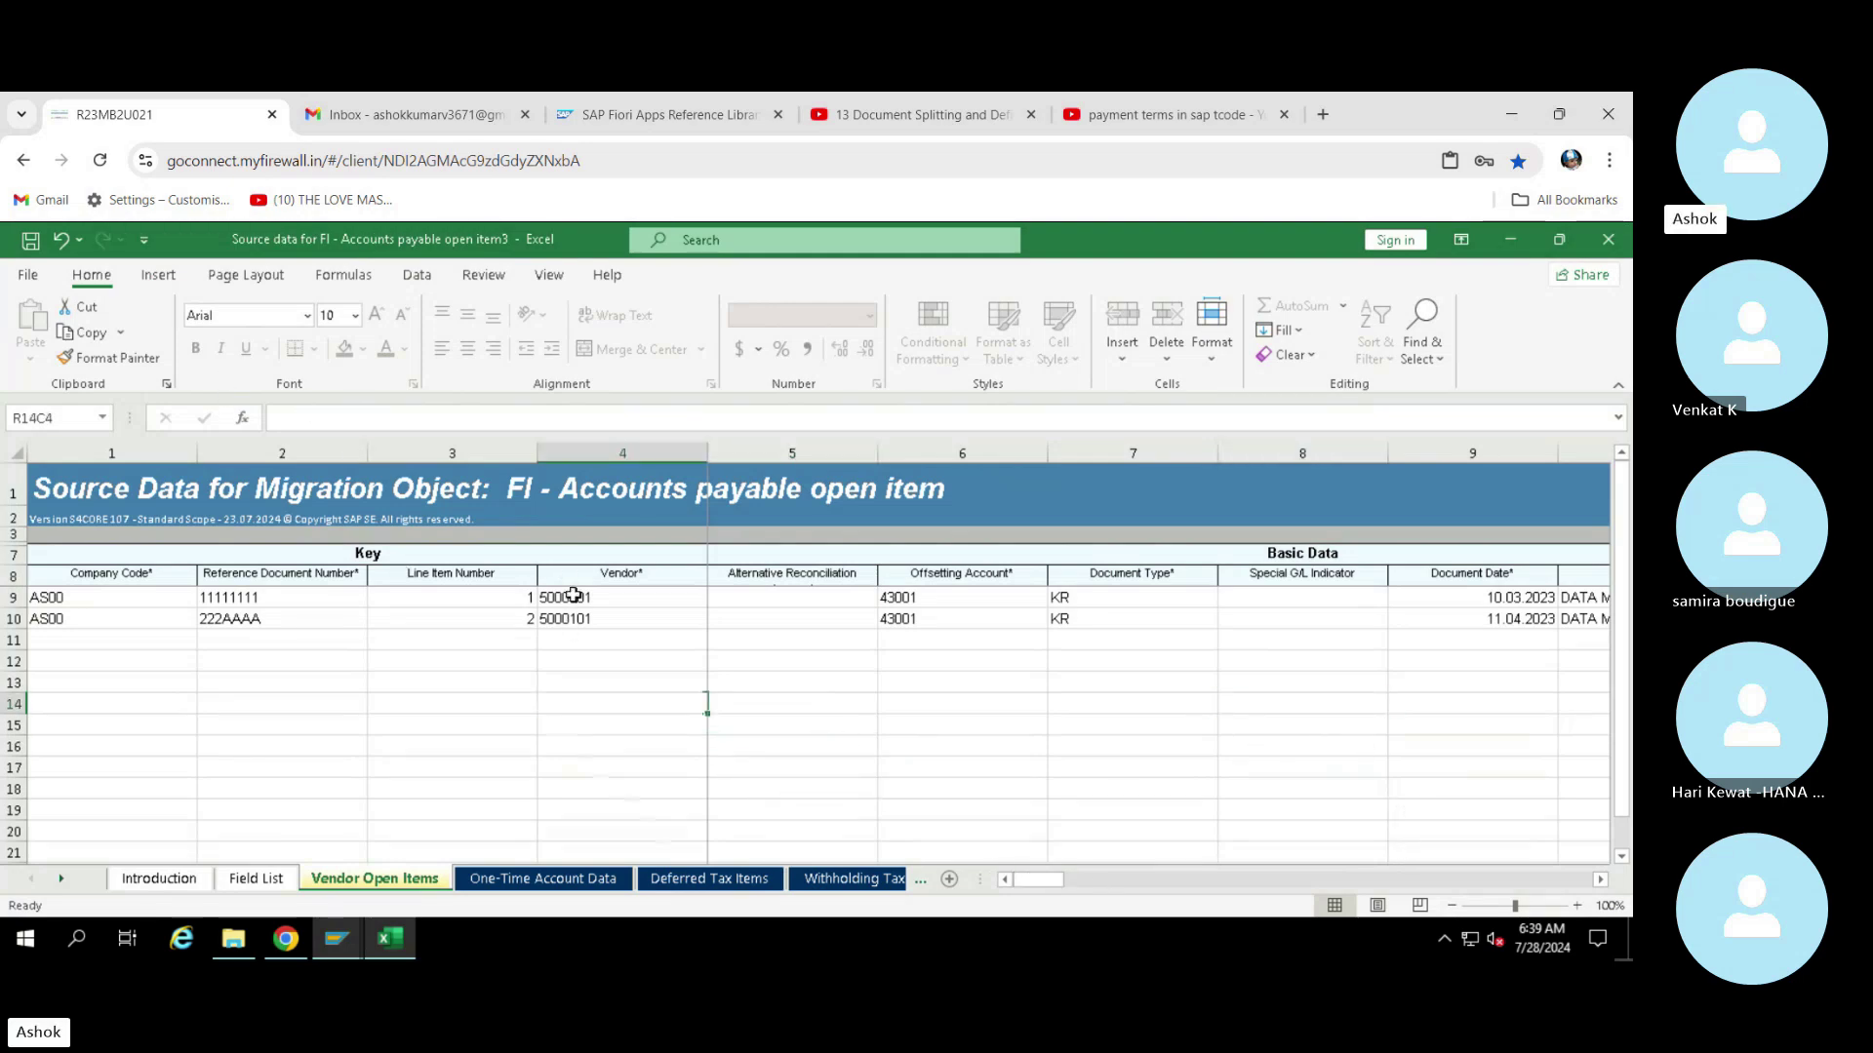
key(Right)
key(Right)
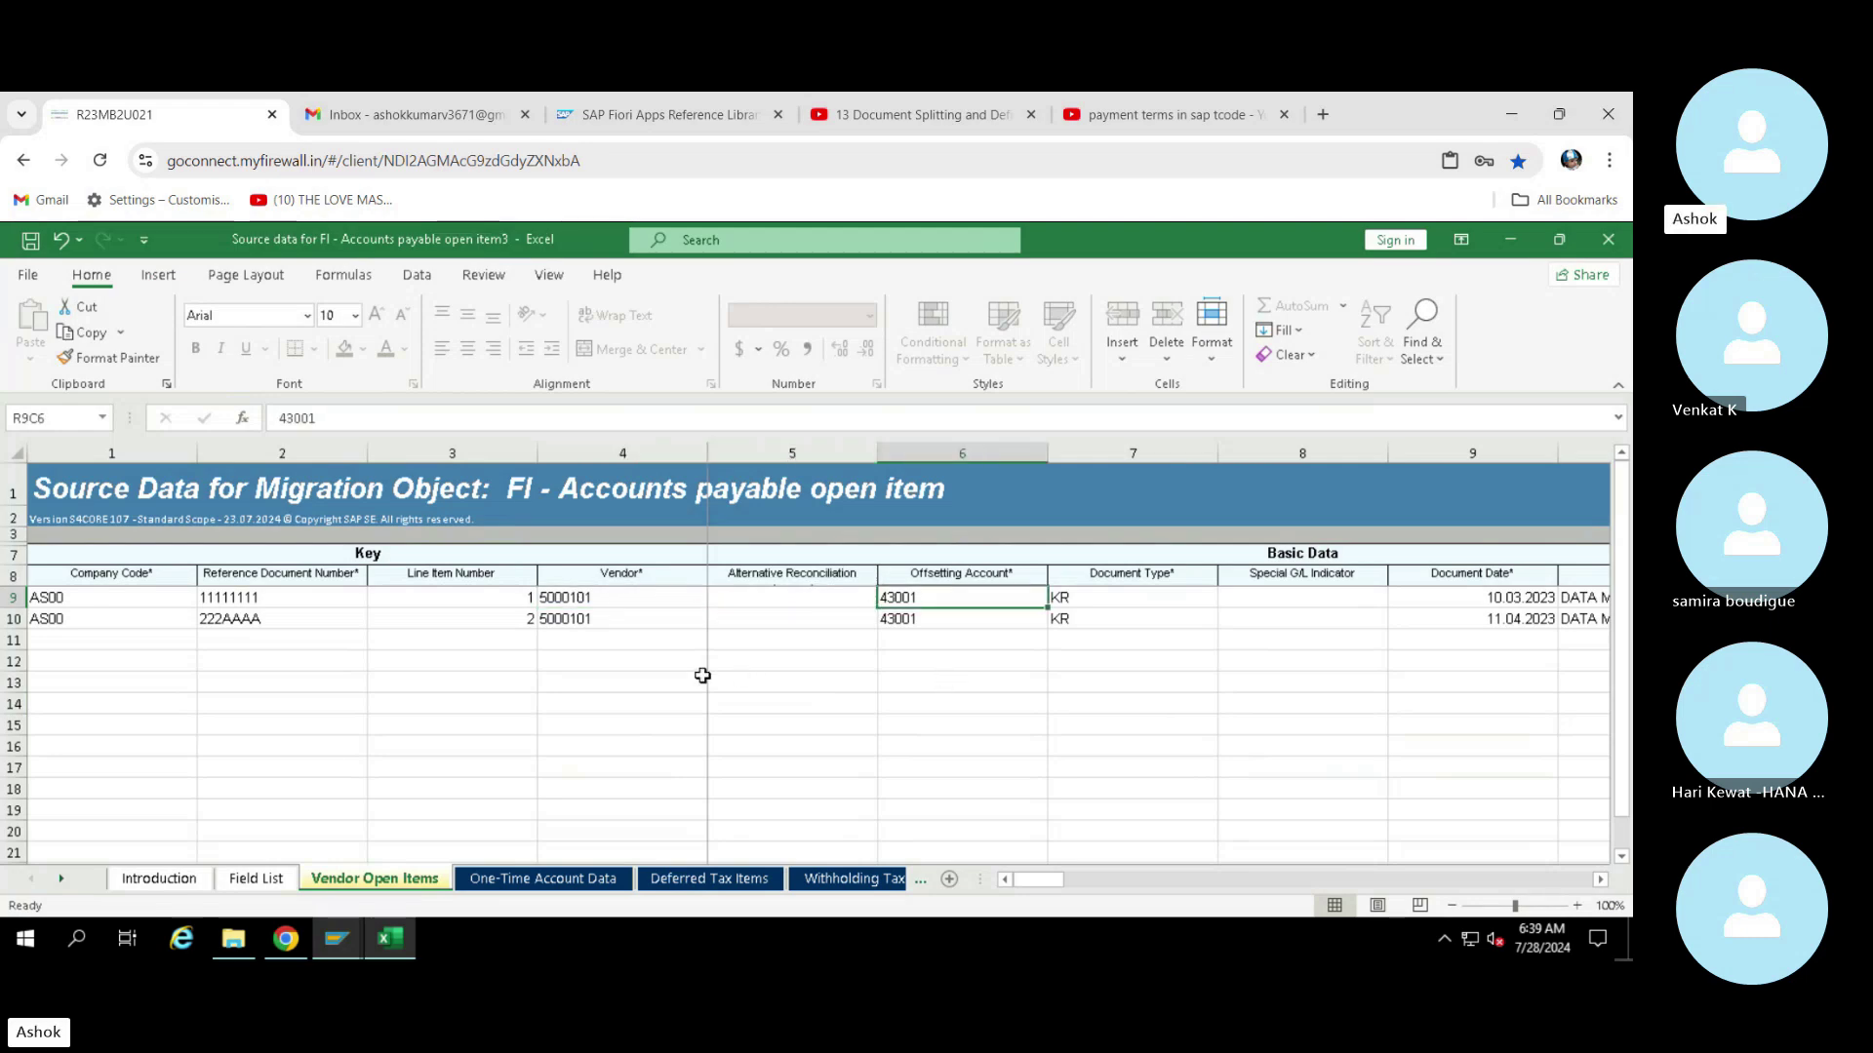
Save the workbook, and save it again as a new XML Spreadsheet 2003 file named Source data for FI - Accounts payable open item4
click(30, 240)
click(749, 648)
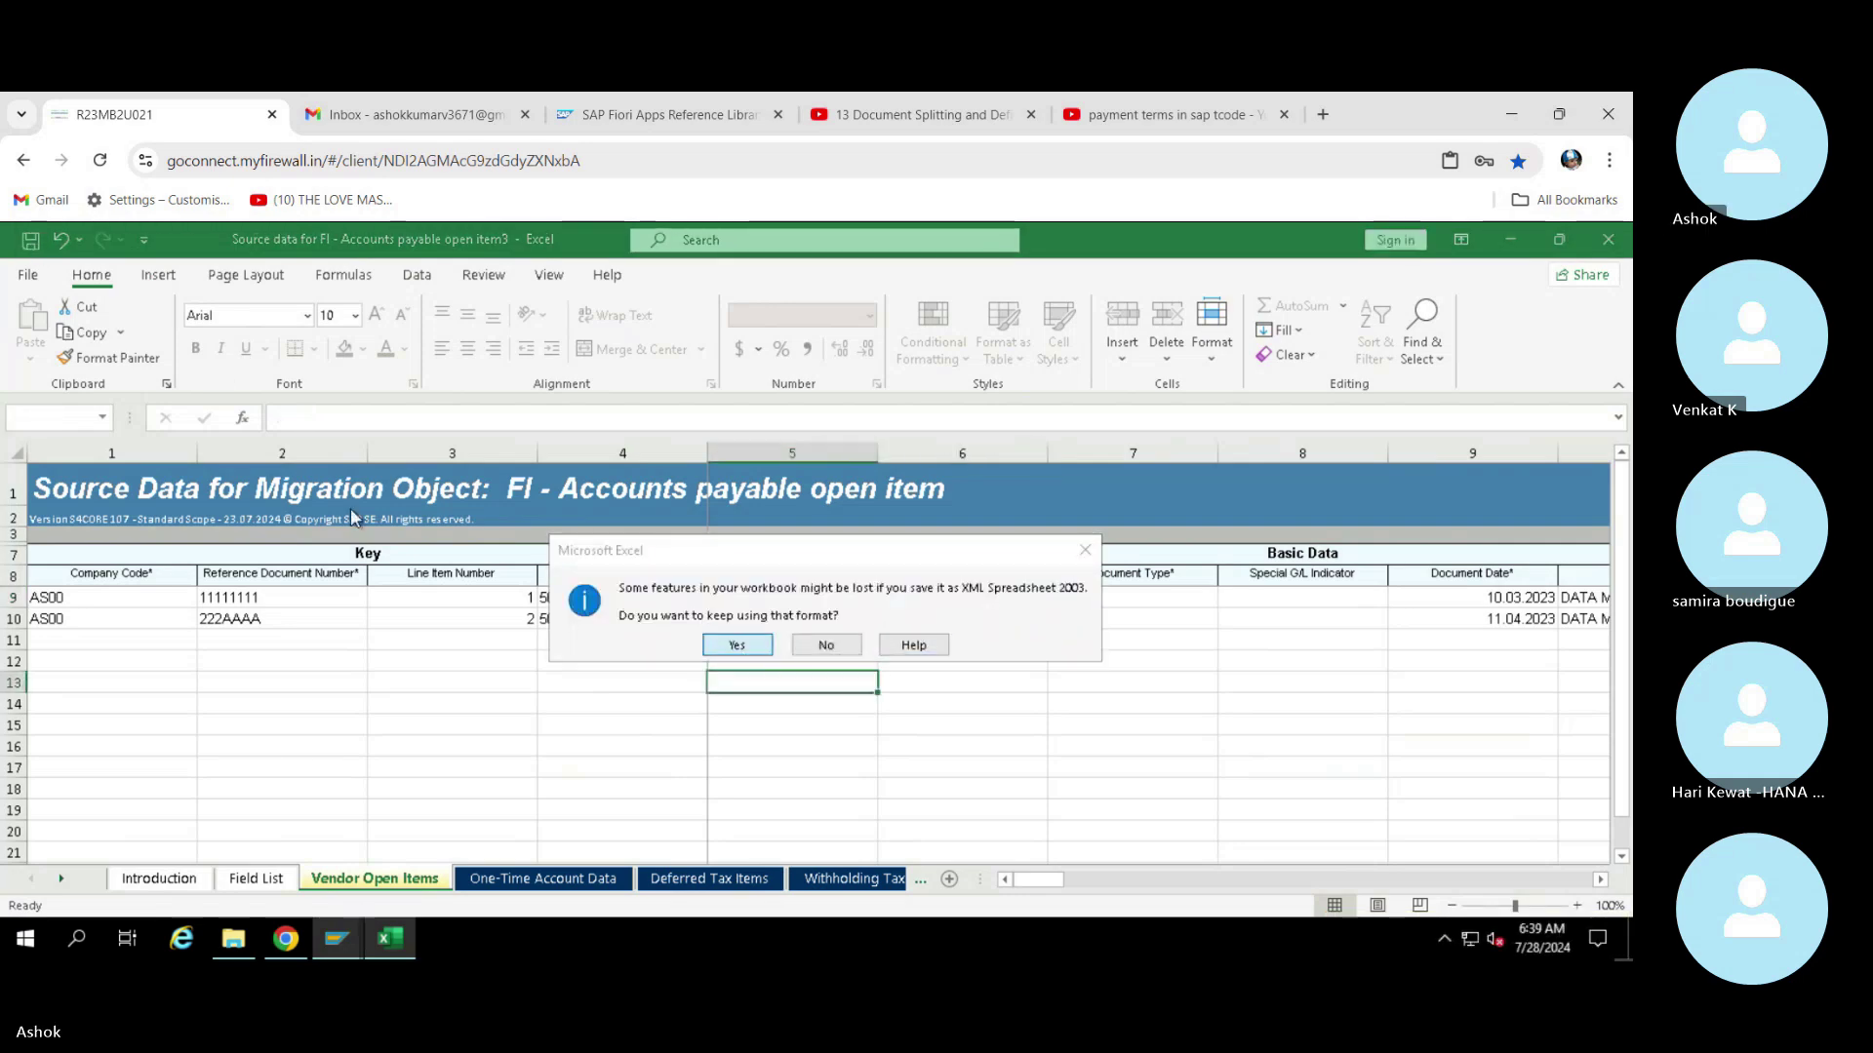
click(27, 275)
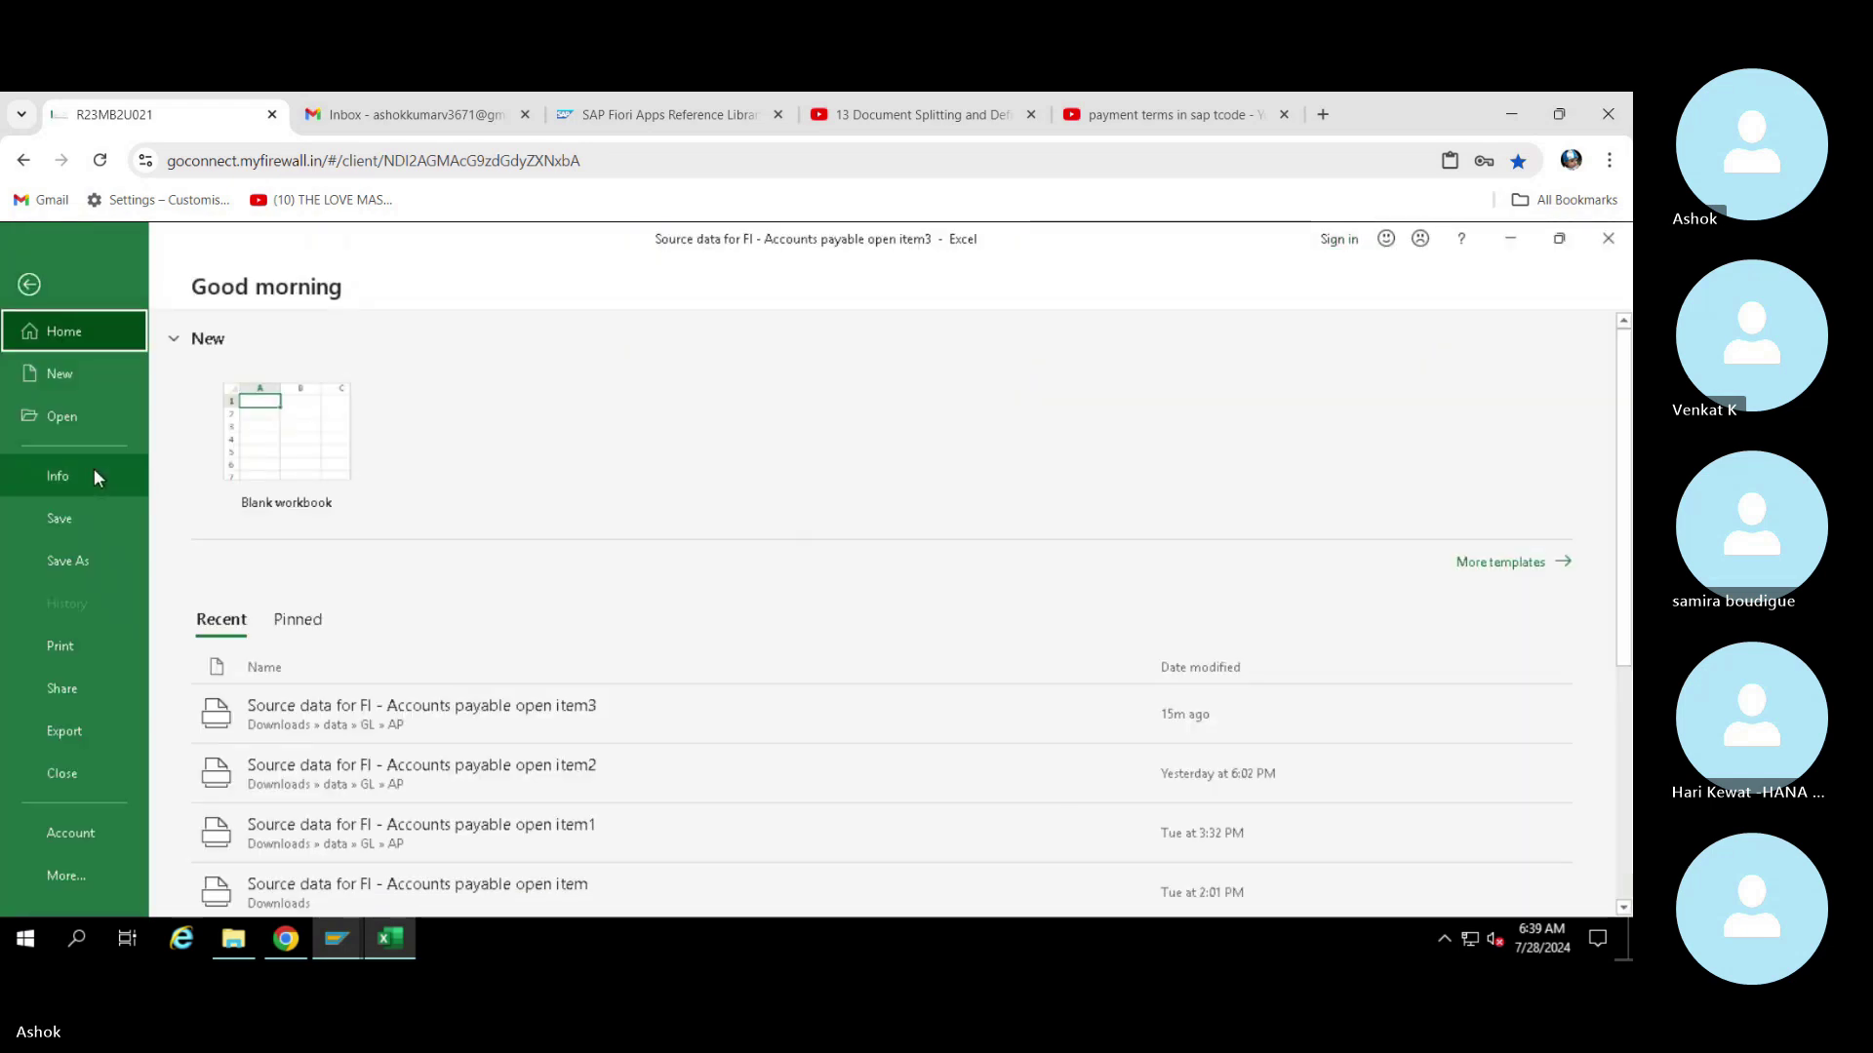
click(94, 568)
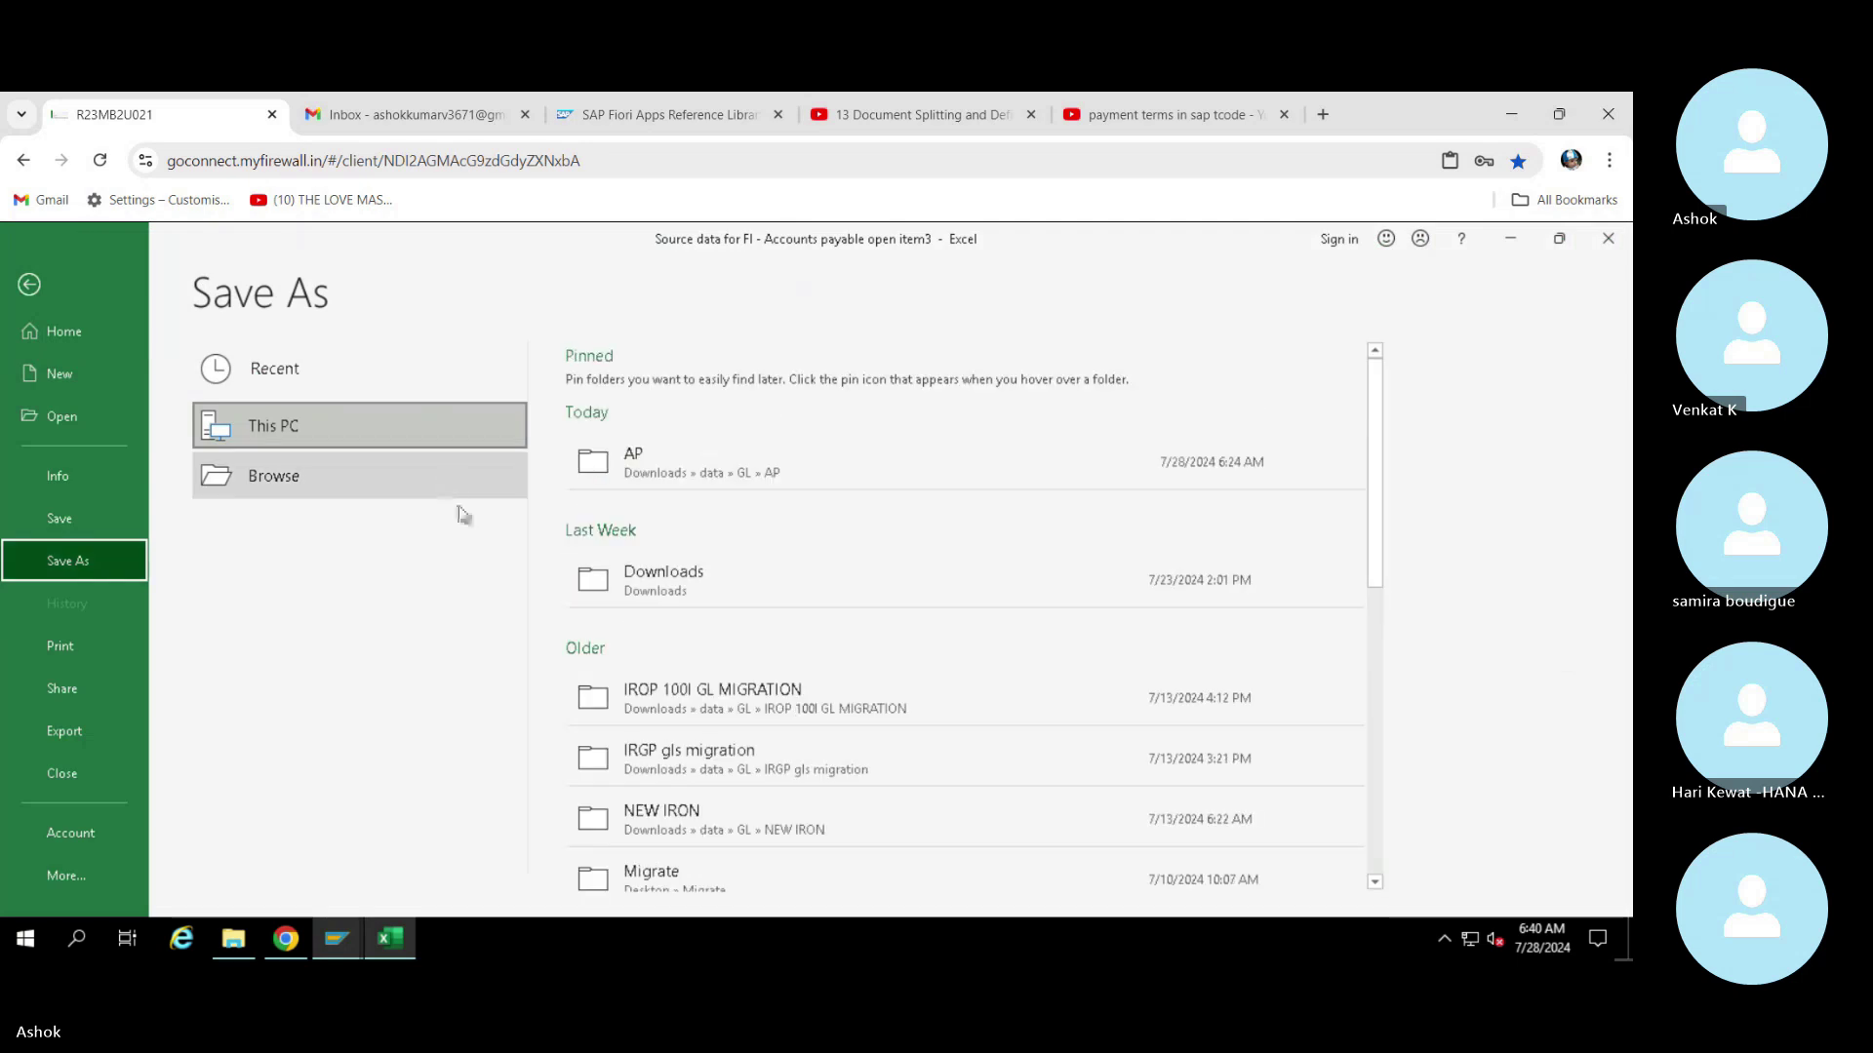
click(353, 480)
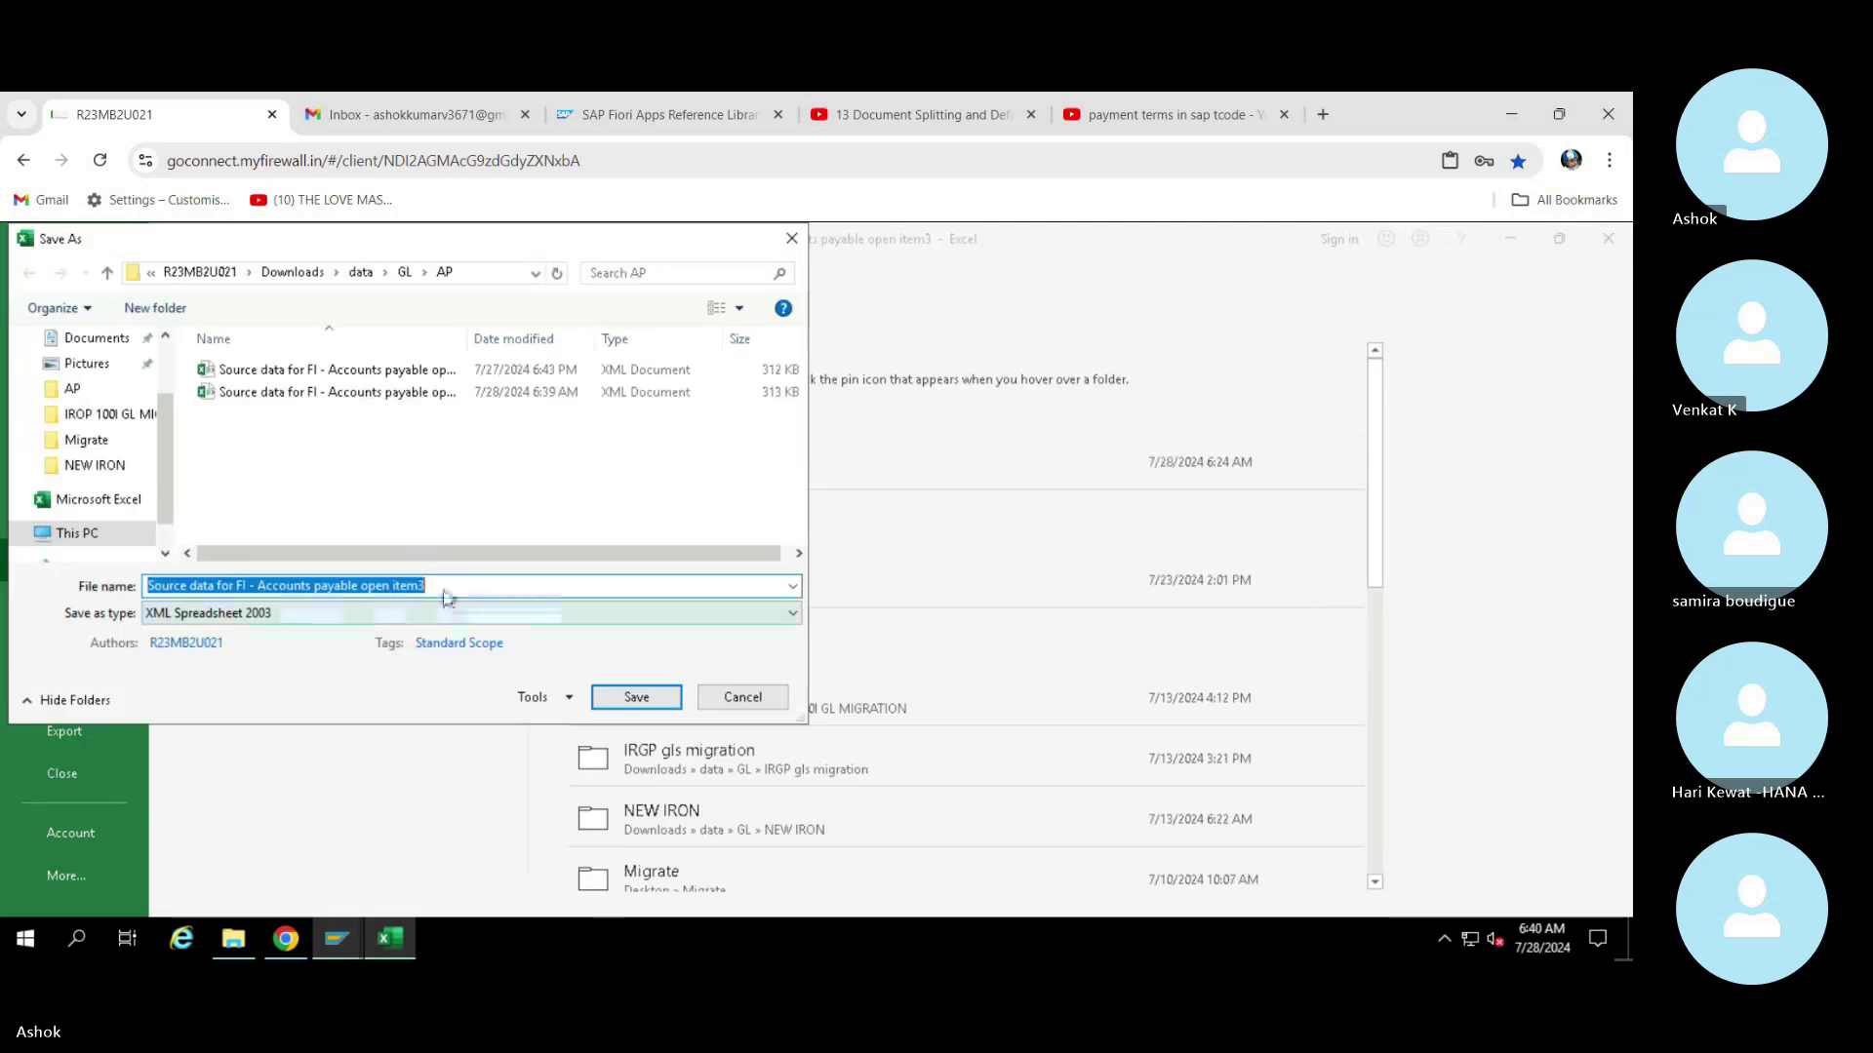
click(483, 588)
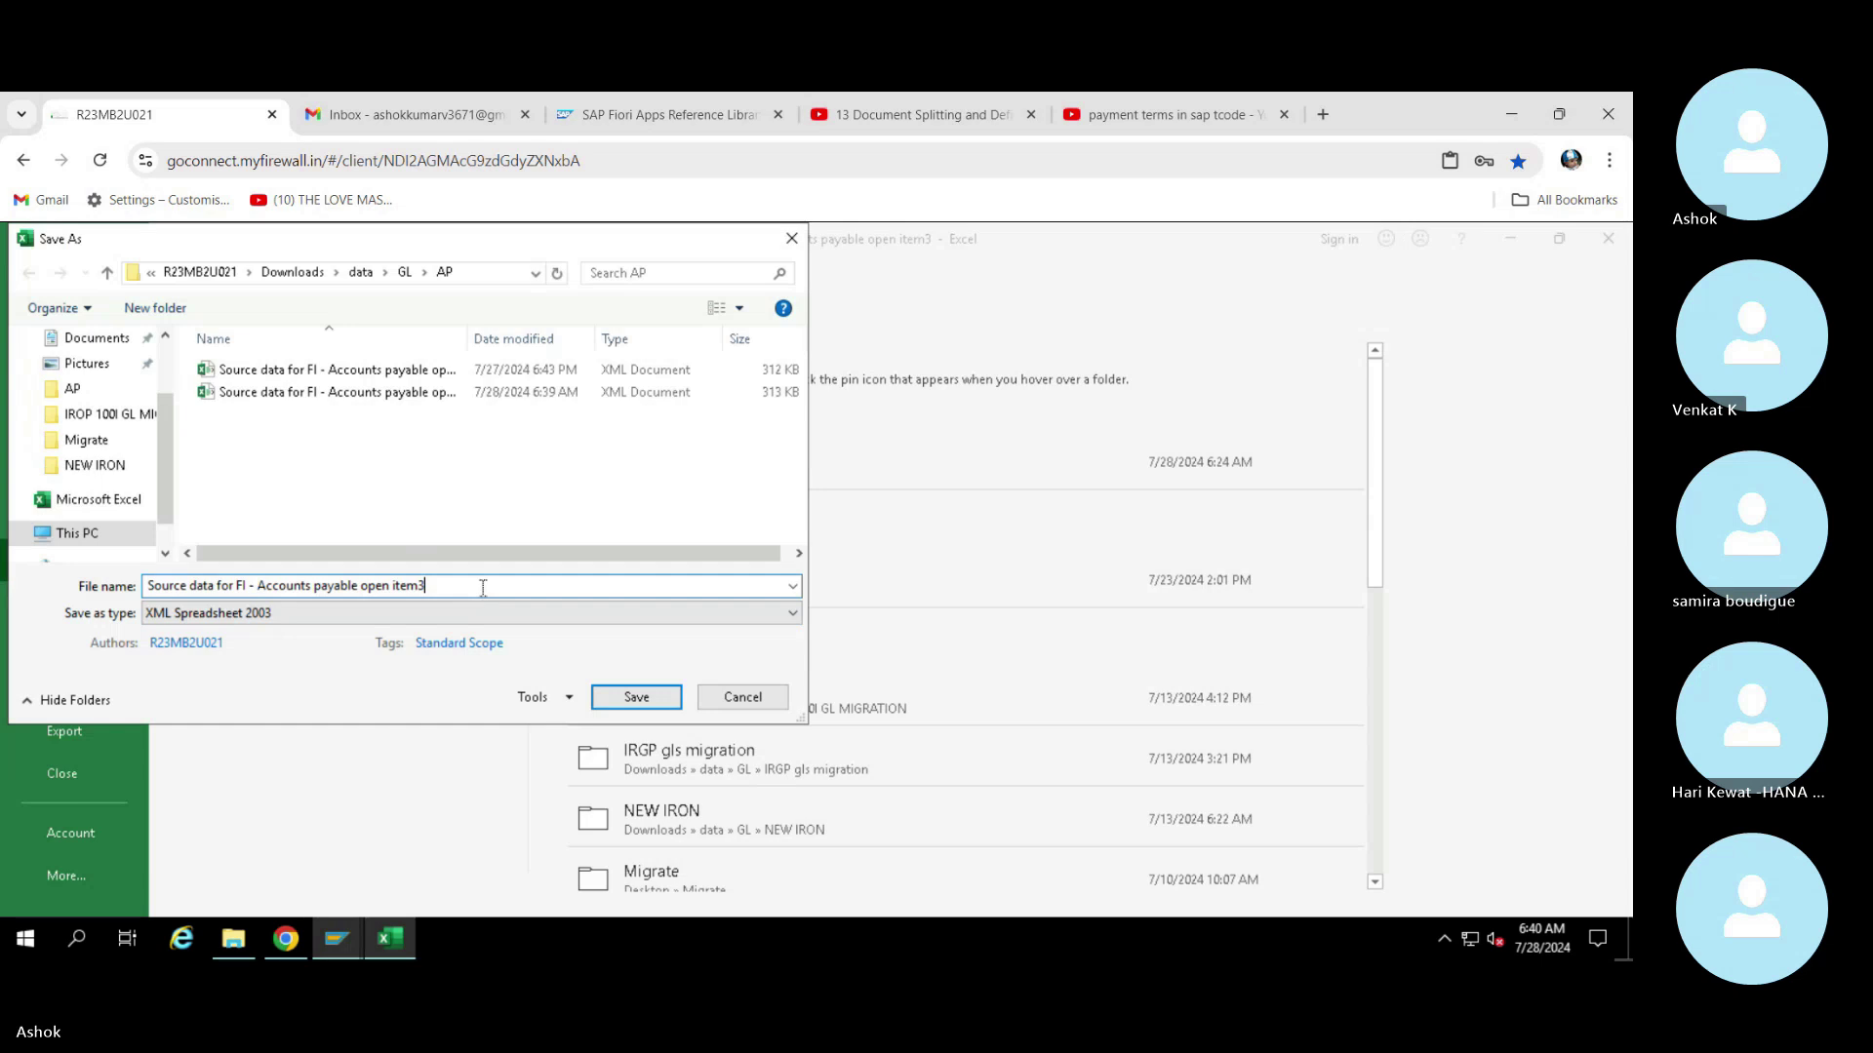
key(BackSpace)
text(4)
click(657, 702)
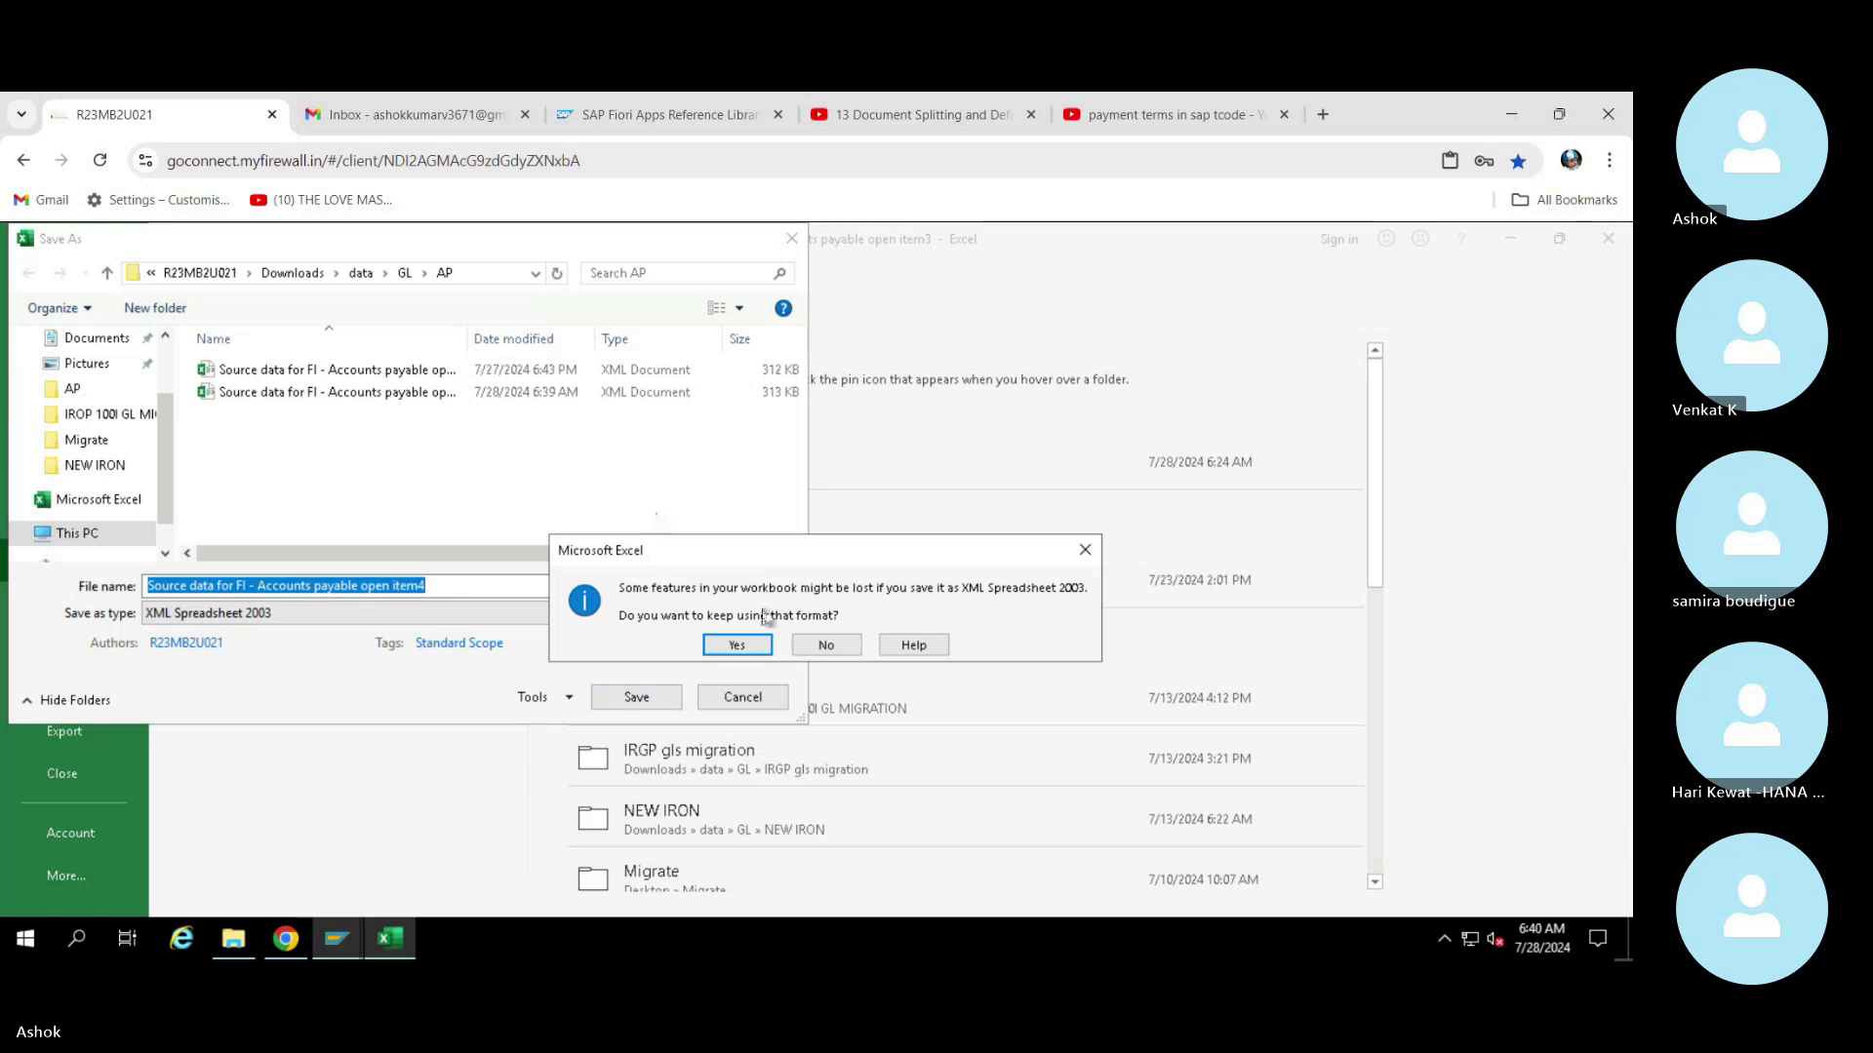
click(739, 645)
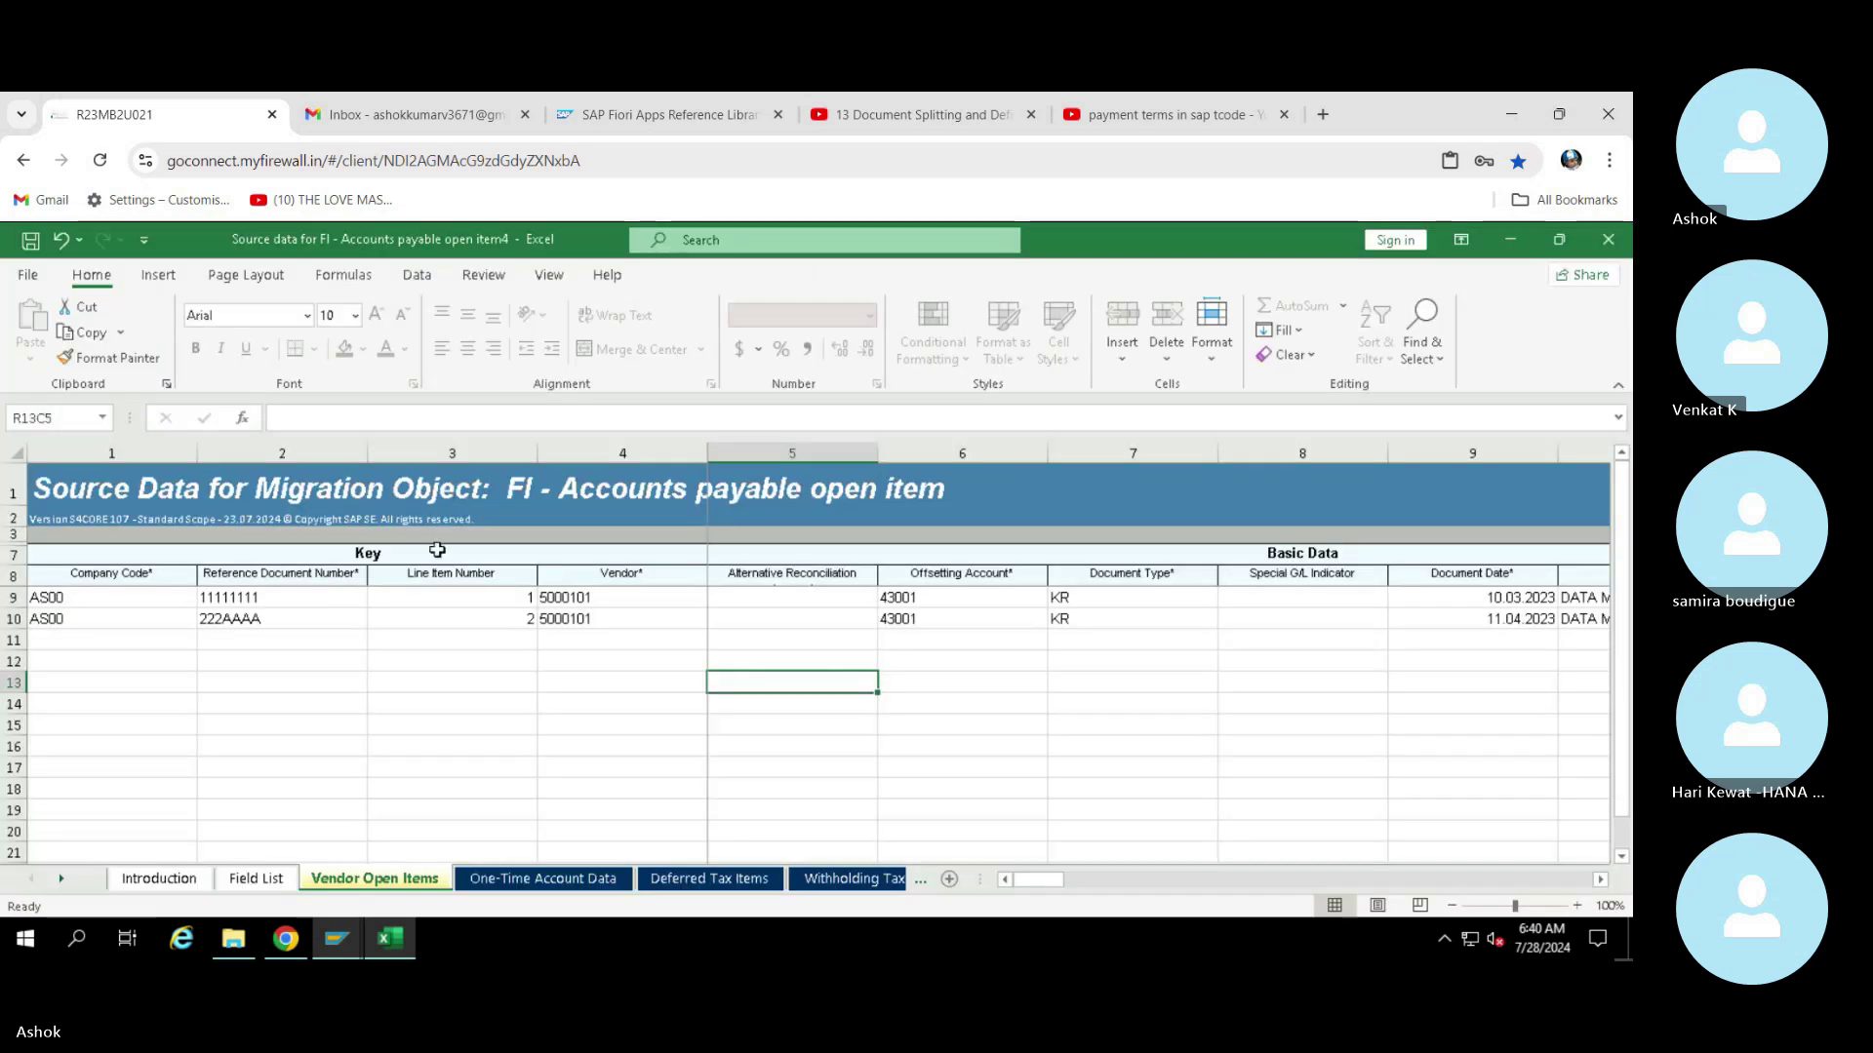
Review the second open item's entries from the Basic Data and currency columns through to the Payment columns
click(479, 622)
key(Right)
key(Right)
key(Right)
key(Right)
key(Right)
key(Right)
key(Right)
key(Right)
key(Right)
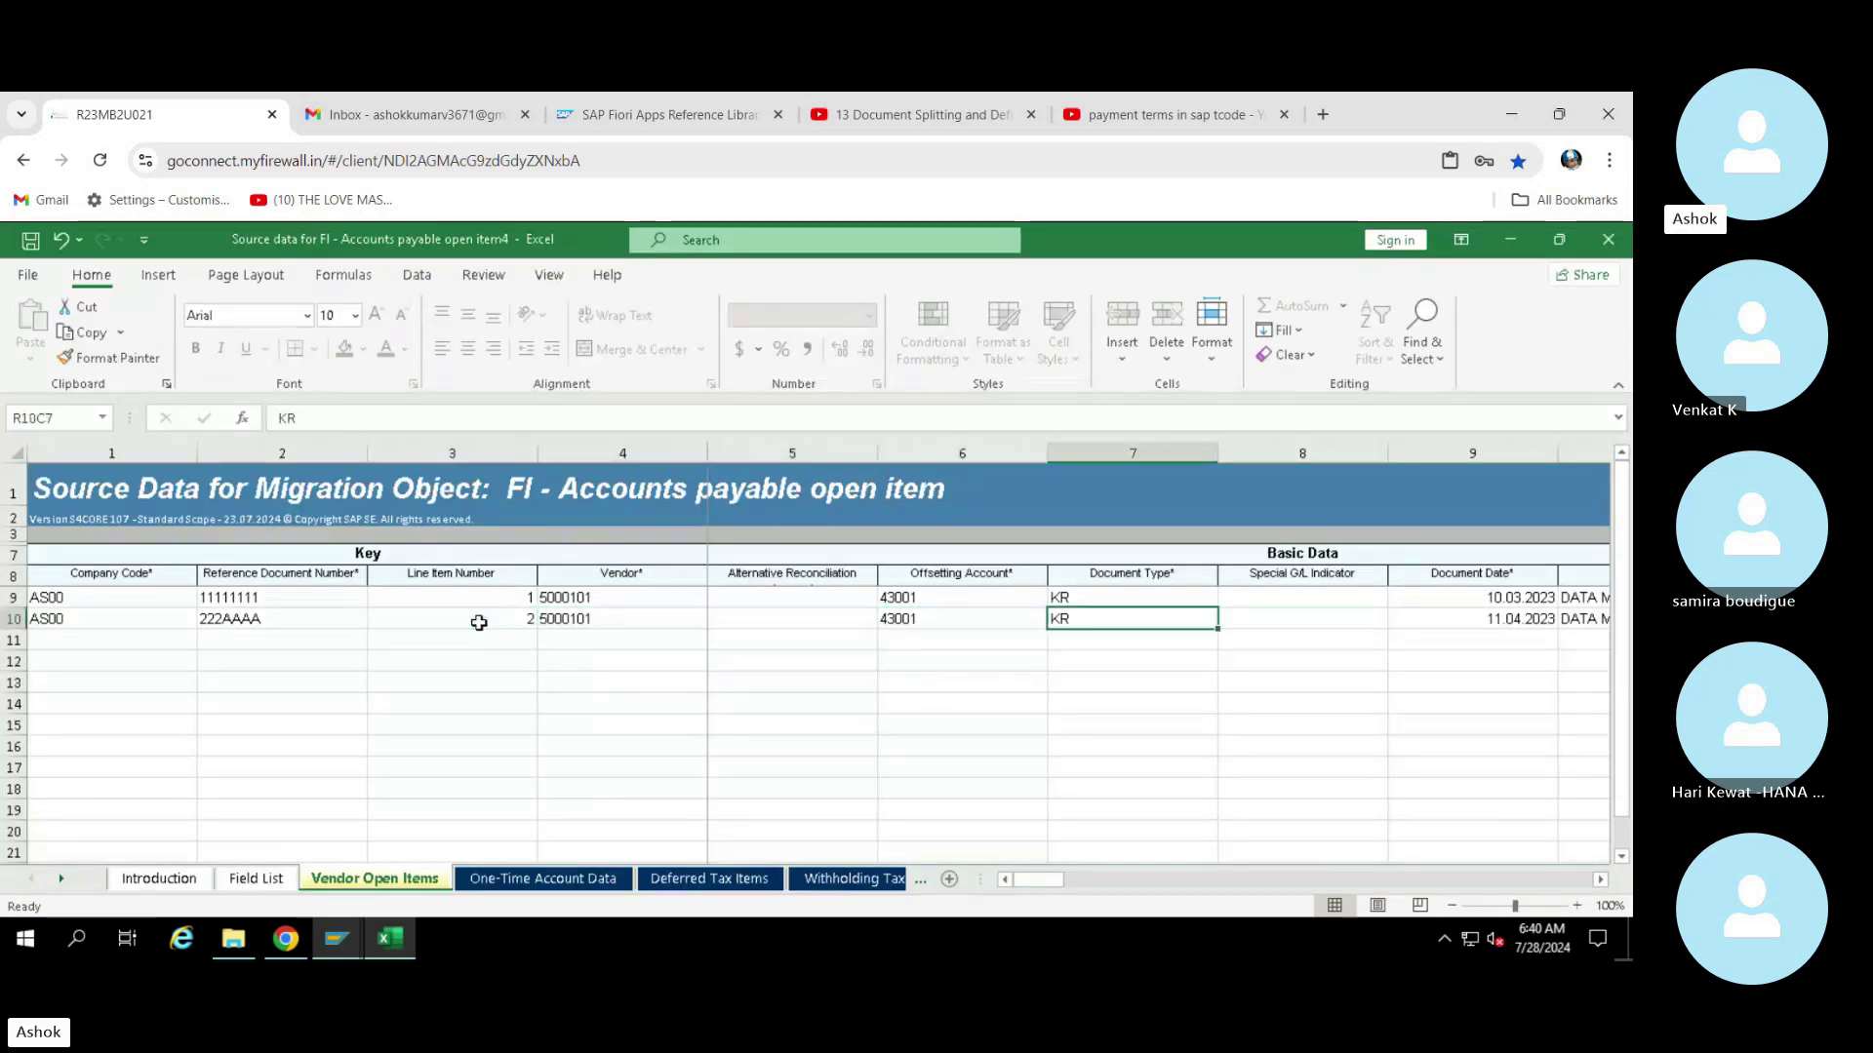
key(Right)
key(Right)
key(Right)
key(Right)
key(Right)
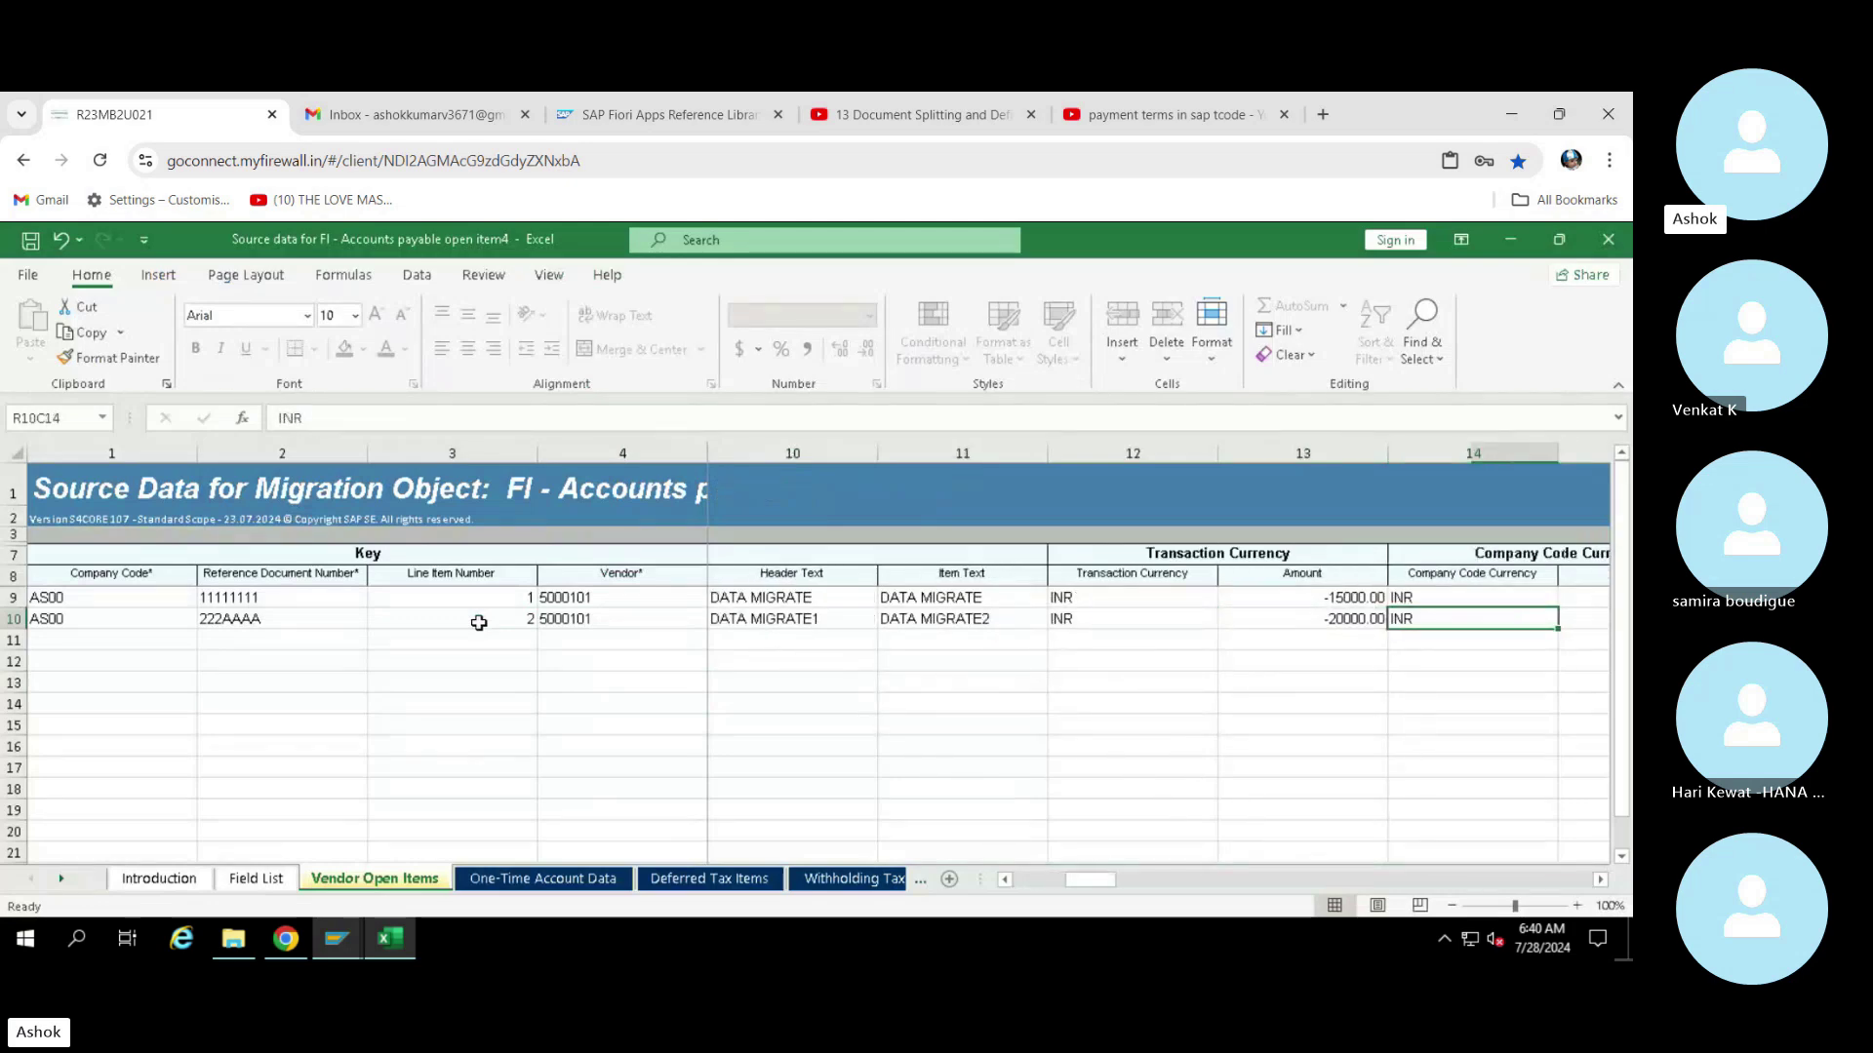
key(Right)
key(Right)
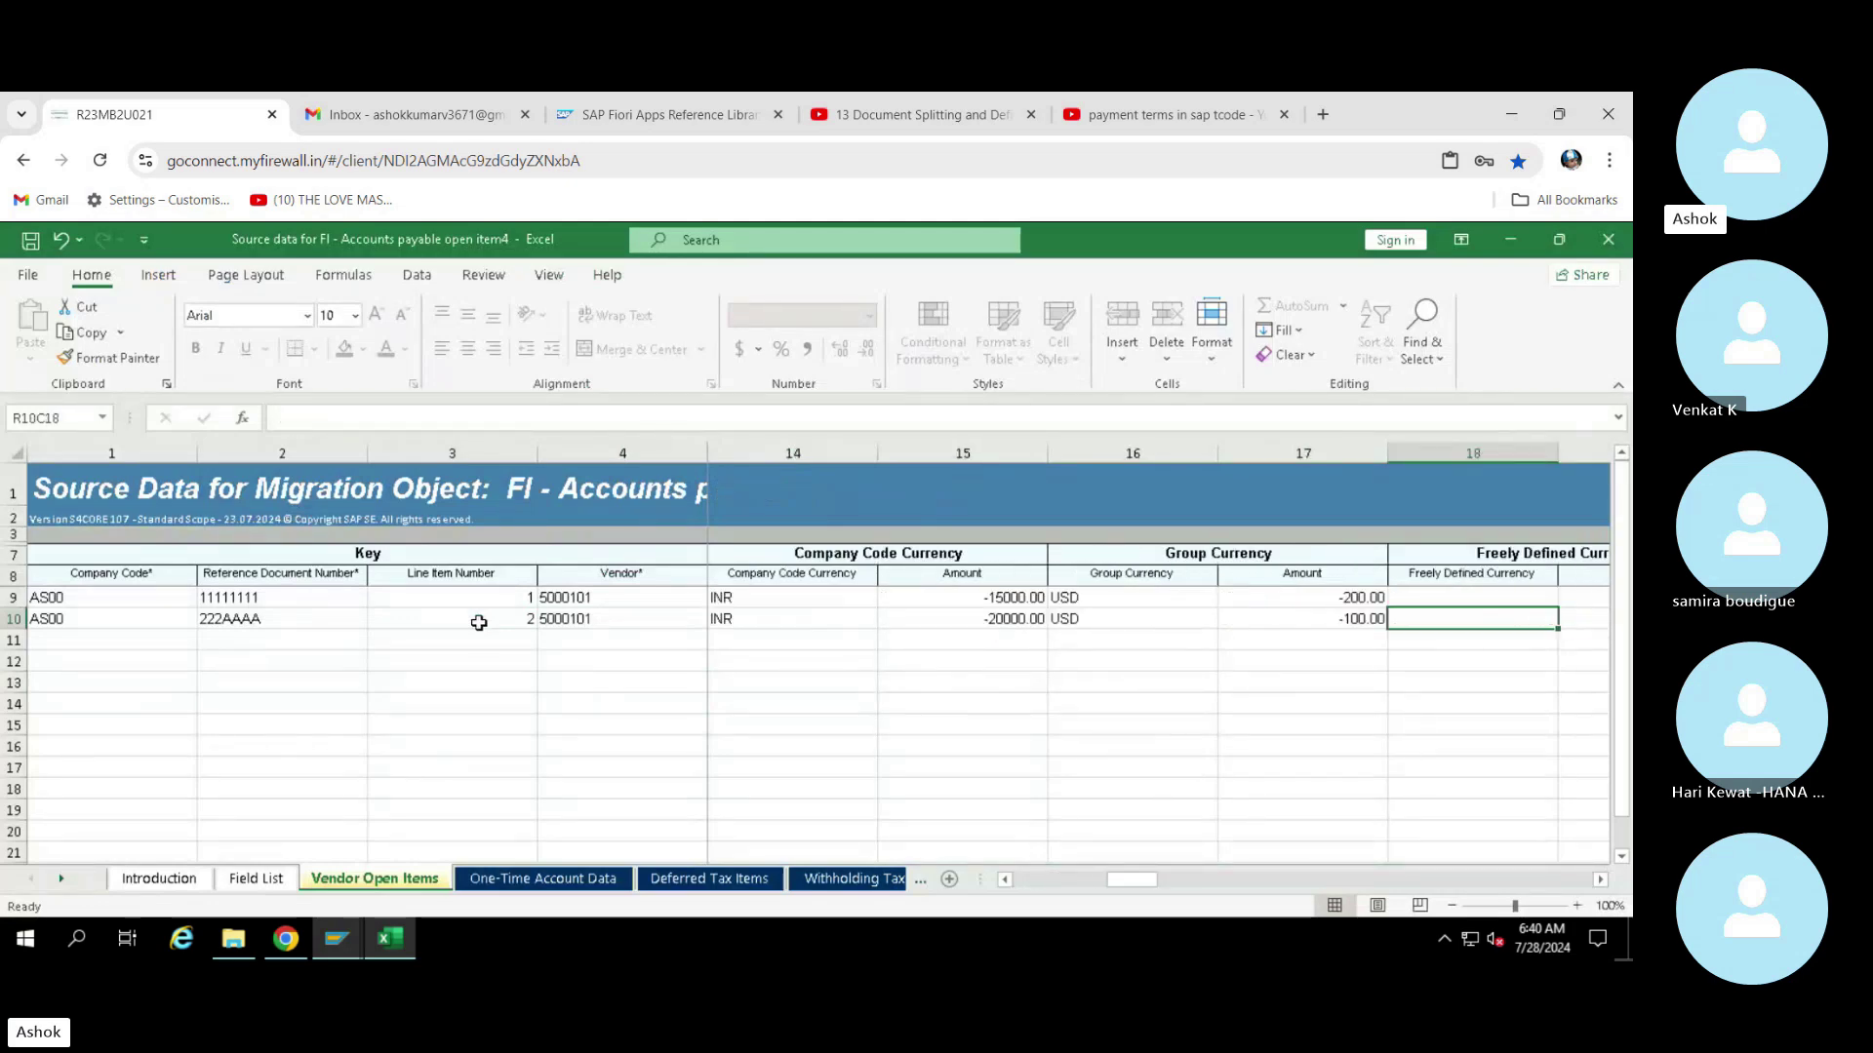
key(Right)
key(Right)
key(Right)
key(Right)
key(Right)
key(Right)
key(Right)
key(Right)
key(Right)
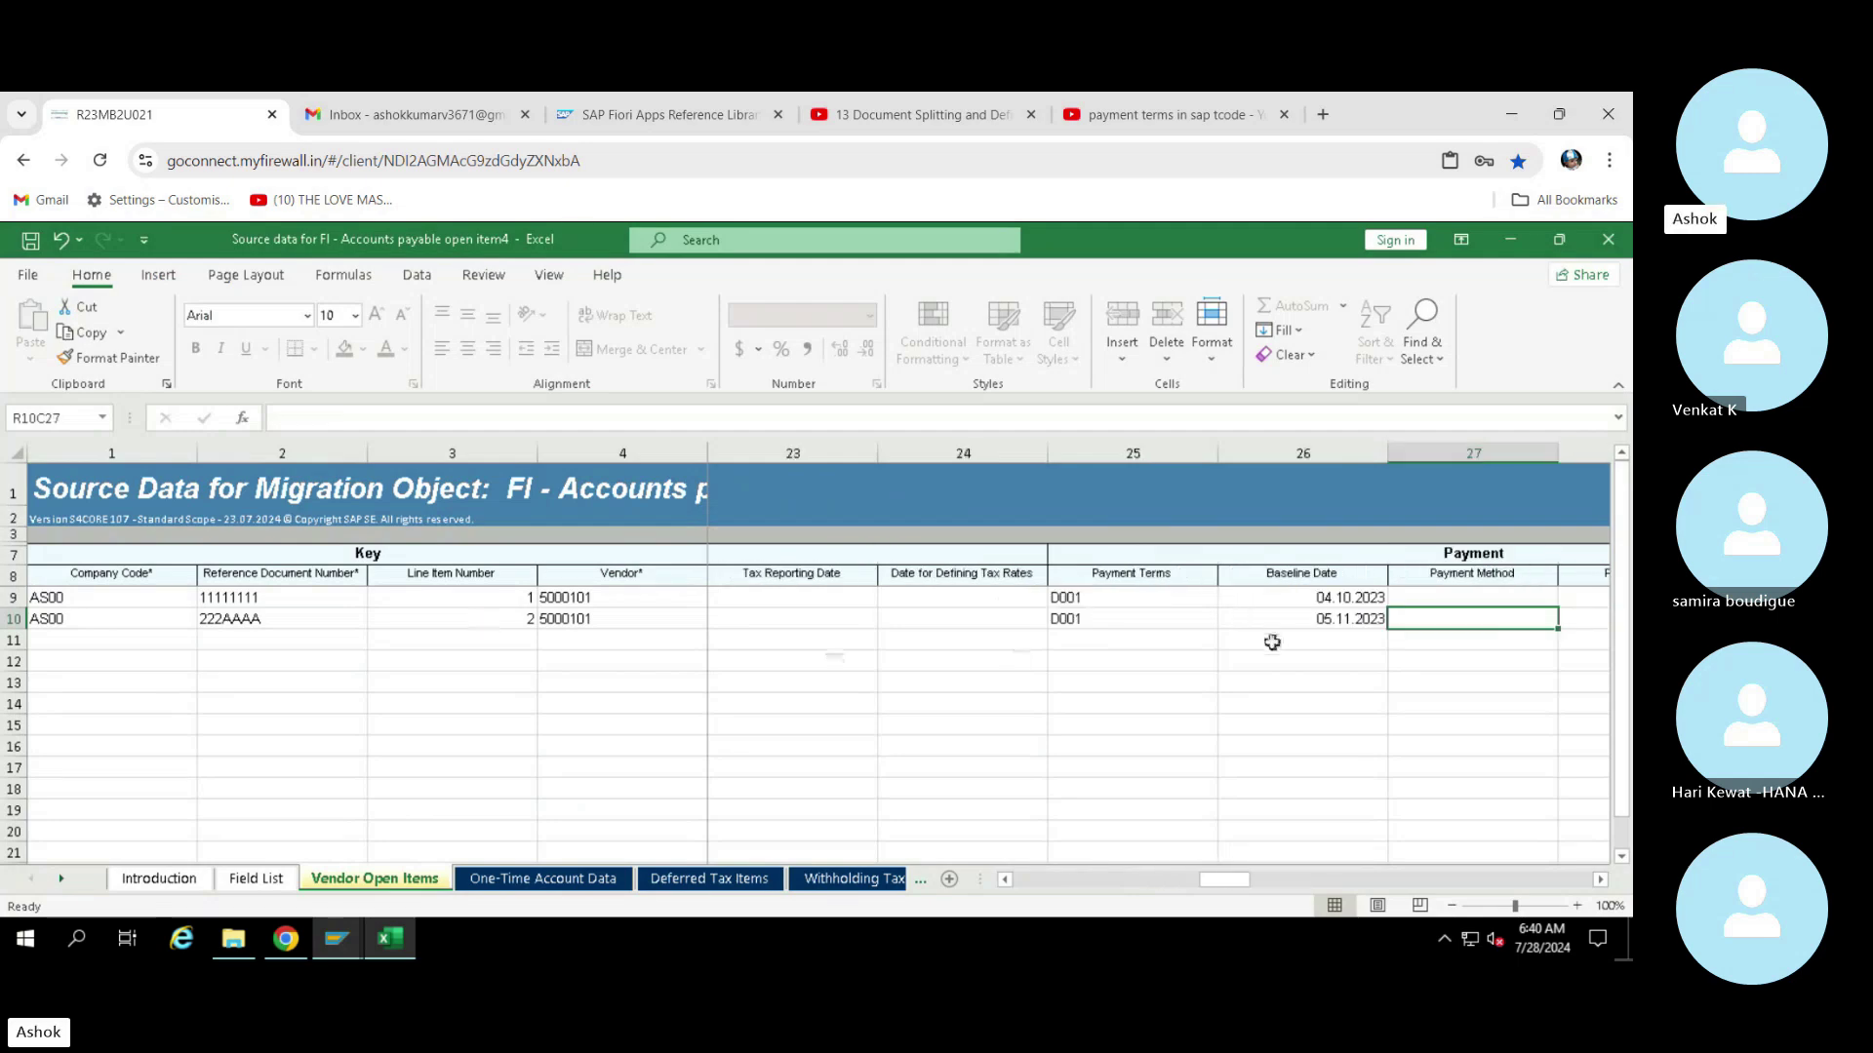
Clear the second item's Baseline Date and save the workbook, keeping the XML Spreadsheet 2003 format
click(1322, 622)
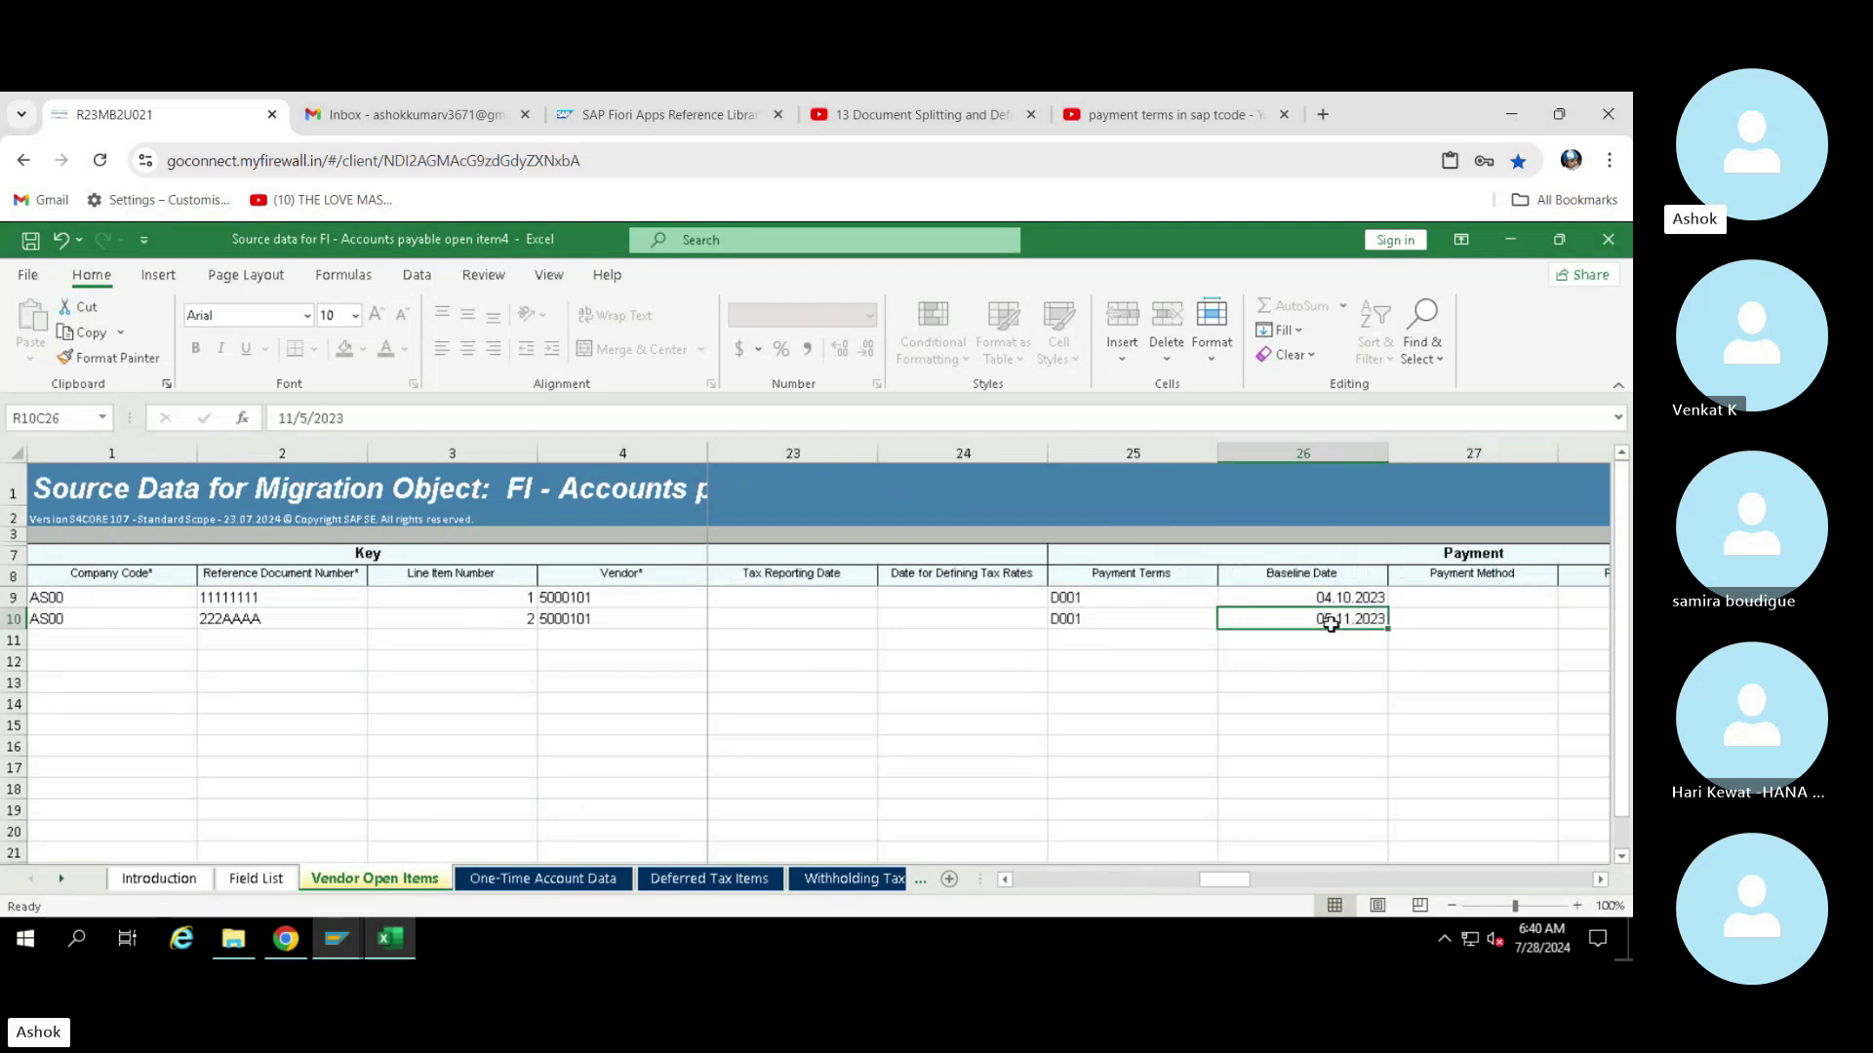
key(Delete)
click(1141, 702)
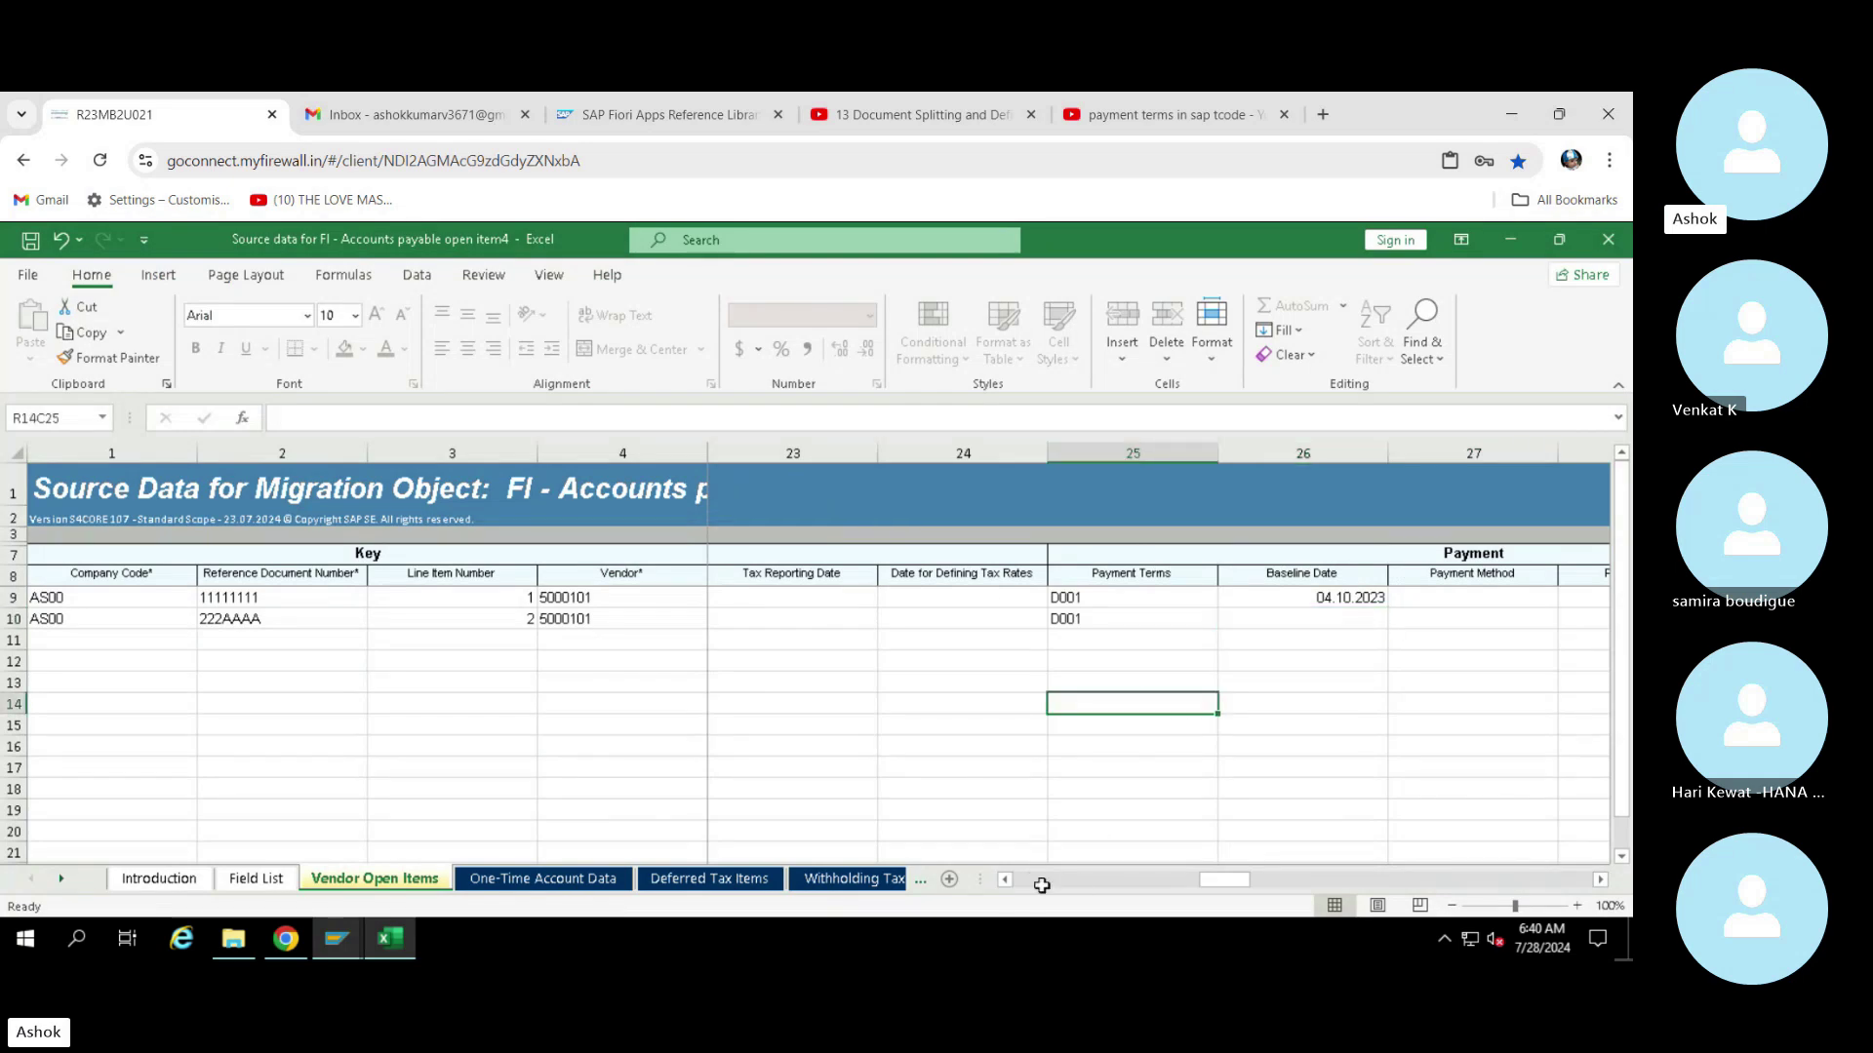
click(1072, 885)
click(1007, 881)
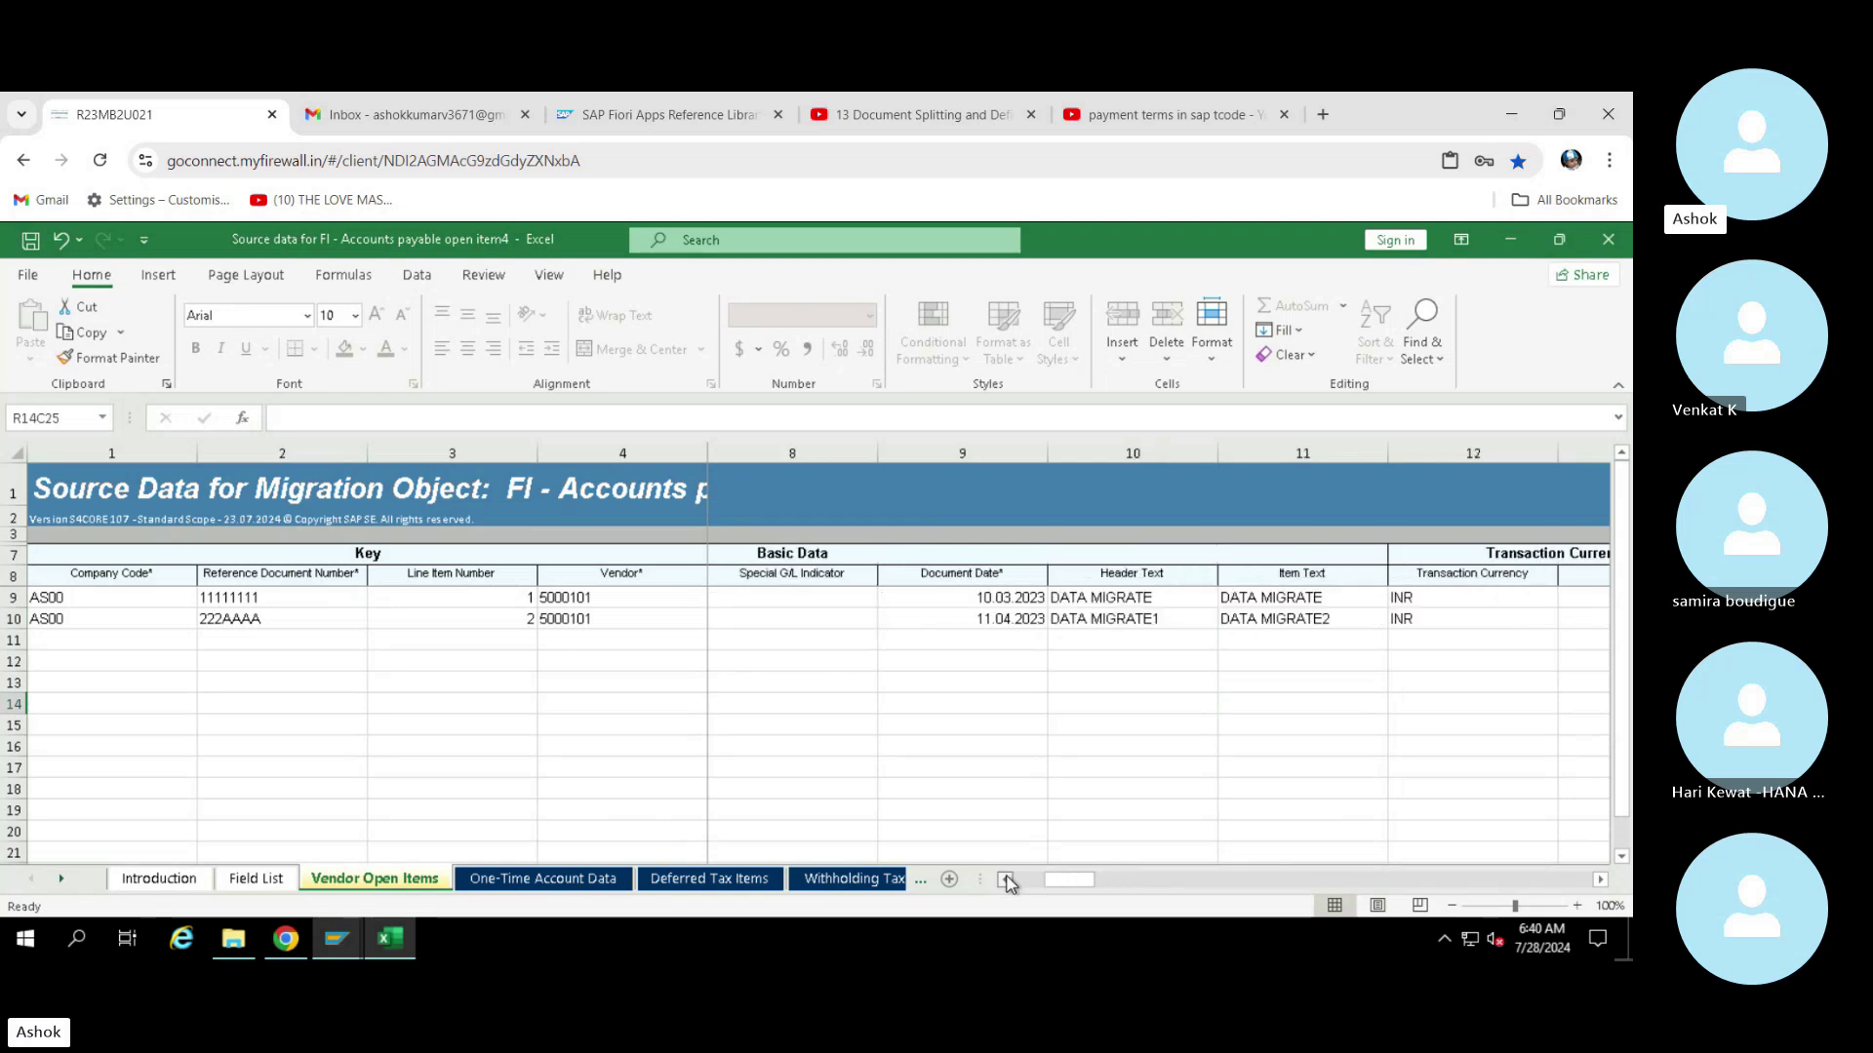
click(453, 679)
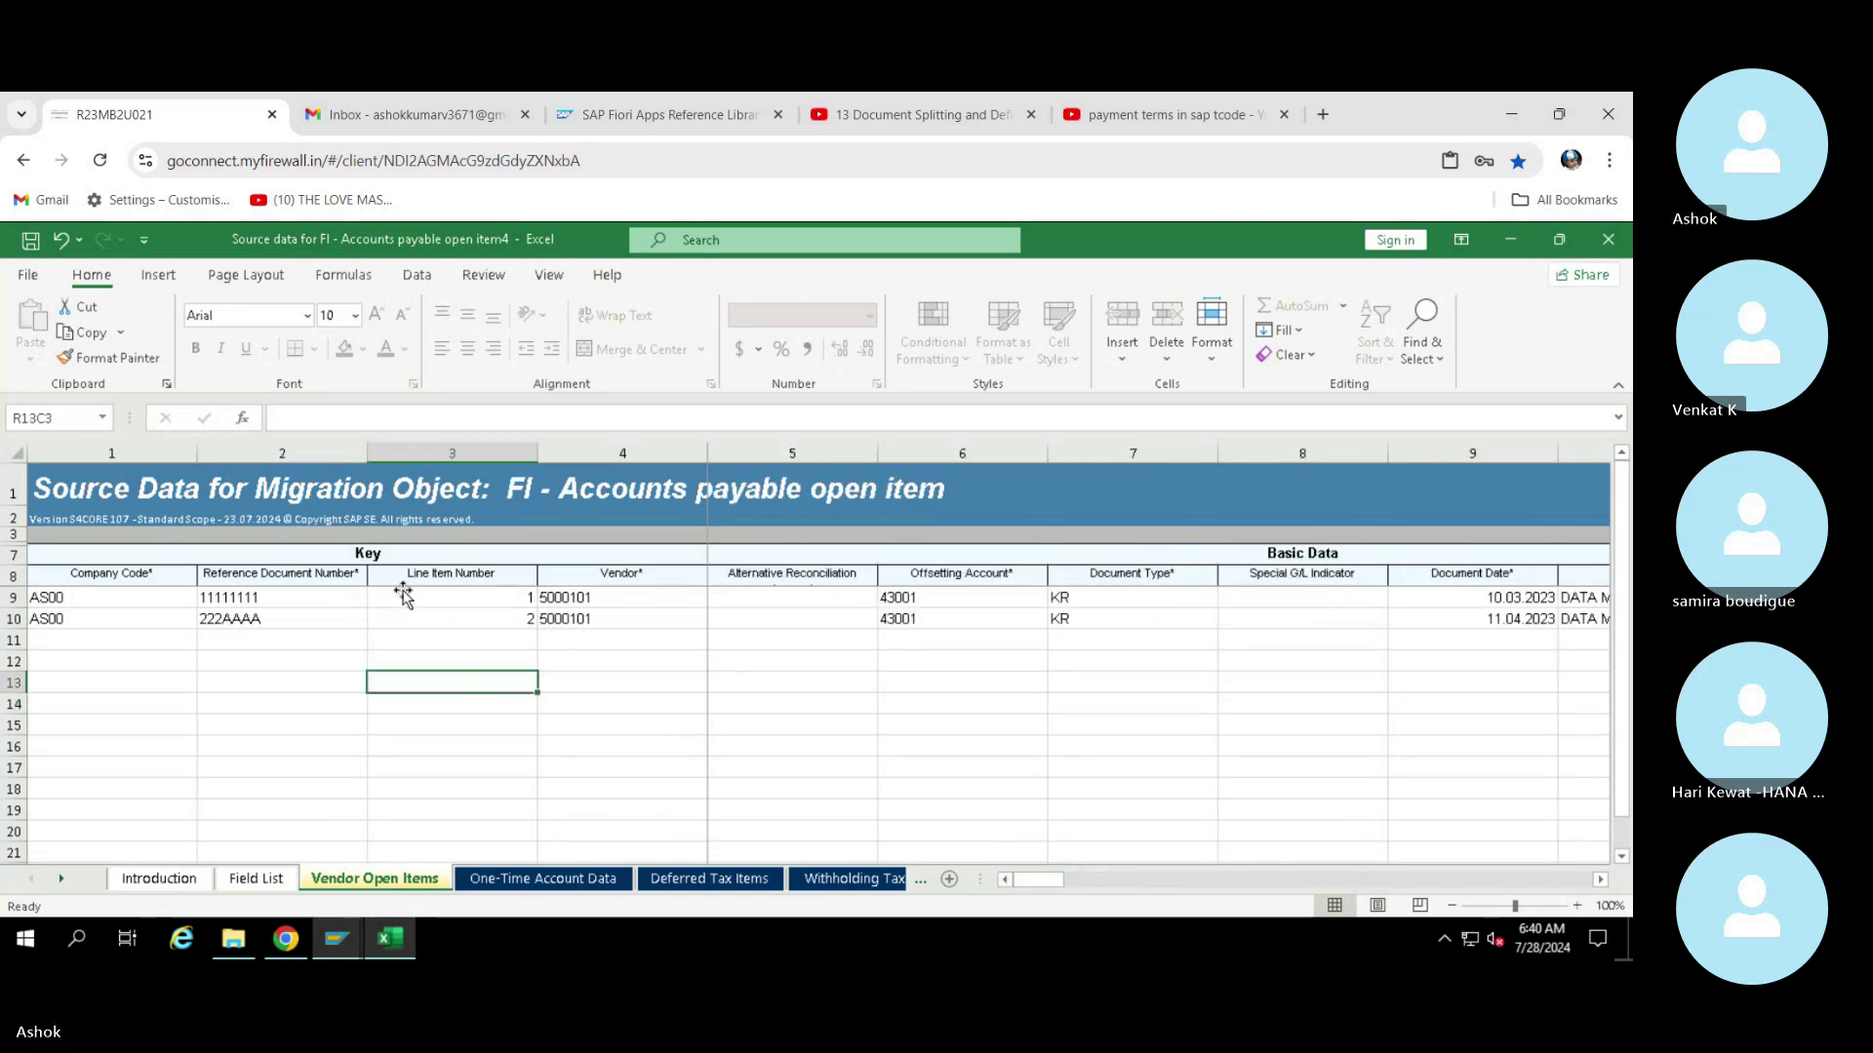
key(ctrl+s)
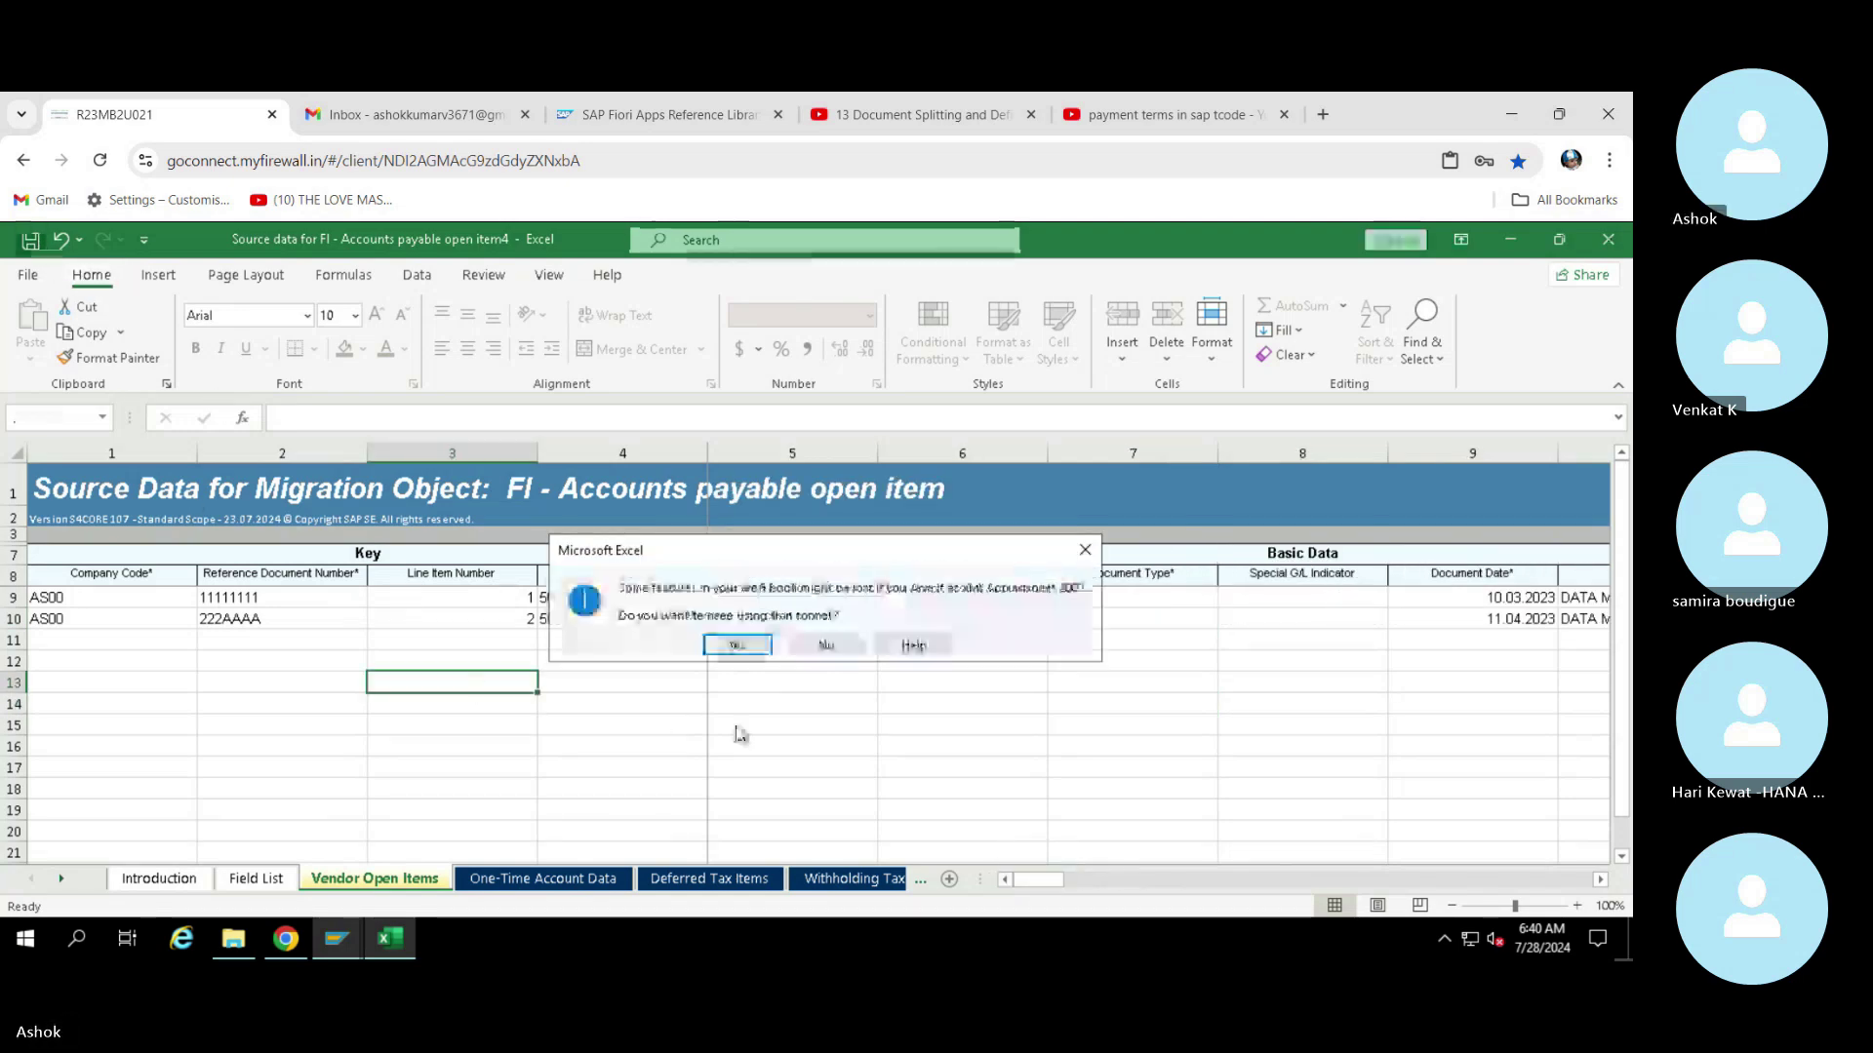
click(741, 645)
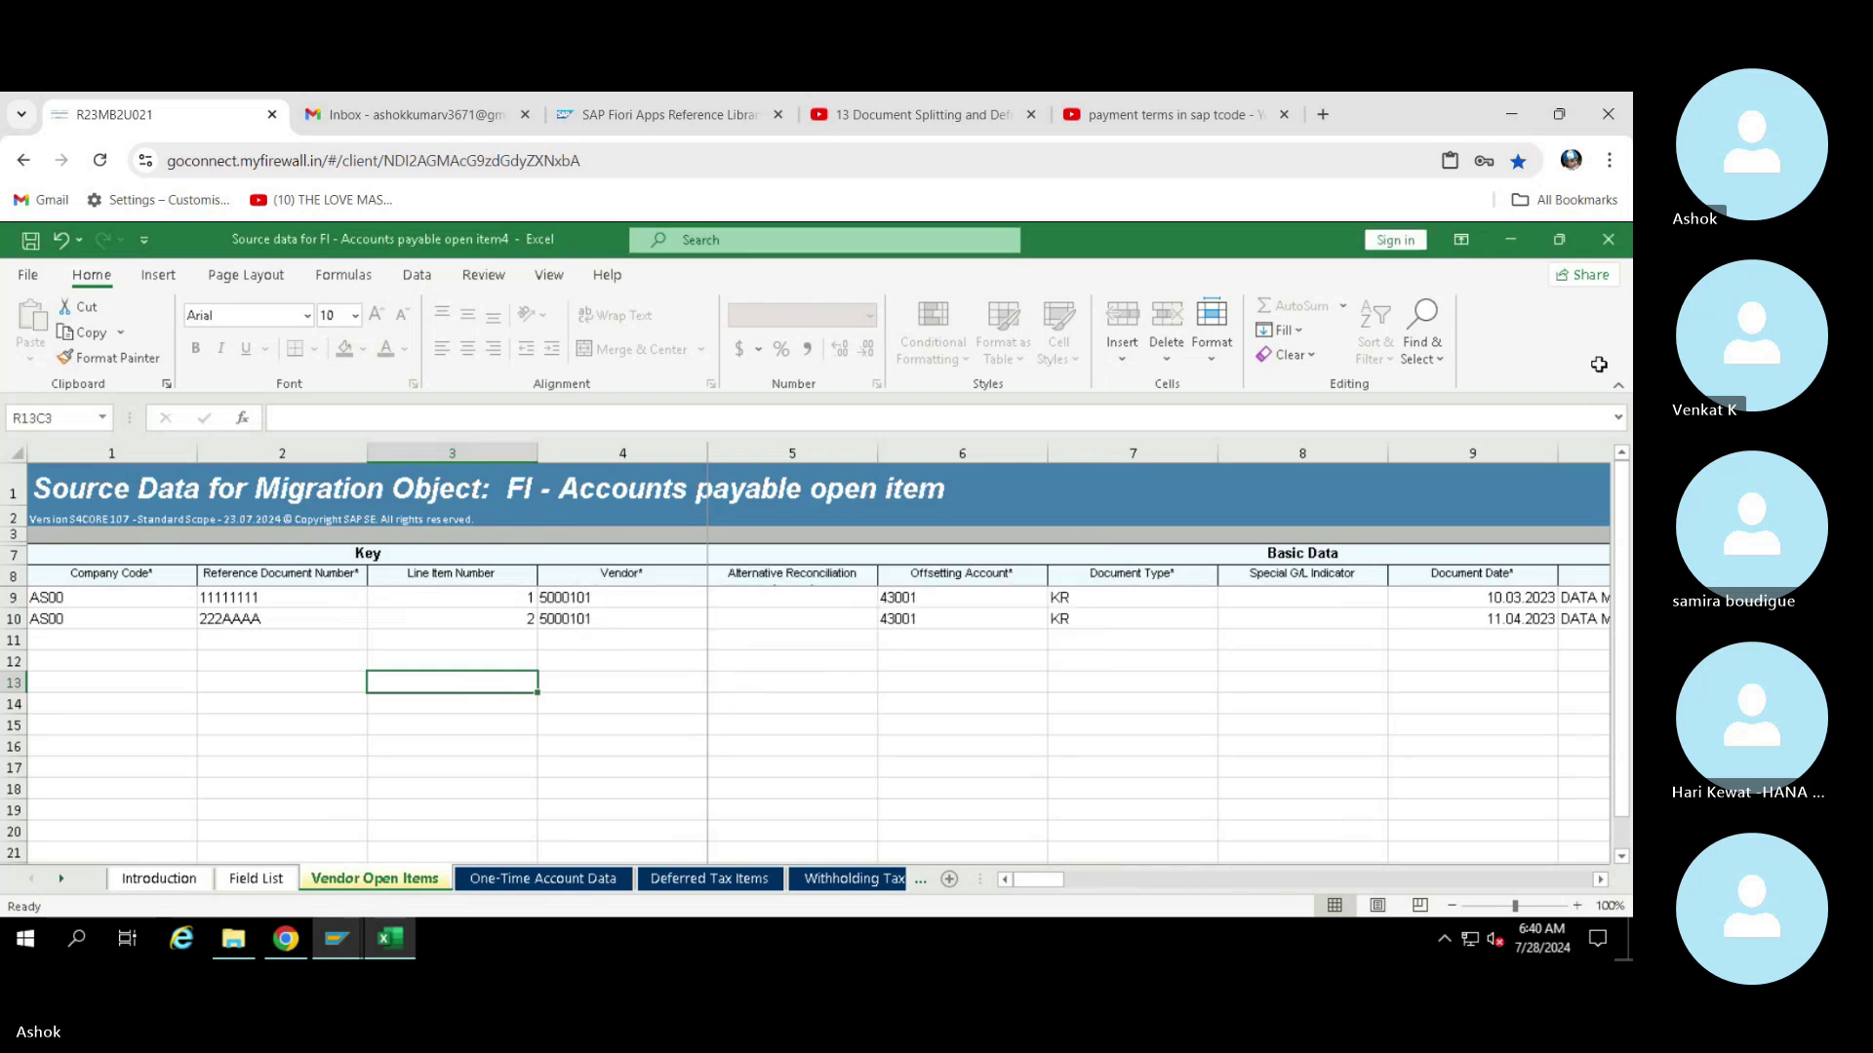
Close the Excel workbook and the CEPC table display, and switch to the AP open items migration project in Chrome
click(1609, 242)
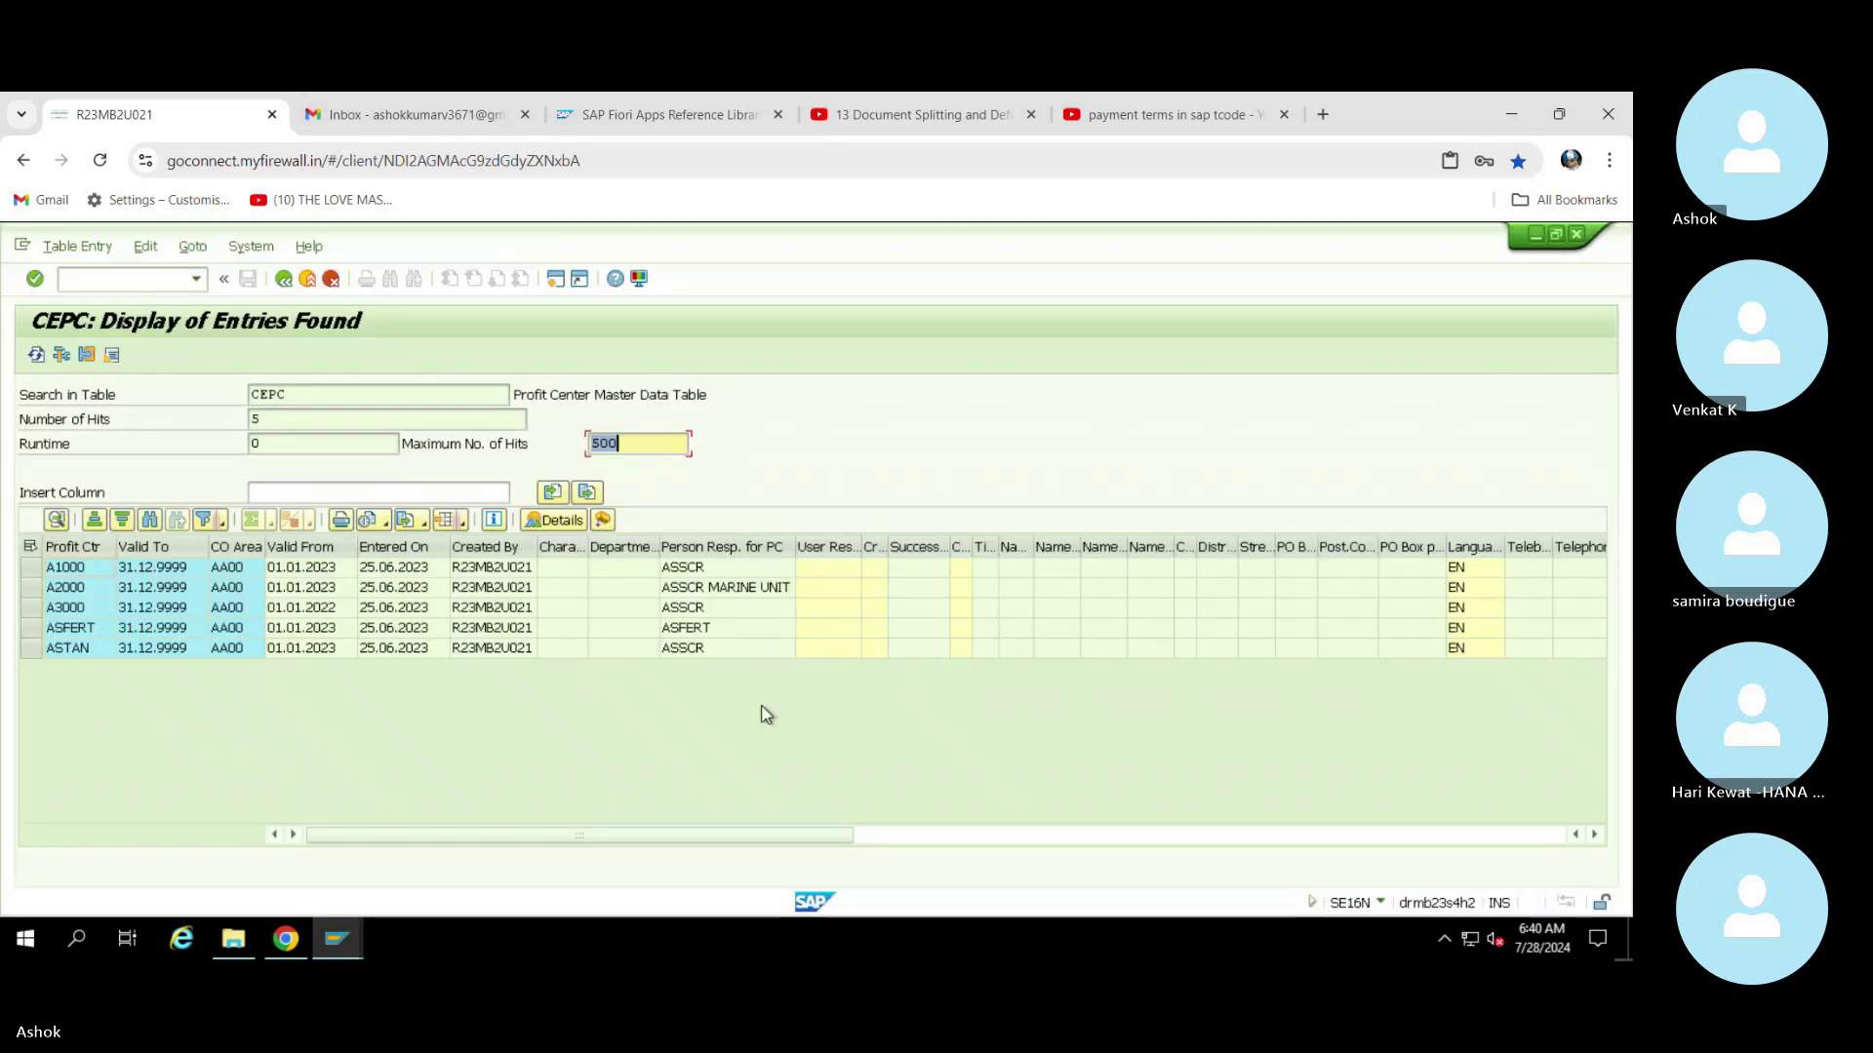
click(1579, 236)
click(1576, 235)
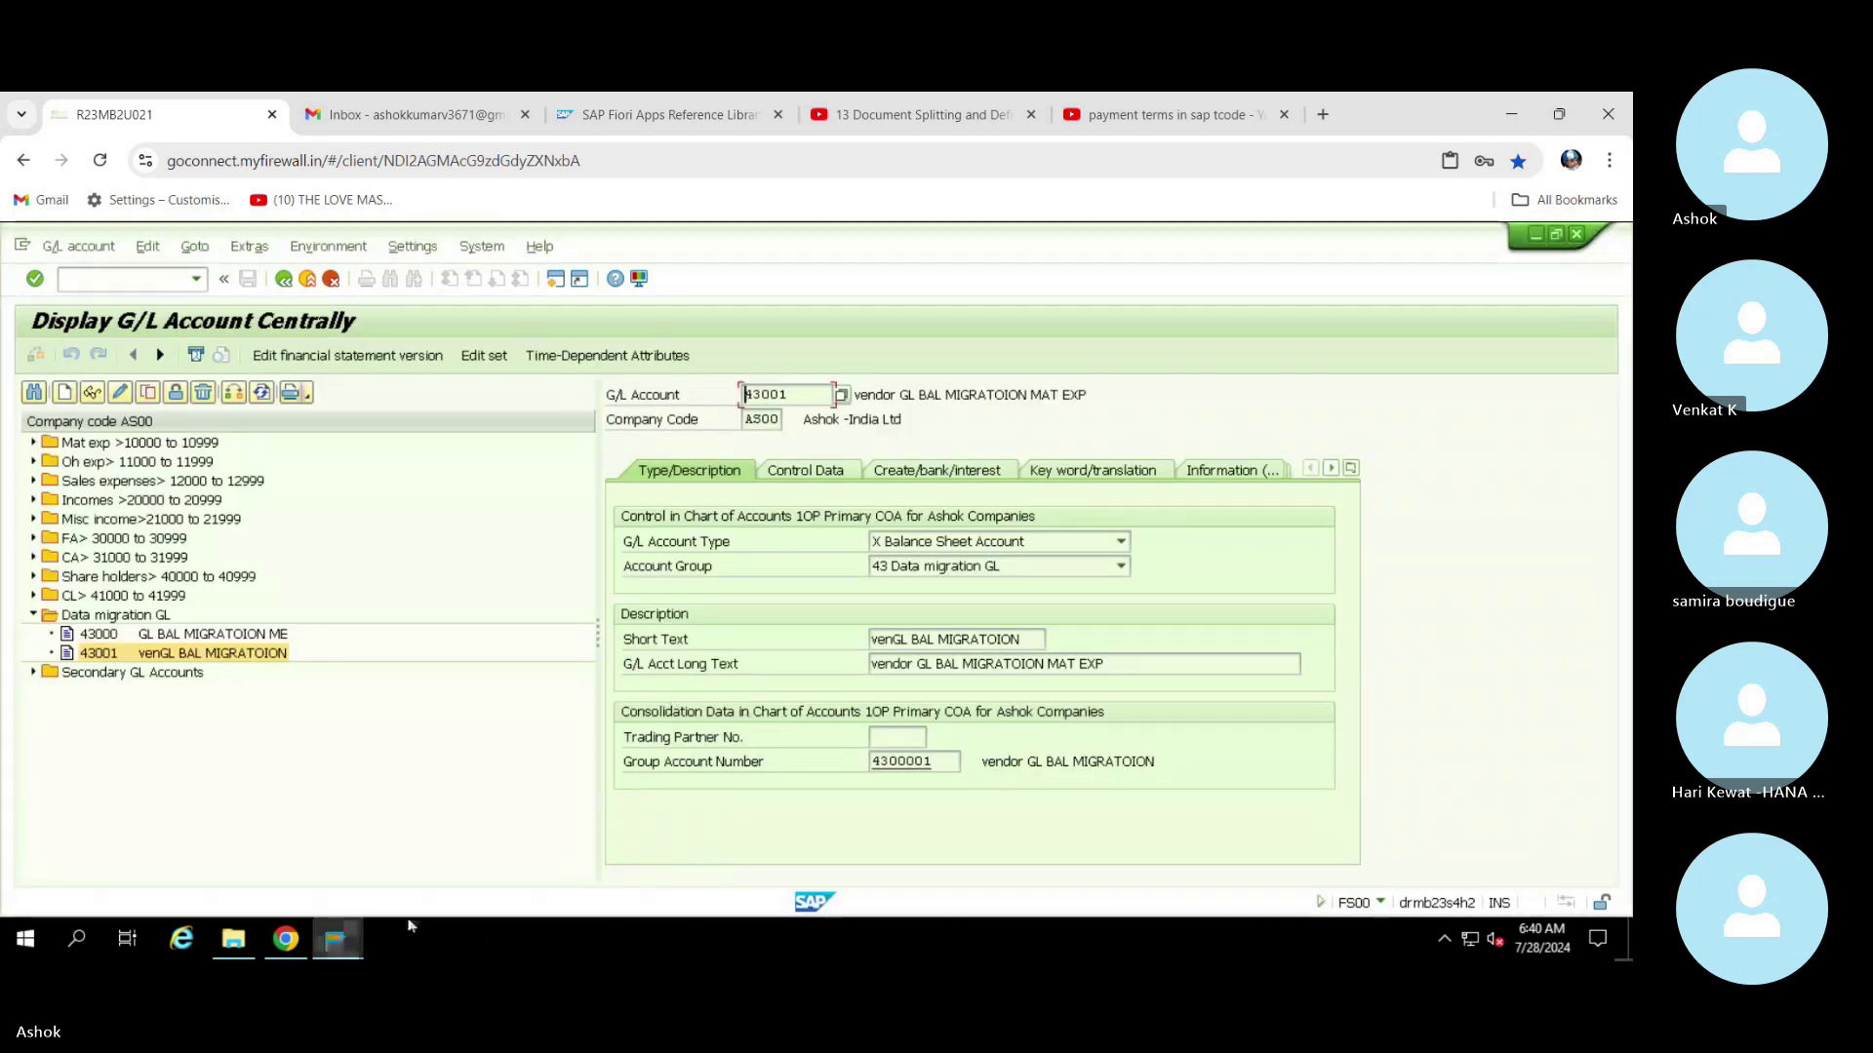
click(342, 948)
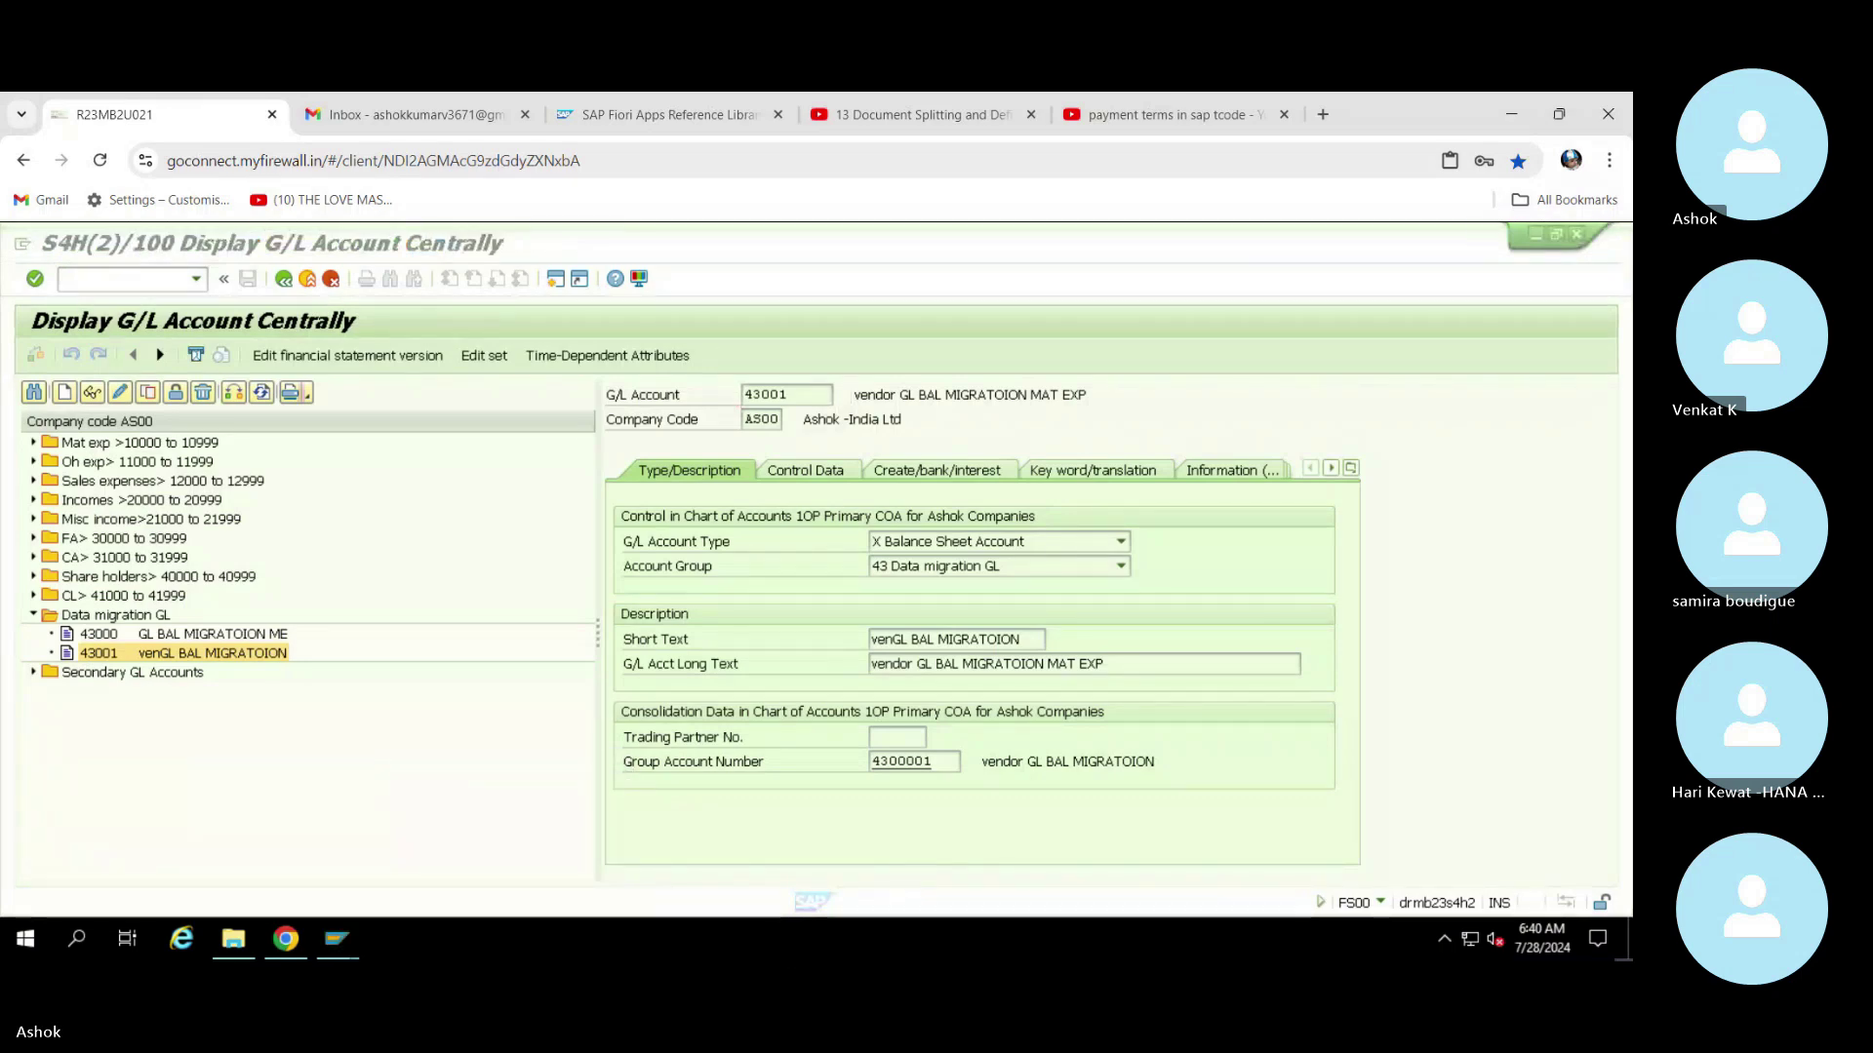
click(285, 939)
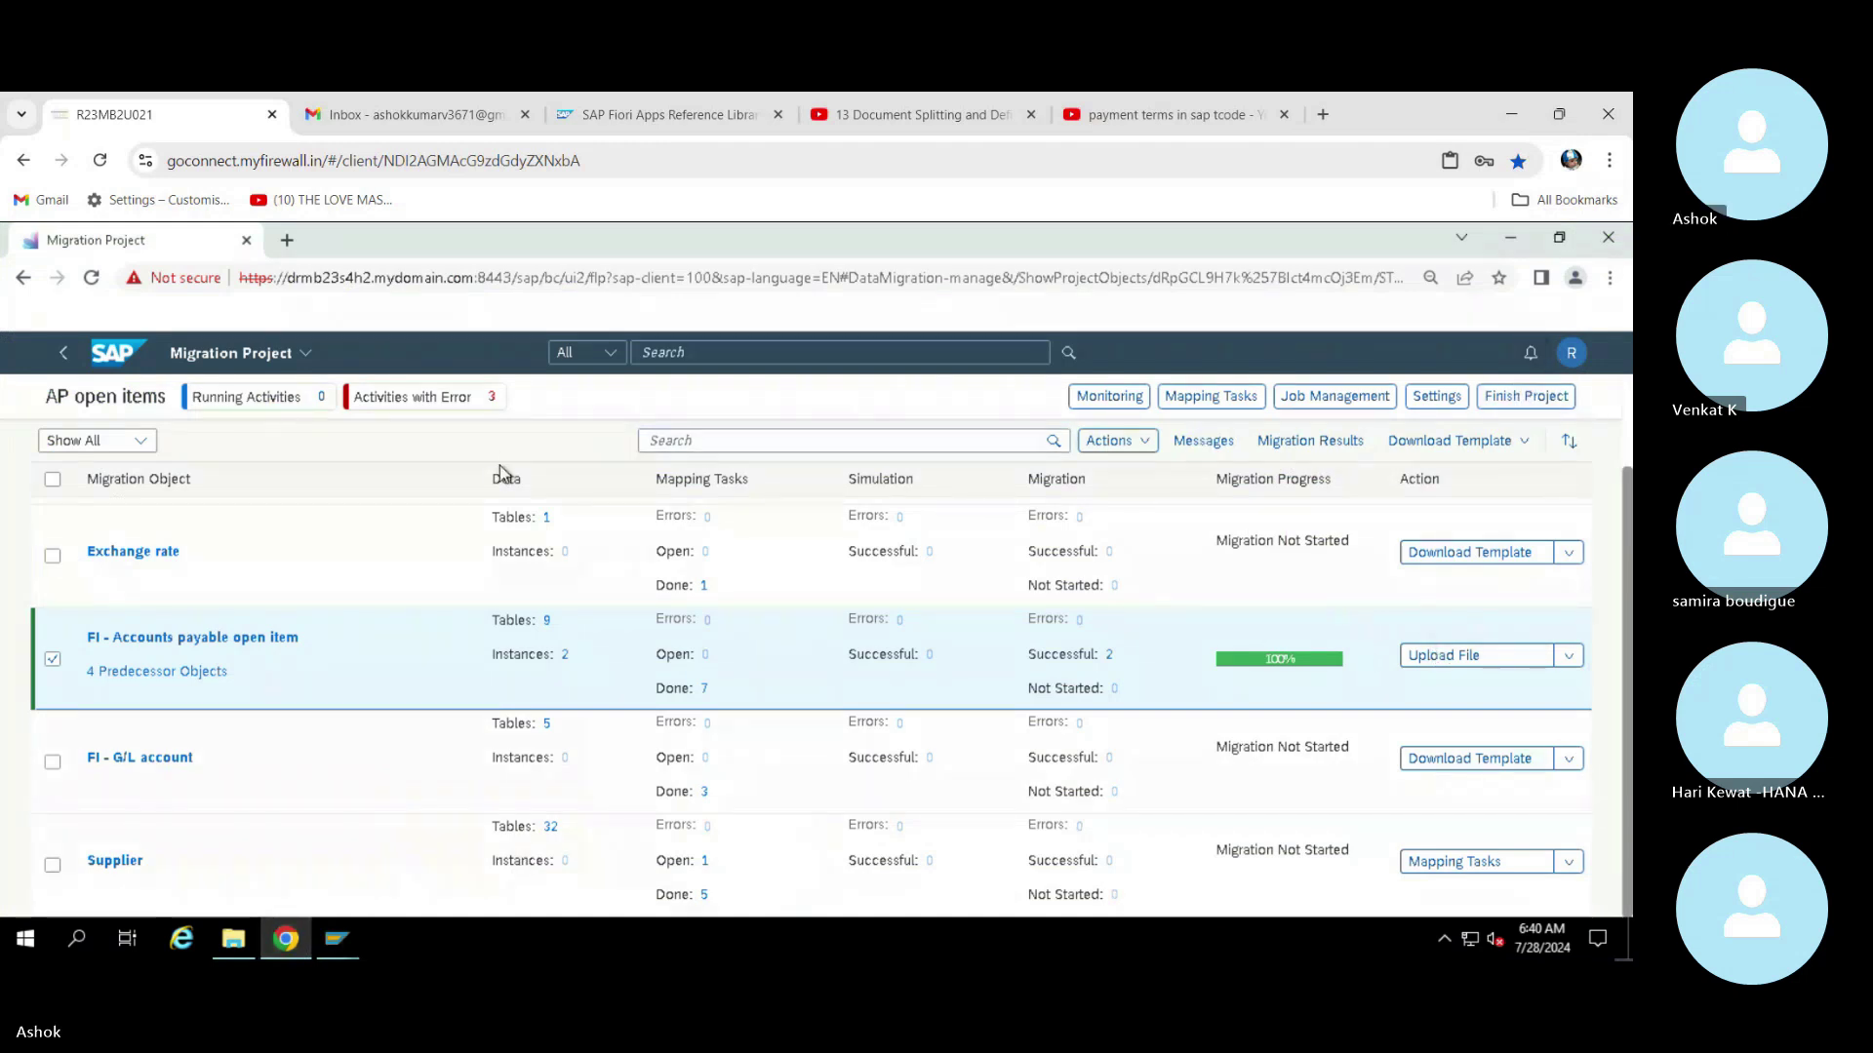
Upload the file Source data for FI - Accounts payable open item4.xml to the FI - Accounts payable open item migration object
click(1495, 657)
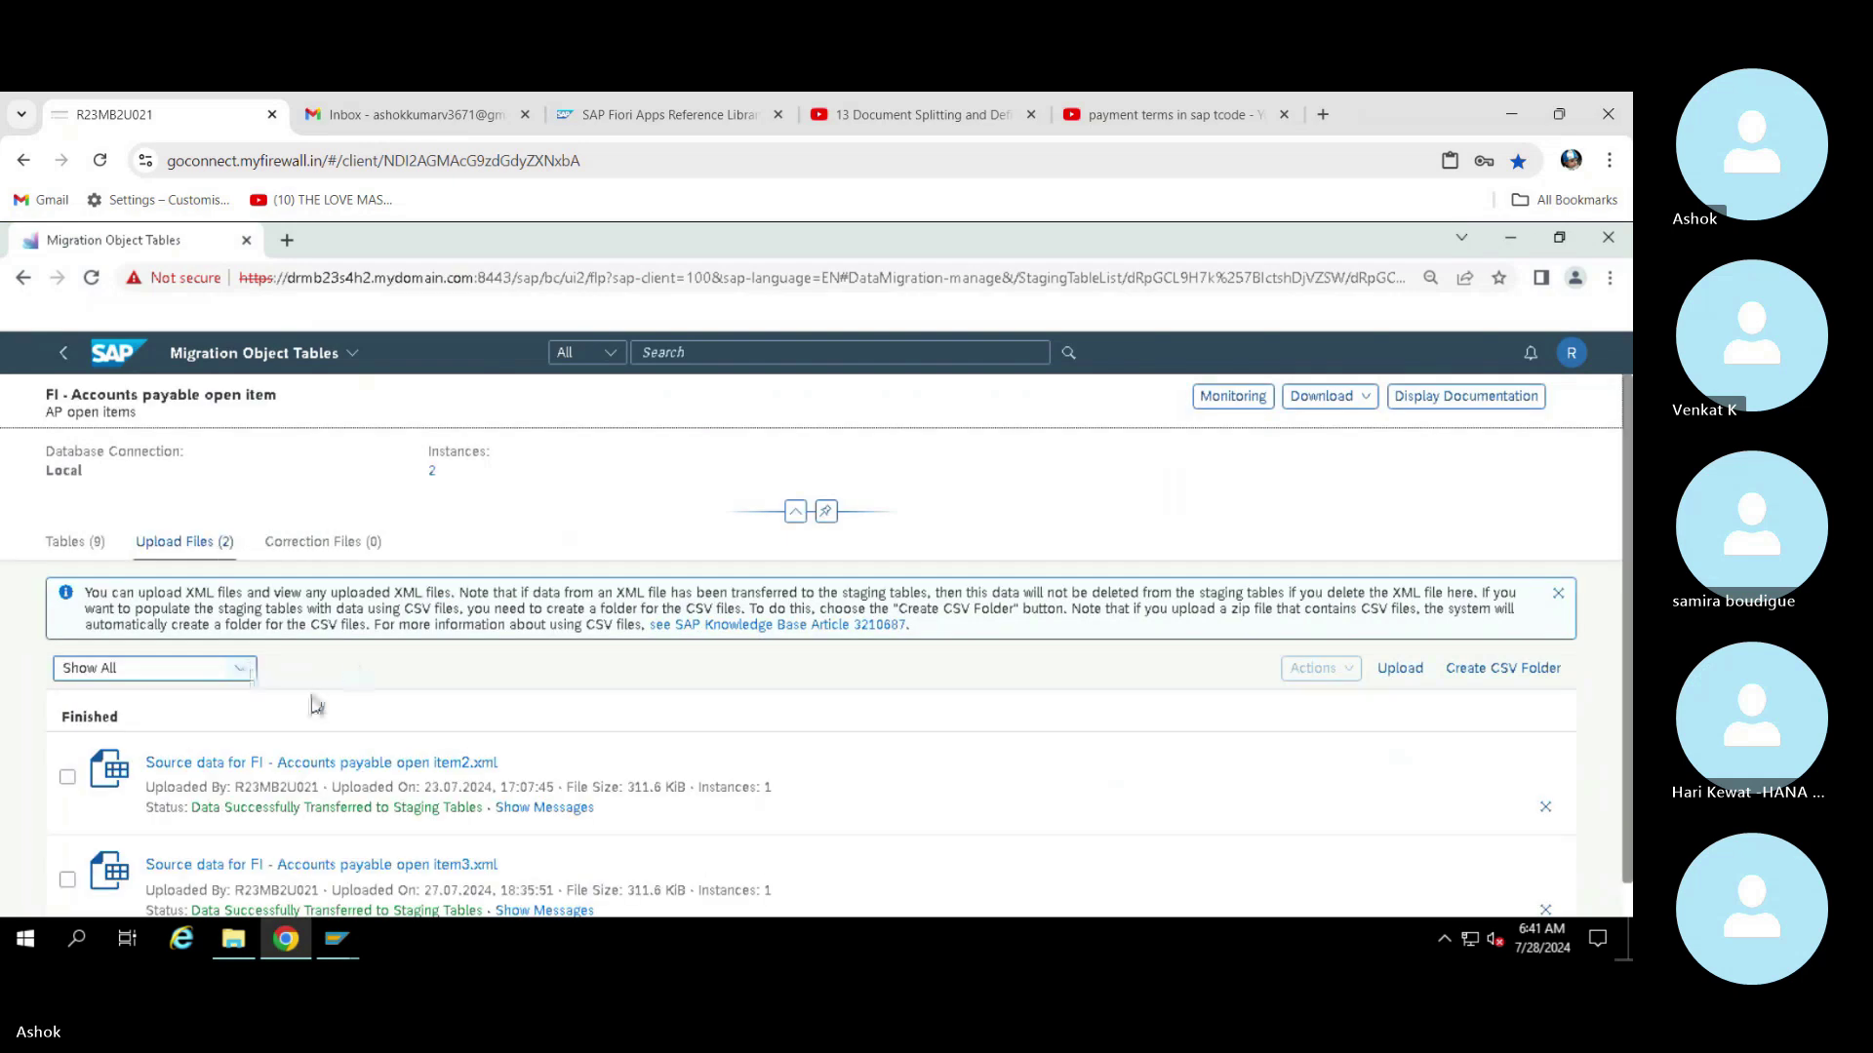
scroll(546, 708, down, 1)
scroll(795, 688, up, 1)
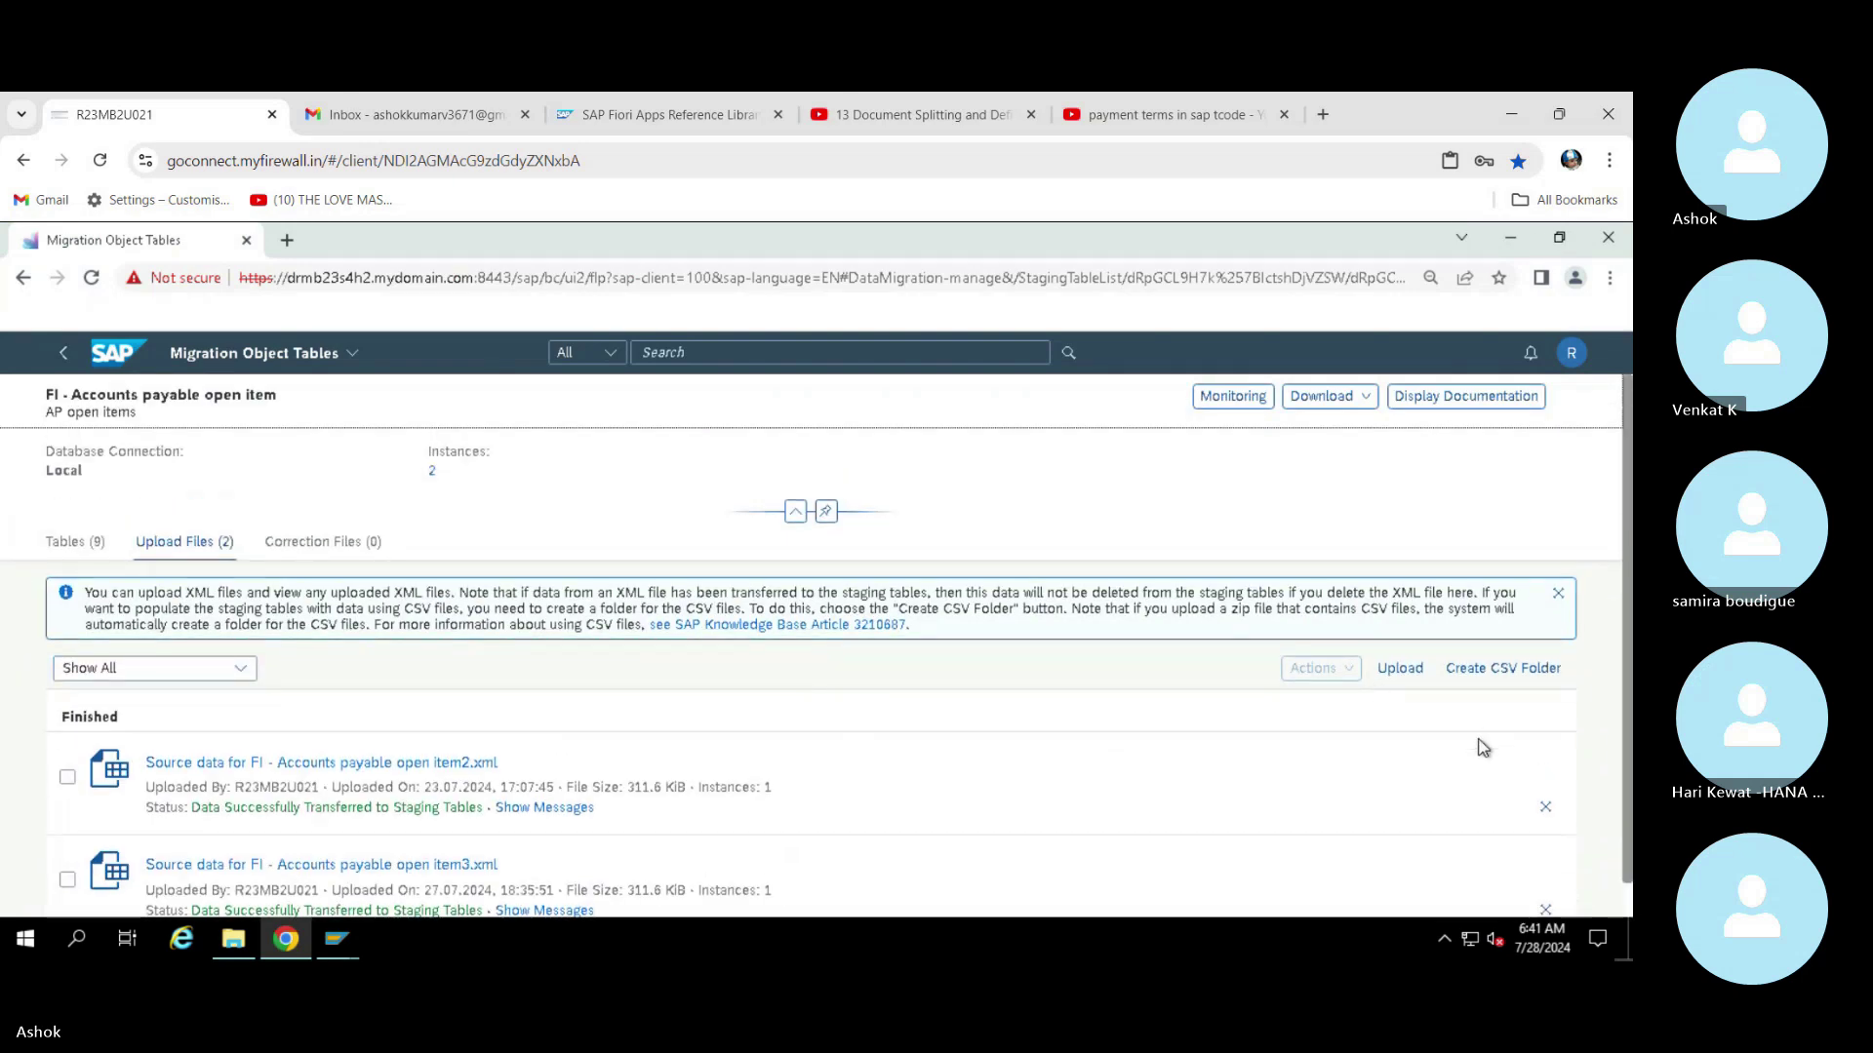
click(1400, 669)
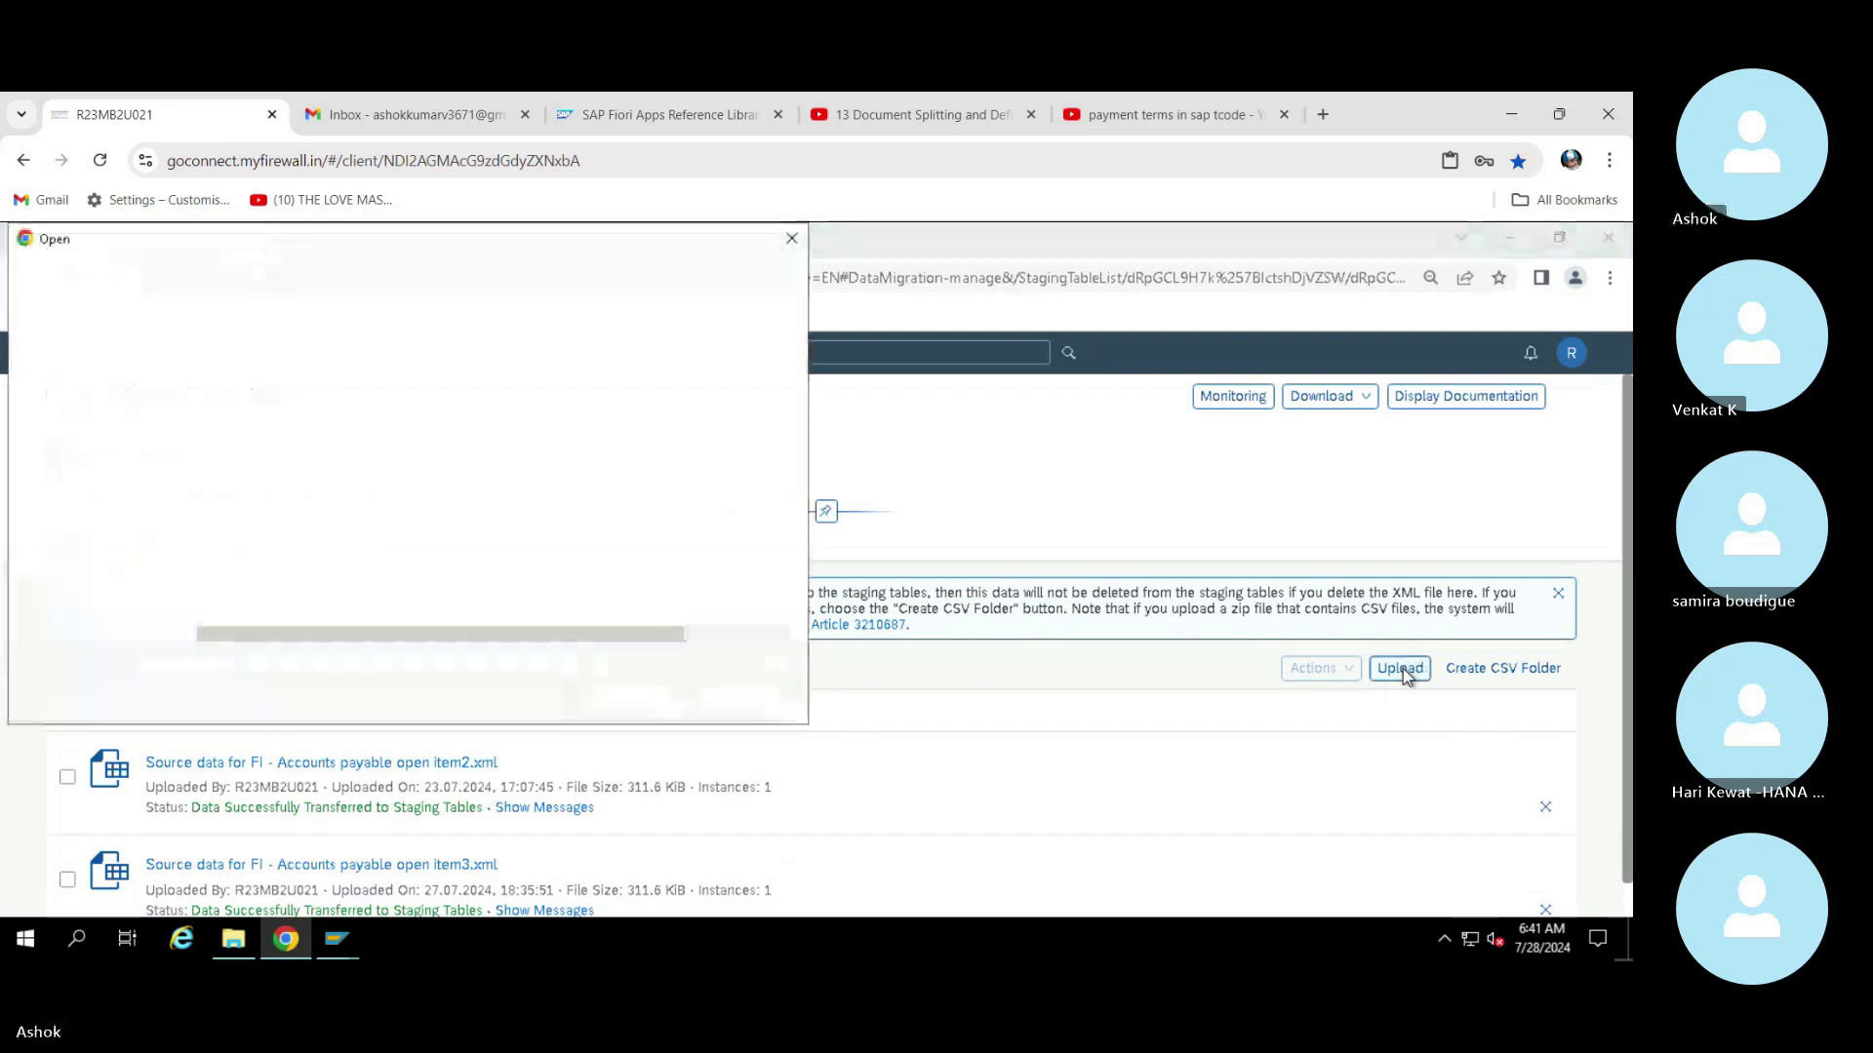
double_click(420, 418)
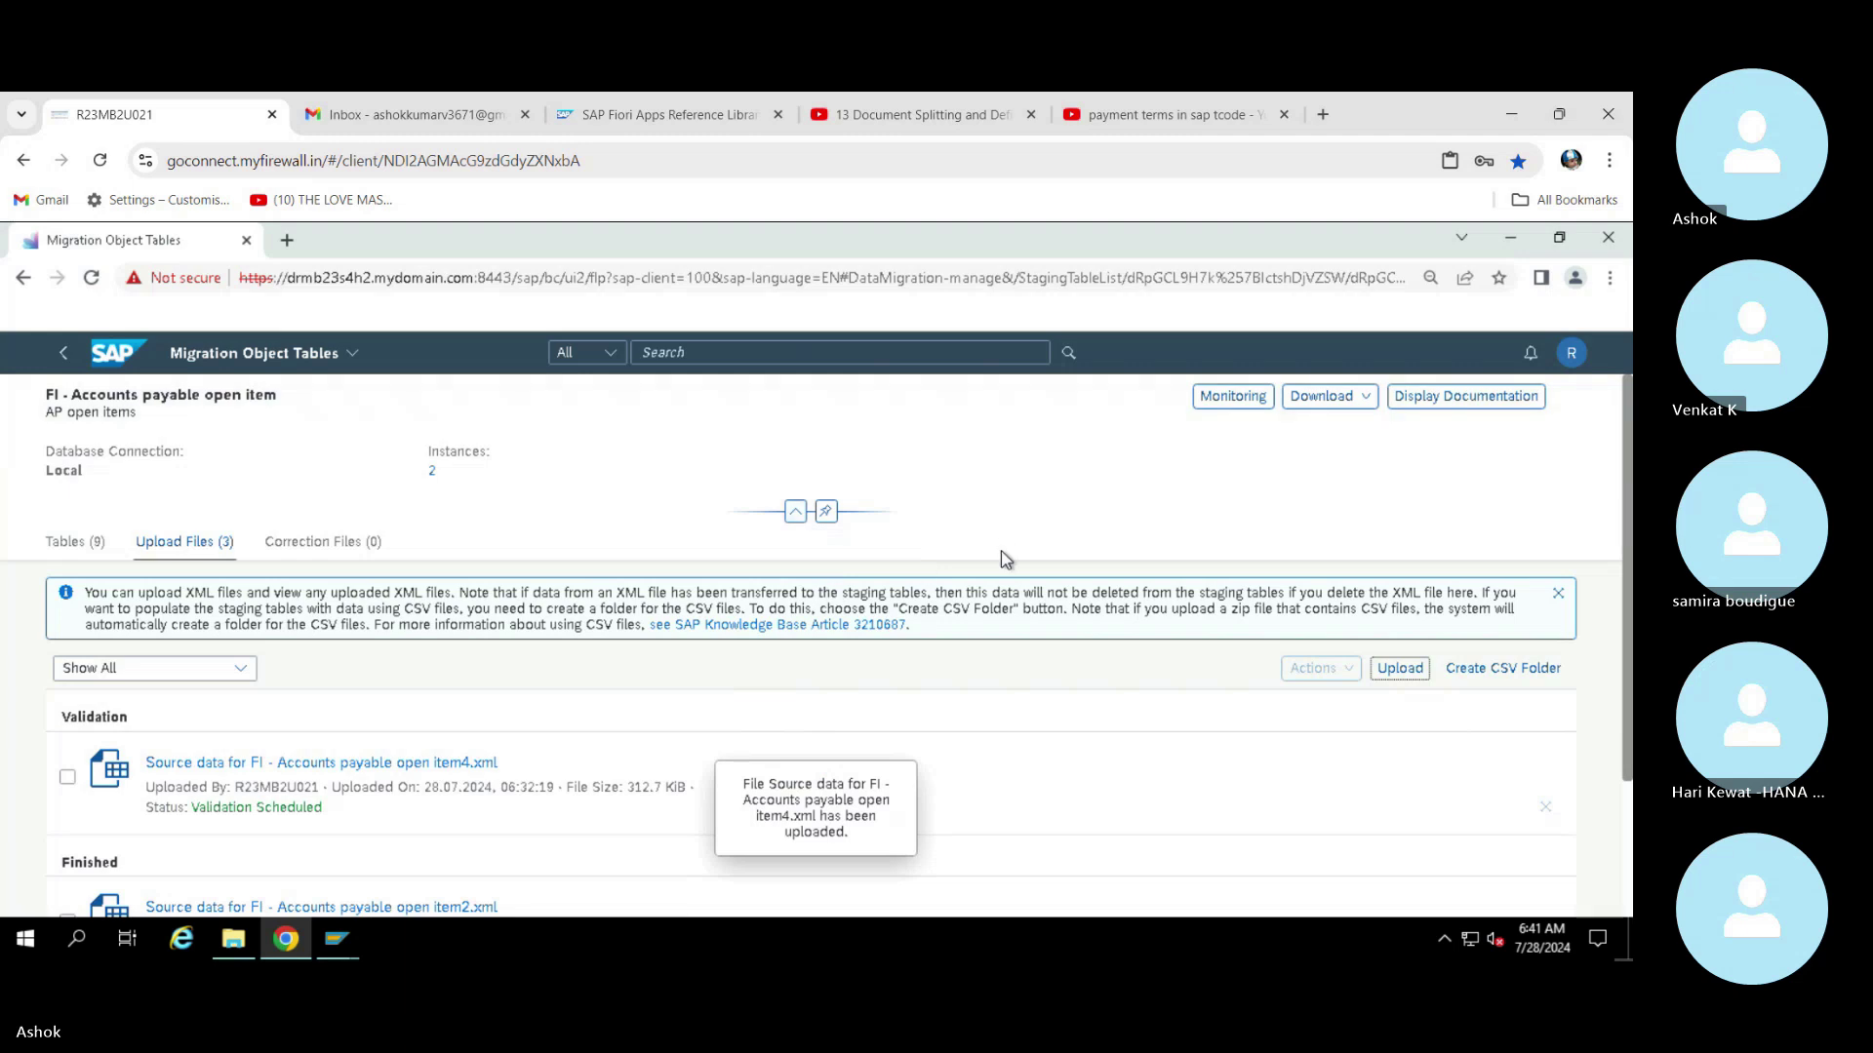
scroll(1006, 559, down, 2)
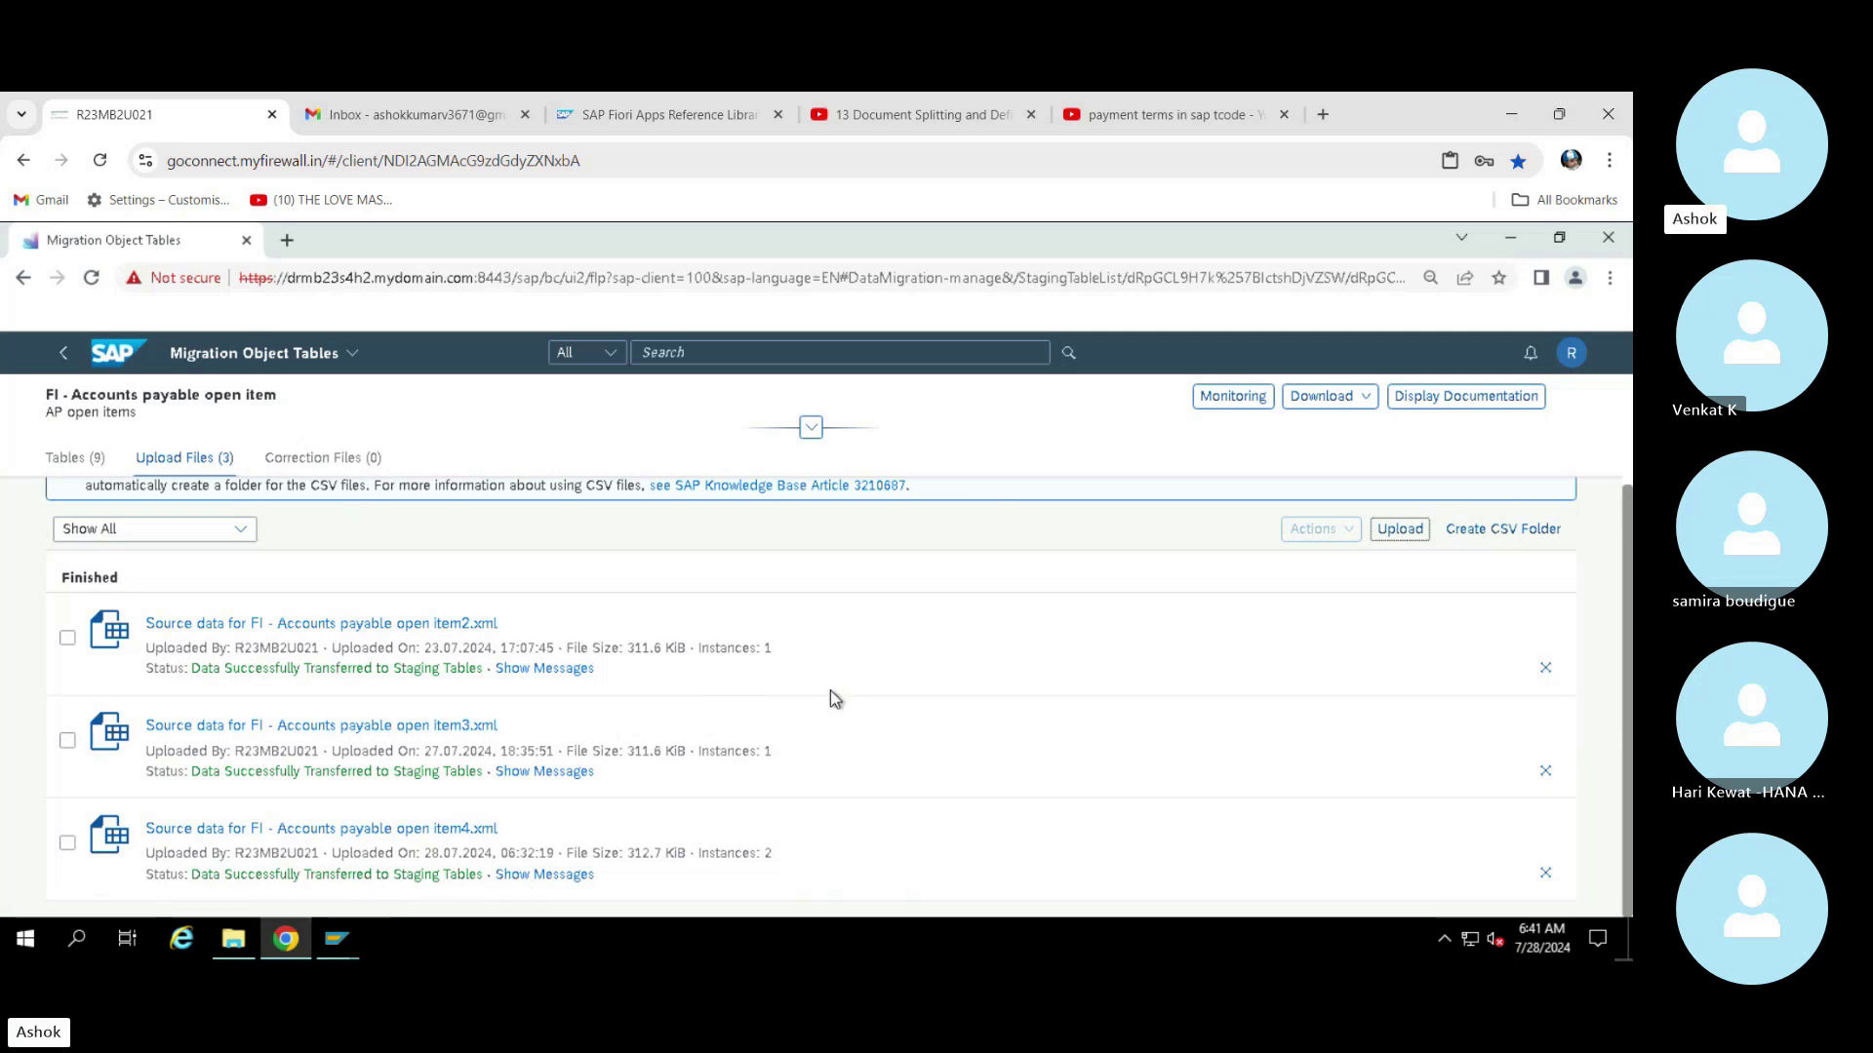
Return to the migration project and prepare the staging tables of FI - Accounts payable open item with the consistency check off
click(64, 355)
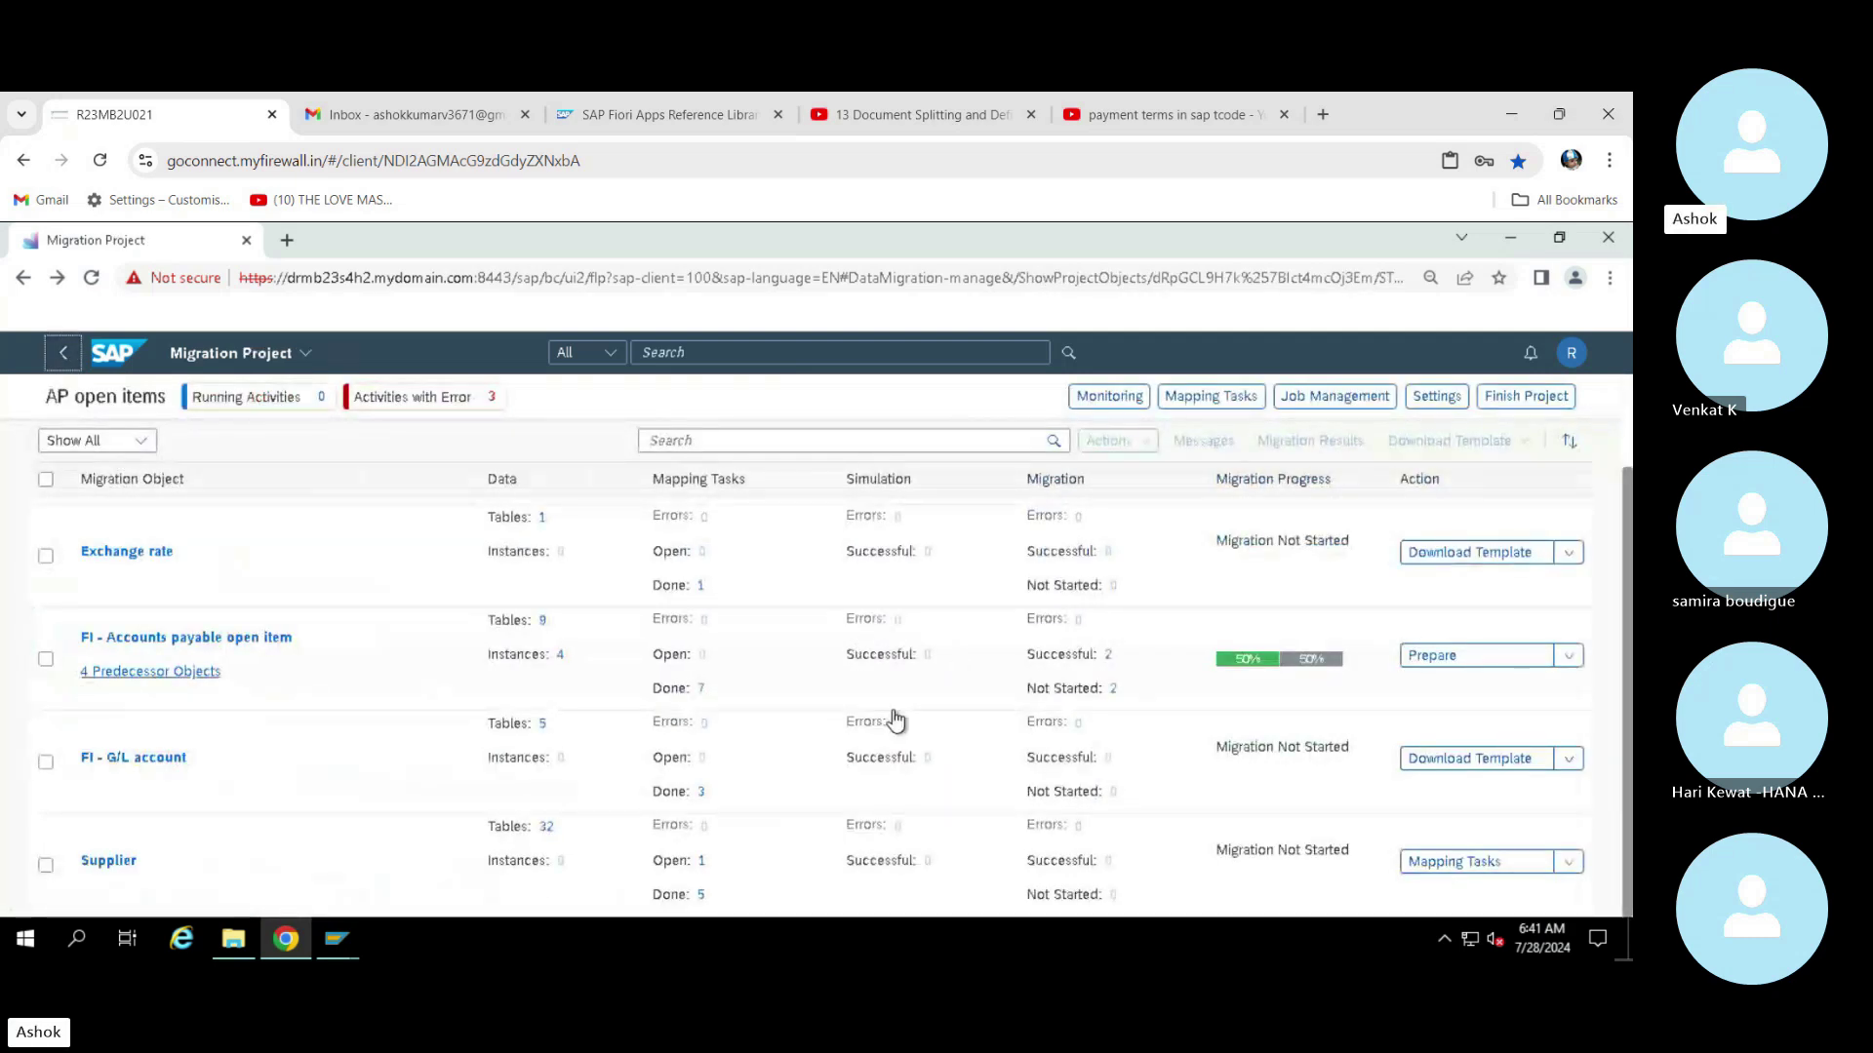
click(1571, 660)
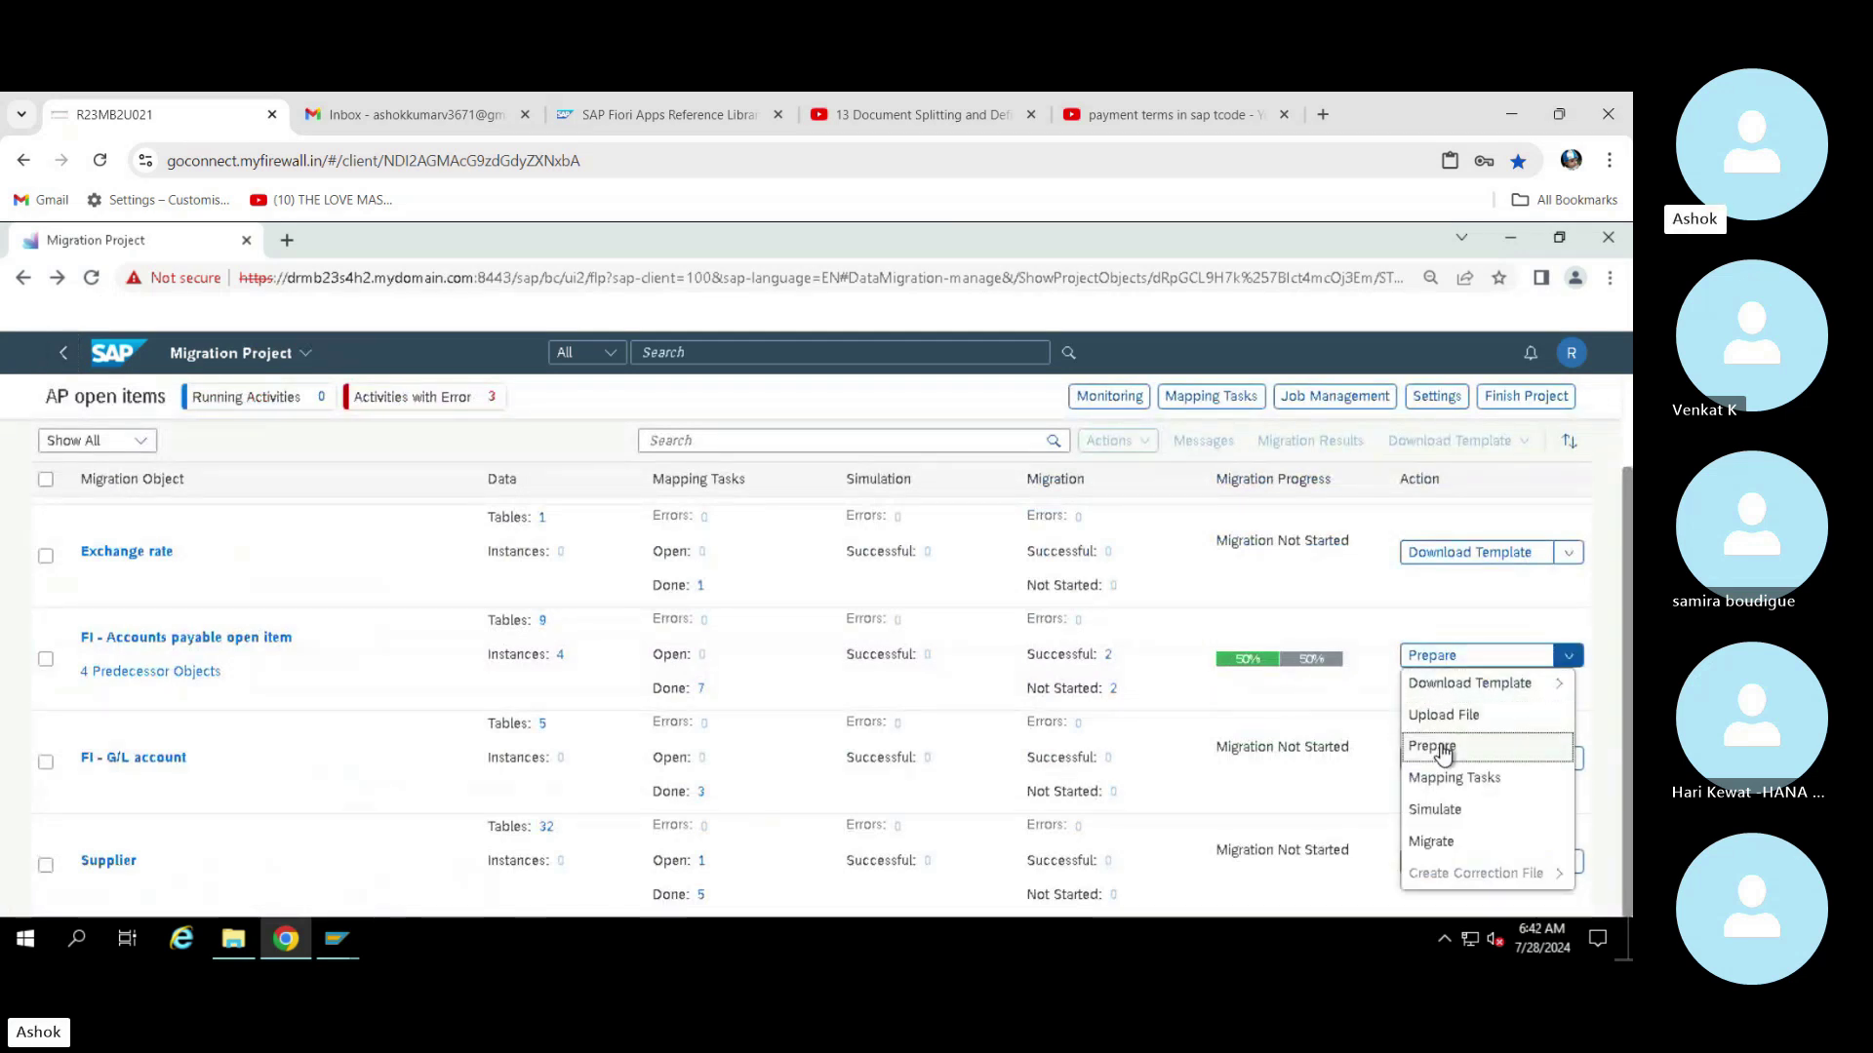
click(1453, 660)
click(1445, 661)
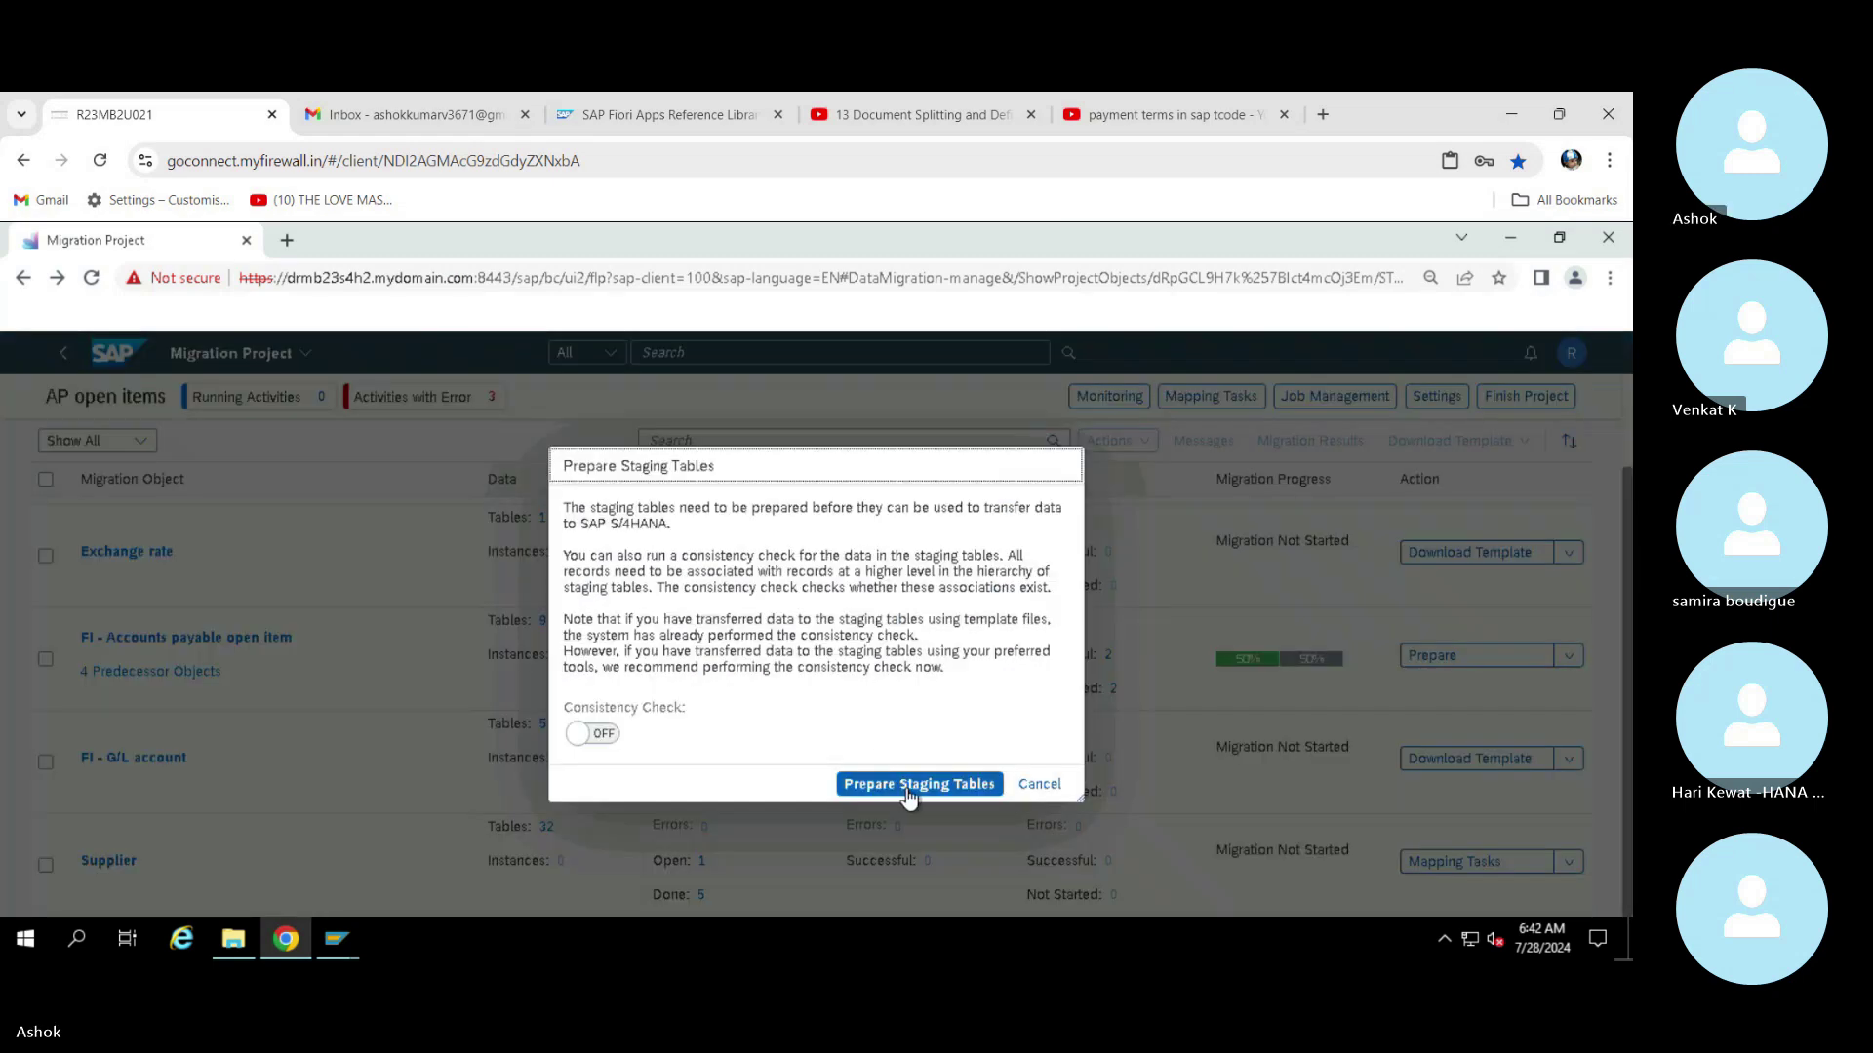
click(908, 786)
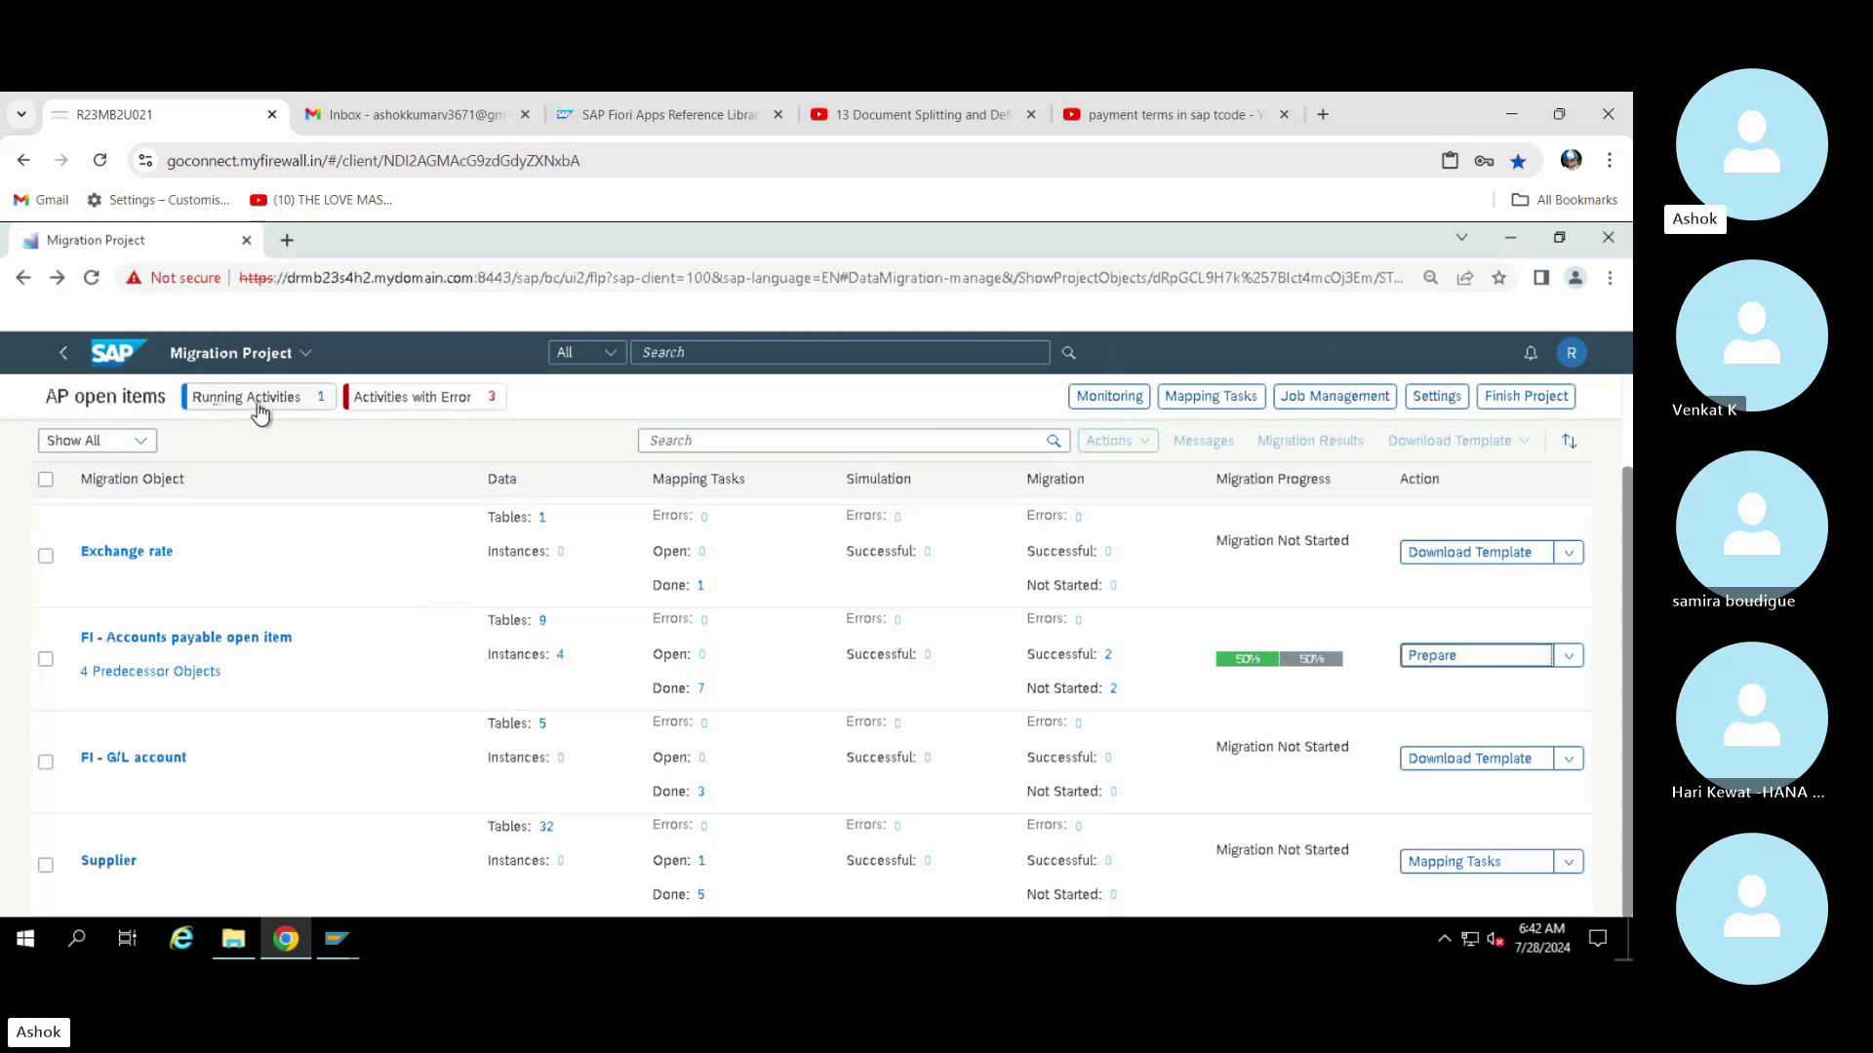
Open the project's monitoring and check the status of the Prepare Staging Tables activity
click(1109, 400)
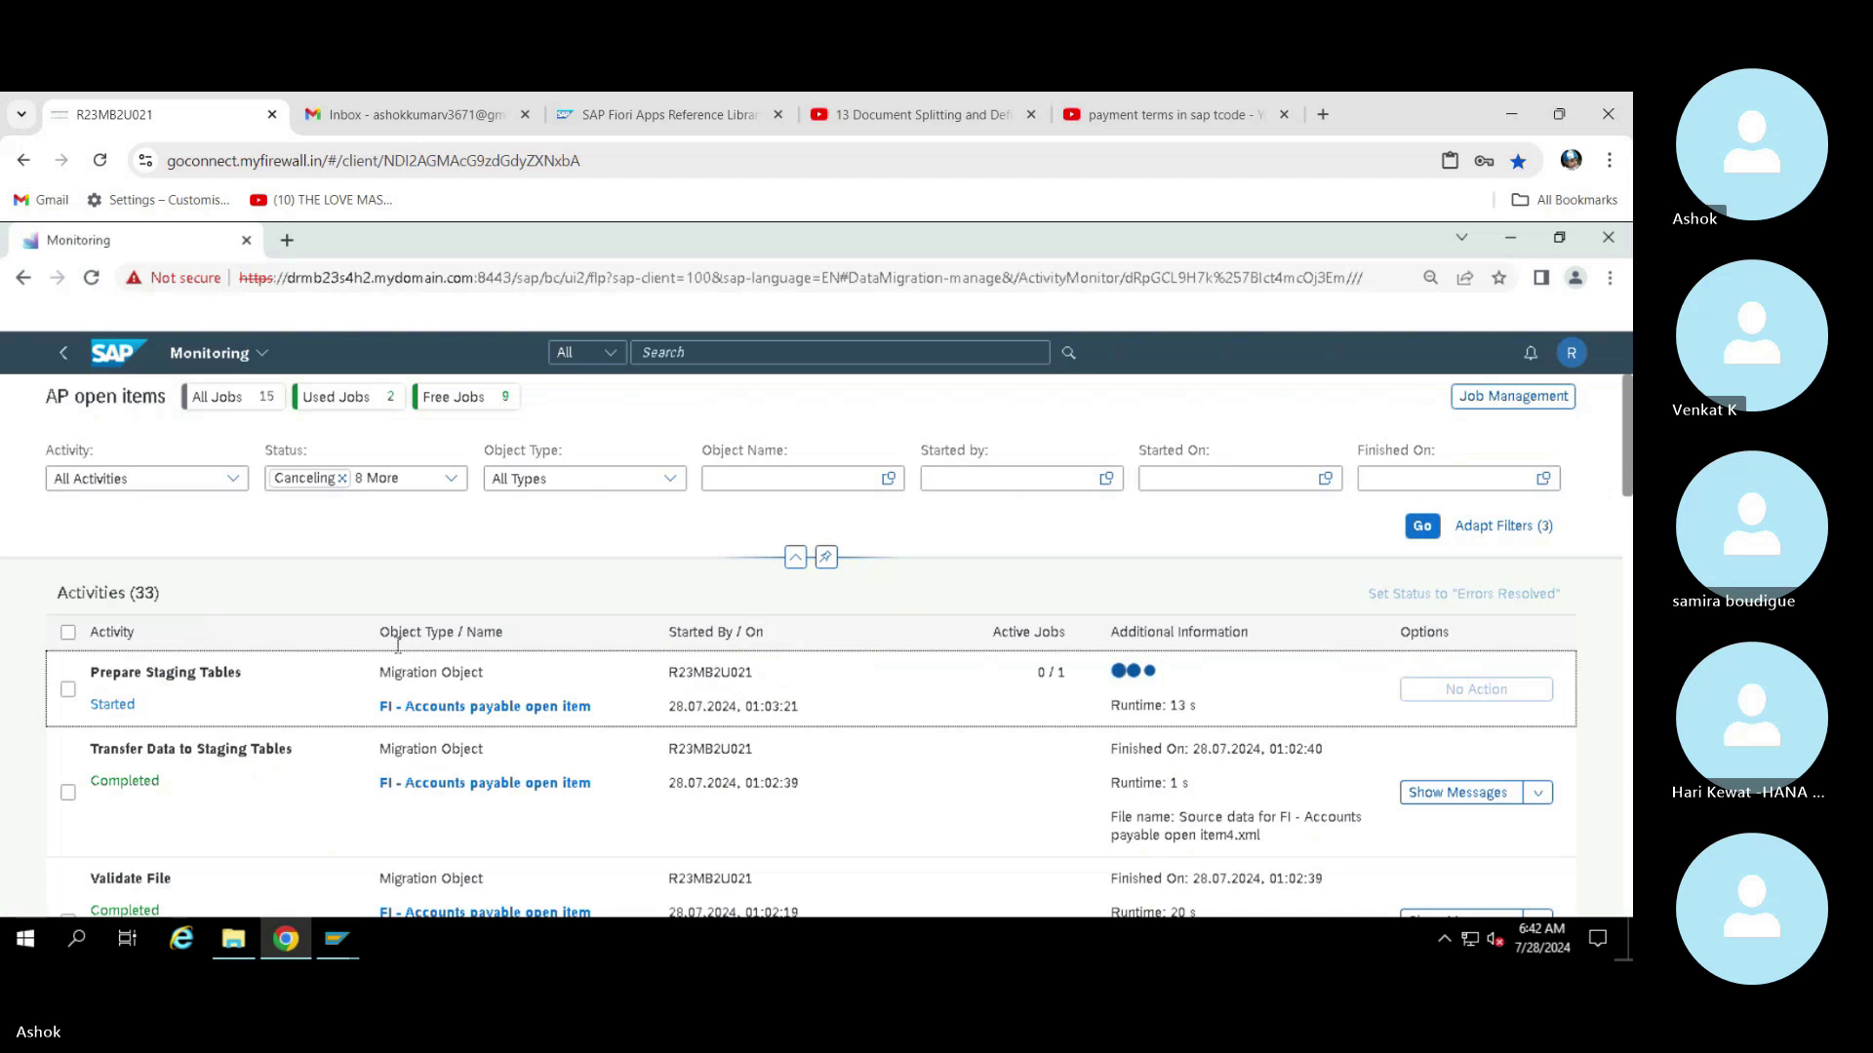
click(68, 688)
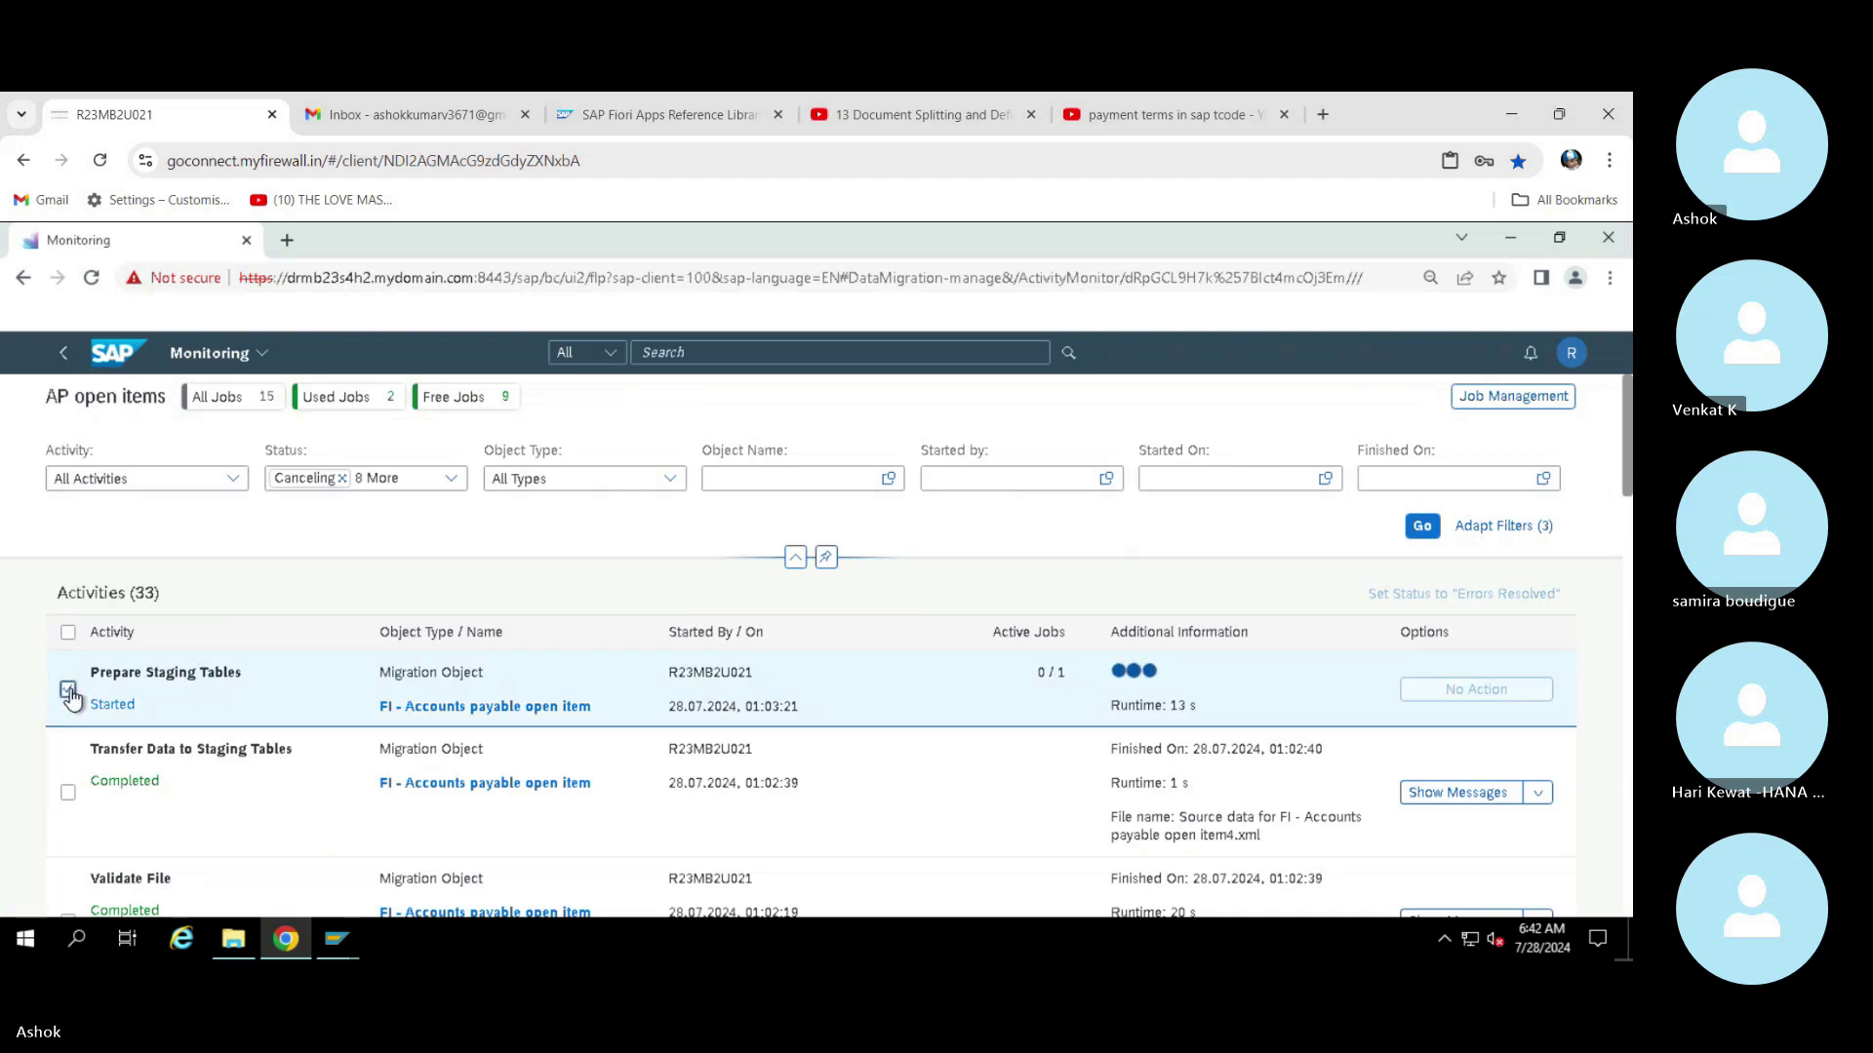
click(69, 690)
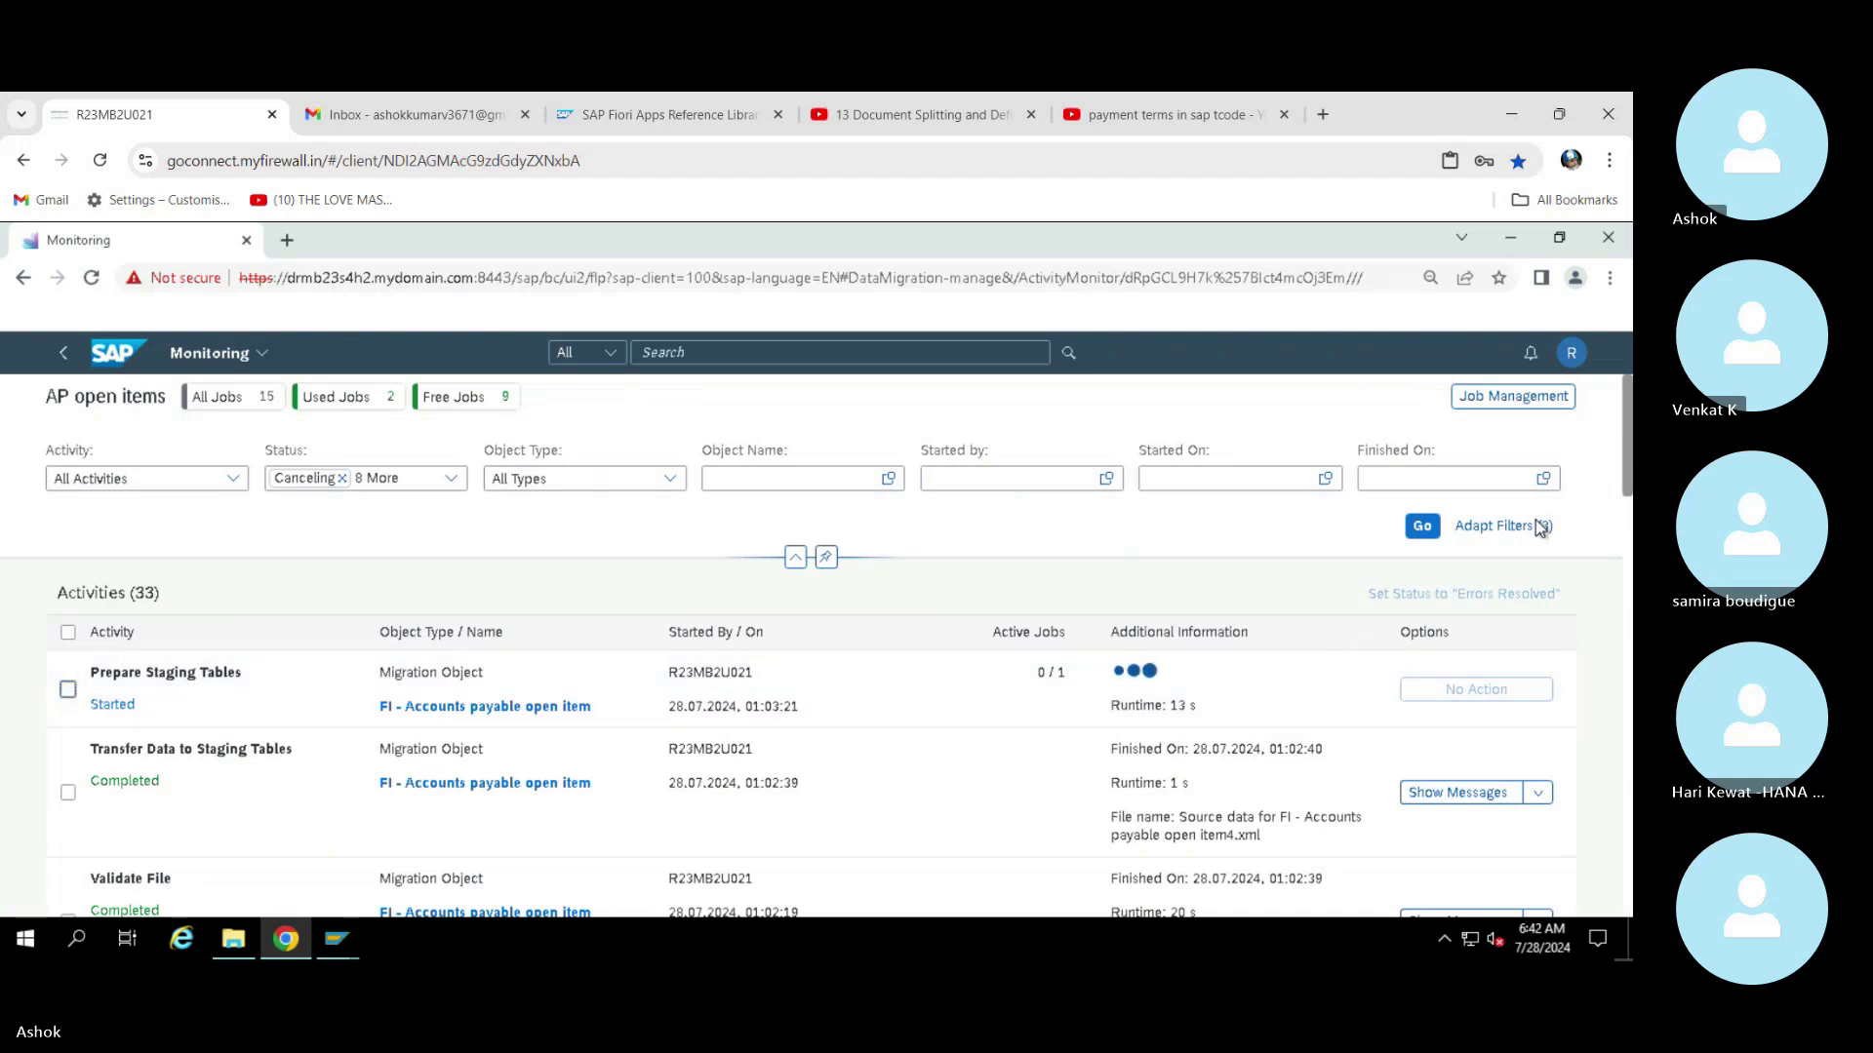
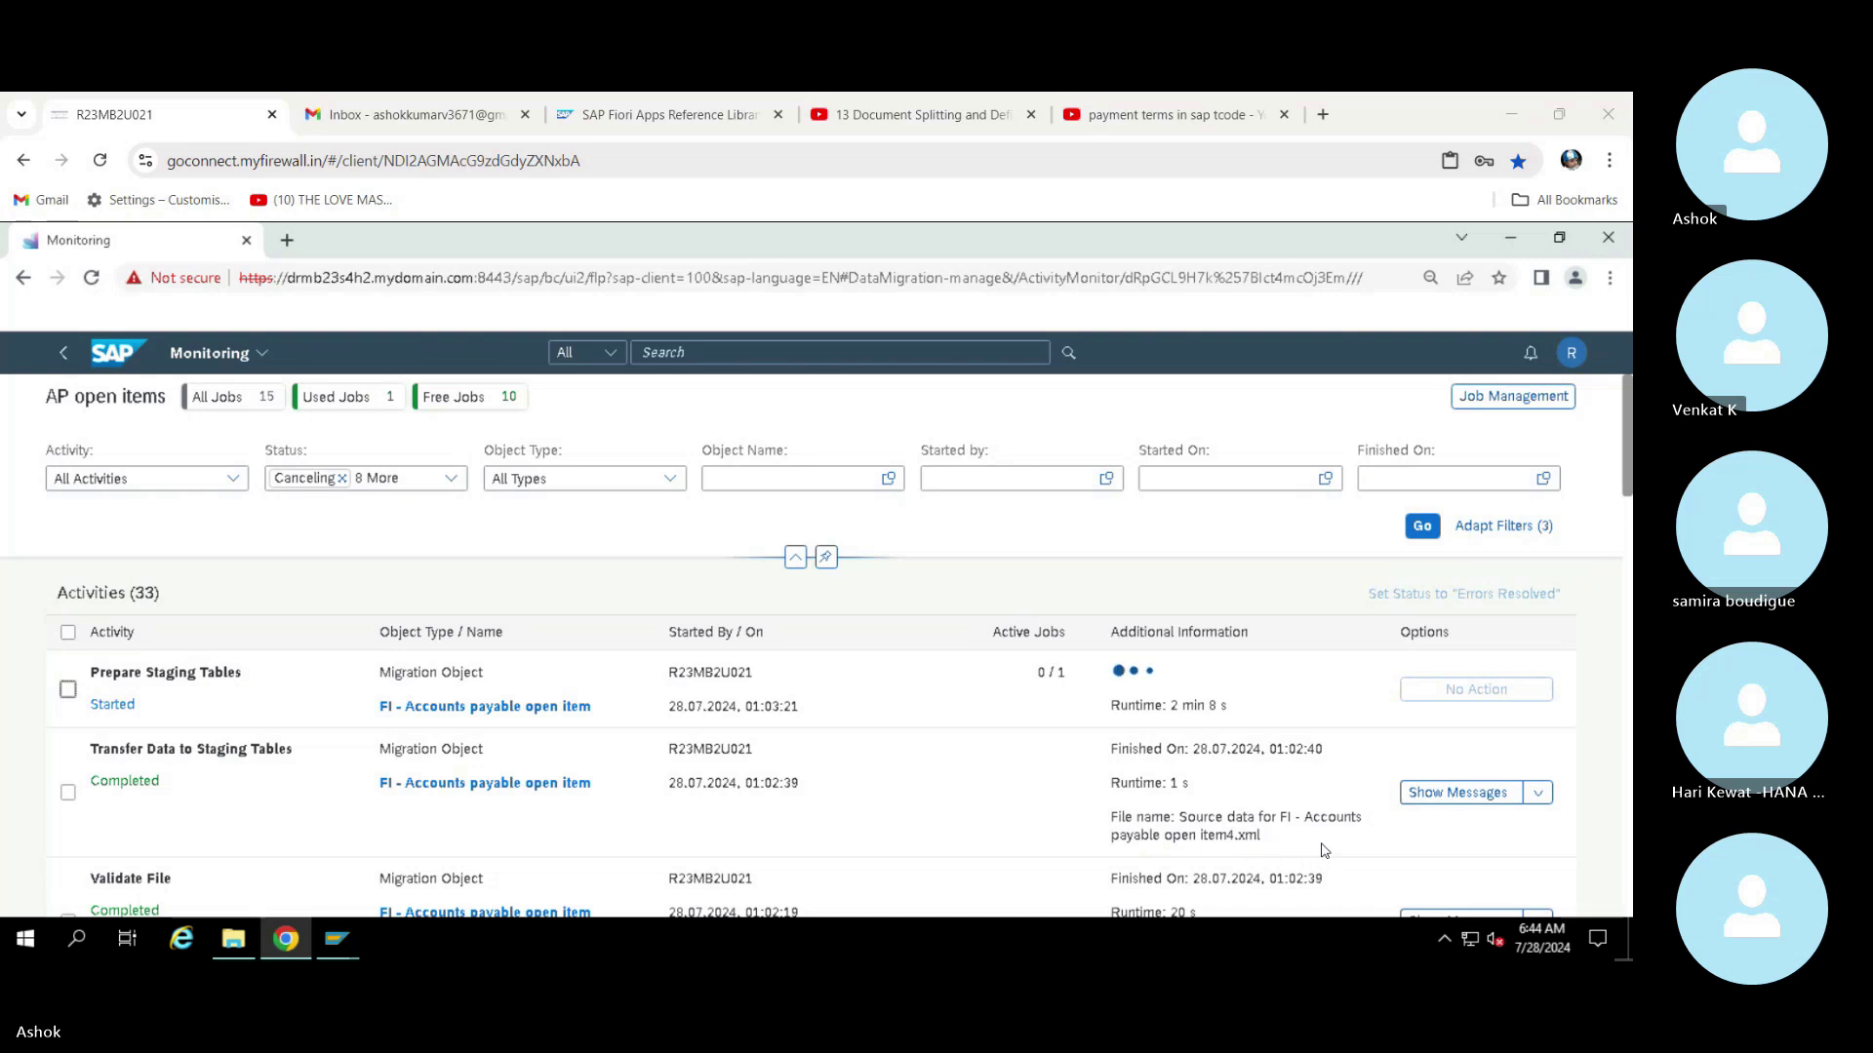
Switch to the SAP GUI and open the terms of payment maintenance with transaction OBB8 in a new session
click(341, 938)
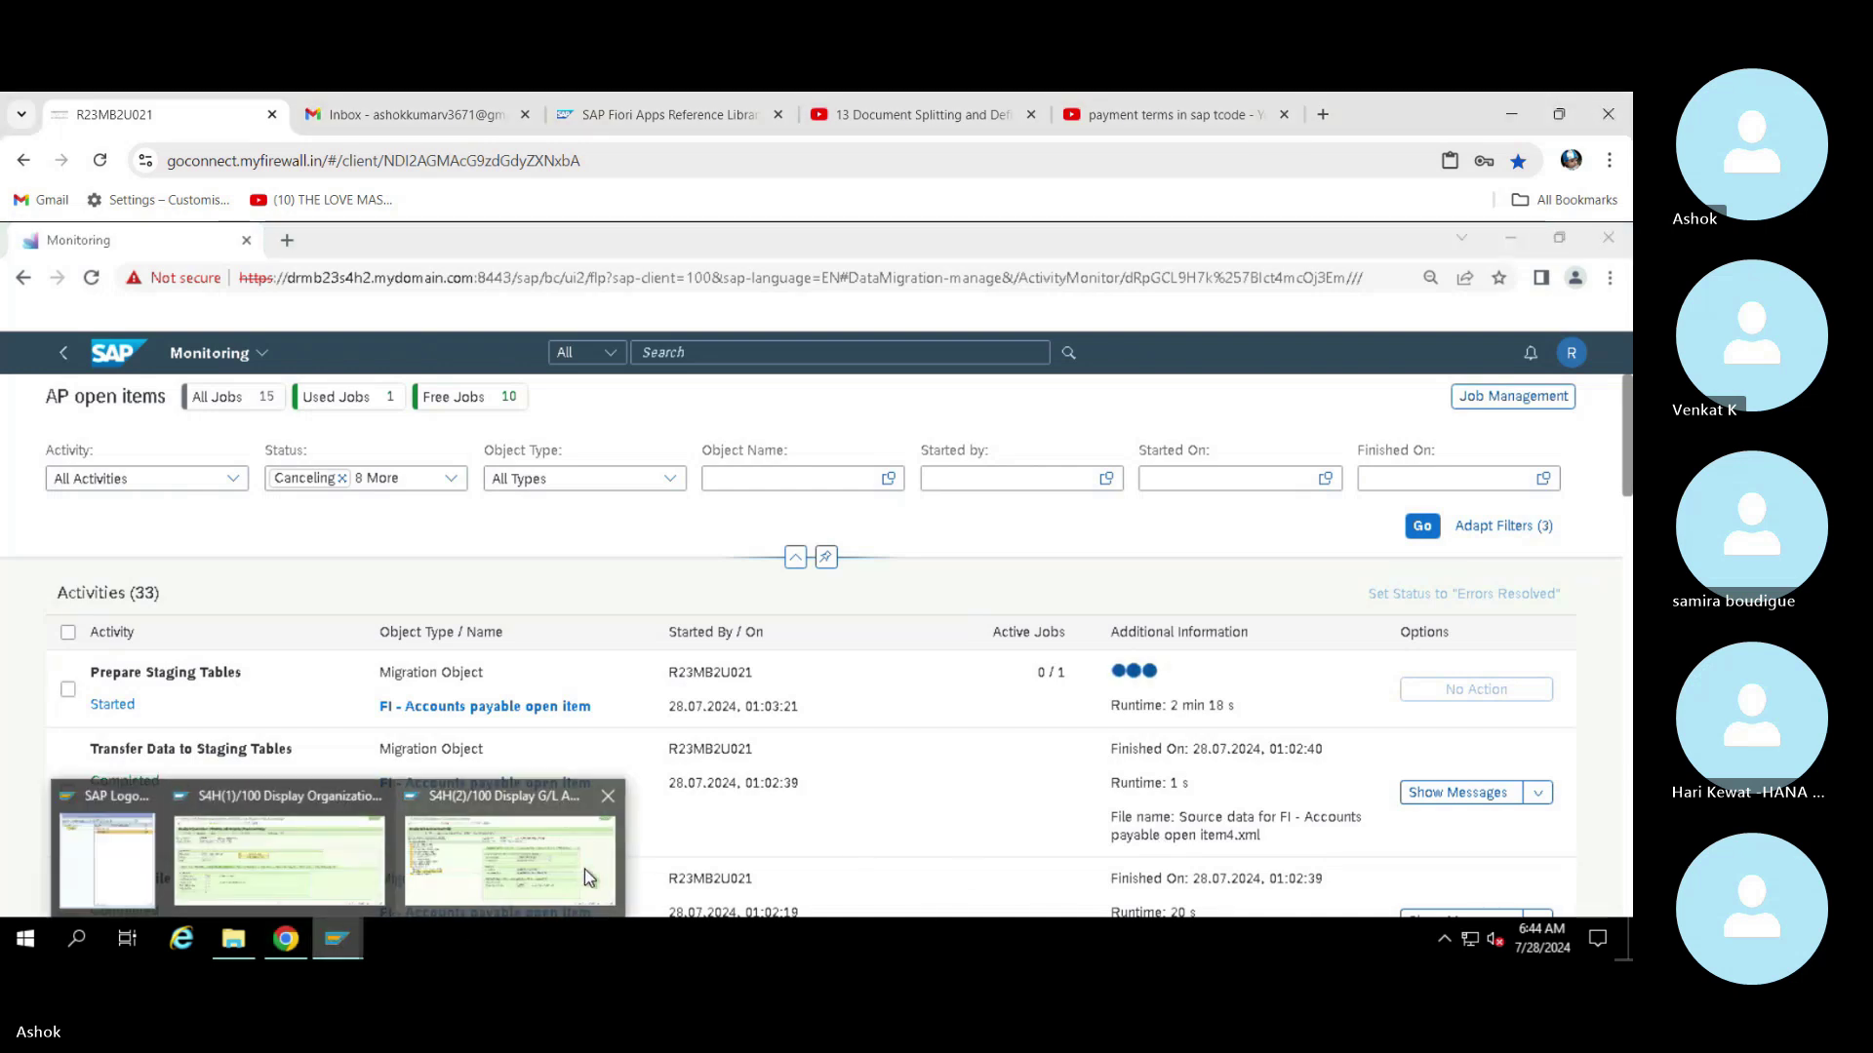
click(585, 876)
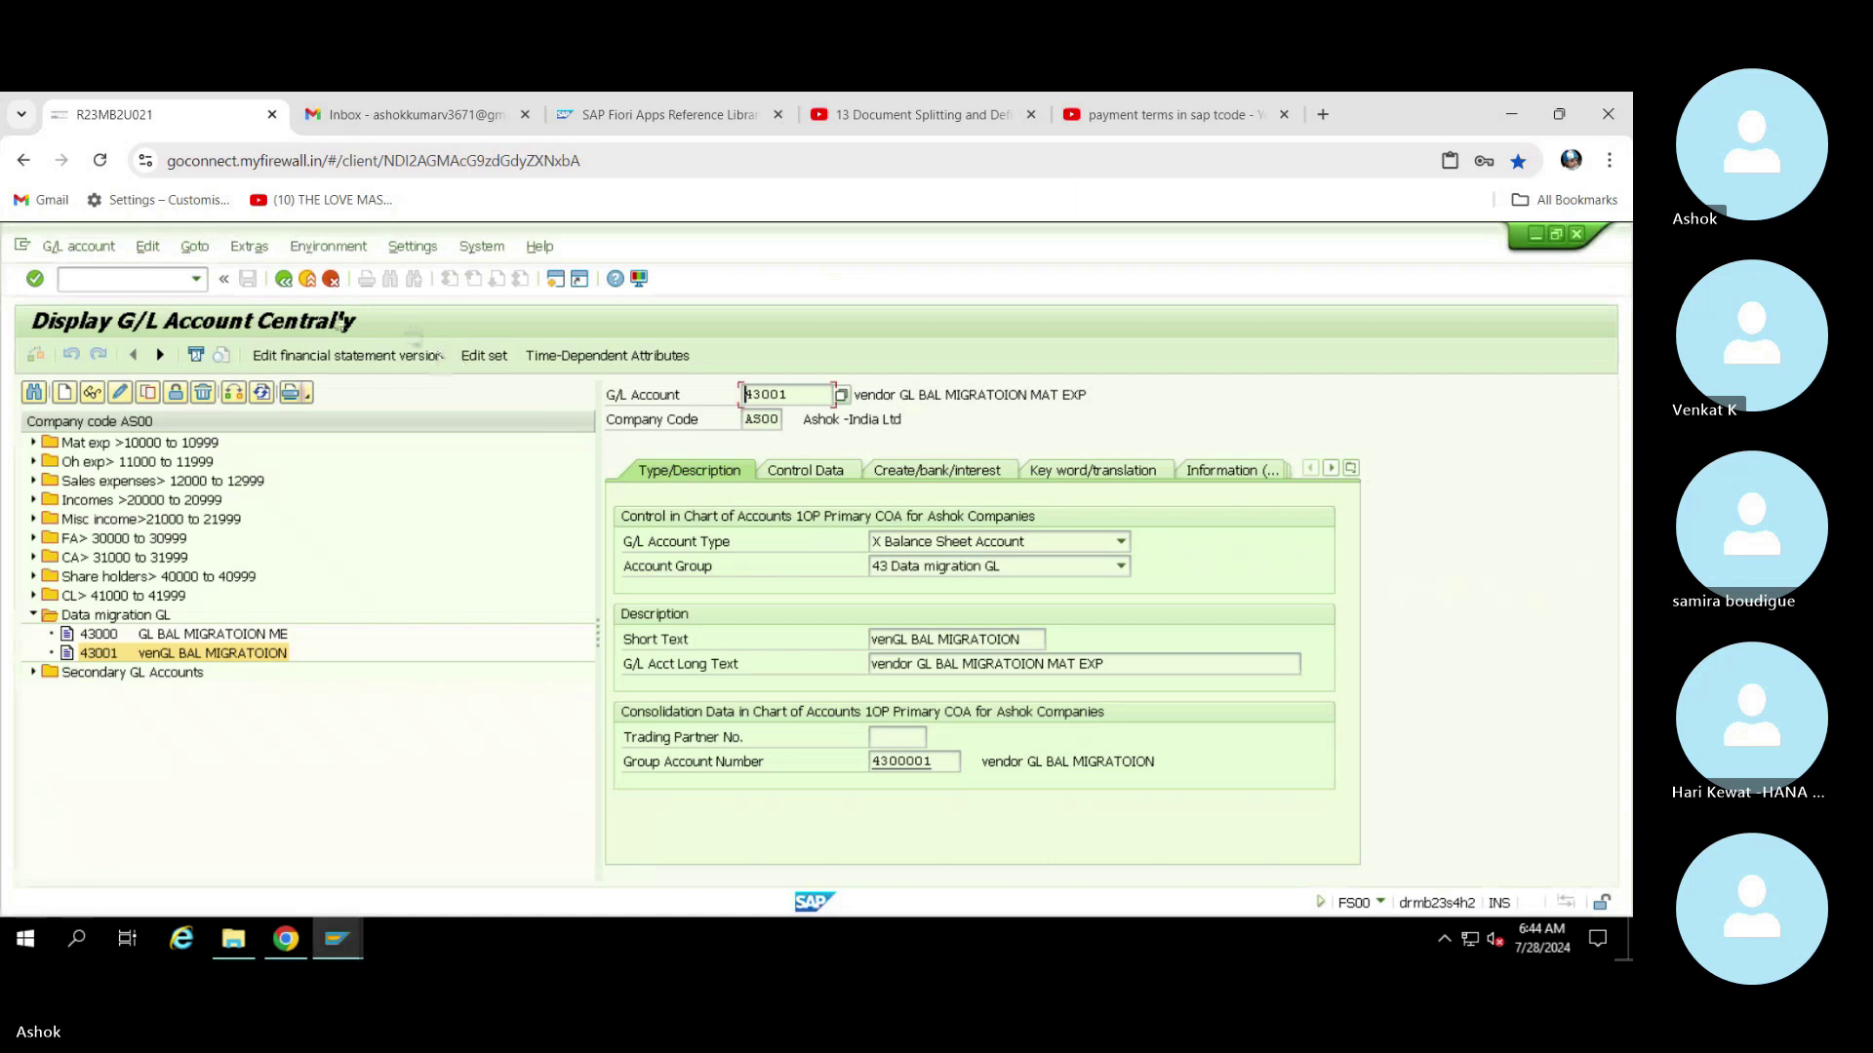
click(556, 280)
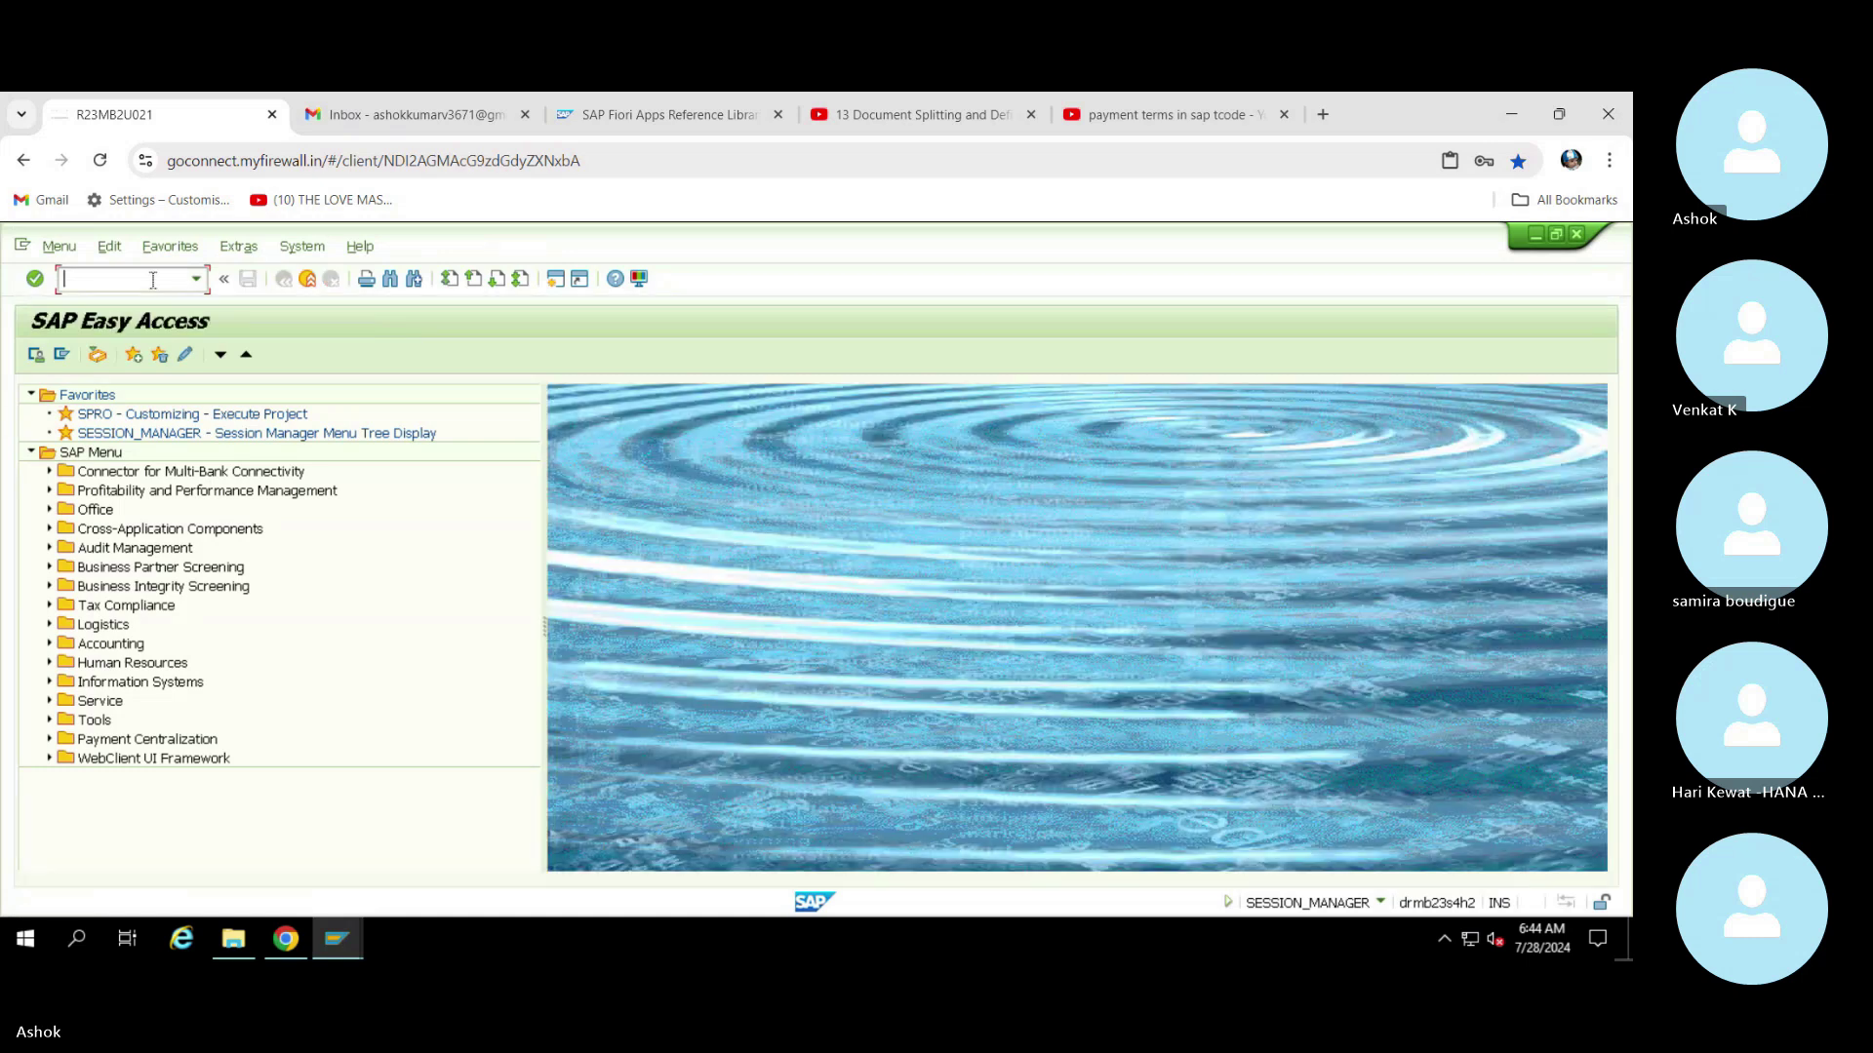
text(OBB8)
key(Return)
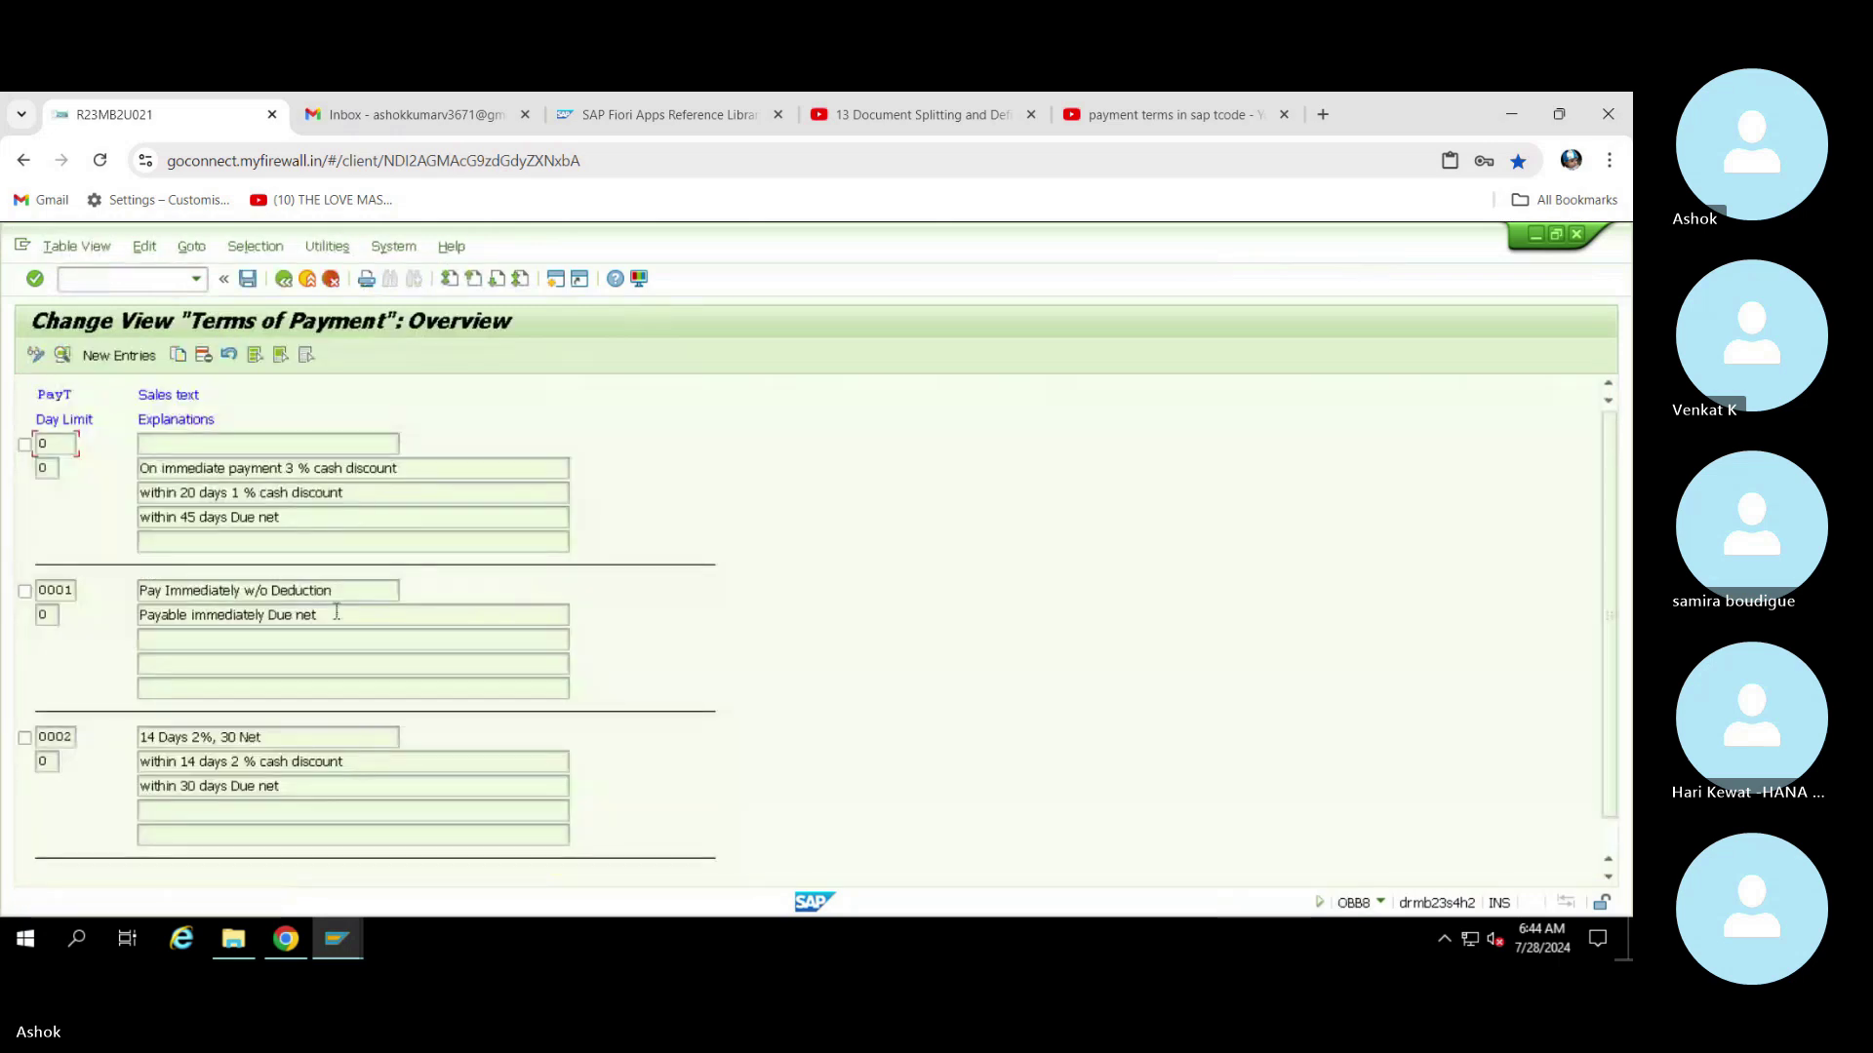
Position the terms of payment list at payment term D001 and open its details
scroll(346, 643, down, 1)
scroll(346, 644, up, 1)
scroll(420, 834, down, 1)
click(380, 873)
text(d)
click(264, 566)
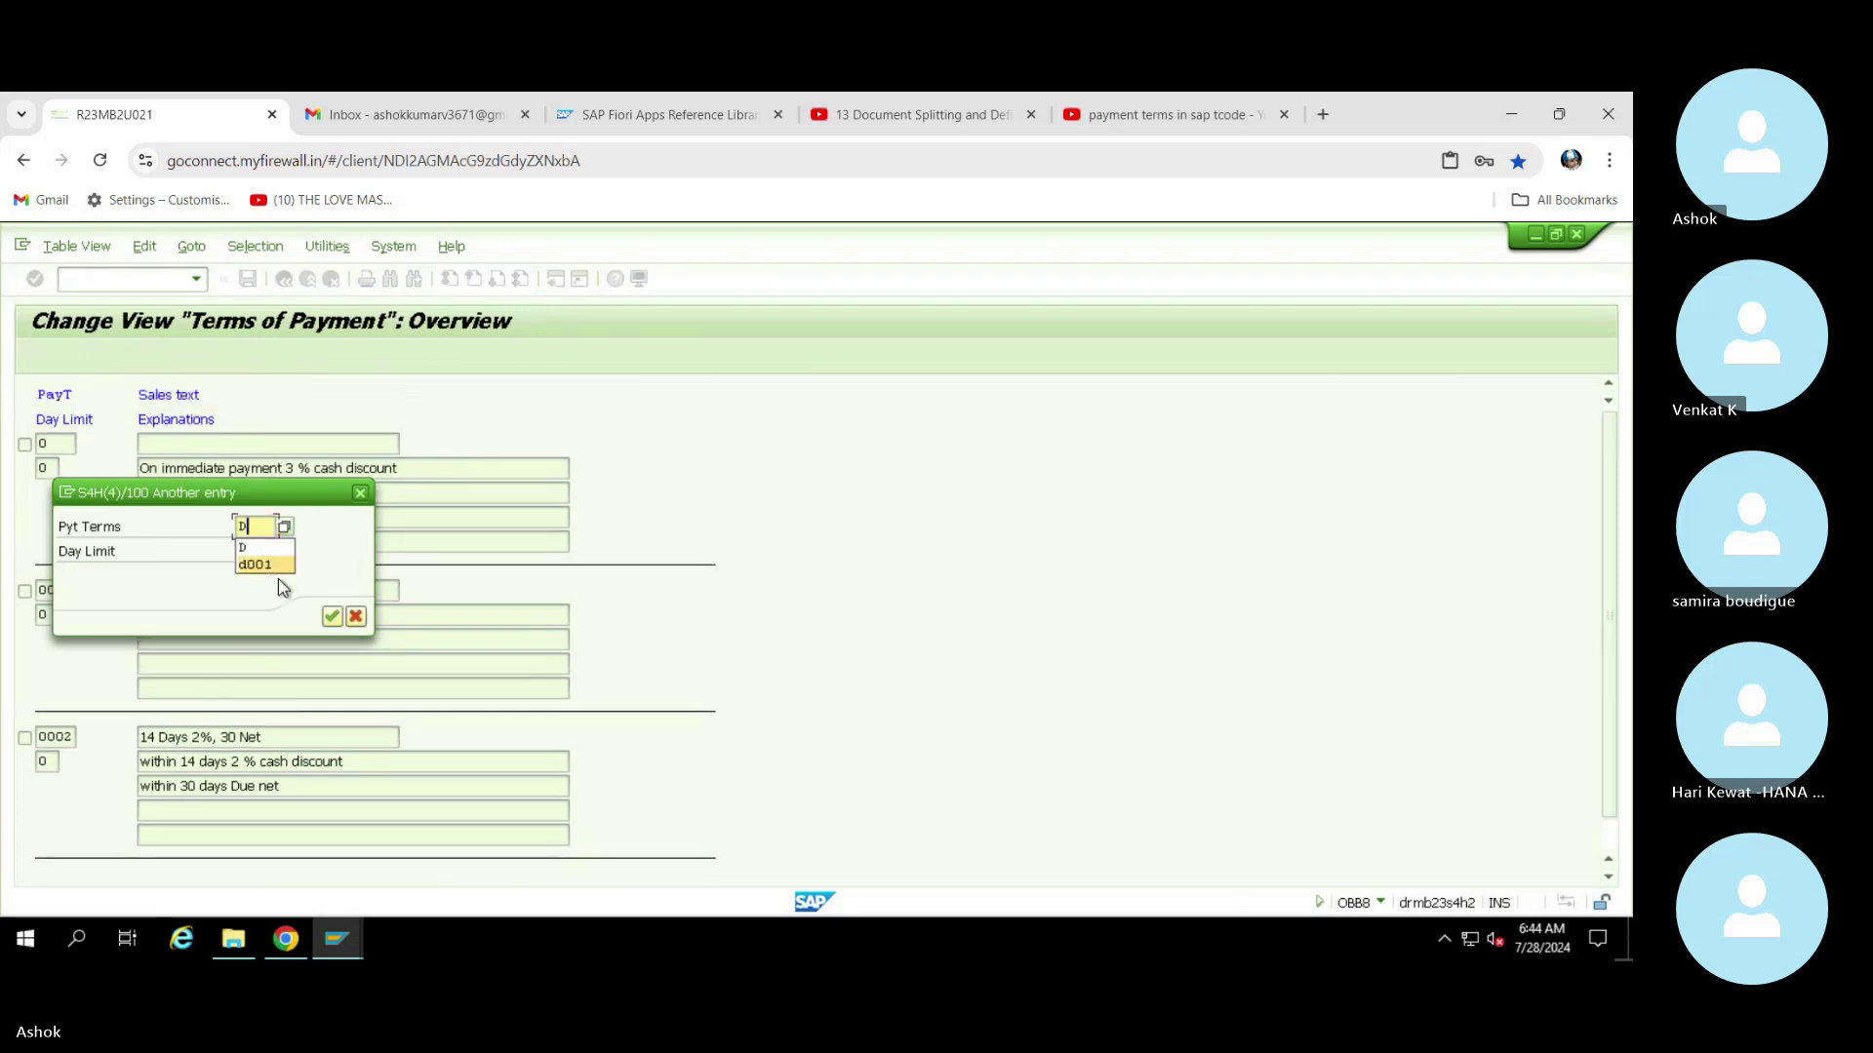
click(332, 616)
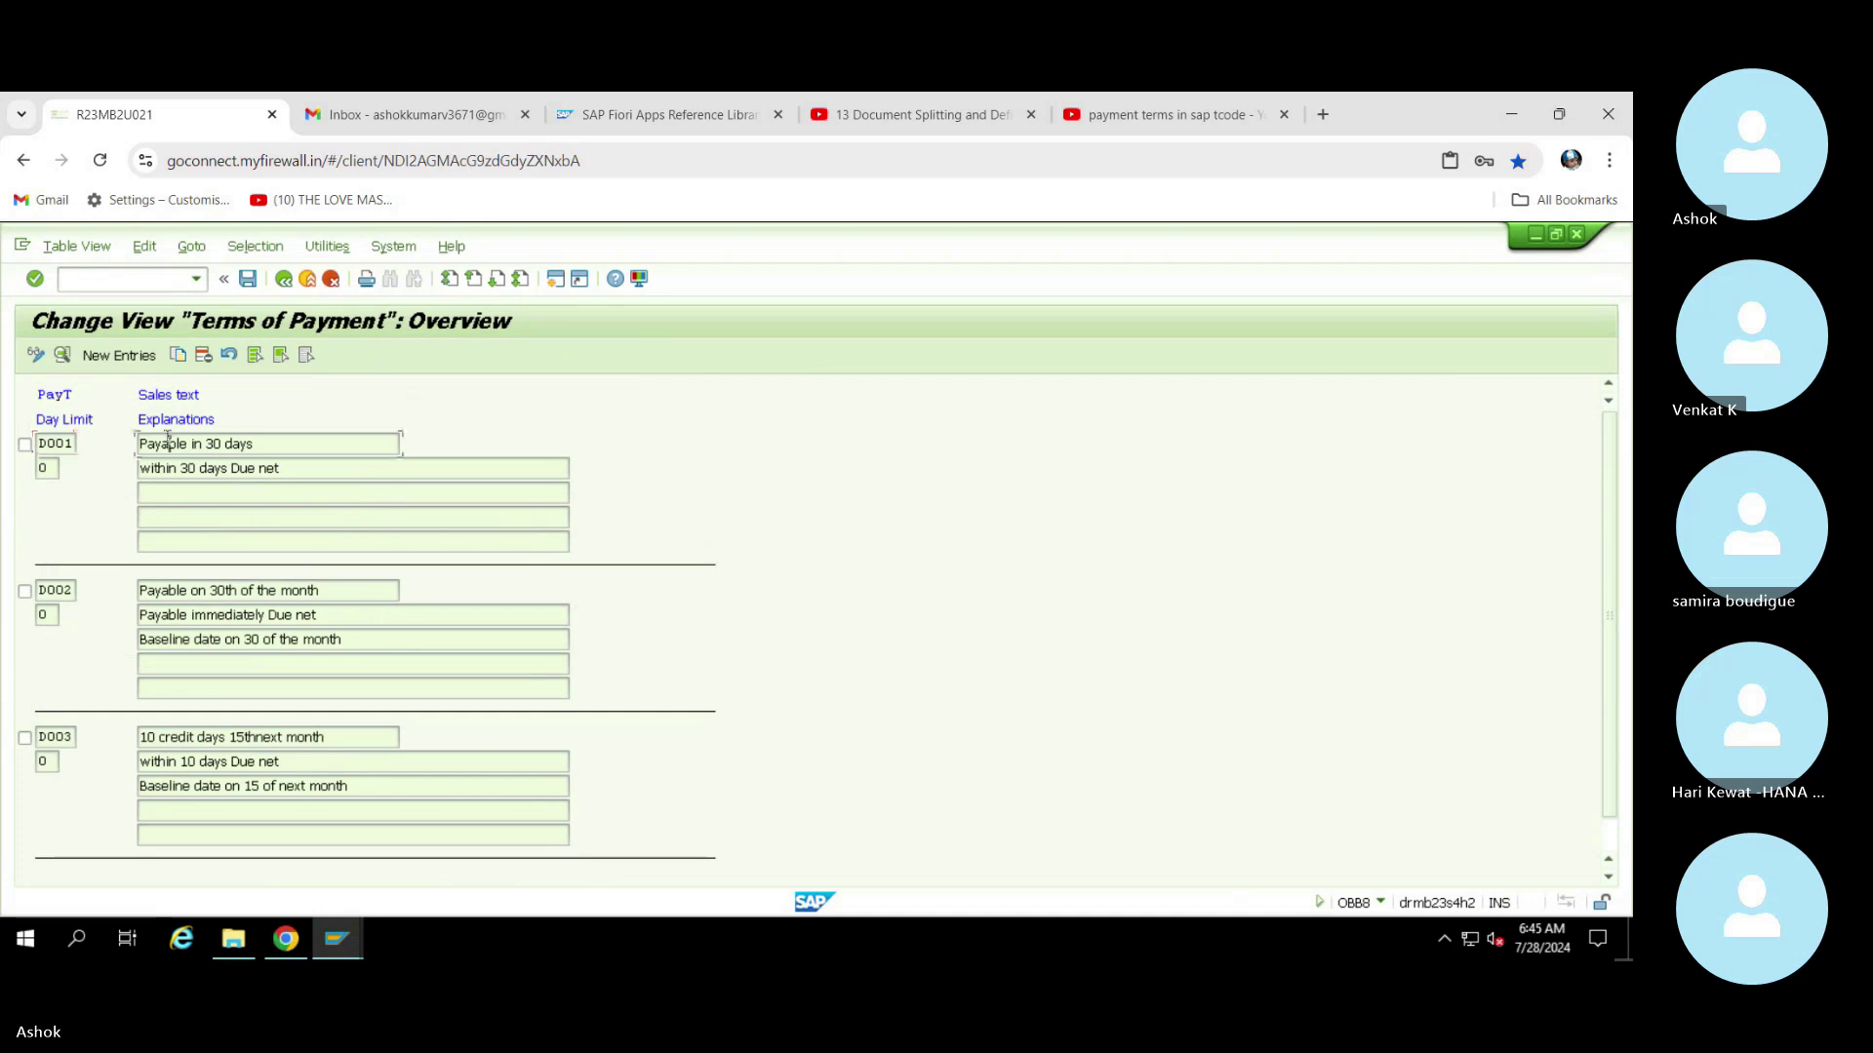
double_click(168, 441)
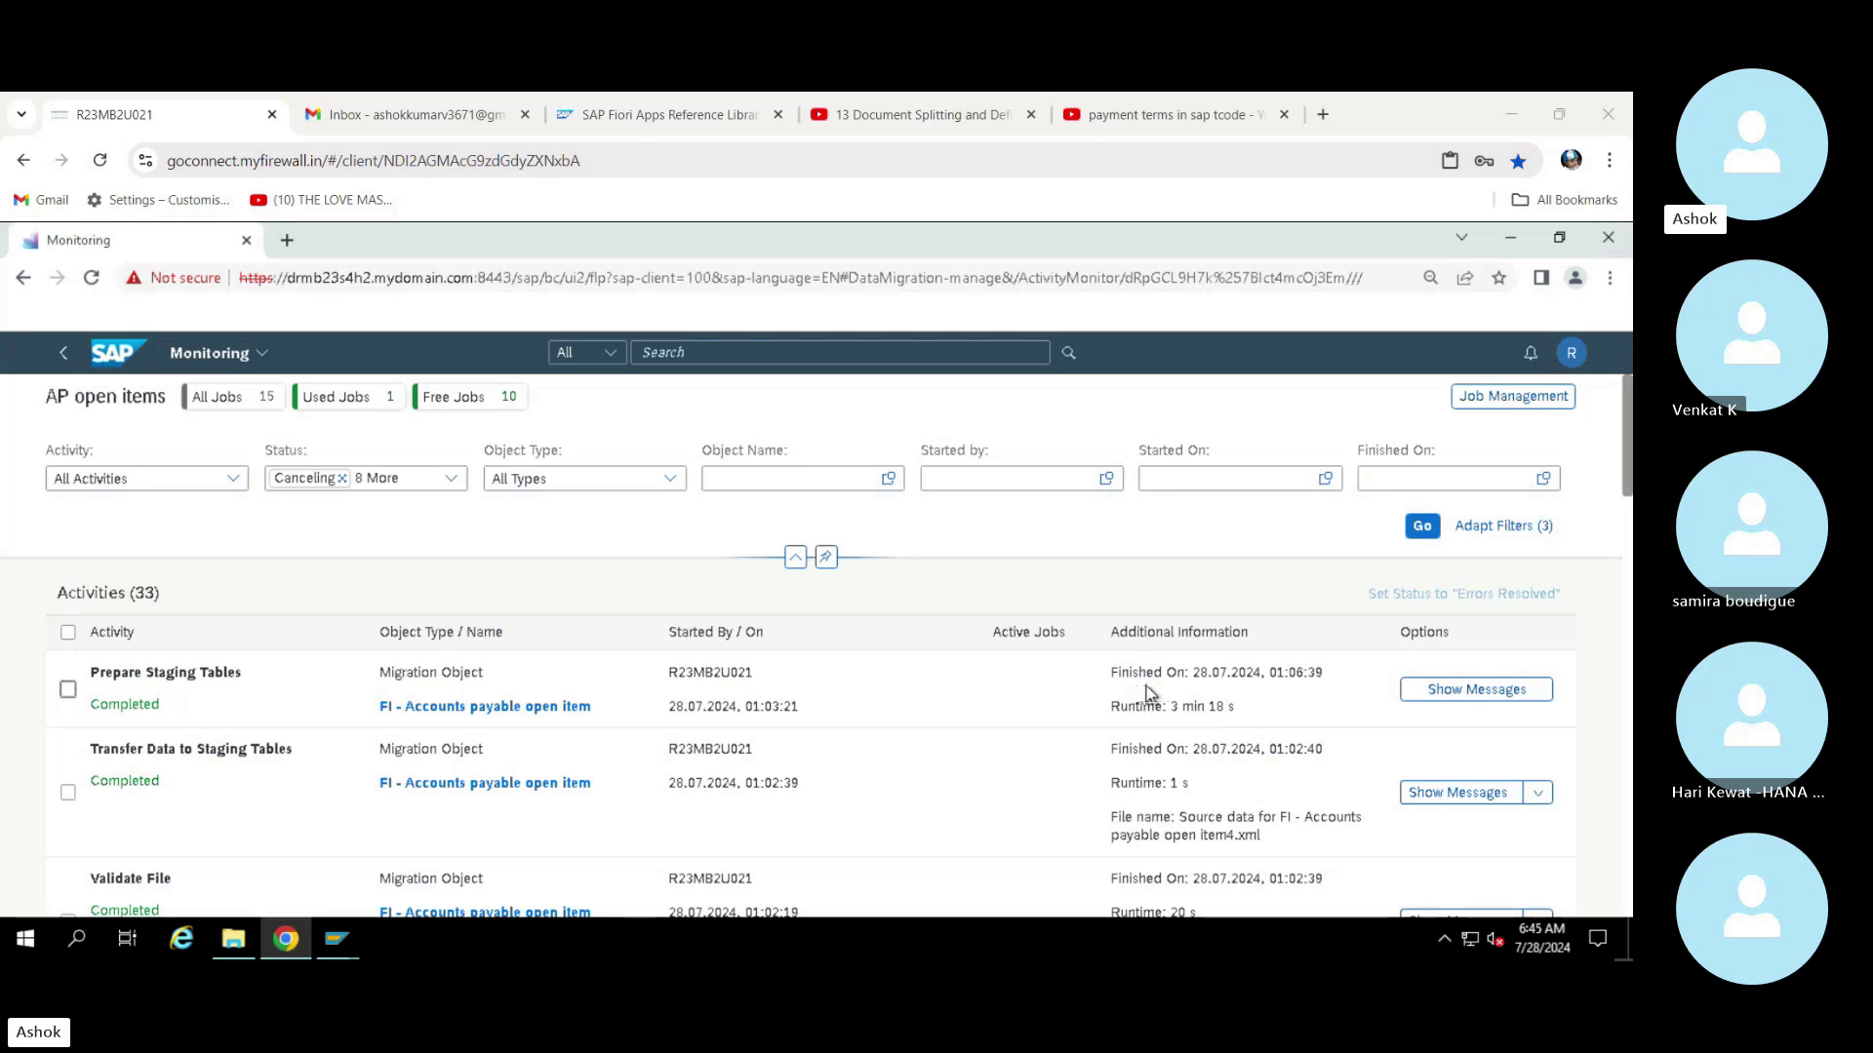
Return from monitoring to the AP open items project and start the simulation of FI - Accounts payable open item
click(65, 354)
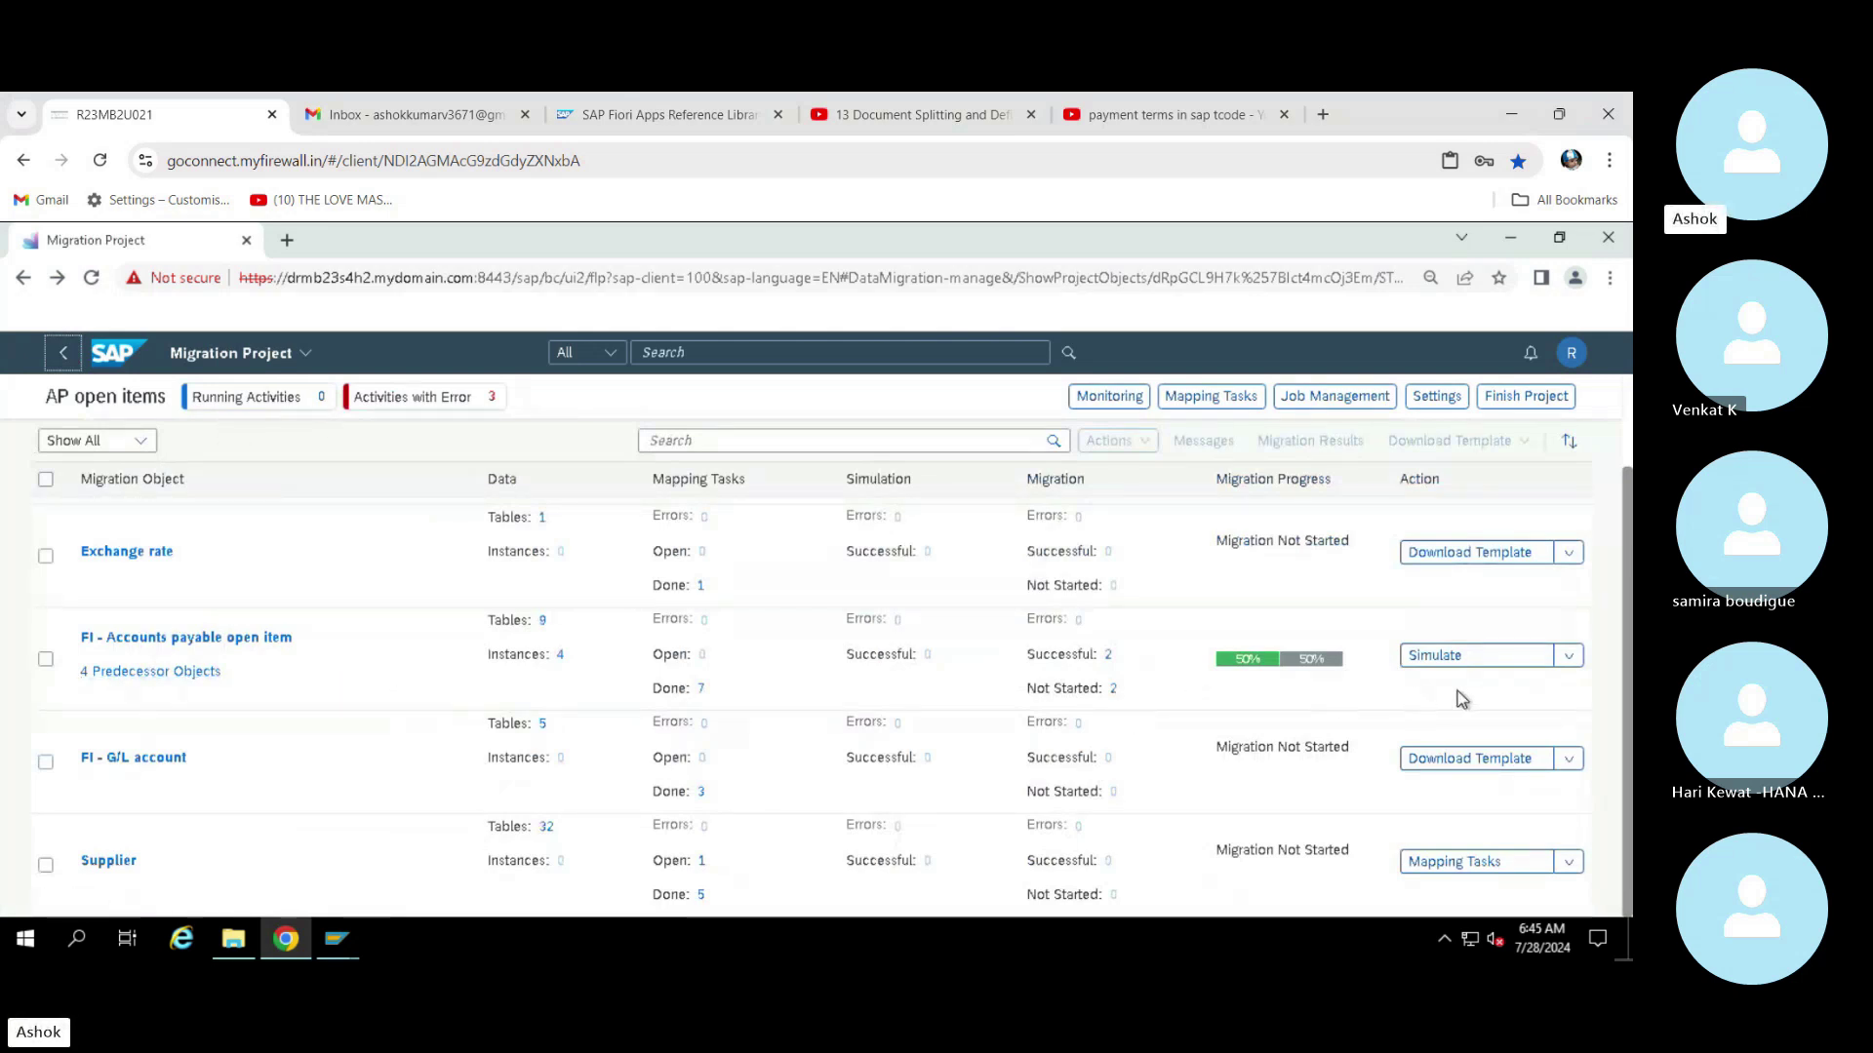
click(1492, 659)
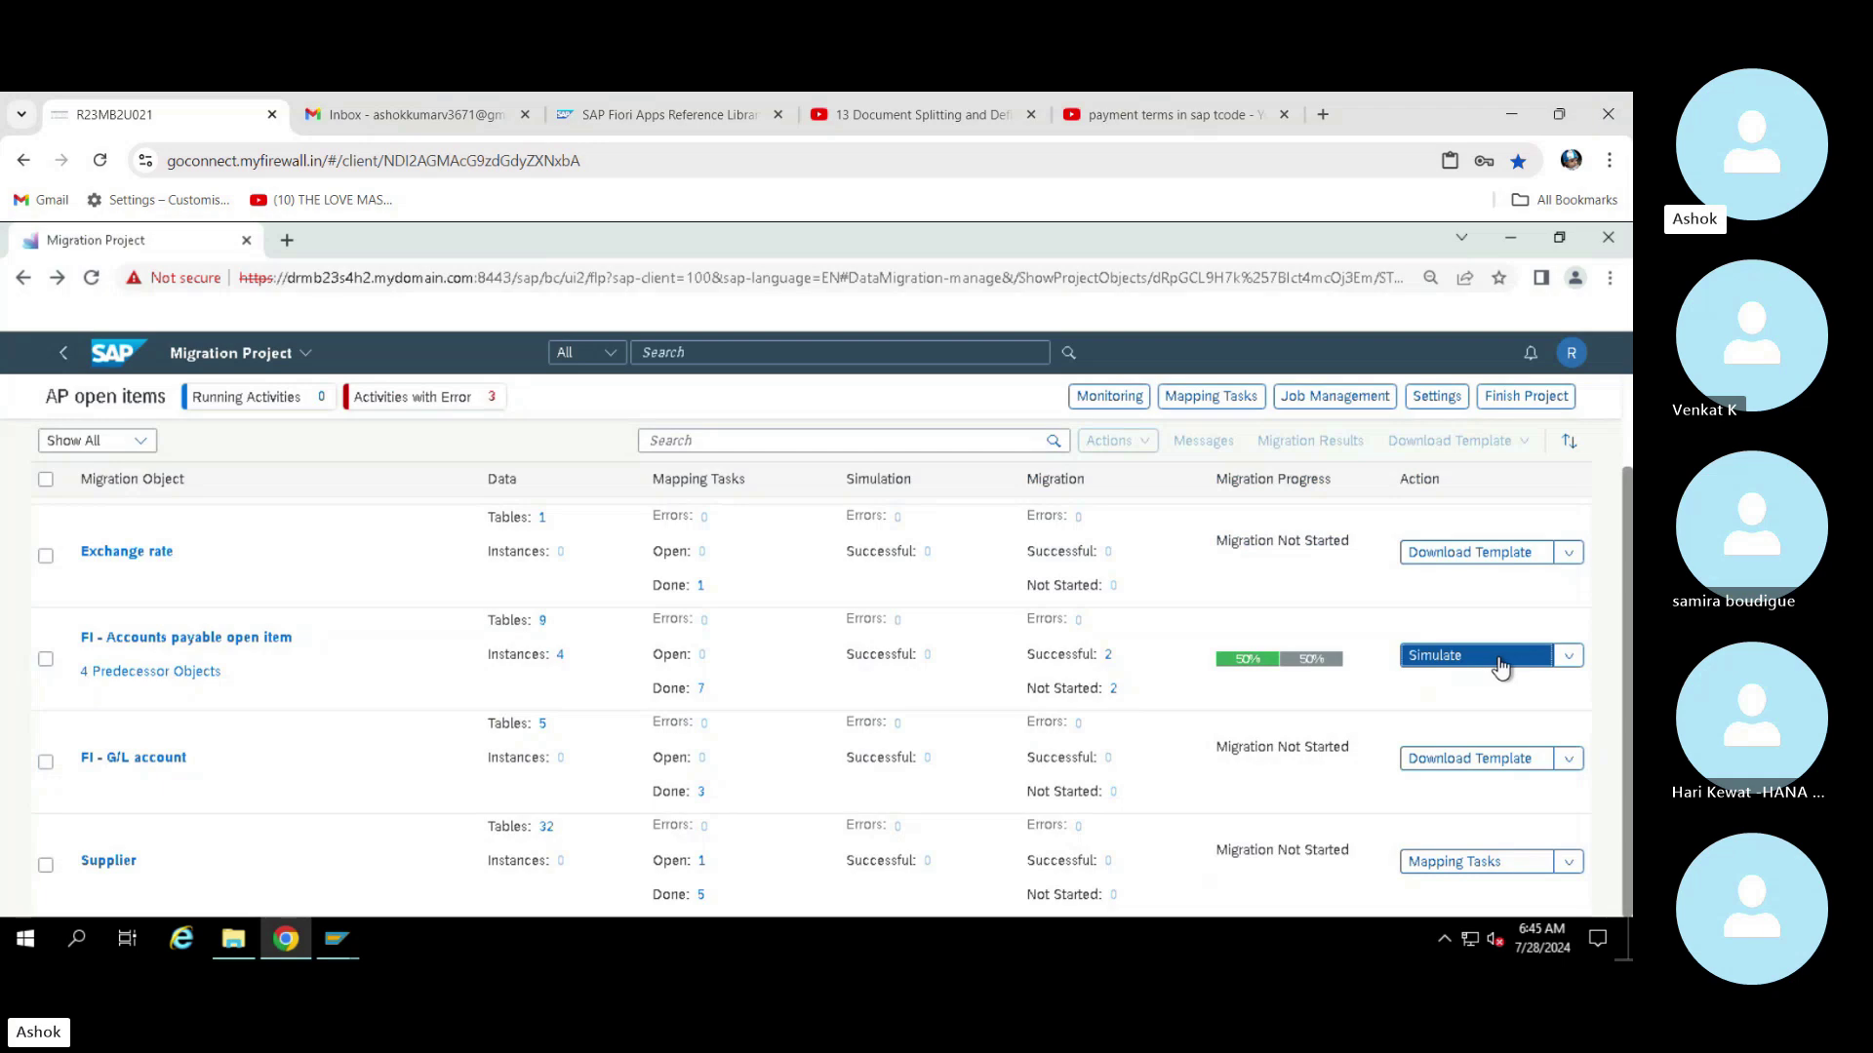
click(854, 684)
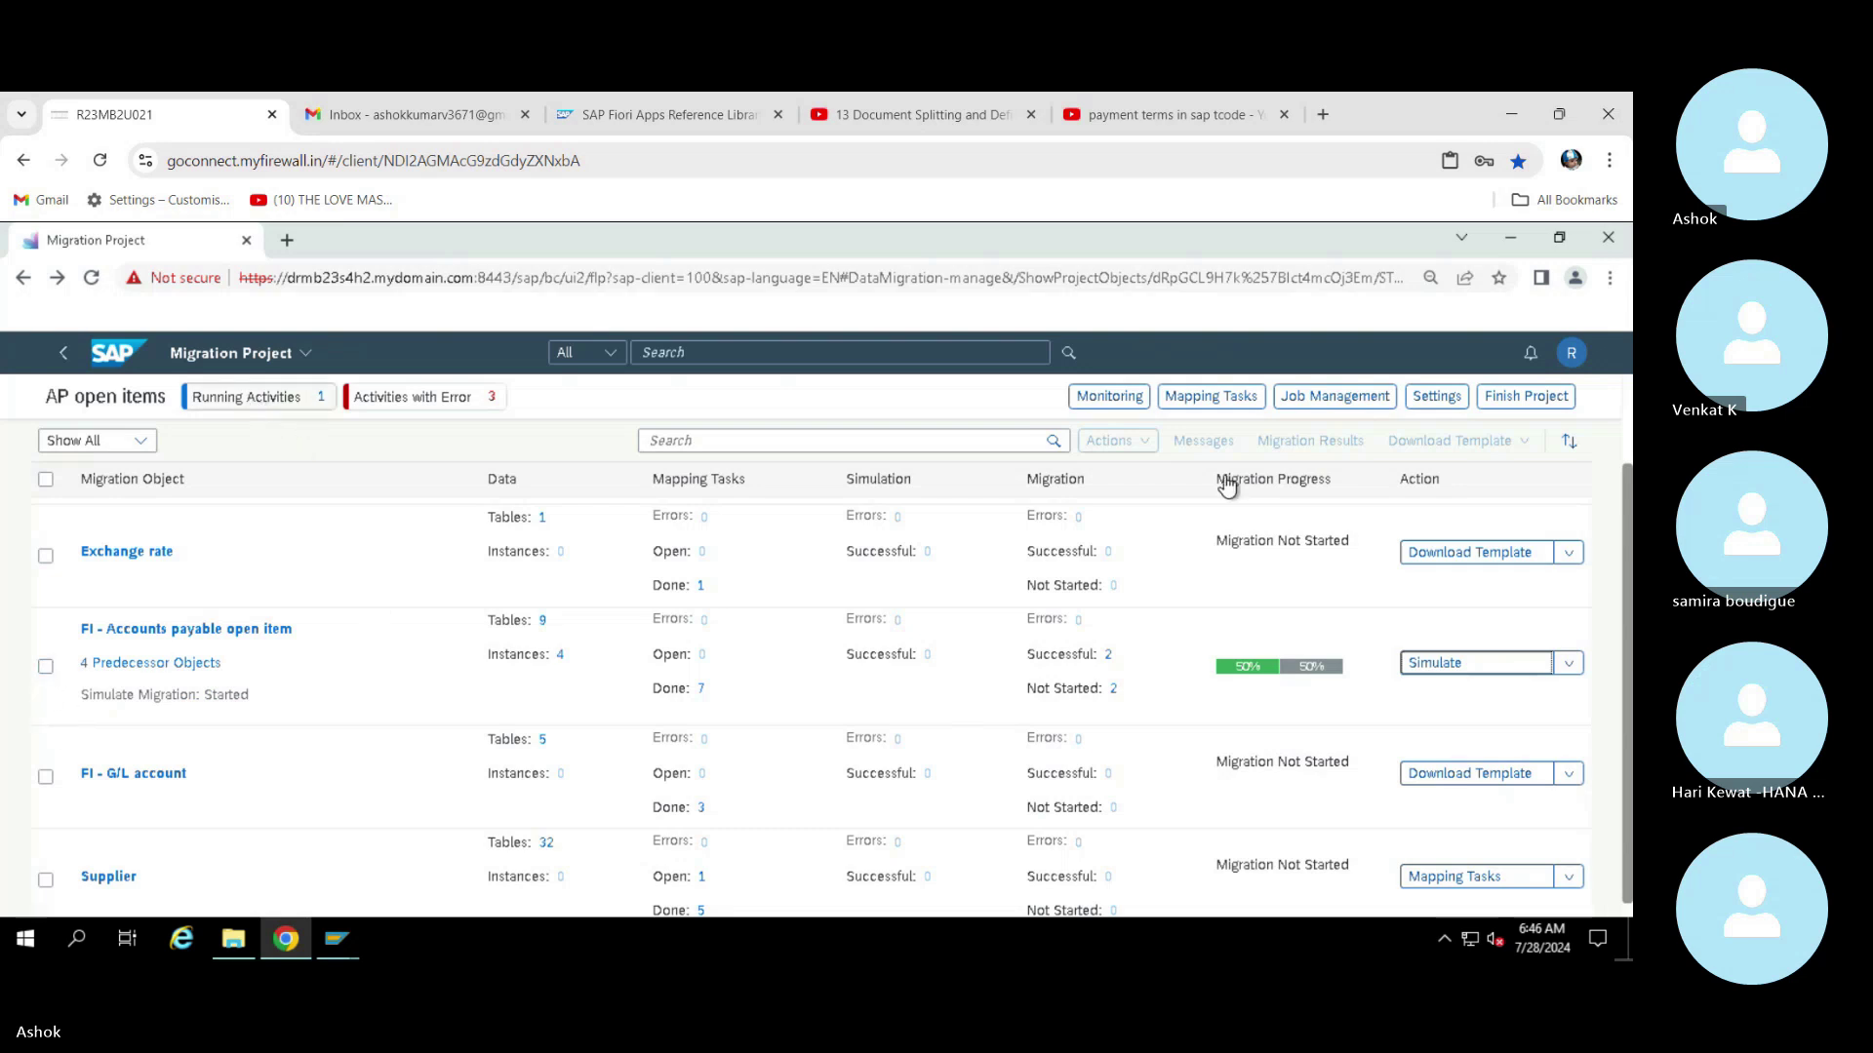
Check the Simulate Data activity of FI - Accounts payable open item in the monitoring and return to the migration project
click(1117, 400)
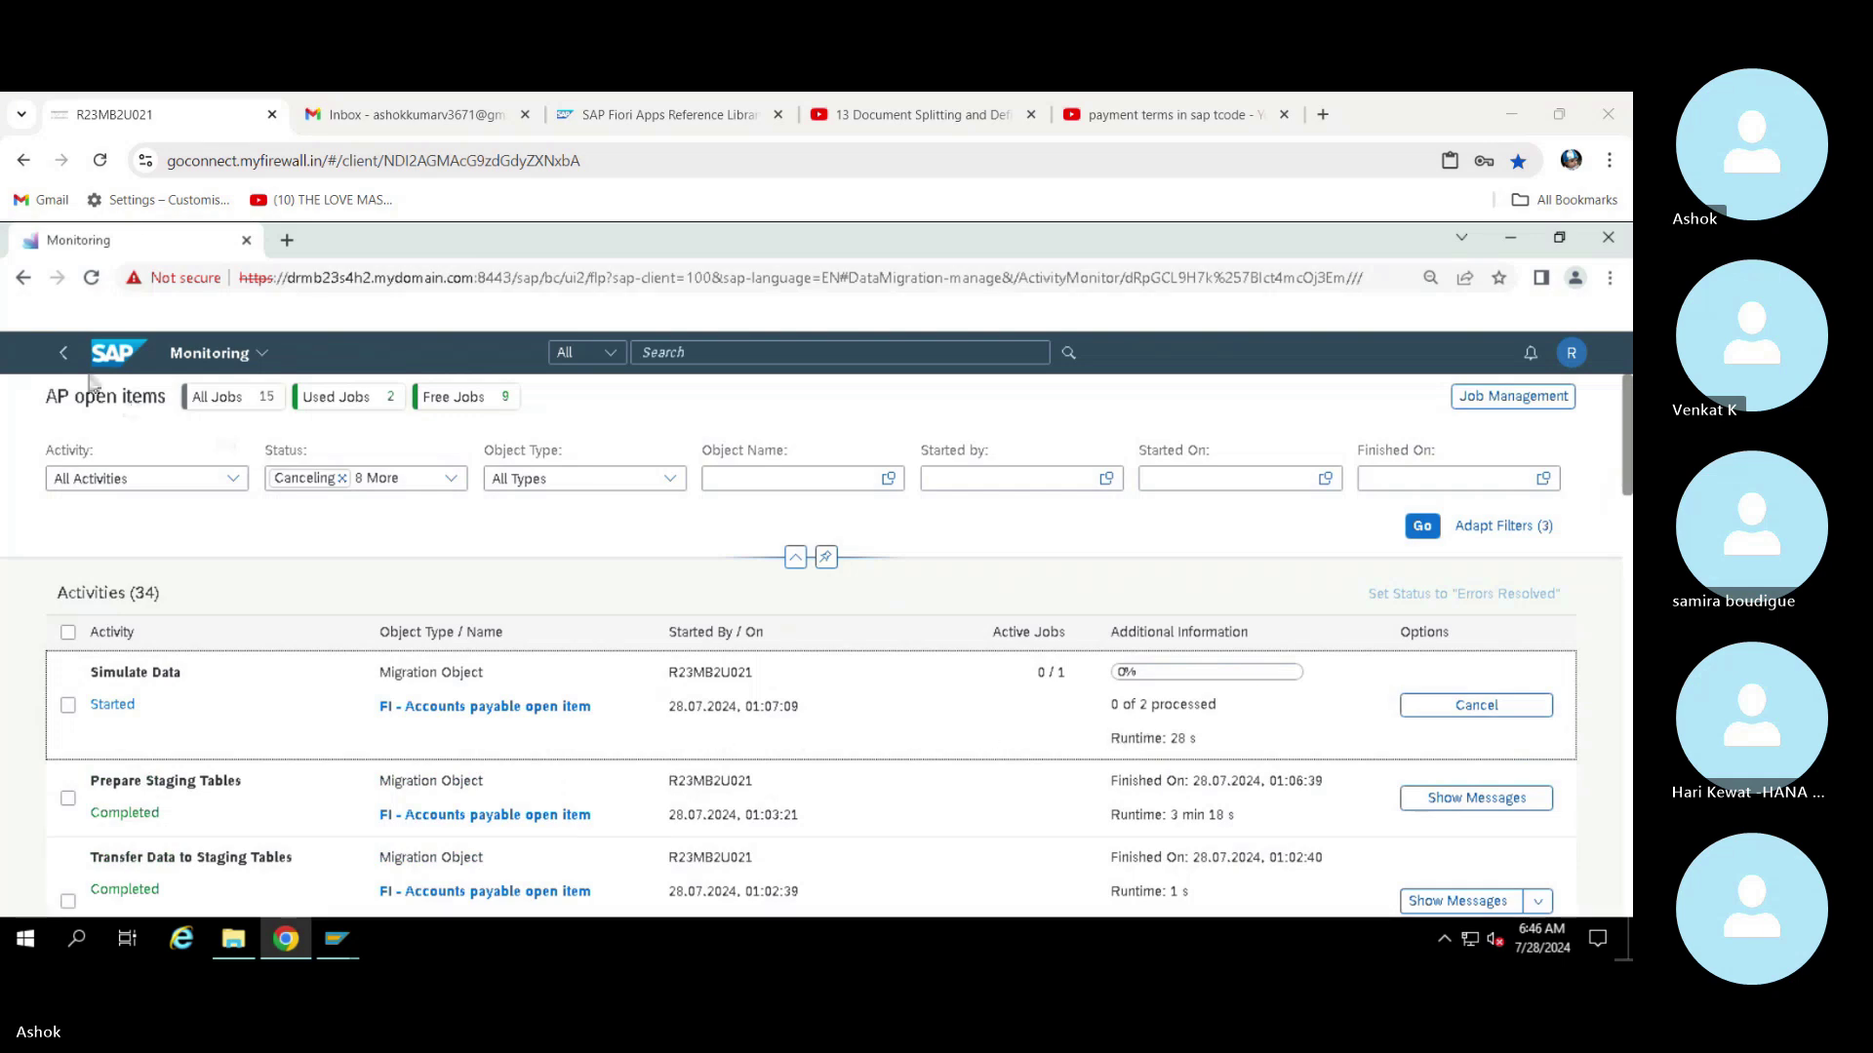
click(64, 353)
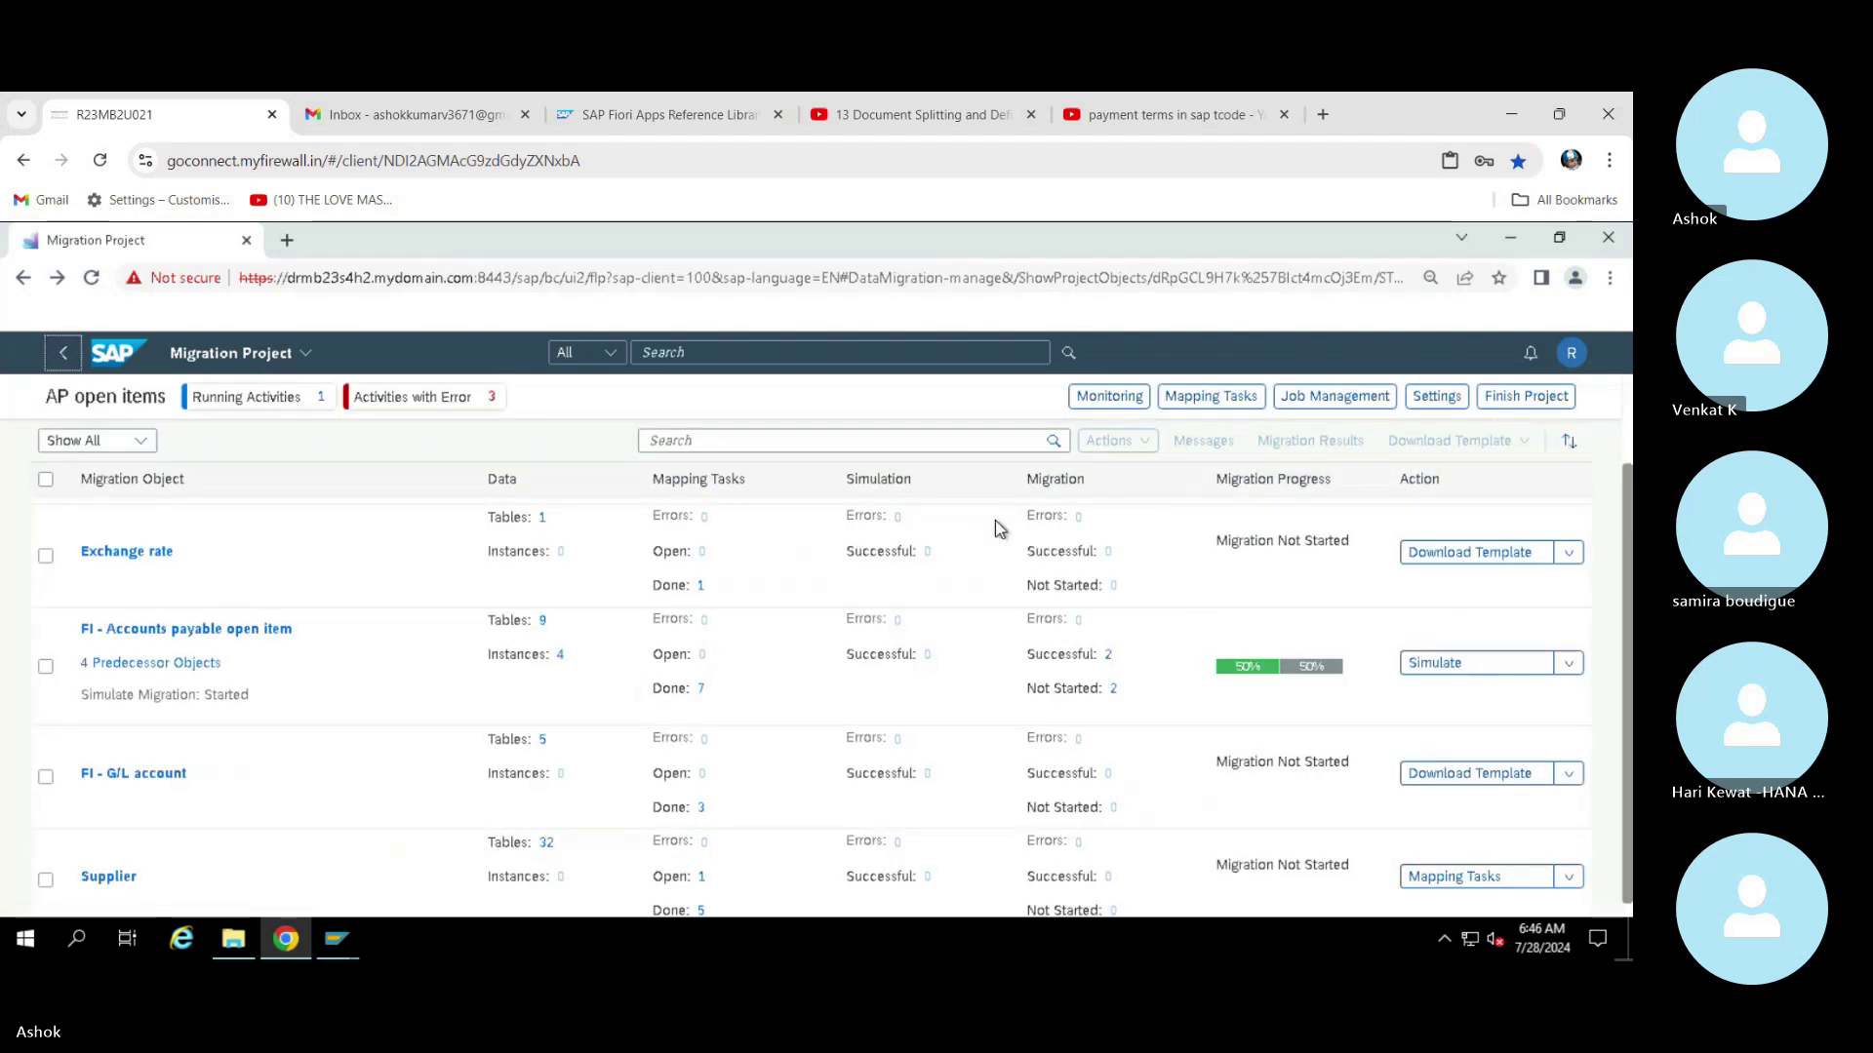
click(1114, 404)
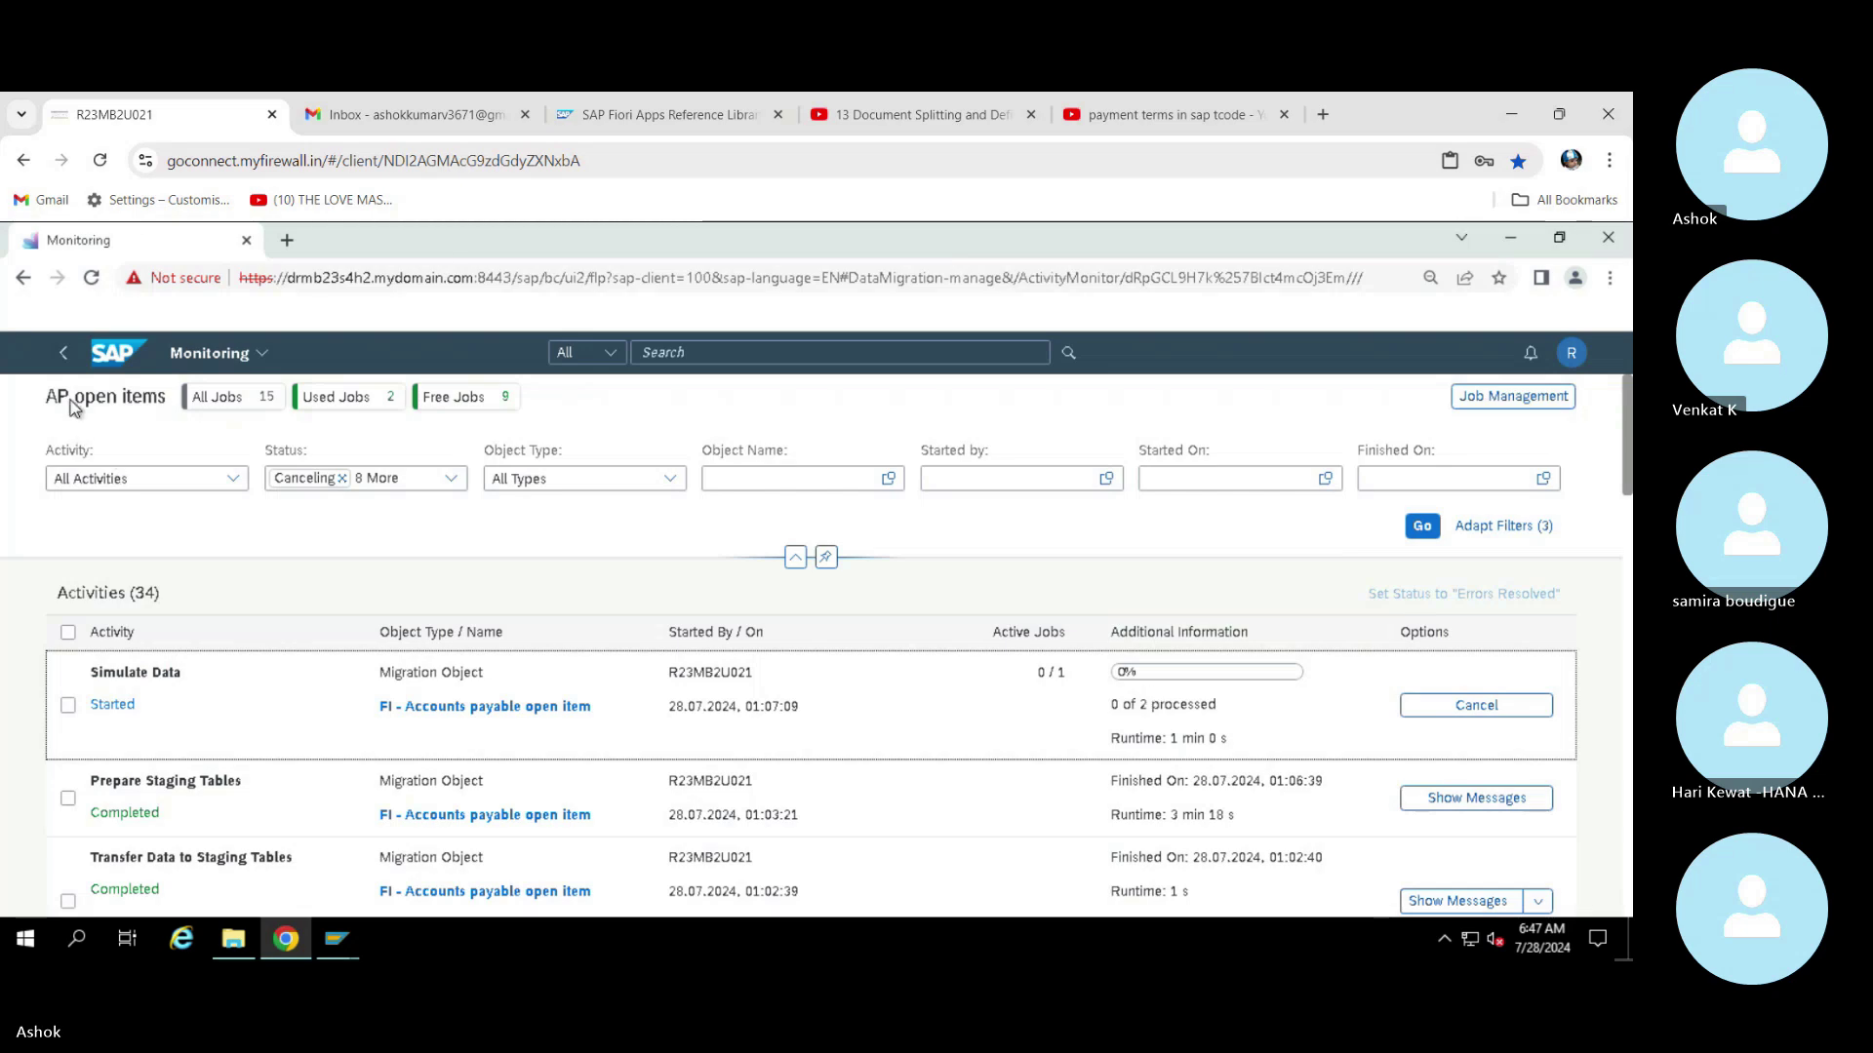
click(64, 357)
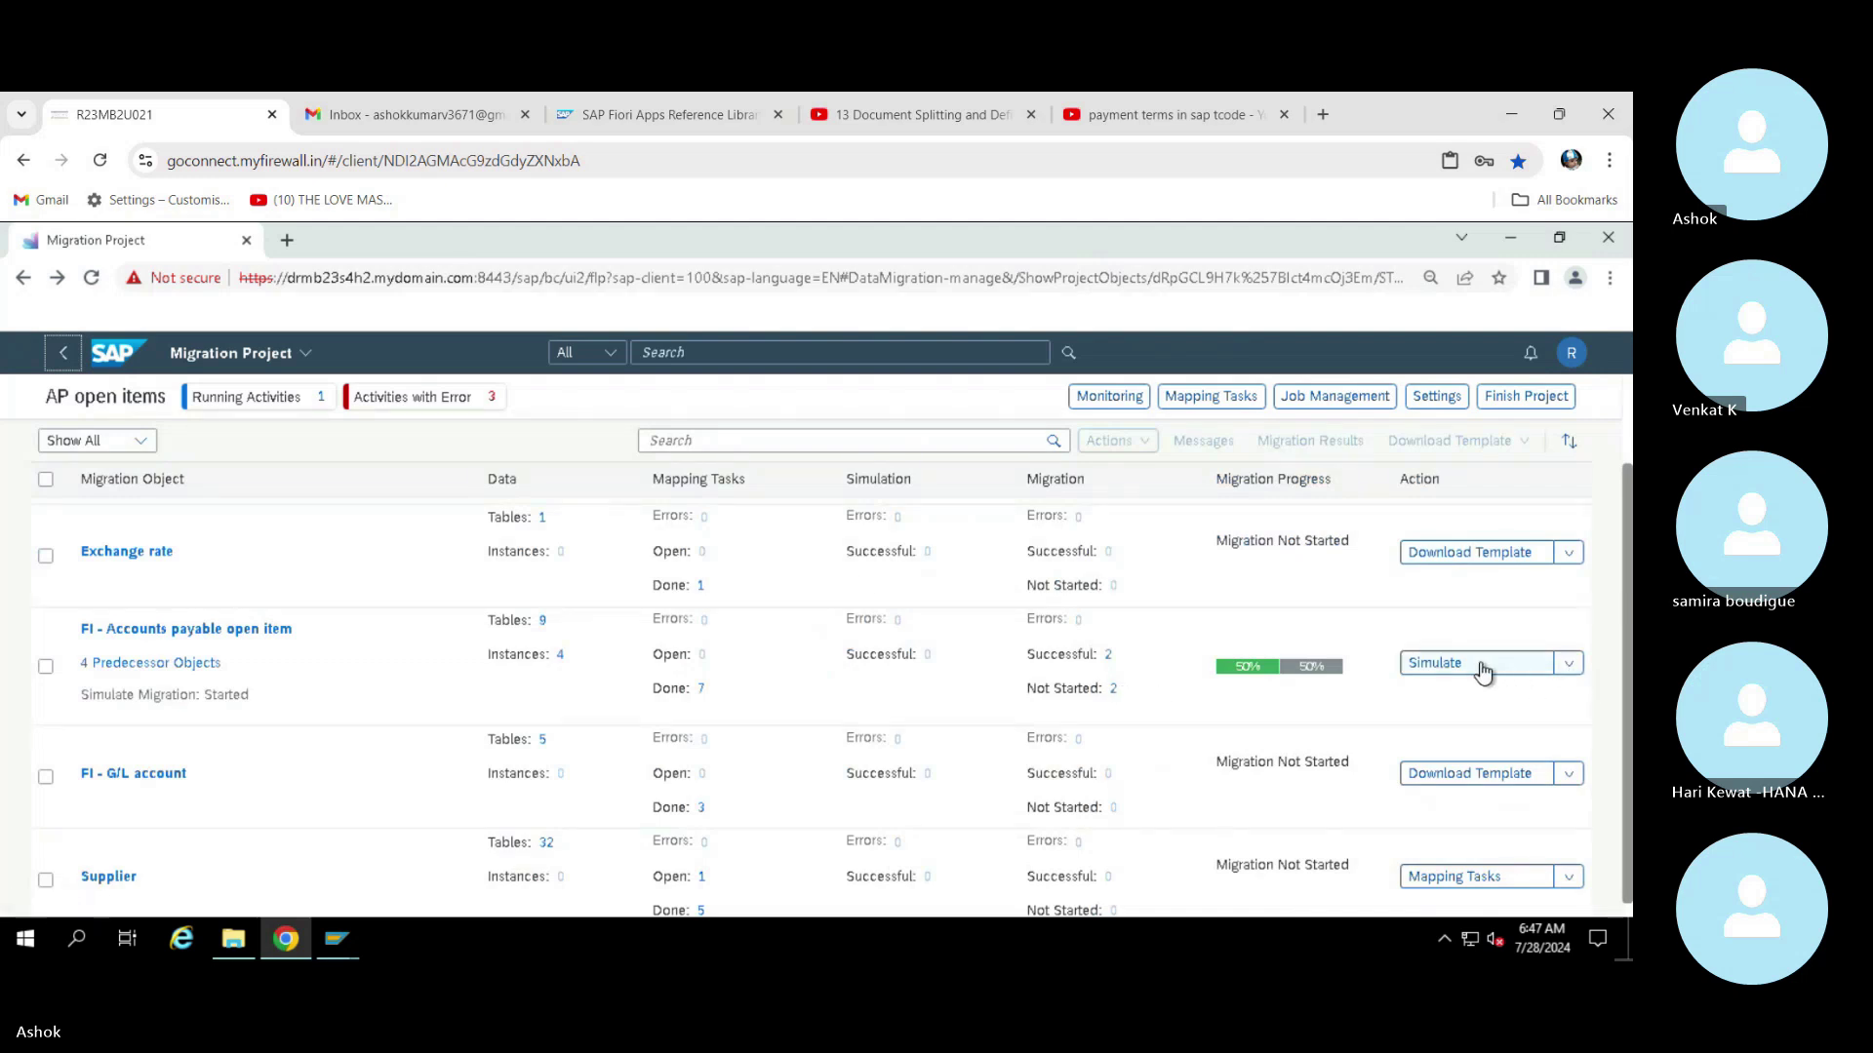
click(1567, 668)
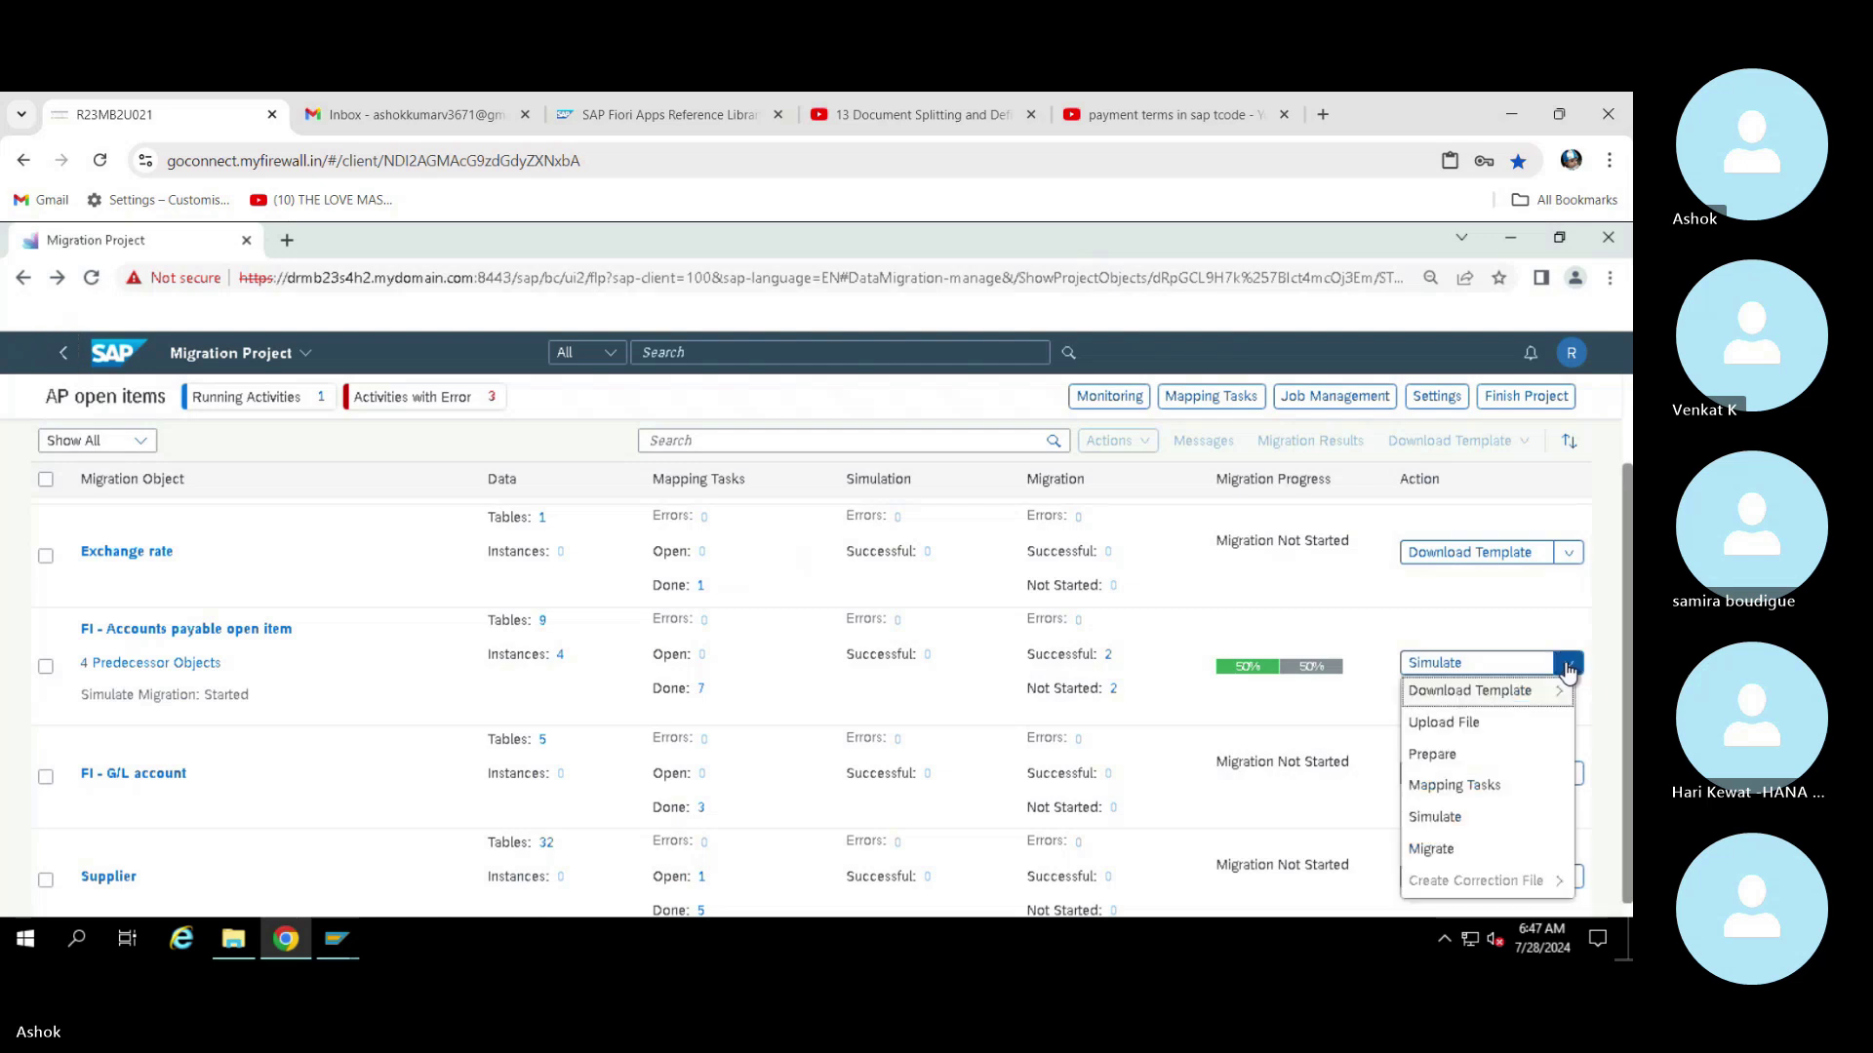
click(1570, 607)
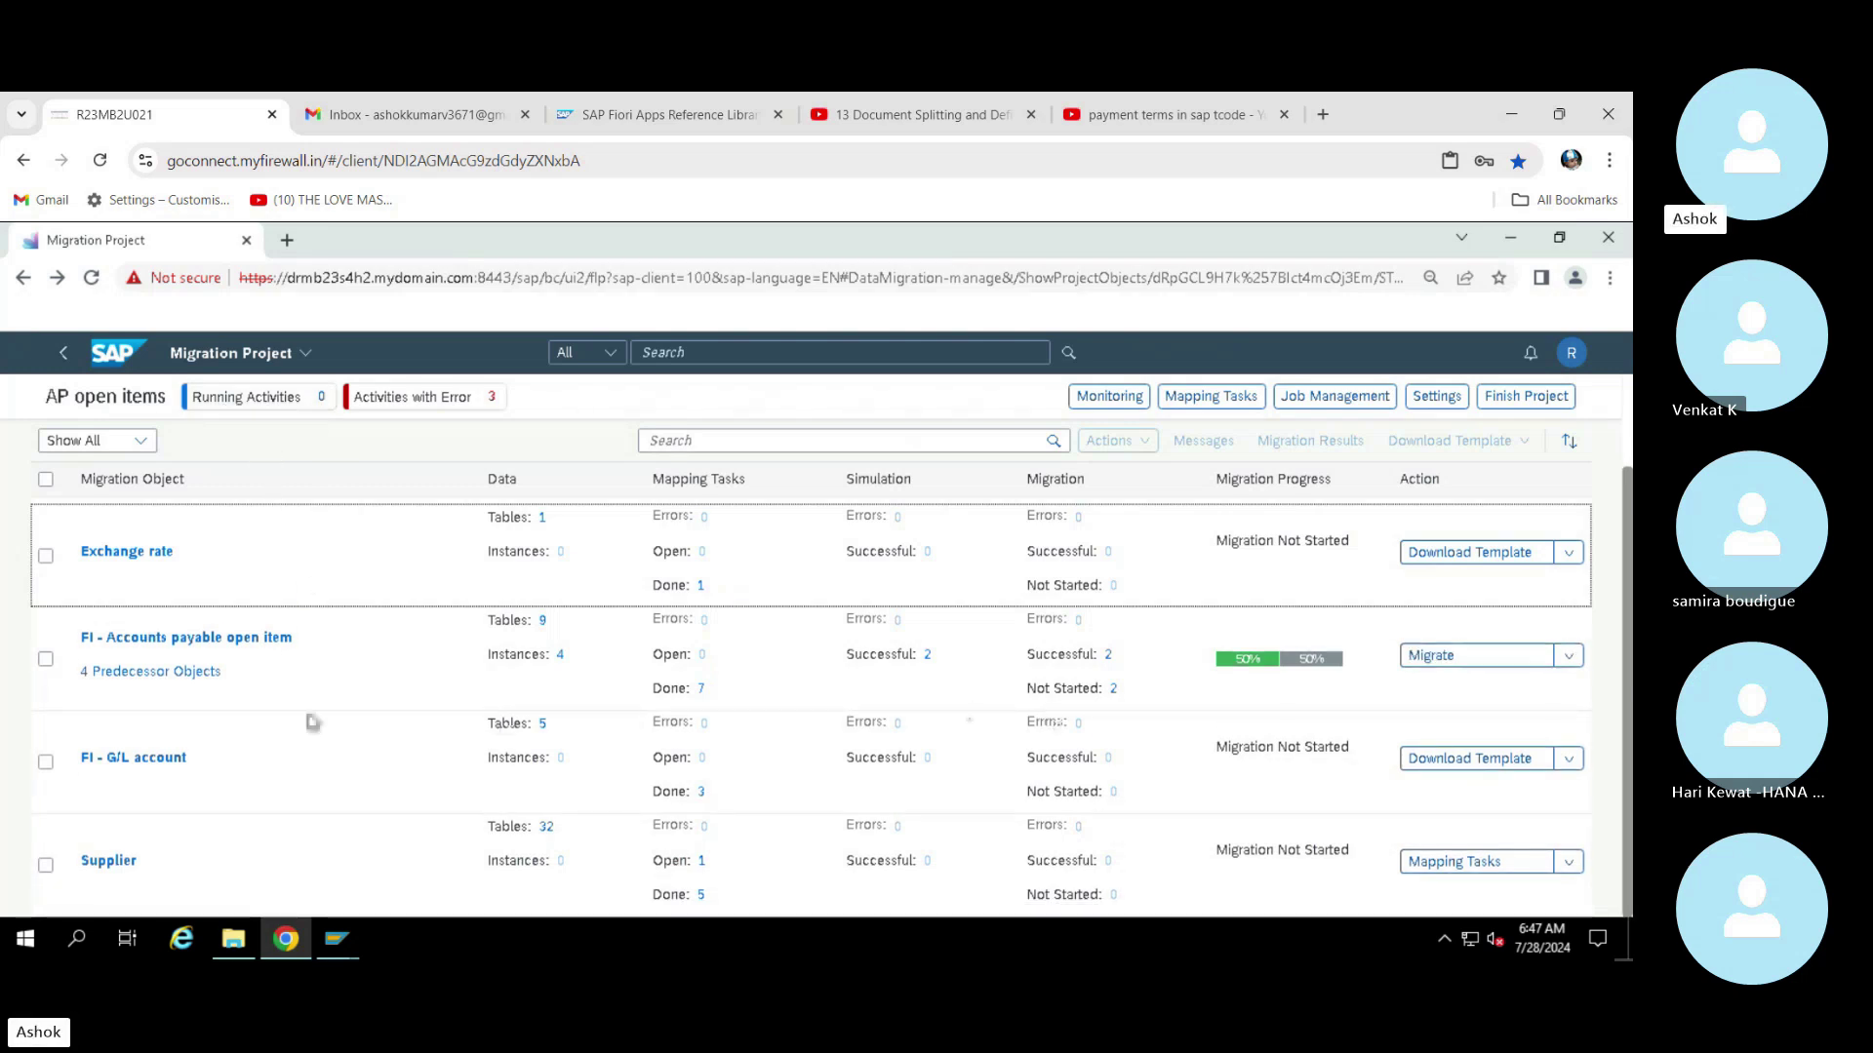
Start the migration of FI - Accounts payable open item for all instances
click(46, 661)
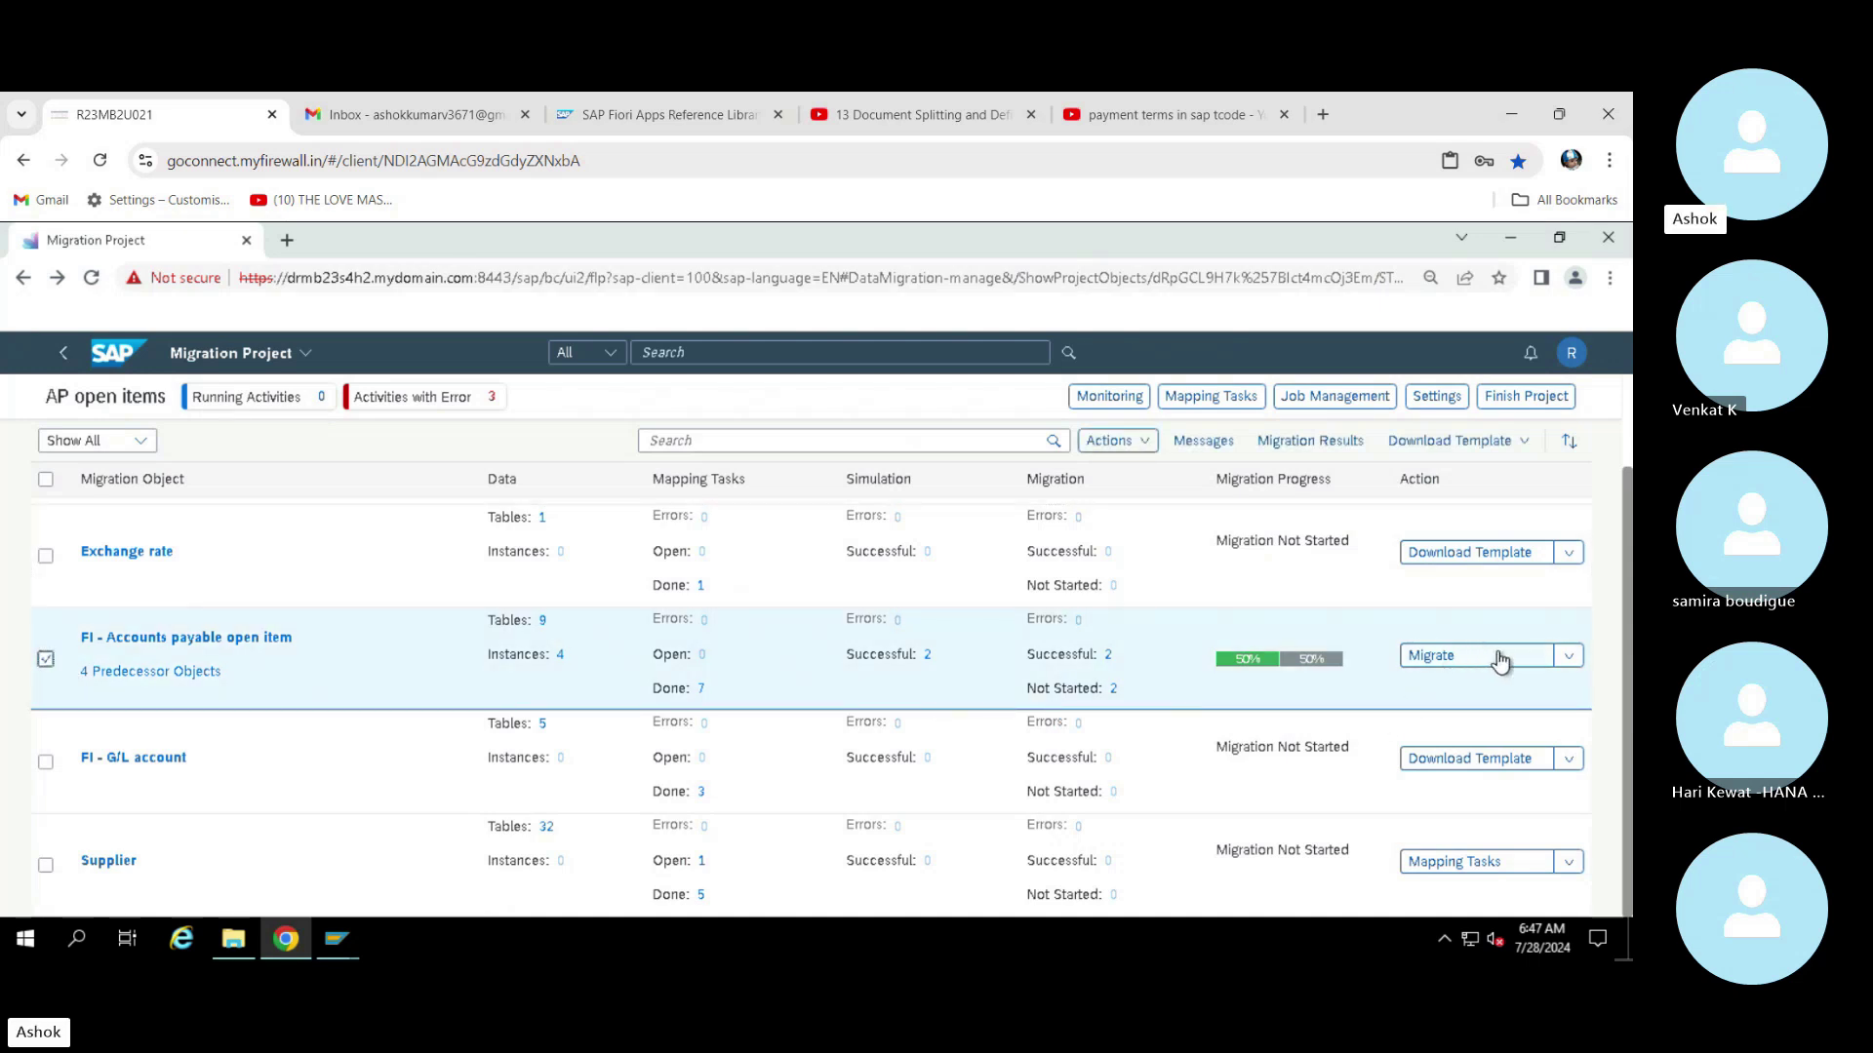
click(1468, 661)
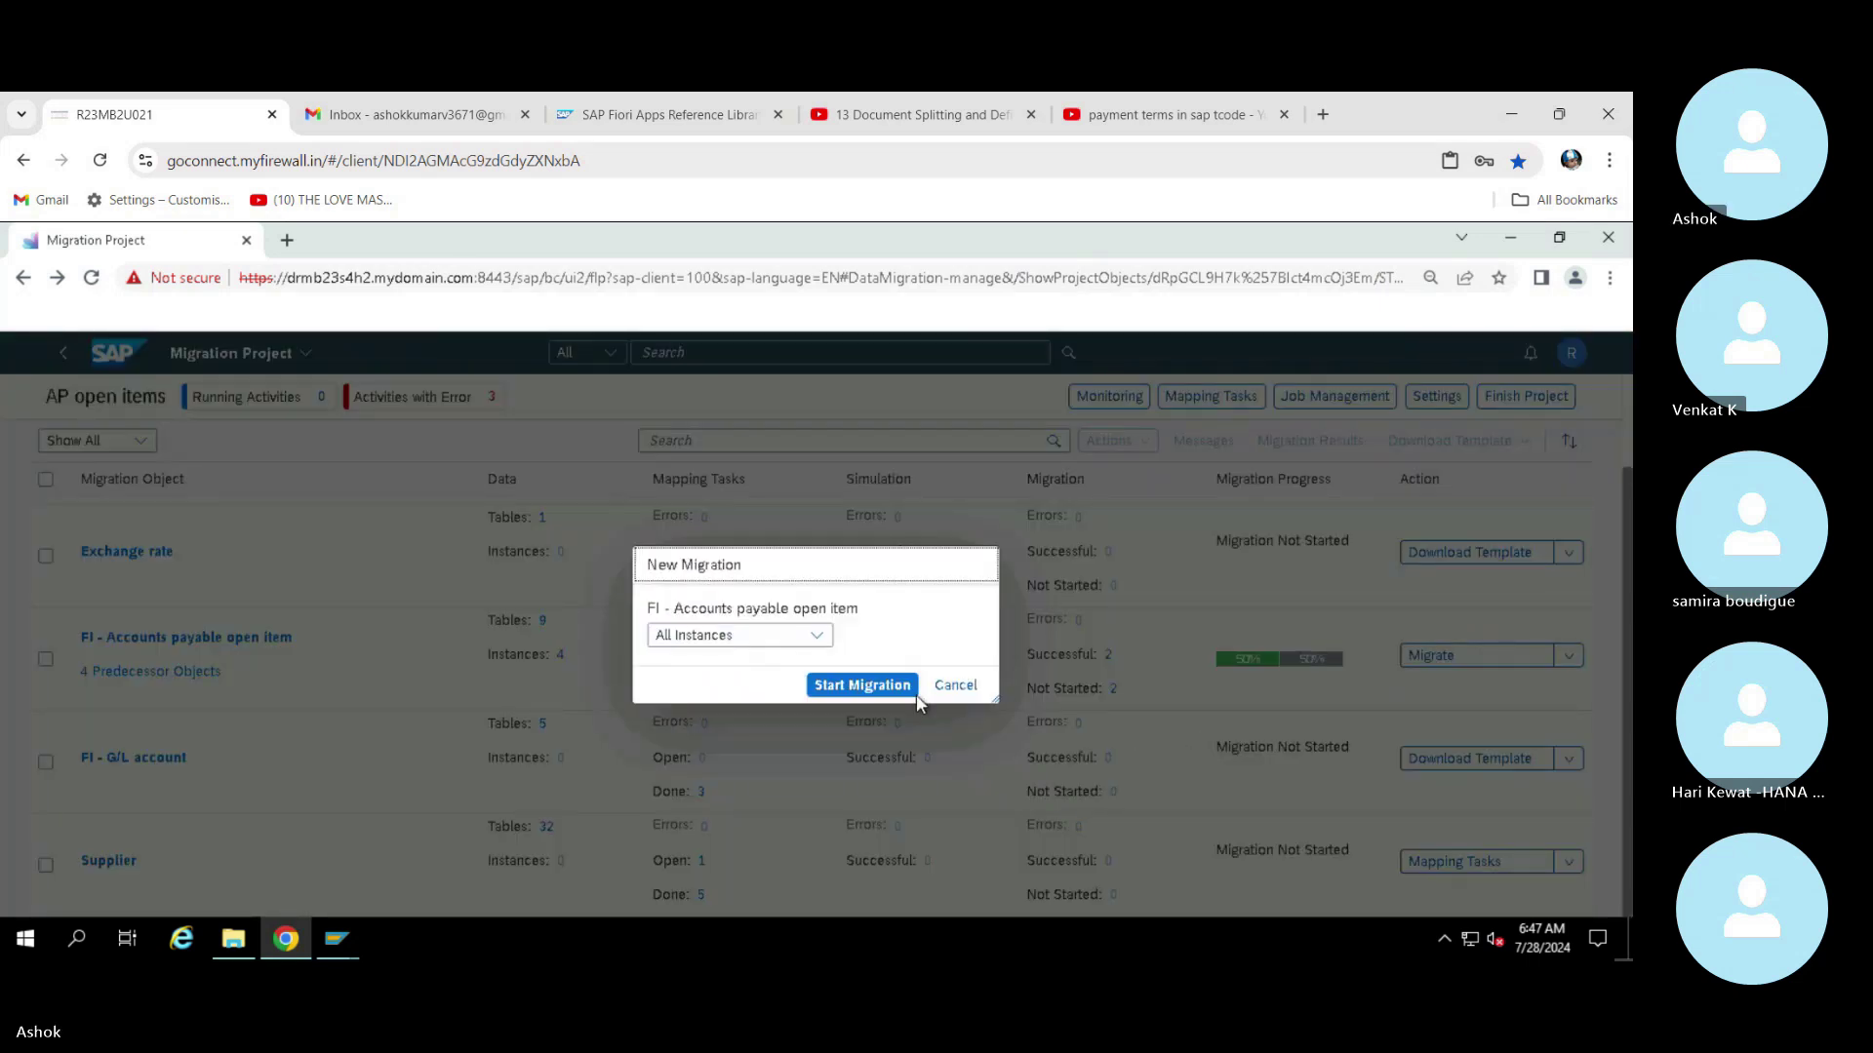
click(911, 687)
click(1028, 668)
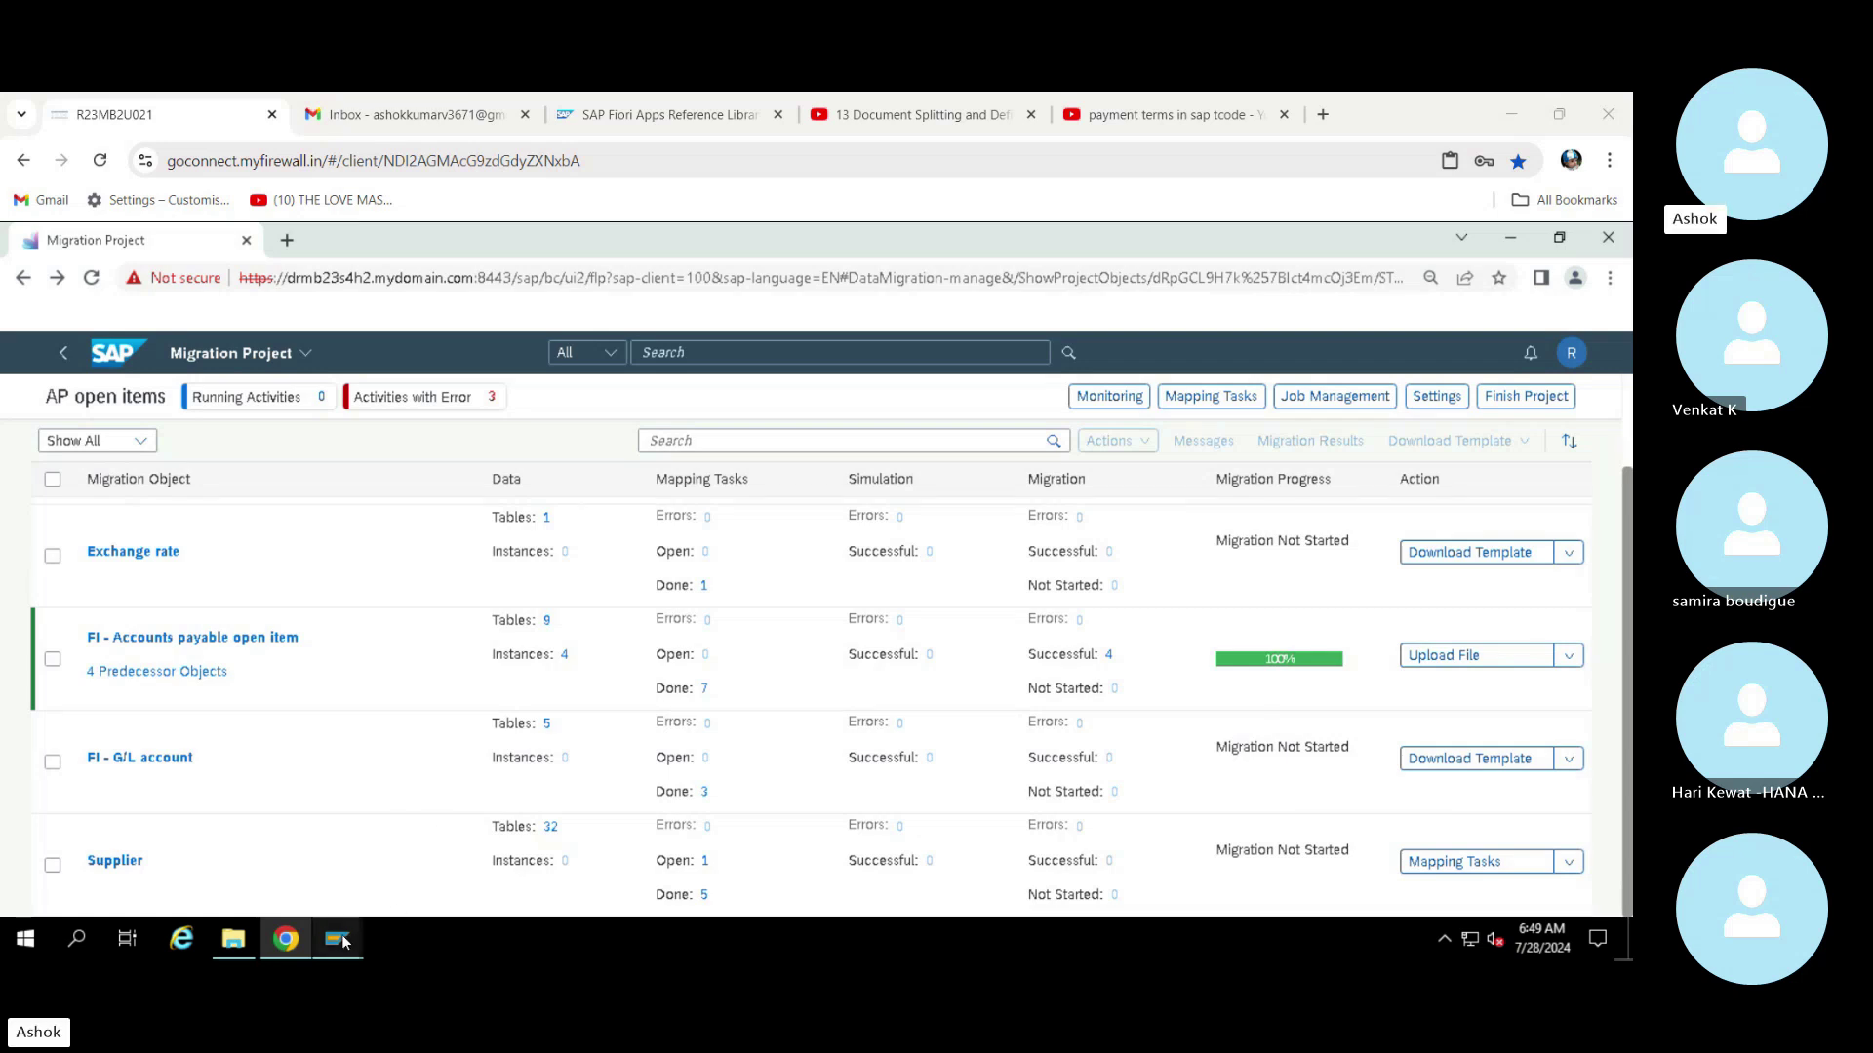
Switch to the SAP GUI, look up the vendor balance migration G/L account and open transaction FBL3N in a new session
mouse_move(344, 941)
click(689, 858)
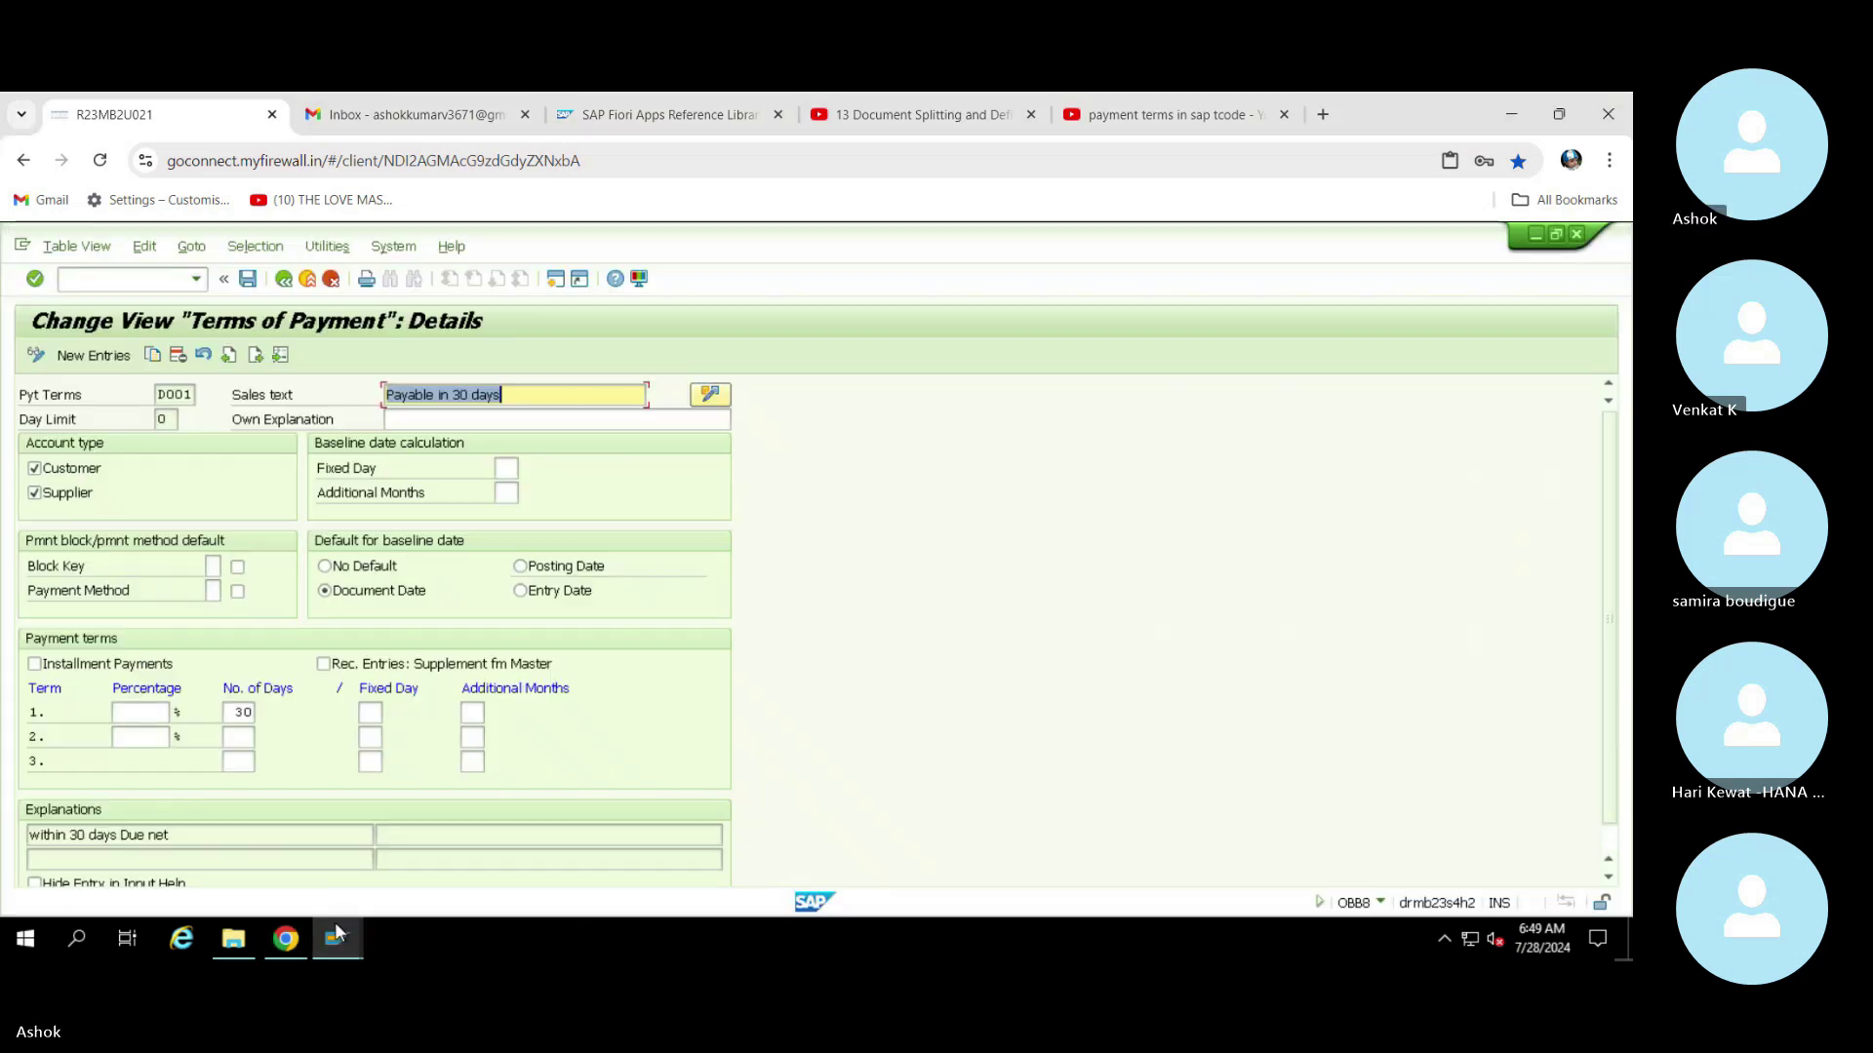
click(458, 859)
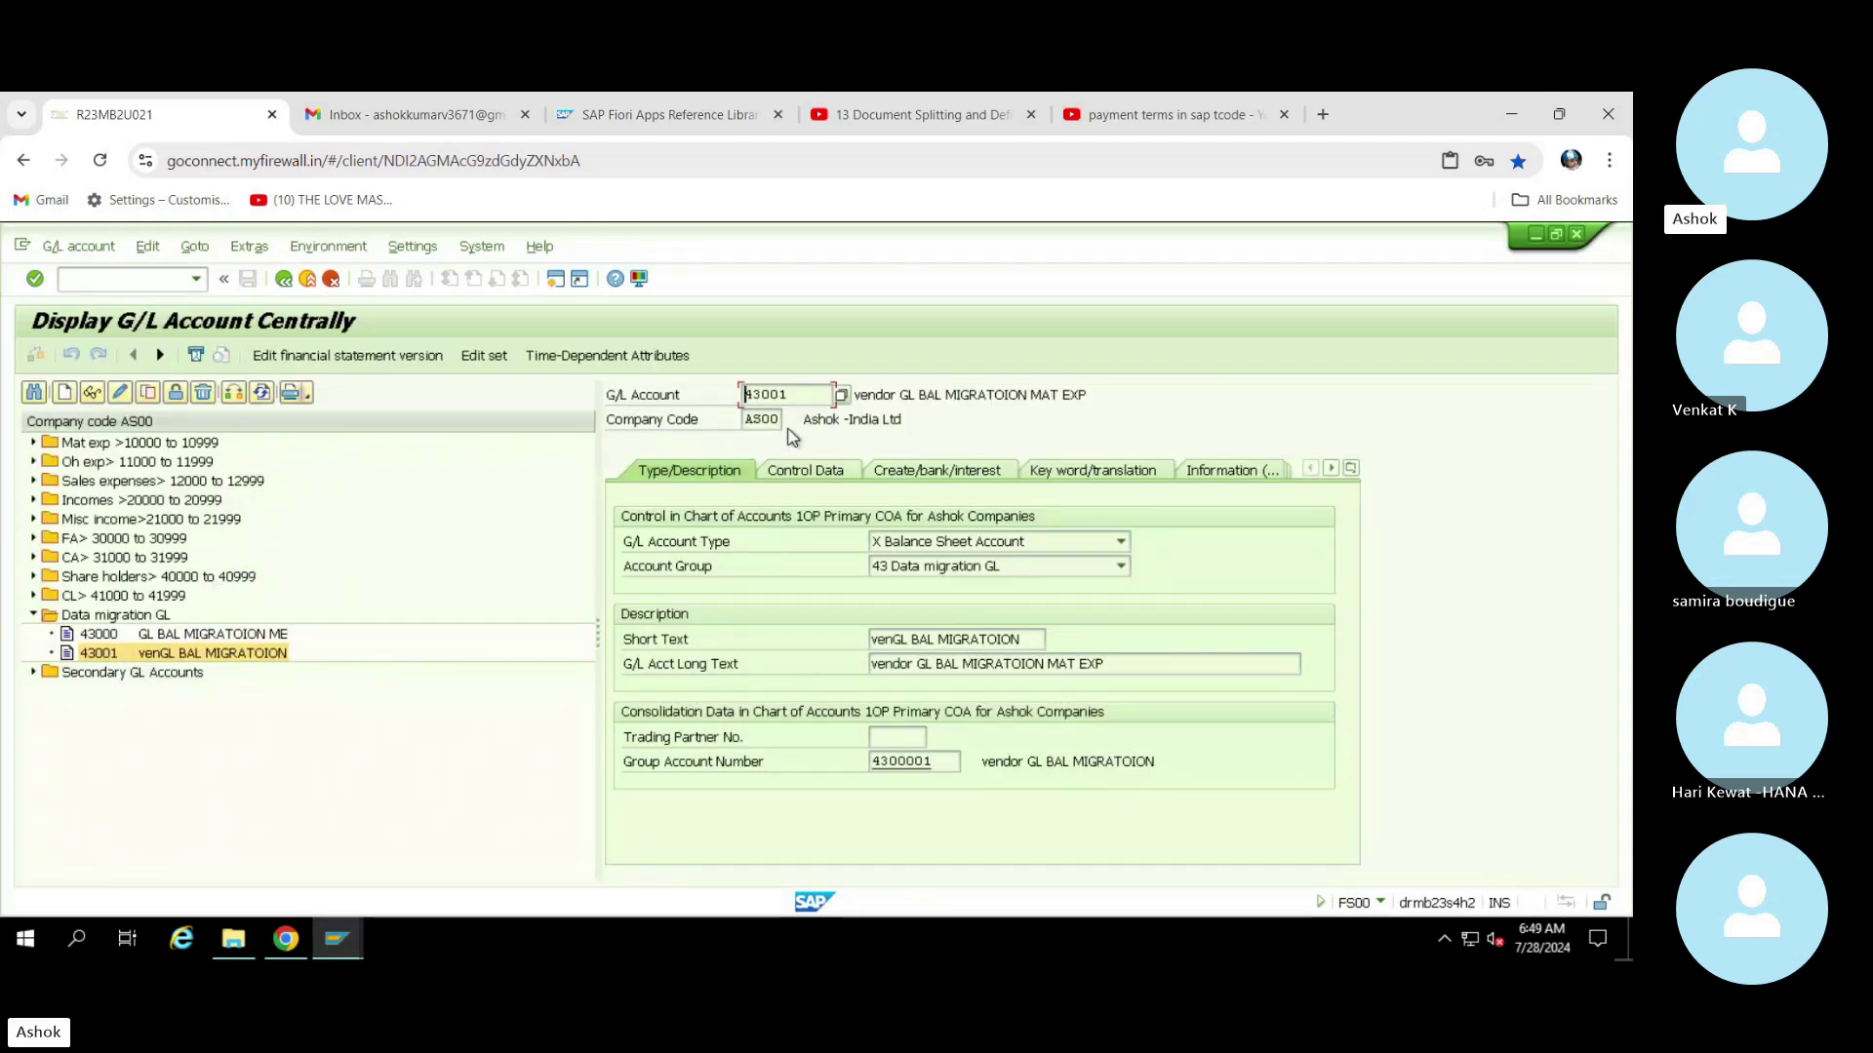
double_click(759, 394)
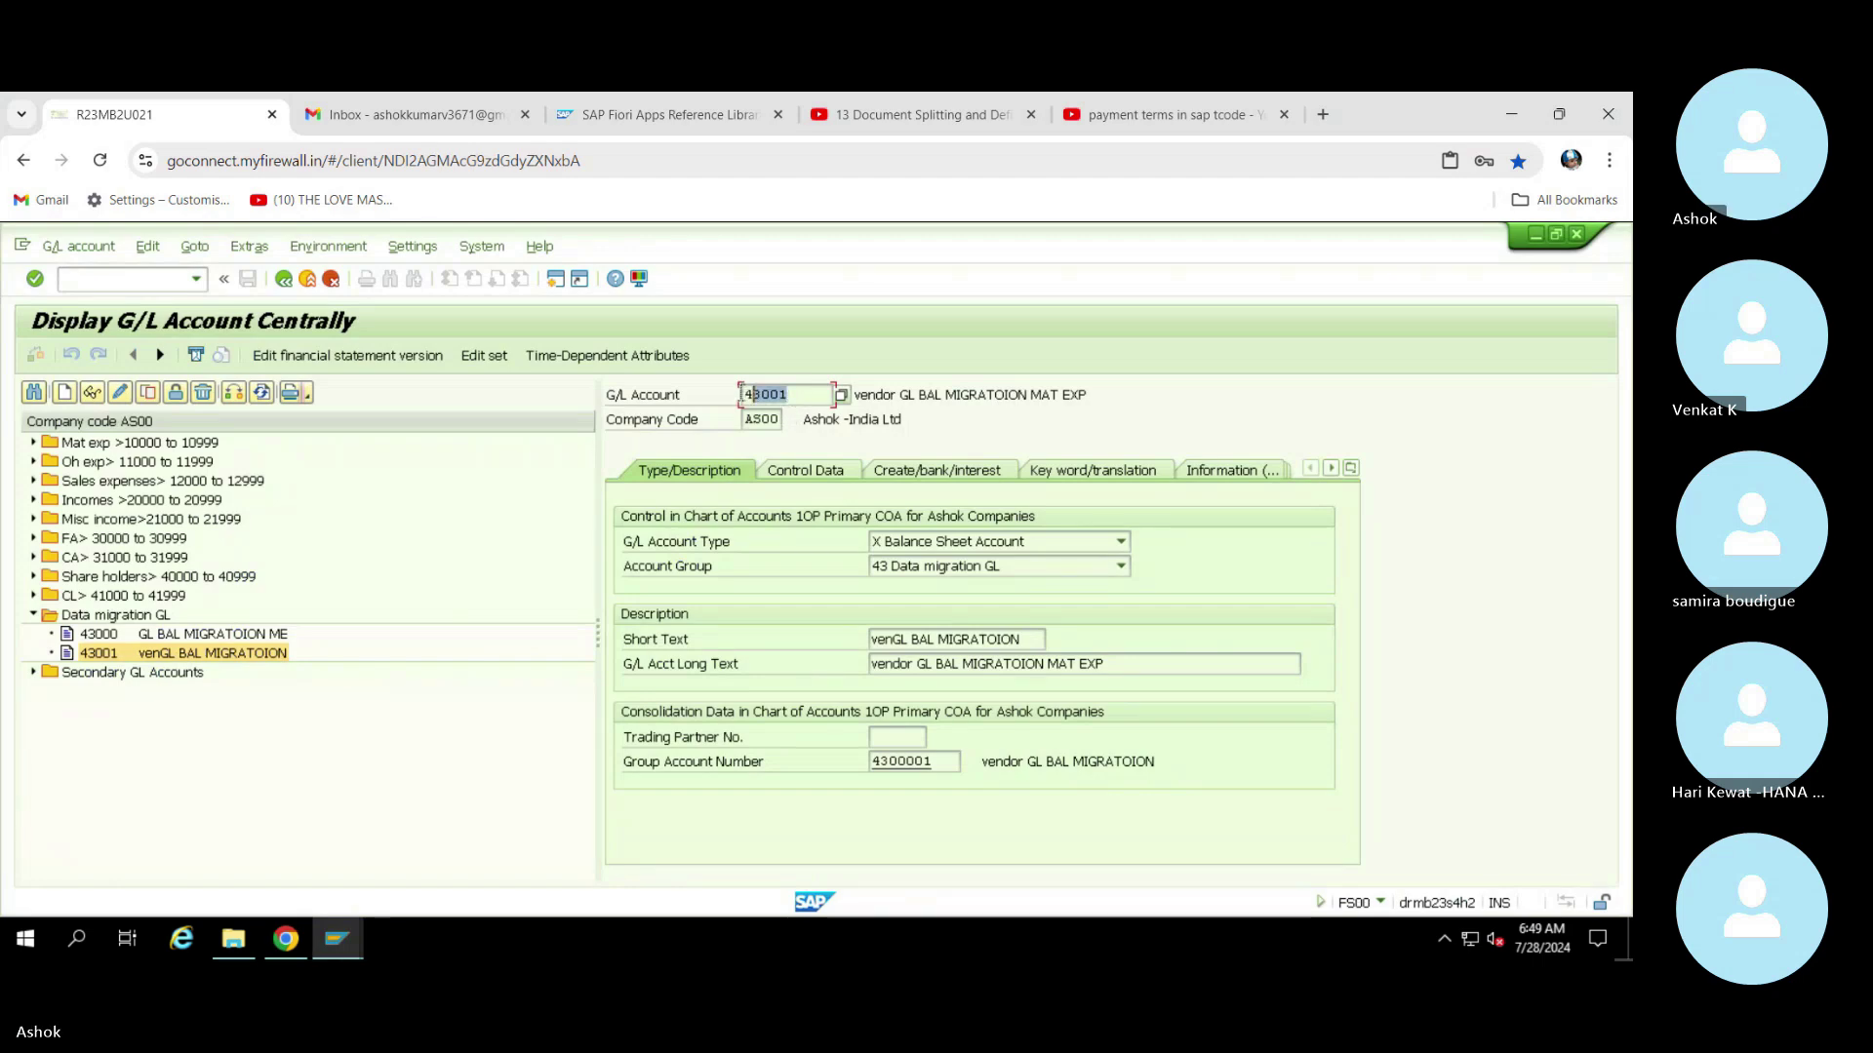
click(338, 939)
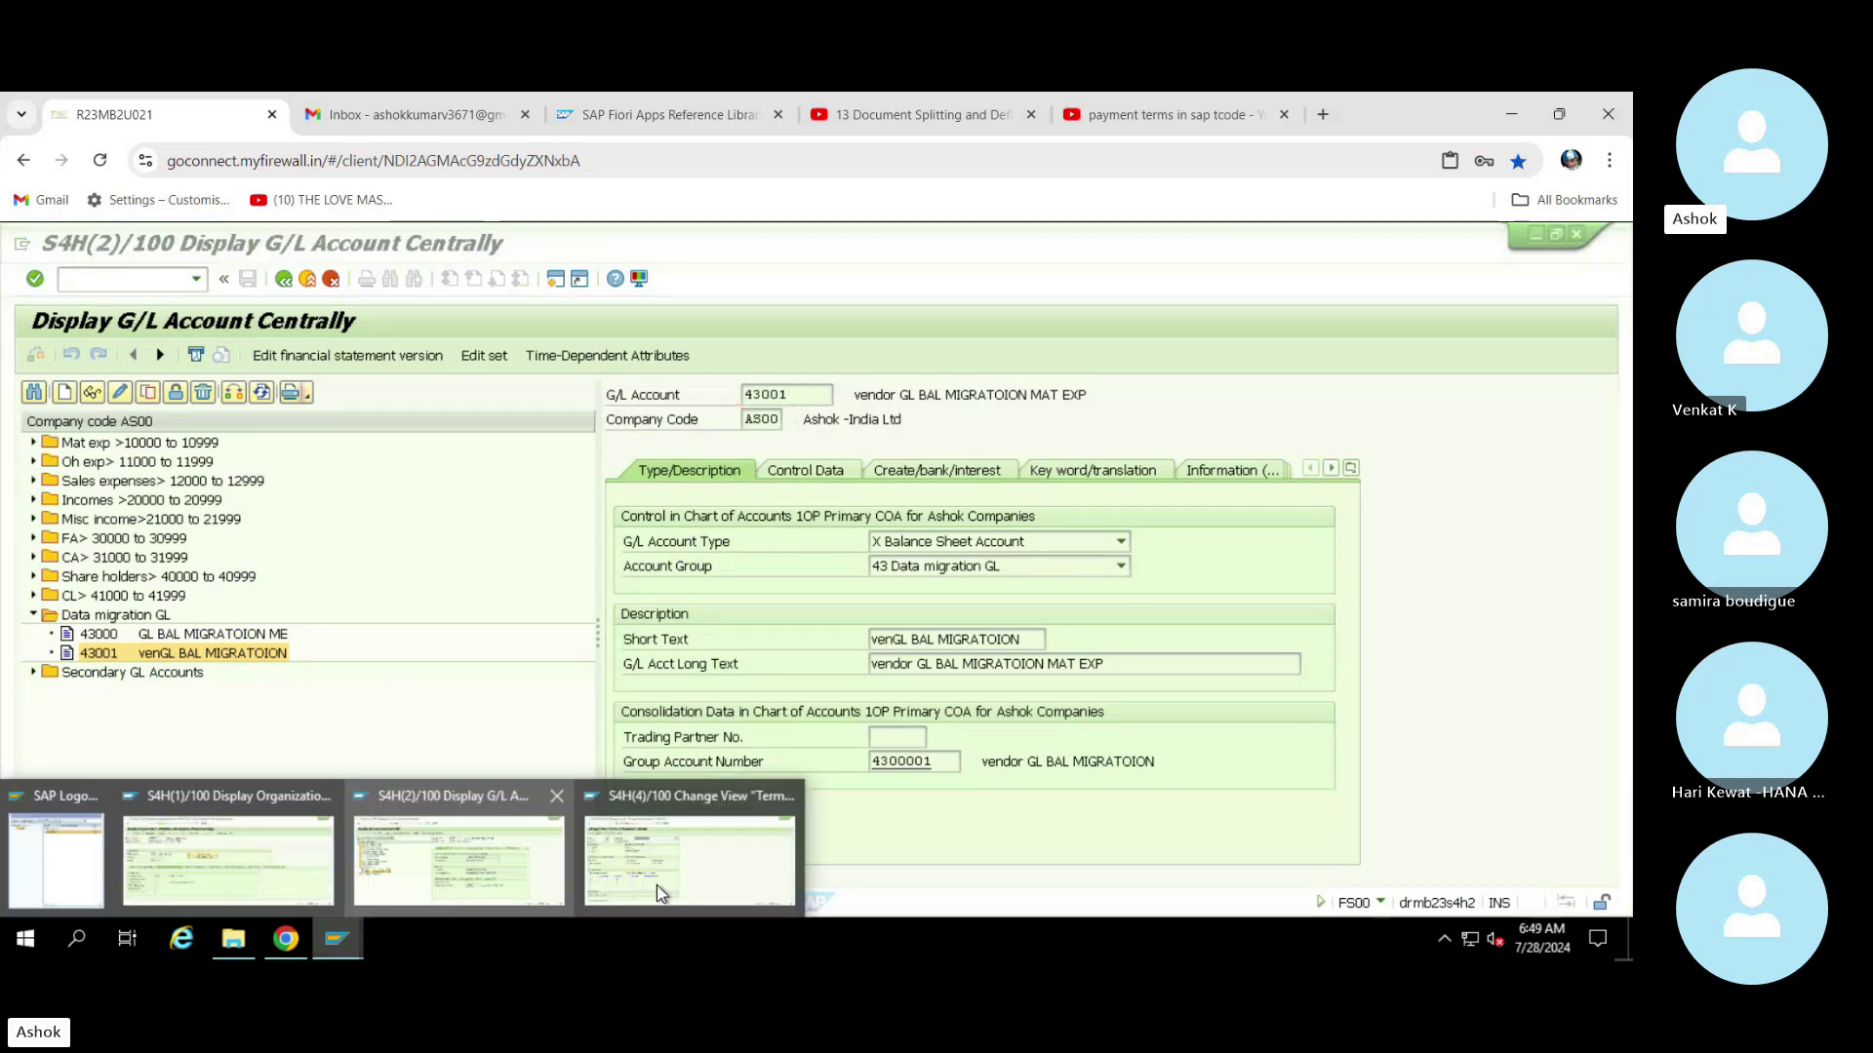
click(726, 863)
click(556, 280)
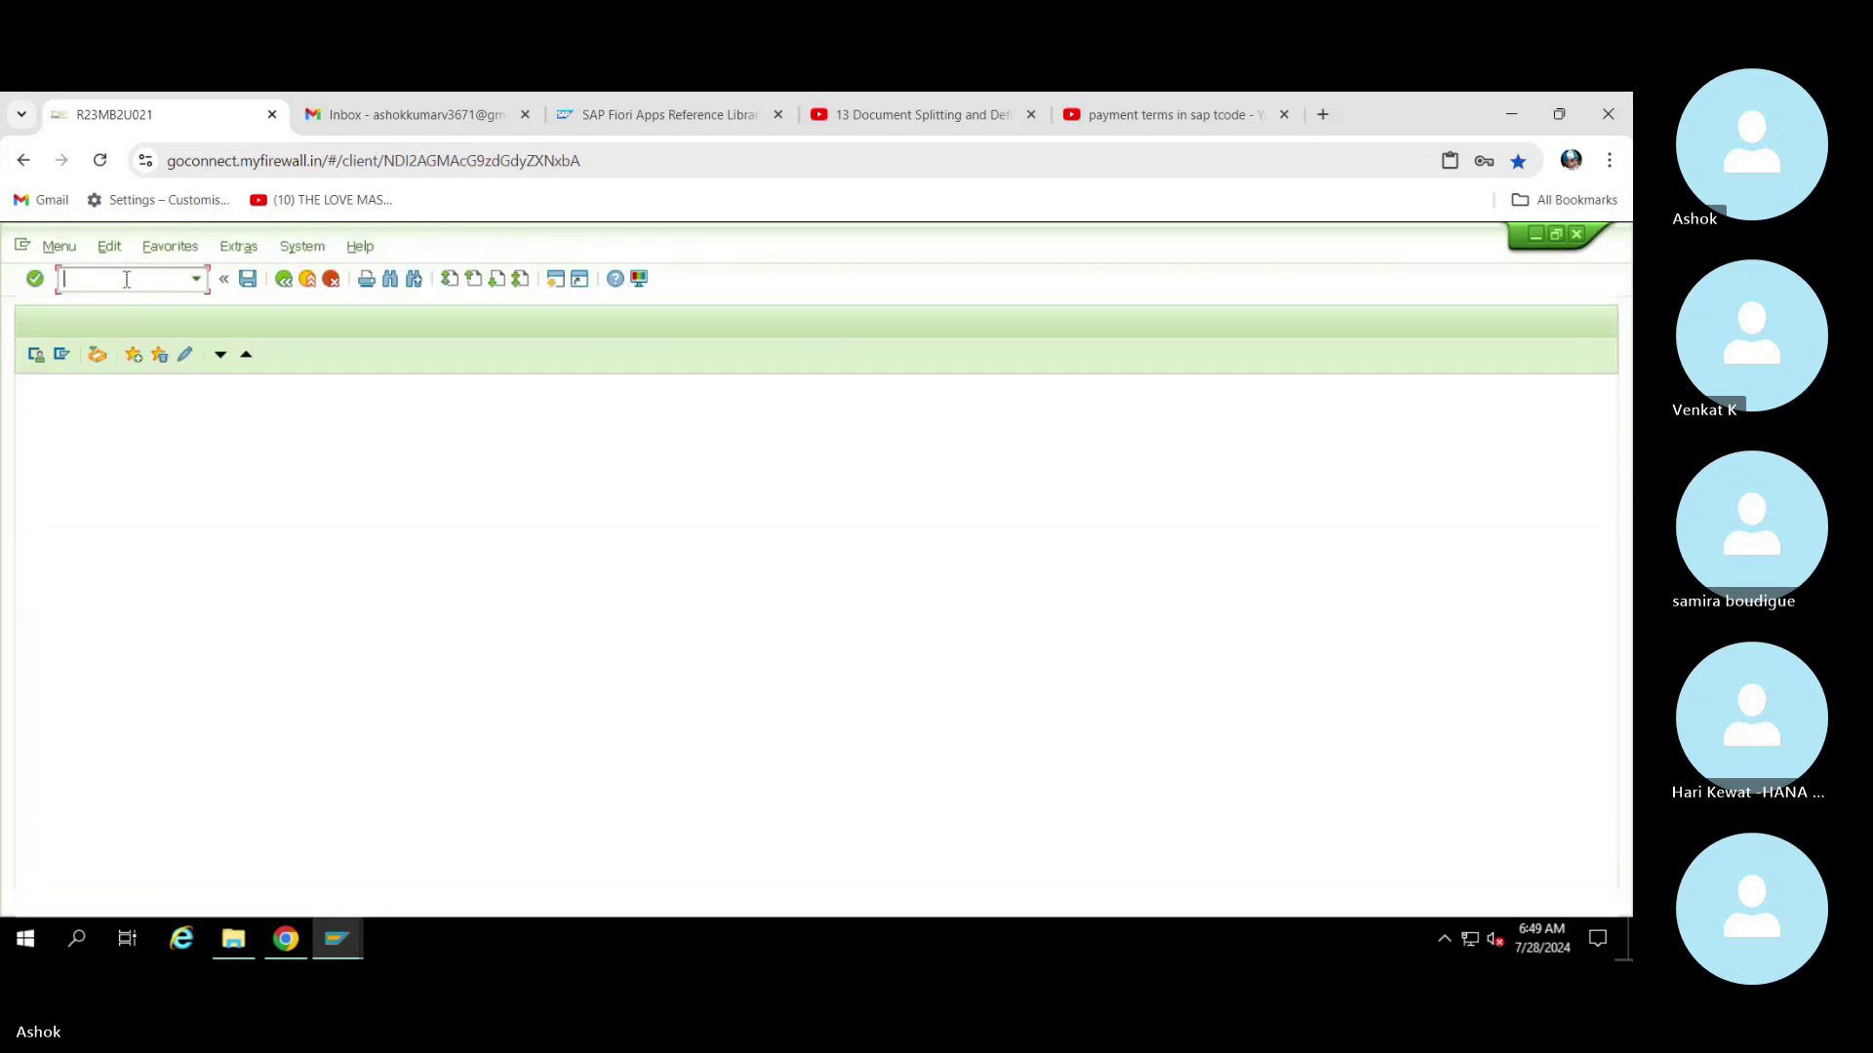
text(FBL3N)
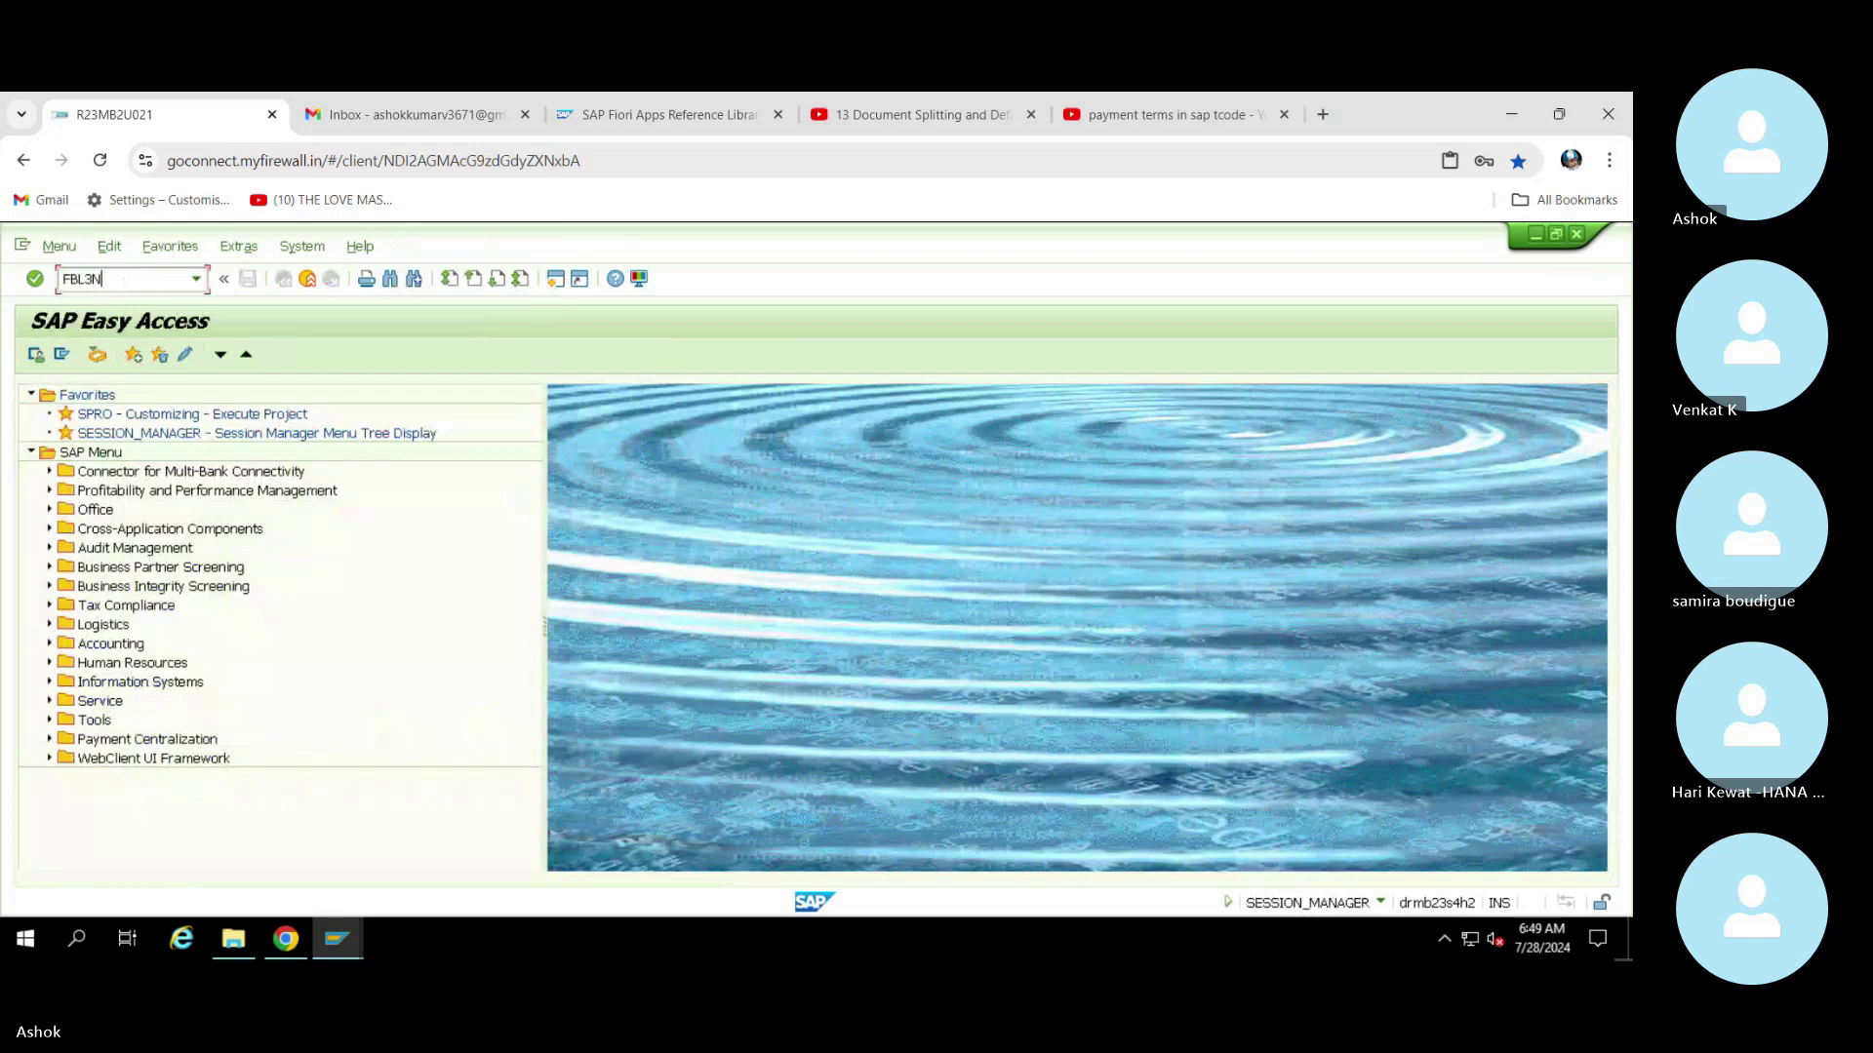
key(Return)
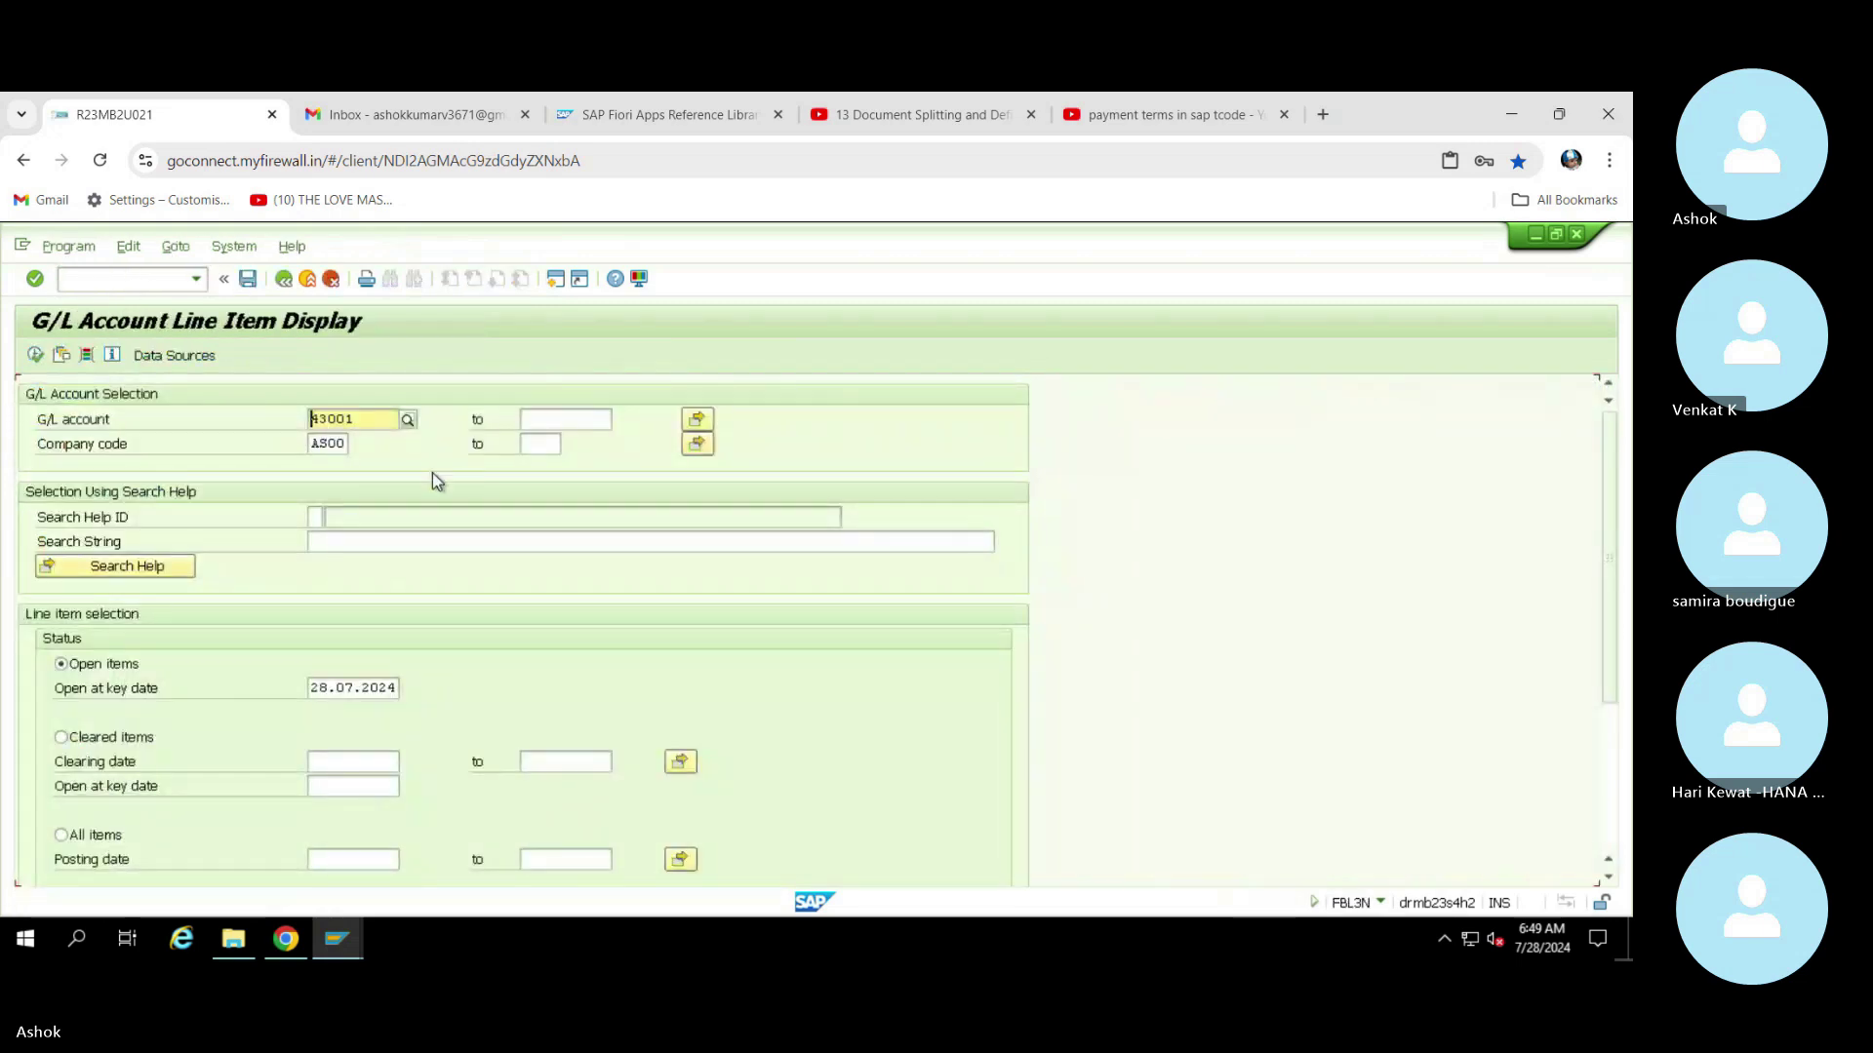
List the open items of G/L account 43001 in company code AS00 and display the full document of the 15,000.00 INR item
key(Delete)
key(Delete)
key(Delete)
key(Delete)
key(Delete)
text(43001)
click(35, 354)
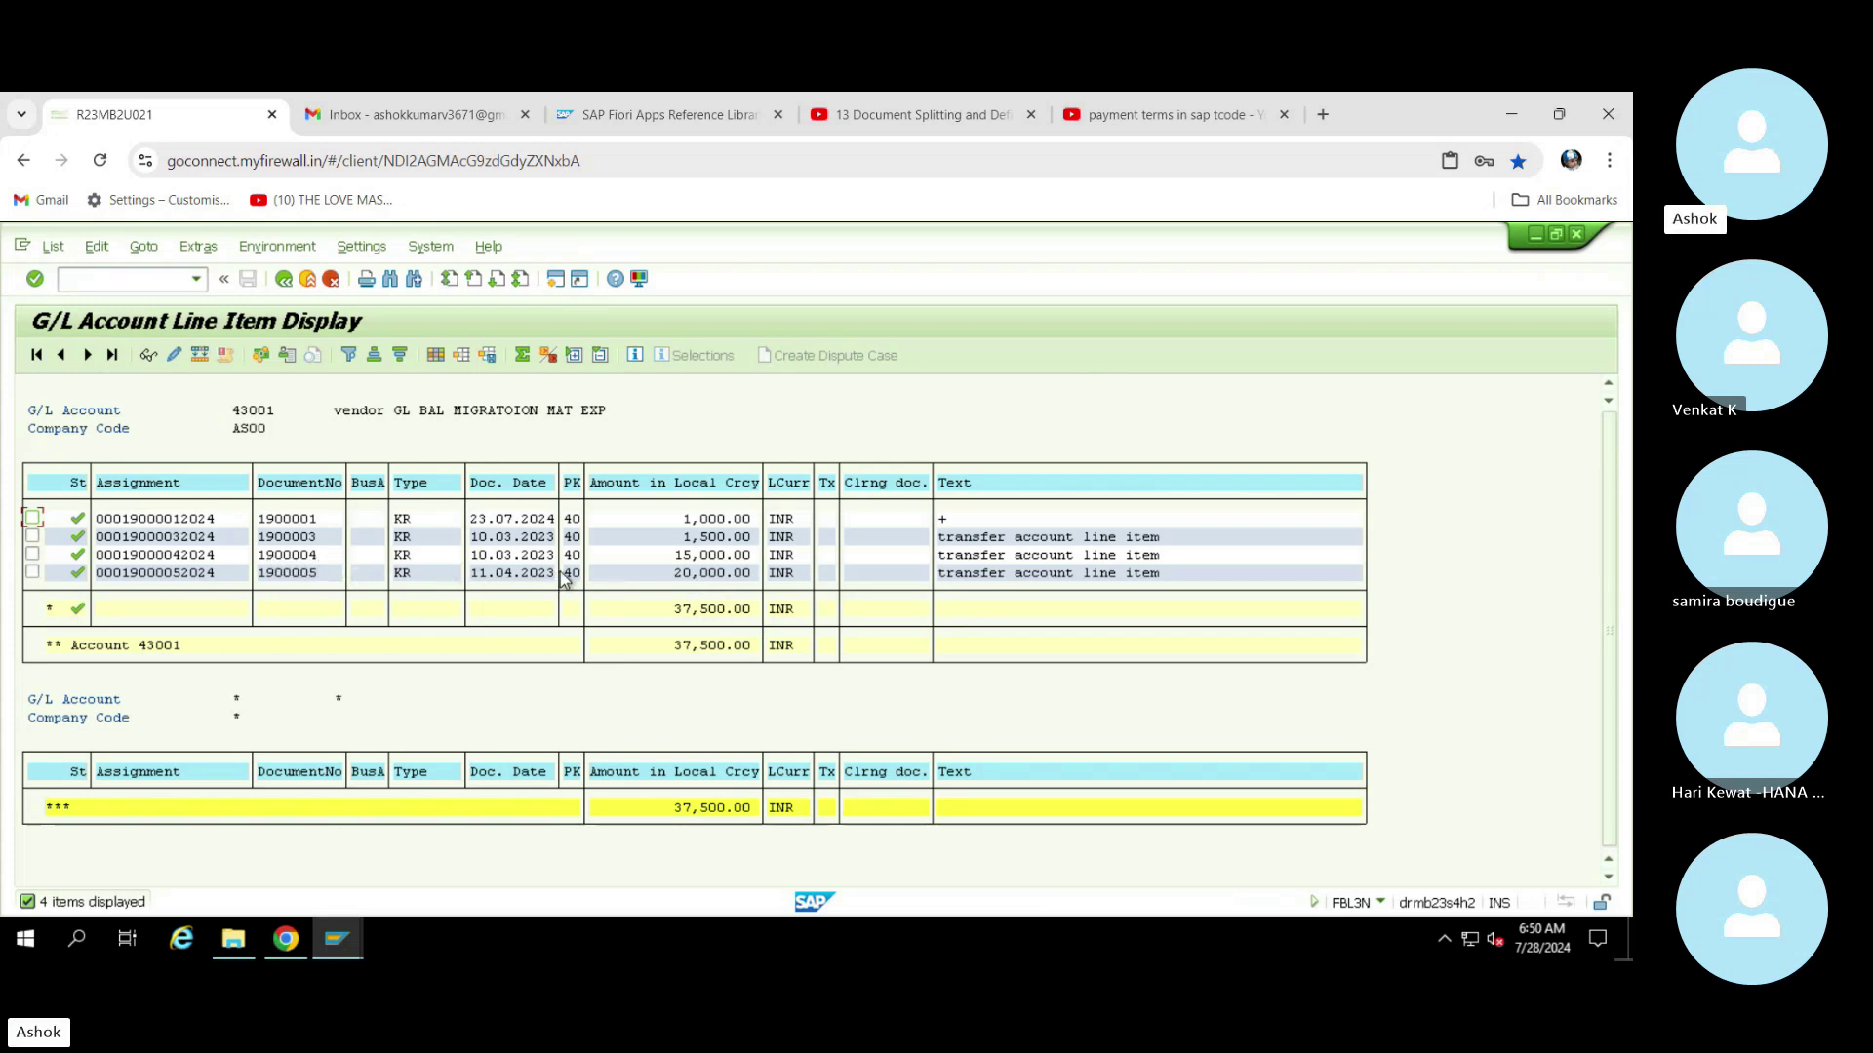
double_click(300, 556)
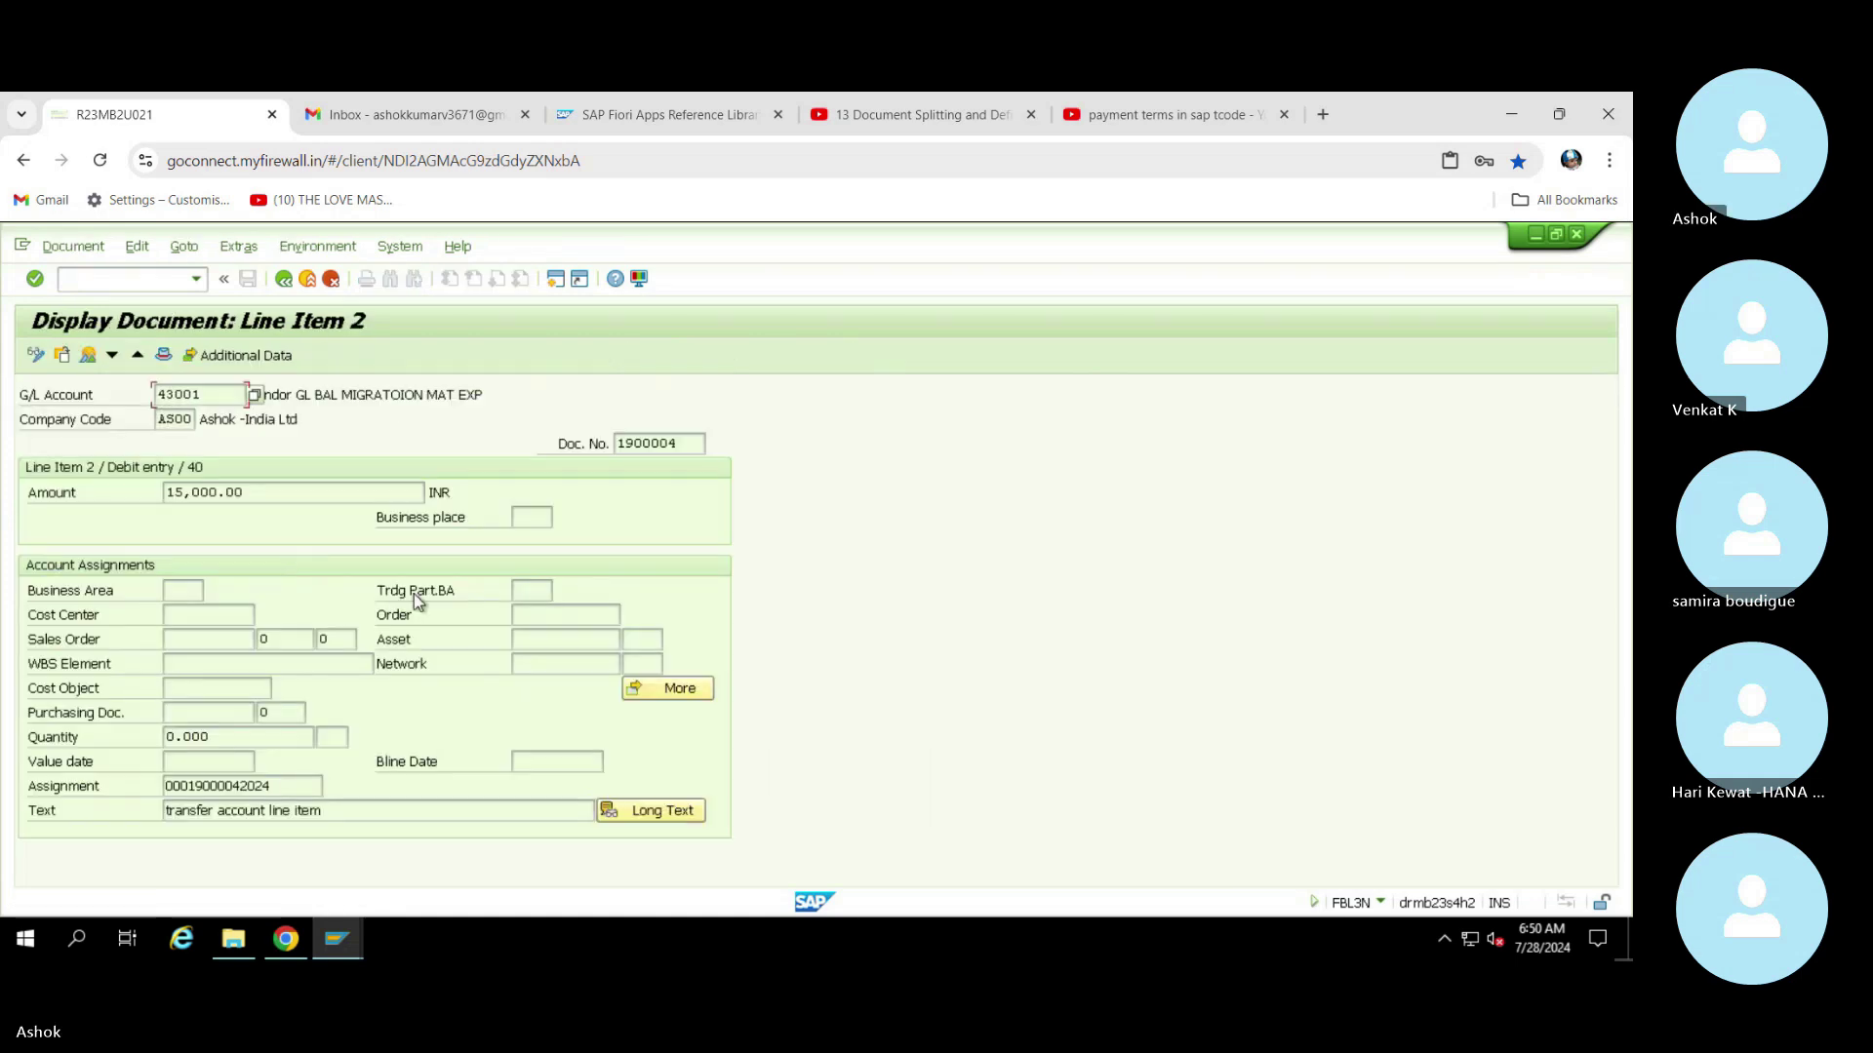
click(88, 355)
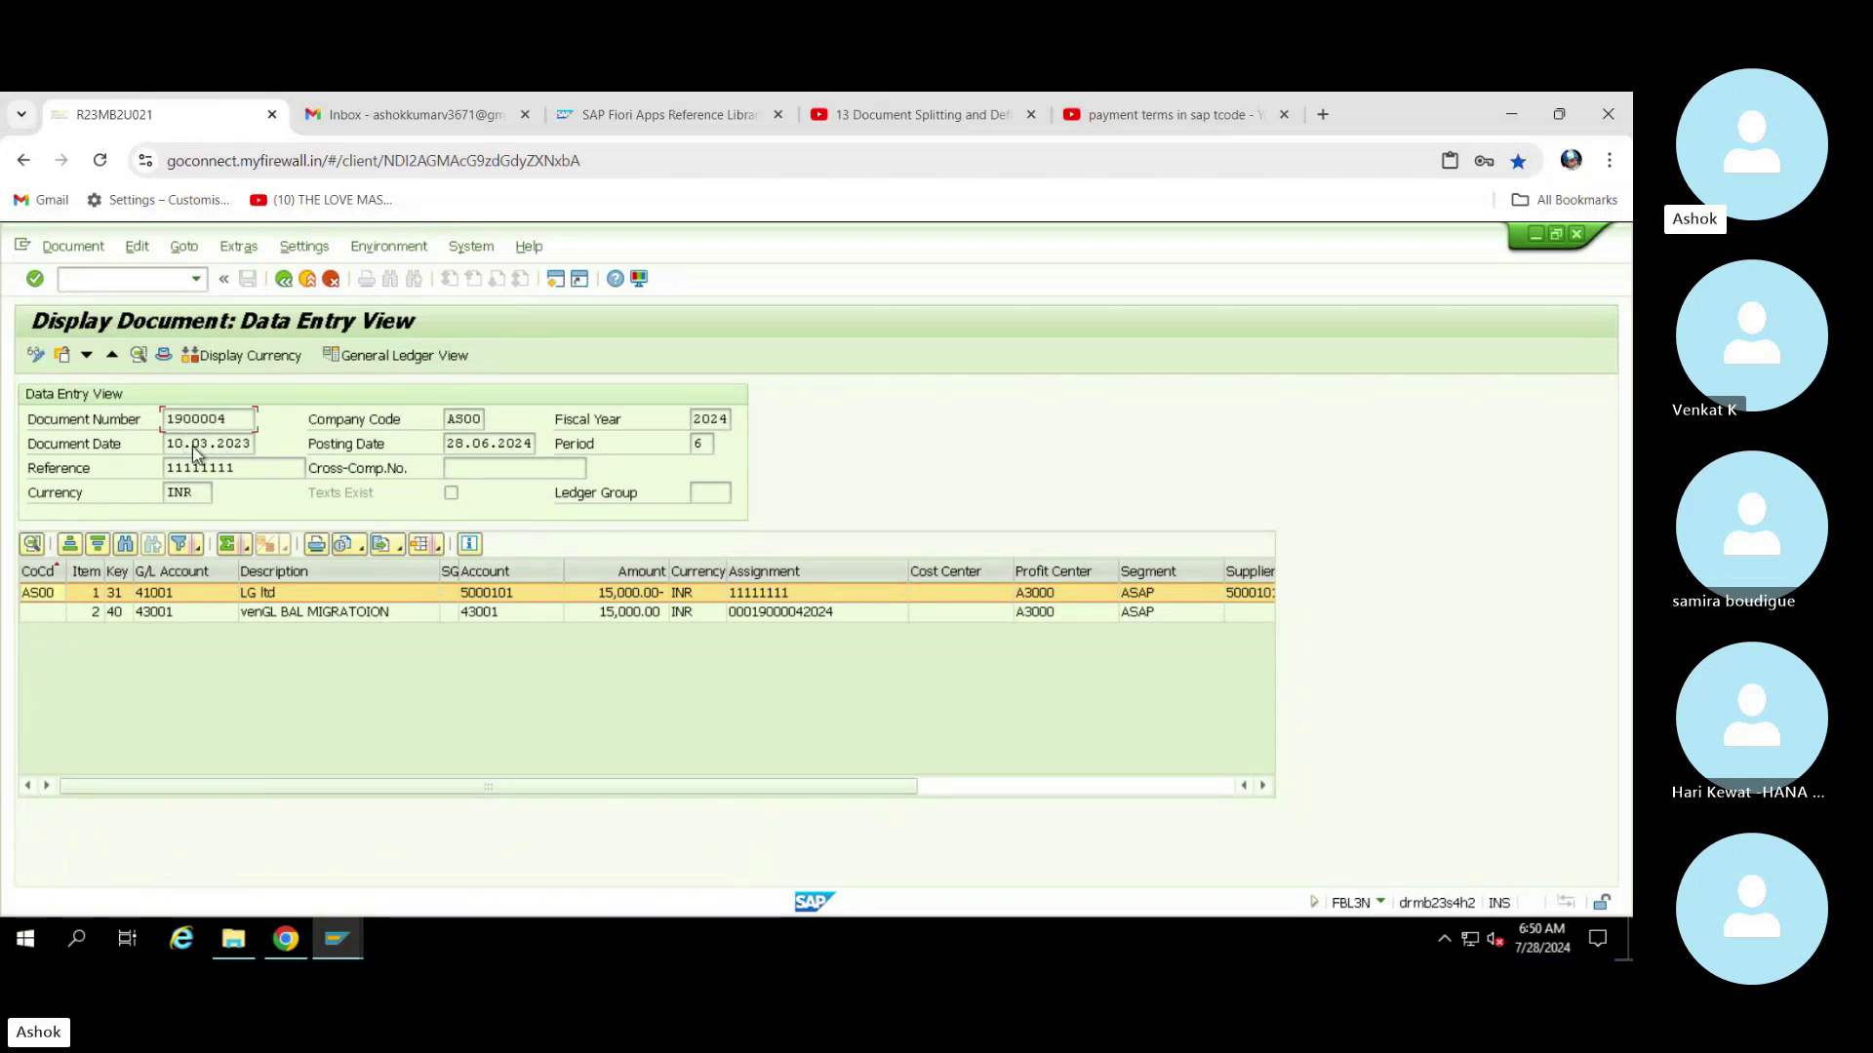
Open the Source data for FI - Accounts payable open item4 workbook and check the vendor entries on the Vendor Open Items sheet
click(233, 938)
double_click(628, 408)
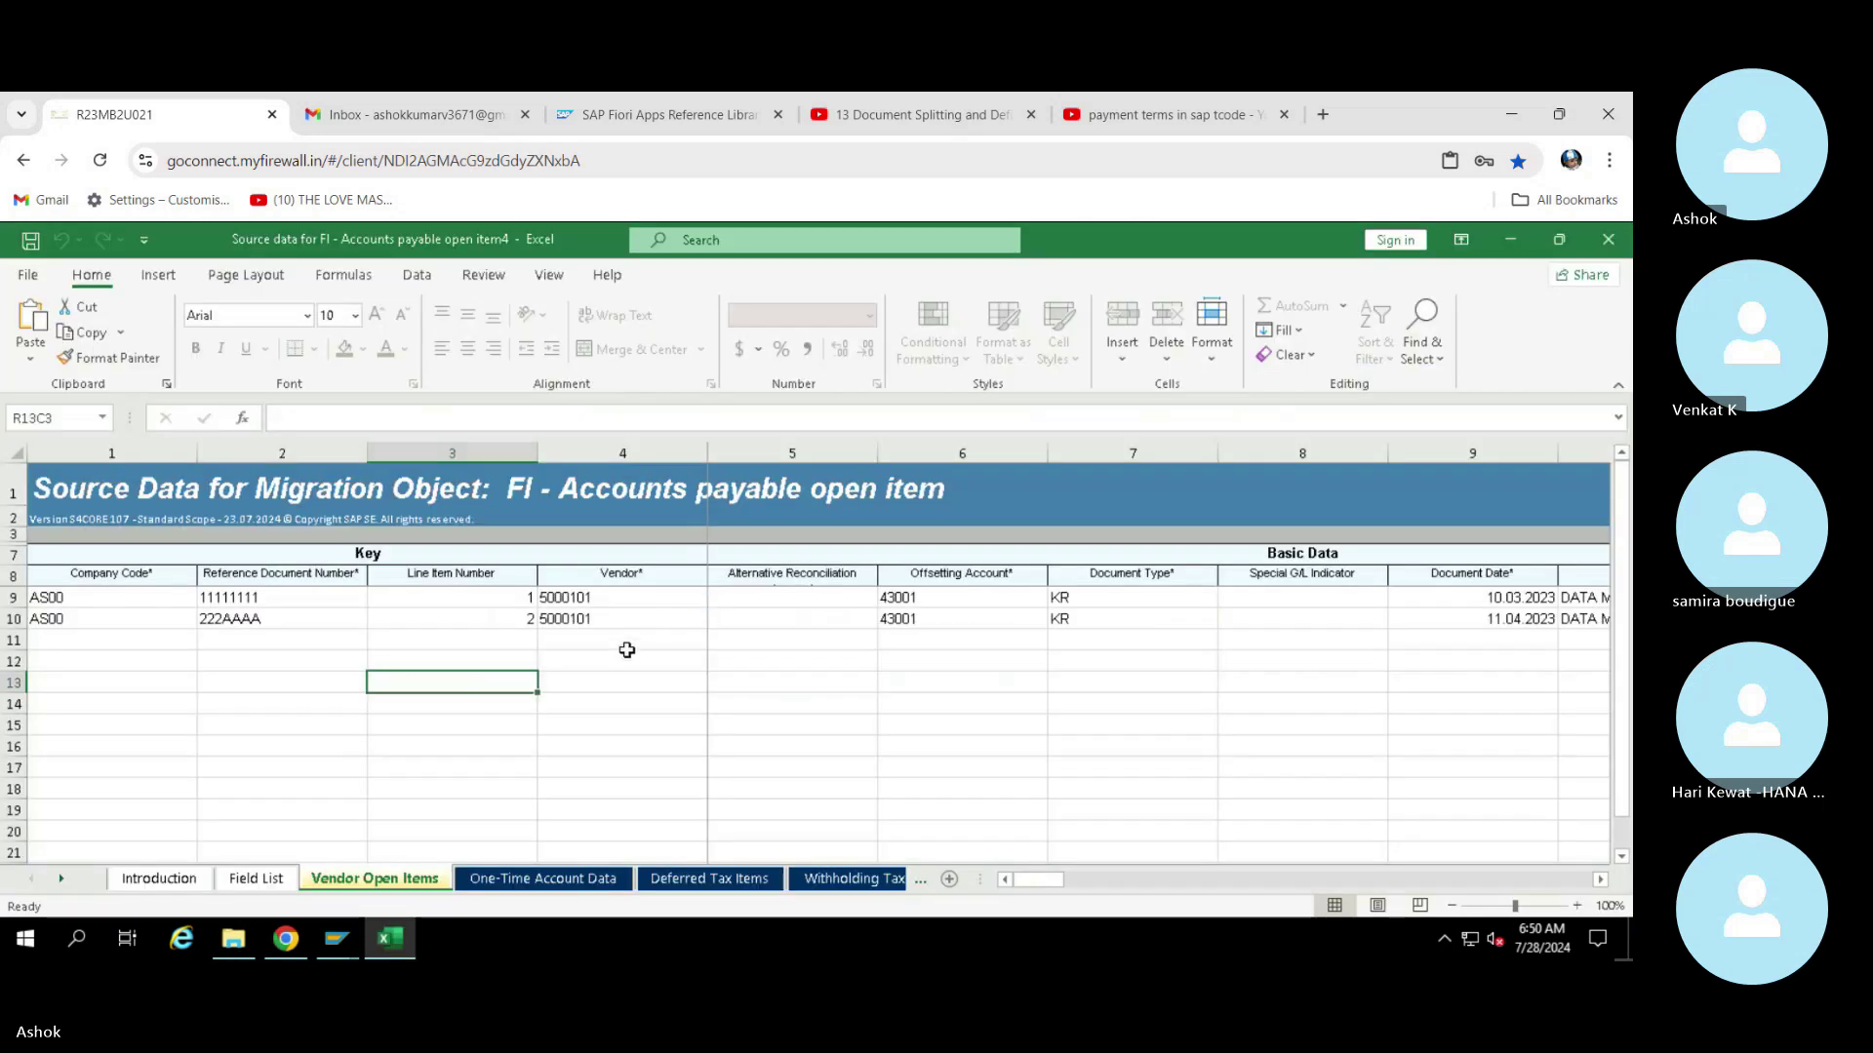
click(627, 653)
drag(599, 597, 644, 618)
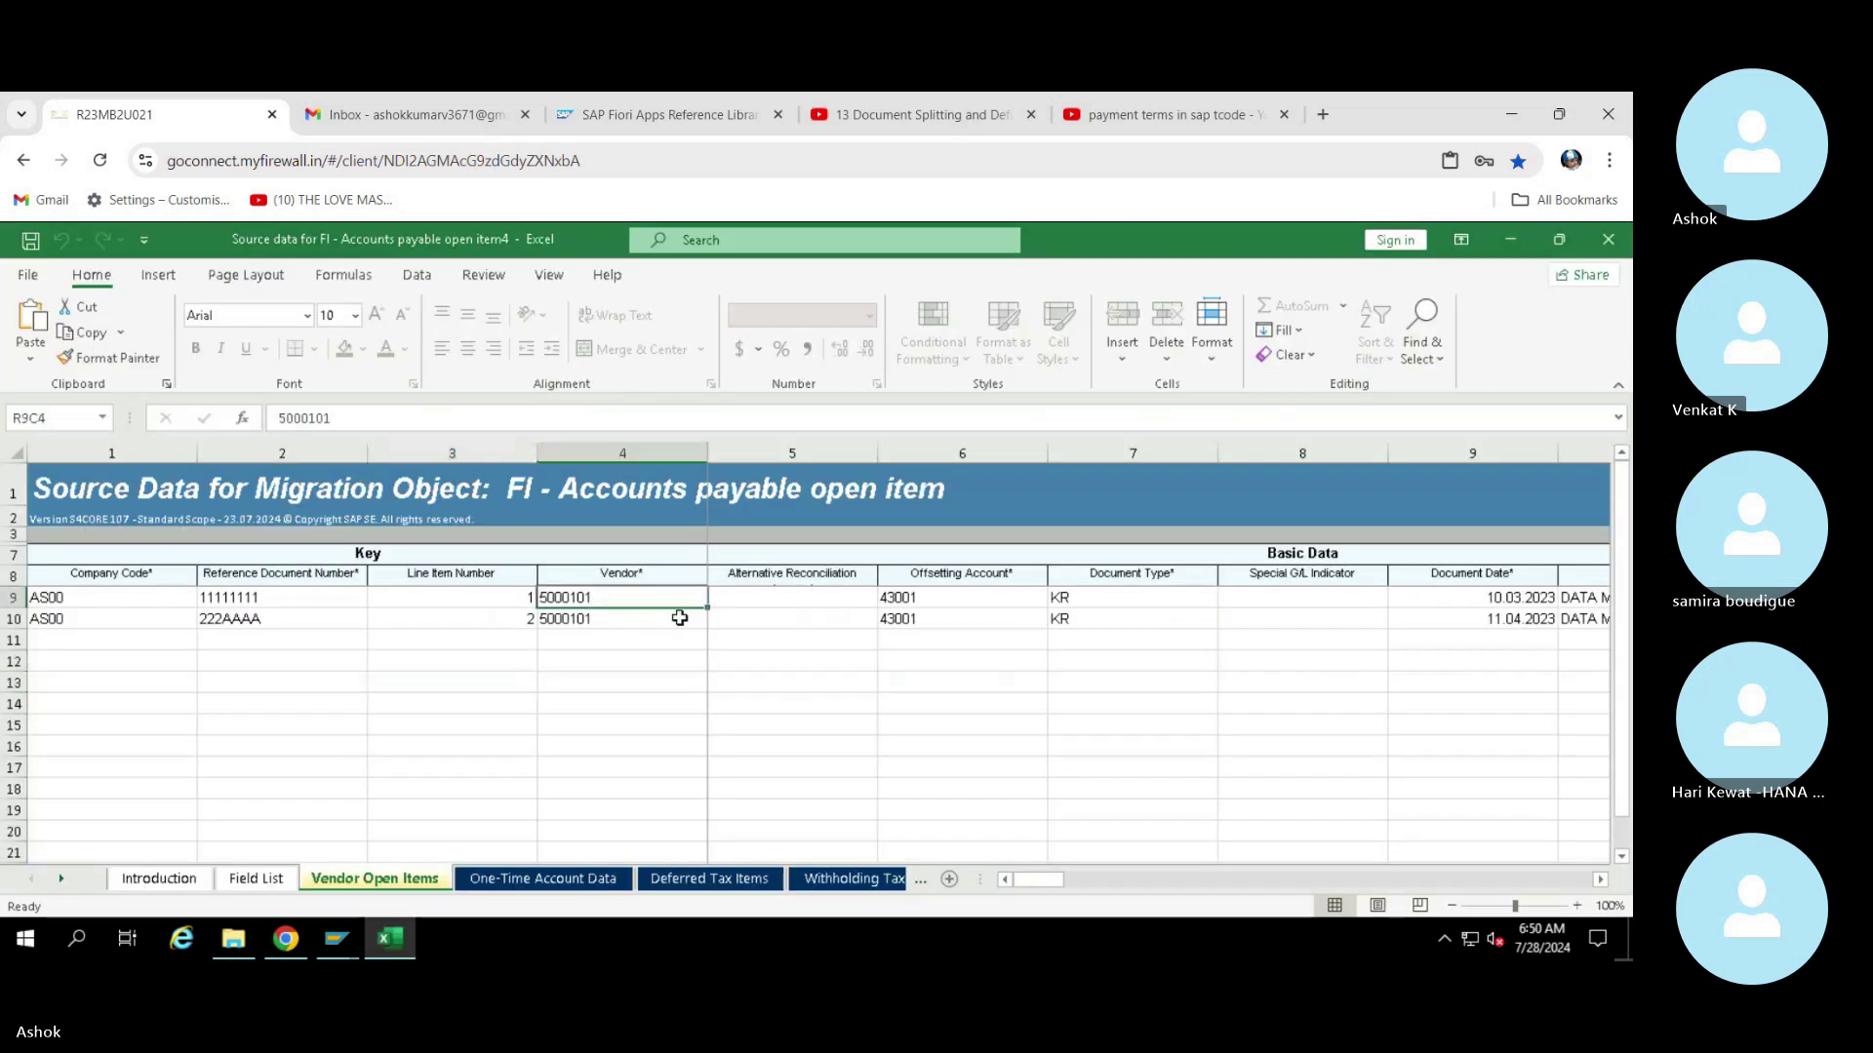
Check the first vendor open item from its reference document number through document date and item text, and return to the posted SAP document
click(304, 598)
key(Right)
key(Right)
key(Right)
key(Right)
key(Right)
key(Right)
key(Right)
key(Right)
key(Right)
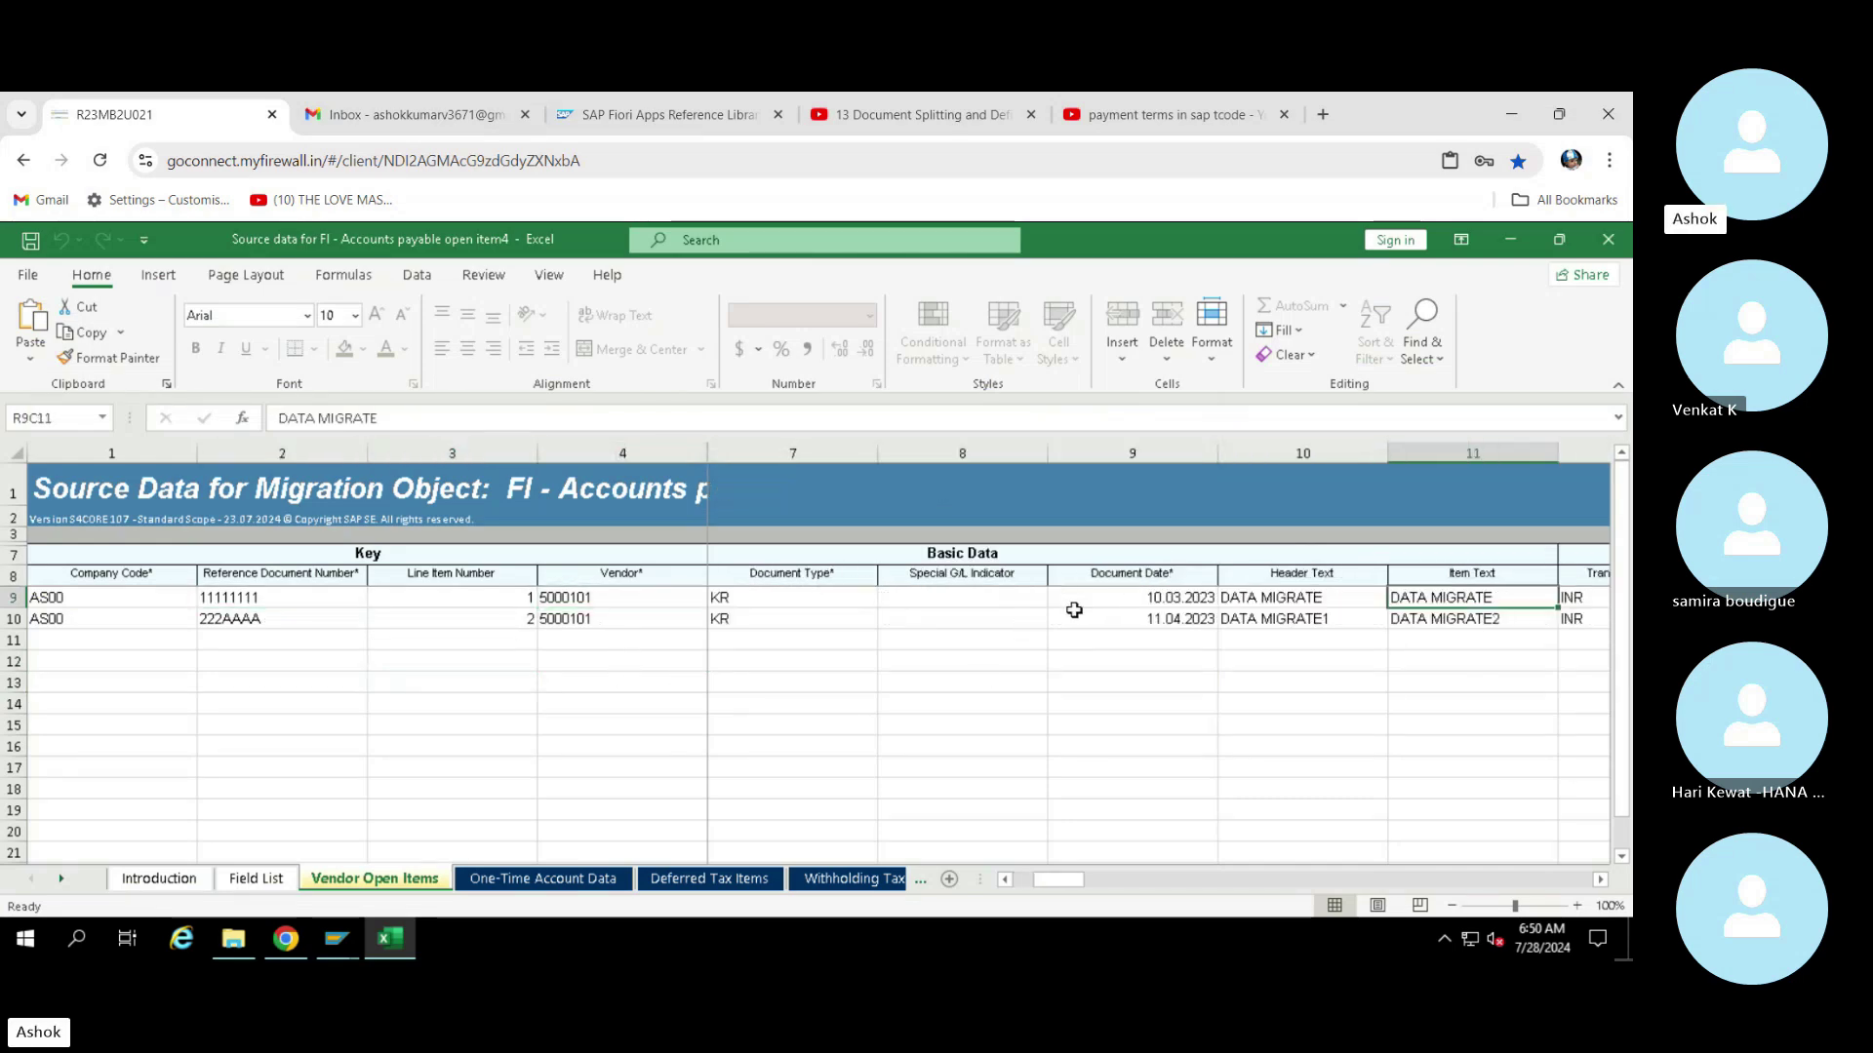
click(1161, 597)
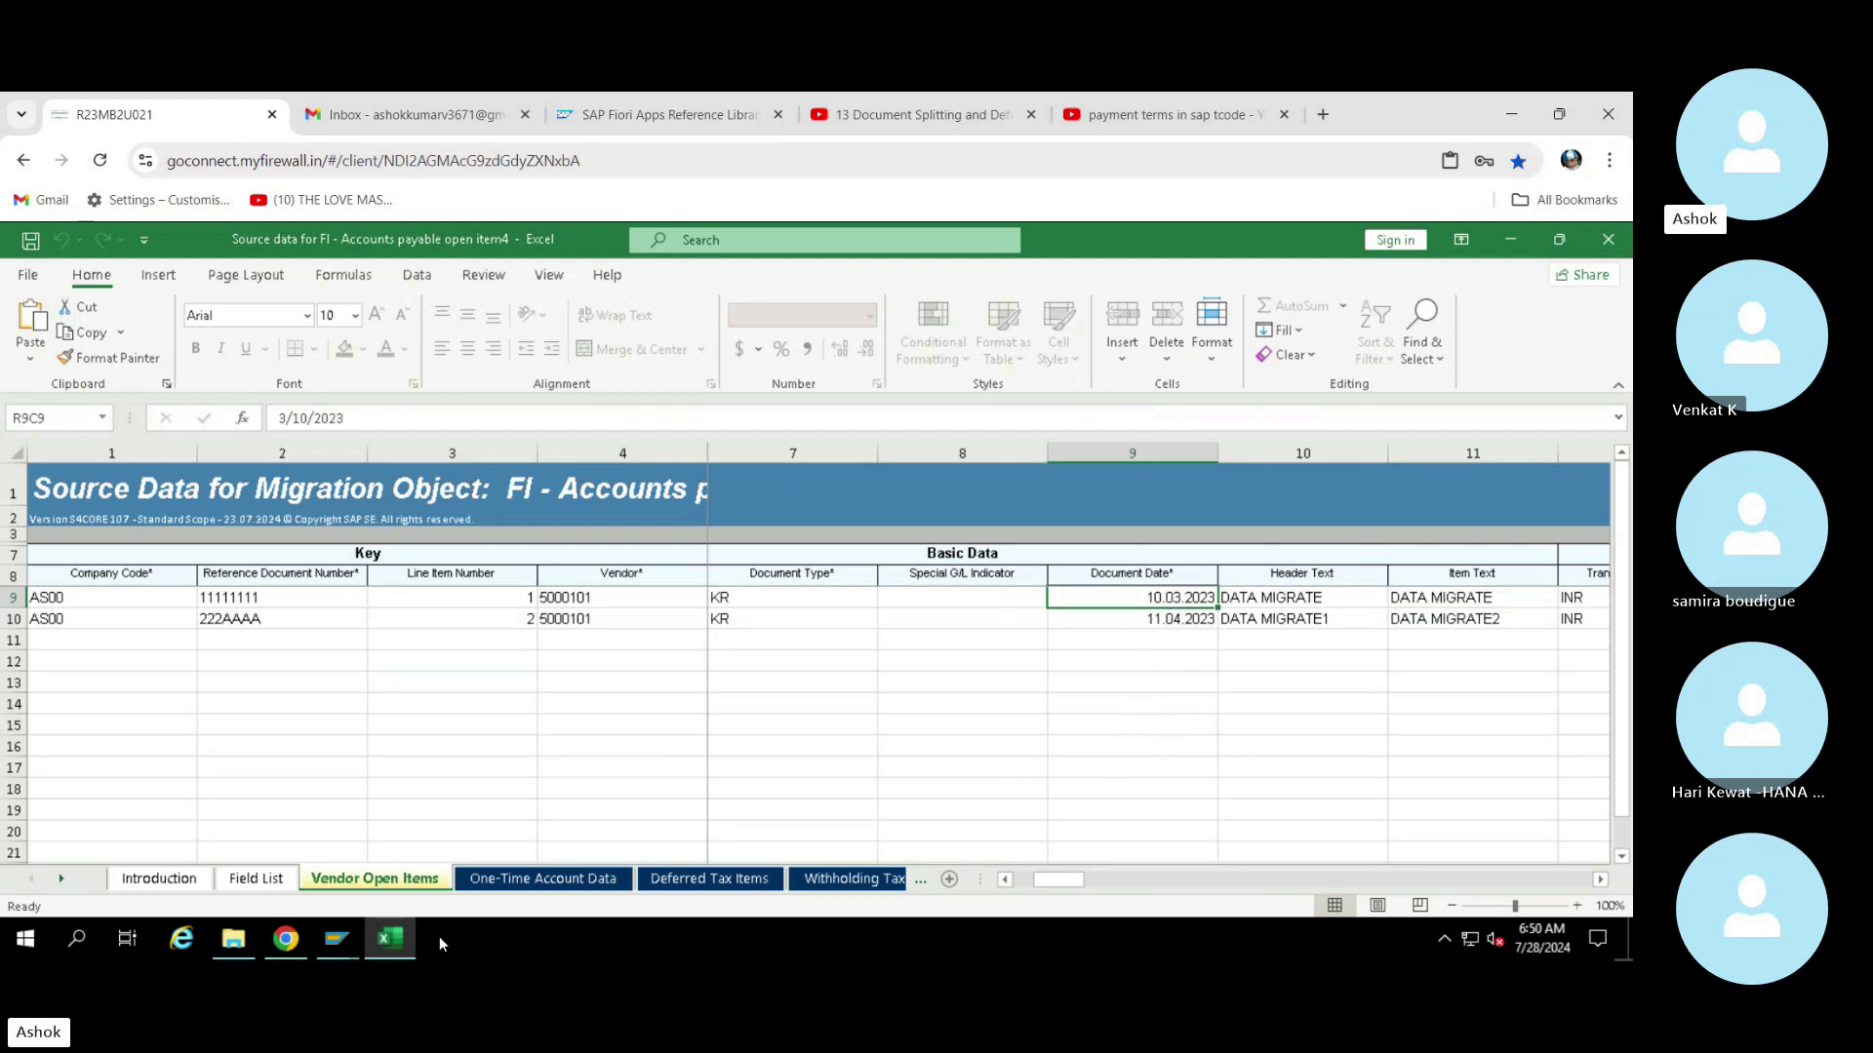
mouse_move(337, 938)
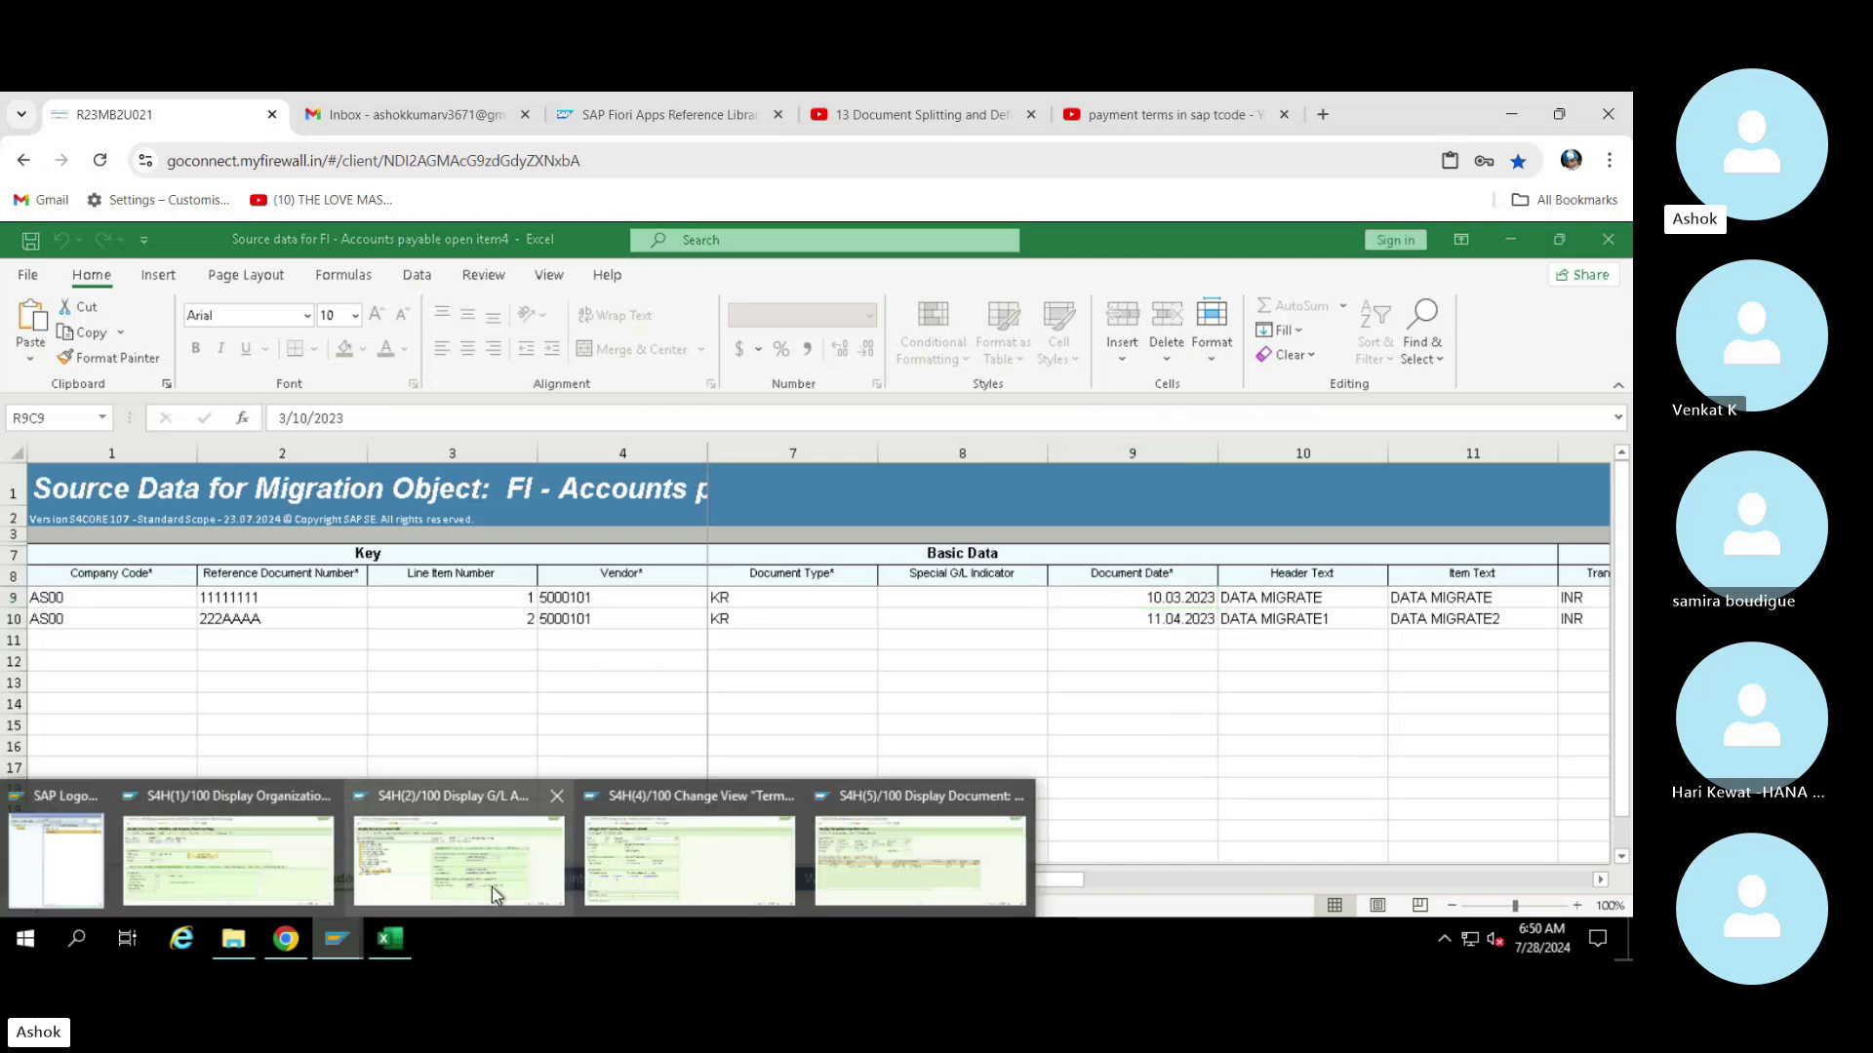
click(869, 897)
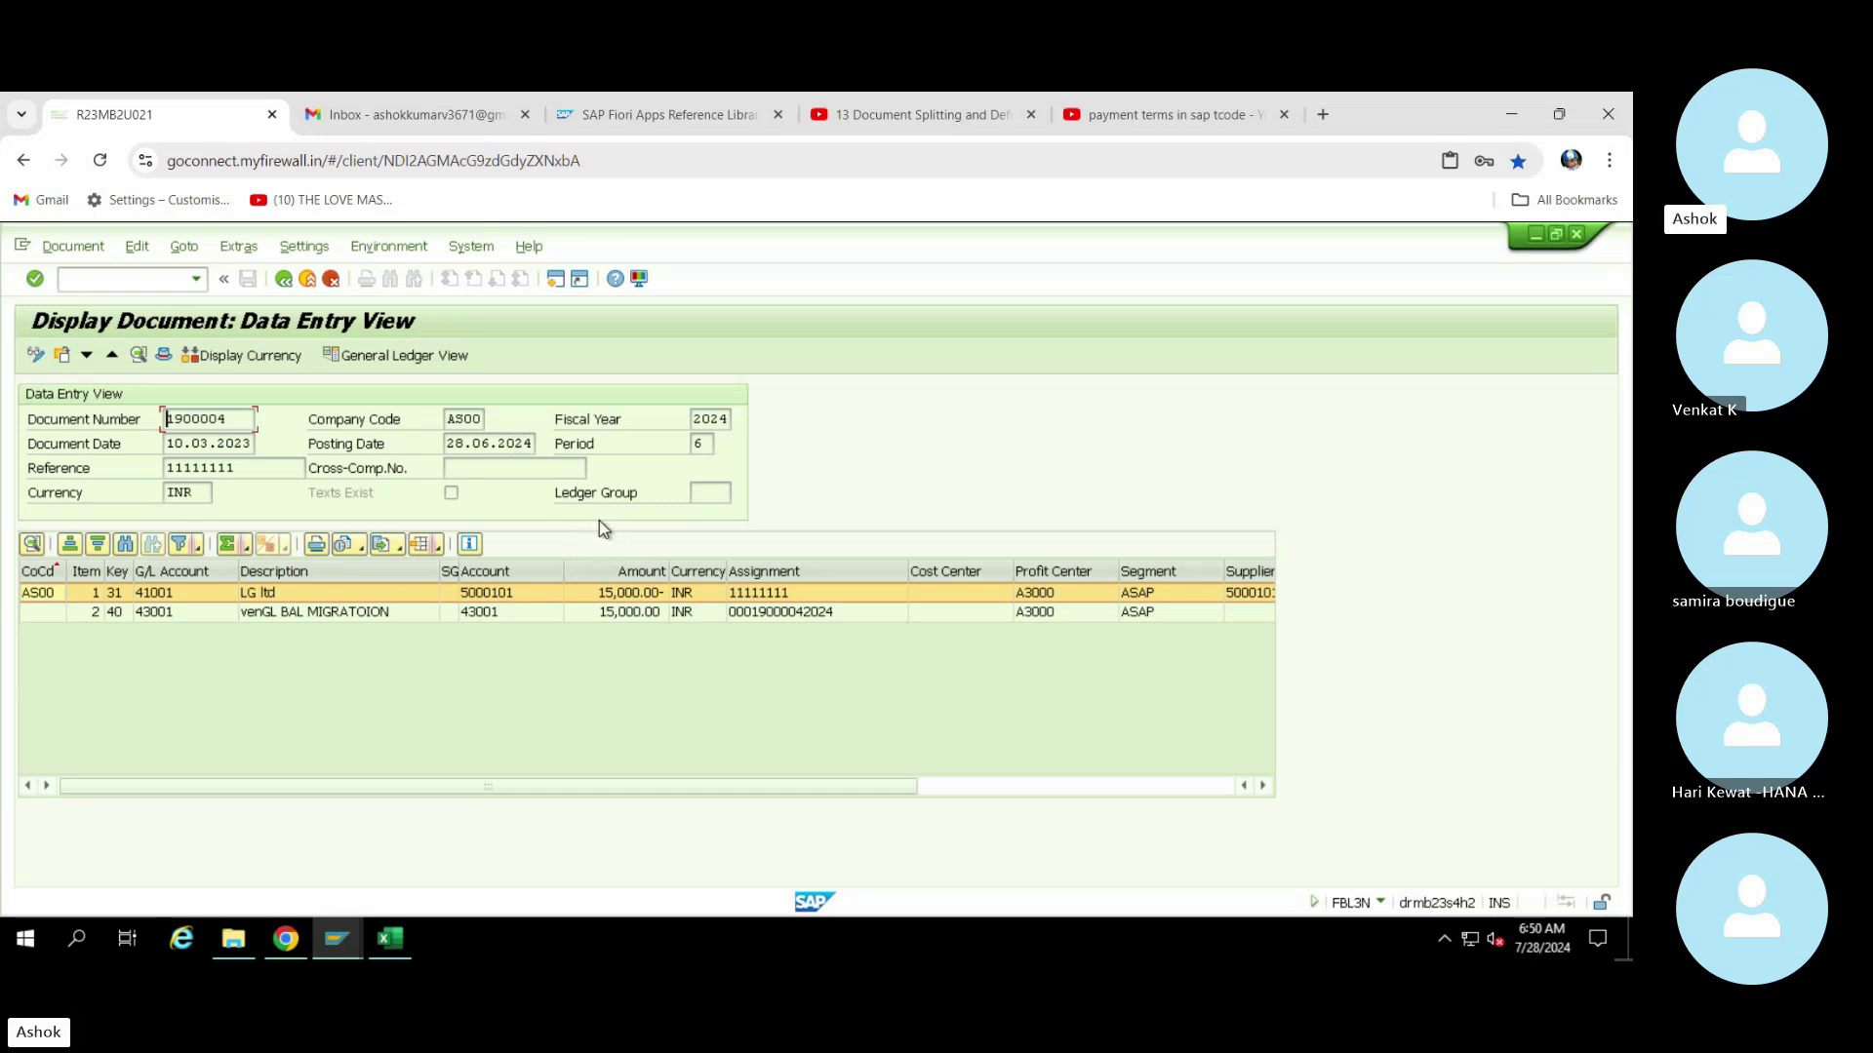
Check the first vendor open item's amounts, payment terms and baseline date in the Excel source workbook
click(391, 938)
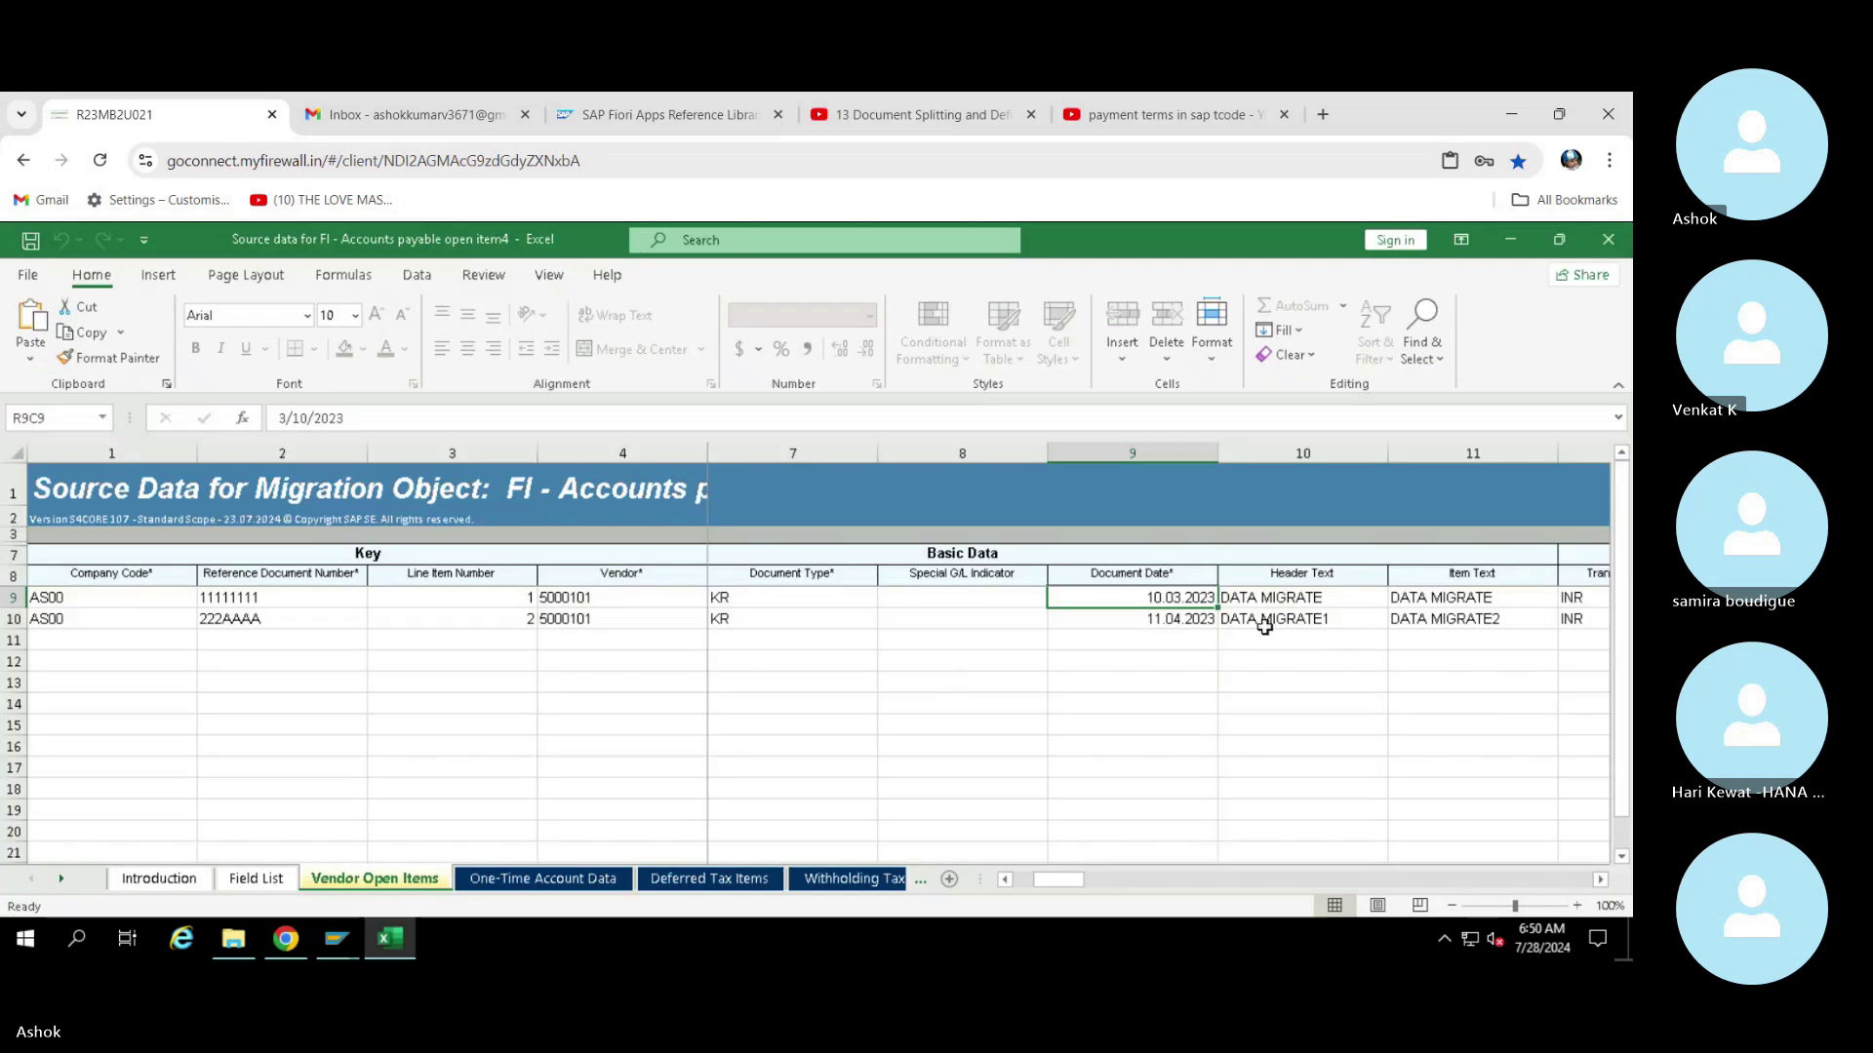
key(Right)
key(Right)
key(Right)
key(Right)
key(Right)
key(Right)
key(Right)
key(Right)
key(Right)
key(Right)
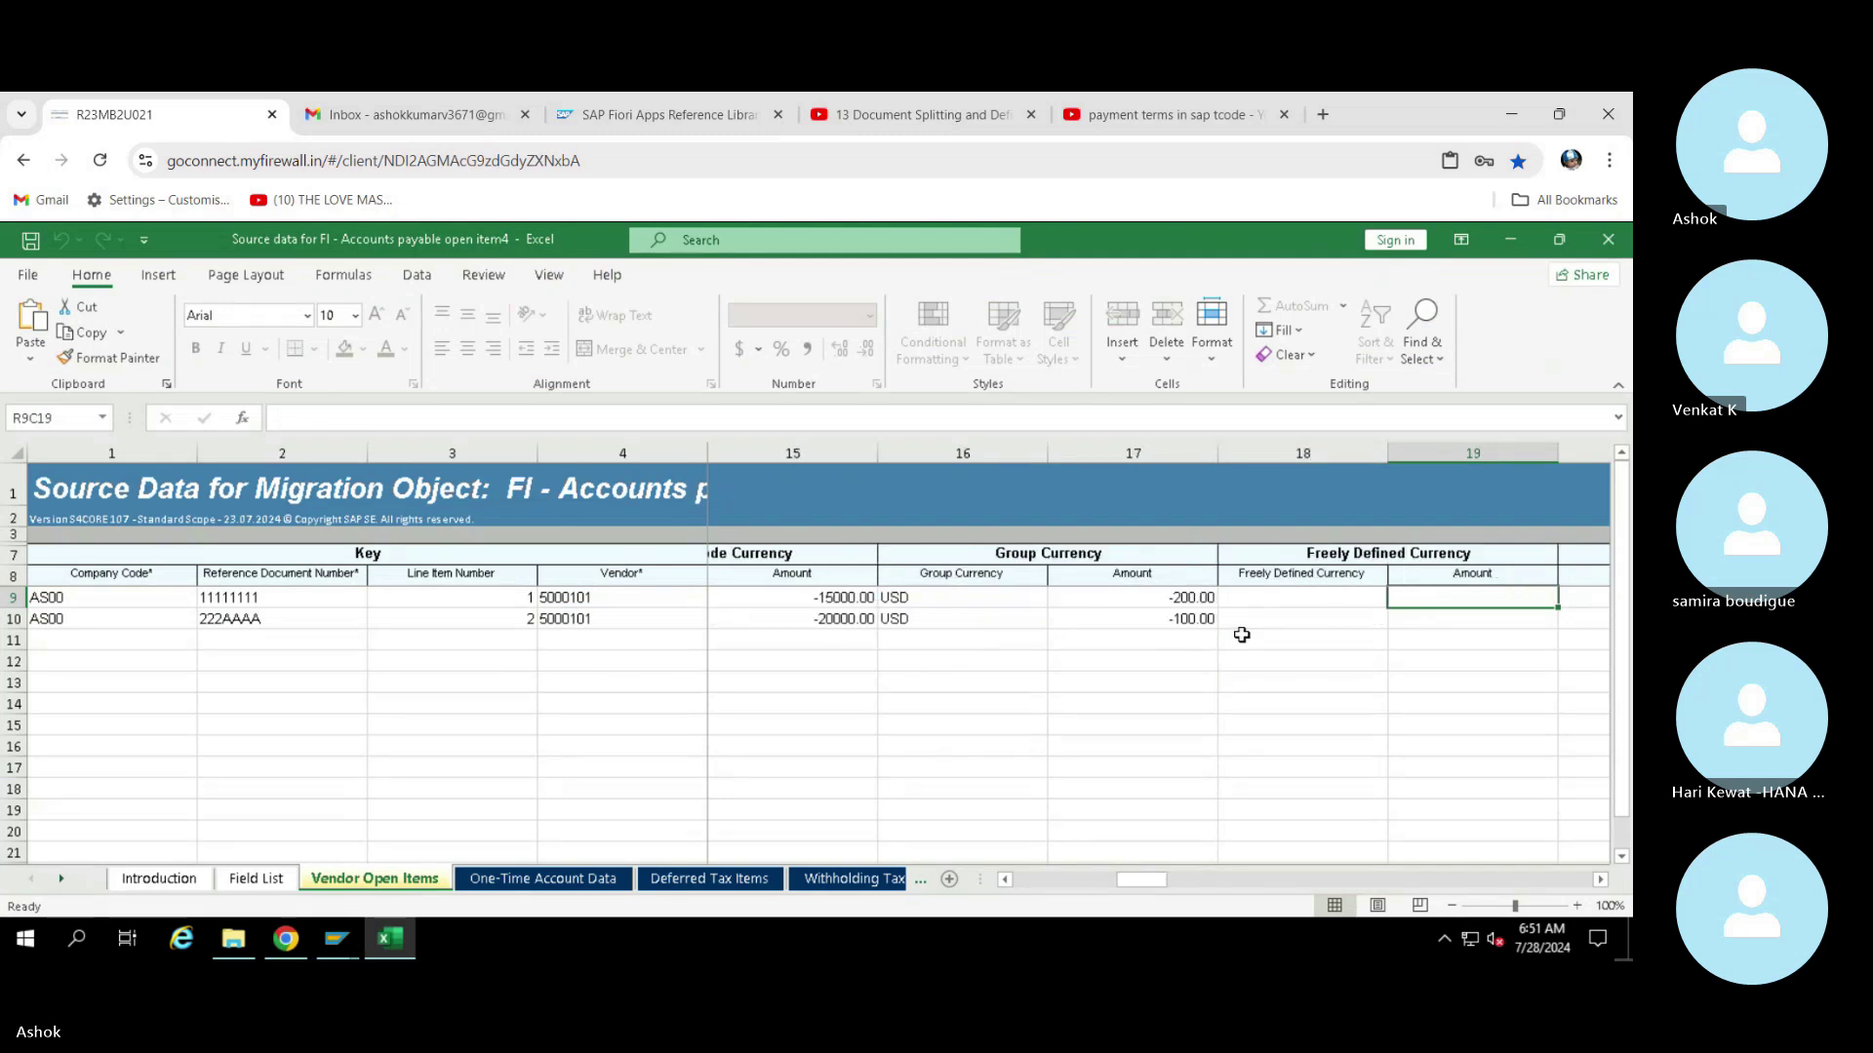
key(Right)
key(Right)
key(Right)
key(Right)
key(Right)
key(Right)
key(Right)
key(Right)
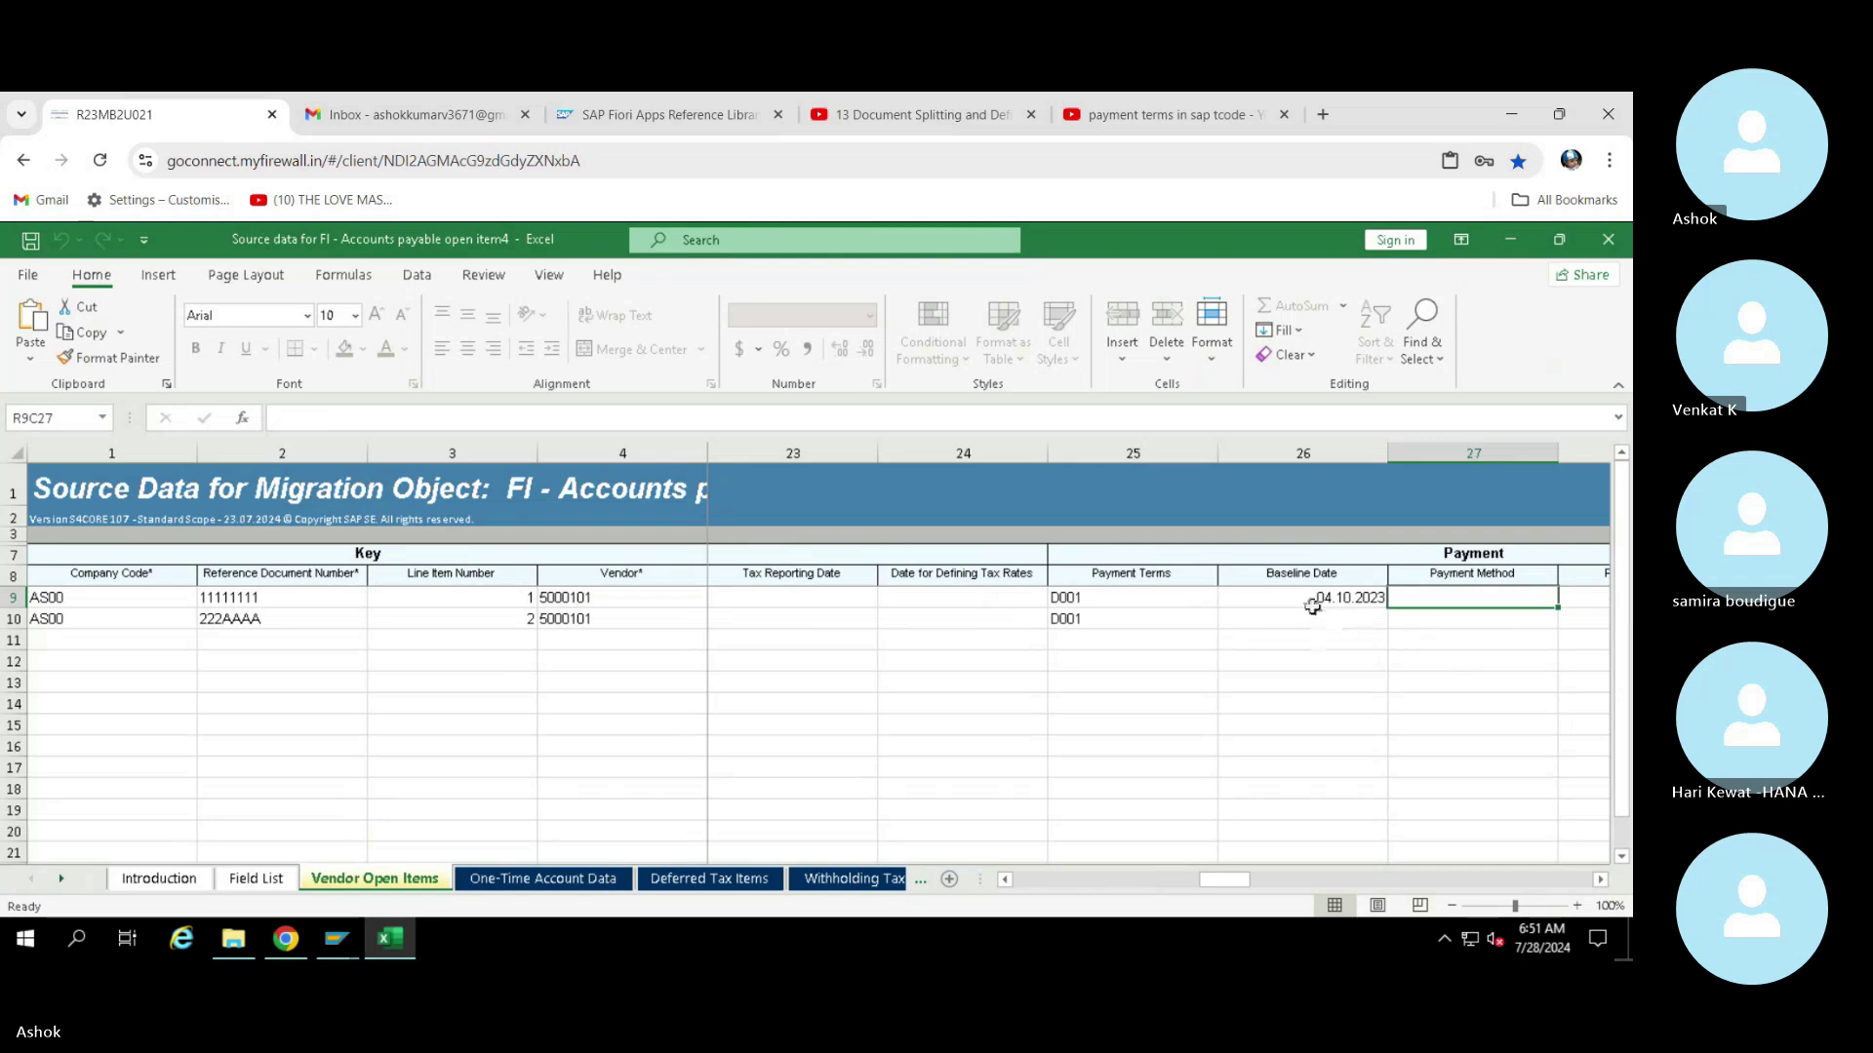
click(1308, 598)
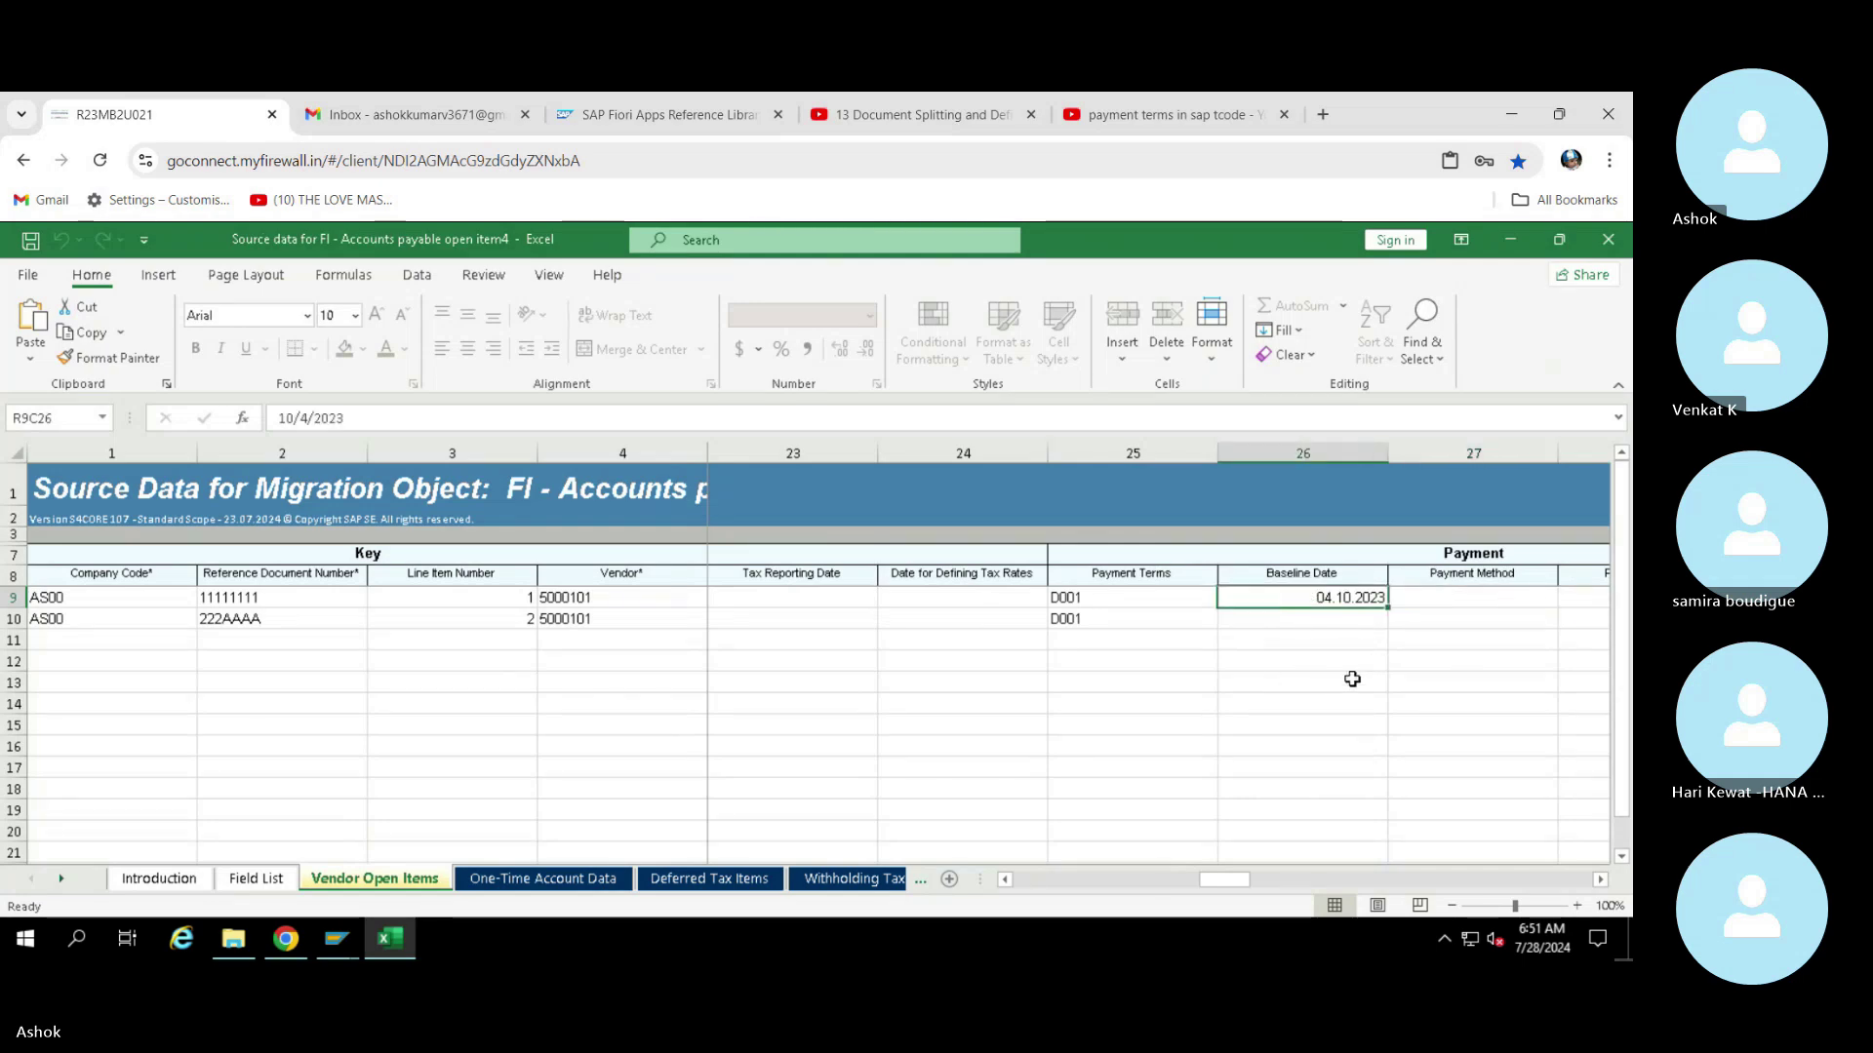
key(alt)
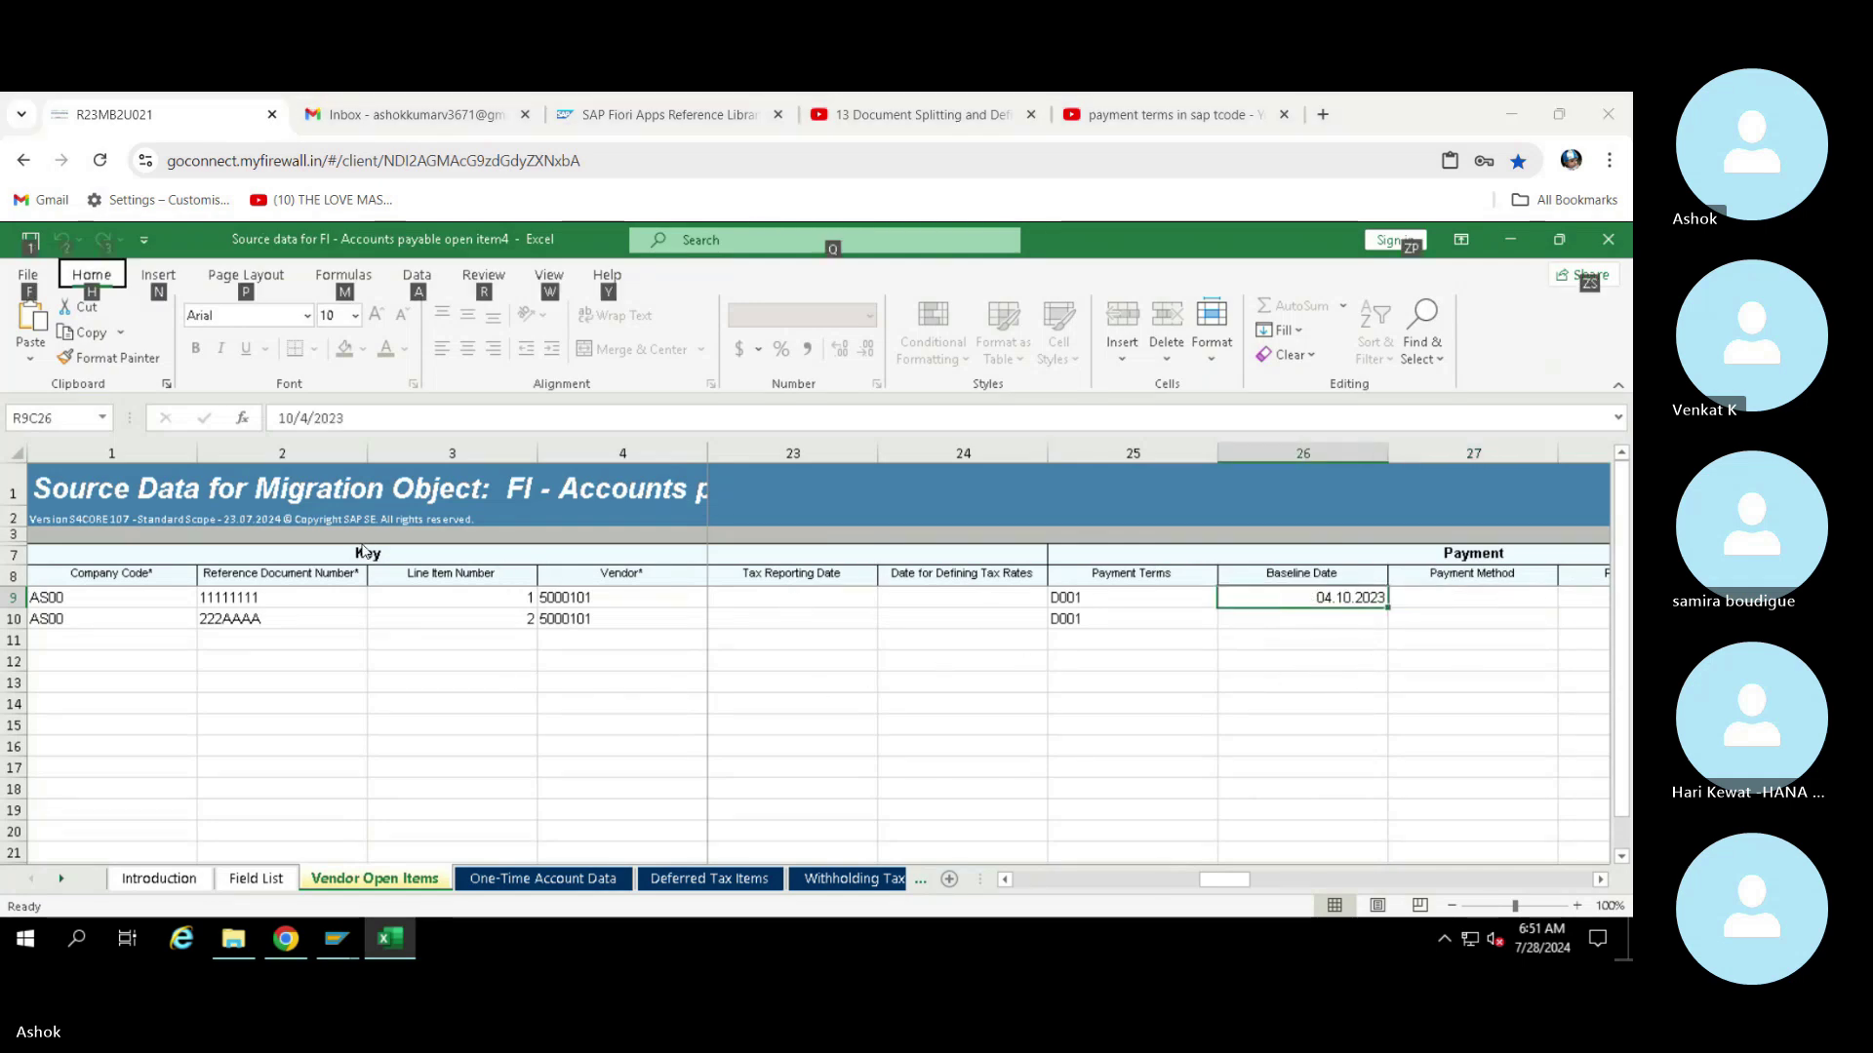
Return to the posted document in SAP, display its vendor line item and check the baseline date
click(337, 938)
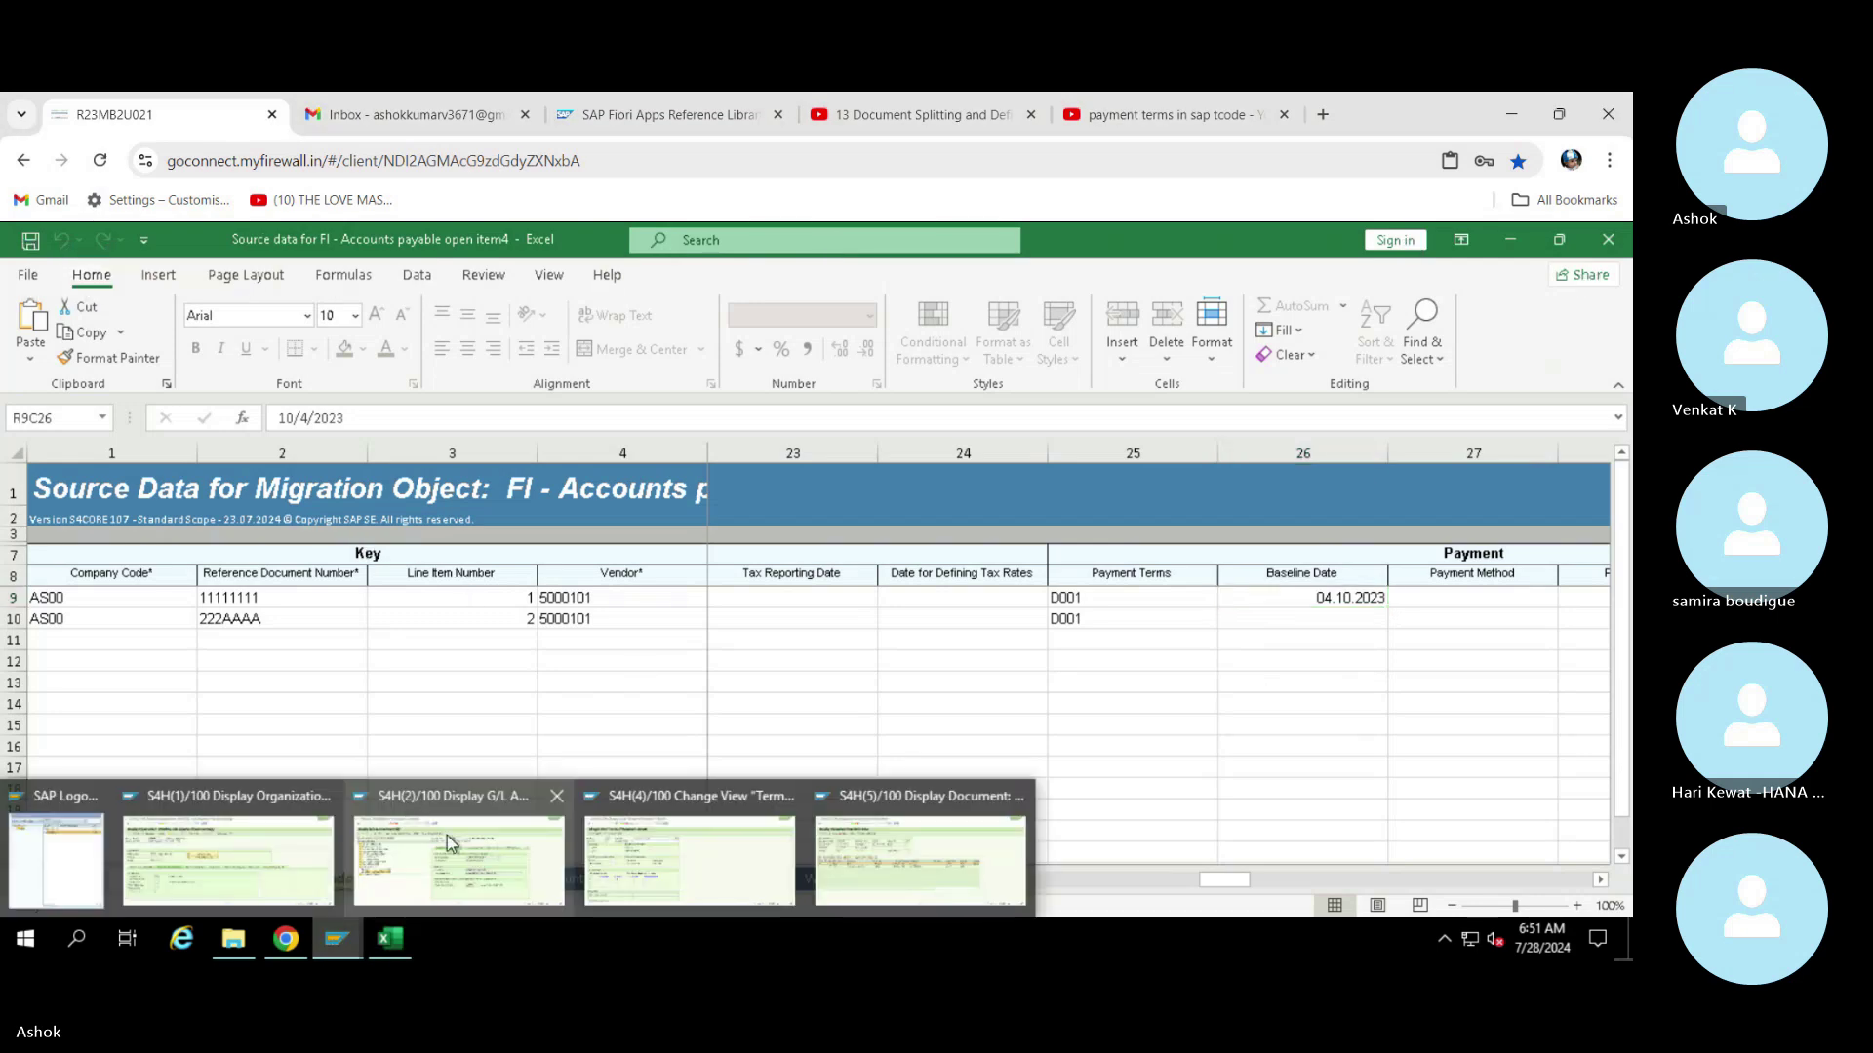
click(897, 877)
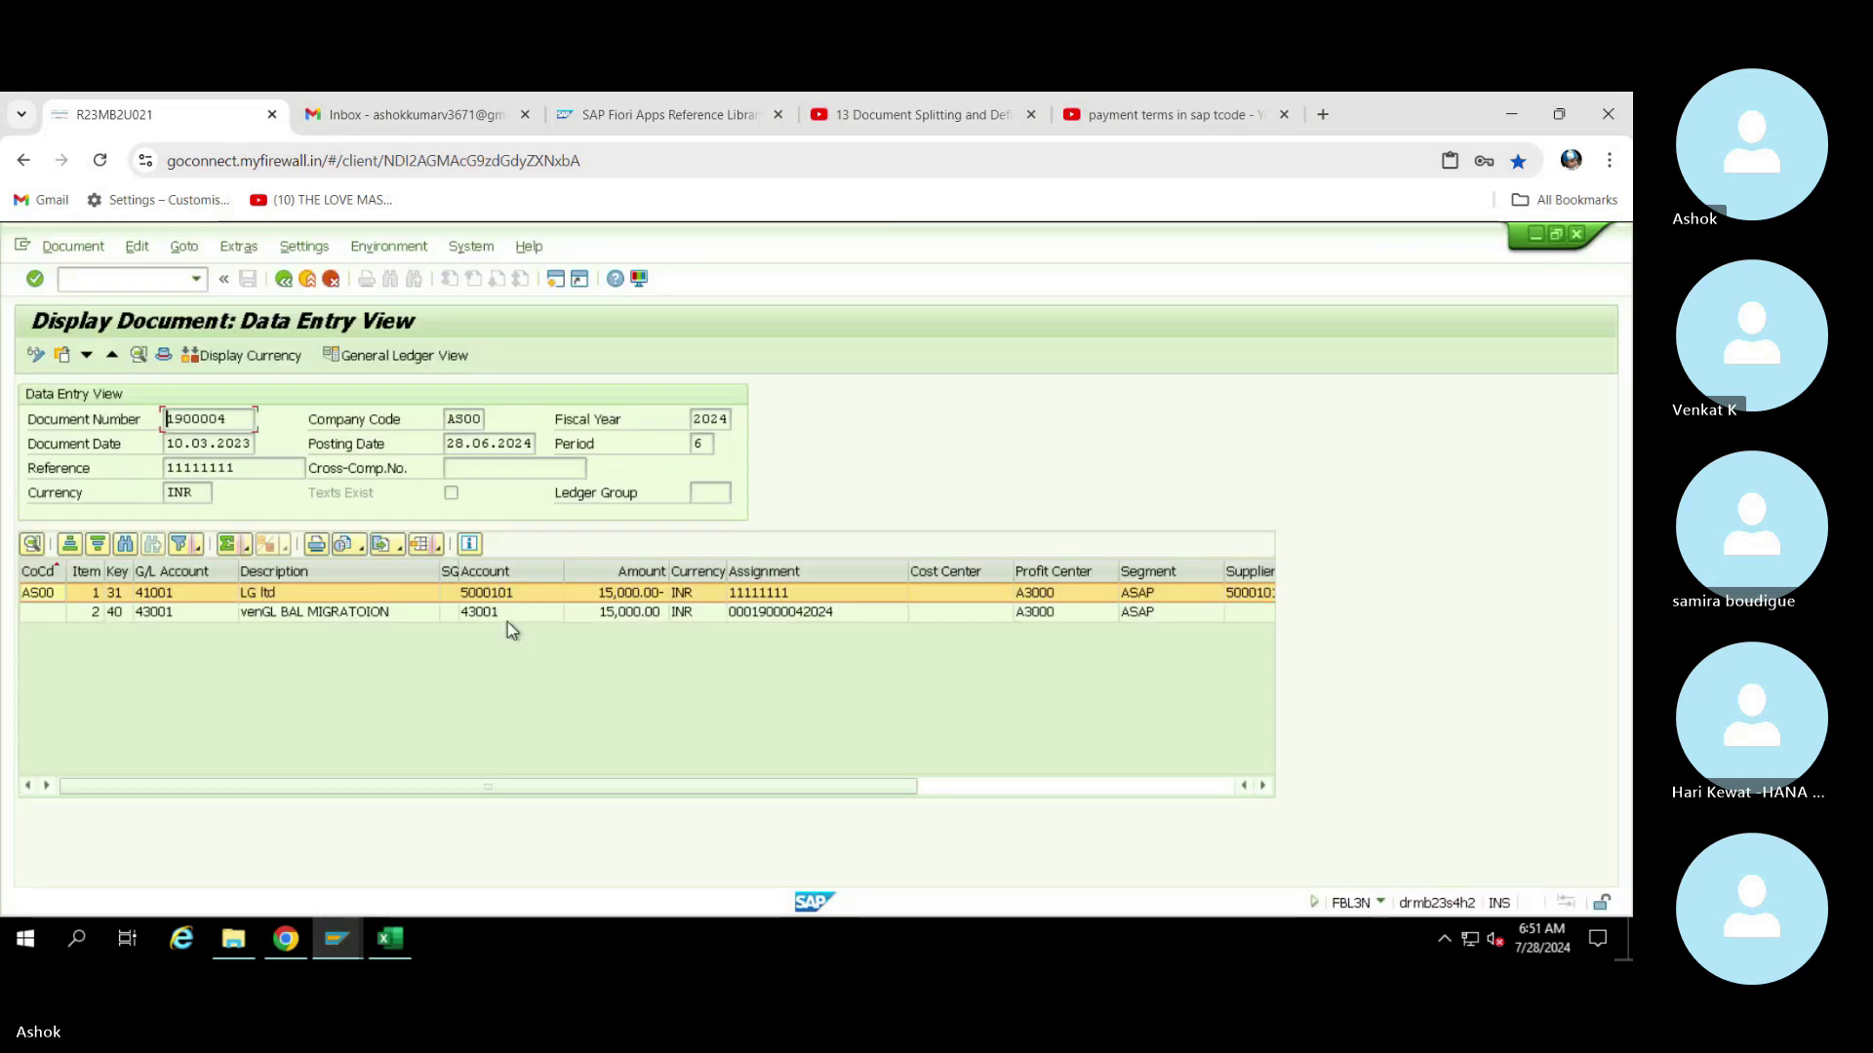
double_click(182, 593)
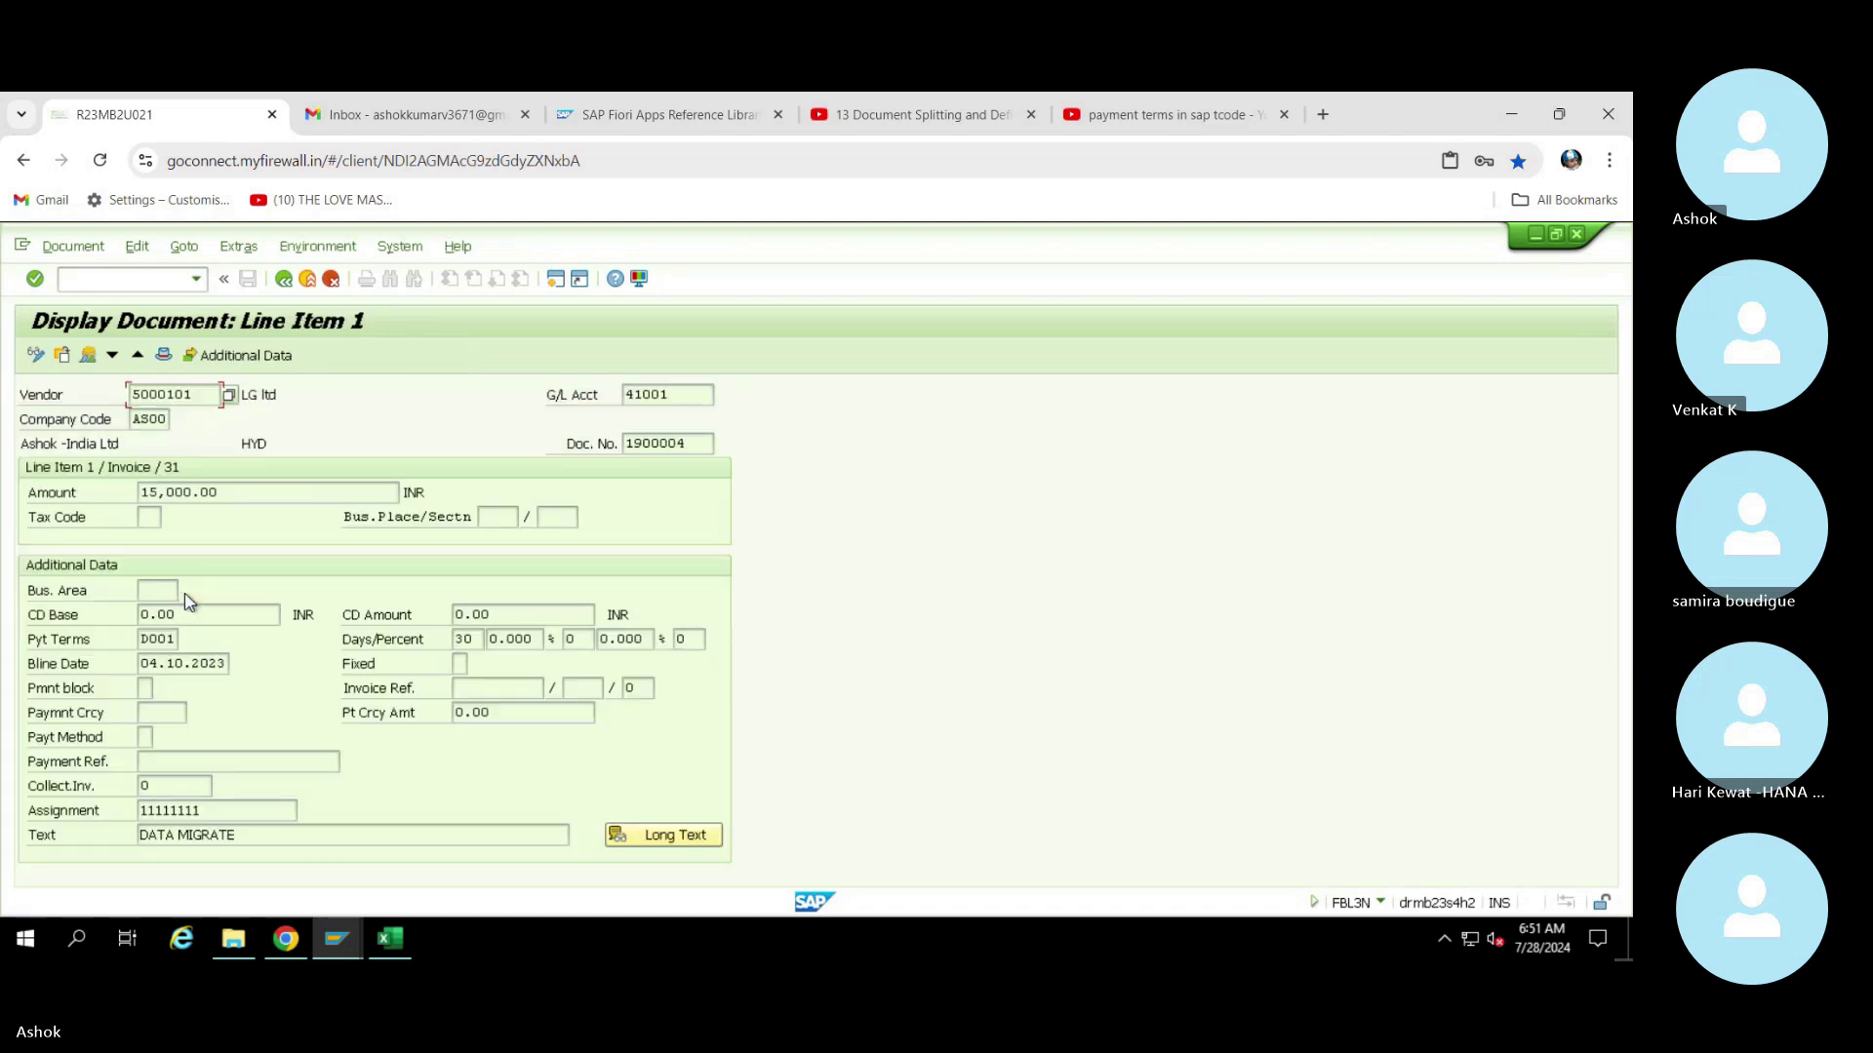
click(228, 664)
drag(228, 664, 141, 664)
click(154, 671)
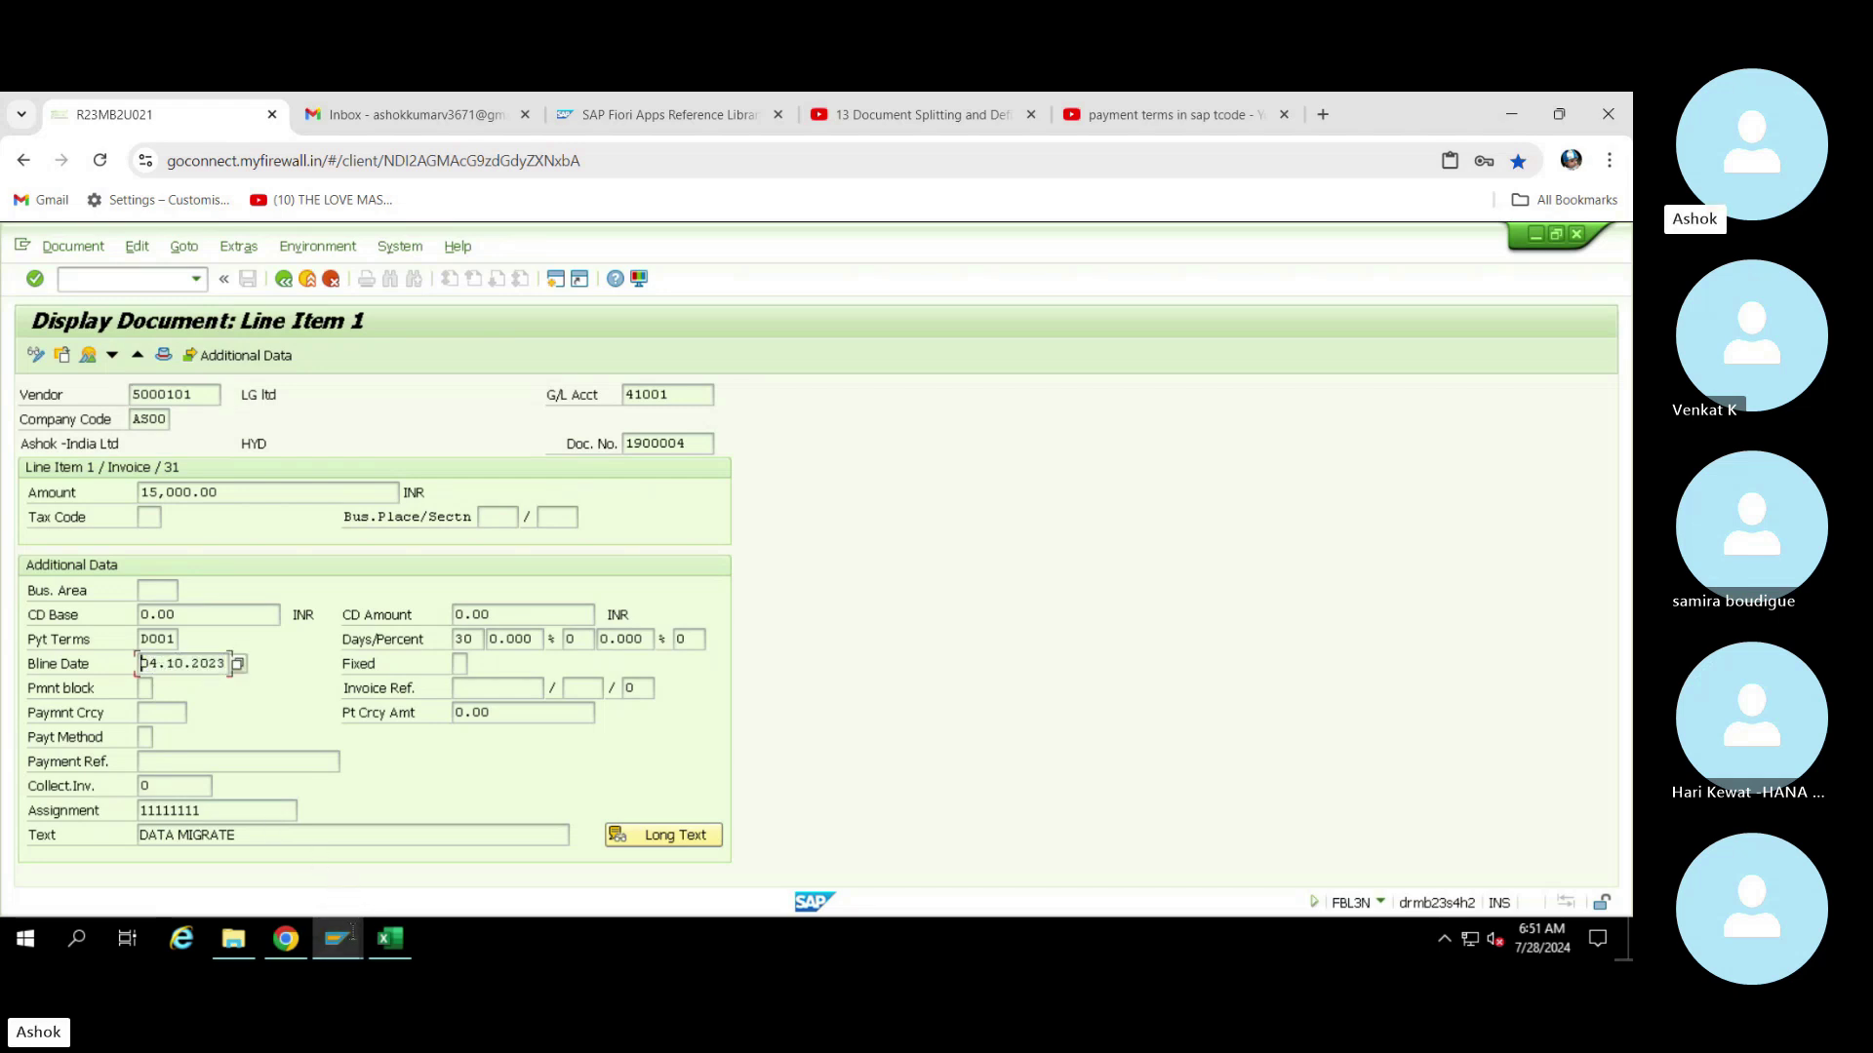
Compare the Baseline Date entries of both vendor open items in the Excel source workbook
key(alt+Tab)
click(1298, 633)
click(1309, 601)
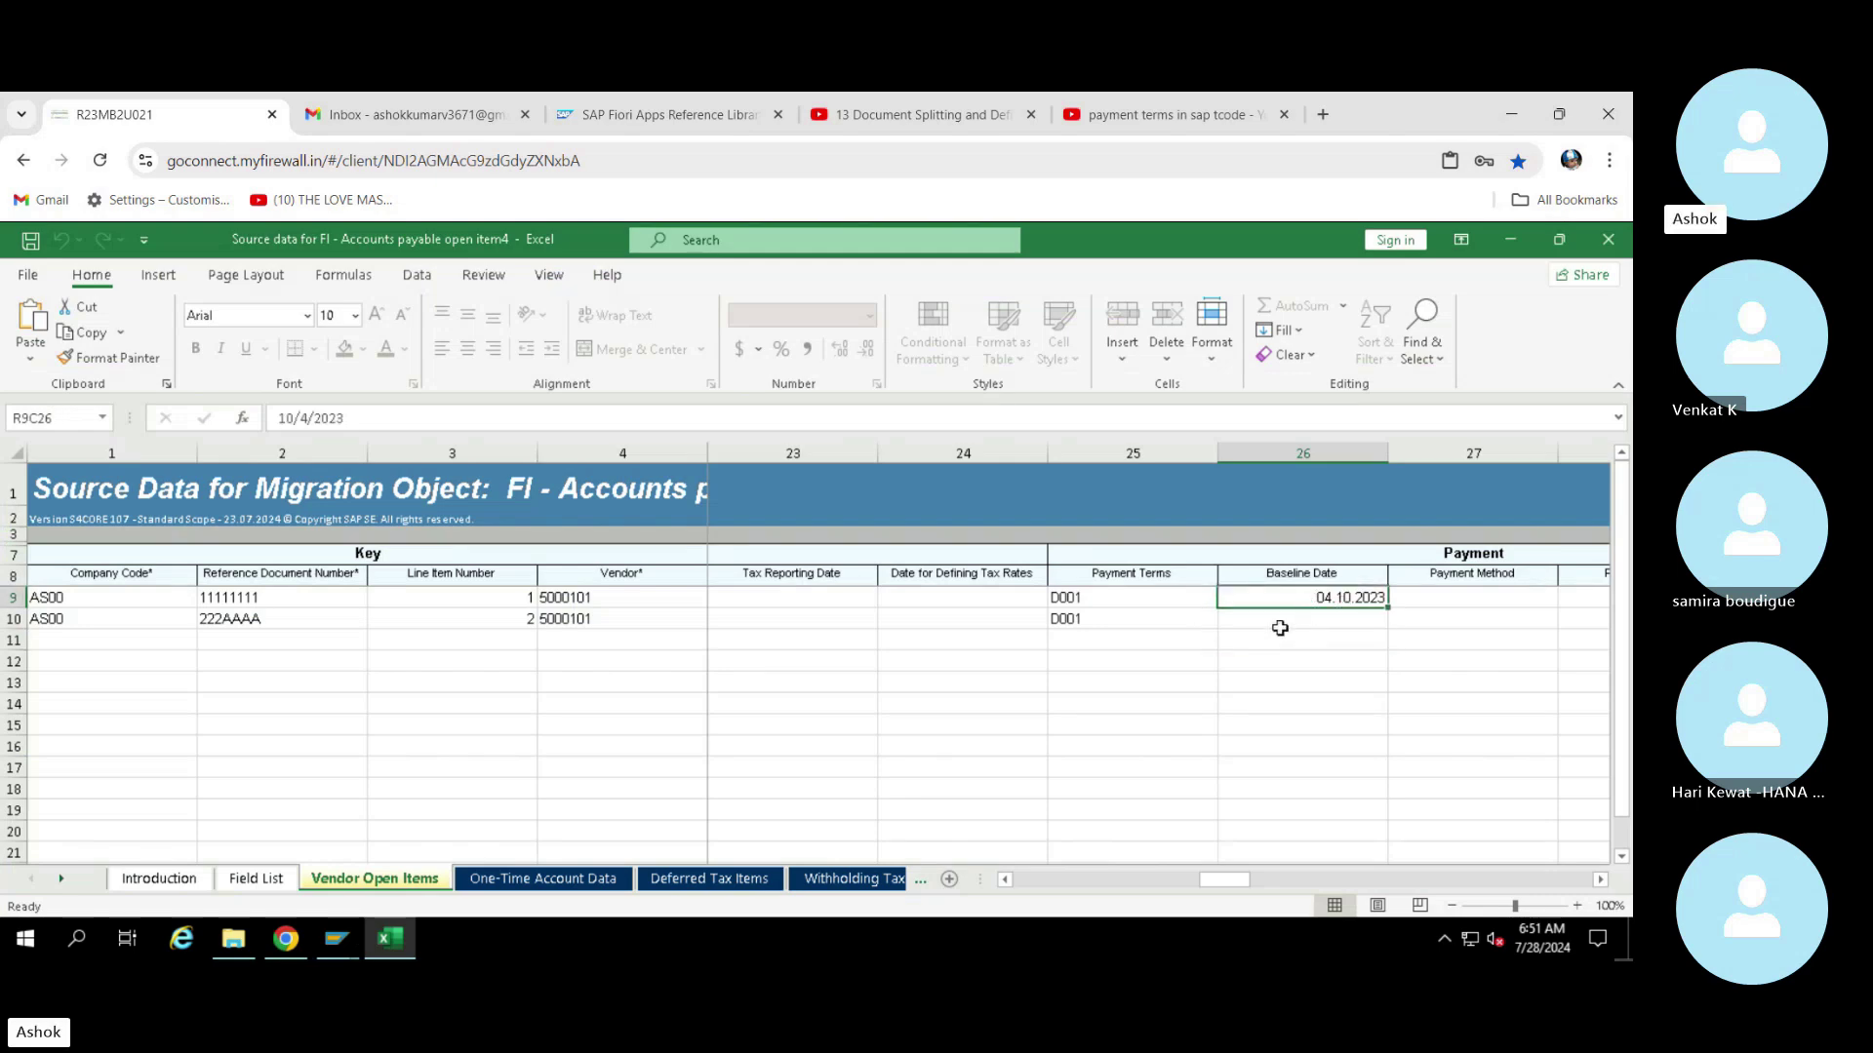
click(1303, 621)
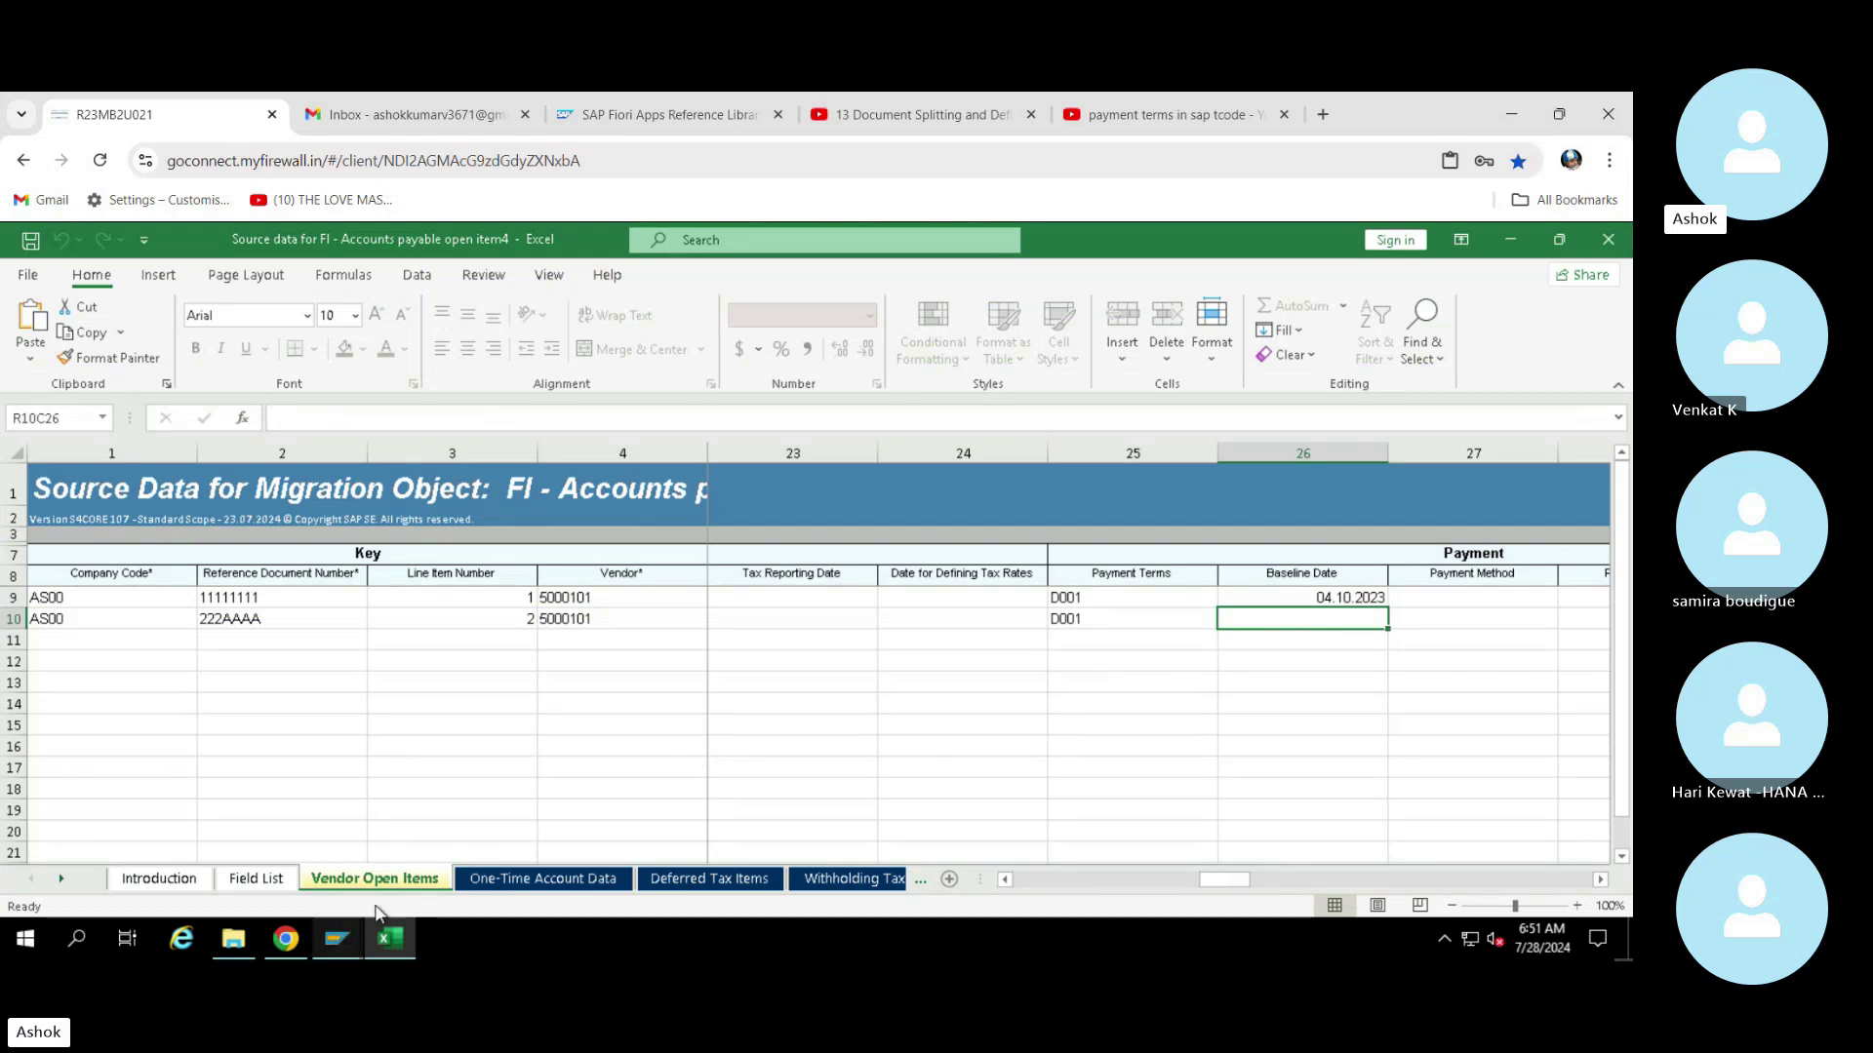
Go back to the SAP line item list of G/L account 43001 and display the full document of the 20,000.00 INR item
mouse_move(337, 939)
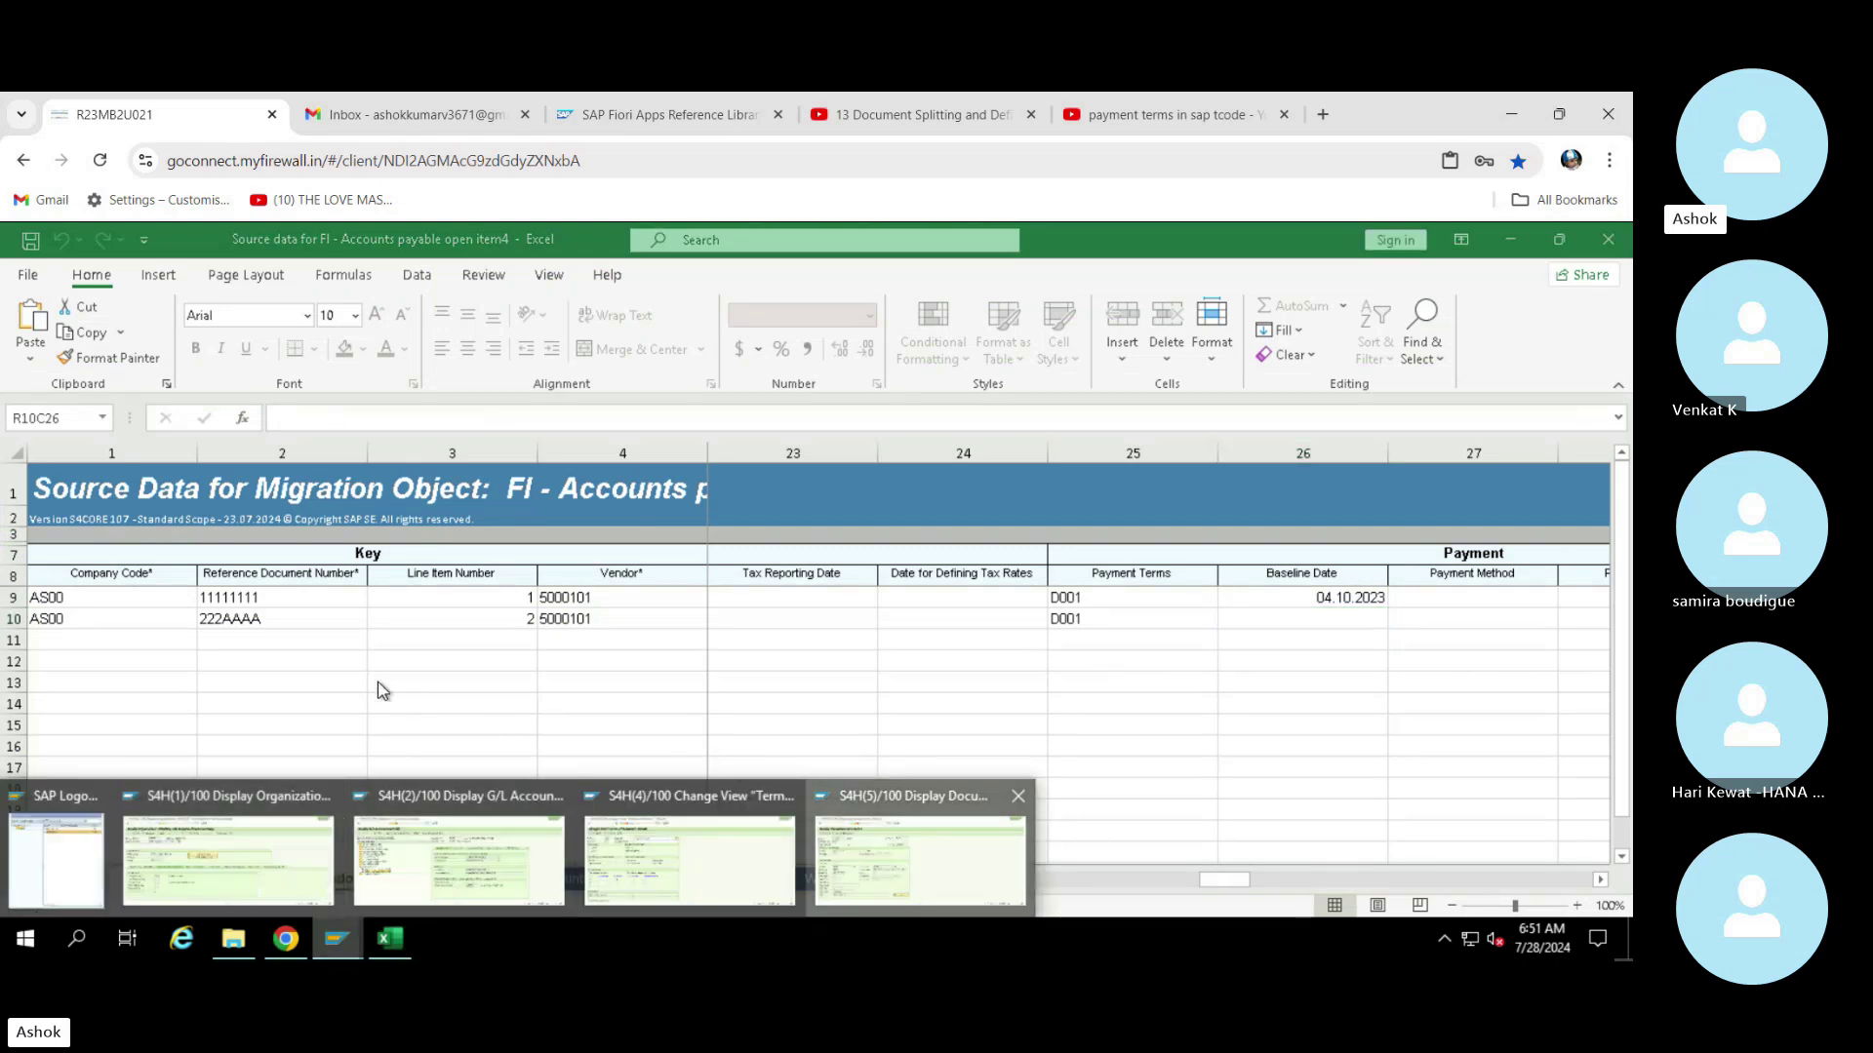
click(919, 856)
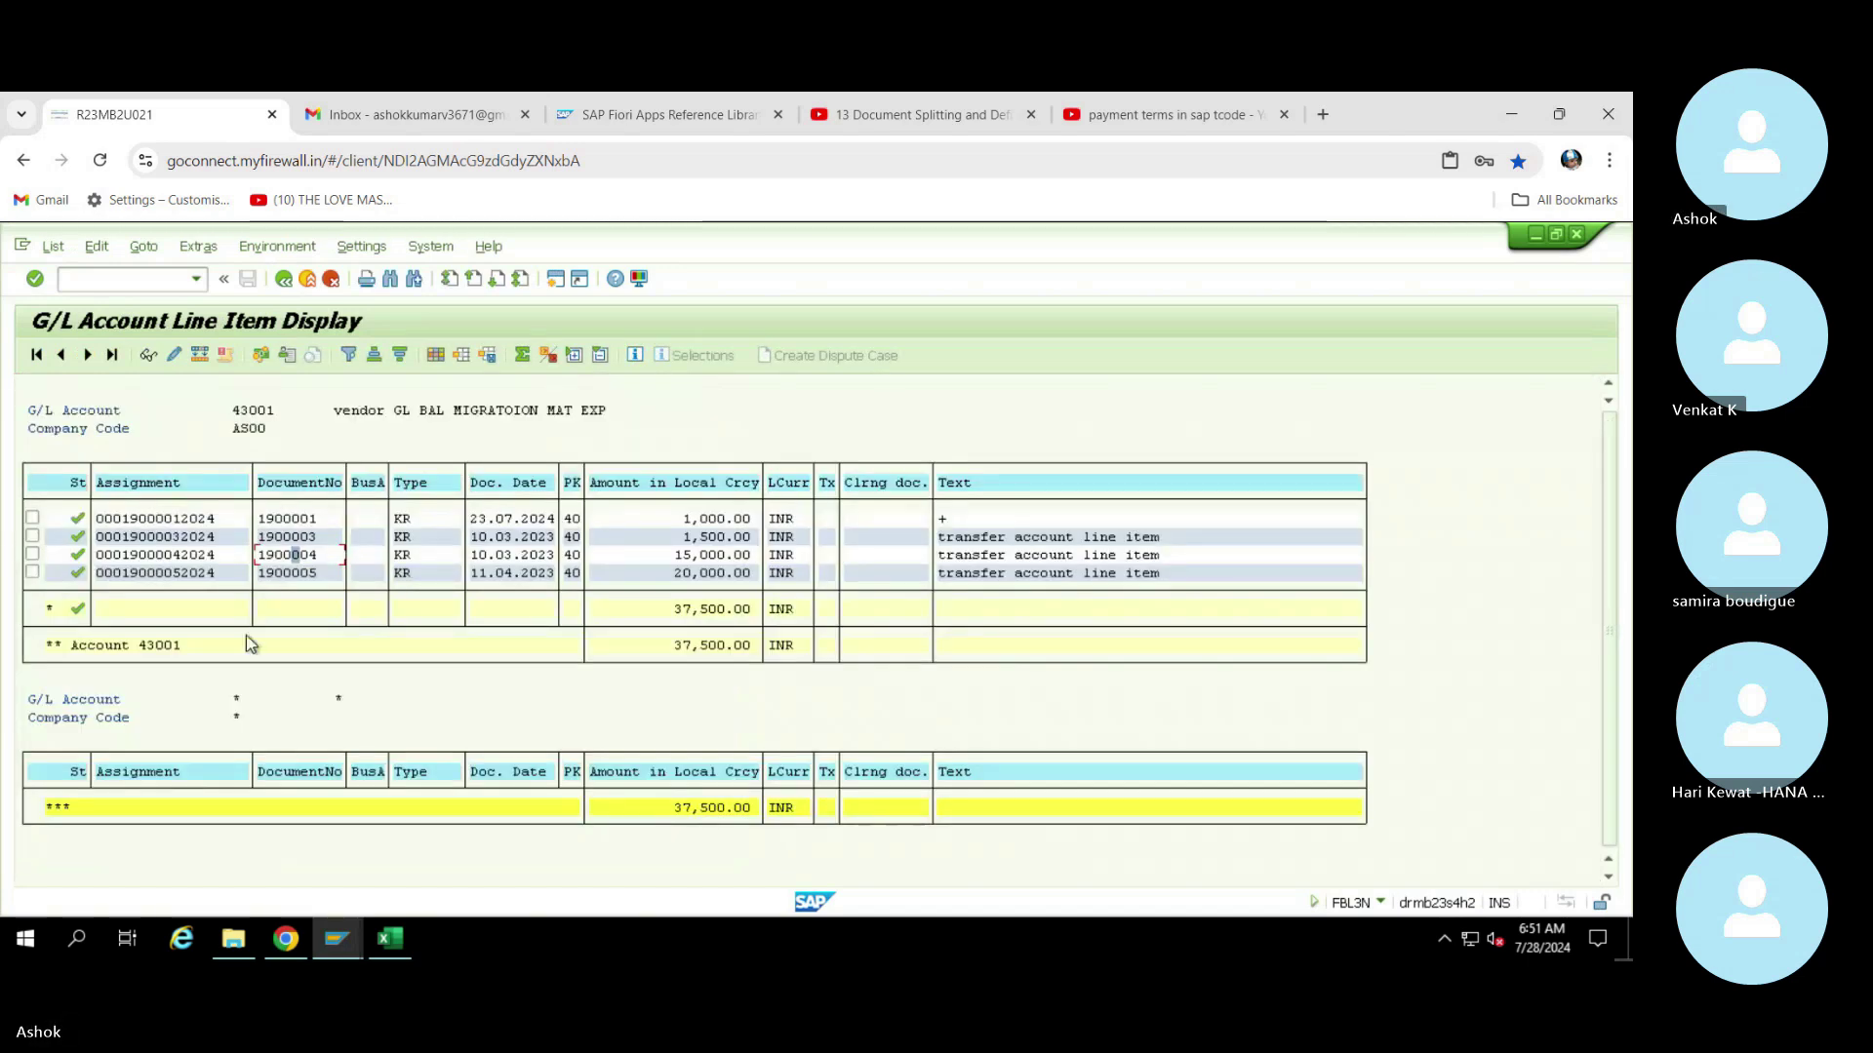
double_click(298, 573)
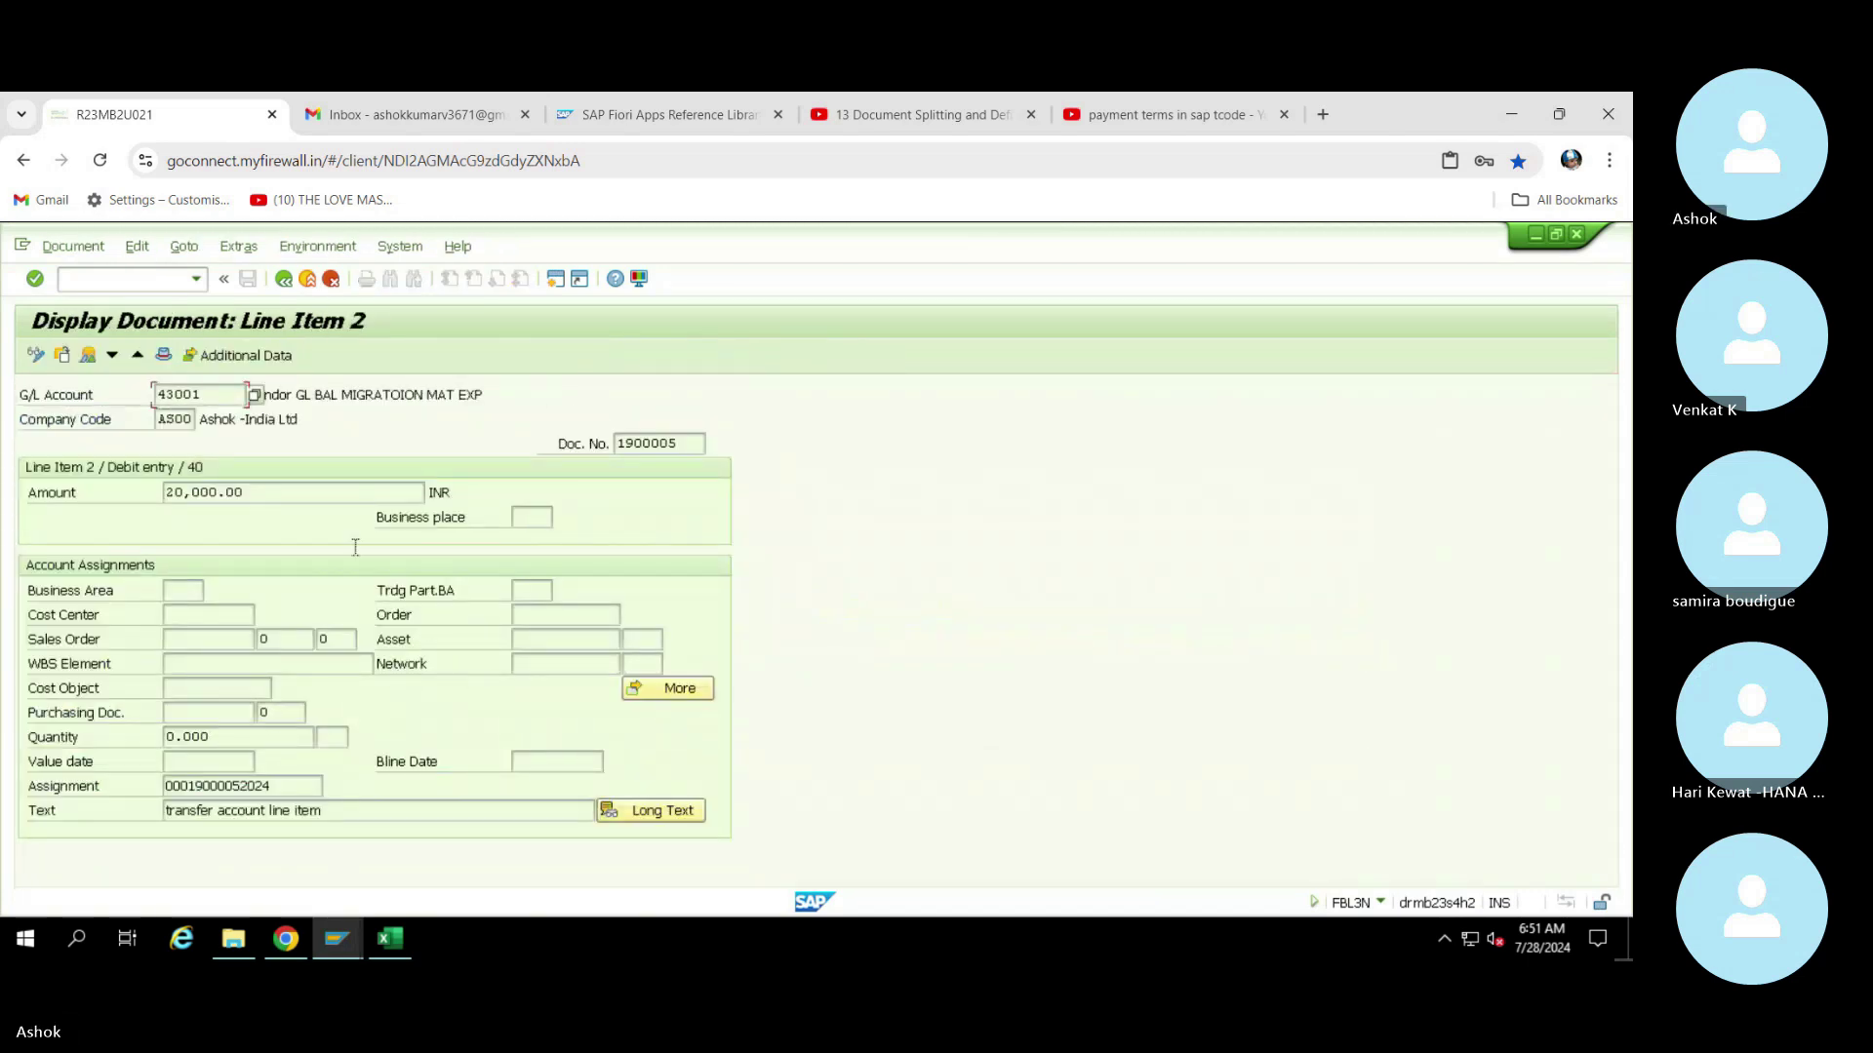
click(86, 356)
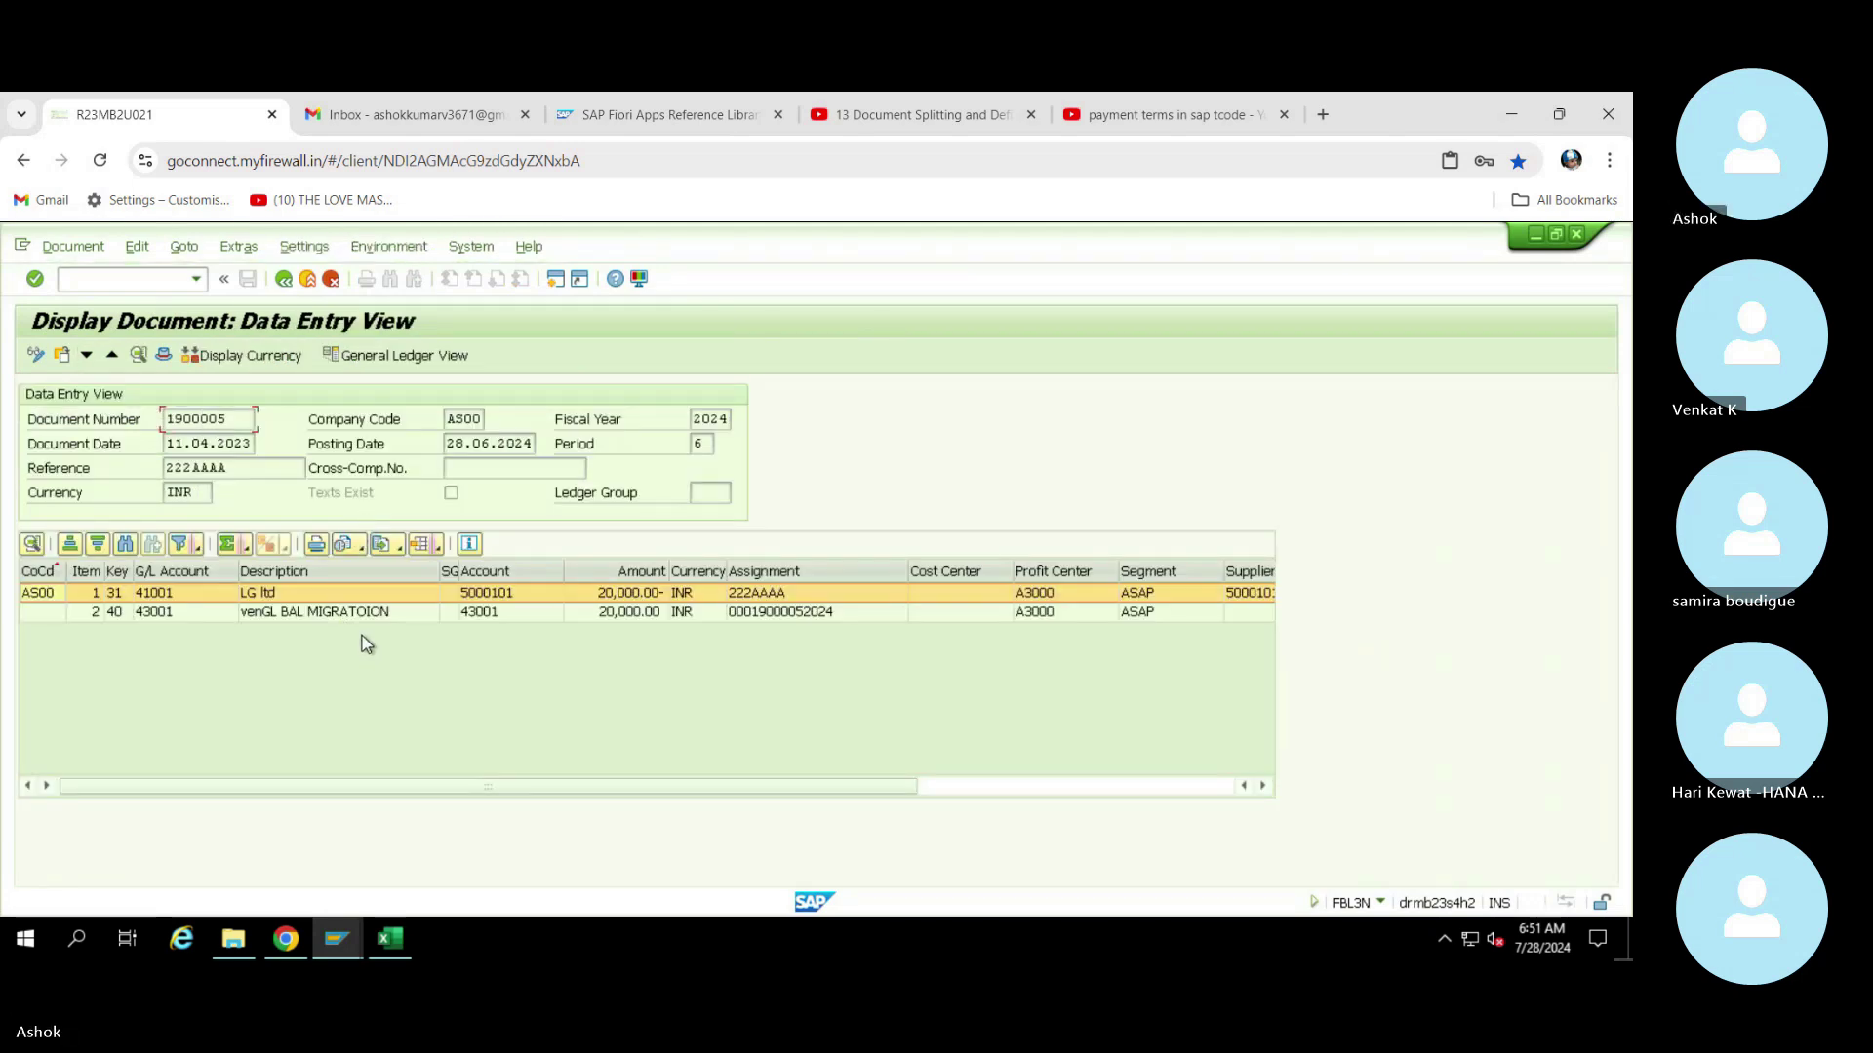
Display the vendor line item of the 20,000.00 INR document and check its baseline date
double_click(173, 599)
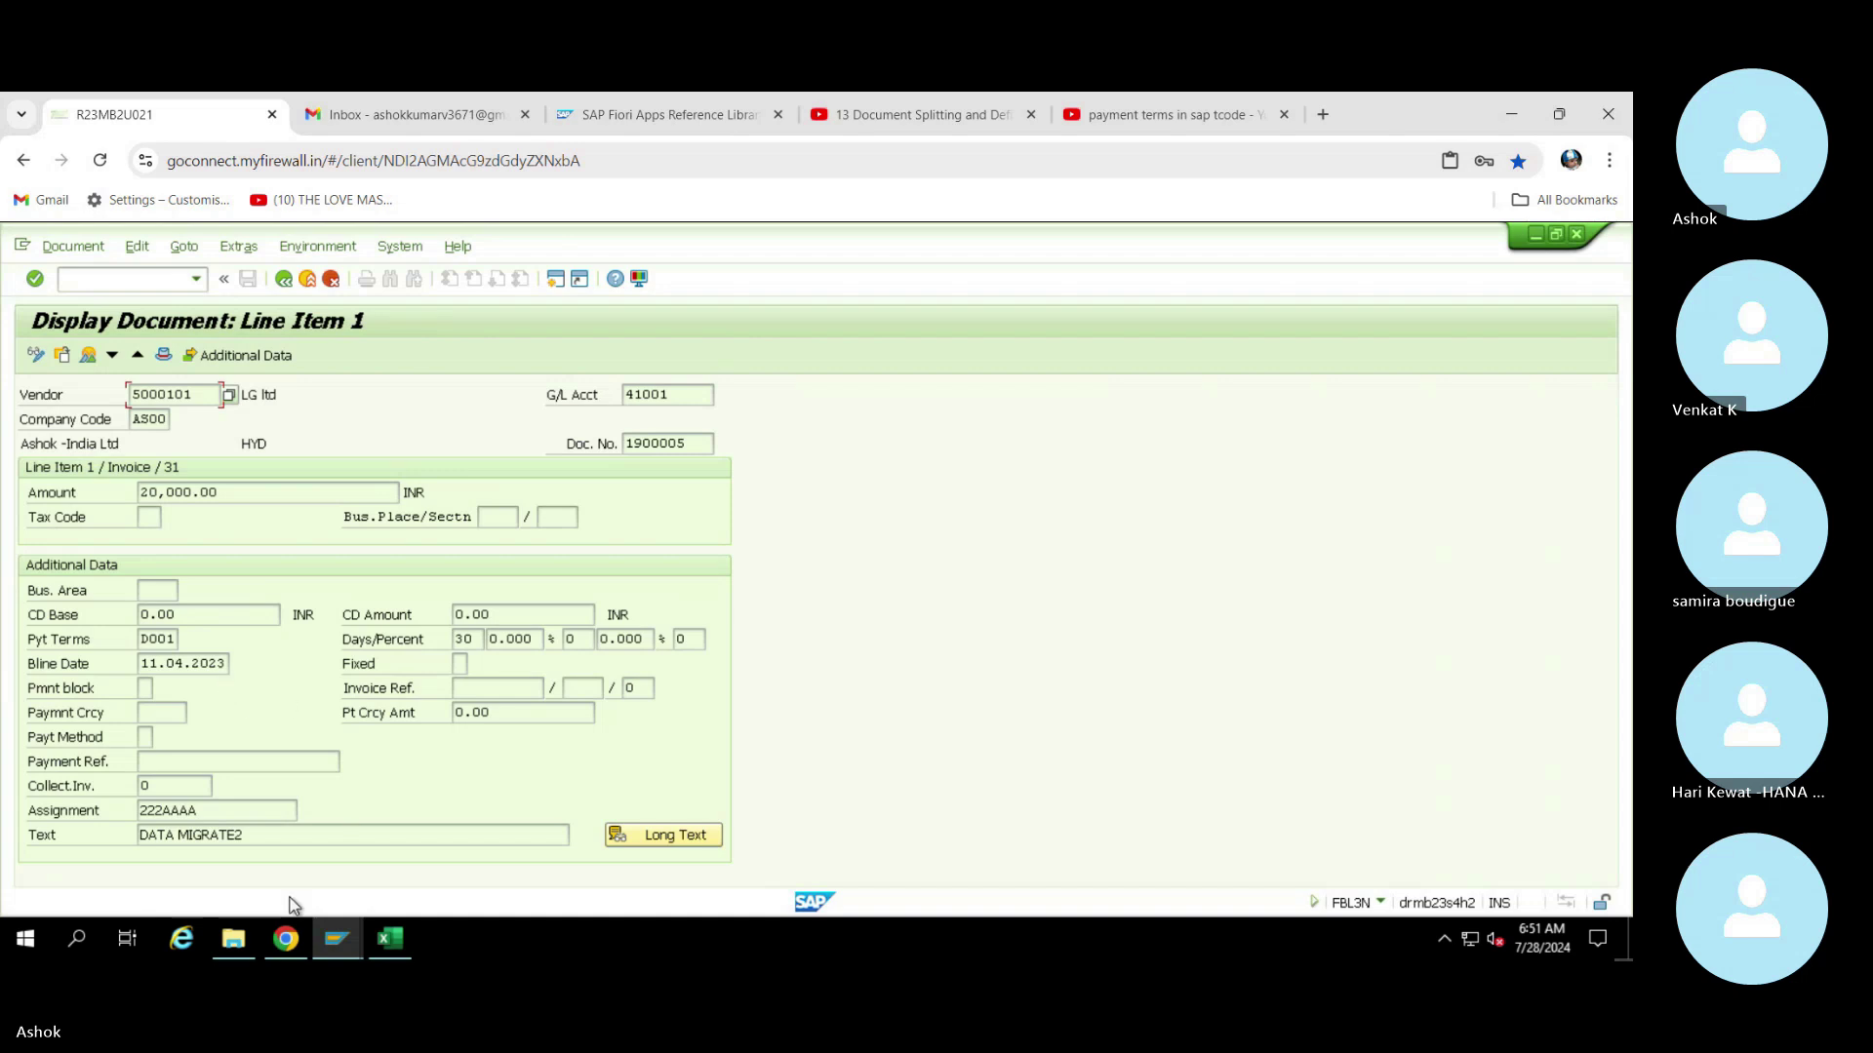
mouse_move(342, 944)
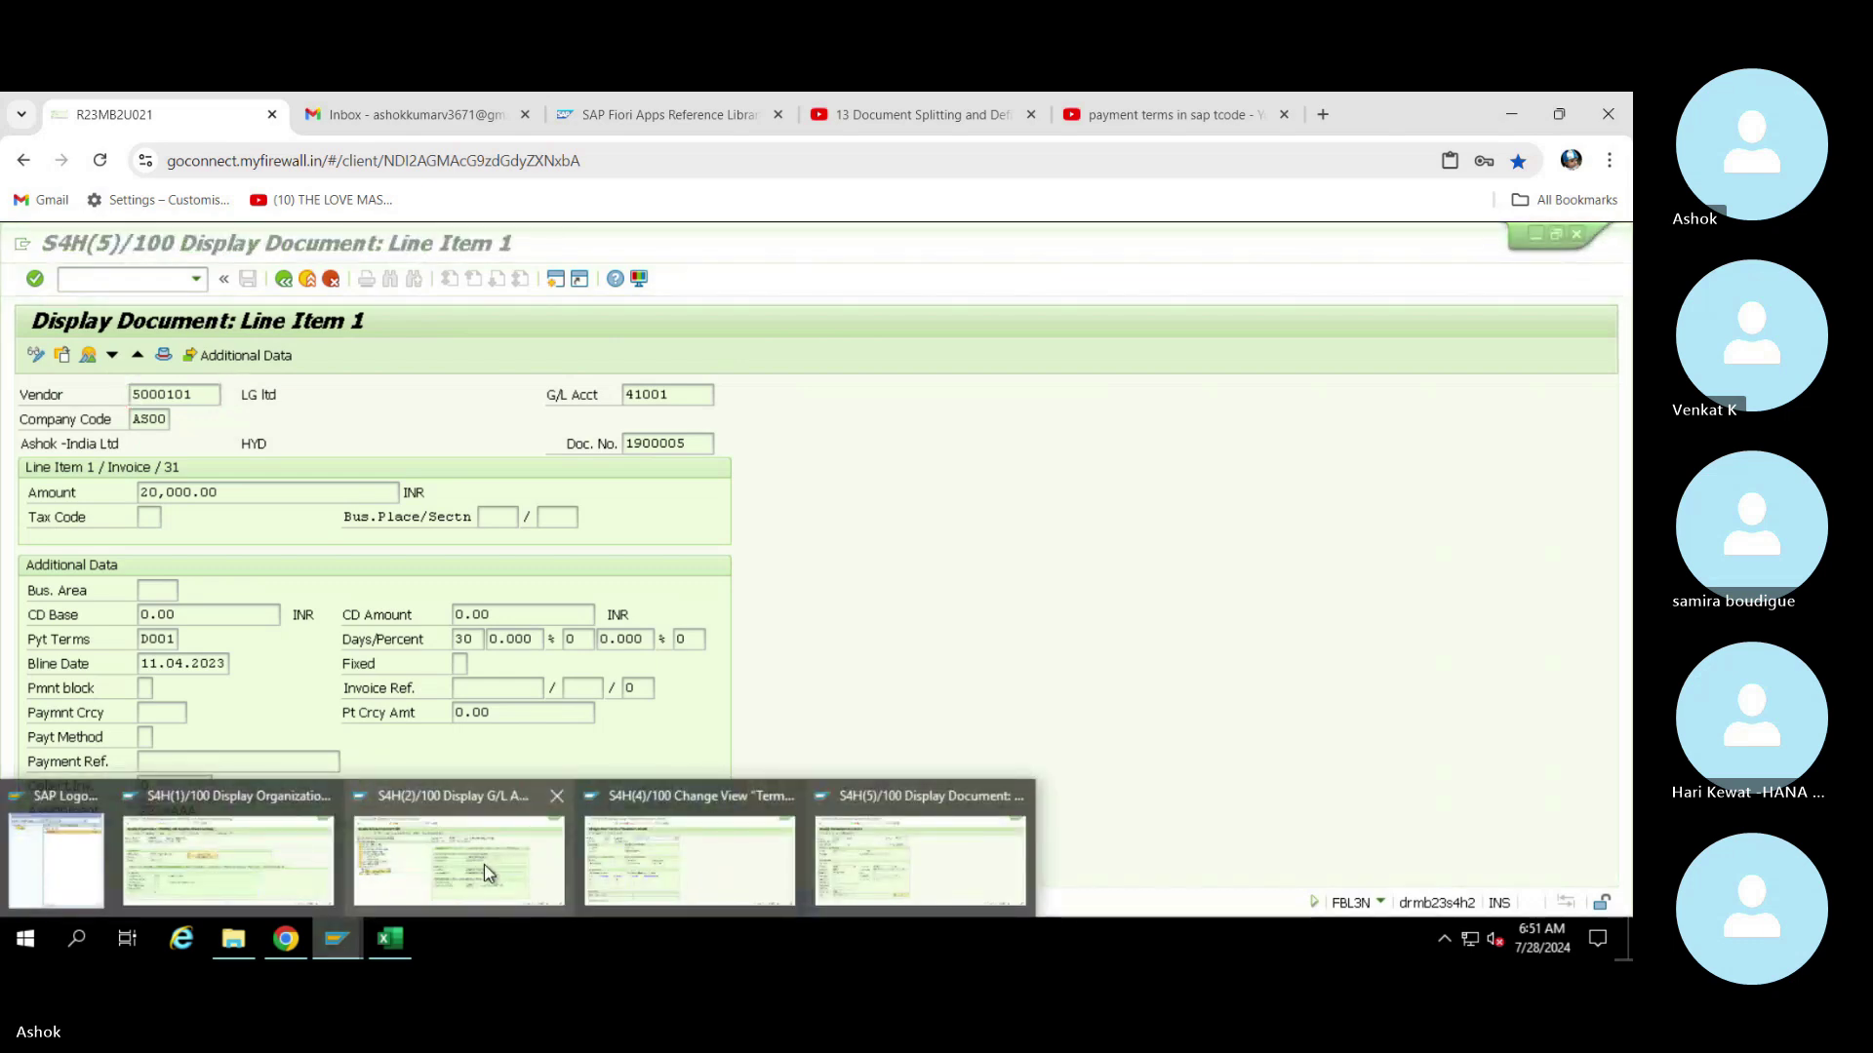
click(890, 896)
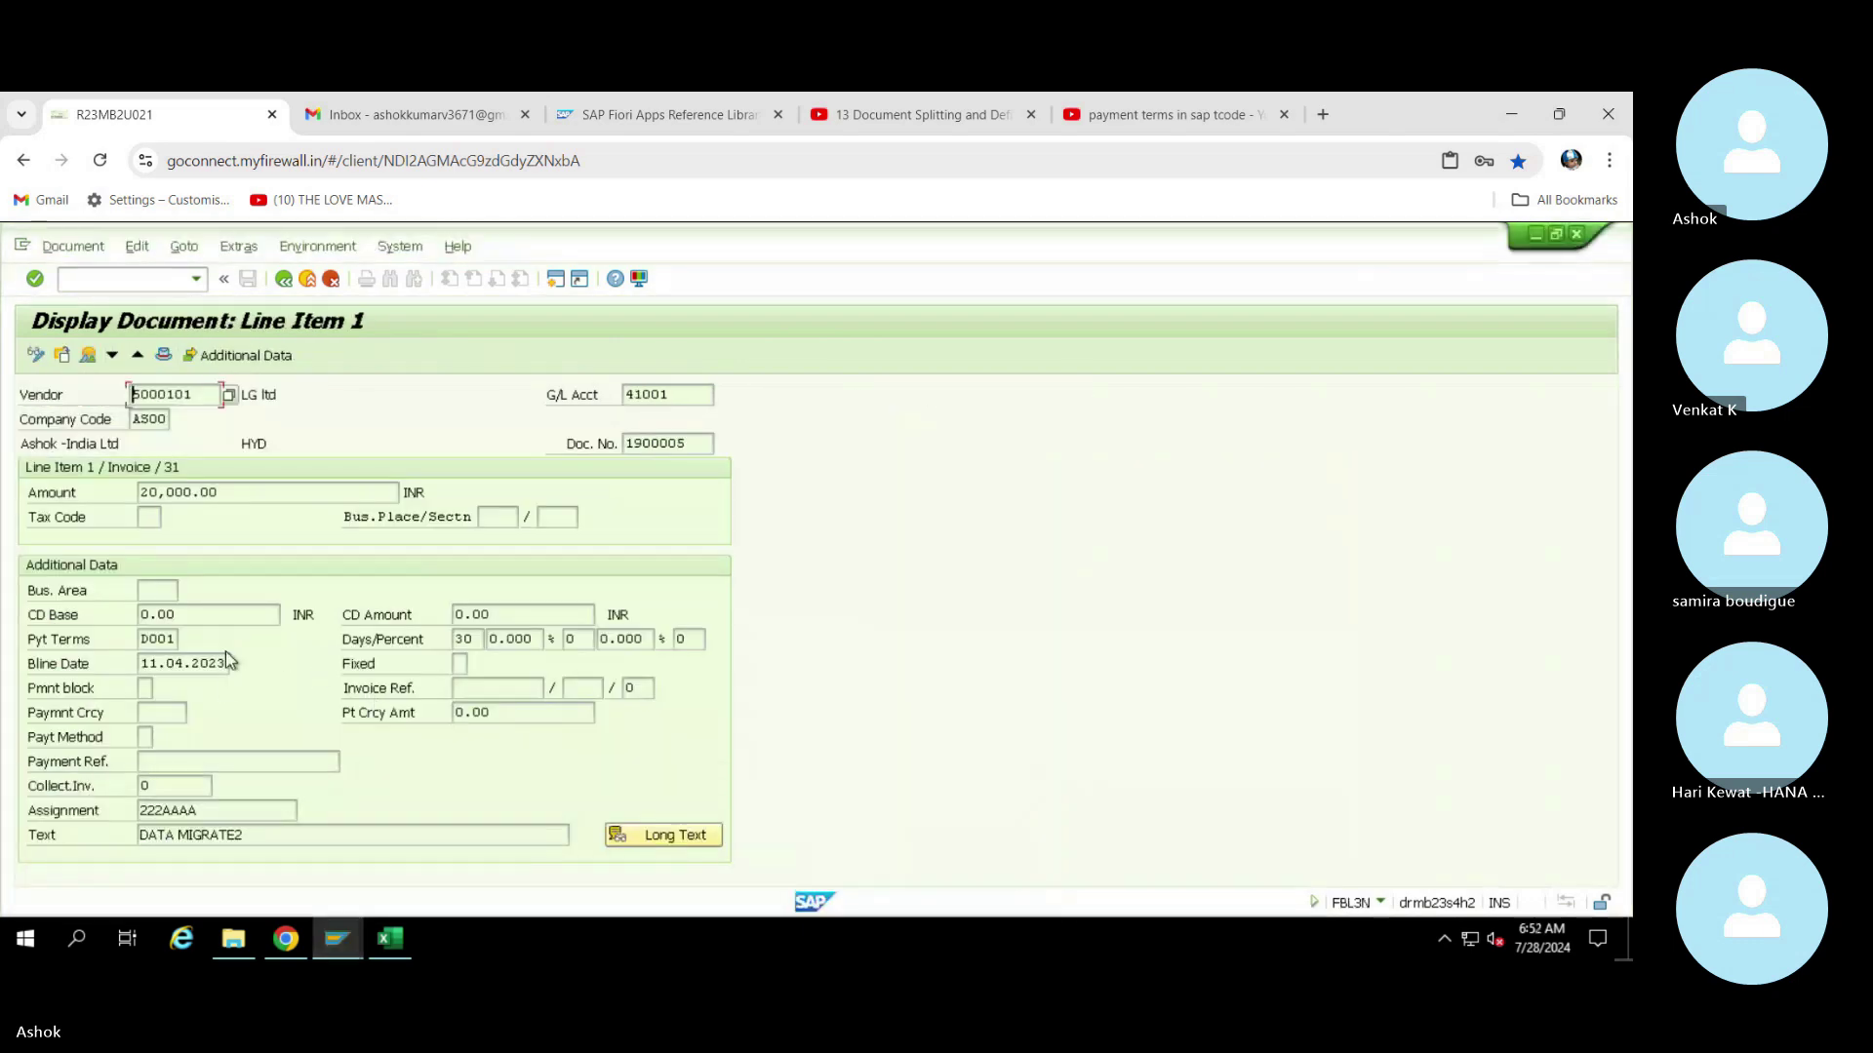
drag(226, 665, 140, 664)
click(347, 854)
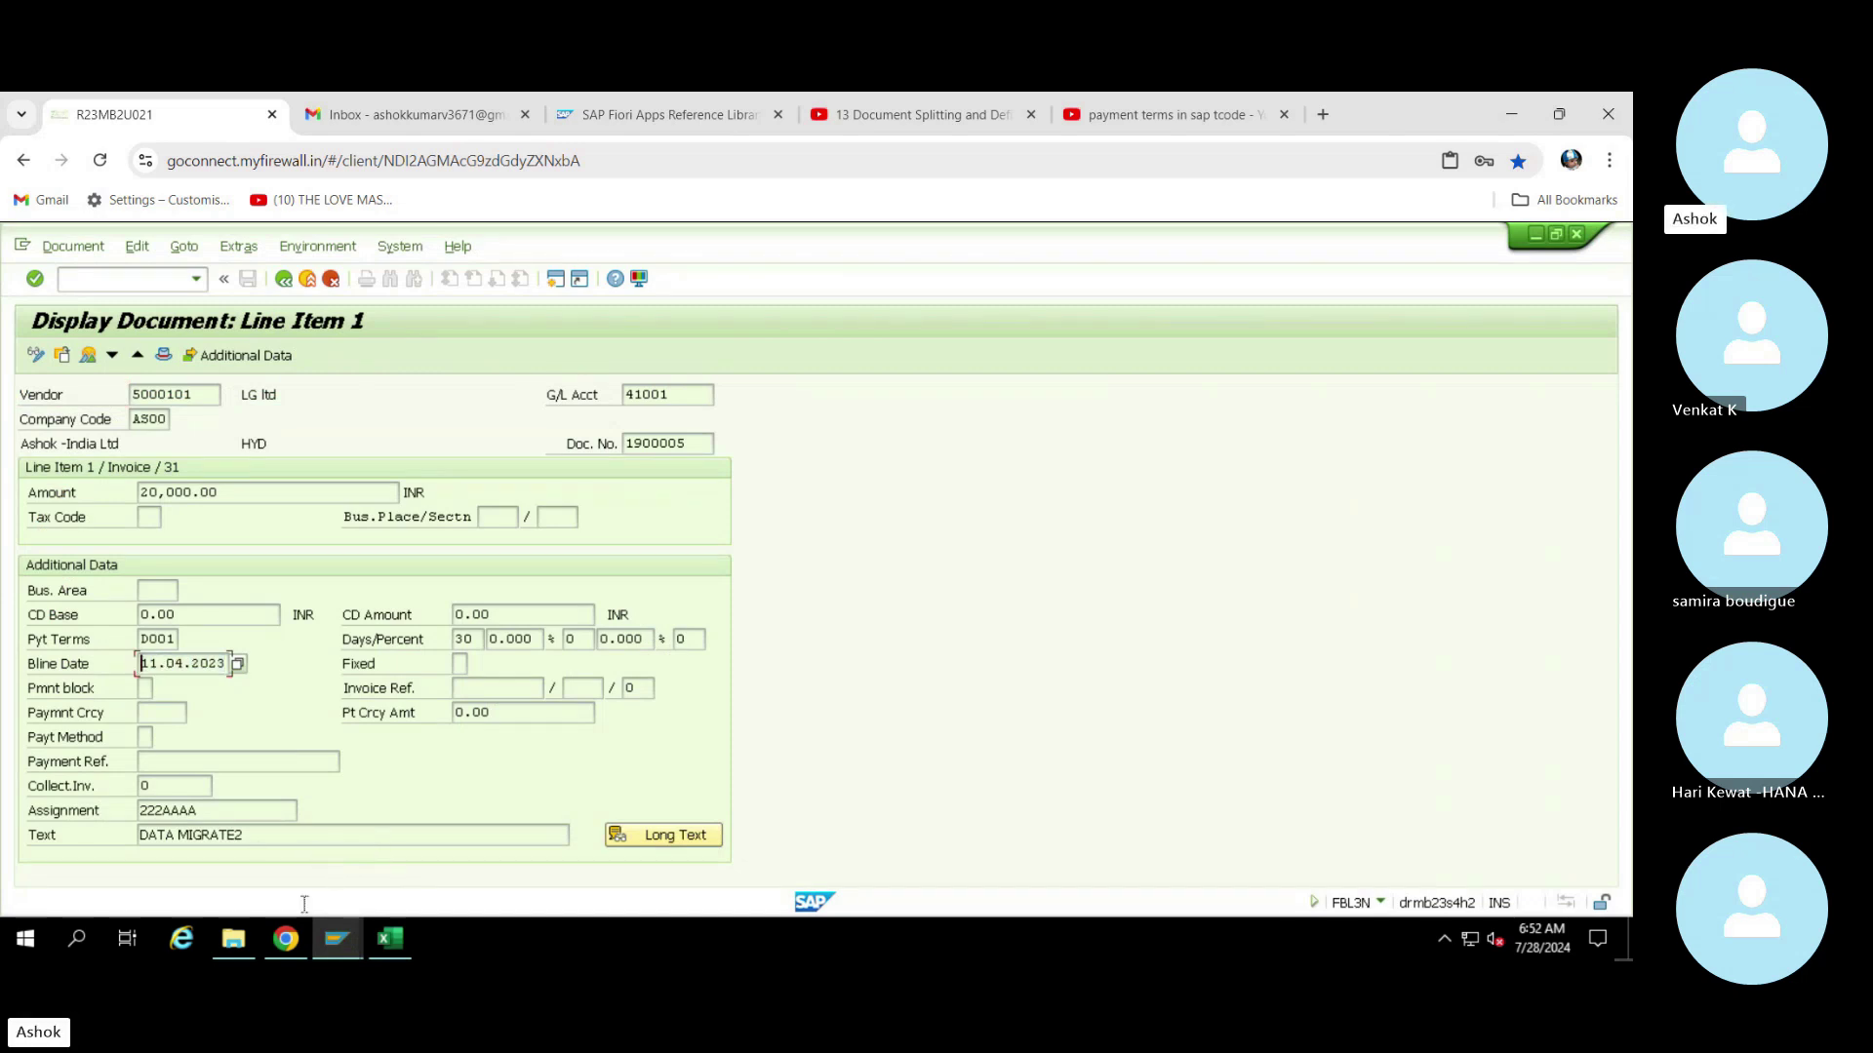
Review the second vendor open item in the Excel source workbook from its payment terms back through the amounts to the document date
click(389, 938)
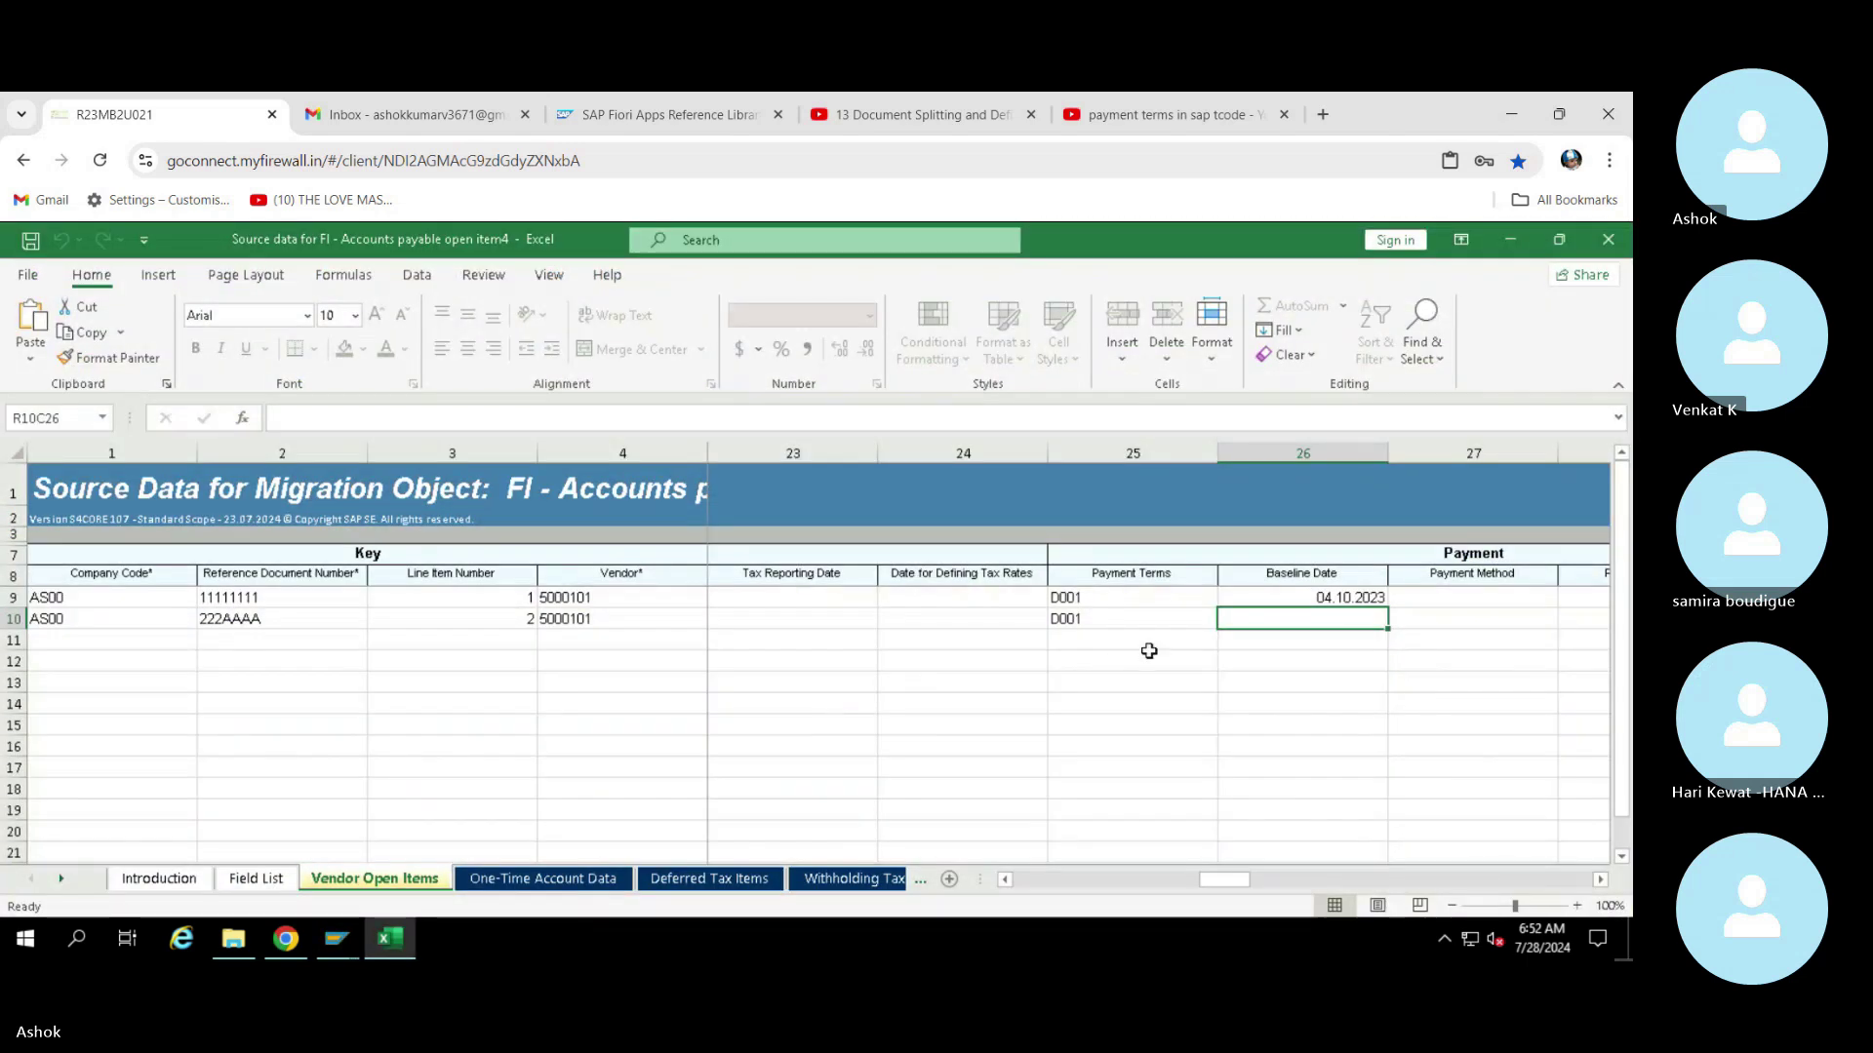
click(1169, 663)
click(1100, 623)
key(Left)
key(Left)
key(Left)
key(Left)
key(Left)
key(Left)
key(Left)
key(Left)
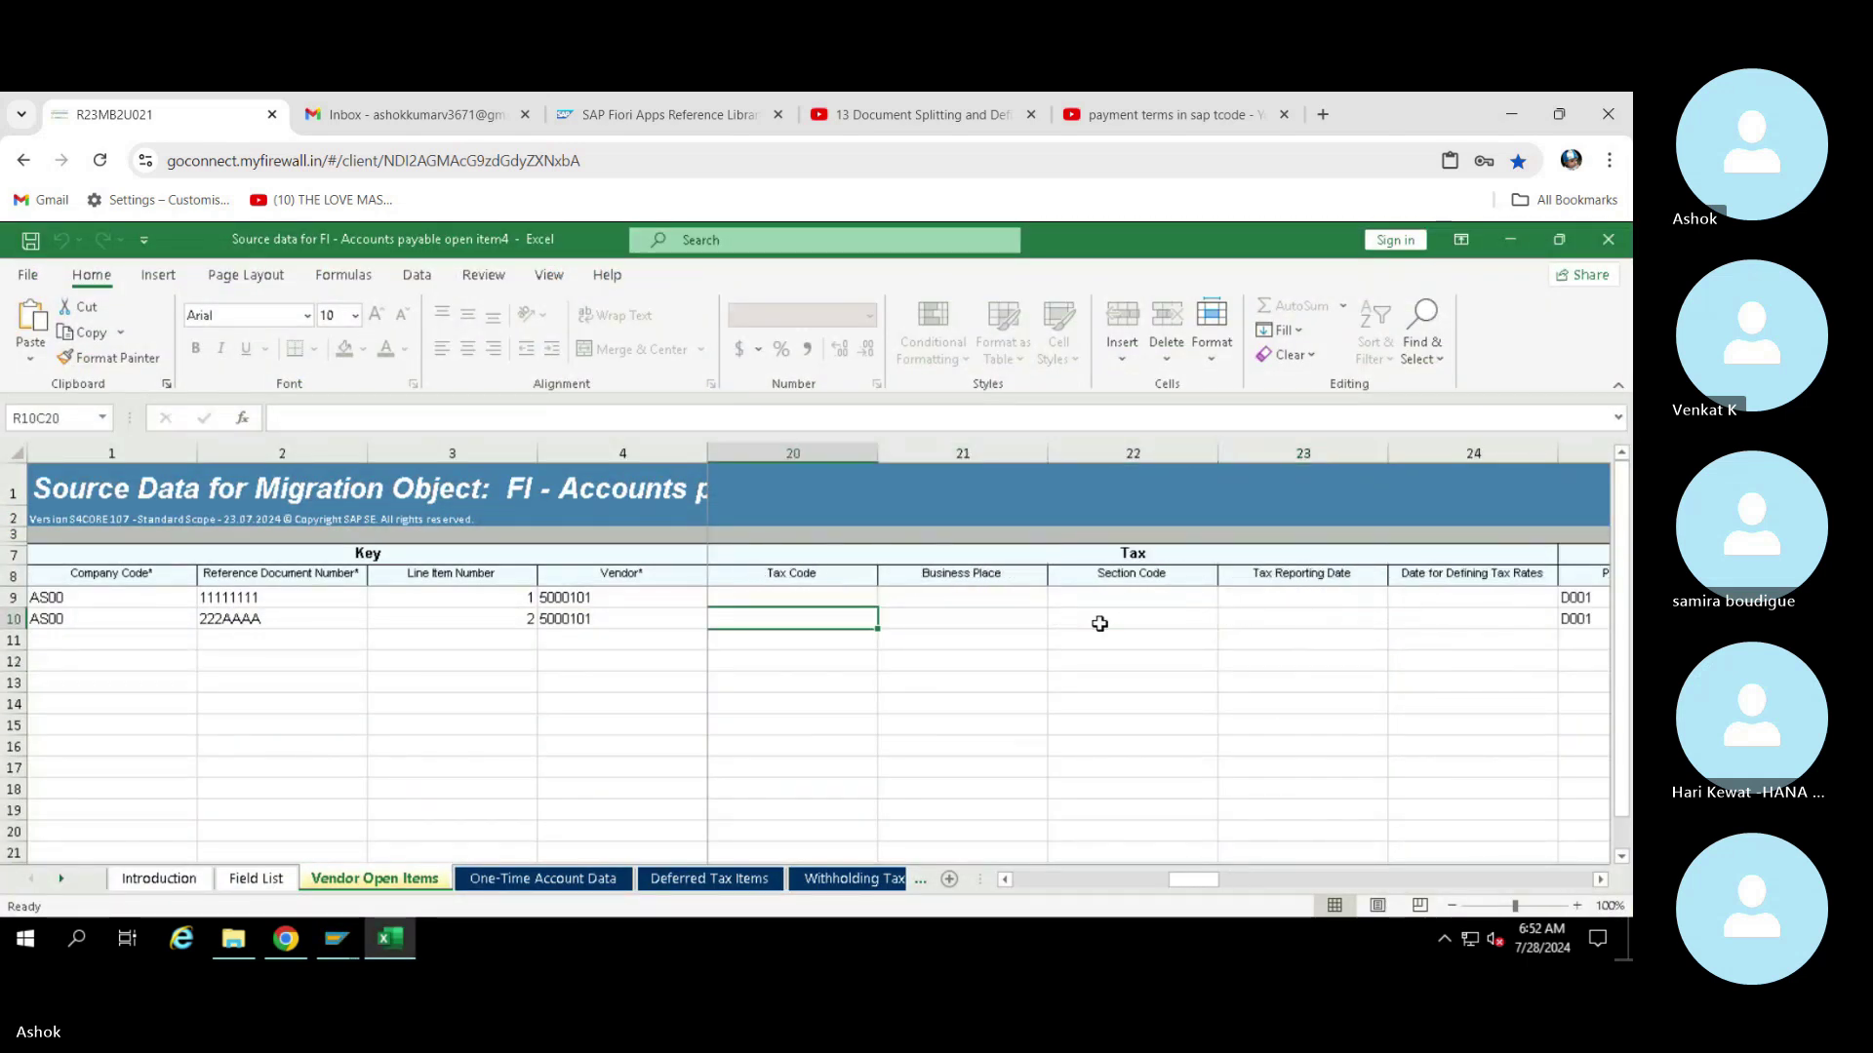
key(Left)
key(Left)
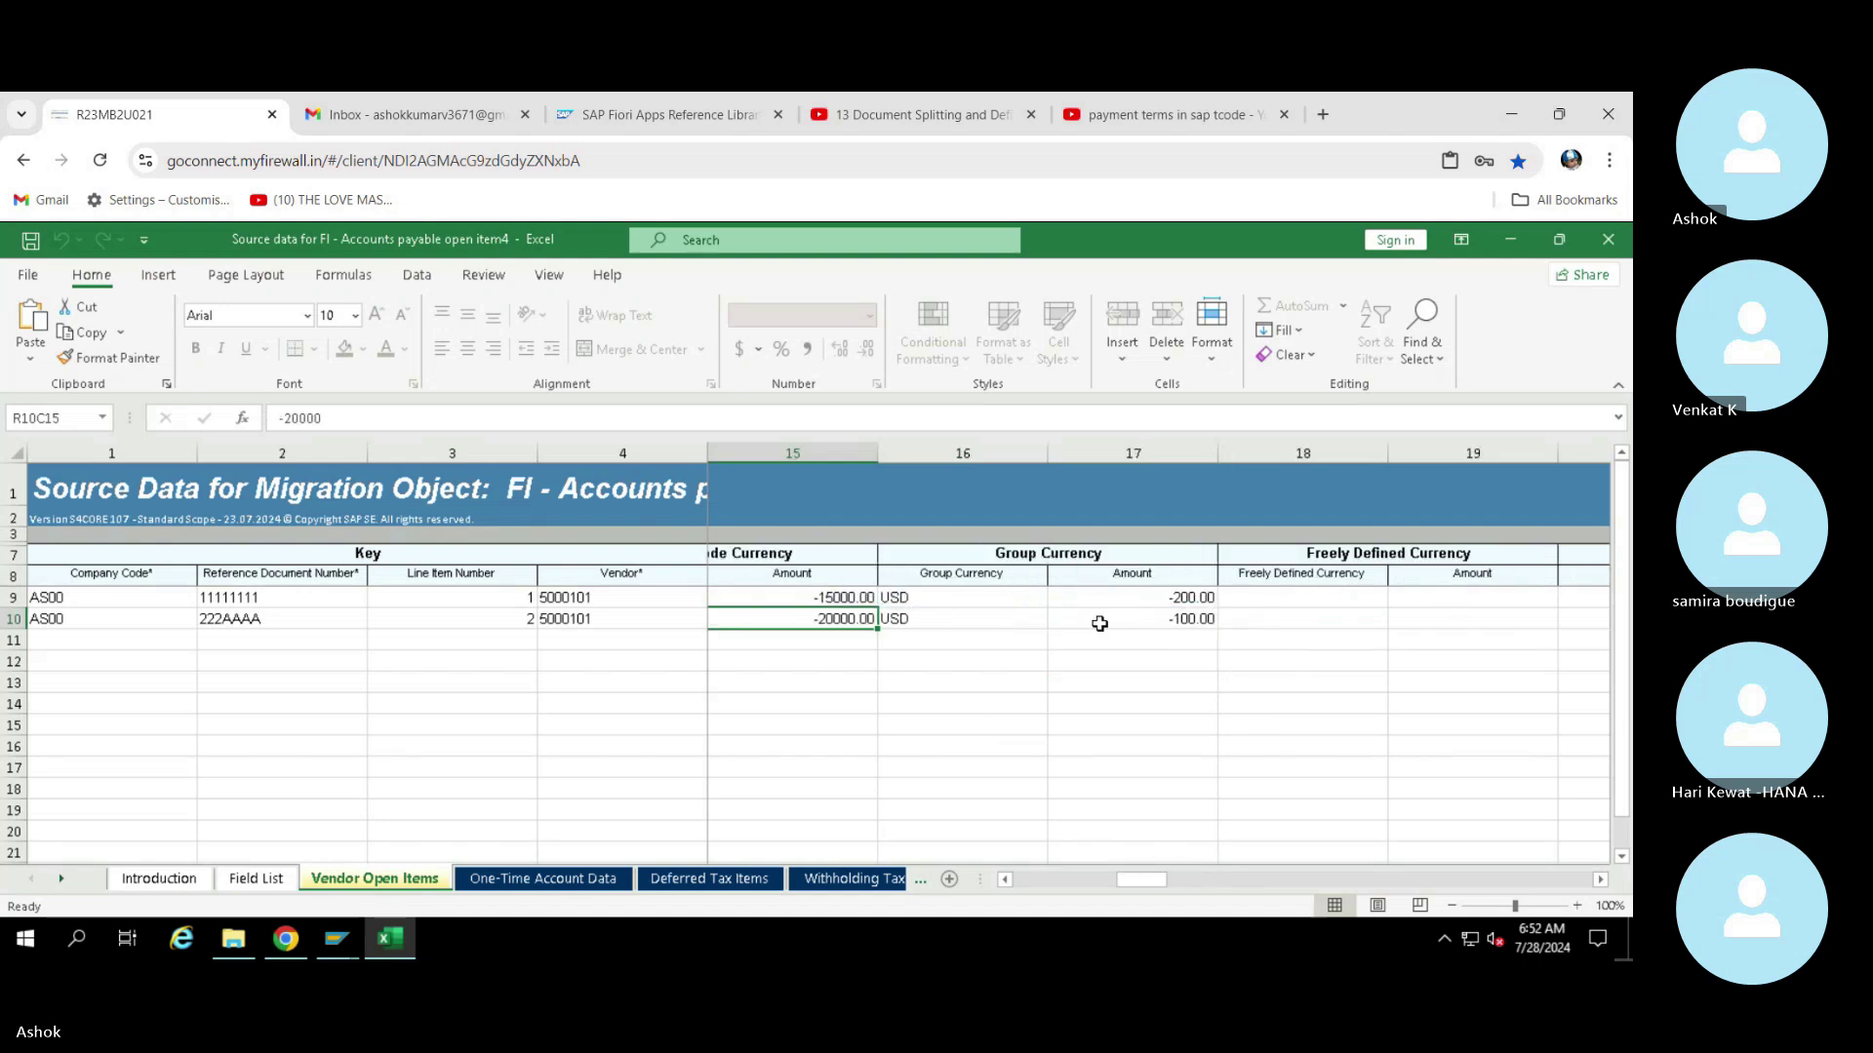
key(Left)
key(Left)
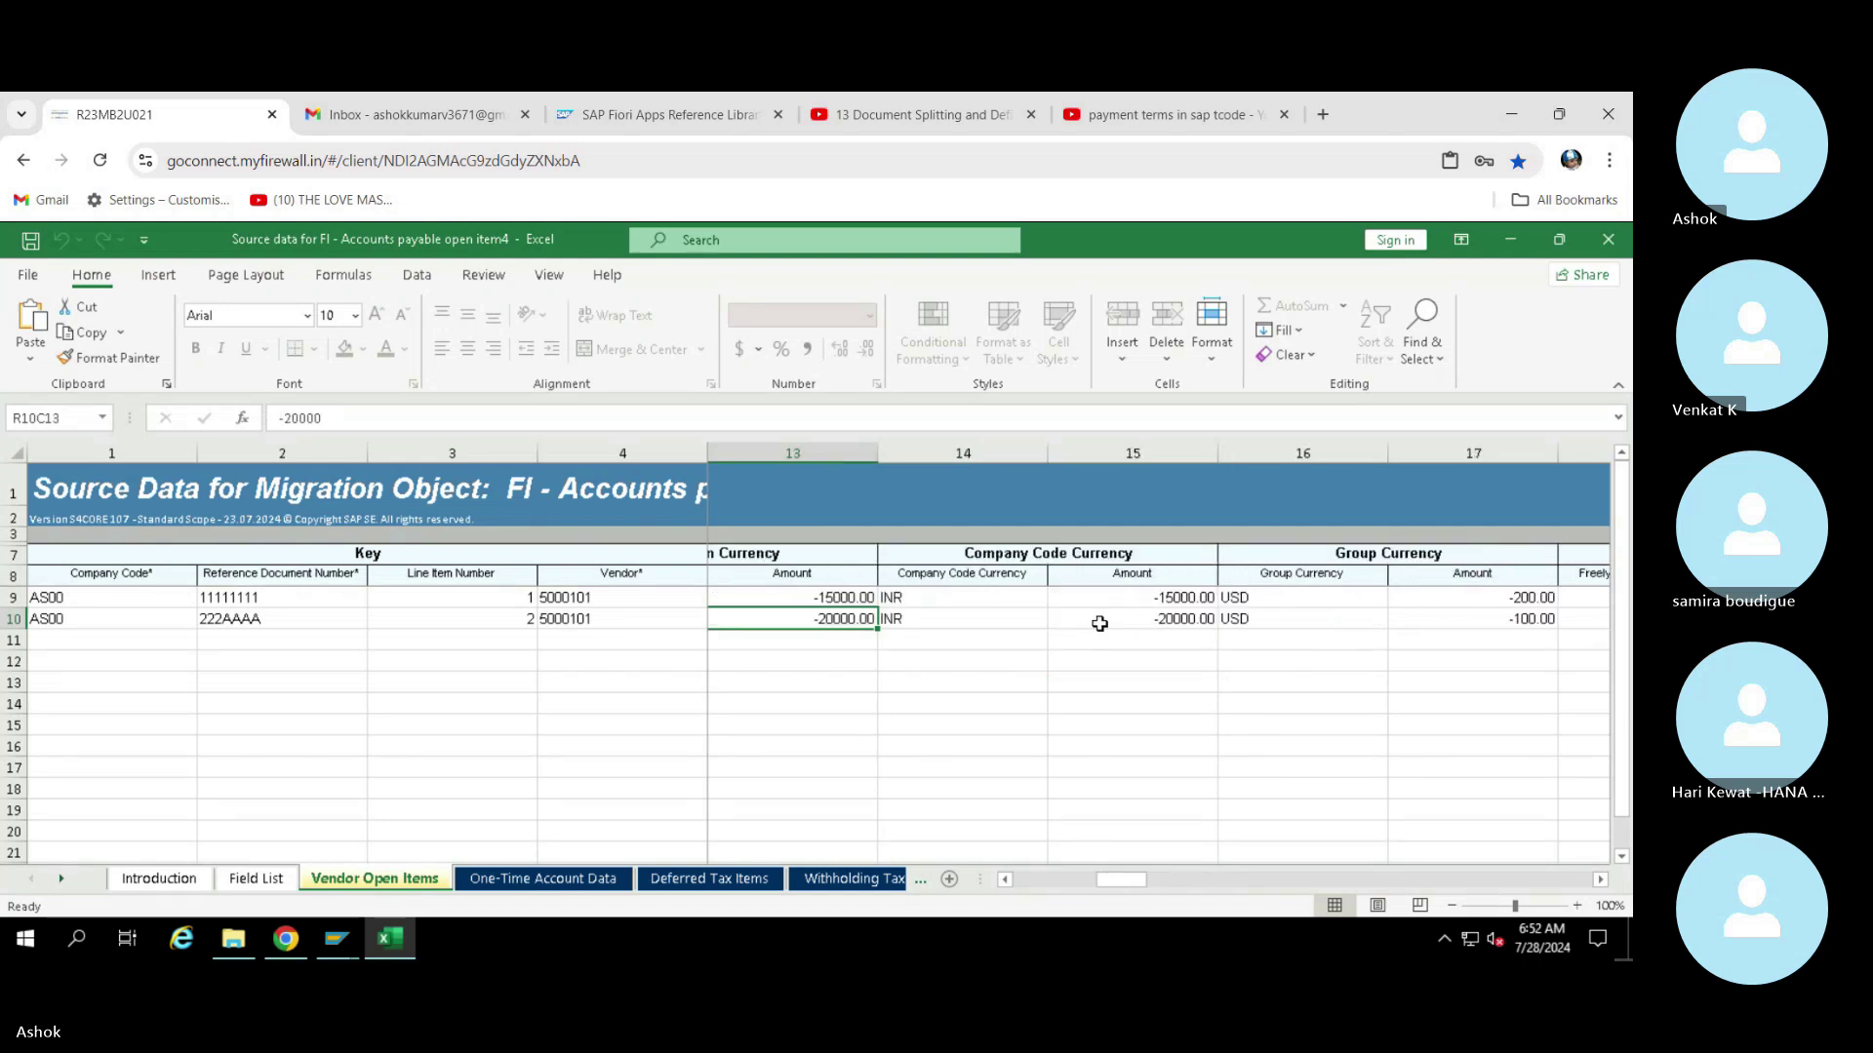
key(Left)
key(Left)
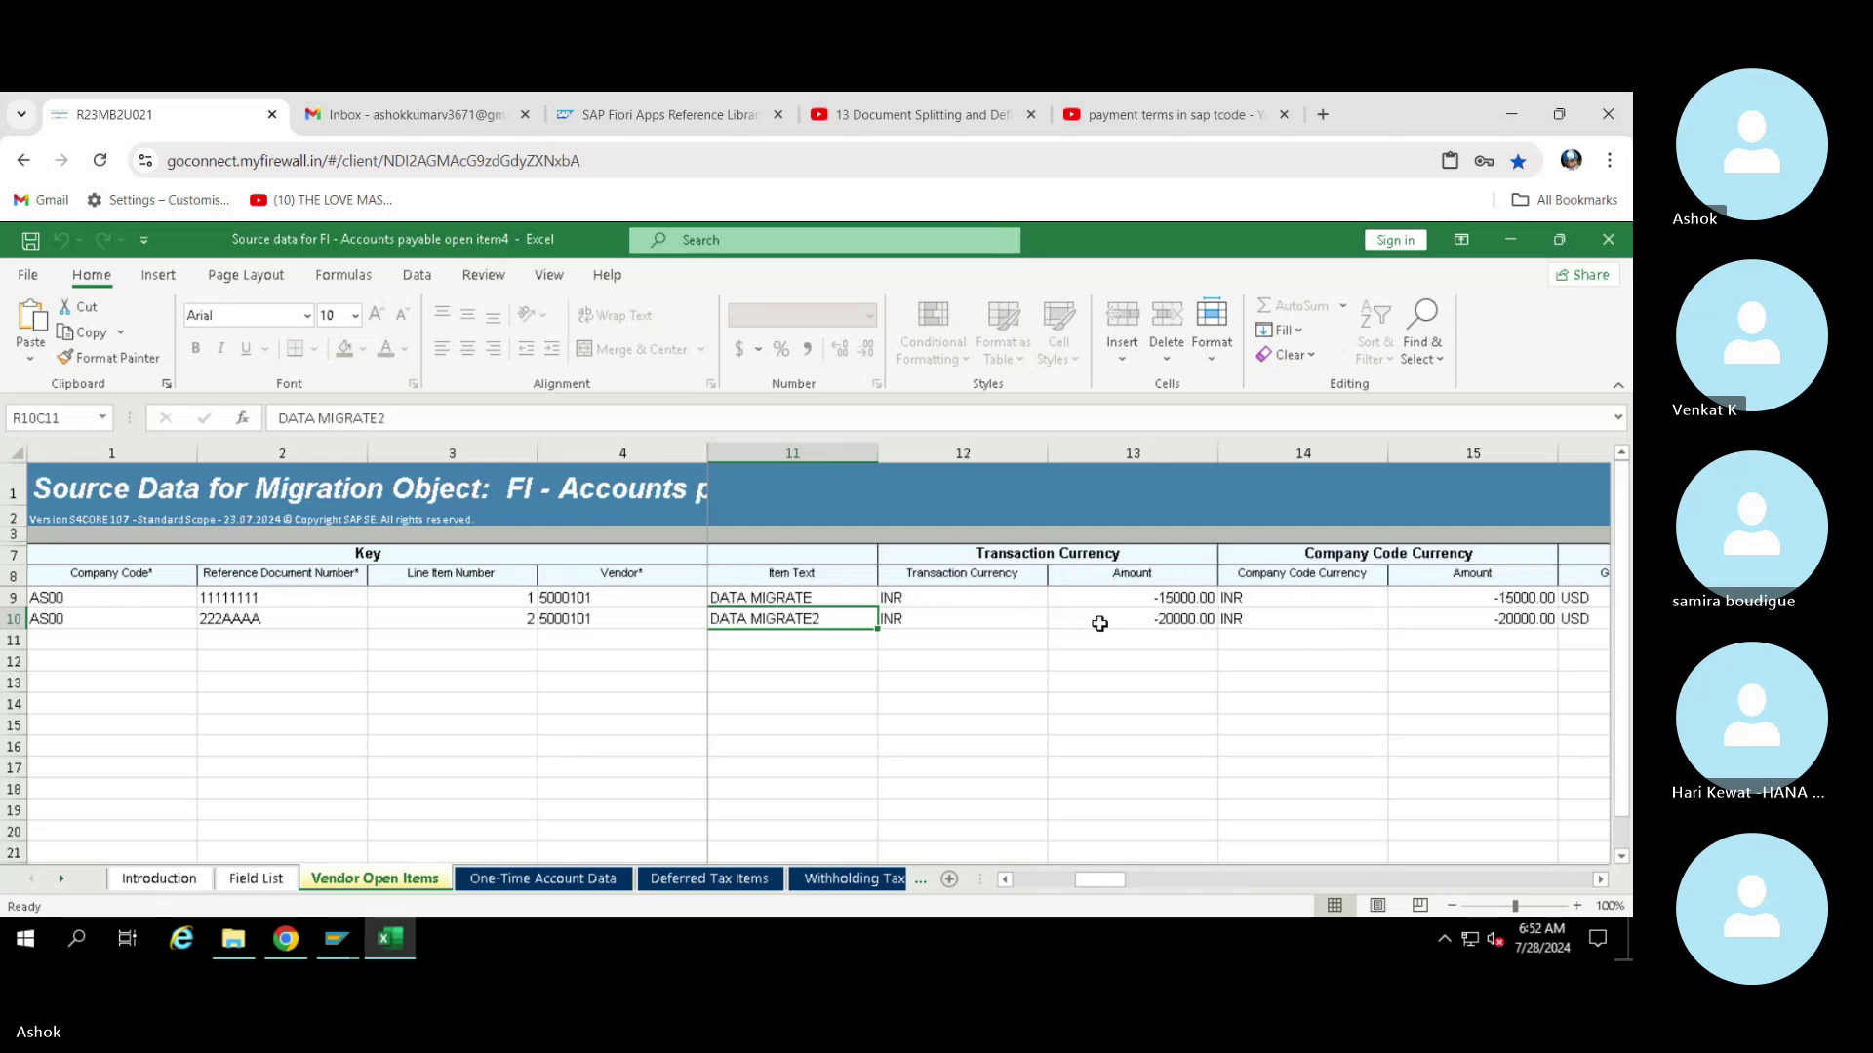
key(Left)
key(Left)
key(Left)
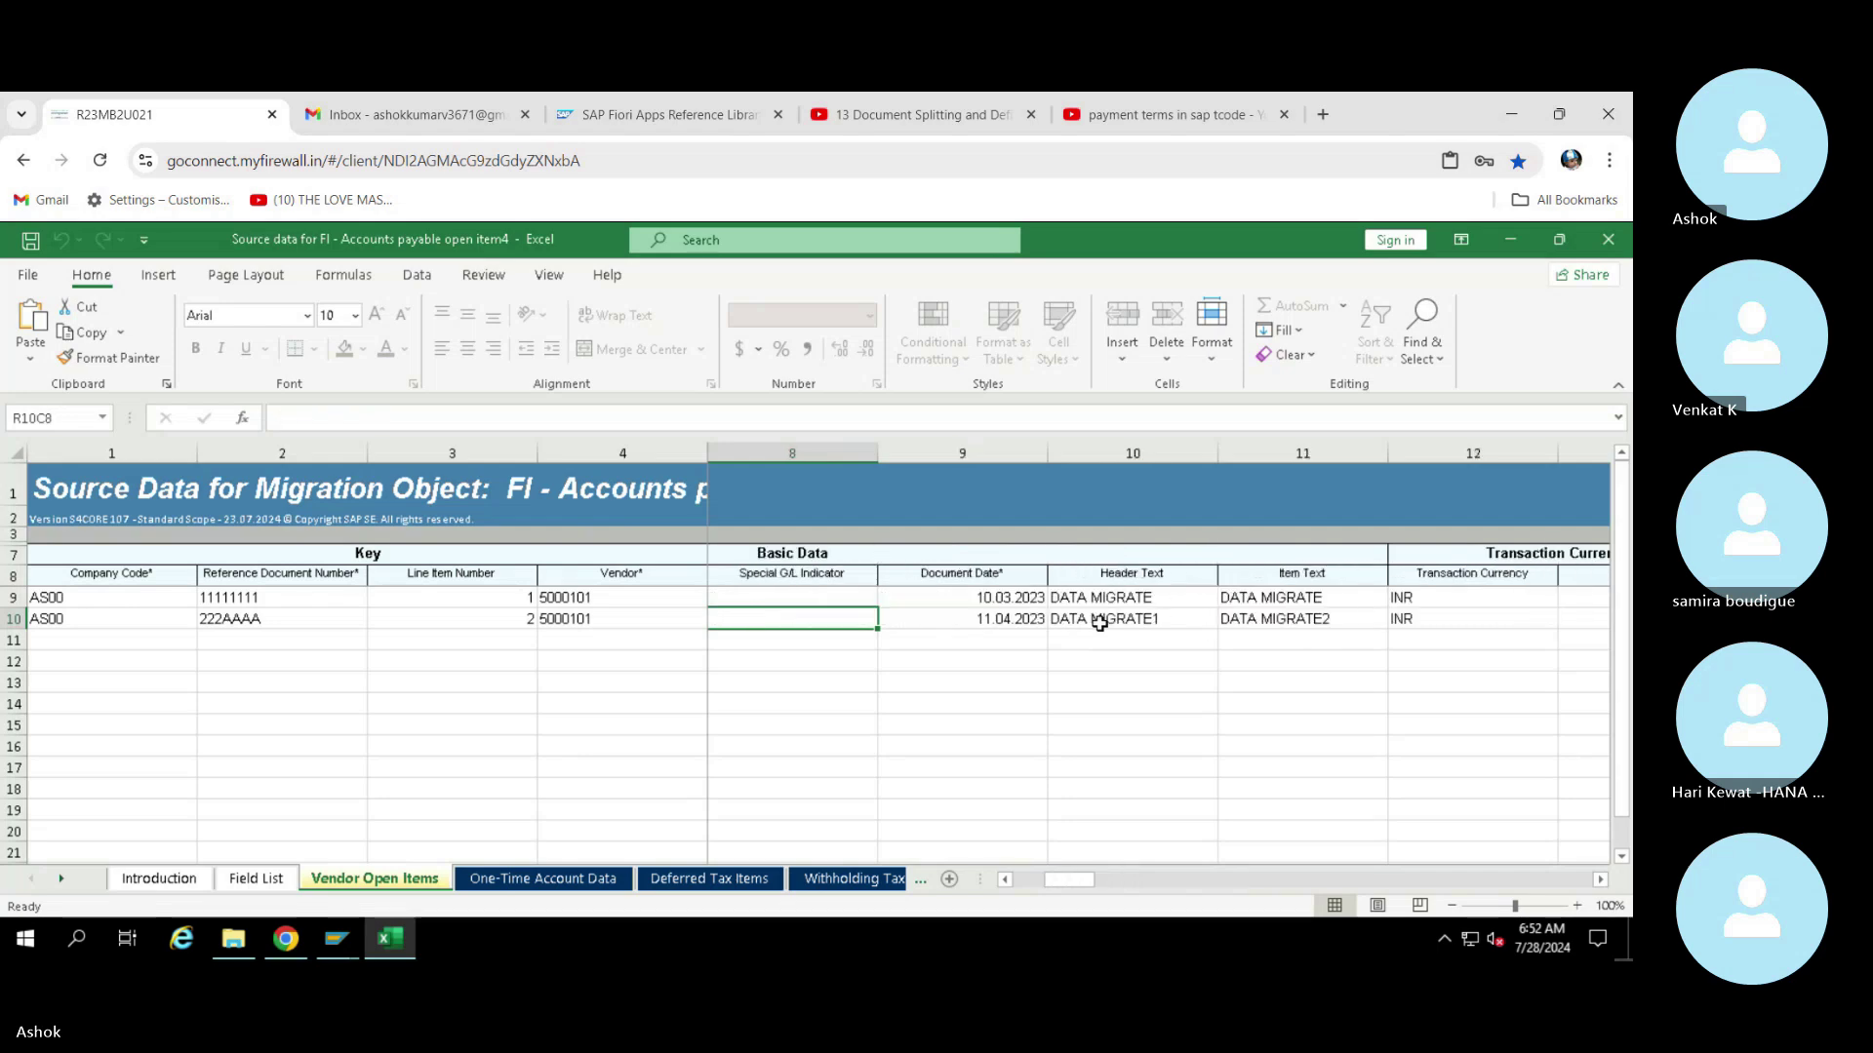
key(Right)
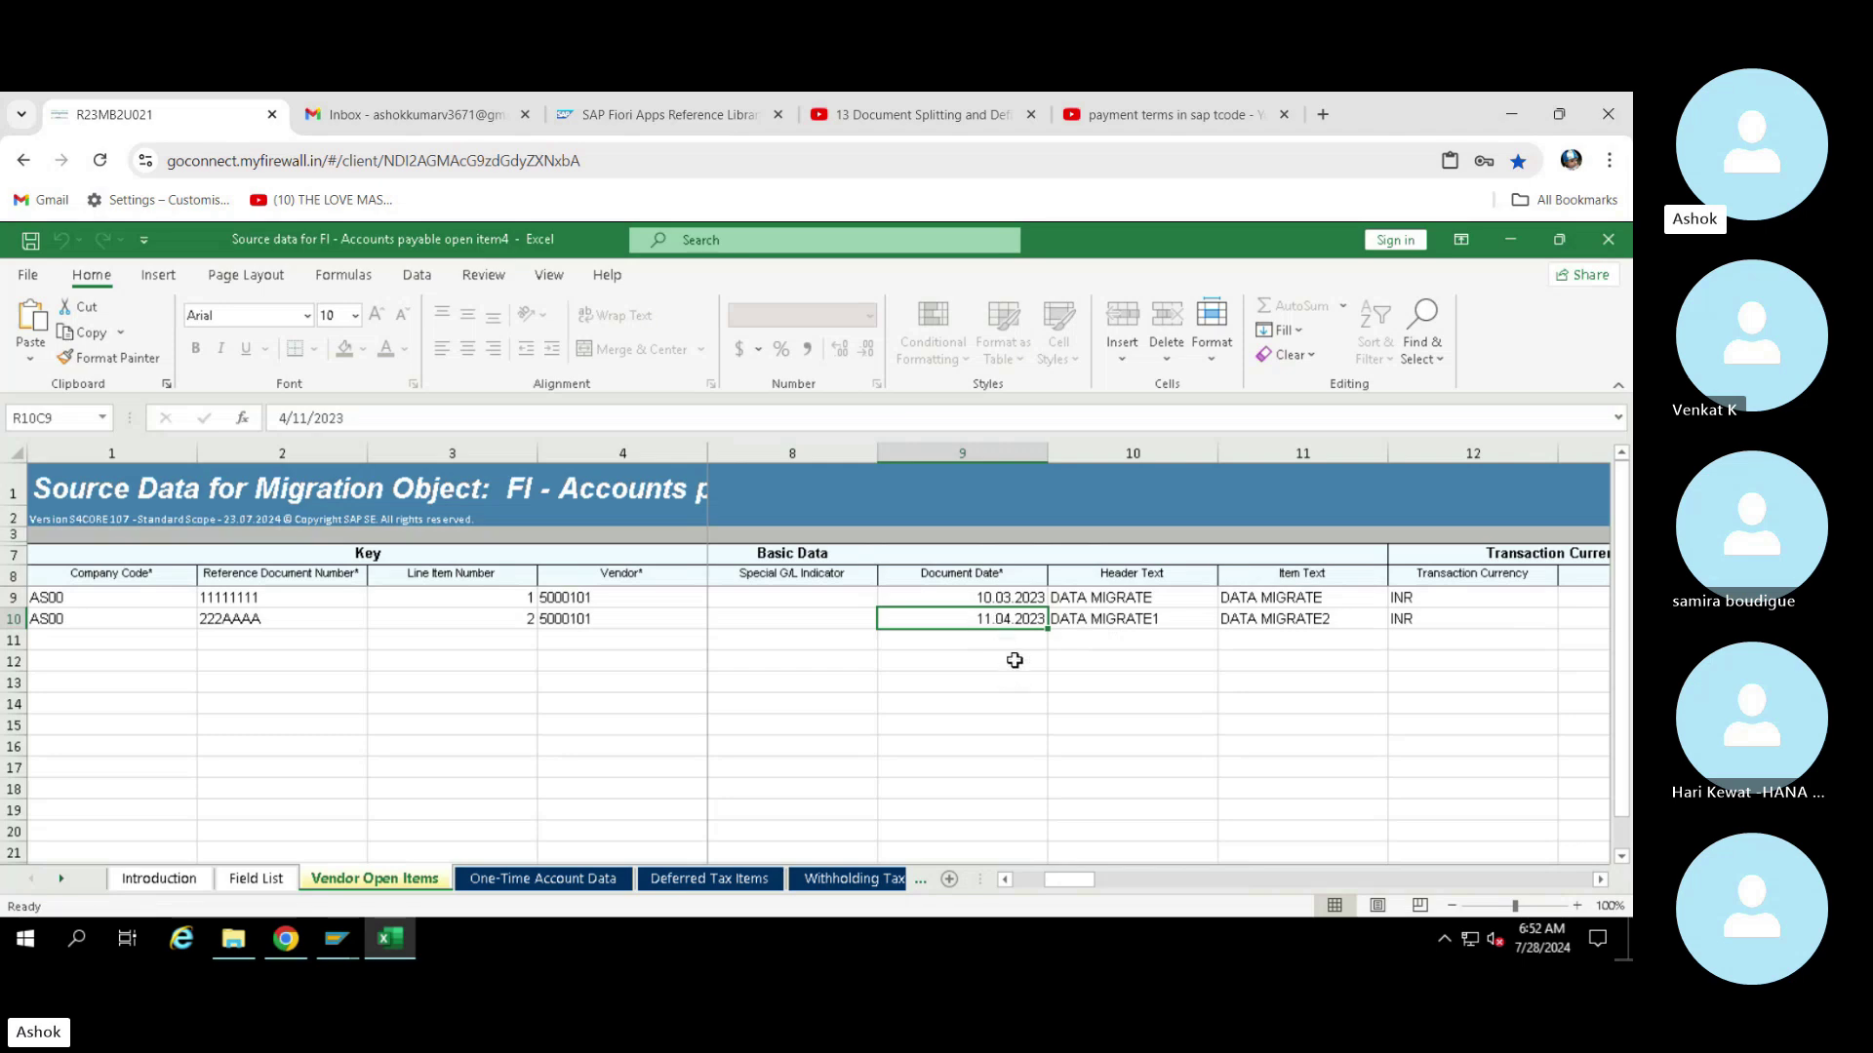
key(Down)
key(Down)
click(999, 619)
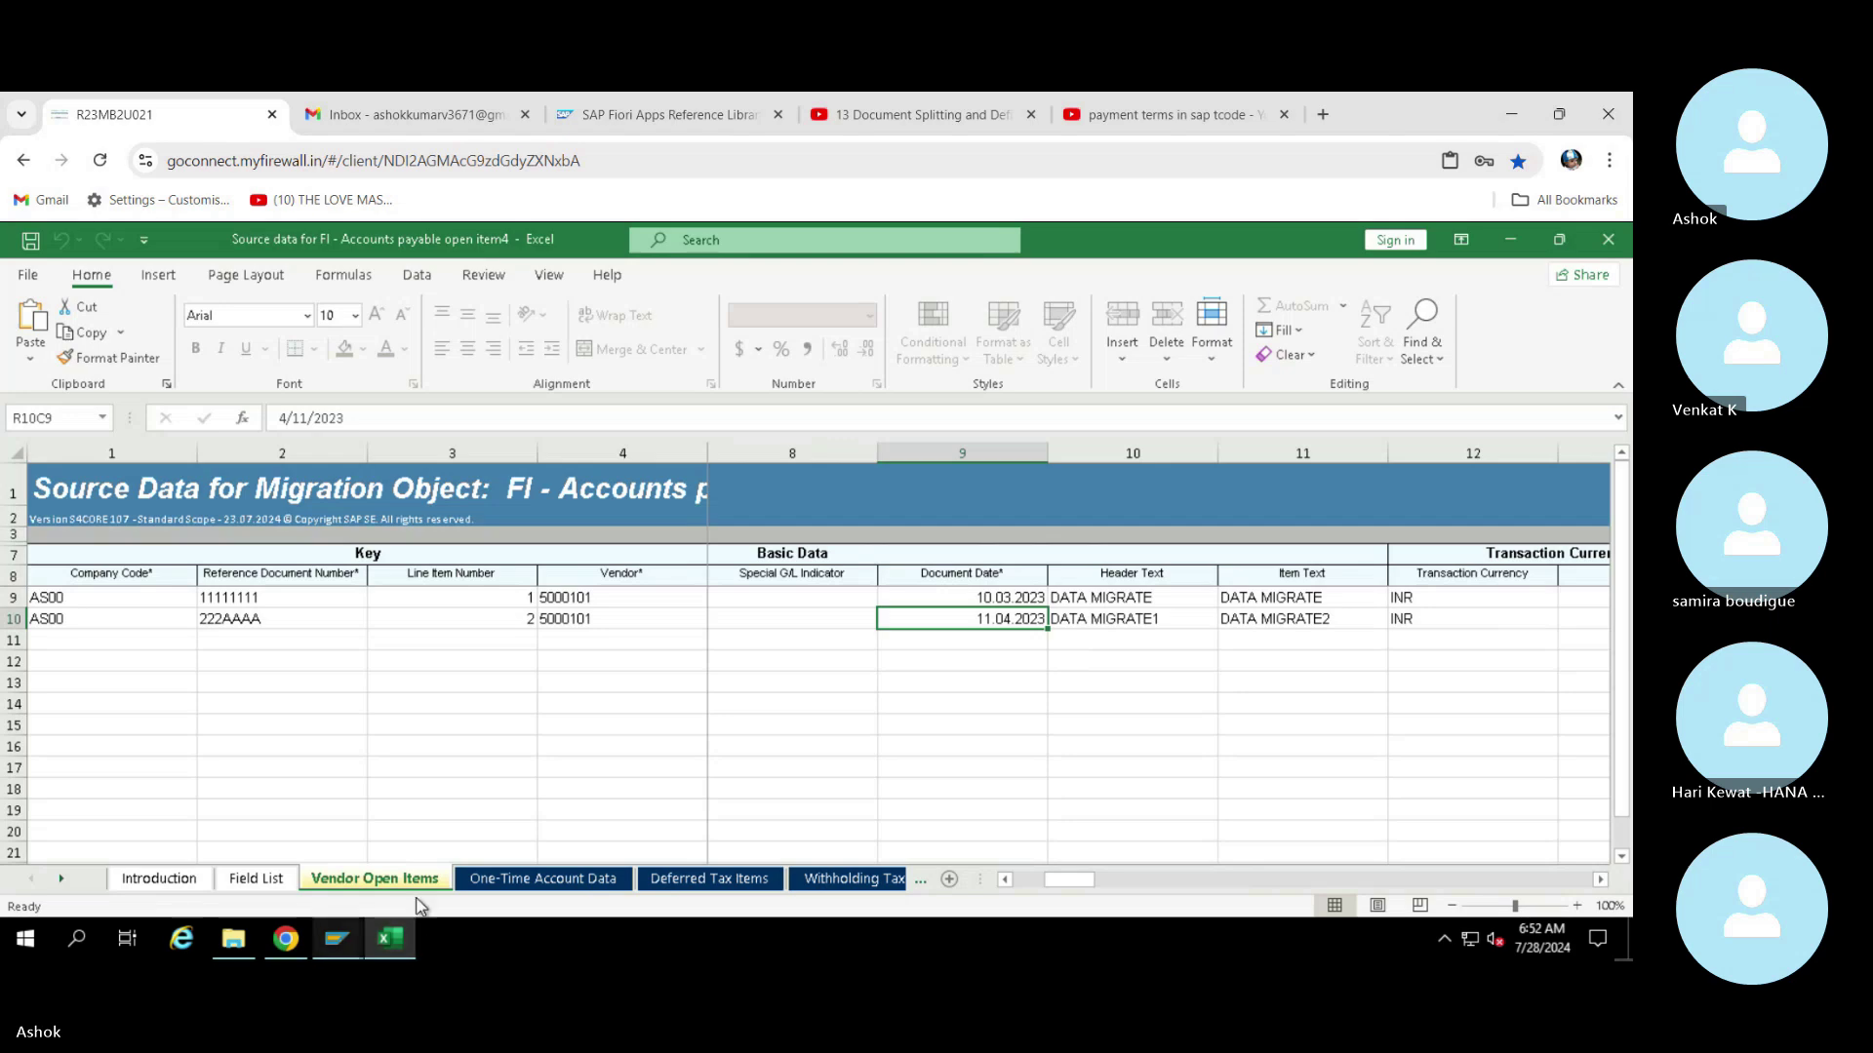
Recheck the vendor line item in SAP and bring up the terms of payment details for D001 in the OBB8 session
mouse_move(343, 944)
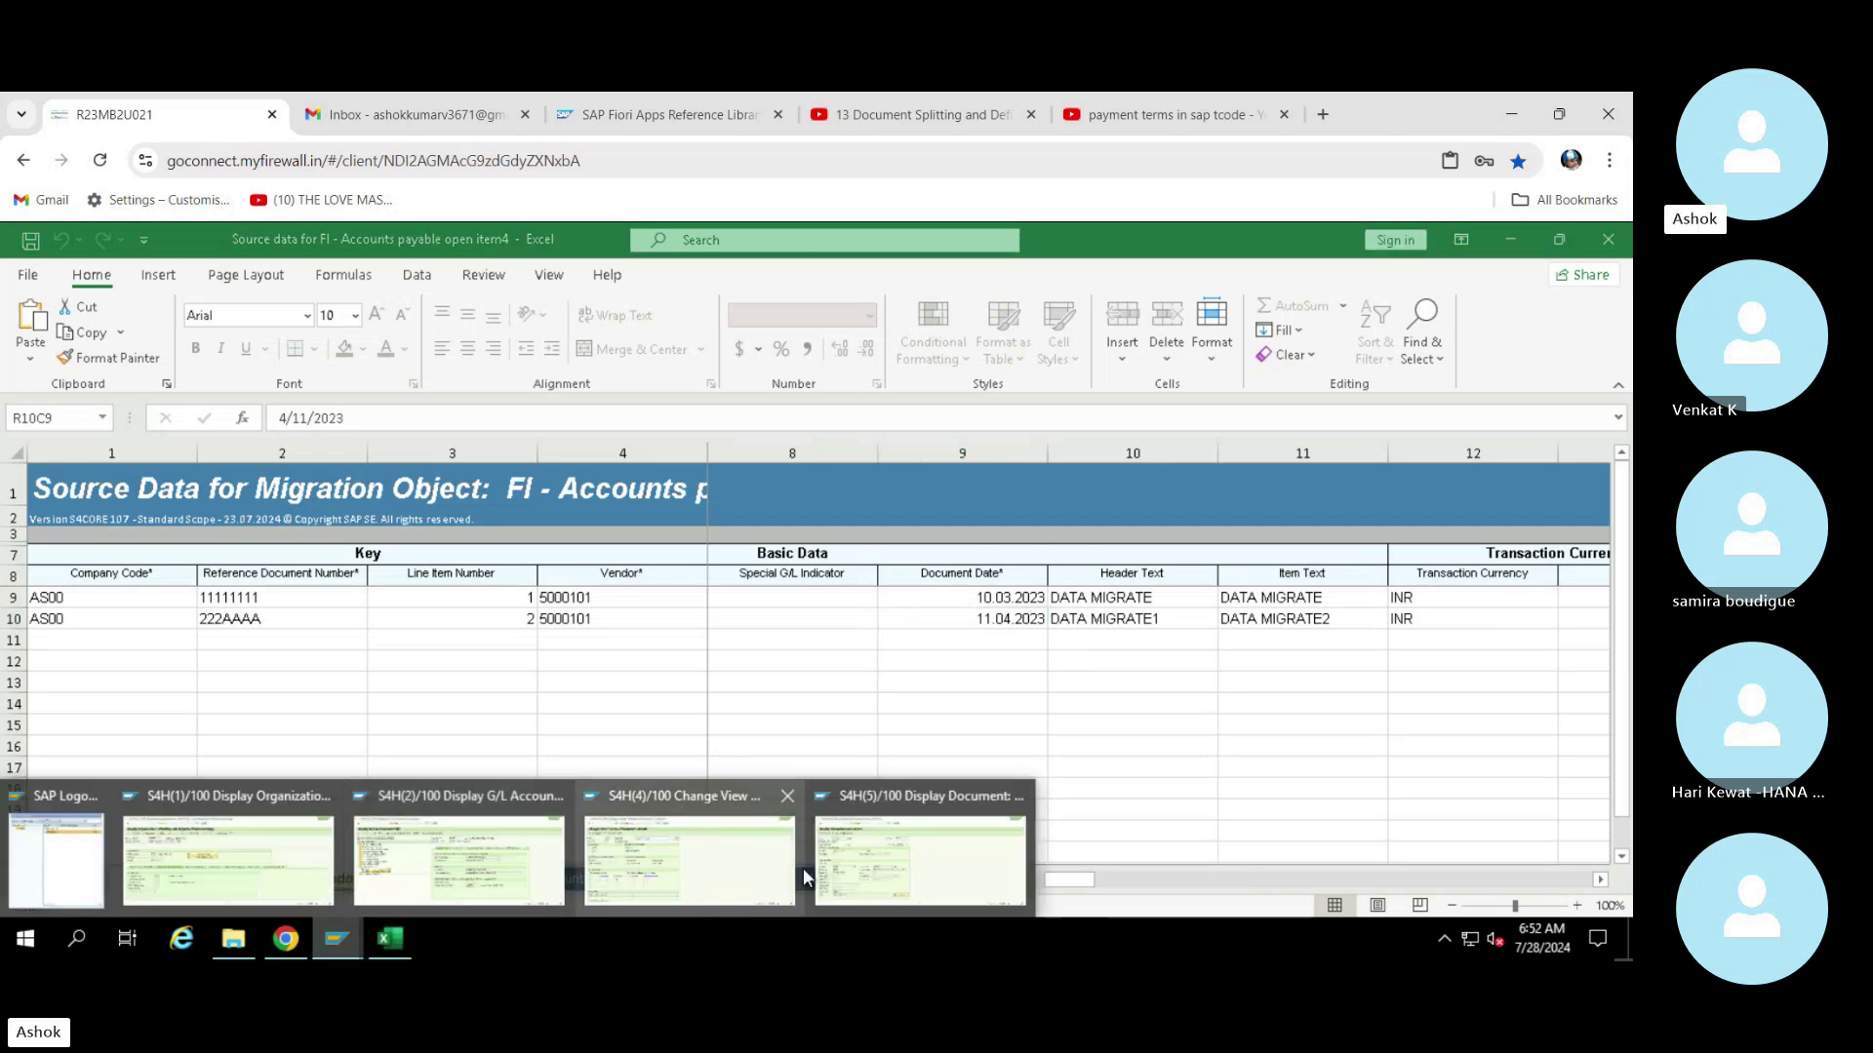
click(900, 835)
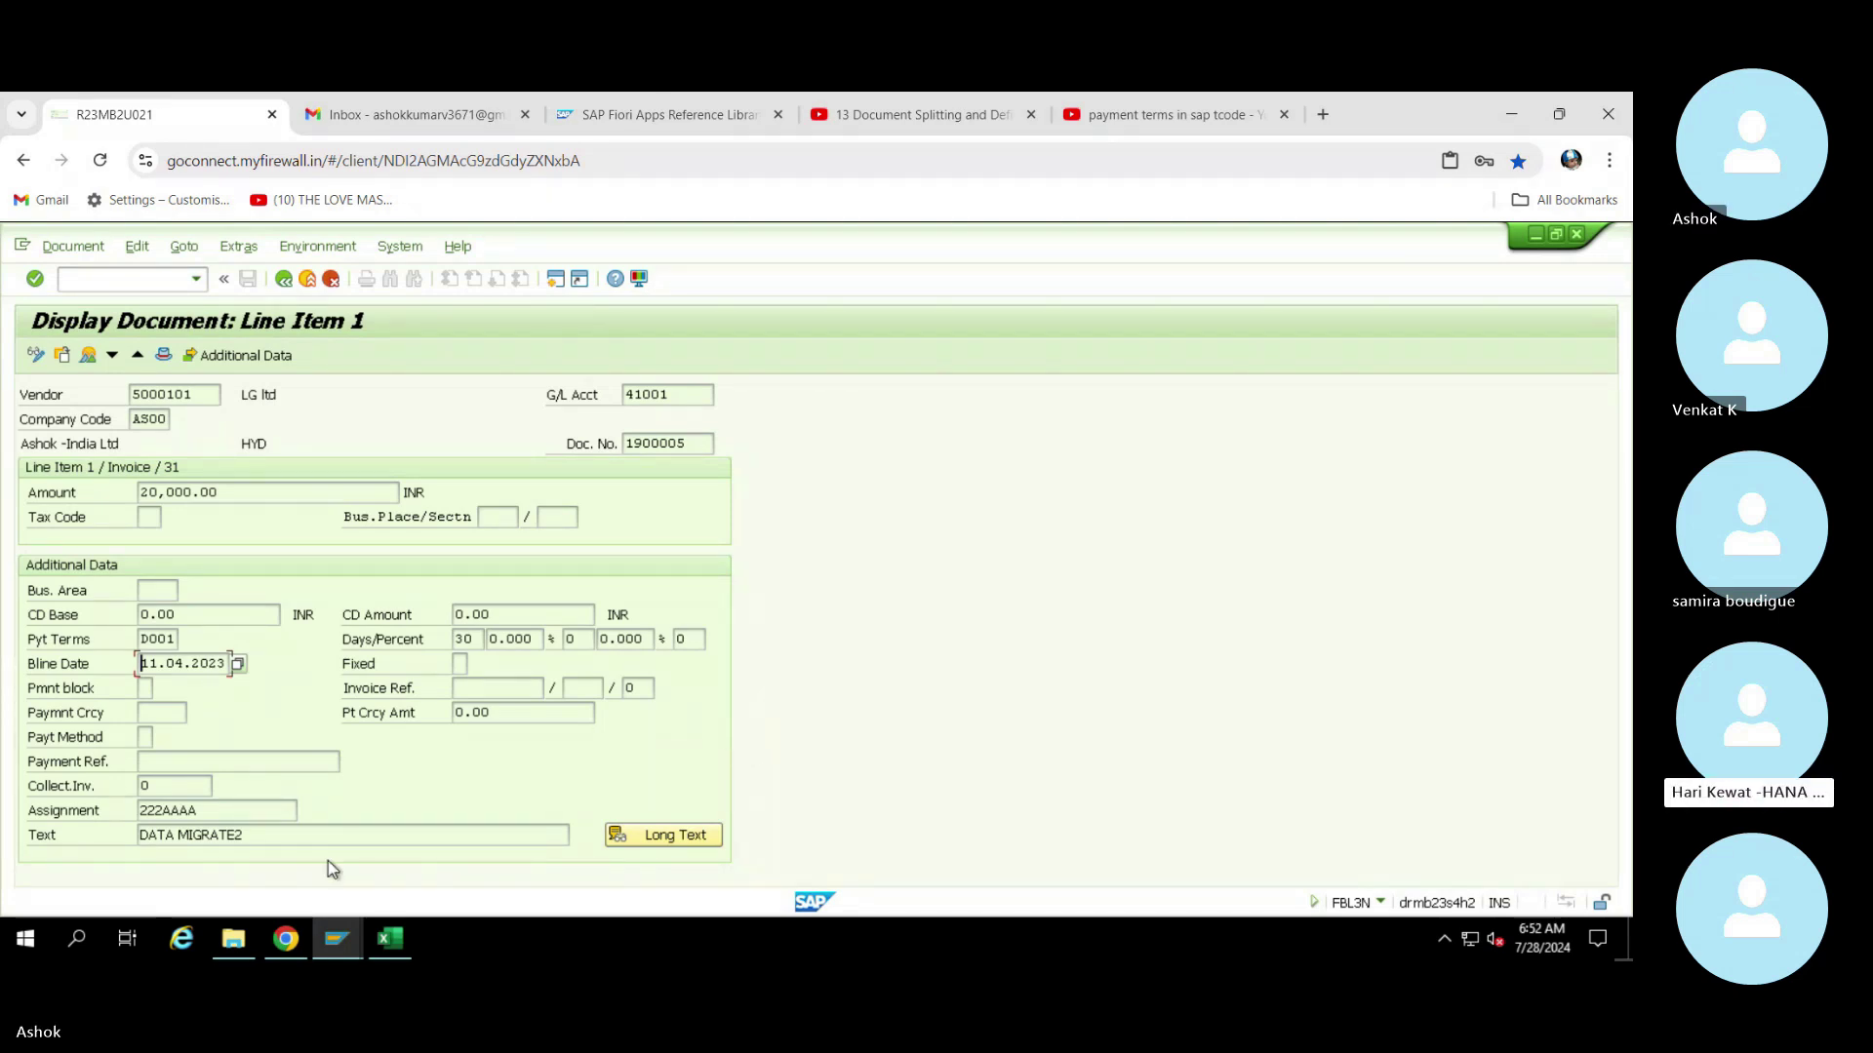
mouse_move(390, 939)
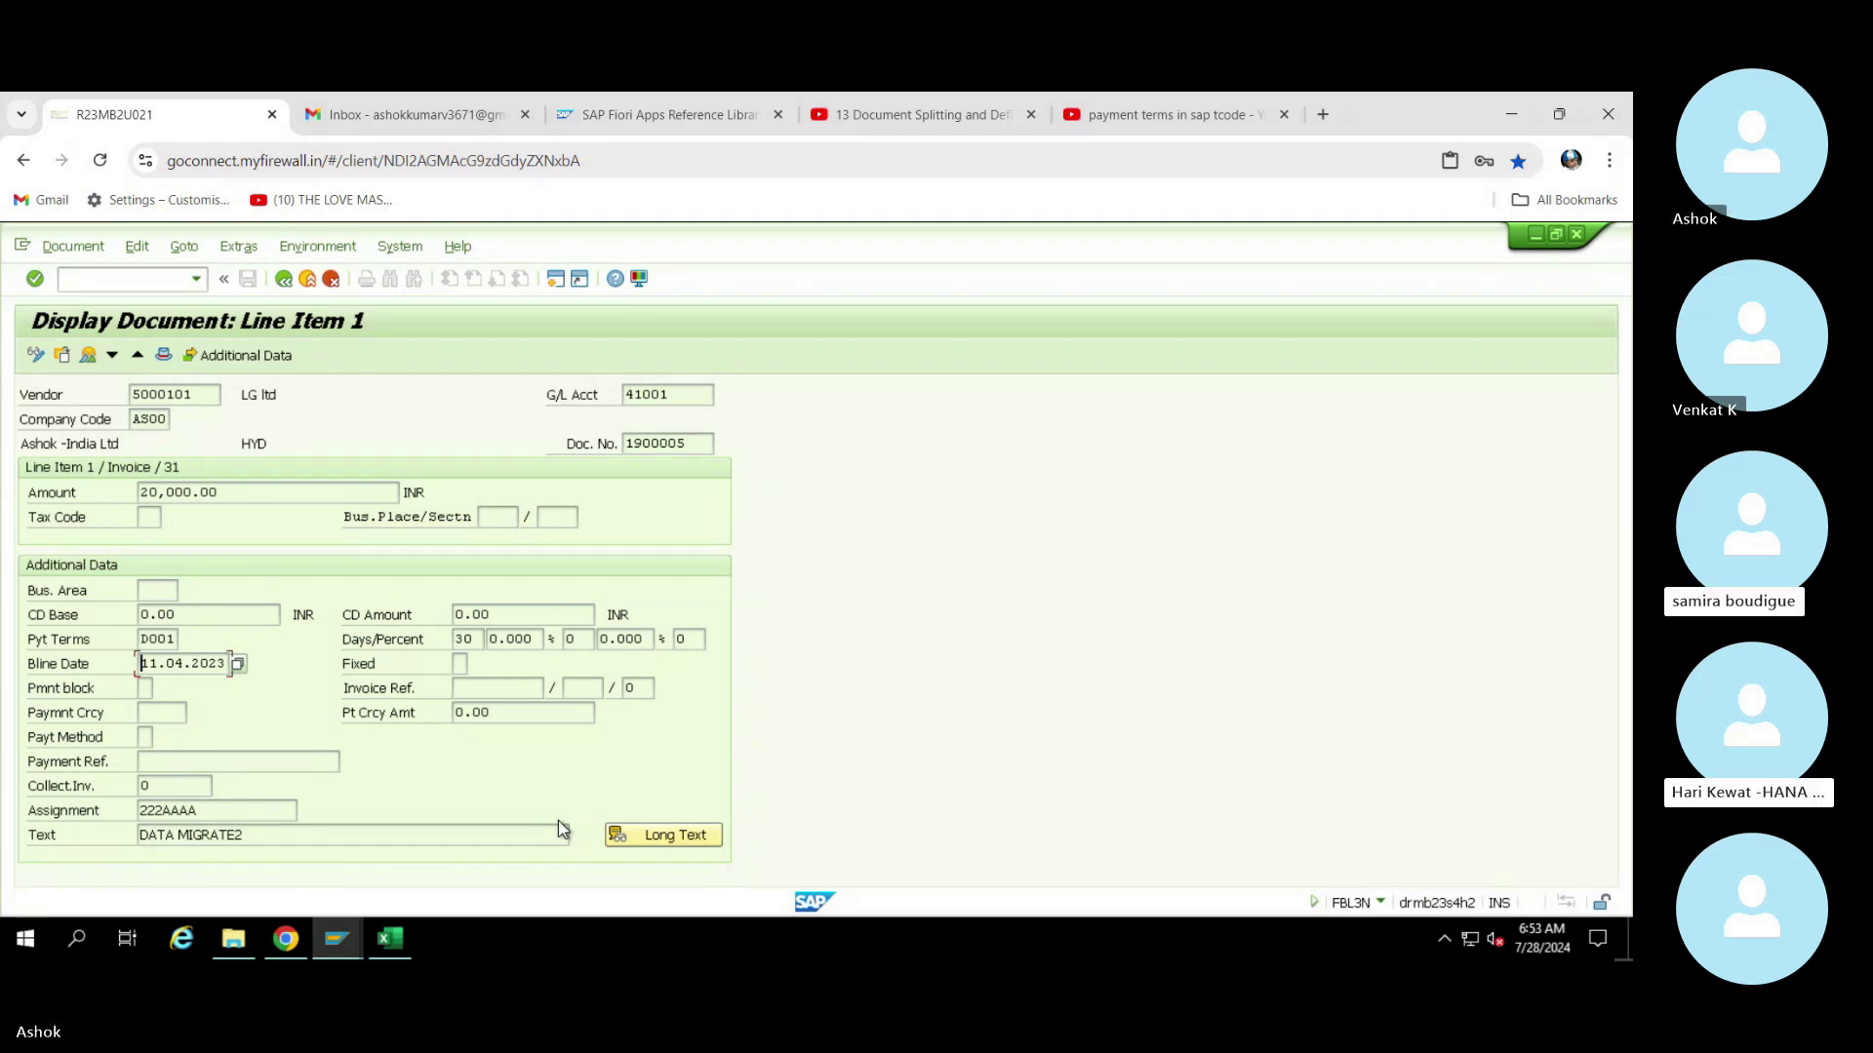
click(341, 939)
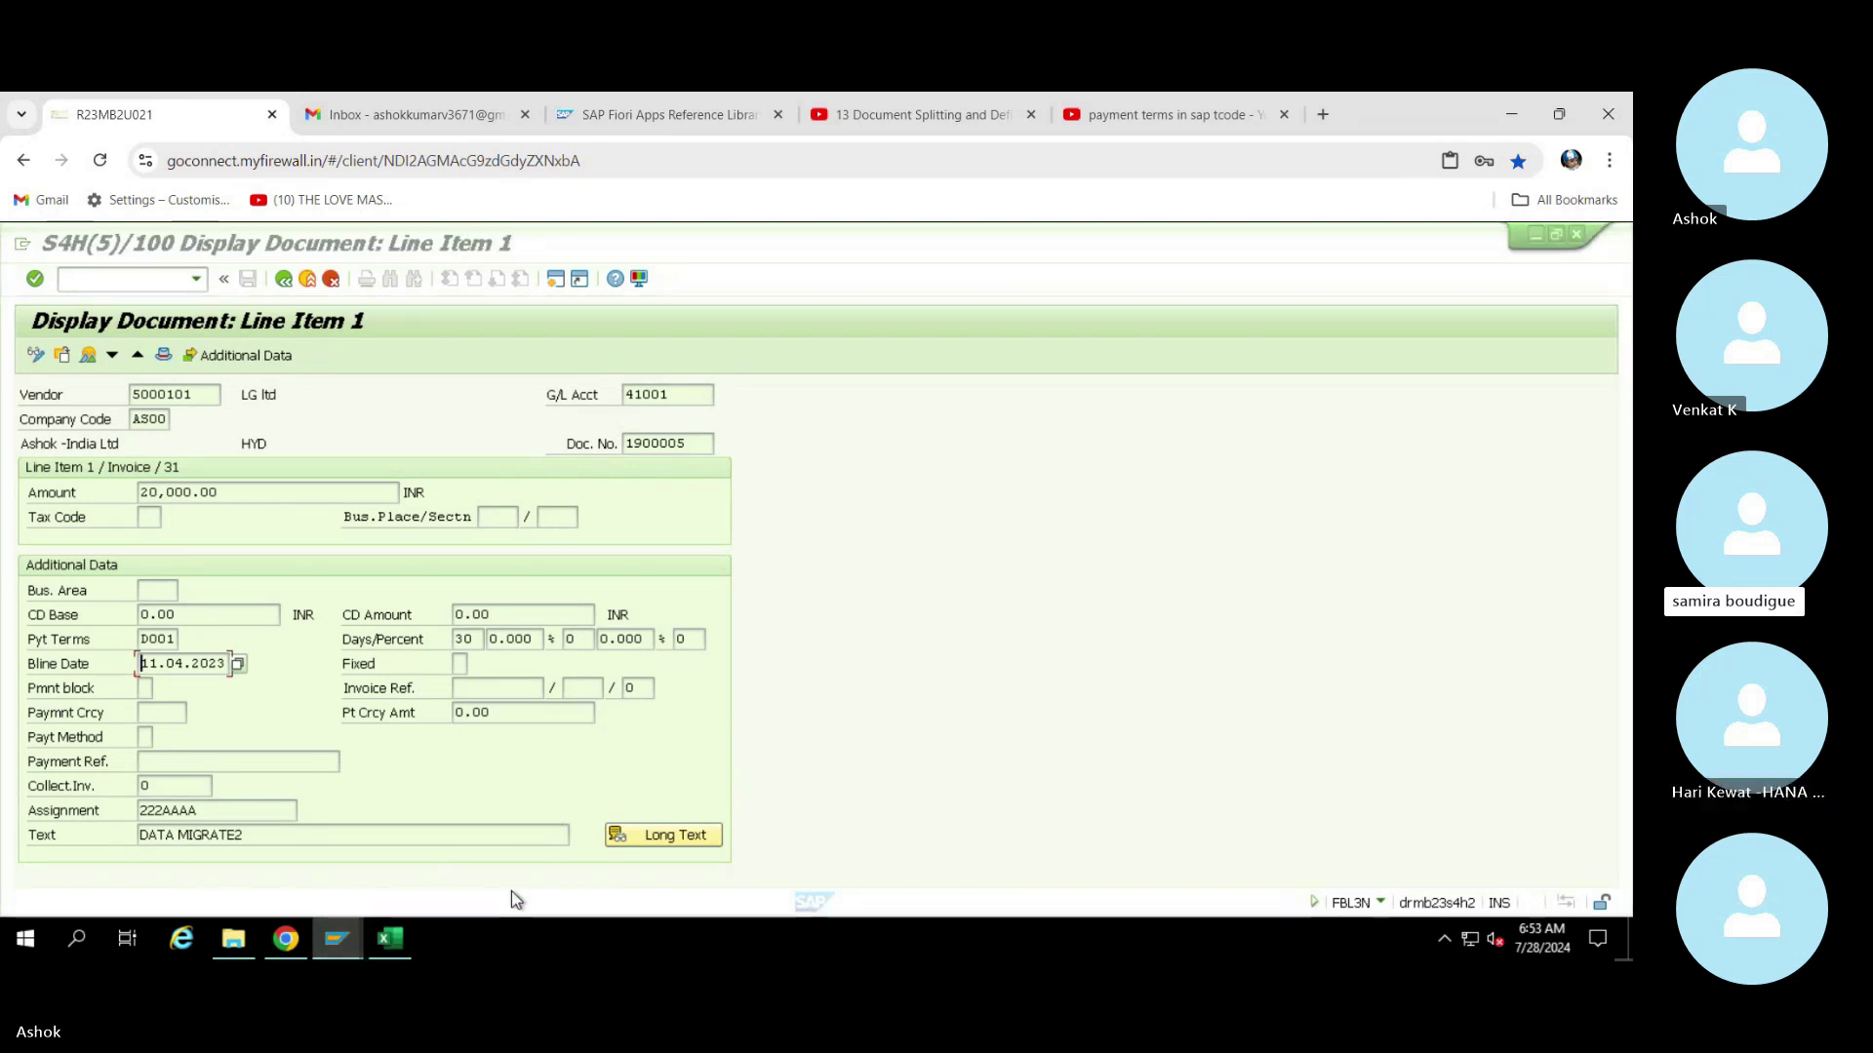
click(703, 878)
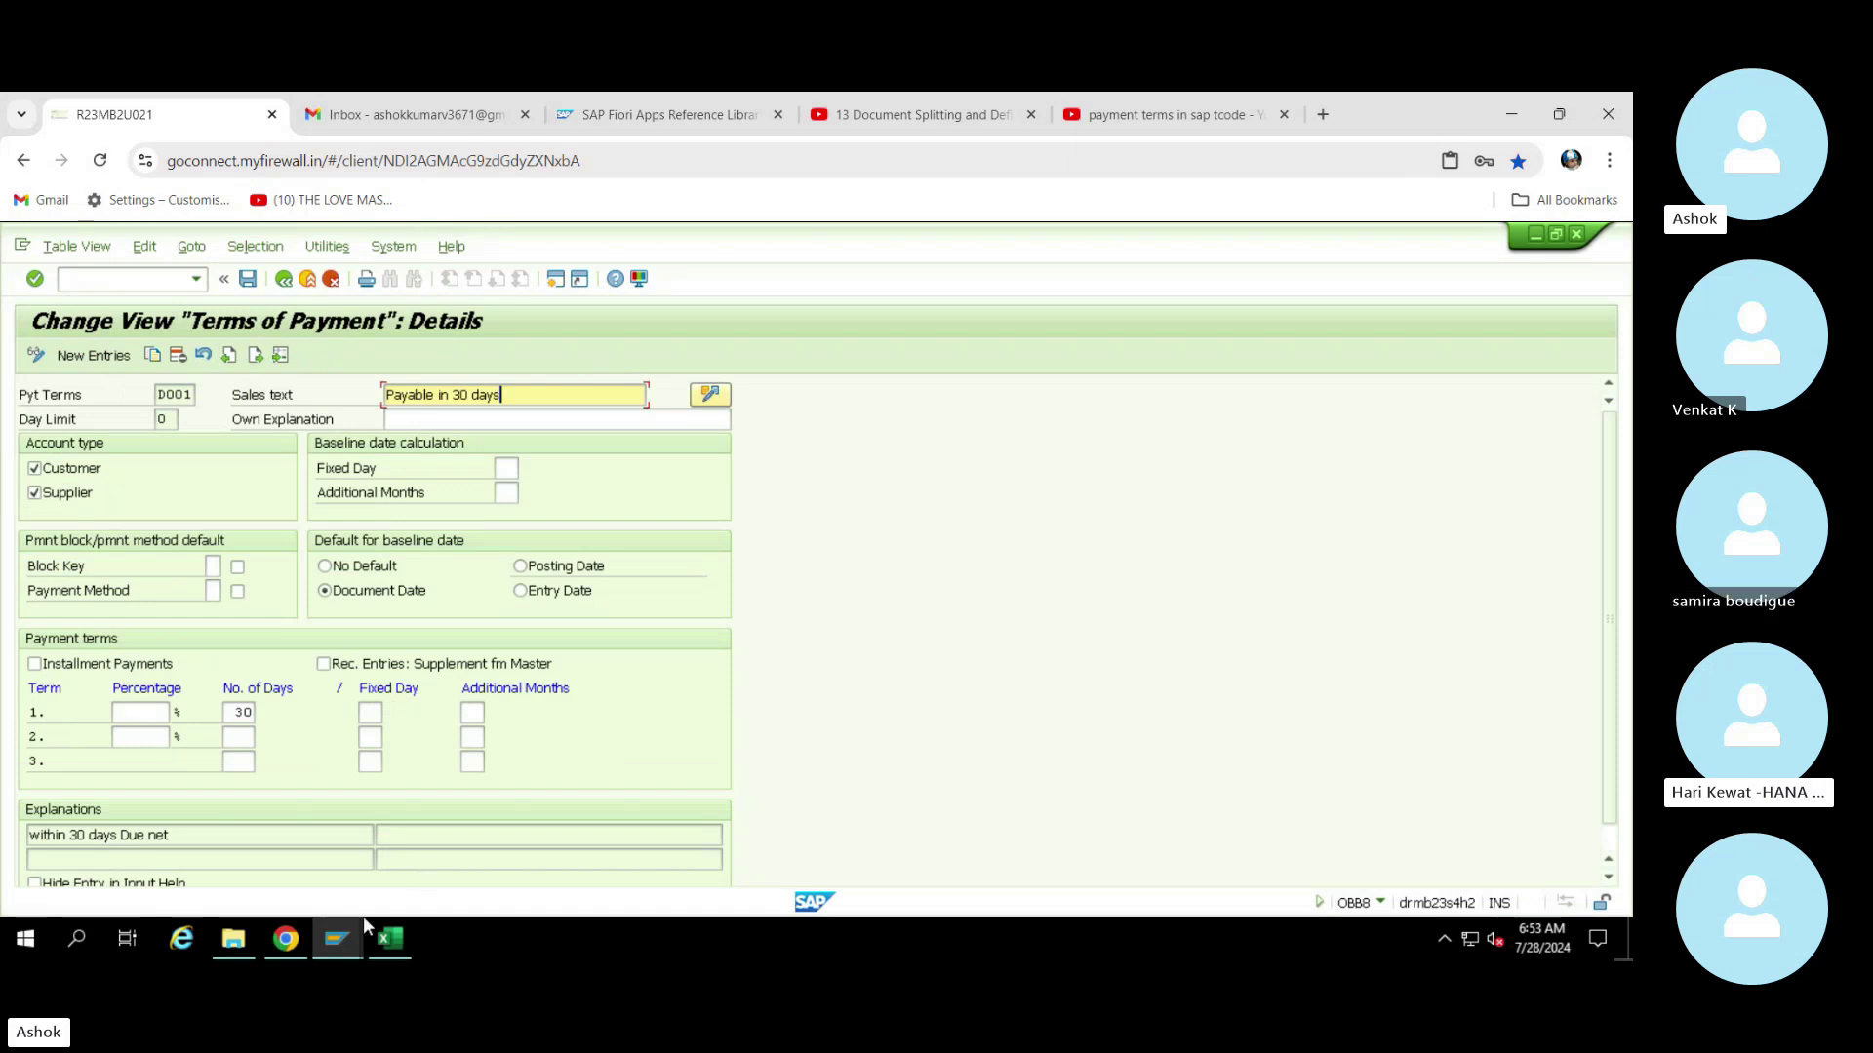
Switch from the terms of payment details back to the vendor line item of the 20,000.00 INR document
click(343, 939)
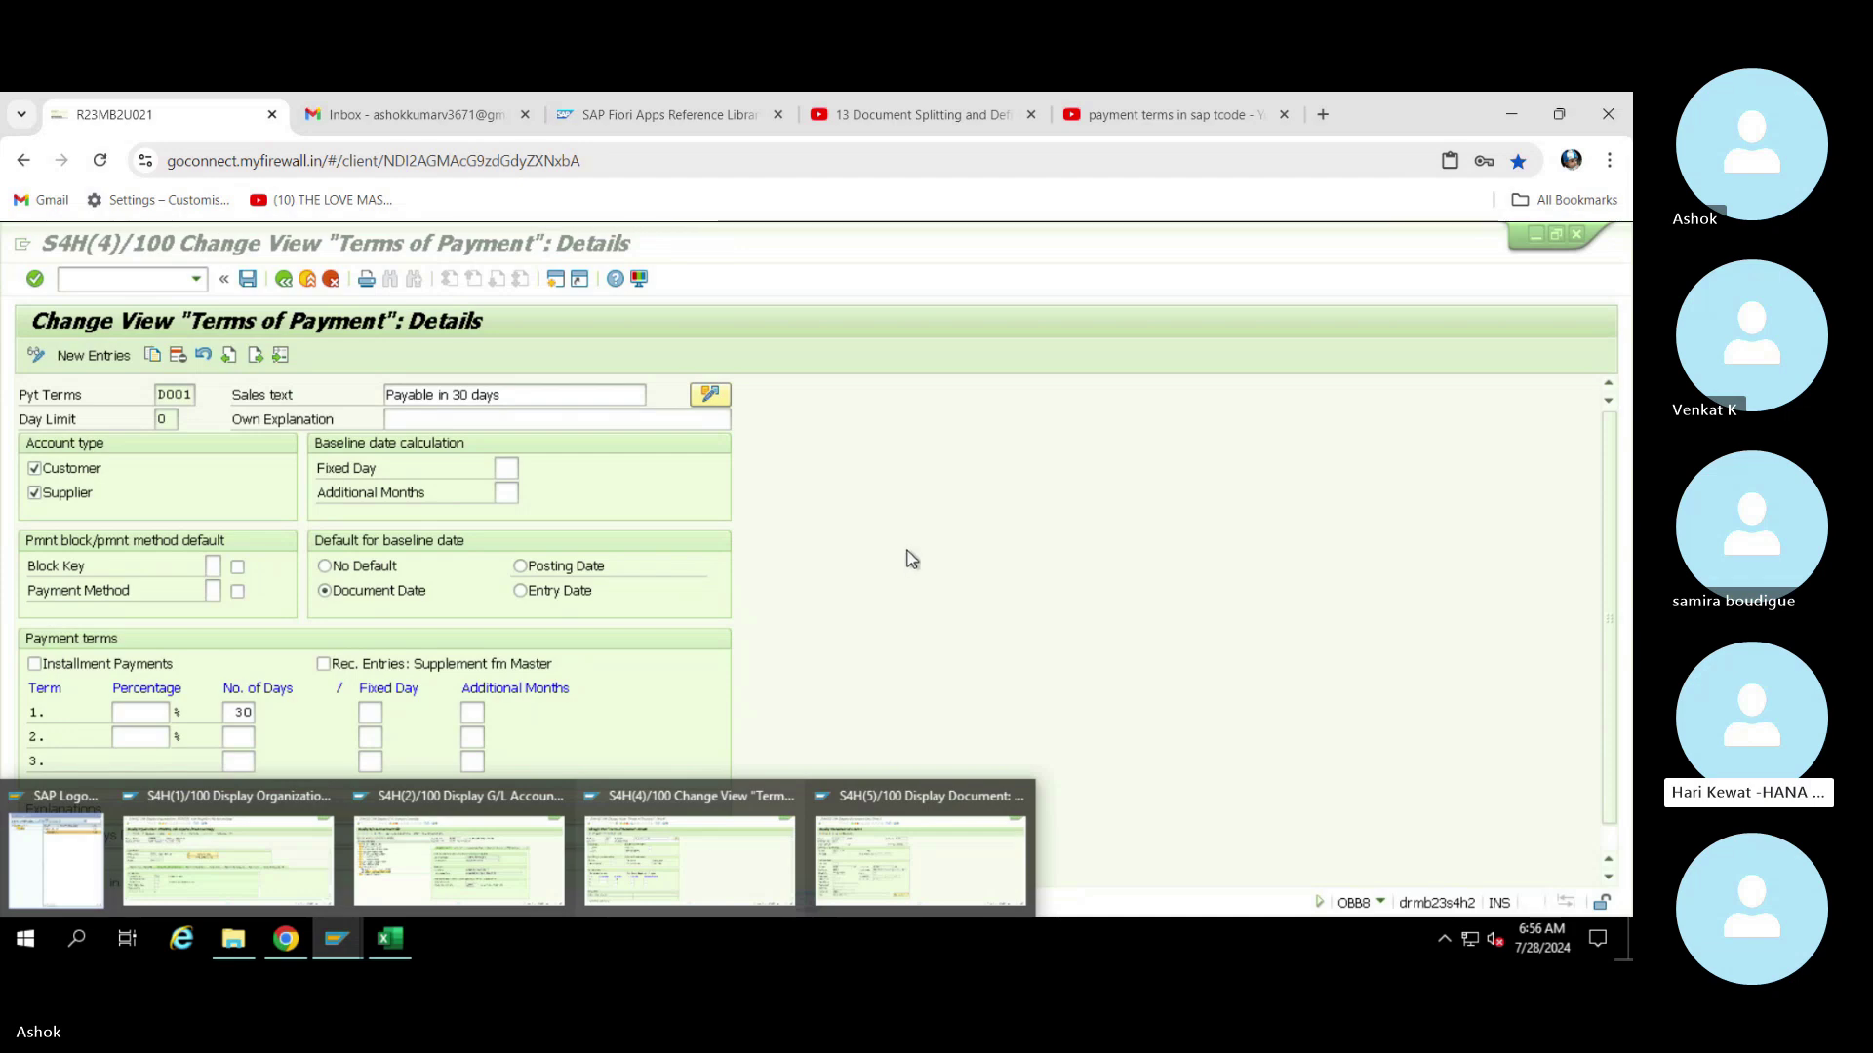
mouse_move(363, 937)
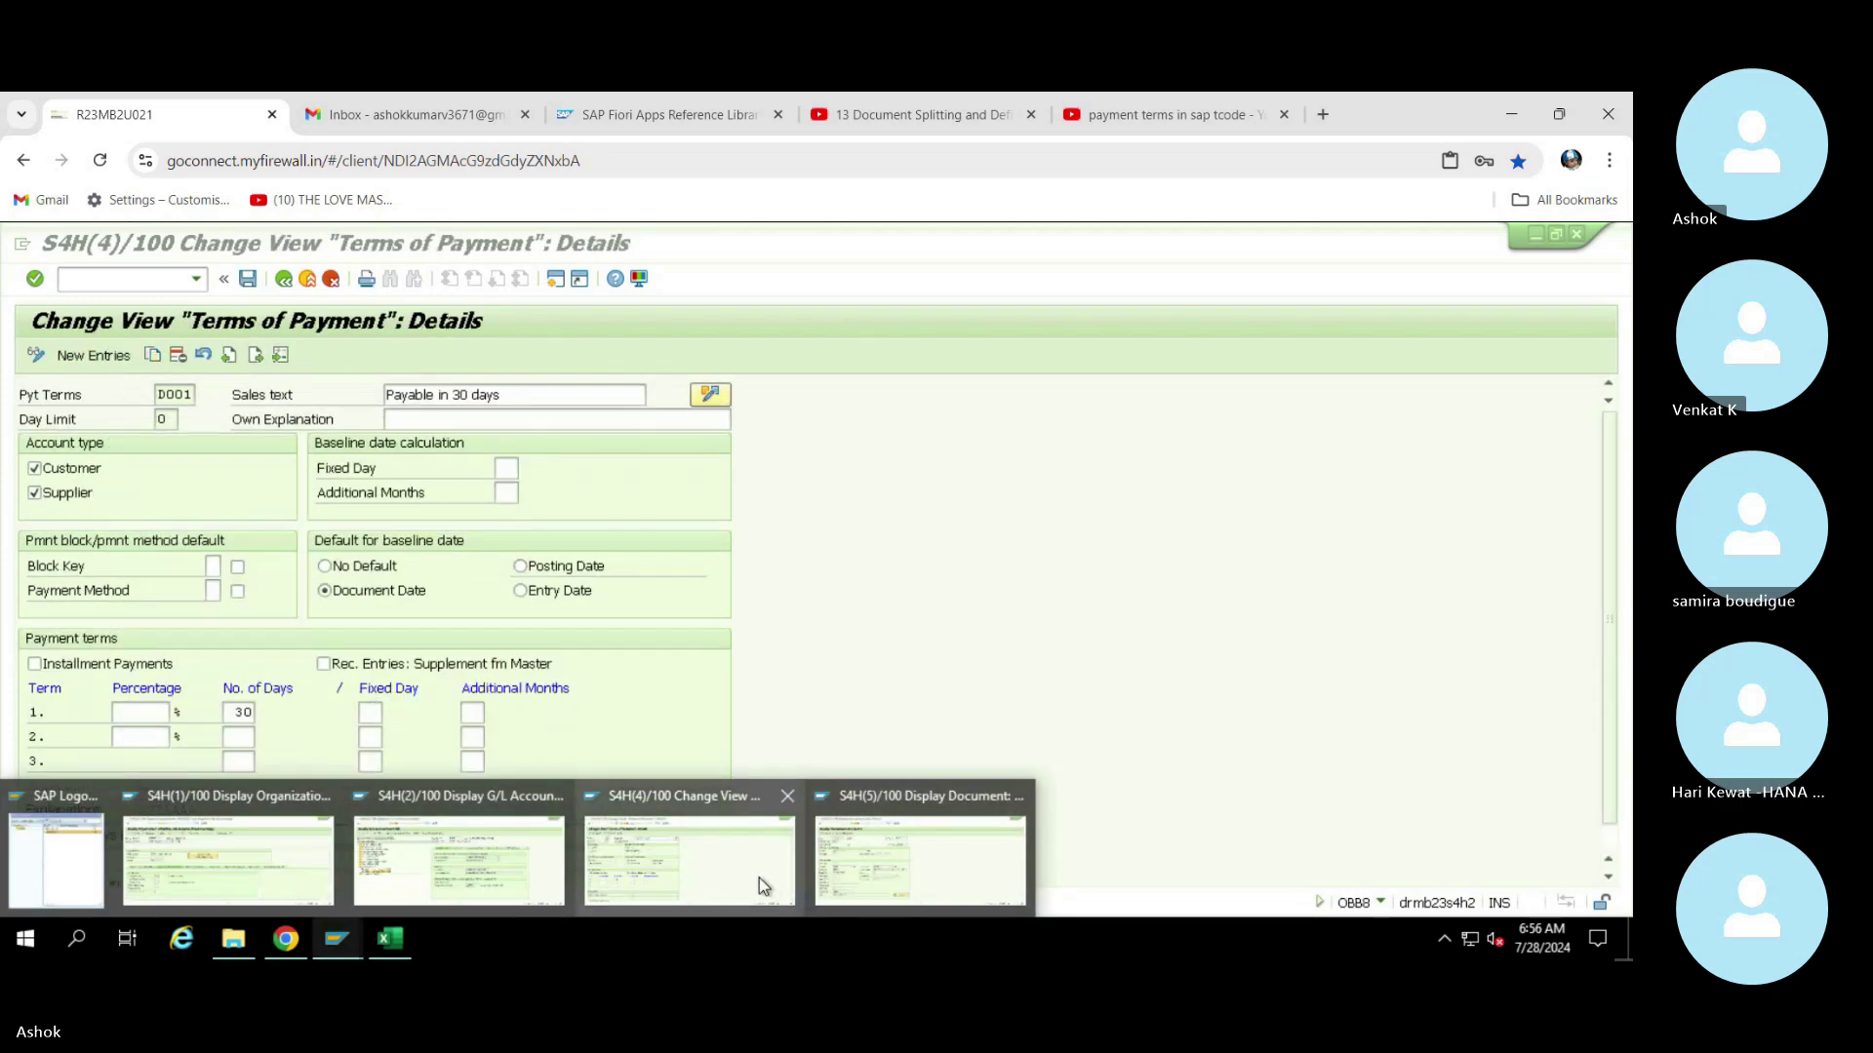
click(895, 876)
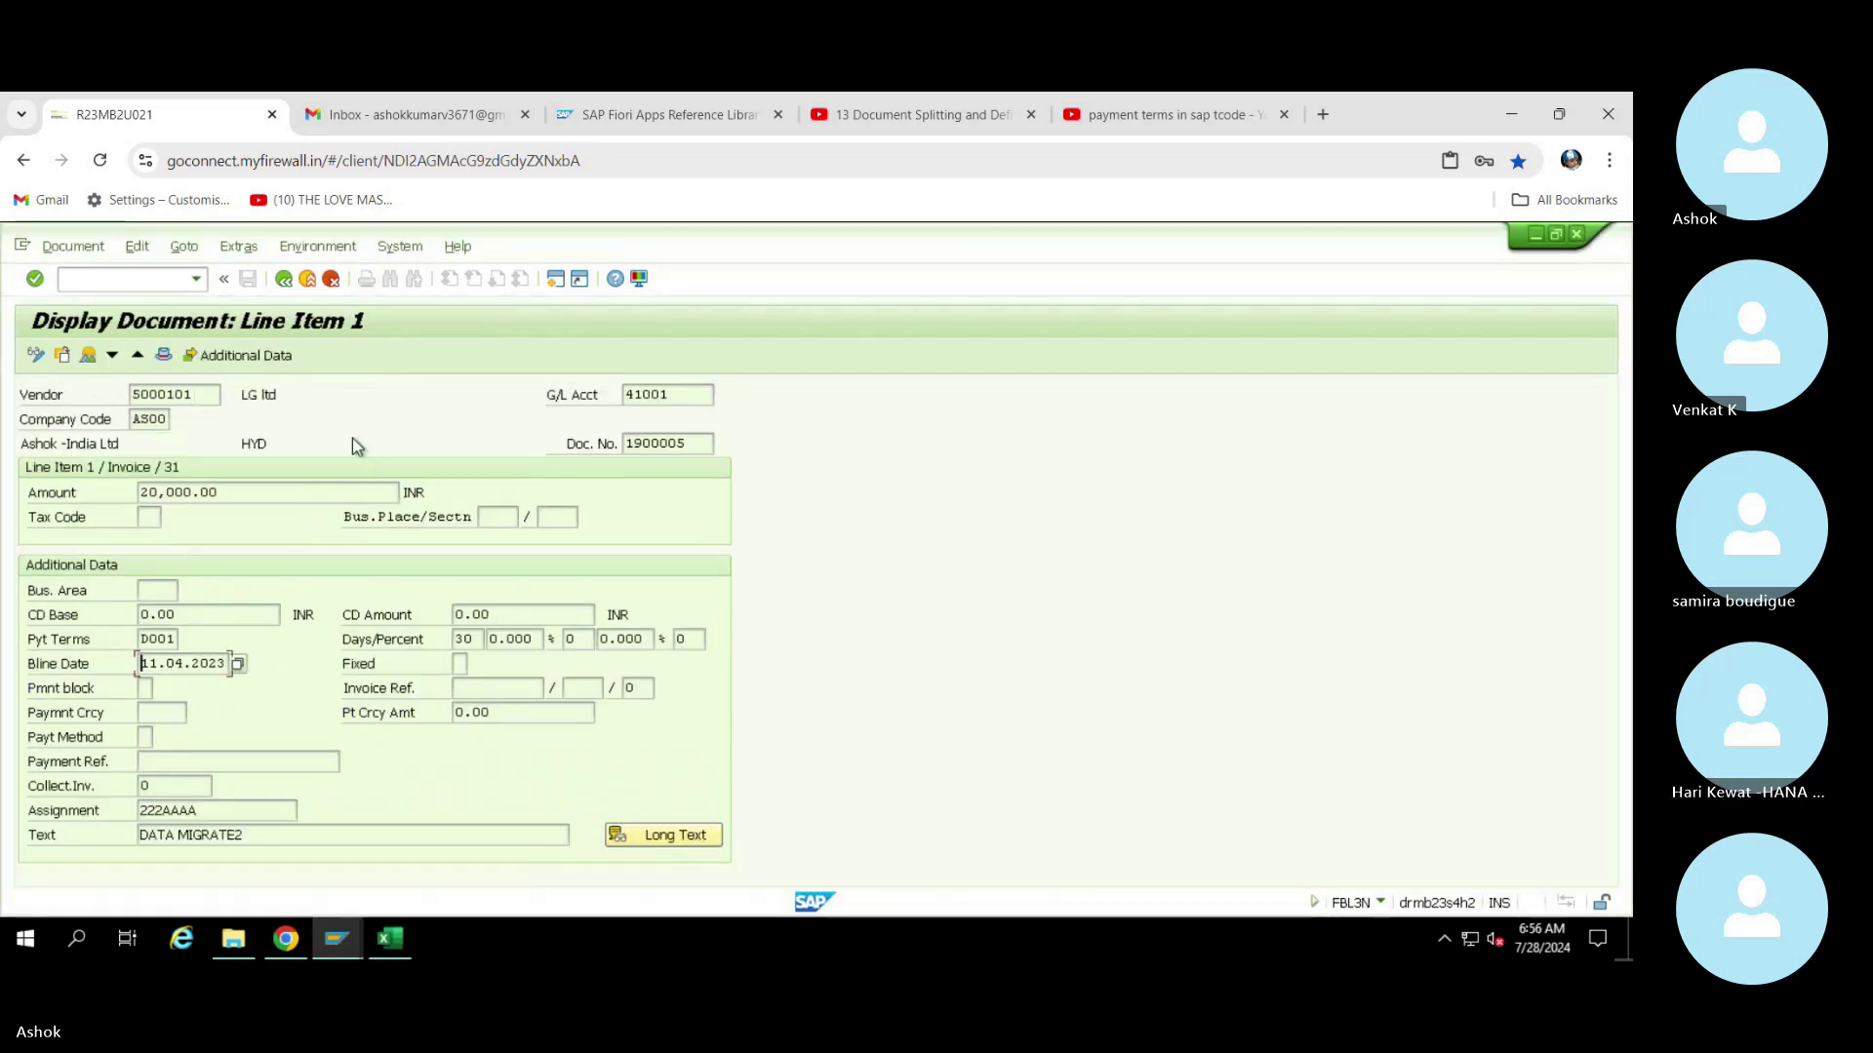
Leave the 20,000.00 INR document for the G/L line item selection screen, and switch to the organization display session
key(F3)
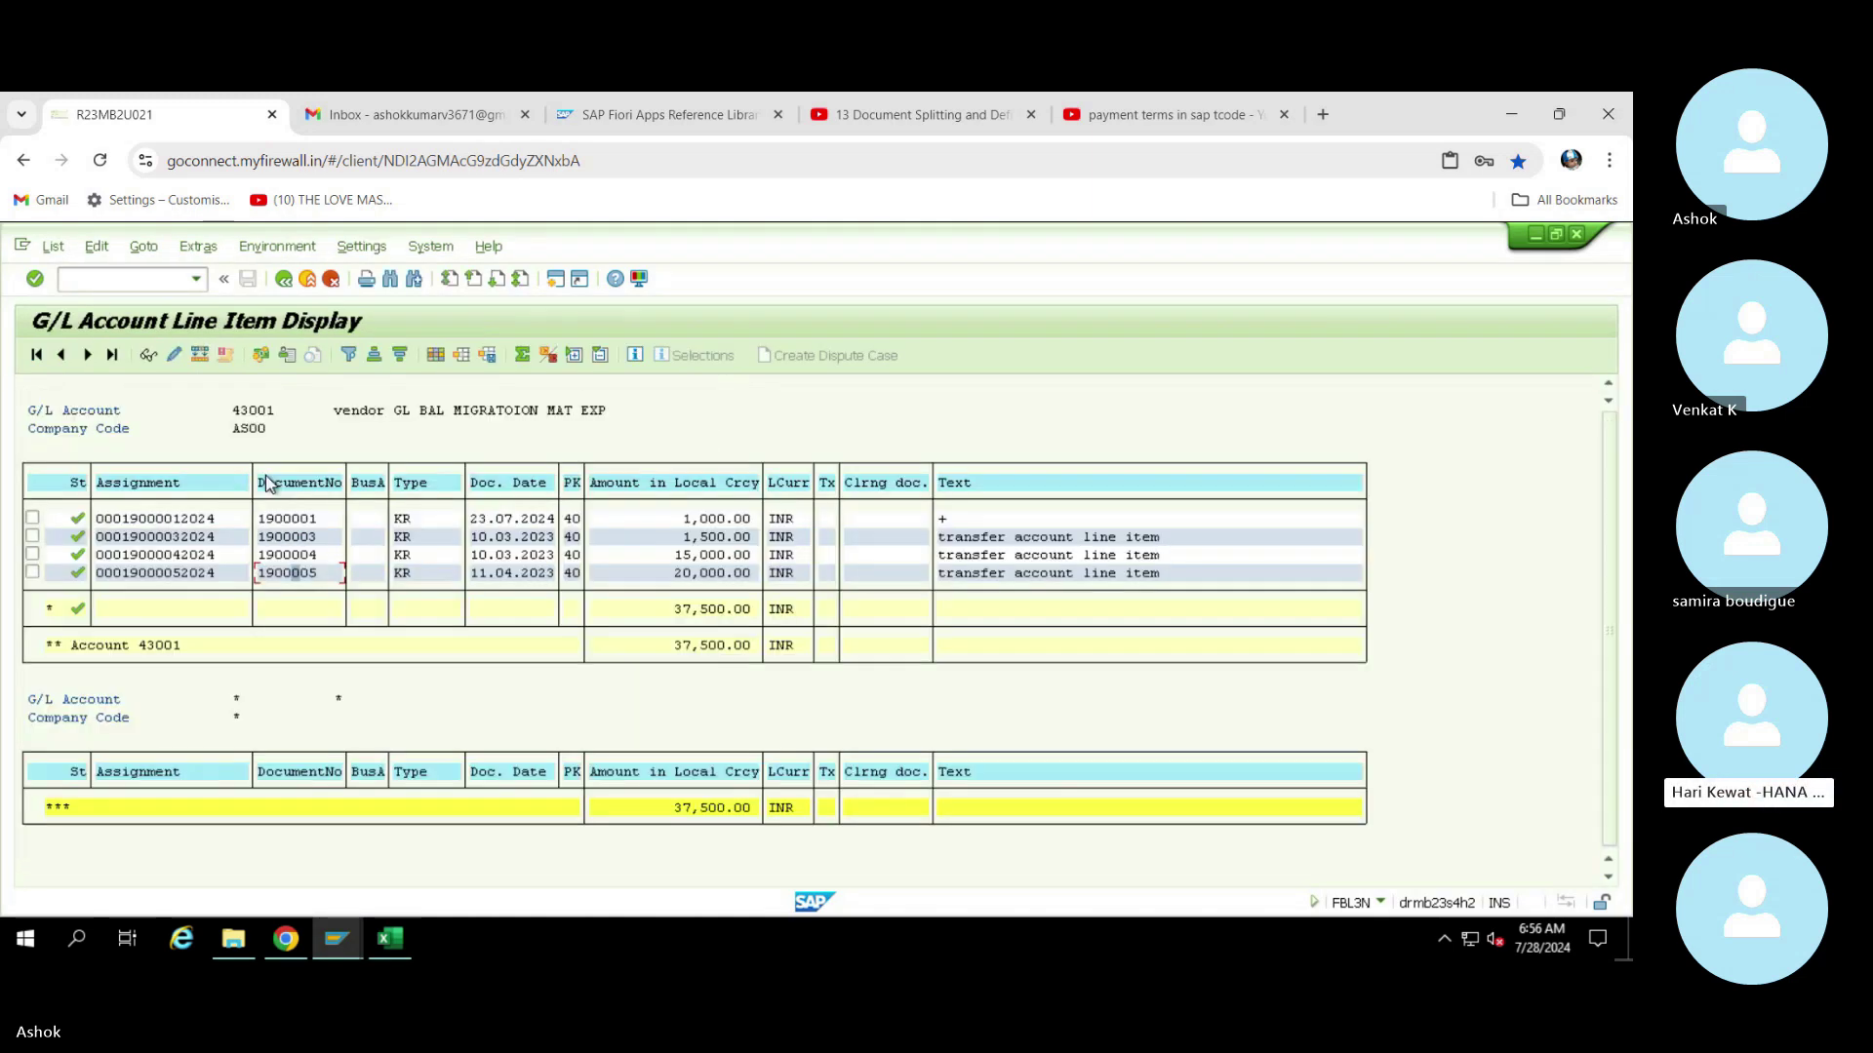
key(F3)
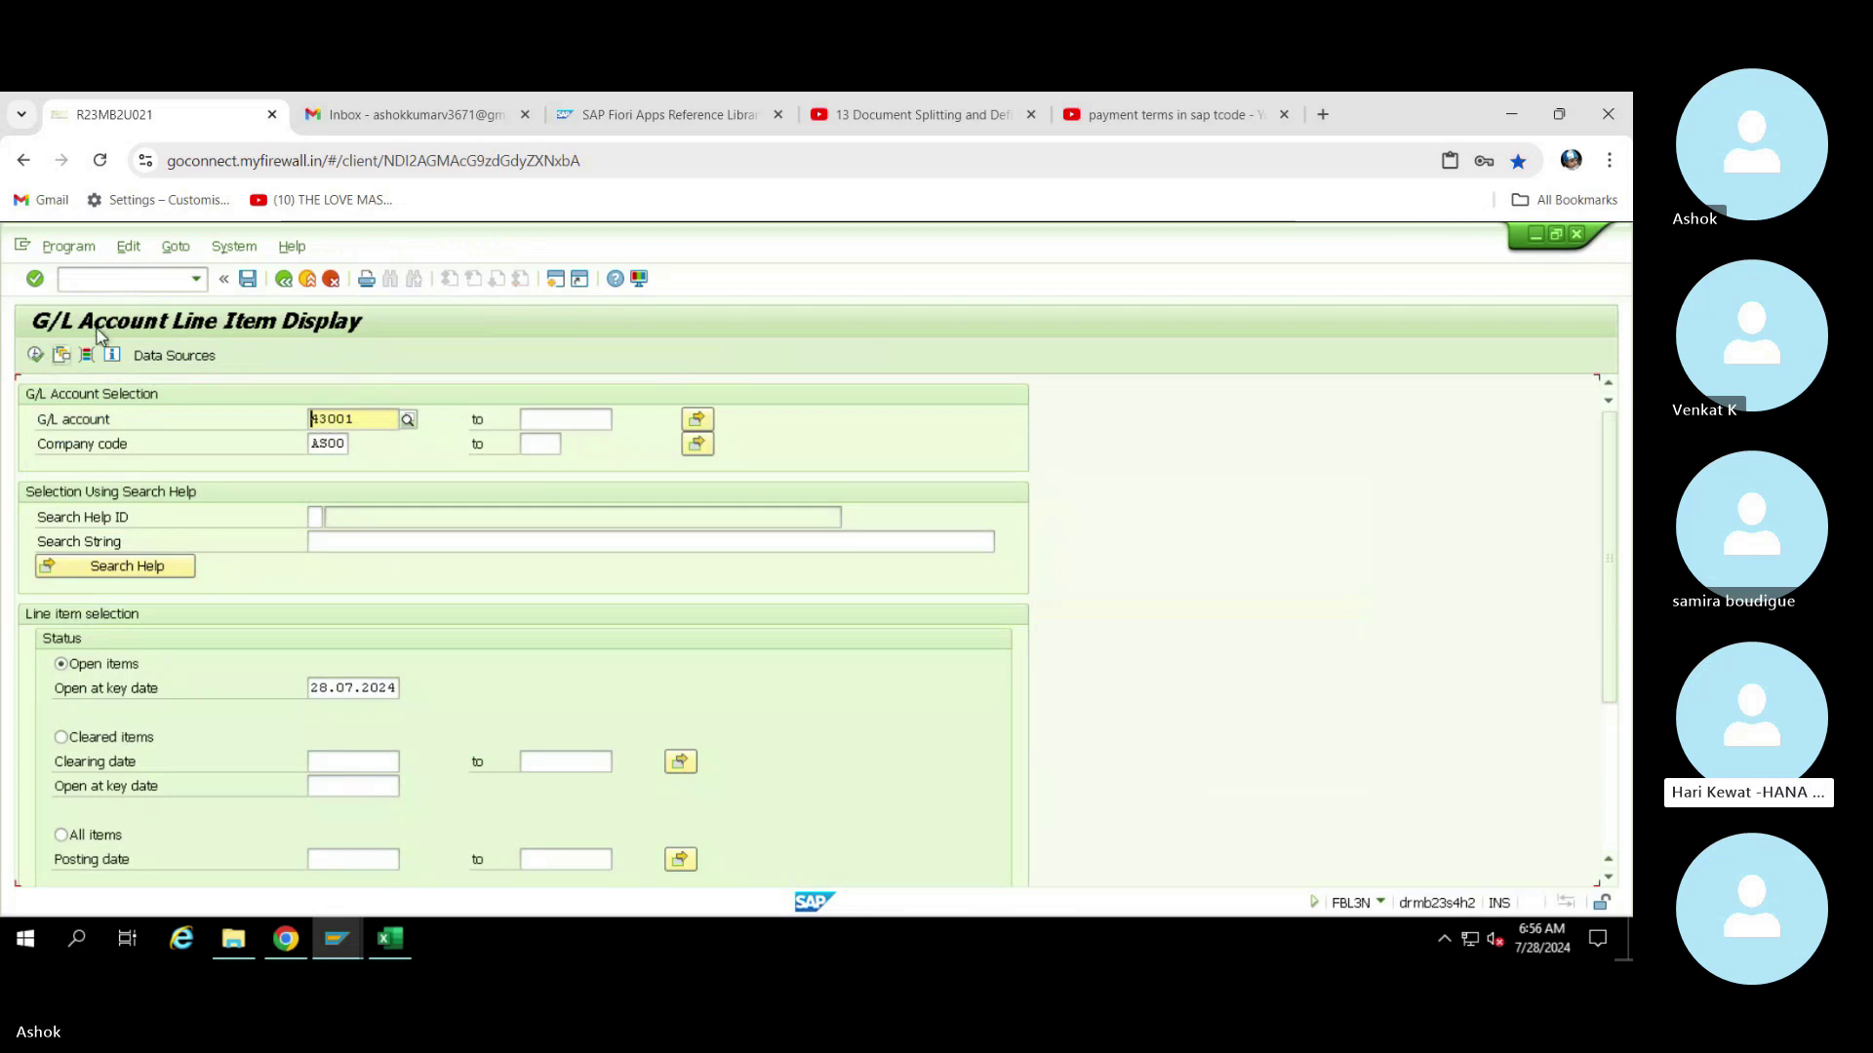
click(336, 938)
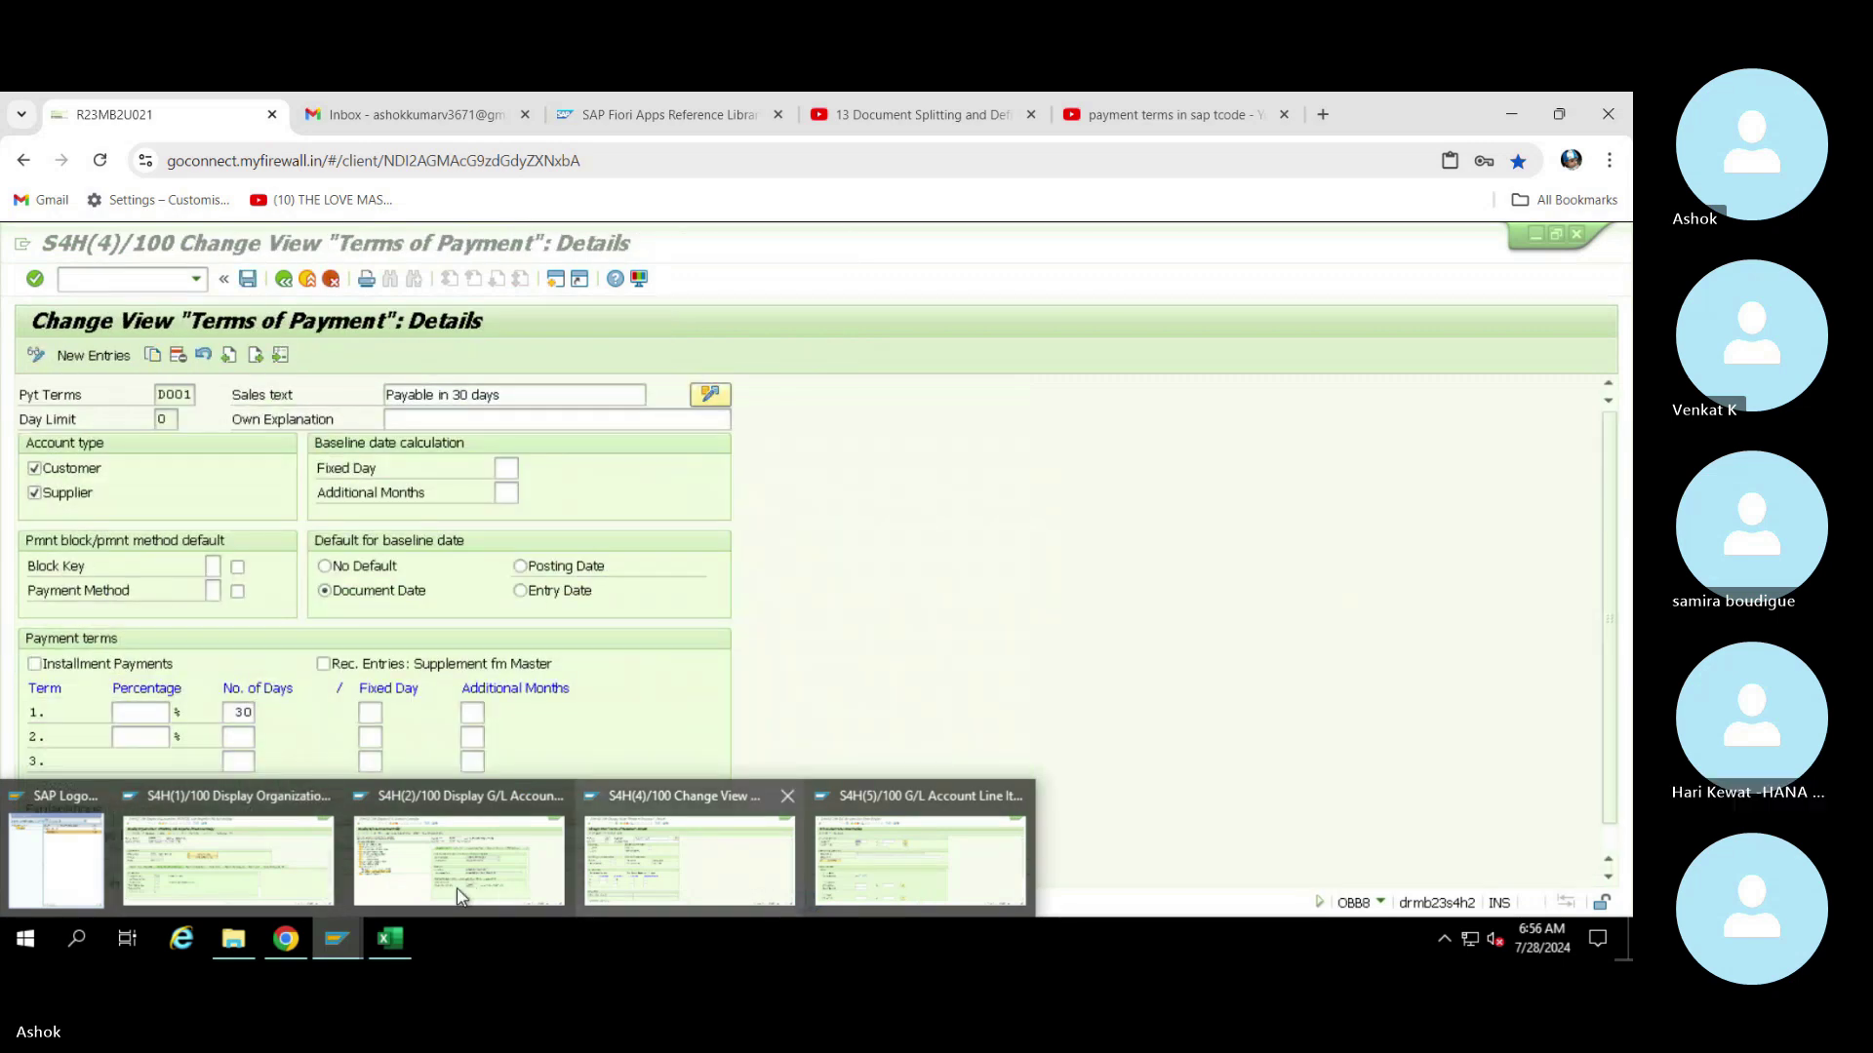
click(462, 898)
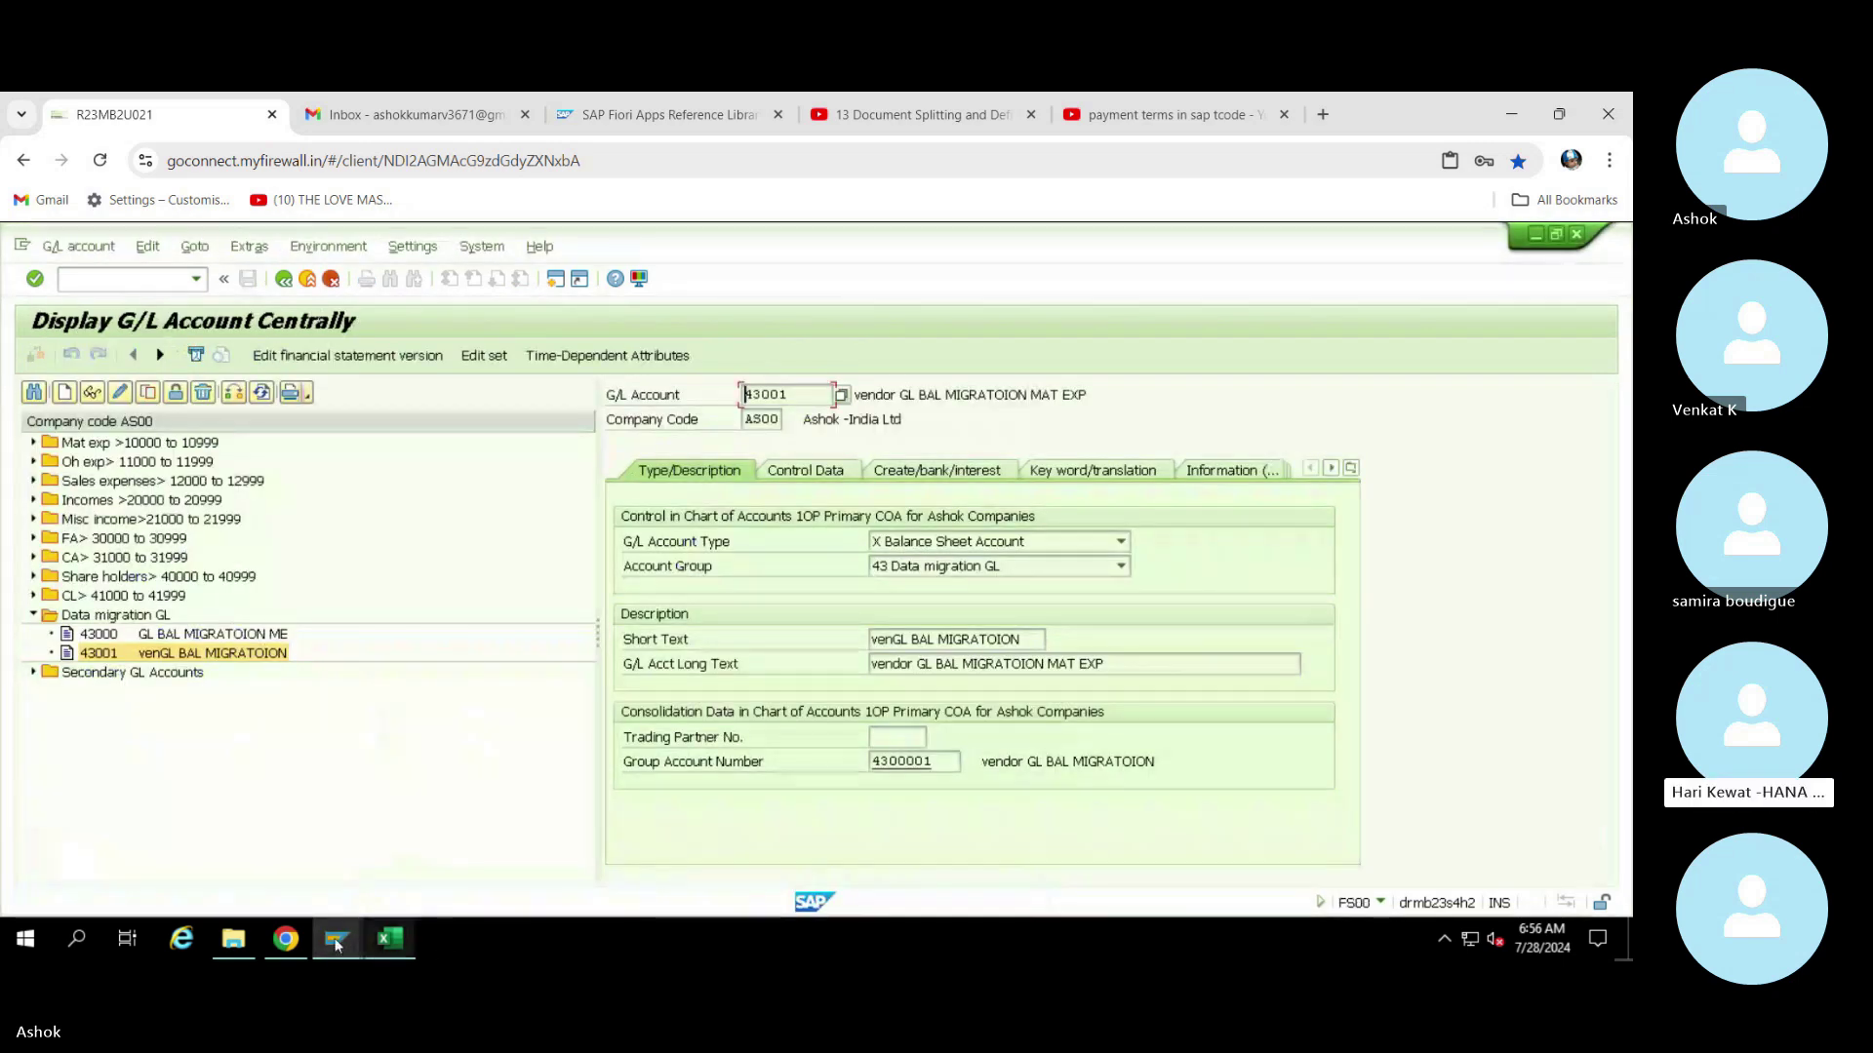
mouse_move(338, 936)
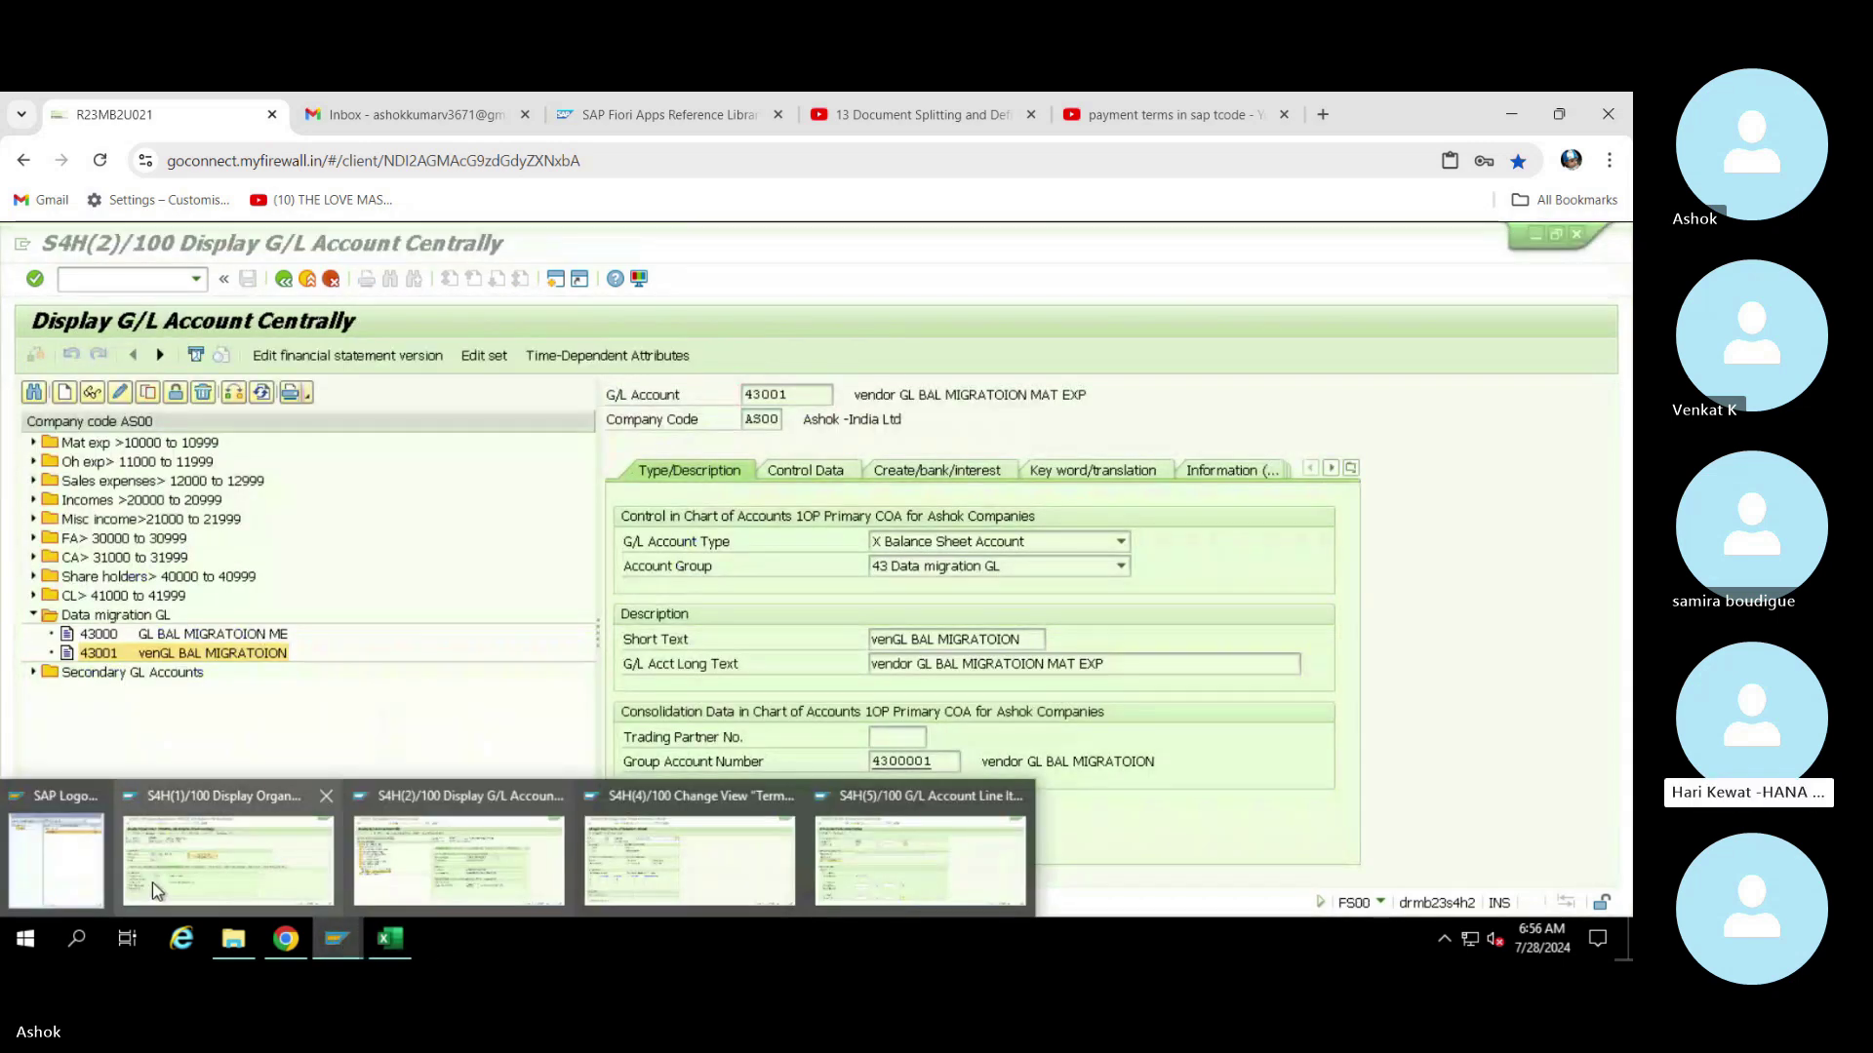
click(260, 880)
Exit the organization display and start the business partner maintenance transaction BP
click(261, 691)
double_click(89, 278)
click(85, 277)
text(/n)
key(Return)
text(BP)
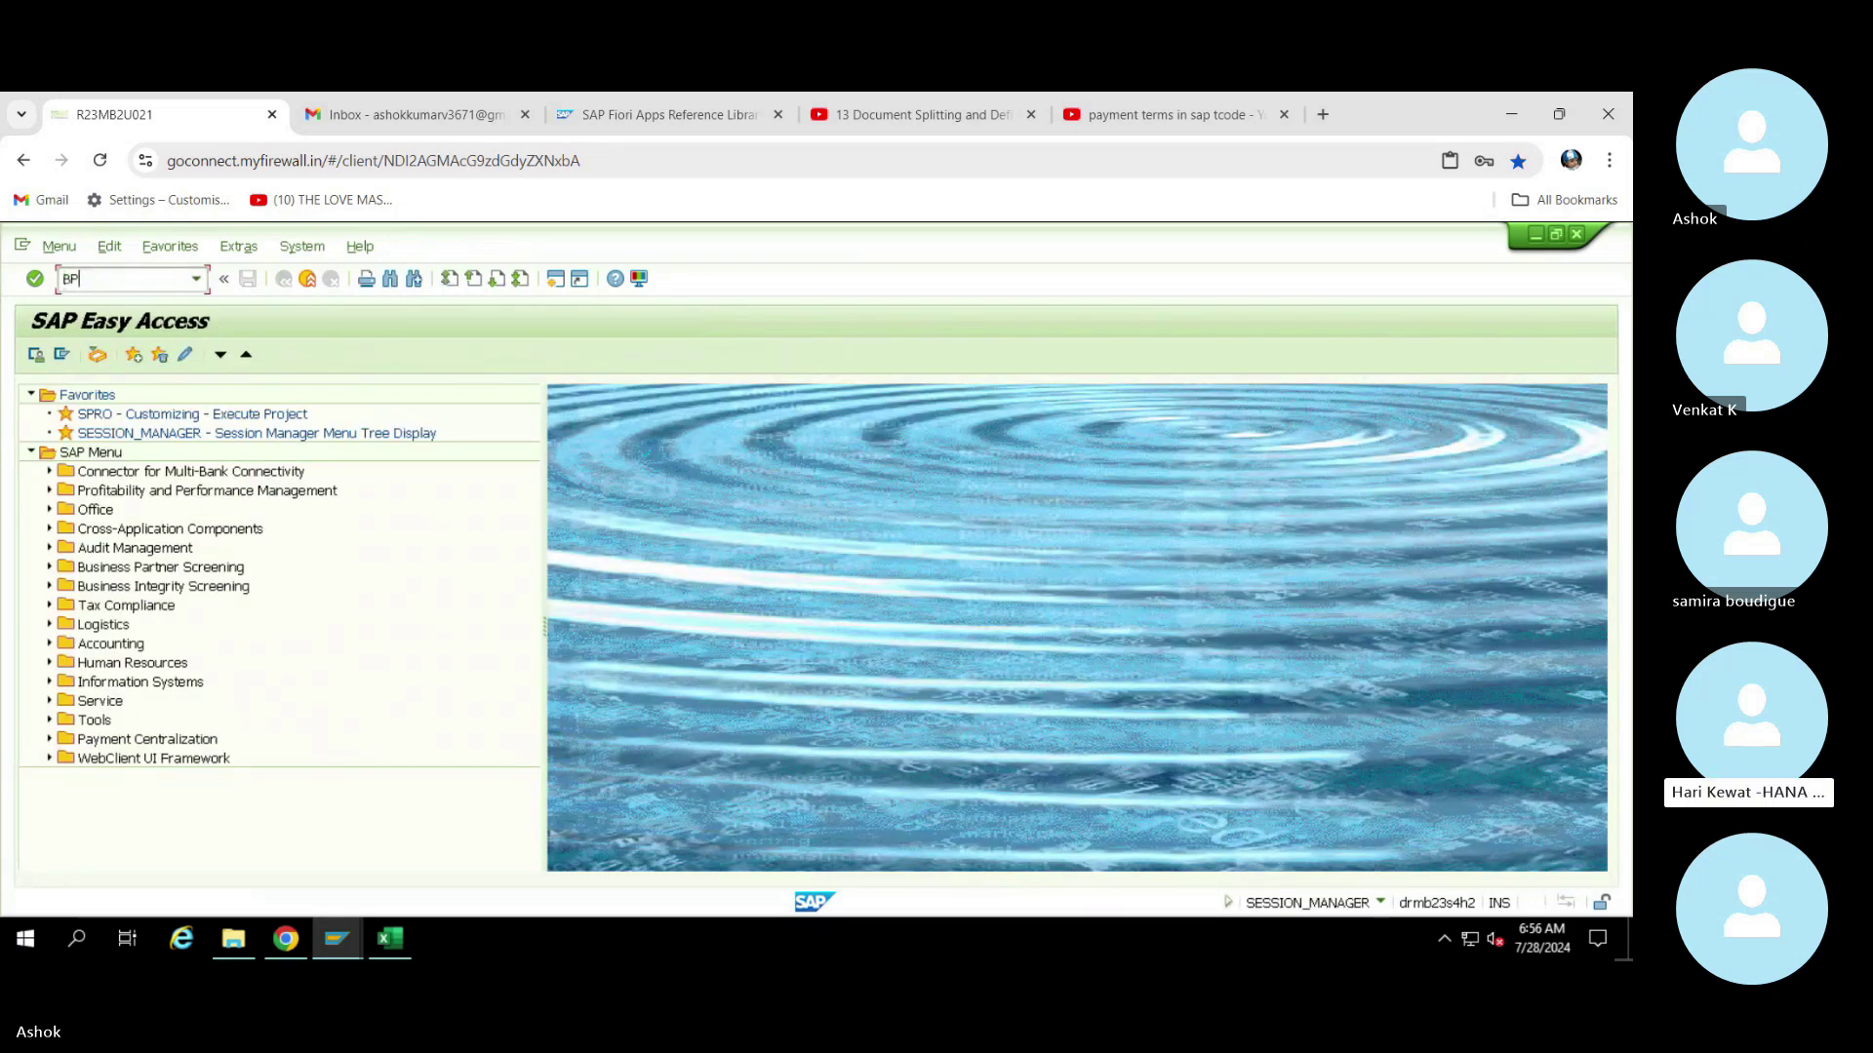
key(Return)
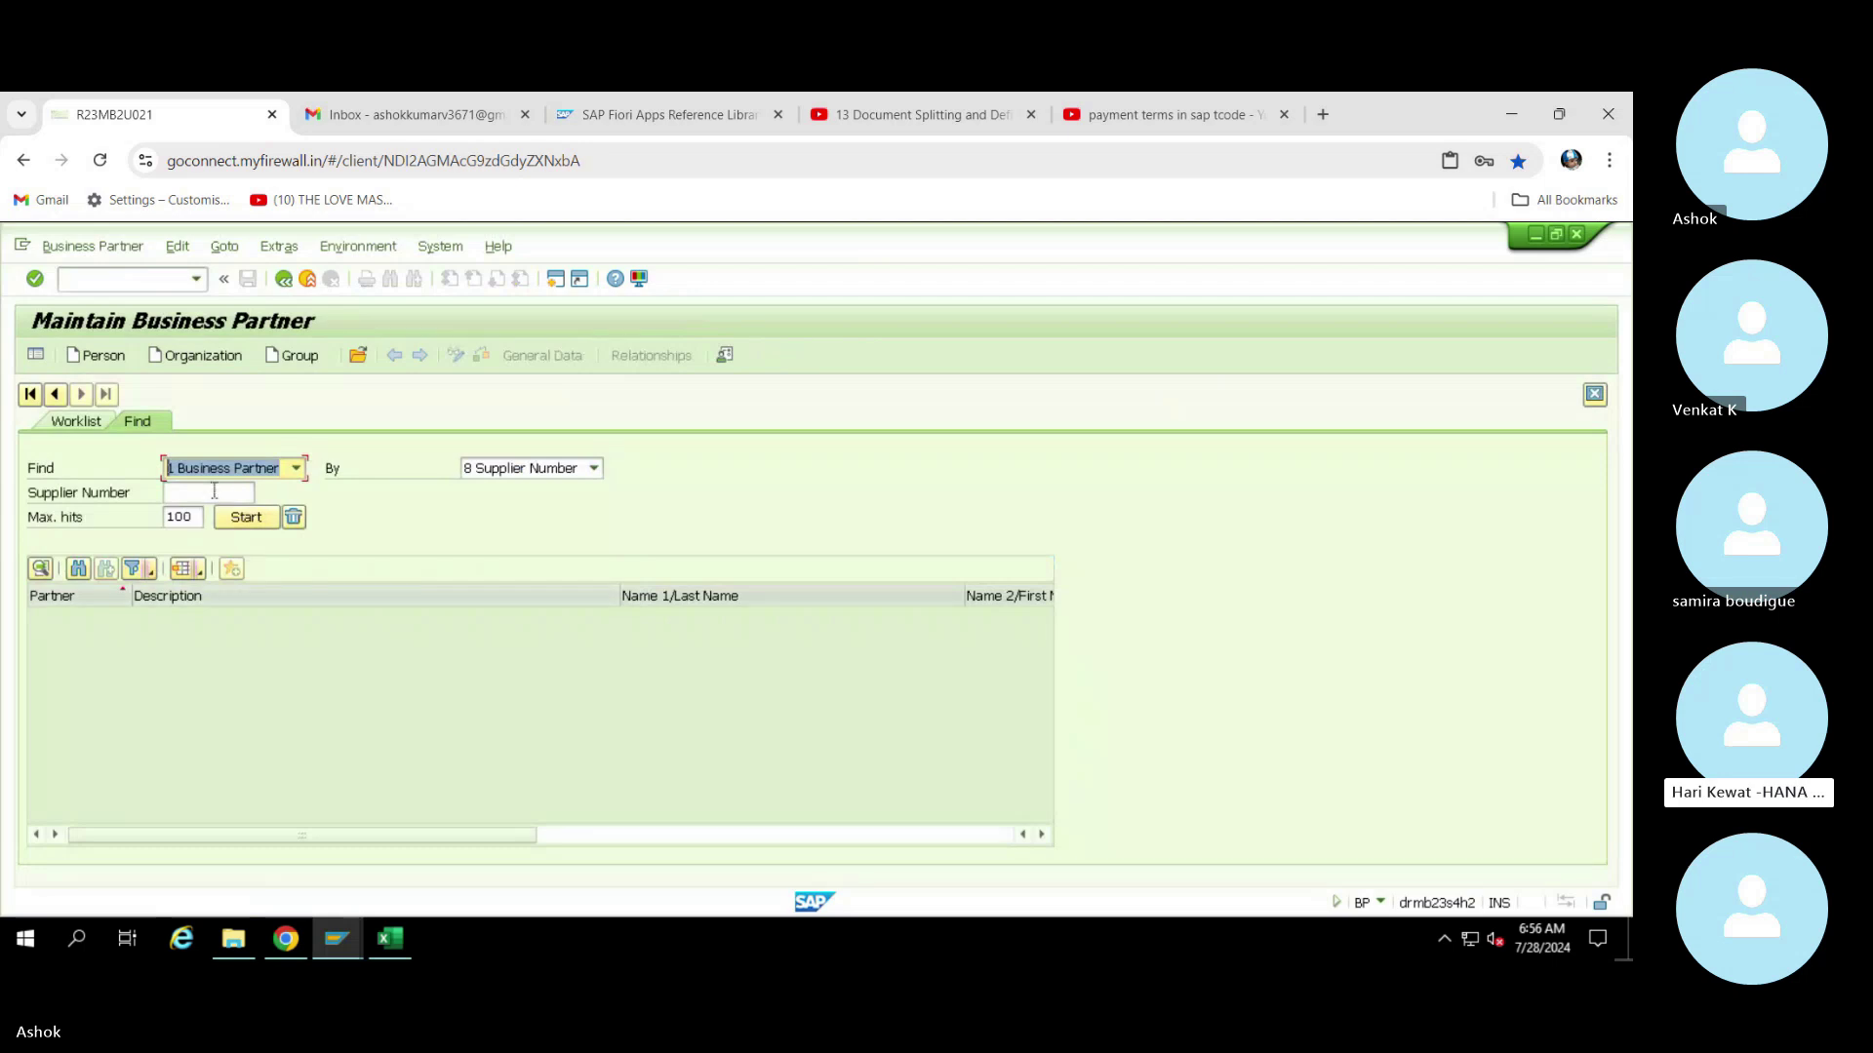
Look up suppliers by company code, choose Gaytri Trade Ltd for the supplier search, and copy its supplier number
click(255, 490)
click(263, 495)
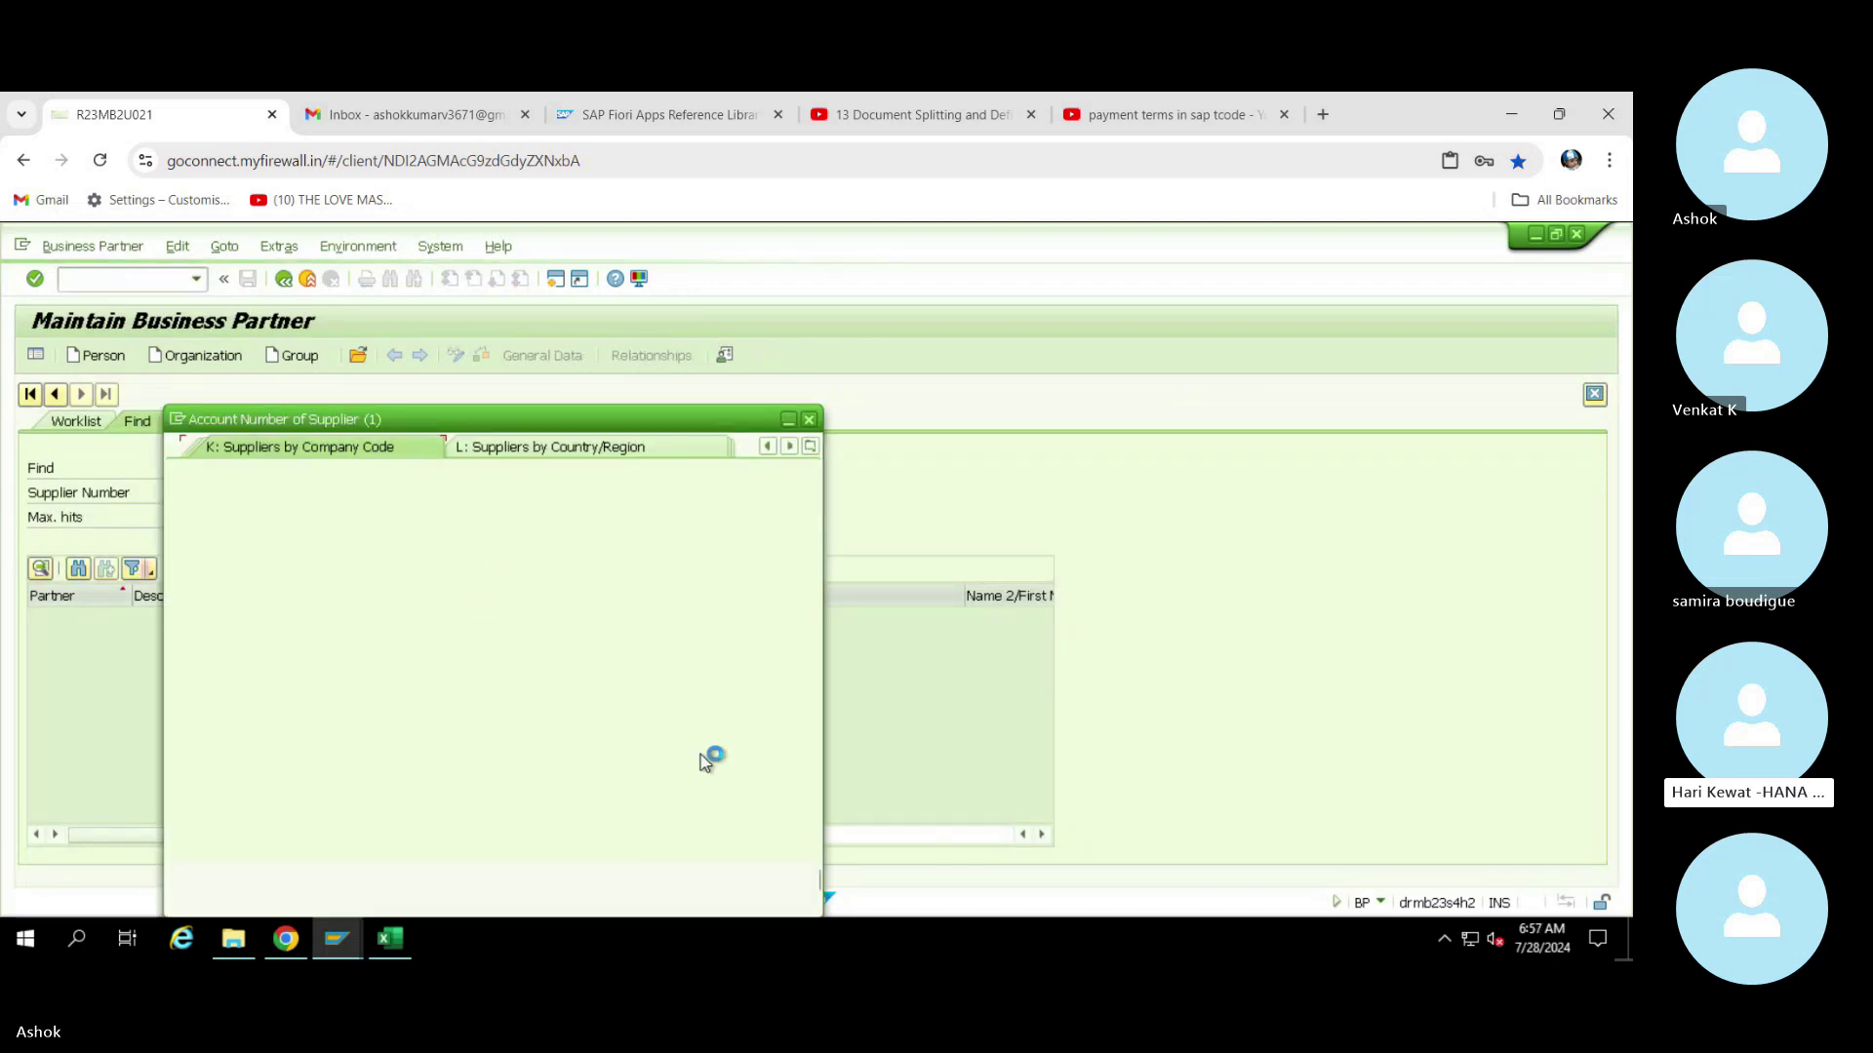
click(745, 881)
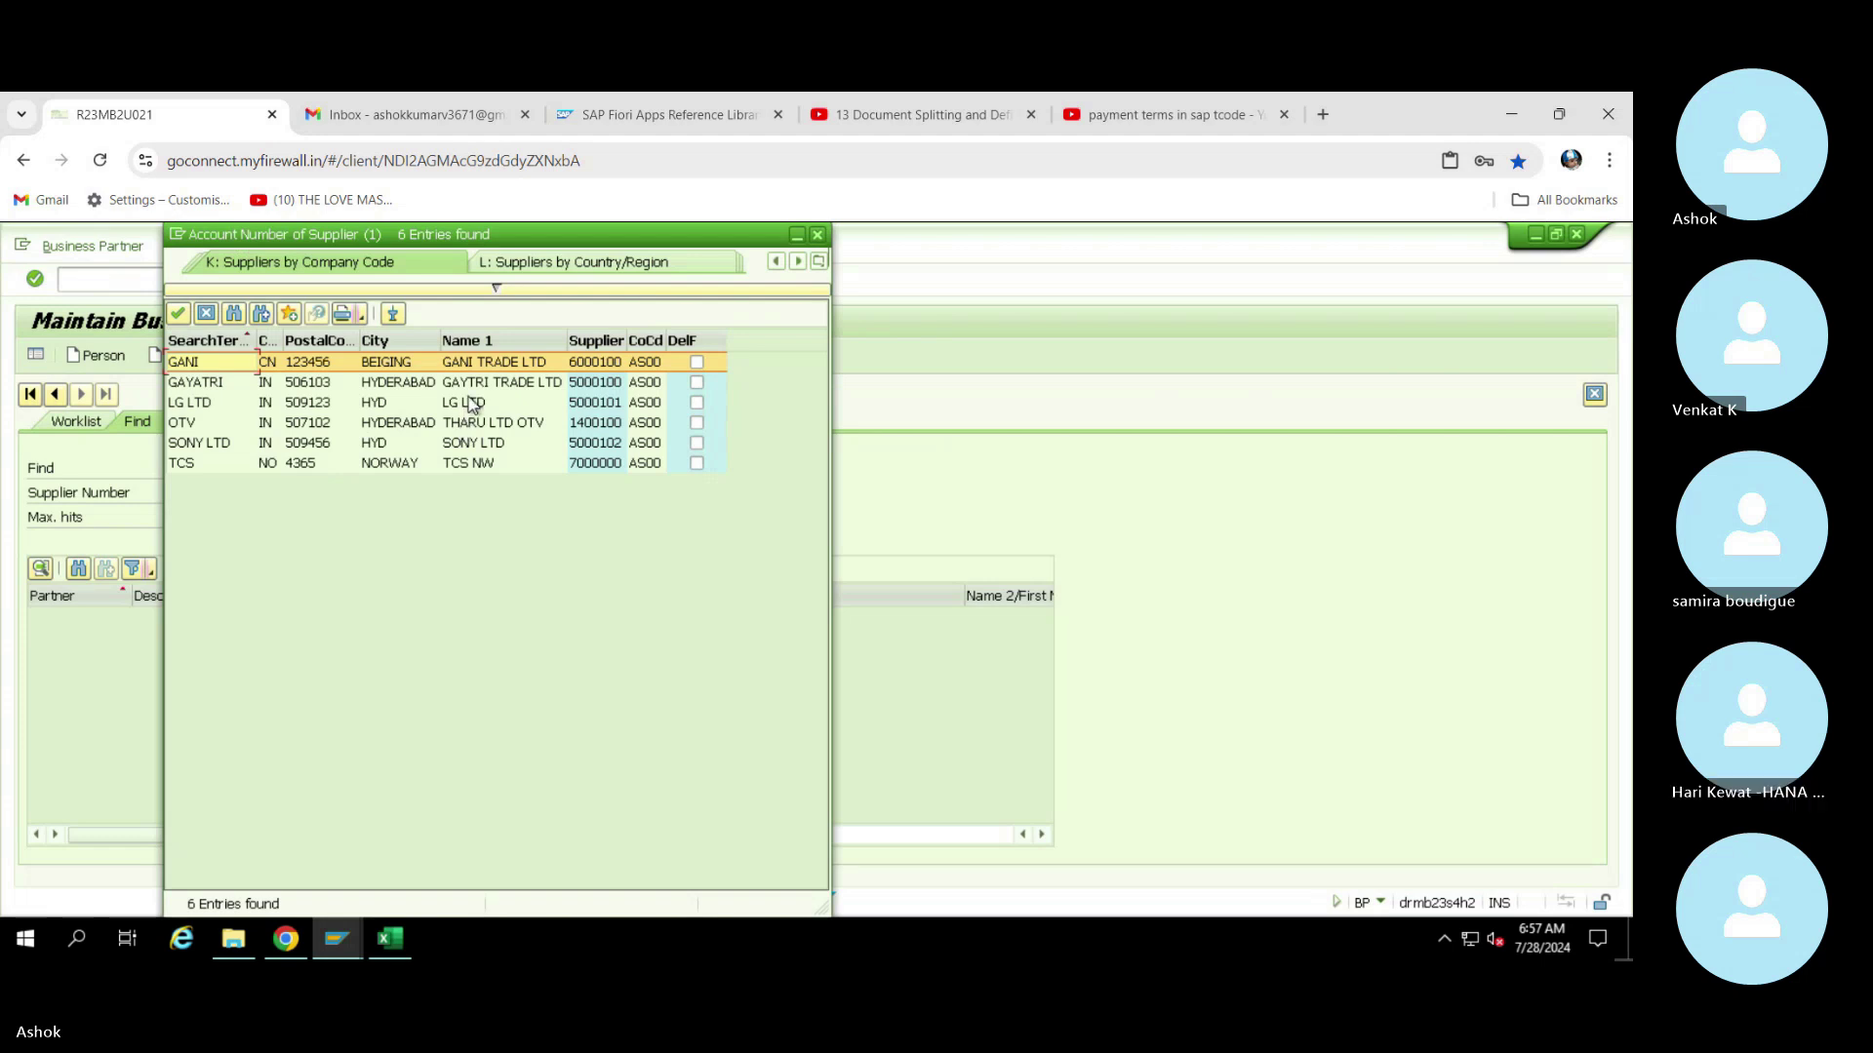
double_click(472, 390)
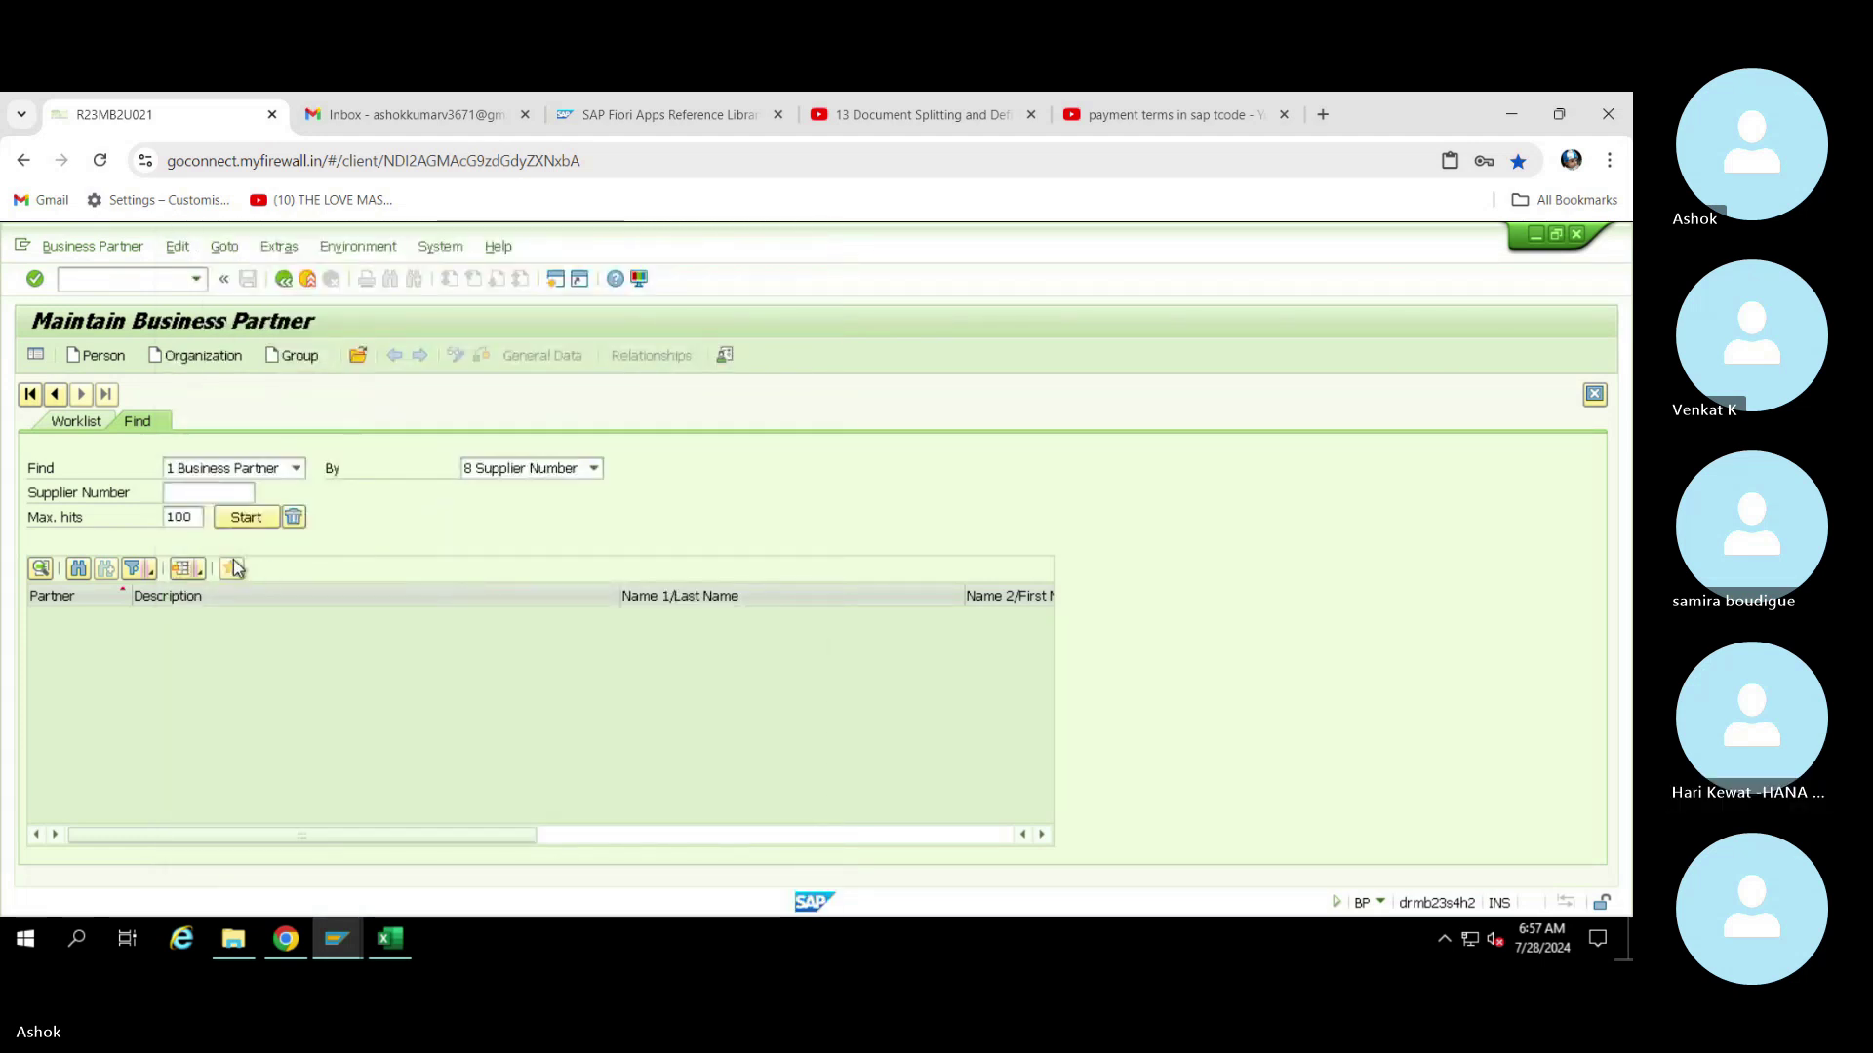
click(173, 491)
double_click(174, 489)
key(ctrl+c)
Switch to the G/L line item session and start the vendor line item display transaction FBL1N
mouse_move(337, 938)
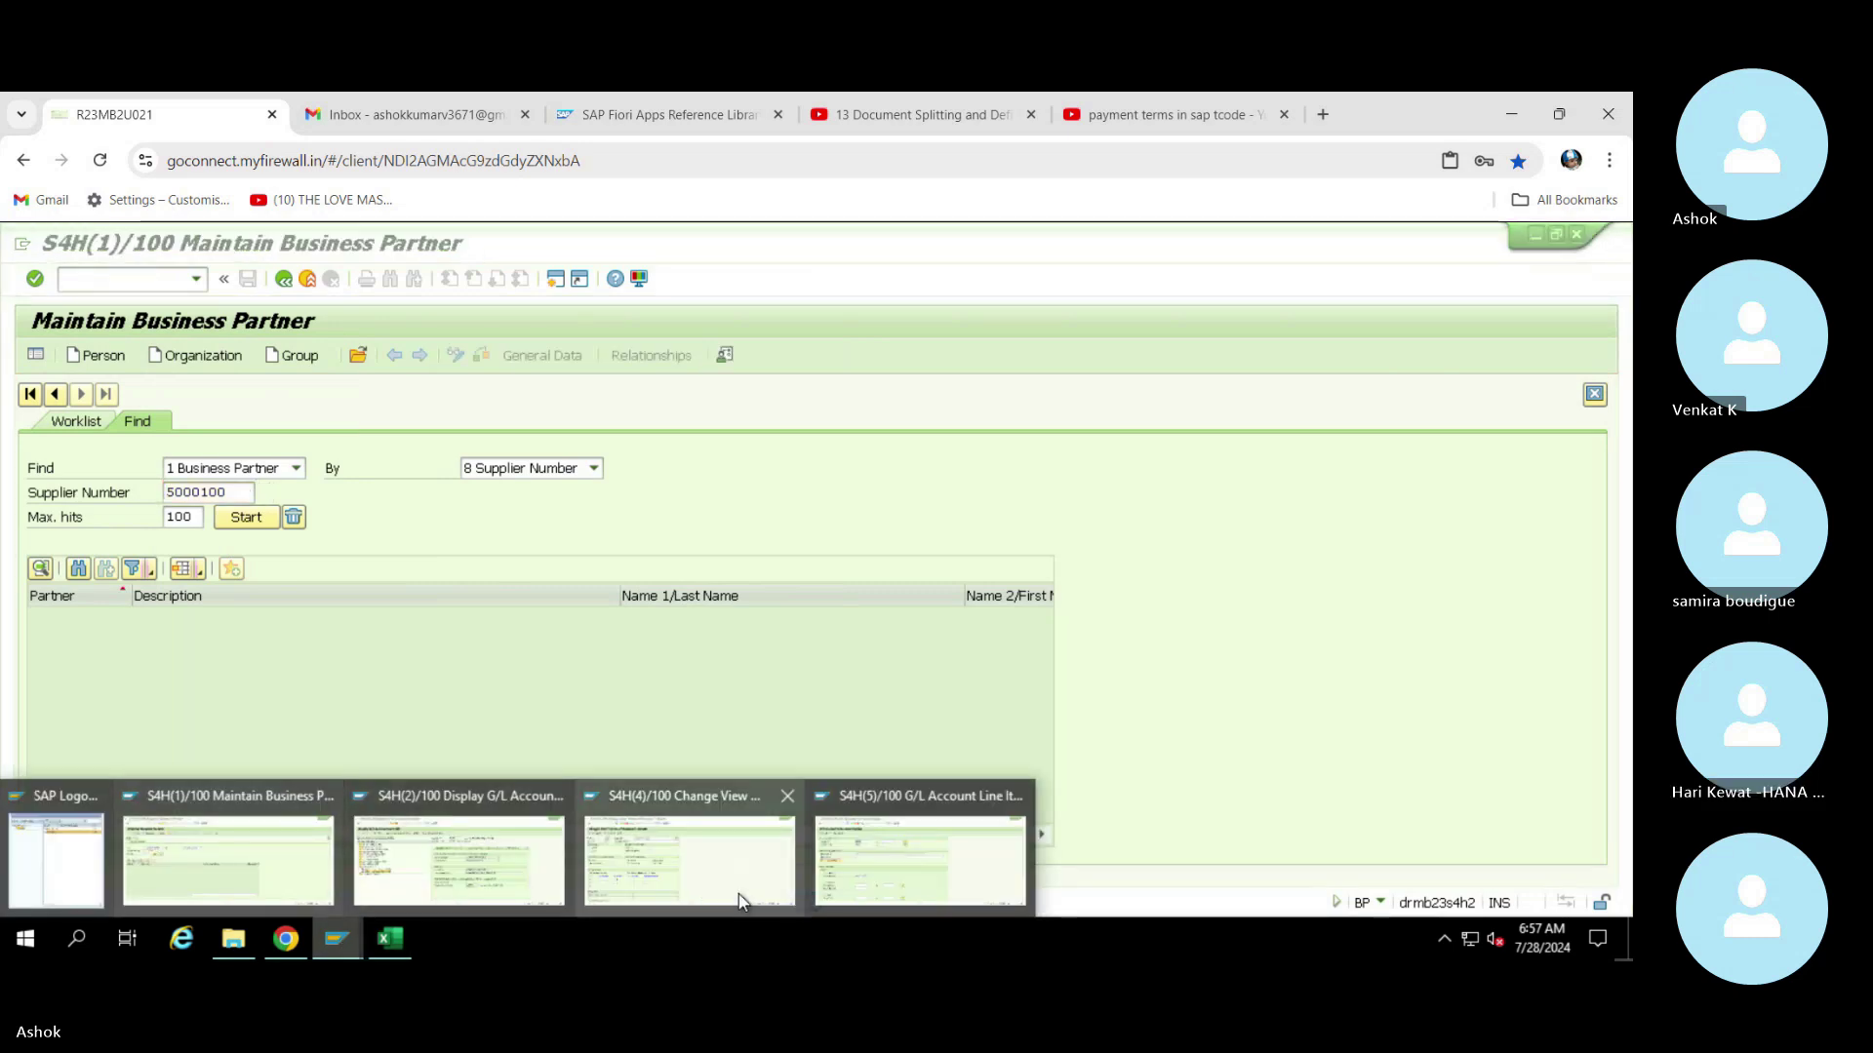
click(880, 883)
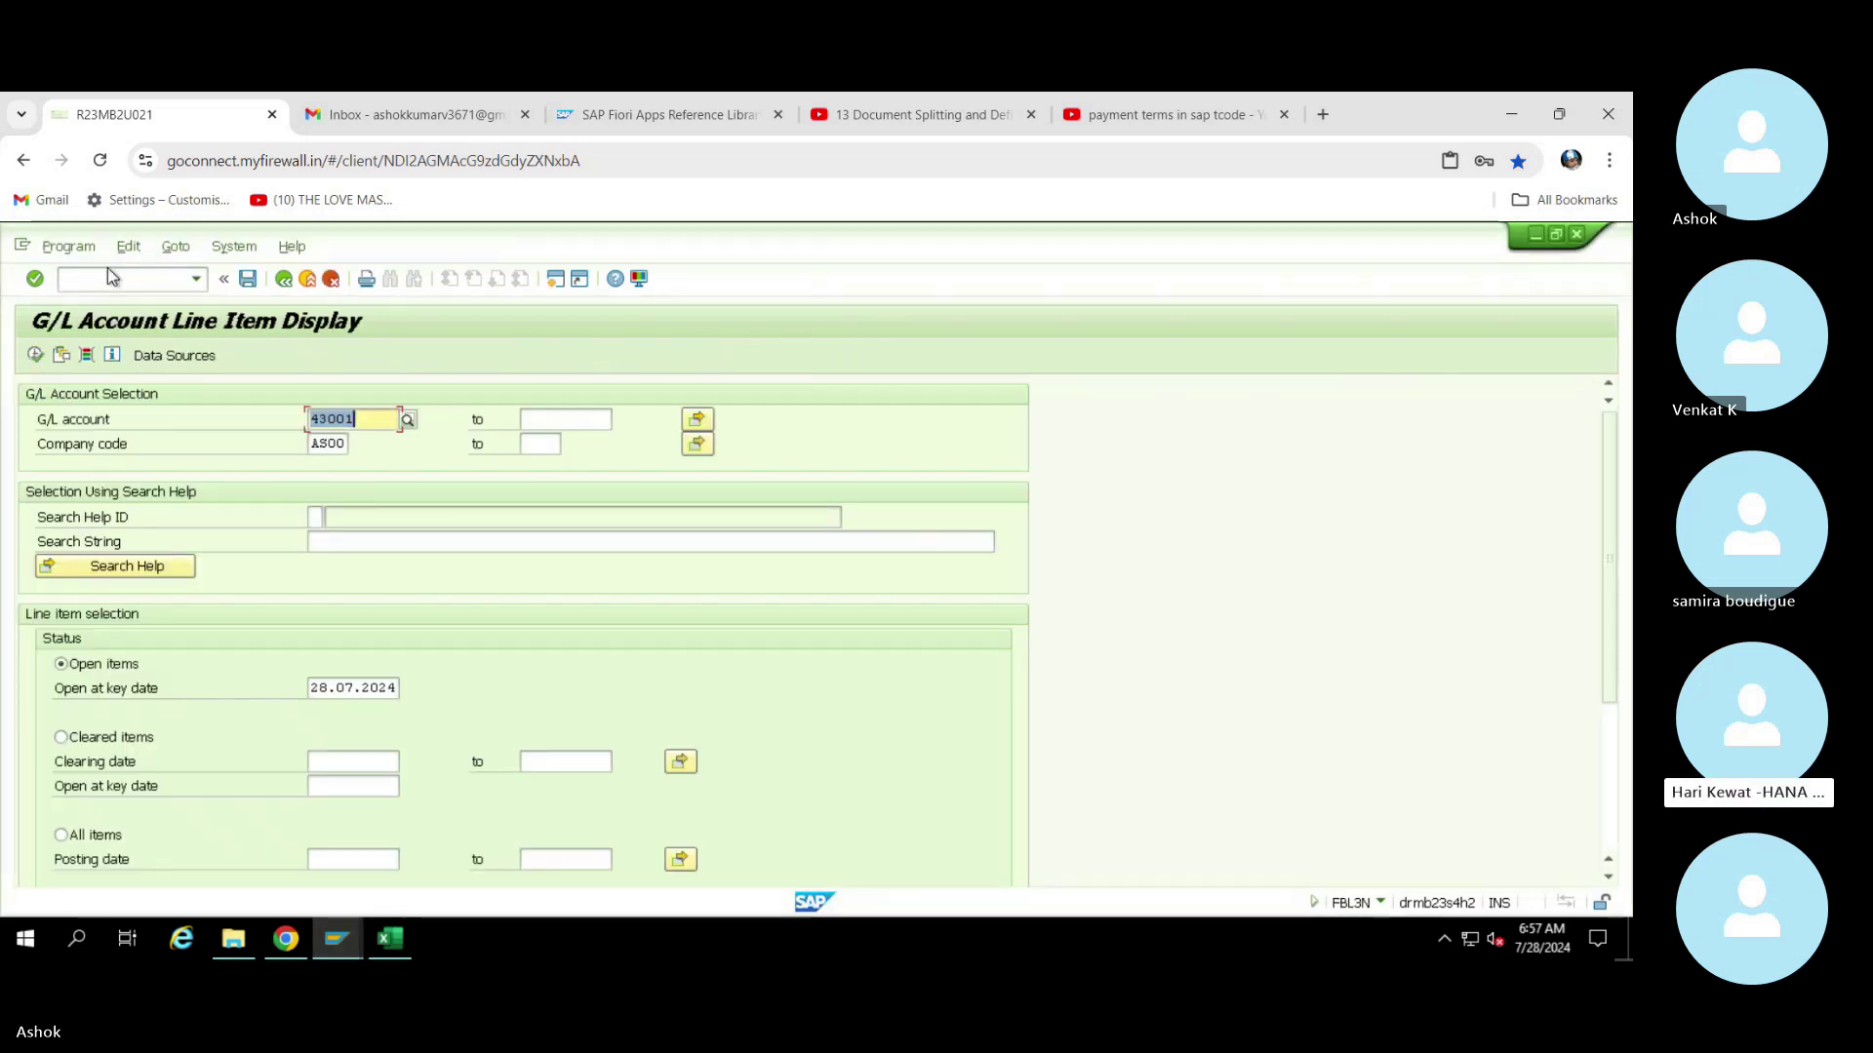
click(107, 278)
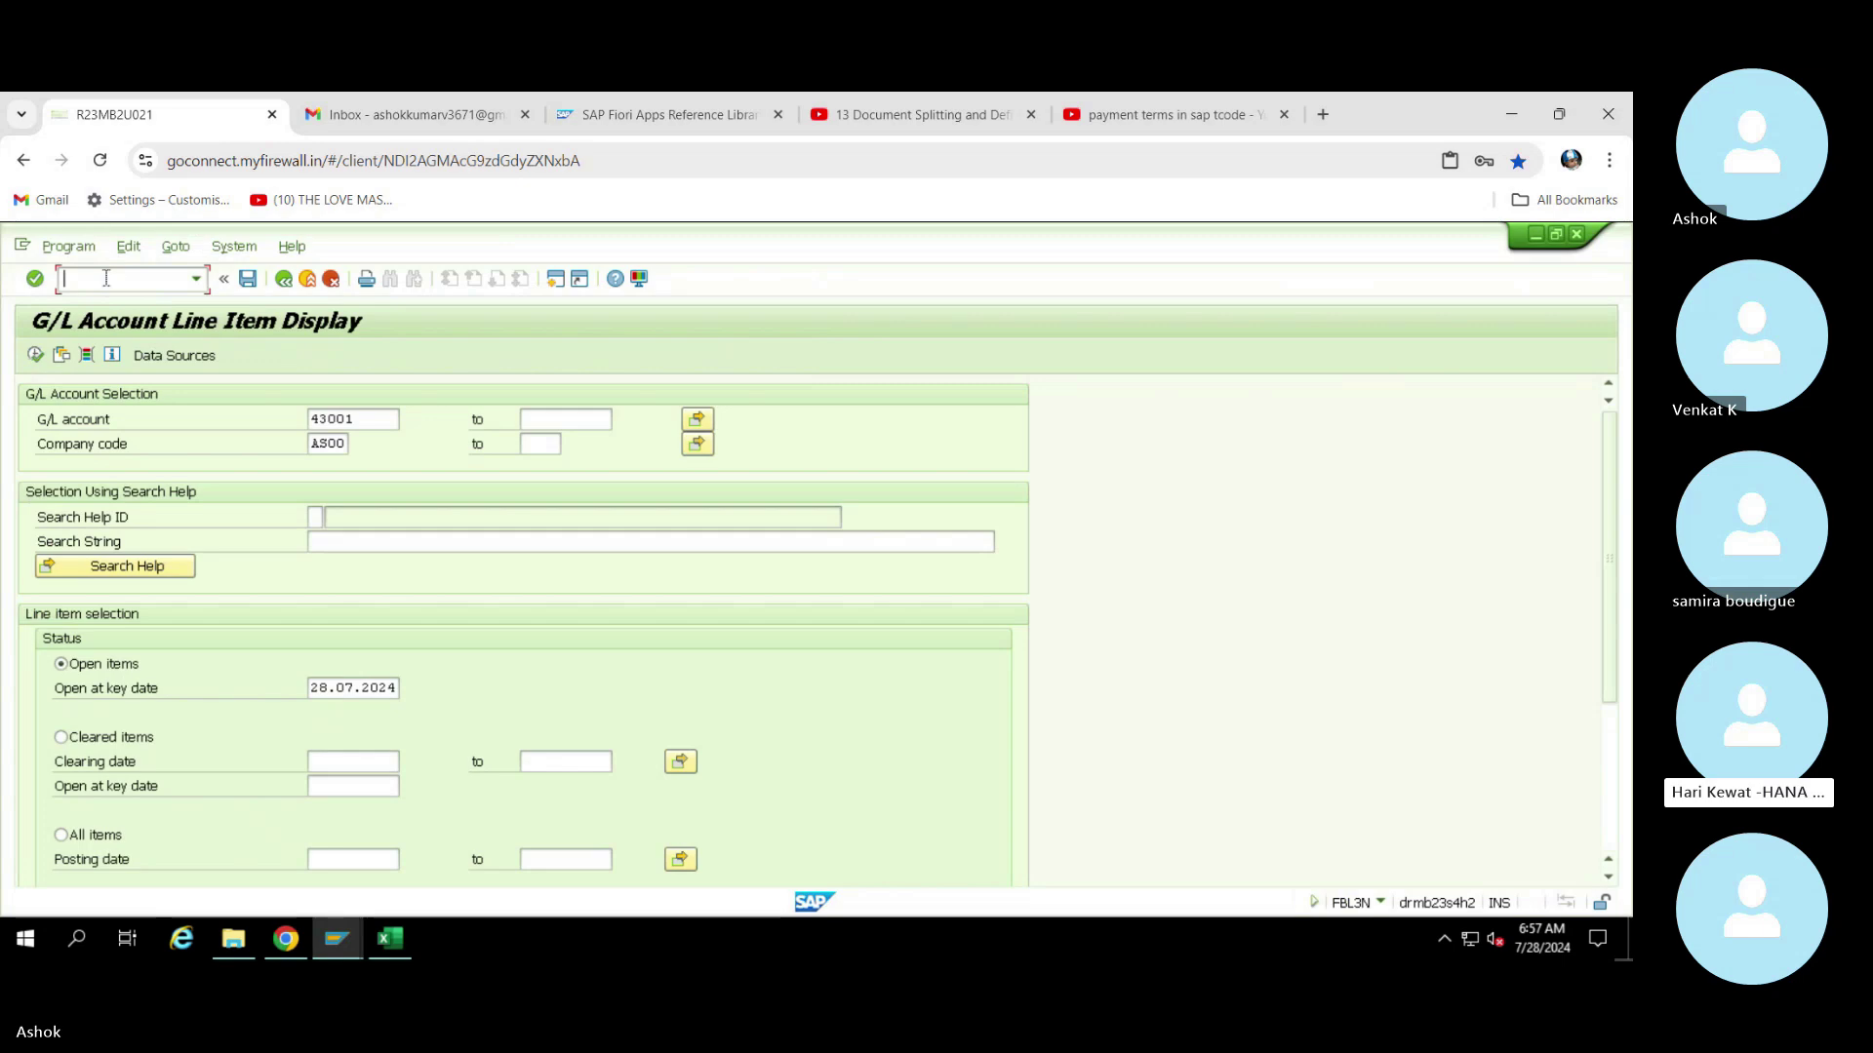
text(/n)
key(Return)
text(FBL1N)
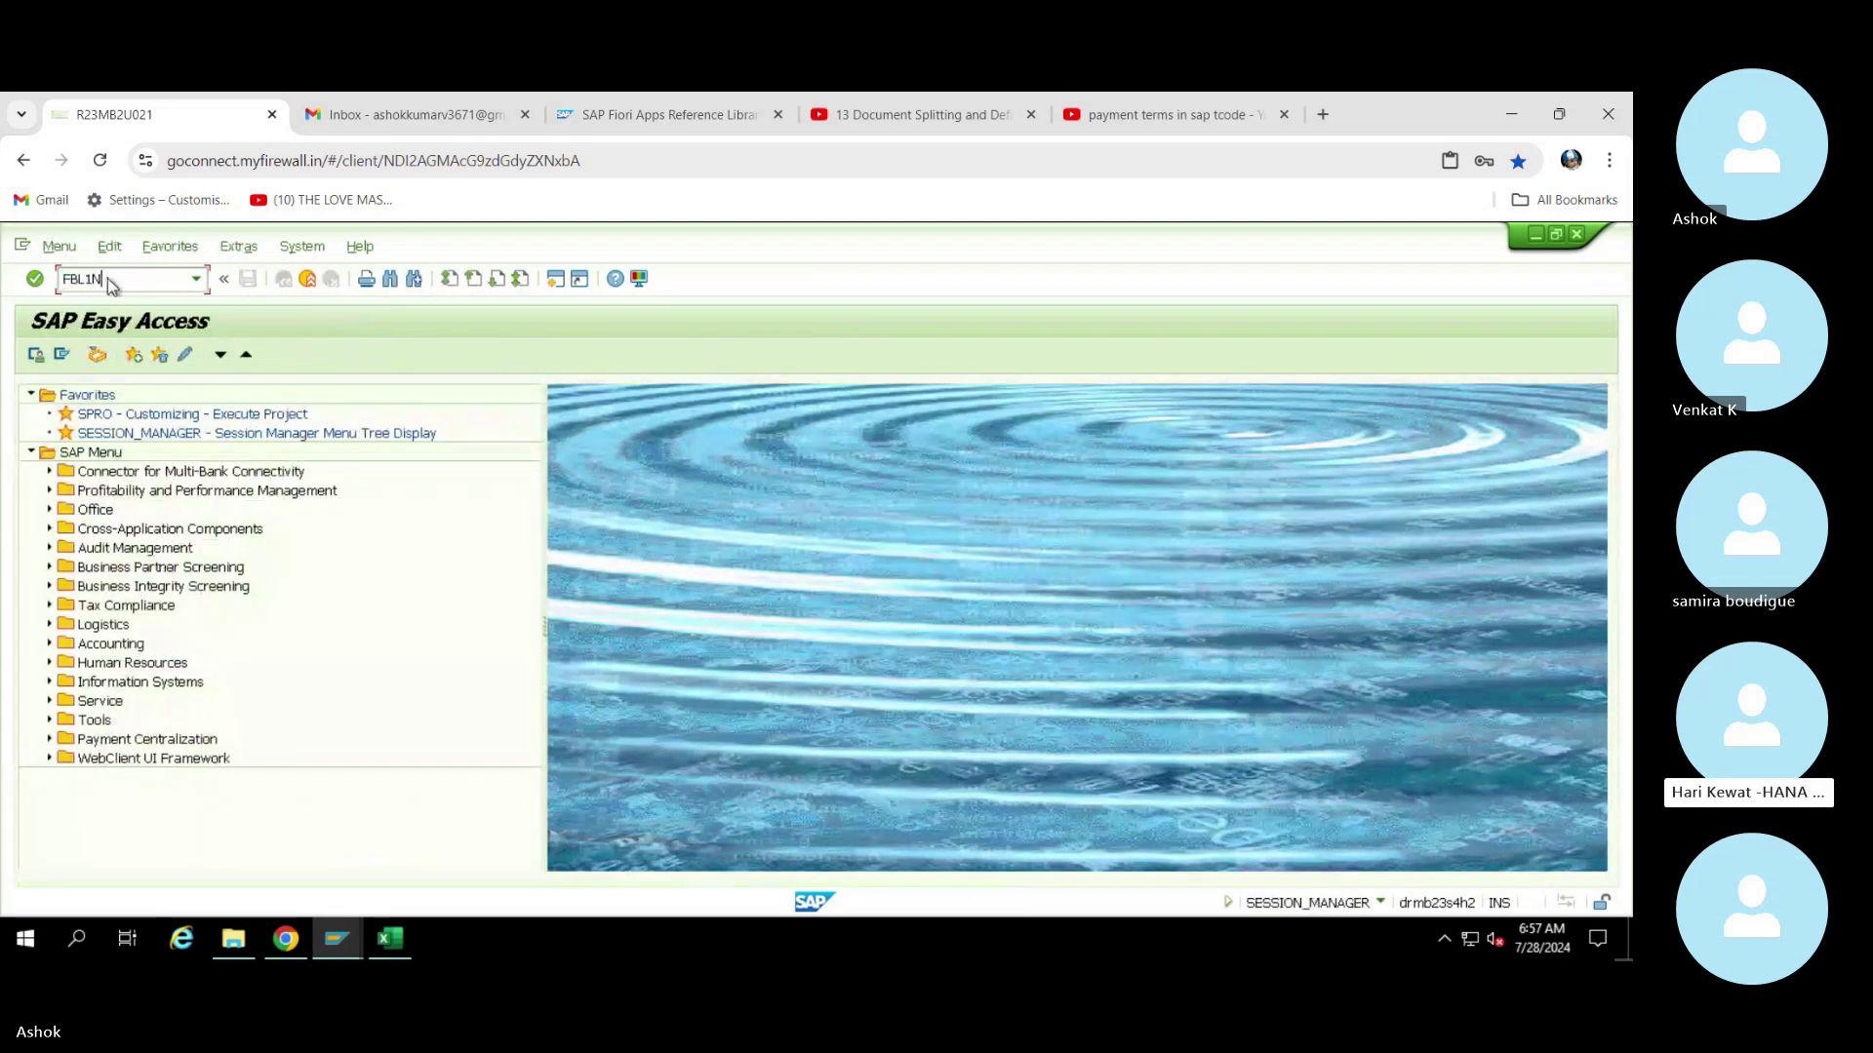
key(Return)
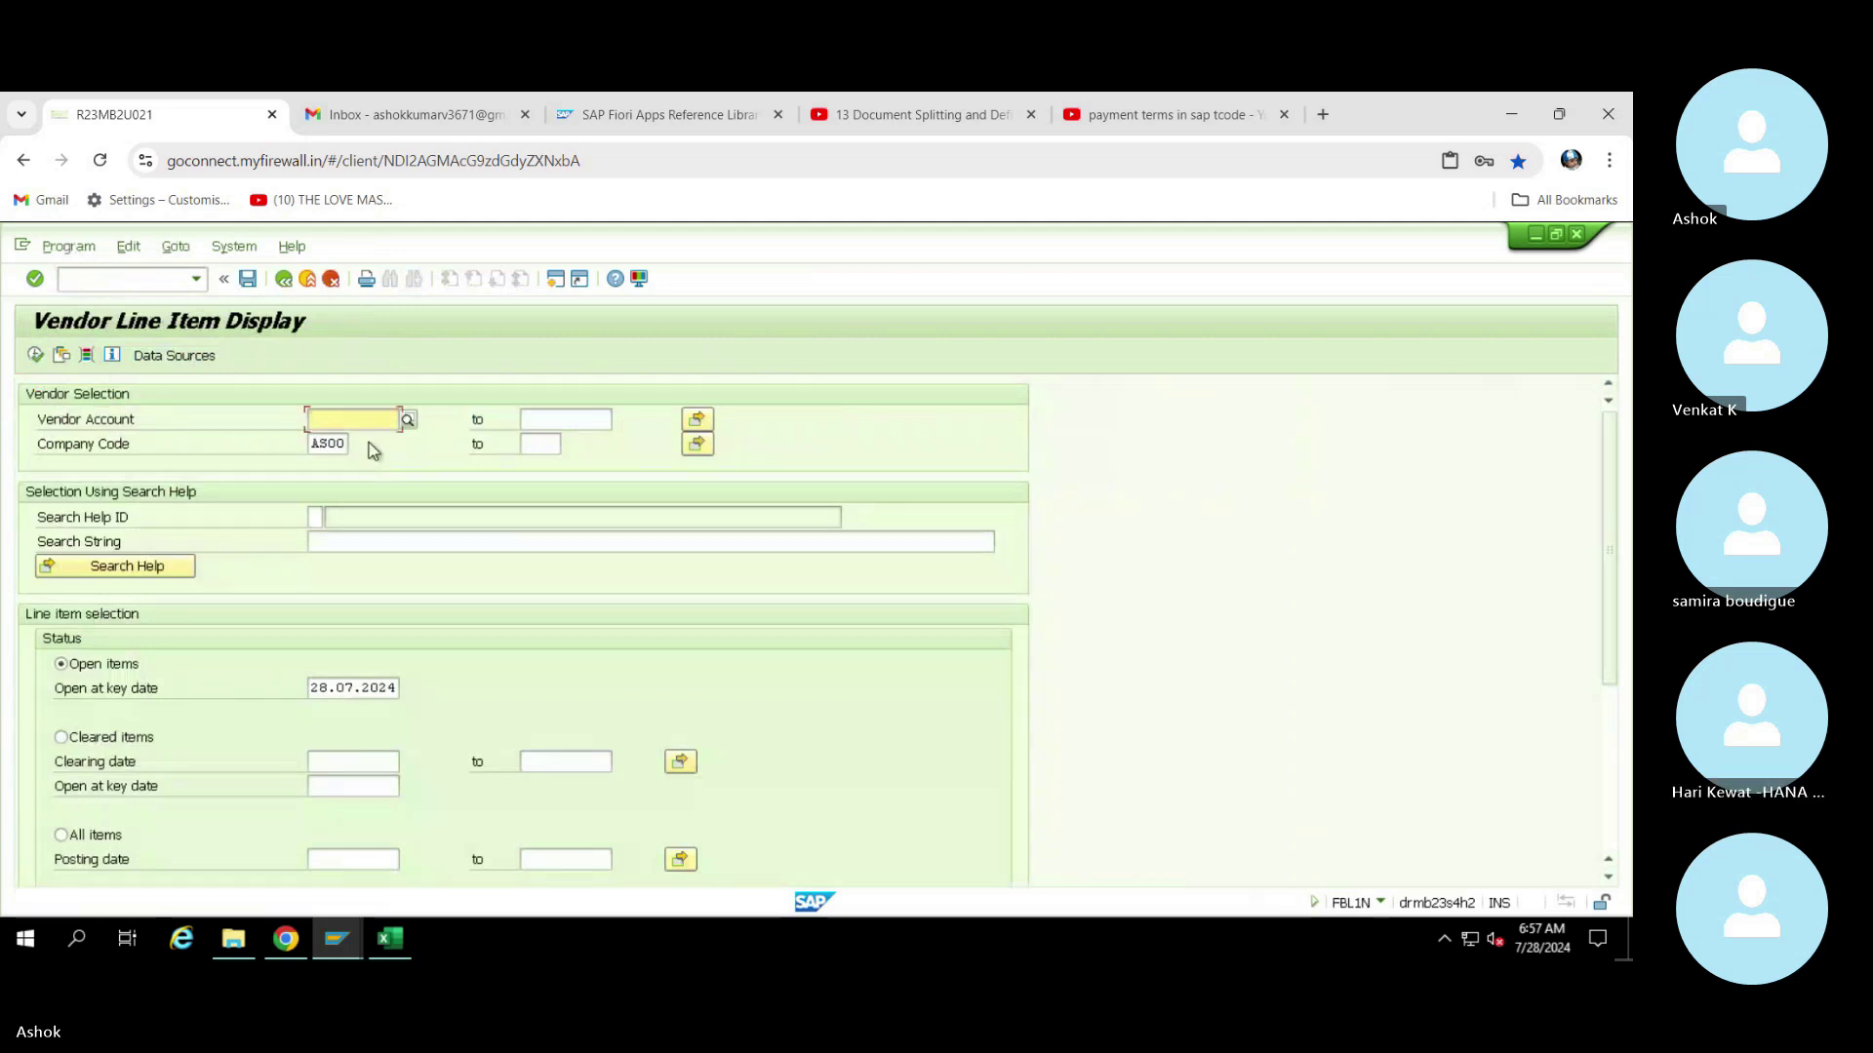
Enter Gaytri Trade Ltd's vendor number and display its open items for company code AS00 at key date 28.07.2024
key(Delete)
key(Delete)
key(Delete)
key(Delete)
key(Delete)
key(Delete)
key(Delete)
text(5000100)
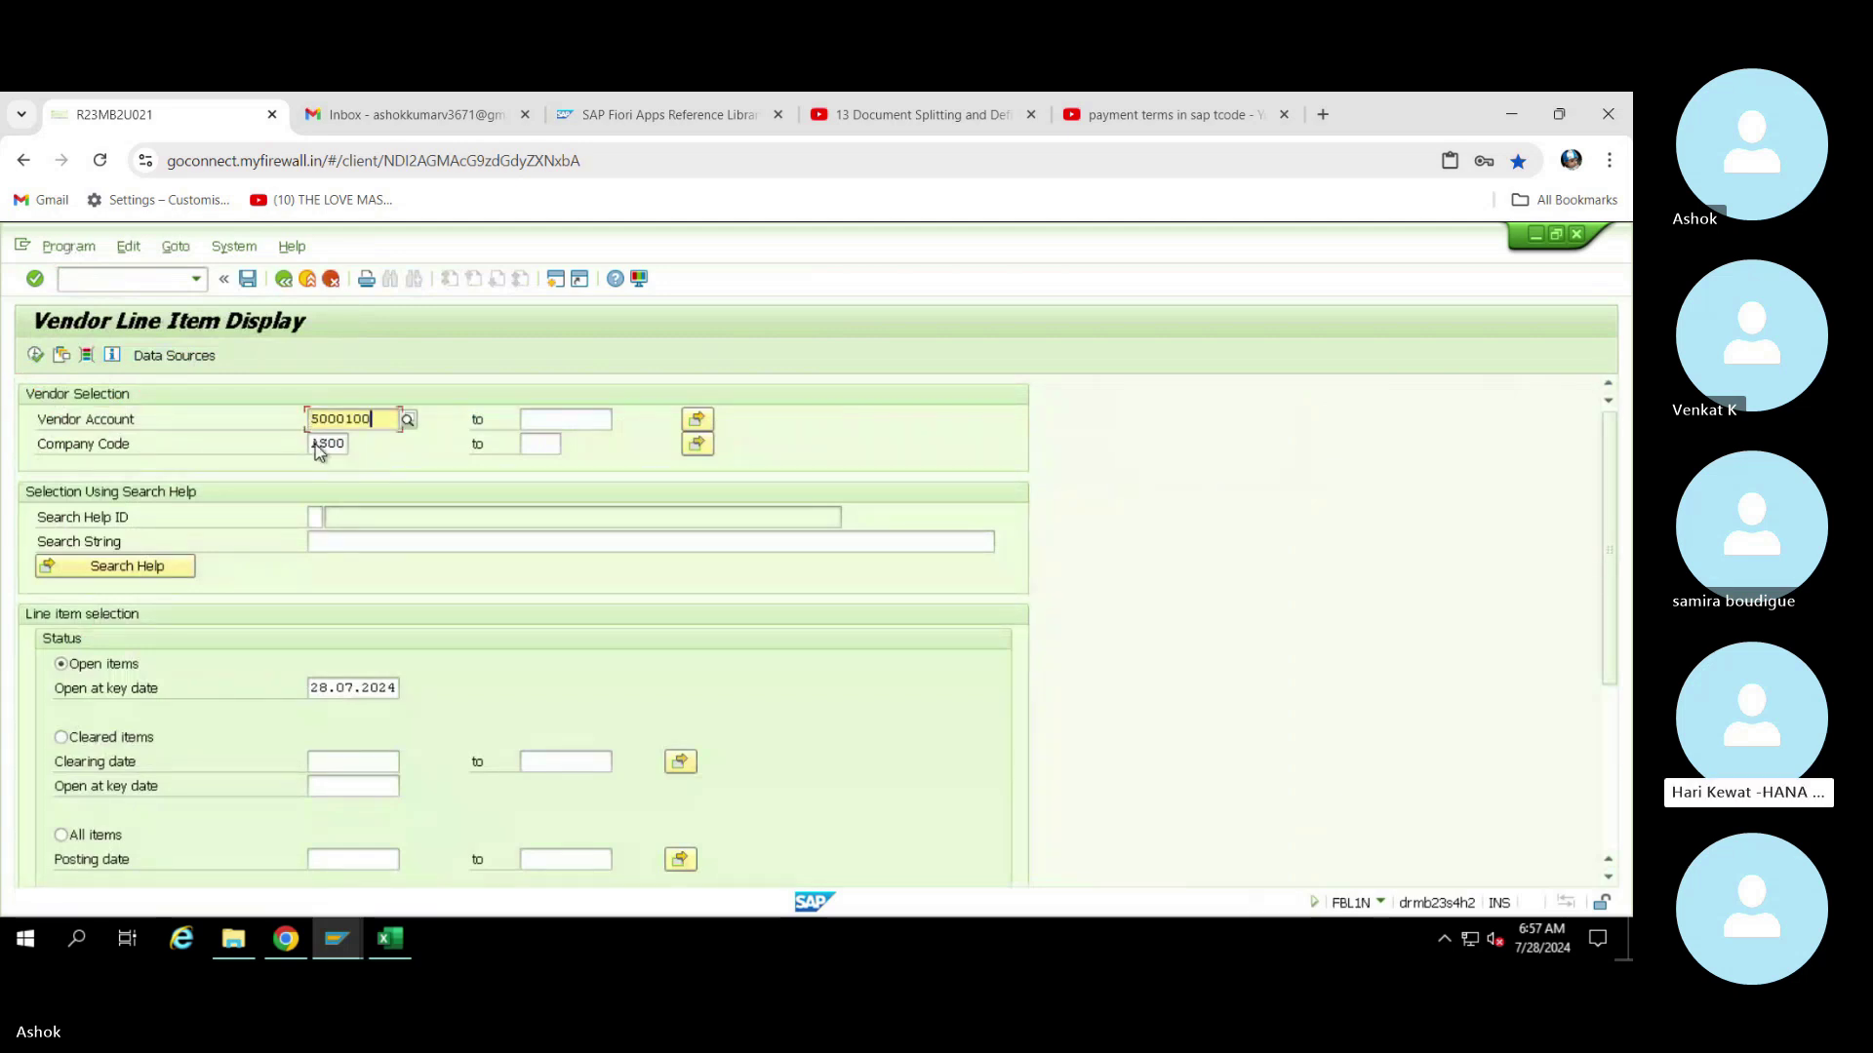
click(35, 355)
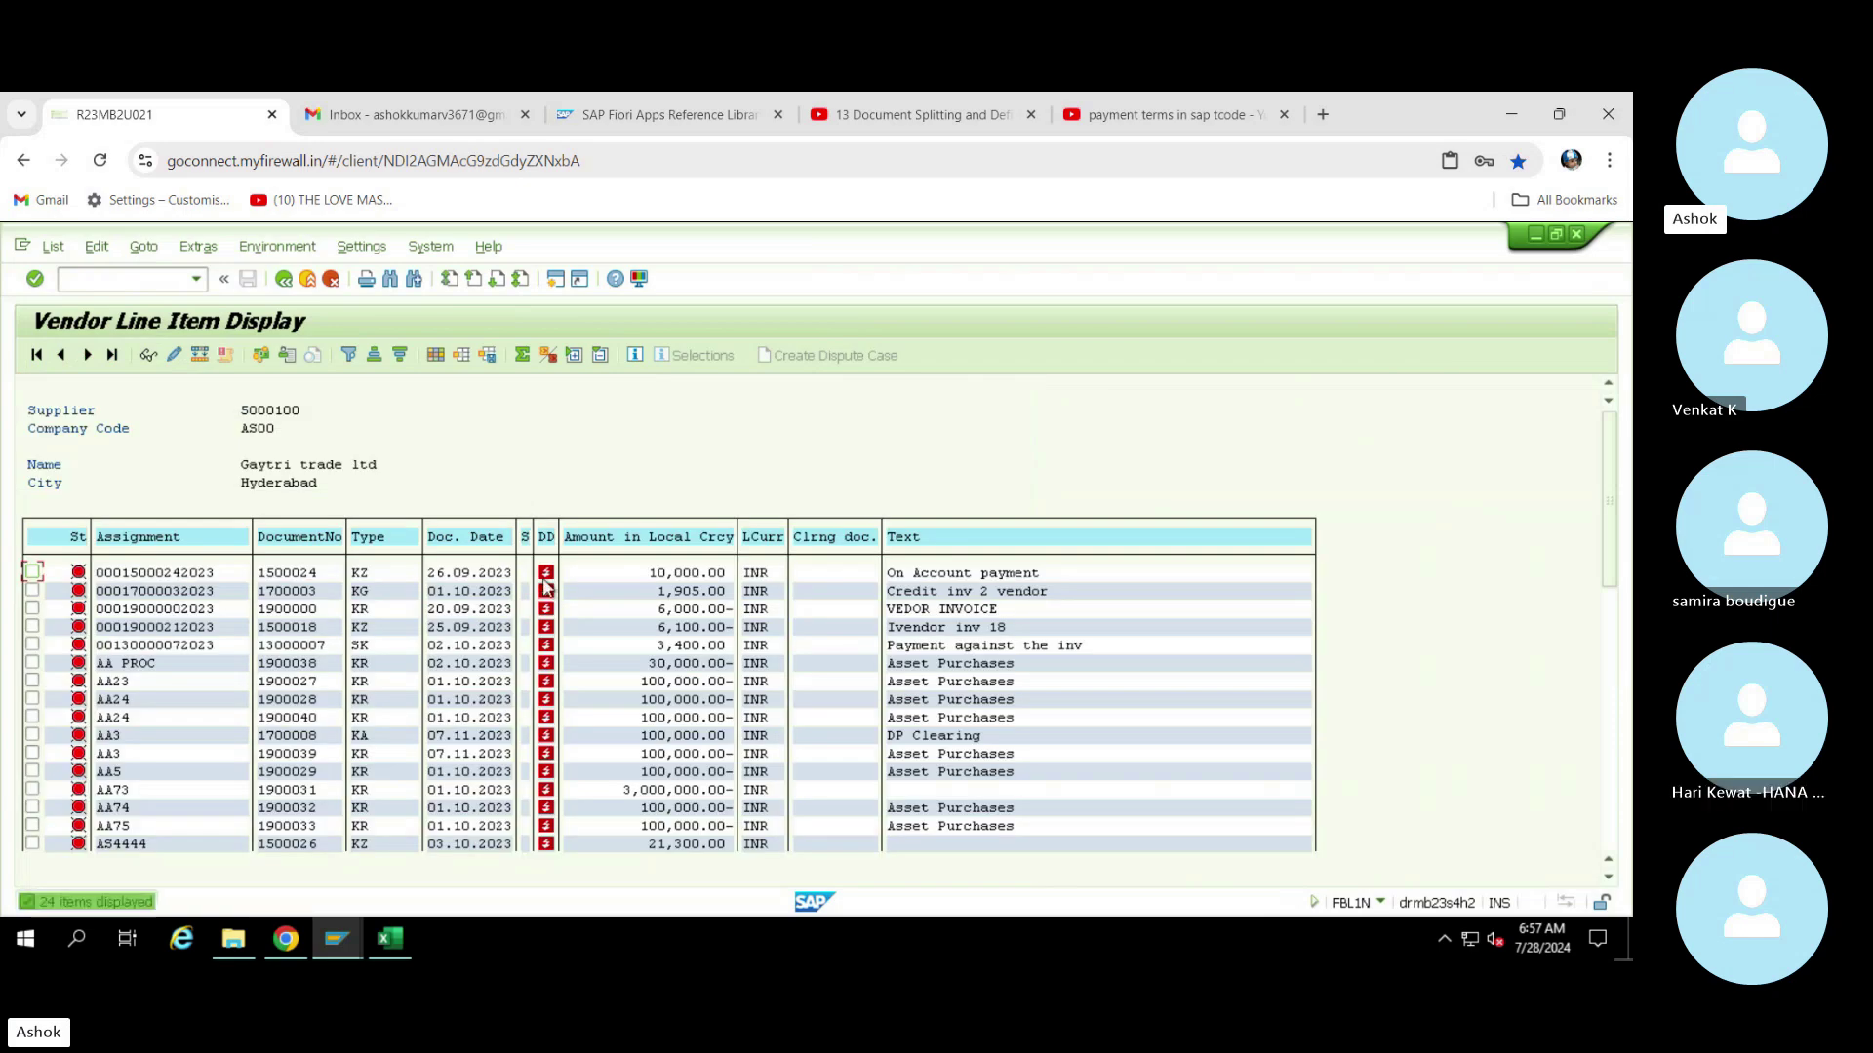
Display the vendor line item of the 30,000.00 INR asset purchase assigned to AA PROC and its document's data entry view
scroll(682, 651, down, 5)
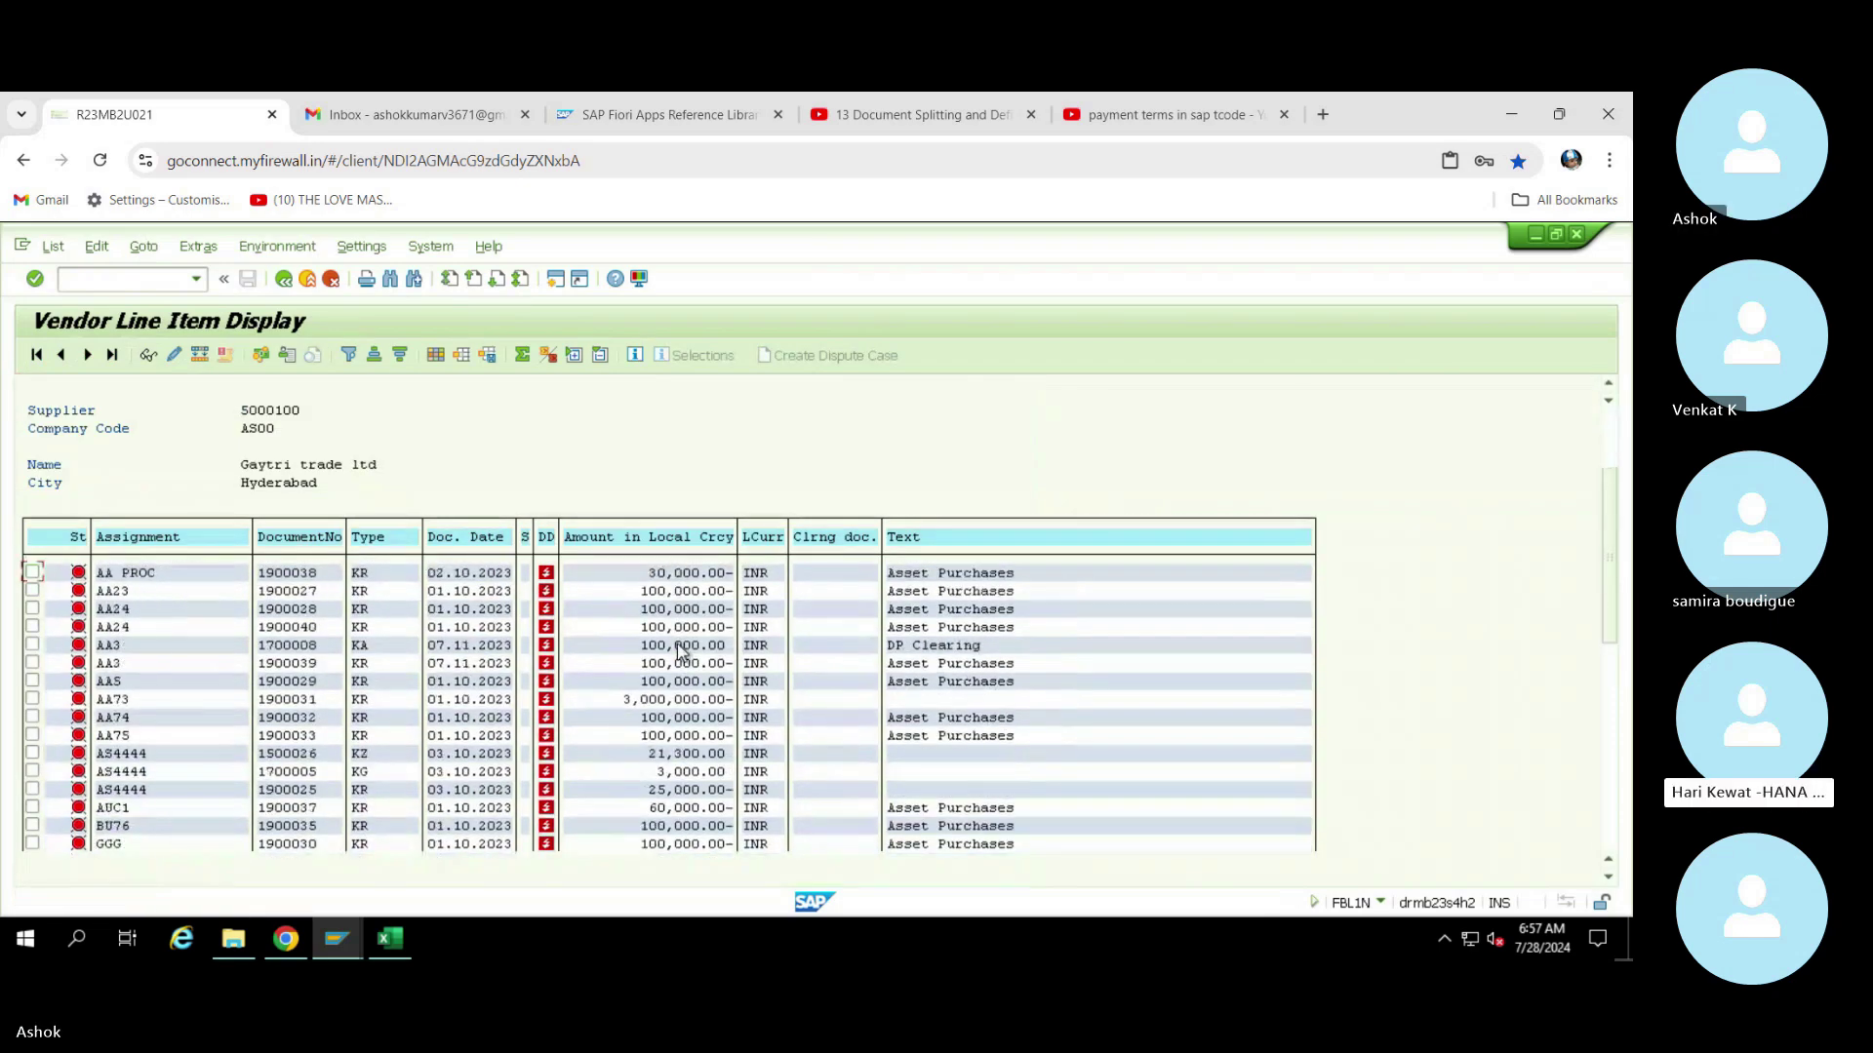
scroll(683, 651, up, 1)
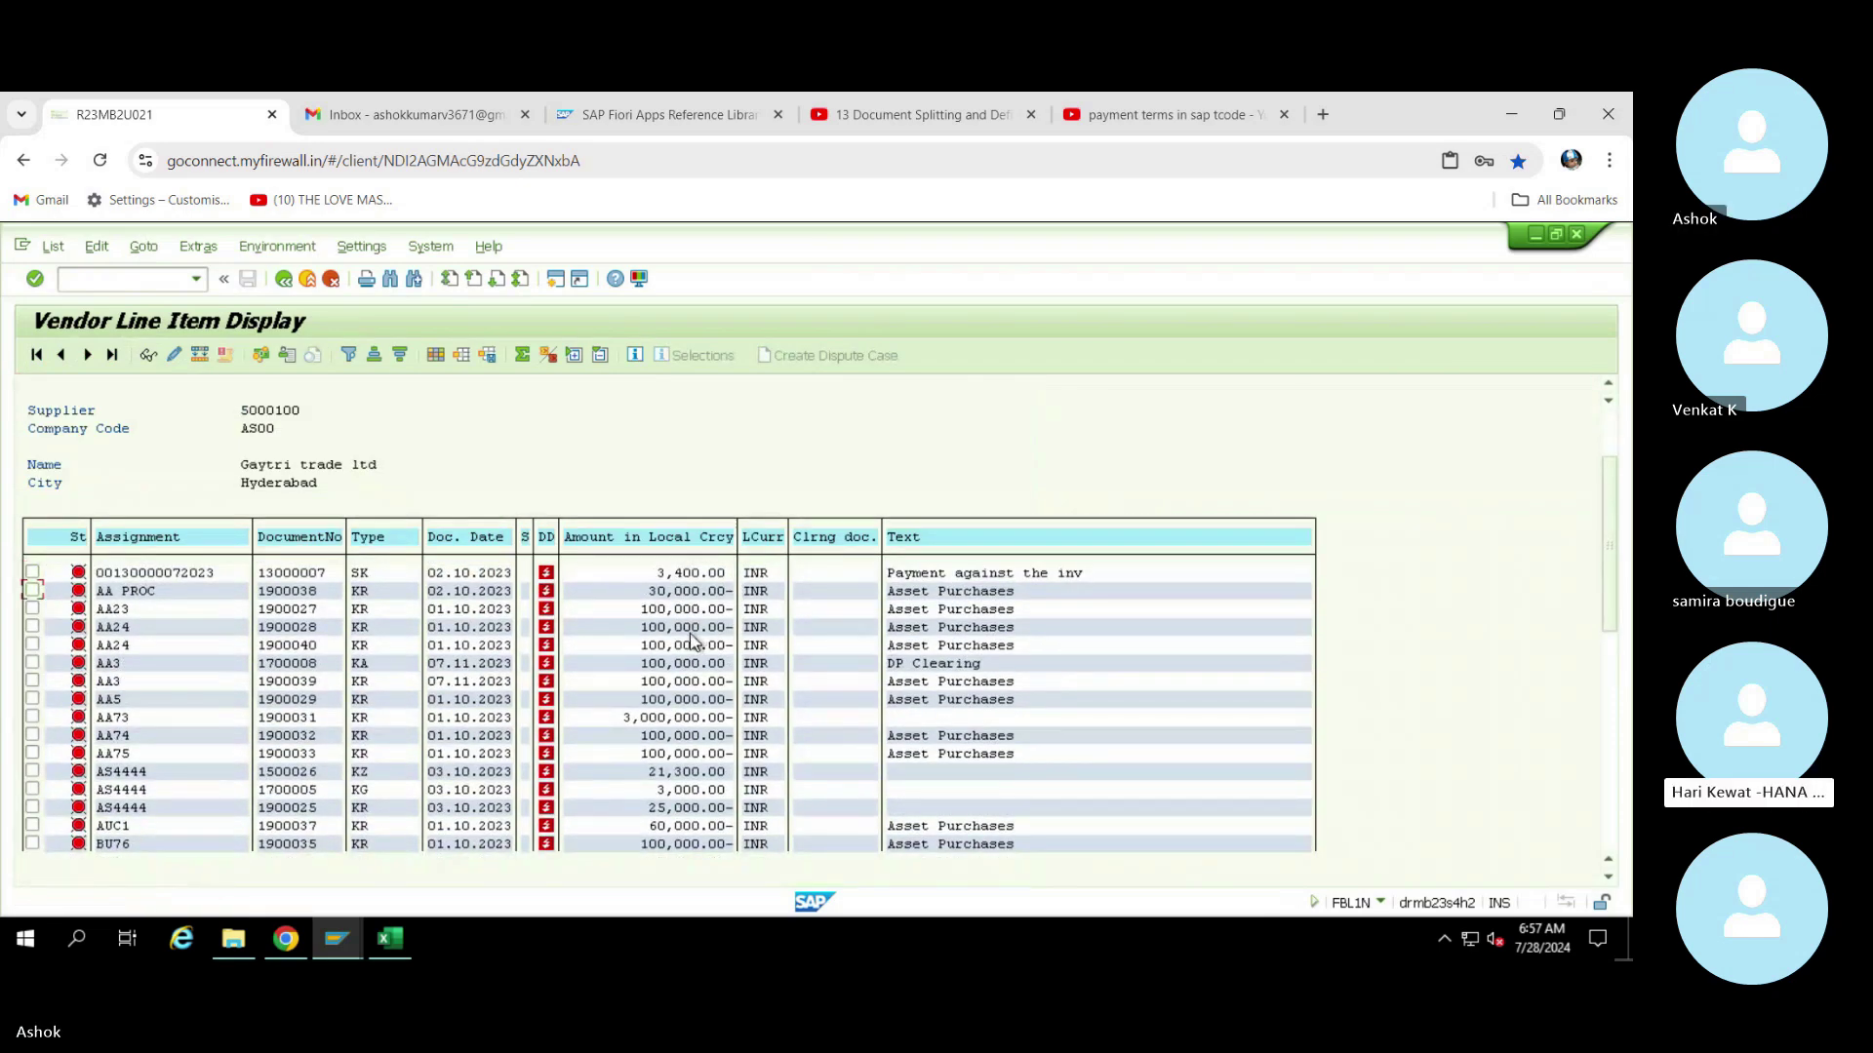
scroll(669, 658, up, 1)
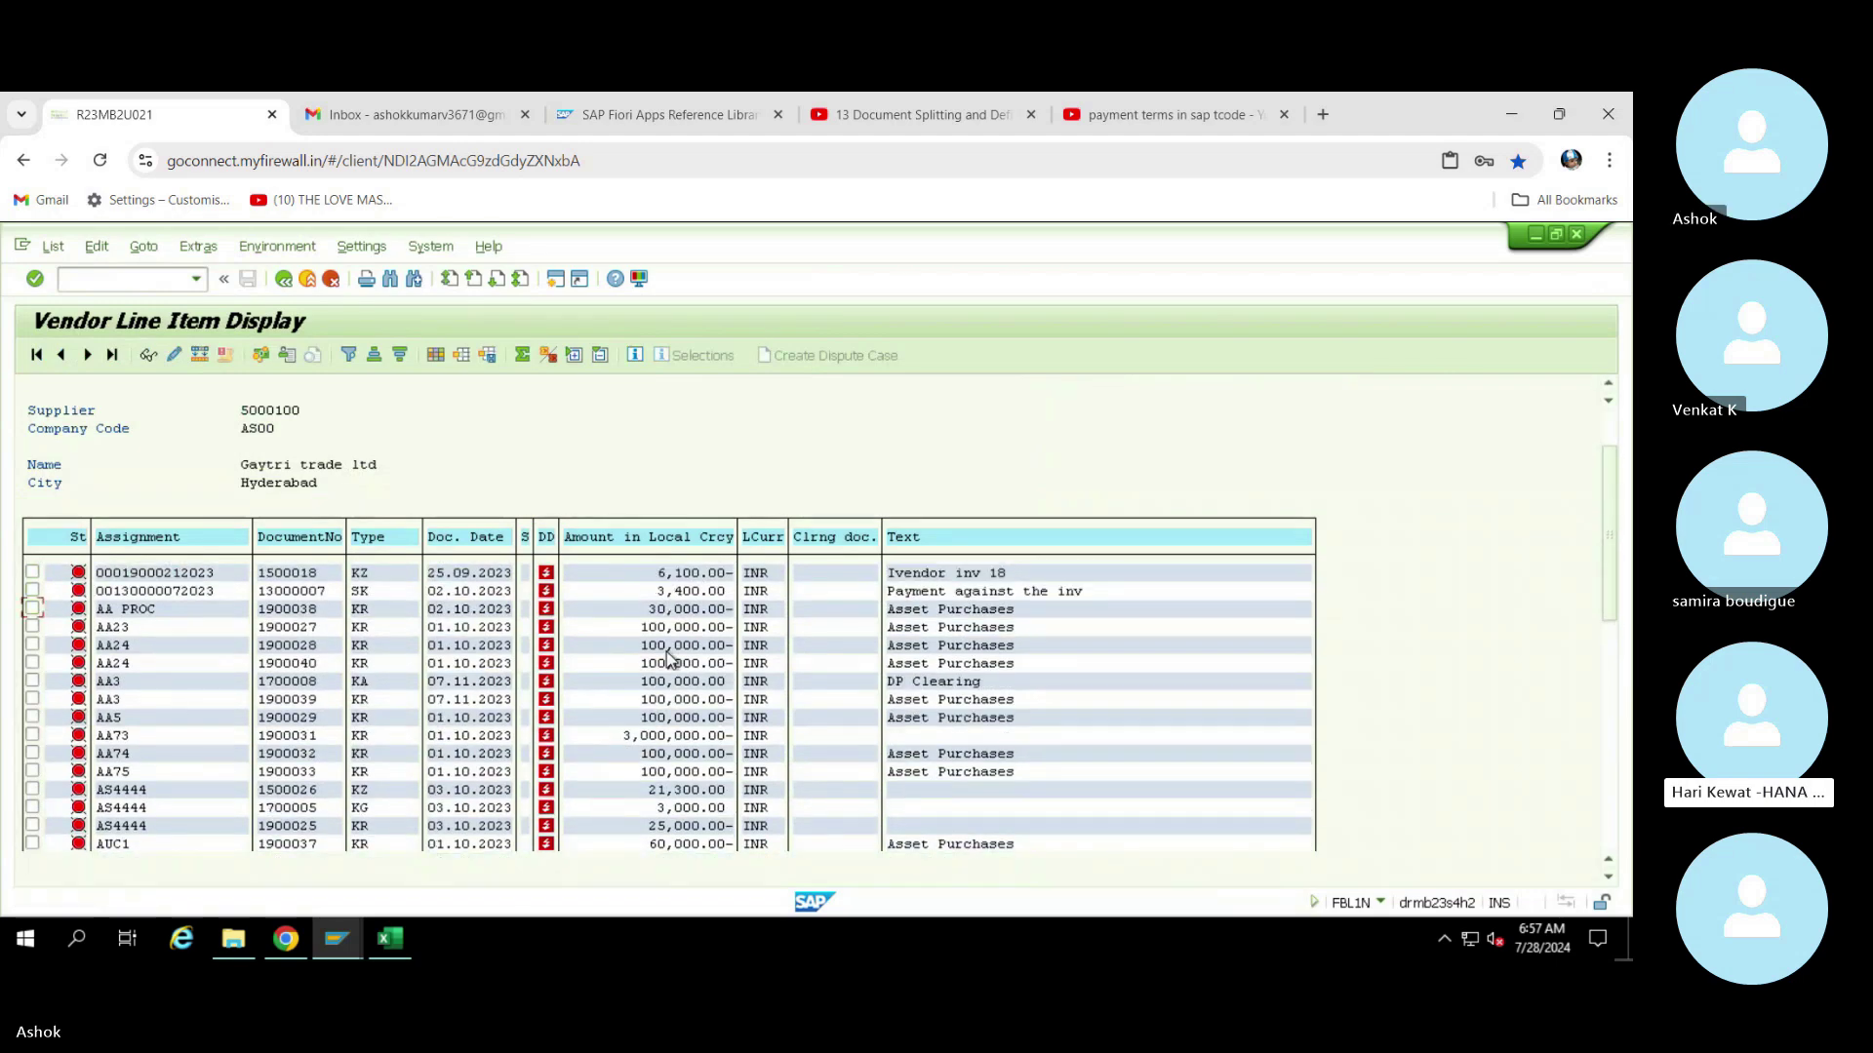
double_click(297, 609)
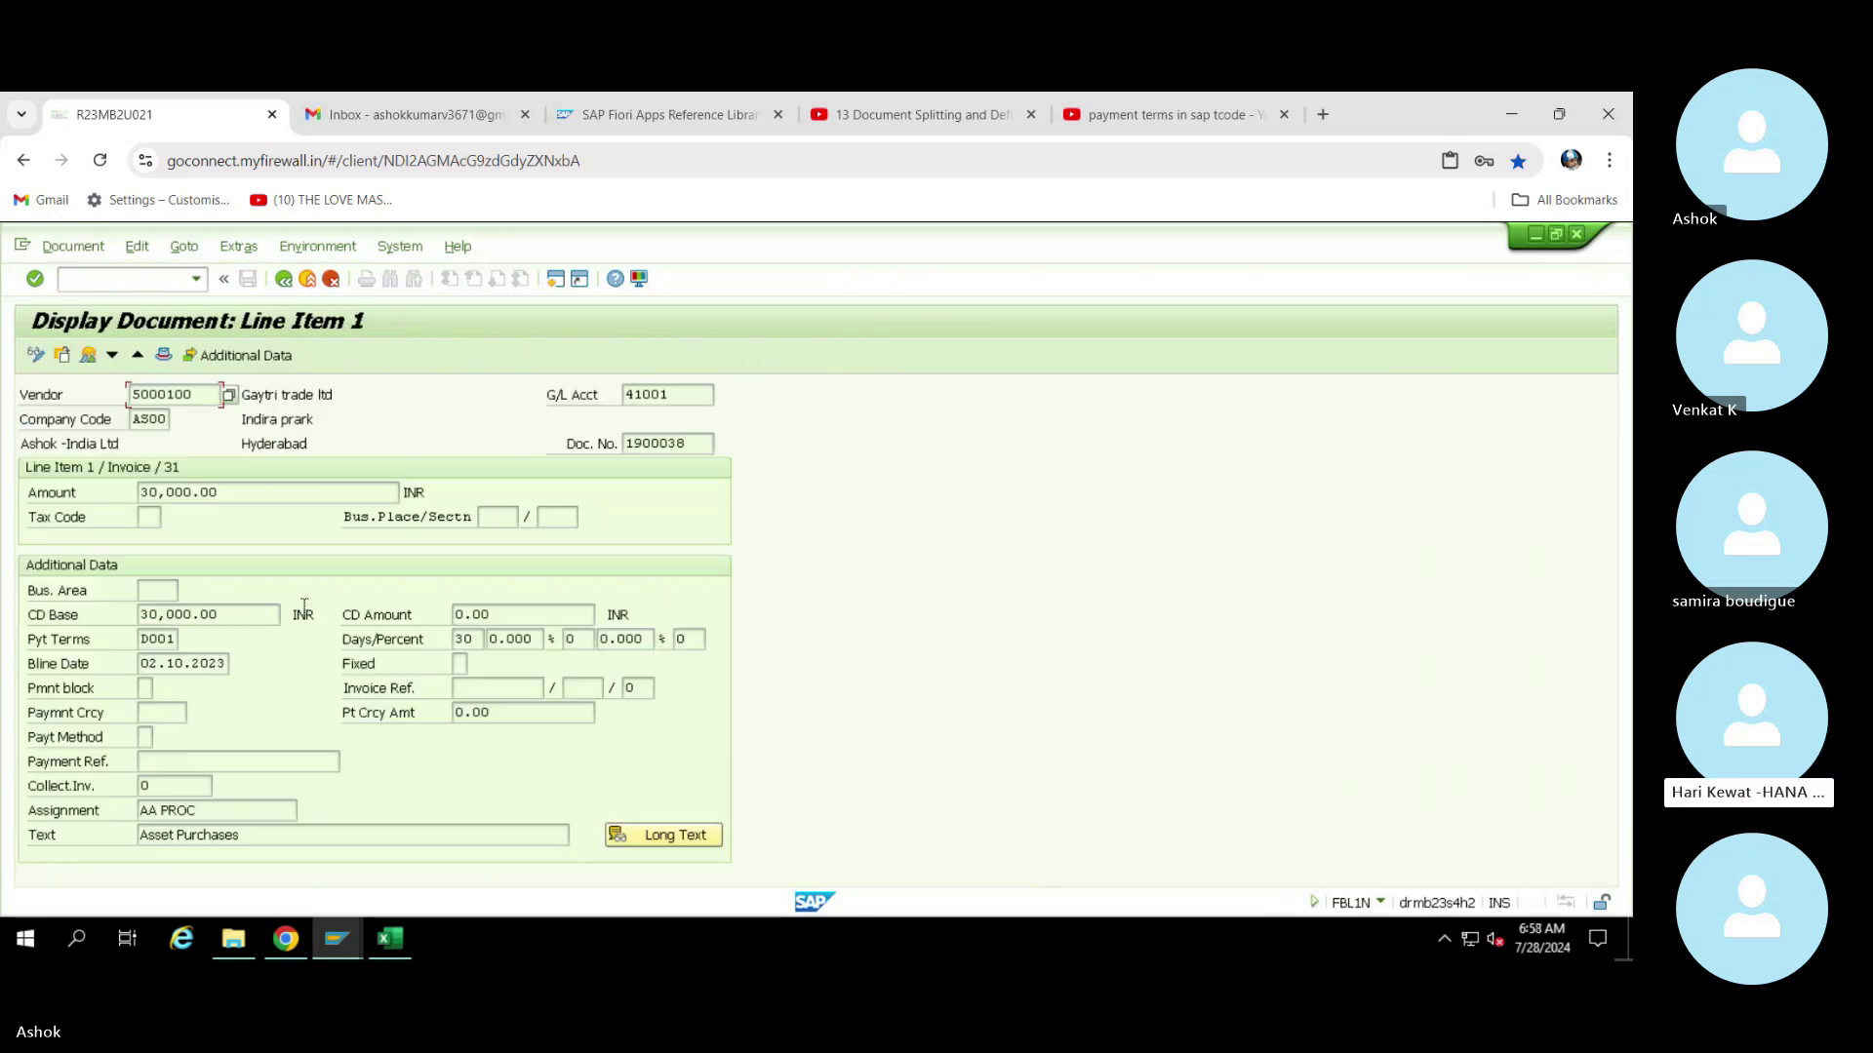
click(89, 355)
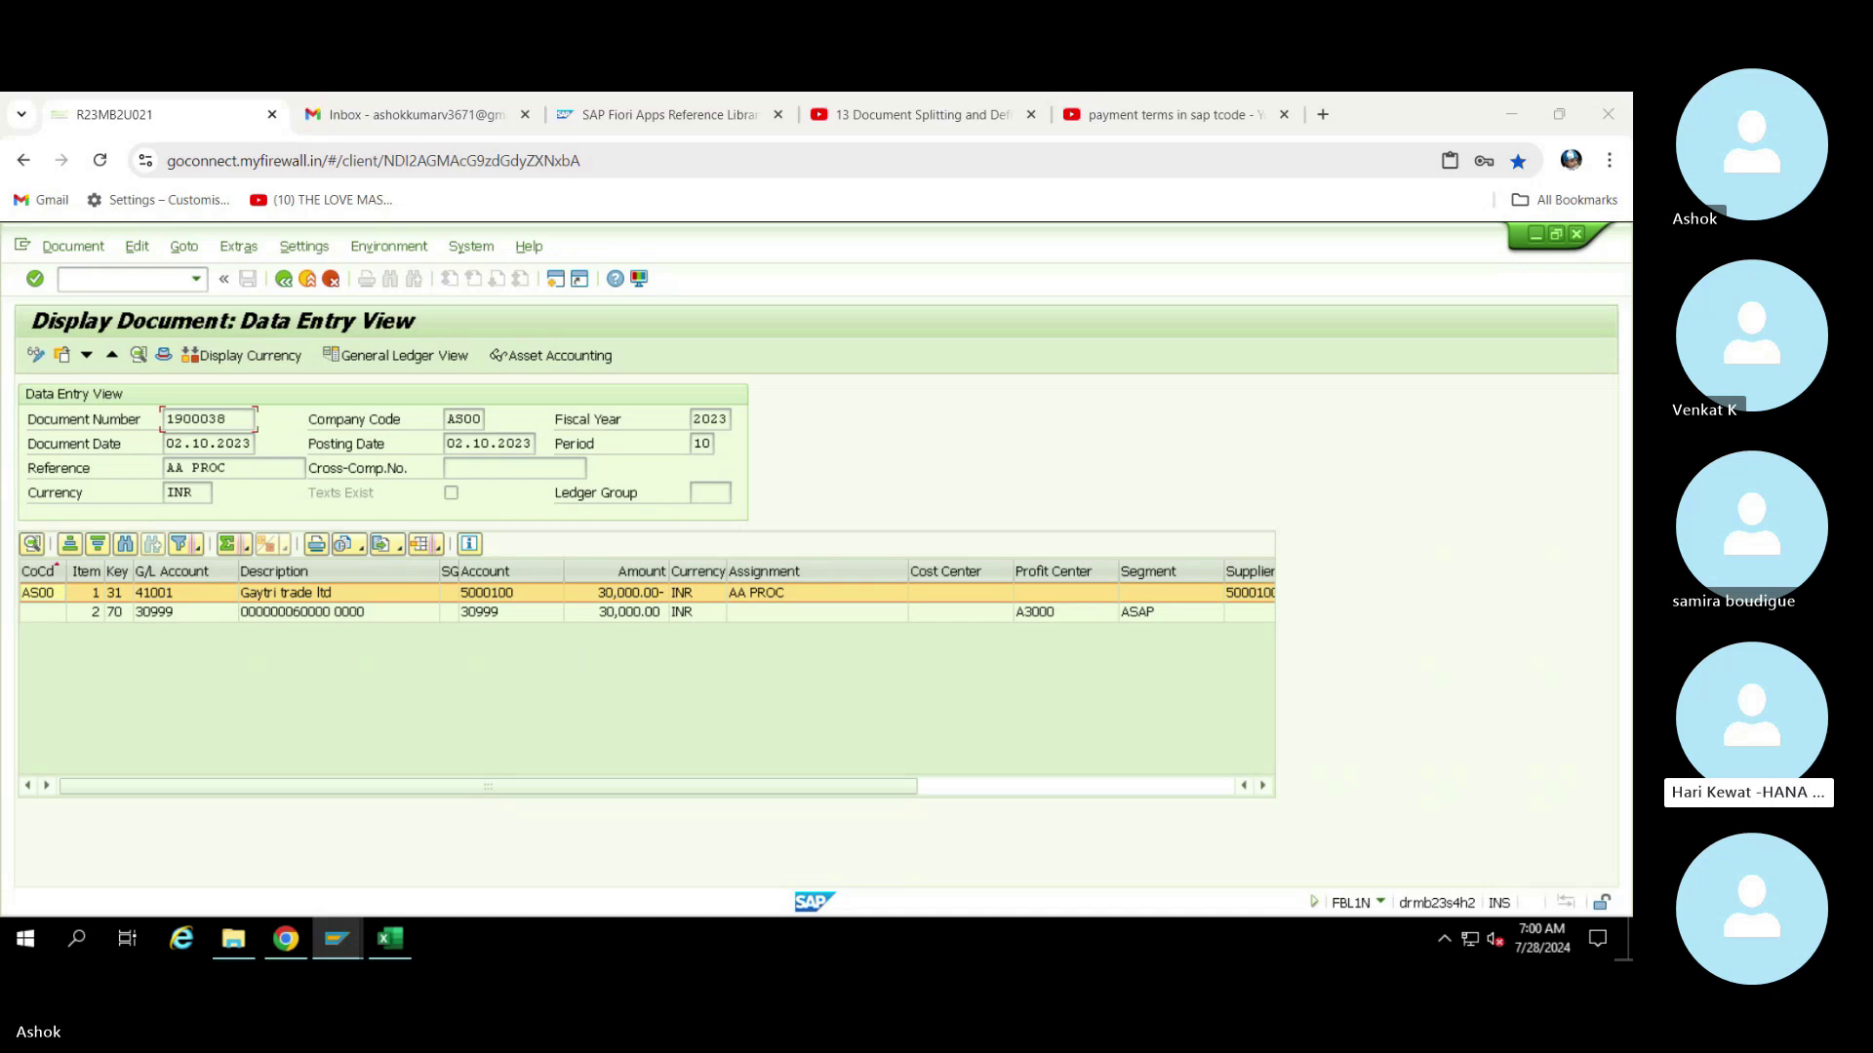
Switch to the Excel source workbook and review the first vendor open item from company code through the group currency amount
click(396, 946)
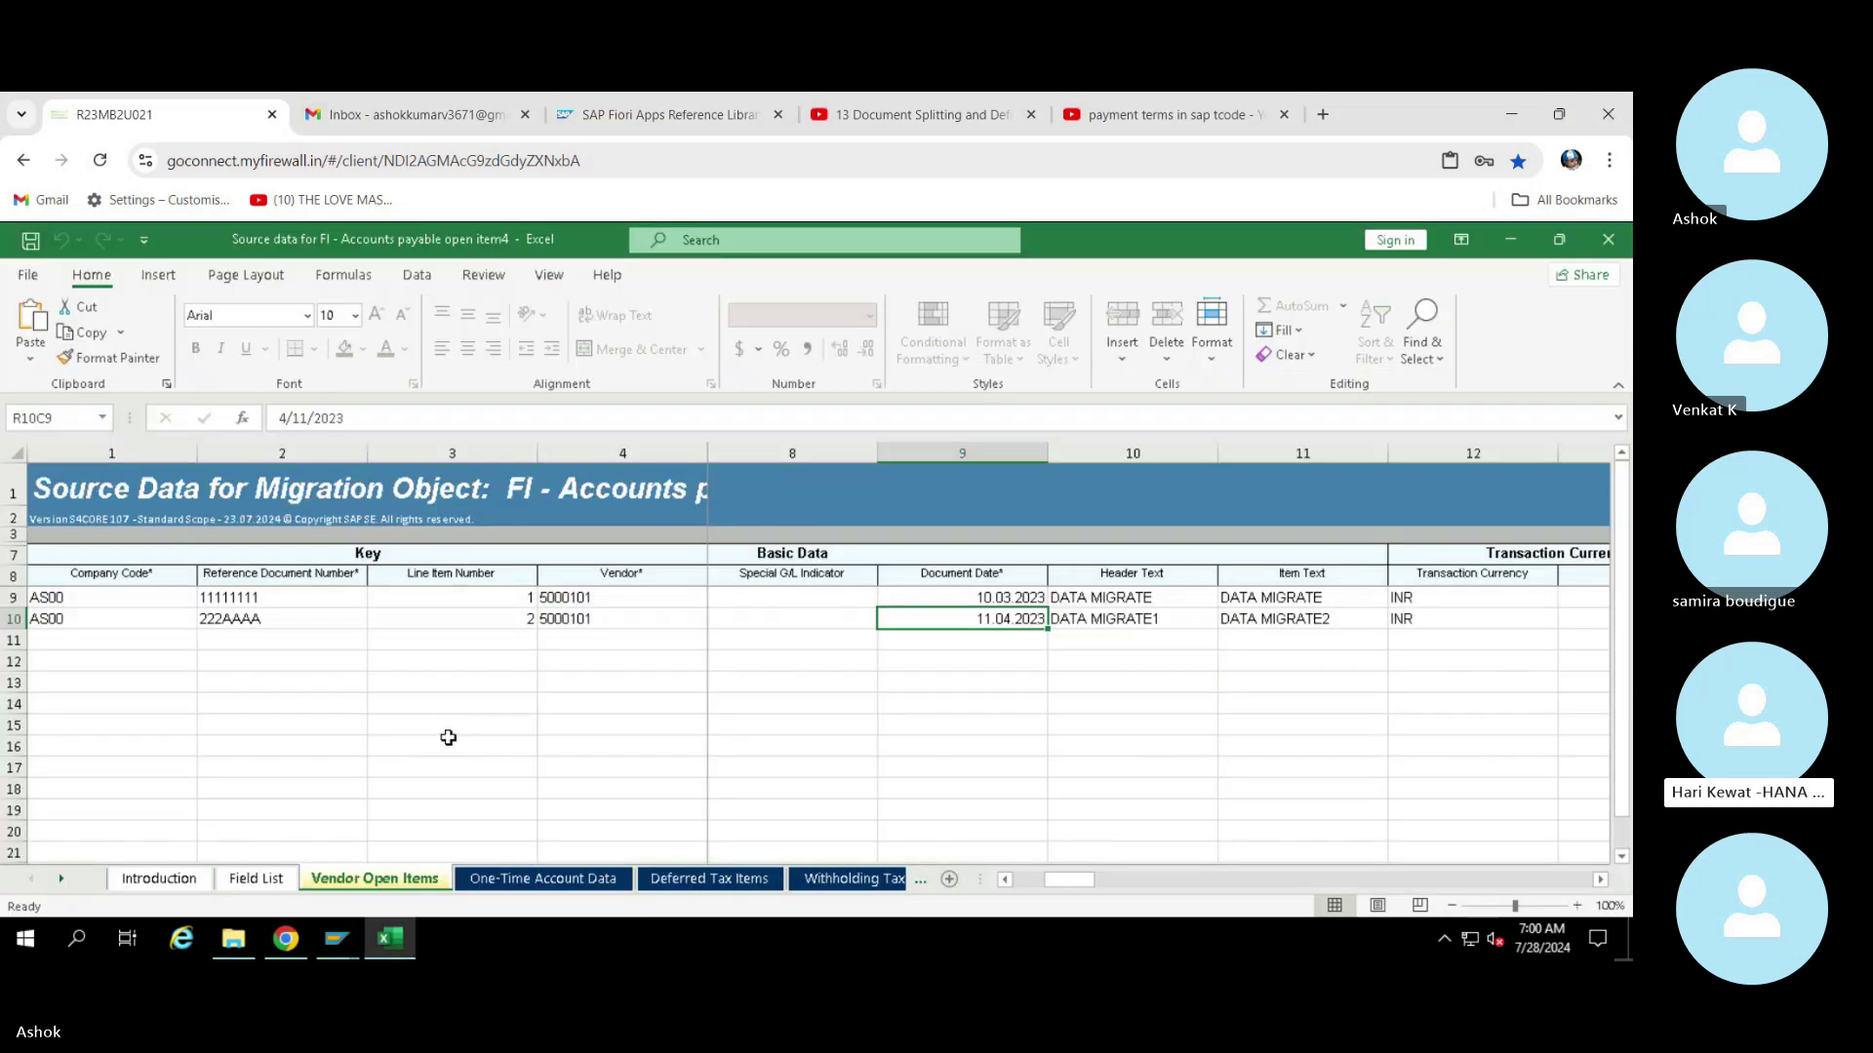
click(341, 699)
key(ctrl+Home)
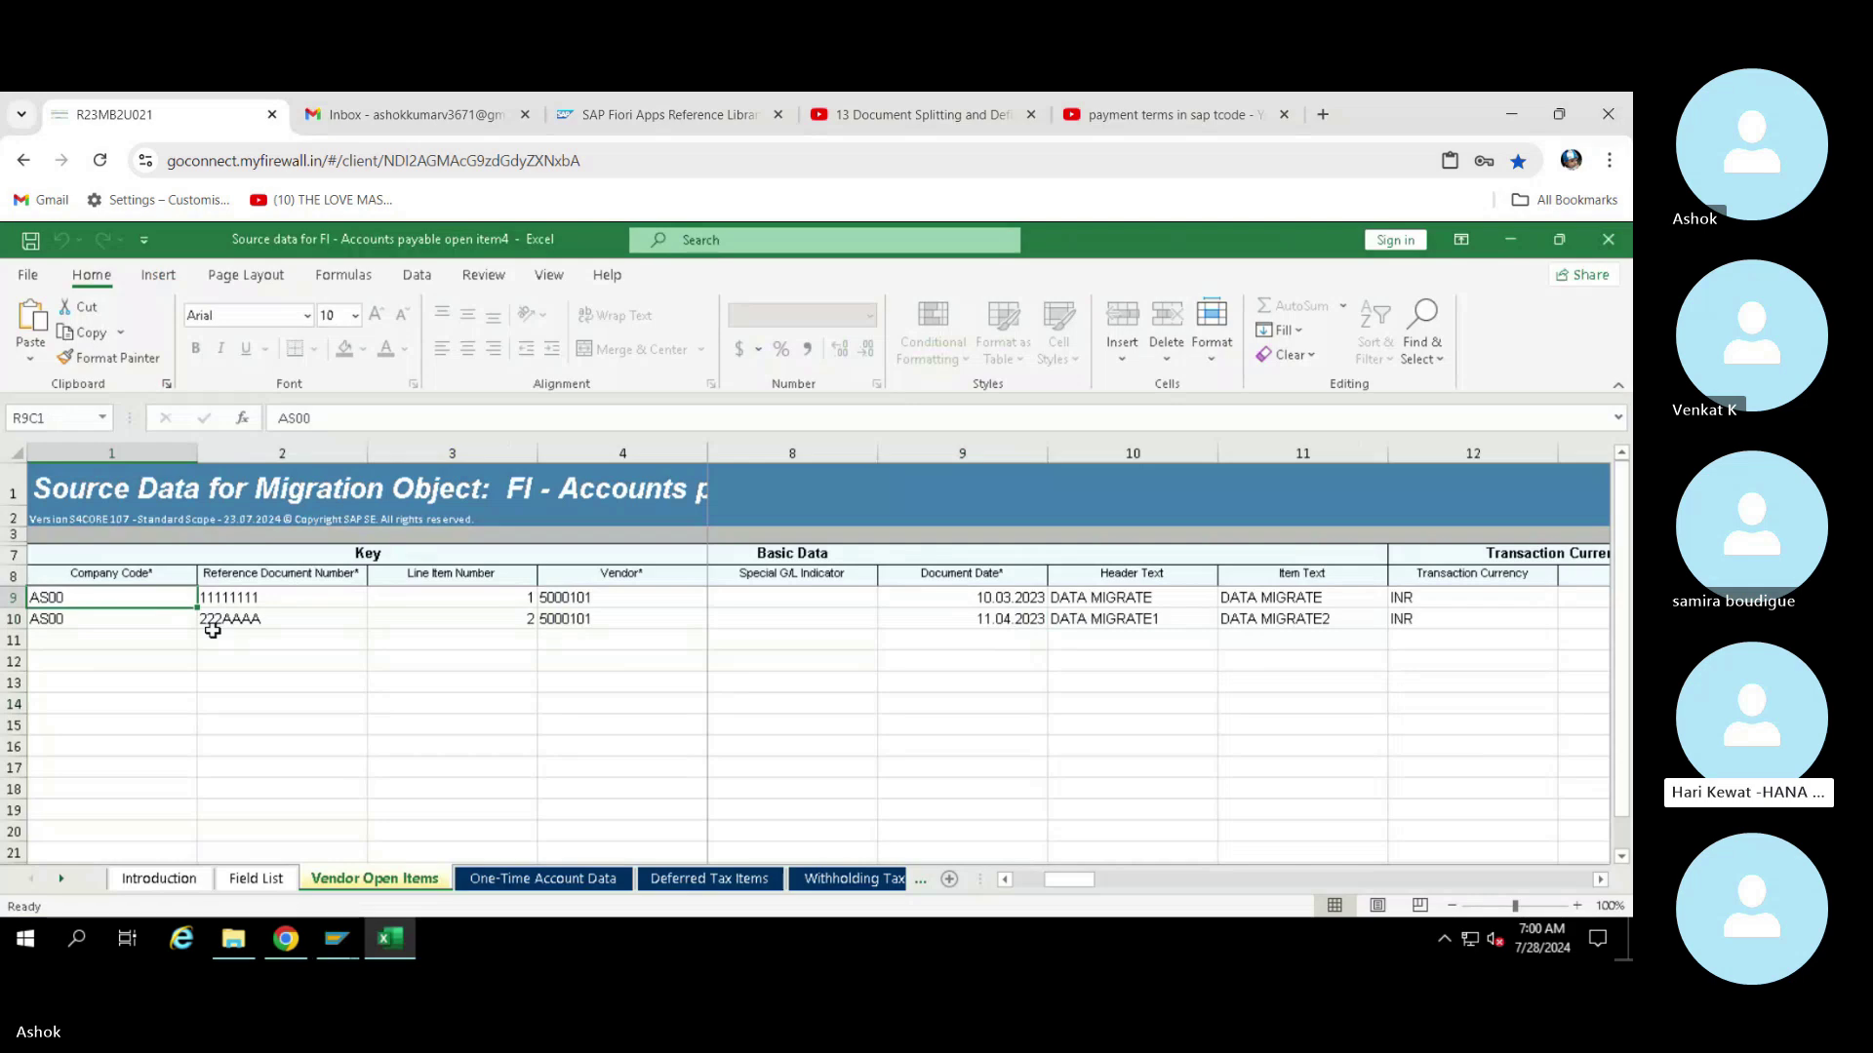
key(Right)
key(Right)
key(Right)
key(Right)
key(Right)
key(Right)
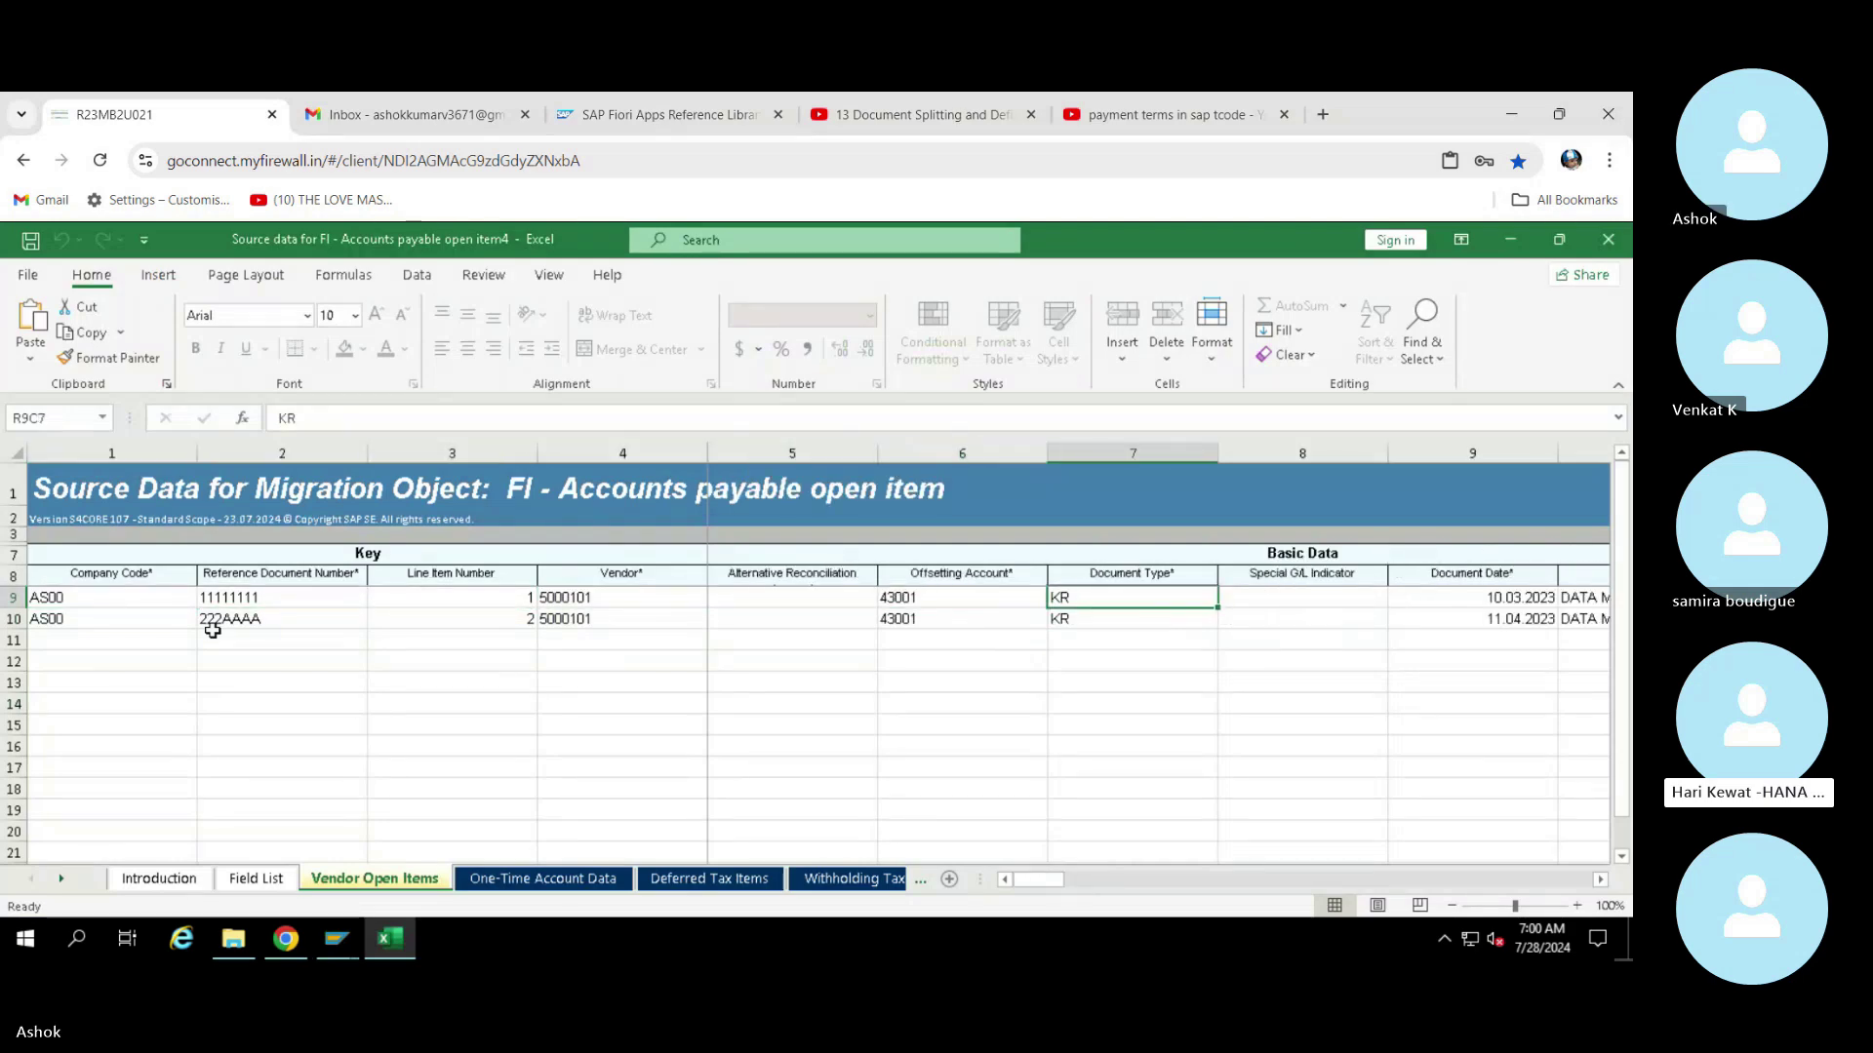
key(Right)
key(Right)
key(Right)
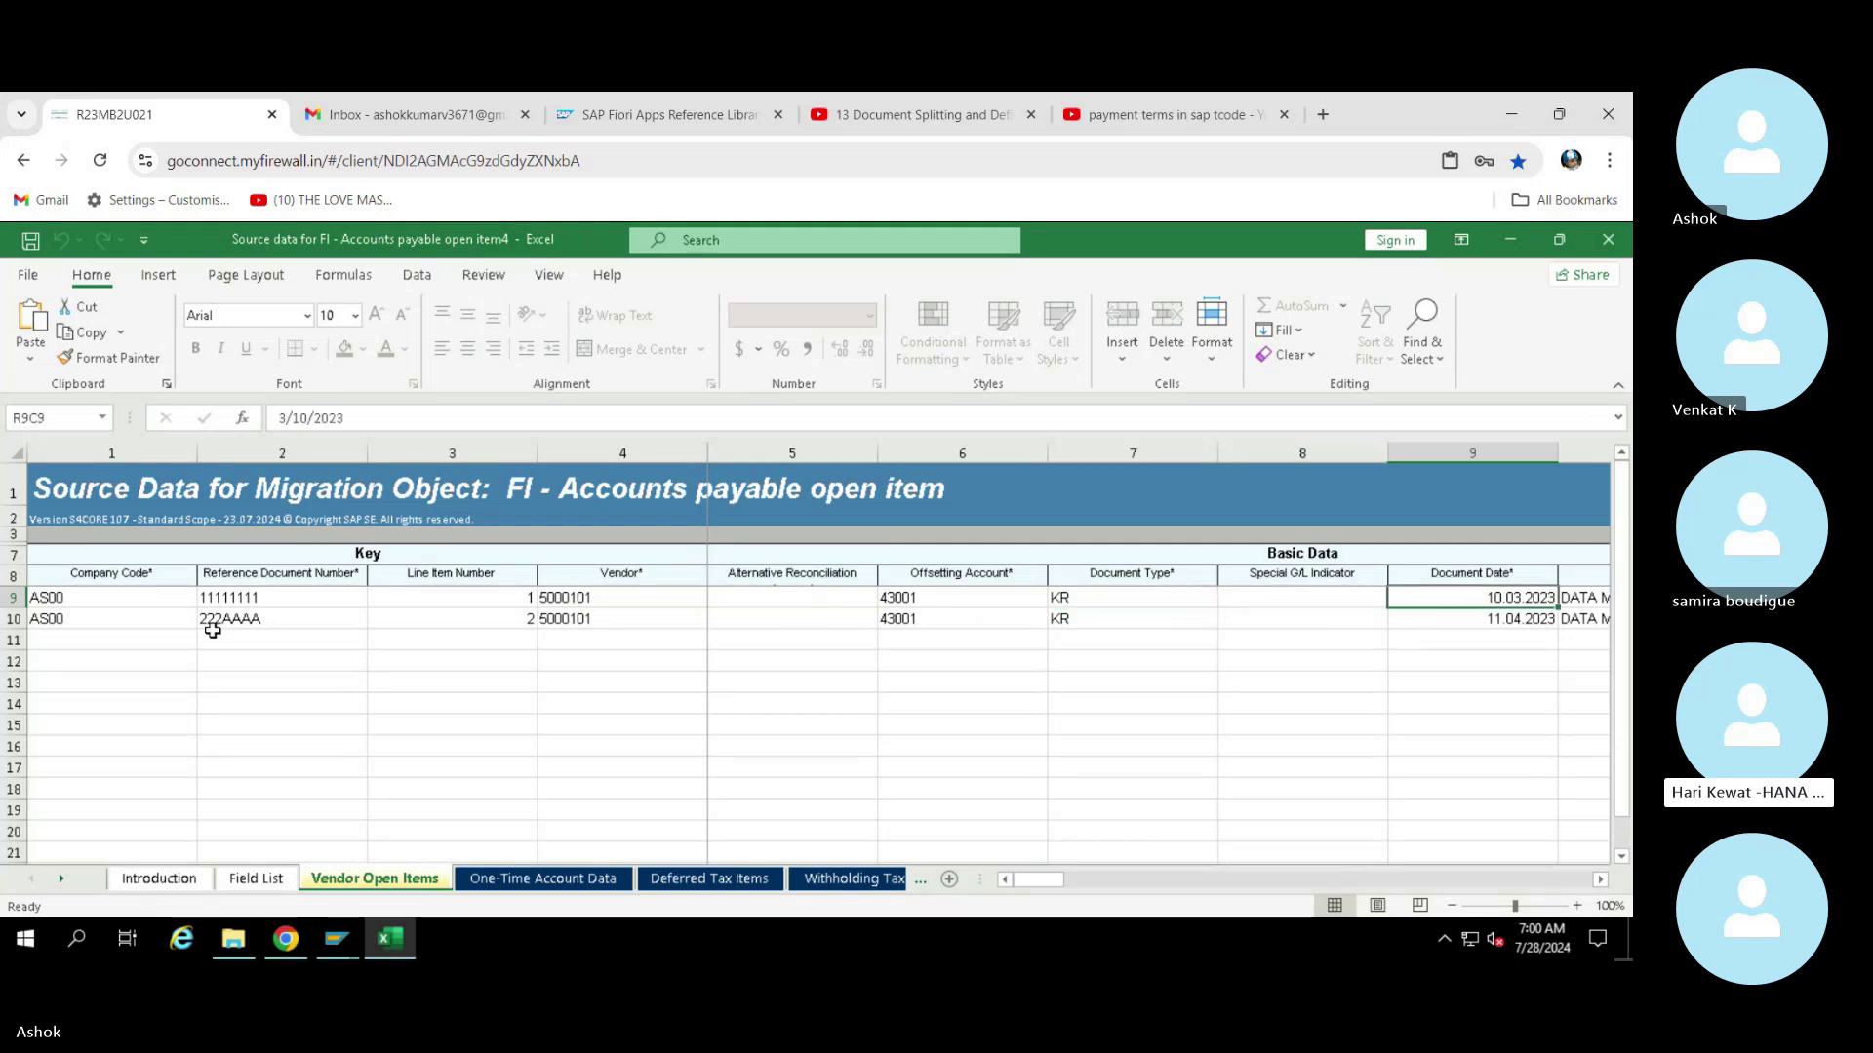
key(Right)
key(Right)
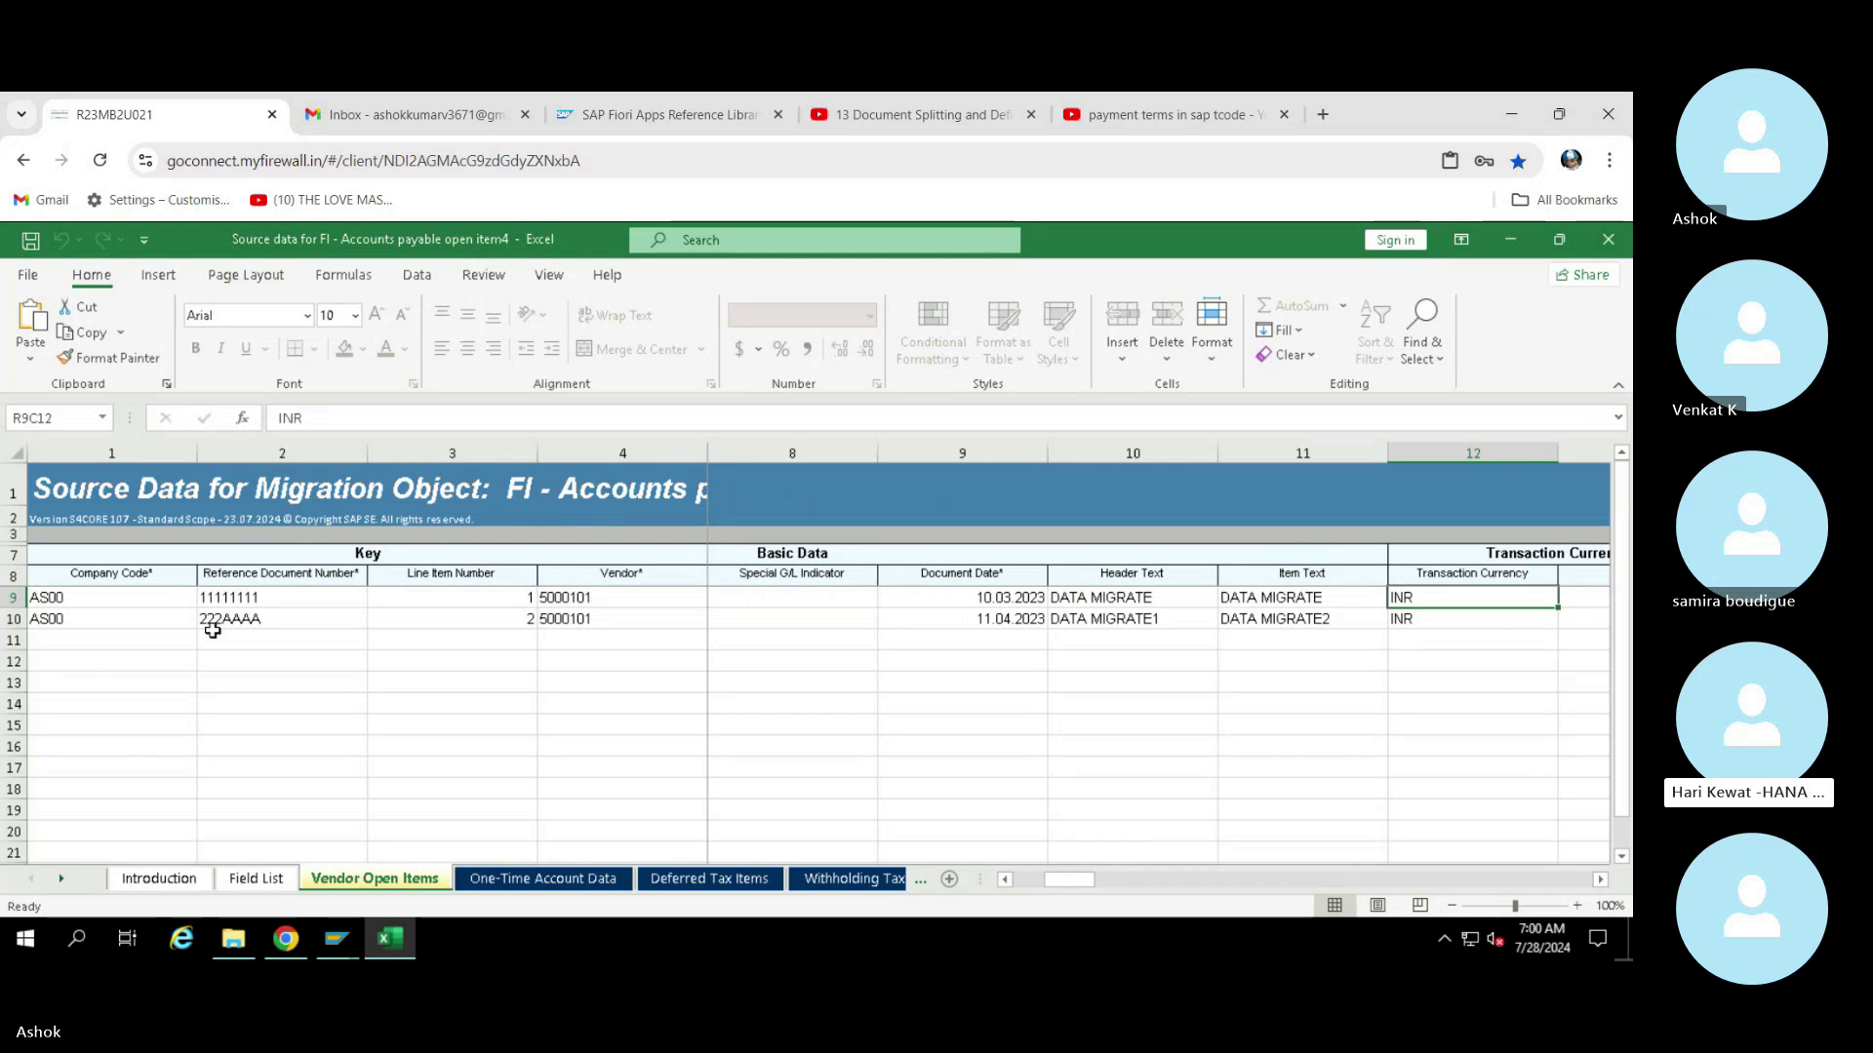
key(Right)
key(Right)
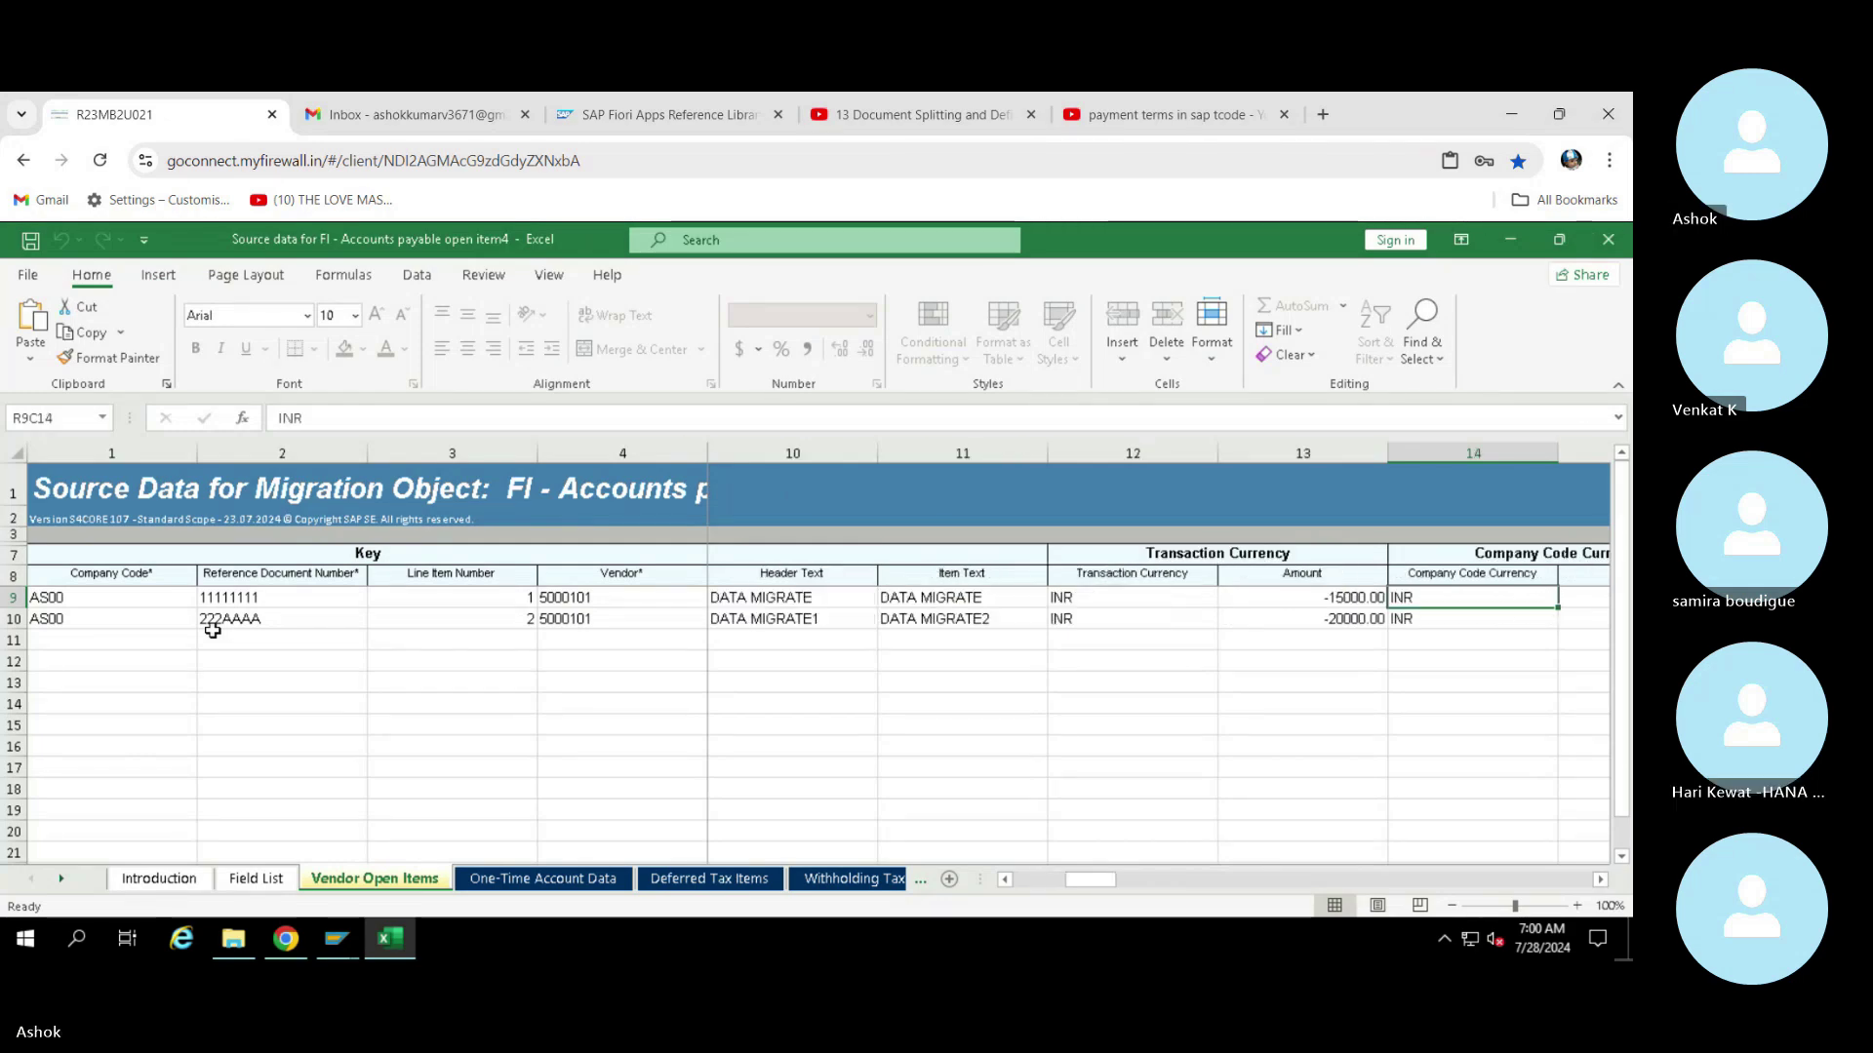
key(Right)
key(Right)
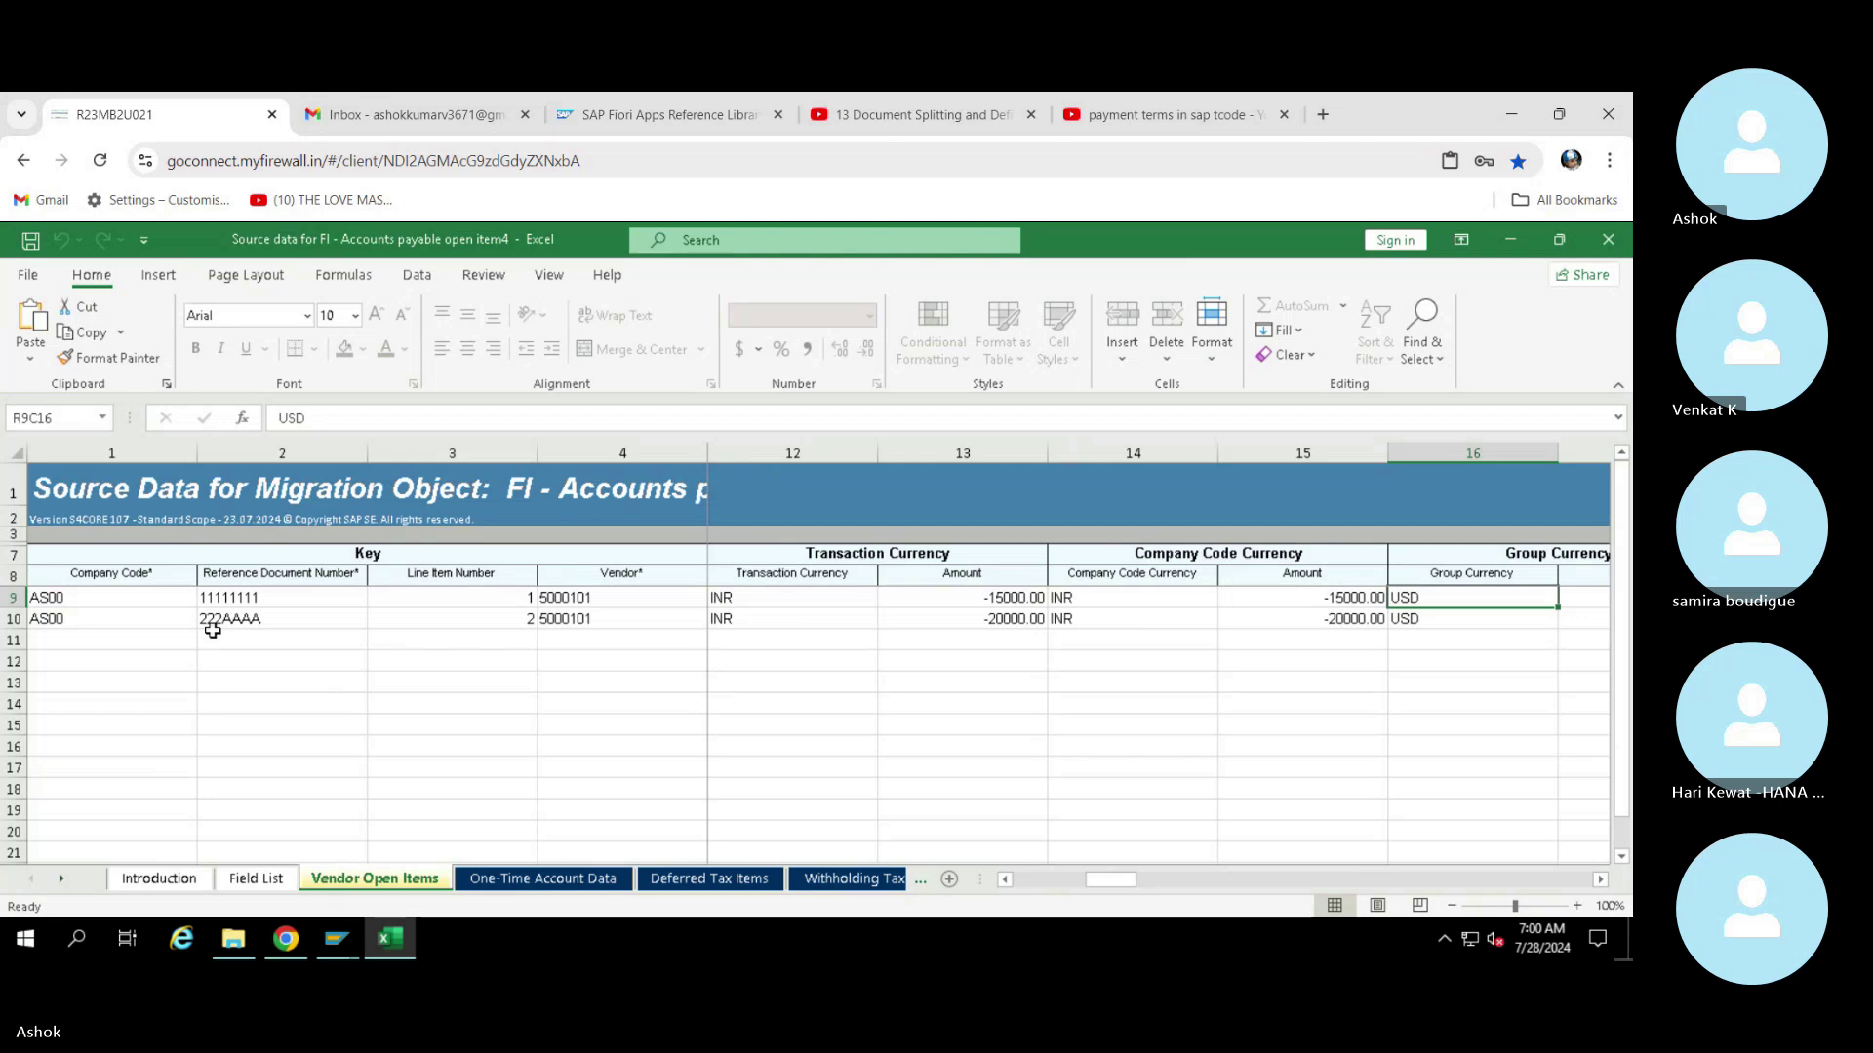
key(Right)
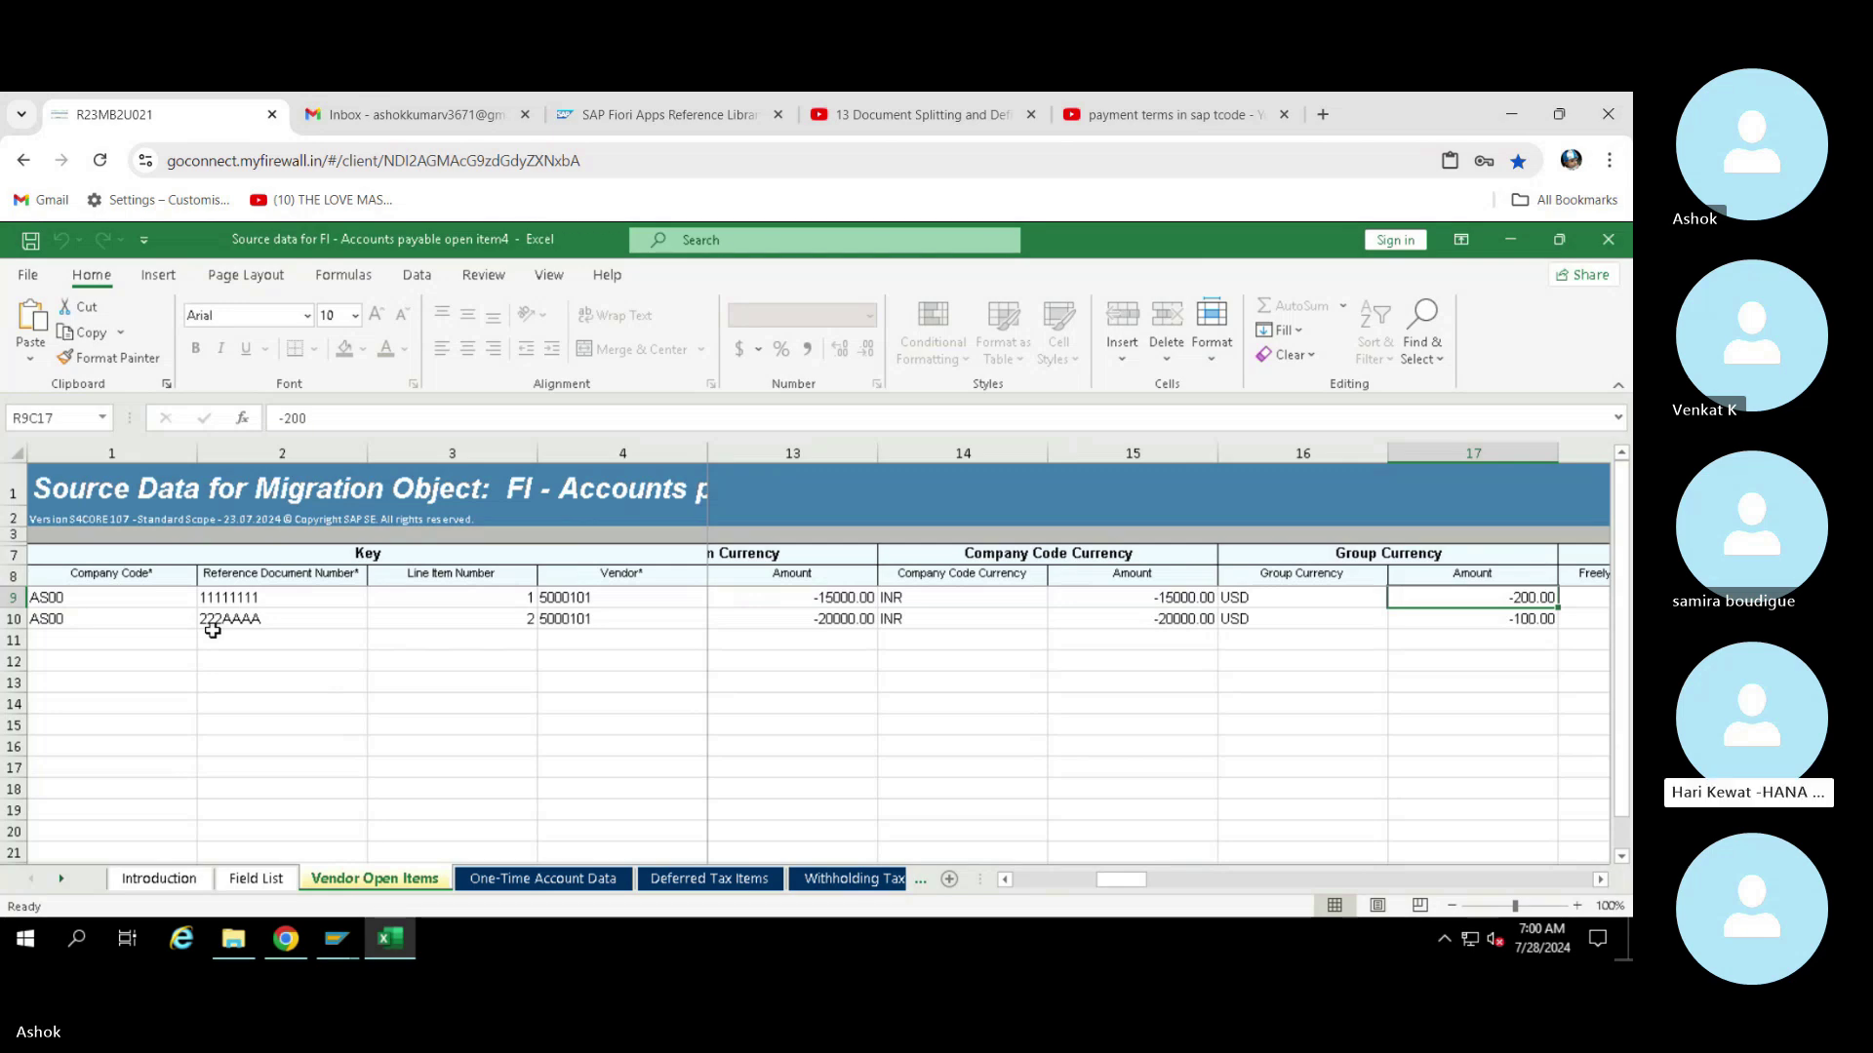
key(Right)
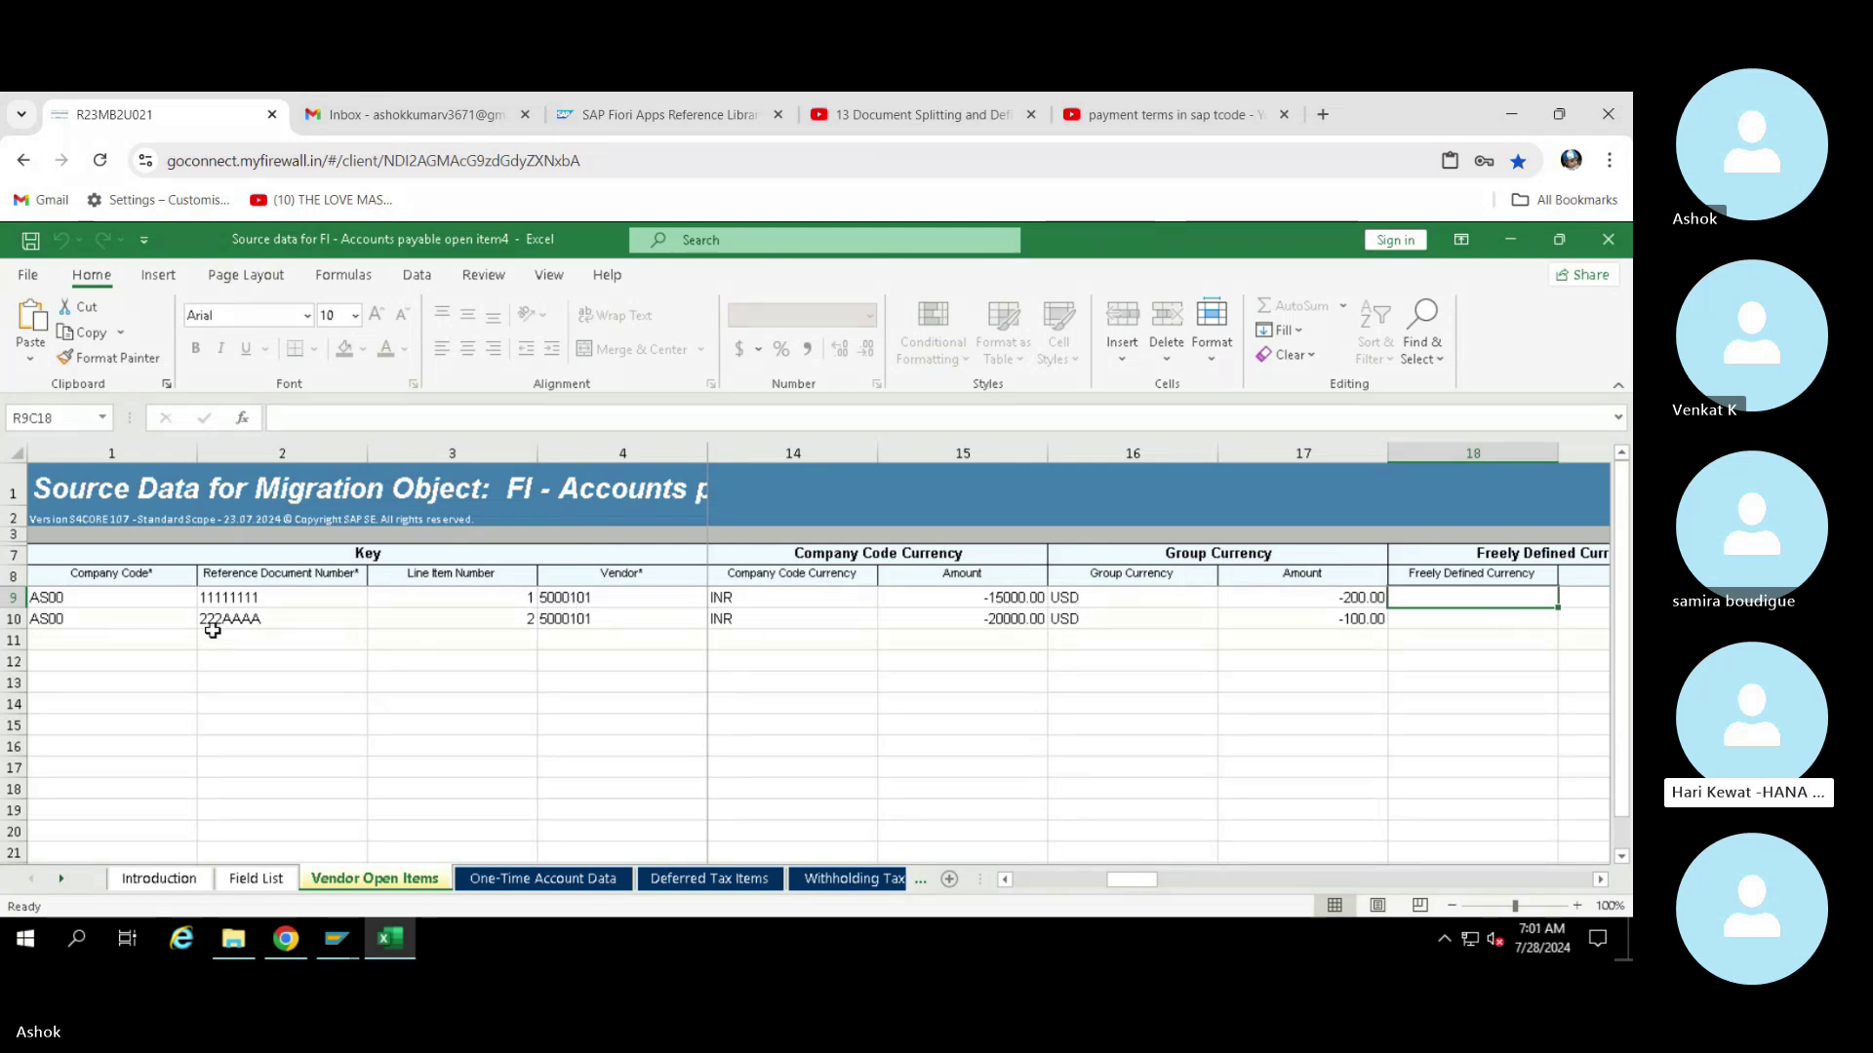
Go back through the first vendor open item from the freely defined currency to its company code
key(Left)
key(Left)
key(Left)
key(Left)
key(Left)
key(Left)
key(Left)
key(Left)
key(Left)
key(Left)
key(Left)
key(Left)
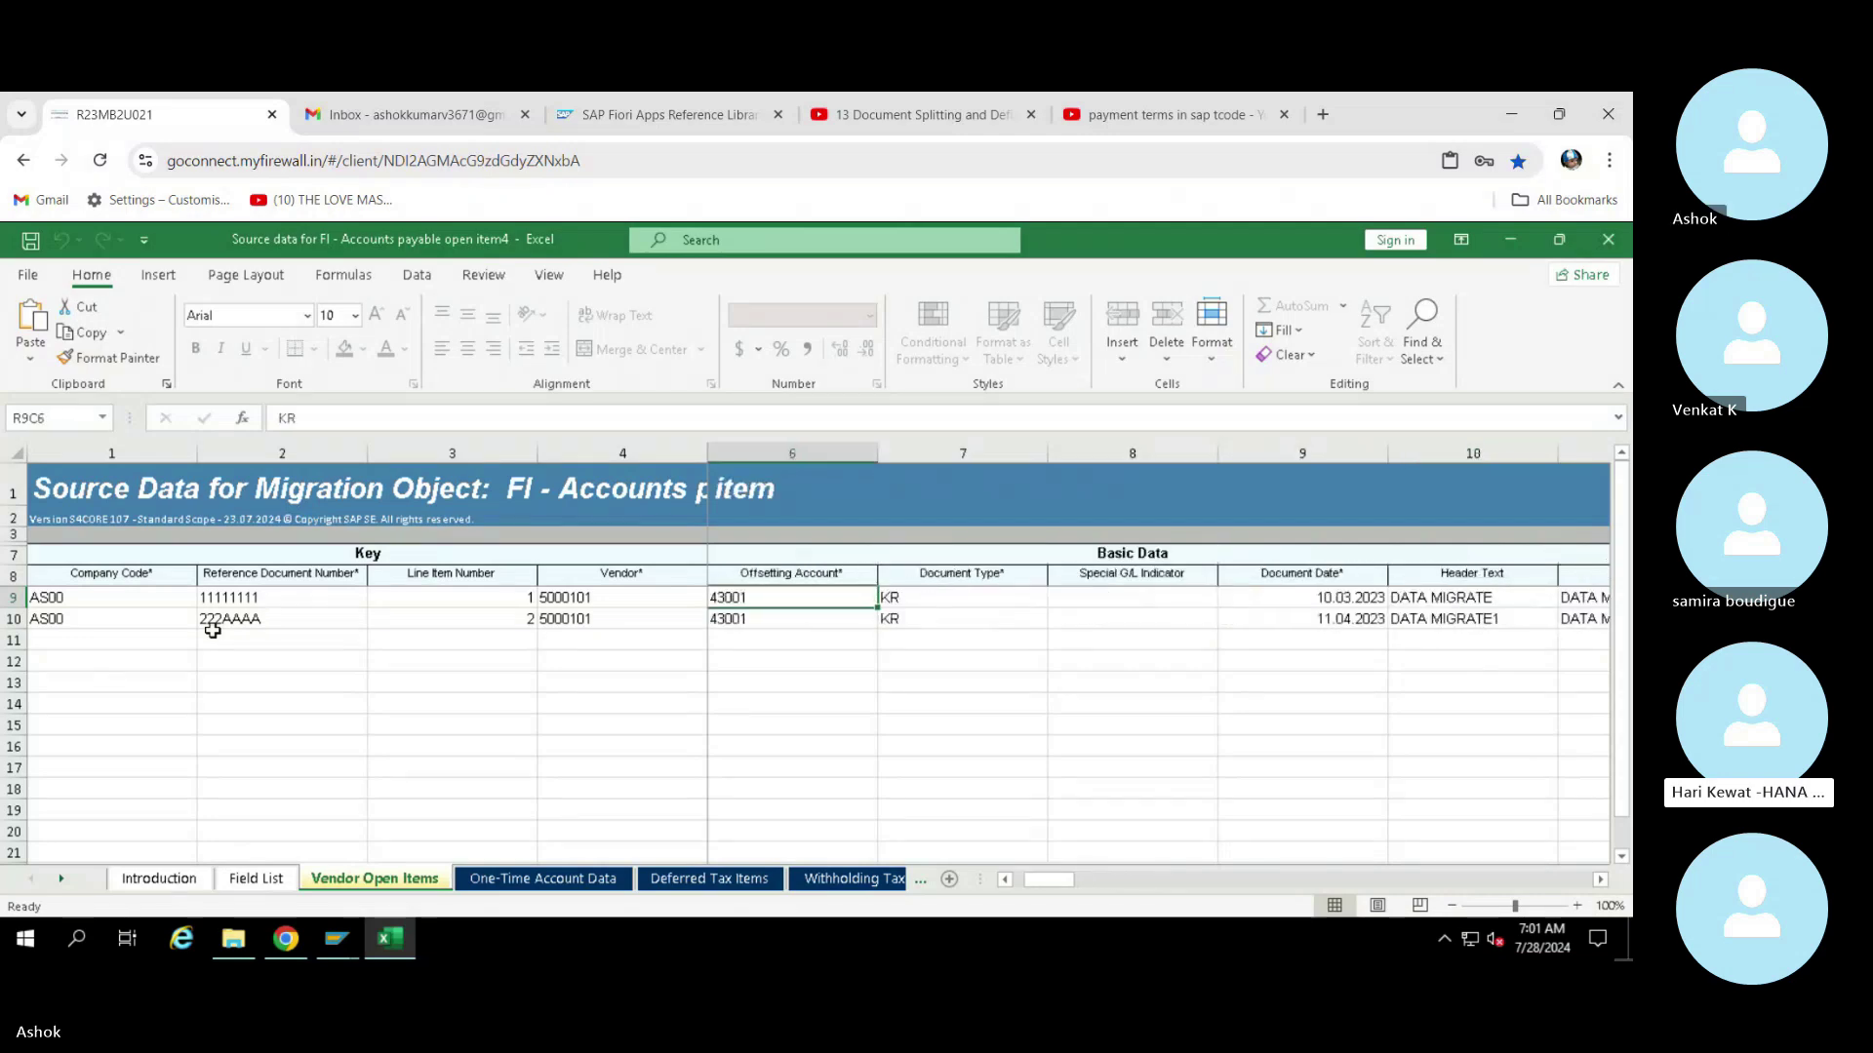
key(Left)
key(Left)
key(Left)
key(Left)
key(Left)
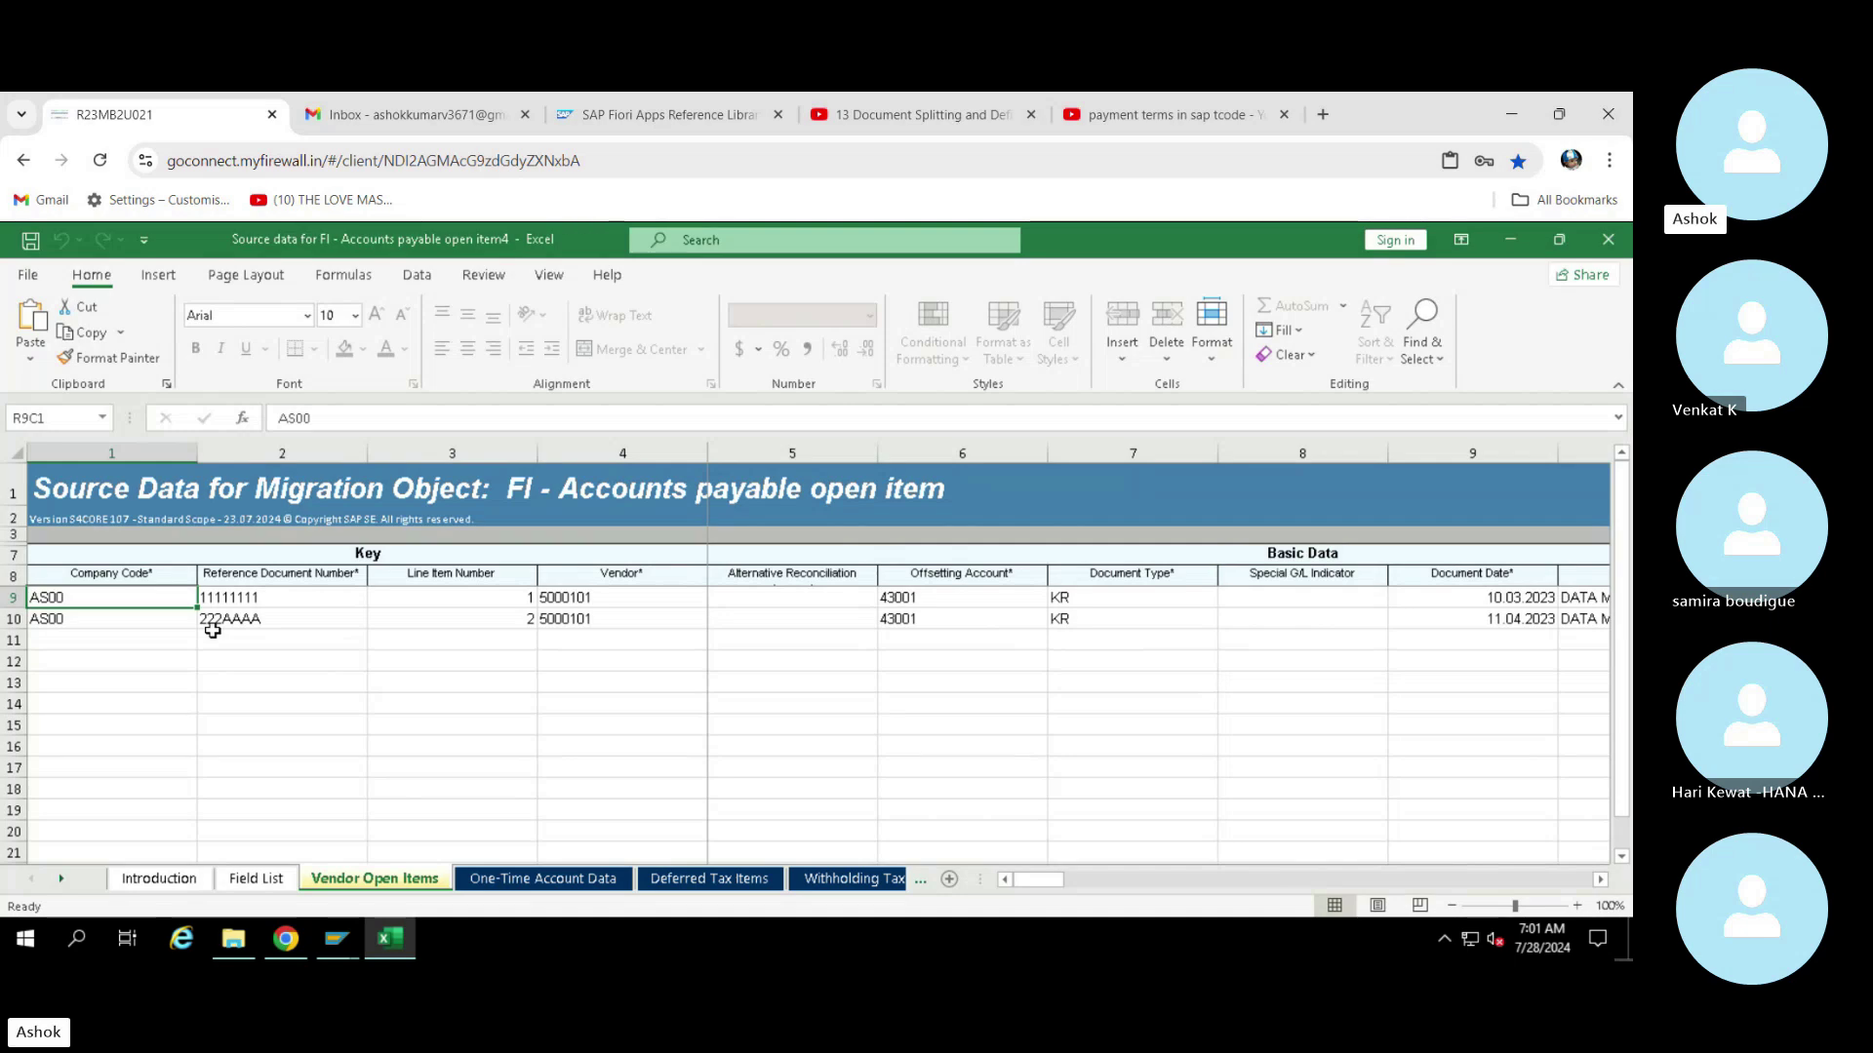
Review the first vendor open item from its reference document number through the item text
key(Right)
key(Right)
key(Right)
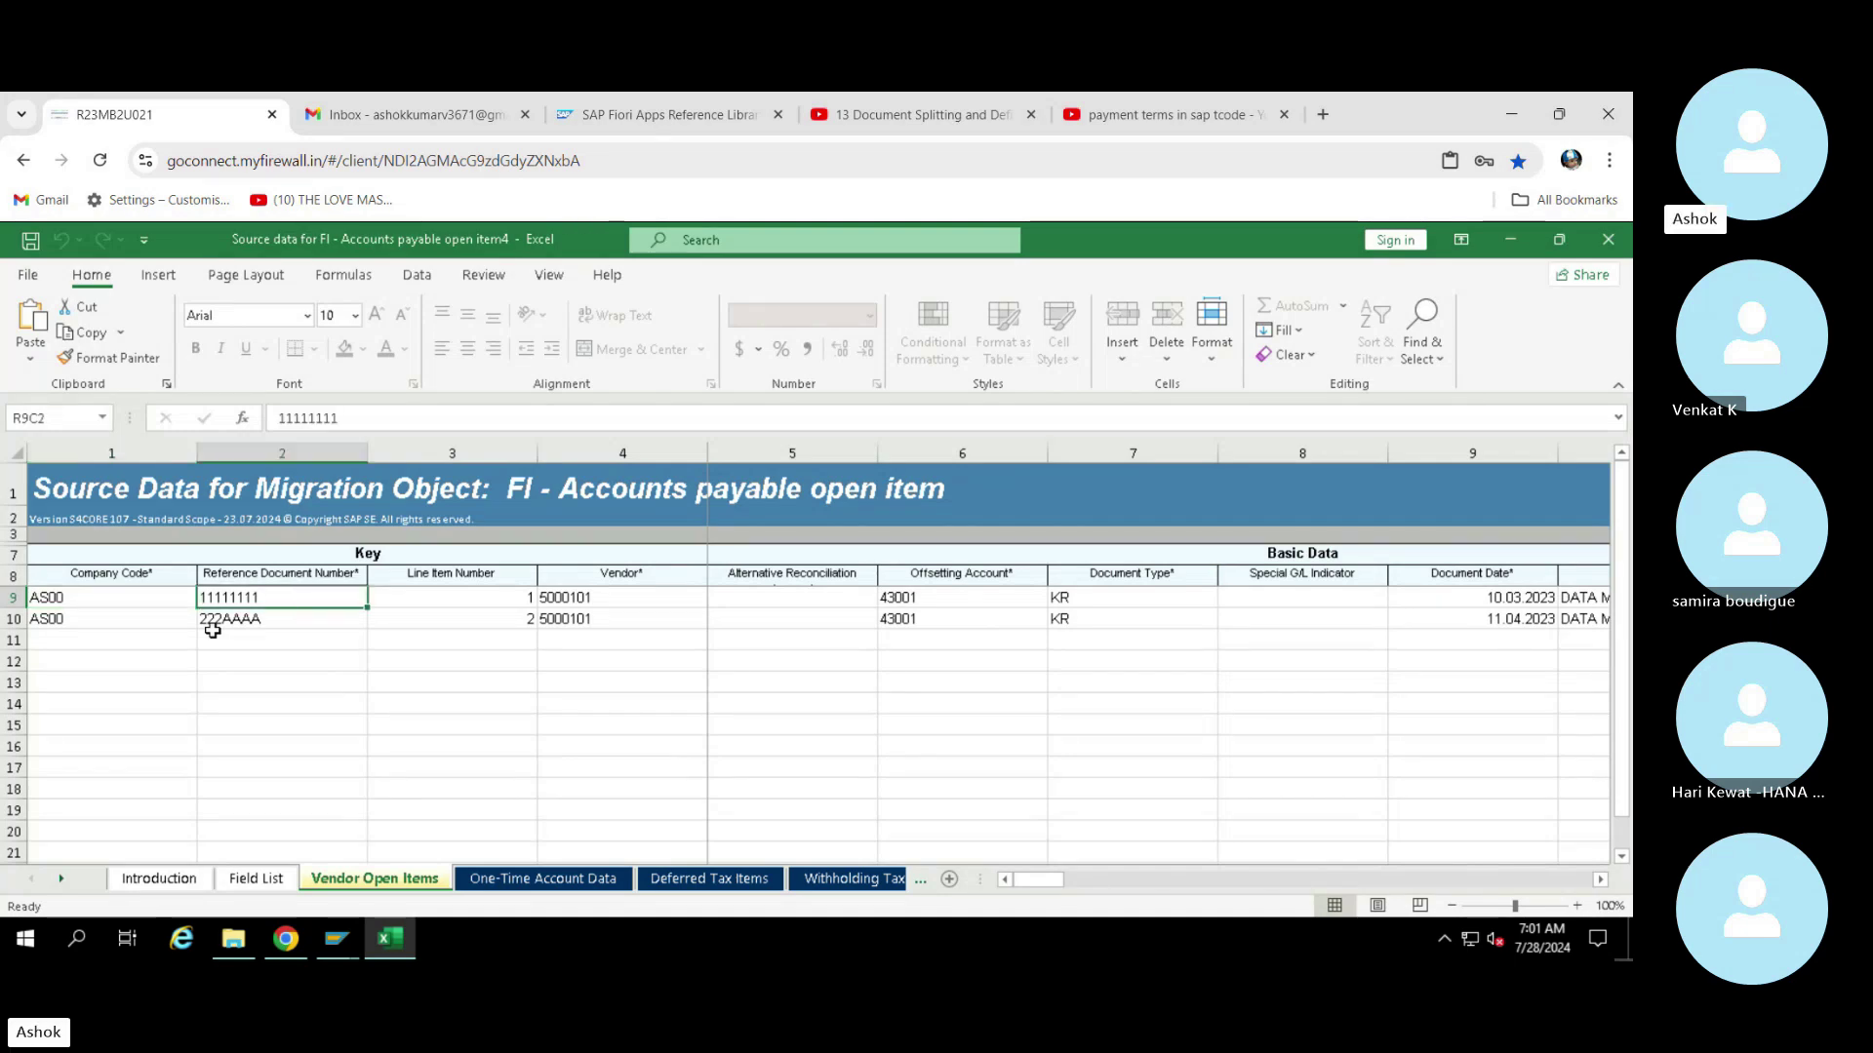
key(Right)
key(Right)
key(Right)
key(Right)
key(Right)
key(Right)
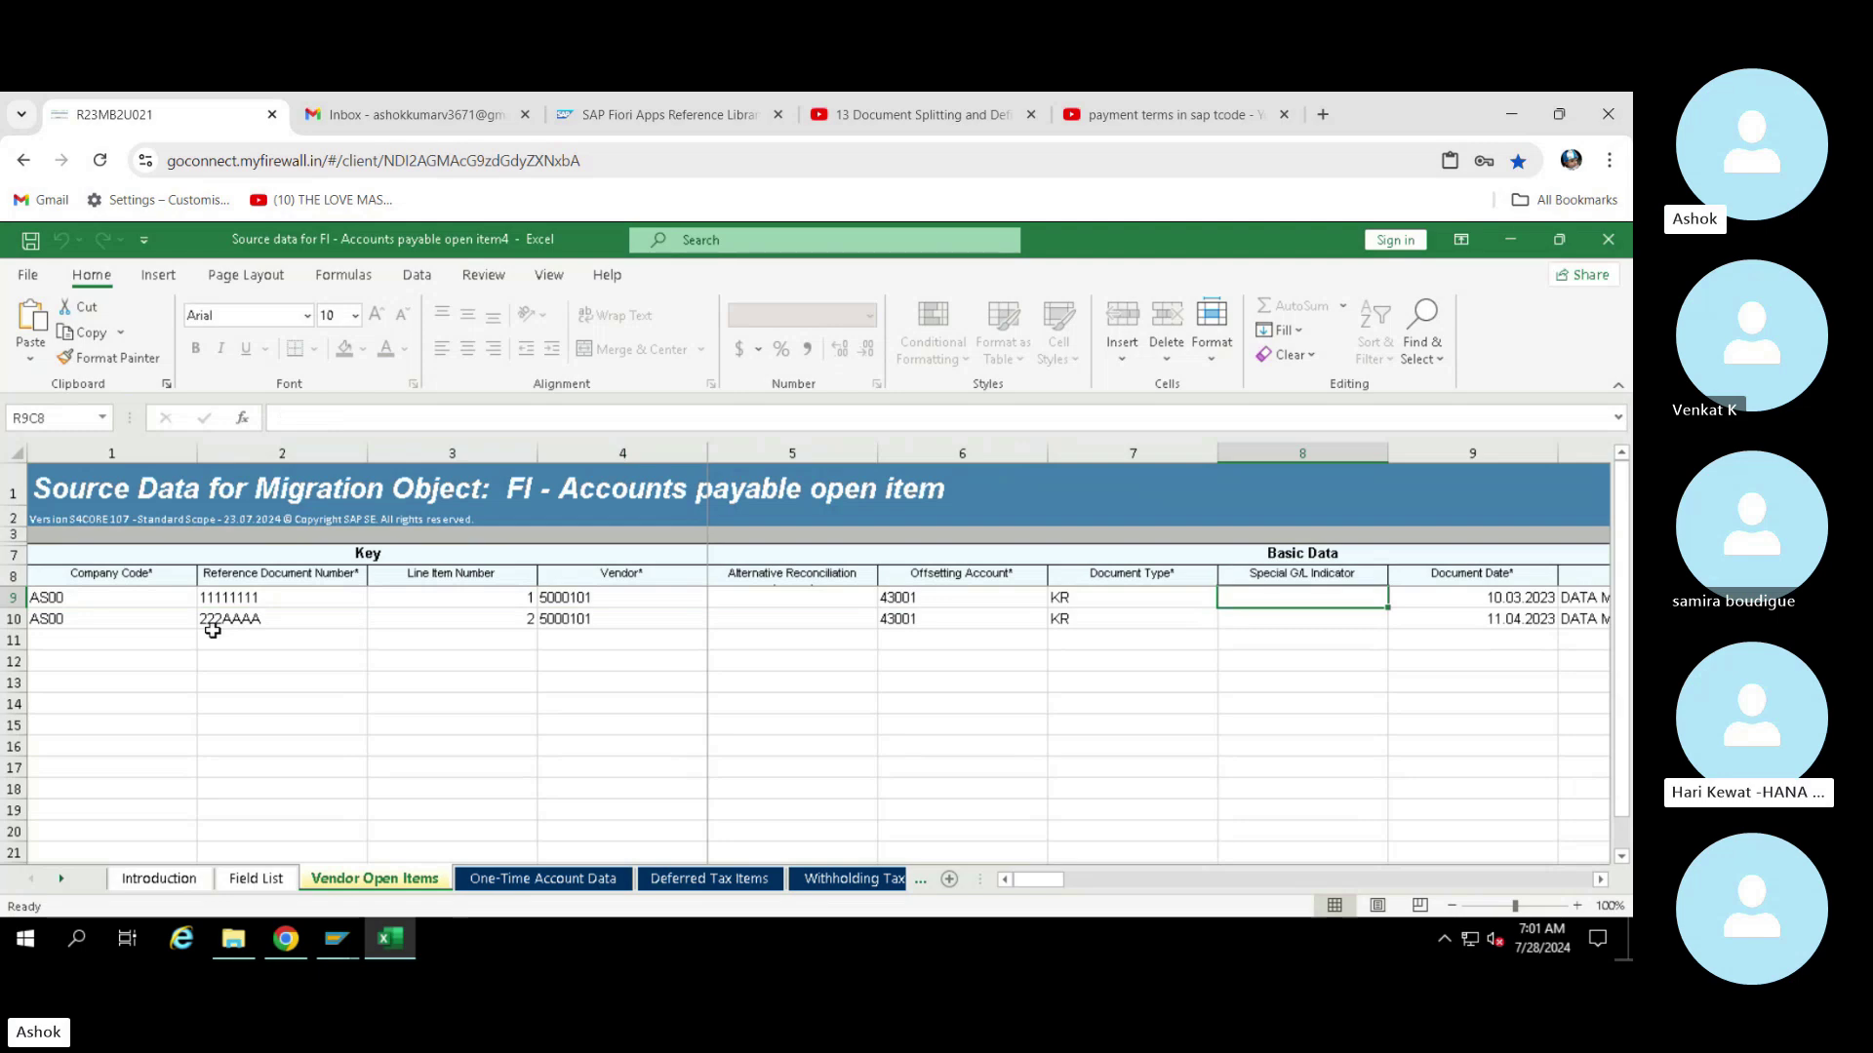
key(Right)
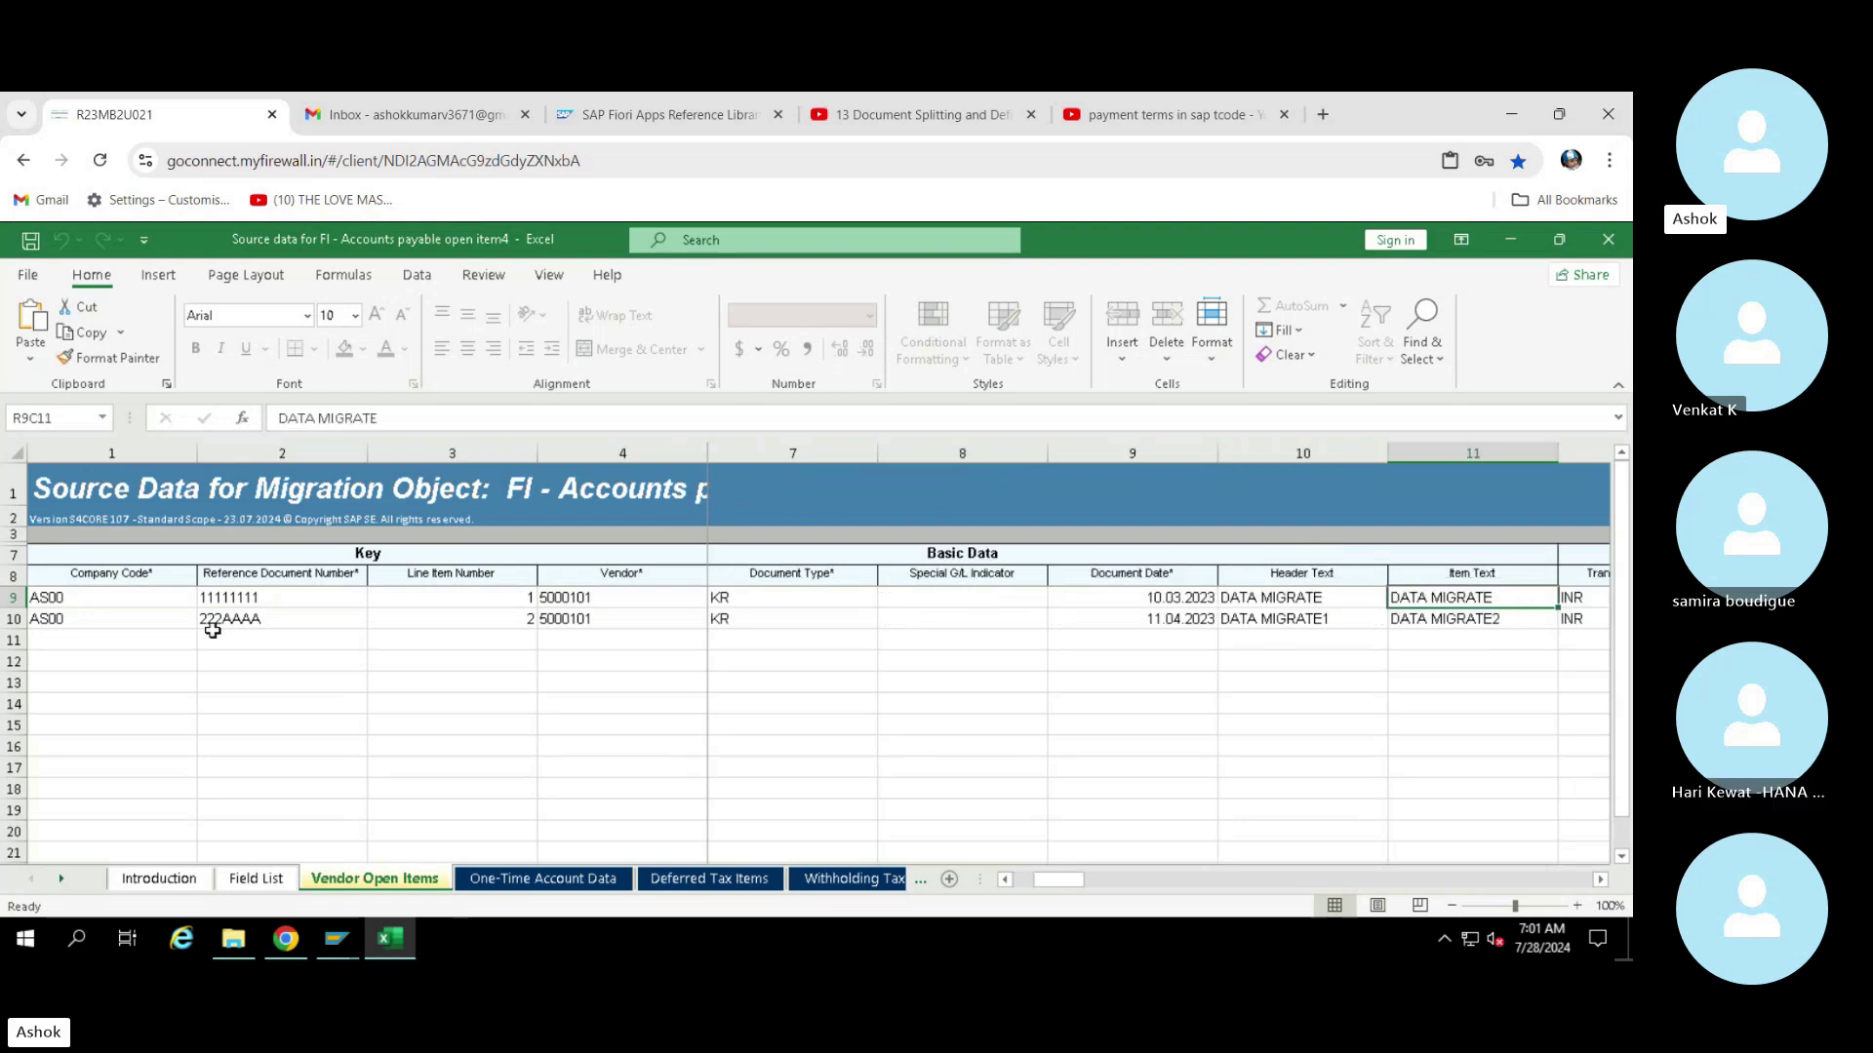
Check the first open item's document date, document type and offsetting account again
key(Left)
key(Left)
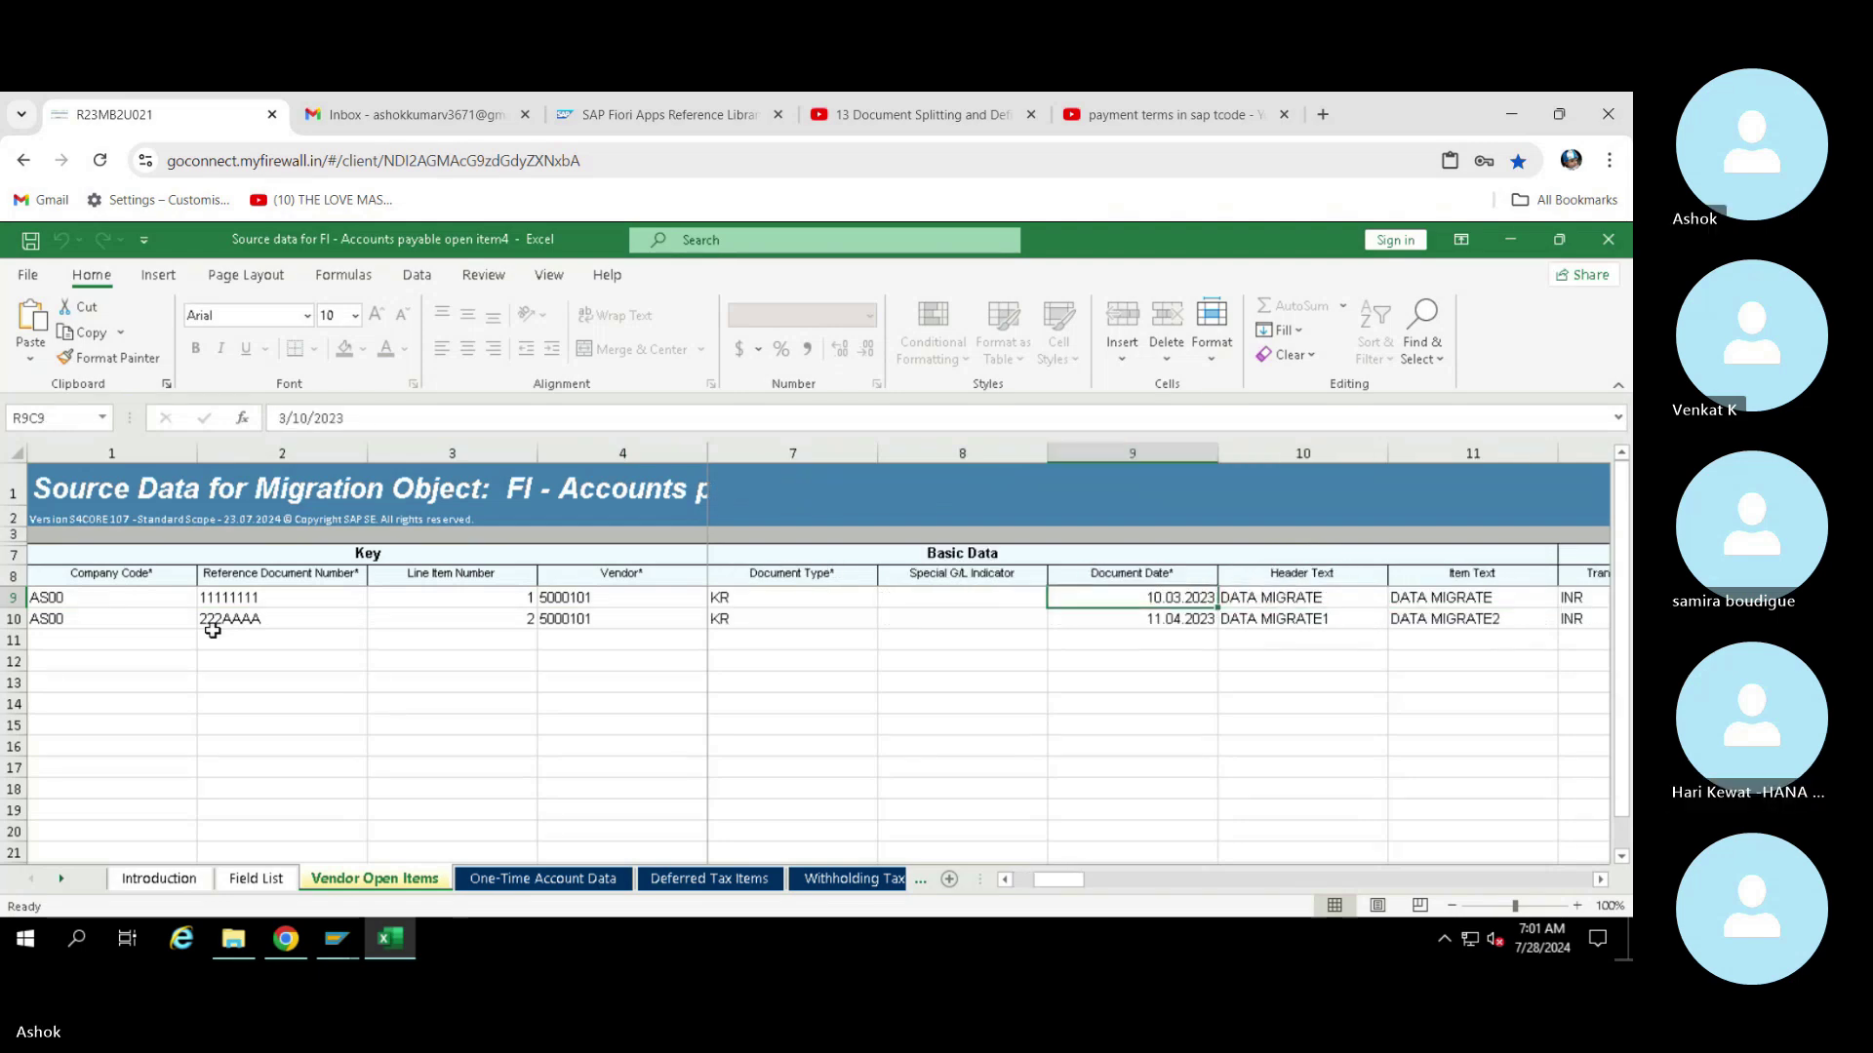
key(Left)
key(Left)
key(Left)
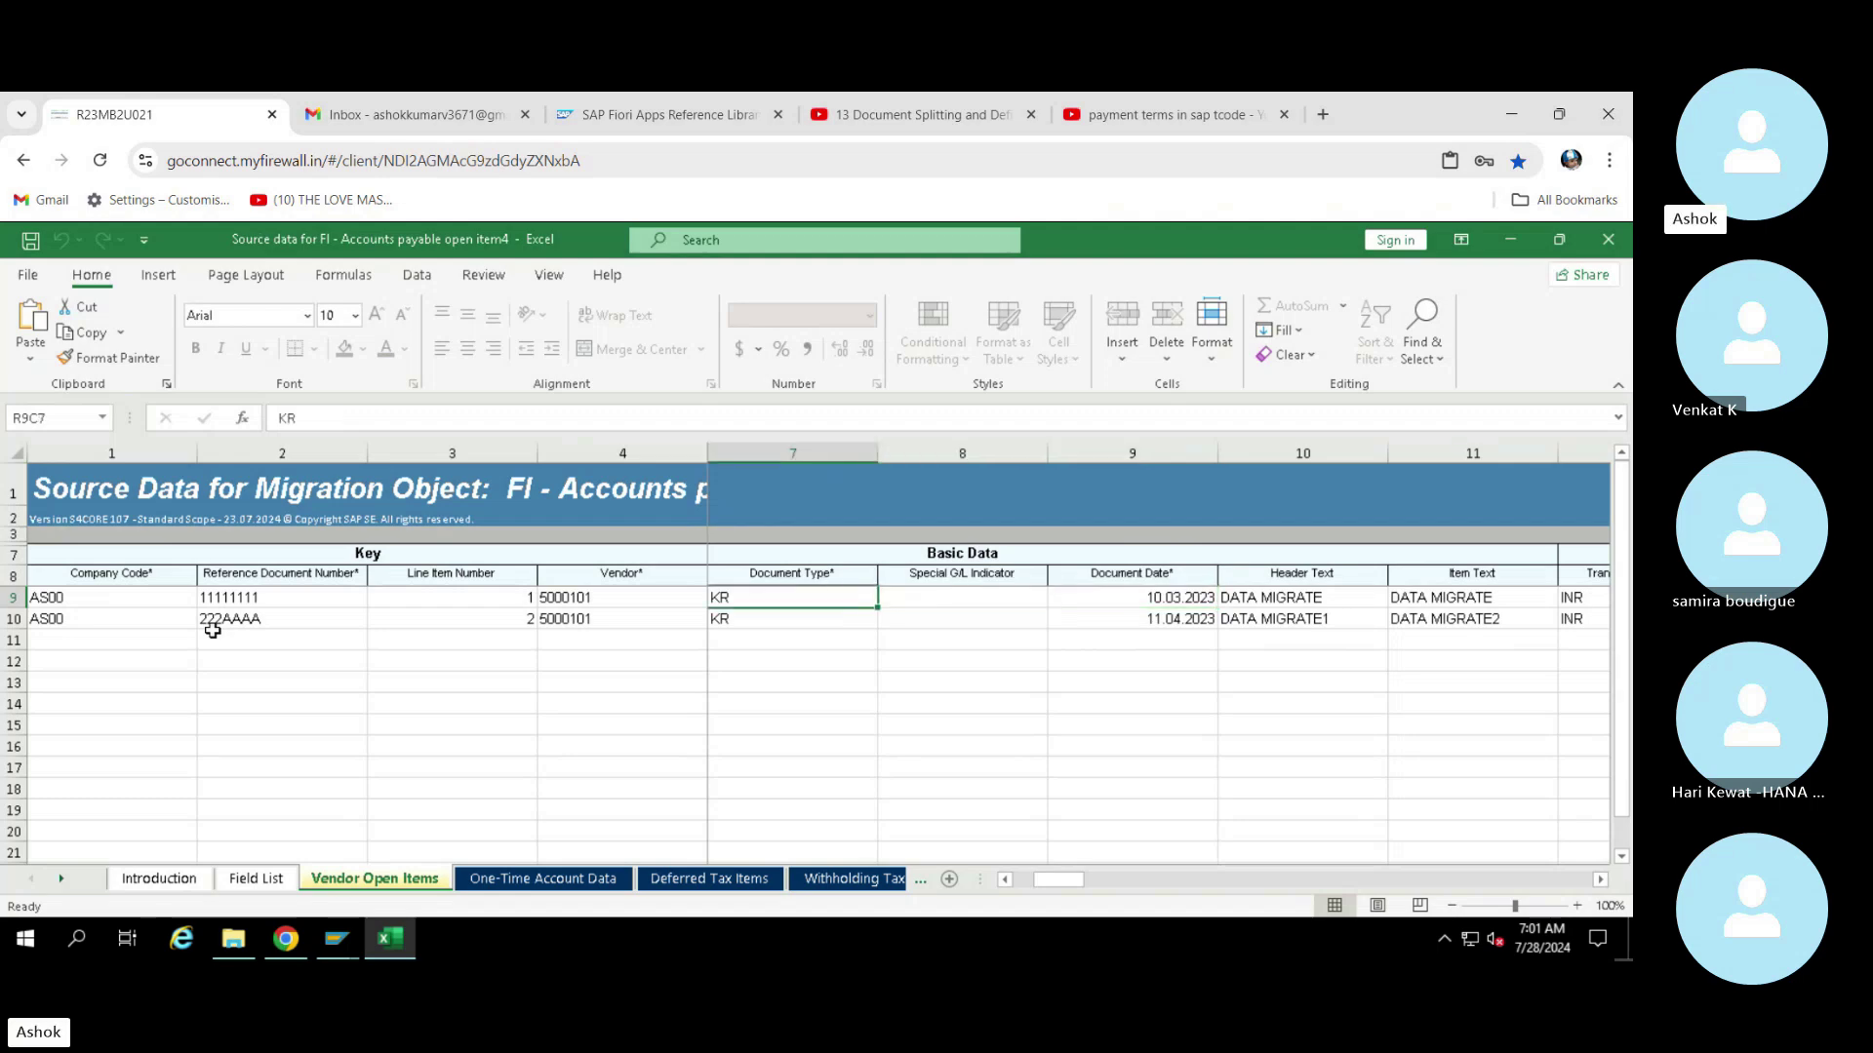
key(Right)
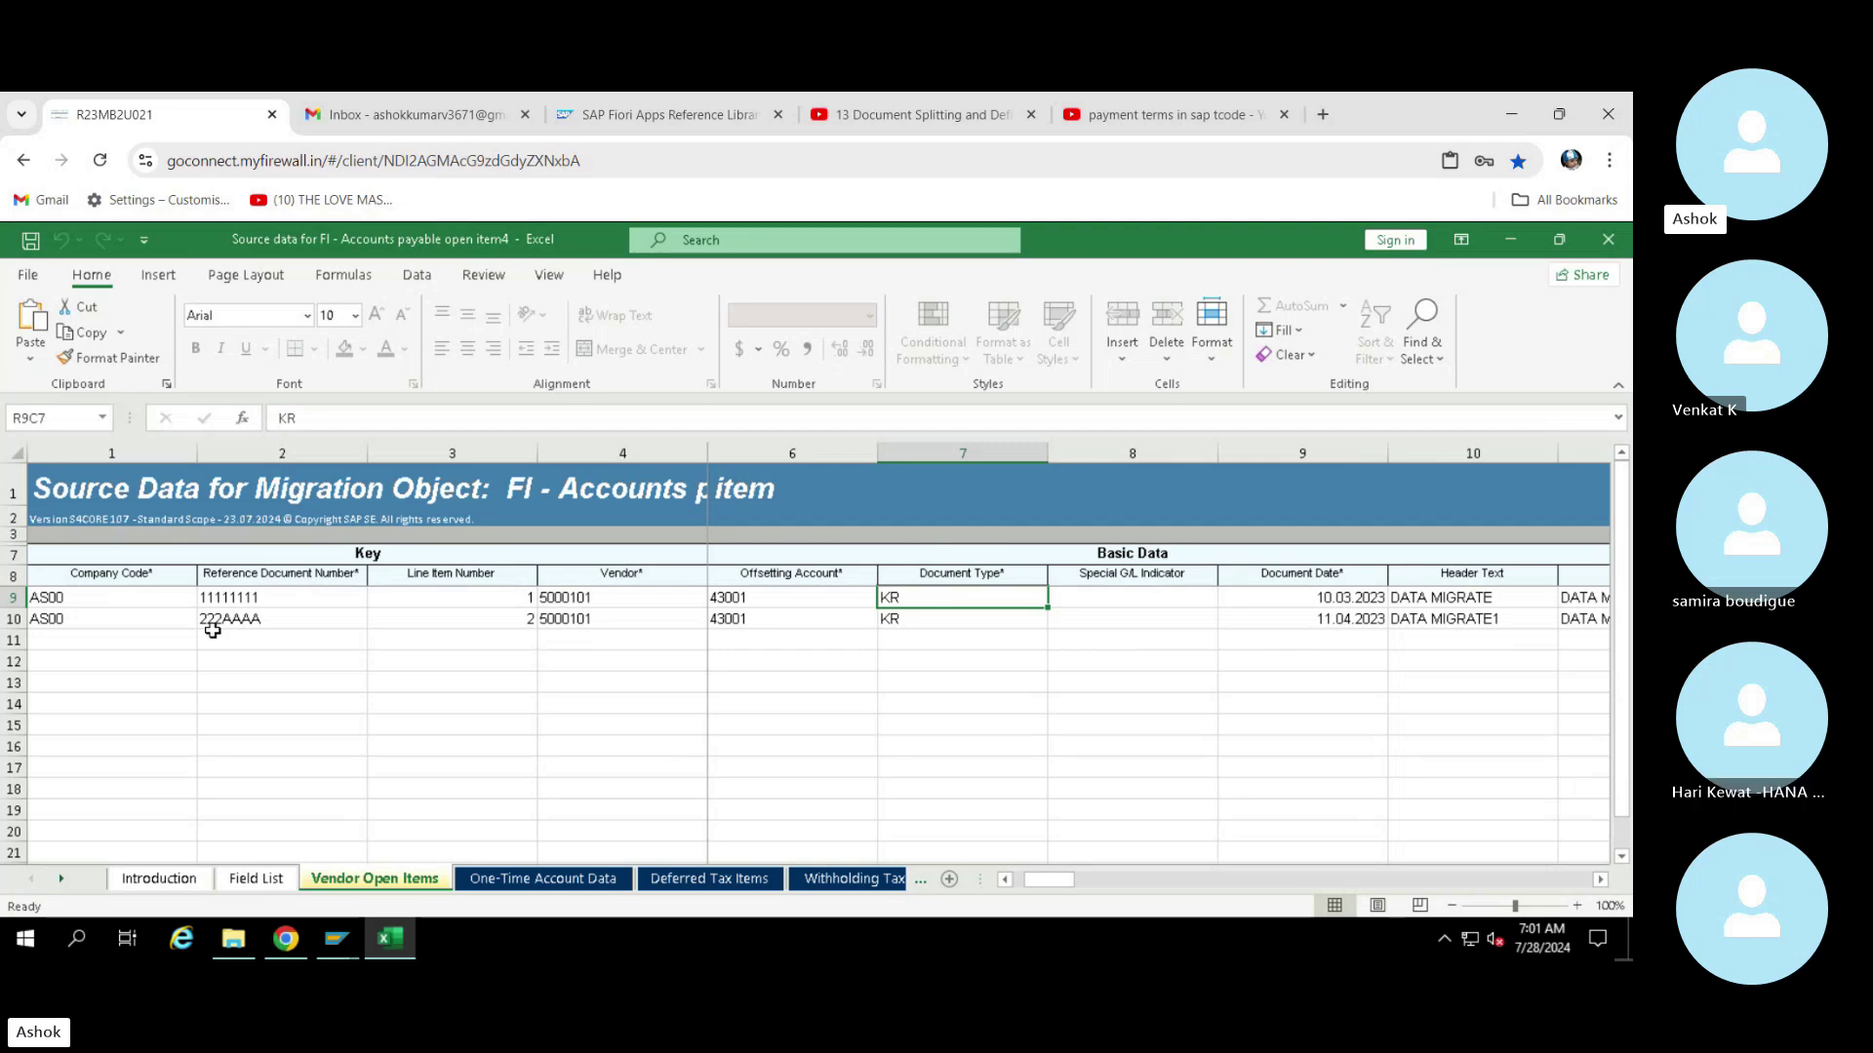
key(Left)
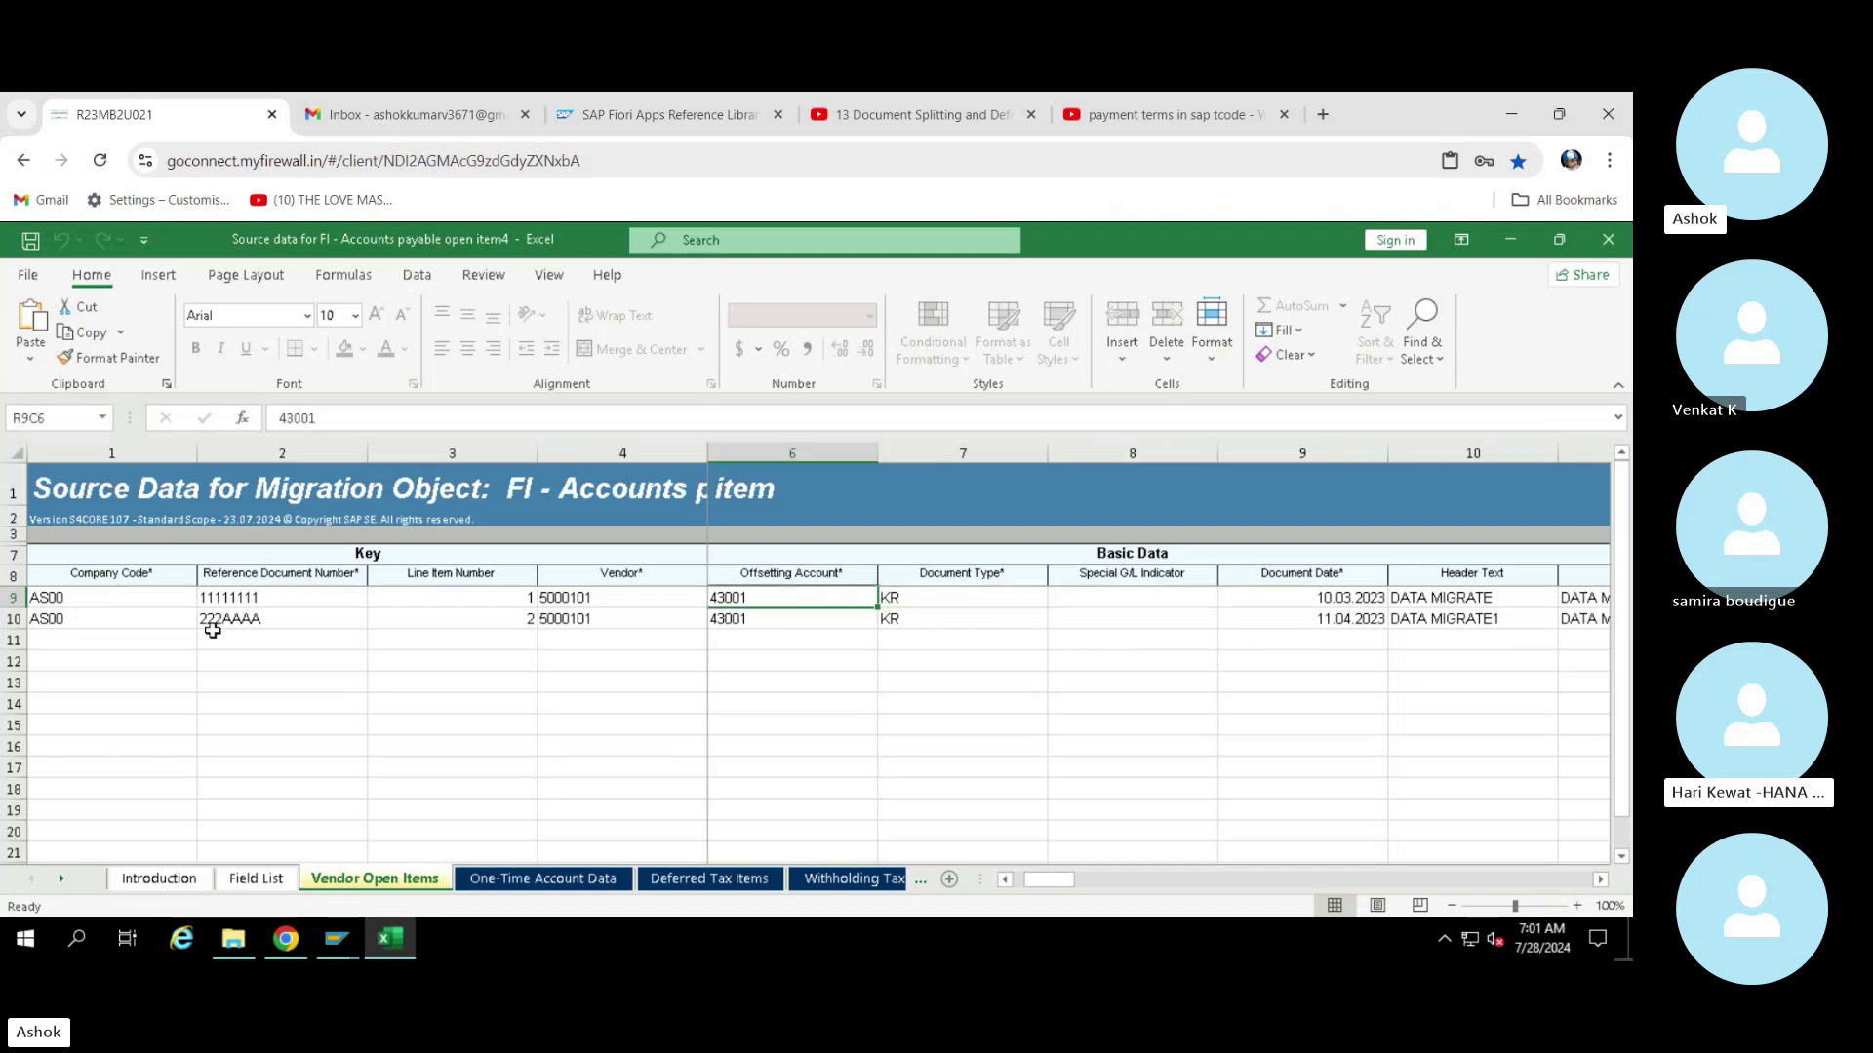
key(Right)
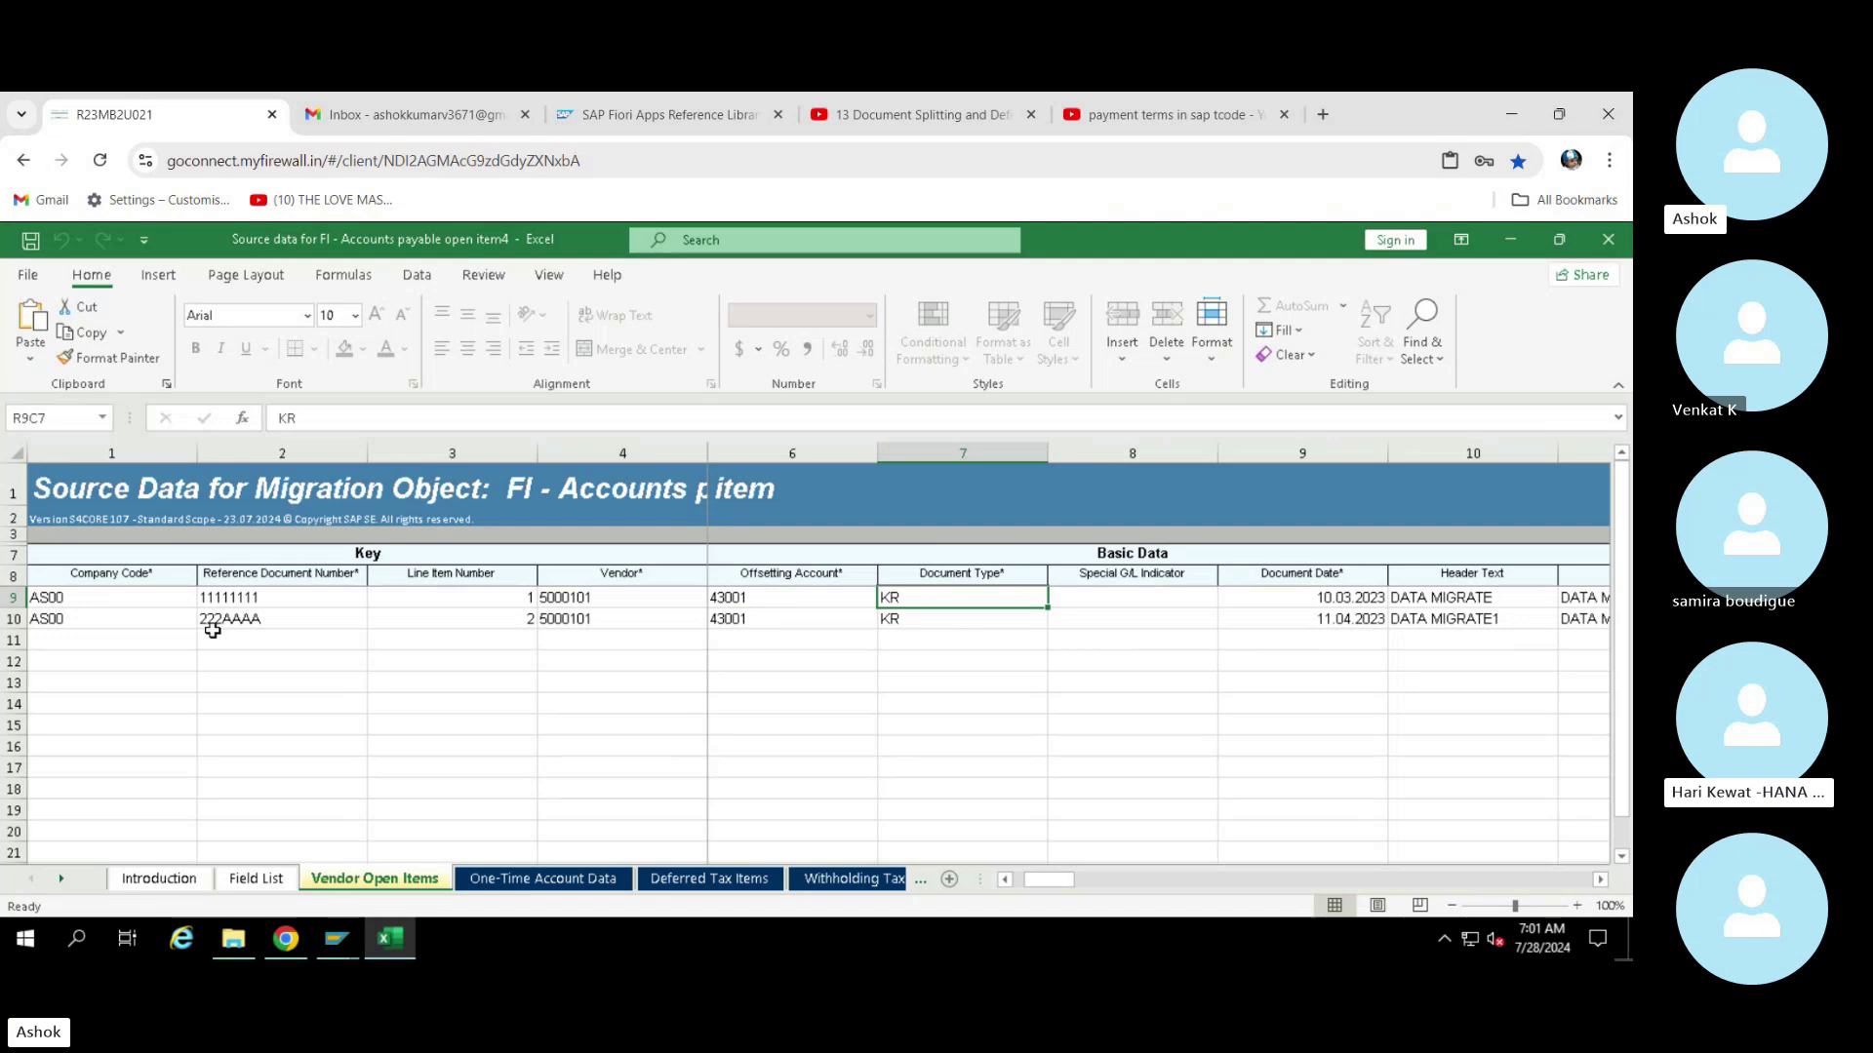
Examine the first open item's header text, transaction currency amount, company code currency and group currency
key(Right)
key(Right)
key(Right)
key(Right)
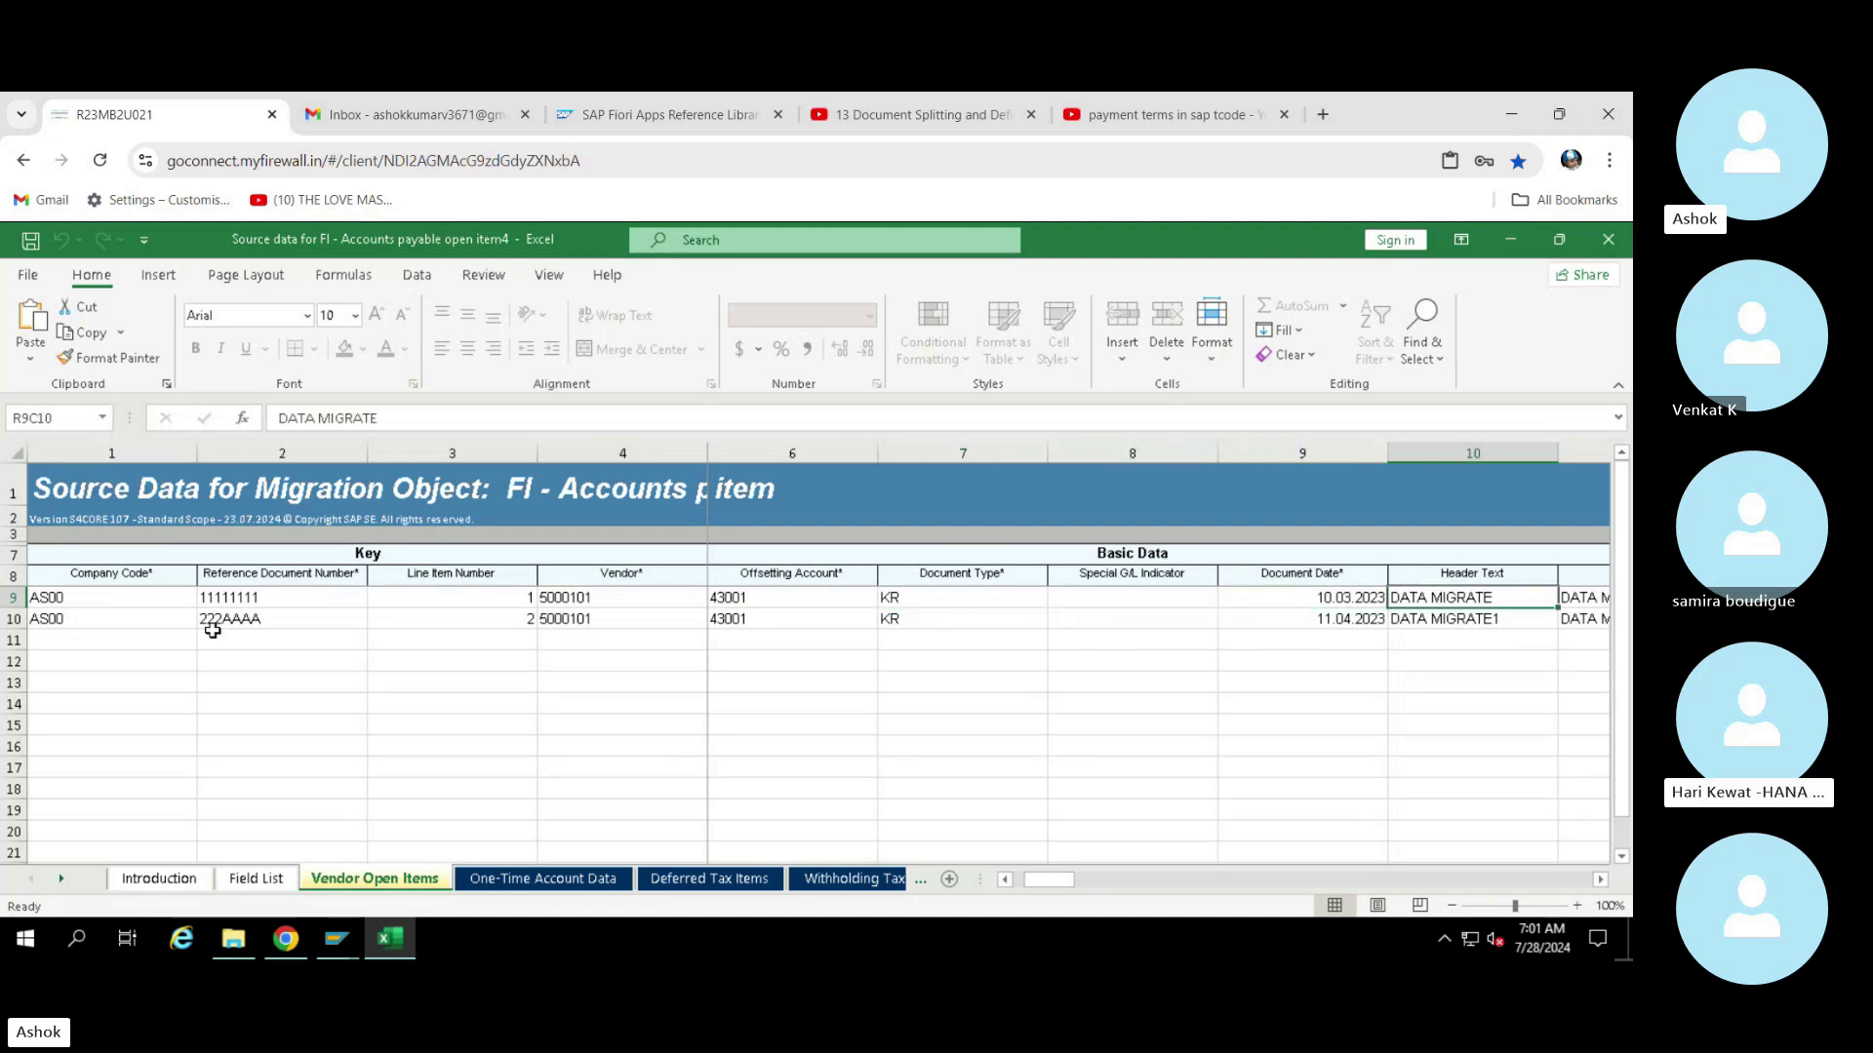
key(Right)
key(Right)
key(Right)
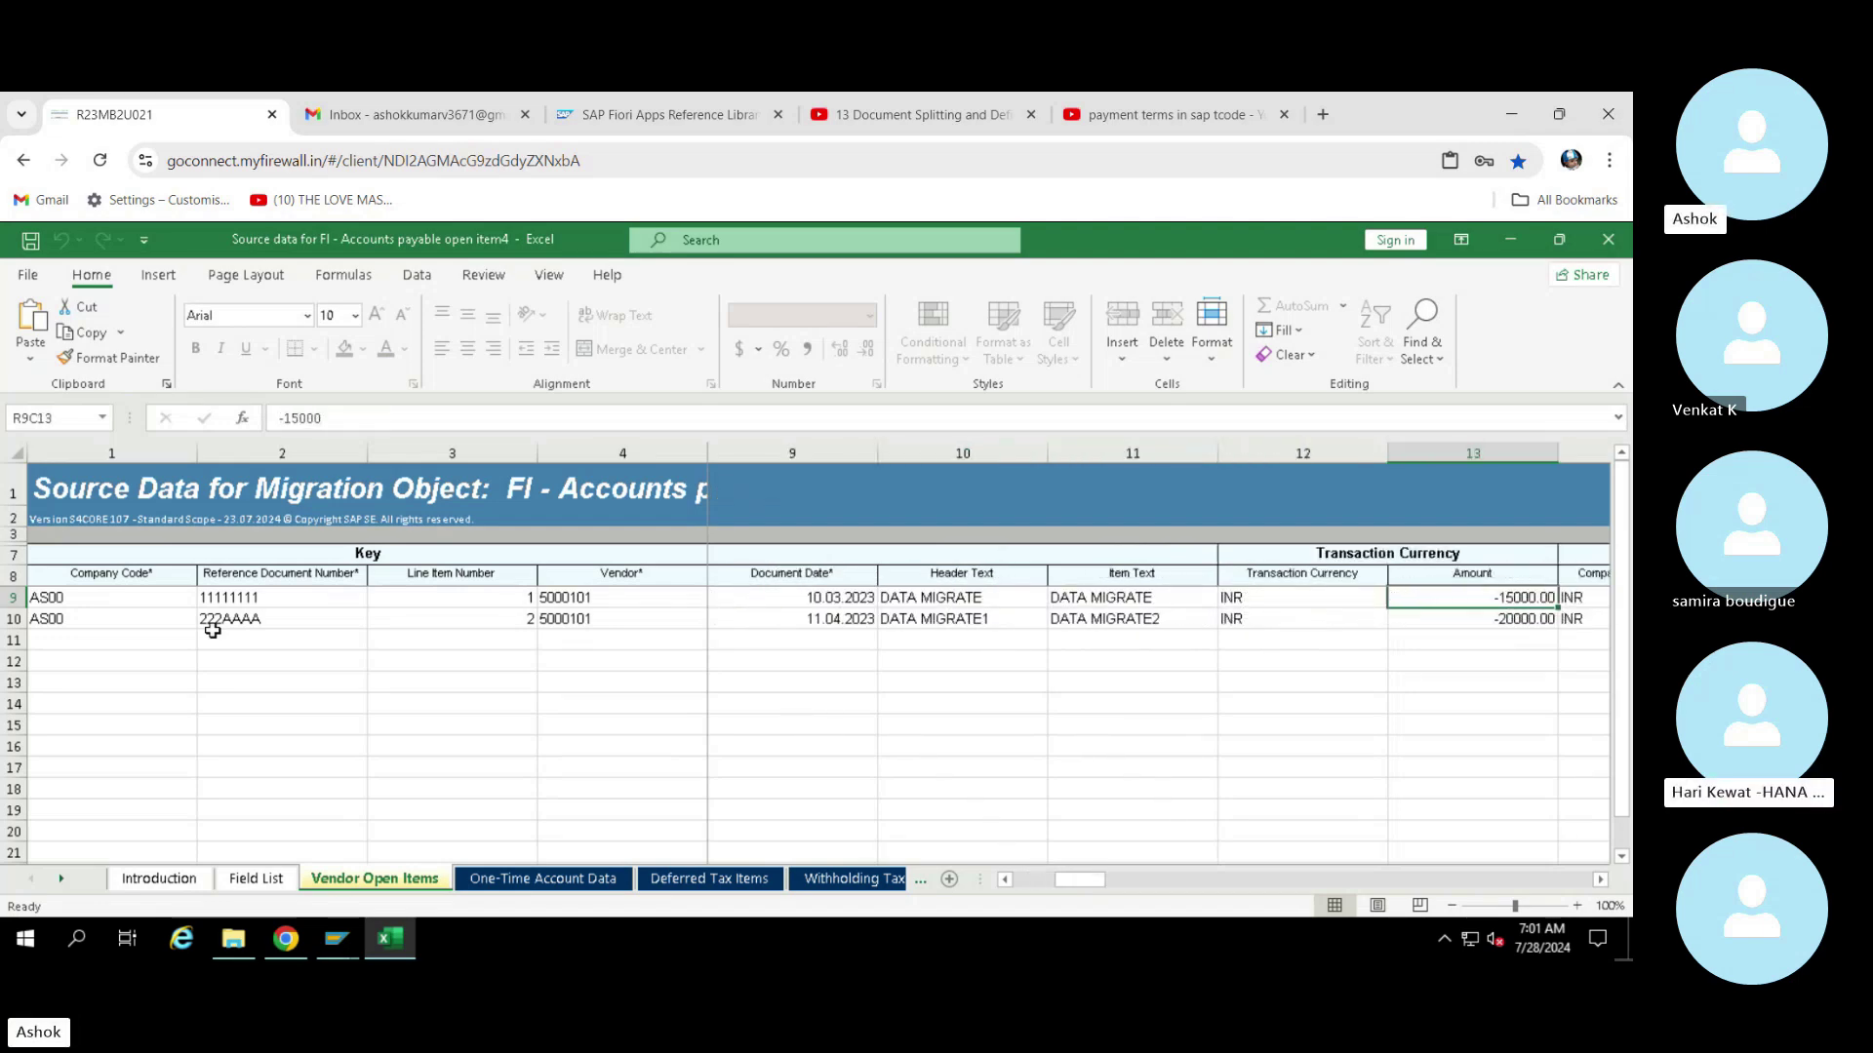
key(Right)
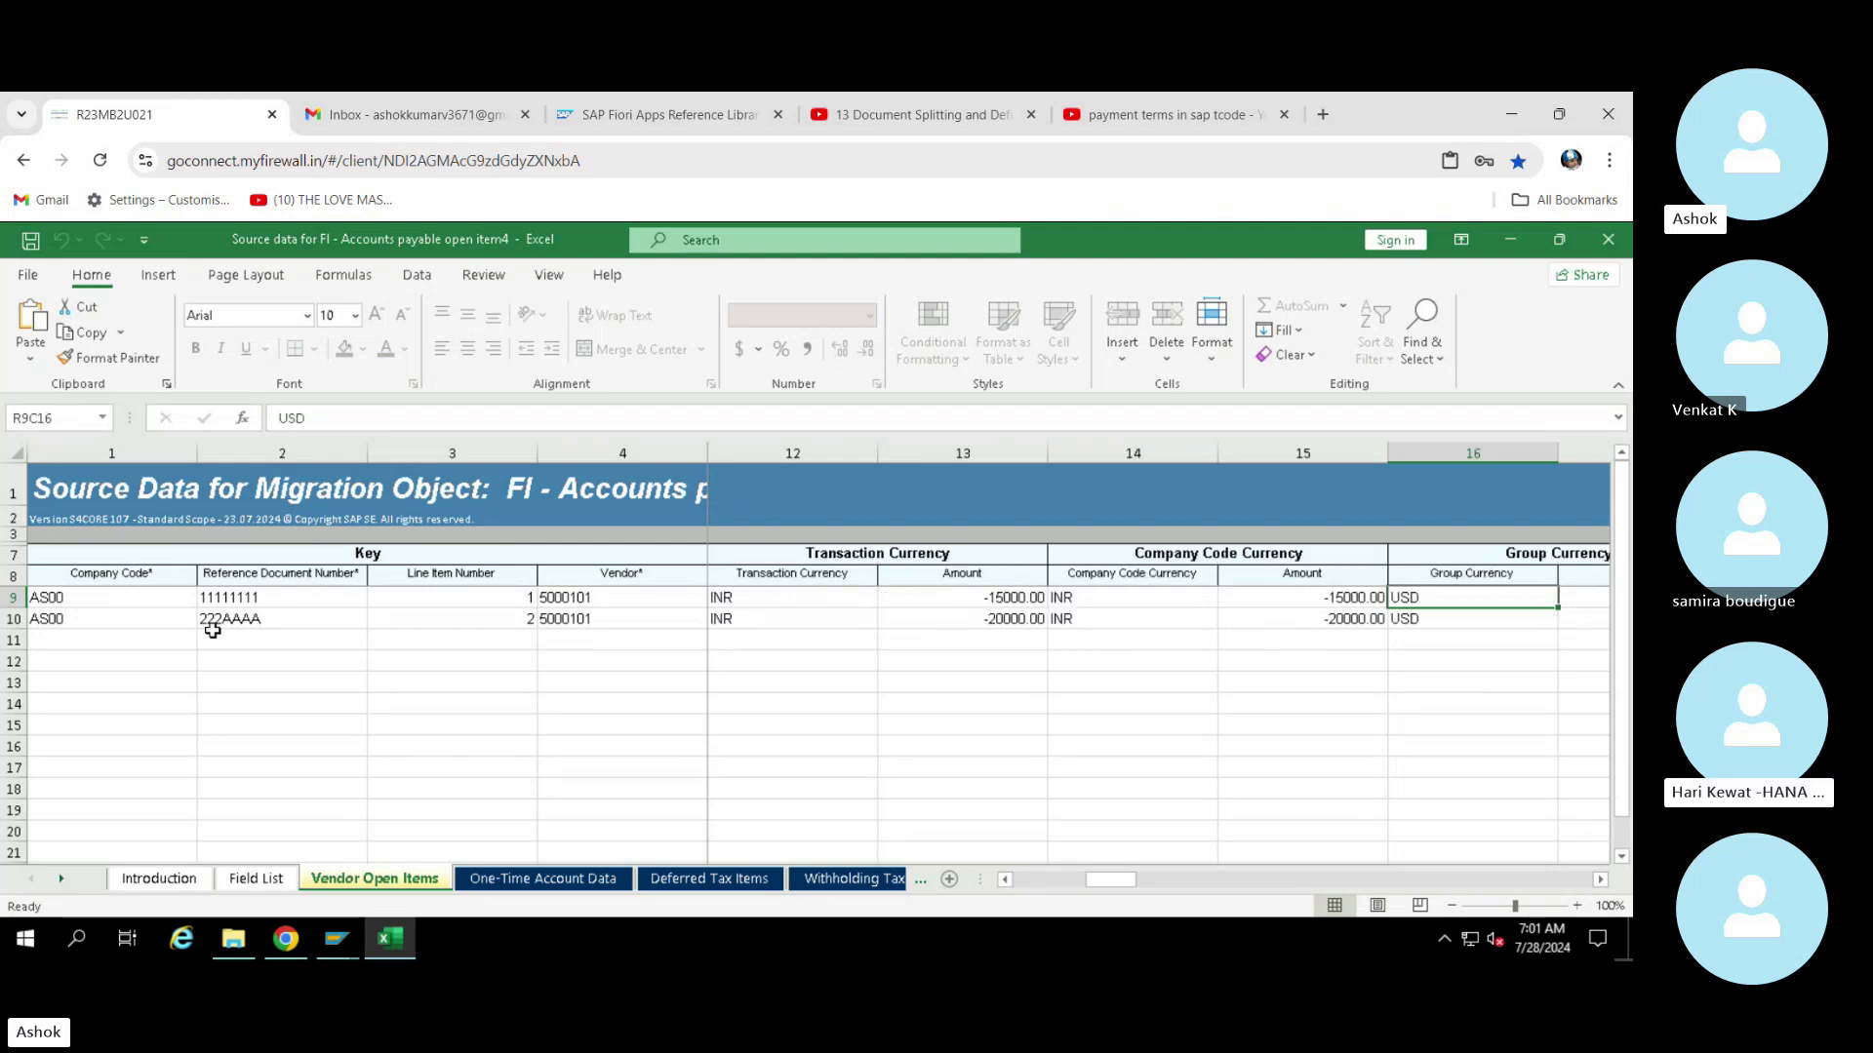
key(Right)
Compare the first open item's company code currency and amount with its group currency
key(Left)
key(Left)
key(Left)
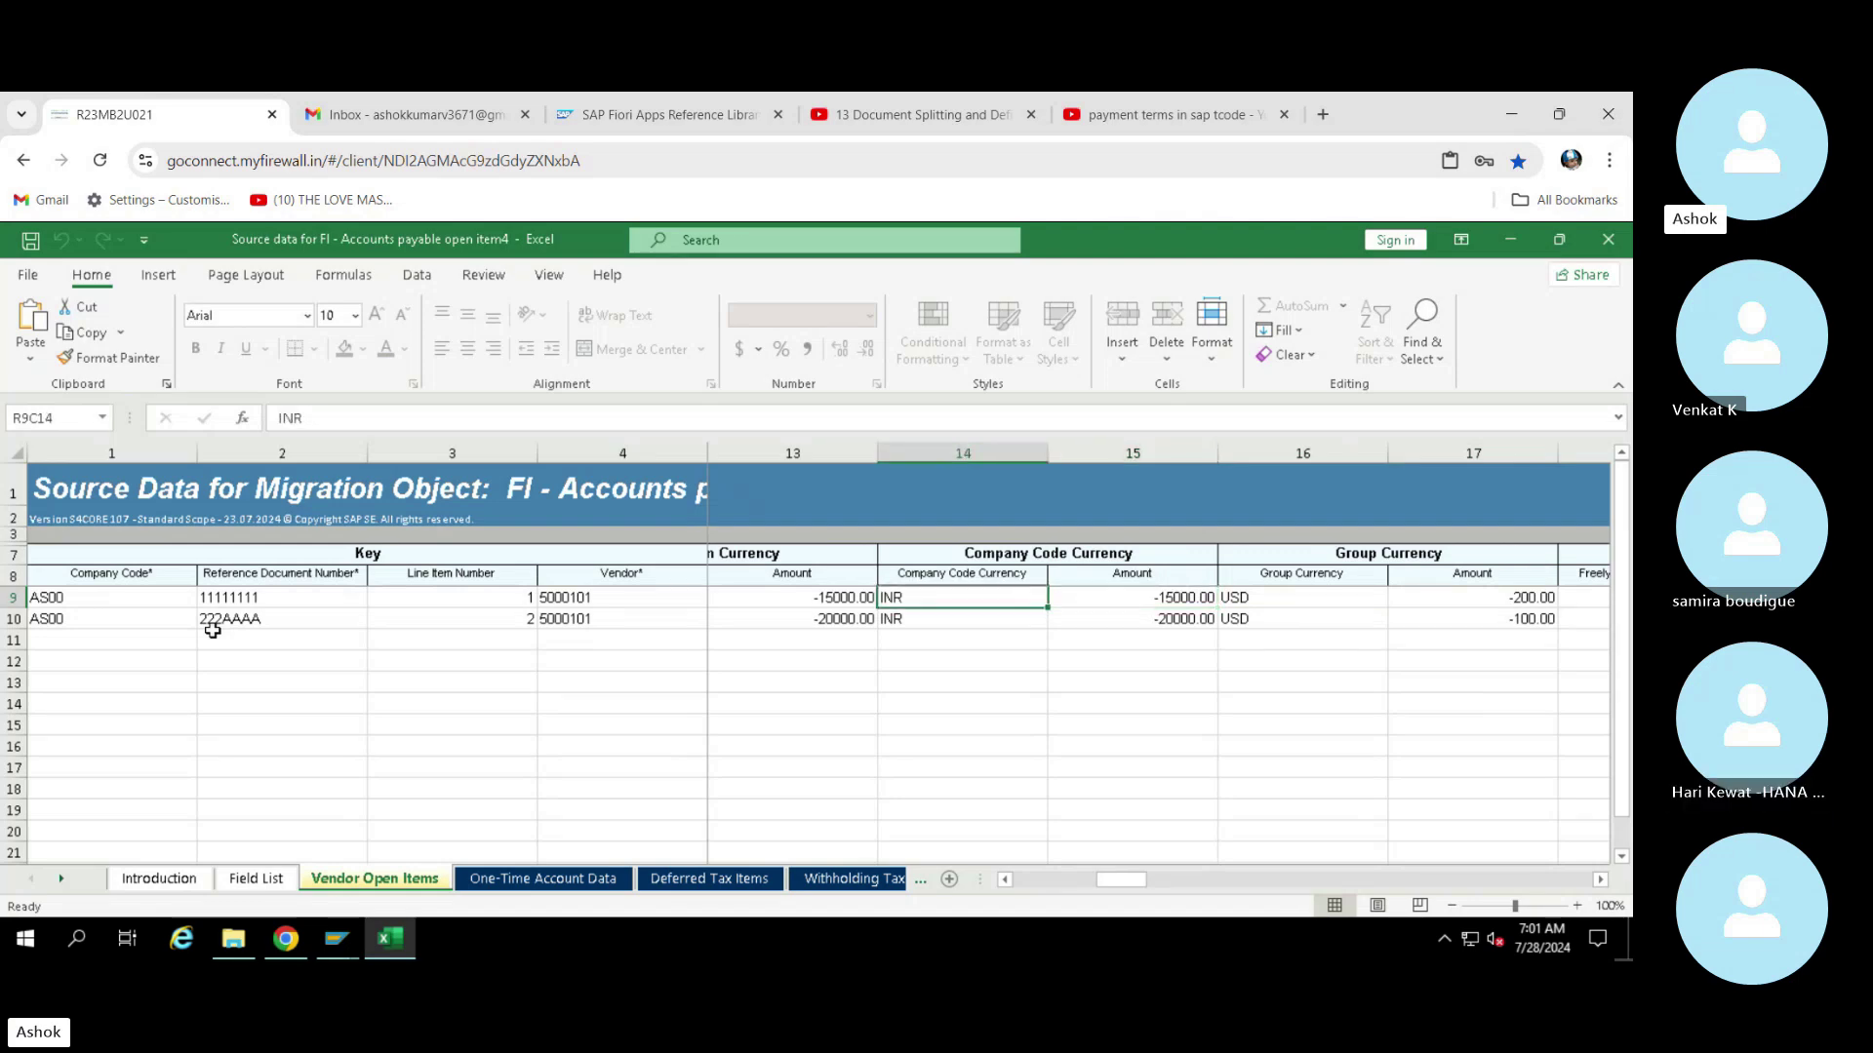
key(Right)
key(Right)
key(Right)
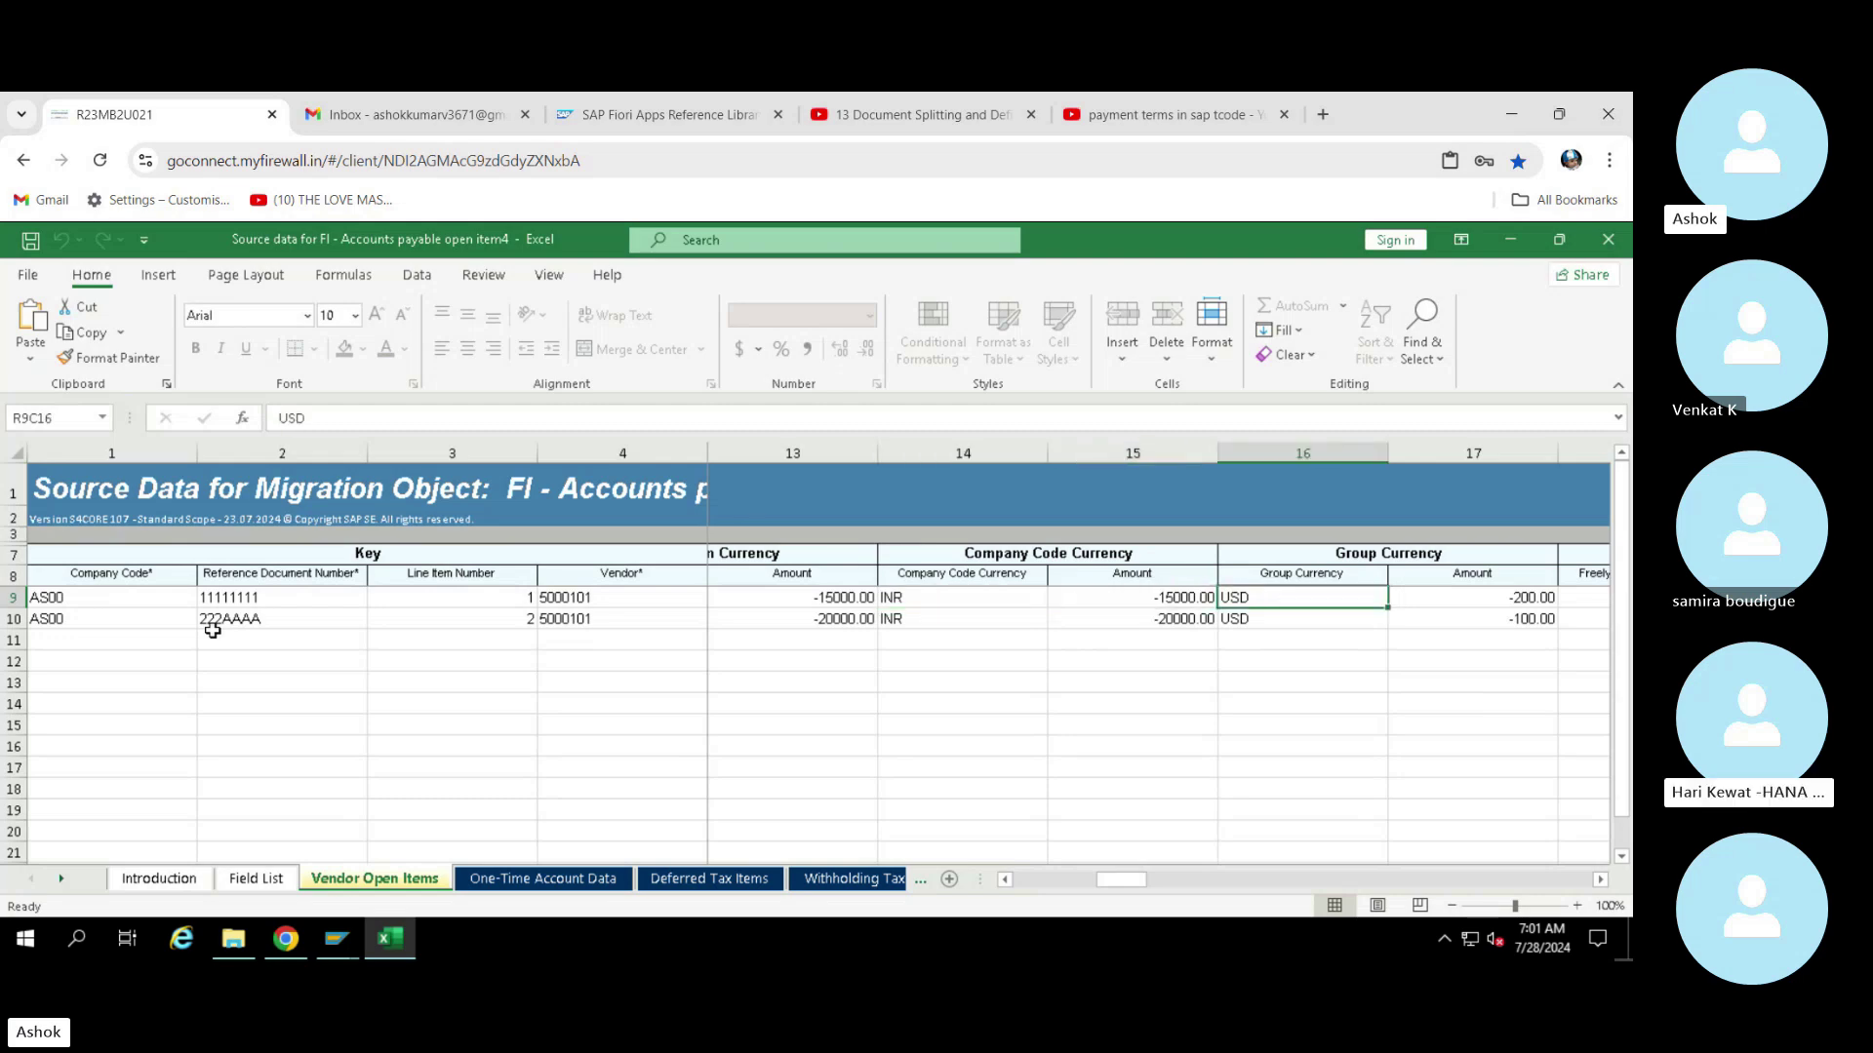
key(Left)
key(Left)
key(Left)
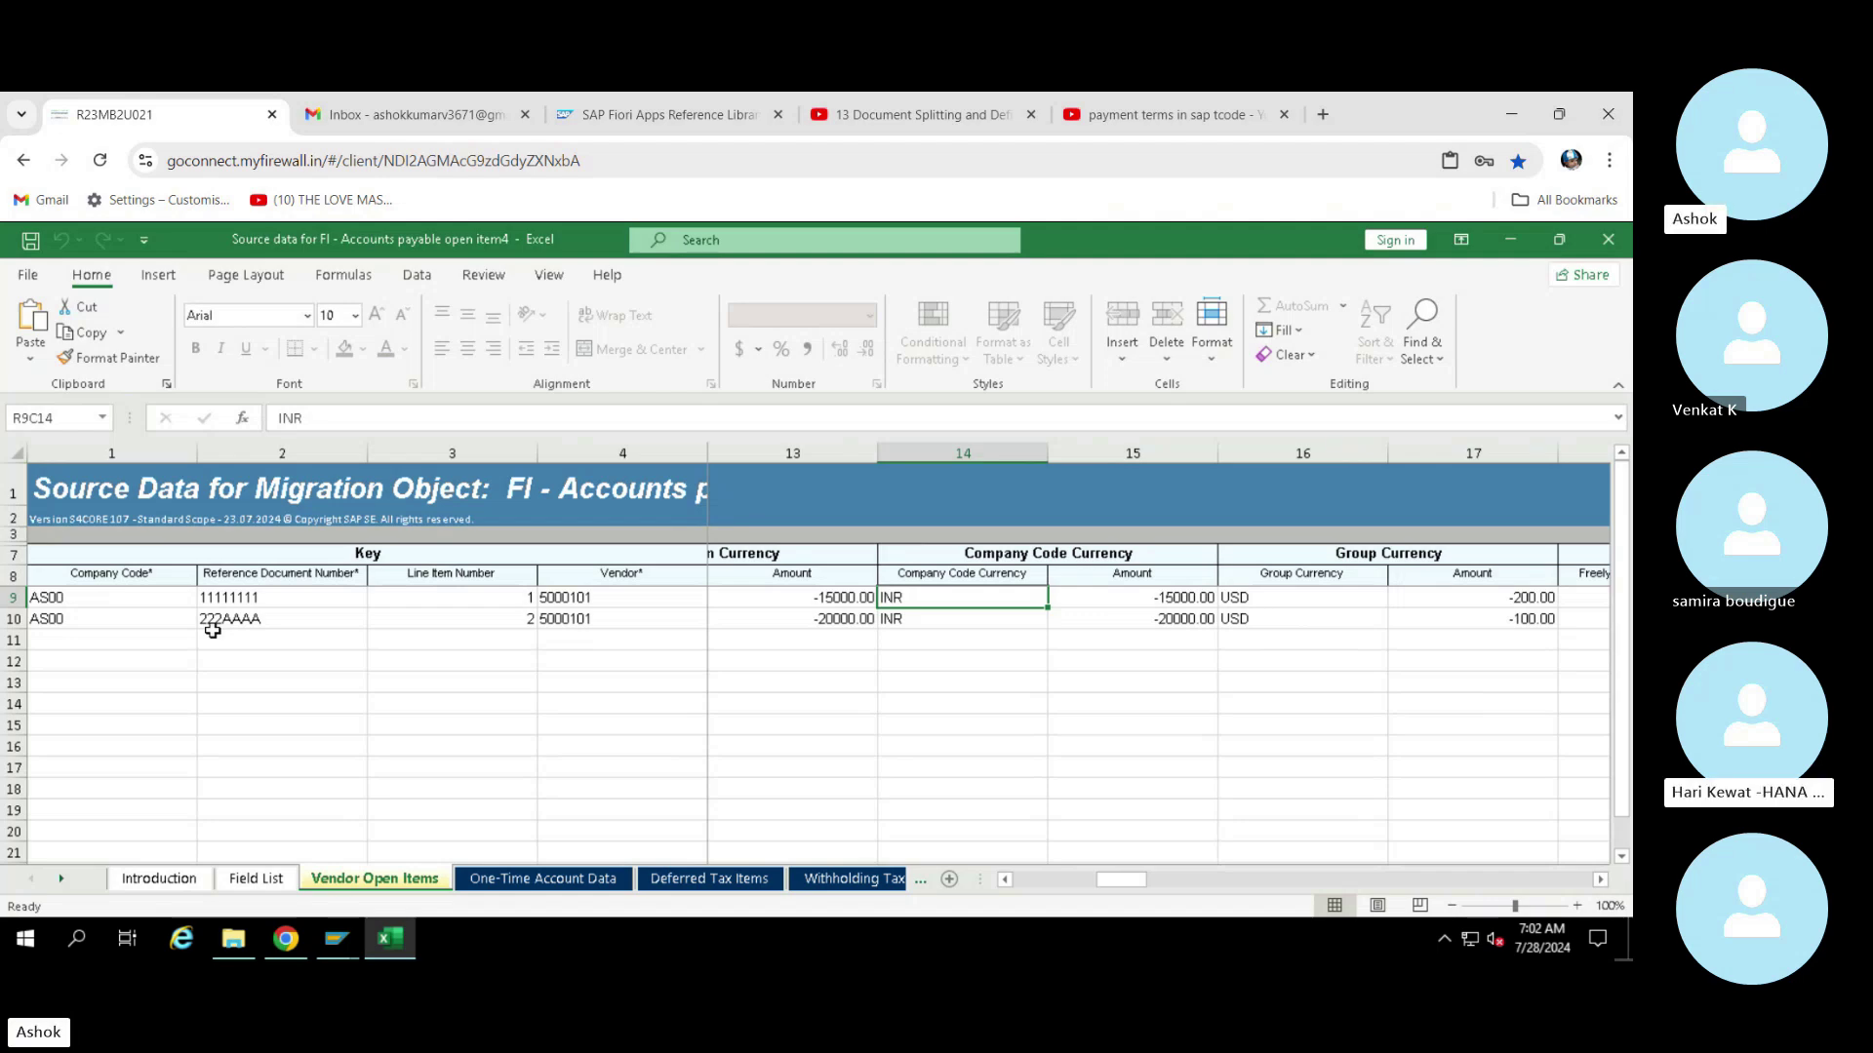
Review the first open item from the company code amount through the freely defined currency, tax code and business place
key(Right)
key(Right)
key(Right)
key(Right)
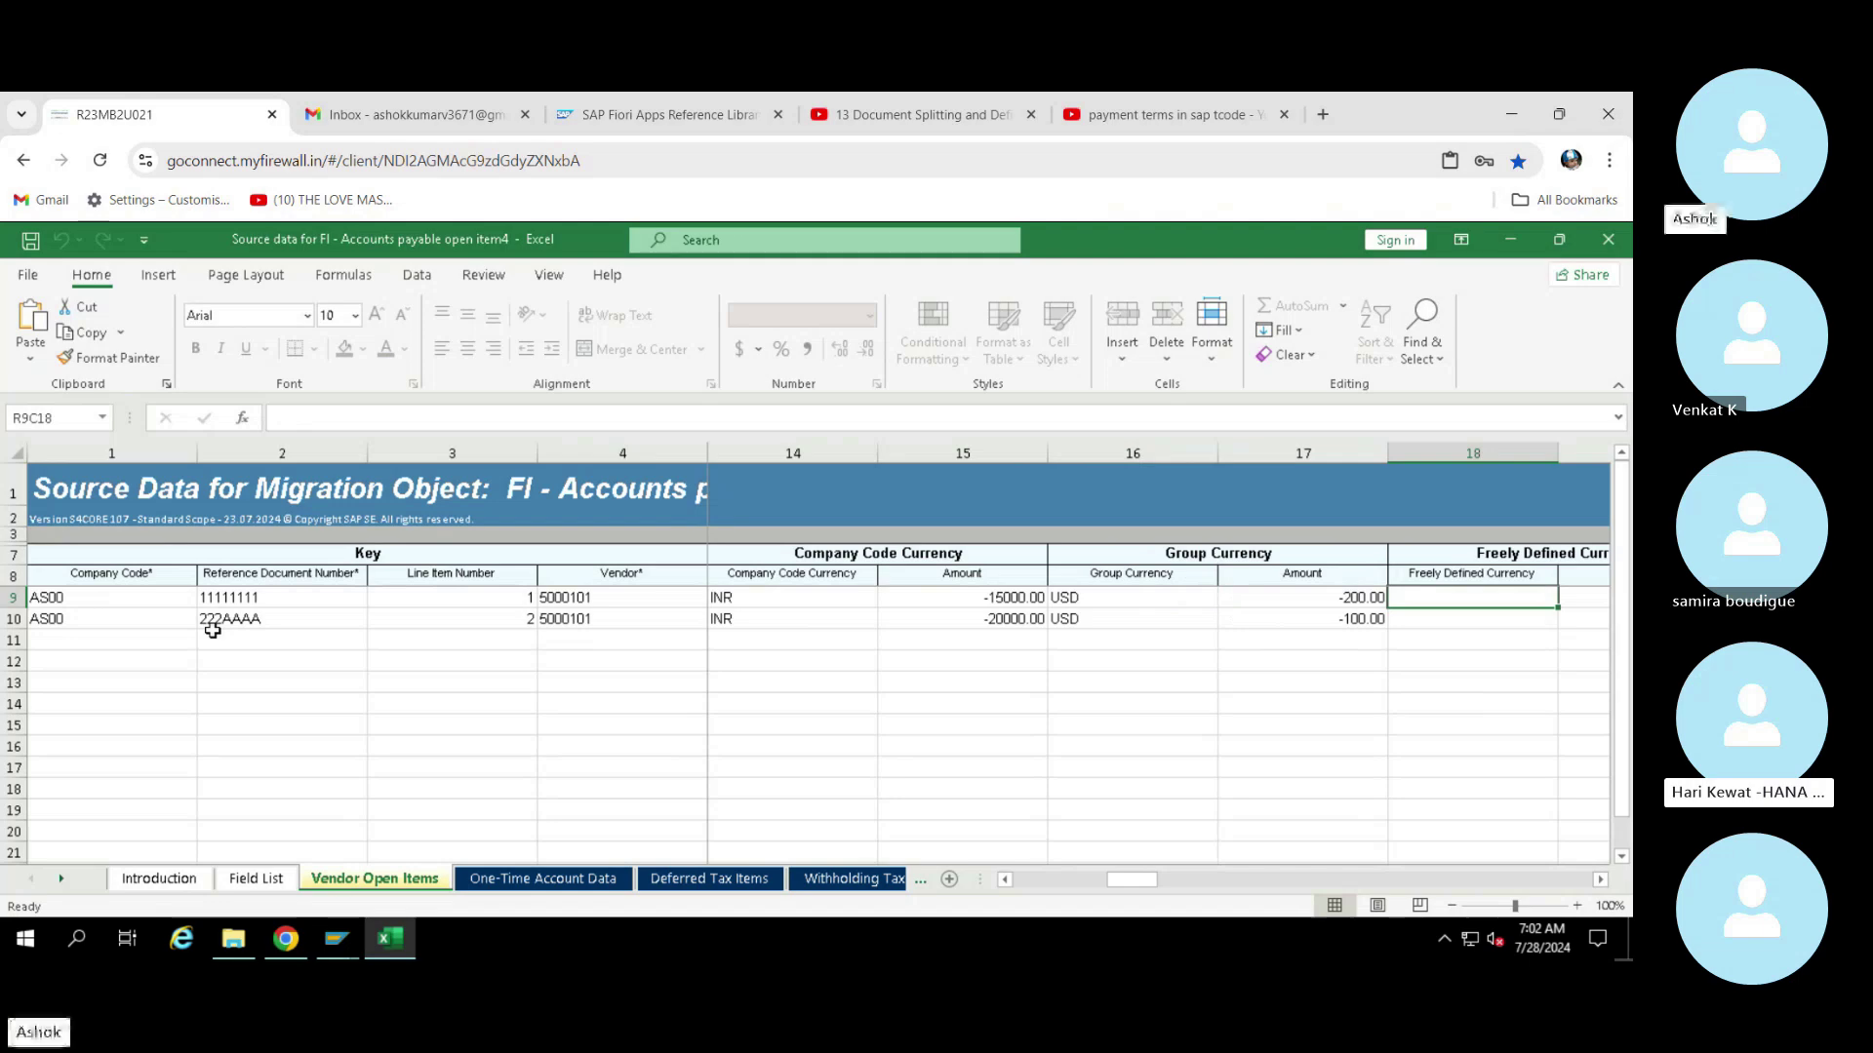
key(Right)
key(Right)
key(Right)
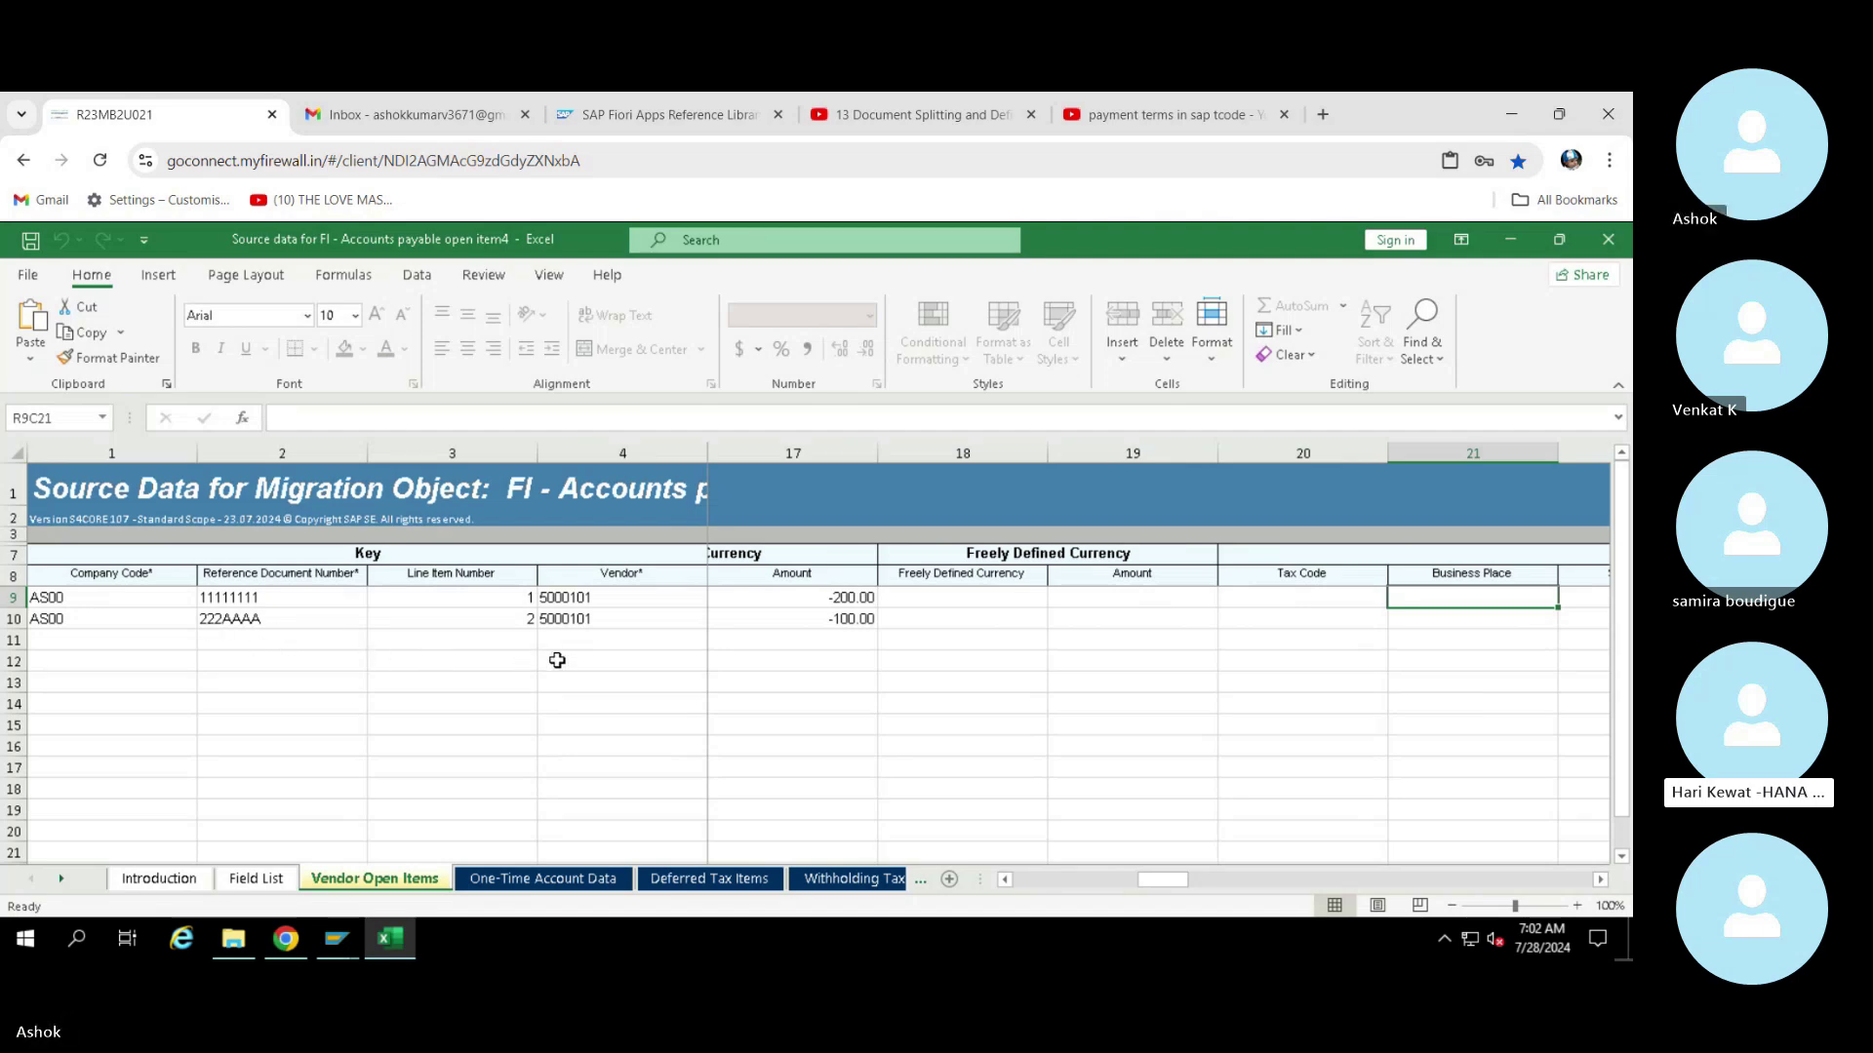
click(563, 661)
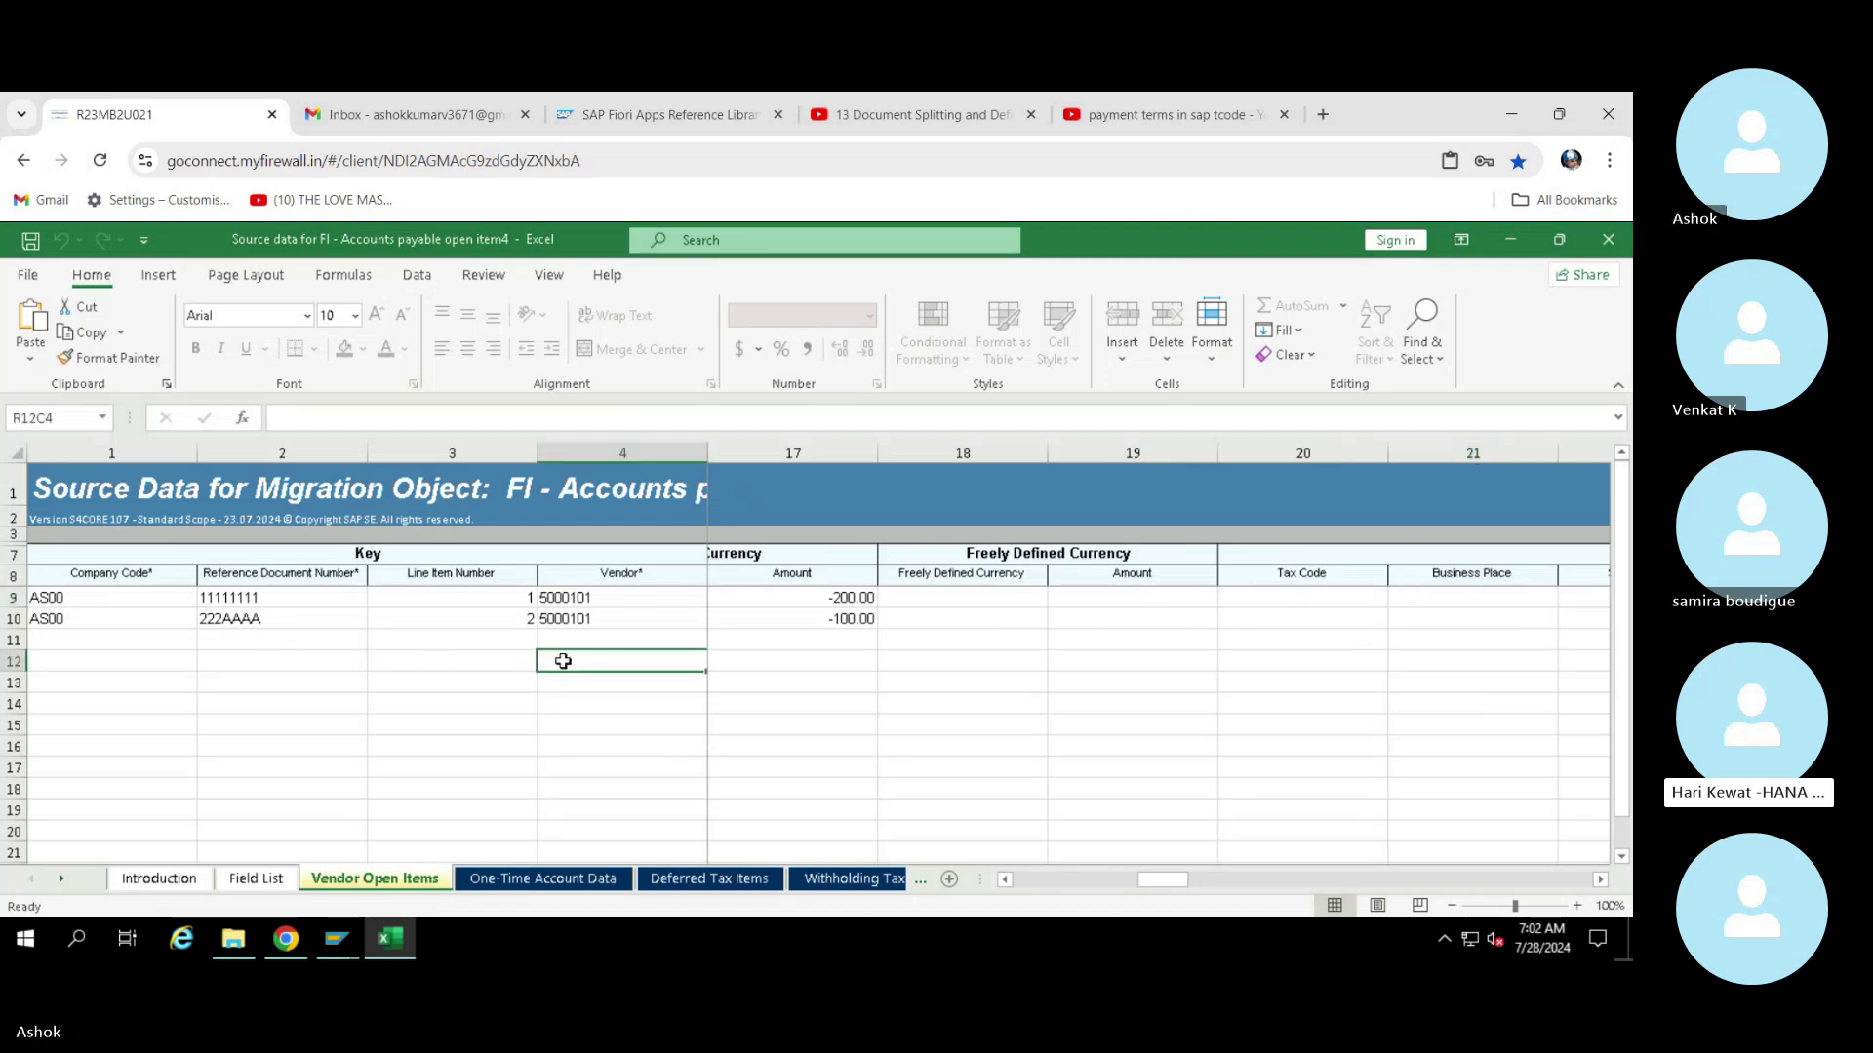
Close the source workbook and reopen Source data for FI - Accounts payable open item4 from the AP folder
click(1608, 241)
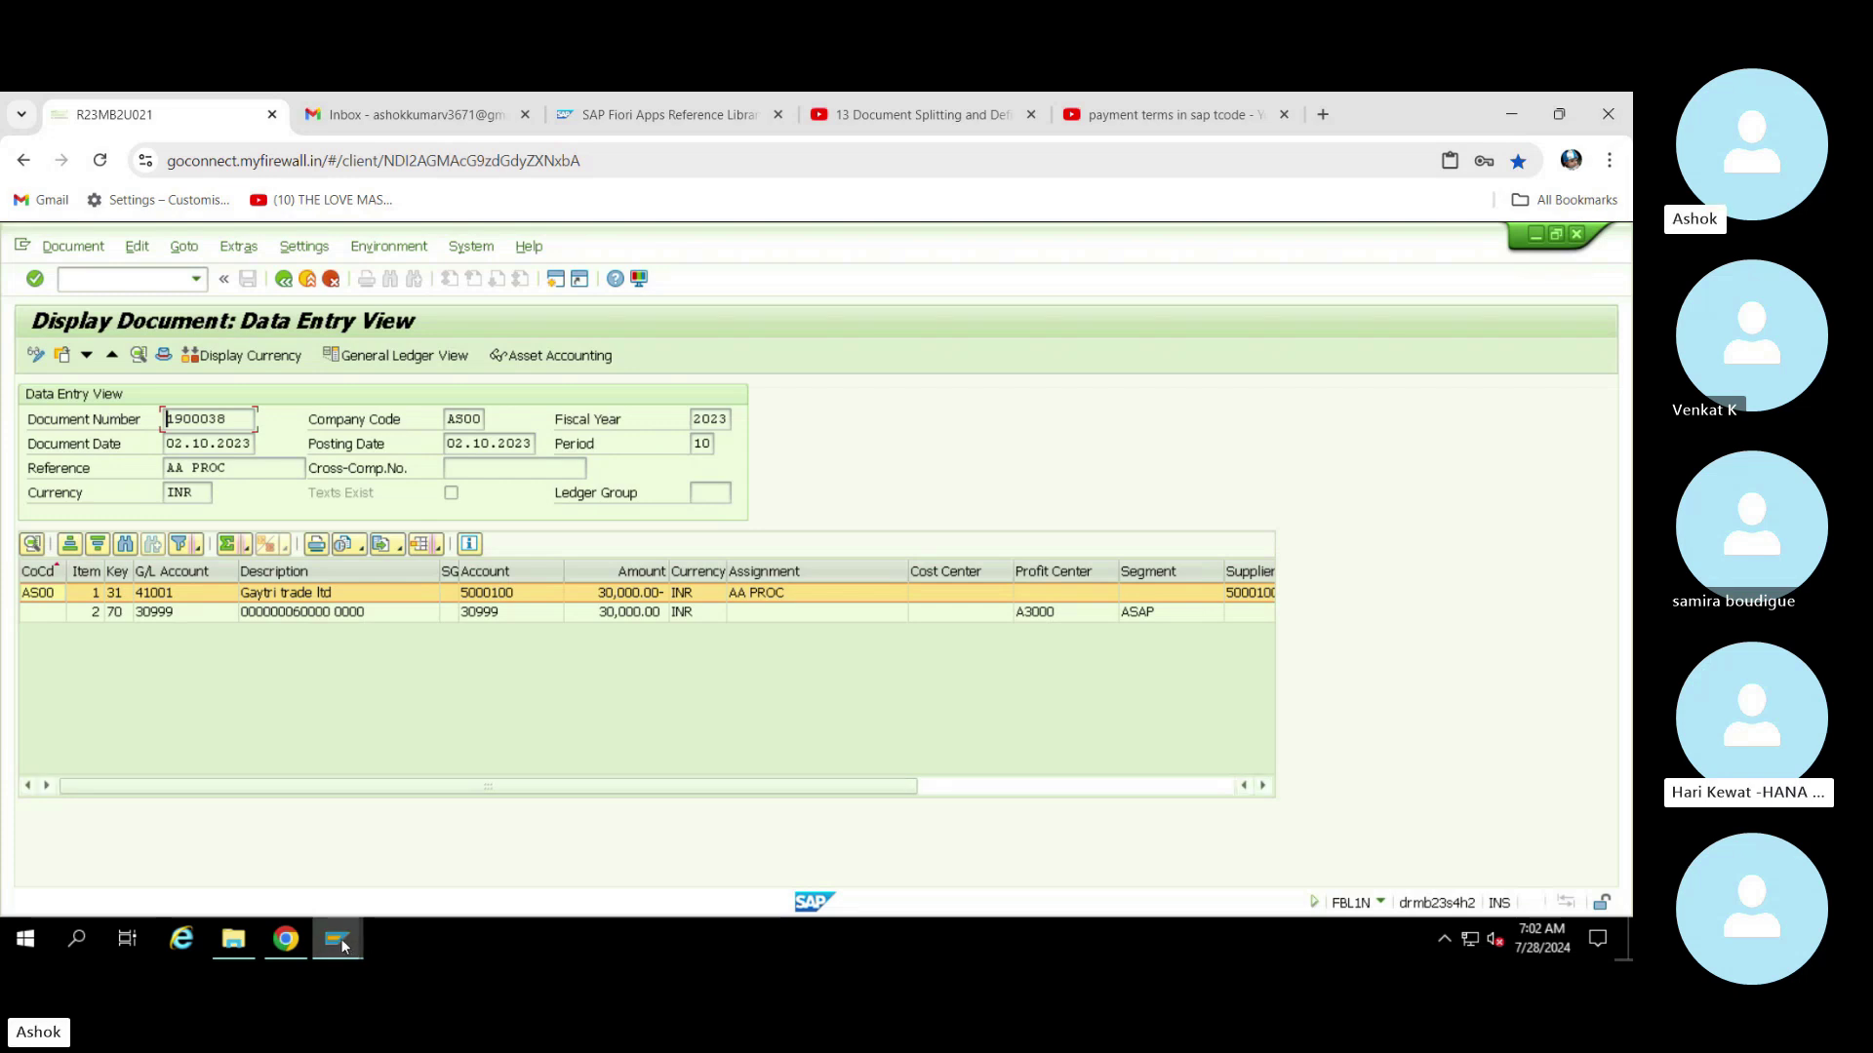
mouse_move(331, 942)
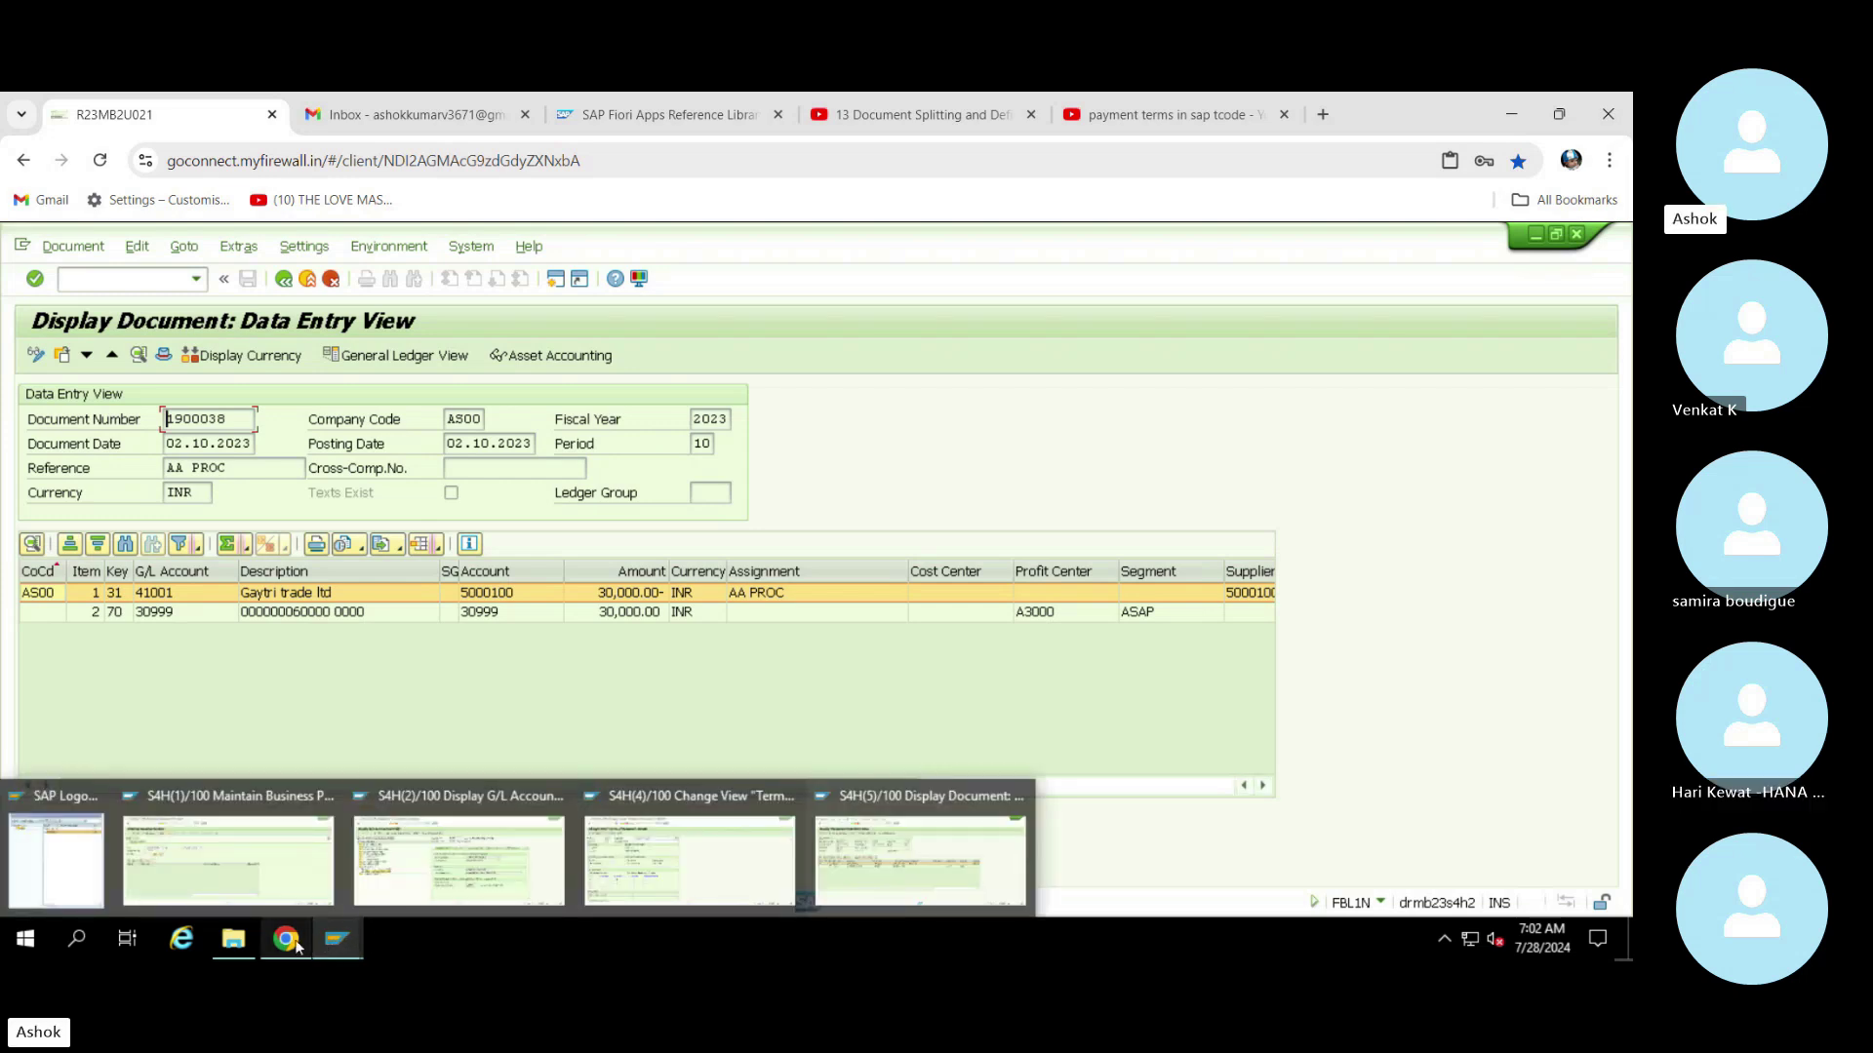
click(310, 897)
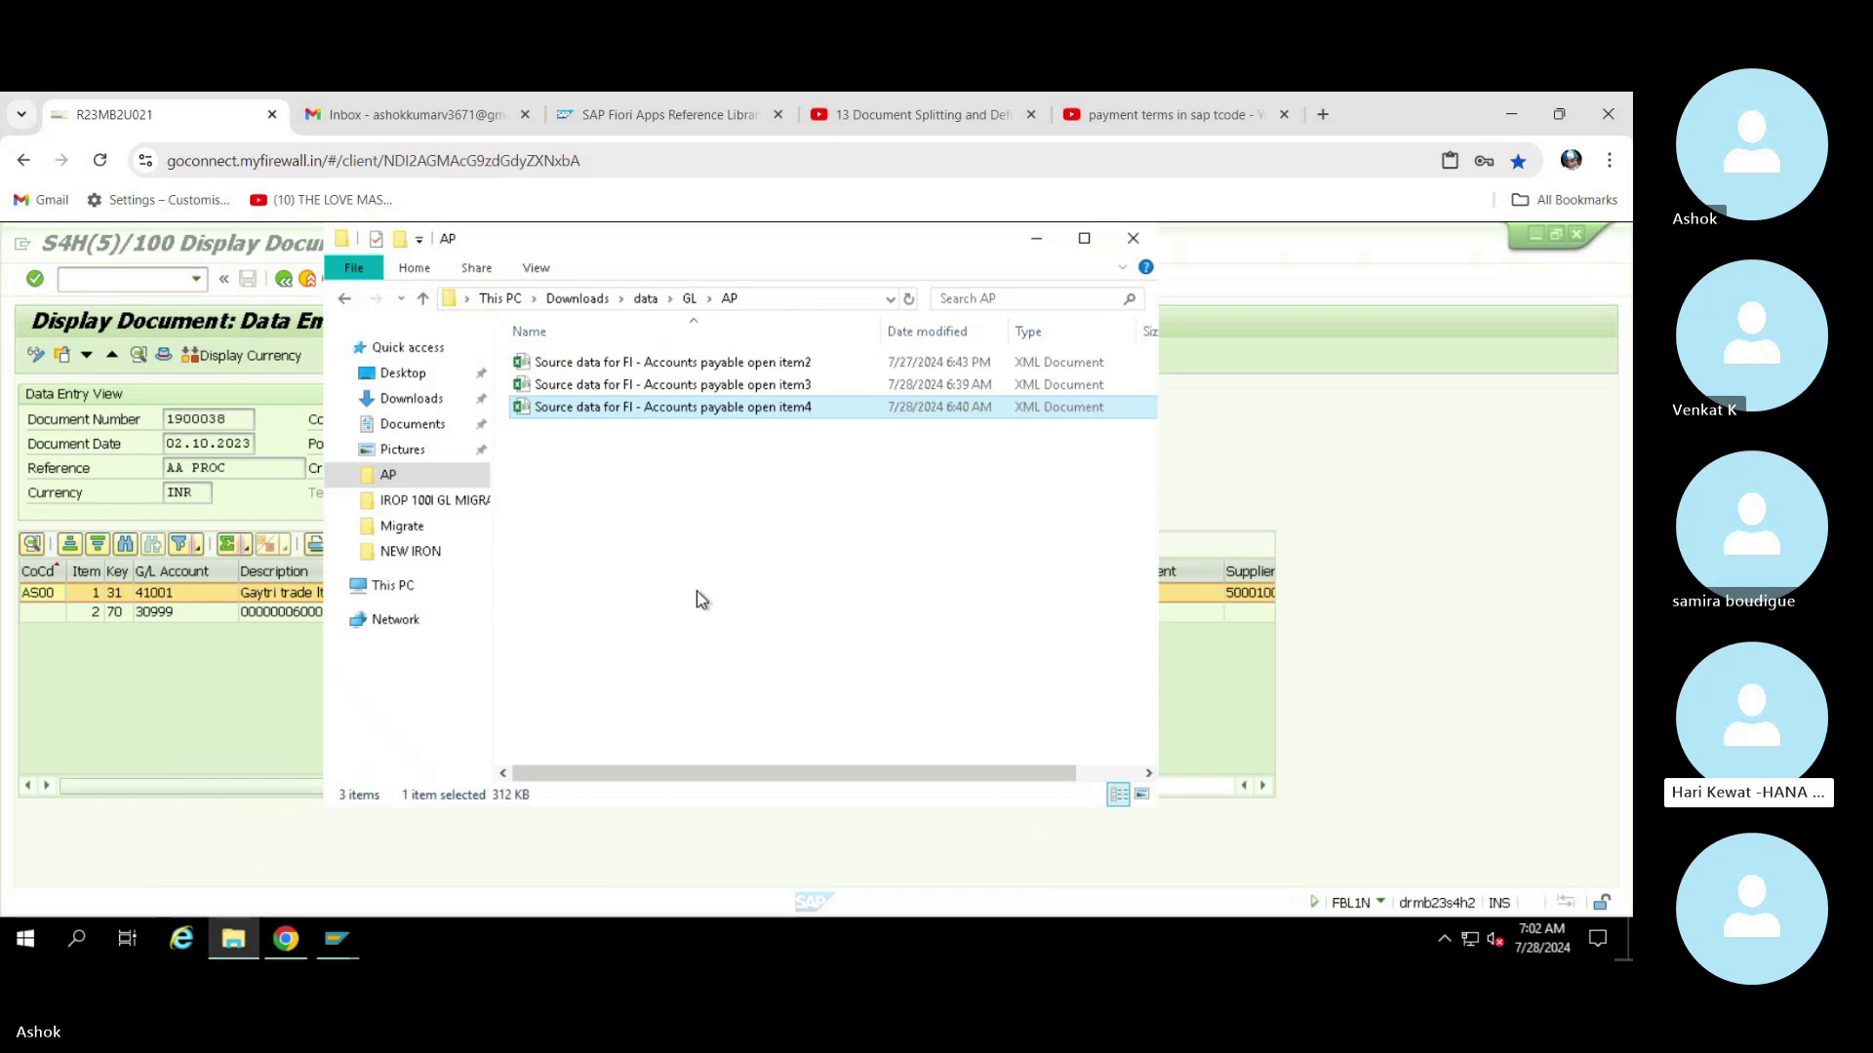
click(756, 413)
double_click(754, 414)
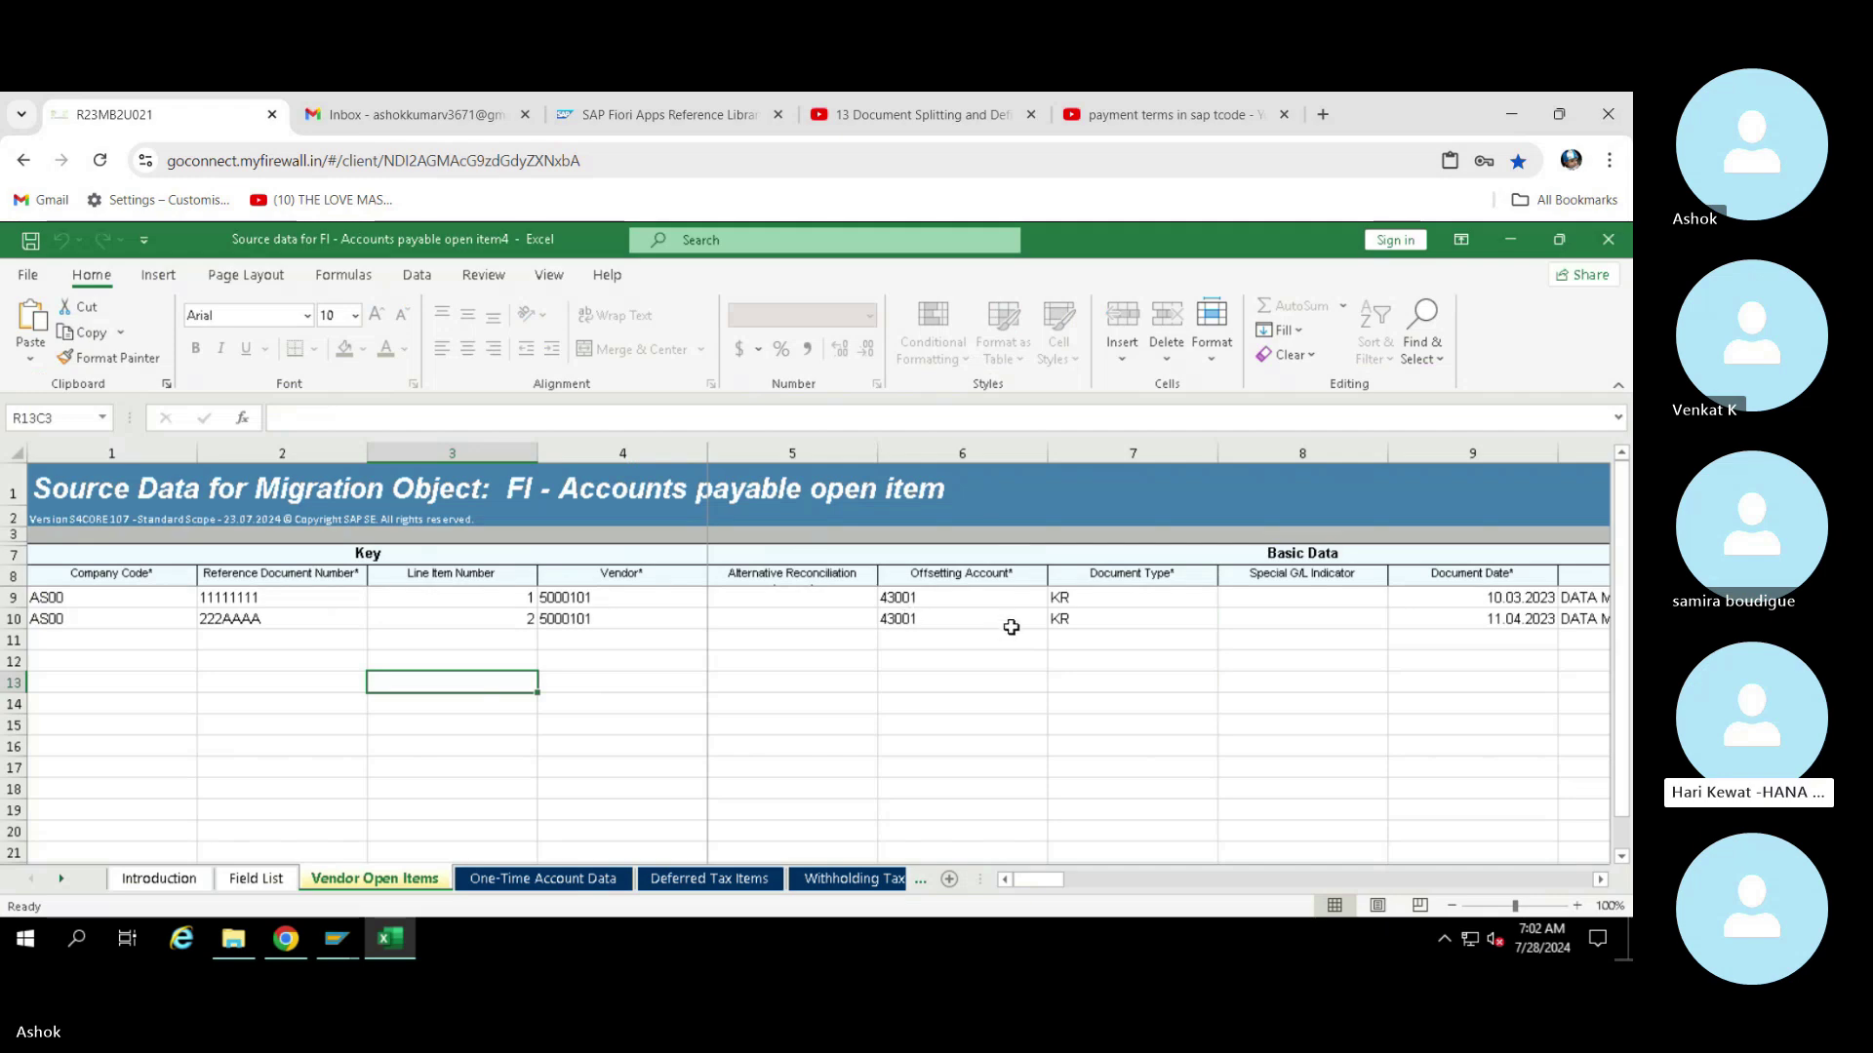
Review the second vendor open item from its offsetting account through the currency amounts, tax fields and payment block
click(1010, 624)
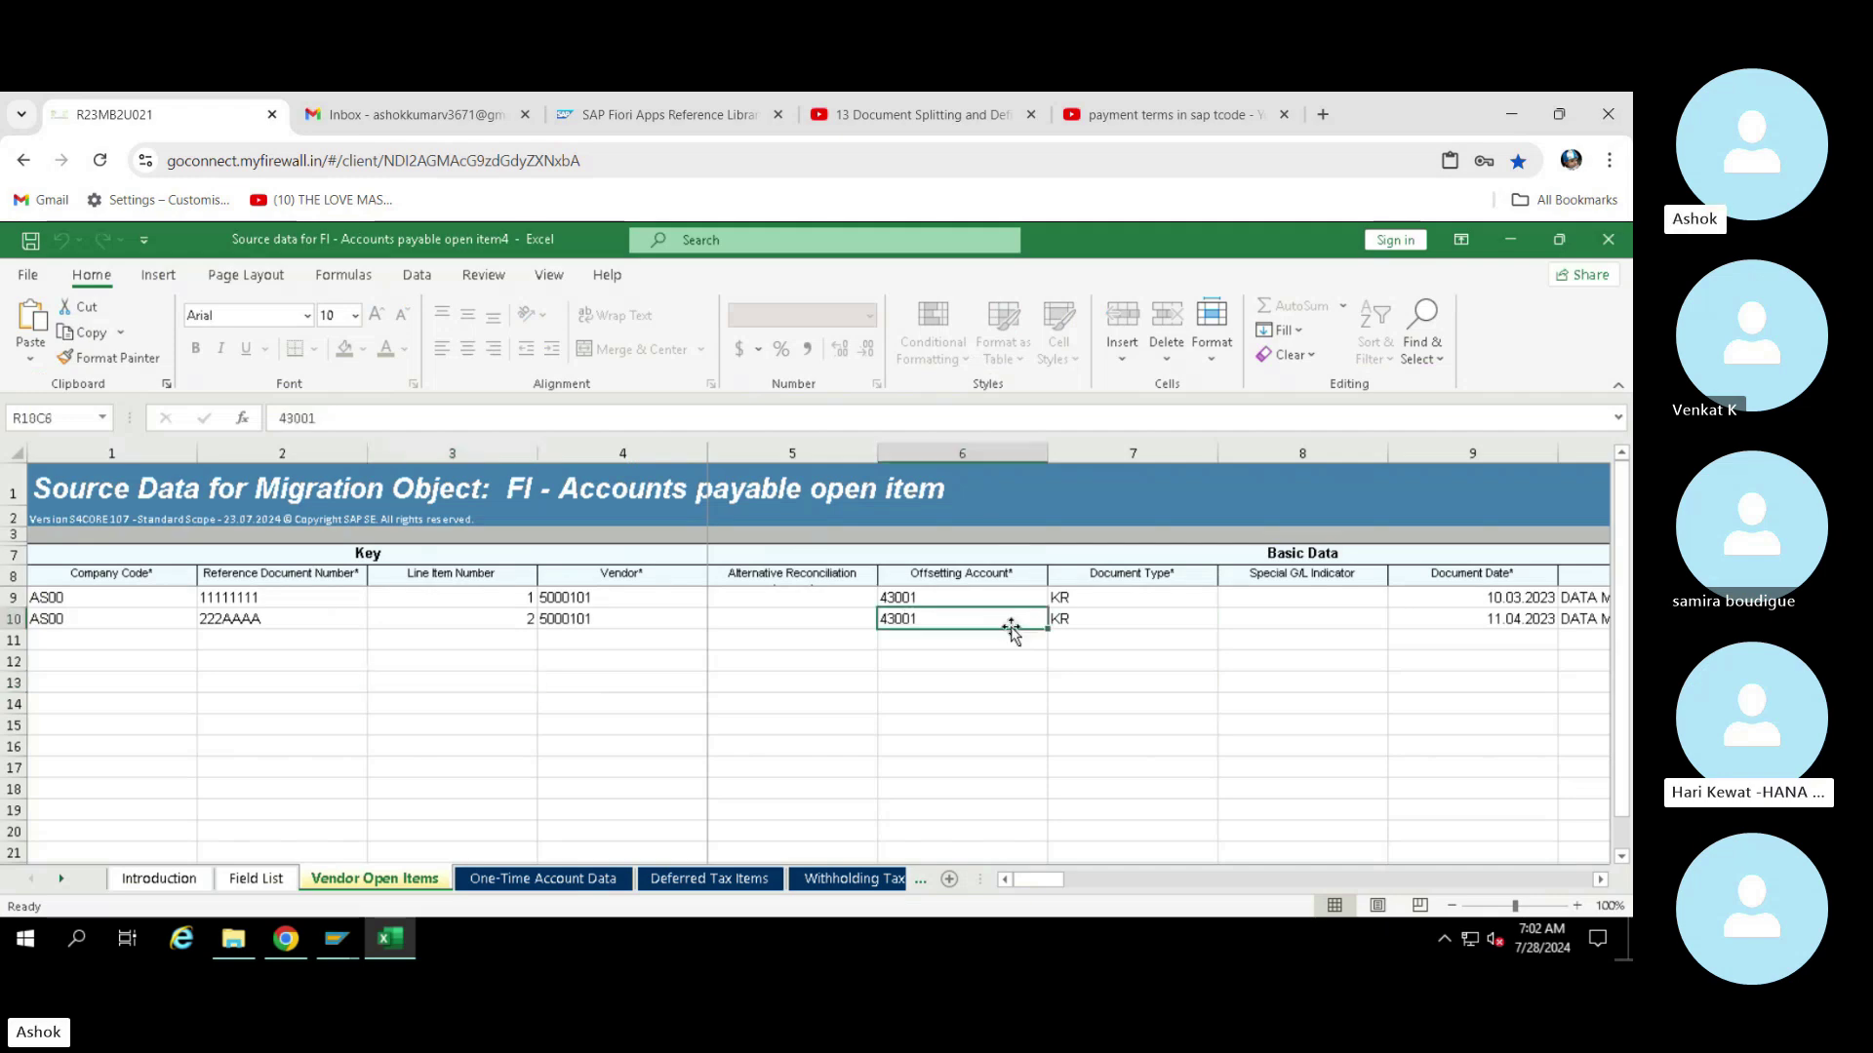
key(Right)
key(Right)
key(Right)
key(Right)
key(Right)
key(Right)
key(Right)
key(Right)
key(Right)
key(Right)
key(Right)
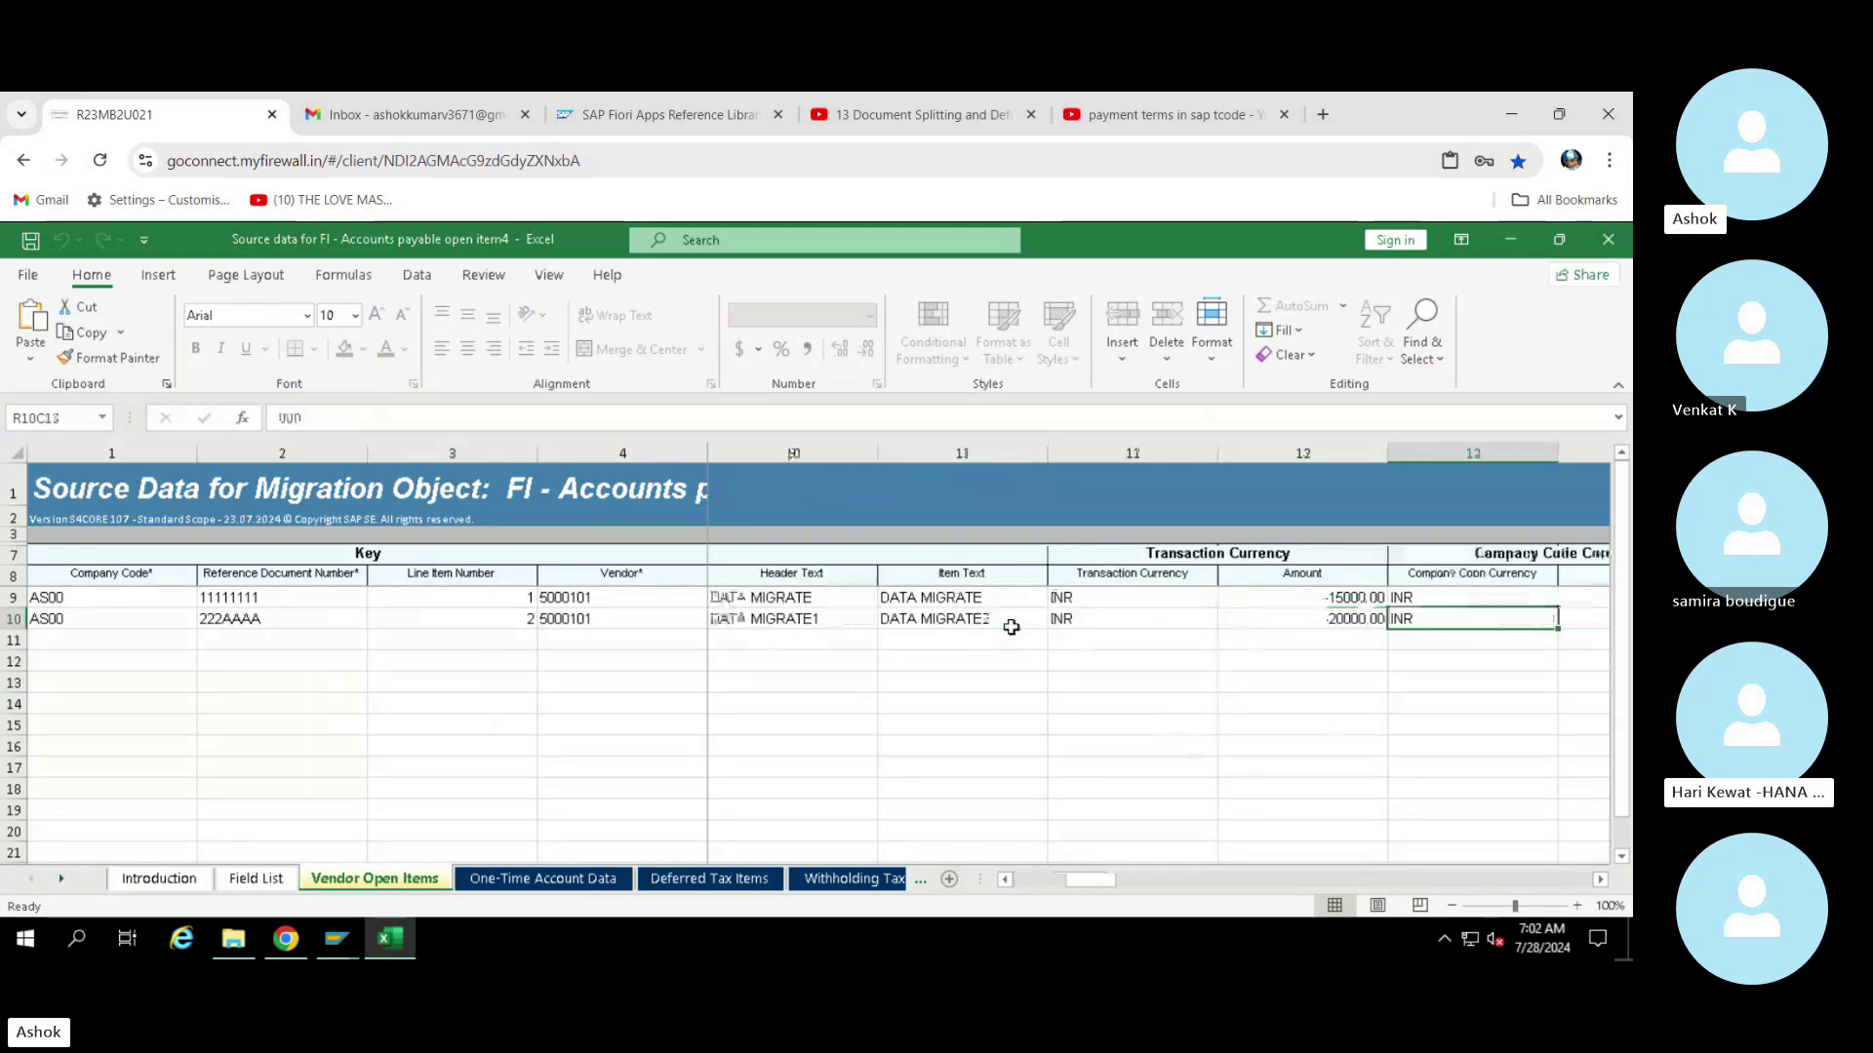
key(Right)
key(Right)
key(Right)
key(Right)
key(Right)
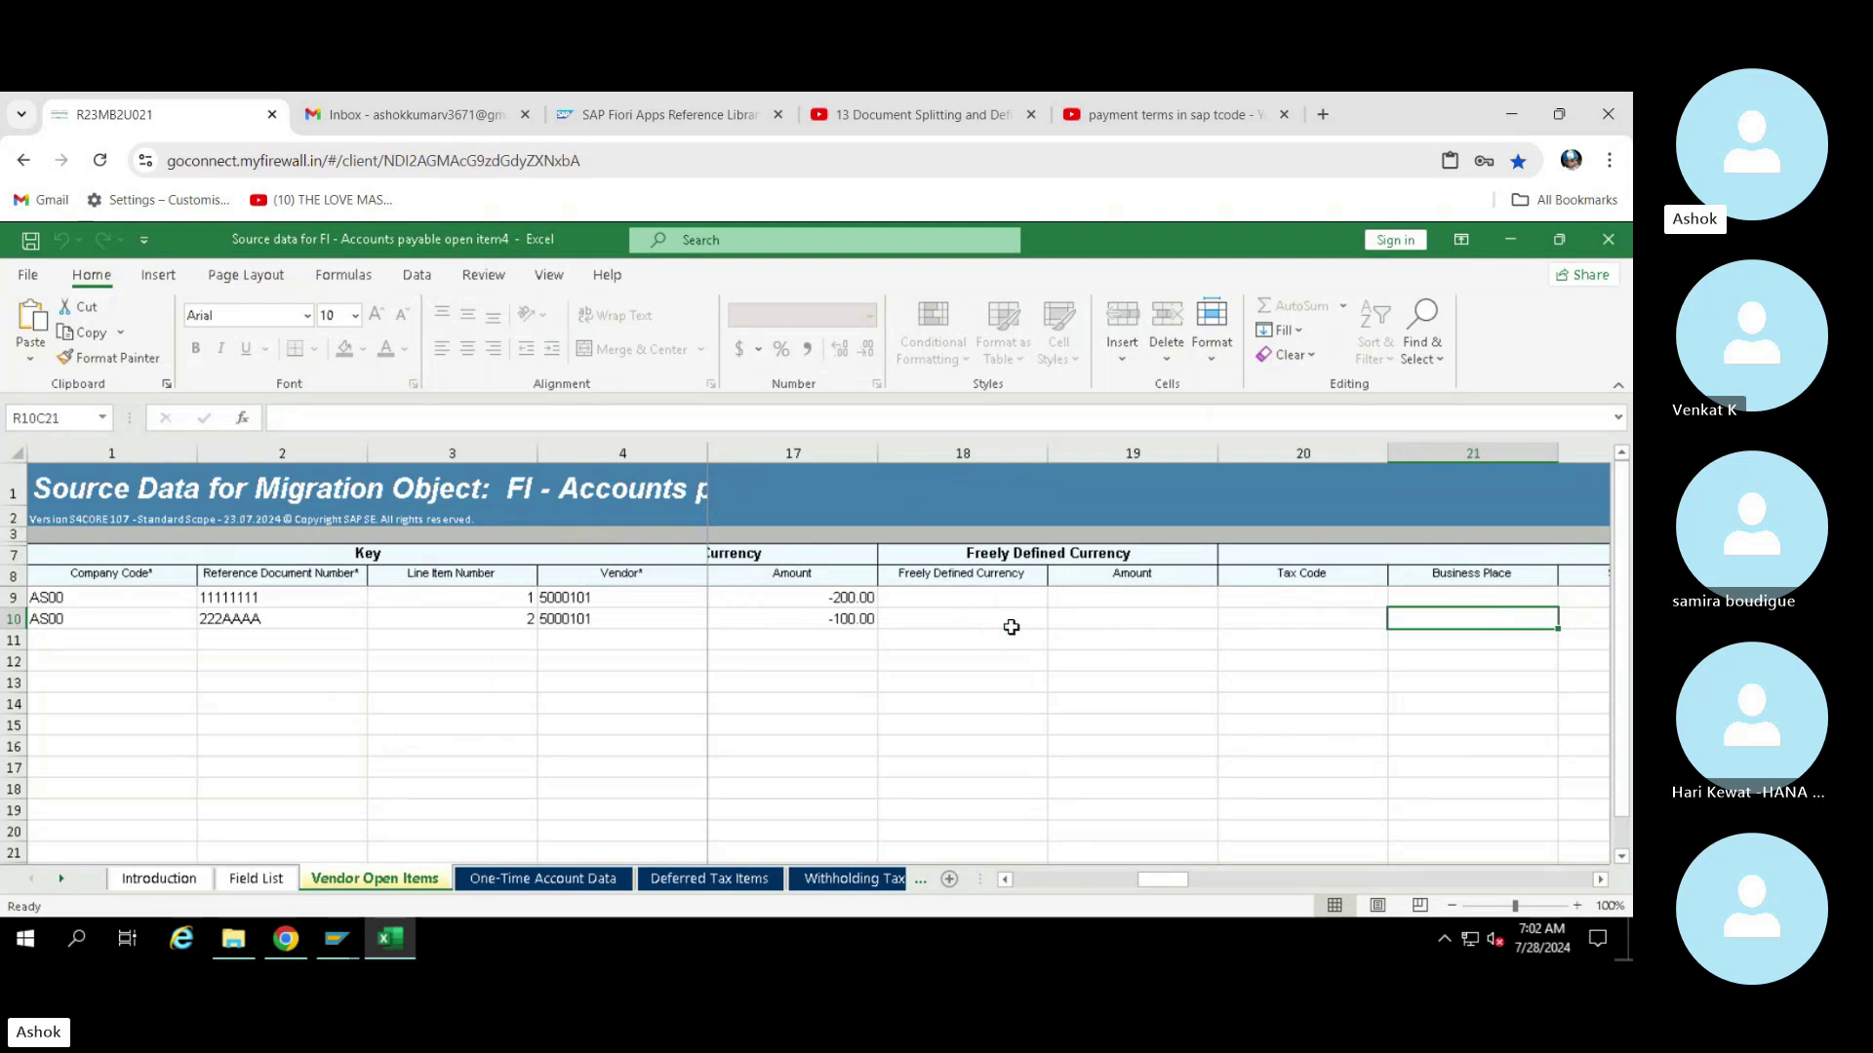
key(Right)
key(Right)
key(Right)
key(Right)
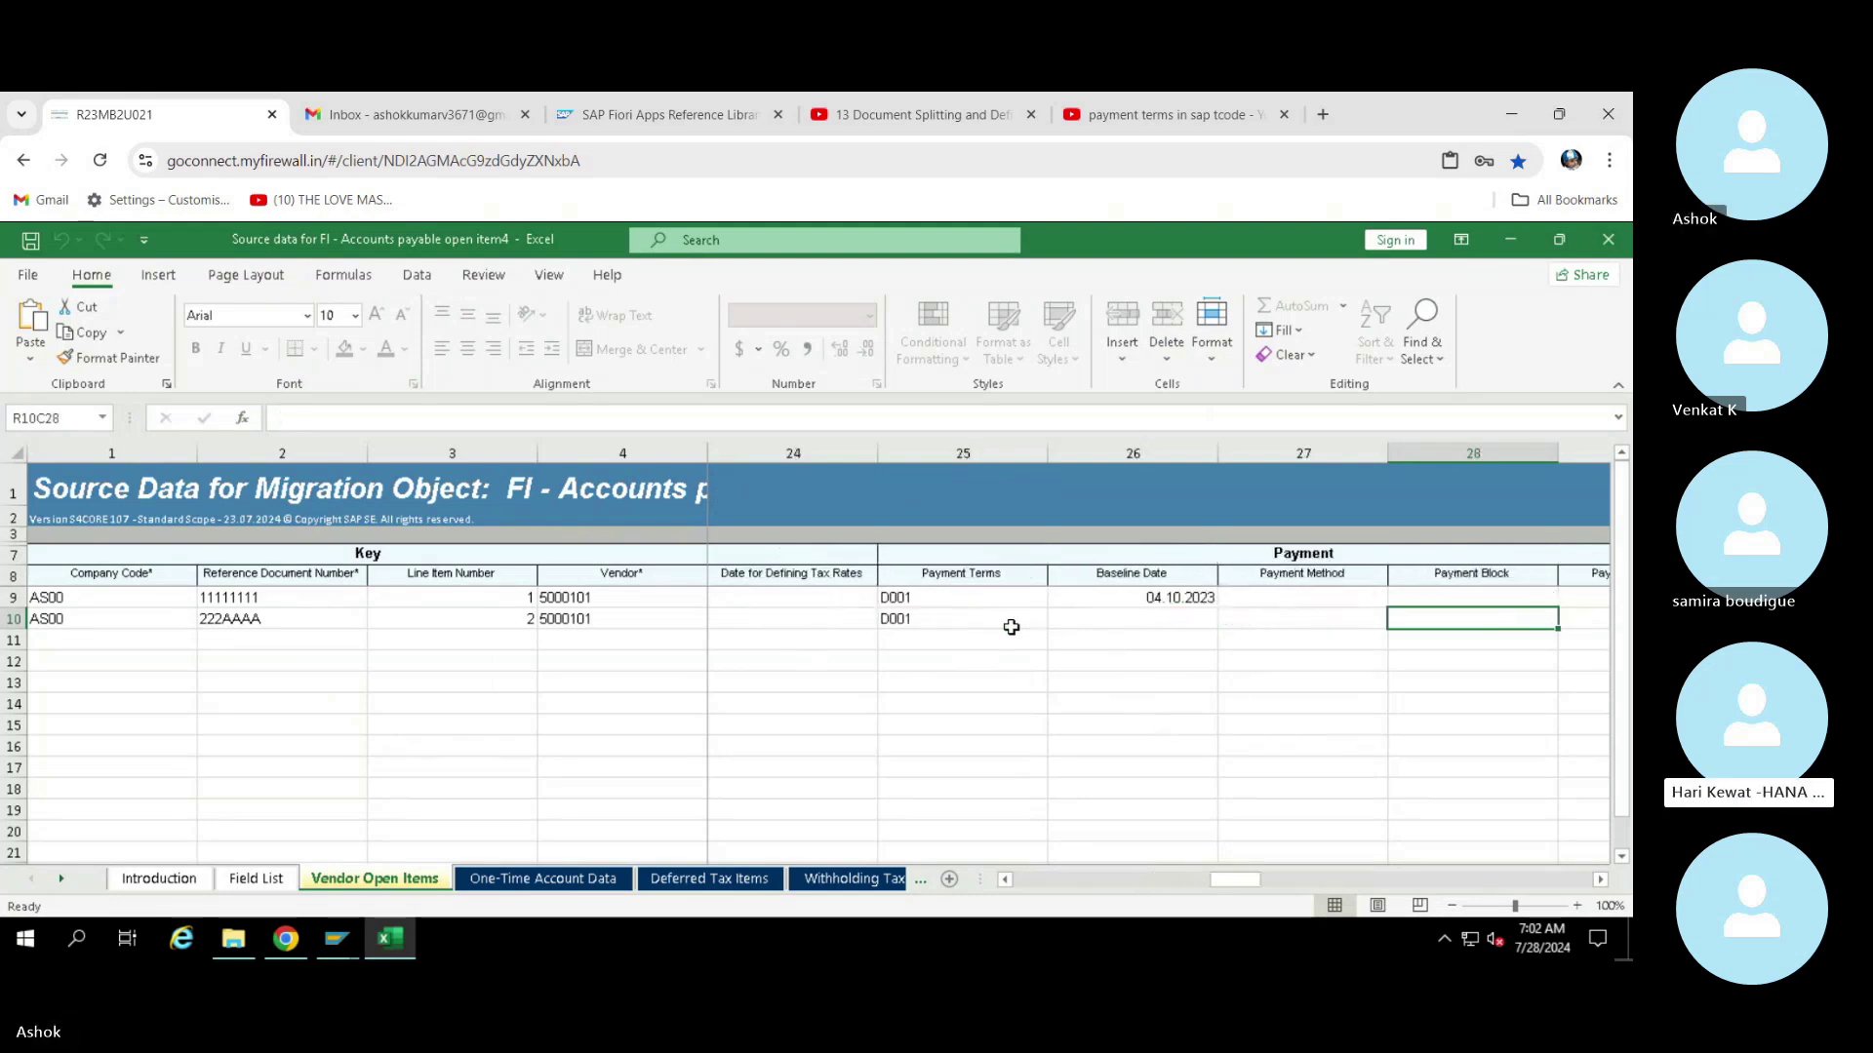
Go back through the second open item from the baseline date and payment terms to the special G/L indicator
key(Left)
key(Left)
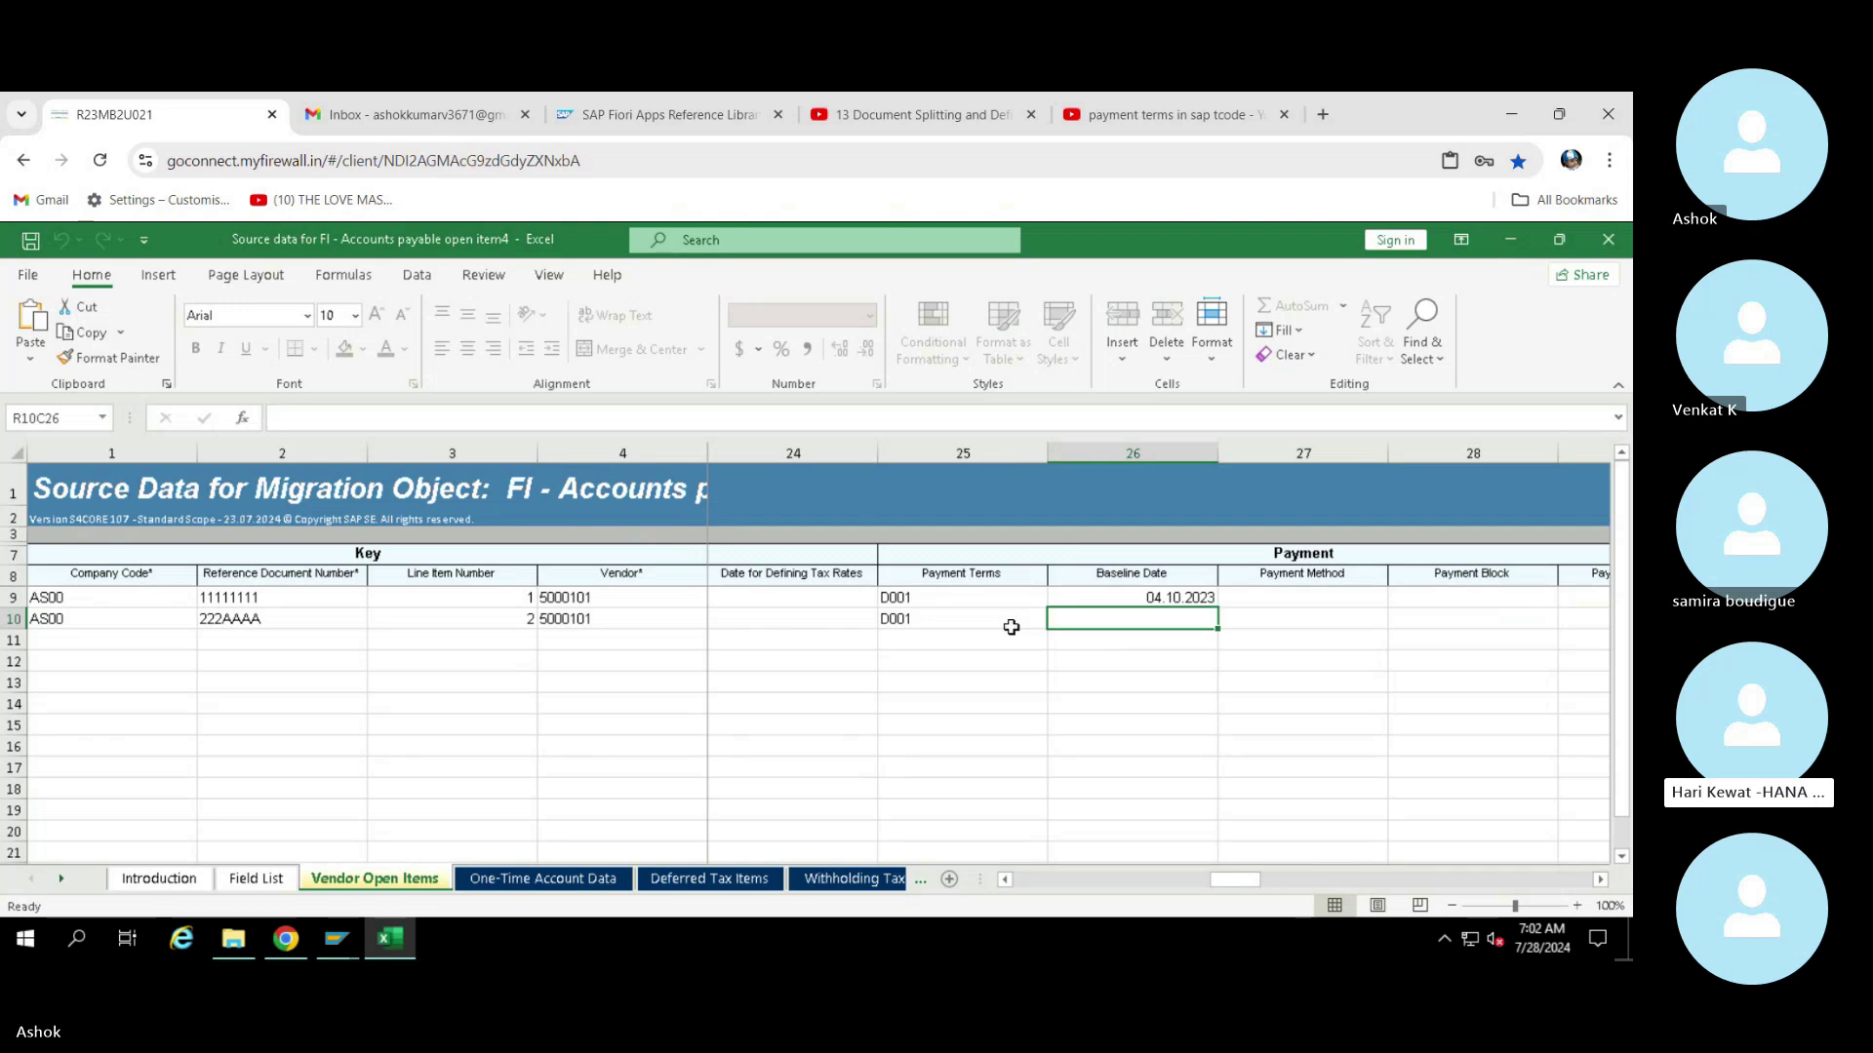
key(Left)
key(Left)
key(Left)
key(Left)
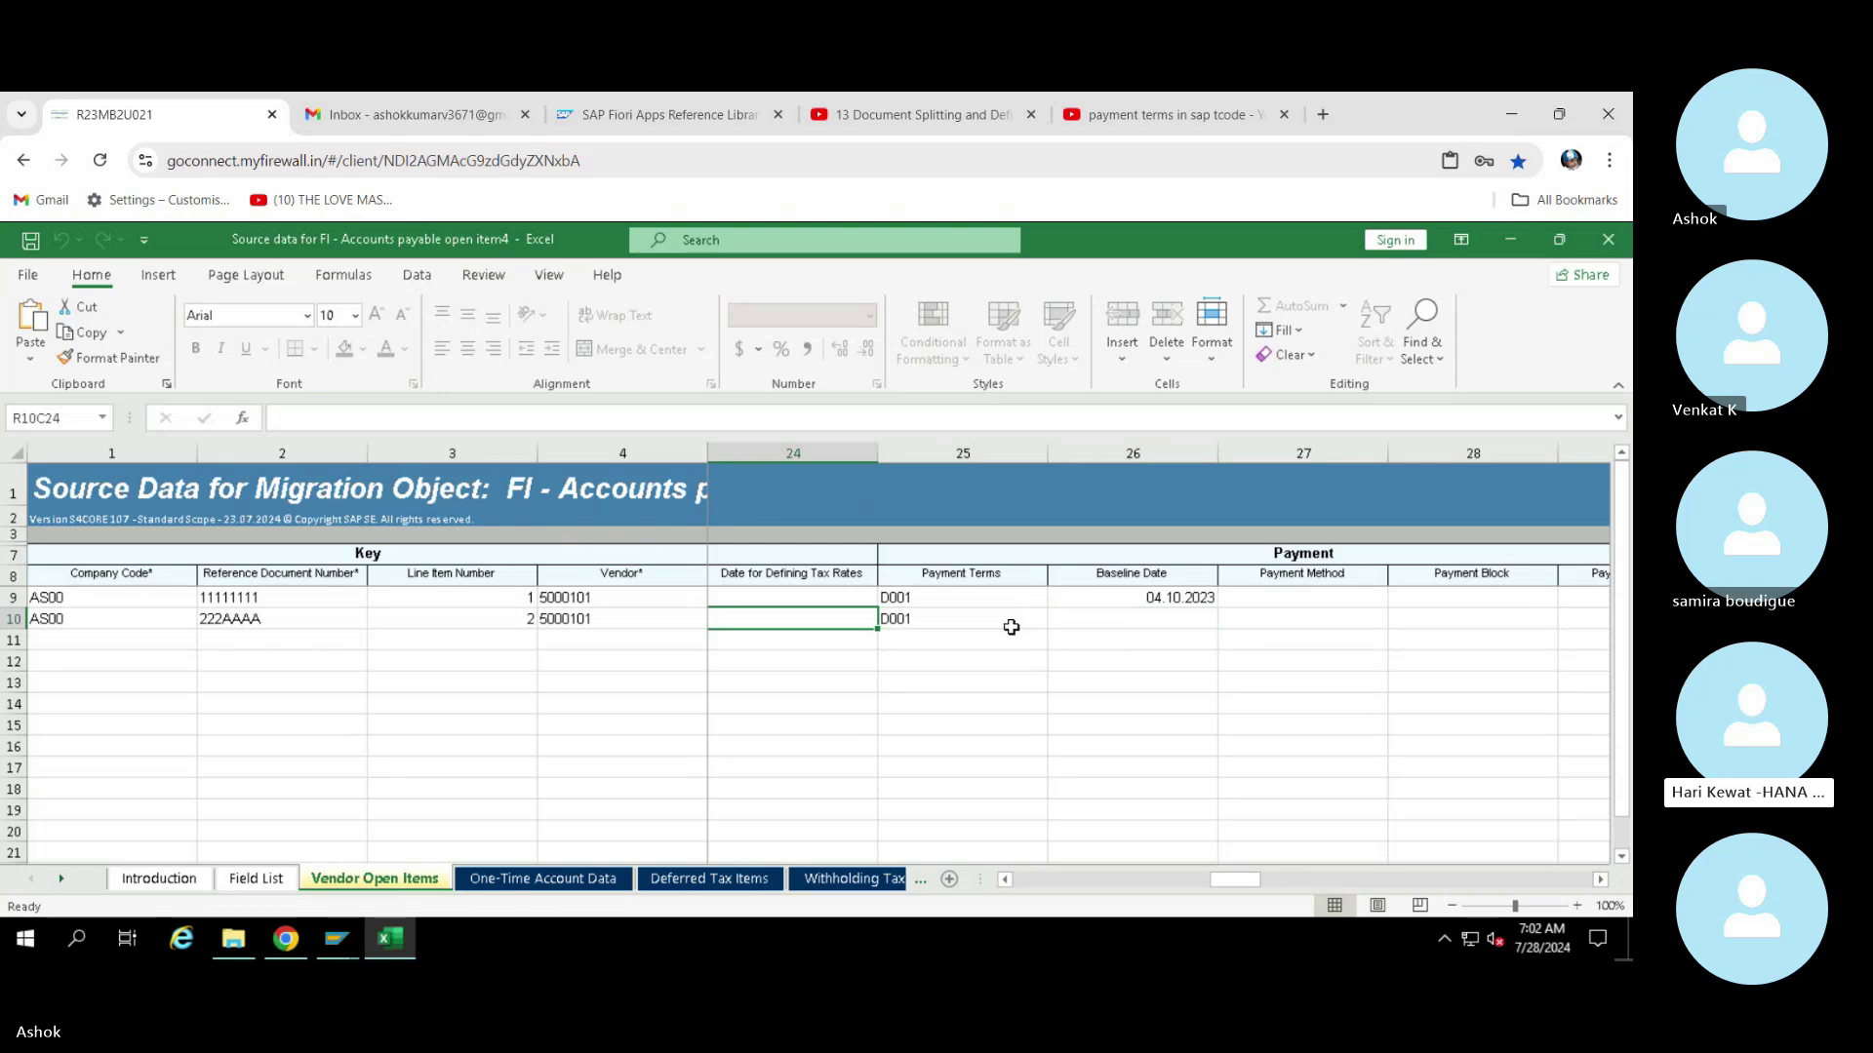
key(Left)
key(Left)
key(Left)
key(Left)
key(Left)
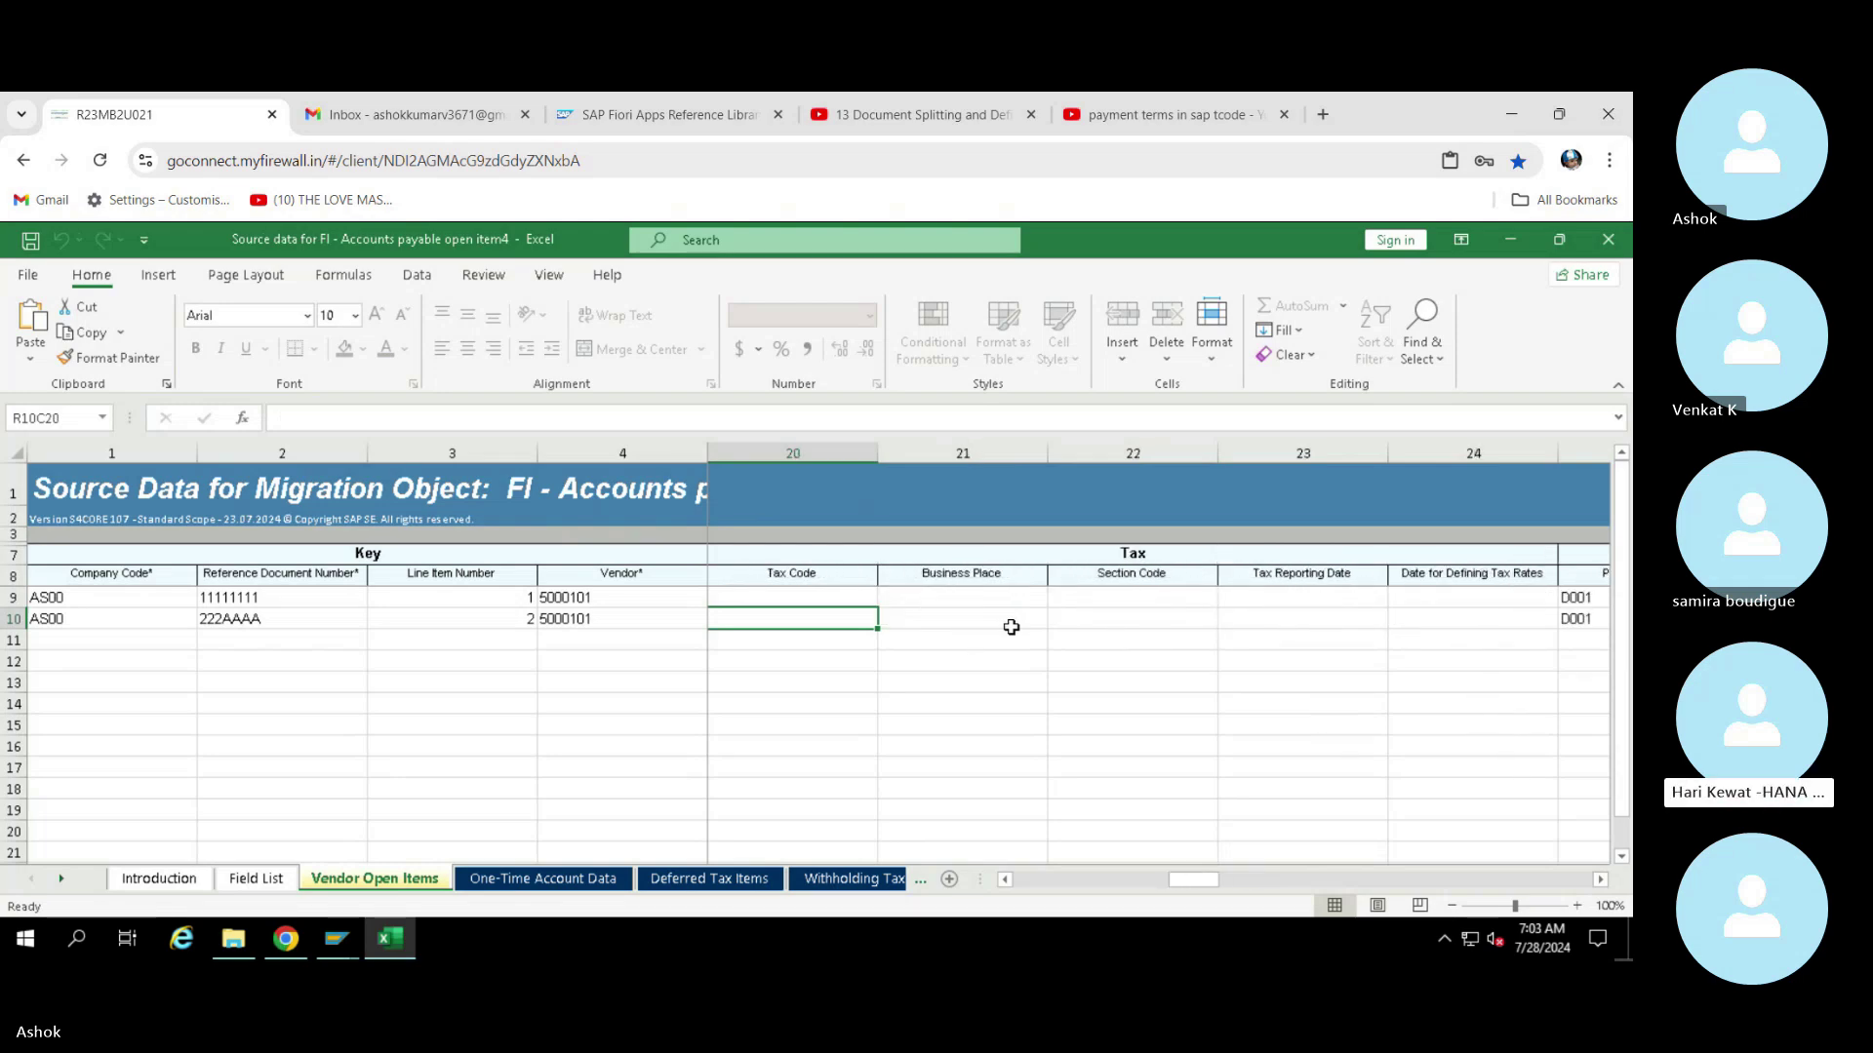
key(Left)
key(Left)
key(Left)
key(Left)
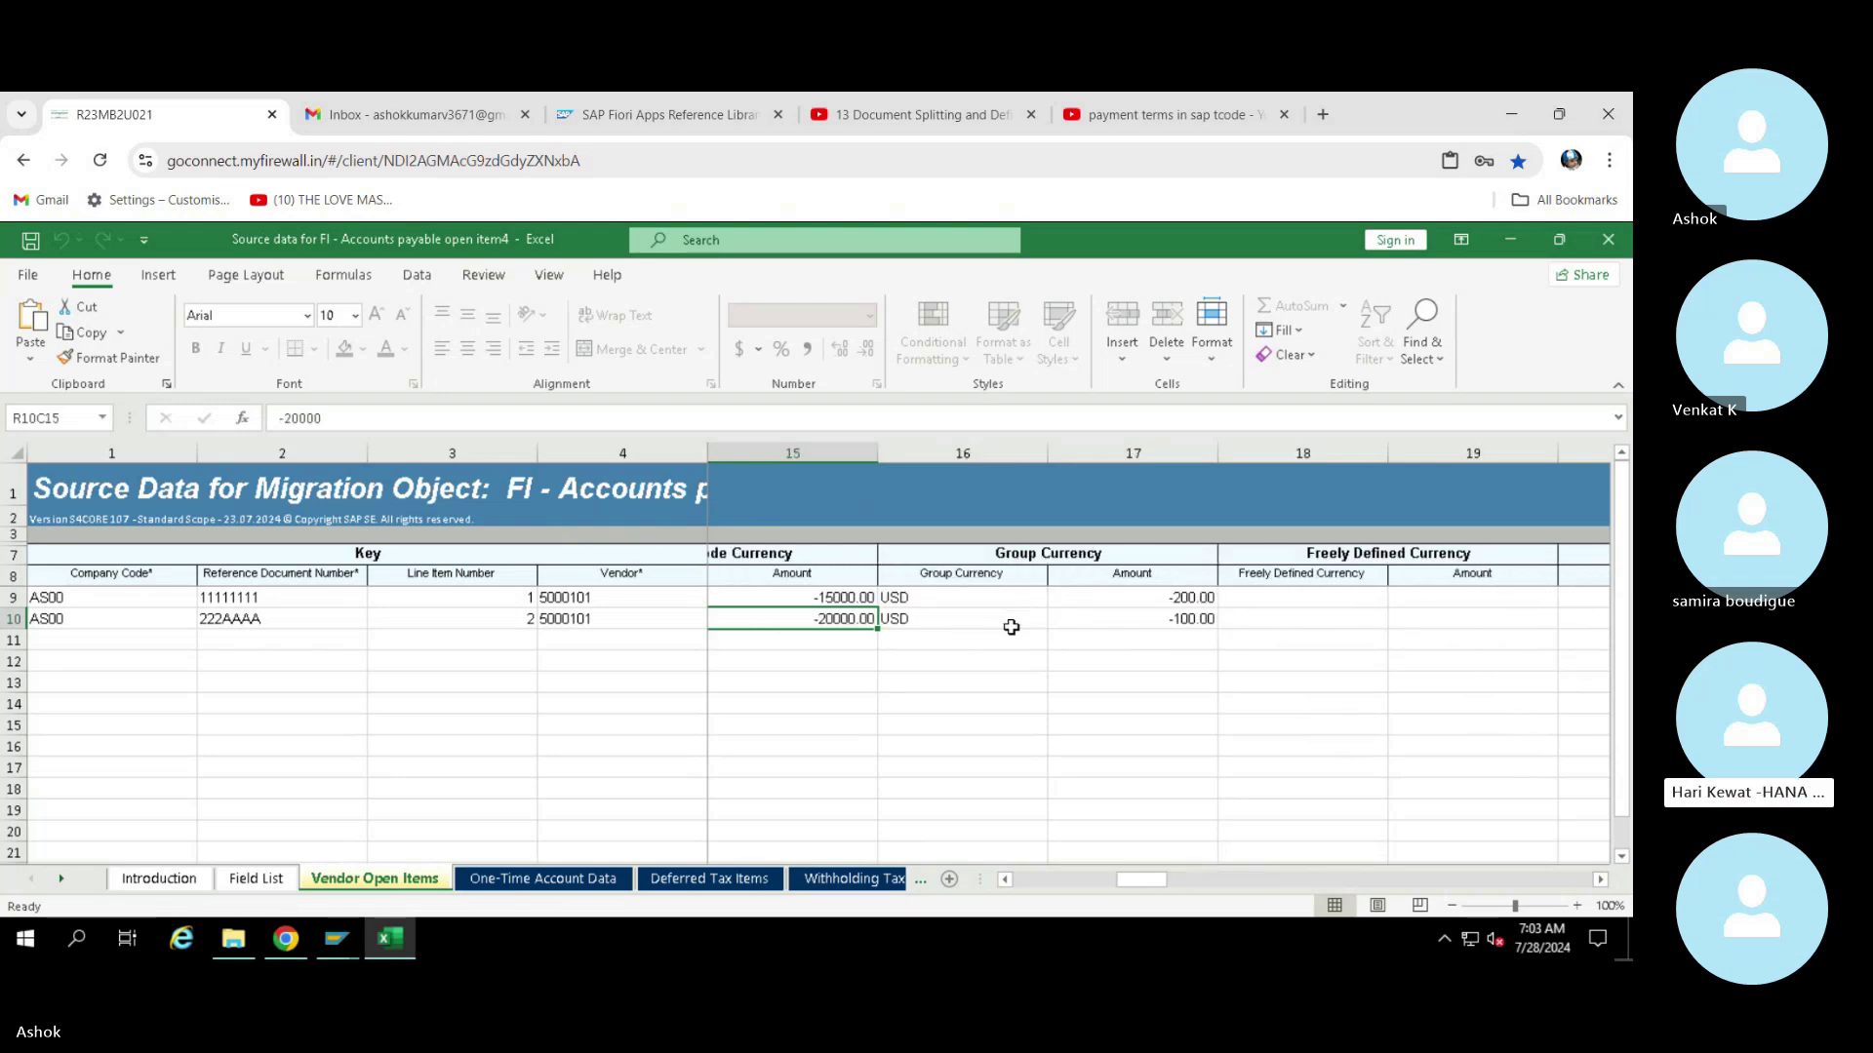
key(Left)
key(Left)
key(Left)
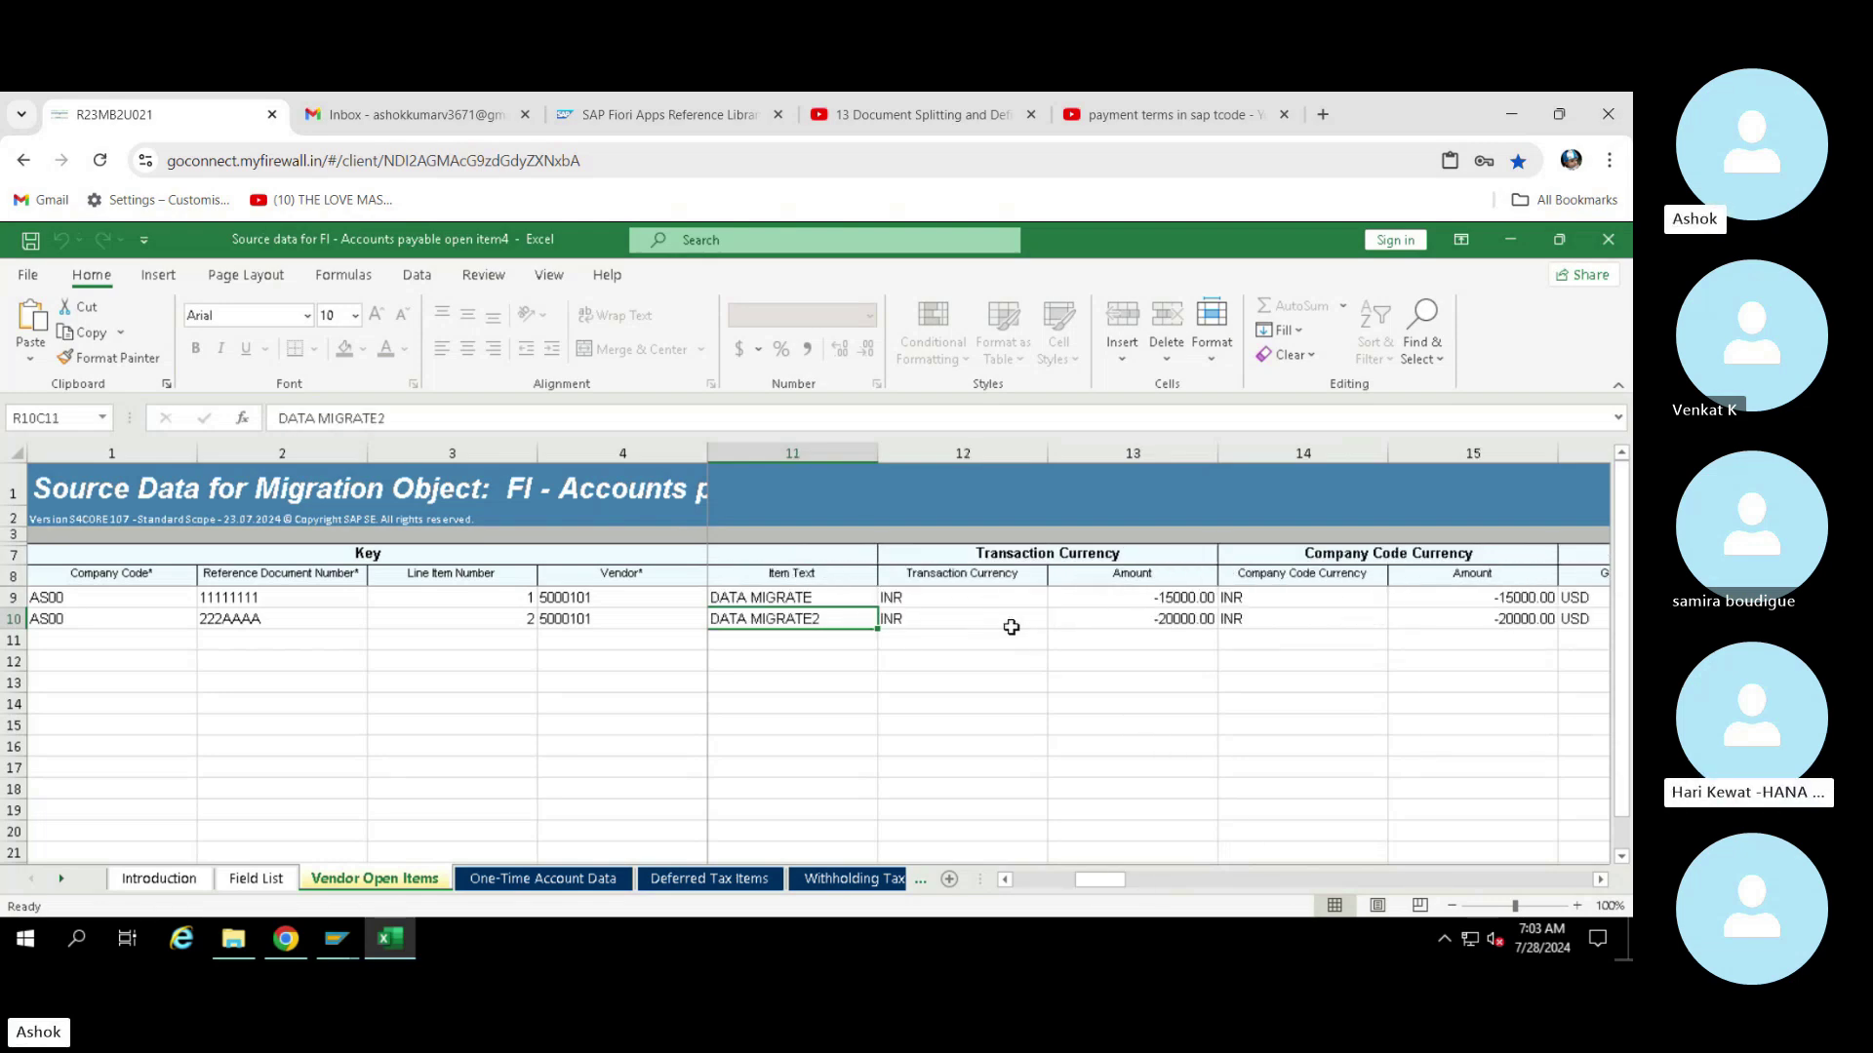
key(Left)
key(Left)
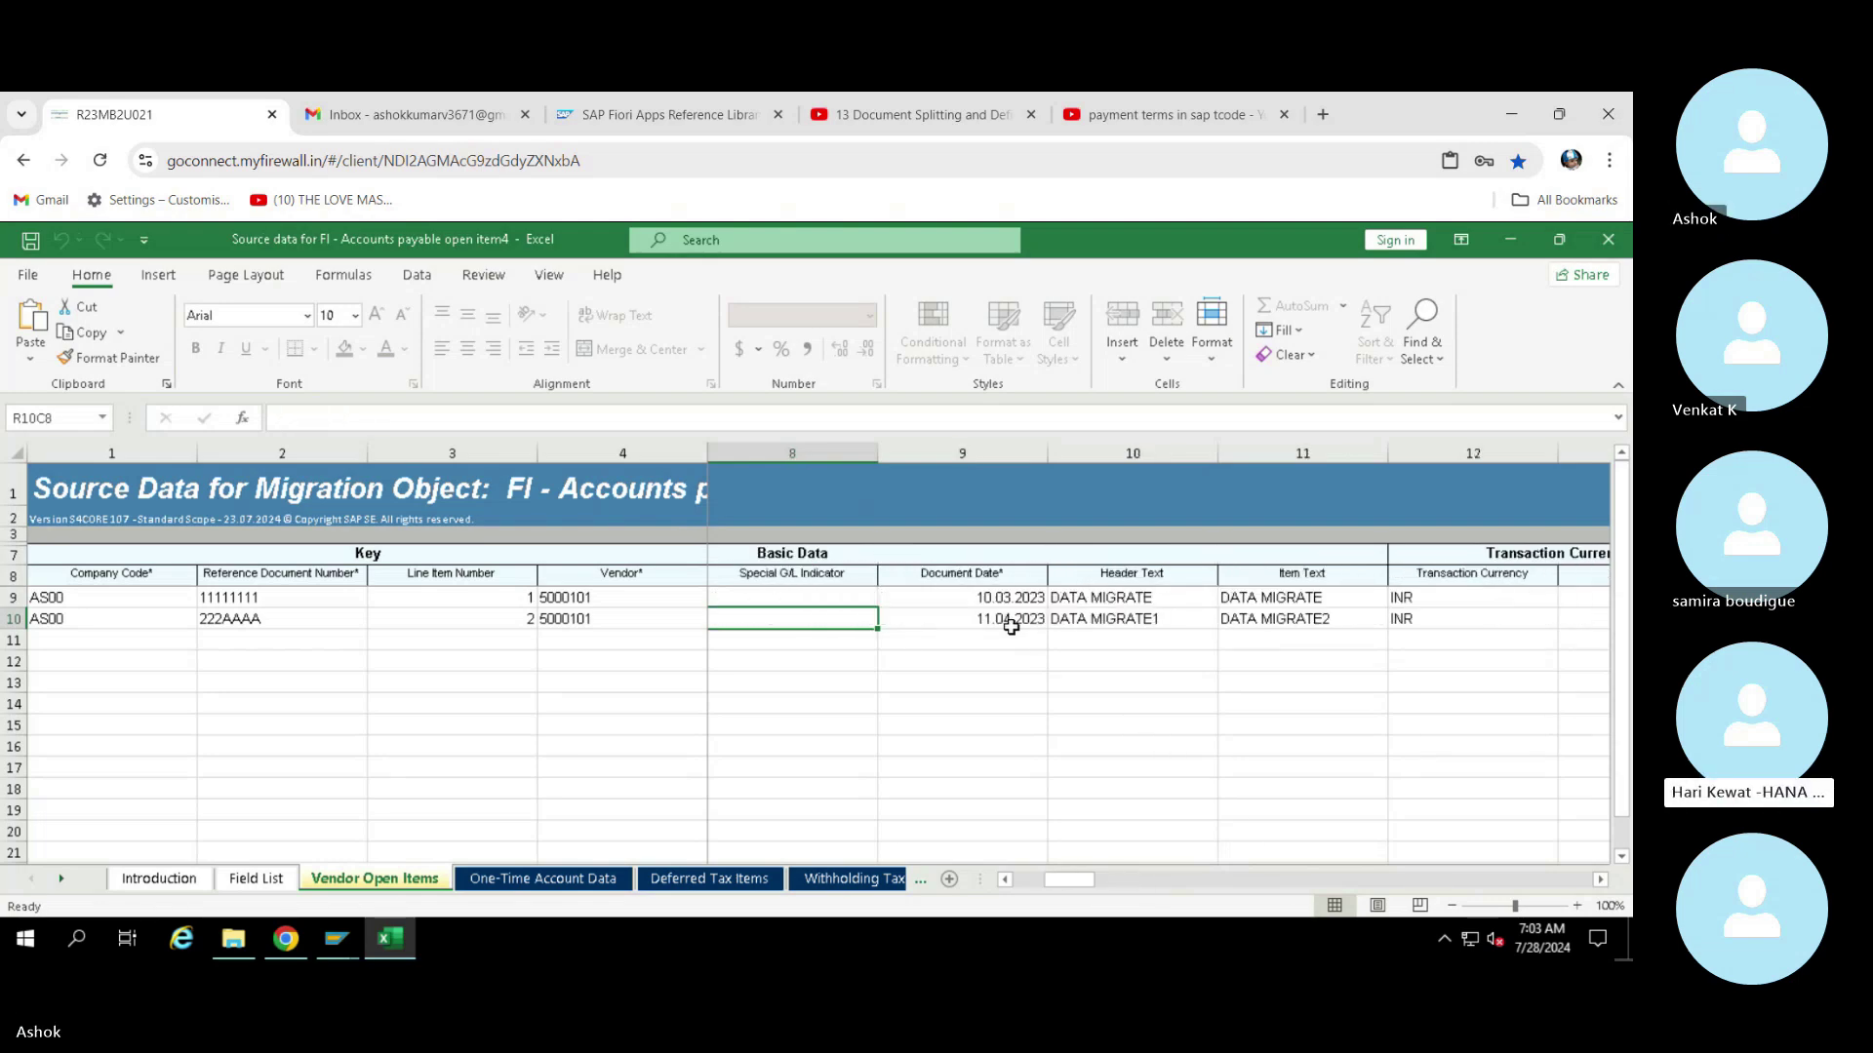
Examine the second open item's document date, texts and amounts up to the freely defined currency
key(Right)
key(Right)
key(Right)
key(Right)
key(Right)
key(Right)
key(Right)
key(Right)
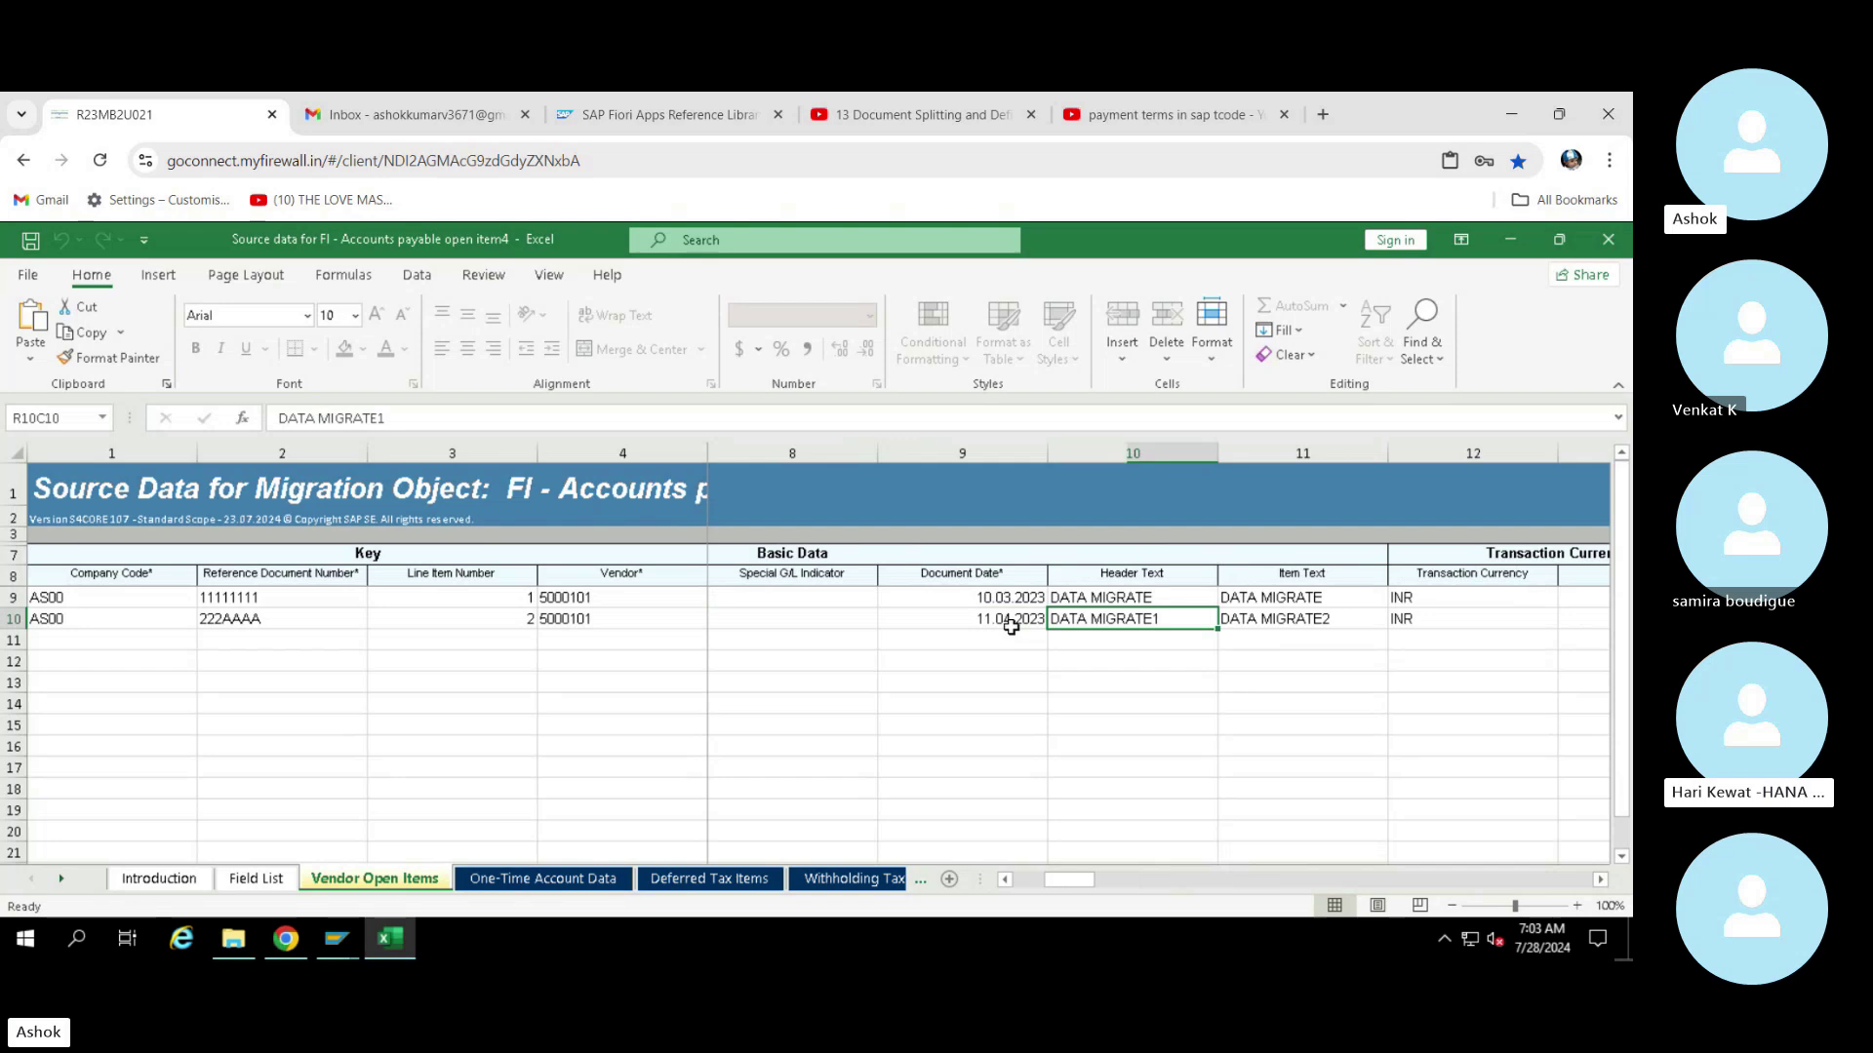
key(Right)
key(Right)
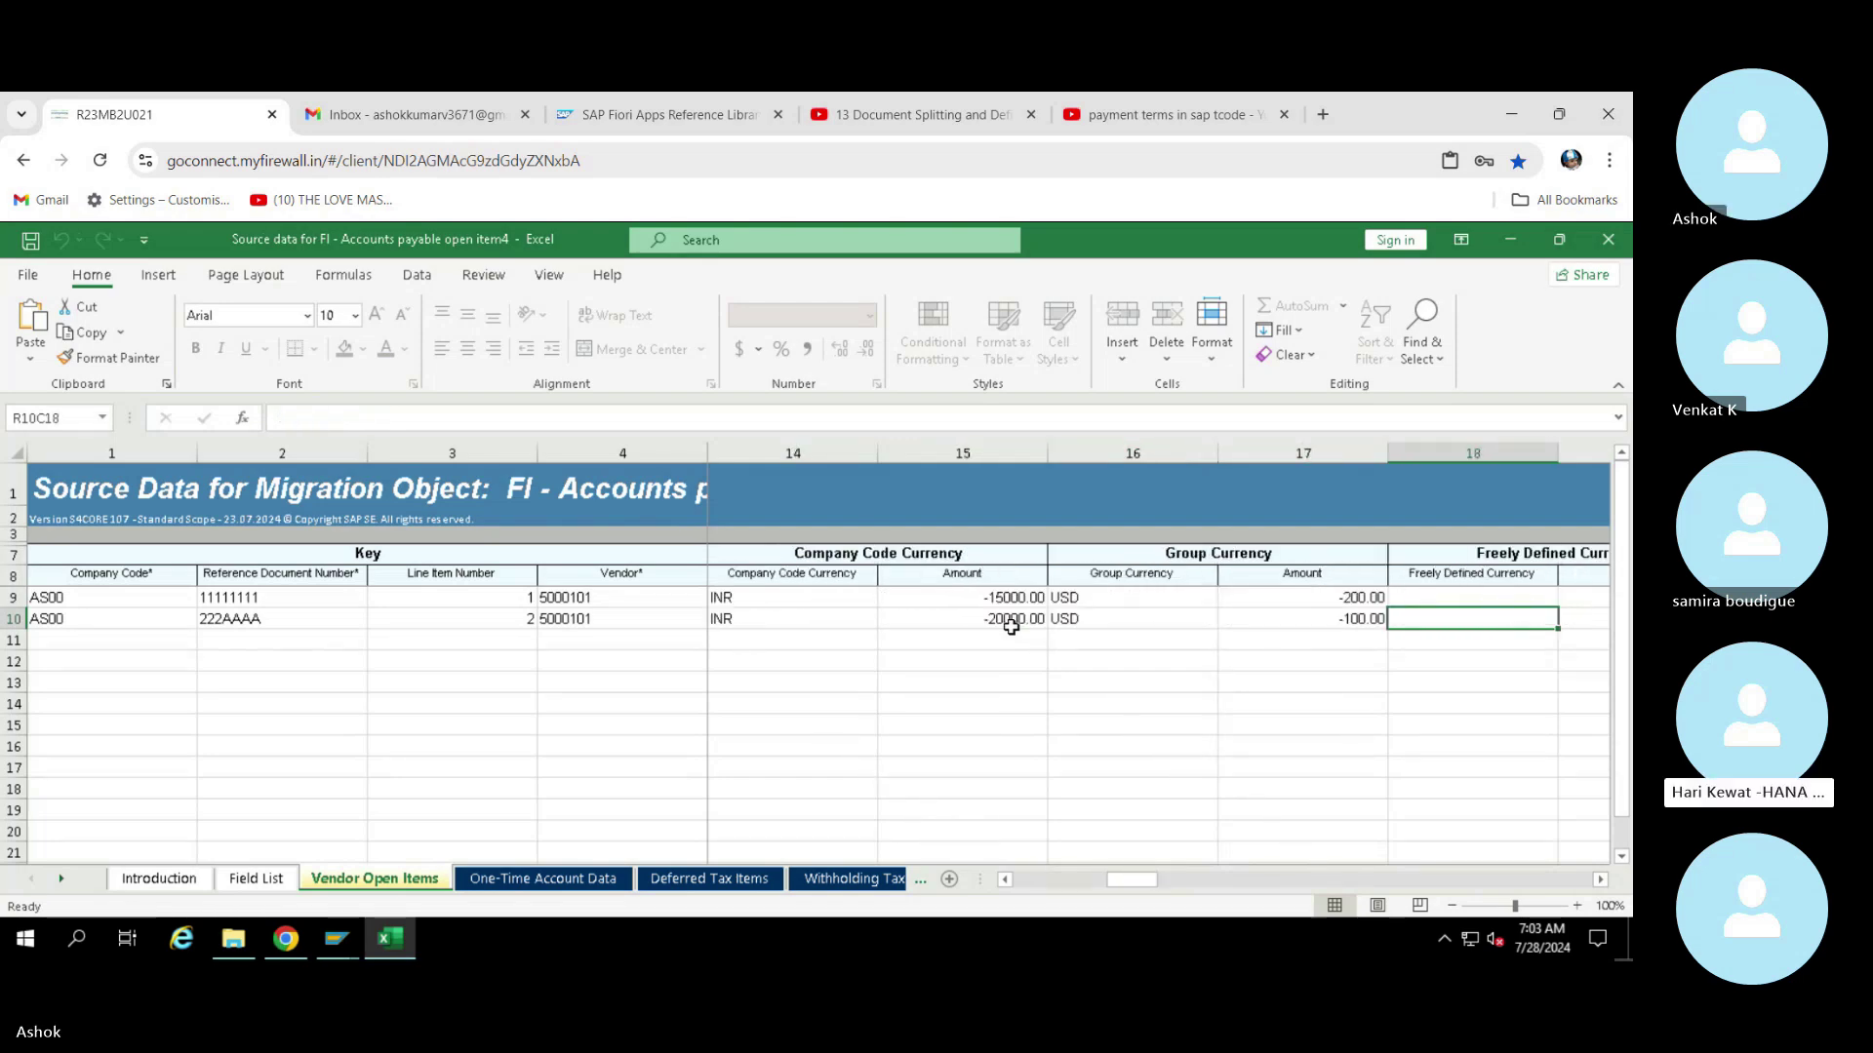
Check the second open item's group currency amount and go back through the row to its company code
key(Left)
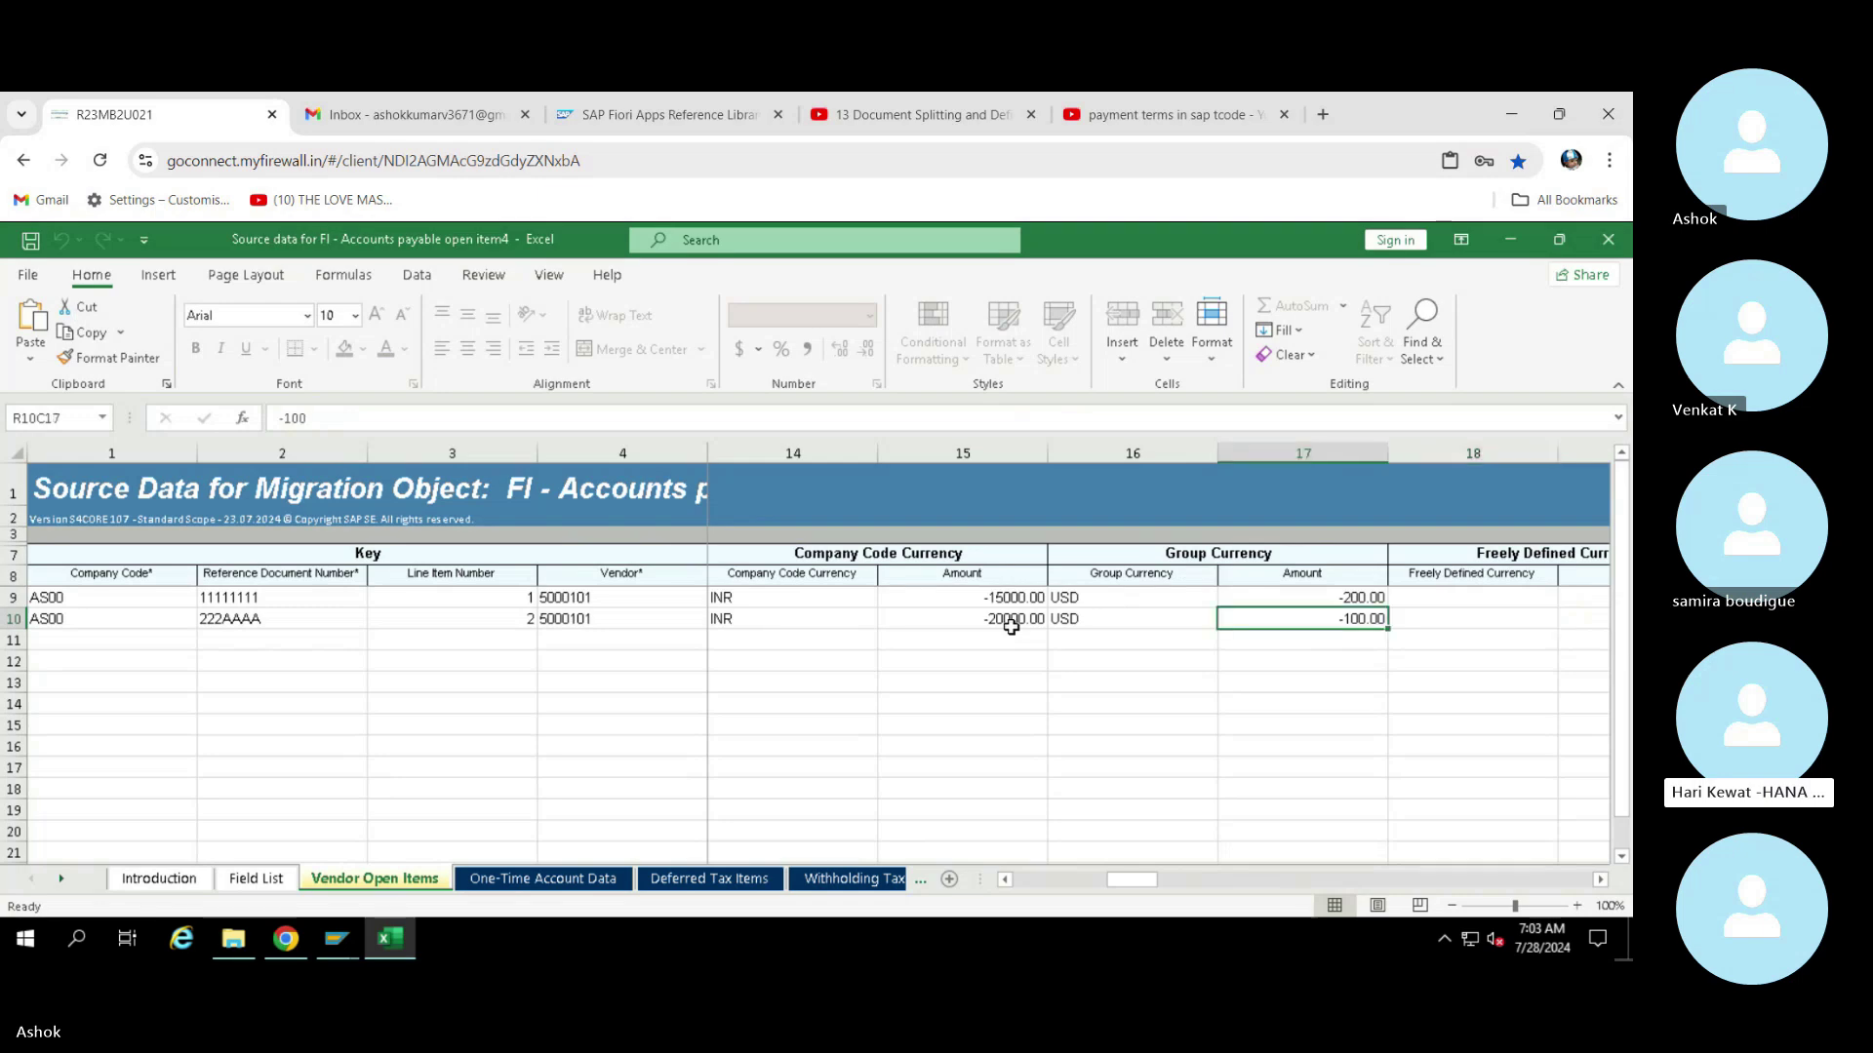
key(Left)
key(Left)
key(Left)
key(Left)
key(Left)
key(Left)
key(Left)
key(Left)
key(Left)
key(Left)
key(Left)
key(Left)
key(Left)
key(Left)
key(Left)
key(Left)
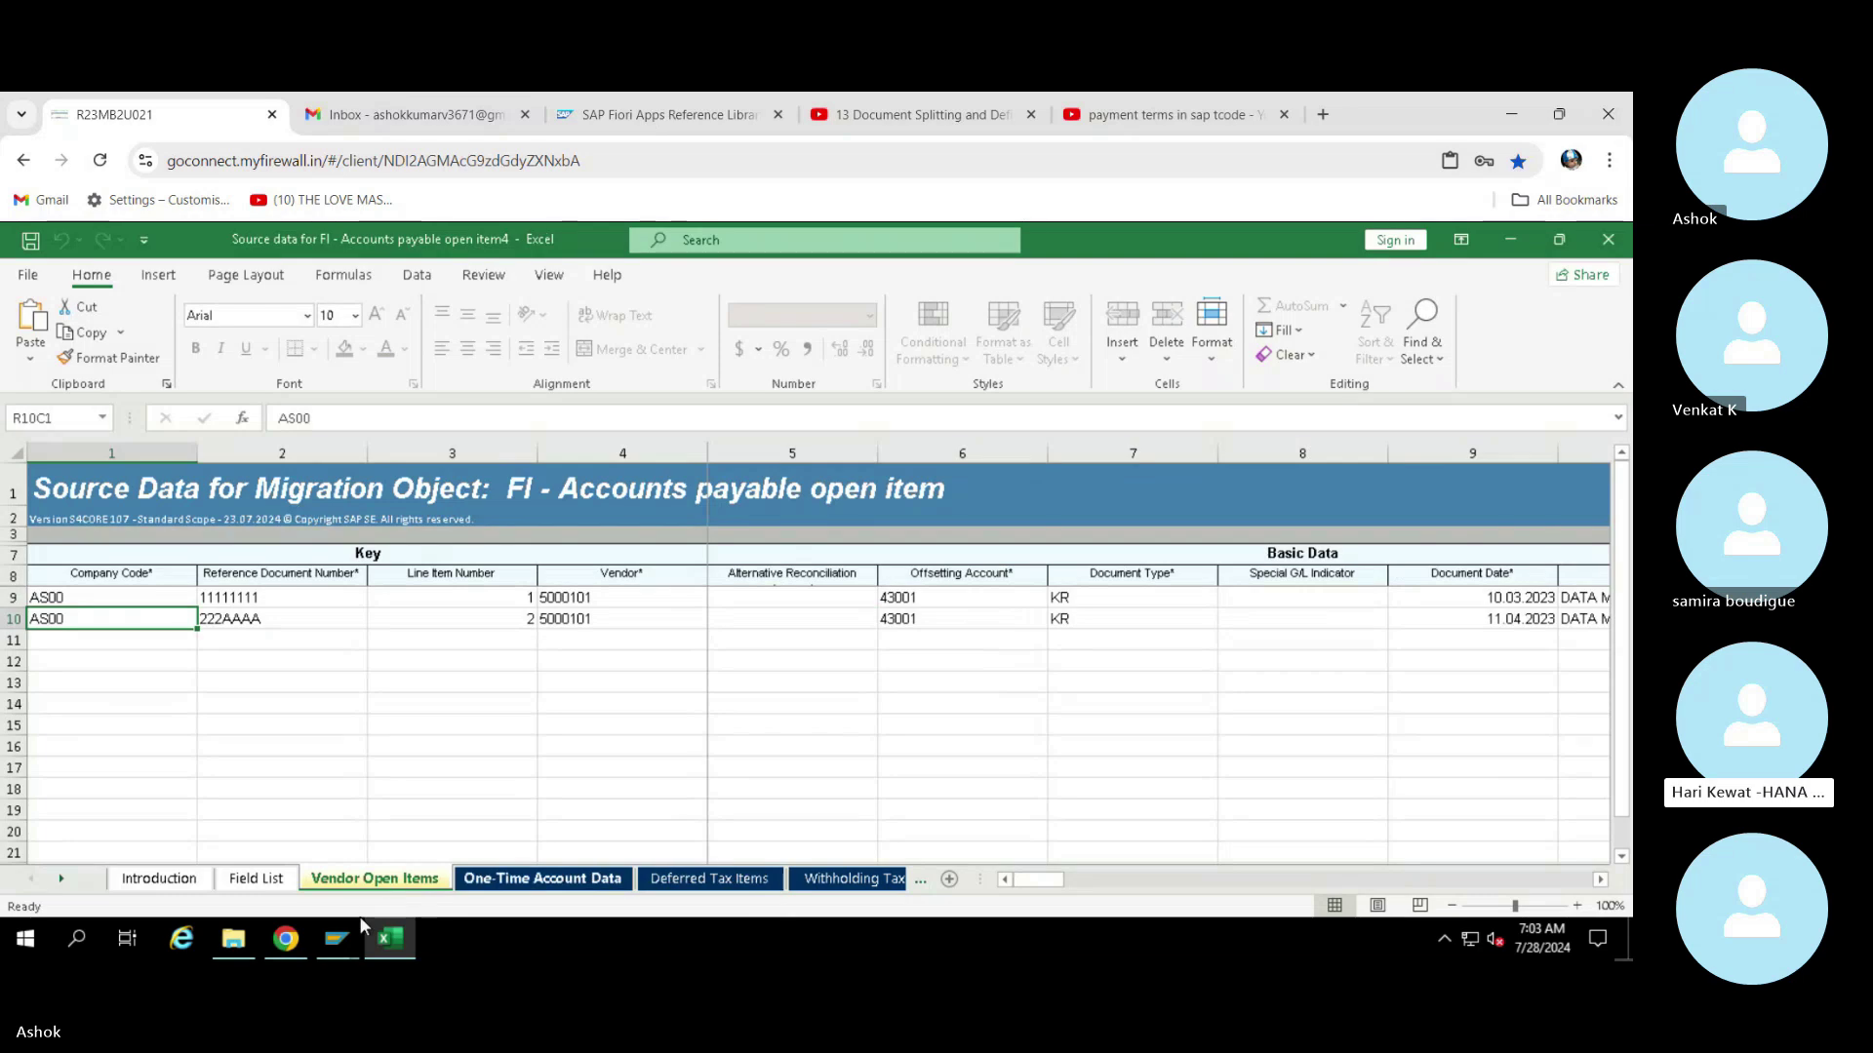
Bring up the open SAP windows from the Excel workbook
click(336, 938)
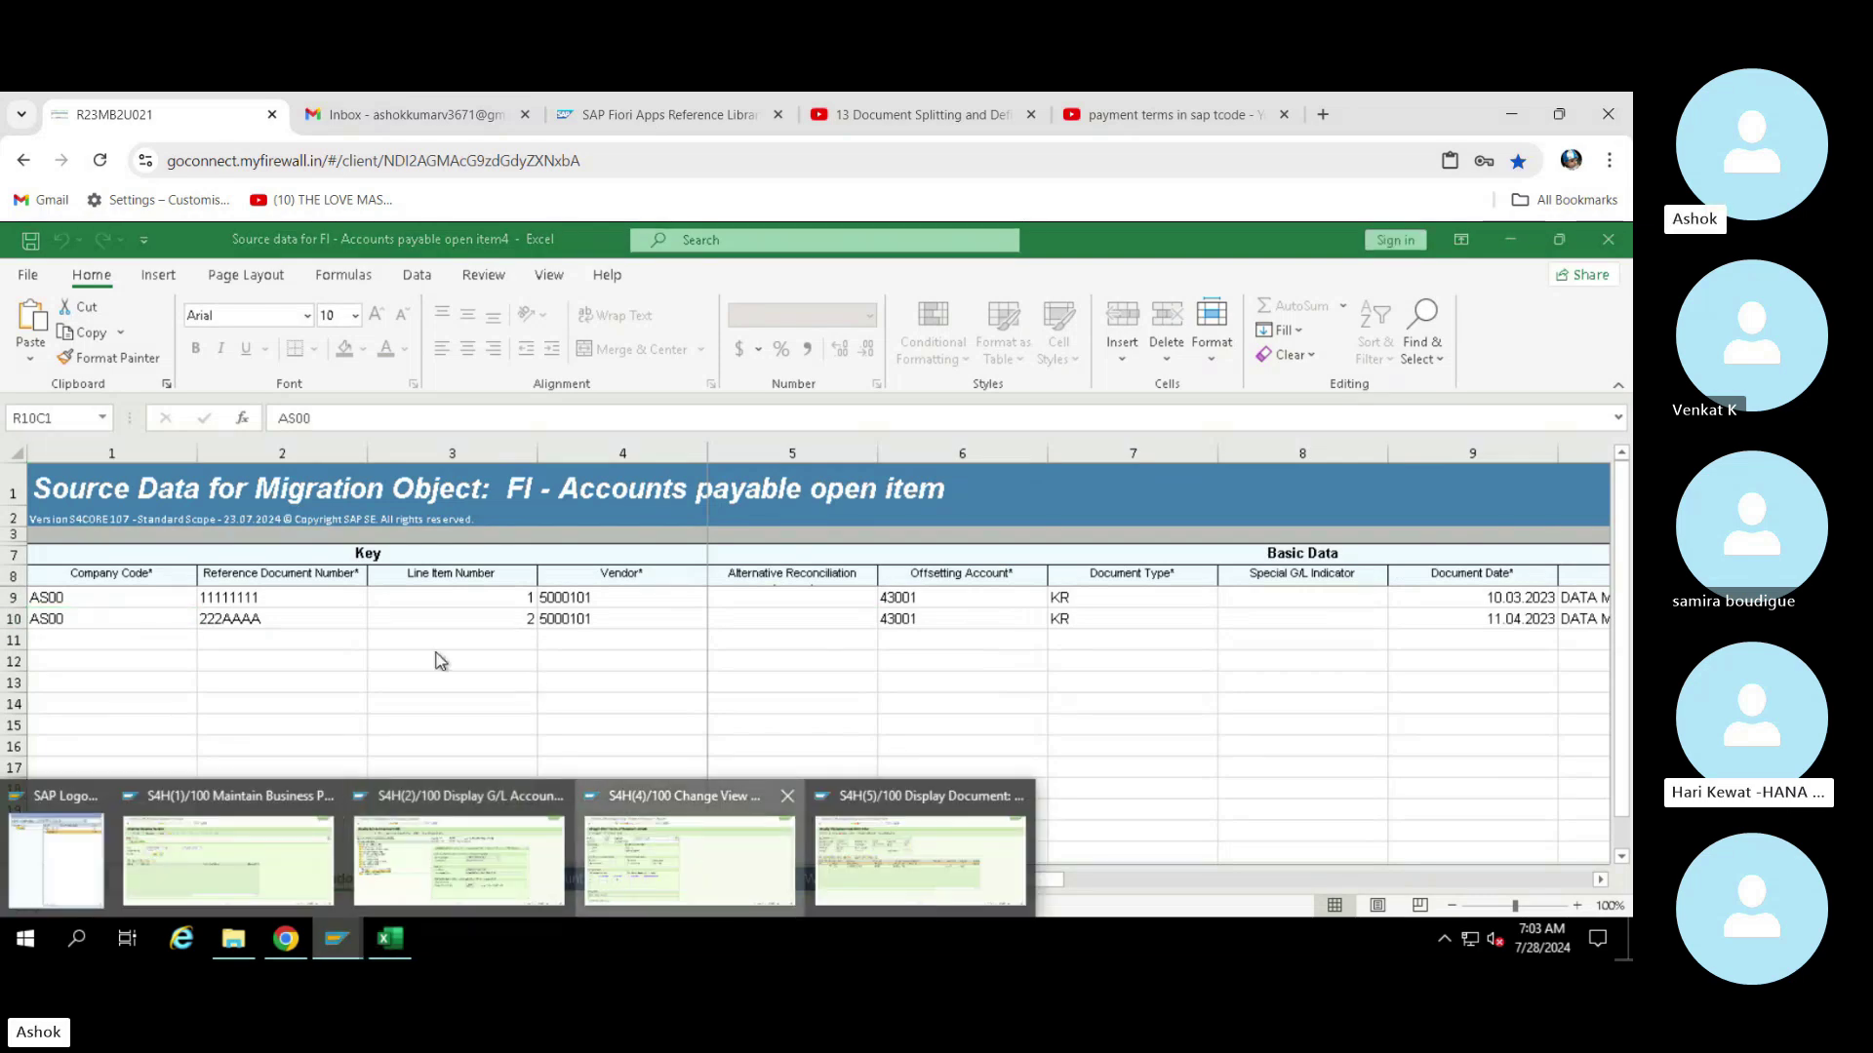